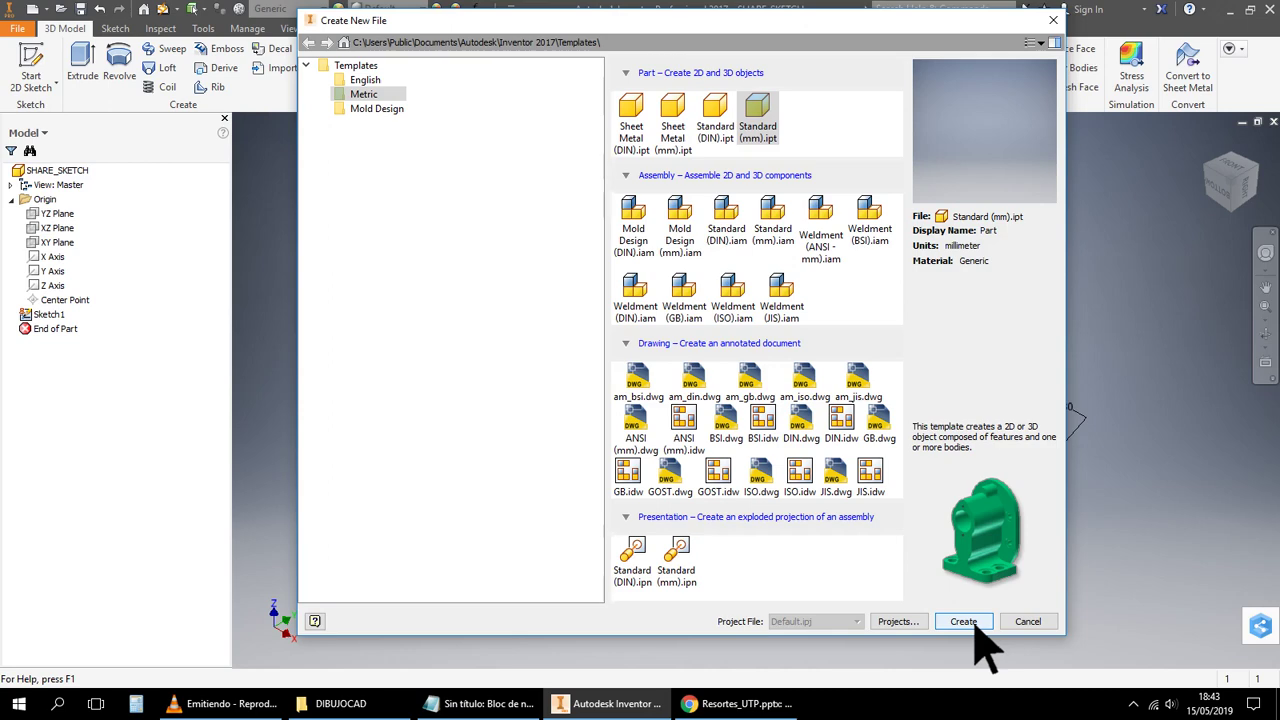
# Create a new part from the Standard (mm).ipt template and start a 2D sketch on the XY plane
pyautogui.click(963, 622)
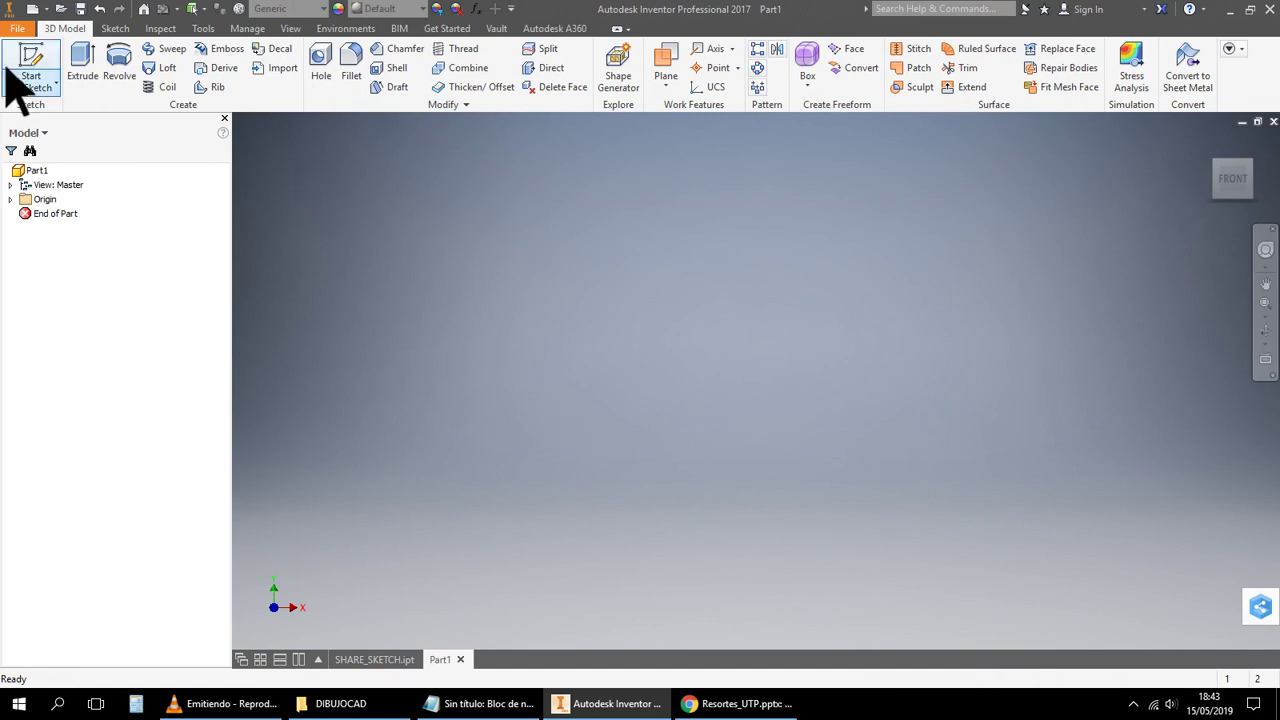
pyautogui.click(30, 58)
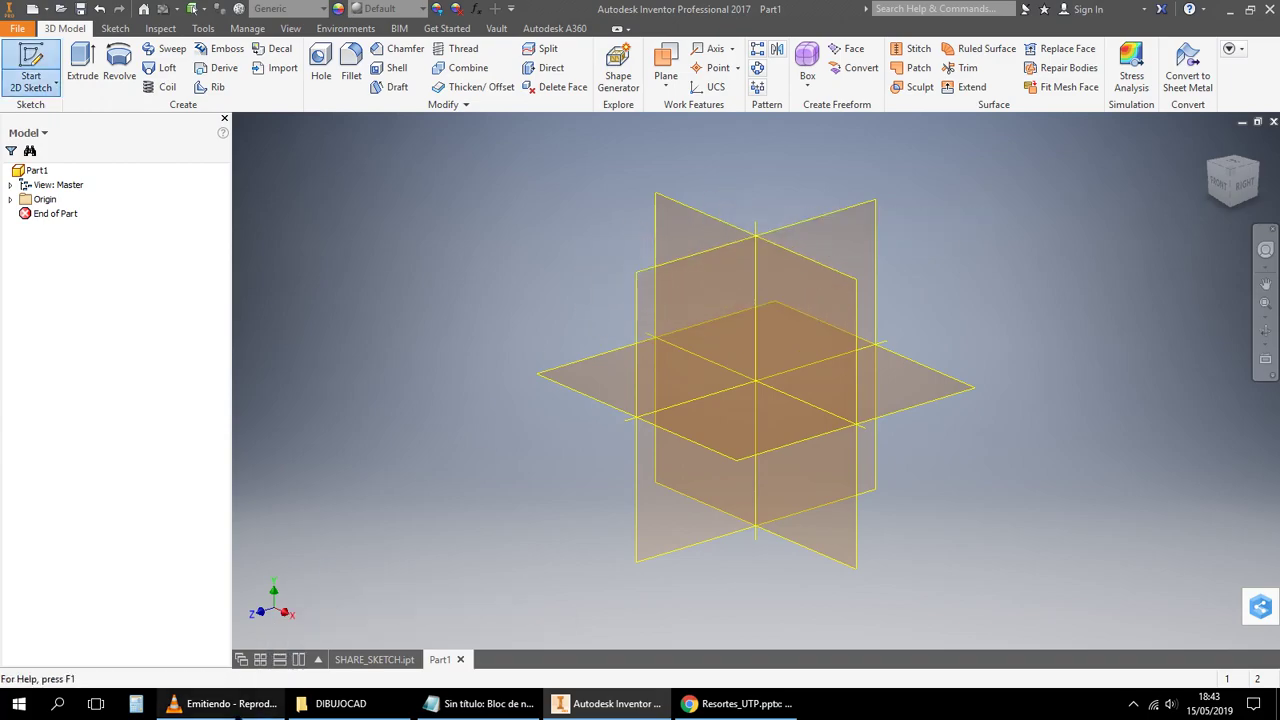
pyautogui.click(235, 708)
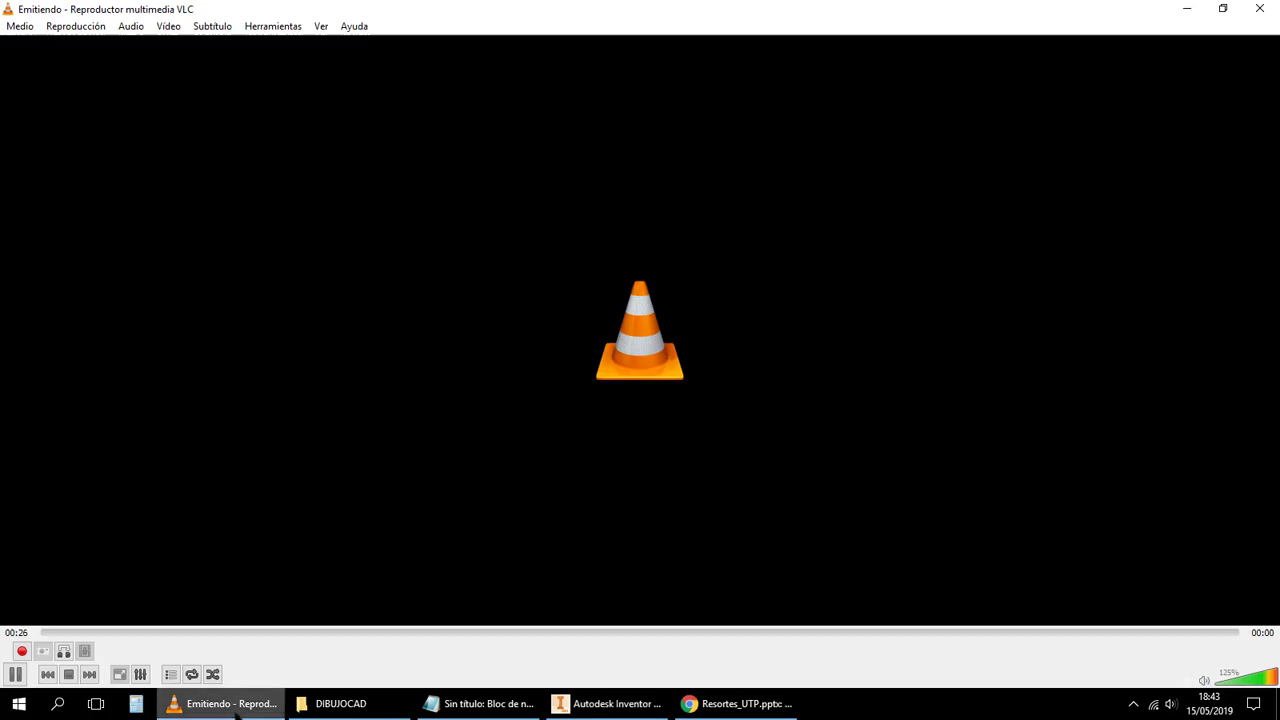
pyautogui.click(235, 708)
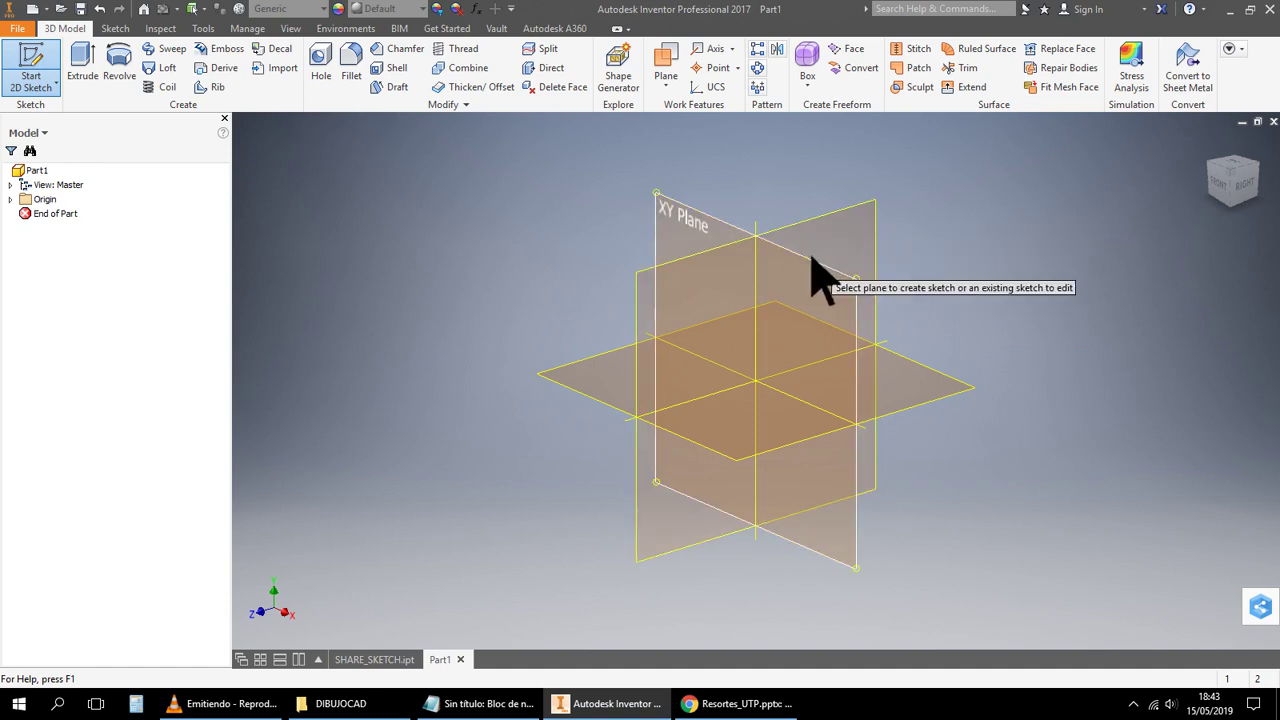
pyautogui.moveTo(845, 302)
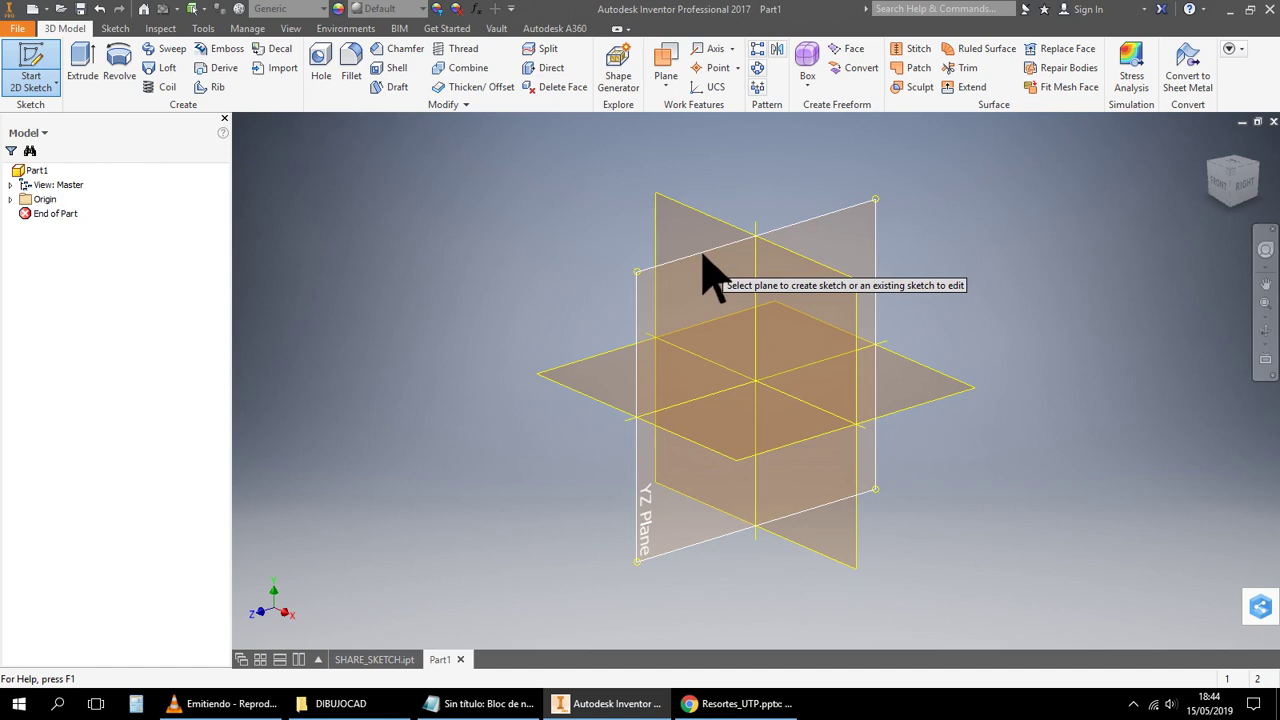
pyautogui.moveTo(728, 282)
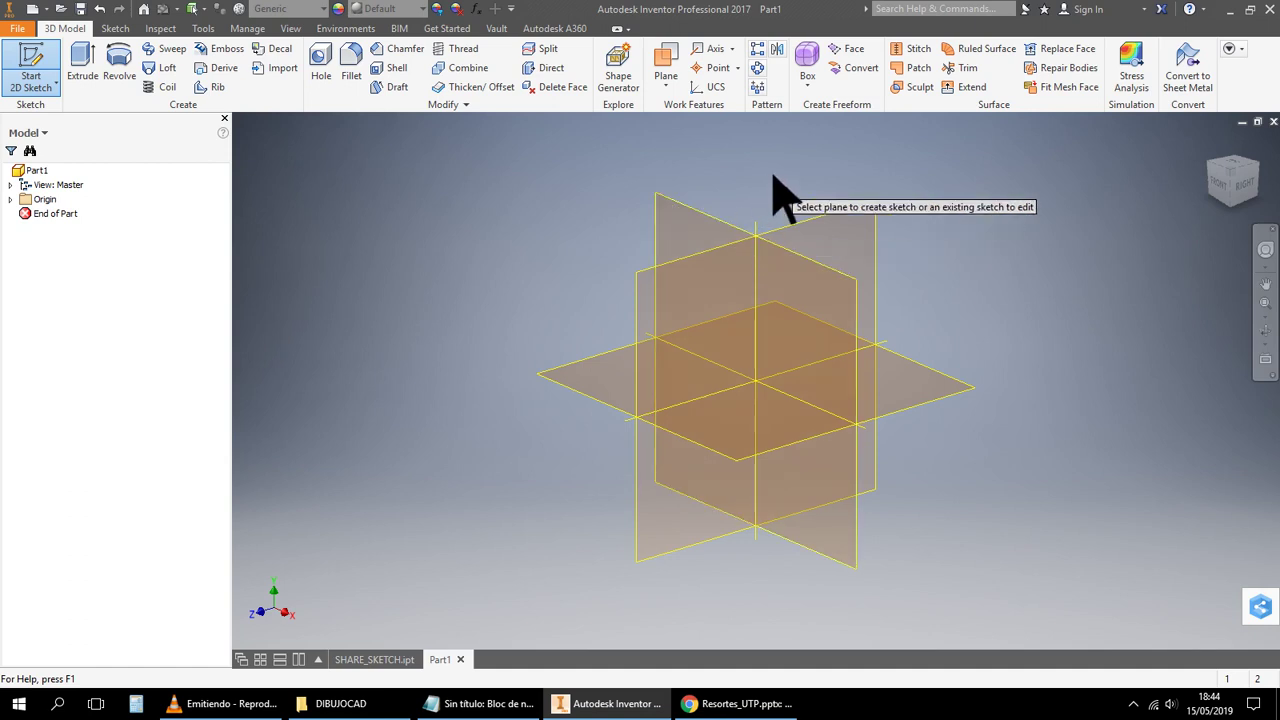
pyautogui.click(588, 710)
pyautogui.click(590, 706)
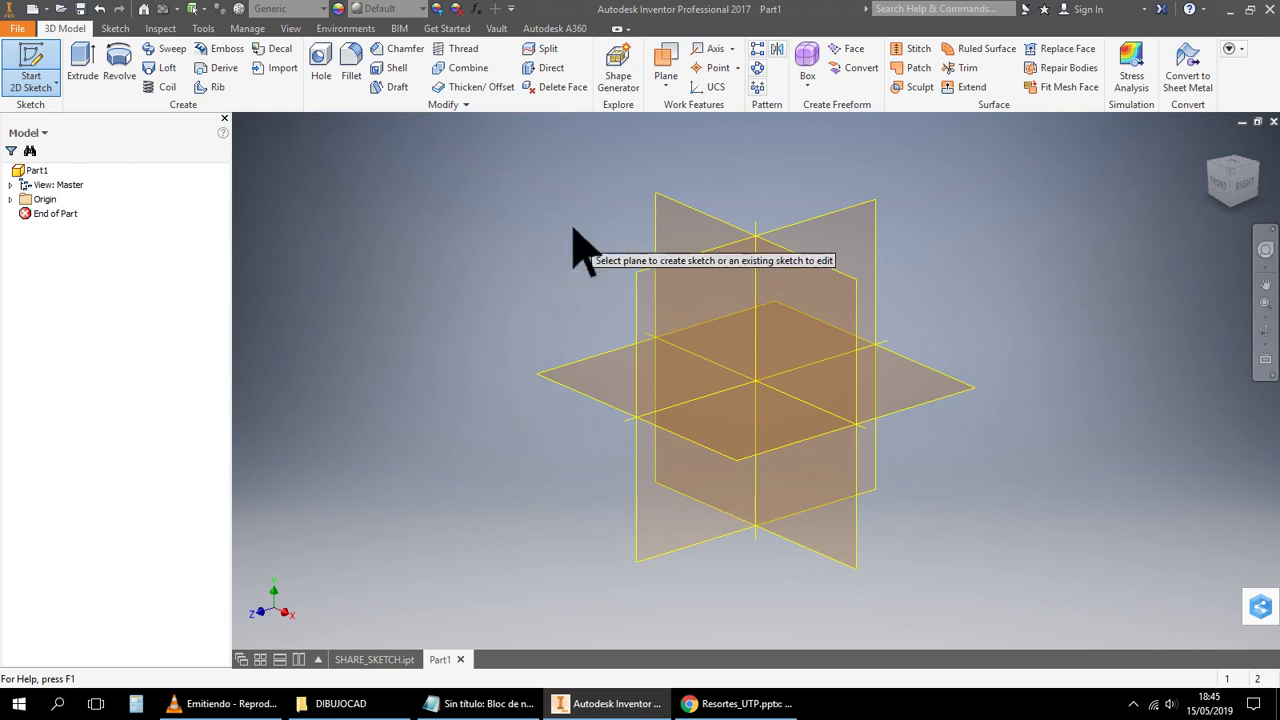
pyautogui.click(712, 220)
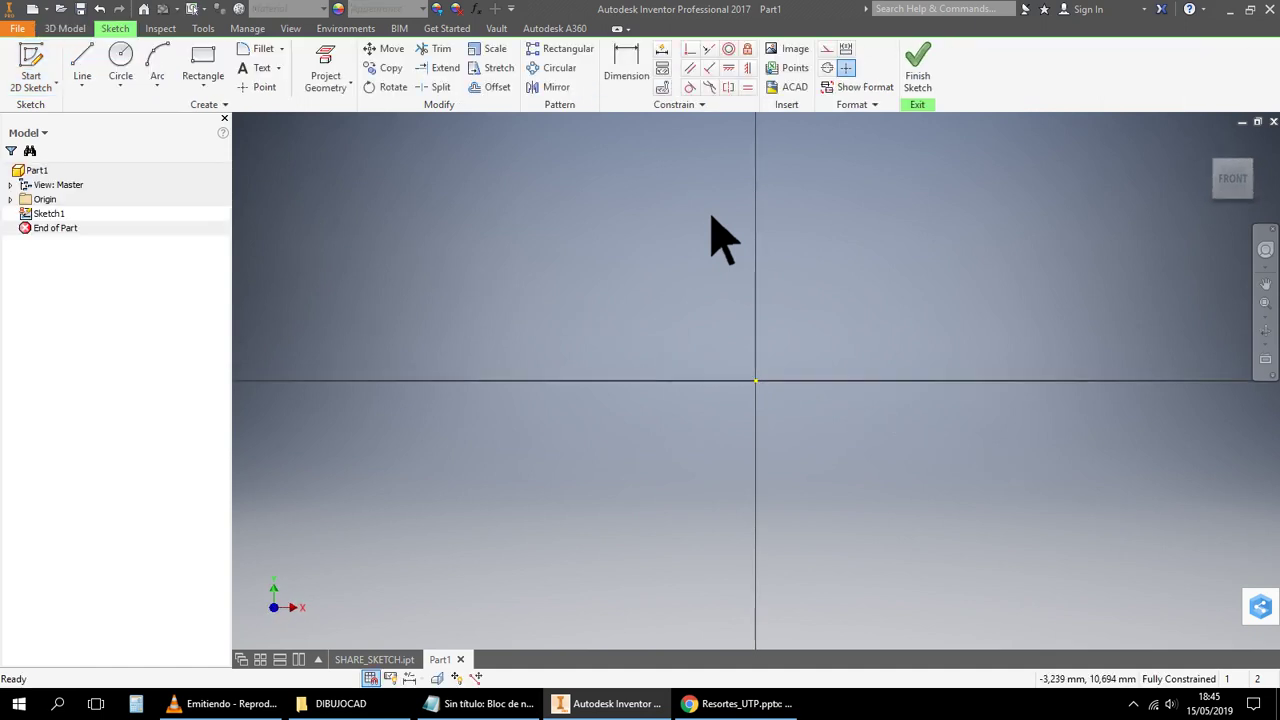
pyautogui.click(11, 199)
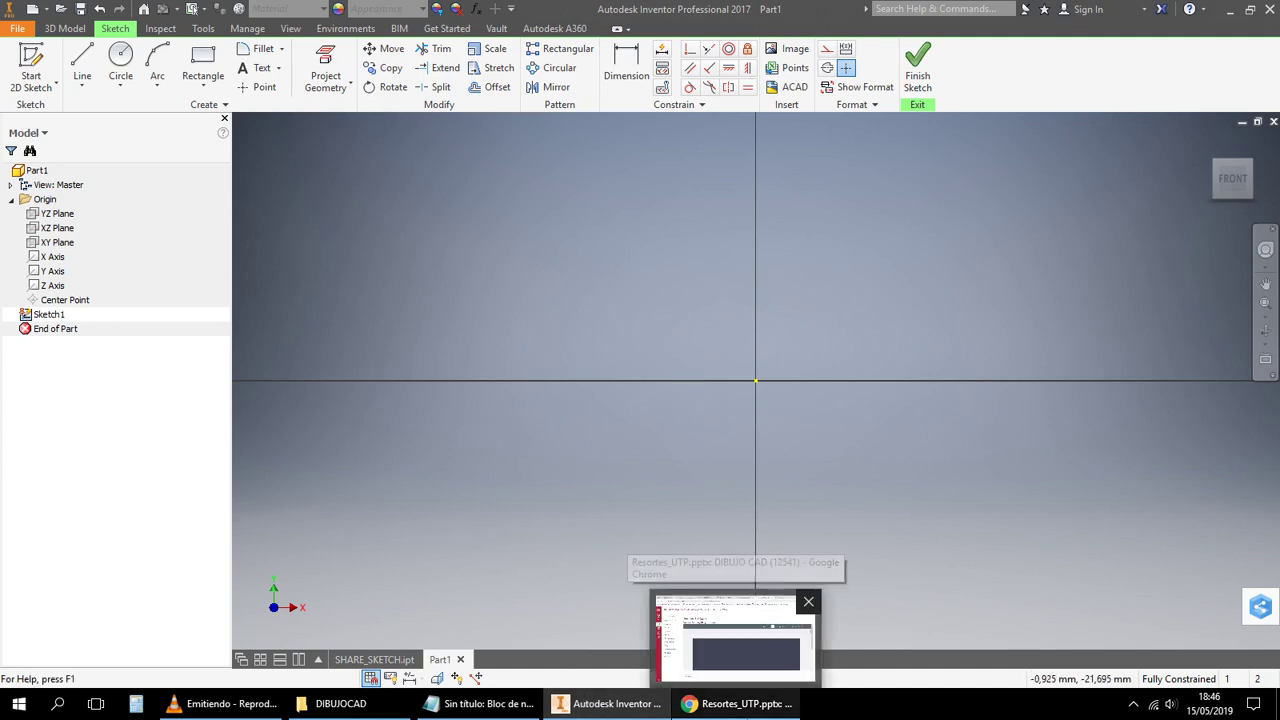
# Switch to Chrome and skim the course presentations 3-TIPOS DE ROSCAS.ppt and ELEM.BASICOS DISEÑO MECANICO.ppt
pyautogui.click(735, 704)
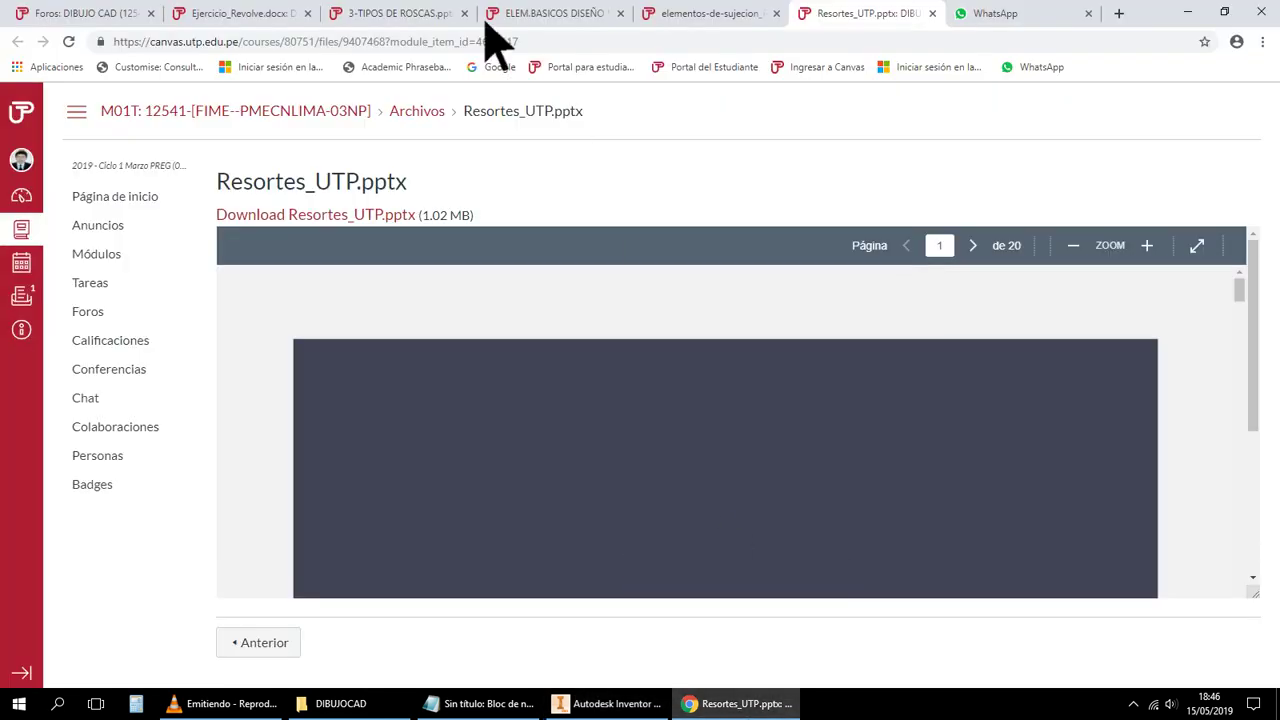
pyautogui.click(425, 14)
pyautogui.scroll(-3, 567, 470)
pyautogui.scroll(-5, 570, 490)
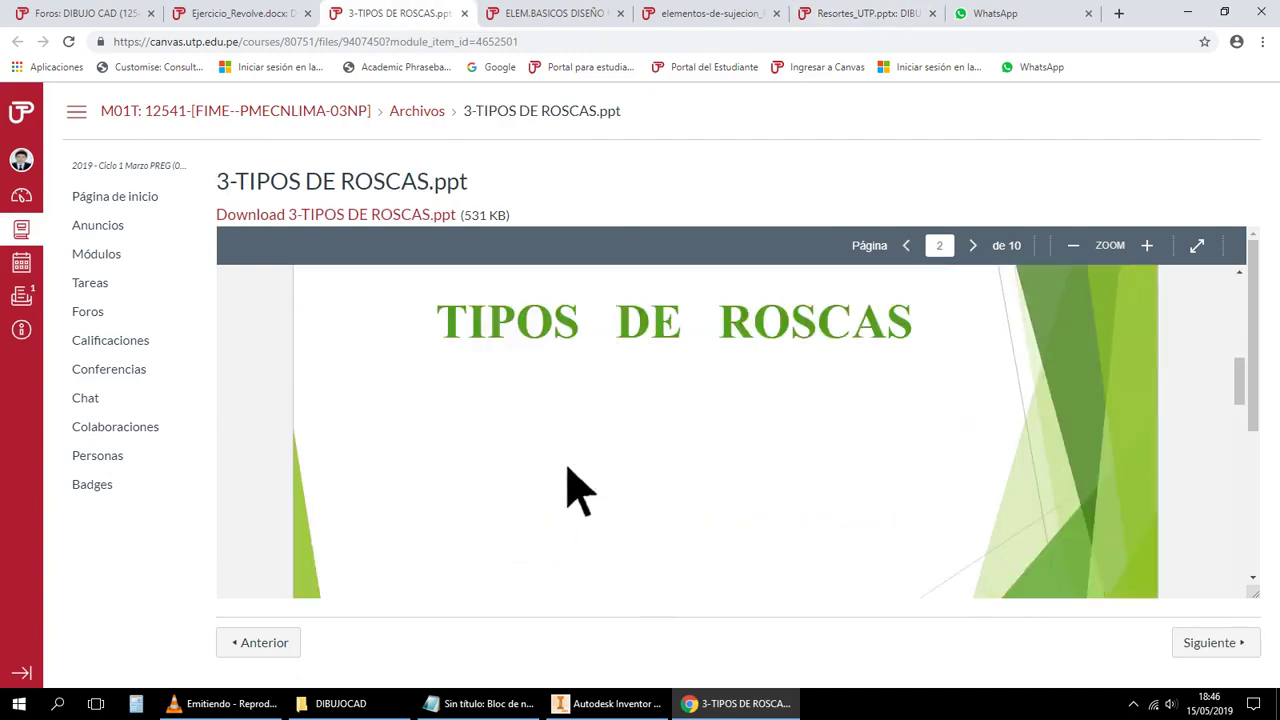
pyautogui.click(585, 14)
pyautogui.scroll(-1, 590, 395)
pyautogui.scroll(-10, 590, 395)
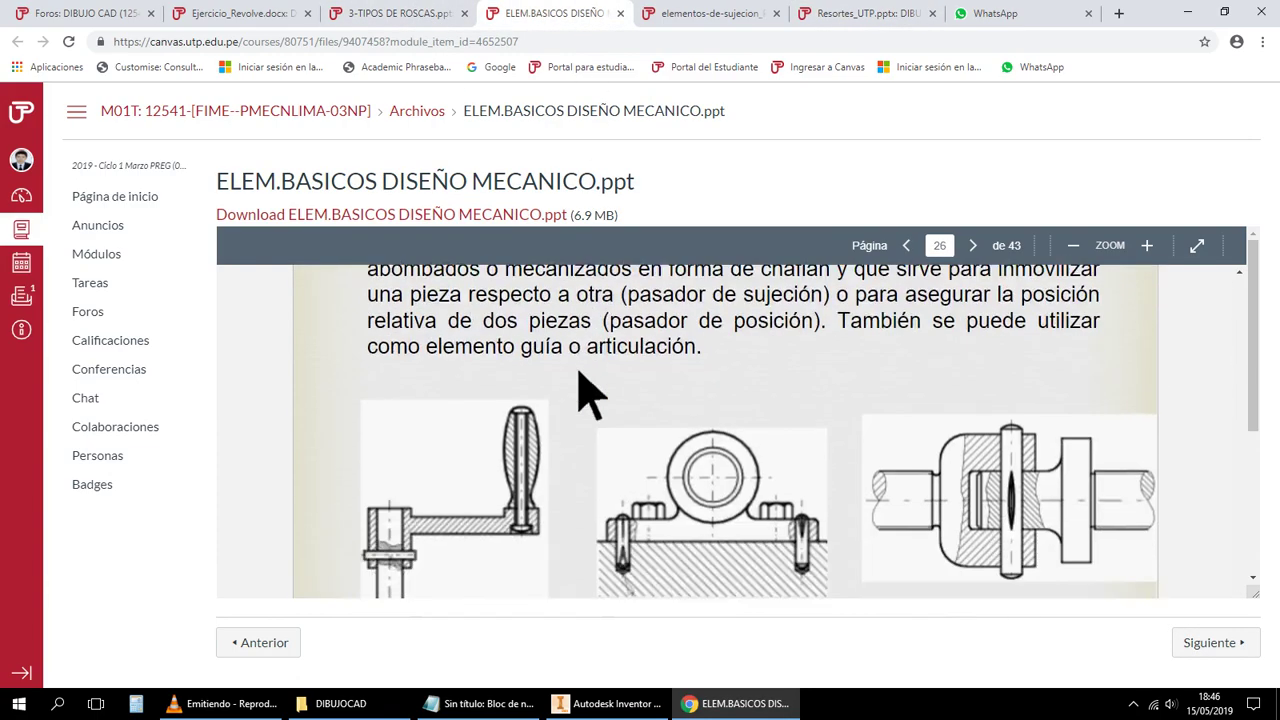
# Skim the screw and nut pages of elementos-de-sujecion_Pasadores_Cuñas.pdf
pyautogui.click(733, 10)
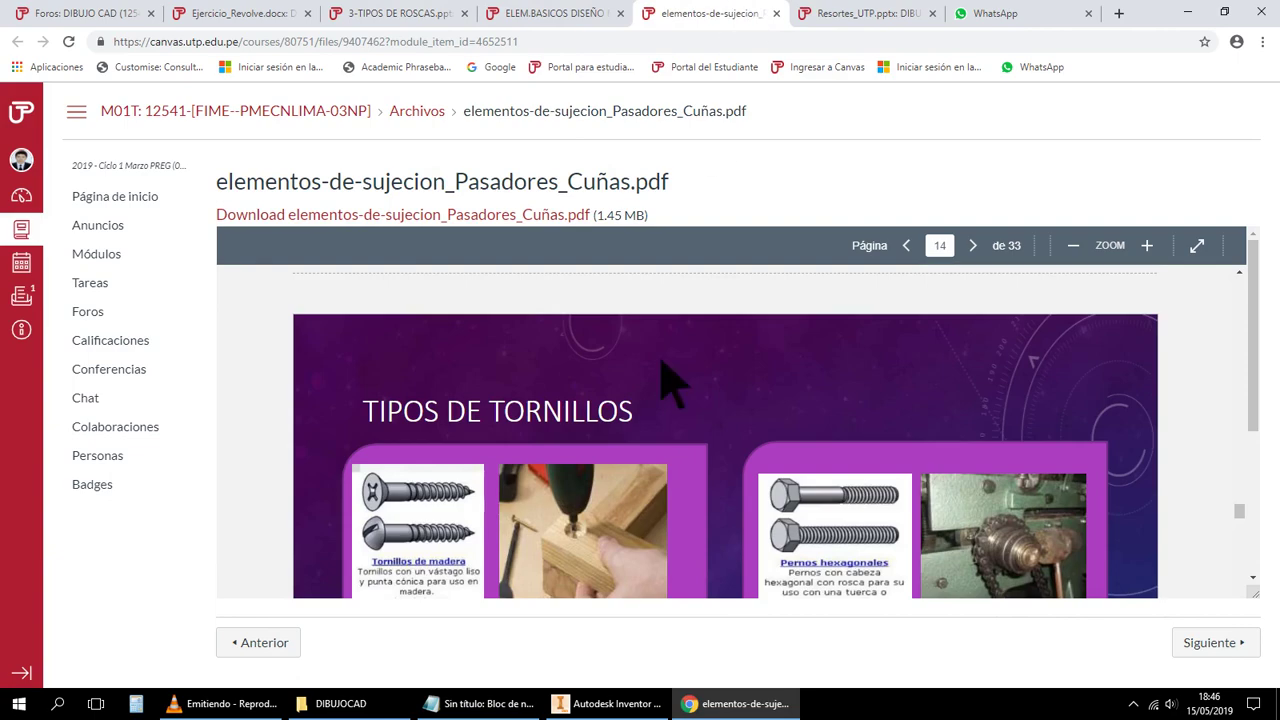
pyautogui.scroll(-12, 660, 400)
pyautogui.scroll(-10, 655, 432)
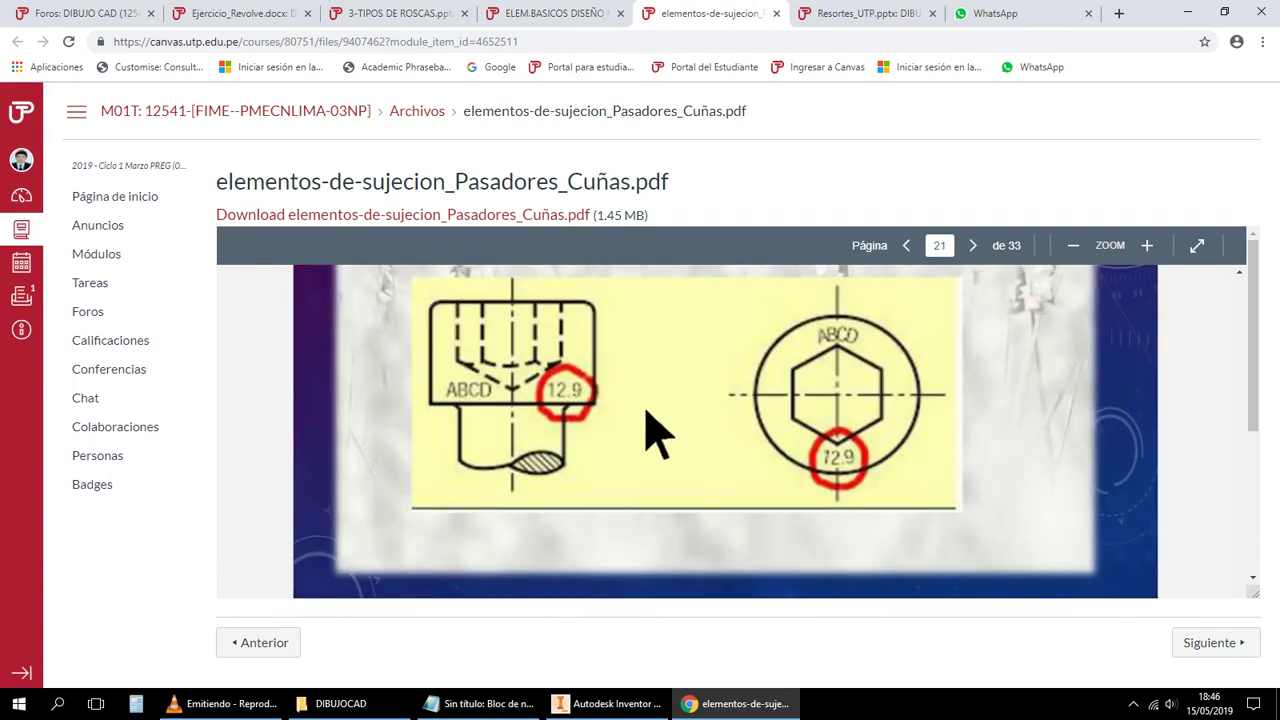
pyautogui.scroll(-3, 655, 432)
pyautogui.scroll(-8, 655, 432)
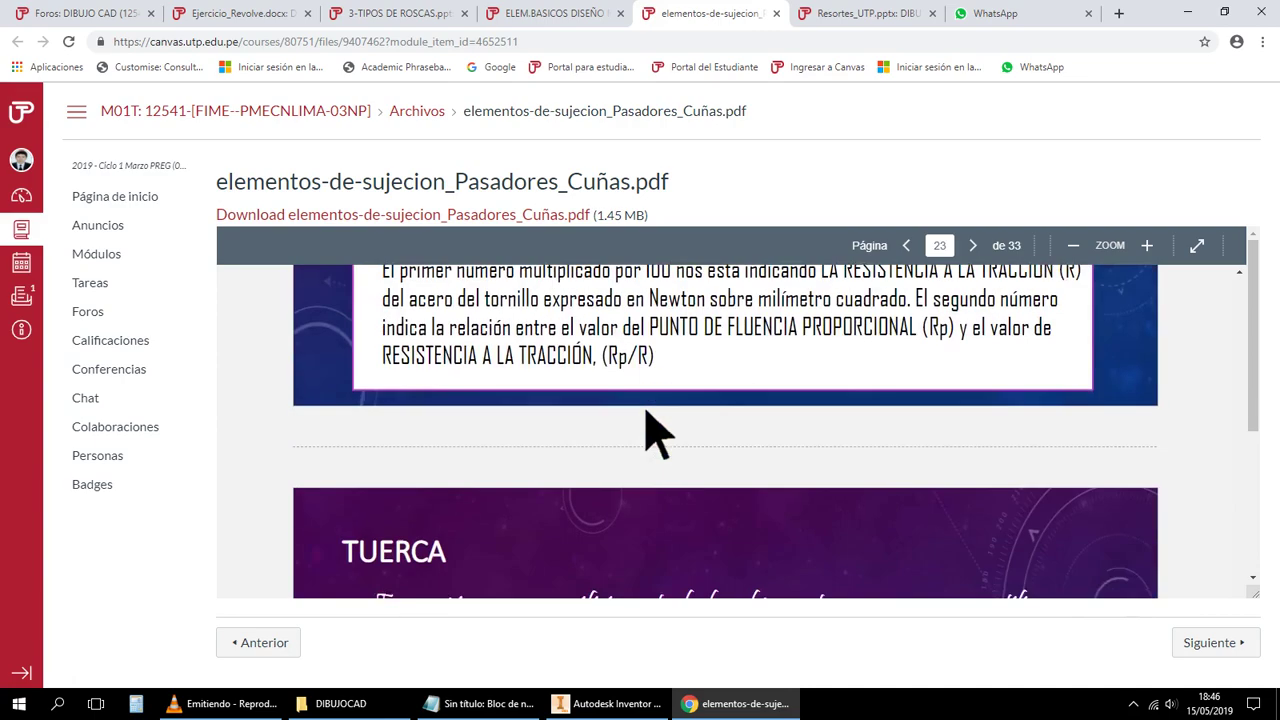
# Look over the spring presentation Resortes_UTP.pptx and the dimensioned drawing in Ejercicio_Revolve.docx
pyautogui.click(870, 14)
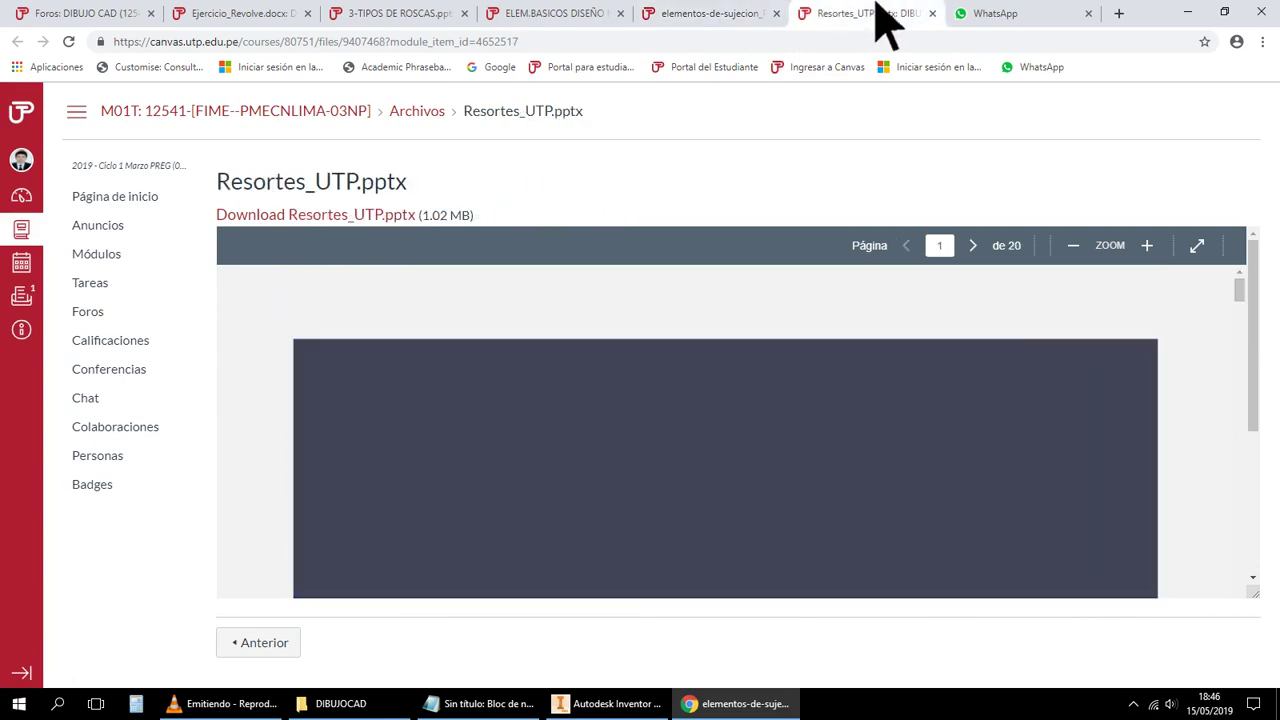
pyautogui.scroll(-5, 703, 380)
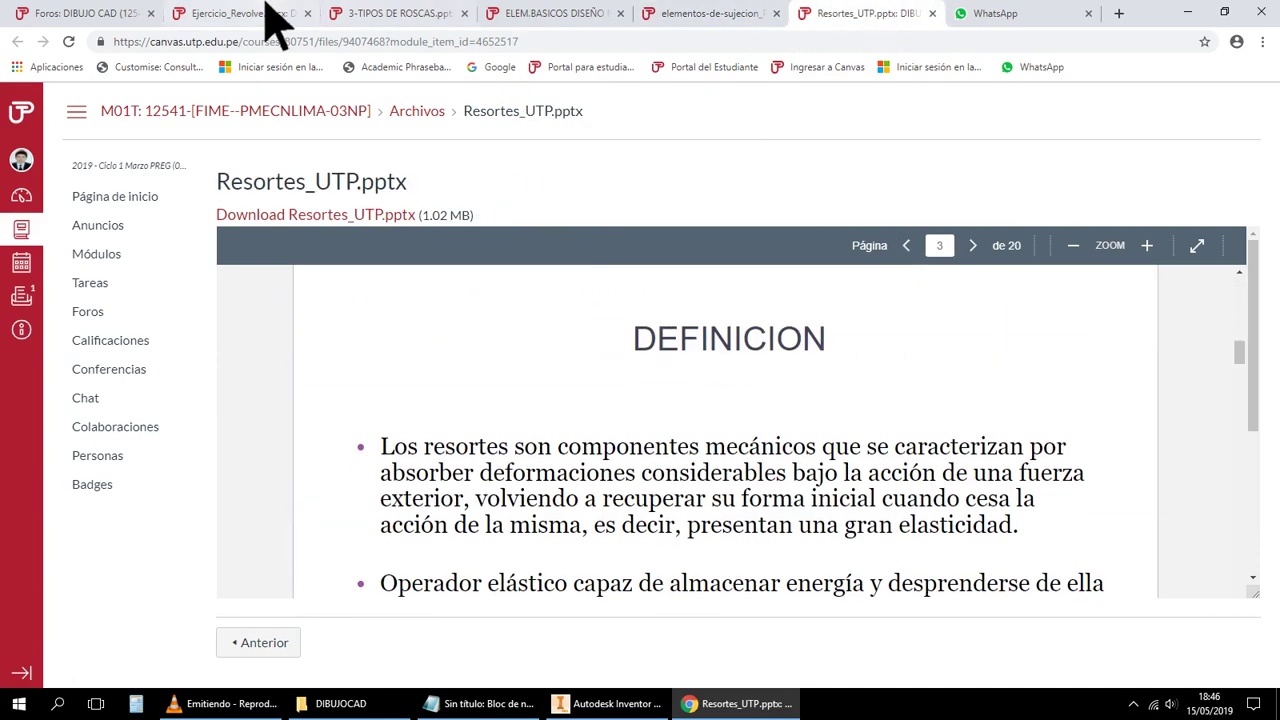
pyautogui.click(250, 13)
pyautogui.scroll(-3, 597, 470)
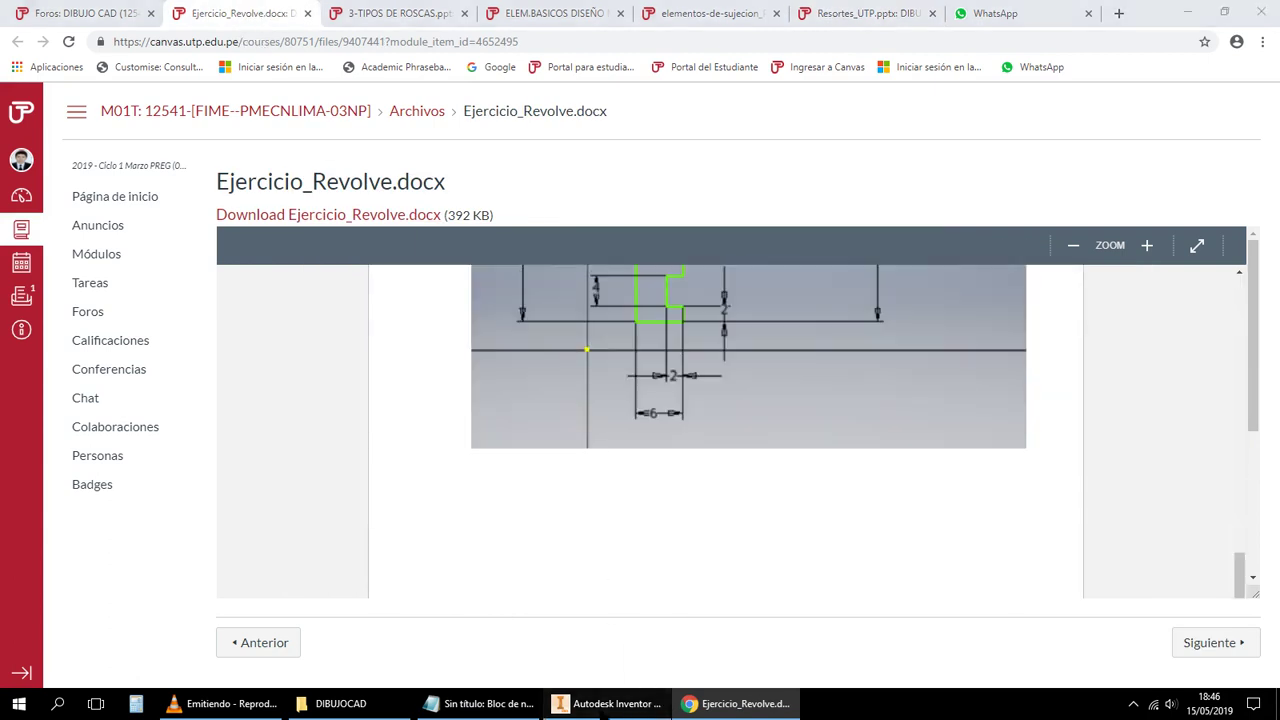
# Switch back to Inventor and draw a 12 mm horizontal line from the origin along the positive X axis
pyautogui.click(645, 700)
pyautogui.moveTo(647, 450)
pyautogui.mouseDown()
pyautogui.moveTo(457, 479)
pyautogui.moveTo(449, 507)
pyautogui.moveTo(579, 535)
pyautogui.mouseUp()
pyautogui.press('Escape')
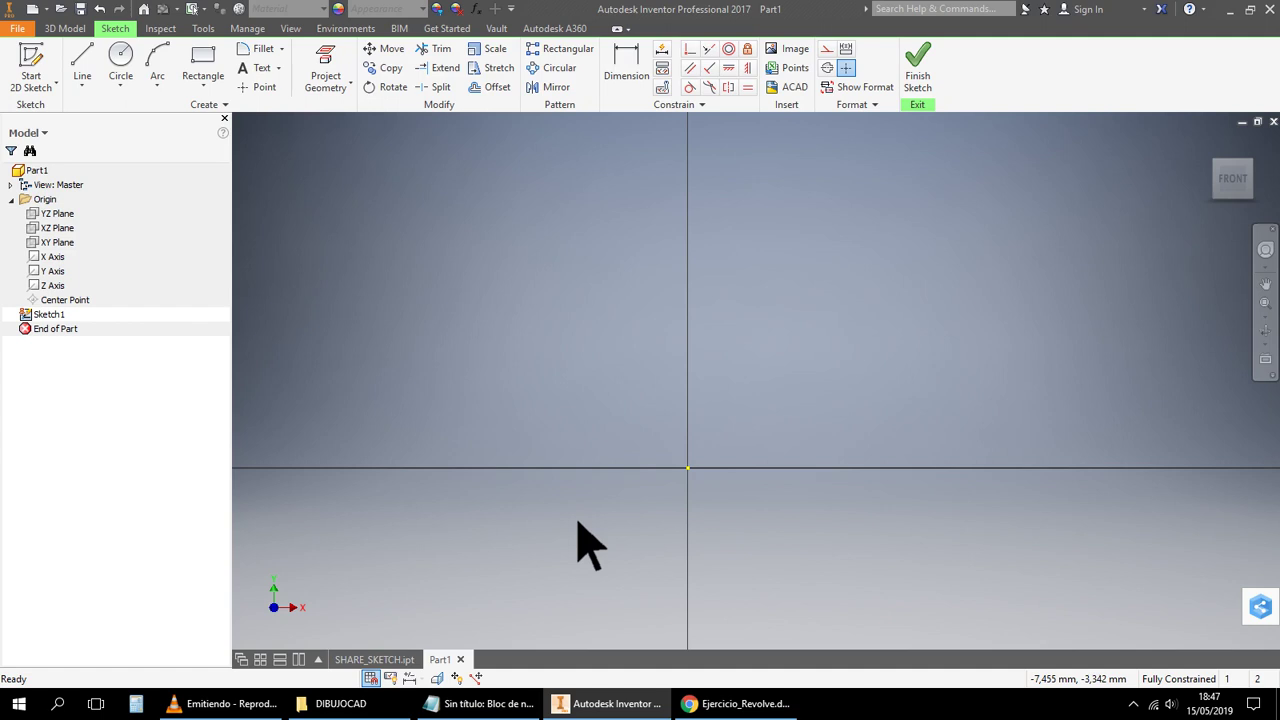
pyautogui.moveTo(603, 397); pyautogui.dragTo(508, 453, button='middle')
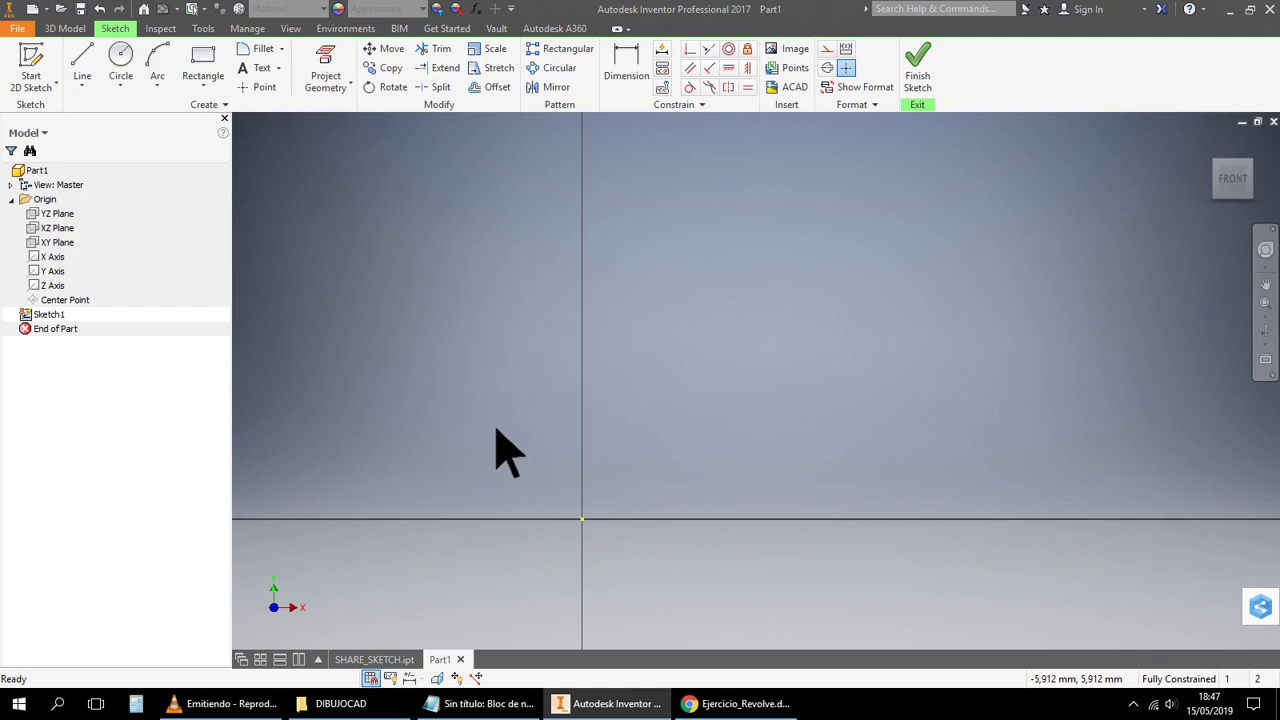
pyautogui.moveTo(508, 453); pyautogui.dragTo(571, 449, button='middle')
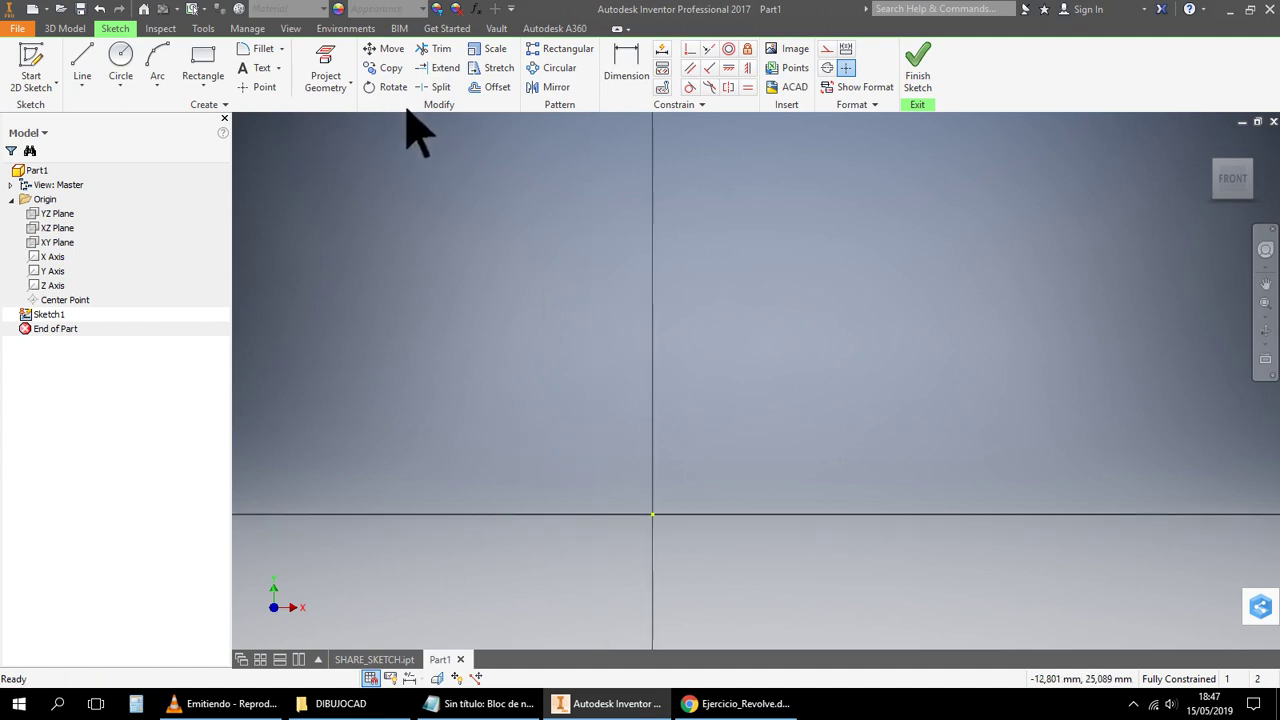
pyautogui.click(88, 72)
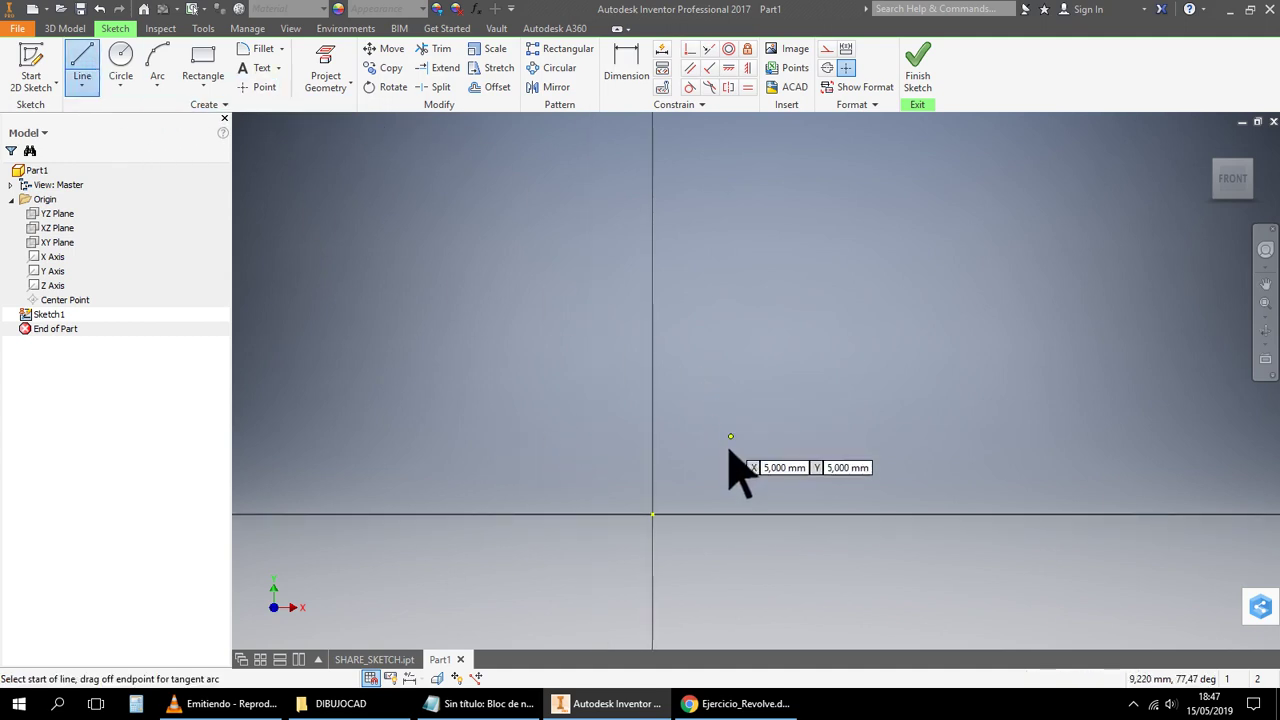
pyautogui.click(661, 519)
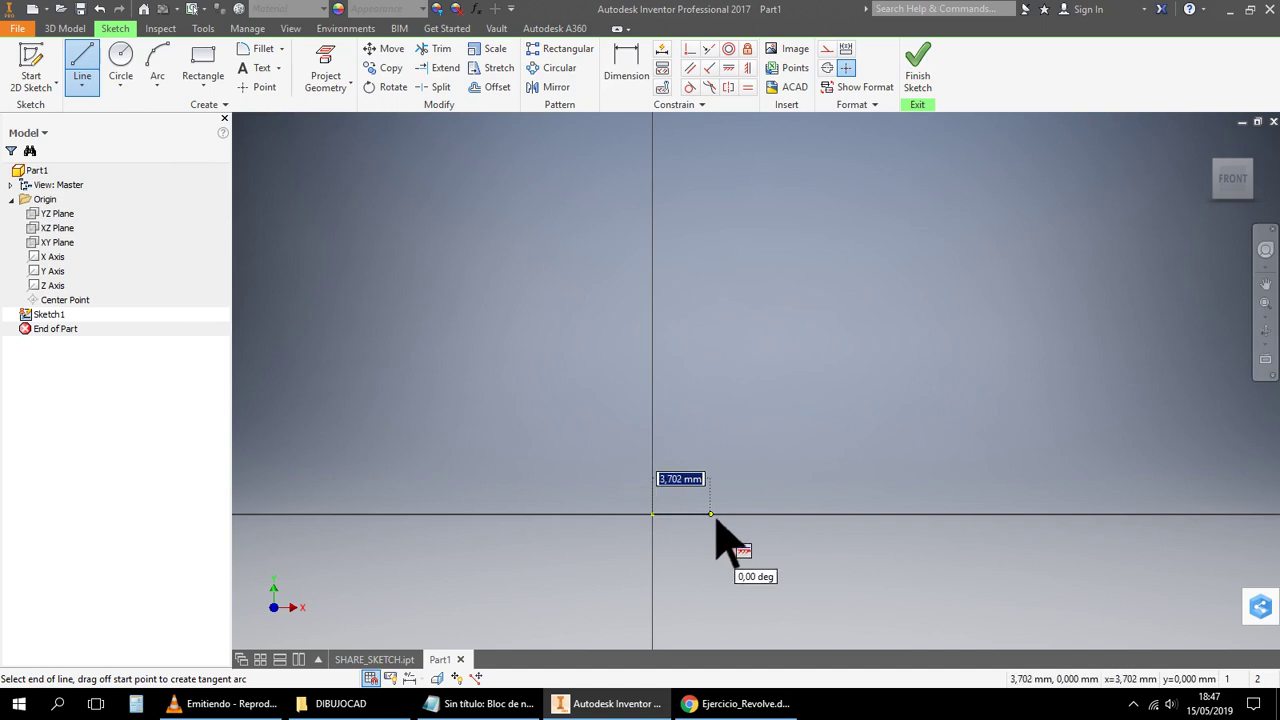
pyautogui.write('12')
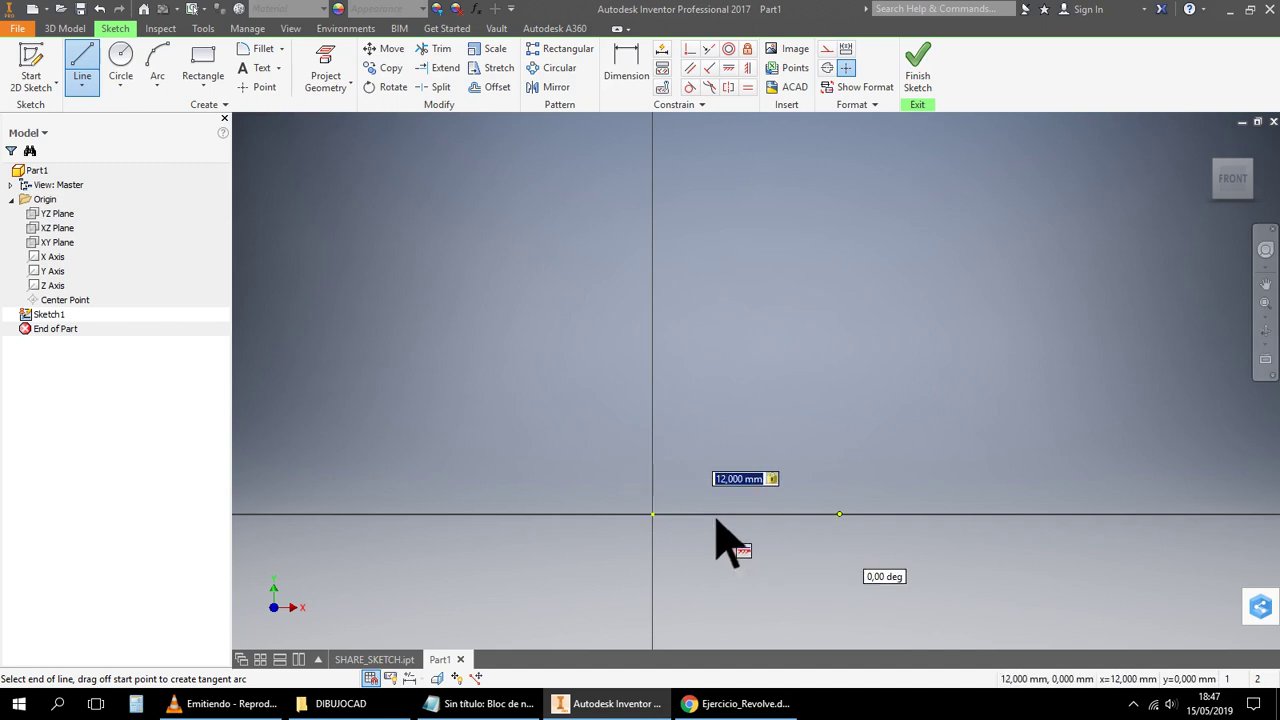
pyautogui.press('Return')
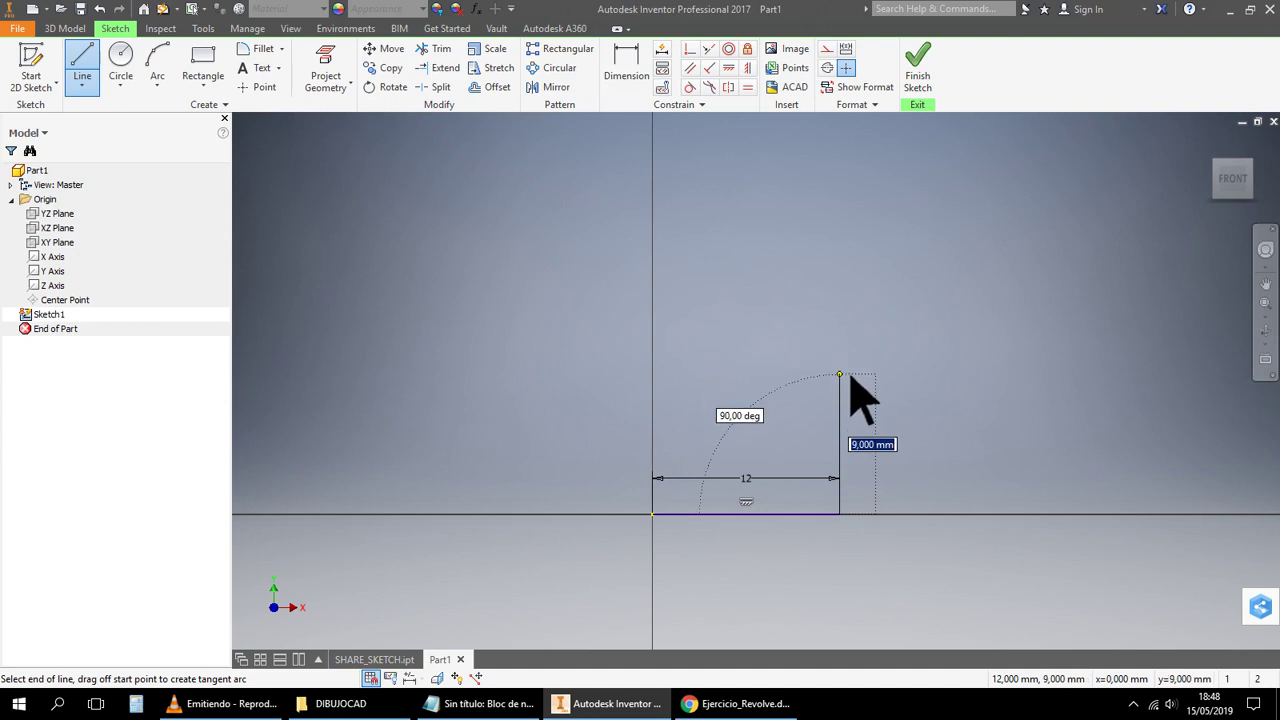
# Continue the profile with a 12 mm vertical line upward and a horizontal line about 5 mm long in the positive X direction
pyautogui.write('12')
pyautogui.press('Return')
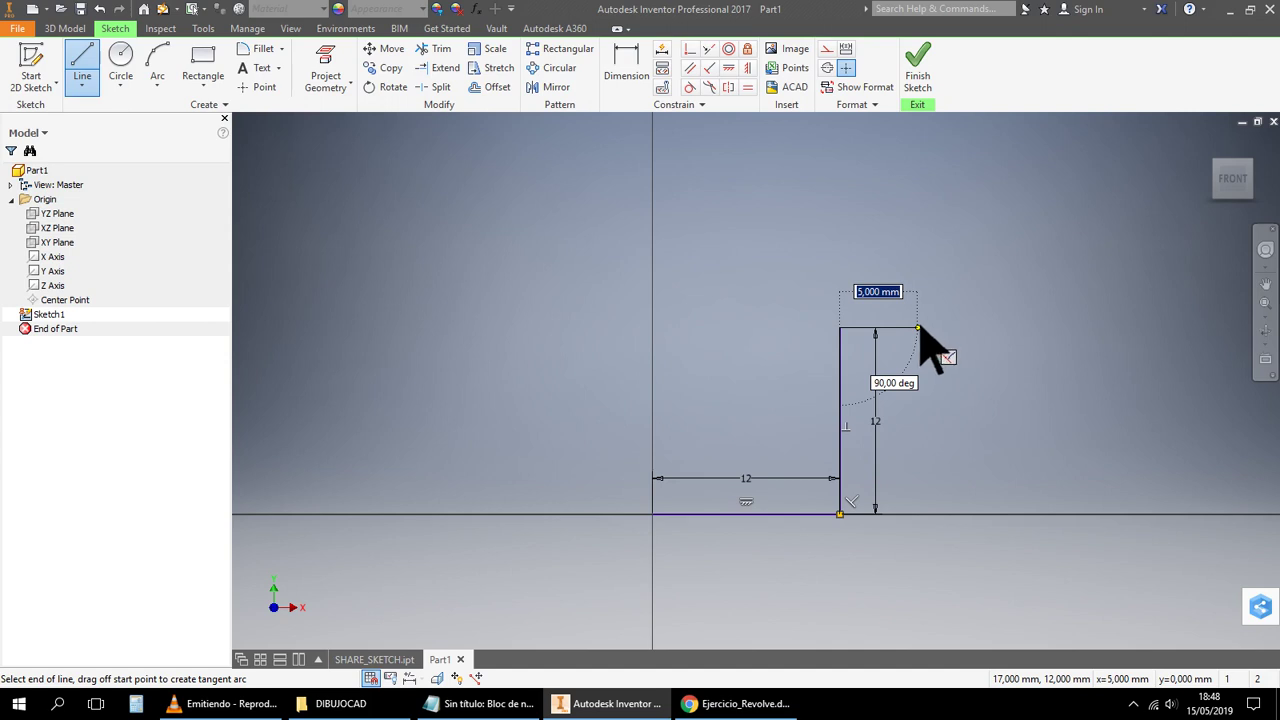
pyautogui.click(920, 328)
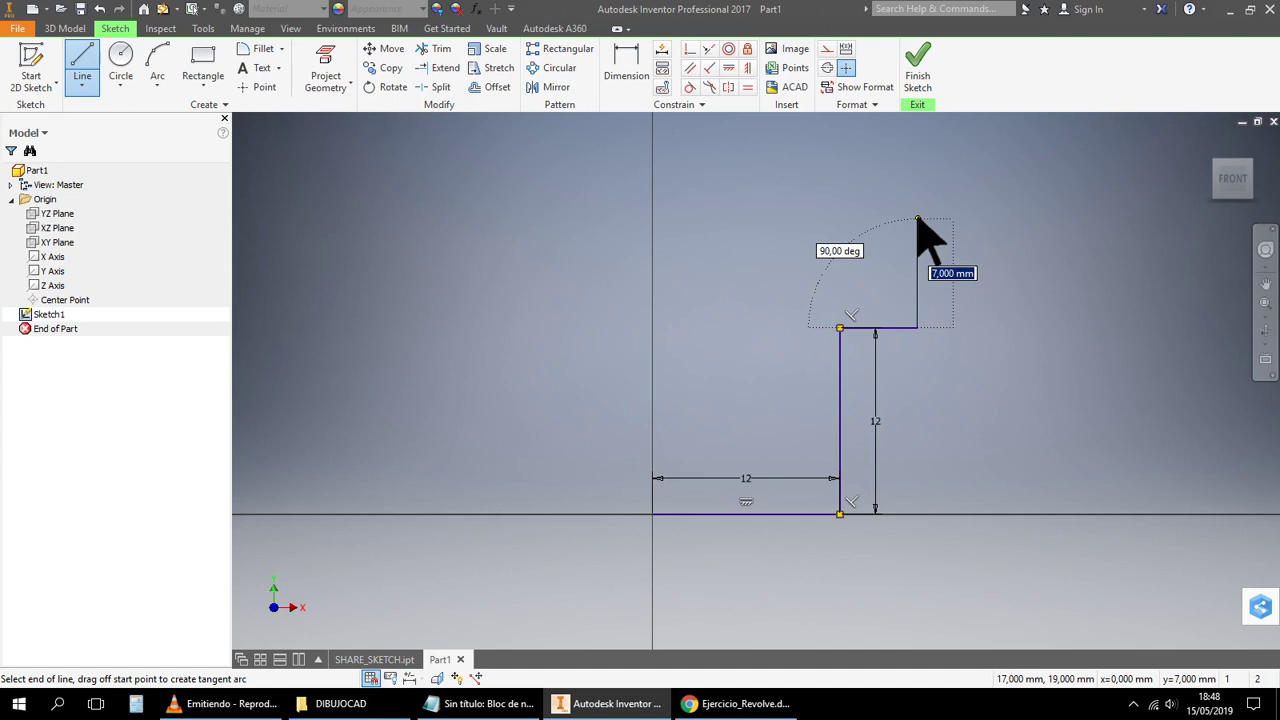
# Add a 20 mm vertical line upward from the outer end of the short horizontal step
pyautogui.write('20')
pyautogui.press('Return')
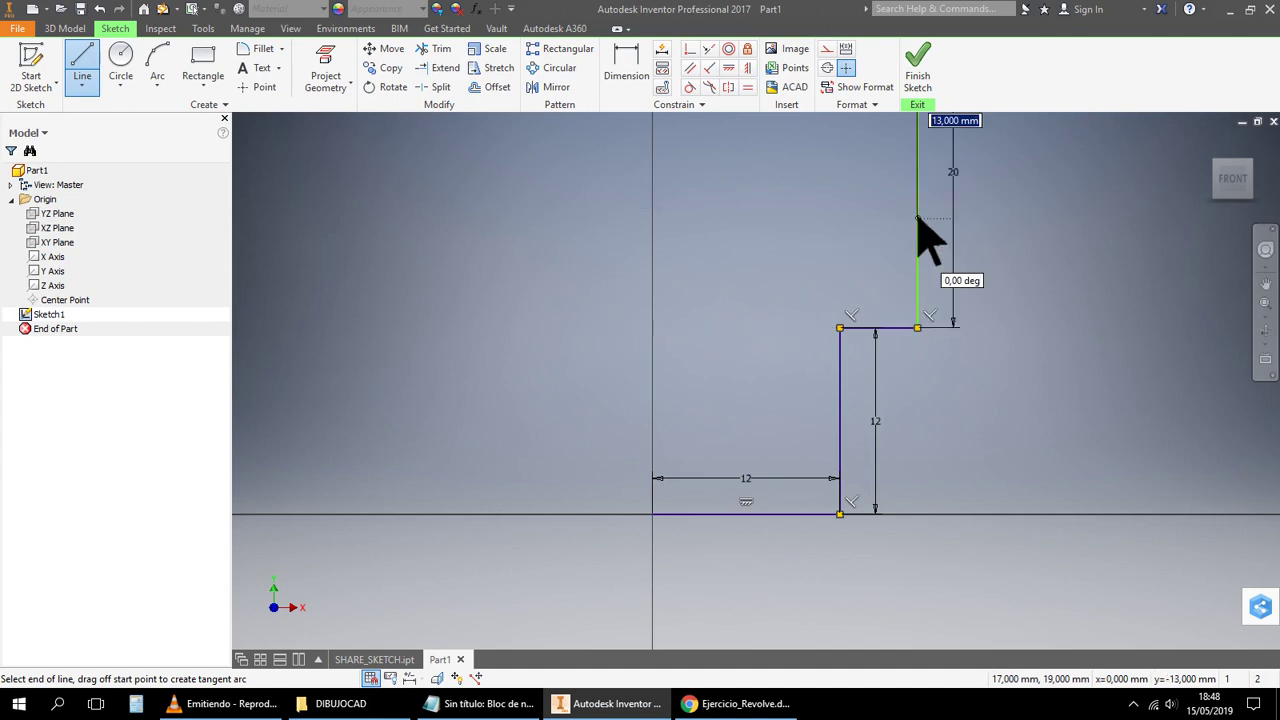
pyautogui.scroll(-5, 920, 240)
pyautogui.moveTo(920, 243)
pyautogui.mouseDown(button='middle')
pyautogui.moveTo(545, 110)
pyautogui.moveTo(663, 529)
pyautogui.moveTo(800, 429)
pyautogui.mouseUp(button='middle')
pyautogui.scroll(3, 666, 523)
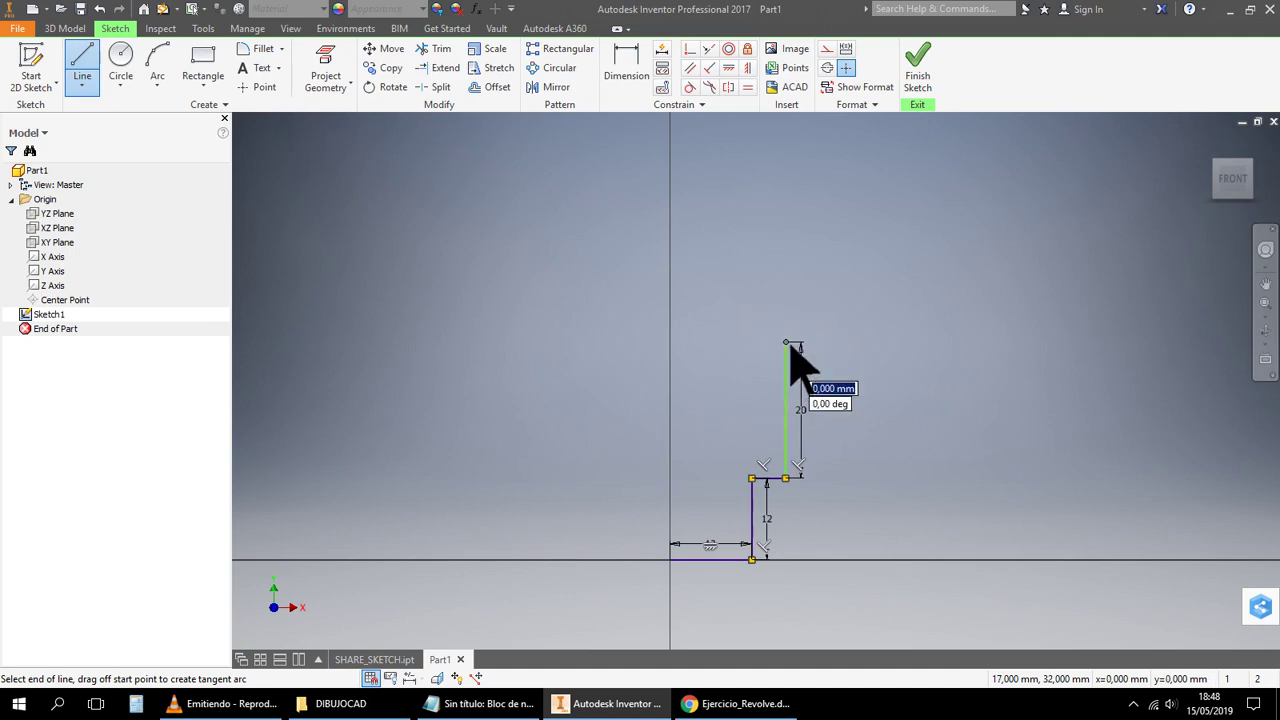
pyautogui.click(158, 91)
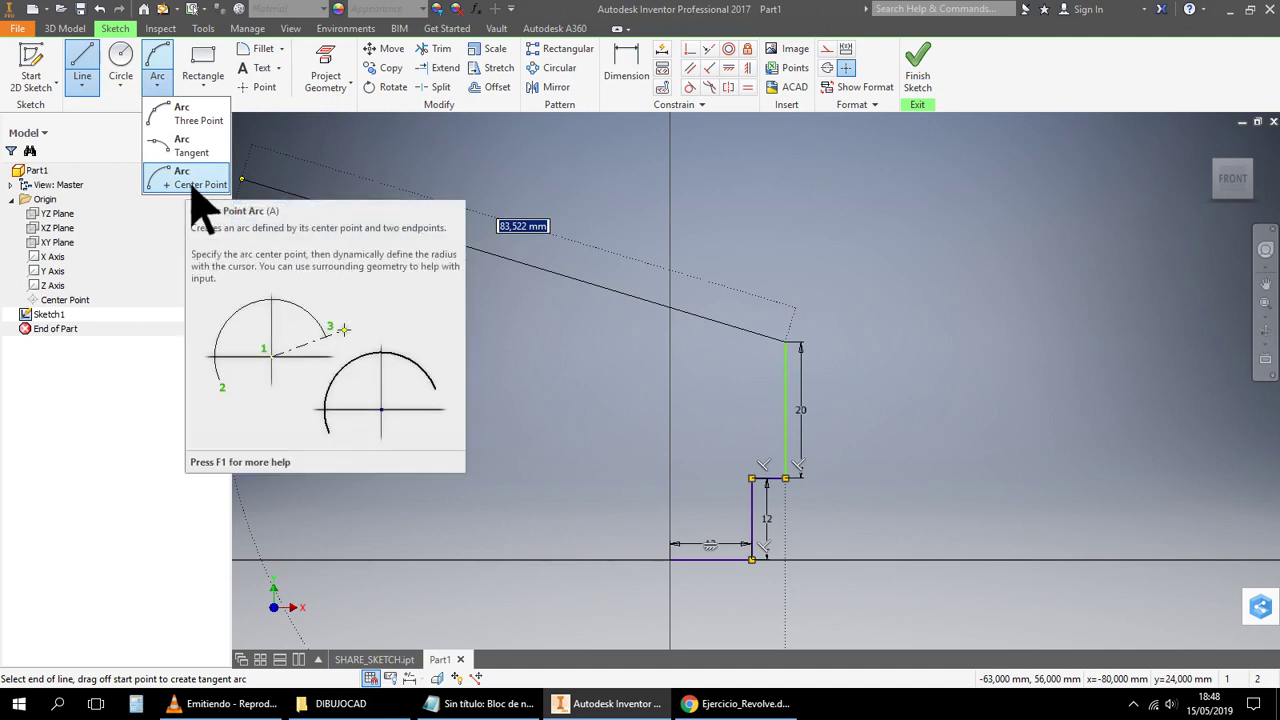
pyautogui.click(199, 127)
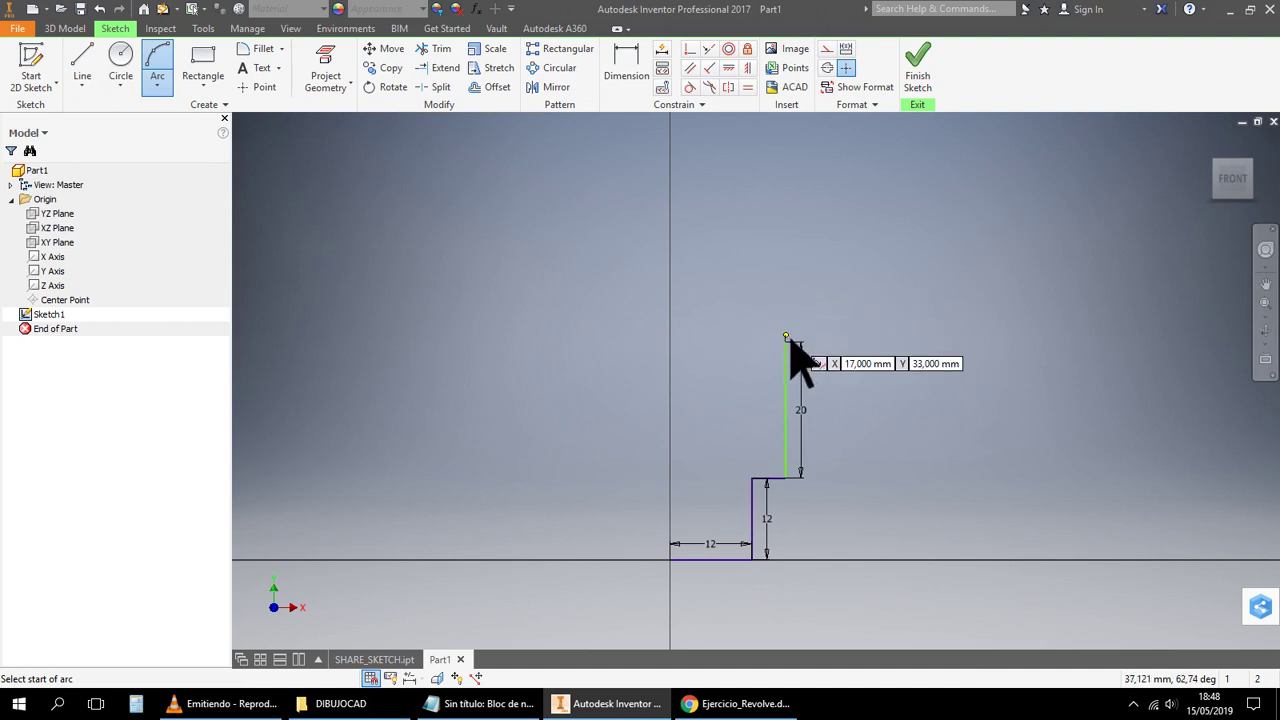
pyautogui.click(788, 344)
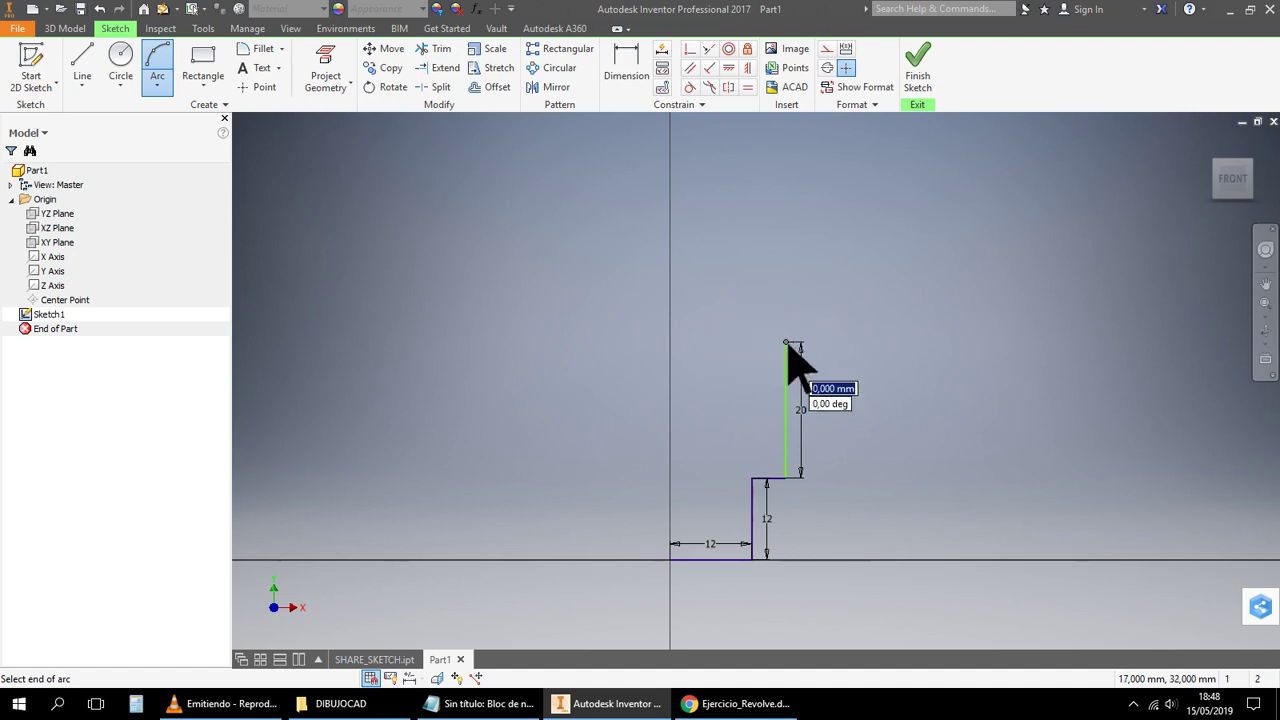
pyautogui.rightClick(855, 267)
pyautogui.click(906, 263)
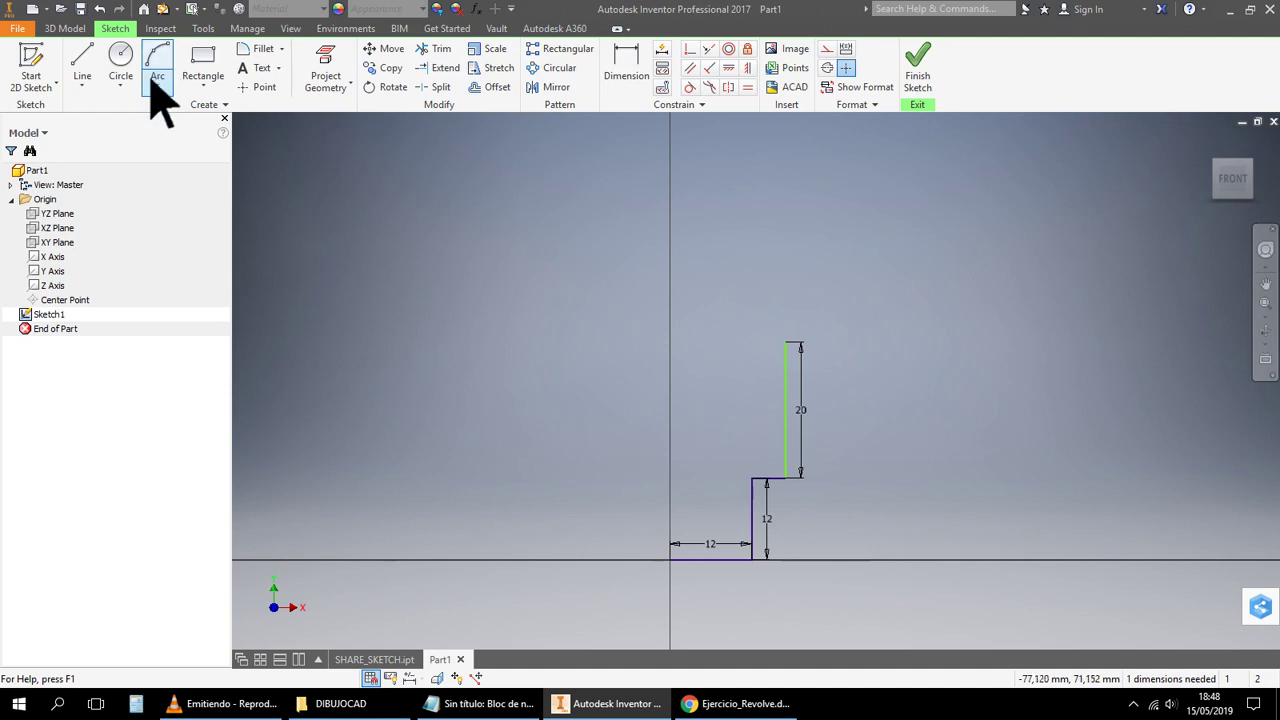
pyautogui.click(121, 90)
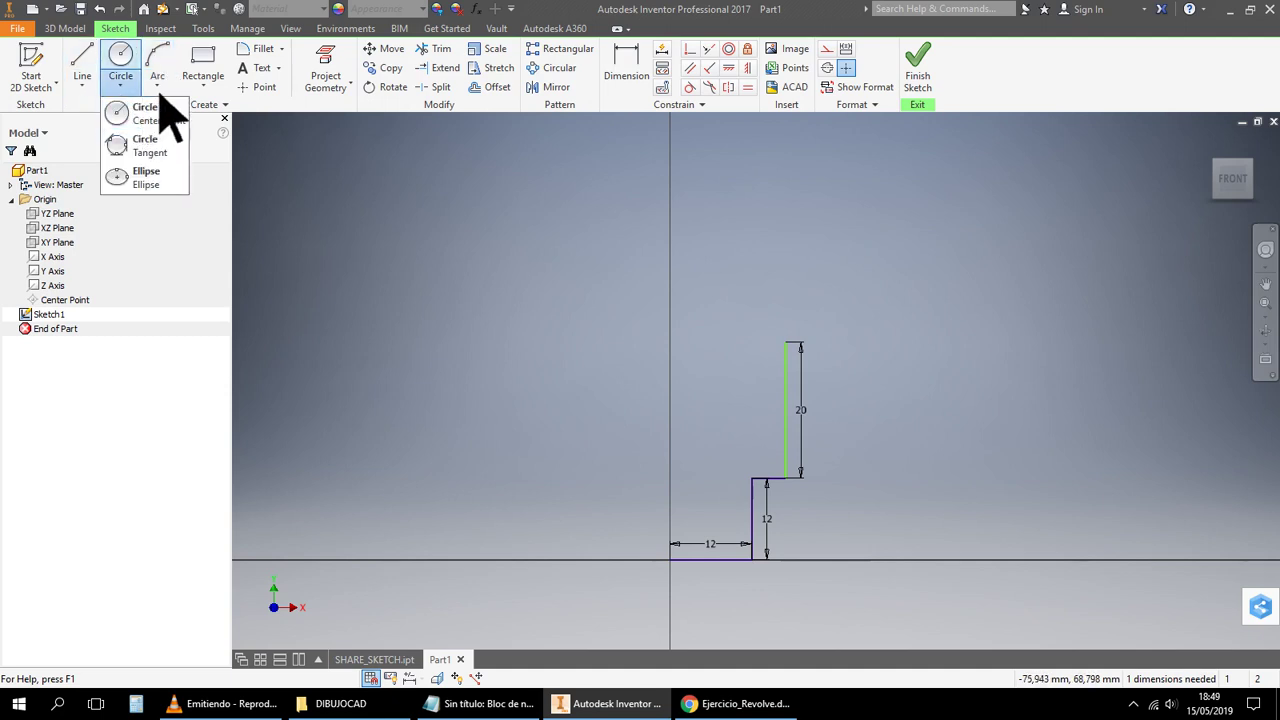
pyautogui.click(172, 93)
pyautogui.click(186, 118)
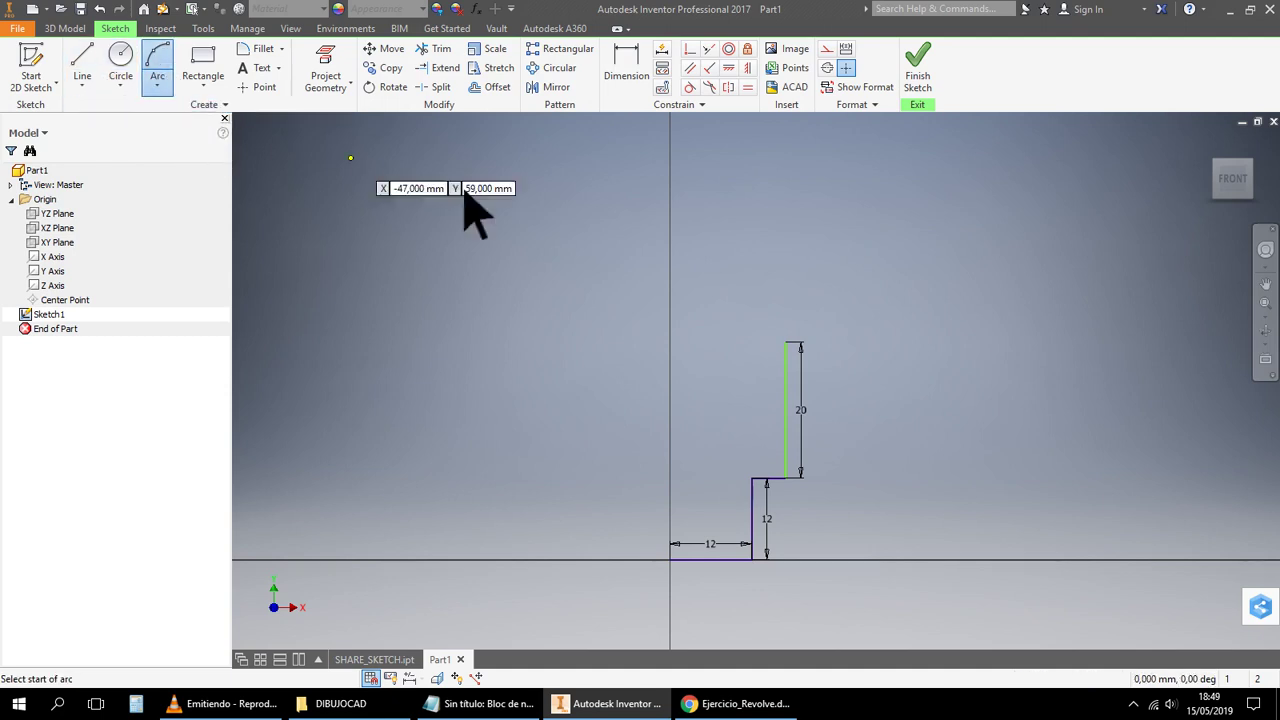
pyautogui.click(787, 341)
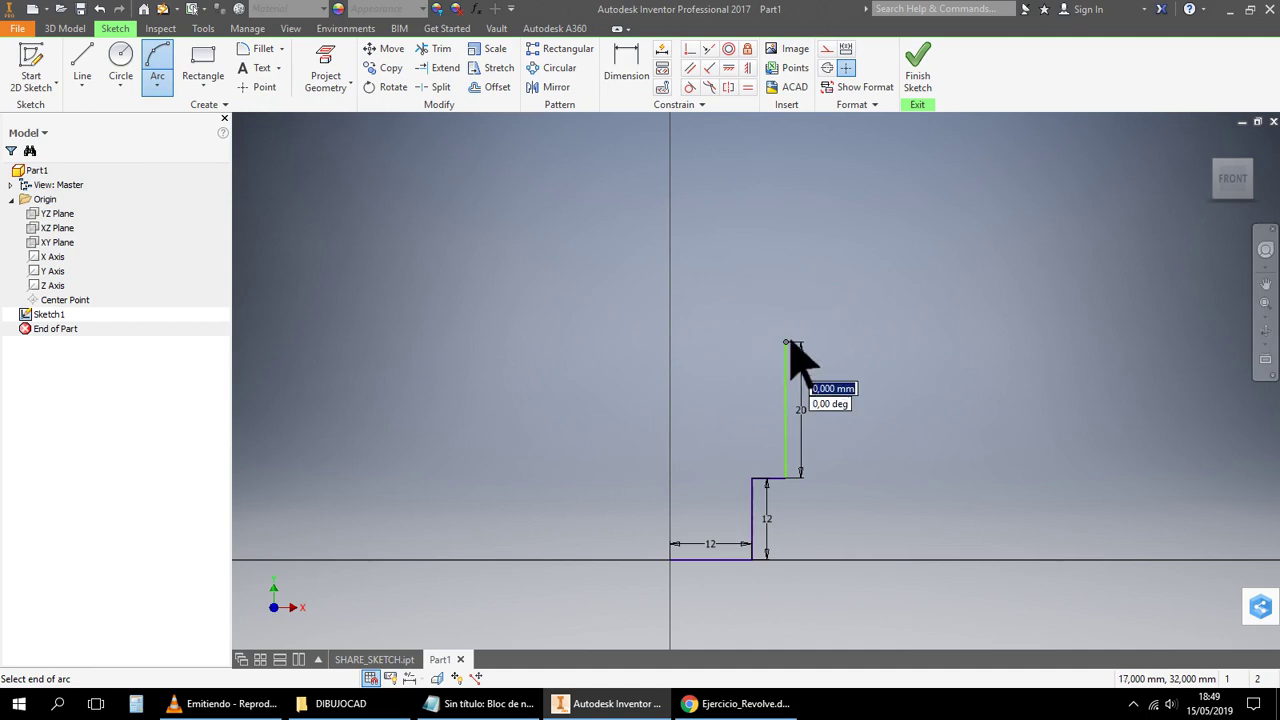
pyautogui.rightClick(866, 286)
pyautogui.click(910, 294)
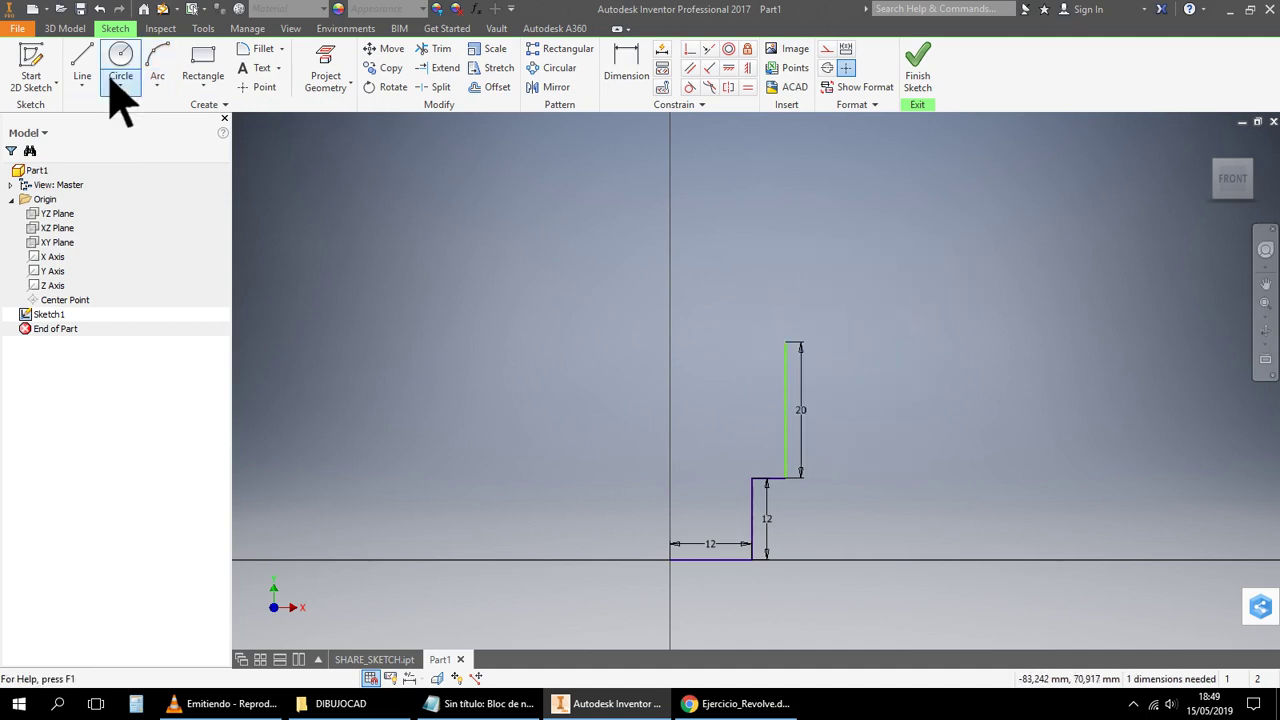
# Draw a 12 mm vertical line up from the origin, a 5 mm horizontal line in negative X, and a vertical line up about 20 mm
pyautogui.click(84, 62)
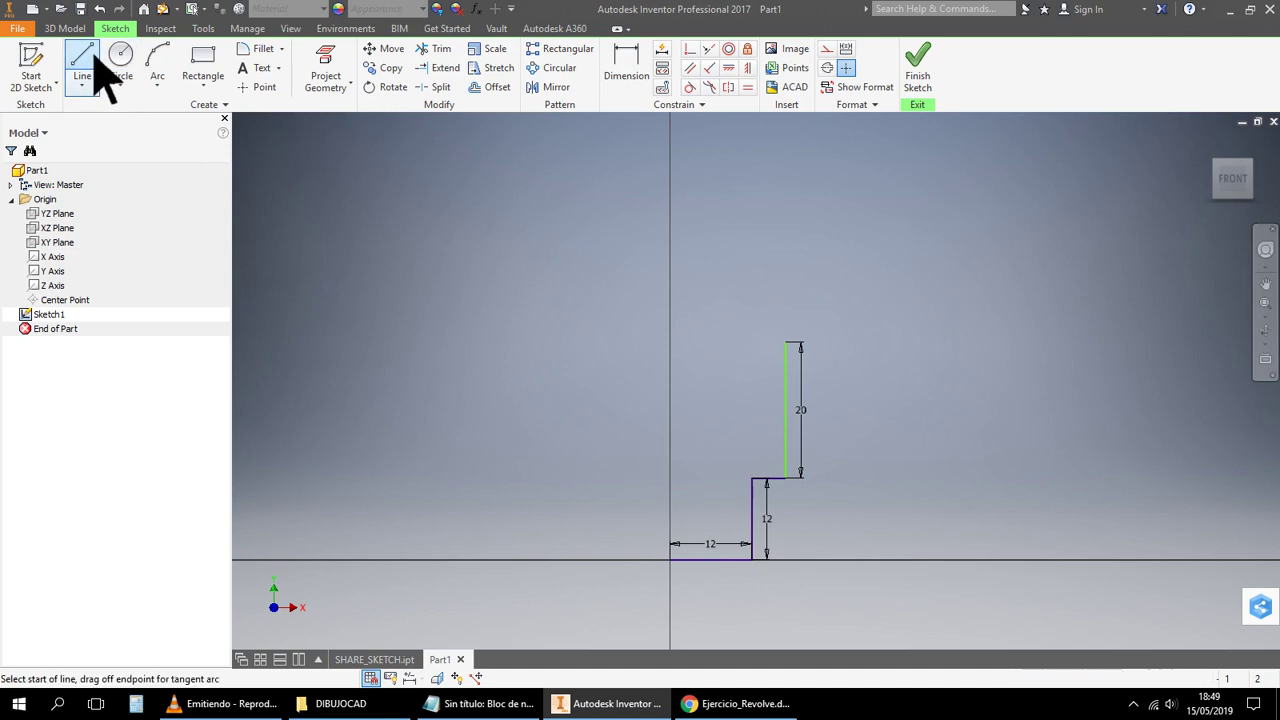
pyautogui.click(672, 556)
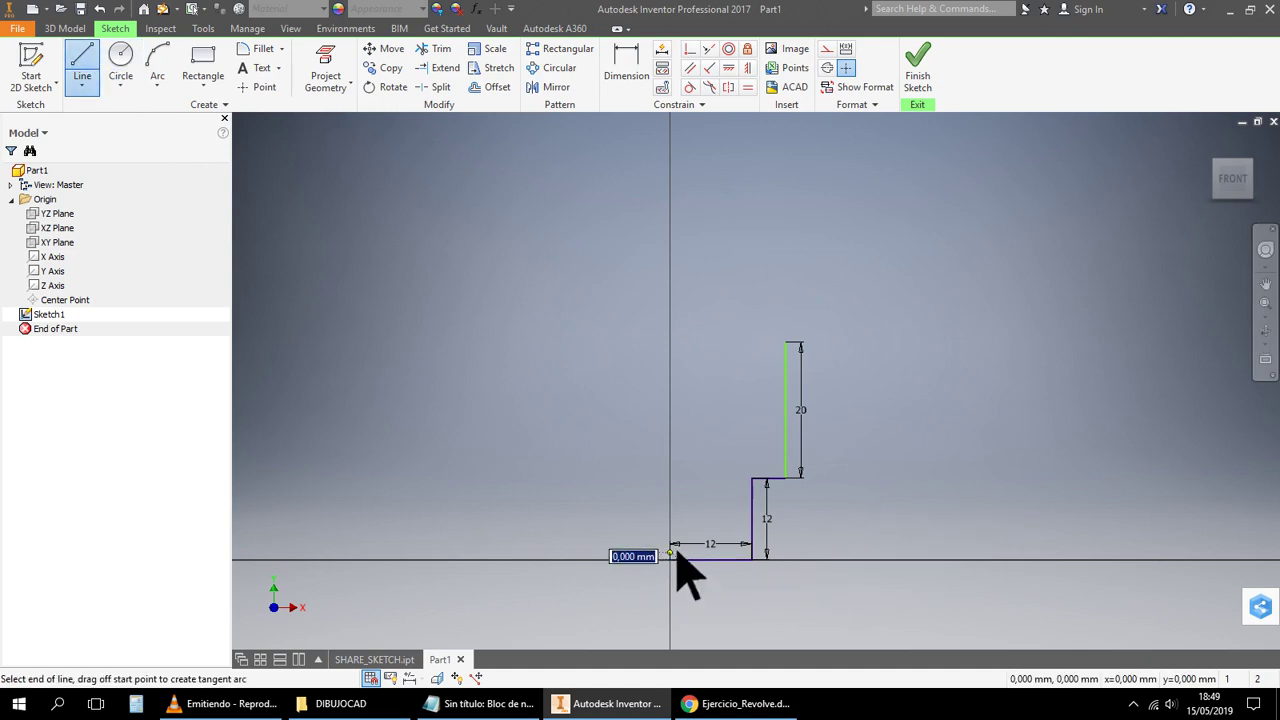
pyautogui.click(670, 478)
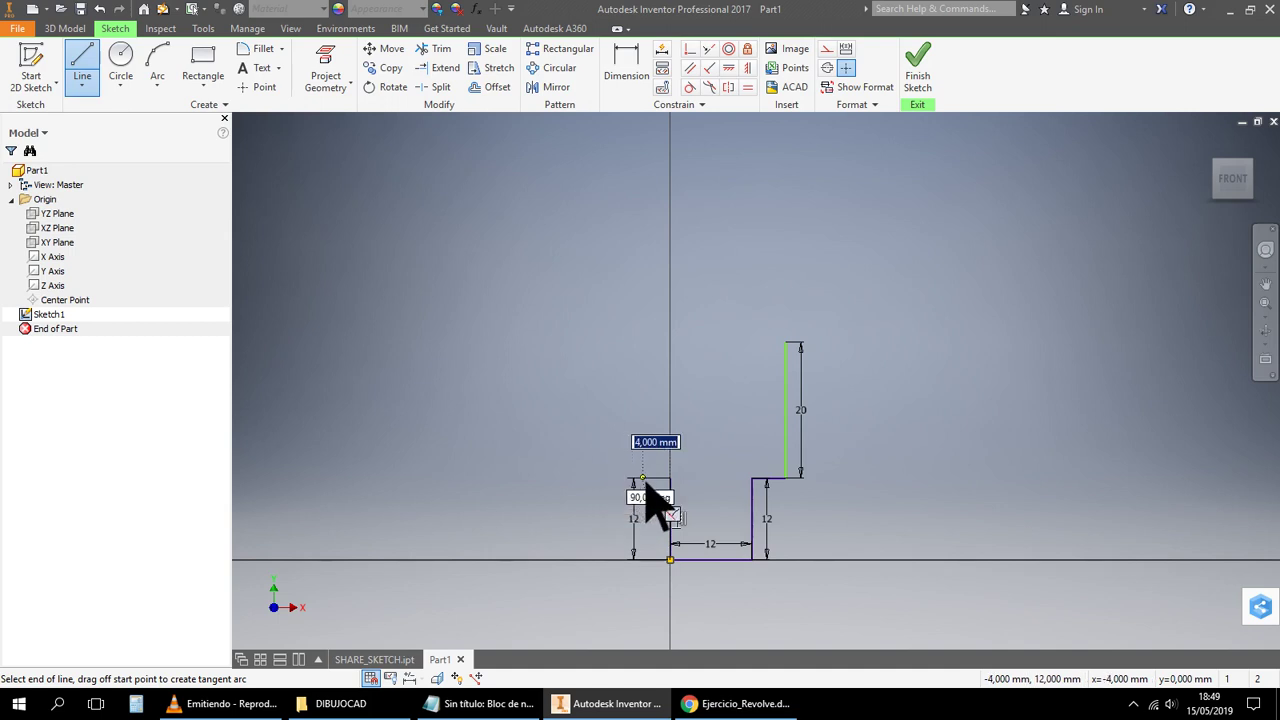
pyautogui.click(637, 479)
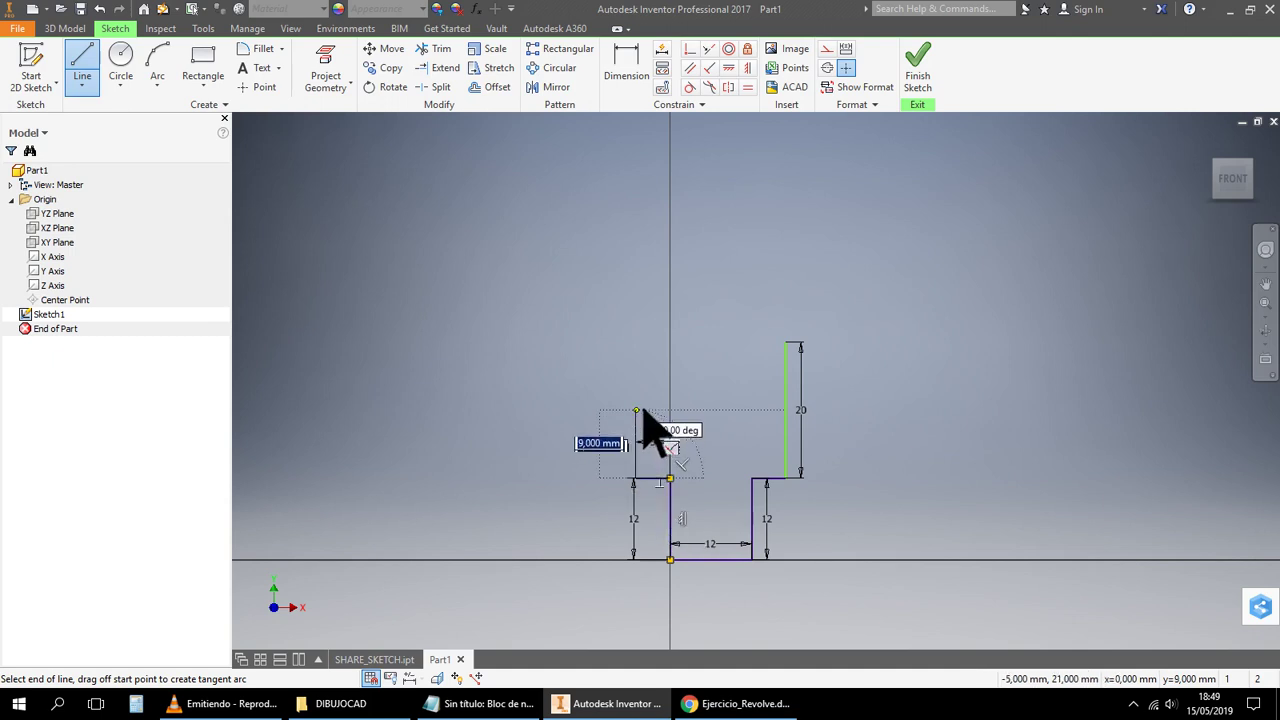
pyautogui.click(644, 343)
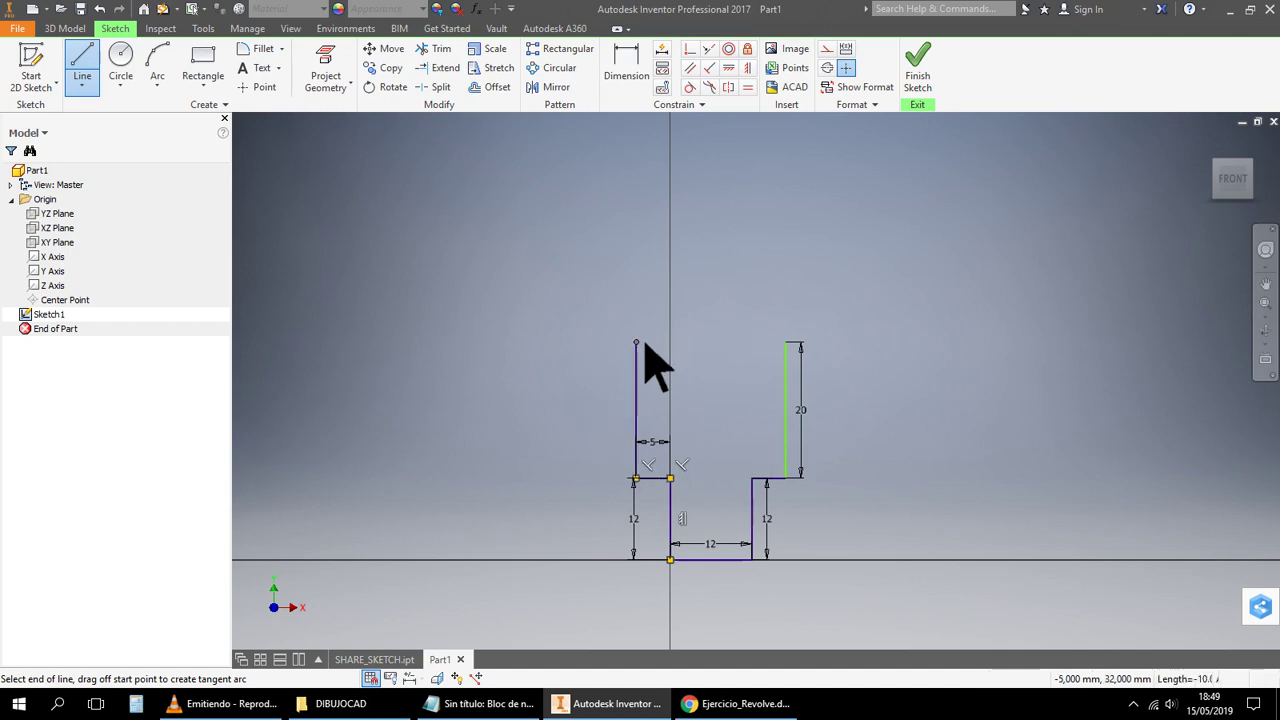
pyautogui.rightClick(855, 258)
pyautogui.click(912, 272)
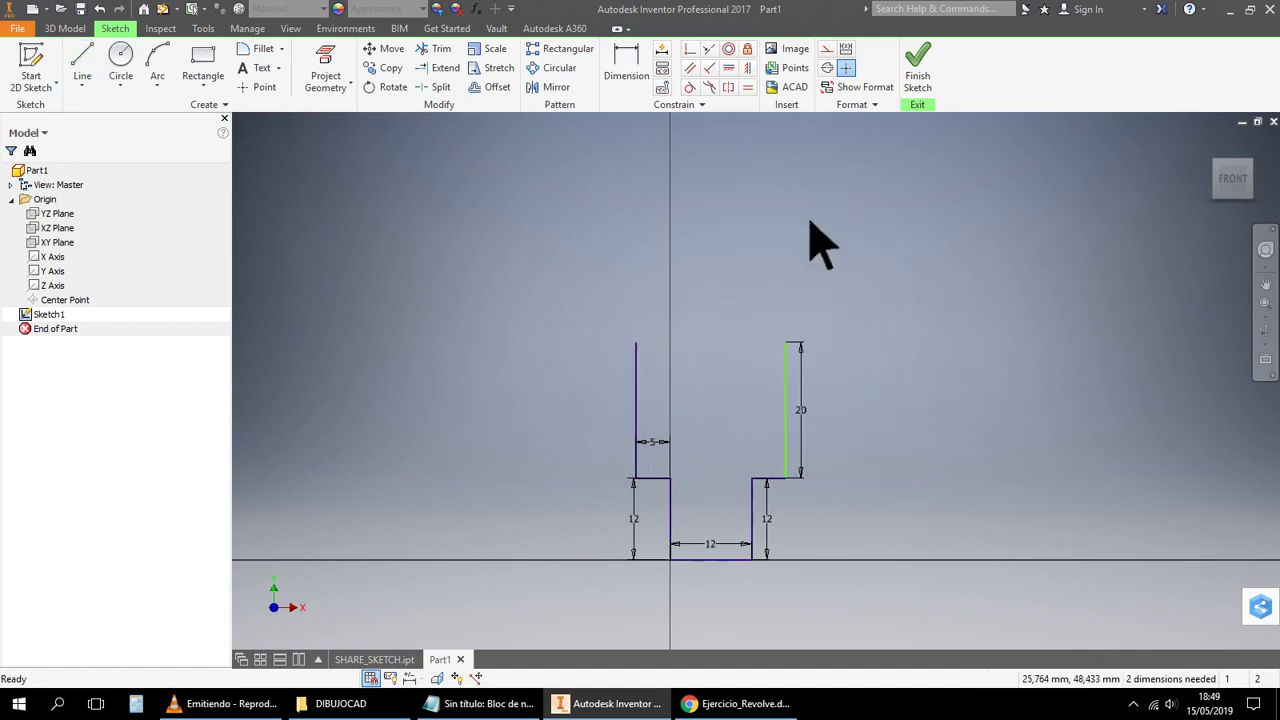
# Close the profile's top with a three-point arc joining the upper ends of both vertical lines, tangent to them, about 11 mm in radius
pyautogui.click(128, 88)
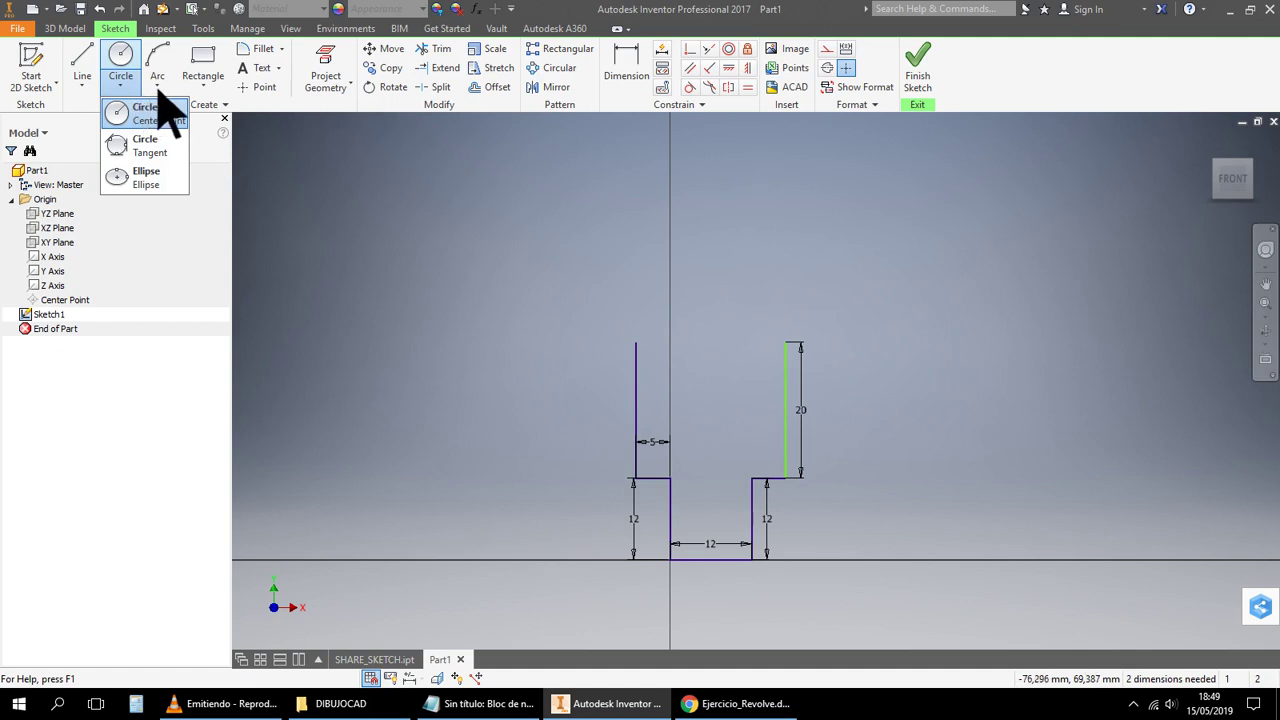
pyautogui.click(160, 92)
pyautogui.click(160, 92)
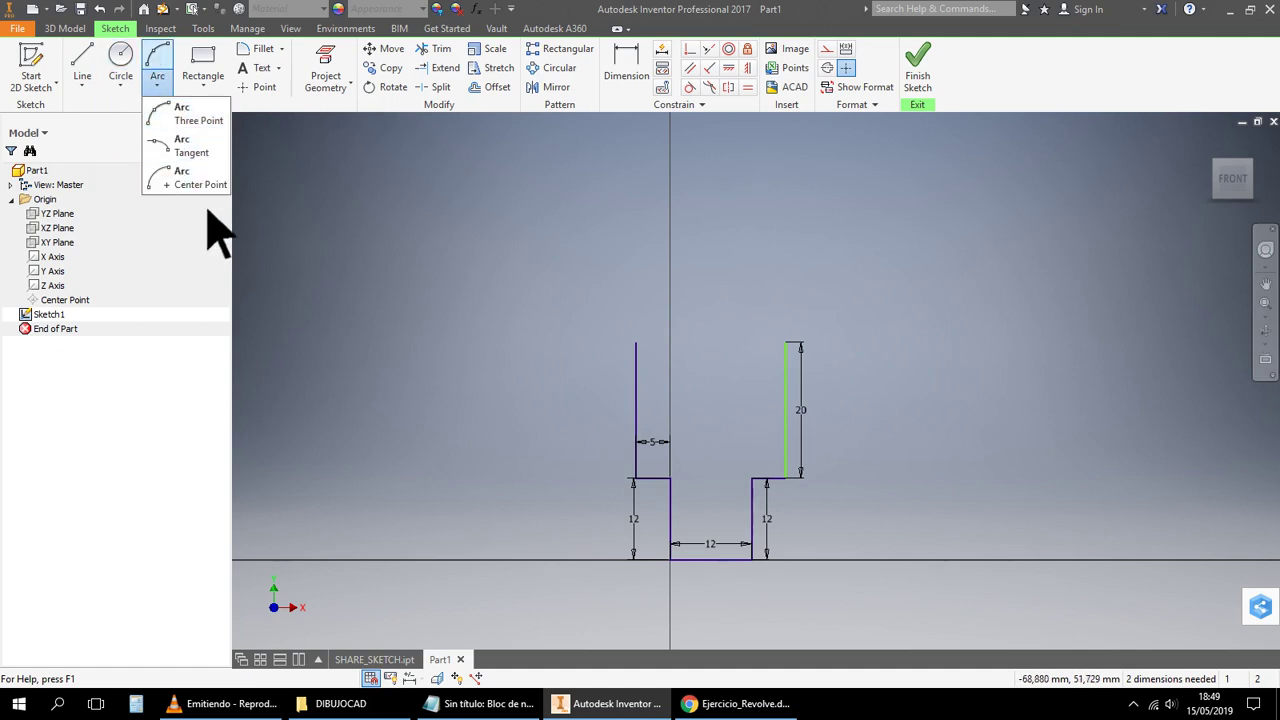
pyautogui.click(200, 117)
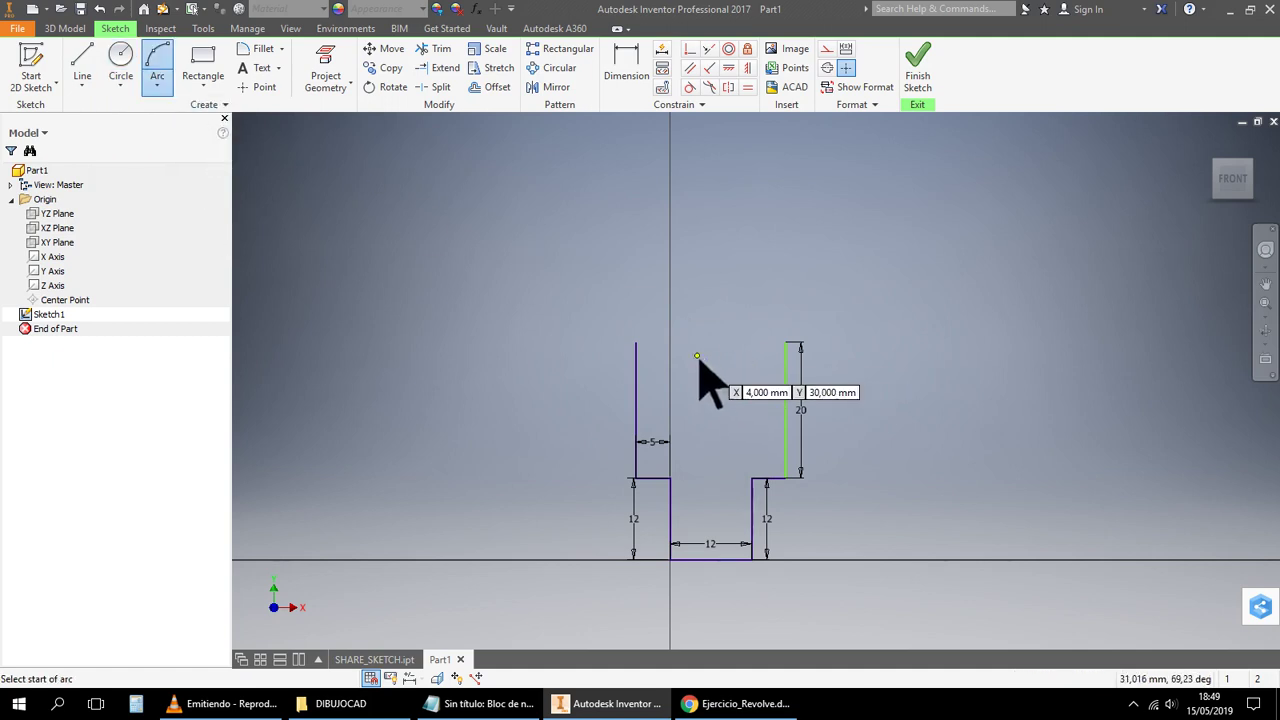
pyautogui.click(637, 343)
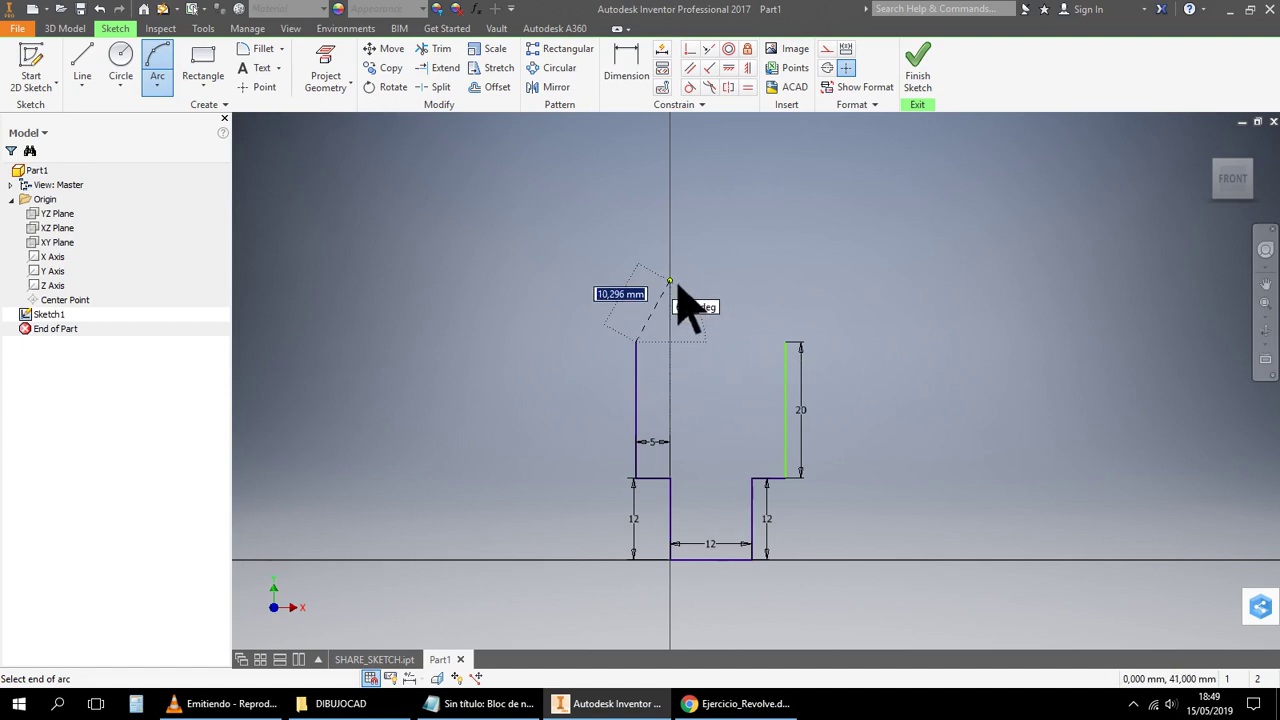
pyautogui.click(785, 343)
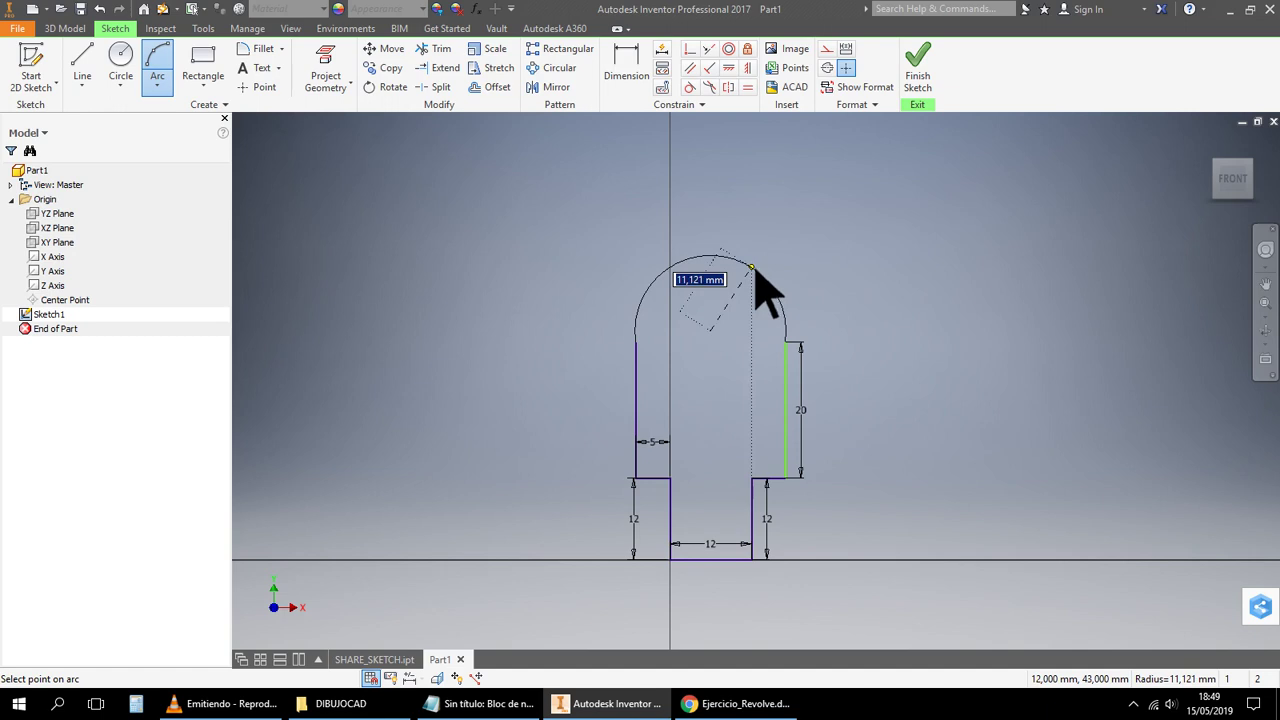
pyautogui.click(762, 287)
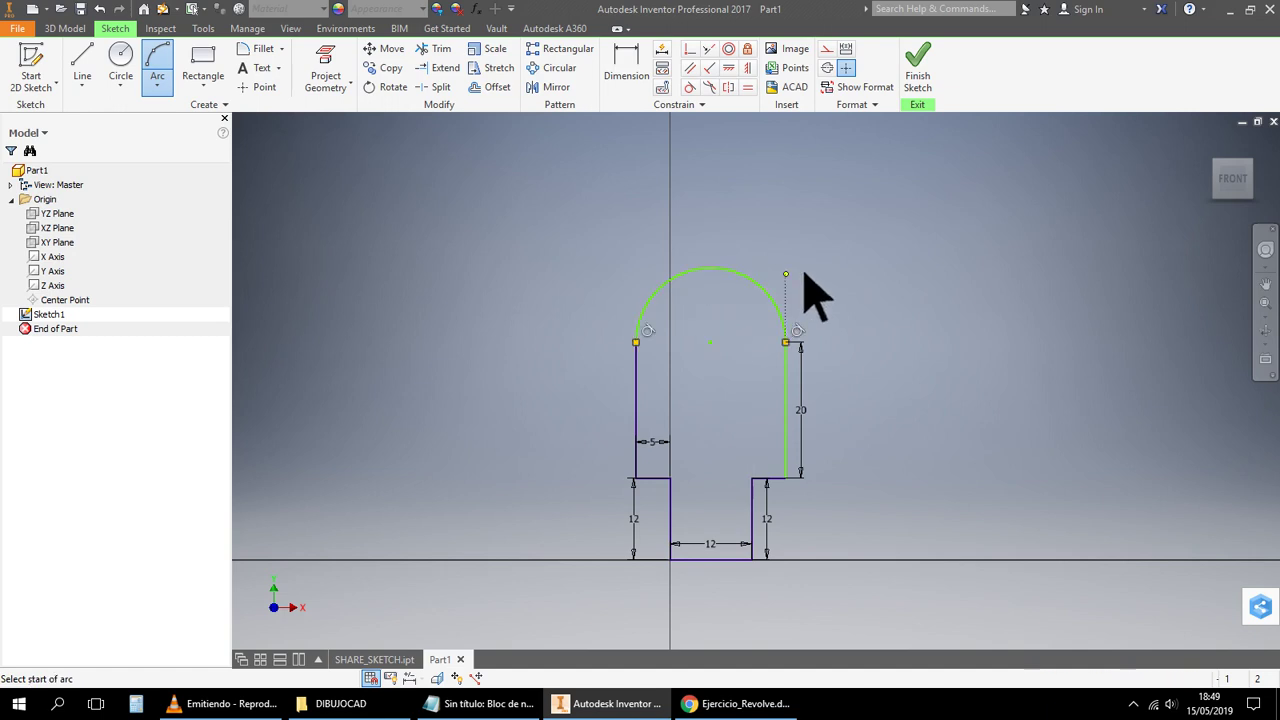
pyautogui.rightClick(887, 268)
pyautogui.click(948, 276)
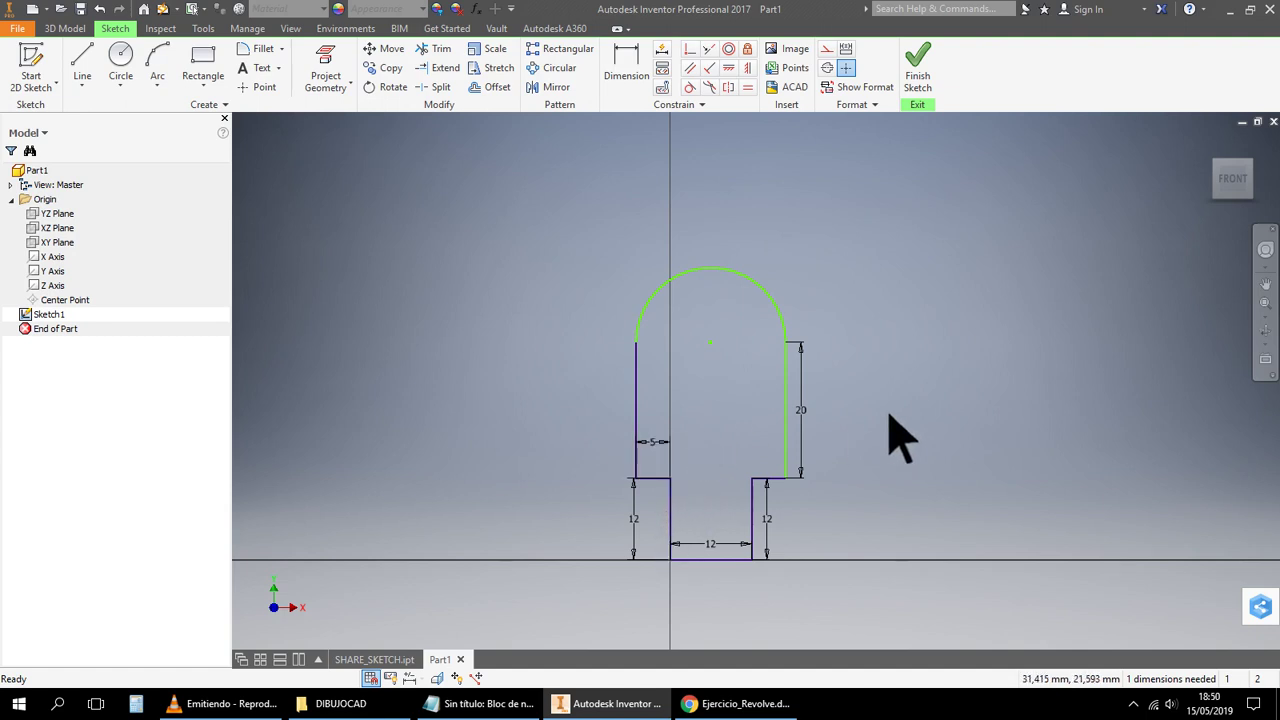
# Set the dimension of the upper vertical line on the positive X side to 20 mm
pyautogui.doubleClick(808, 409)
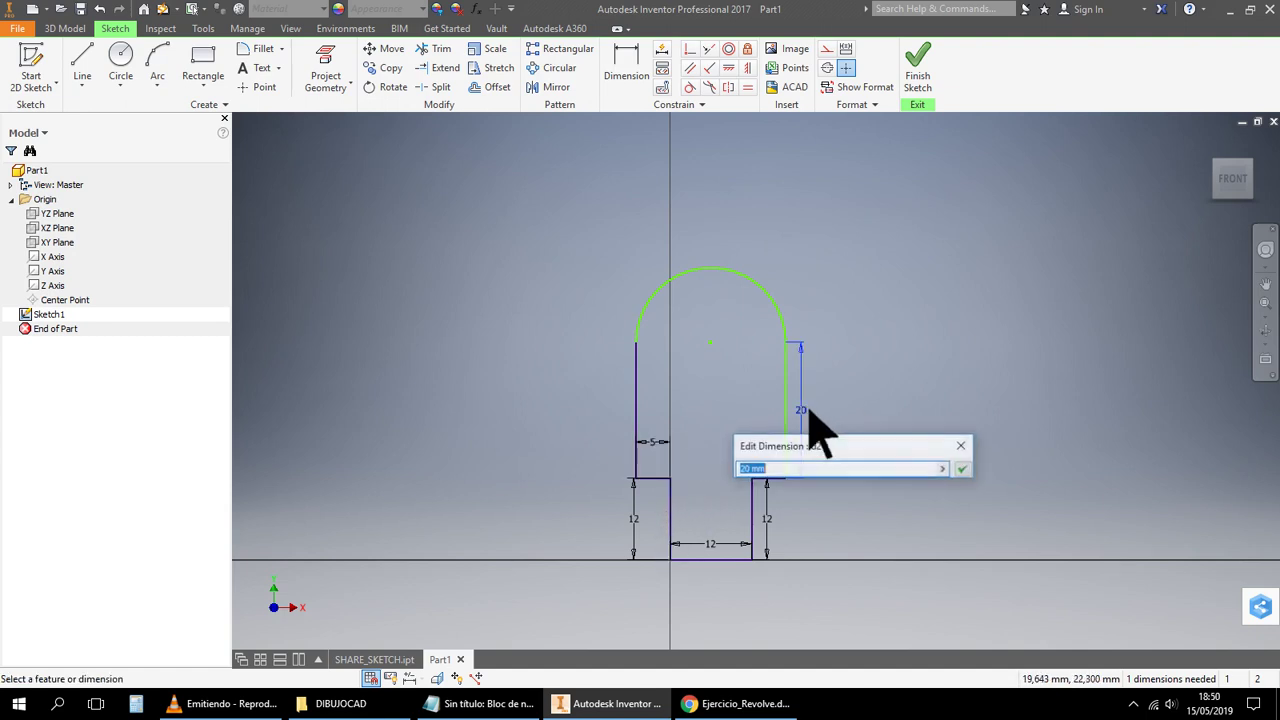
pyautogui.write('20')
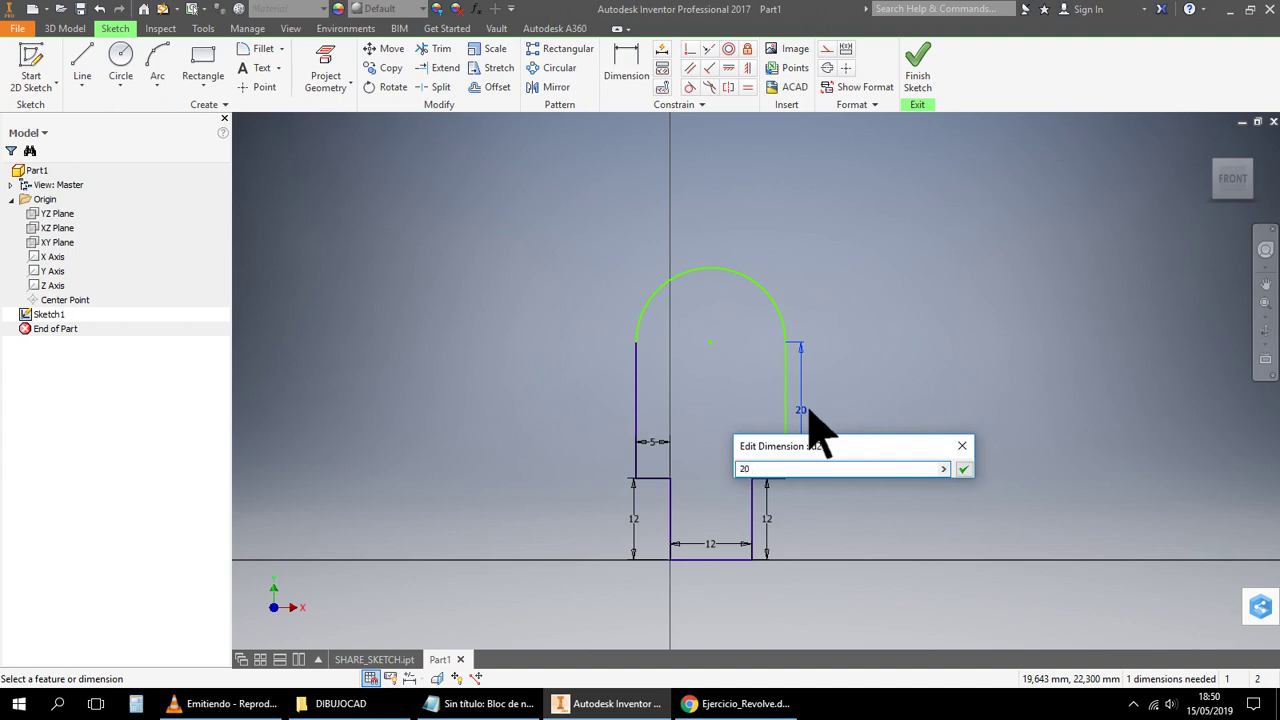
pyautogui.press('Return')
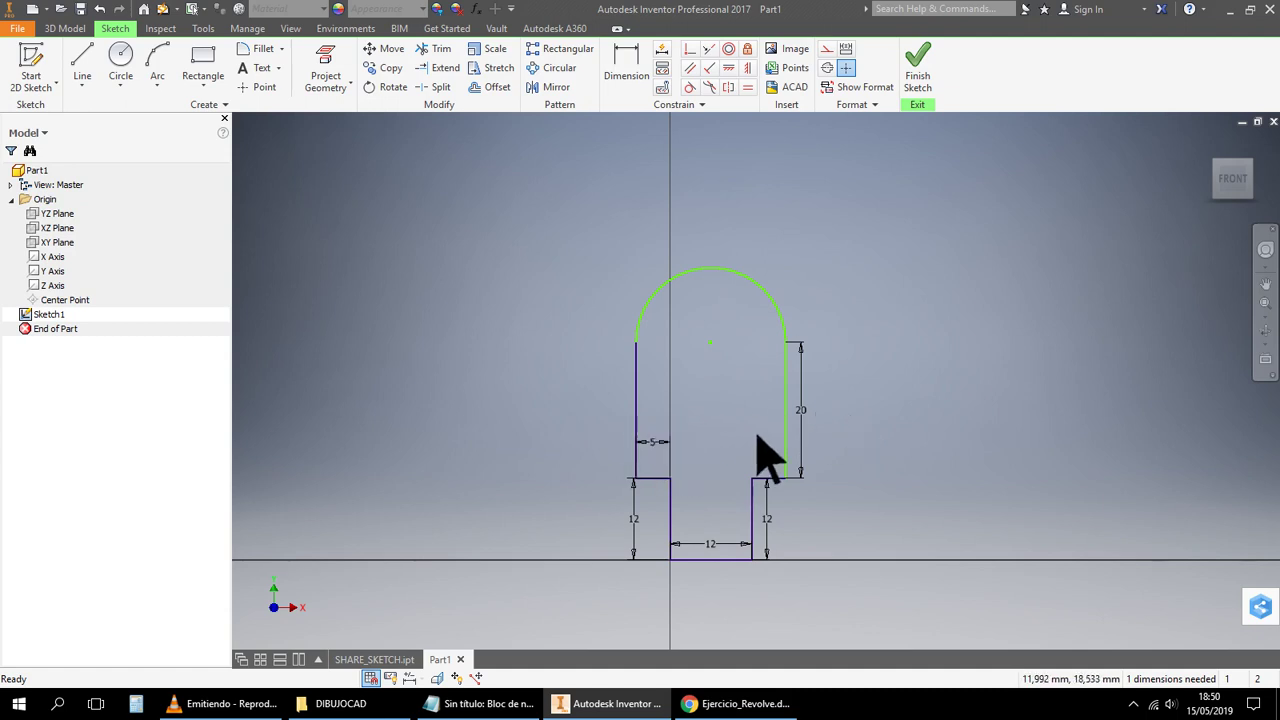
# Set the lower vertical line on the positive X side to 12 mm and delete the 12 mm vertical dimension on the opposite side
pyautogui.keyDown('ctrl'); pyautogui.click(772, 297); pyautogui.keyUp('ctrl')
pyautogui.doubleClick(770, 520)
pyautogui.write('12')
pyautogui.press('Return')
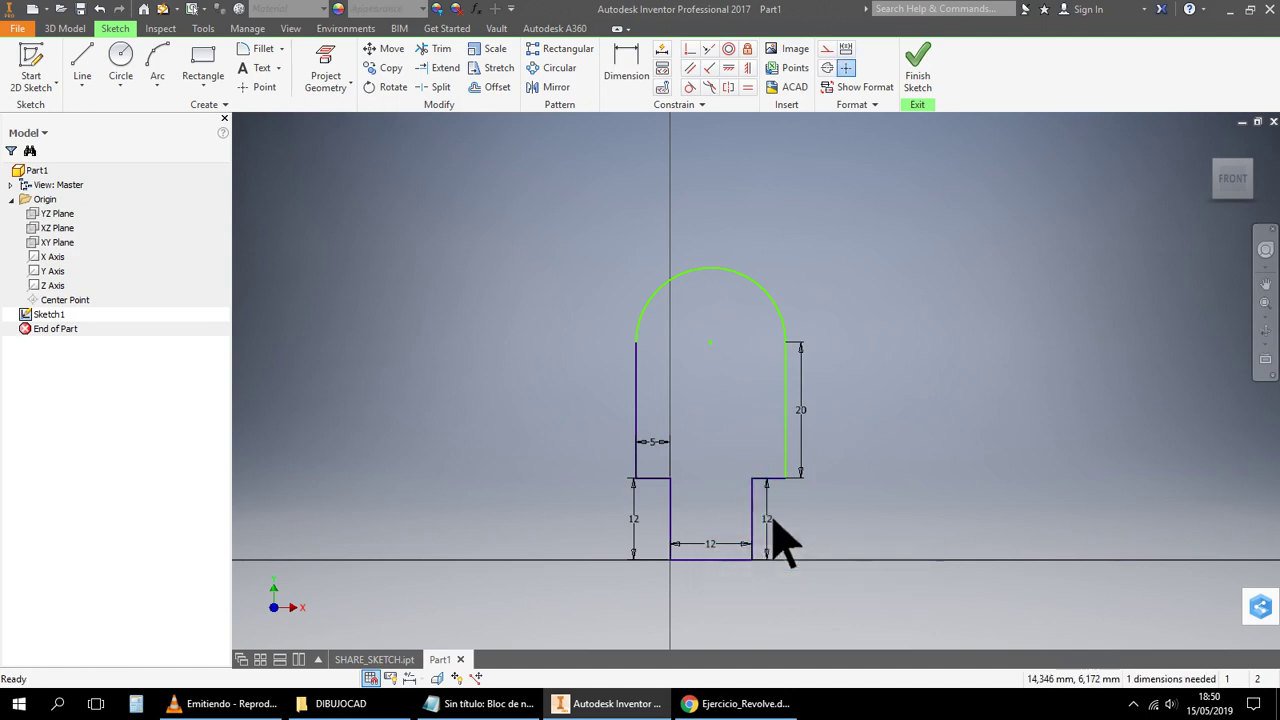
pyautogui.rightClick(633, 518)
pyautogui.click(636, 469)
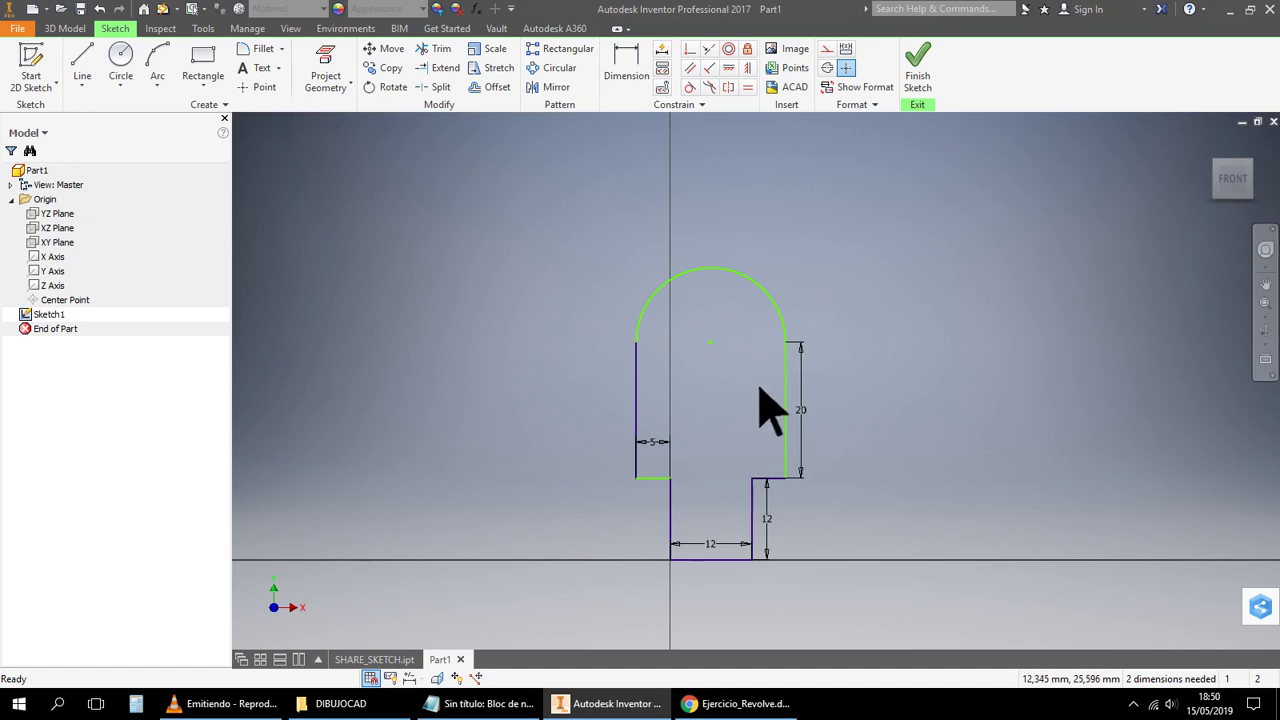
# Draw a 12 mm diameter circle centred on the arc's centre point
pyautogui.click(130, 62)
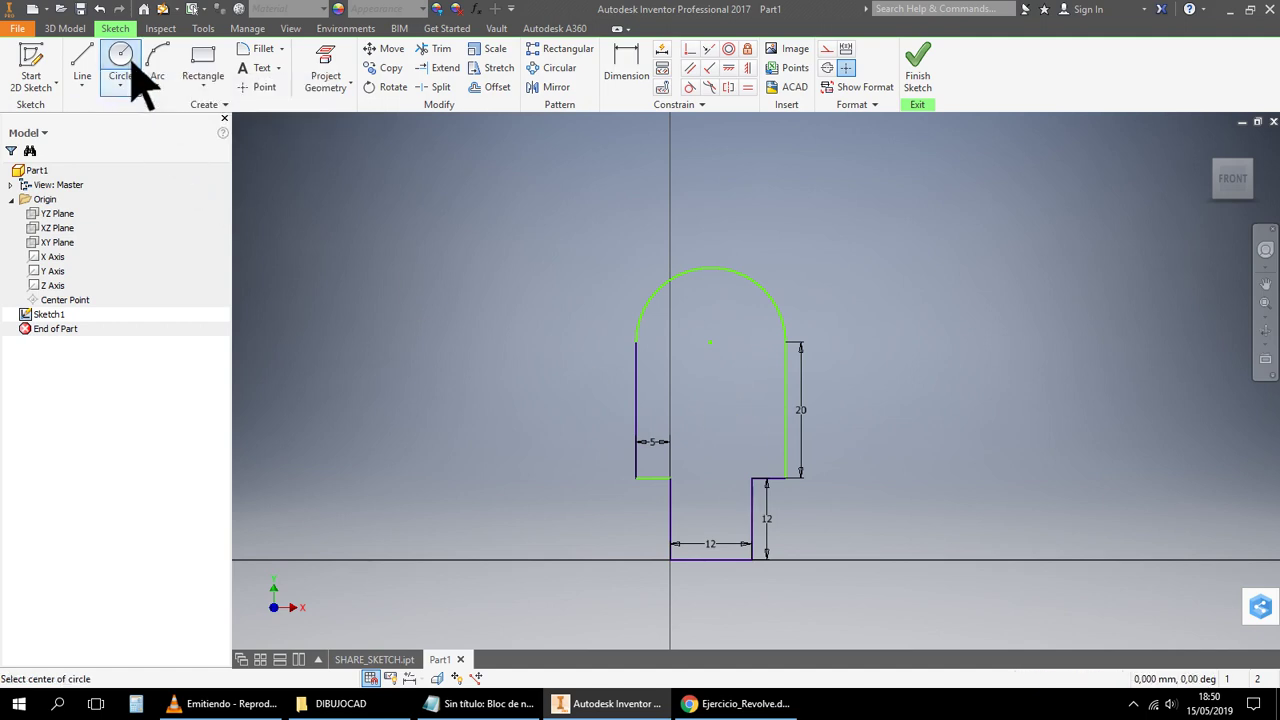
pyautogui.click(711, 343)
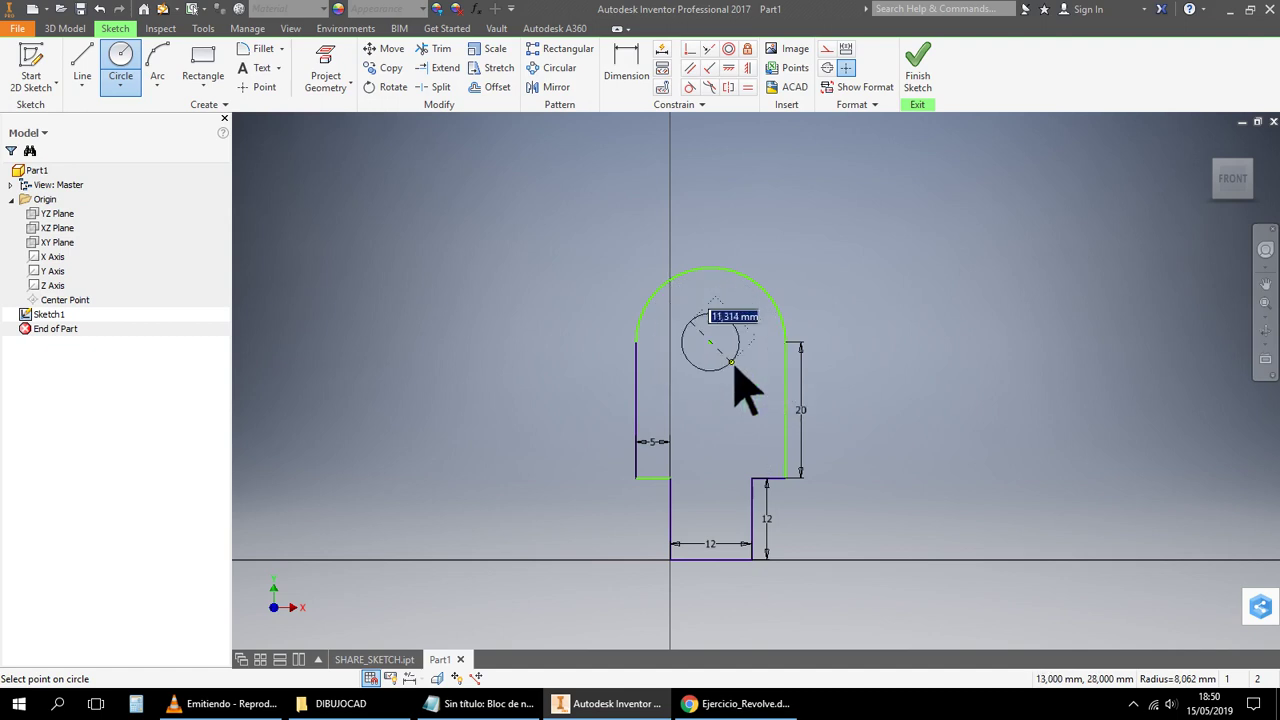
pyautogui.write('12')
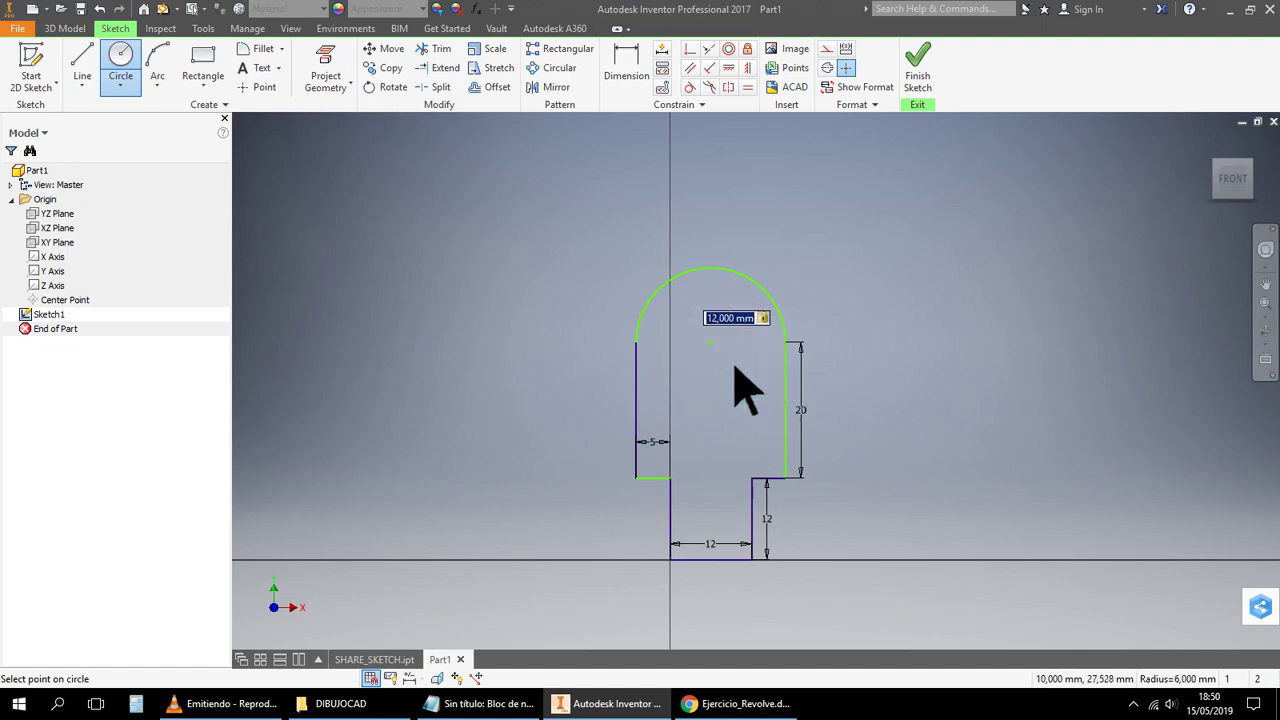
pyautogui.press('Return')
pyautogui.rightClick(857, 266)
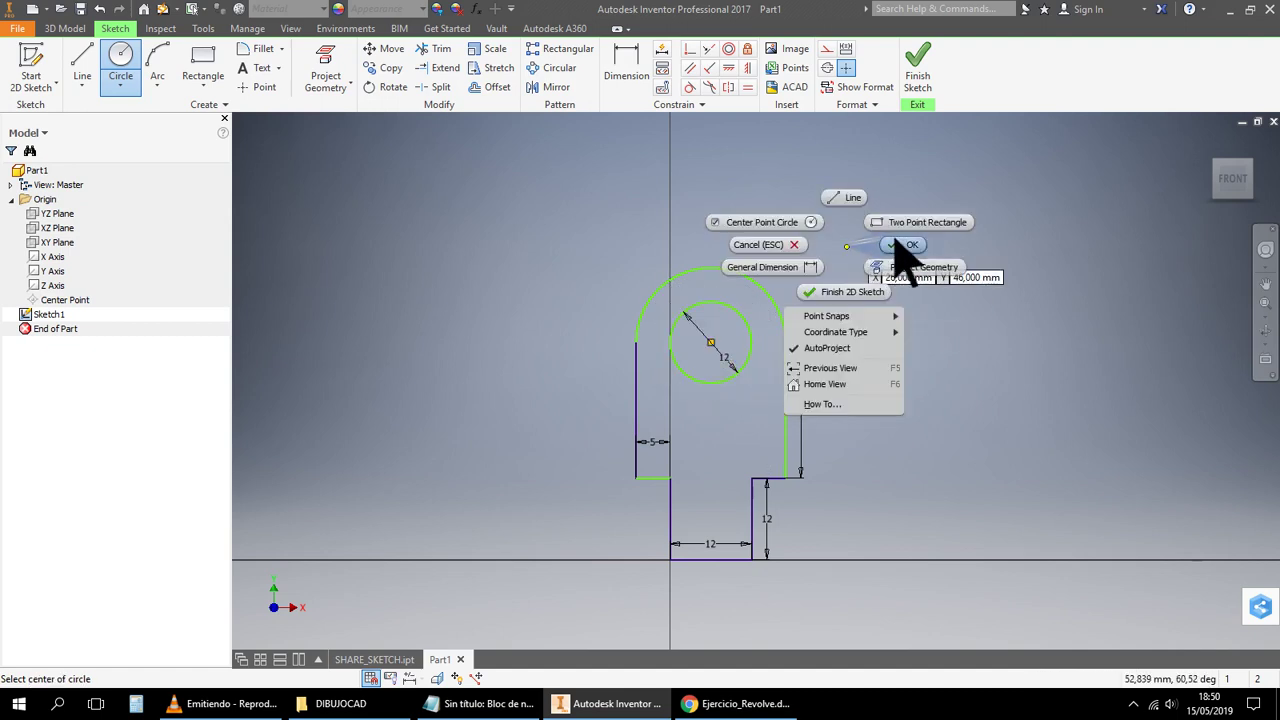
pyautogui.press('Escape')
# Convert the circle's diameter dimension to a driven dimension and move it outside the profile
pyautogui.moveTo(731, 350)
pyautogui.mouseDown()
pyautogui.moveTo(714, 420)
pyautogui.moveTo(737, 424)
pyautogui.mouseUp()
pyautogui.rightClick(1010, 355)
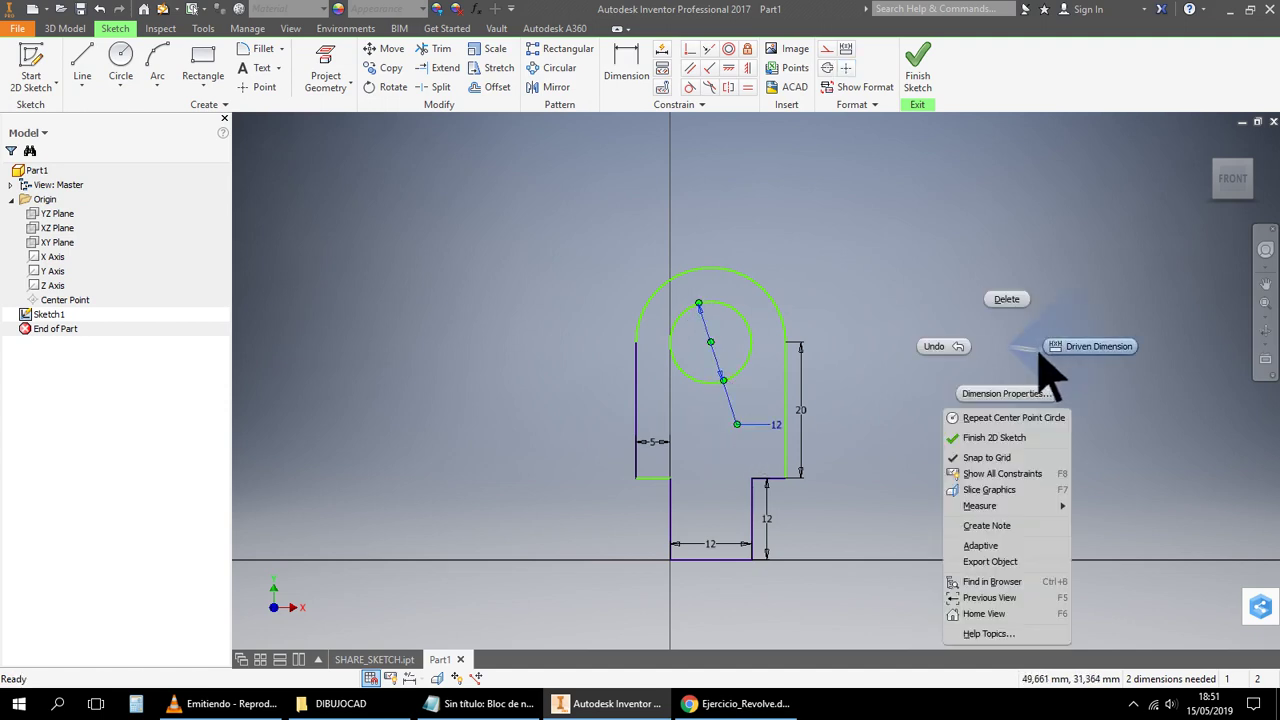
pyautogui.click(1093, 302)
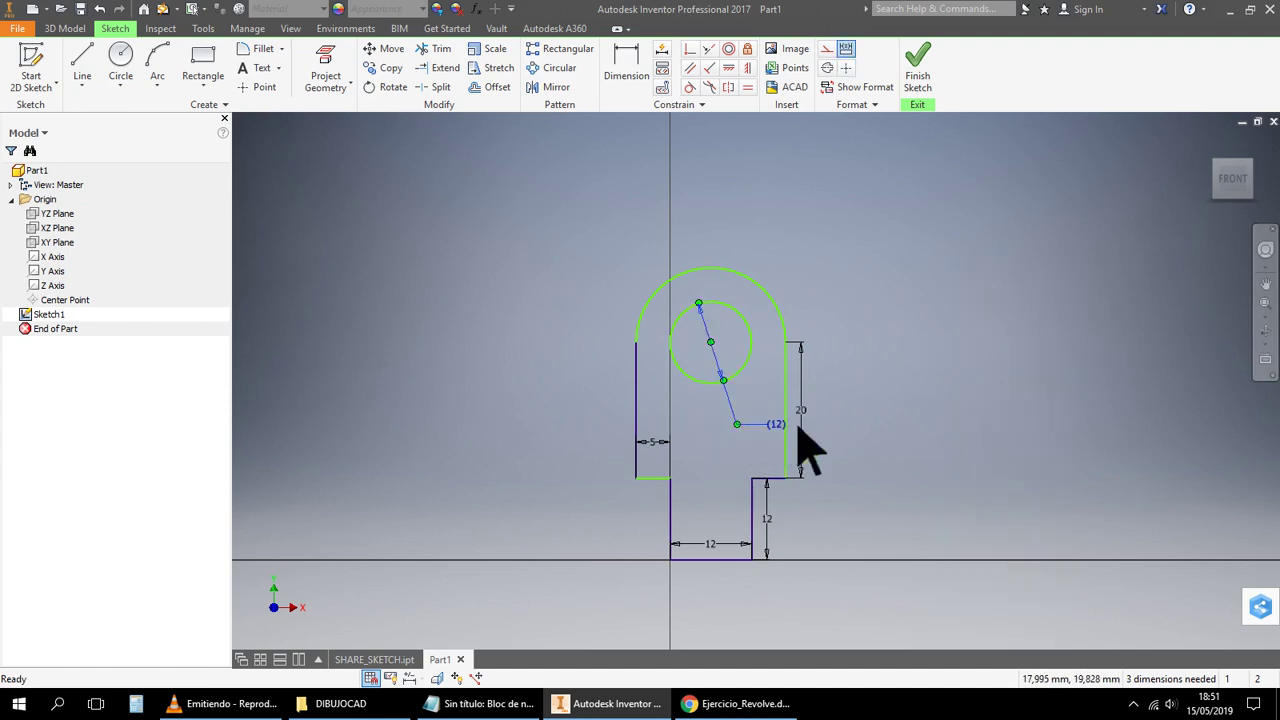
pyautogui.moveTo(783, 420); pyautogui.dragTo(563, 177)
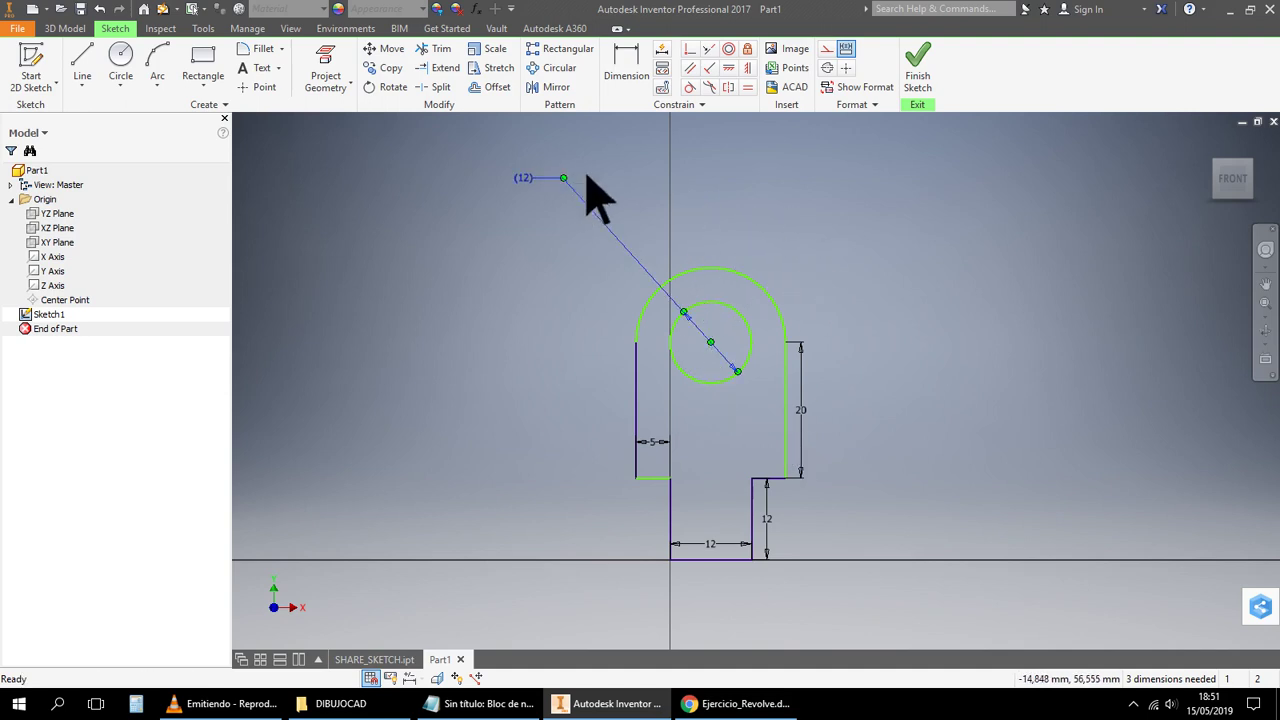
# Delete the circle's diameter dimension
pyautogui.rightClick(863, 243)
pyautogui.click(1186, 414)
pyautogui.rightClick(558, 178)
pyautogui.click(551, 143)
# Dimension the top arc and set its radius to 15 mm
pyautogui.click(773, 295)
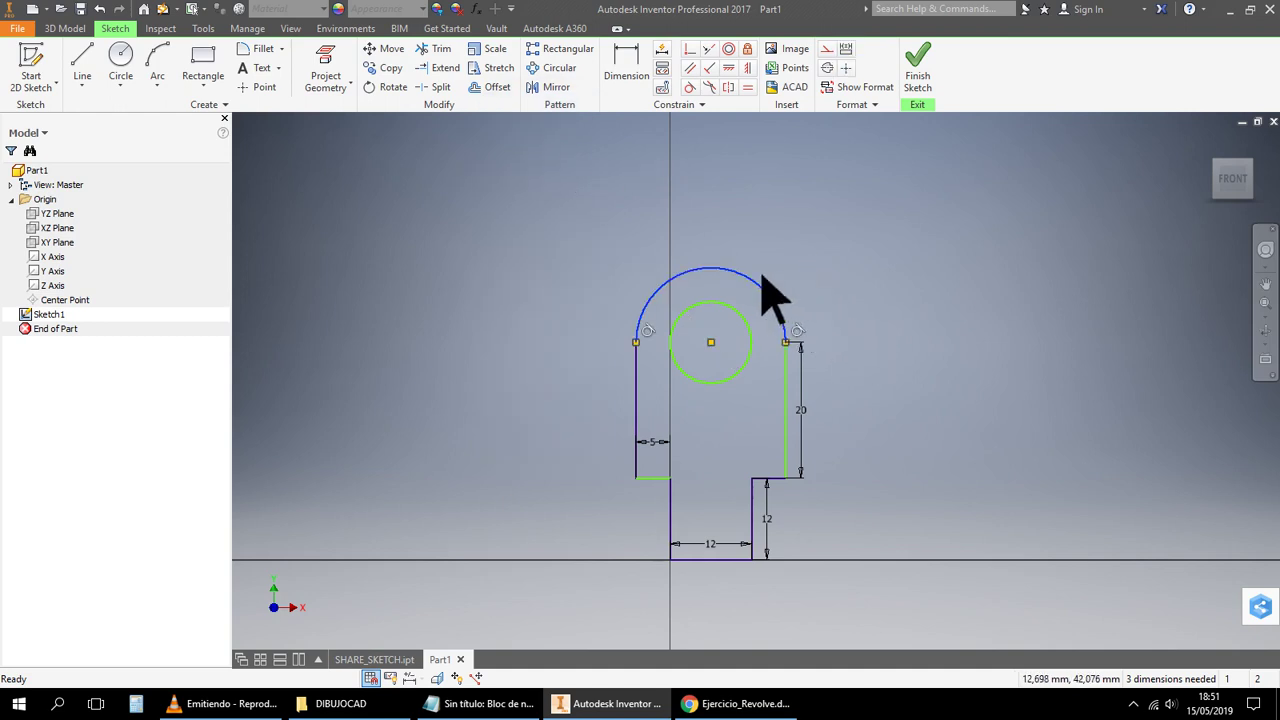
pyautogui.click(626, 62)
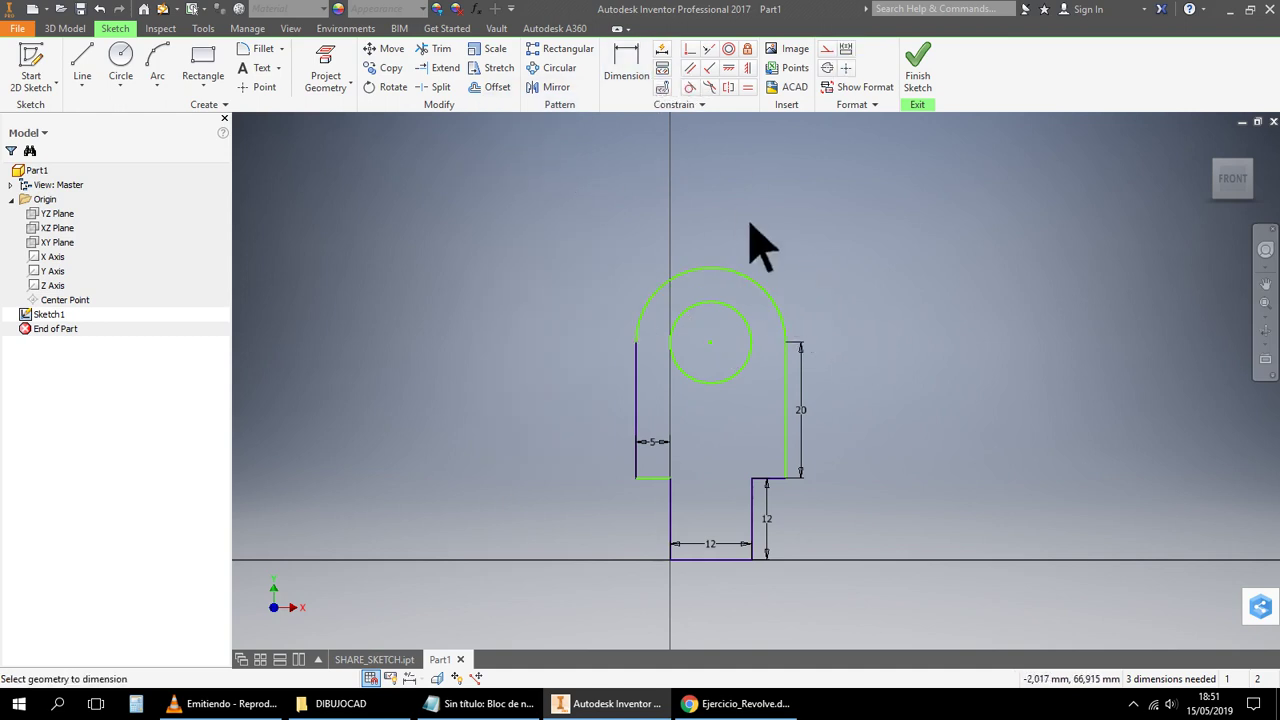
pyautogui.click(768, 292)
pyautogui.click(824, 250)
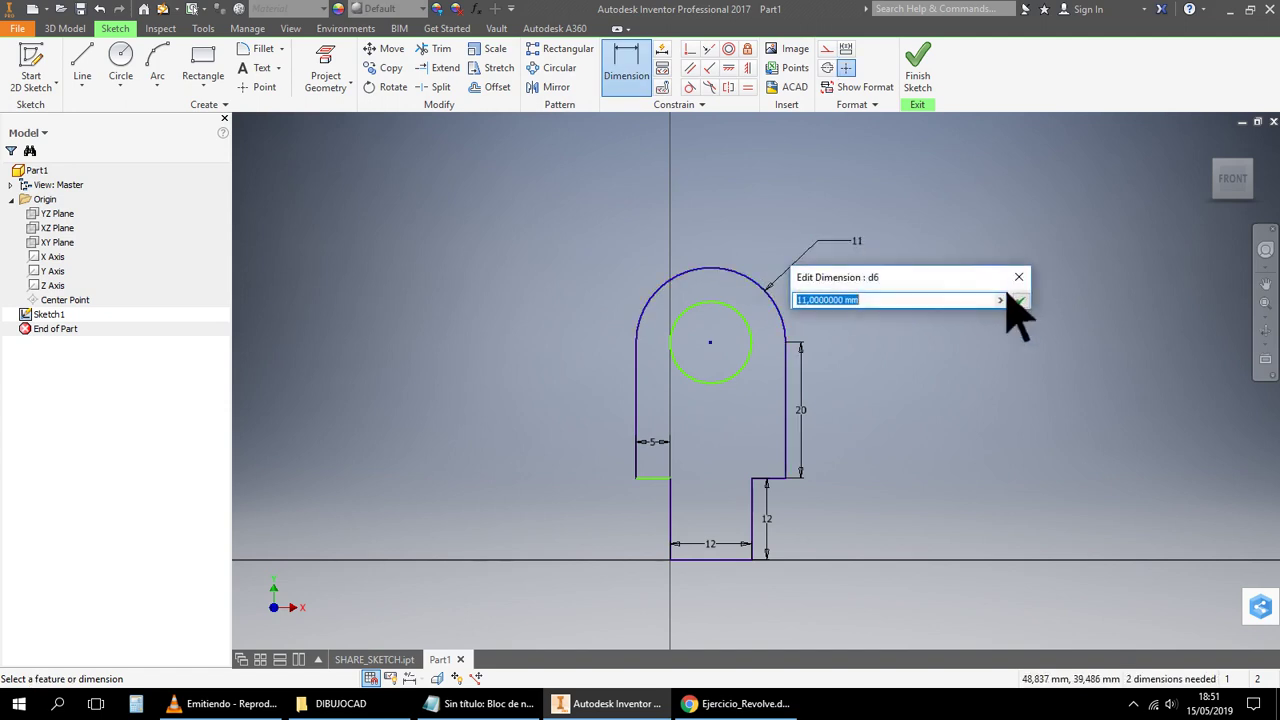
pyautogui.write('15')
pyautogui.press('Return')
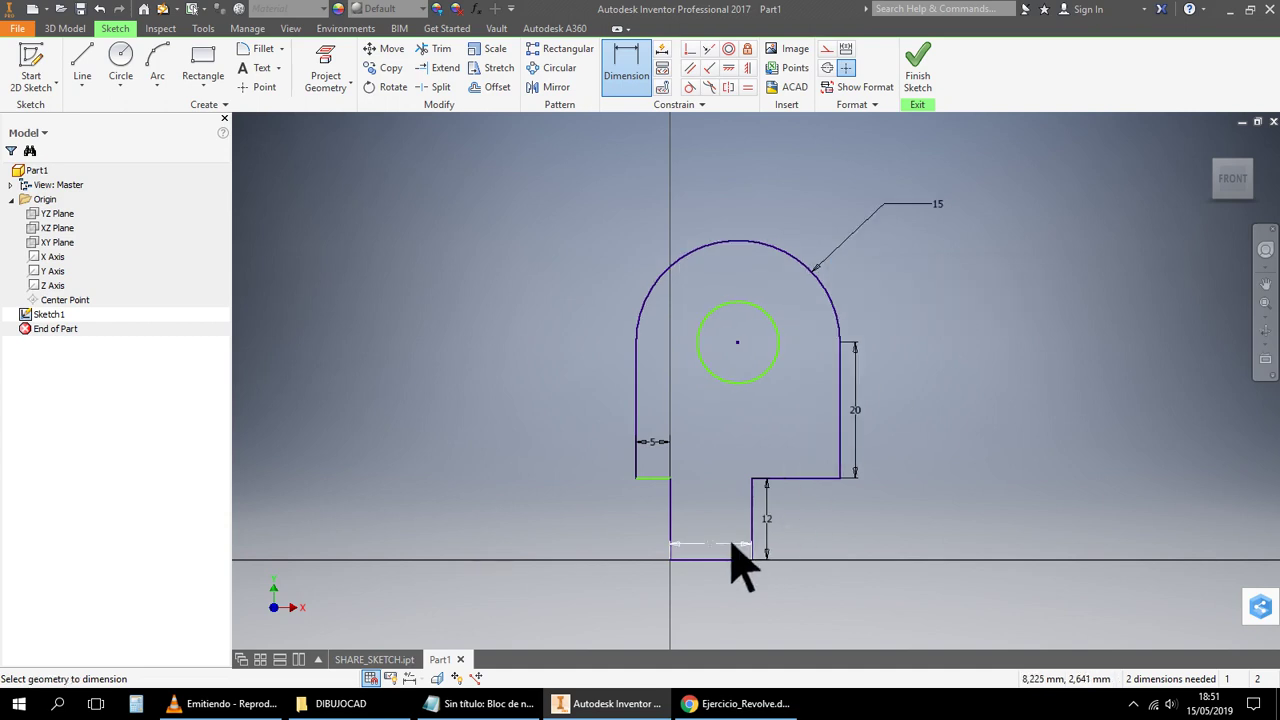
pyautogui.click(660, 480)
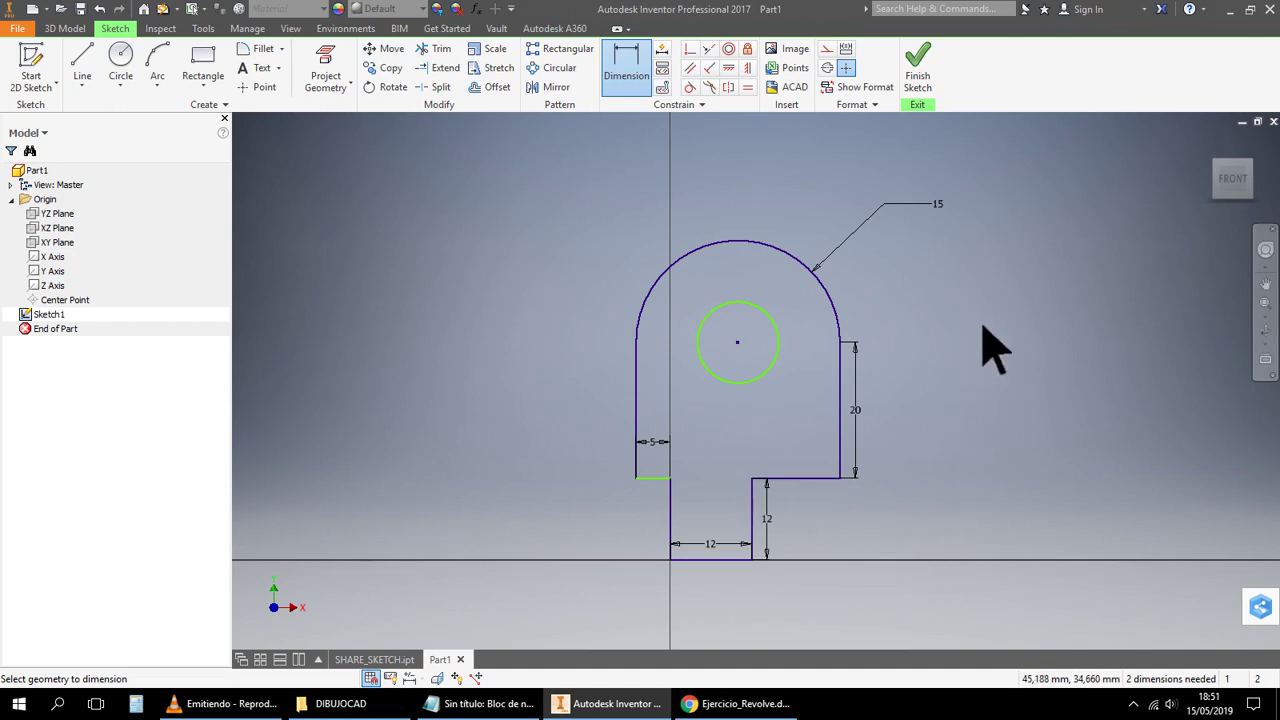
pyautogui.rightClick(1027, 337)
pyautogui.click(1088, 350)
pyautogui.moveTo(997, 465)
pyautogui.mouseDown(button='middle')
pyautogui.moveTo(1029, 440)
pyautogui.moveTo(935, 451)
pyautogui.mouseUp(button='middle')
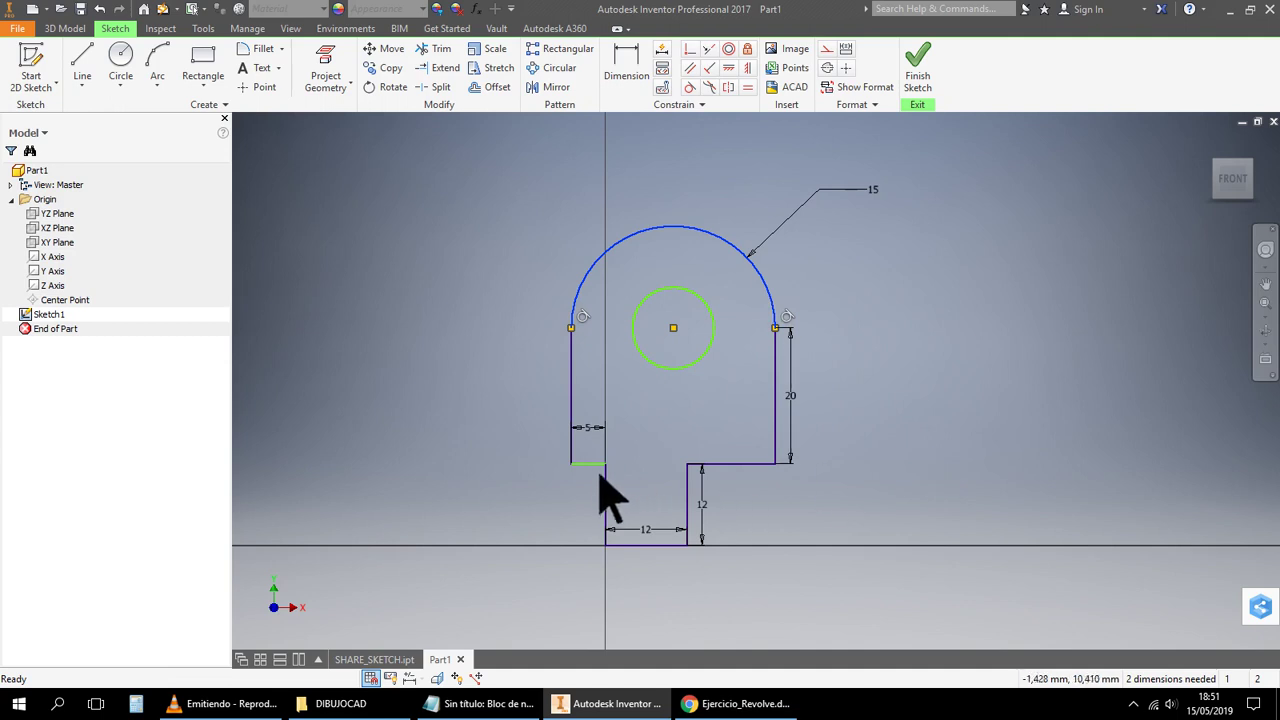
pyautogui.click(640, 88)
pyautogui.click(750, 465)
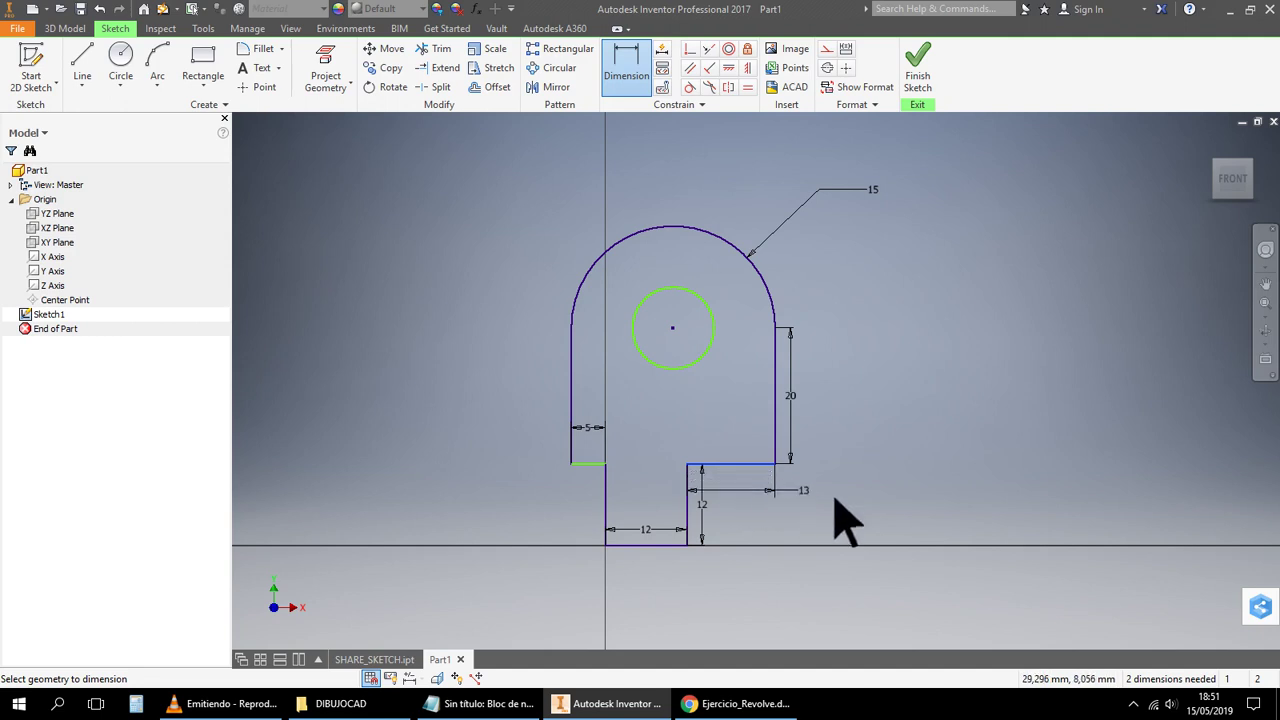
pyautogui.rightClick(1080, 452)
pyautogui.click(1080, 452)
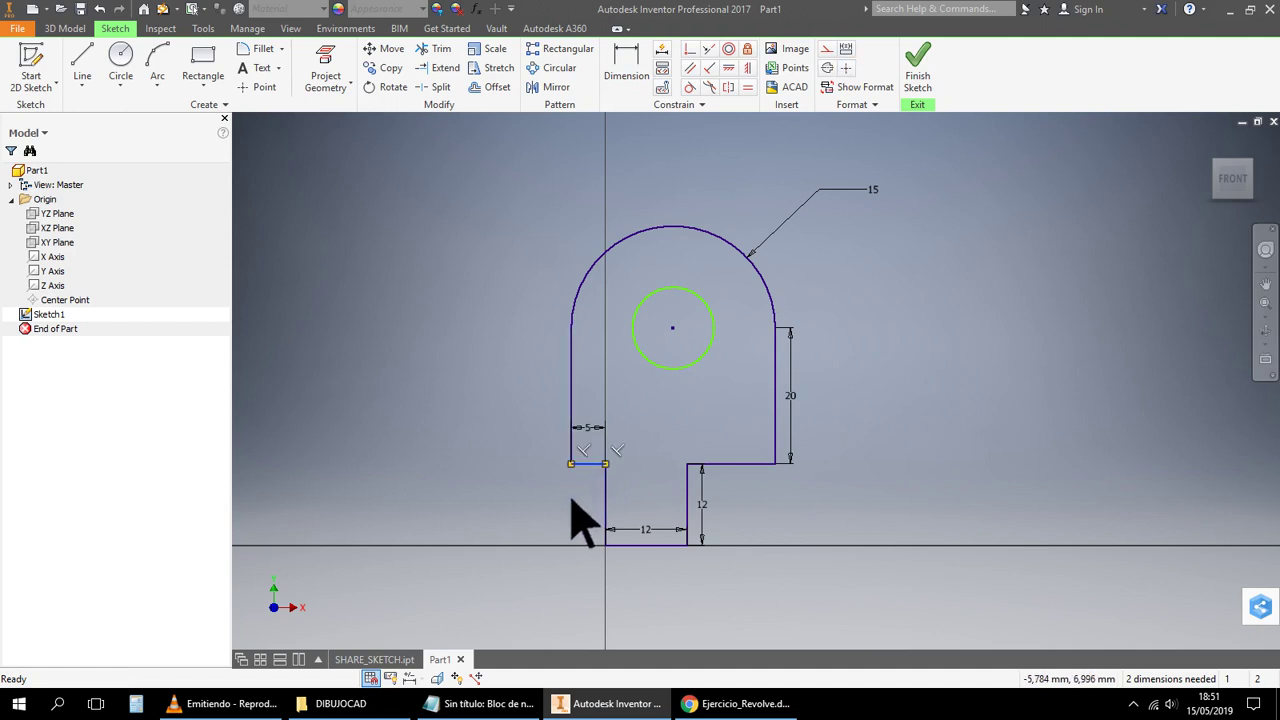
# Try to add a length dimension to the short horizontal line at the profile's lower left
pyautogui.click(630, 88)
pyautogui.click(597, 465)
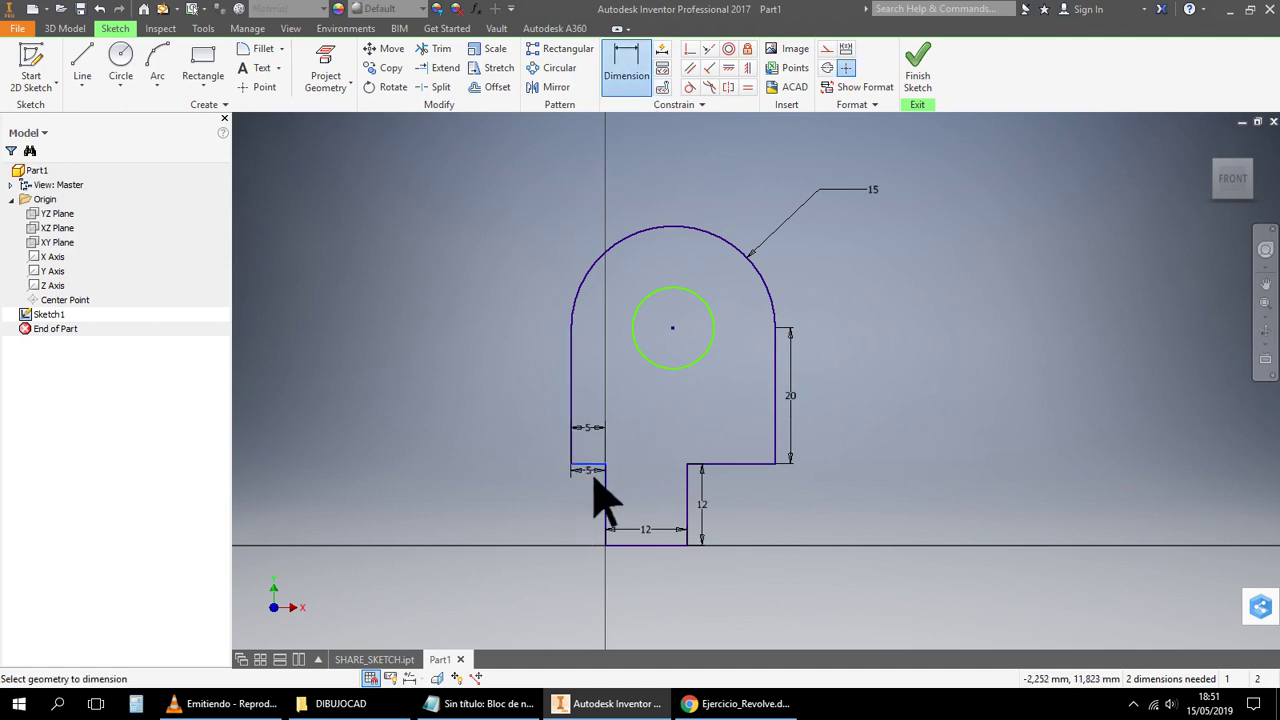
pyautogui.click(594, 505)
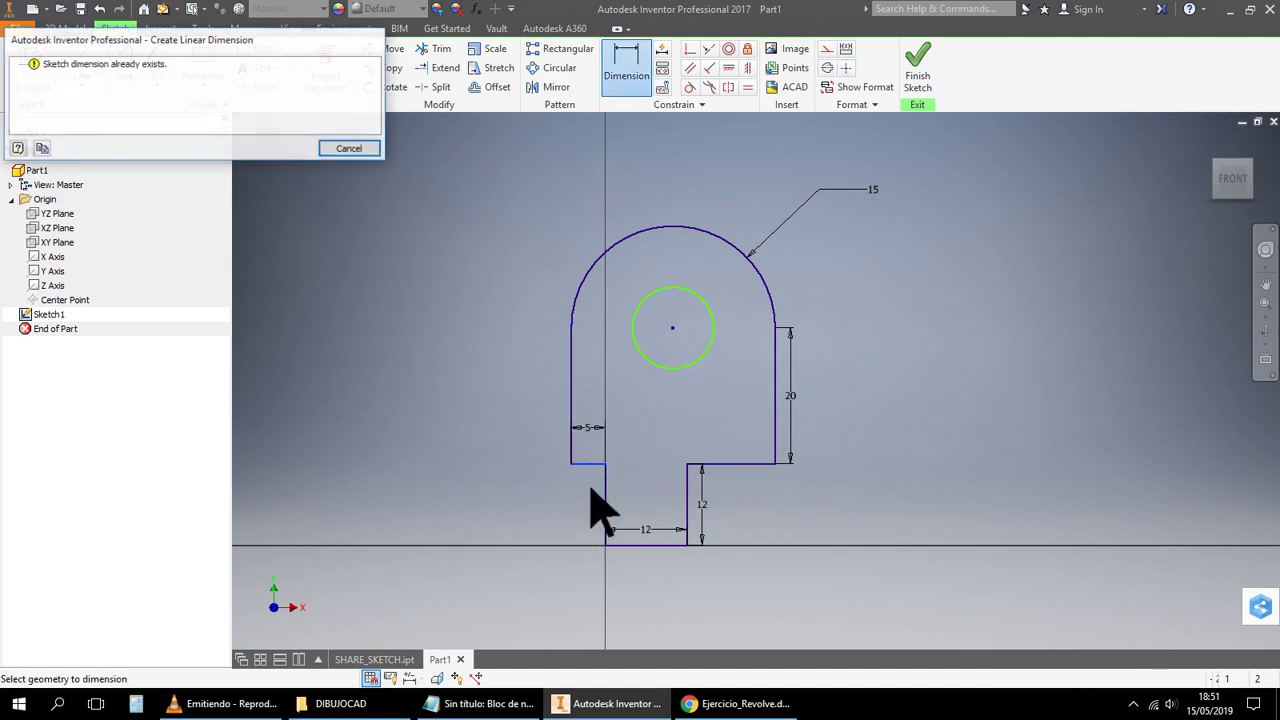
pyautogui.click(368, 150)
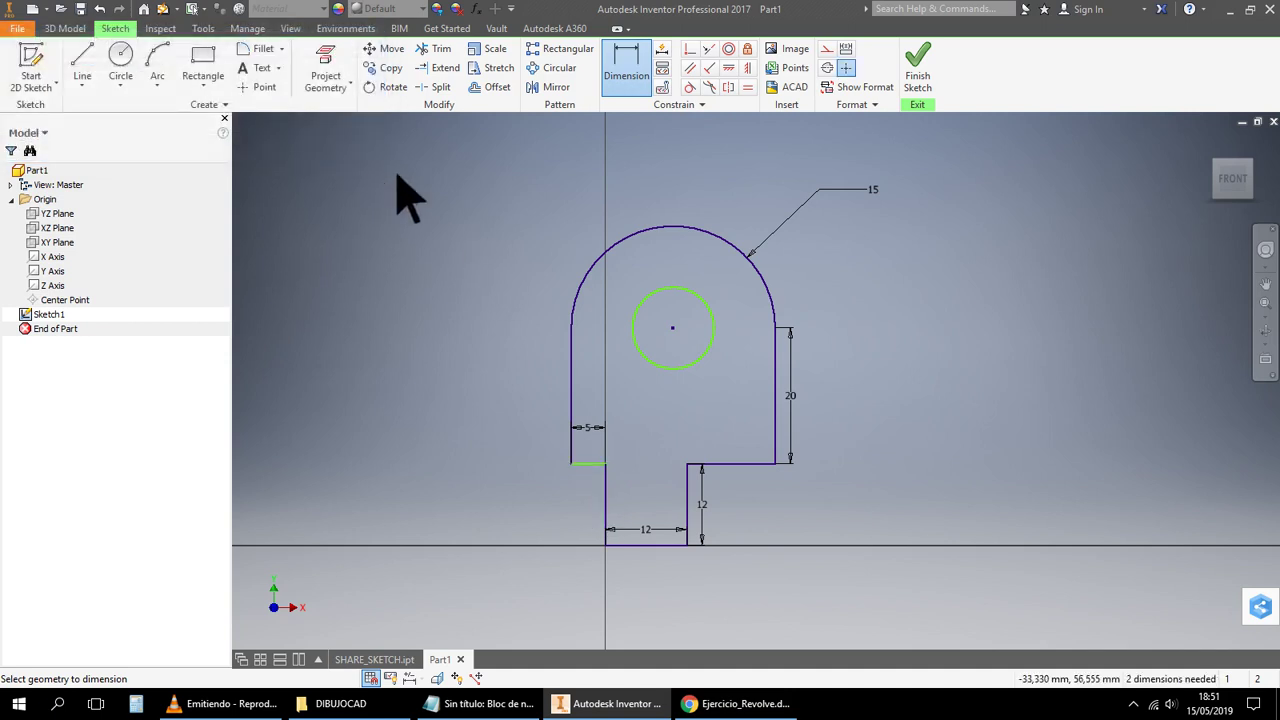
pyautogui.click(572, 358)
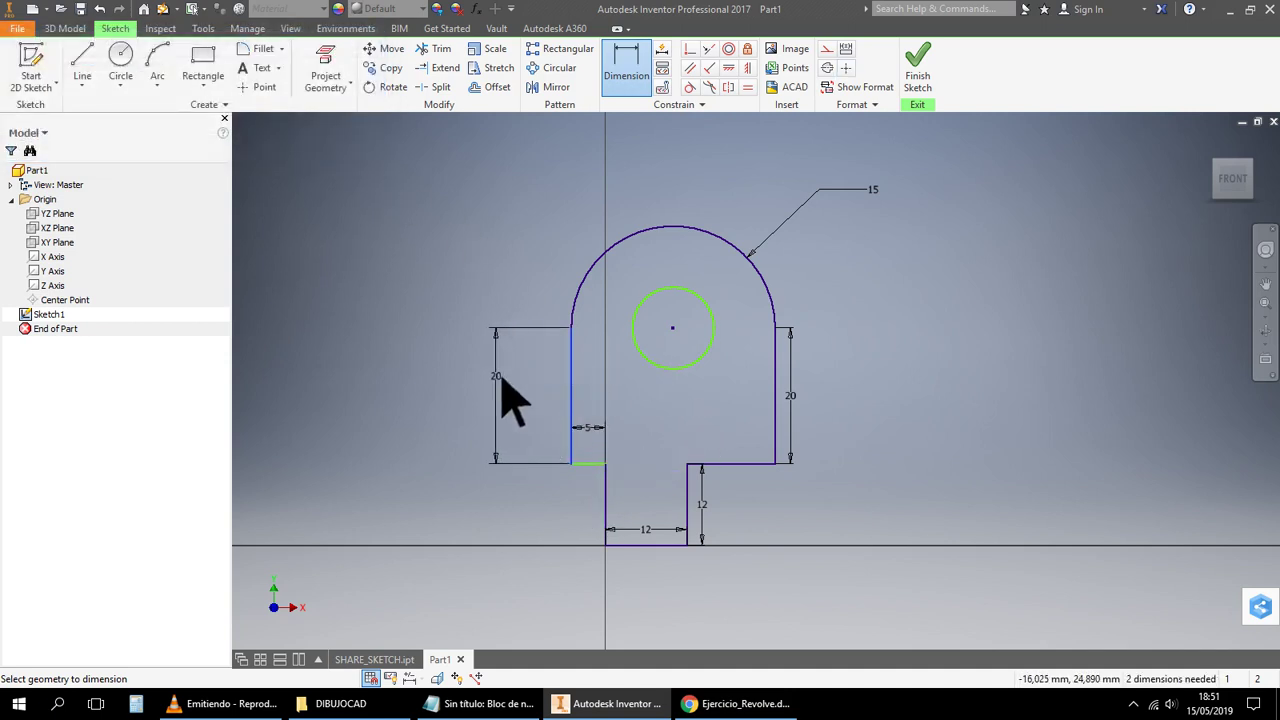
pyautogui.rightClick(502, 380)
pyautogui.click(500, 325)
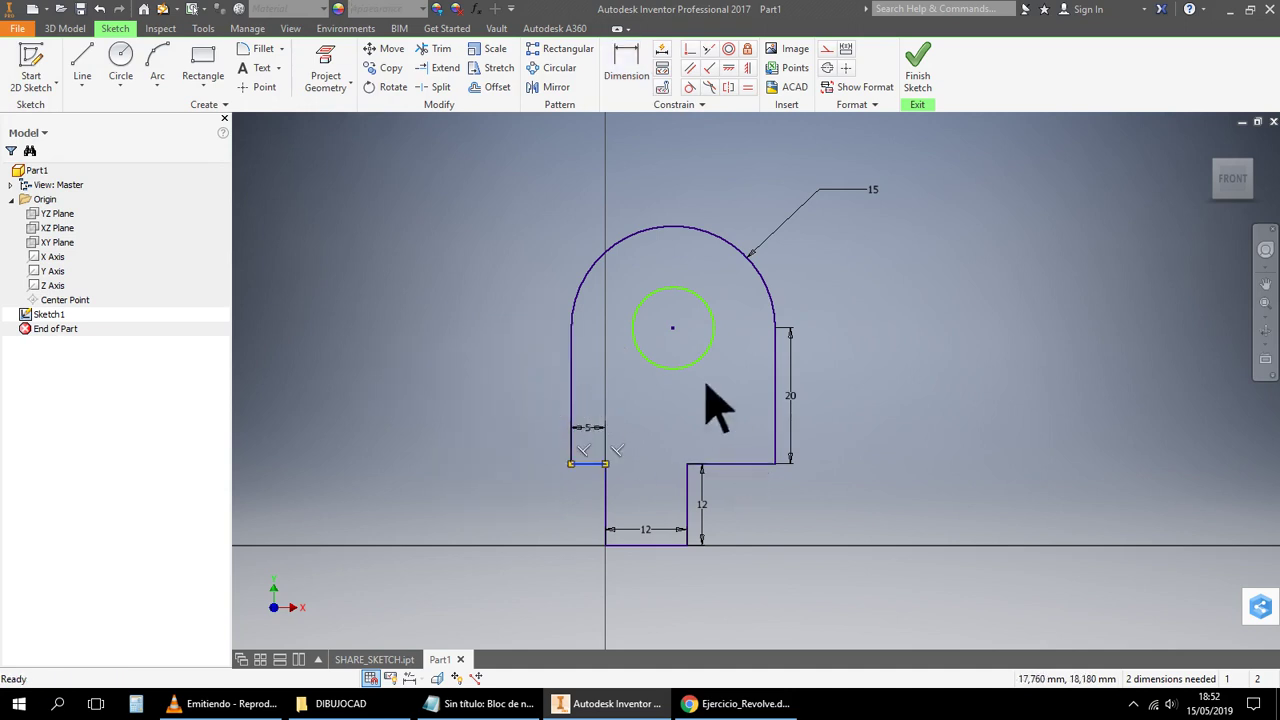
# Delete the entire profile, circle and dimensions from the sketch
pyautogui.moveTo(487, 170)
pyautogui.mouseDown()
pyautogui.moveTo(978, 548)
pyautogui.moveTo(960, 605)
pyautogui.mouseUp()
pyautogui.press('Delete')
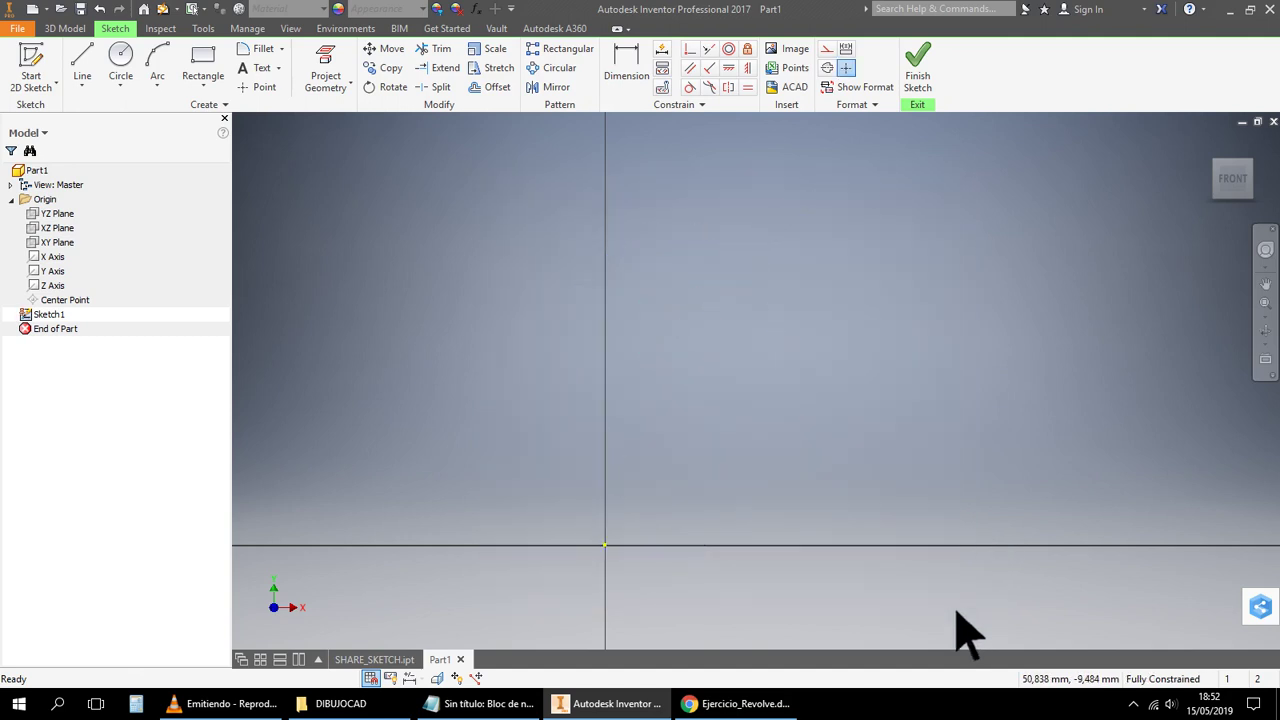
pyautogui.click(85, 65)
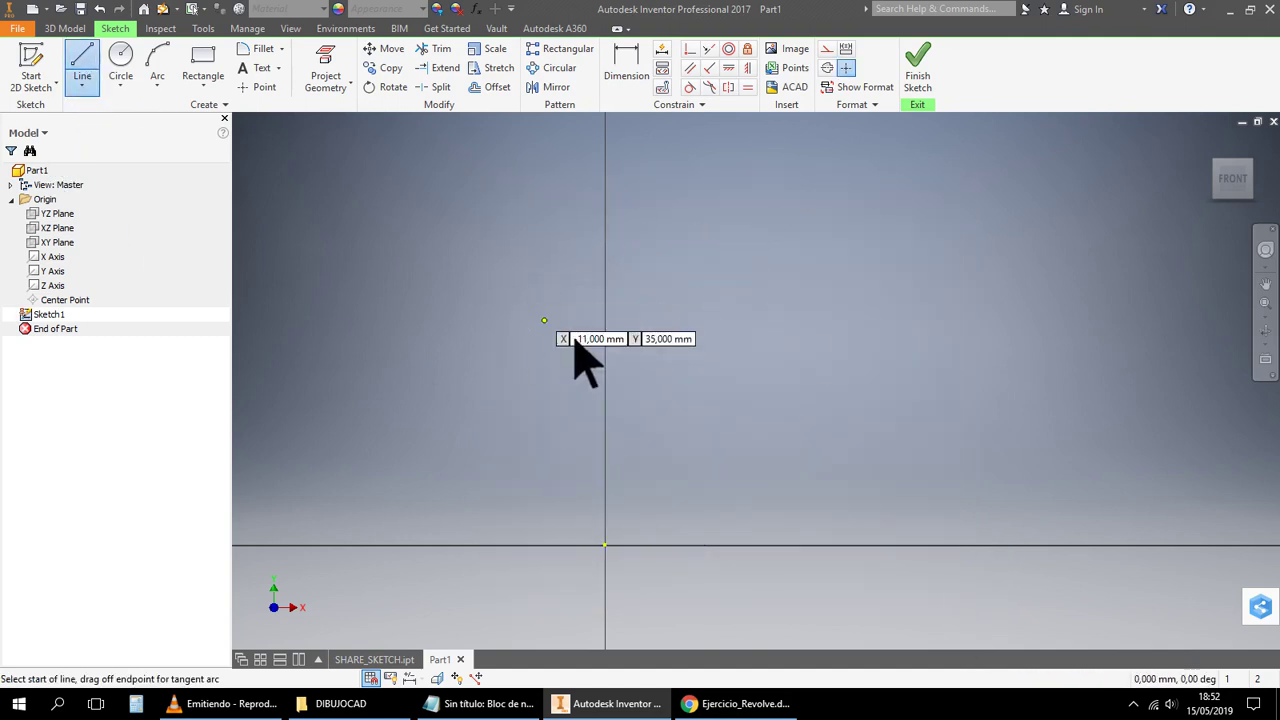
pyautogui.click(606, 546)
pyautogui.press('Return')
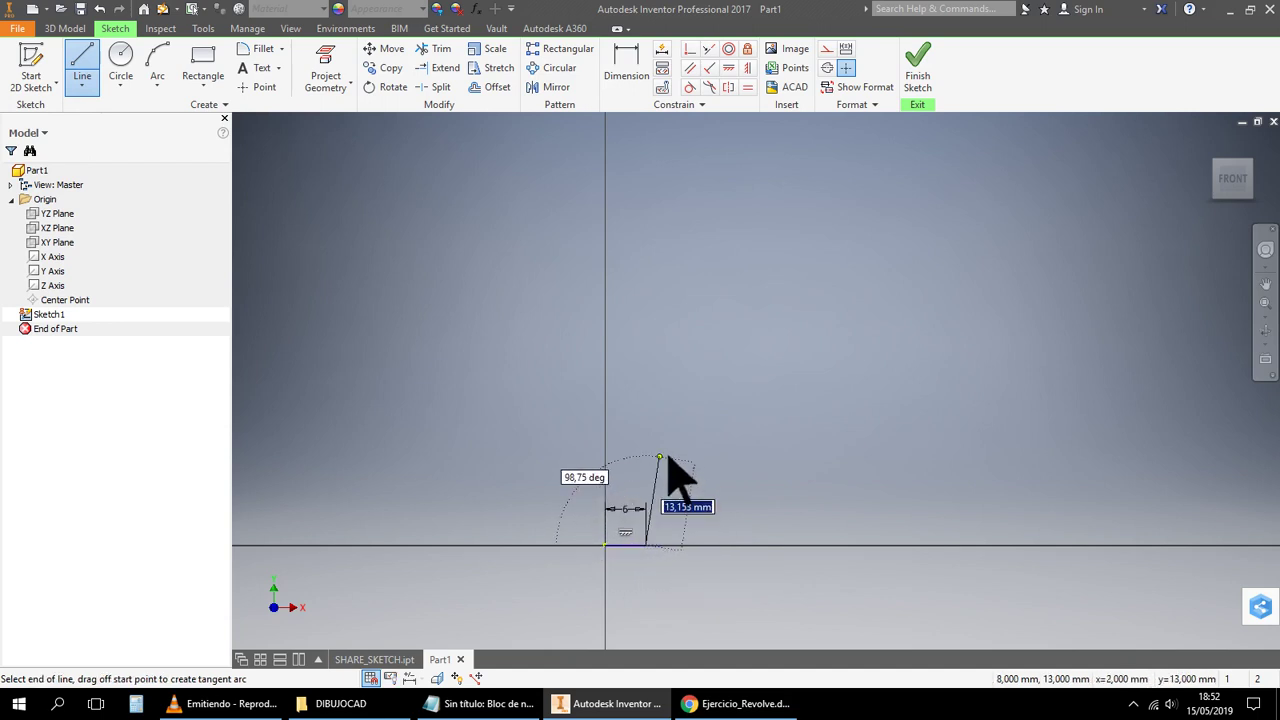
pyautogui.press('Escape')
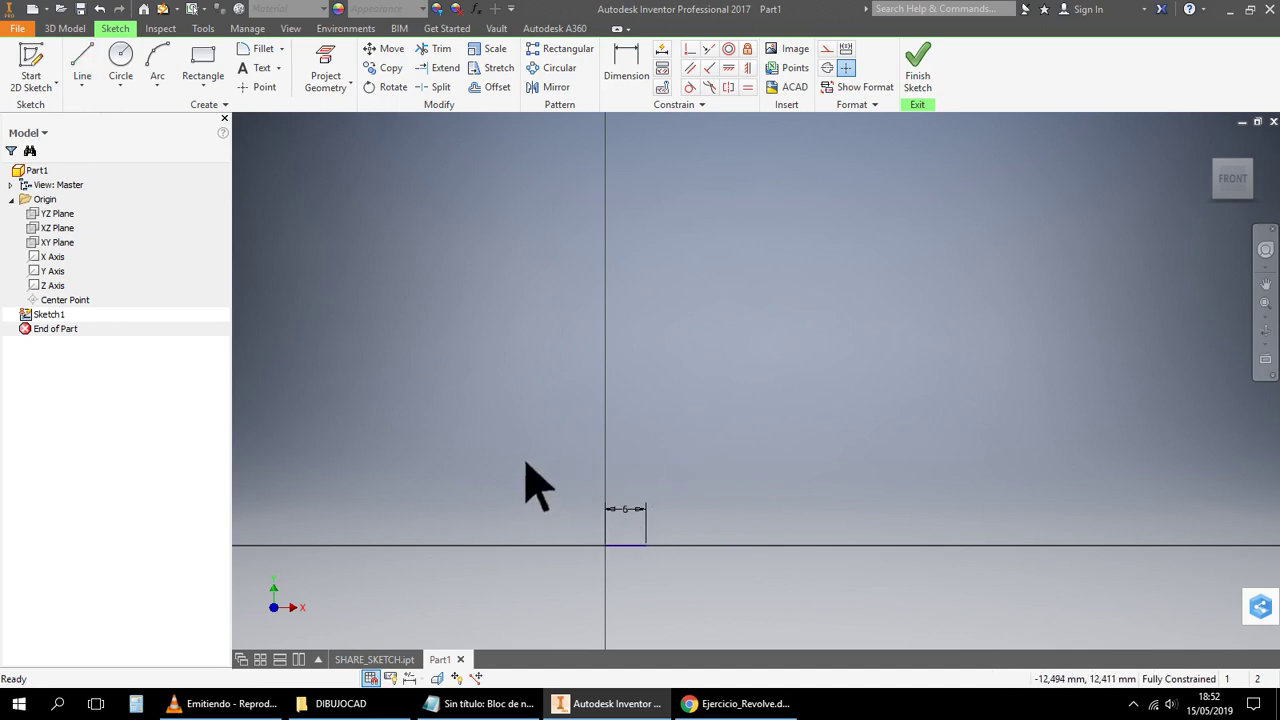
pyautogui.hotkey('ctrl', 'z')
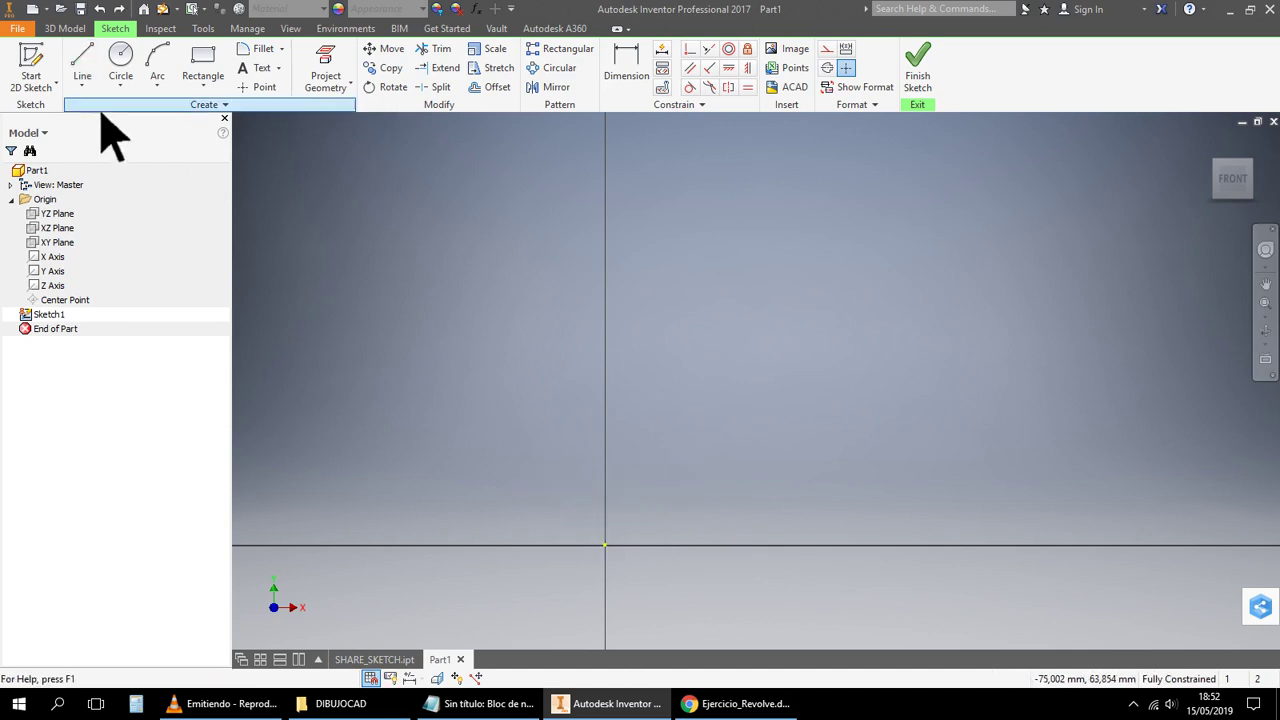
# Draw a 6 mm horizontal line from the origin along the positive X axis in the emptied sketch
pyautogui.click(95, 65)
pyautogui.click(605, 545)
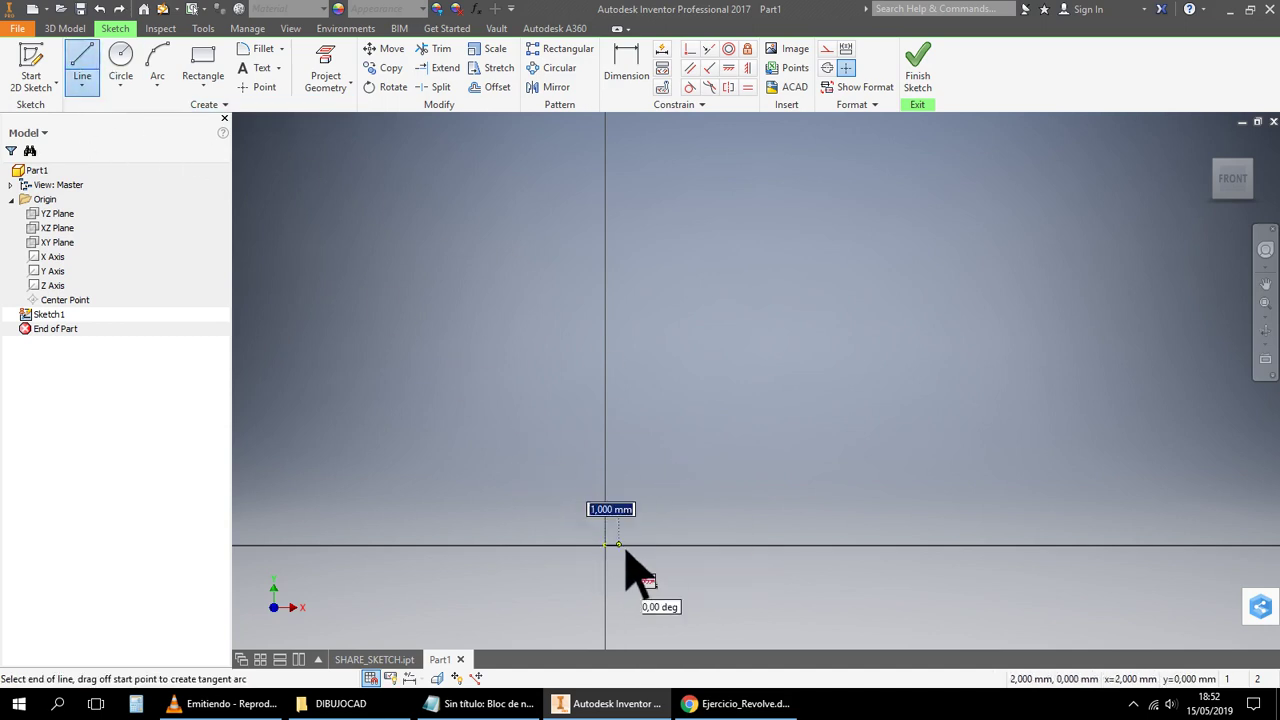
pyautogui.press('Return')
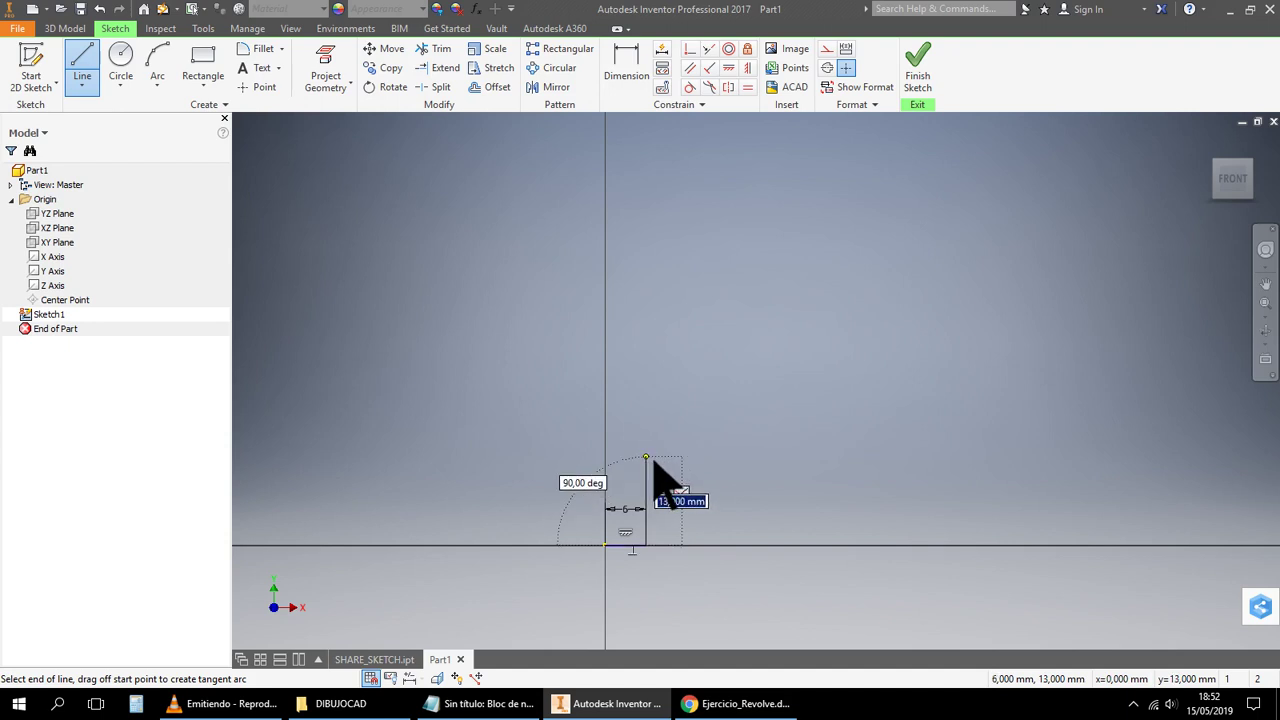
pyautogui.press('Escape')
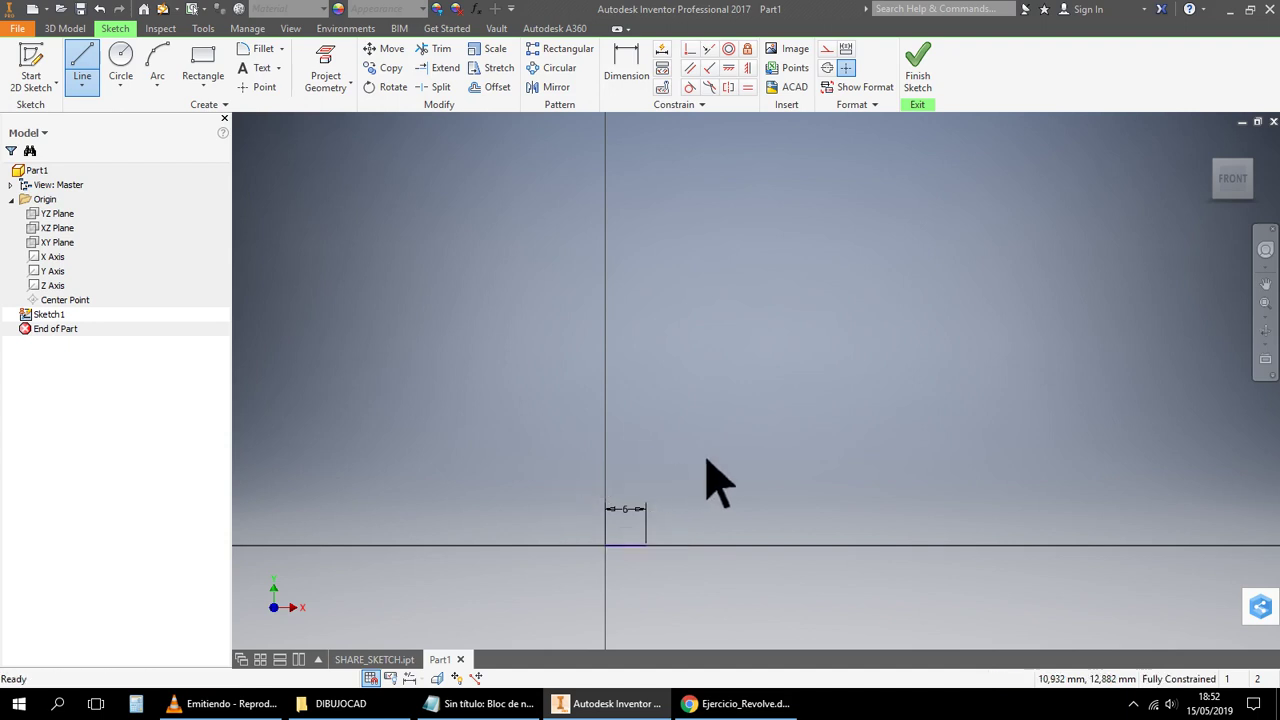
# Create a new part from the metric Standard (mm).ipt template and start a 2D sketch on the XY plane
pyautogui.click(33, 10)
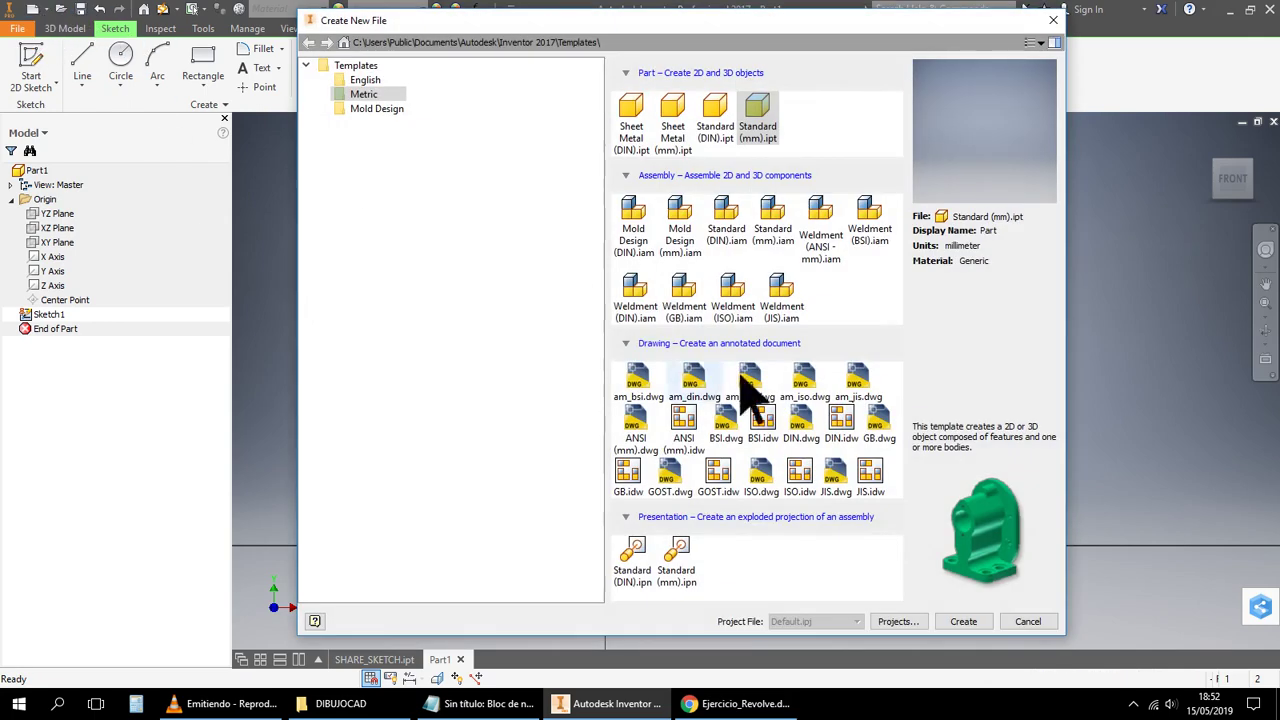
pyautogui.click(963, 621)
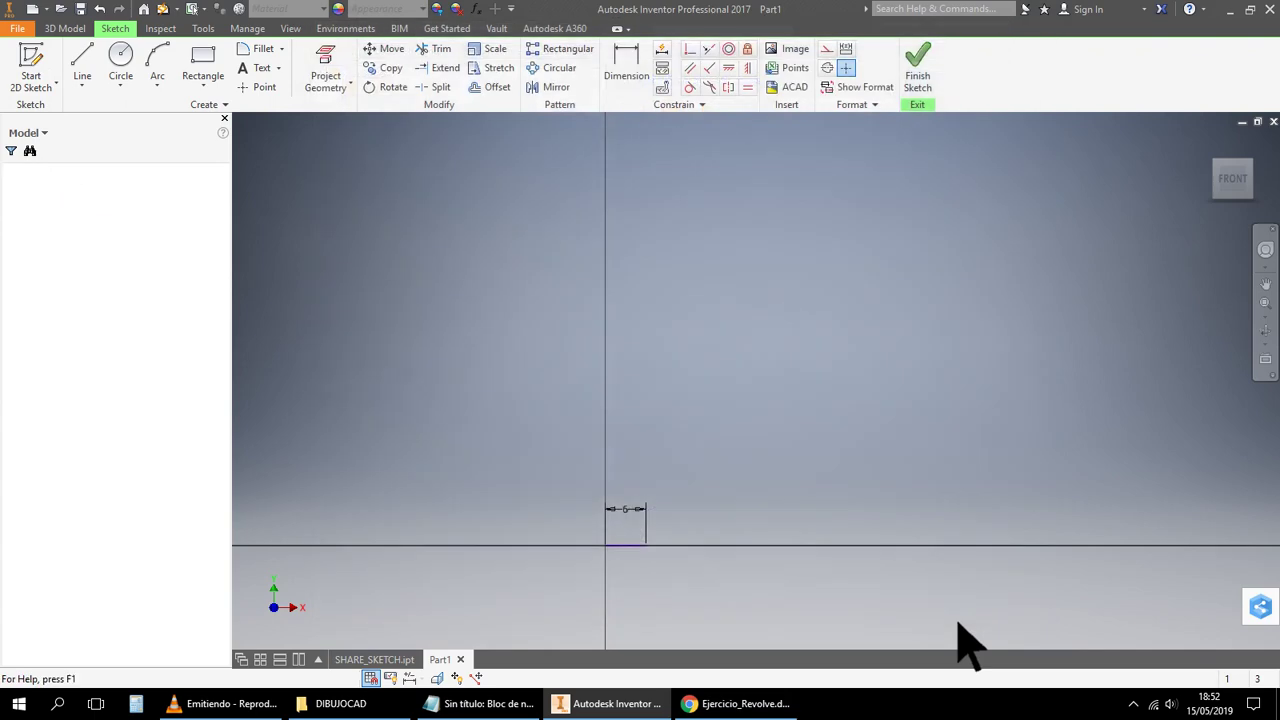
pyautogui.click(42, 74)
pyautogui.click(800, 271)
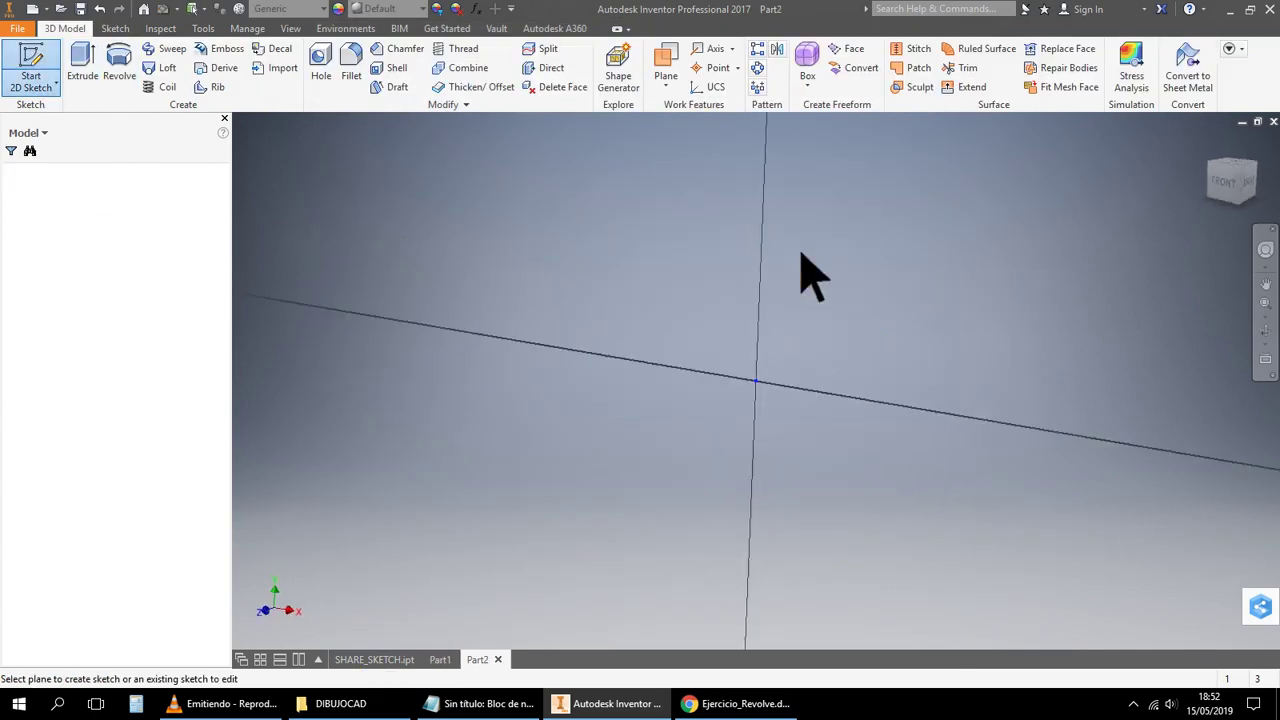
# Draw a 6 mm horizontal base line from the new sketch's origin along the positive X axis
pyautogui.click(82, 66)
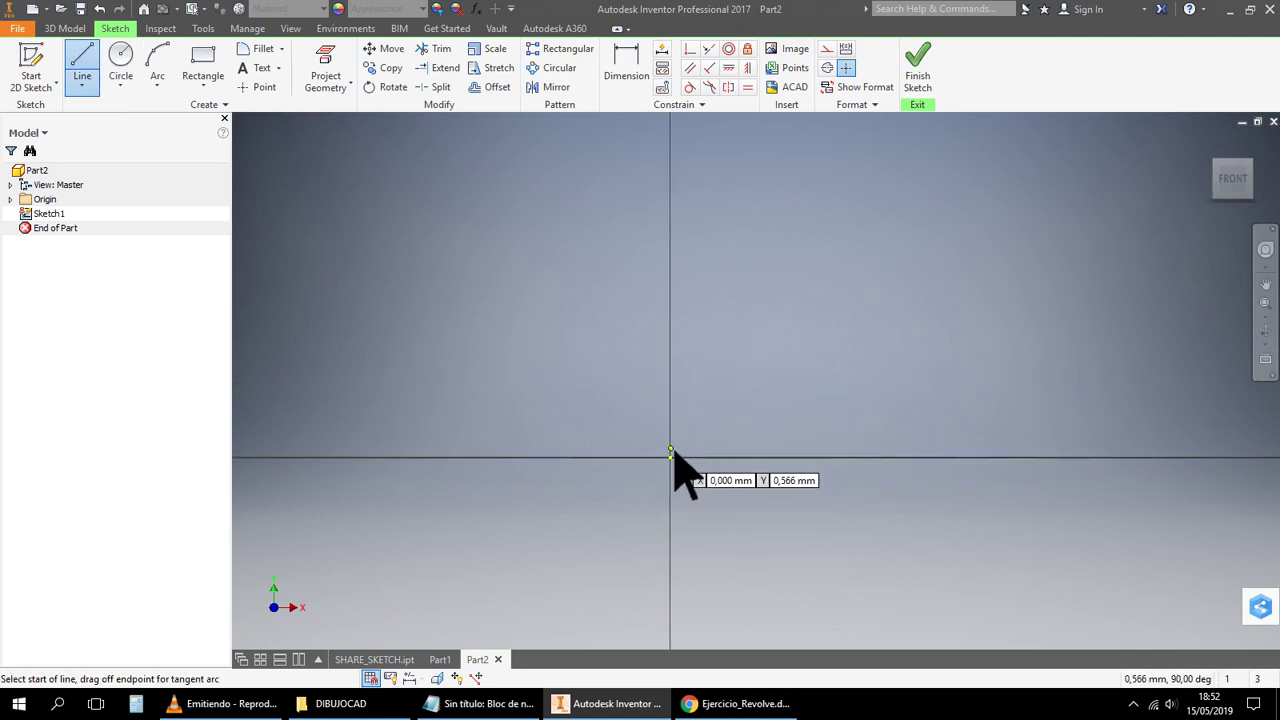
pyautogui.click(671, 457)
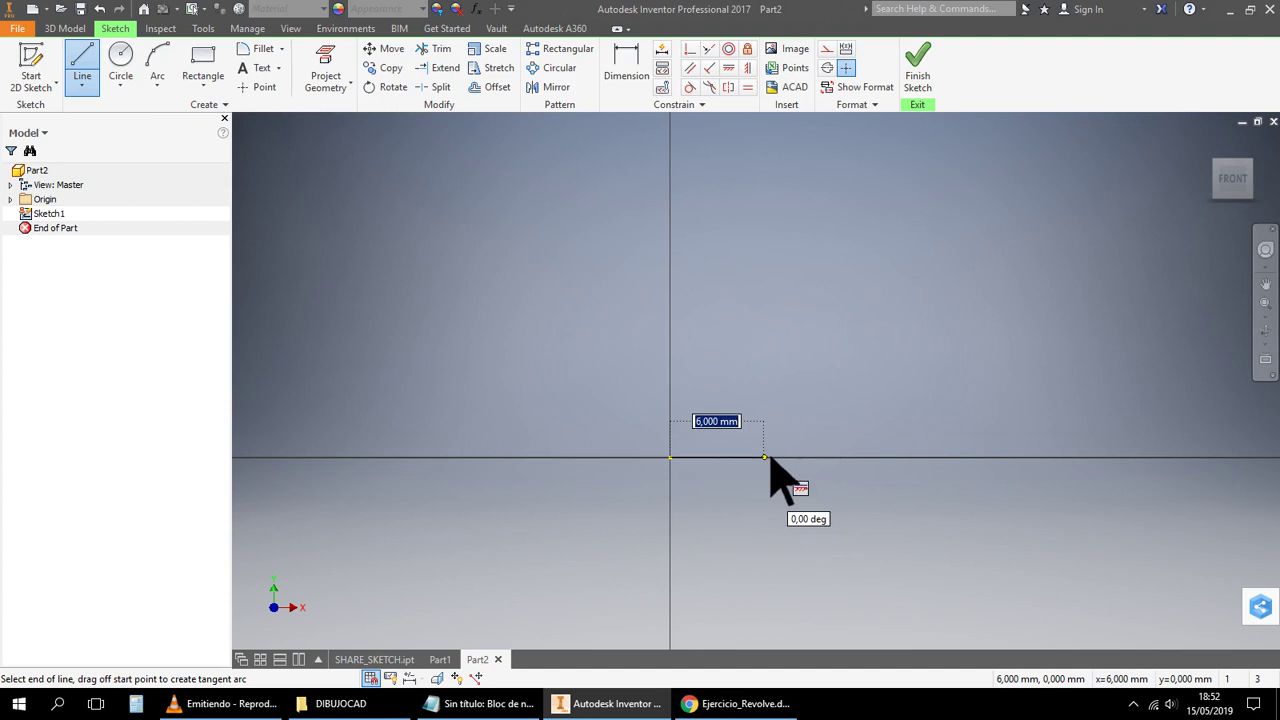
pyautogui.write('6')
pyautogui.press('Return')
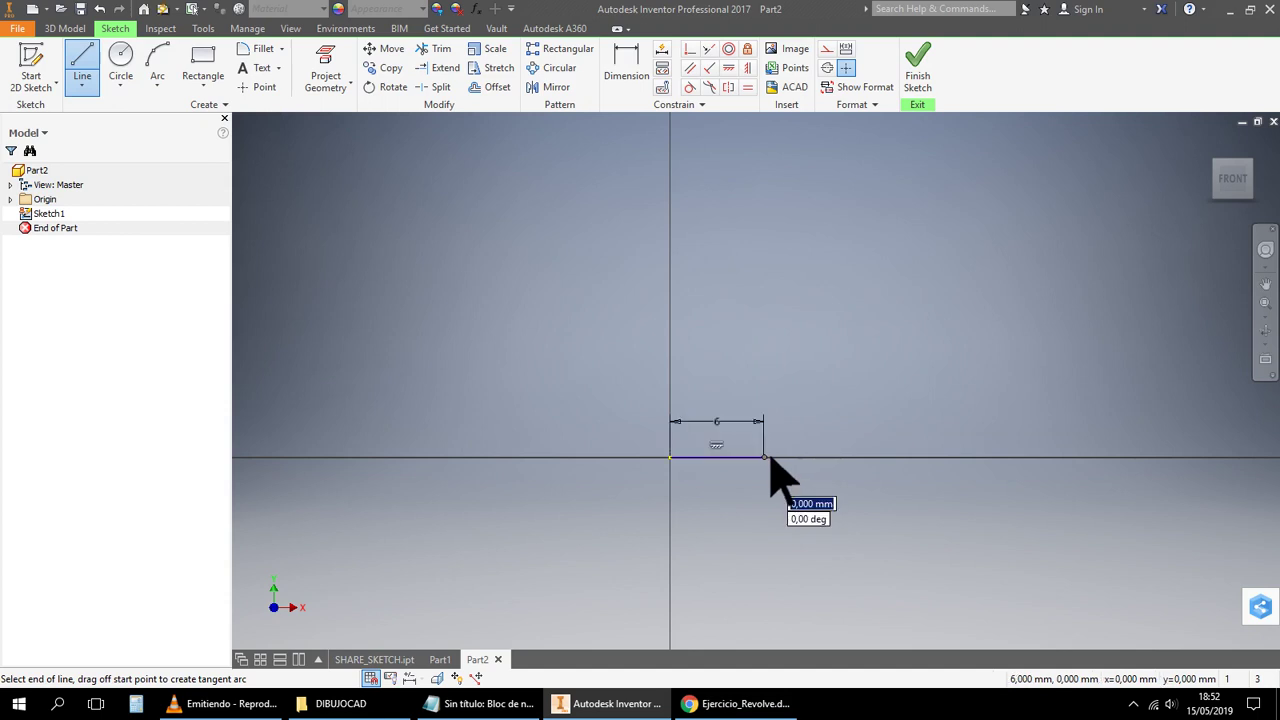
# Continue the right side with lines about 6 mm up and 3 mm outward, finishing with a 20 mm vertical line
pyautogui.click(766, 366)
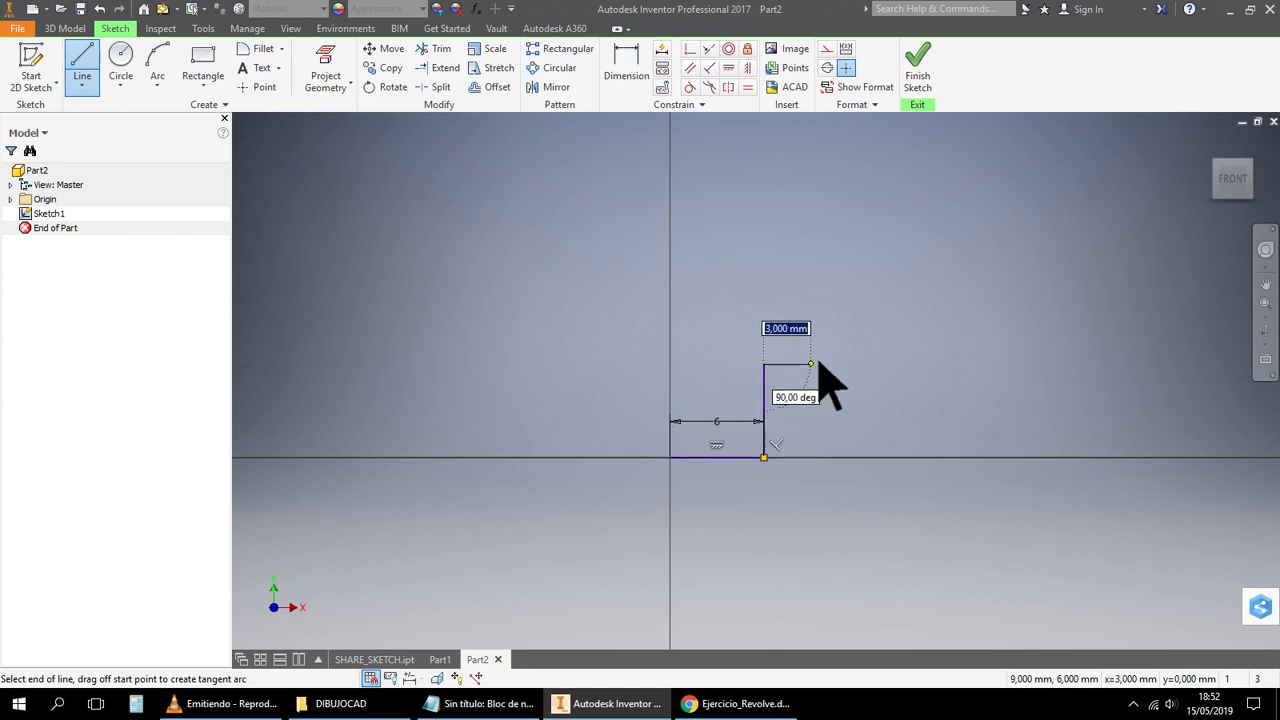
pyautogui.click(818, 365)
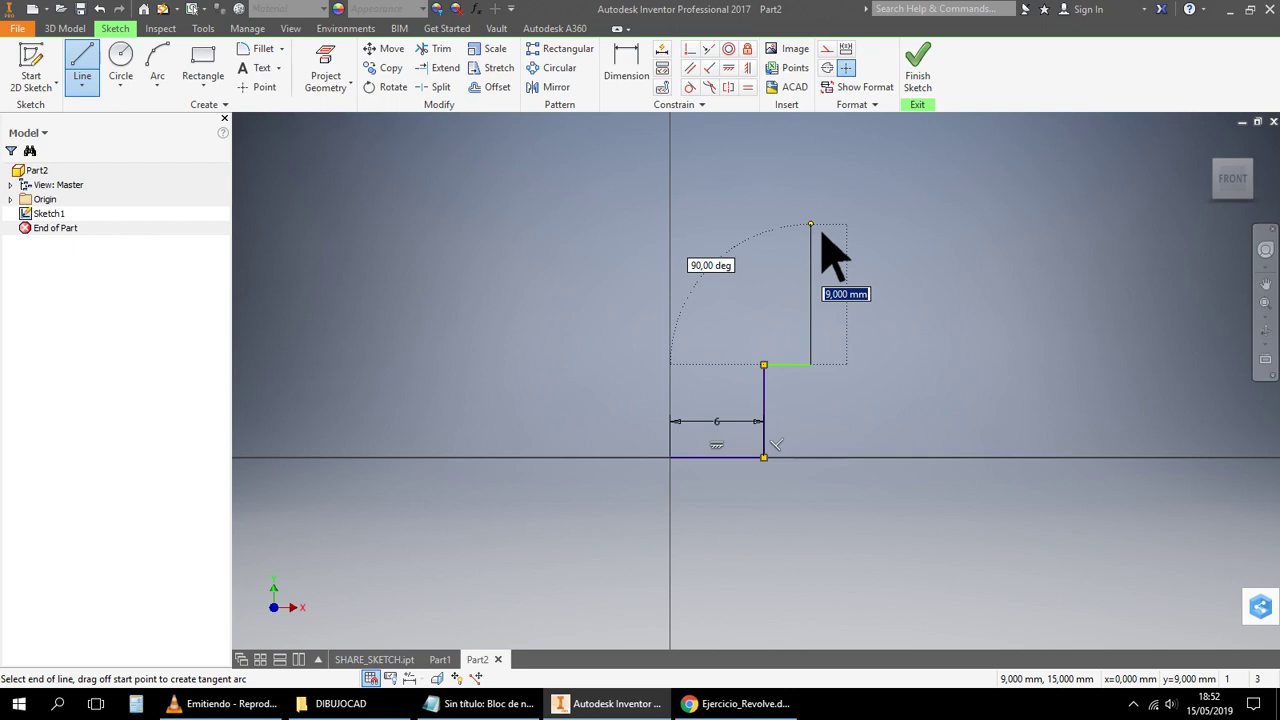
pyautogui.press('Return')
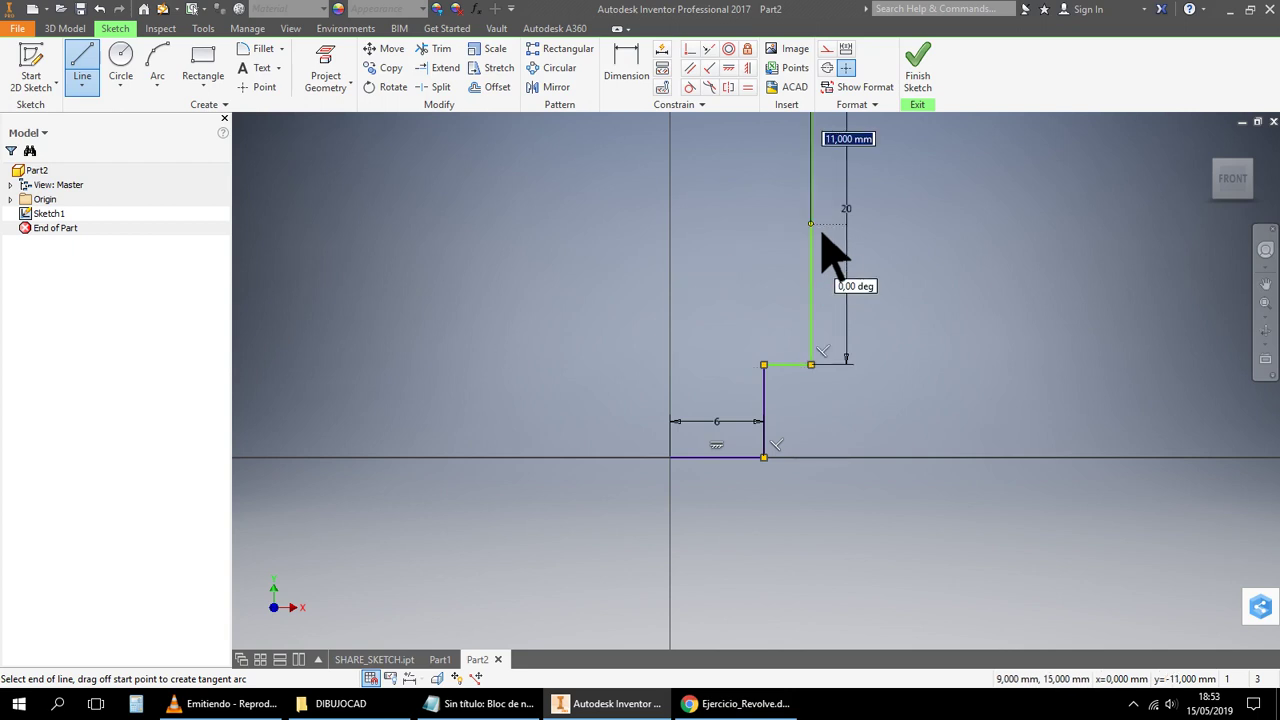
pyautogui.scroll(-3, 822, 240)
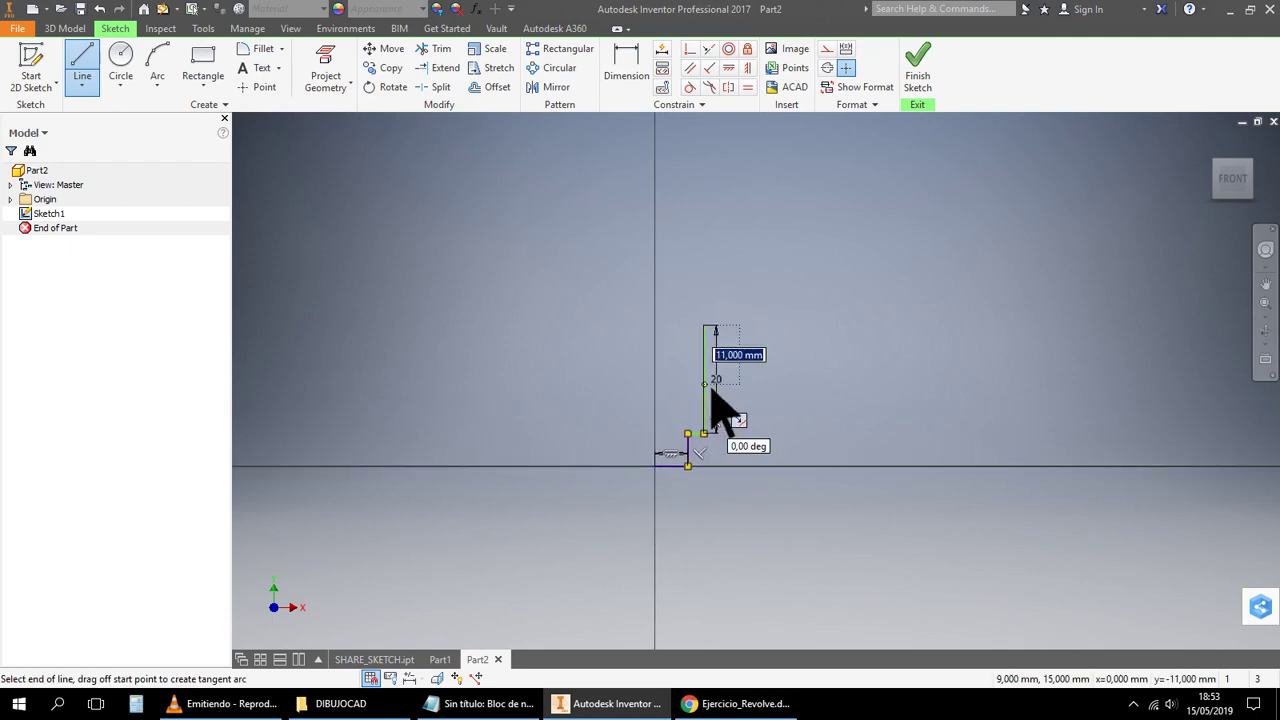
pyautogui.rightClick(857, 378)
pyautogui.click(922, 370)
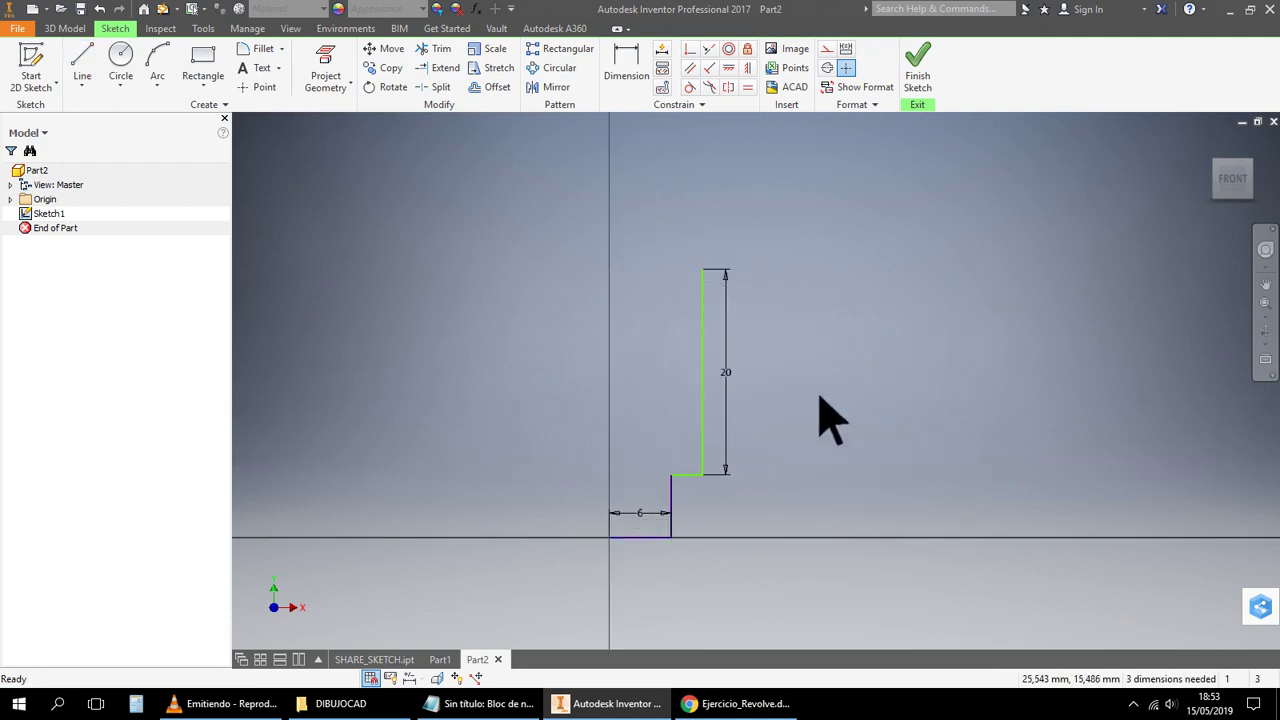
# Draw a 6 mm horizontal base line from the origin along the negative X axis
pyautogui.click(85, 65)
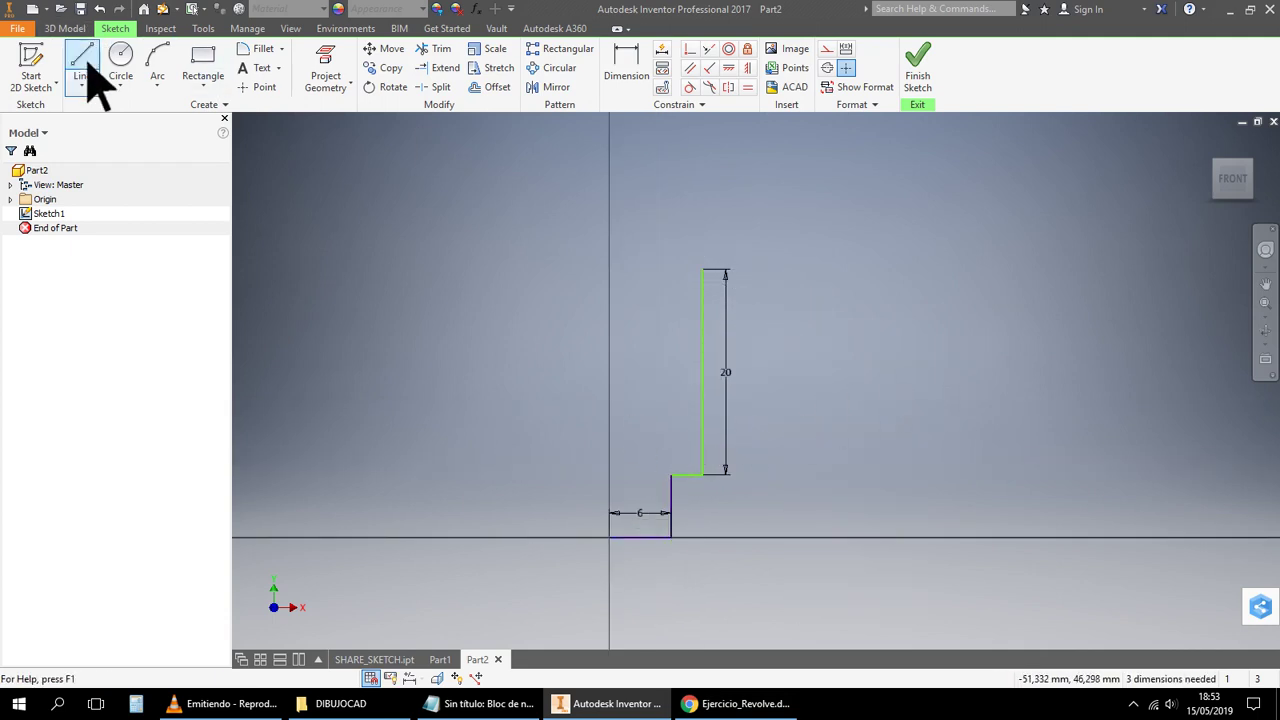
pyautogui.click(607, 539)
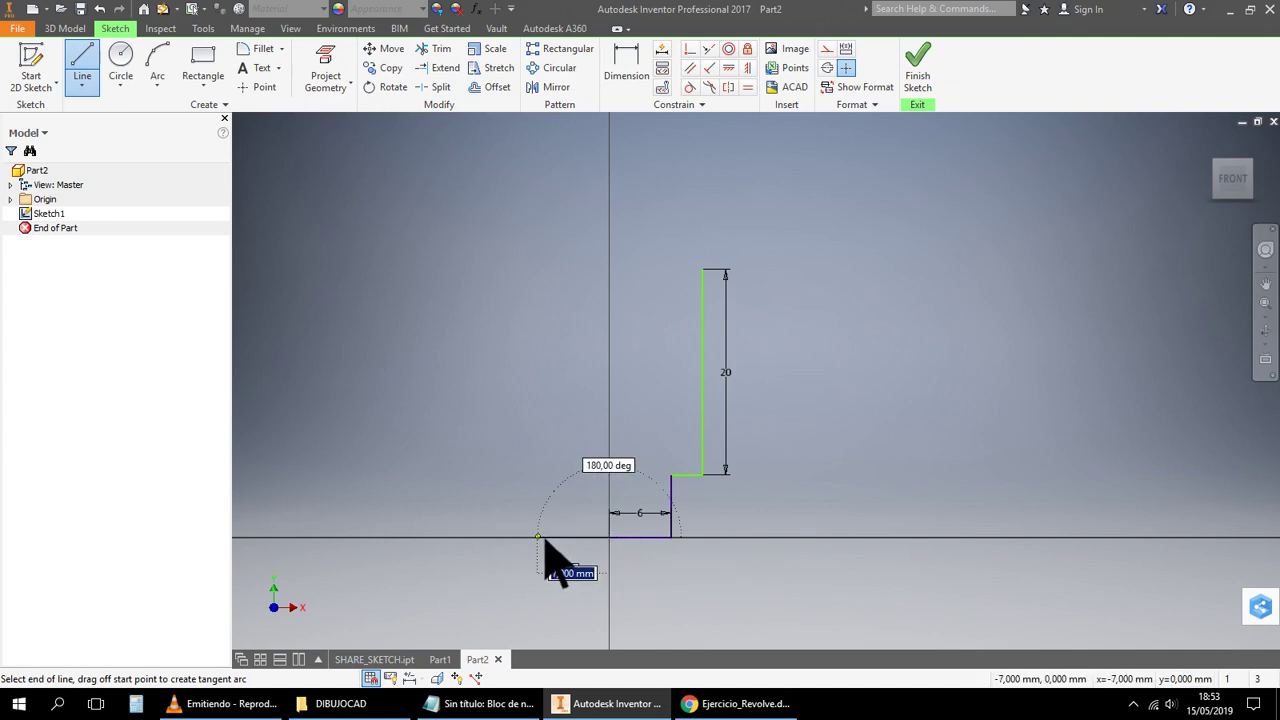
pyautogui.write('6')
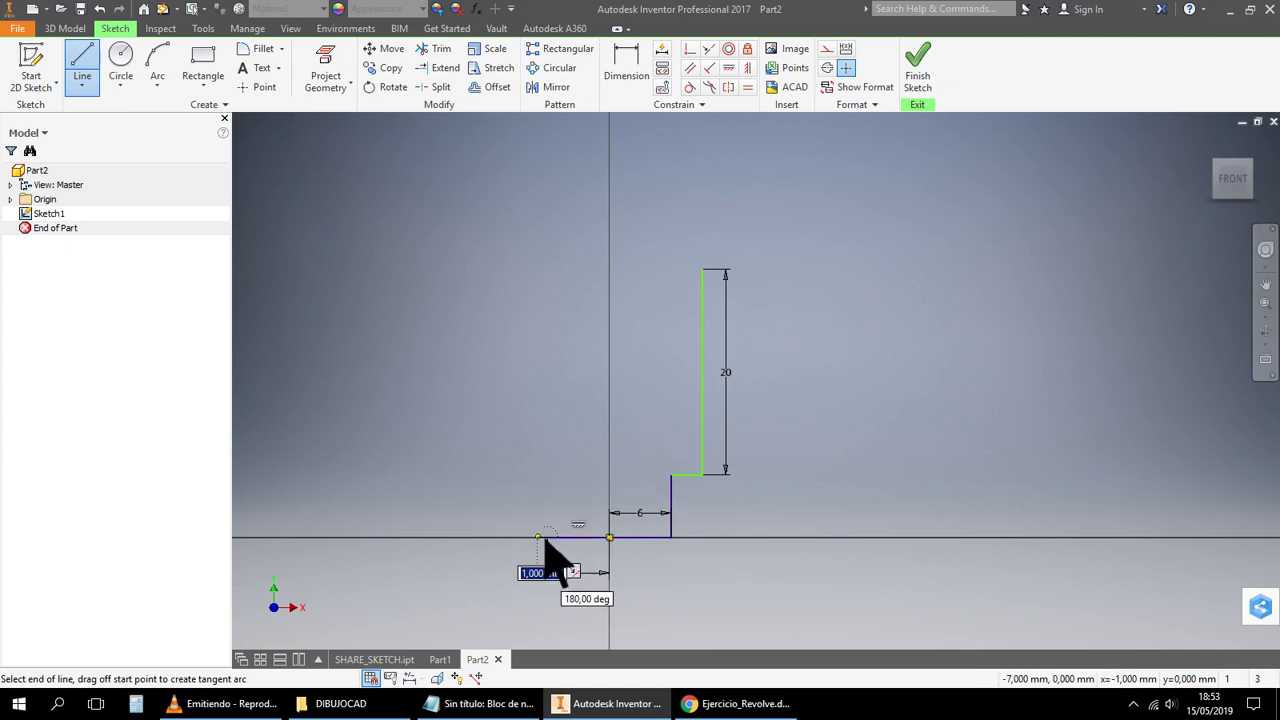
pyautogui.press('Return')
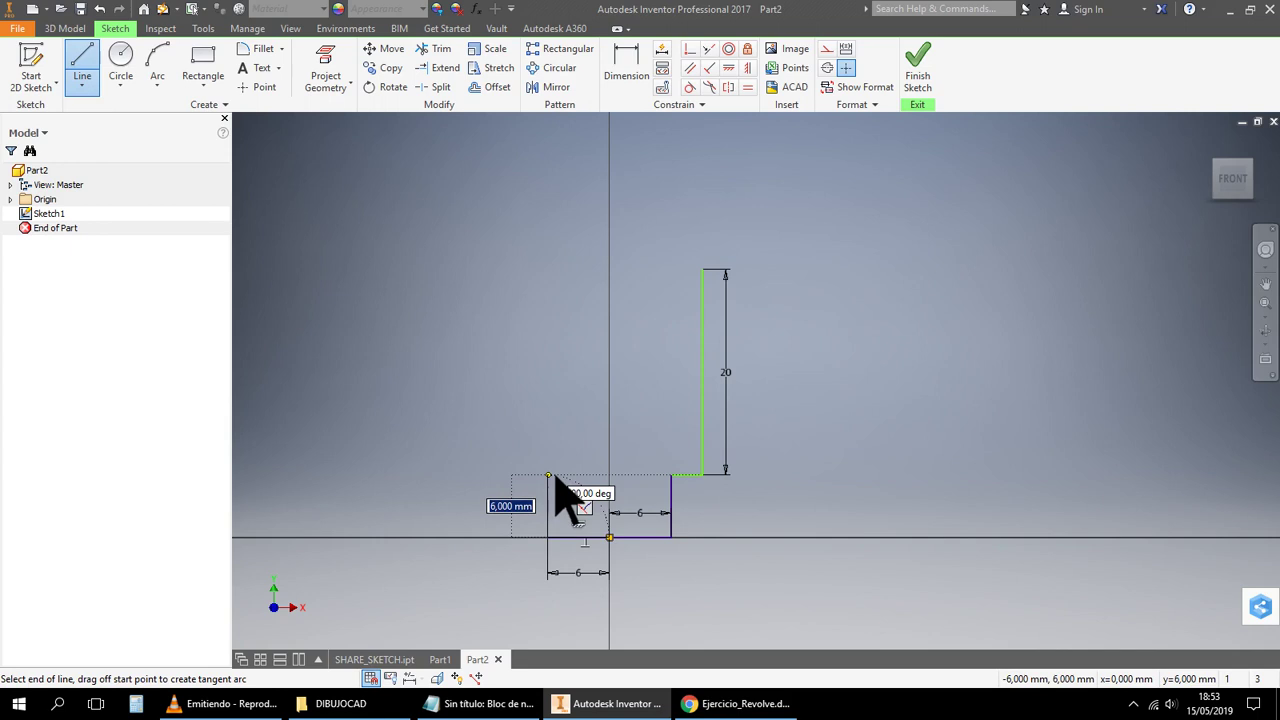
# Continue the left side with lines about 6 mm up and 3.5 mm outward, finishing with a 20 mm vertical line
pyautogui.click(552, 476)
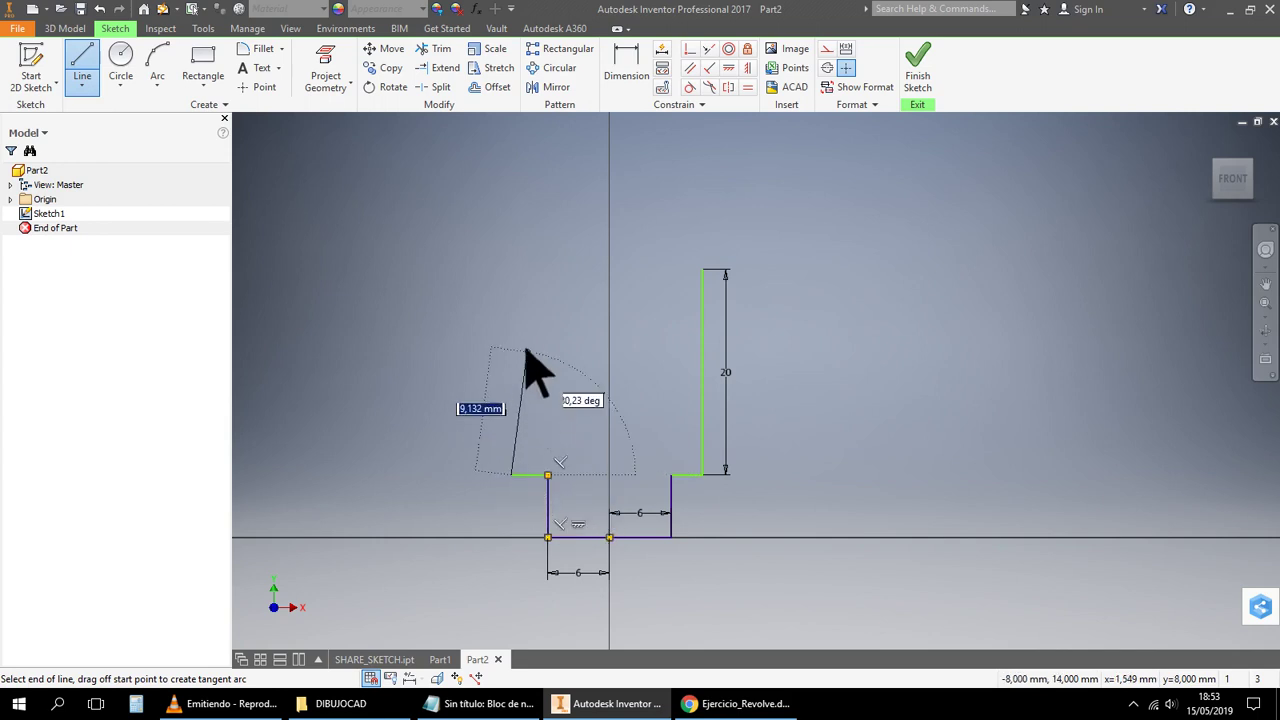
pyautogui.write('20')
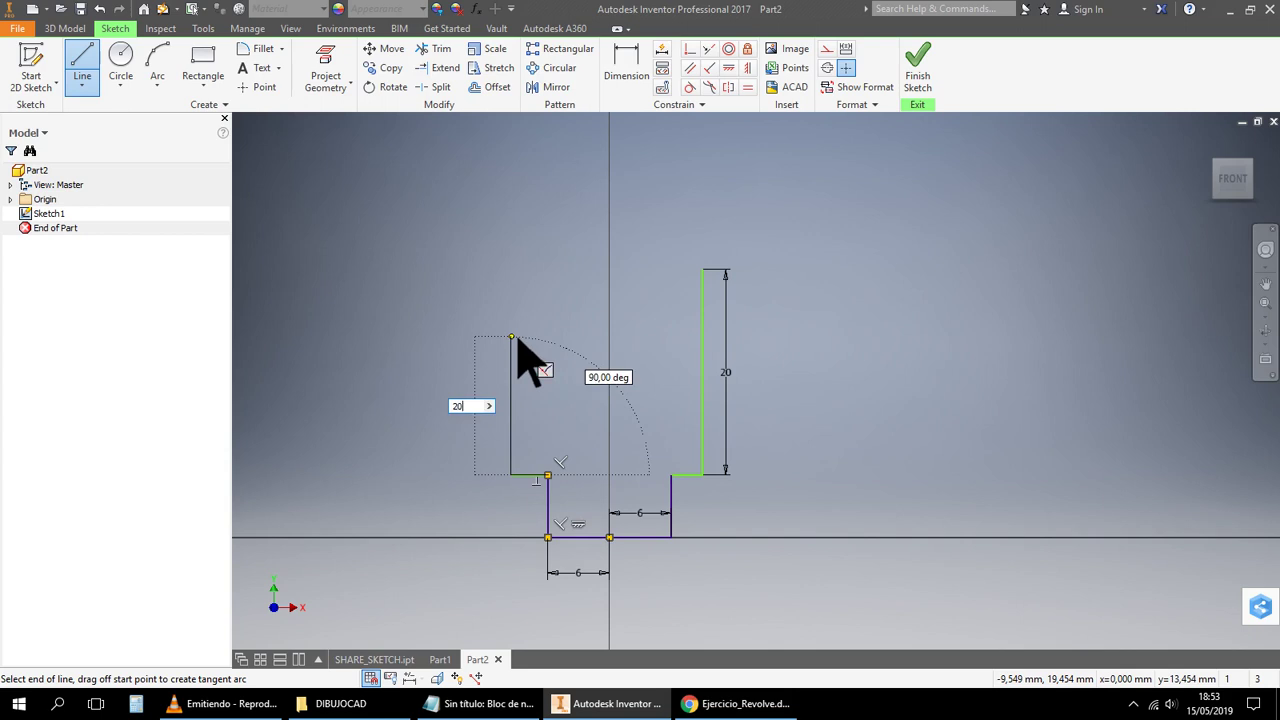
pyautogui.press('Return')
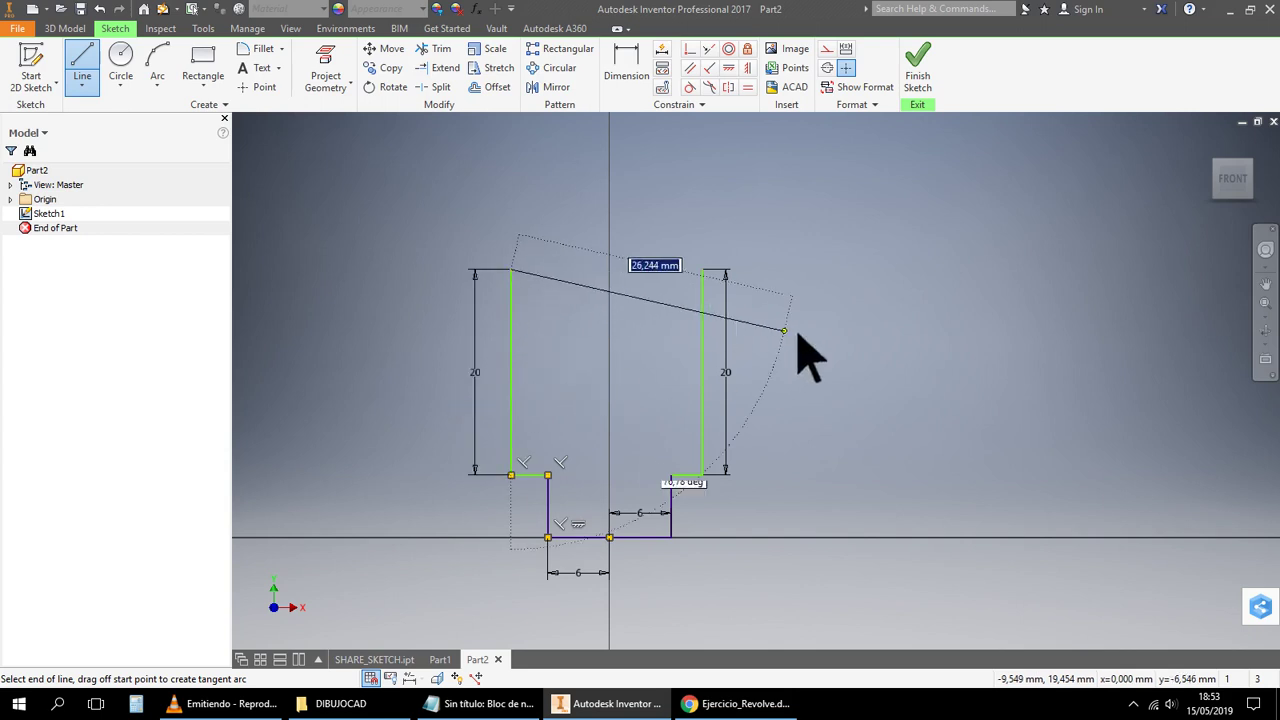
pyautogui.rightClick(898, 312)
pyautogui.click(966, 311)
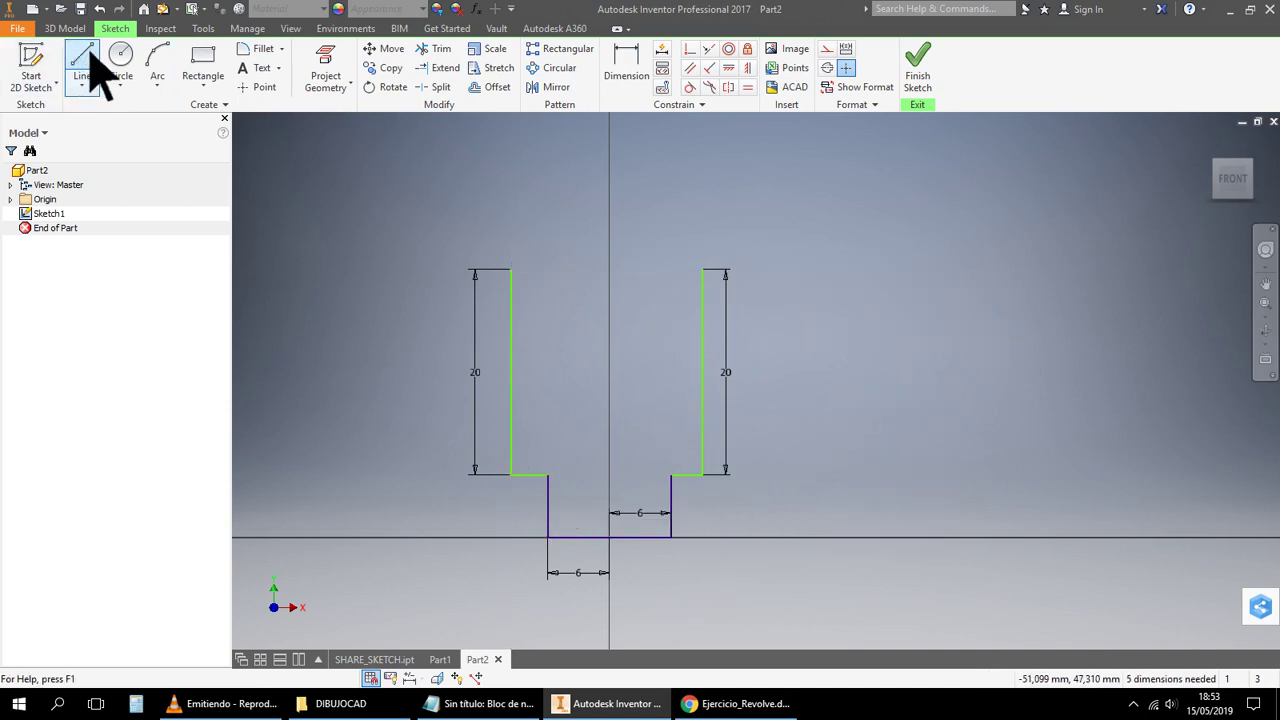
# Close the profile's top with a three-point arc of about 9.3 mm radius joining the upper ends of the two 20 mm vertical lines
pyautogui.click(163, 88)
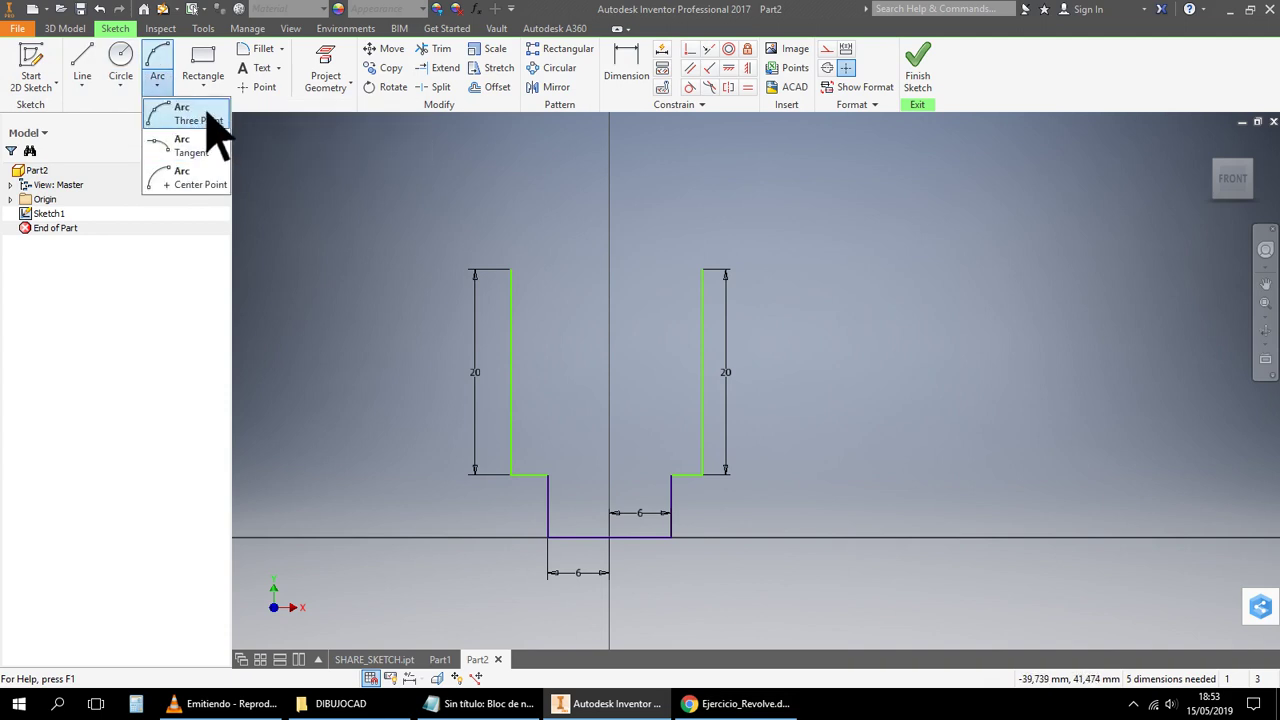
pyautogui.click(213, 130)
pyautogui.click(512, 270)
pyautogui.click(703, 266)
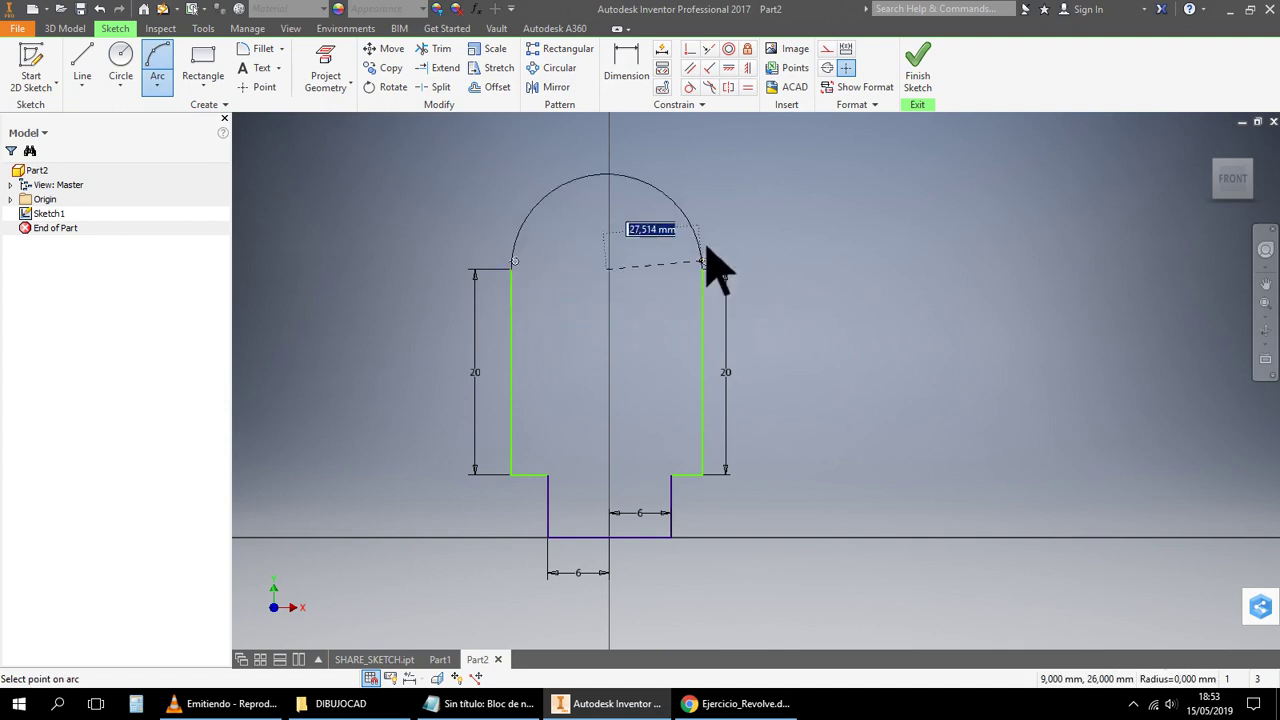
pyautogui.click(689, 213)
pyautogui.rightClick(882, 230)
pyautogui.click(930, 229)
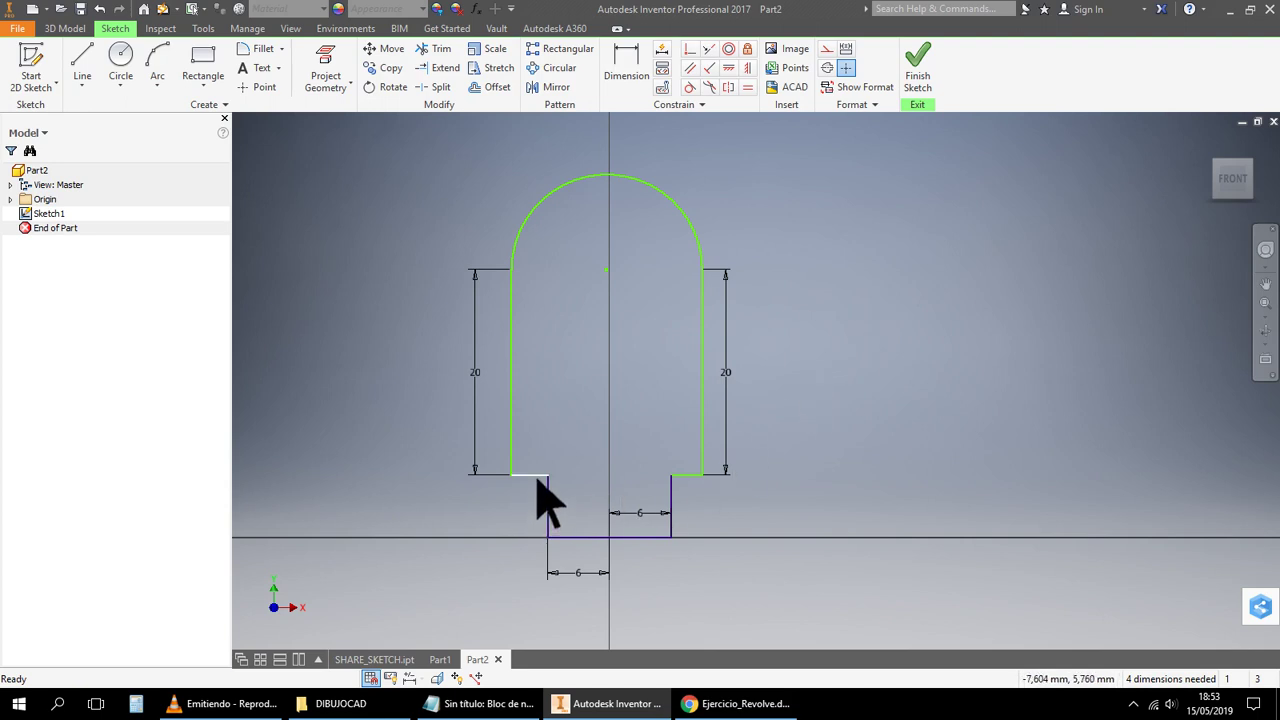
# Dimension the lower right vertical line and set its length to 12 mm
pyautogui.click(645, 80)
pyautogui.click(678, 518)
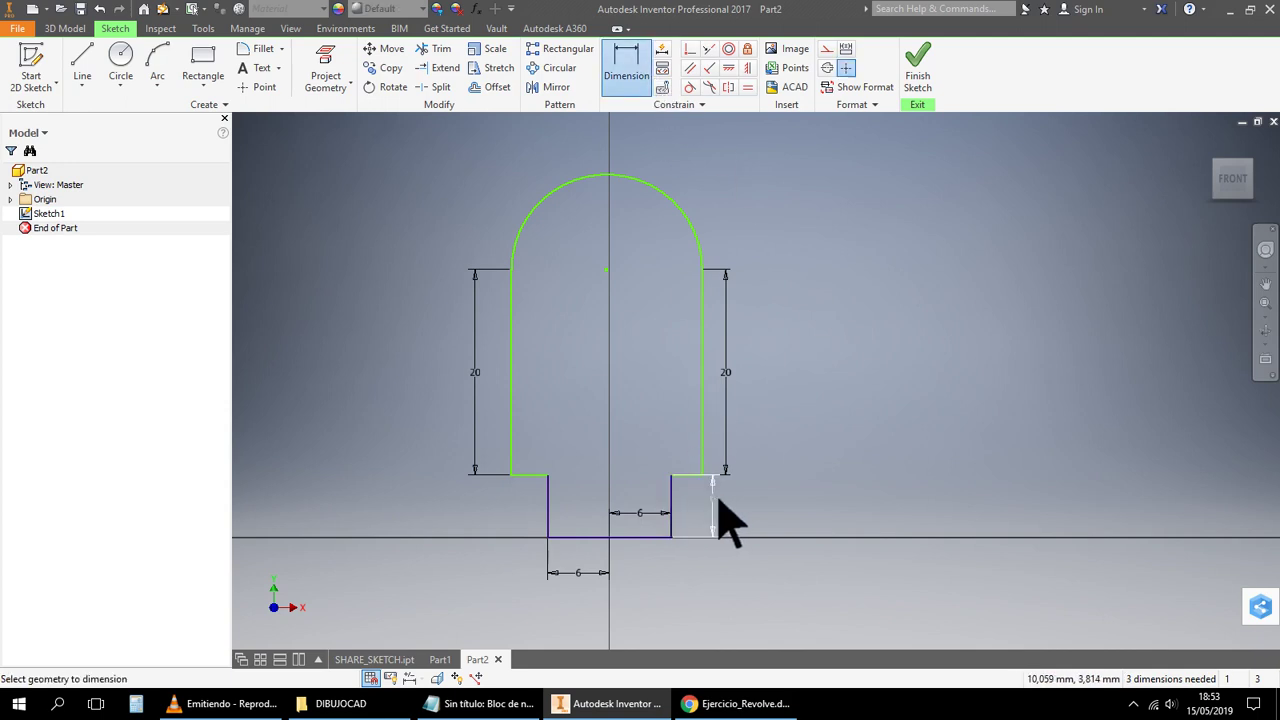
pyautogui.click(713, 498)
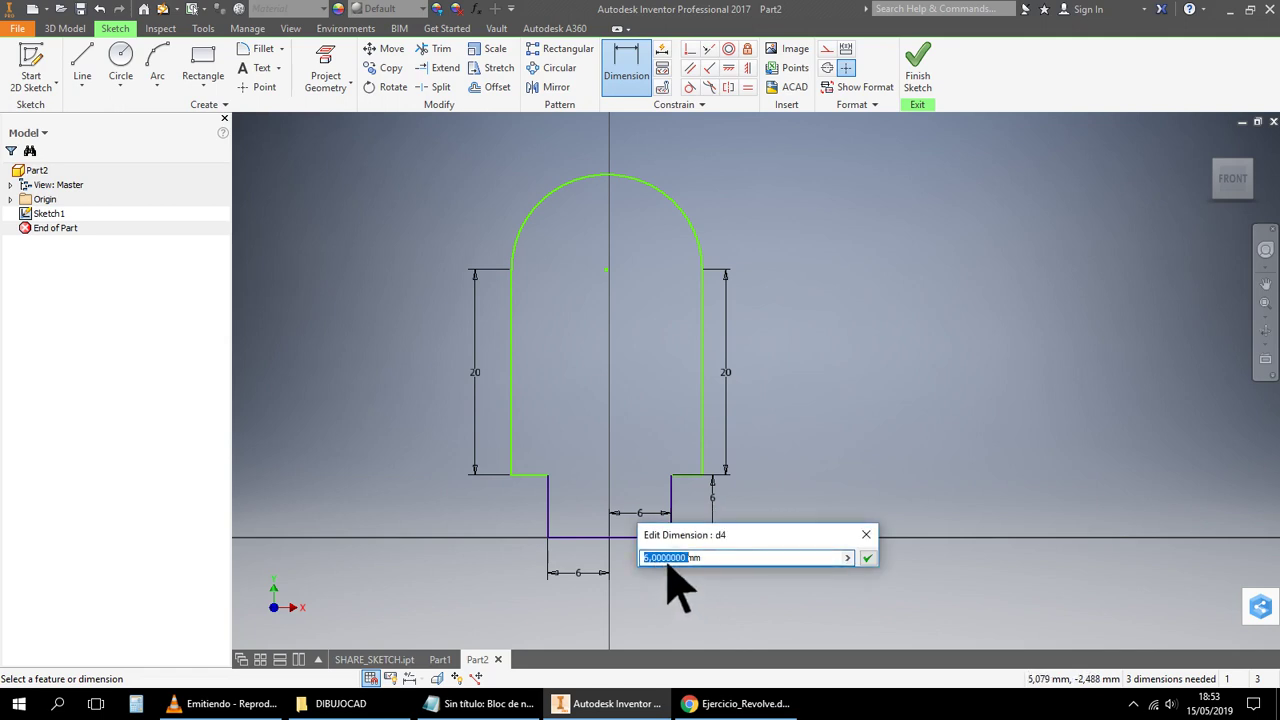
pyautogui.press('Return')
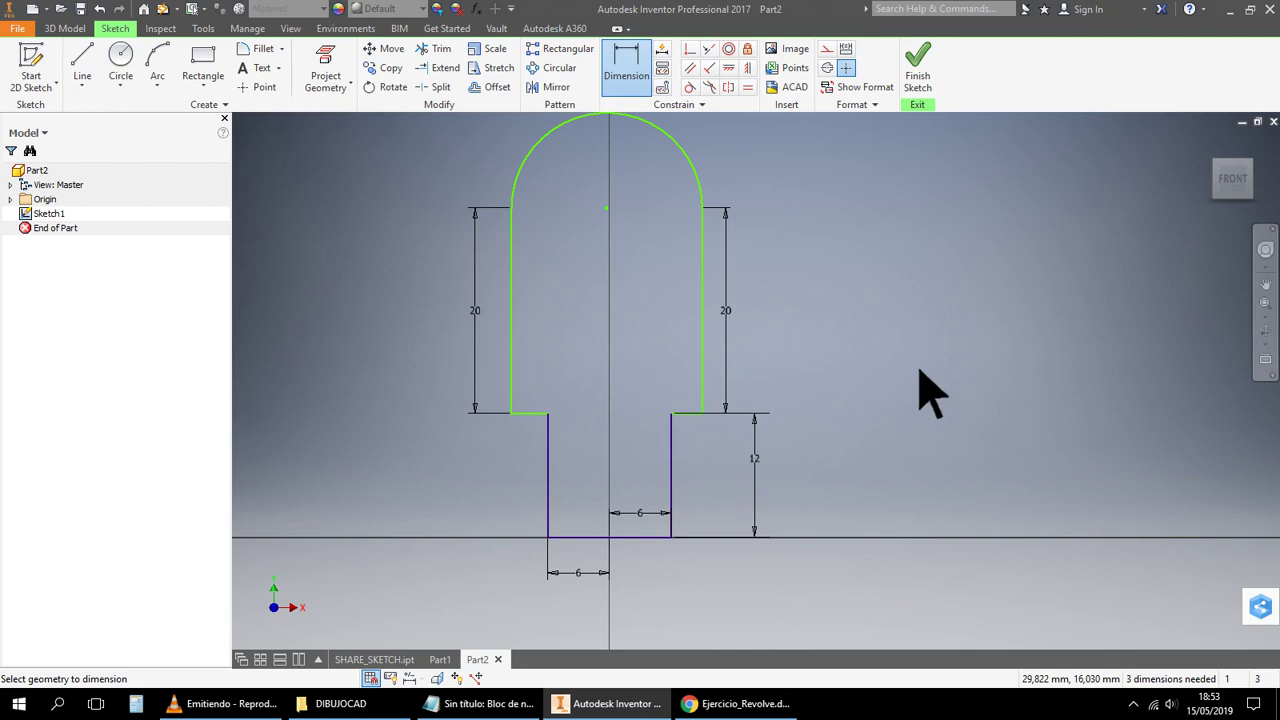
# Draw a 12 mm diameter circle at the top arc's centre and move its diameter dimension outside the profile
pyautogui.moveTo(909, 355)
pyautogui.mouseDown(button='middle')
pyautogui.moveTo(910, 378)
pyautogui.moveTo(911, 357)
pyautogui.mouseUp(button='middle')
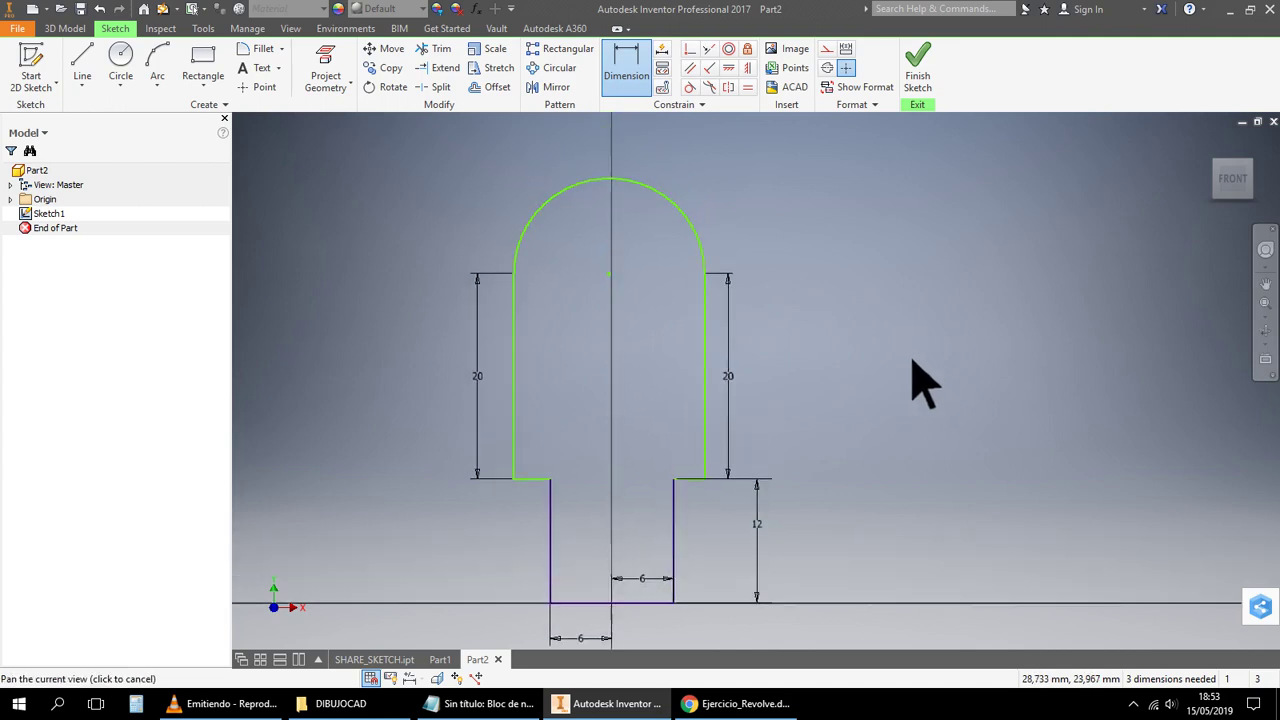
pyautogui.click(124, 62)
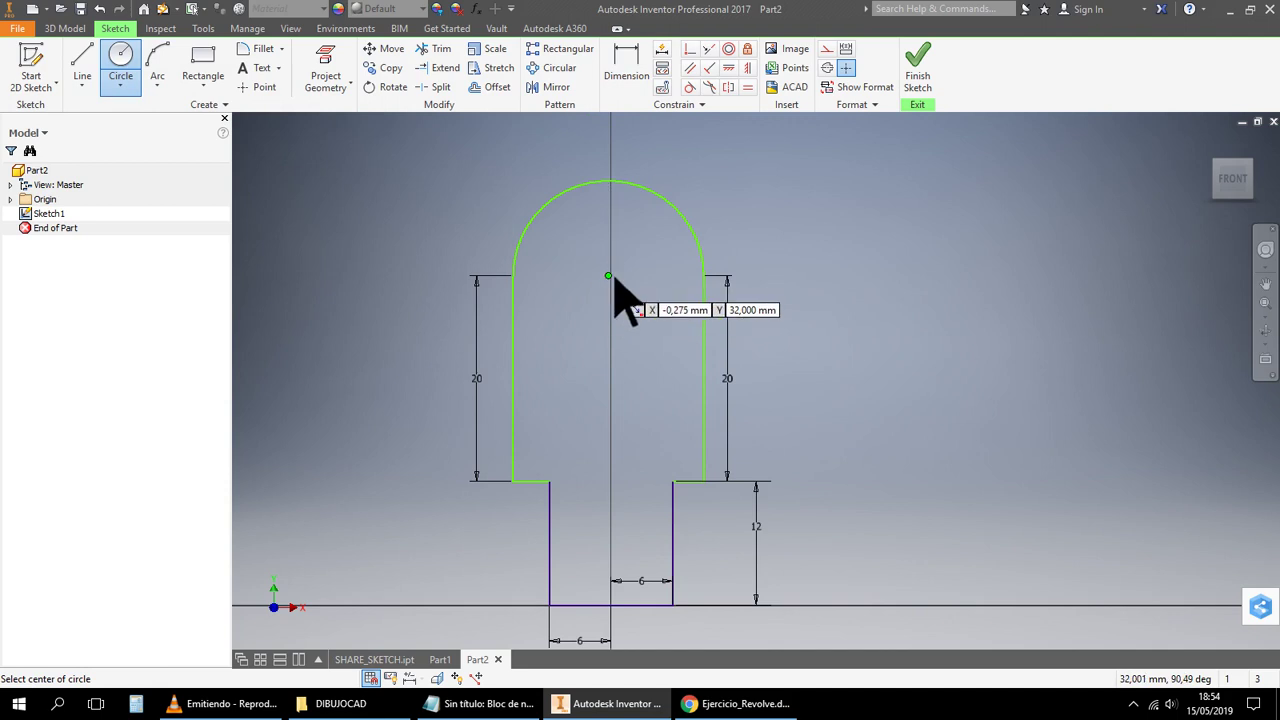
pyautogui.click(610, 277)
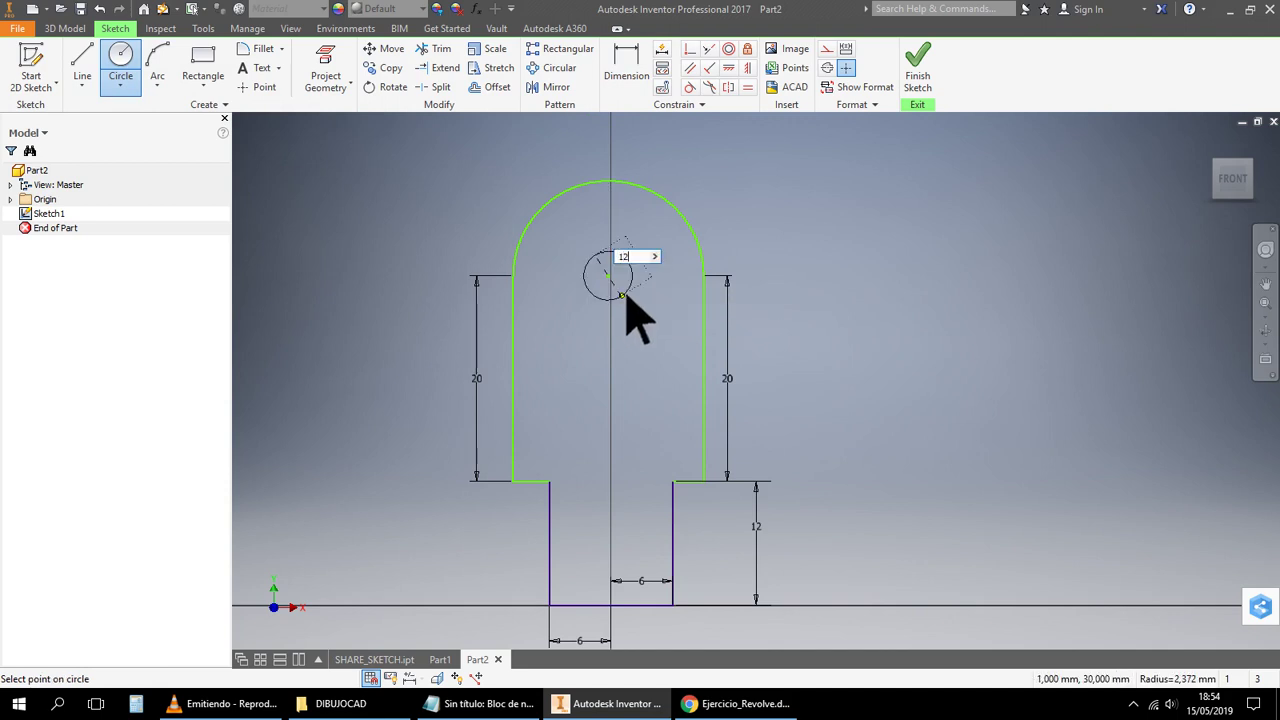
pyautogui.press('Return')
pyautogui.rightClick(878, 255)
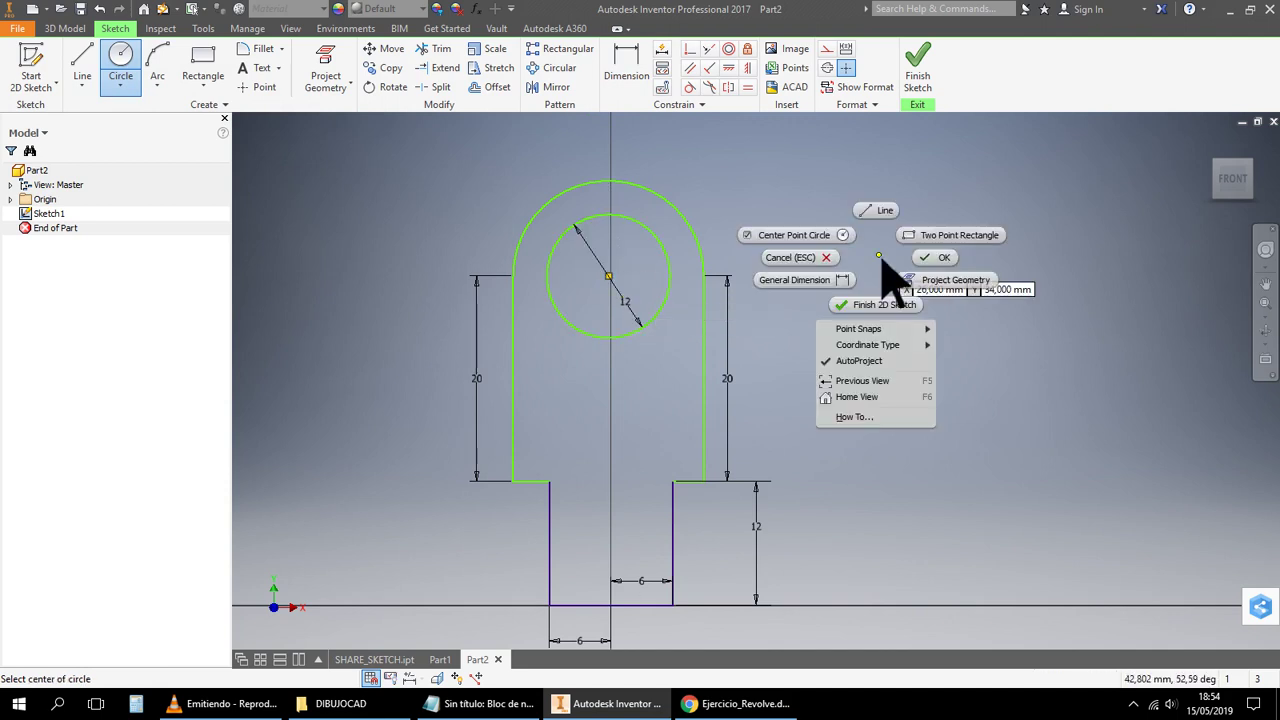
pyautogui.click(945, 258)
pyautogui.moveTo(634, 320); pyautogui.dragTo(737, 187)
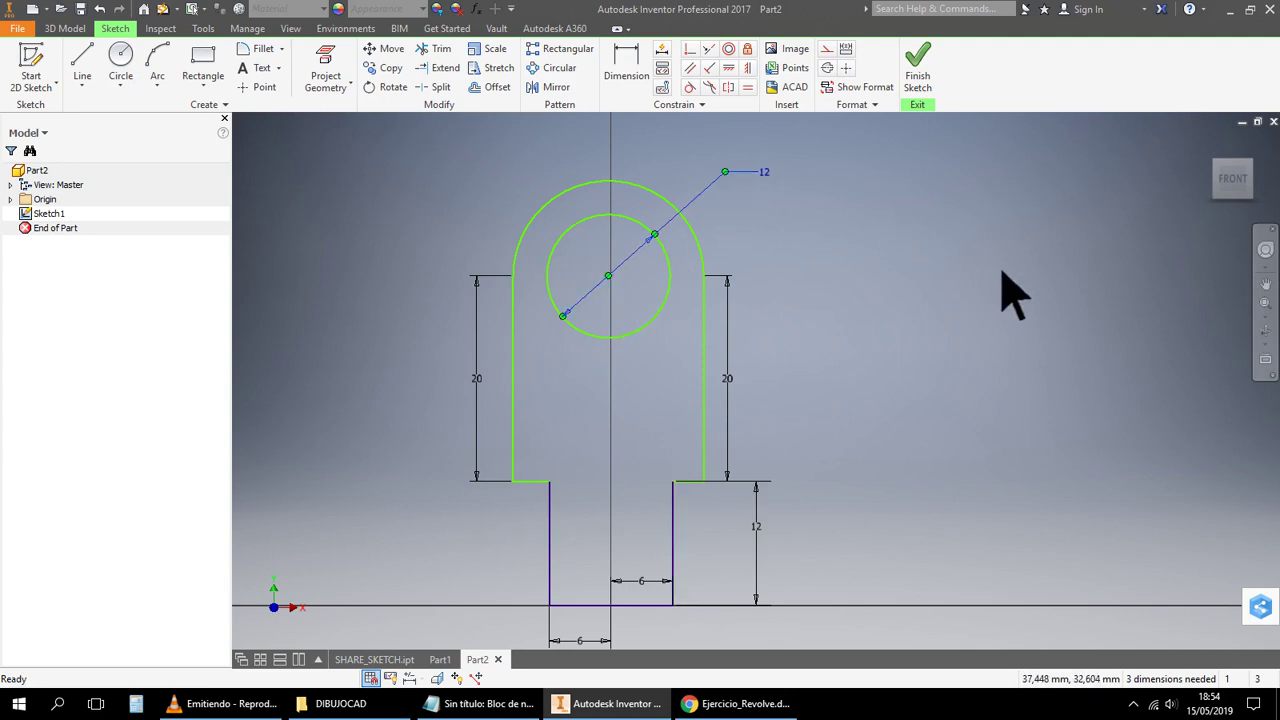
pyautogui.click(682, 212)
# Add a radius dimension to the top arc and place it outside the profile
pyautogui.click(632, 82)
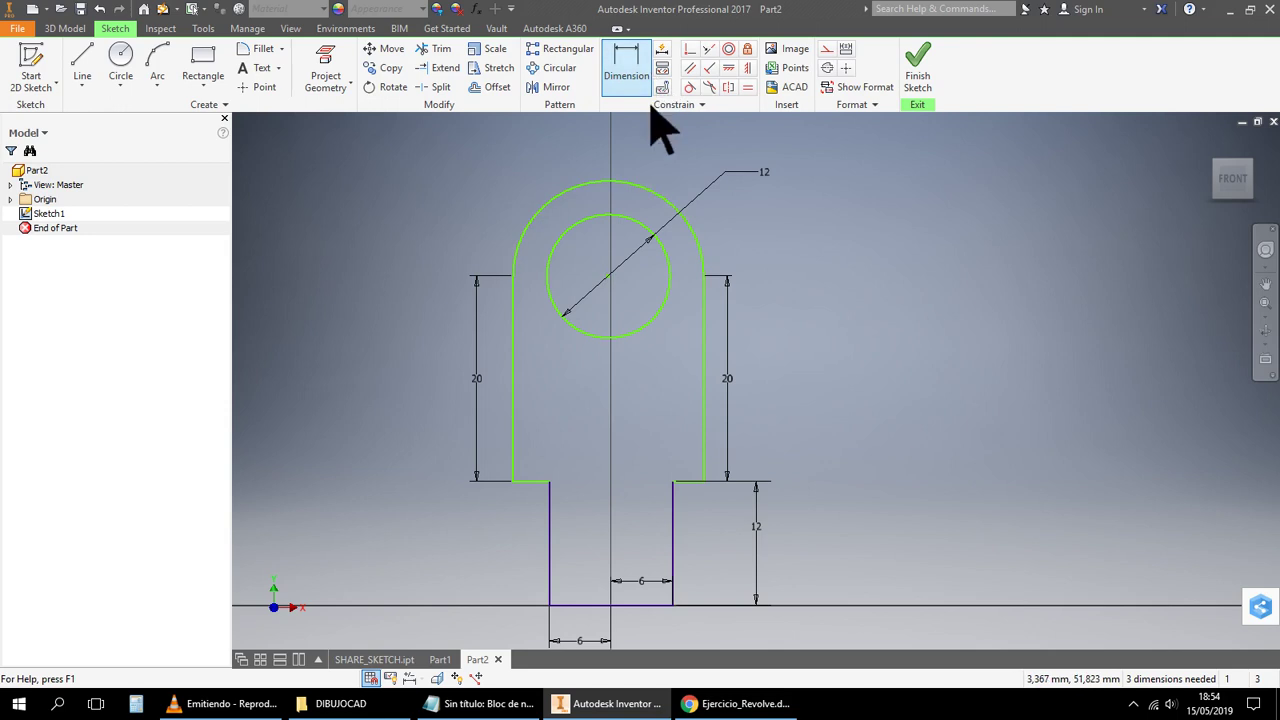
pyautogui.click(651, 194)
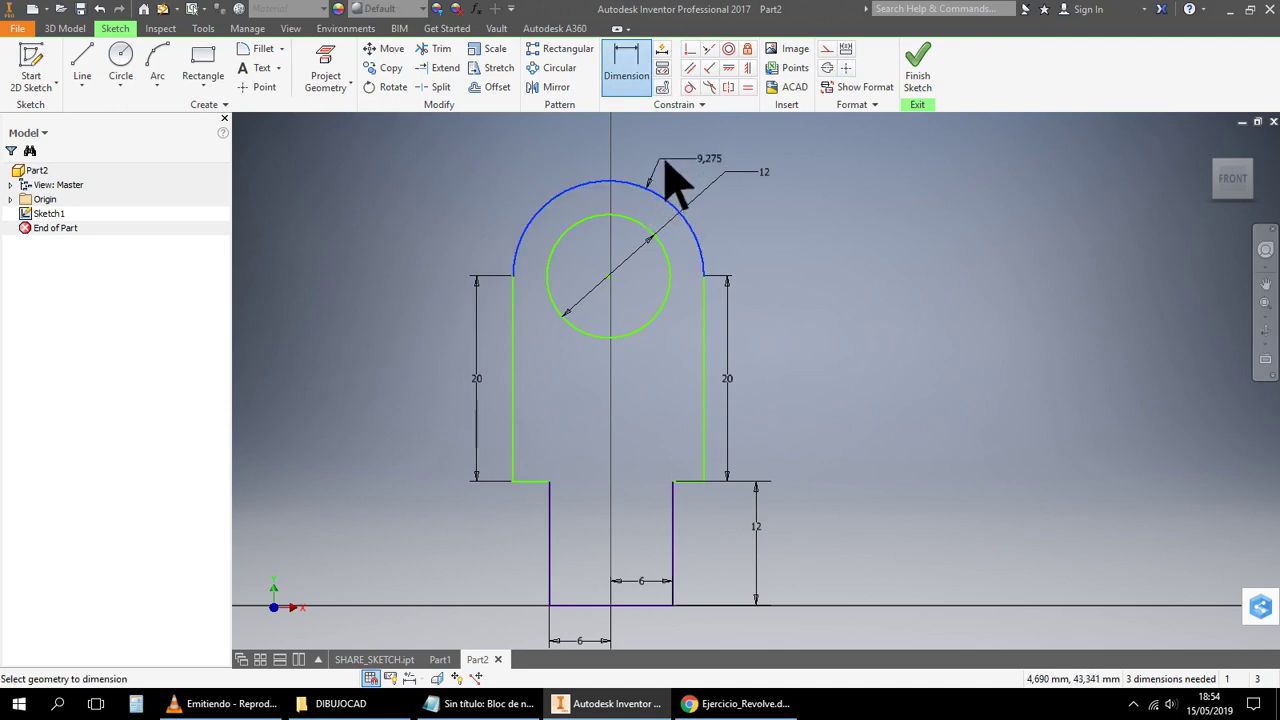
pyautogui.click(671, 179)
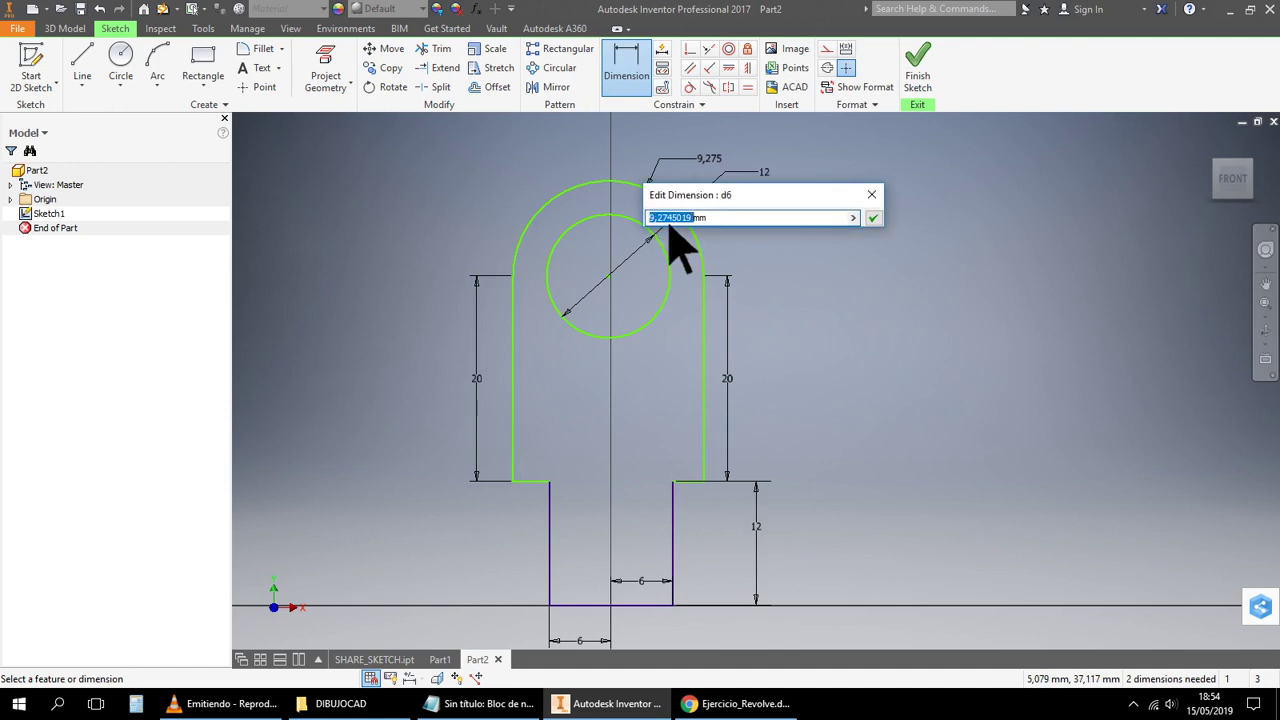
# Try to enlarge the top arc through its radius dimension, and undo the change
pyautogui.write('12')
pyautogui.press('Return')
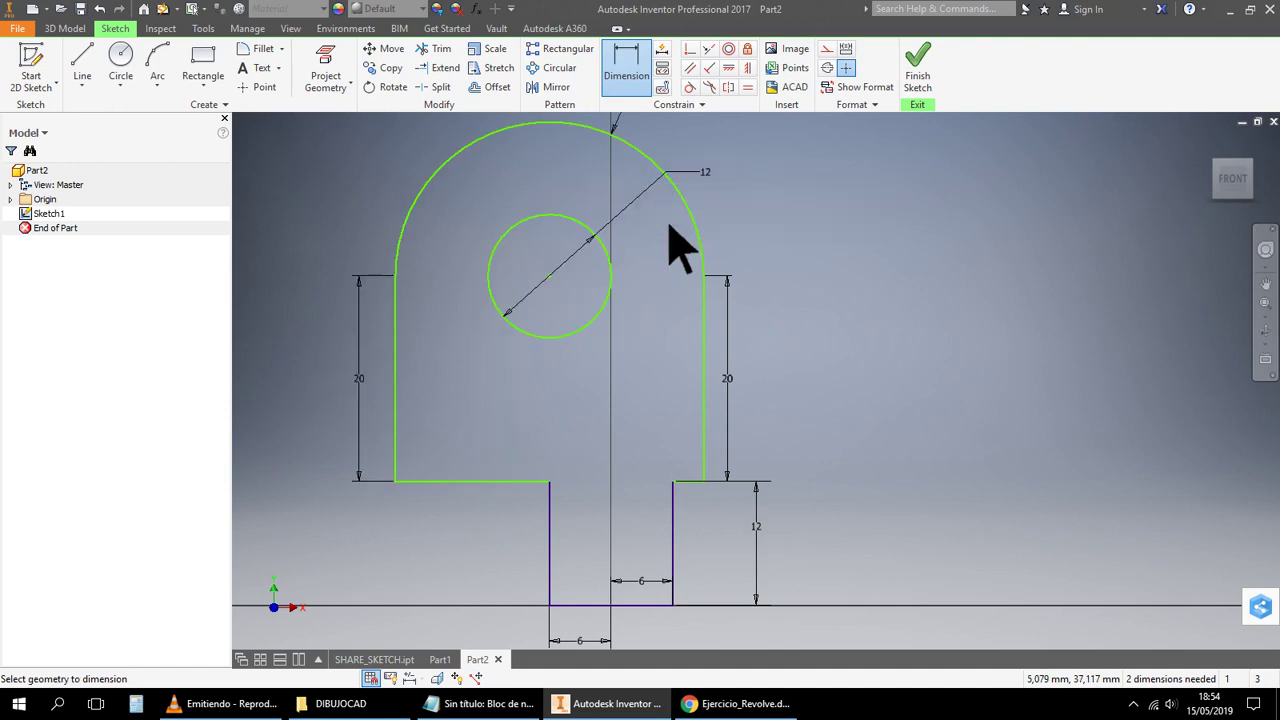
pyautogui.hotkey('ctrl', 'z')
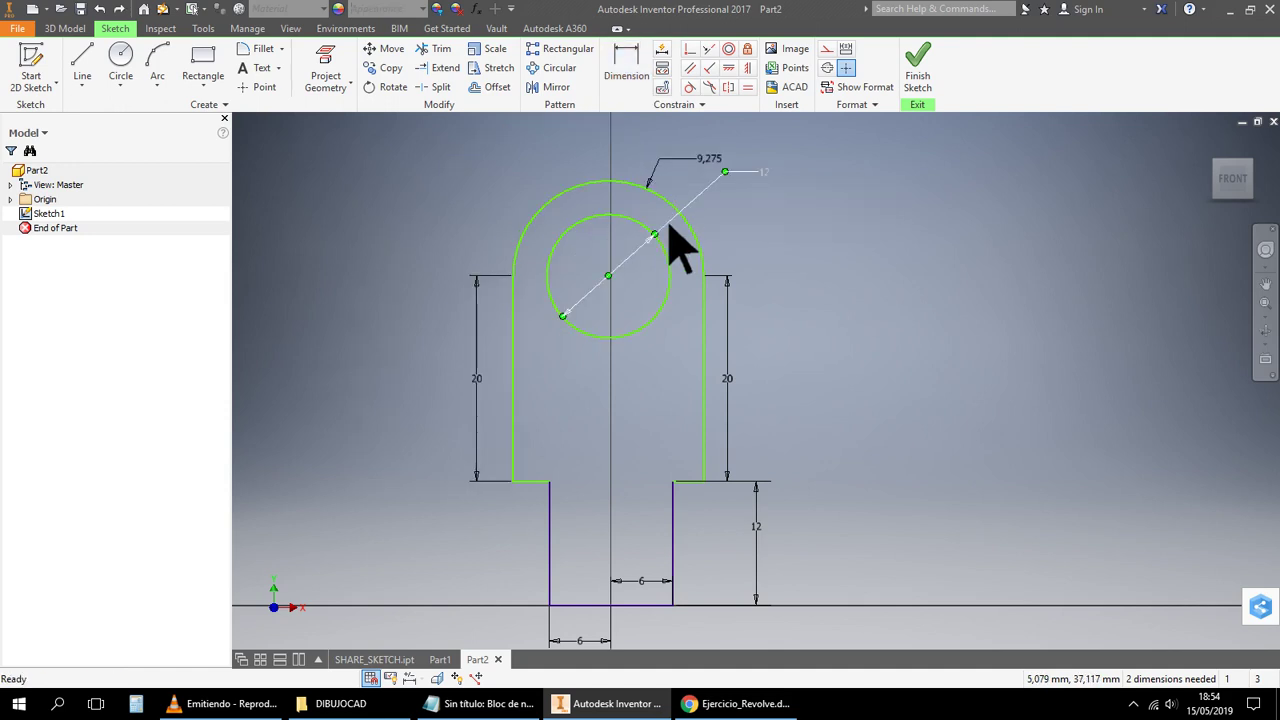
pyautogui.rightClick(905, 425)
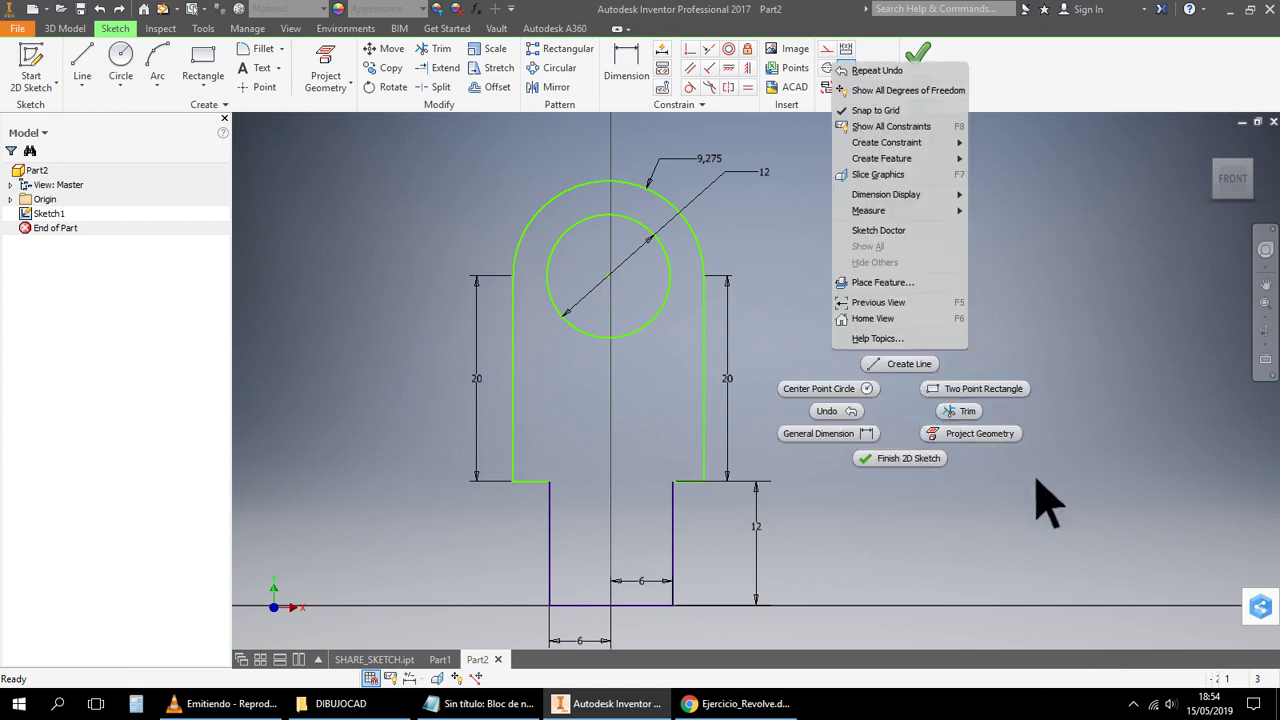
pyautogui.click(1043, 520)
# Delete the 20 mm length dimension of the upper left vertical line
pyautogui.moveTo(980, 470)
pyautogui.mouseDown(button='middle')
pyautogui.moveTo(990, 480)
pyautogui.moveTo(1029, 423)
pyautogui.moveTo(1010, 460)
pyautogui.mouseUp(button='middle')
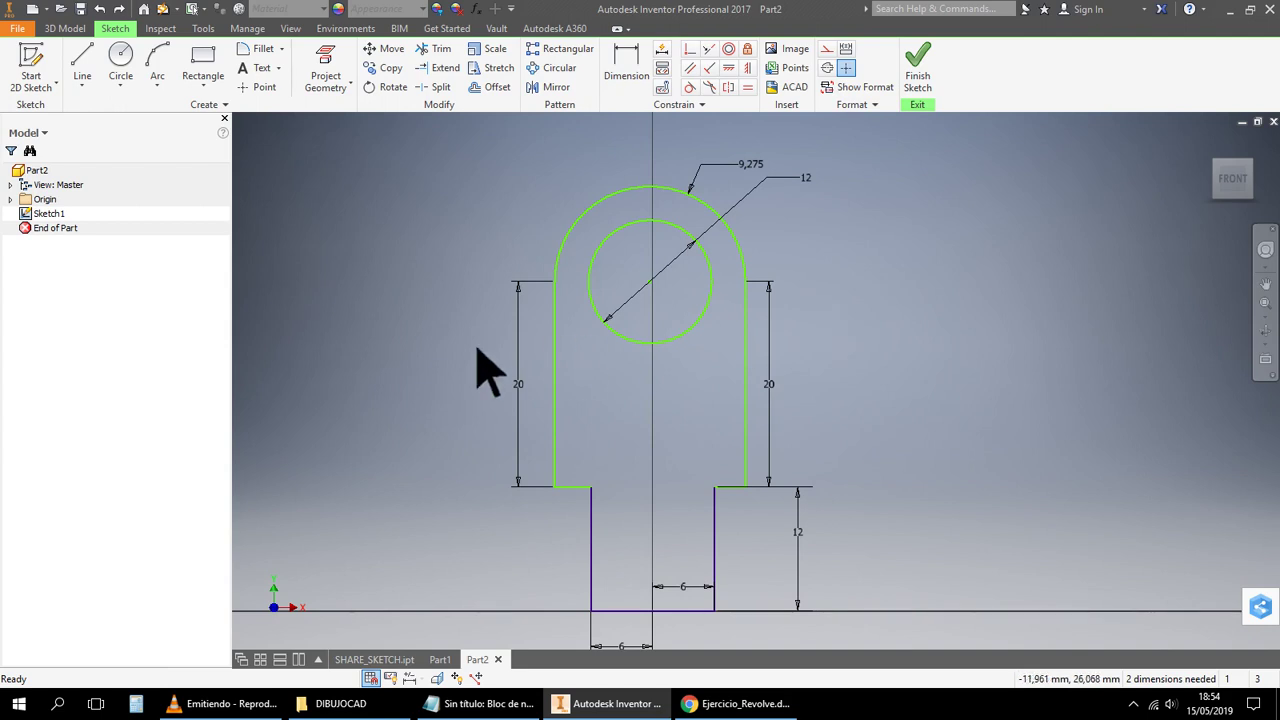
pyautogui.rightClick(519, 384)
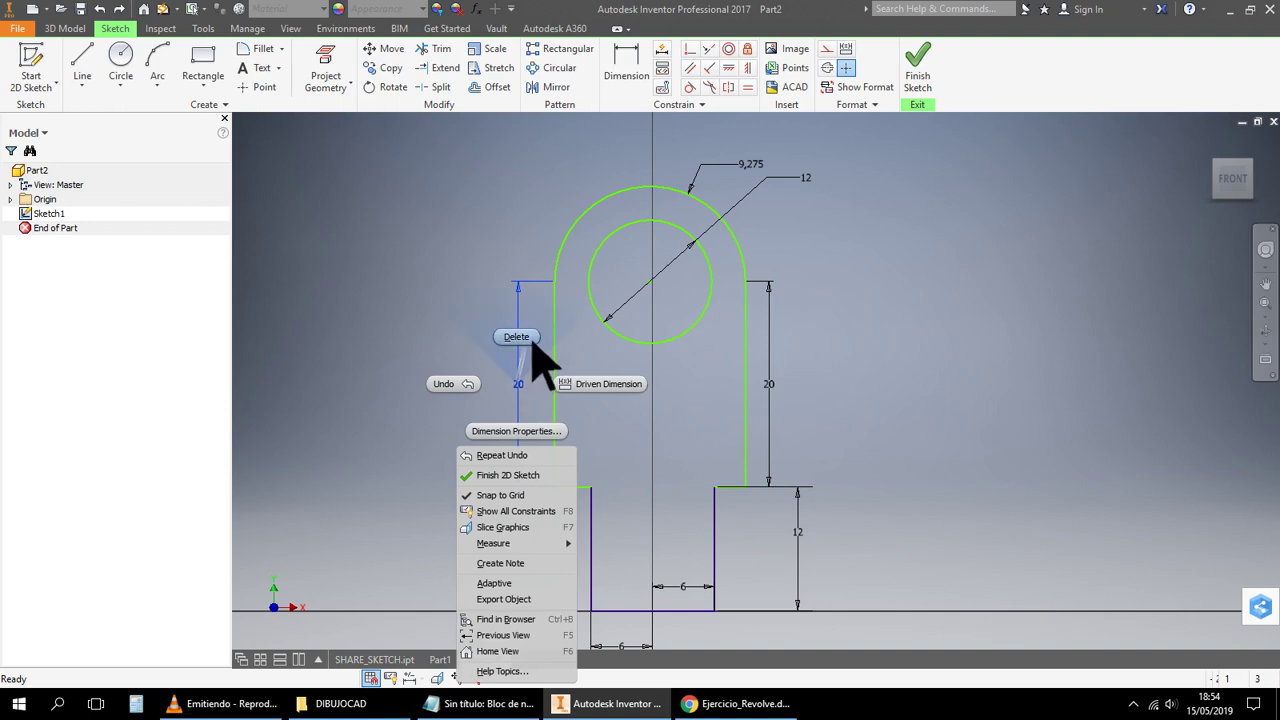
pyautogui.click(518, 338)
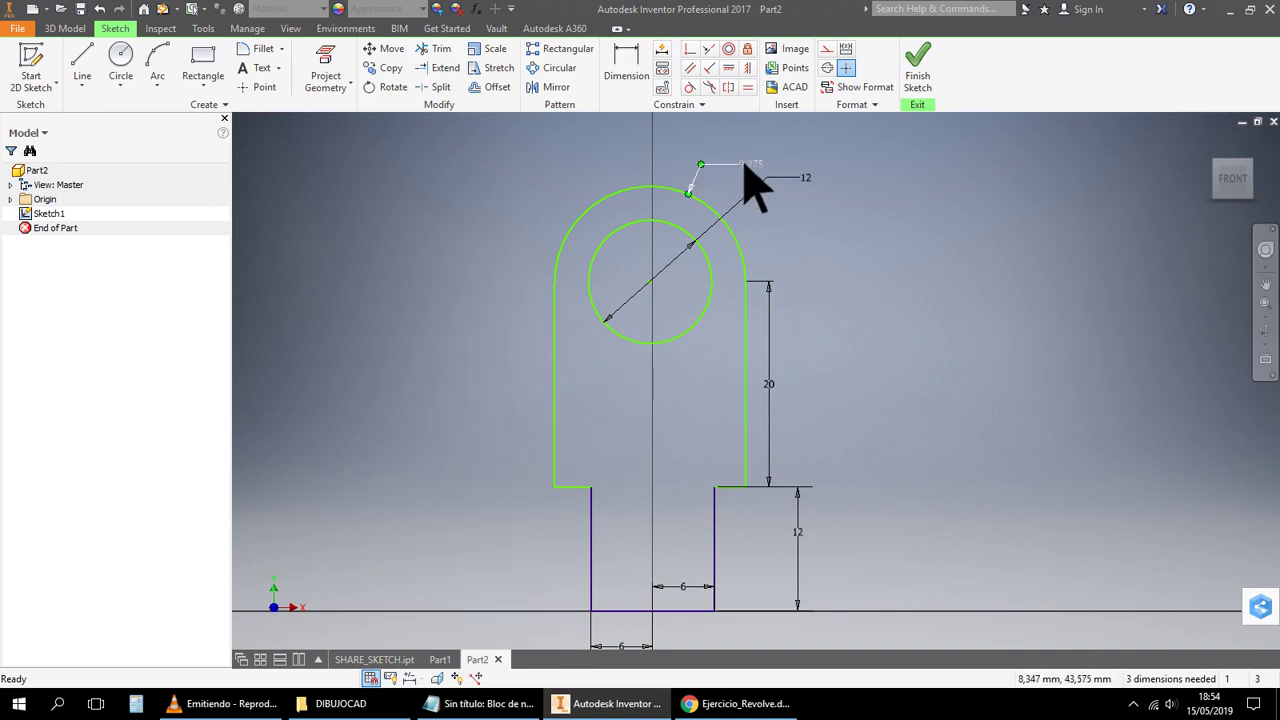
# Try again to enter a larger value in the top arc's existing radius dimension, and undo it
pyautogui.doubleClick(746, 168)
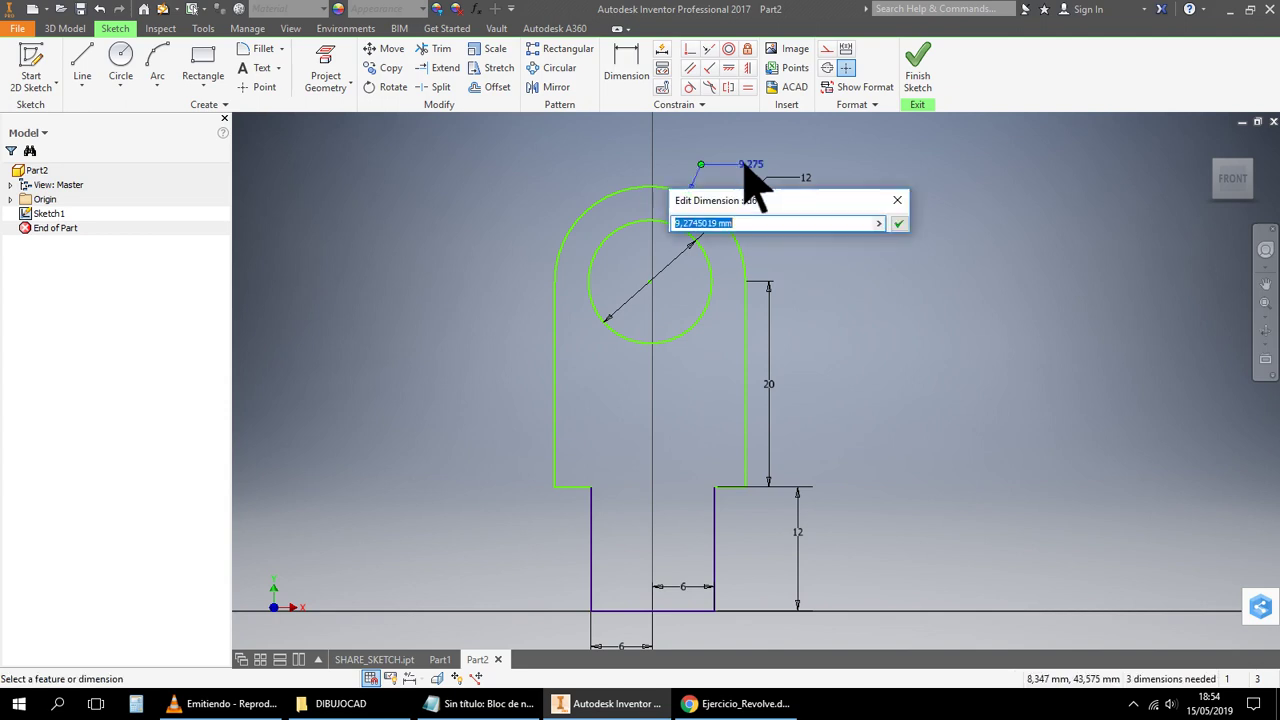
pyautogui.press('Return')
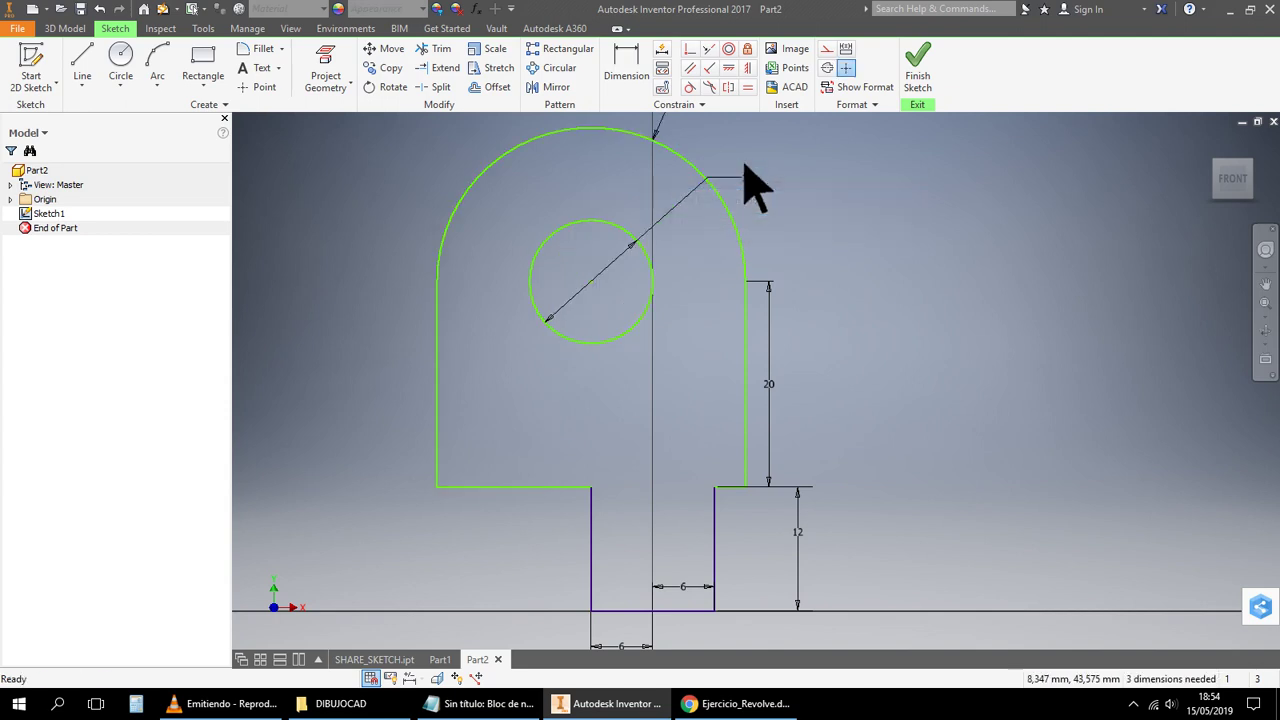
pyautogui.hotkey('ctrl', 'z')
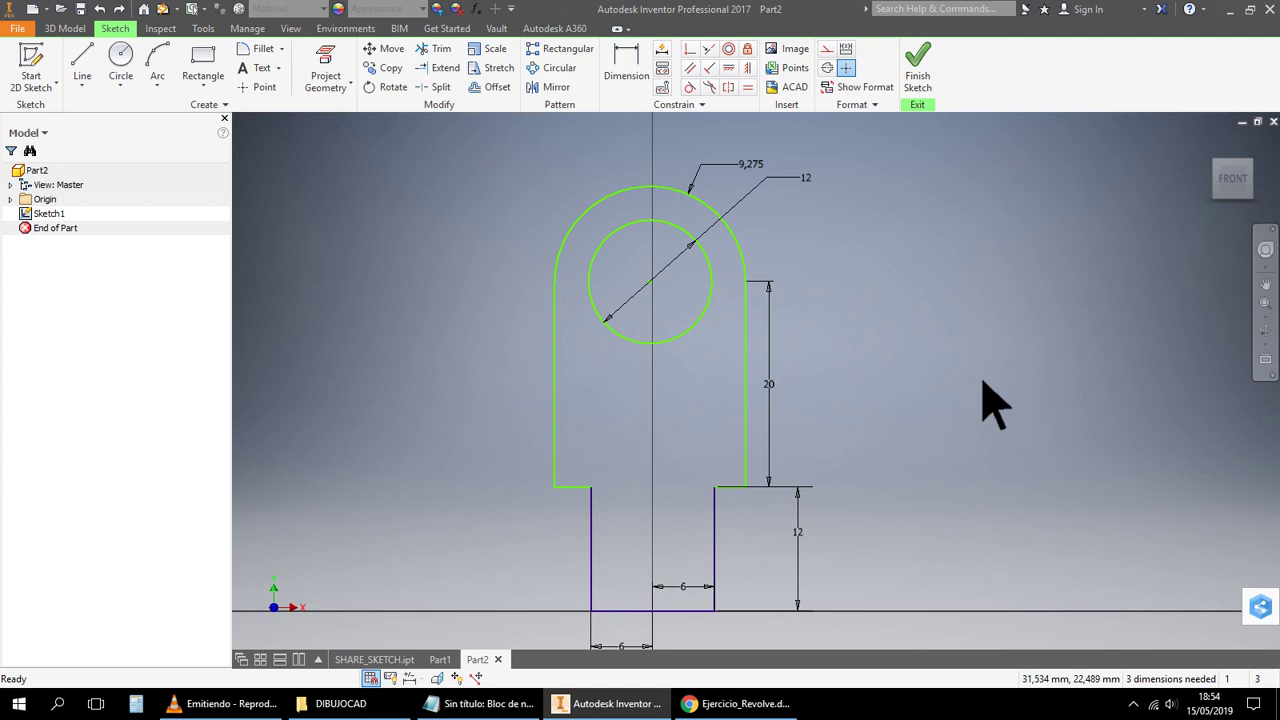
# Dimension the short horizontal shoulder line on the profile's left side and set its length to 5 mm
pyautogui.moveTo(971, 434)
pyautogui.mouseDown(button='middle')
pyautogui.moveTo(977, 400)
pyautogui.moveTo(937, 449)
pyautogui.moveTo(943, 407)
pyautogui.mouseUp(button='middle')
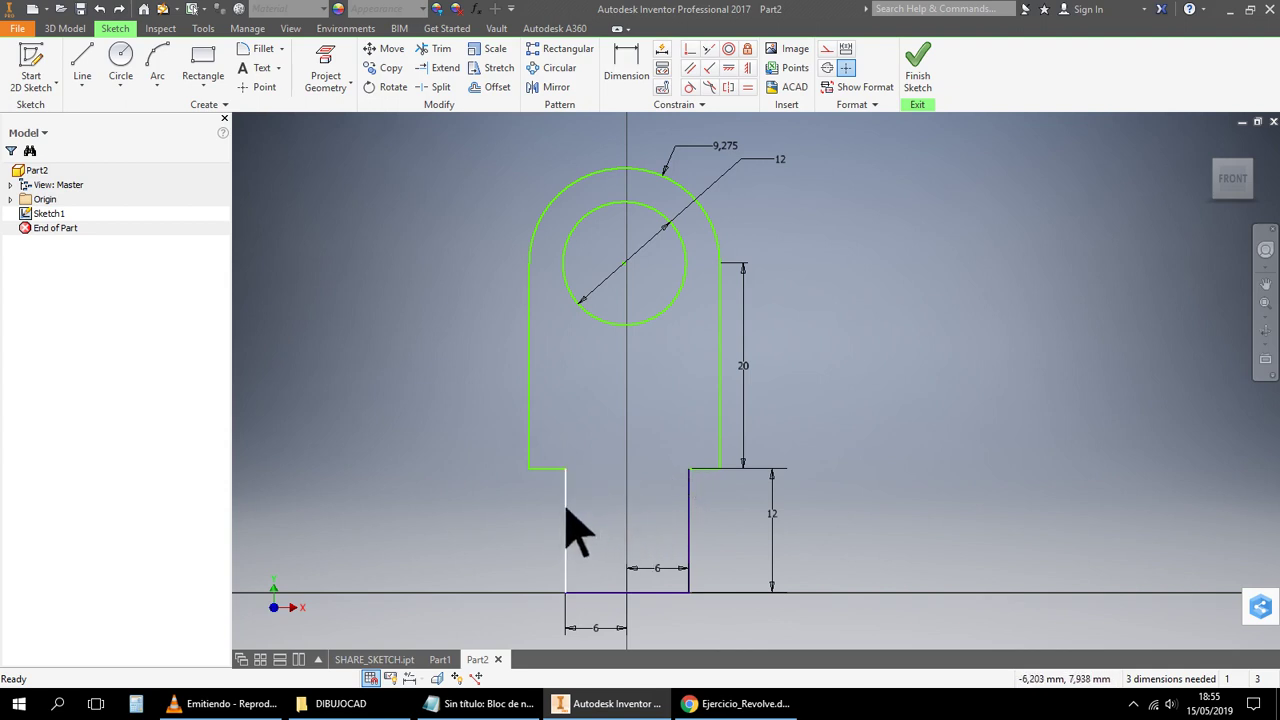
pyautogui.click(635, 62)
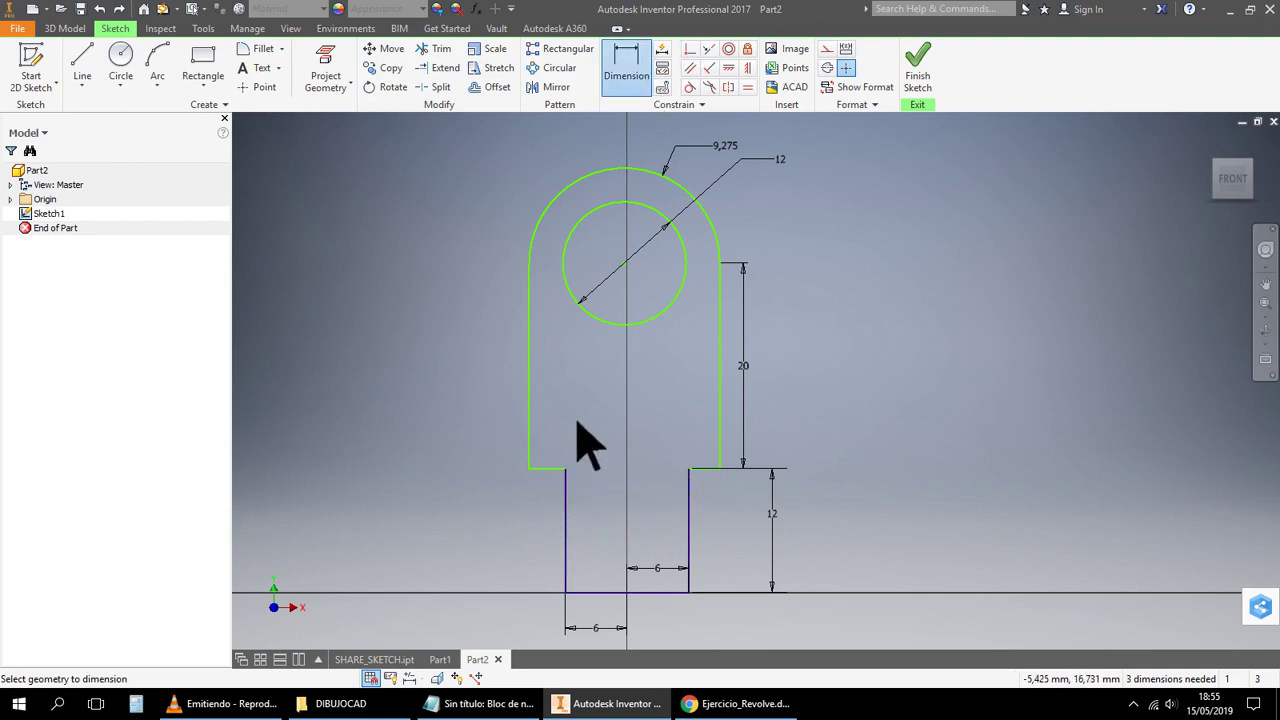
pyautogui.click(547, 470)
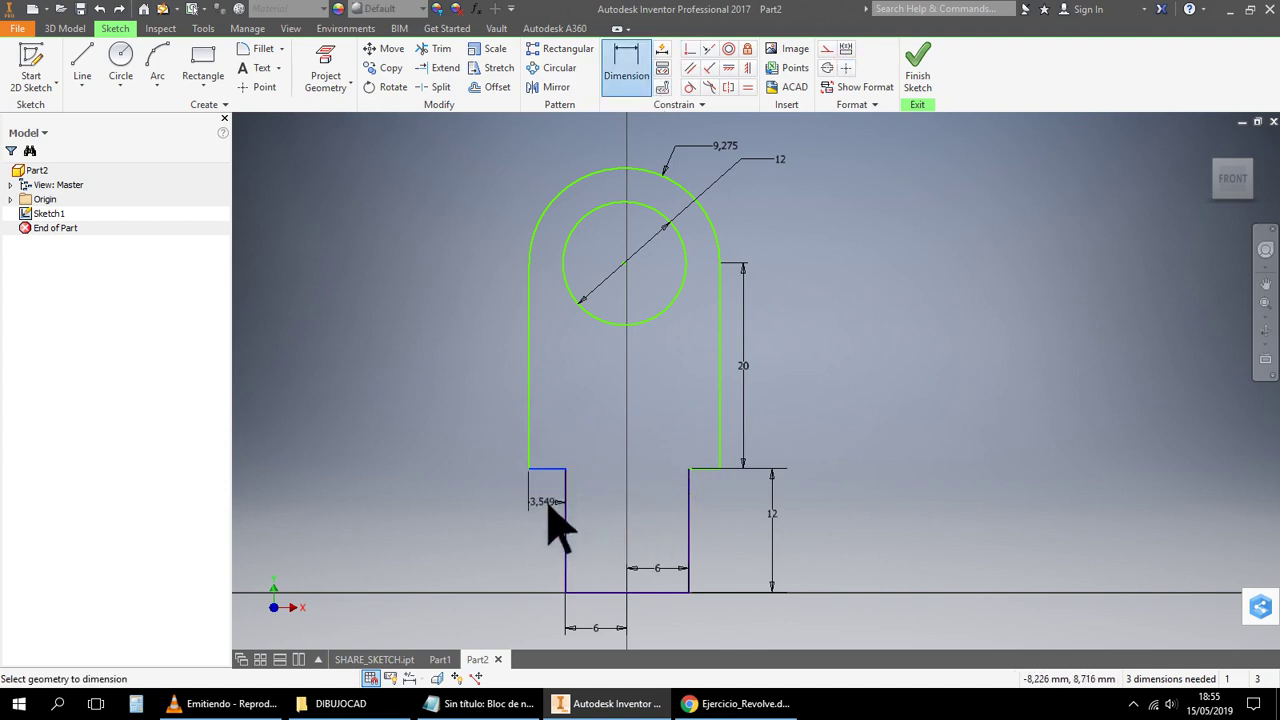
pyautogui.click(550, 514)
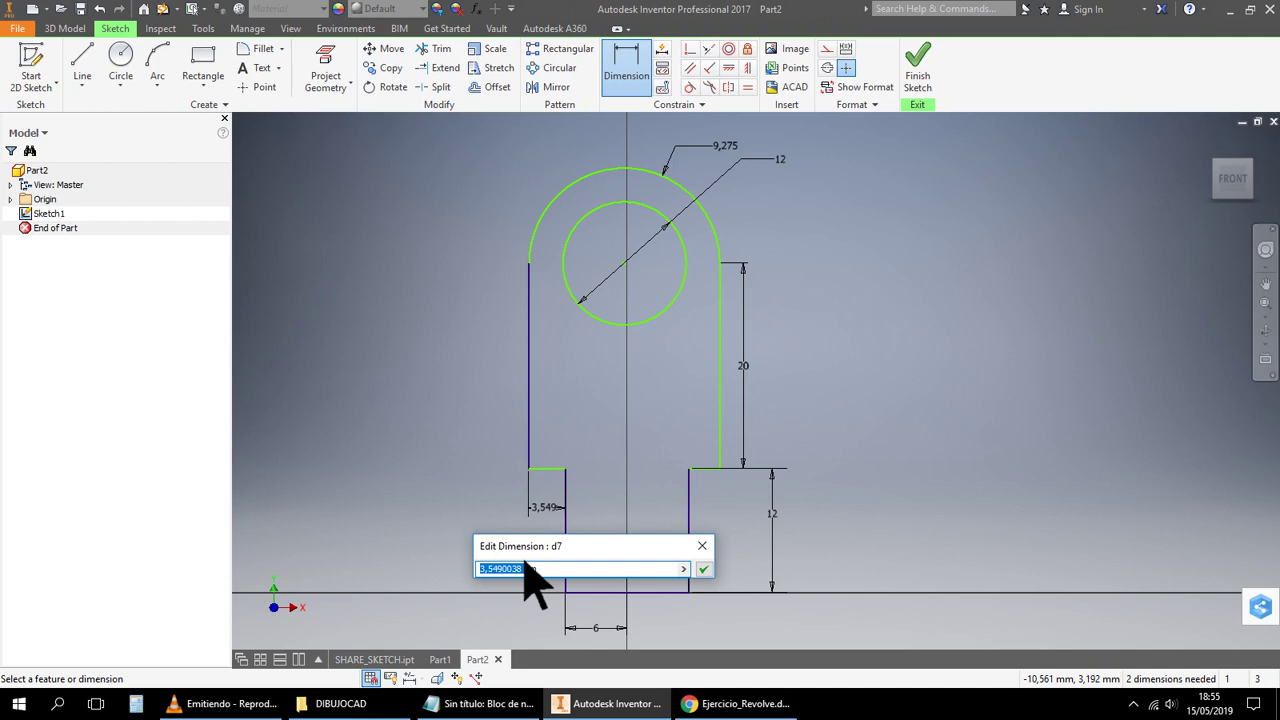
pyautogui.press('Return')
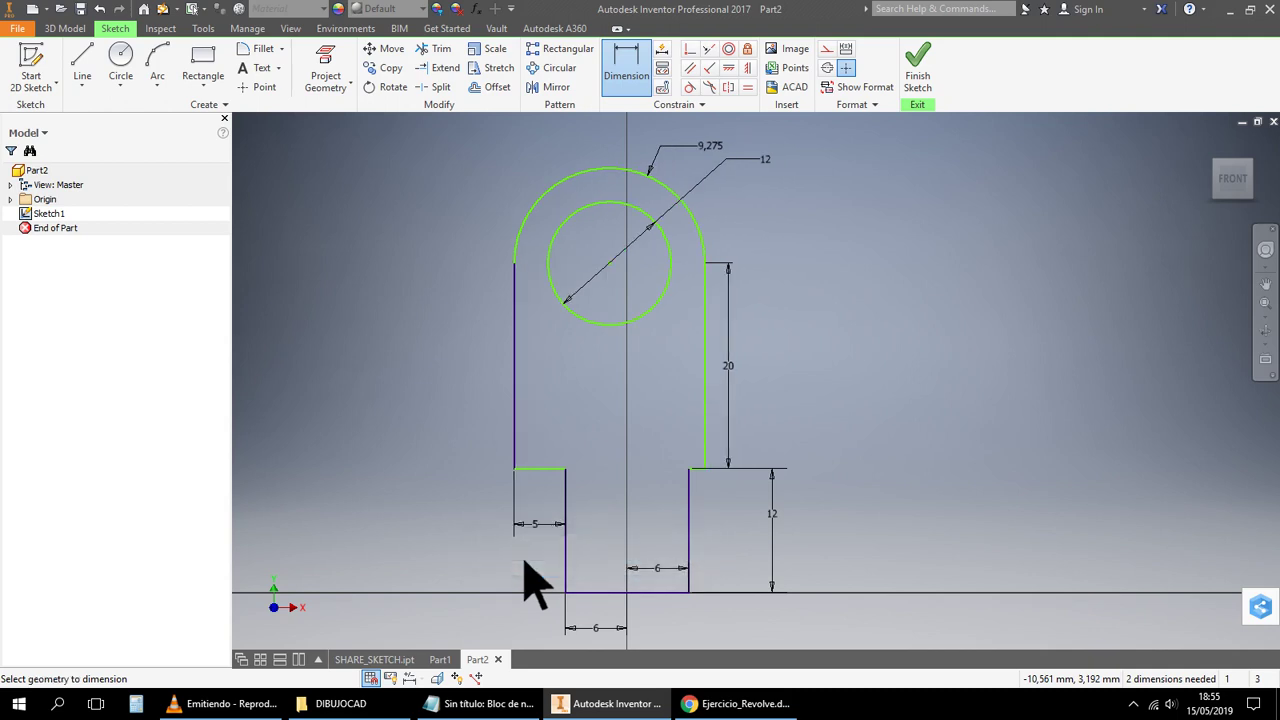
pyautogui.rightClick(1034, 388)
pyautogui.click(1075, 405)
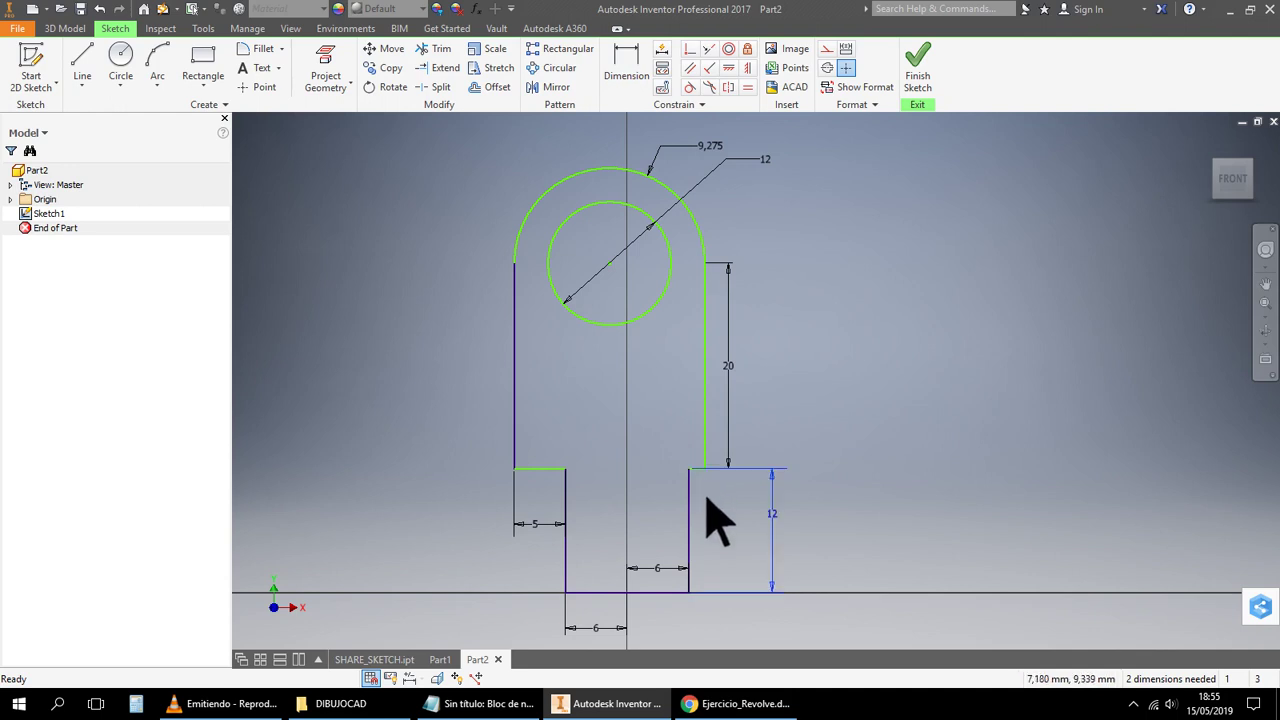
# Add a length dimension to the short horizontal shoulder line on the profile's right side
pyautogui.click(640, 88)
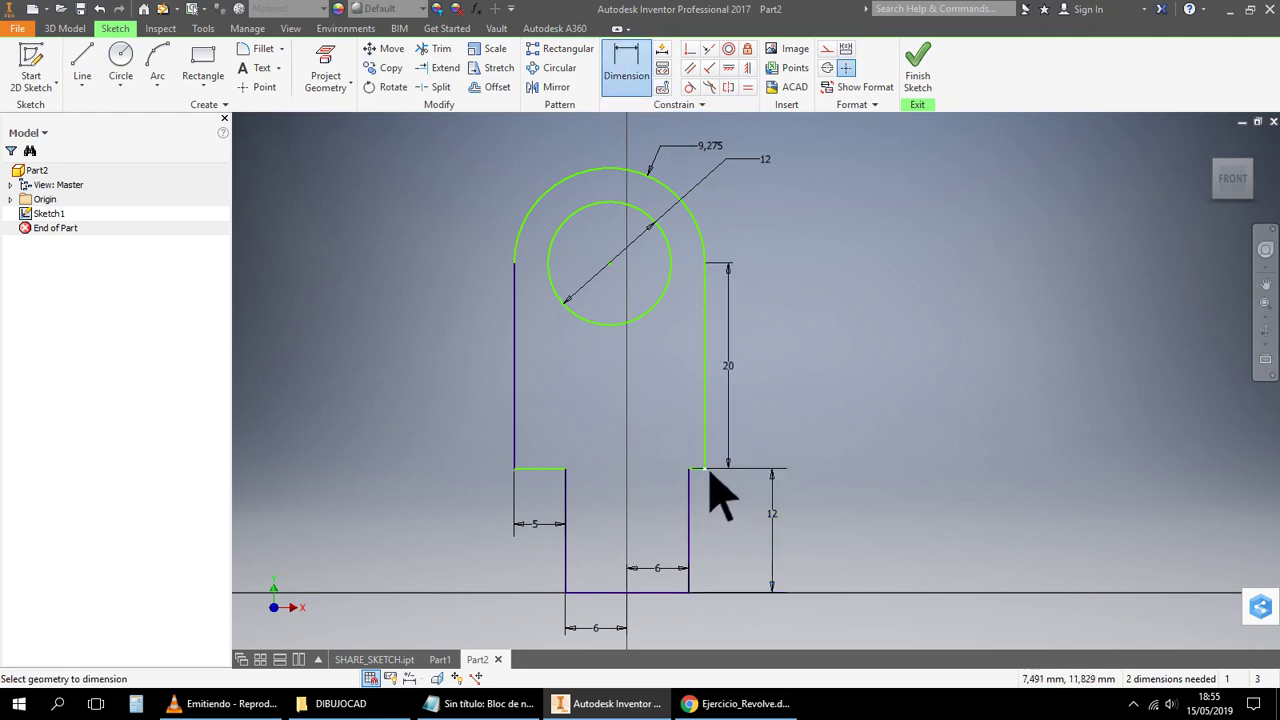
pyautogui.click(704, 470)
pyautogui.click(707, 500)
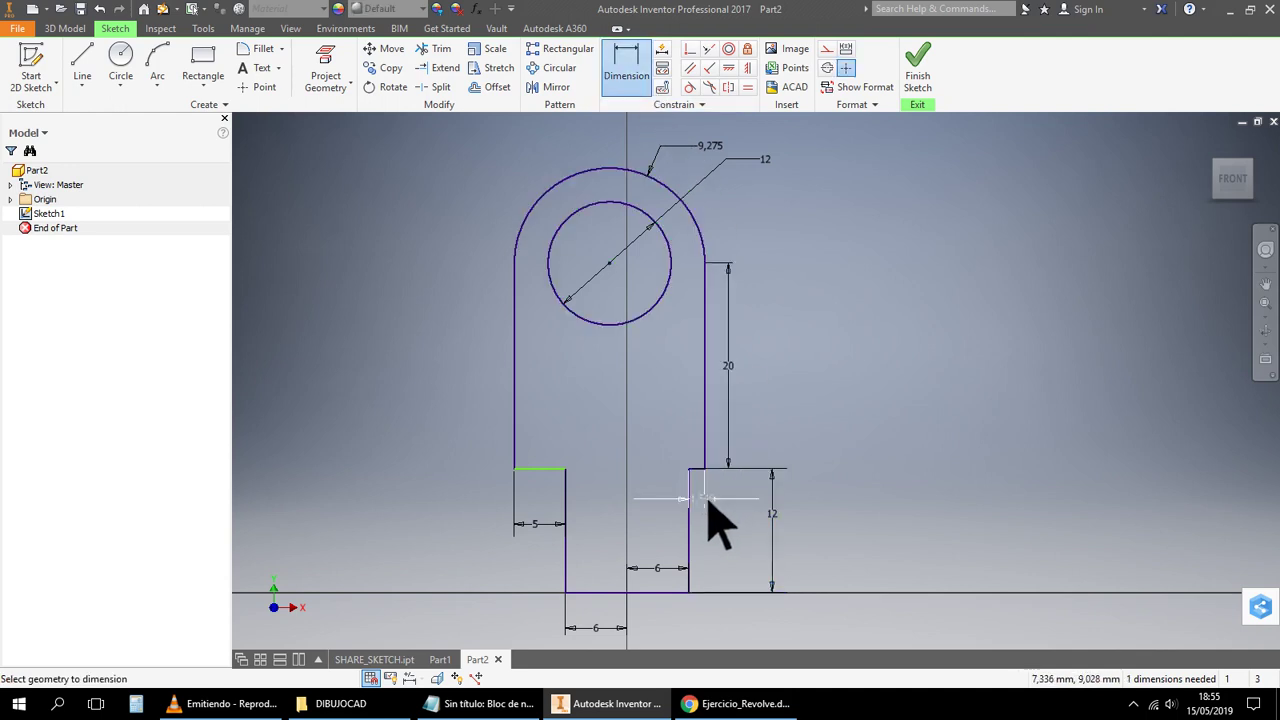
# Try to set the right shoulder line's length to 5 mm, and undo the change
pyautogui.doubleClick(681, 562)
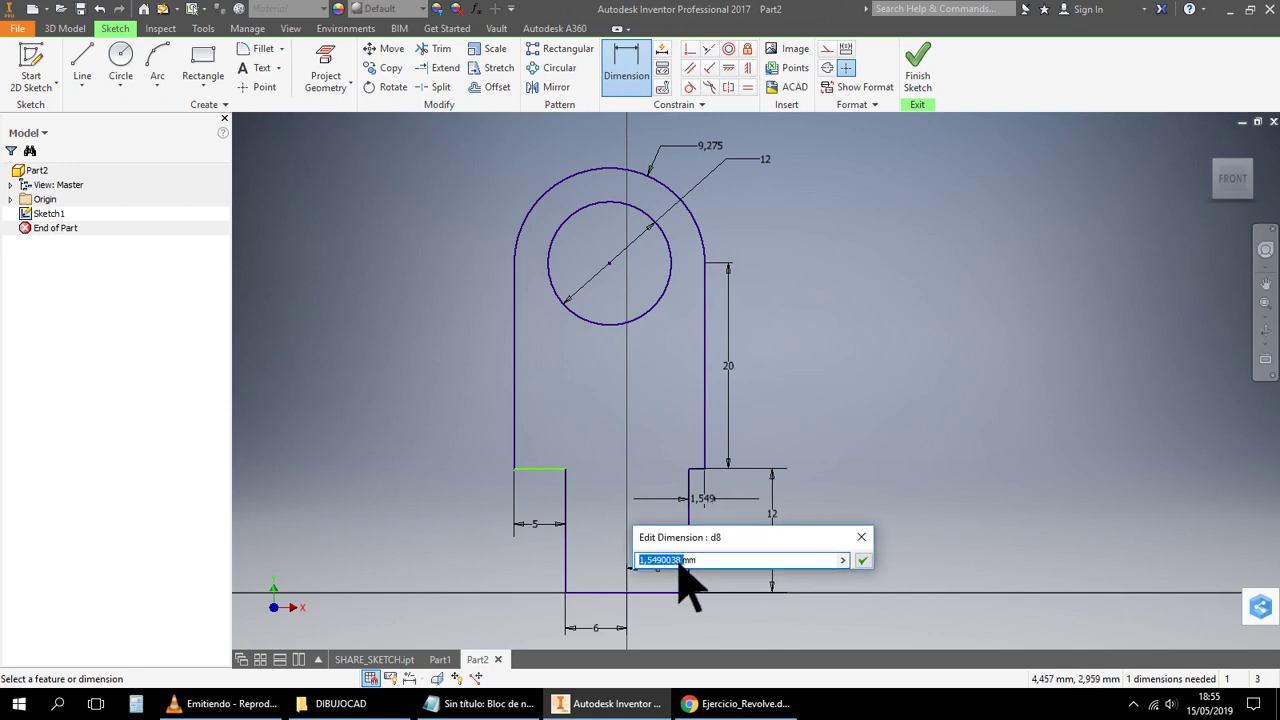
pyautogui.write('5')
pyautogui.press('Return')
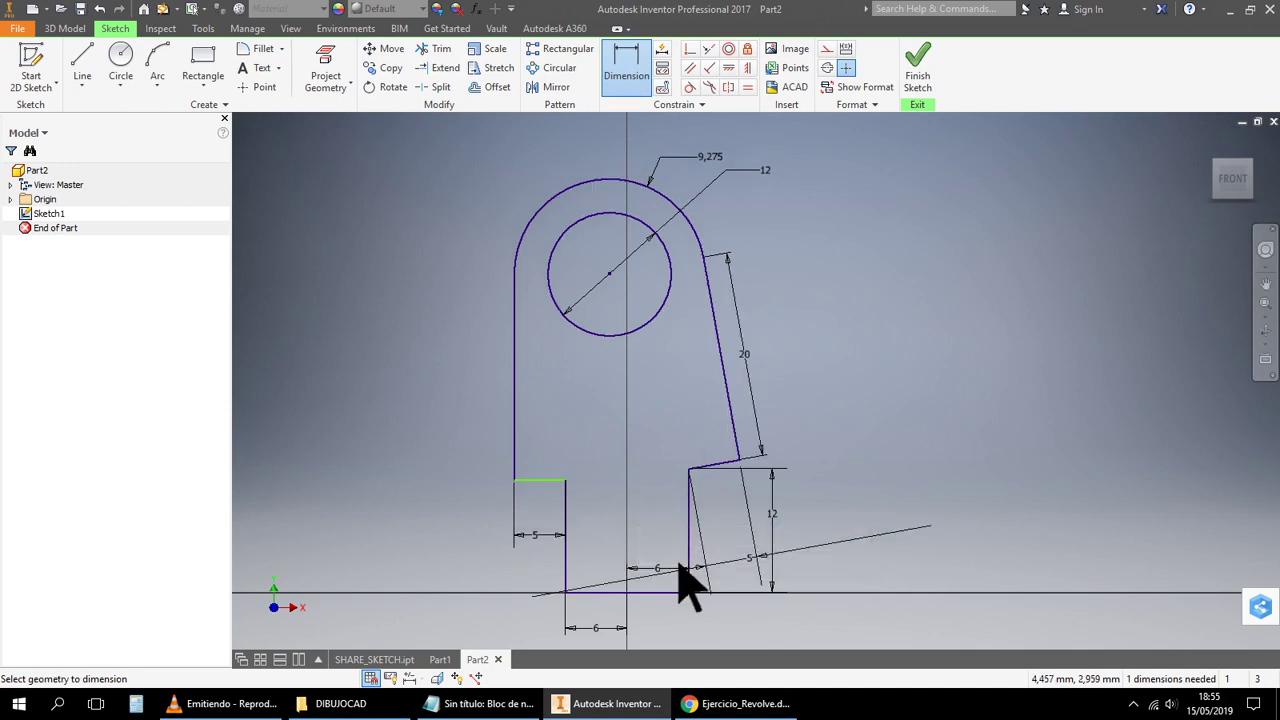
pyautogui.hotkey('ctrl', 'z')
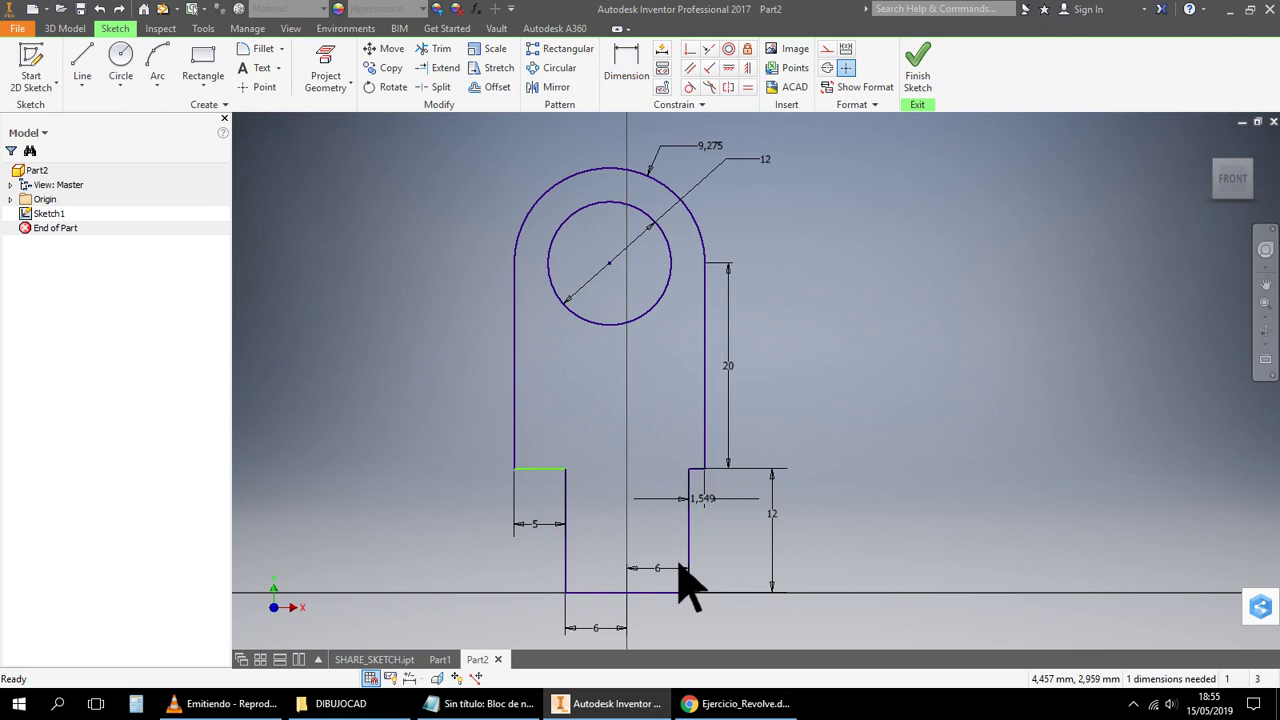
pyautogui.rightClick(980, 432)
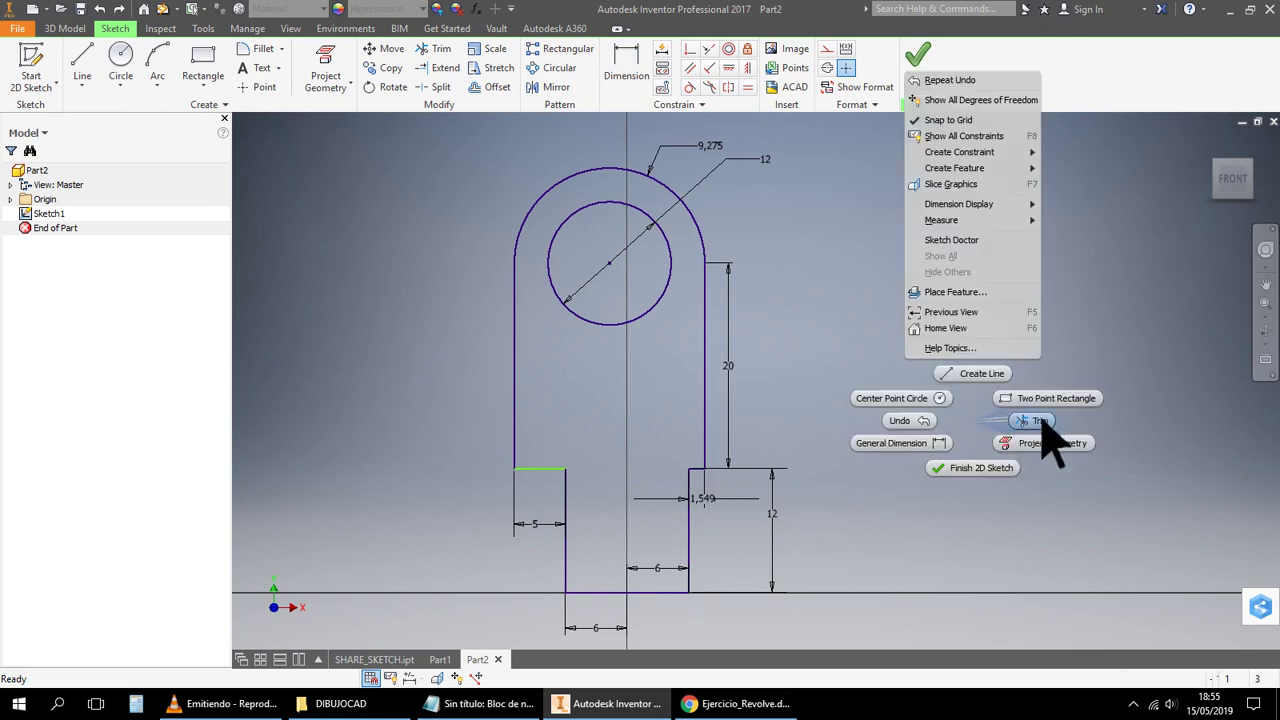
# Undo the length dimension on the right shoulder line and delete the 12 mm height dimension beside the profile's lower right edge
pyautogui.click(1120, 305)
pyautogui.hotkey('ctrl', 'z')
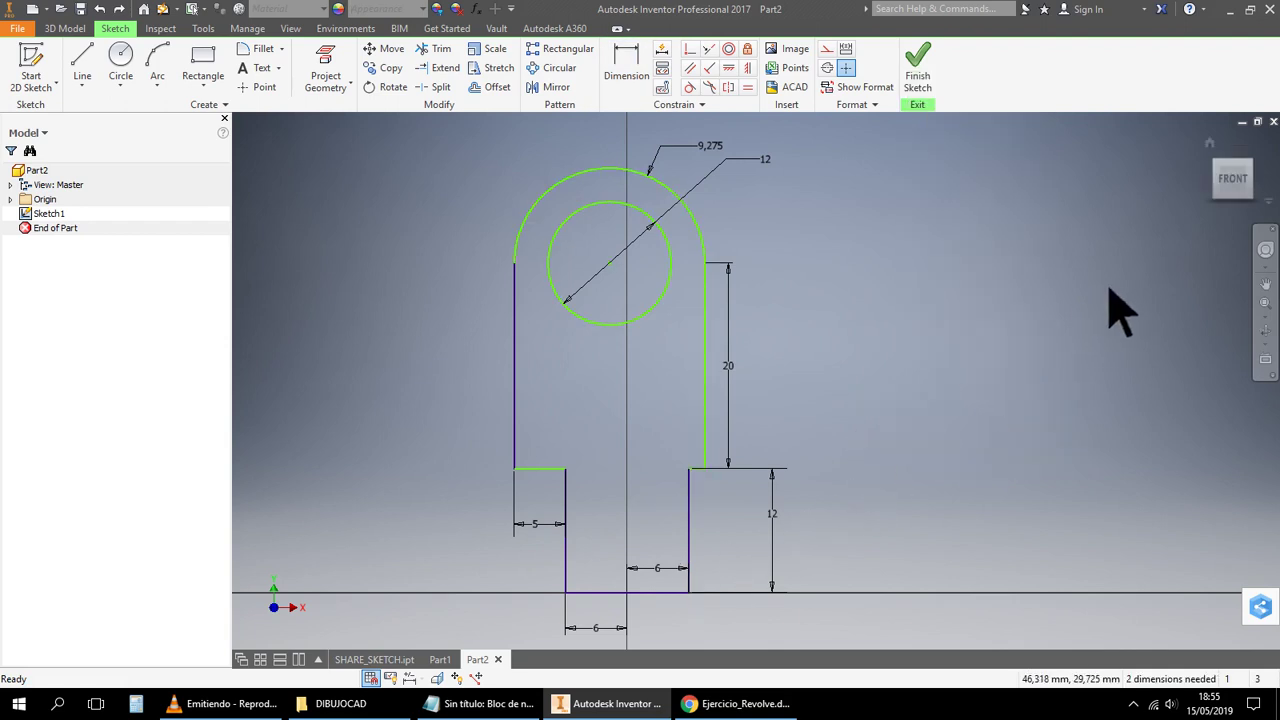
pyautogui.scroll(-3, 737, 491)
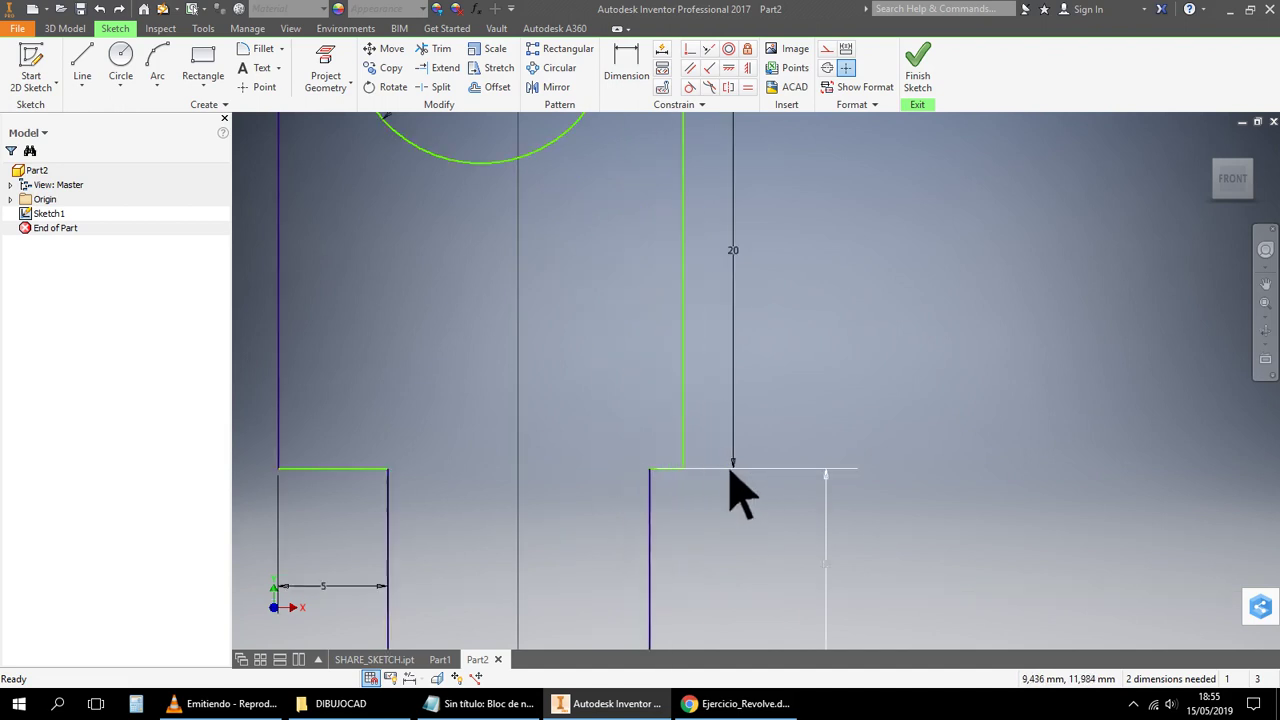
pyautogui.rightClick(828, 563)
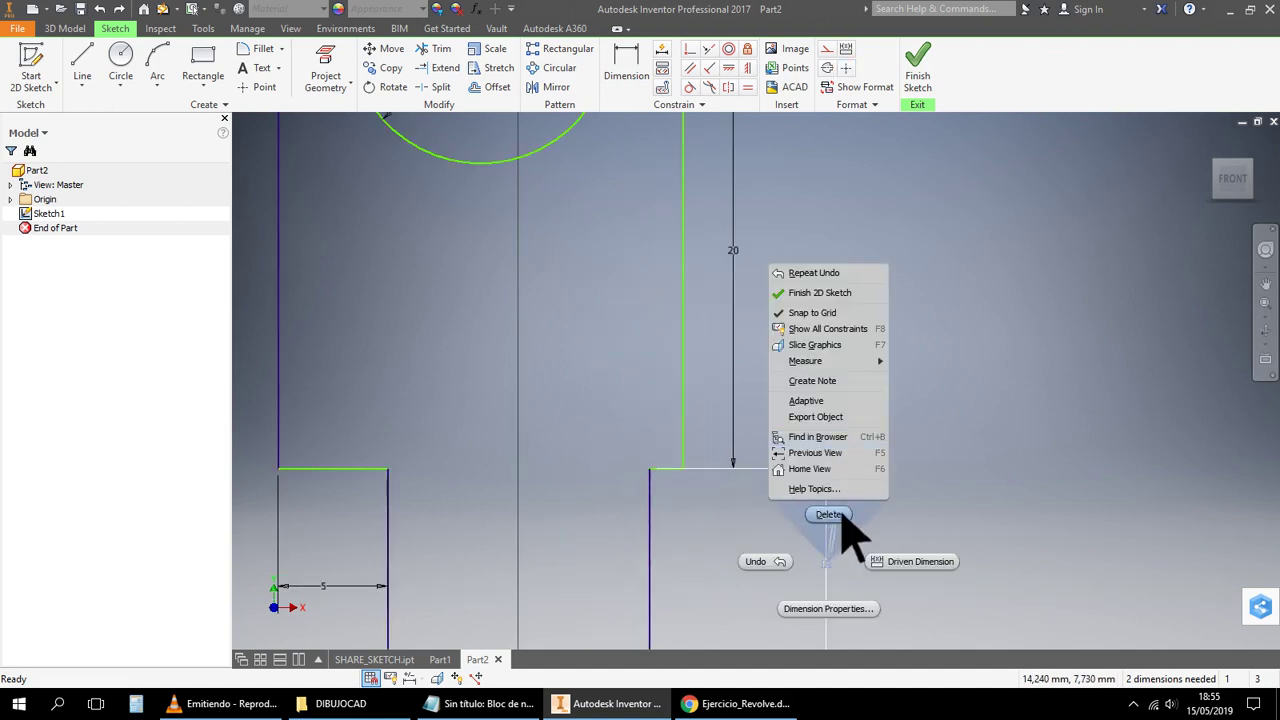
pyautogui.click(835, 518)
pyautogui.press('Escape')
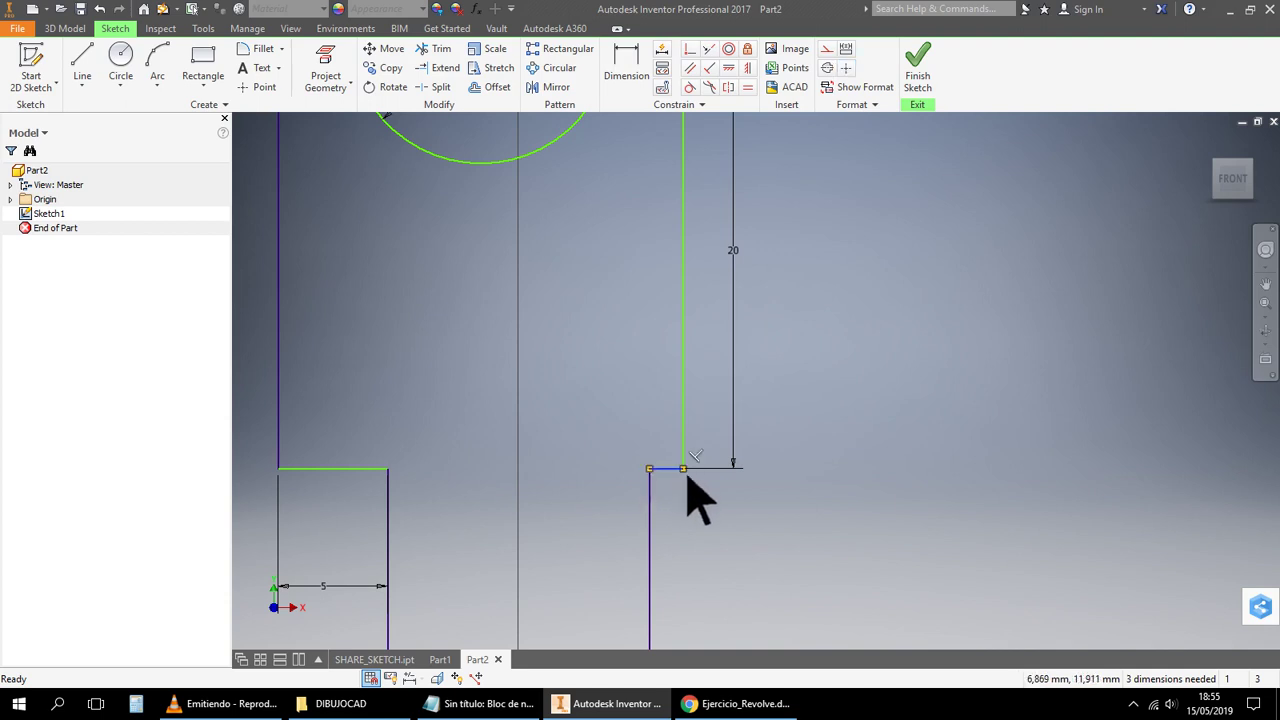
# Add a length dimension below the short right shoulder line and try setting it to 5 mm
pyautogui.click(614, 92)
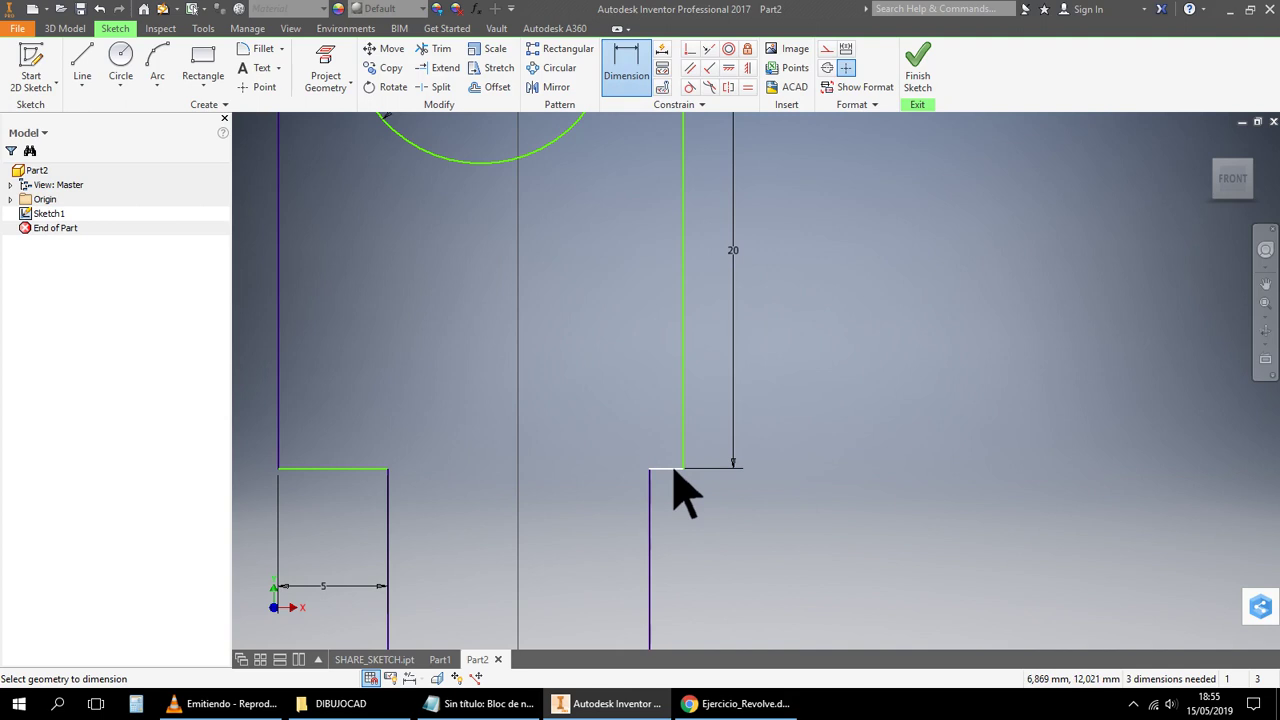
pyautogui.click(678, 529)
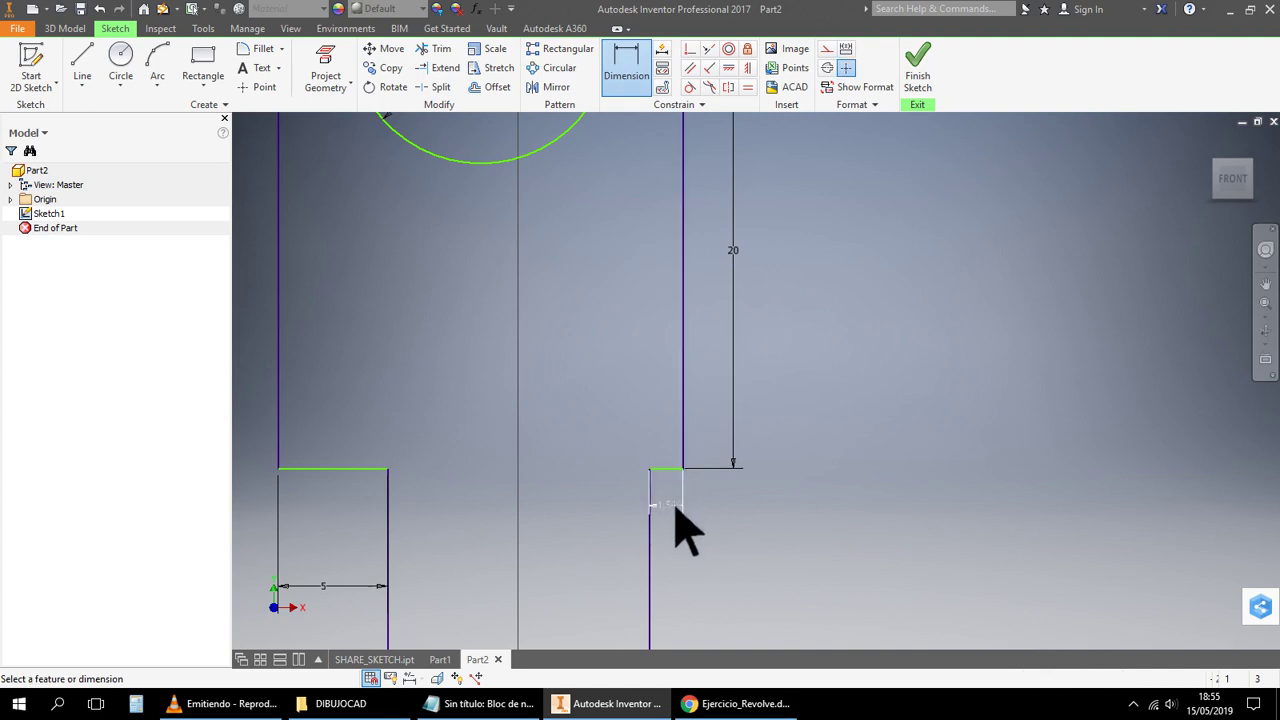
pyautogui.click(634, 566)
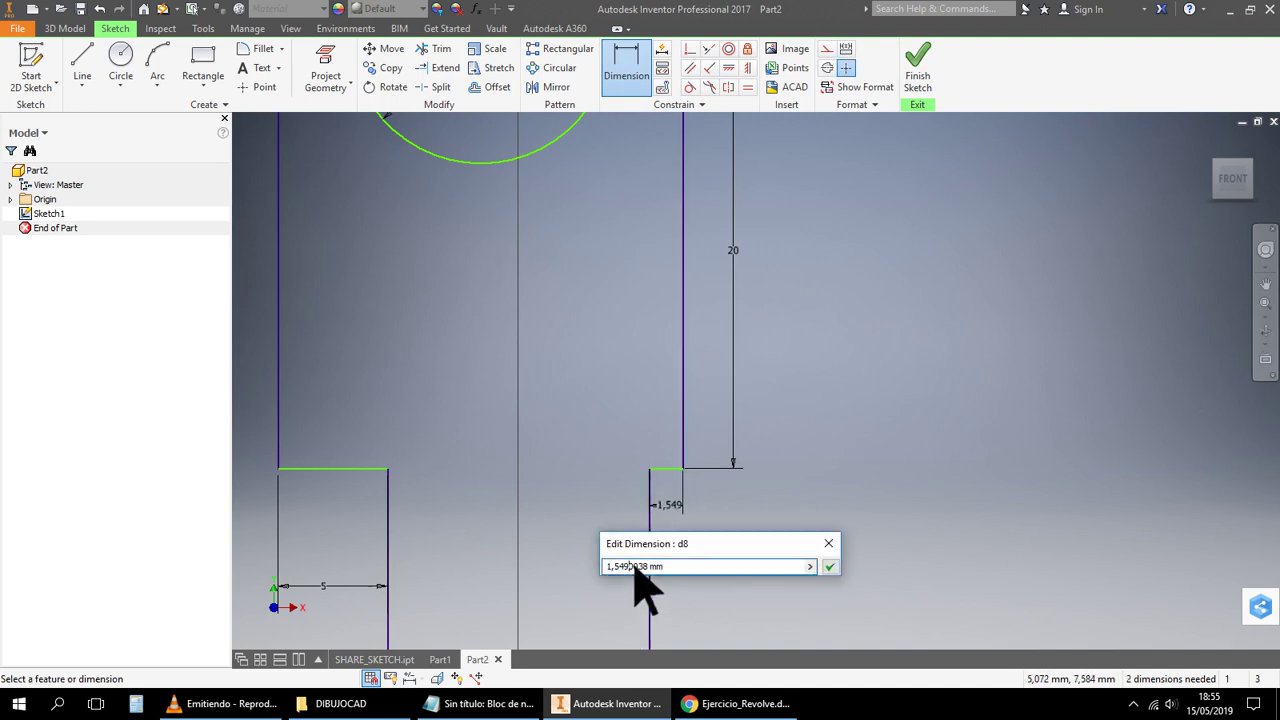
pyautogui.write('5')
pyautogui.press('Return')
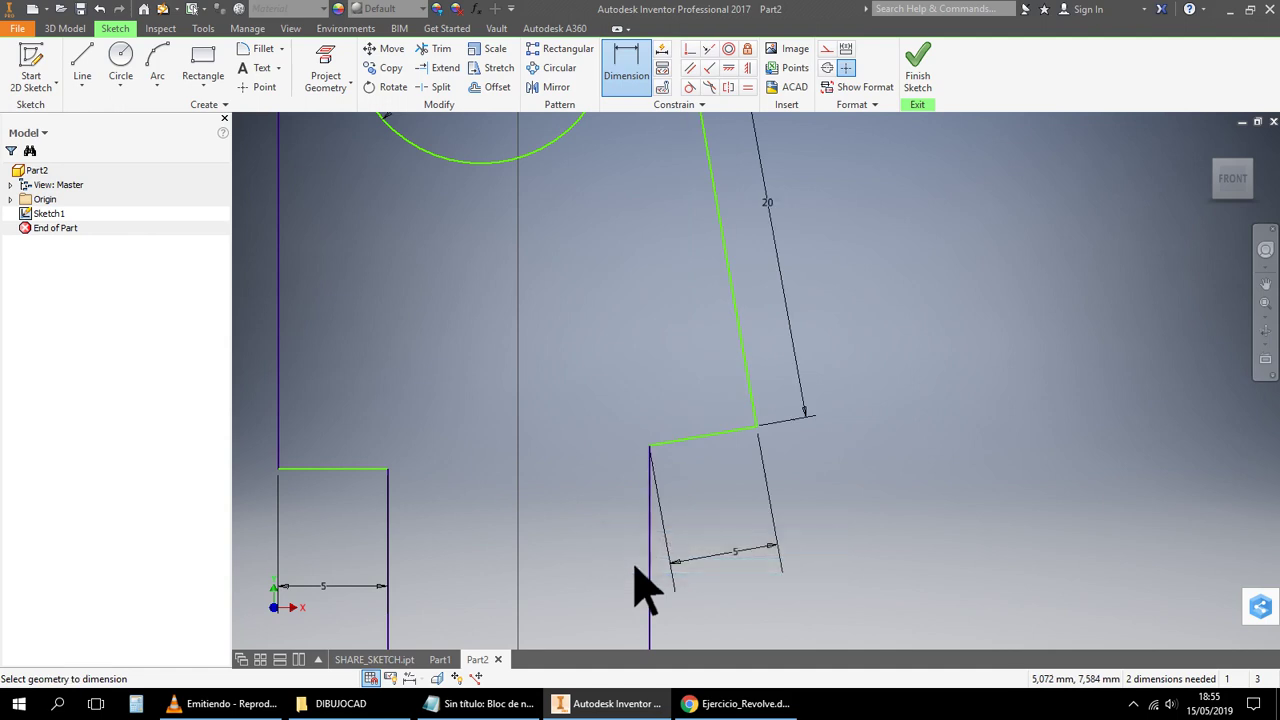
pyautogui.press('Escape')
# Align the left shoulder line's midpoint with the right shoulder line using a horizontal constraint
pyautogui.scroll(-3, 760, 609)
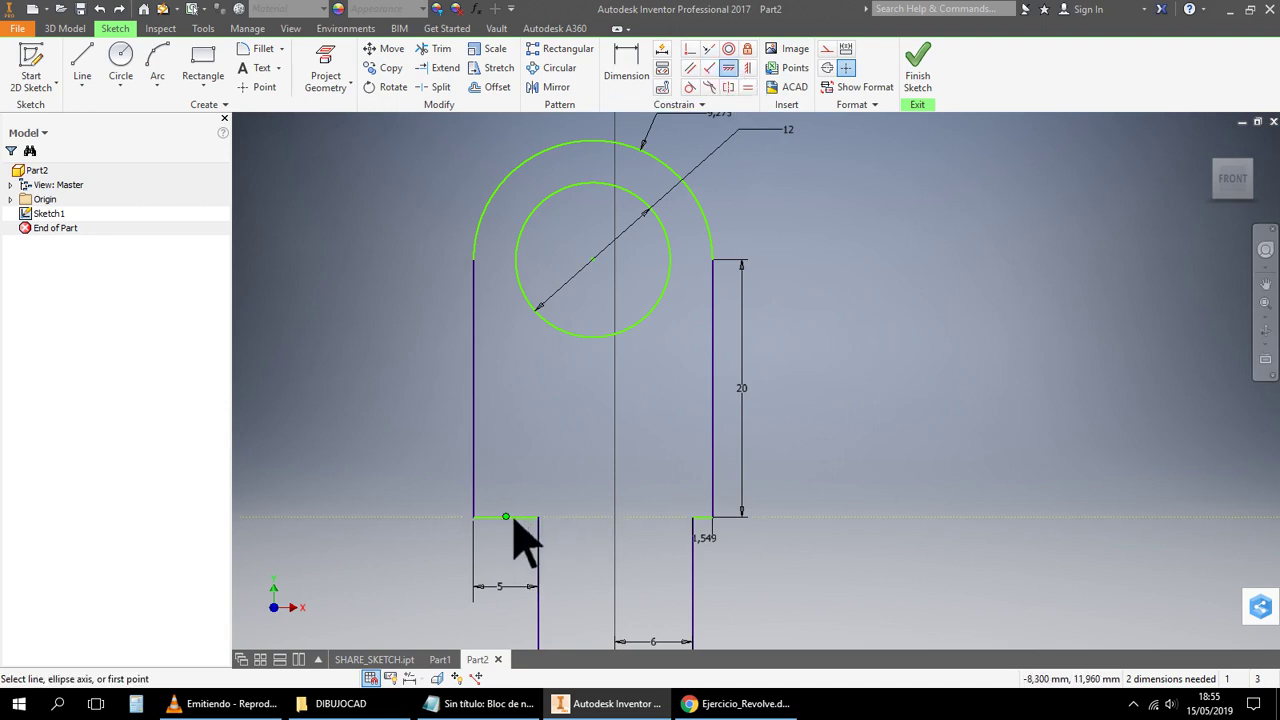
pyautogui.click(704, 518)
# Try to apply a vertical constraint to the left shoulder line
pyautogui.click(748, 68)
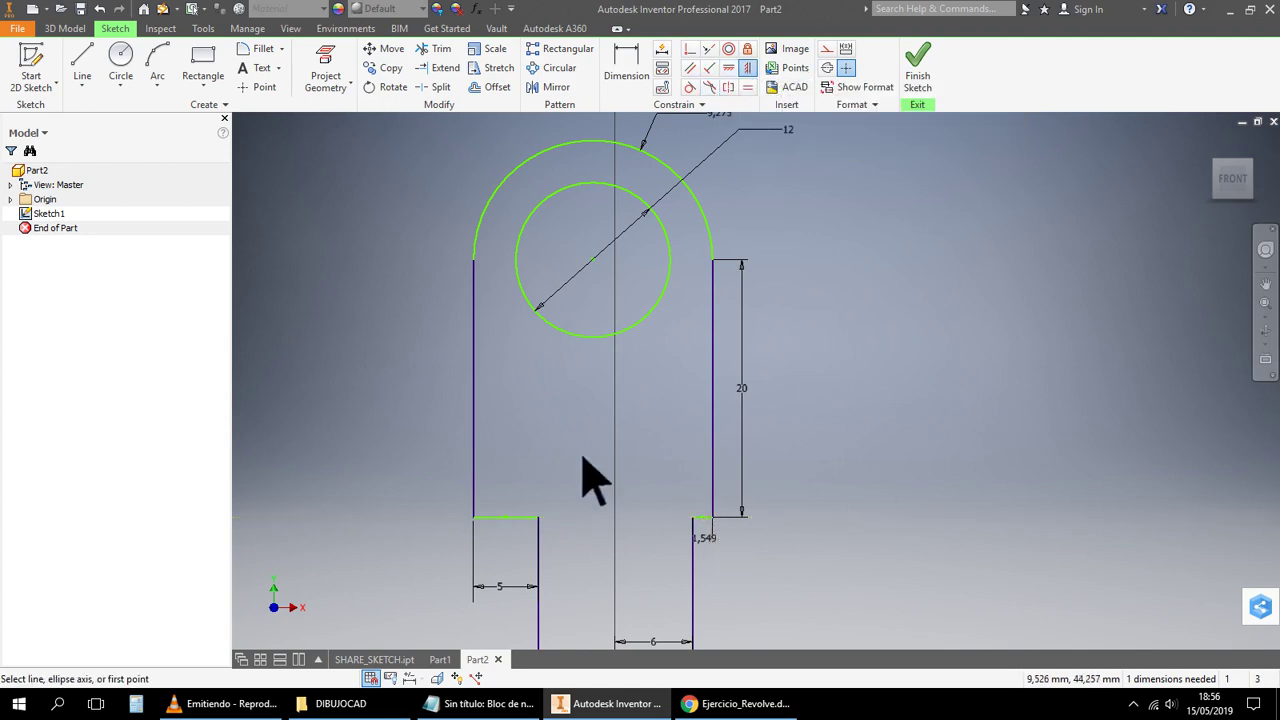
pyautogui.click(528, 518)
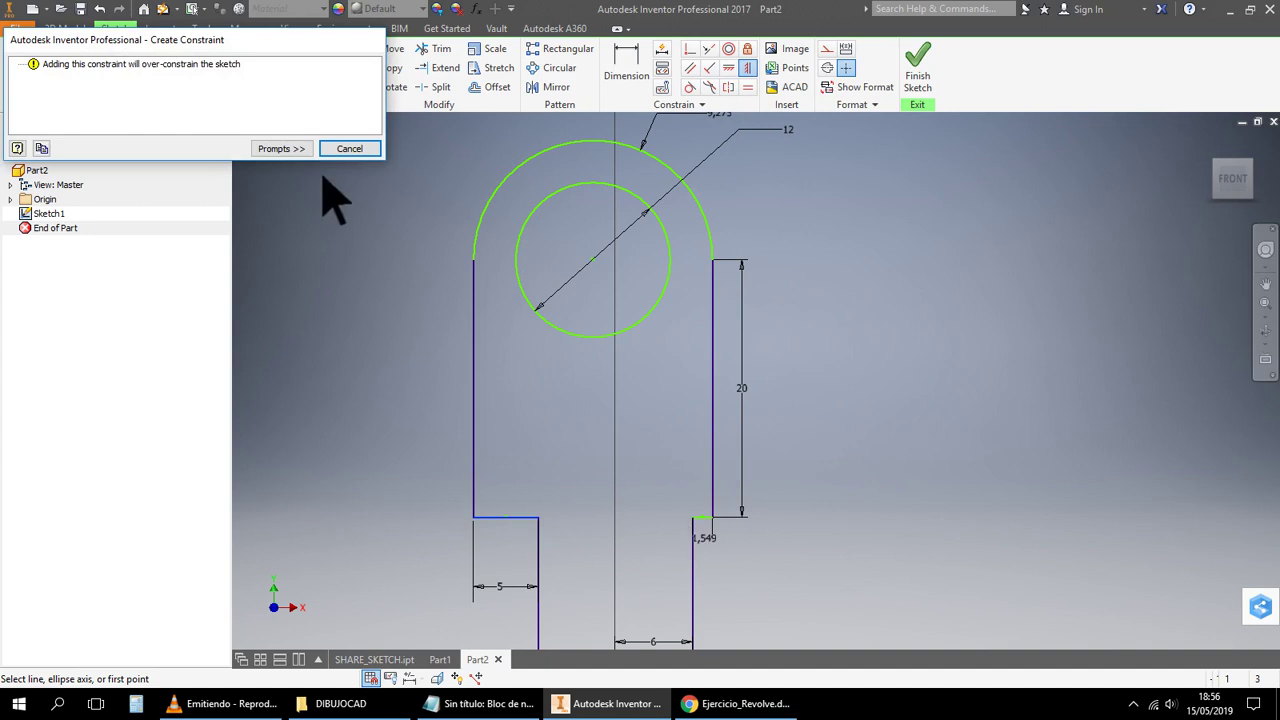
pyautogui.click(345, 146)
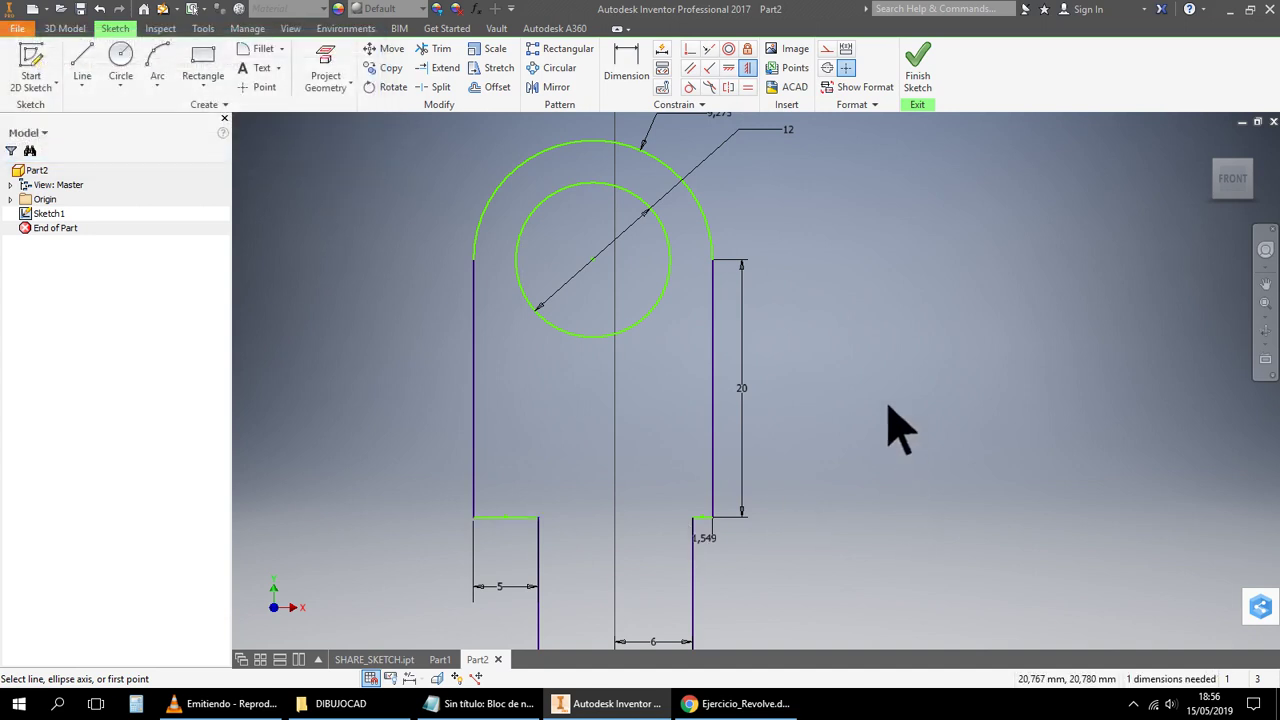
# Set the circle's diameter to 6 mm and move the right 6 mm half-width dimension below the base line
pyautogui.scroll(-3, 897, 428)
pyautogui.moveTo(897, 428); pyautogui.dragTo(740, 378, button='middle')
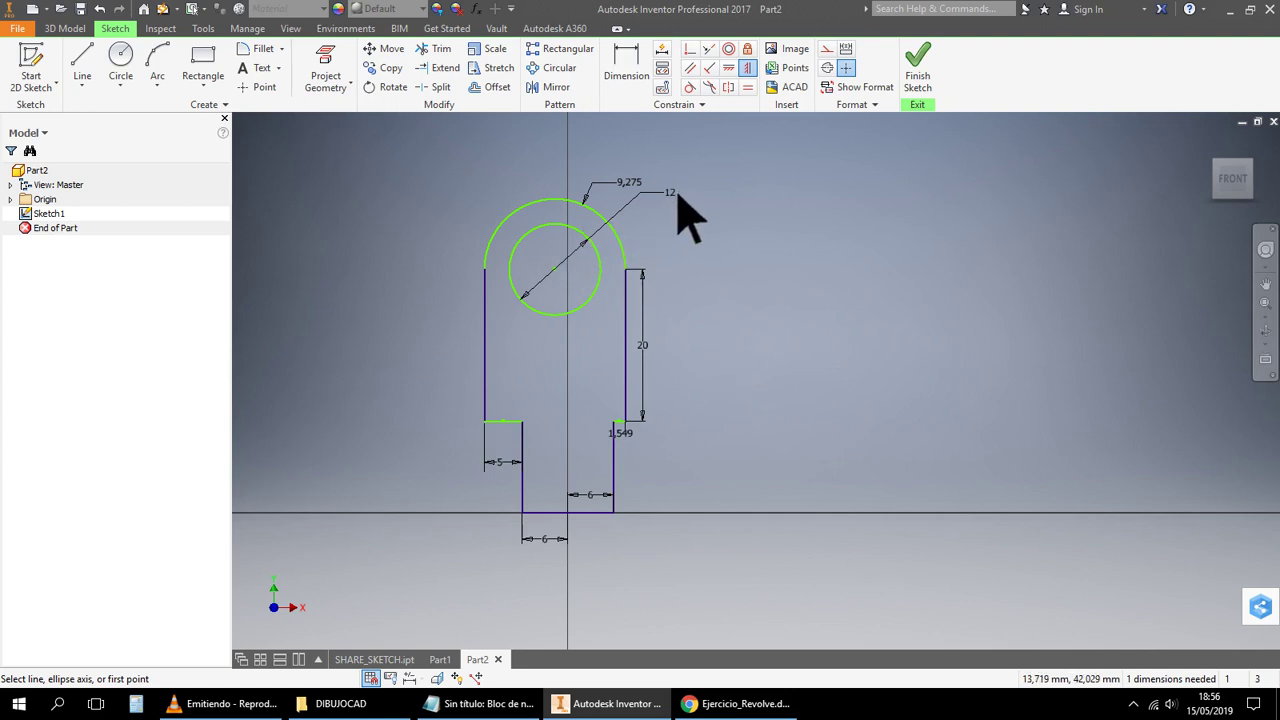
pyautogui.rightClick(840, 284)
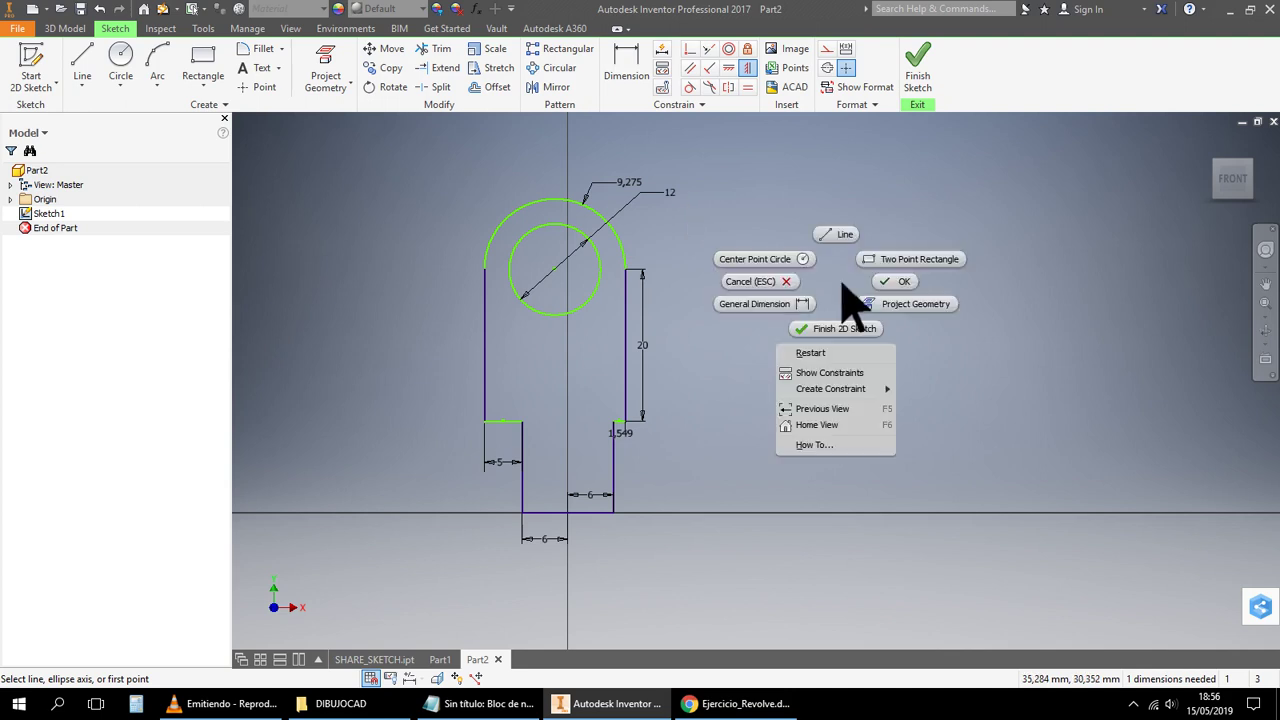
pyautogui.click(895, 282)
pyautogui.doubleClick(676, 194)
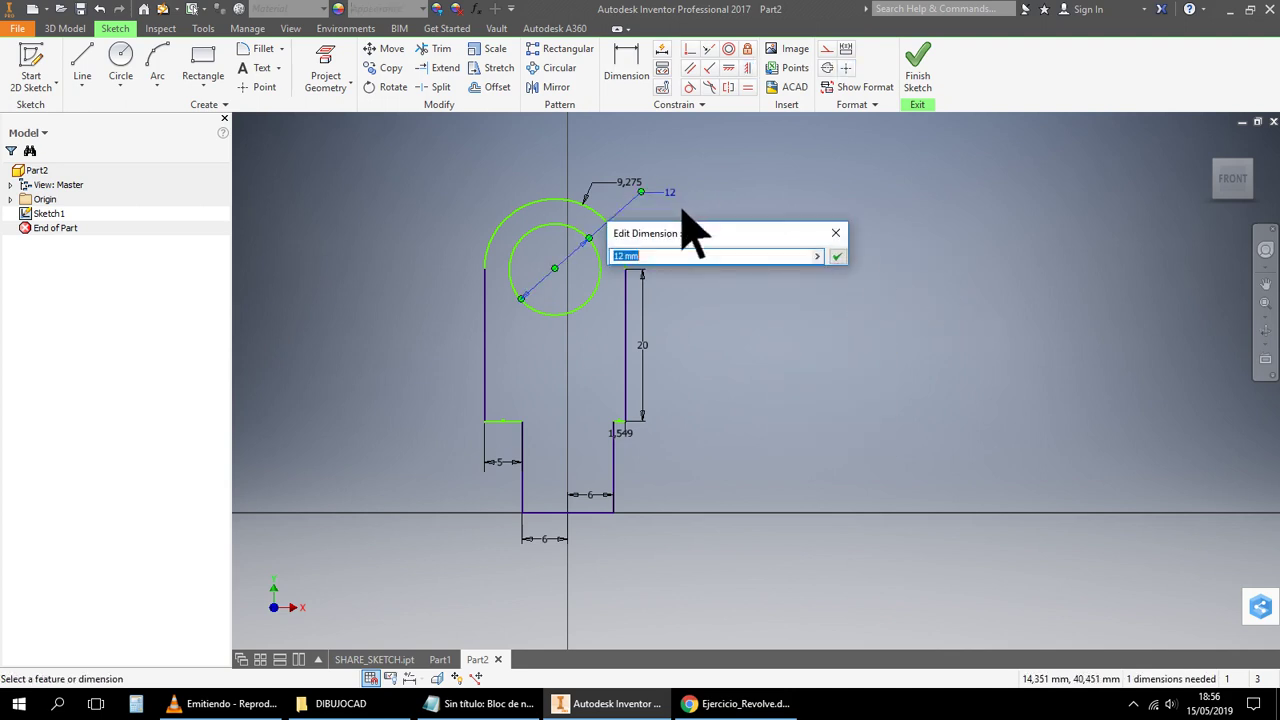
pyautogui.press('Return')
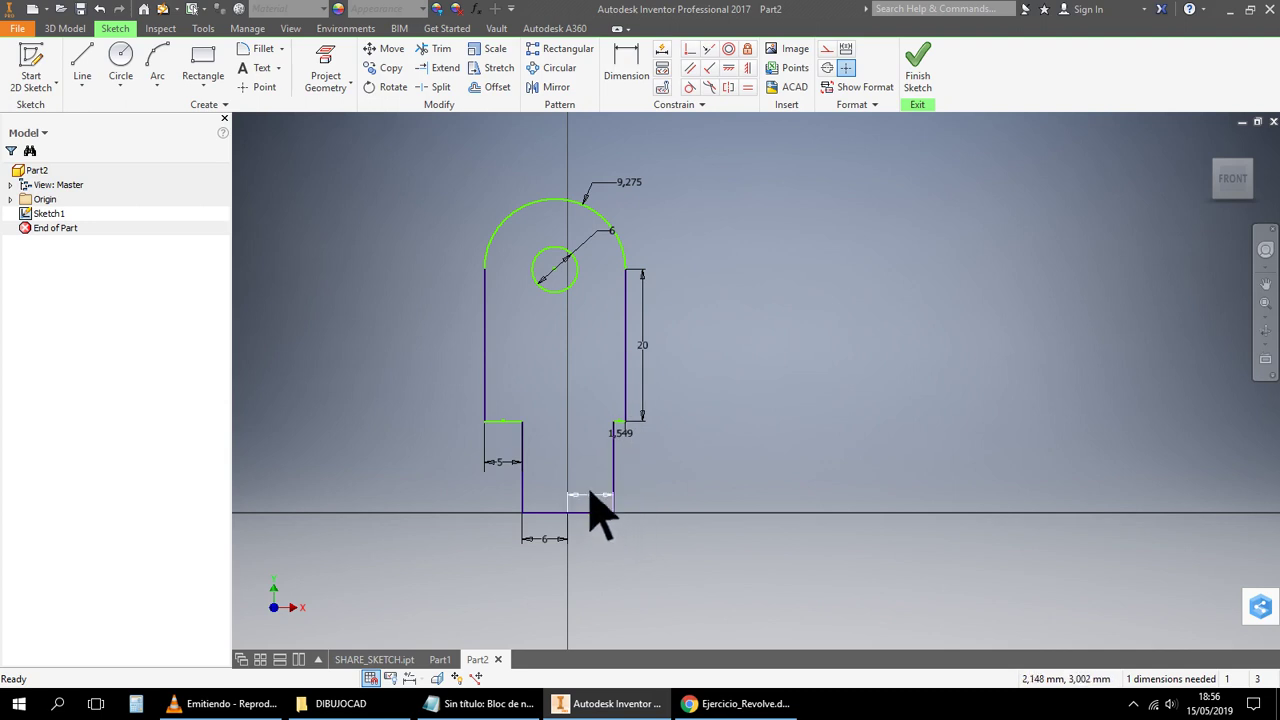
pyautogui.moveTo(592, 497); pyautogui.dragTo(600, 542)
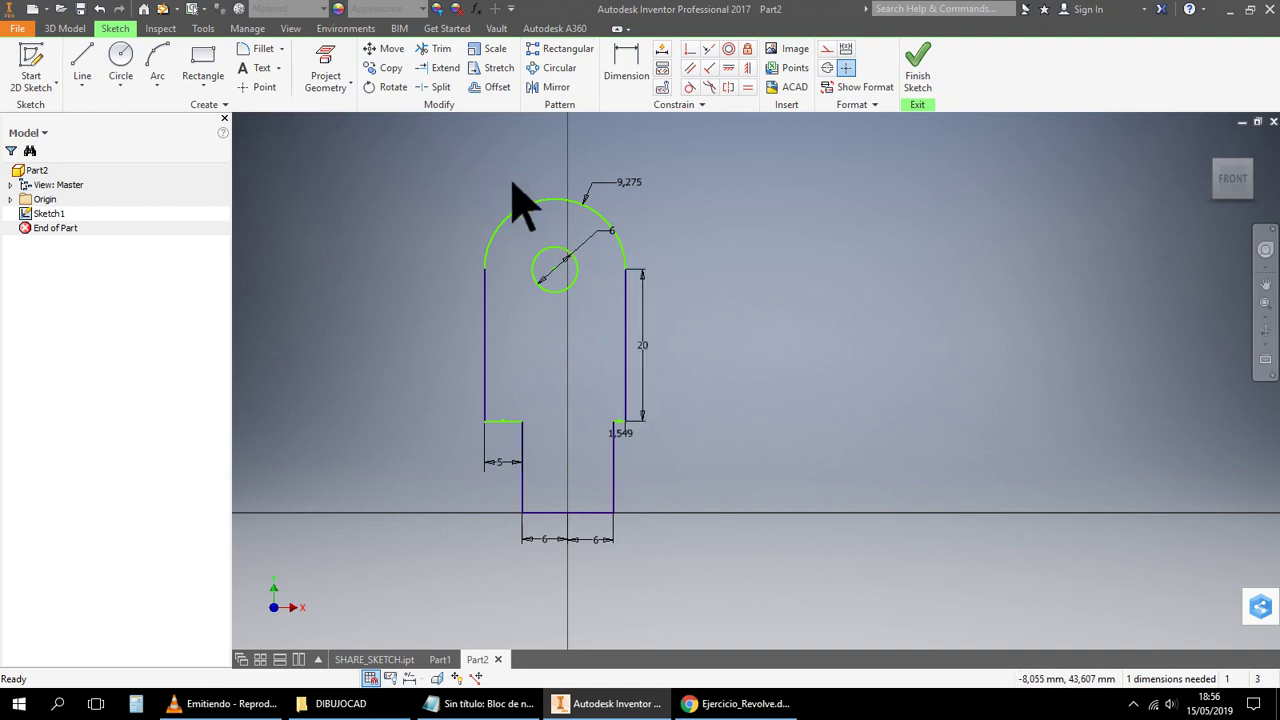
# Try to delete the circle together with the profile's upper right vertical line and right shoulder line
pyautogui.moveTo(498, 176)
pyautogui.mouseDown()
pyautogui.moveTo(735, 440)
pyautogui.moveTo(766, 430)
pyautogui.mouseUp()
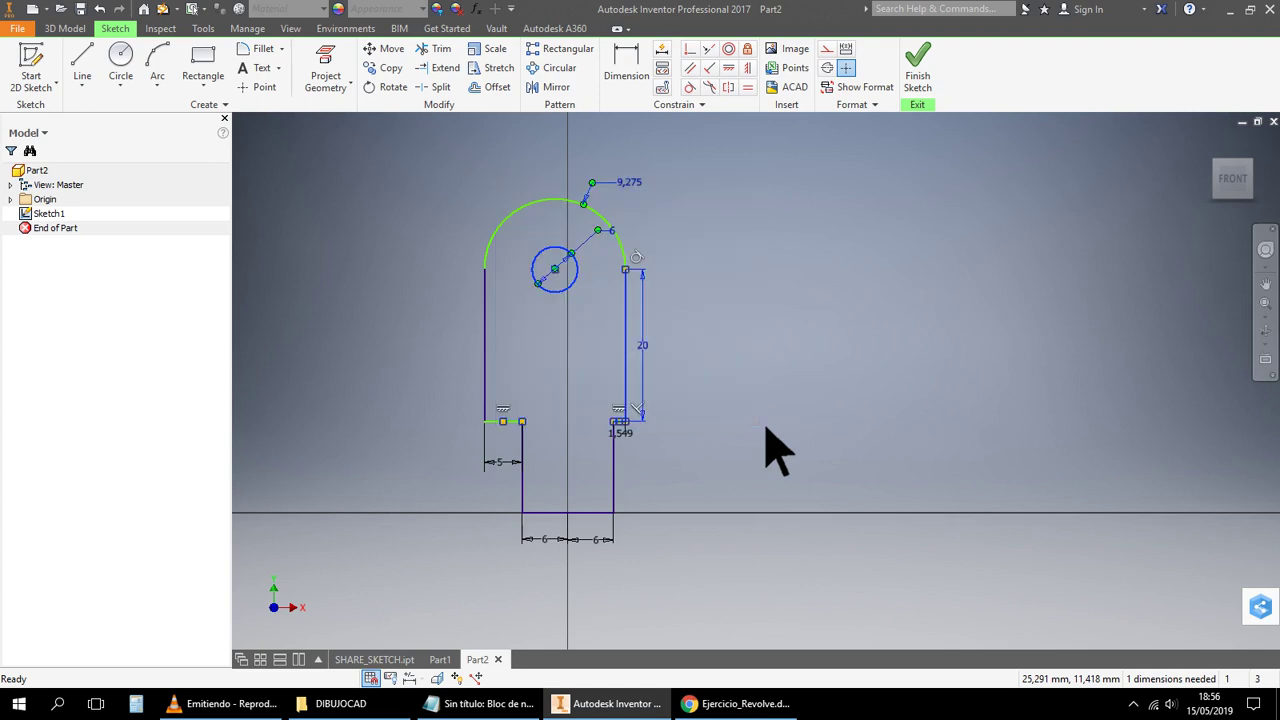
pyautogui.press('Delete')
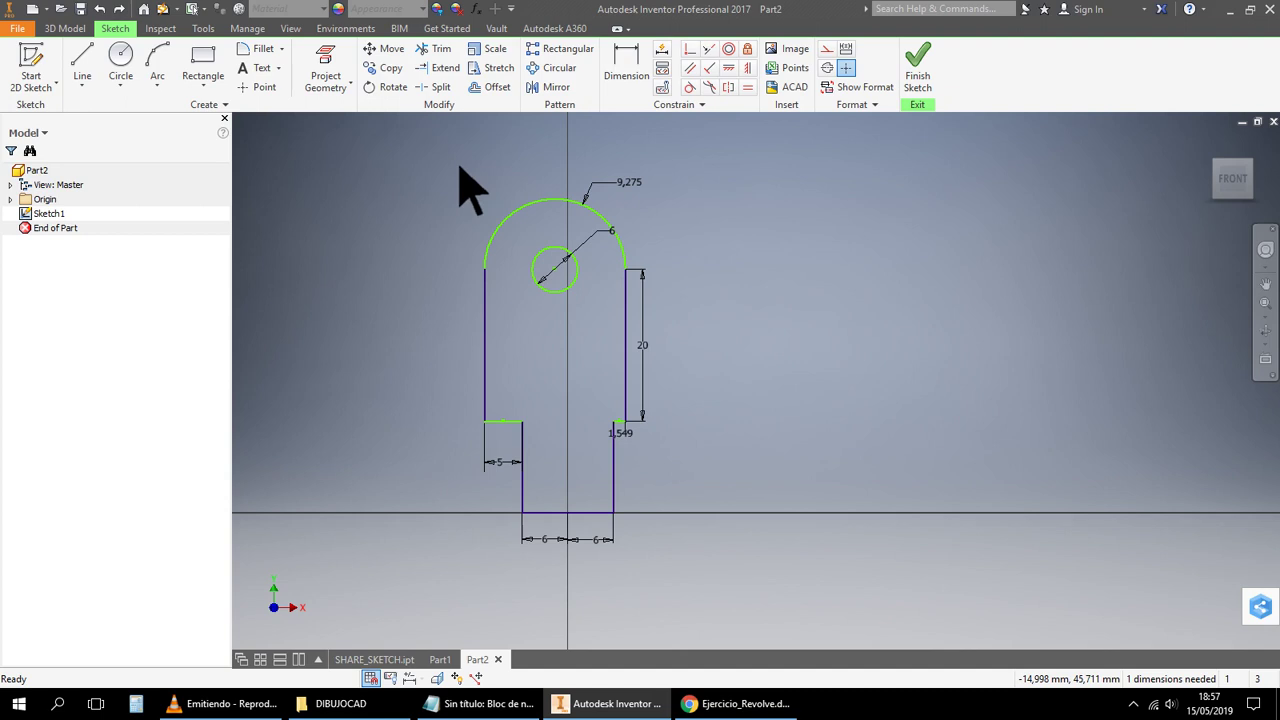
# Try a horizontal constraint between the base line's midpoint at the origin and the circle's centre, and undo it
pyautogui.click(736, 68)
pyautogui.click(570, 513)
pyautogui.click(563, 269)
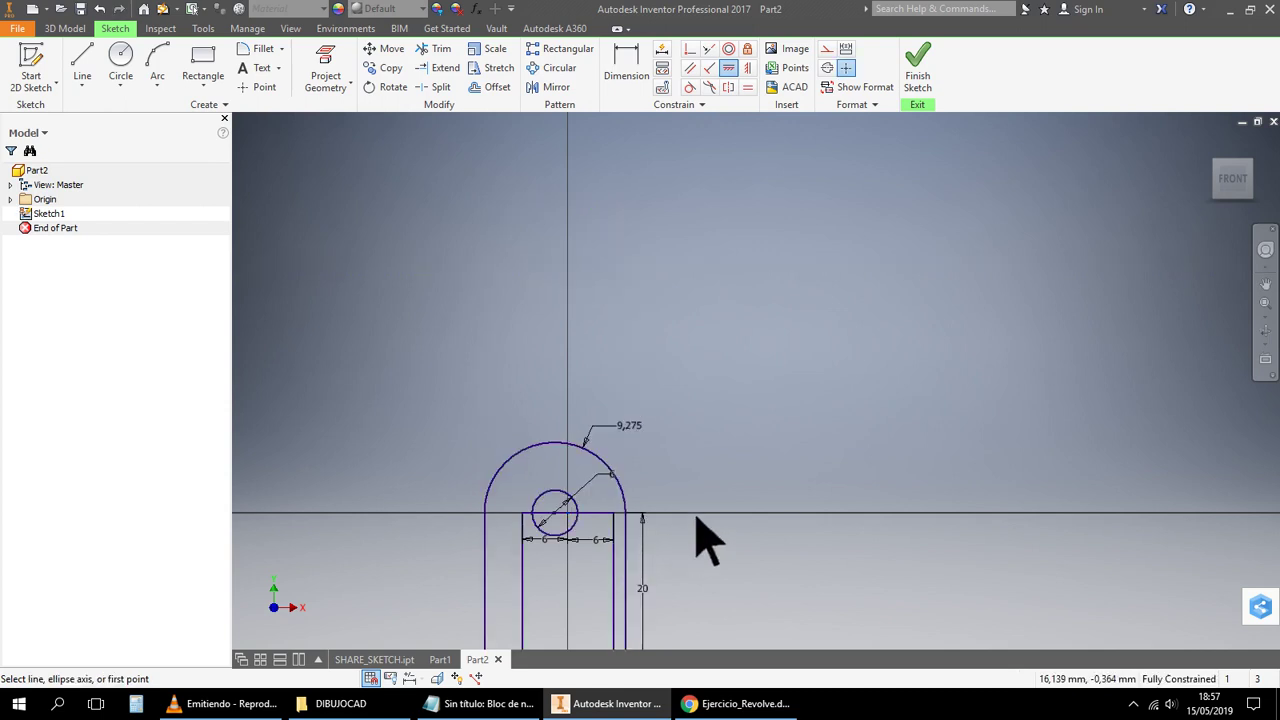
pyautogui.hotkey('ctrl', 'z')
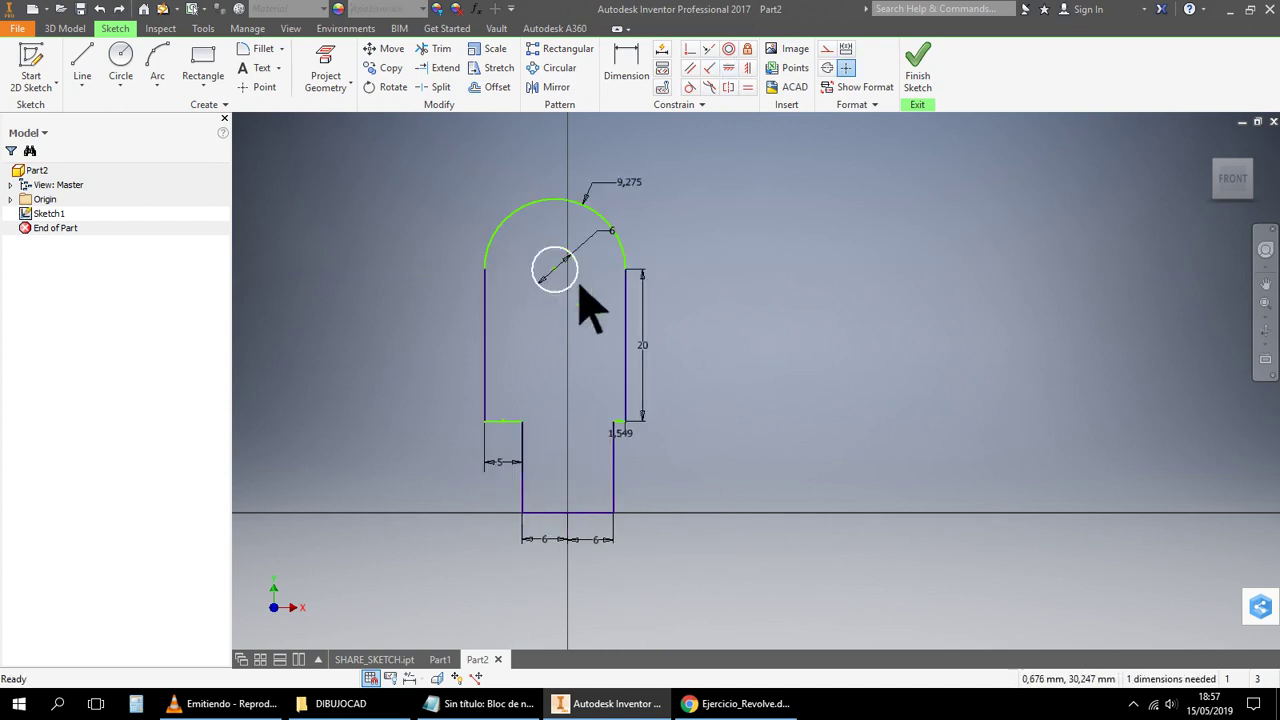
# Try a vertical constraint from the circle's centre, retry the horizontal one between the centre and the origin, and undo it
pyautogui.click(747, 67)
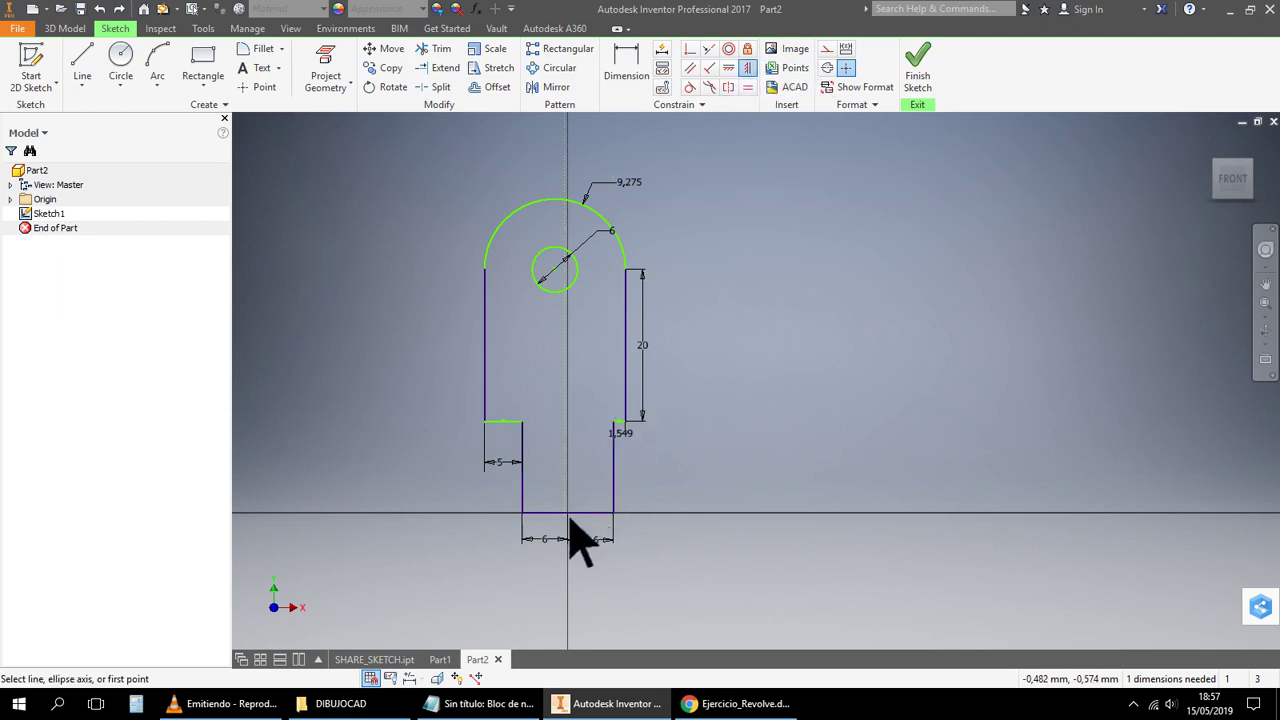
pyautogui.click(557, 271)
pyautogui.click(728, 67)
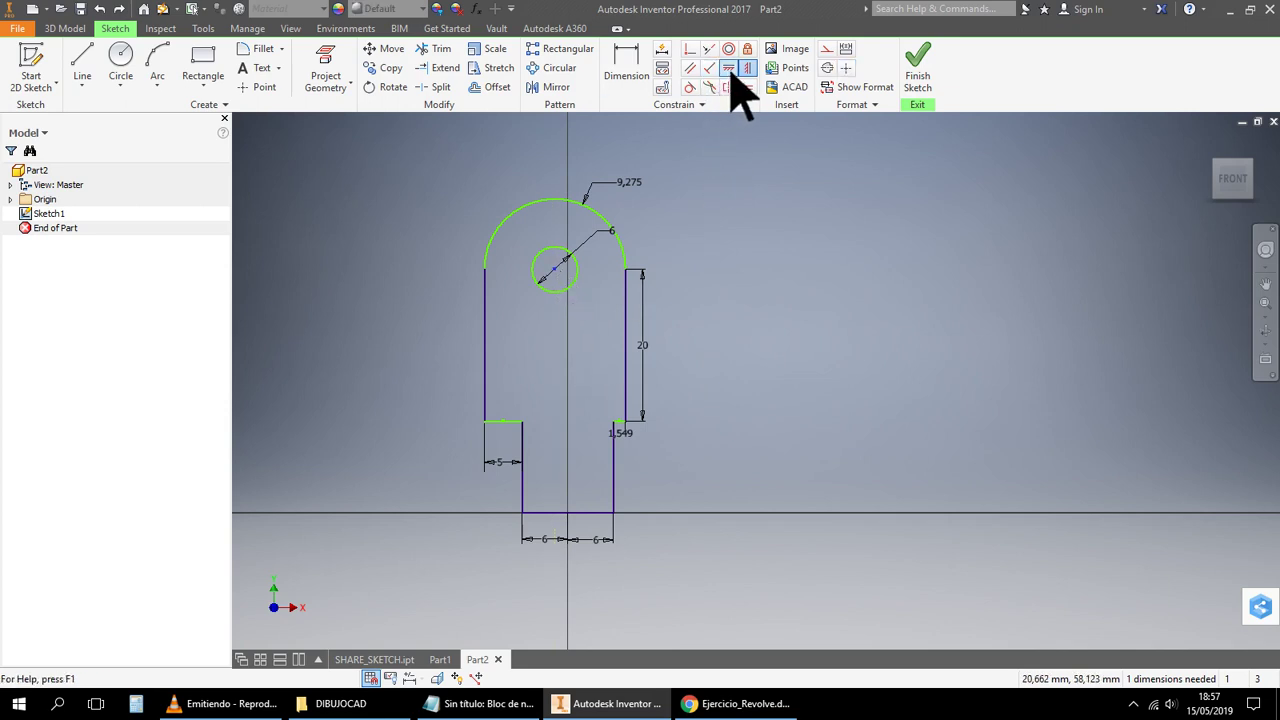
pyautogui.click(570, 515)
pyautogui.click(563, 271)
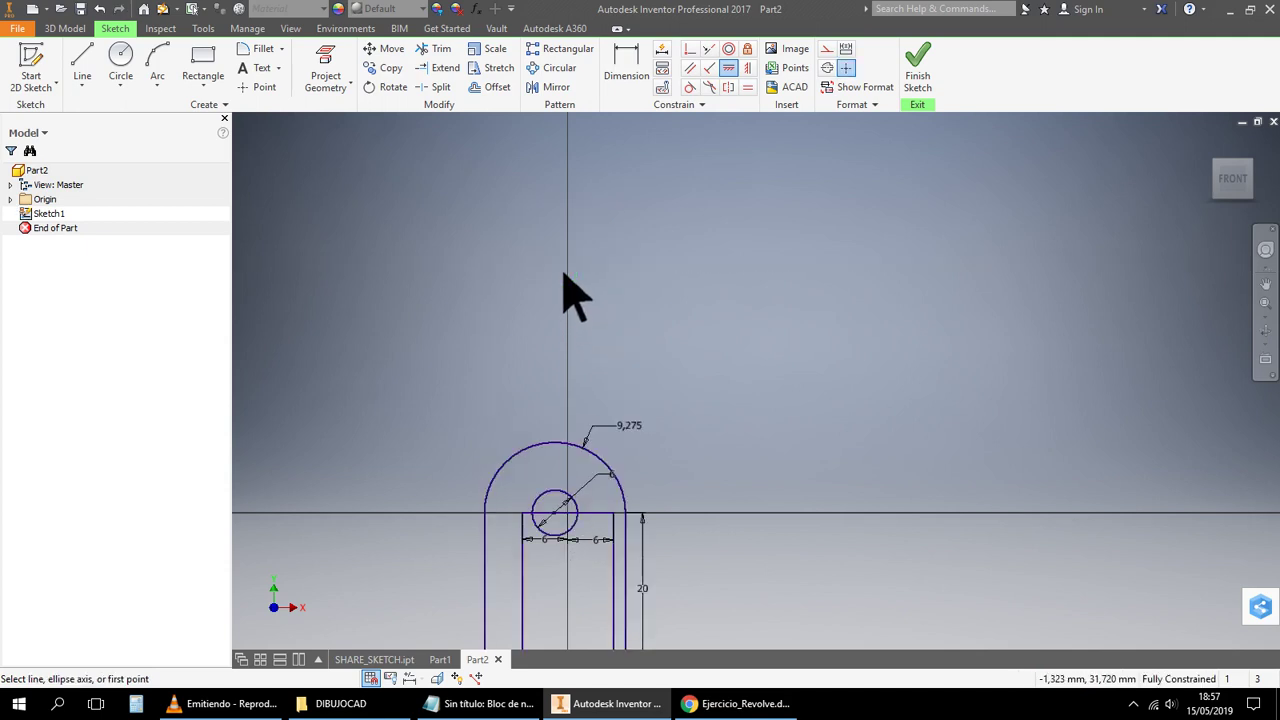
pyautogui.scroll(-3, 580, 323)
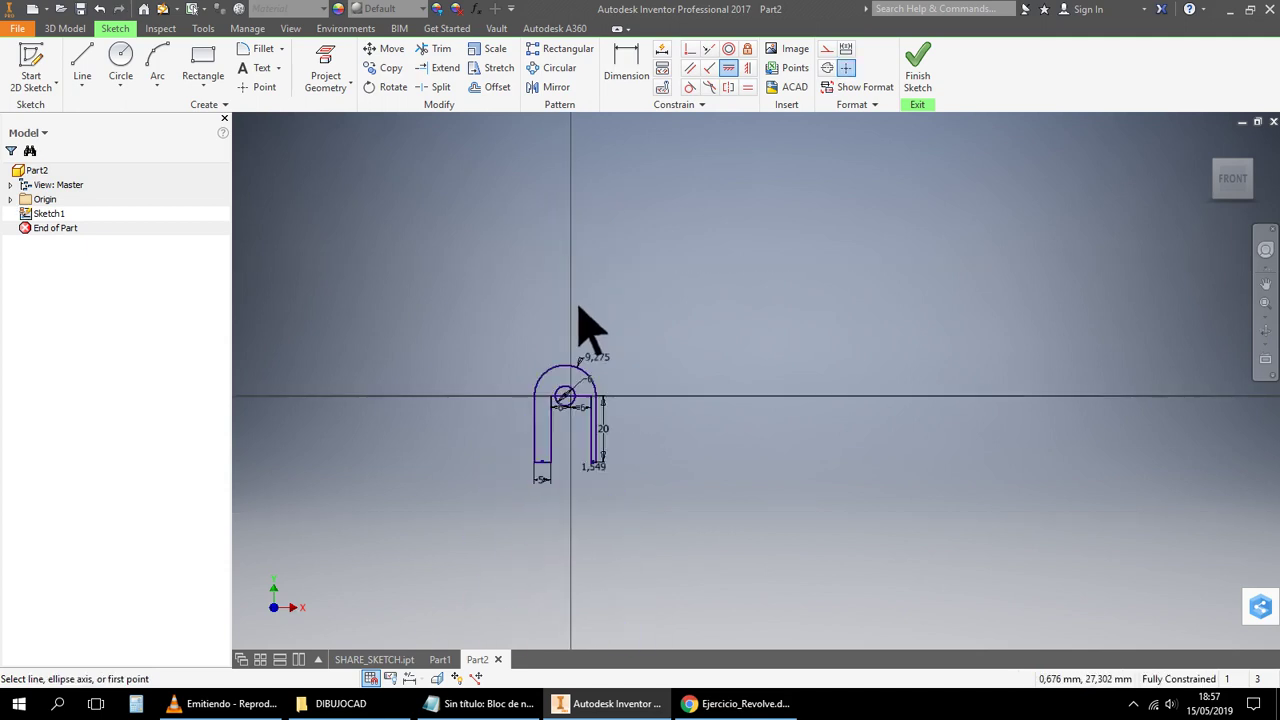
pyautogui.hotkey('ctrl', 'z')
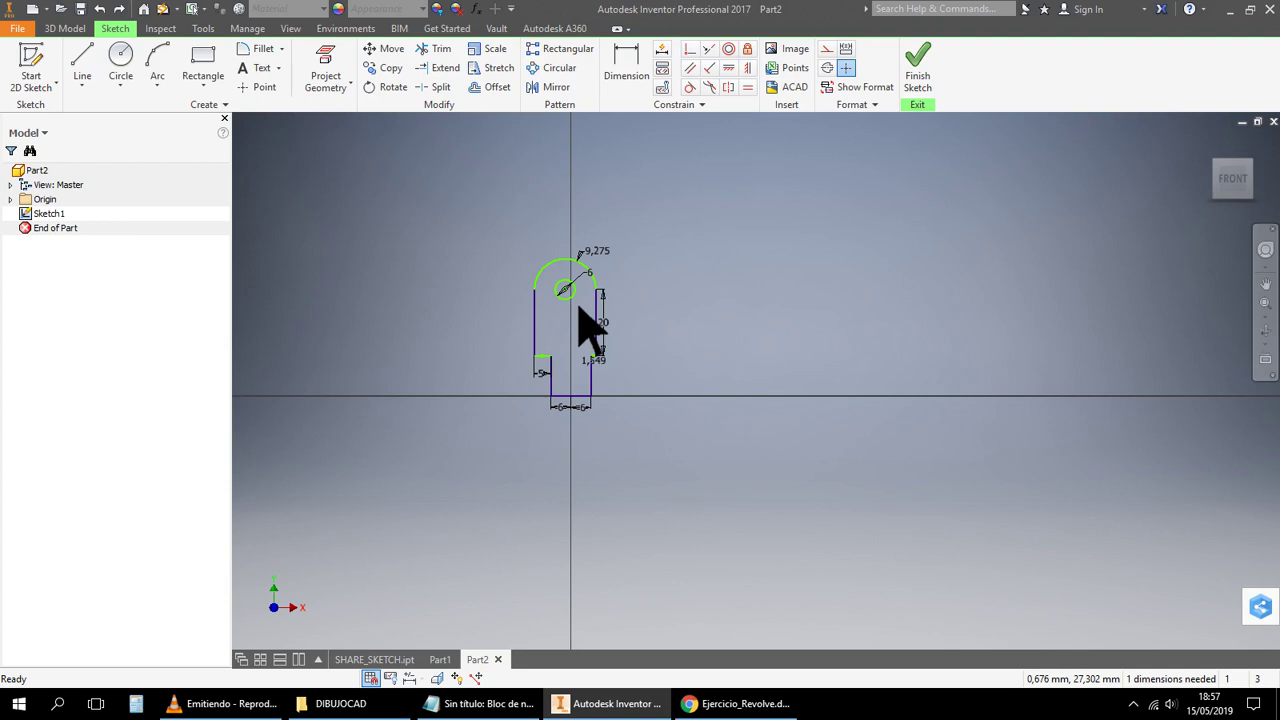
pyautogui.rightClick(778, 292)
pyautogui.press('Escape')
pyautogui.scroll(4, 528, 366)
pyautogui.scroll(2, 877, 309)
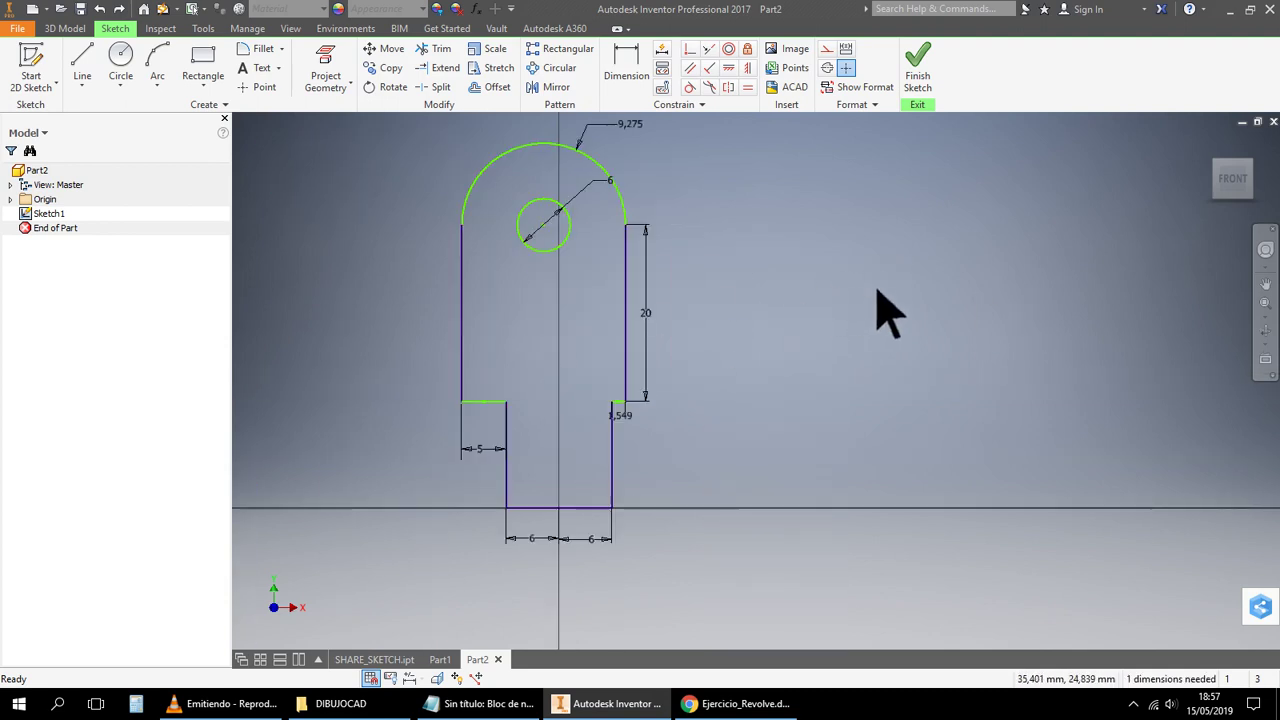
pyautogui.moveTo(877, 309); pyautogui.dragTo(908, 325, button='middle')
pyautogui.rightClick(1008, 298)
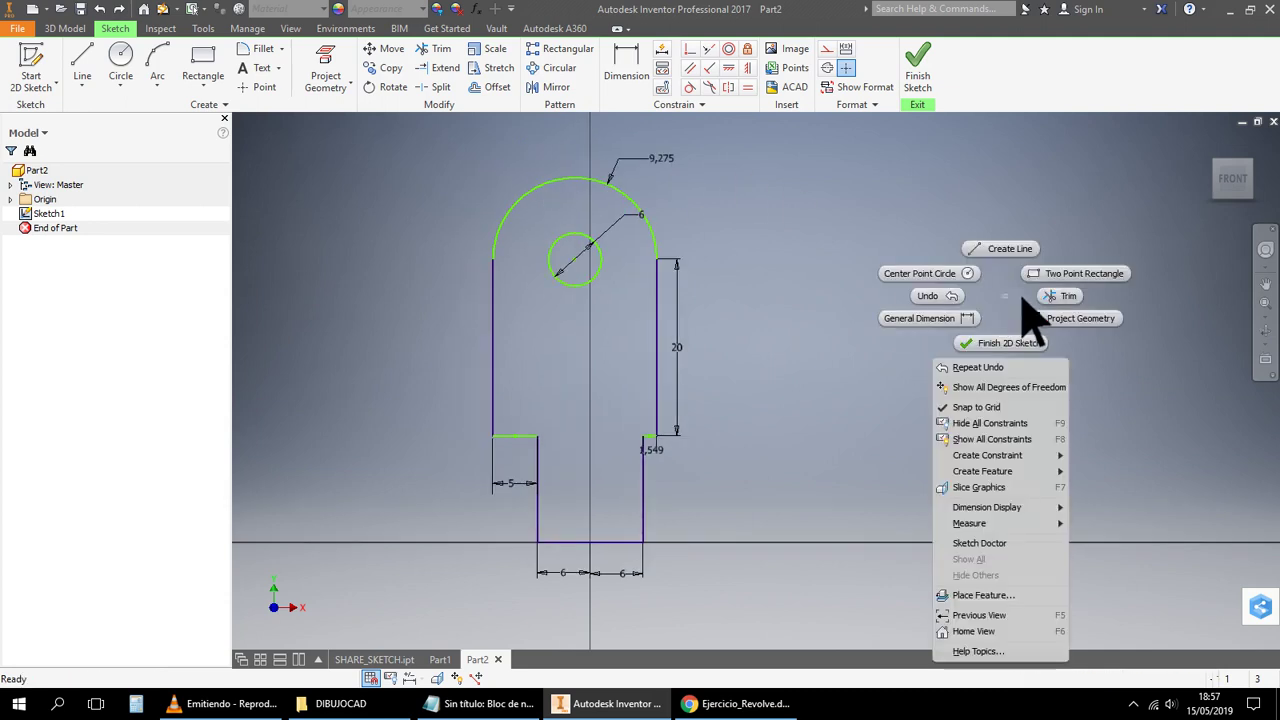
pyautogui.click(1078, 190)
pyautogui.click(926, 313)
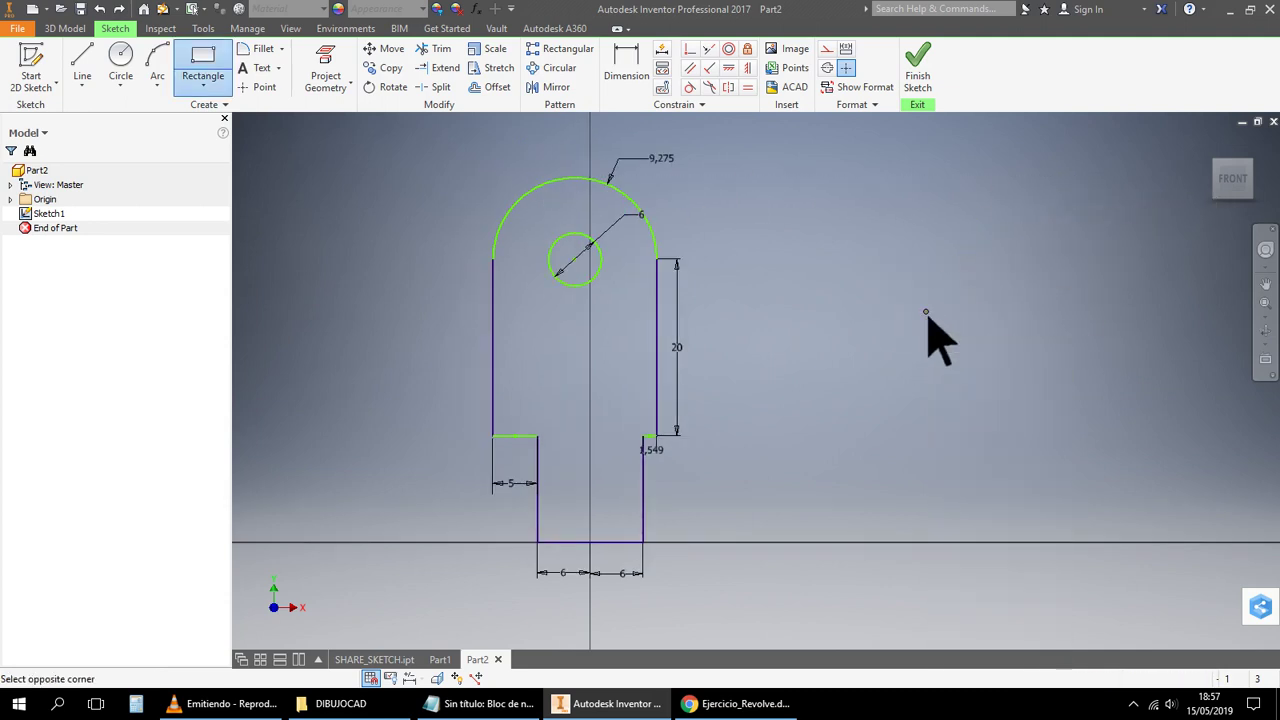
pyautogui.rightClick(950, 298)
pyautogui.click(1004, 318)
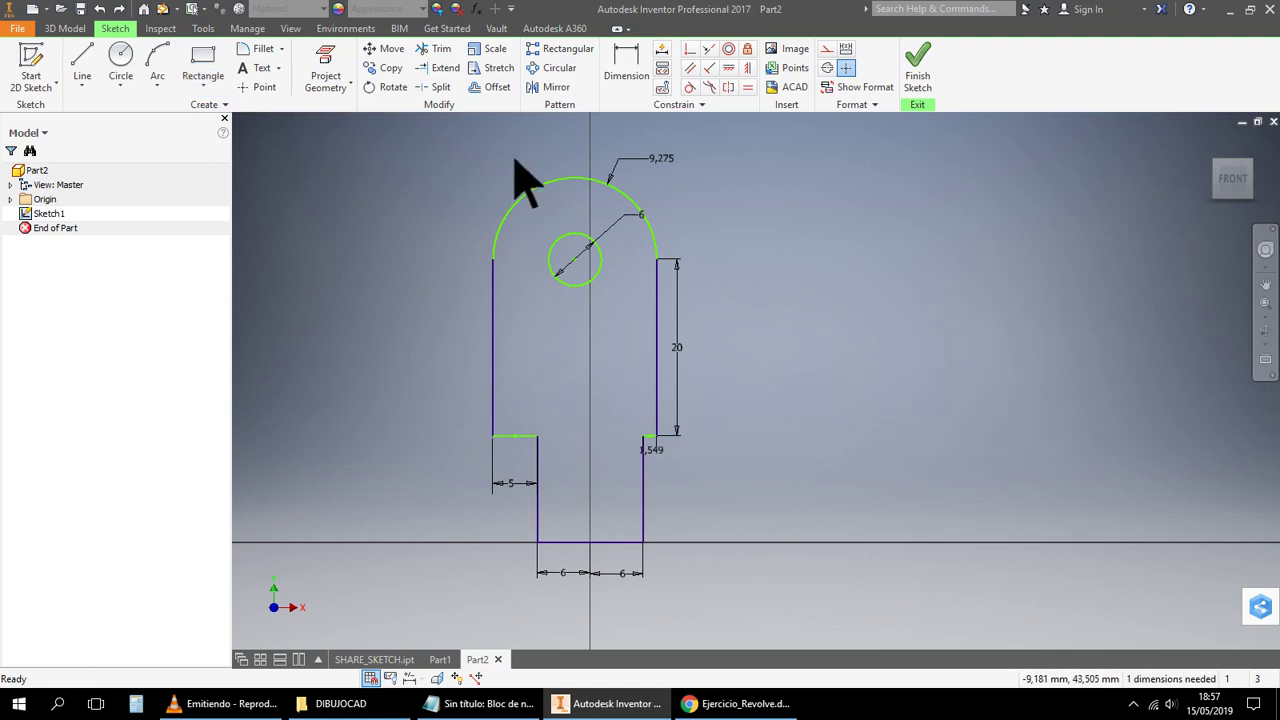
# Delete the top arc and the concentric circle along with their radius and diameter dimensions
pyautogui.moveTo(492, 157); pyautogui.dragTo(800, 432)
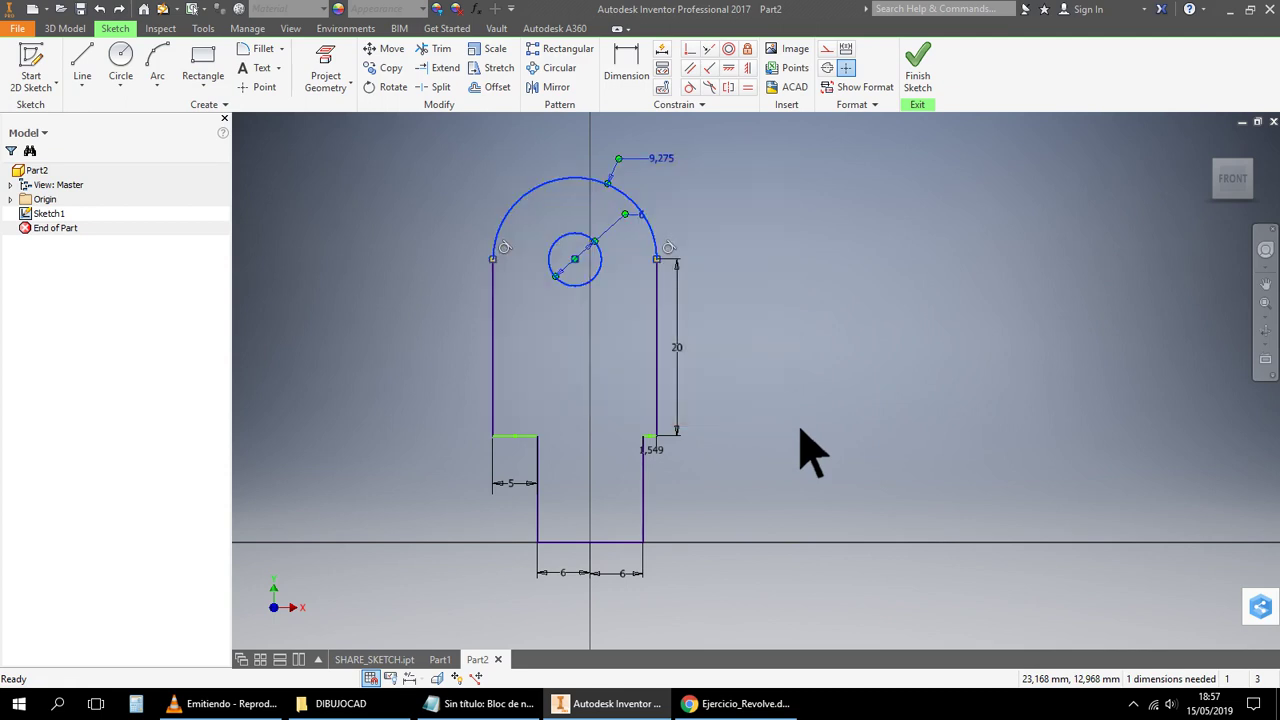
pyautogui.moveTo(460, 130); pyautogui.dragTo(757, 432)
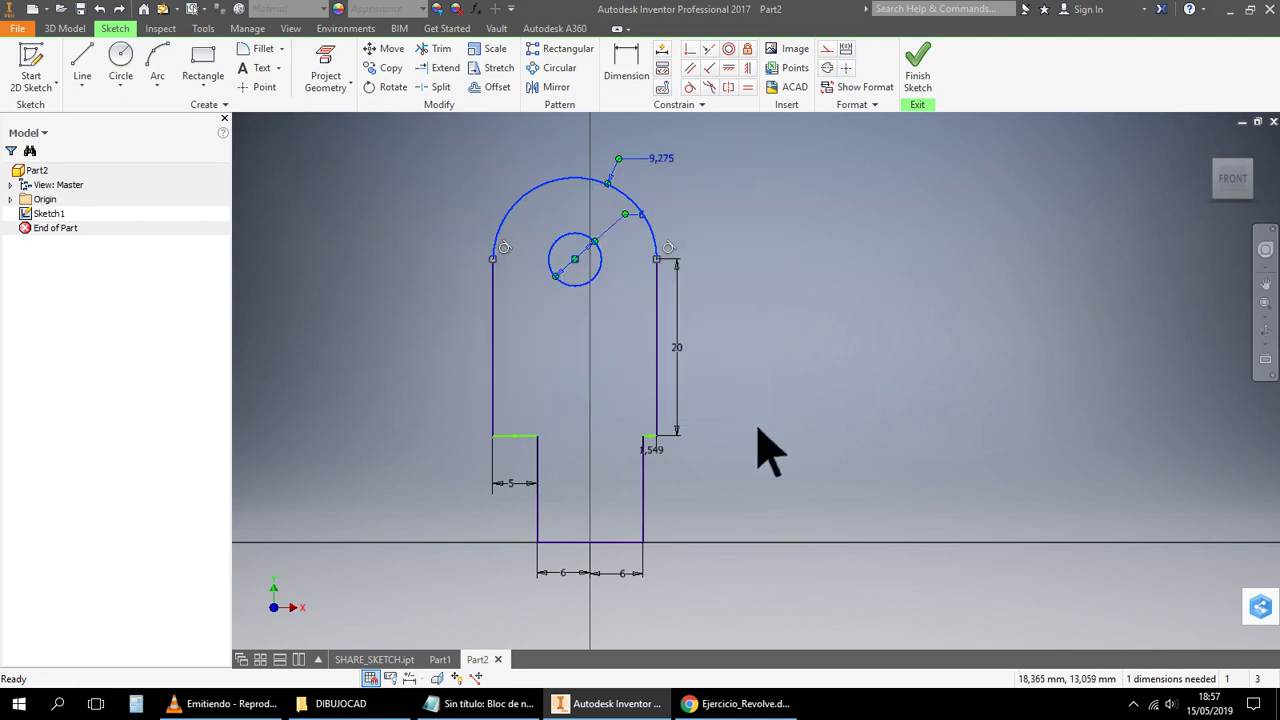
pyautogui.press('Delete')
# Delete the 20 mm dimension and the profile's upper right vertical line
pyautogui.moveTo(617, 234); pyautogui.dragTo(791, 434)
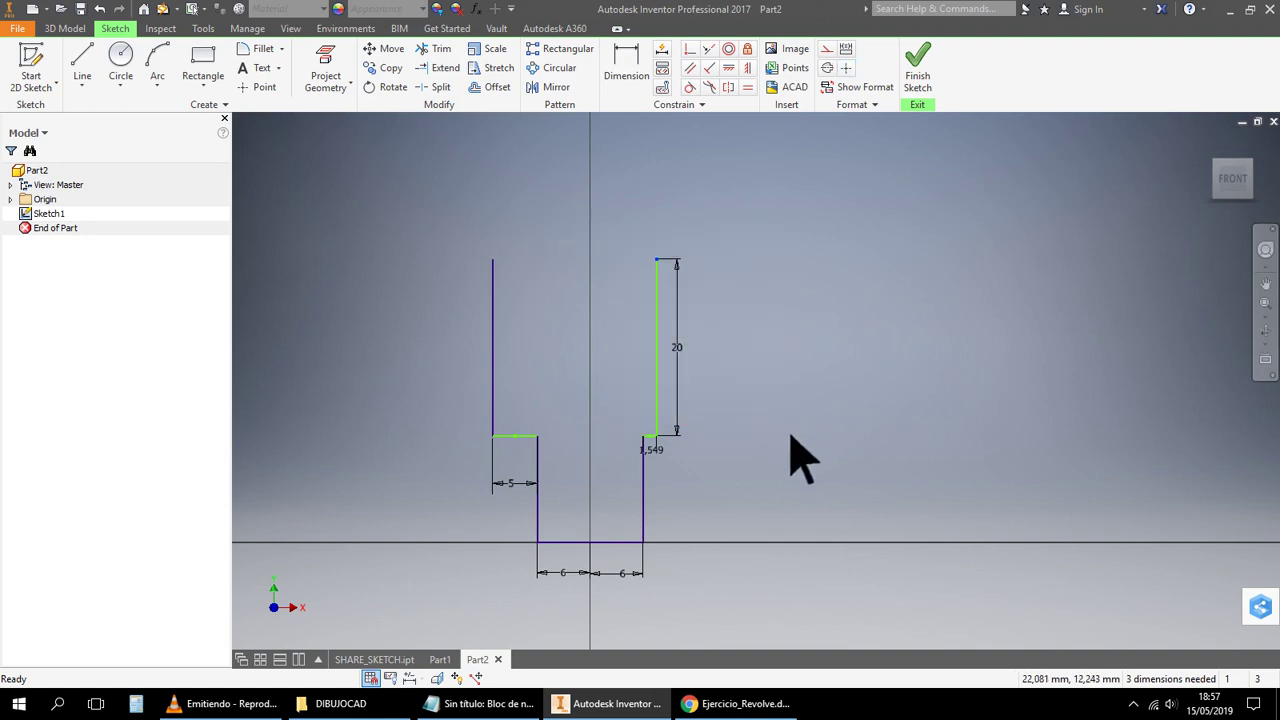
pyautogui.rightClick(678, 345)
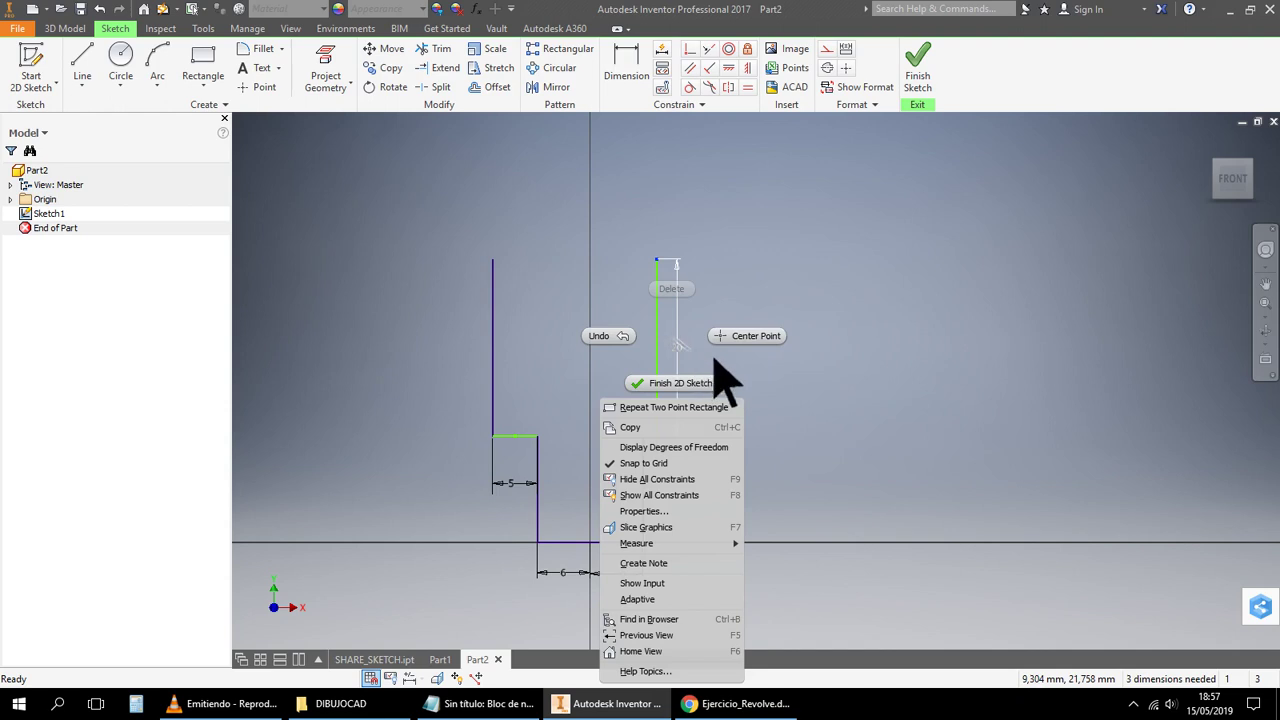
pyautogui.click(975, 395)
pyautogui.click(700, 370)
pyautogui.rightClick(674, 334)
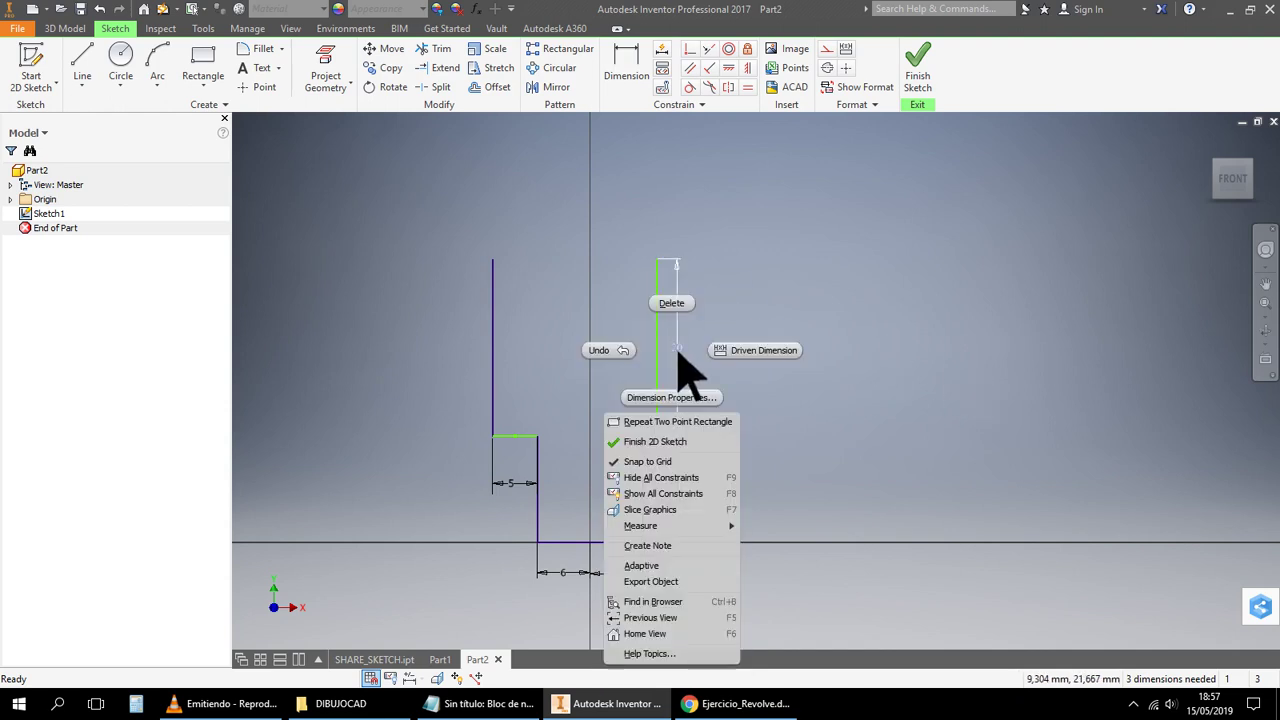
pyautogui.click(677, 300)
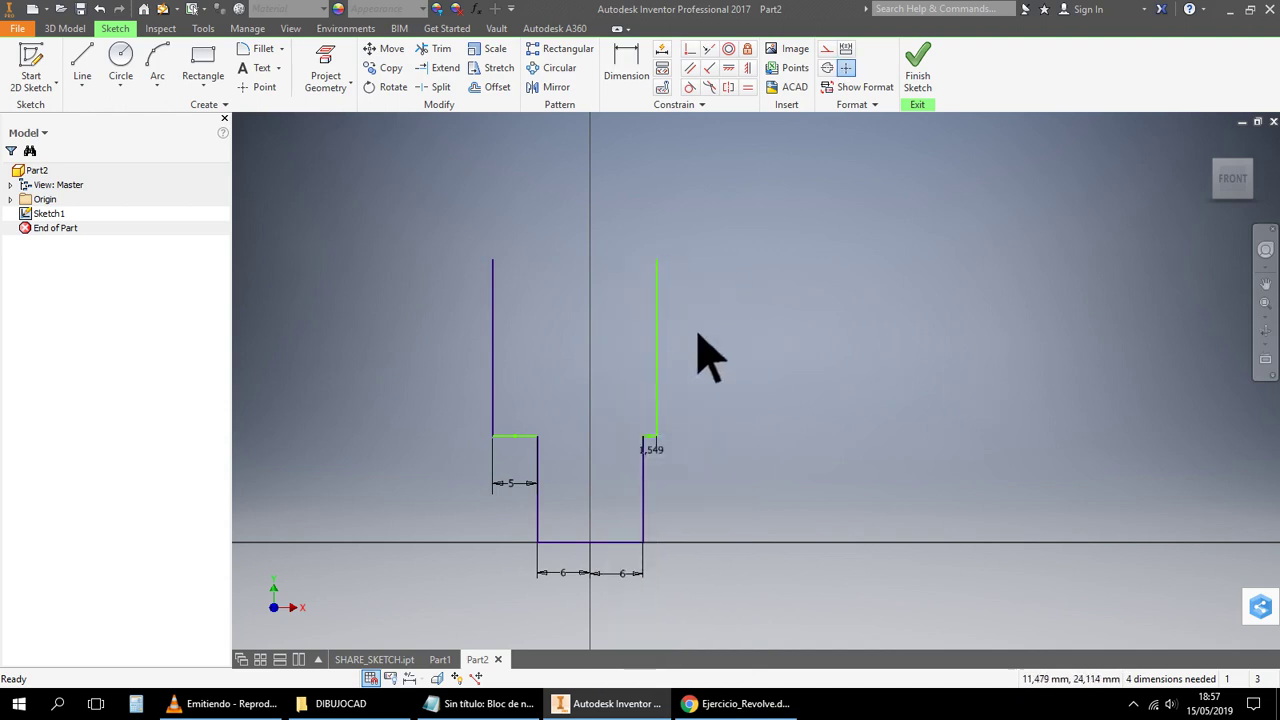
pyautogui.click(664, 390)
# Delete the short right shoulder line along with its length dimension
pyautogui.rightClick(652, 436)
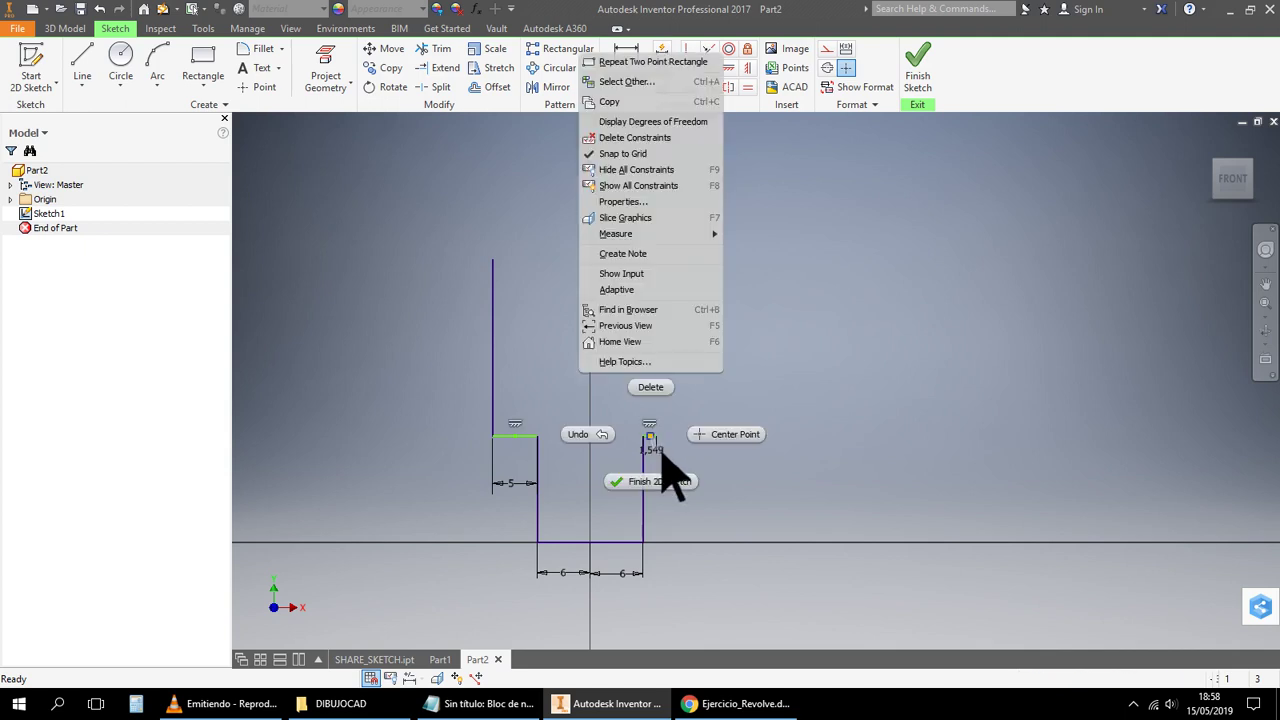
pyautogui.press('Escape')
pyautogui.rightClick(662, 458)
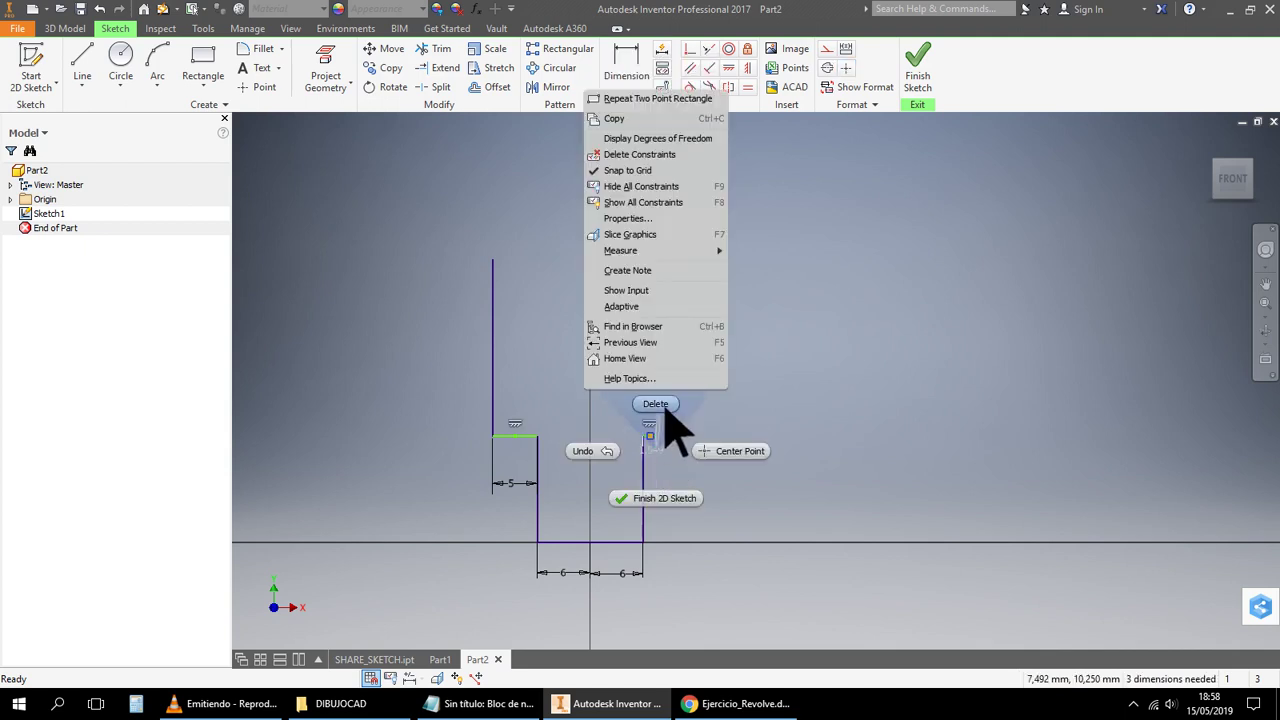
pyautogui.click(657, 407)
pyautogui.rightClick(657, 438)
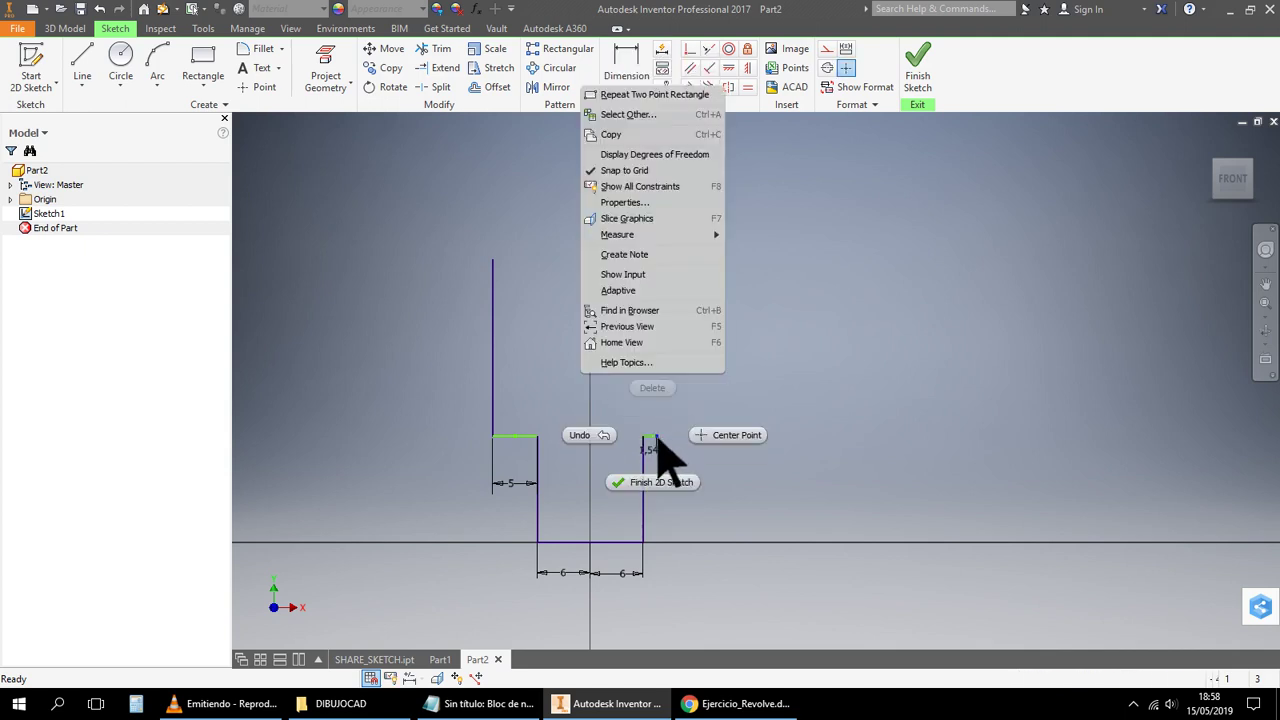
pyautogui.press('Escape')
pyautogui.rightClick(659, 448)
pyautogui.press('Escape')
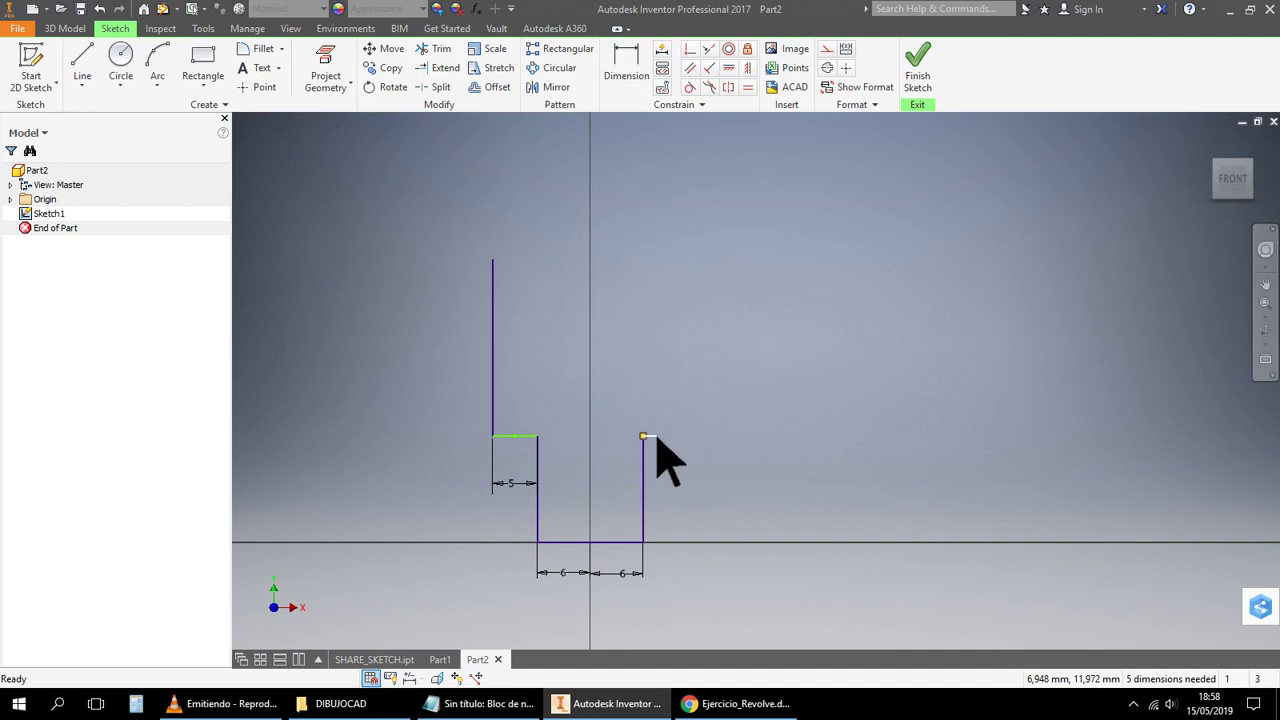
pyautogui.rightClick(658, 445)
pyautogui.click(656, 390)
# Draw a 5 mm horizontal right shoulder from the neck's upper end, continued by a 20 mm vertical line level with the opposite side
pyautogui.click(82, 68)
pyautogui.click(646, 439)
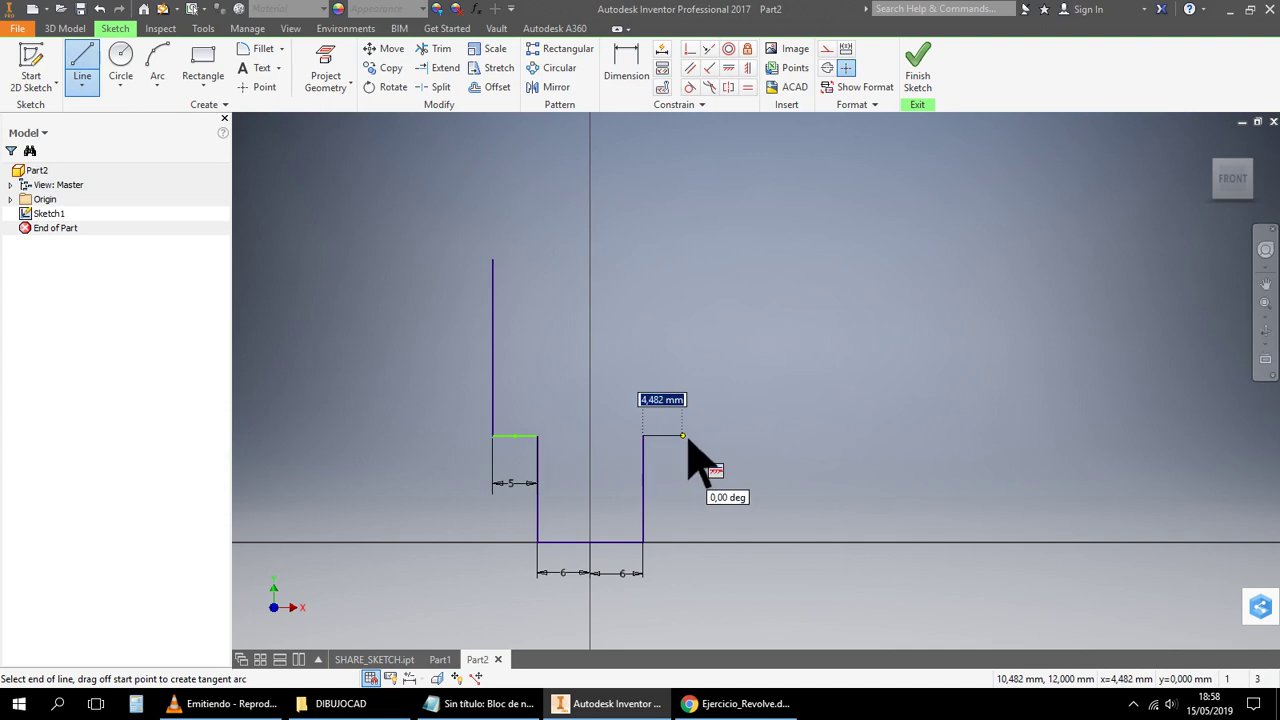
pyautogui.write('5')
pyautogui.press('Return')
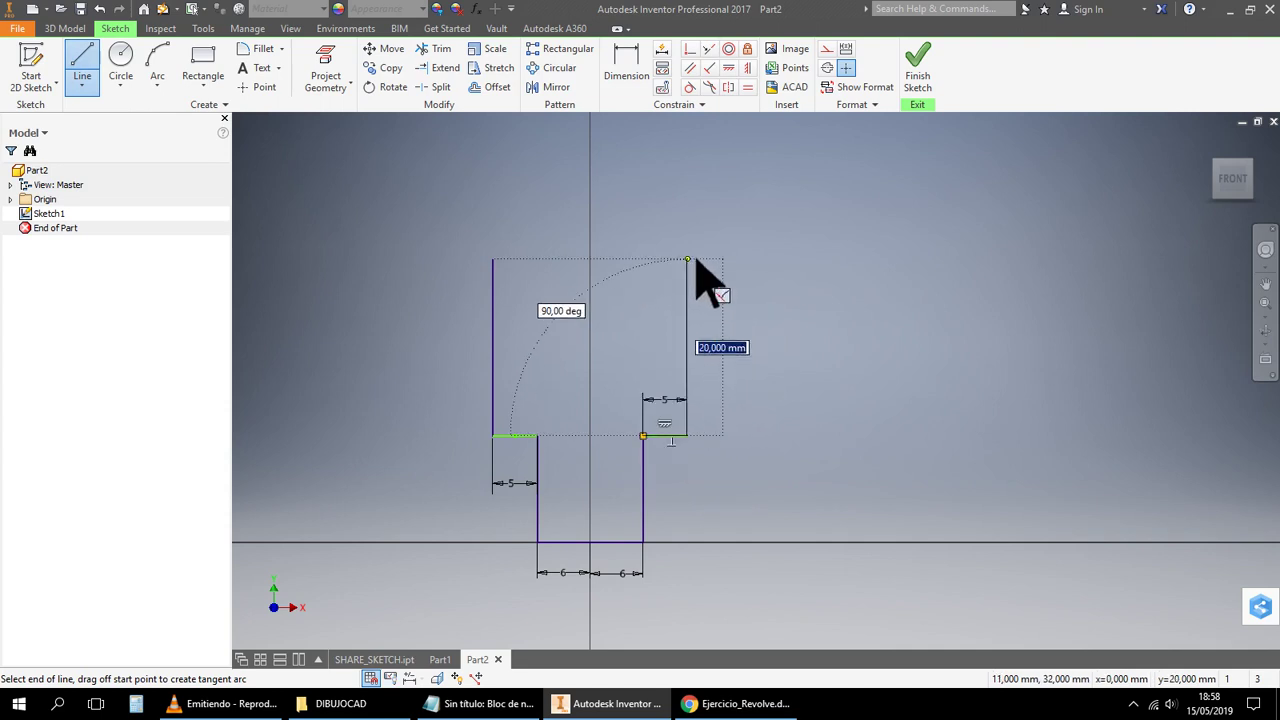
pyautogui.click(690, 260)
pyautogui.rightClick(865, 258)
pyautogui.click(905, 250)
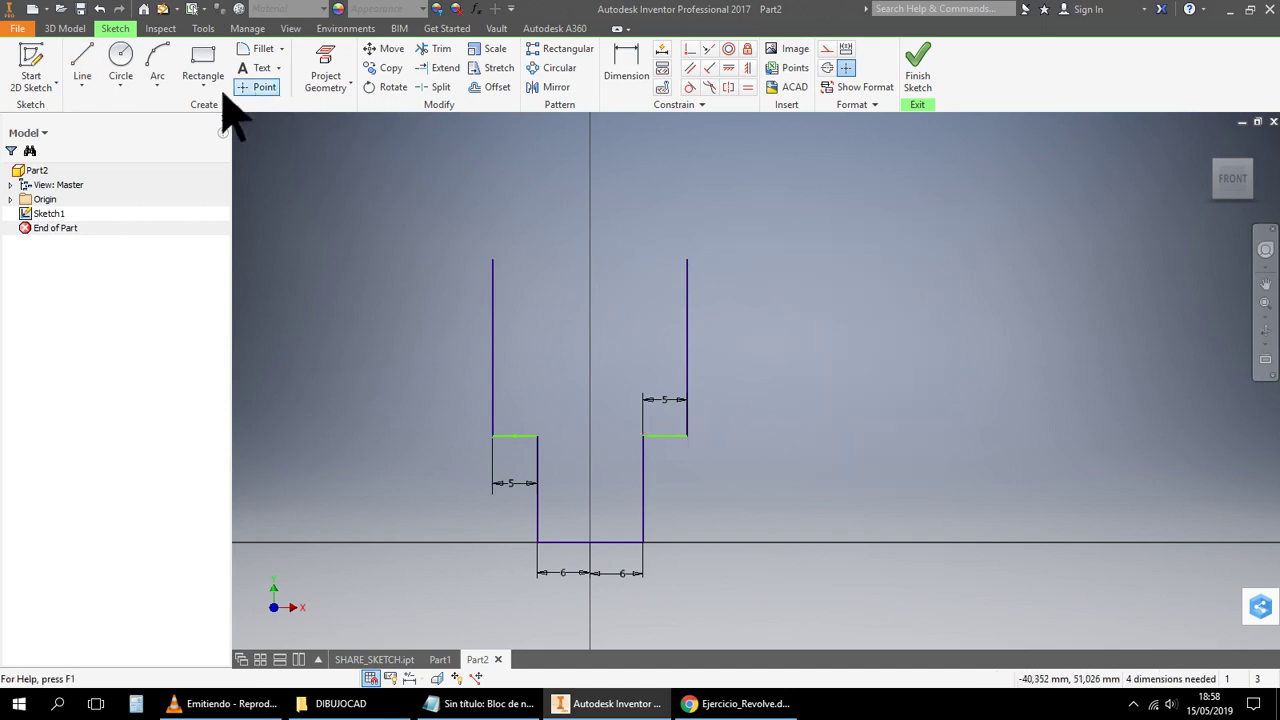
# Draw a three-point arc of 11 mm radius joining the upper ends of the two vertical sides
pyautogui.click(157, 86)
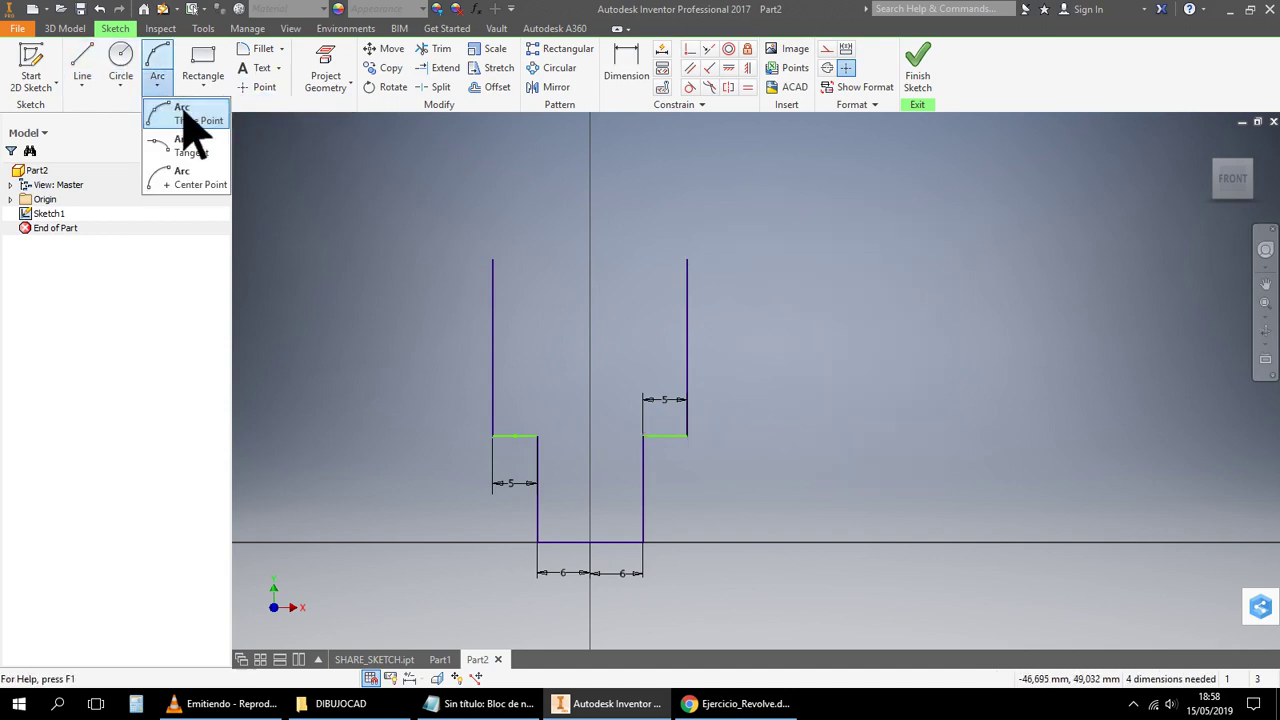
pyautogui.click(185, 112)
pyautogui.click(493, 261)
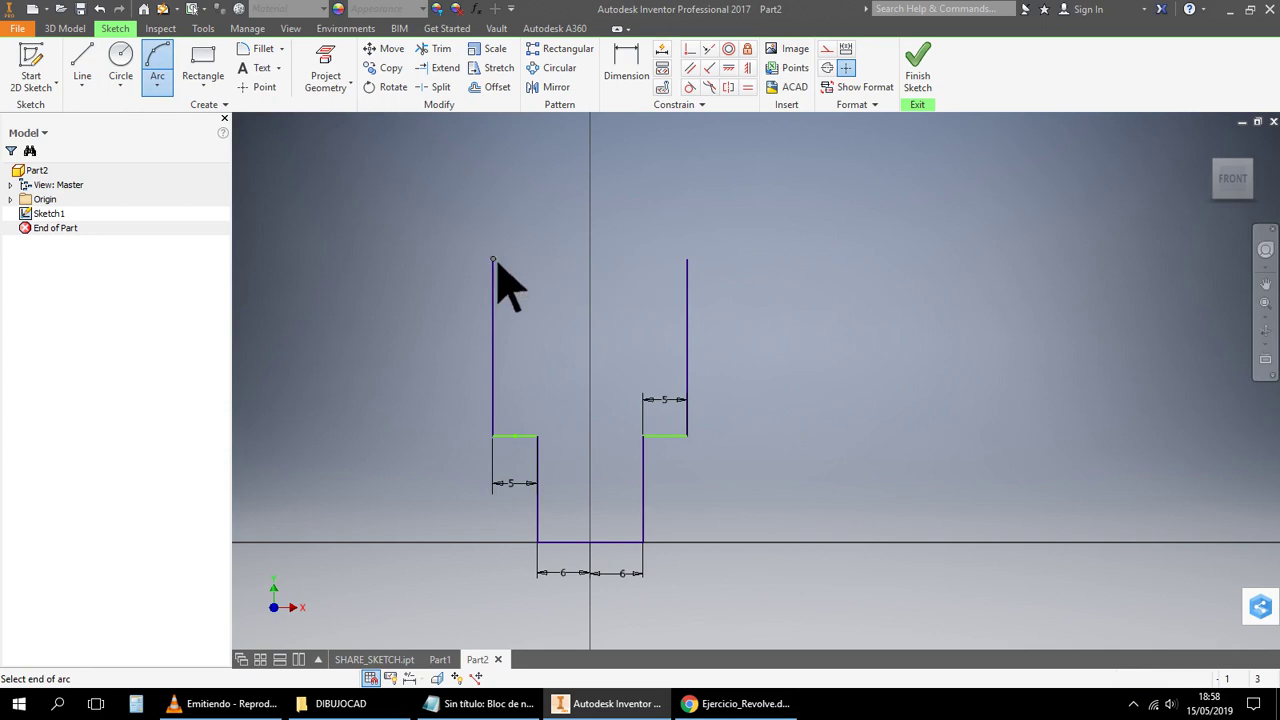
pyautogui.click(687, 261)
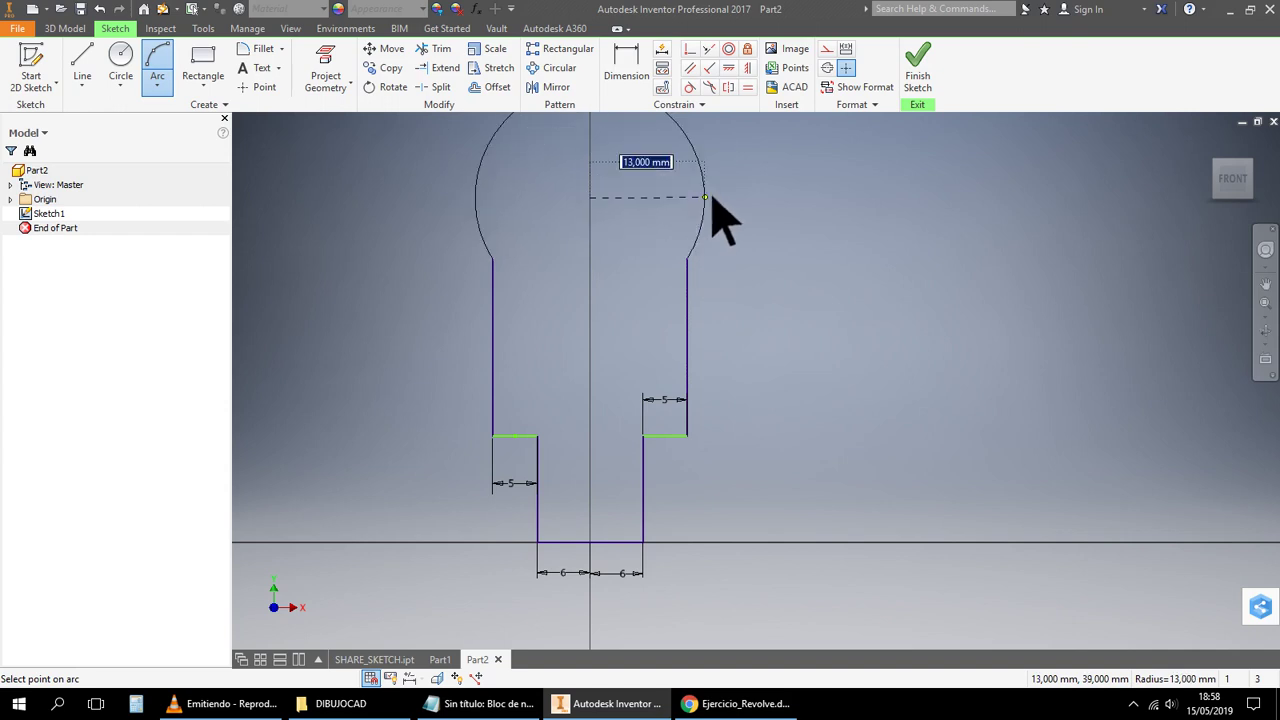
pyautogui.click(684, 222)
pyautogui.rightClick(857, 271)
pyautogui.click(896, 263)
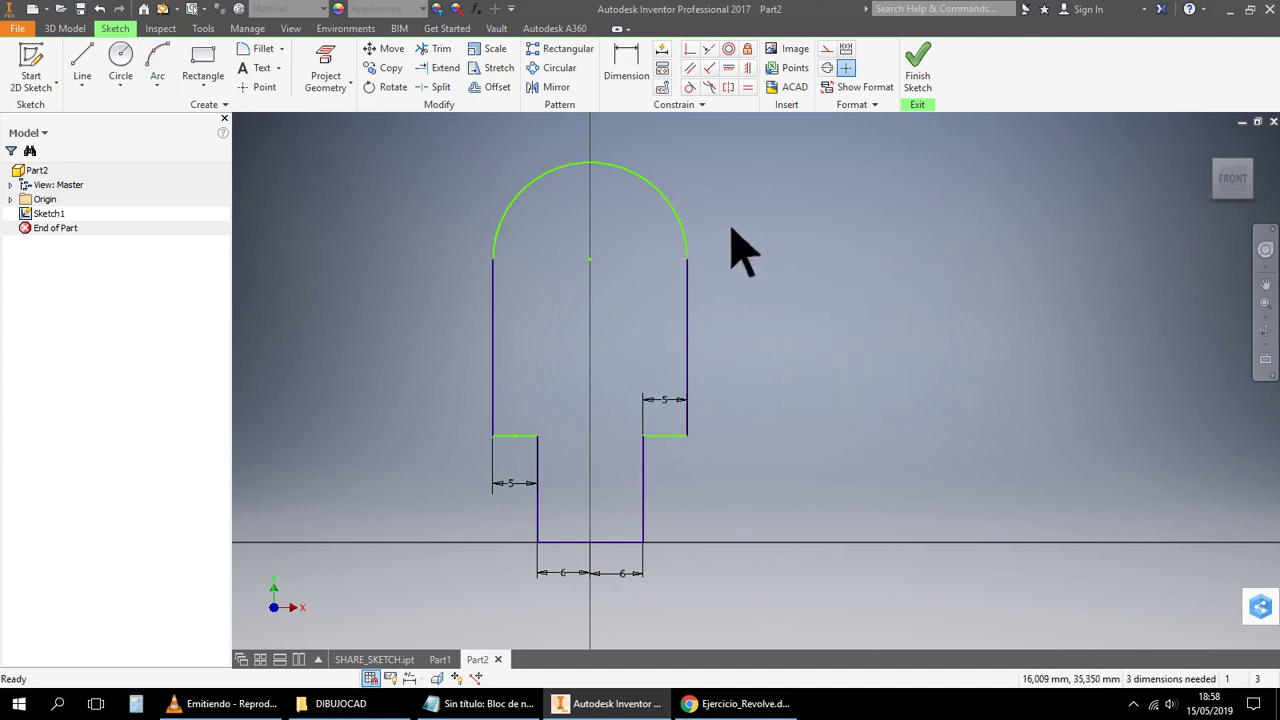
# Try to add a radius dimension to the top arc, and cancel it
pyautogui.click(642, 92)
pyautogui.click(666, 200)
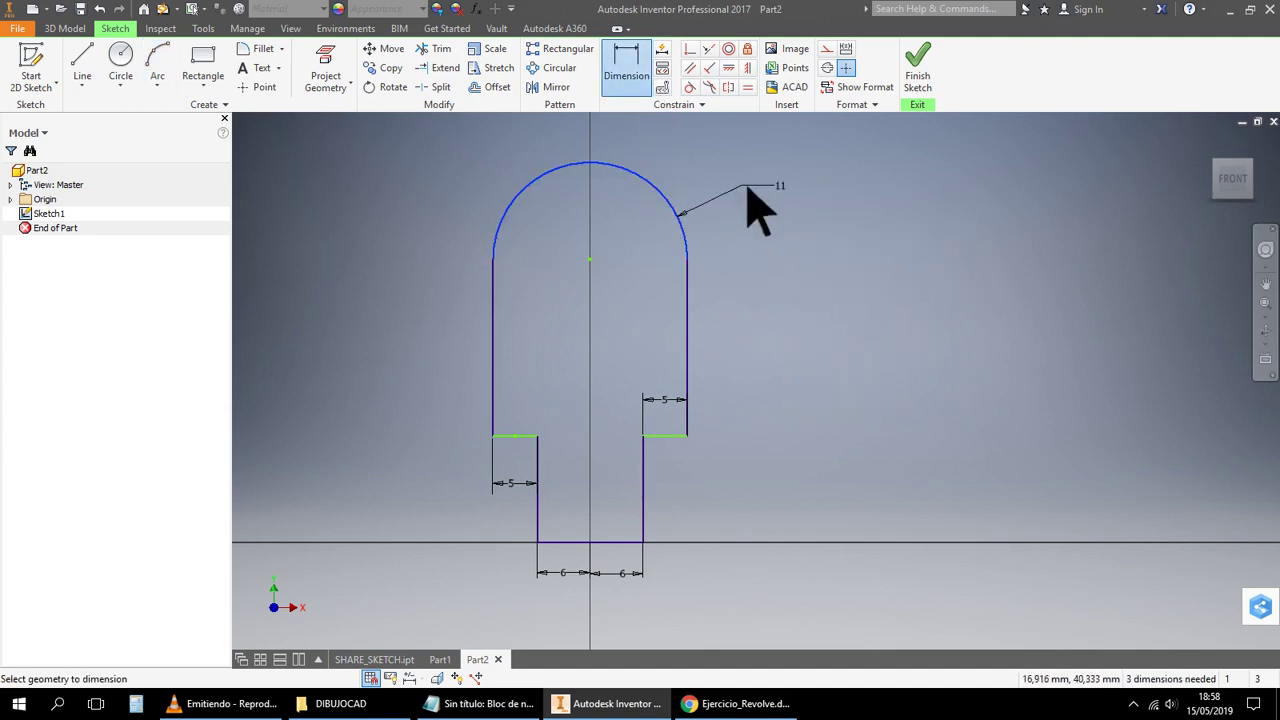
pyautogui.click(760, 205)
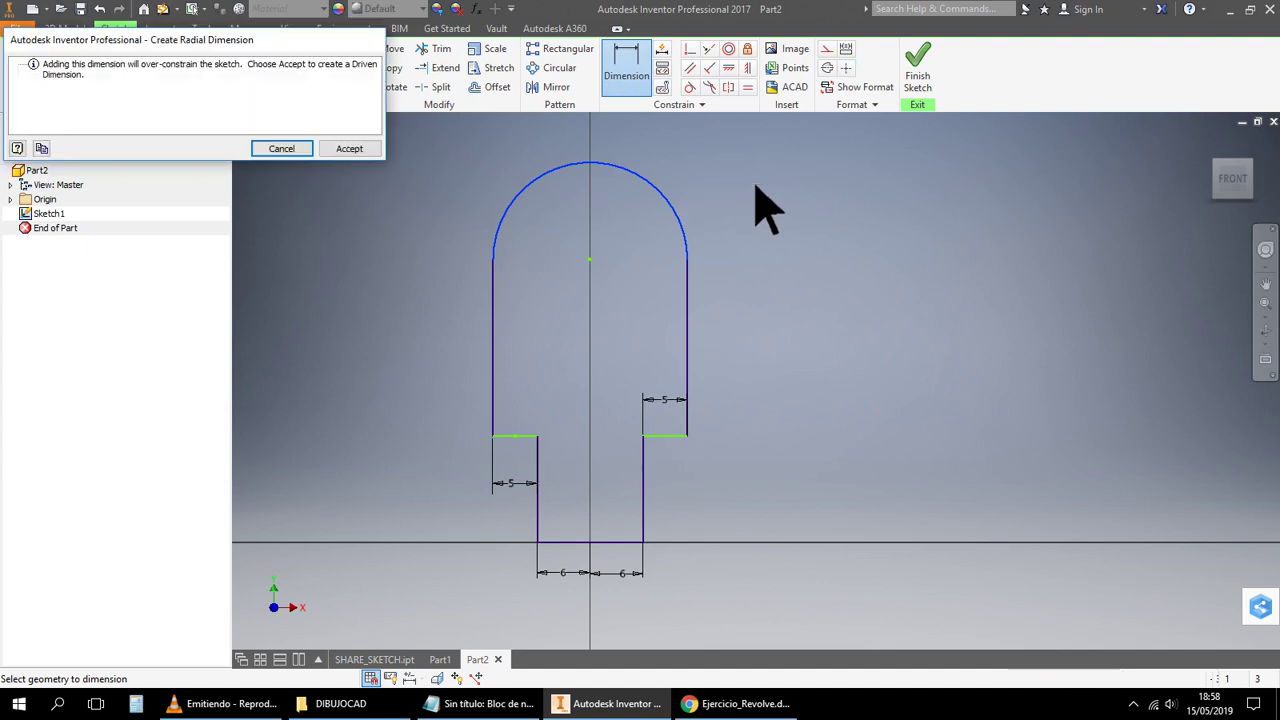
pyautogui.click(295, 149)
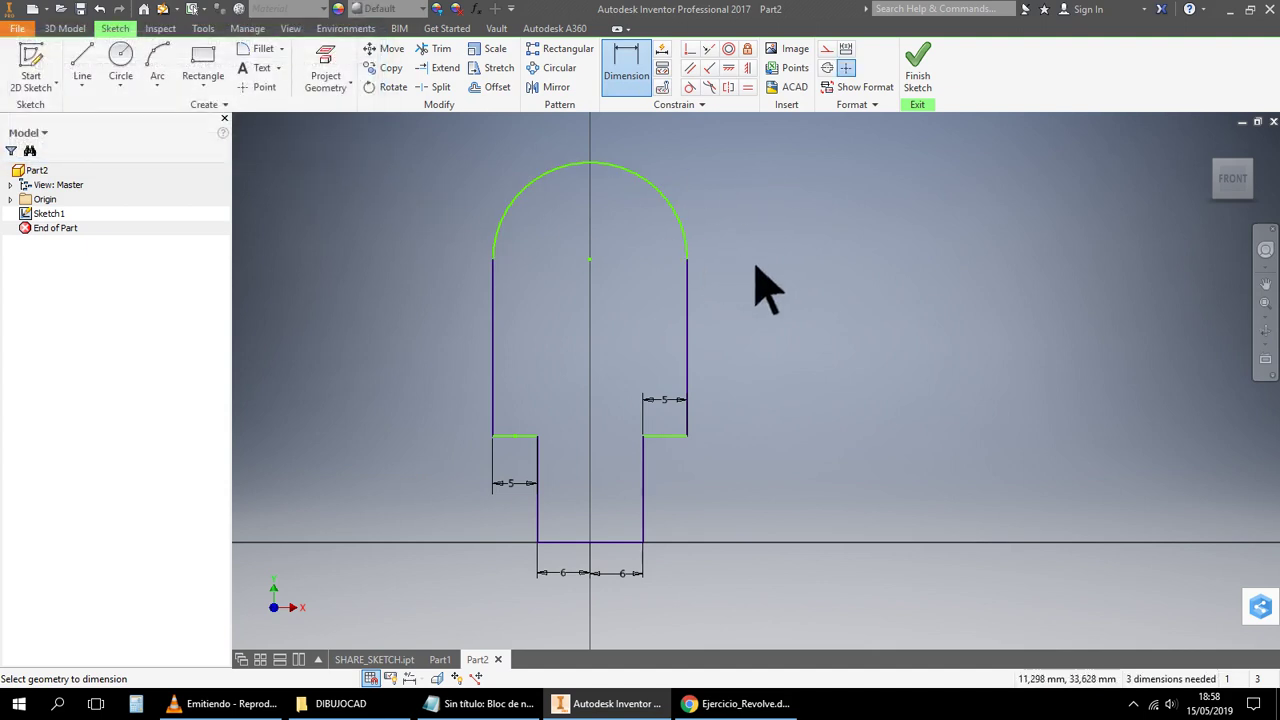
# Try a horizontal constraint between the base line's midpoint at the origin and the top arc's centre, and undo it
pyautogui.click(728, 67)
pyautogui.click(591, 543)
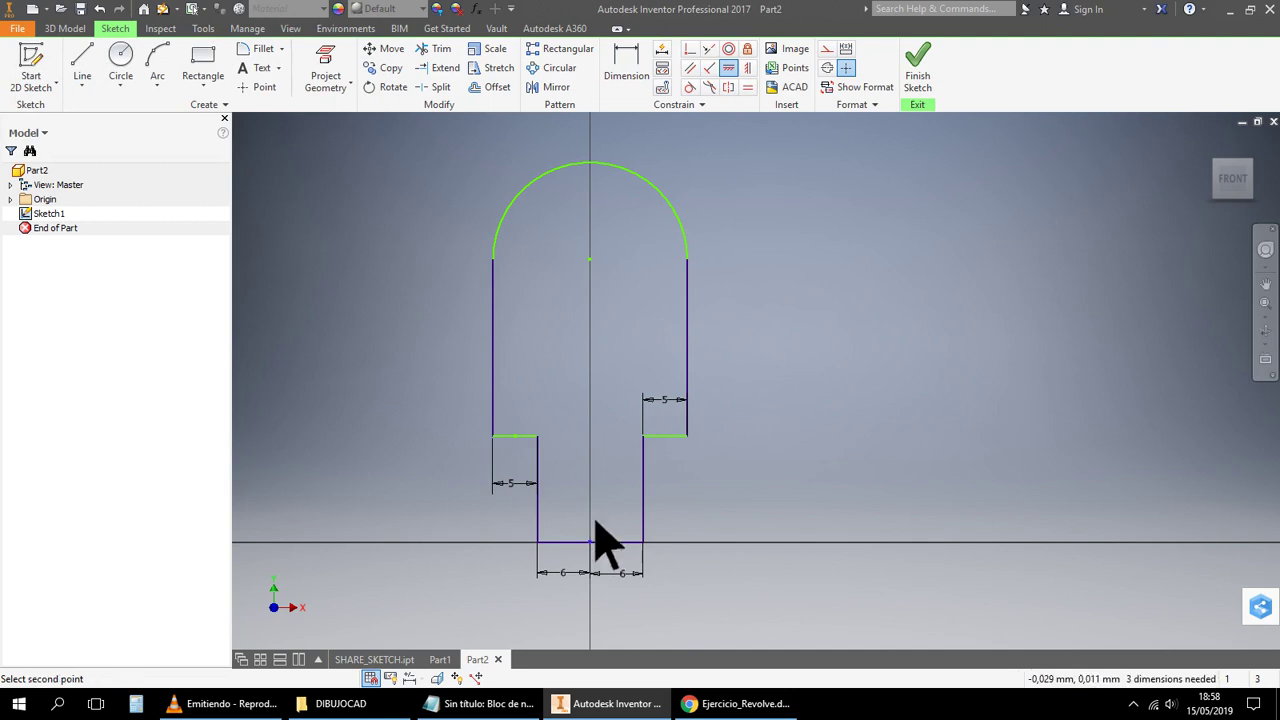
pyautogui.click(592, 261)
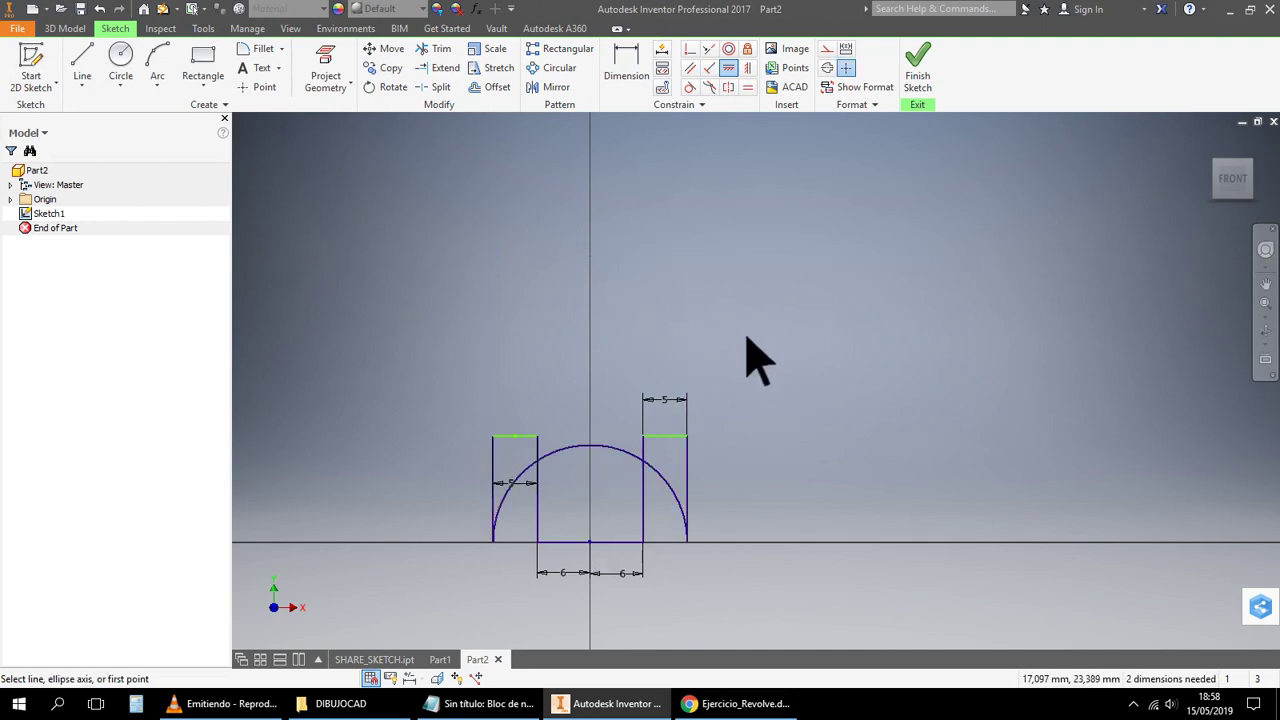
pyautogui.hotkey('ctrl', 'z')
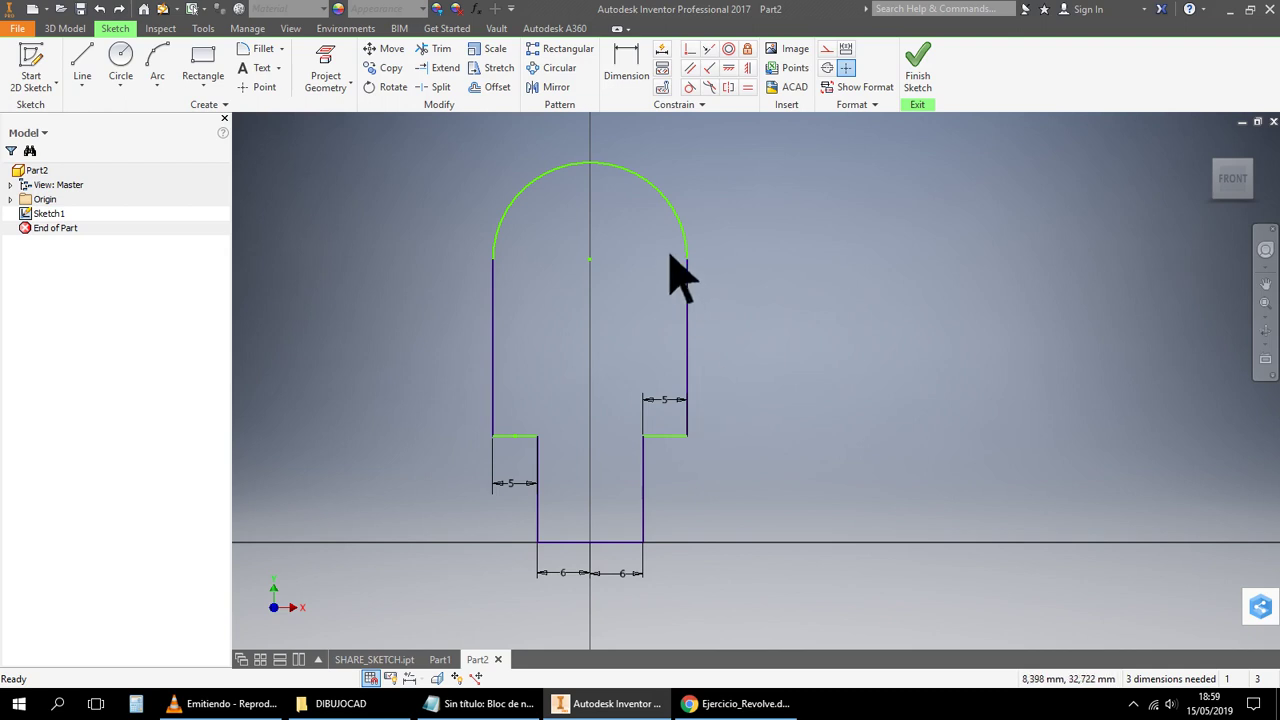
# Try to add another dimension at the right shoulder and leave the Dimension command
pyautogui.click(624, 92)
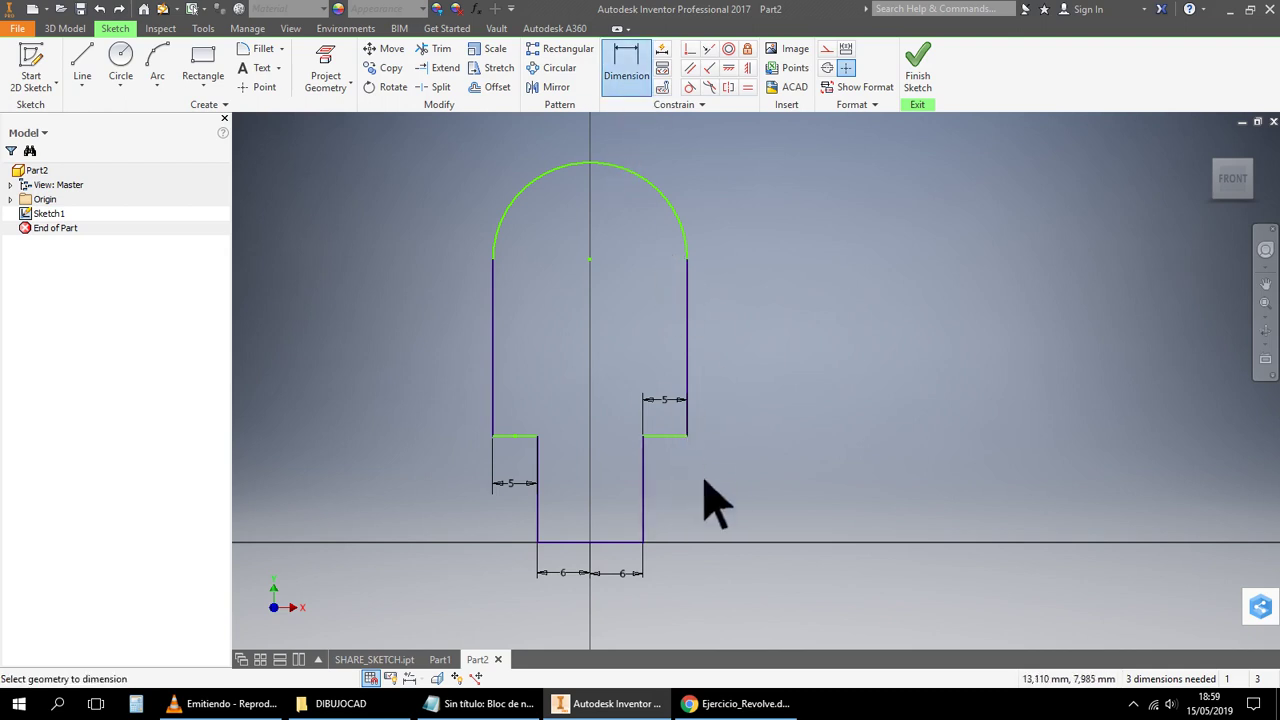
pyautogui.click(670, 462)
pyautogui.click(680, 485)
pyautogui.click(352, 152)
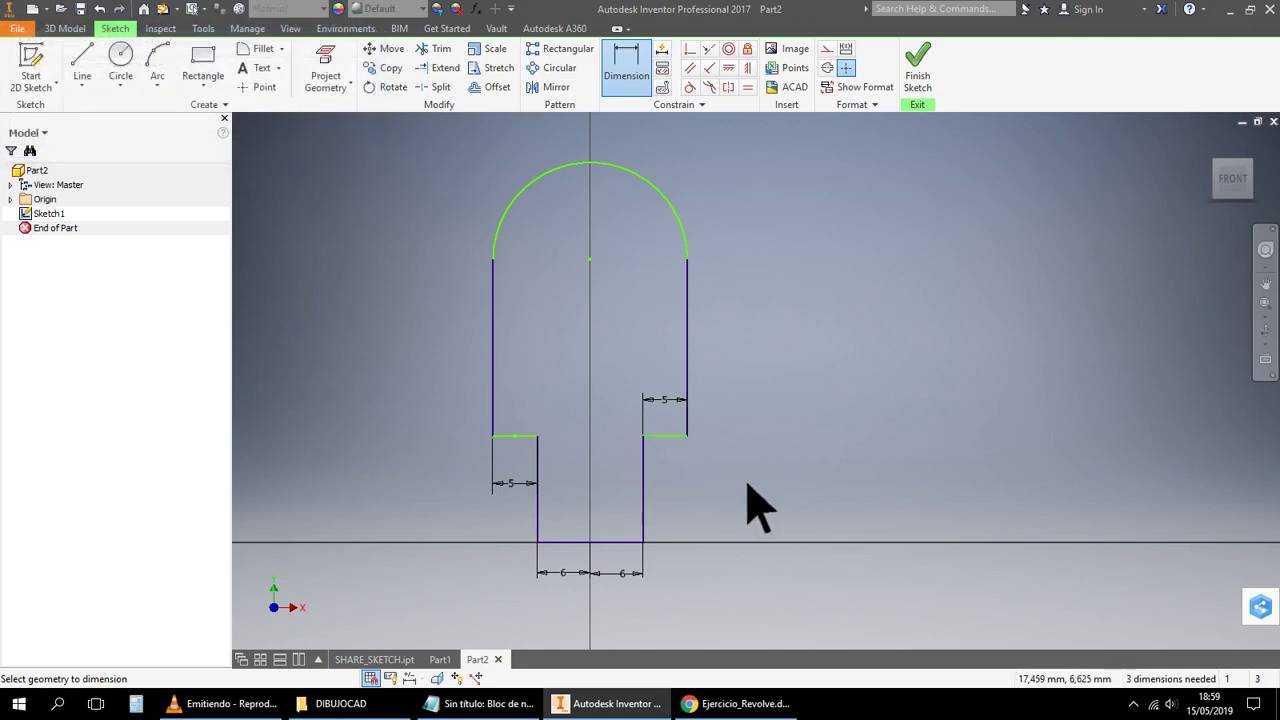
pyautogui.rightClick(670, 402)
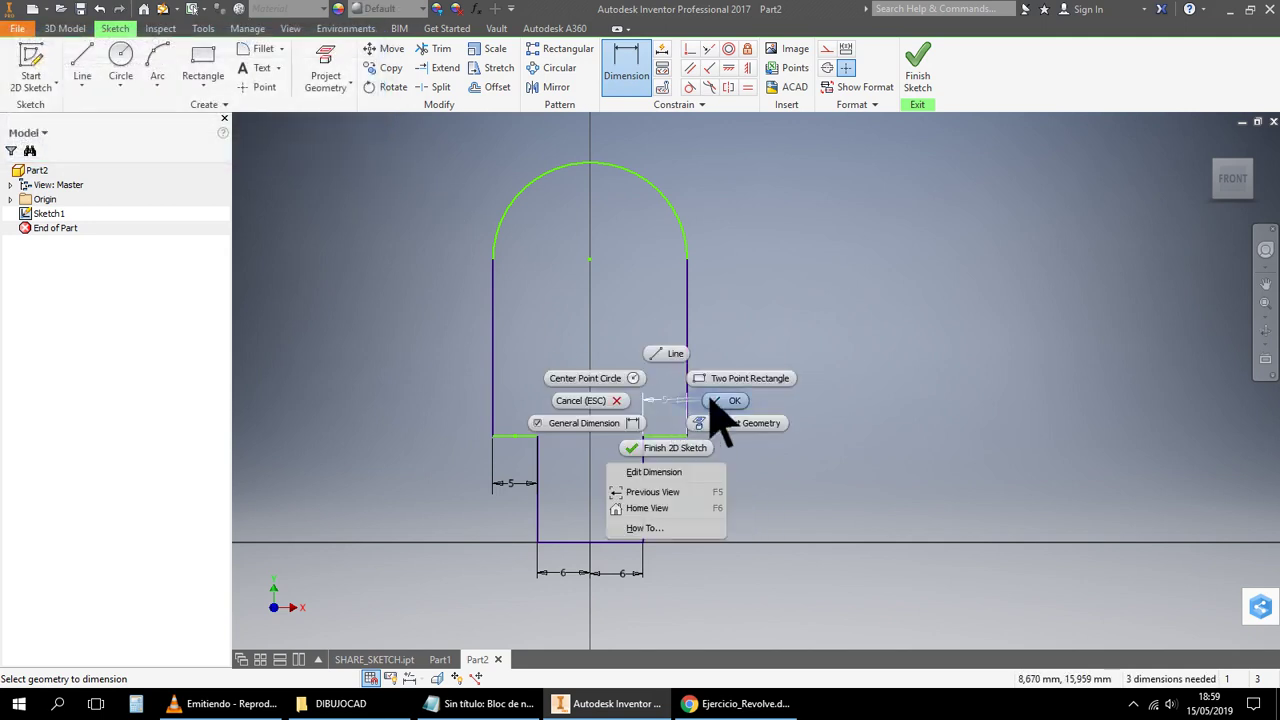
pyautogui.click(748, 402)
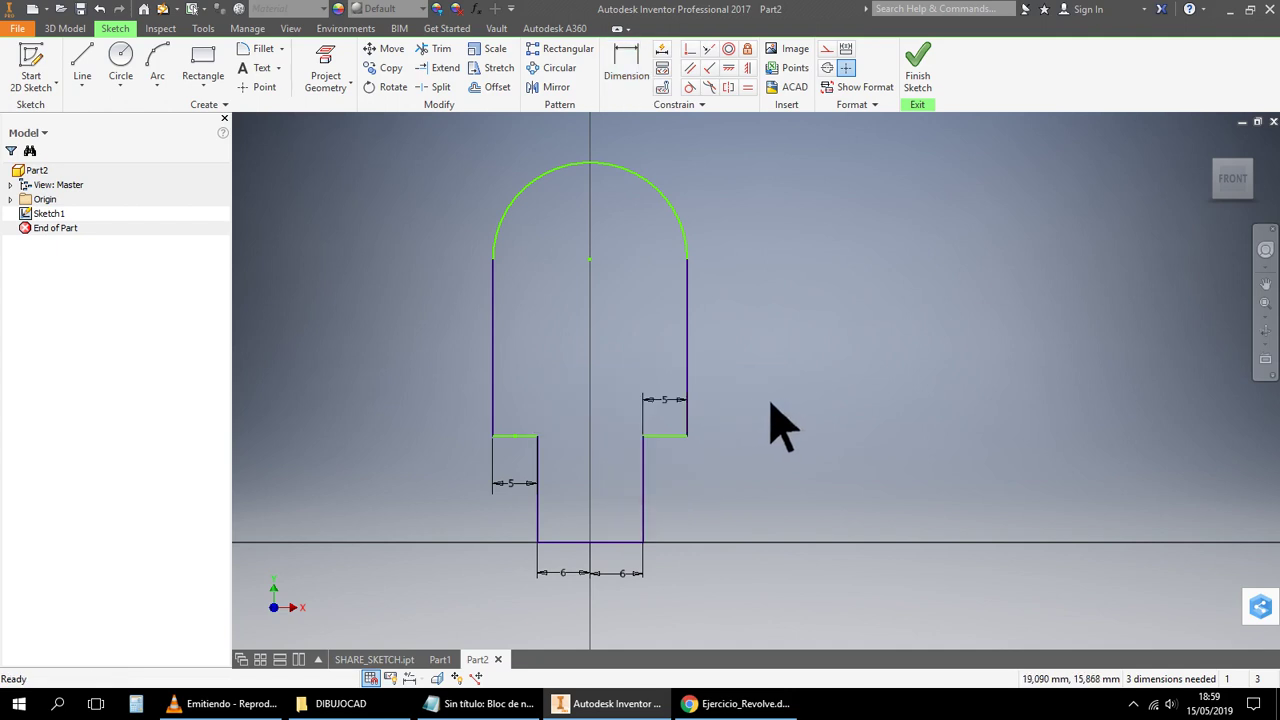
# Delete the right shoulder's 5 mm dimension and add a radius dimension to the top arc
pyautogui.rightClick(665, 398)
pyautogui.click(674, 350)
pyautogui.click(627, 70)
pyautogui.click(645, 181)
pyautogui.click(748, 200)
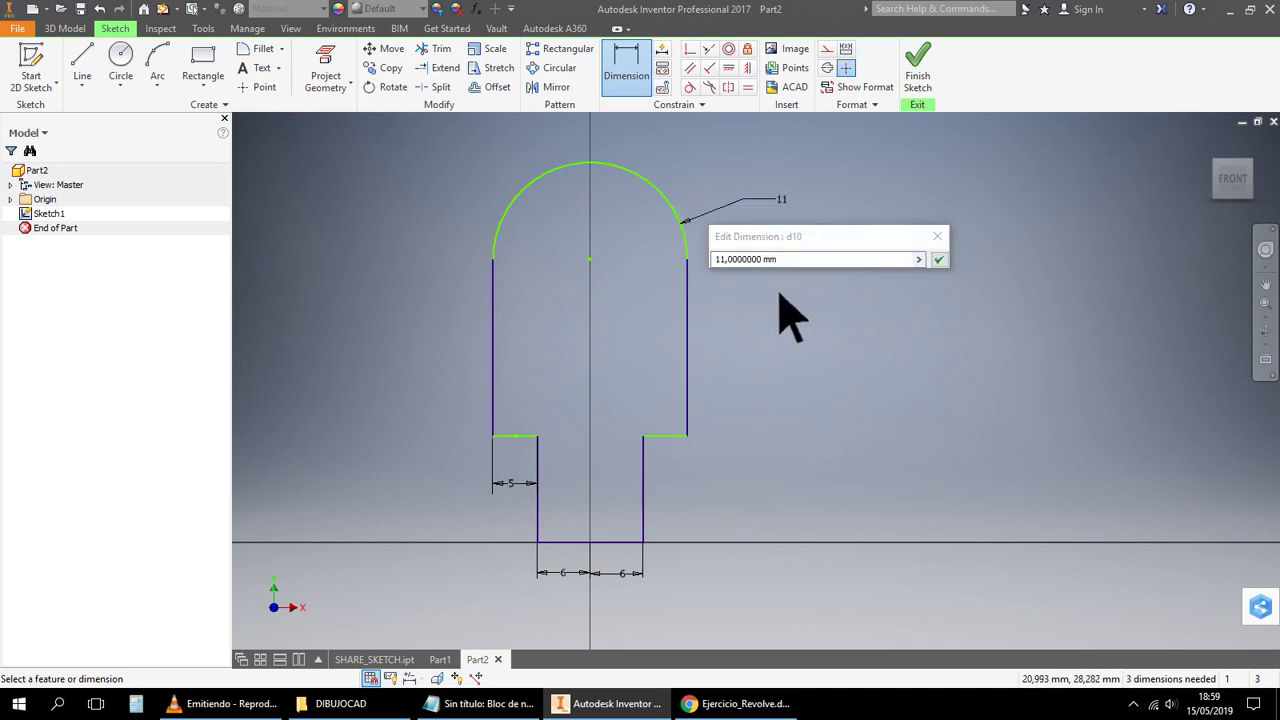
# Try setting the top arc's radius to 15 mm, and undo the change
pyautogui.doubleClick(763, 259)
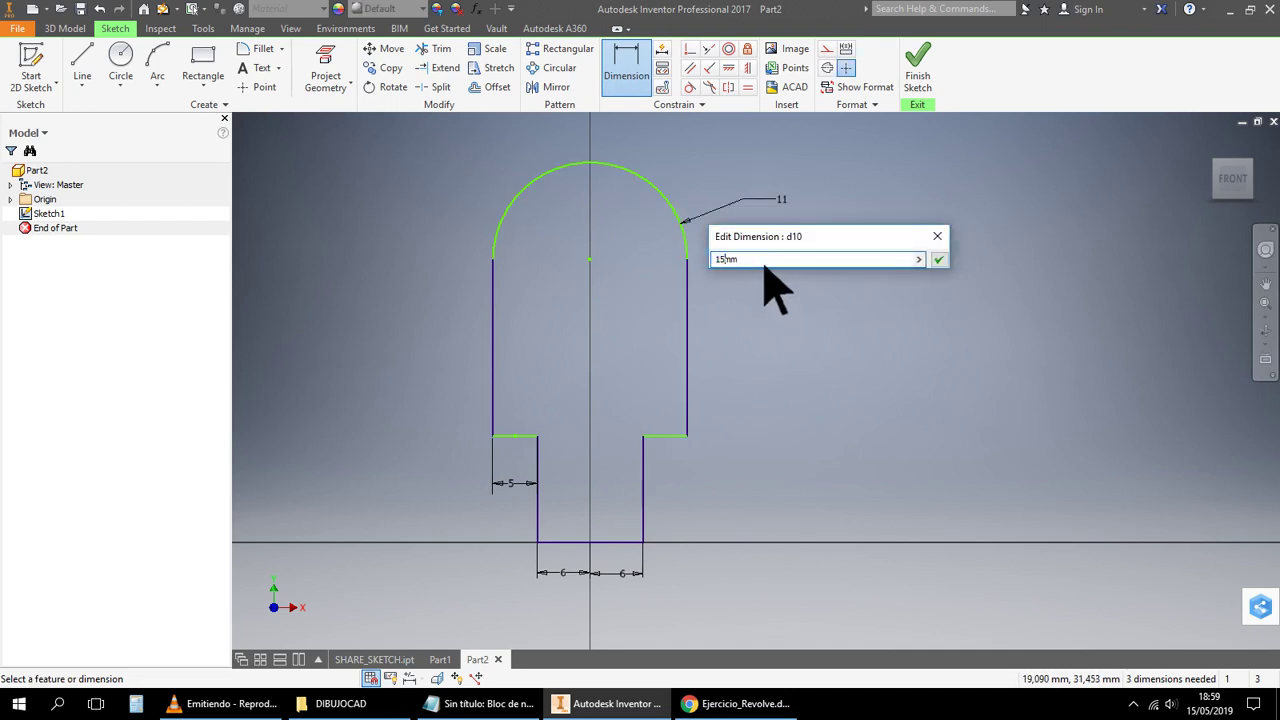
pyautogui.write('15')
pyautogui.press('Return')
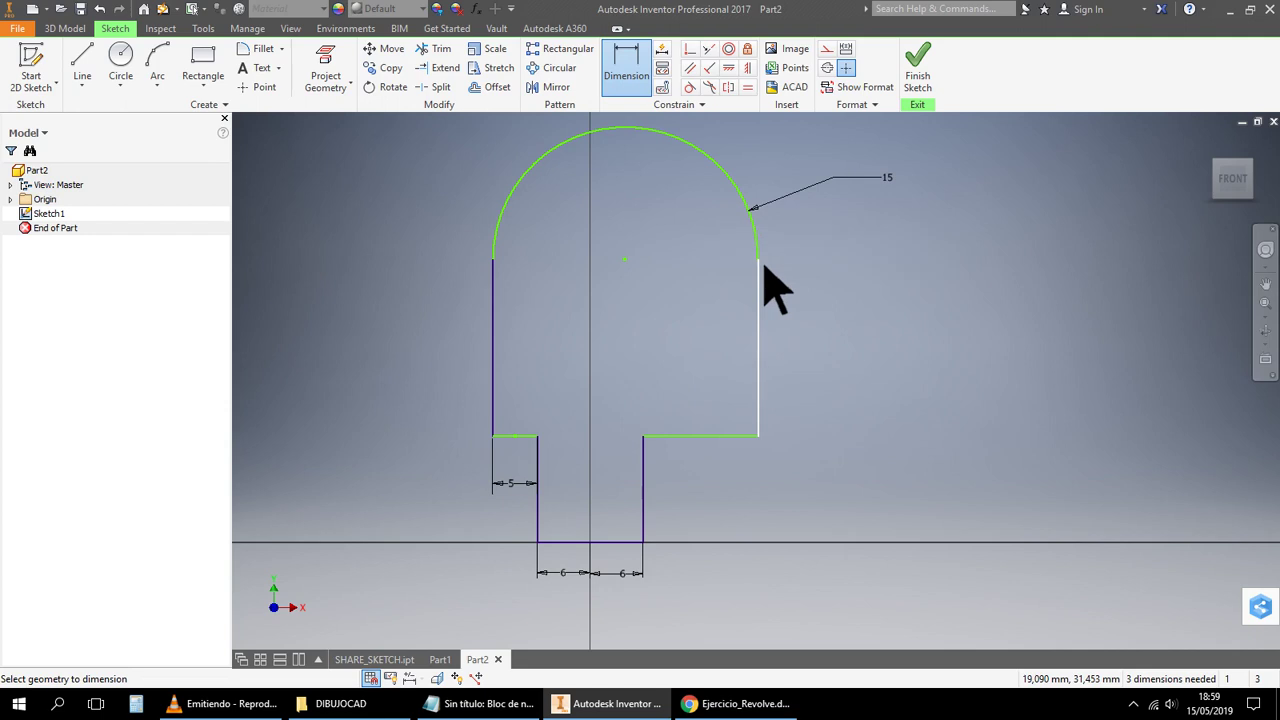
pyautogui.hotkey('ctrl', 'z')
pyautogui.rightClick(897, 344)
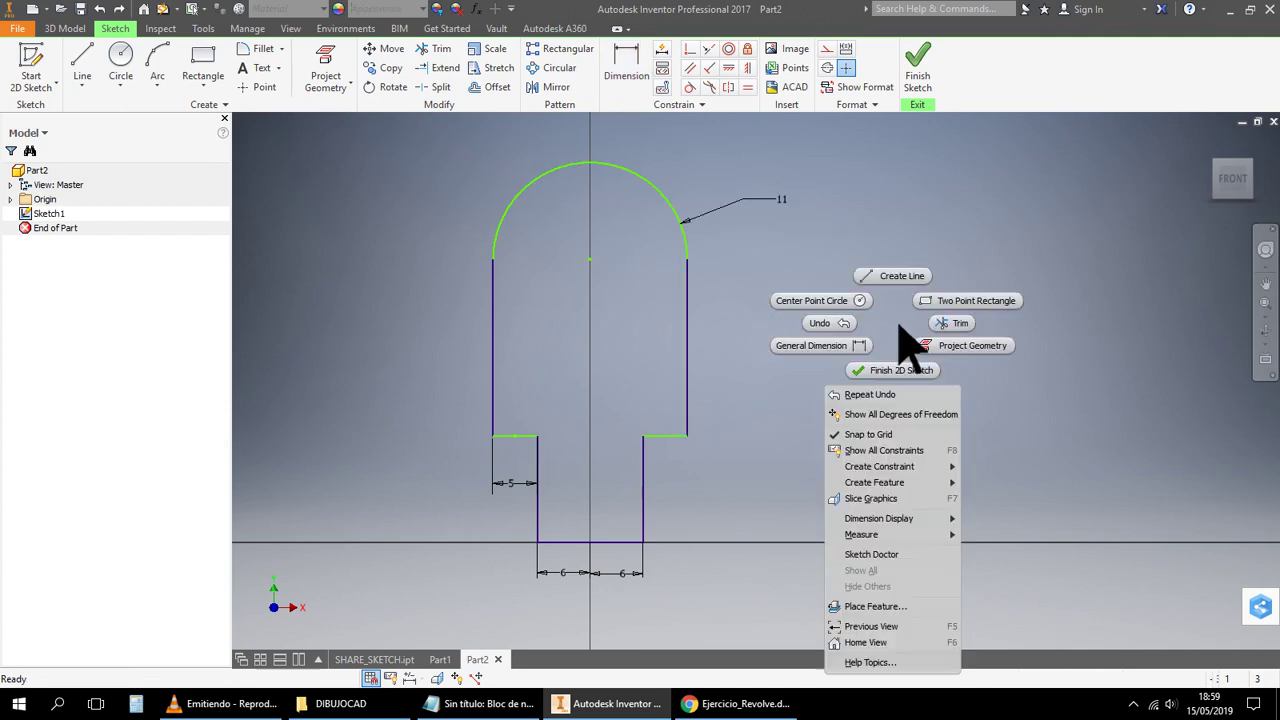
pyautogui.press('Escape')
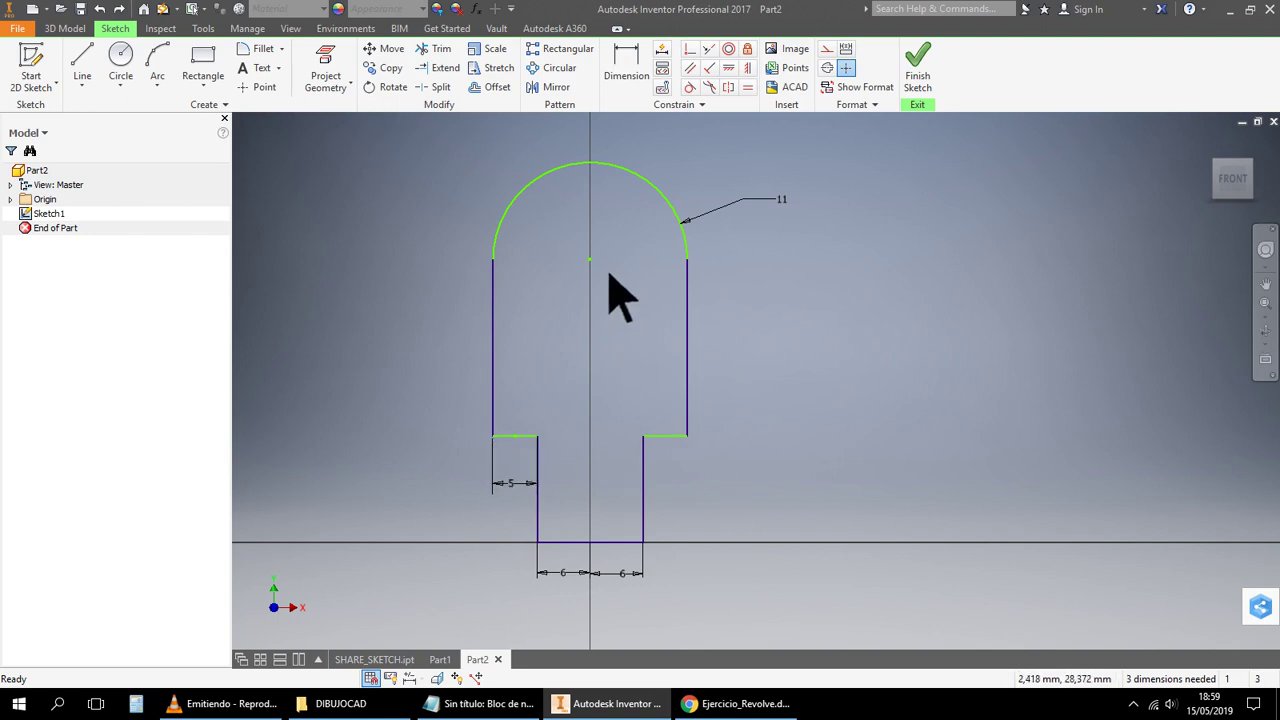
# Draw a circle of 10 mm diameter centred on the top arc's centre
pyautogui.click(121, 62)
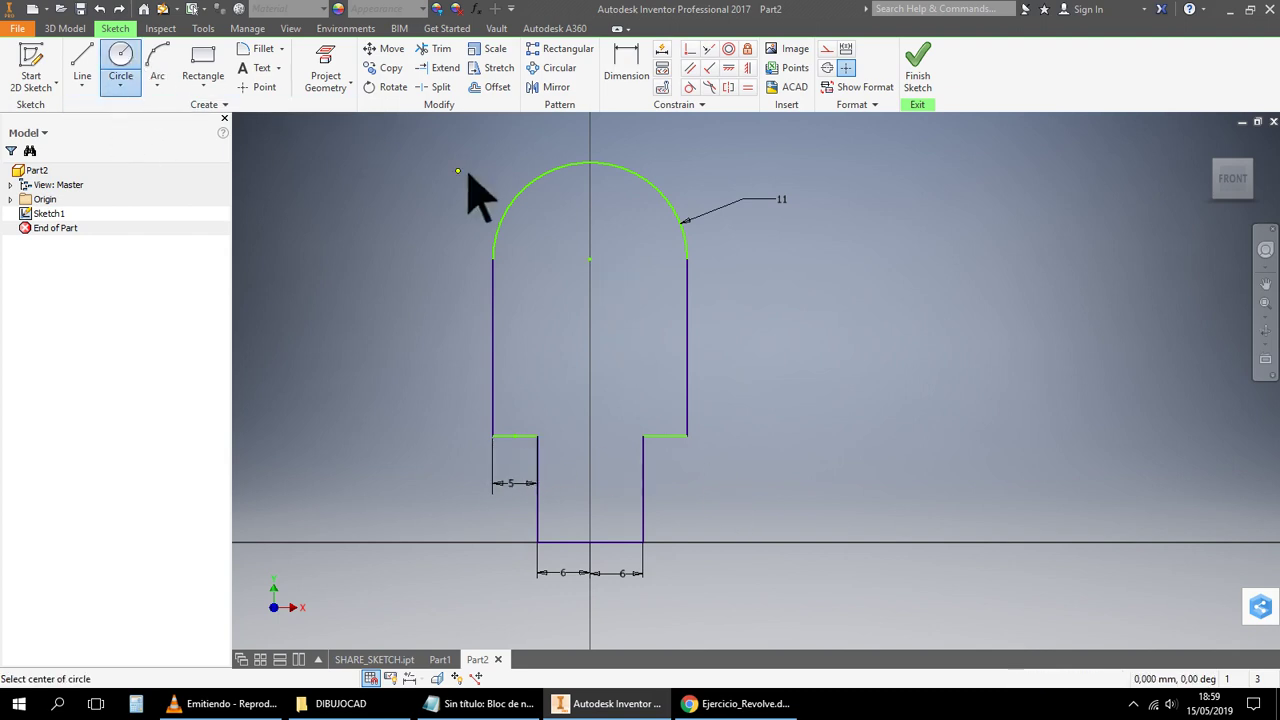
pyautogui.click(591, 260)
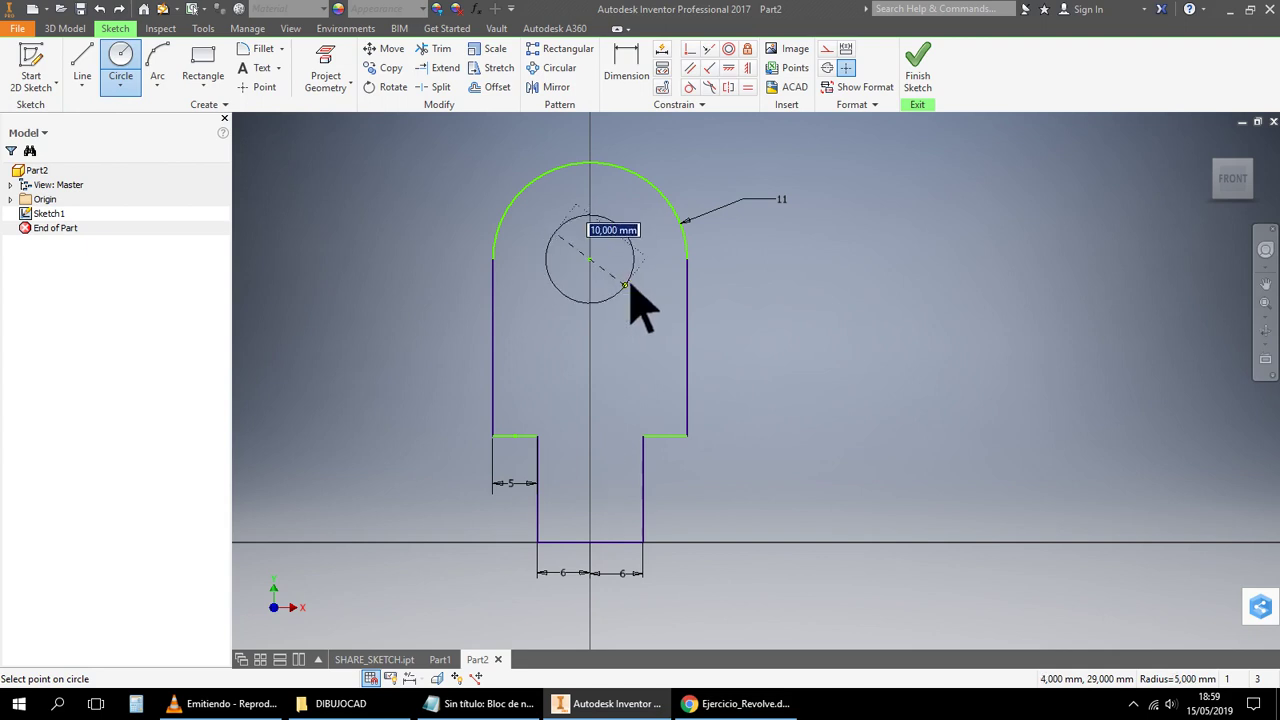
pyautogui.click(625, 287)
pyautogui.rightClick(832, 312)
pyautogui.click(884, 312)
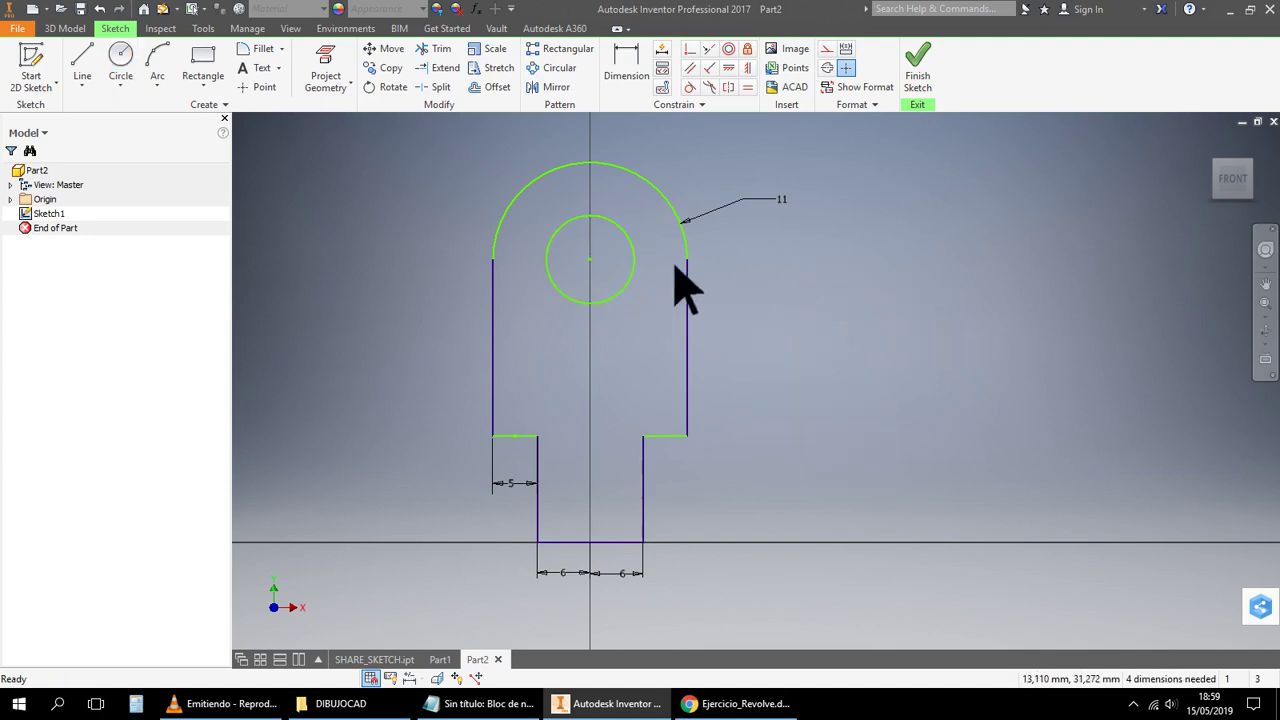
# Dimension the diameter of the circle inside the top arc
pyautogui.click(638, 80)
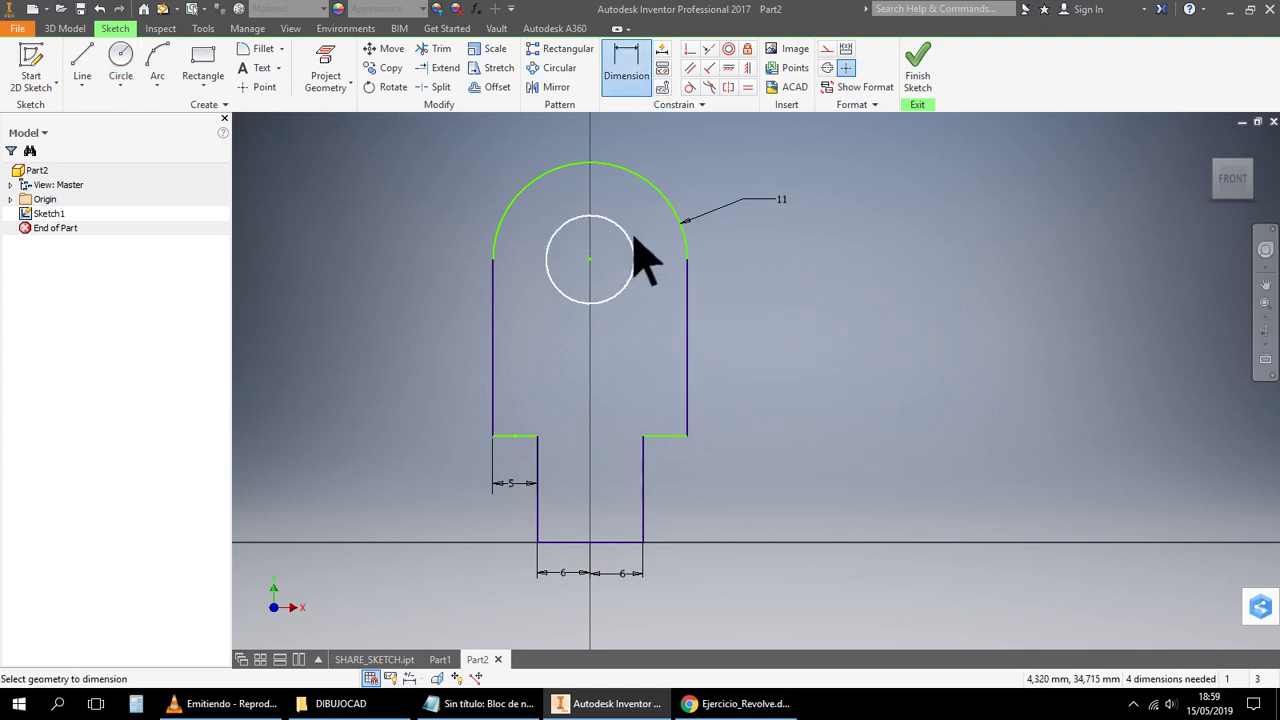
pyautogui.click(634, 240)
pyautogui.click(809, 310)
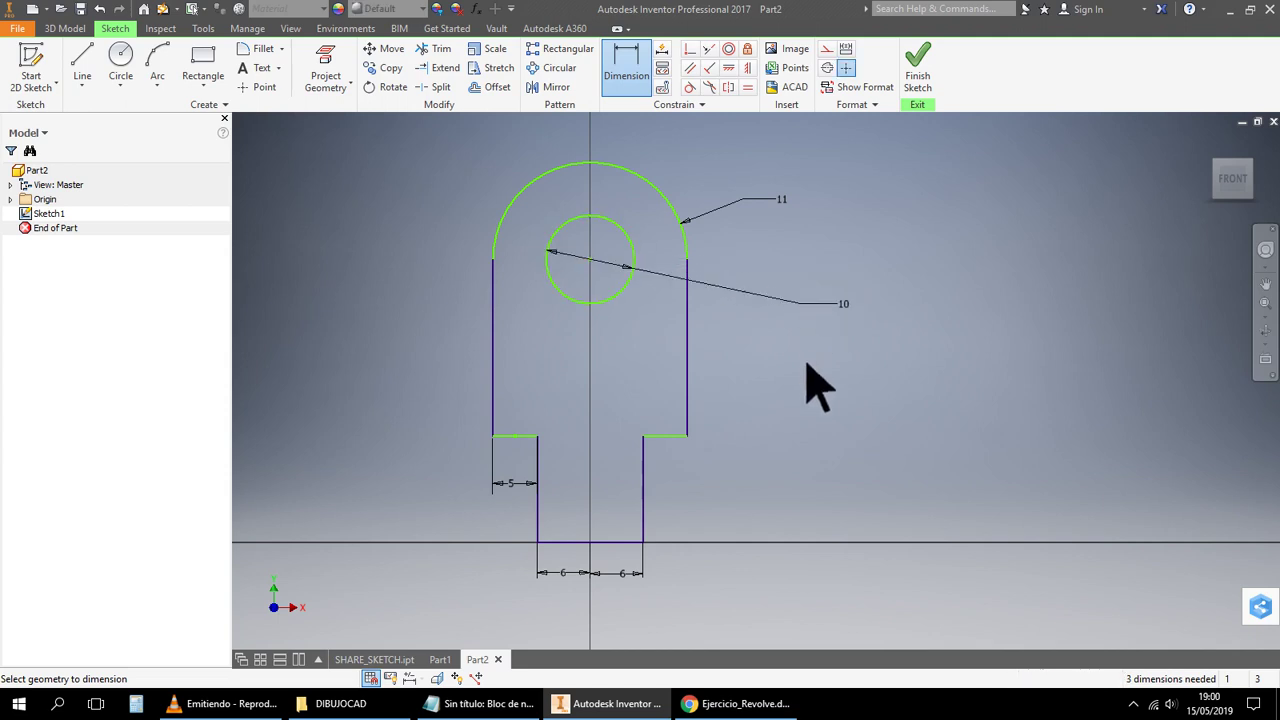
# Try a horizontal constraint between the top arc's centre and the origin, and undo it
pyautogui.click(736, 68)
pyautogui.click(594, 544)
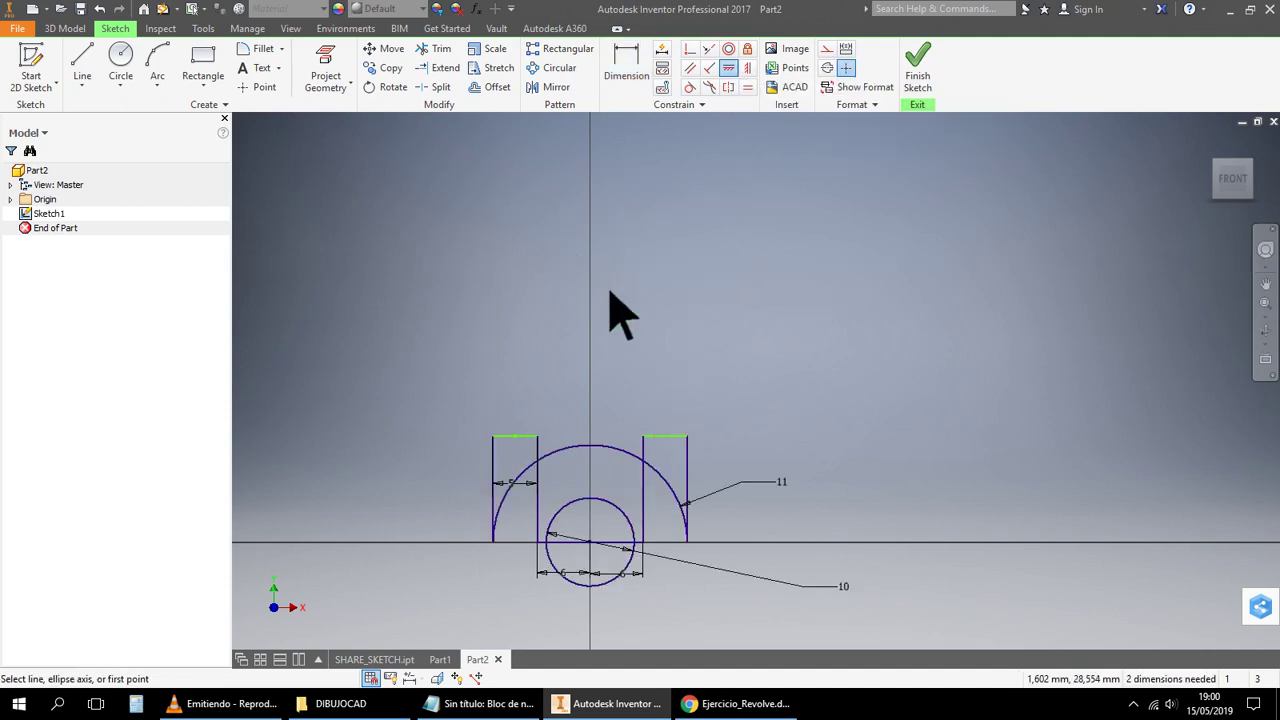
pyautogui.rightClick(912, 368)
pyautogui.click(1075, 458)
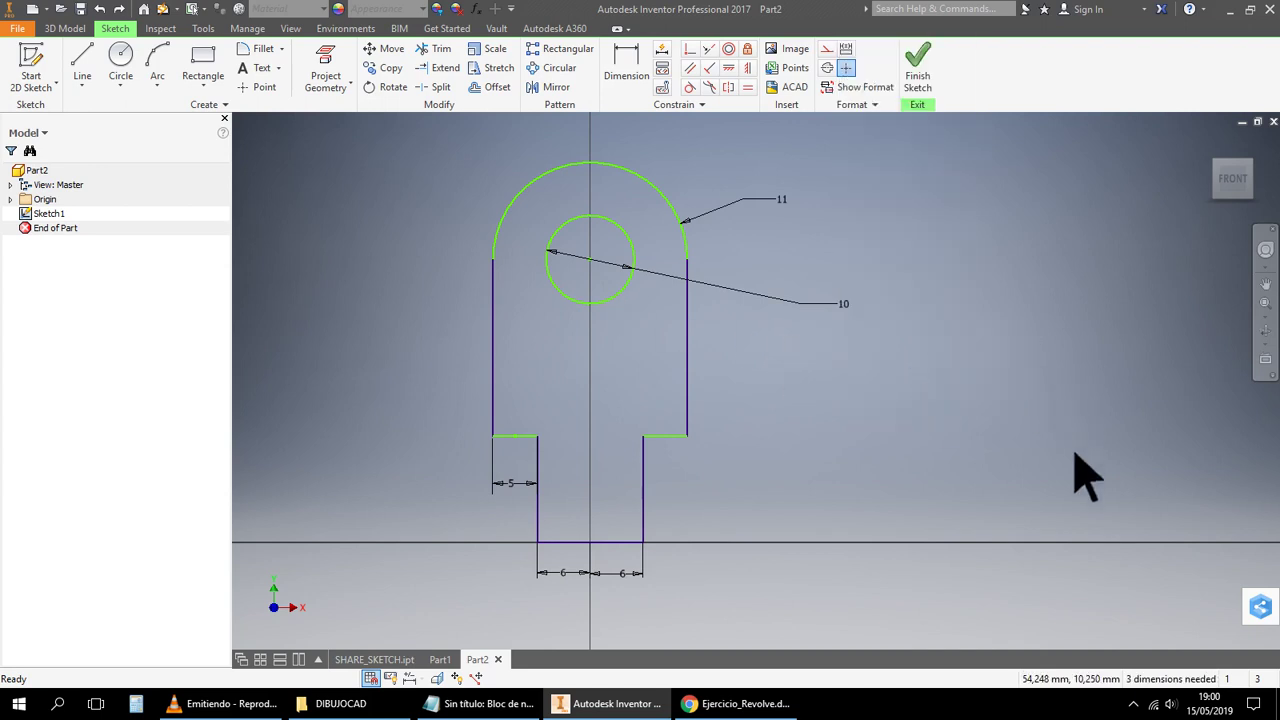
# Finish the profile sketch and extrude the profile around the circular hole by 20 mm as a solid
pyautogui.click(931, 82)
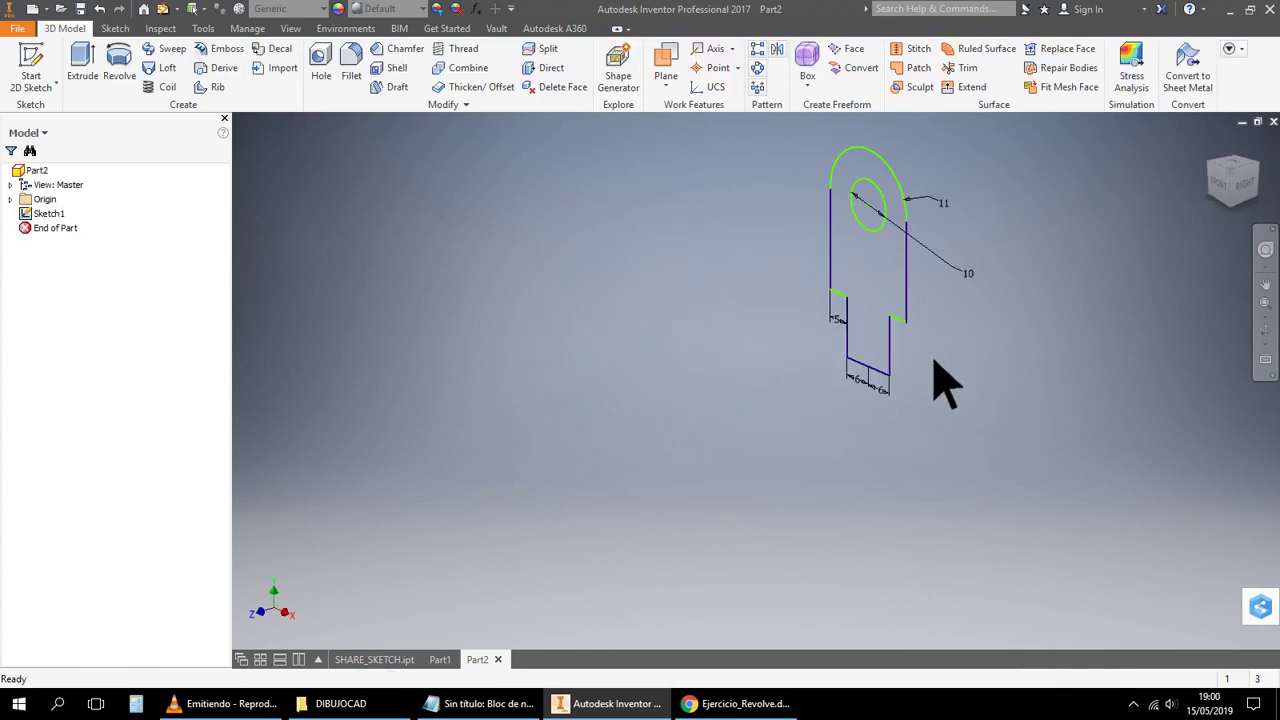
pyautogui.moveTo(935, 362); pyautogui.dragTo(771, 466, button='middle')
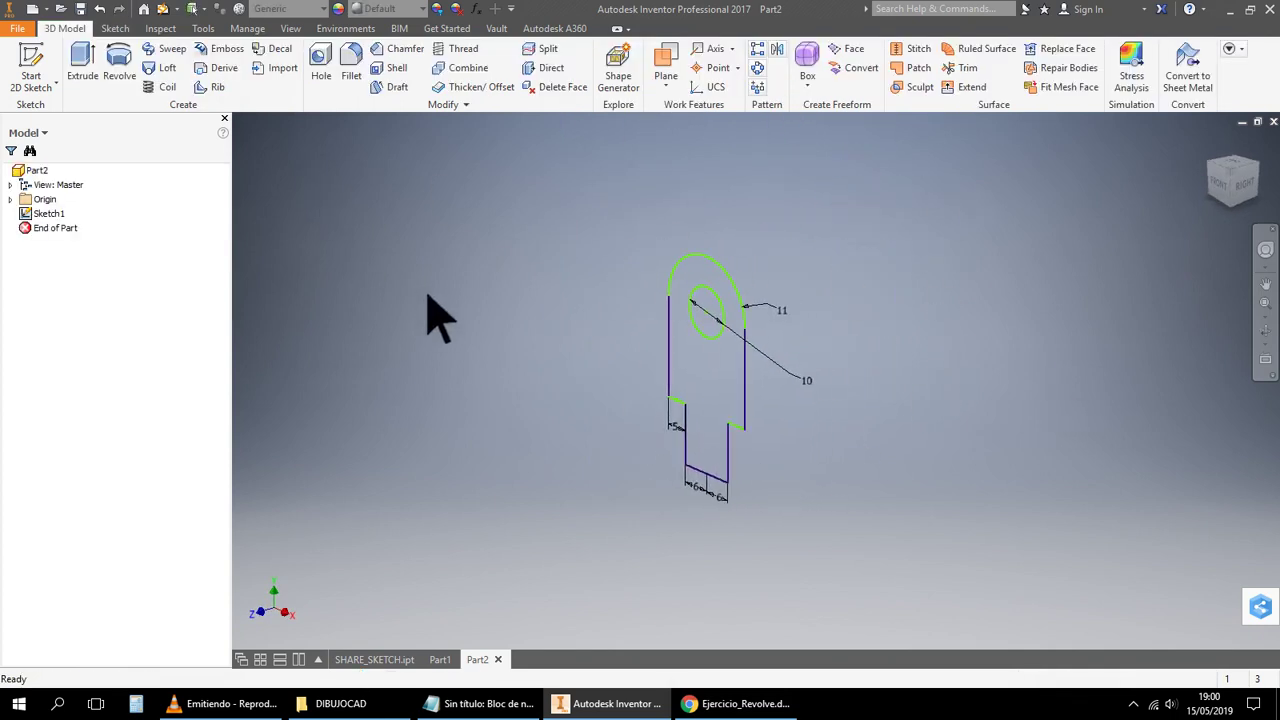
pyautogui.click(97, 66)
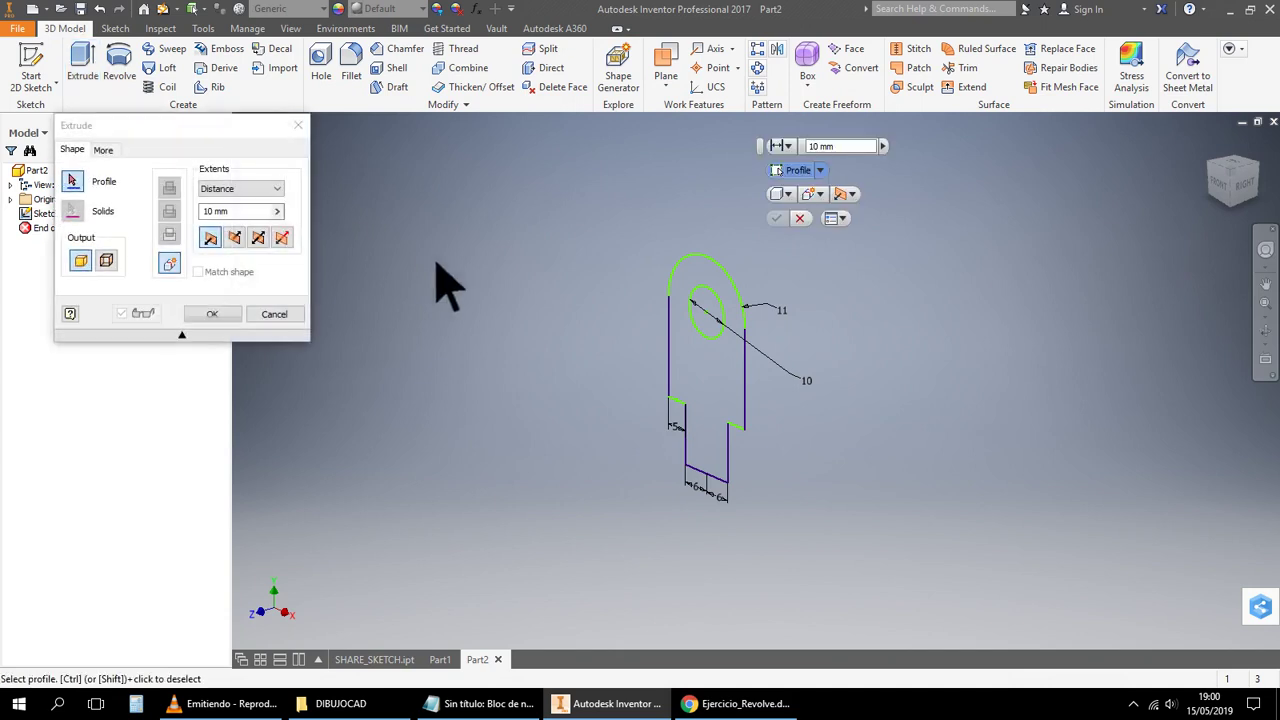
pyautogui.doubleClick(210, 213)
pyautogui.write('20')
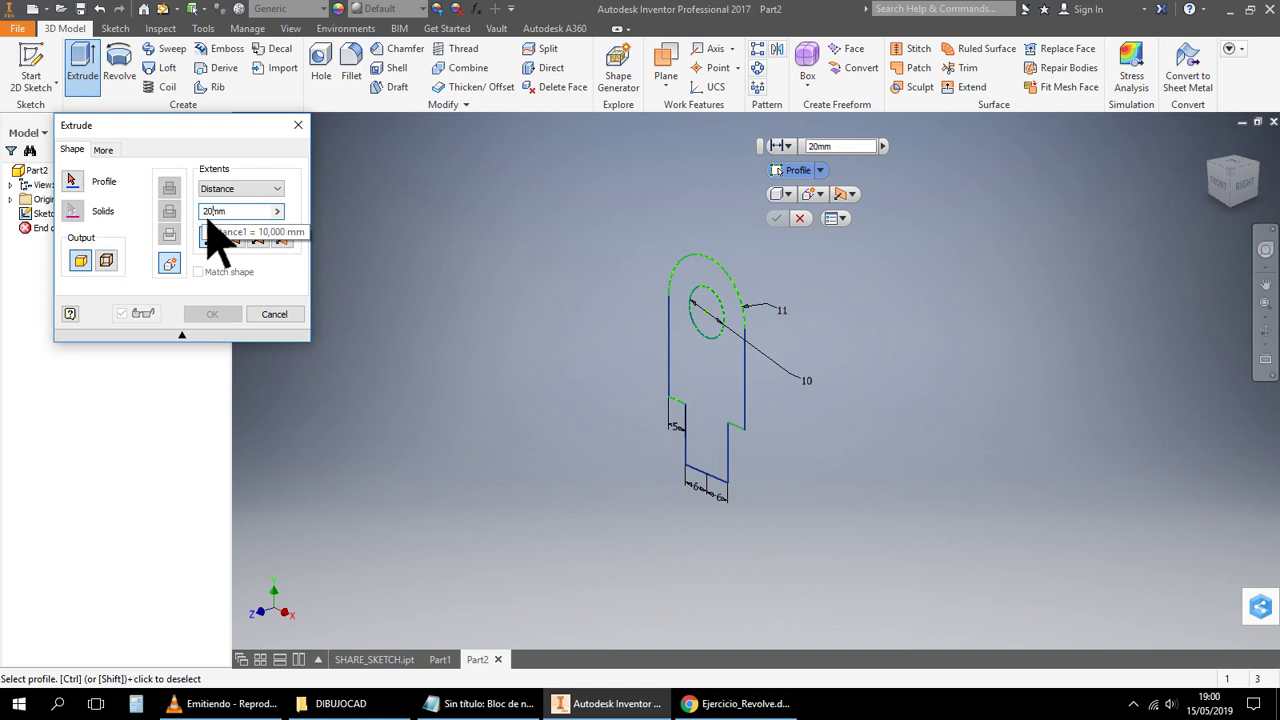
pyautogui.press('Return')
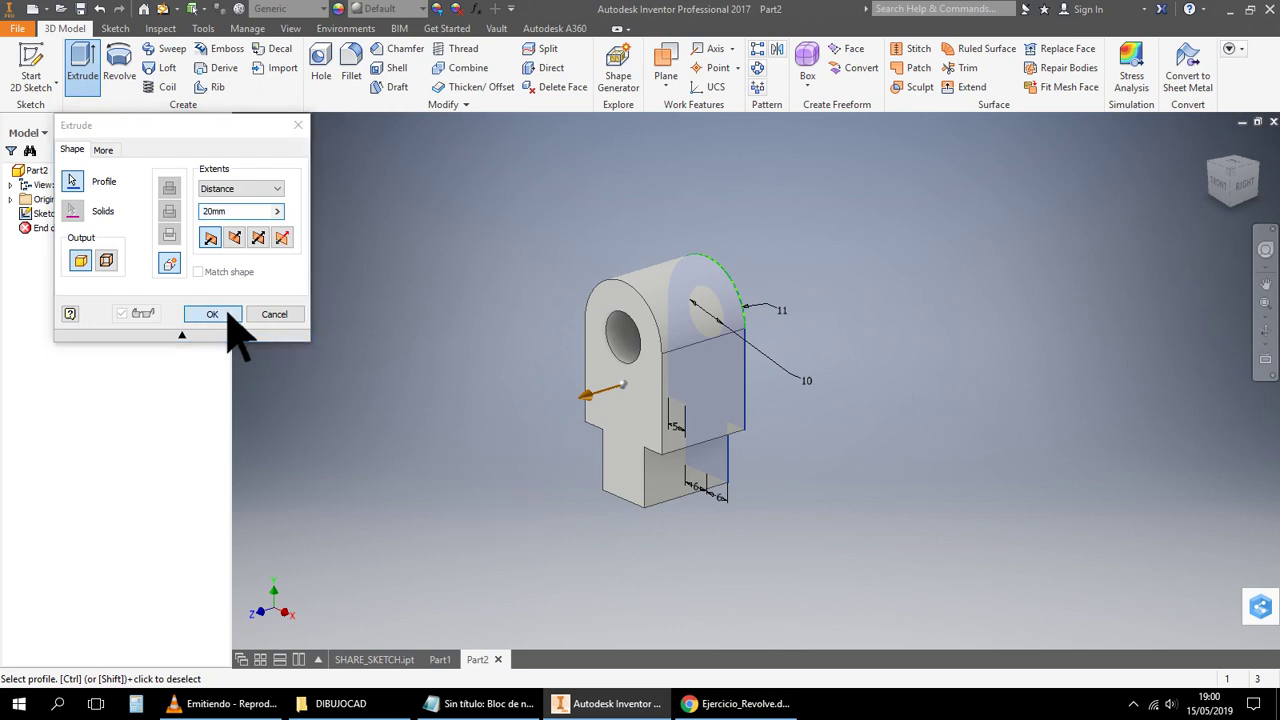
pyautogui.click(228, 314)
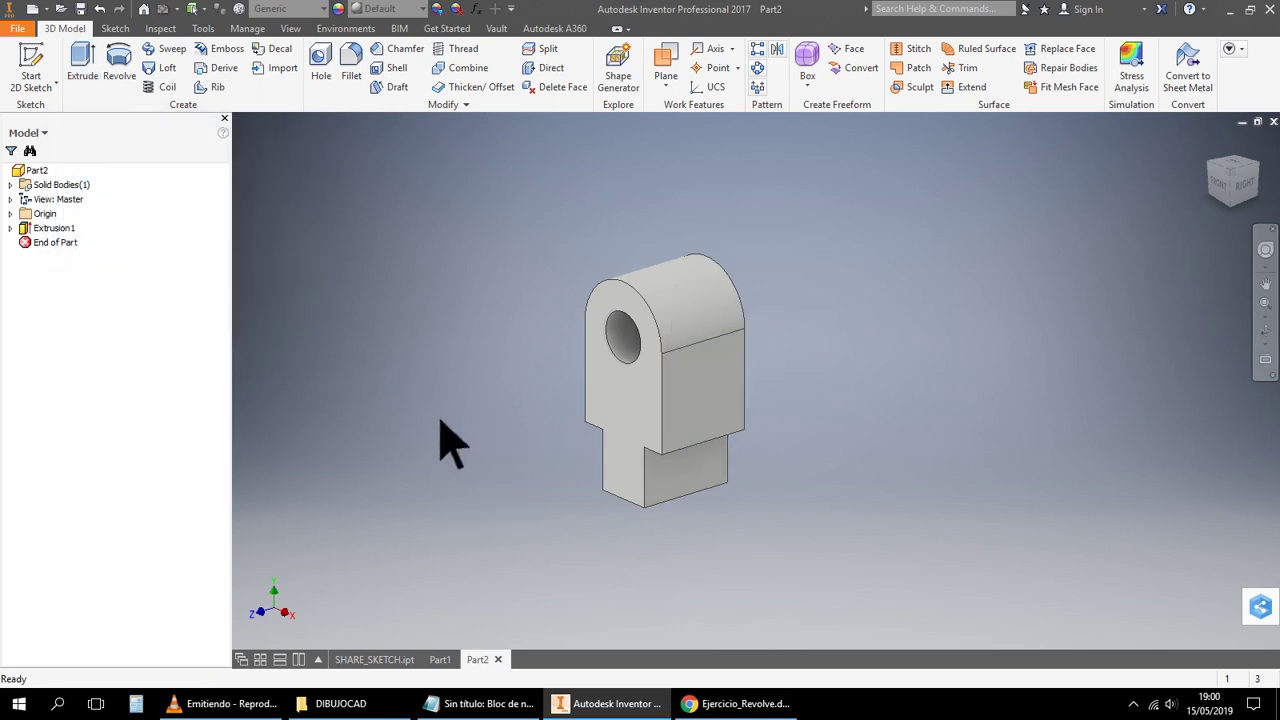
# Start a new sketch on the bottom face of the extruded body
pyautogui.click(1267, 334)
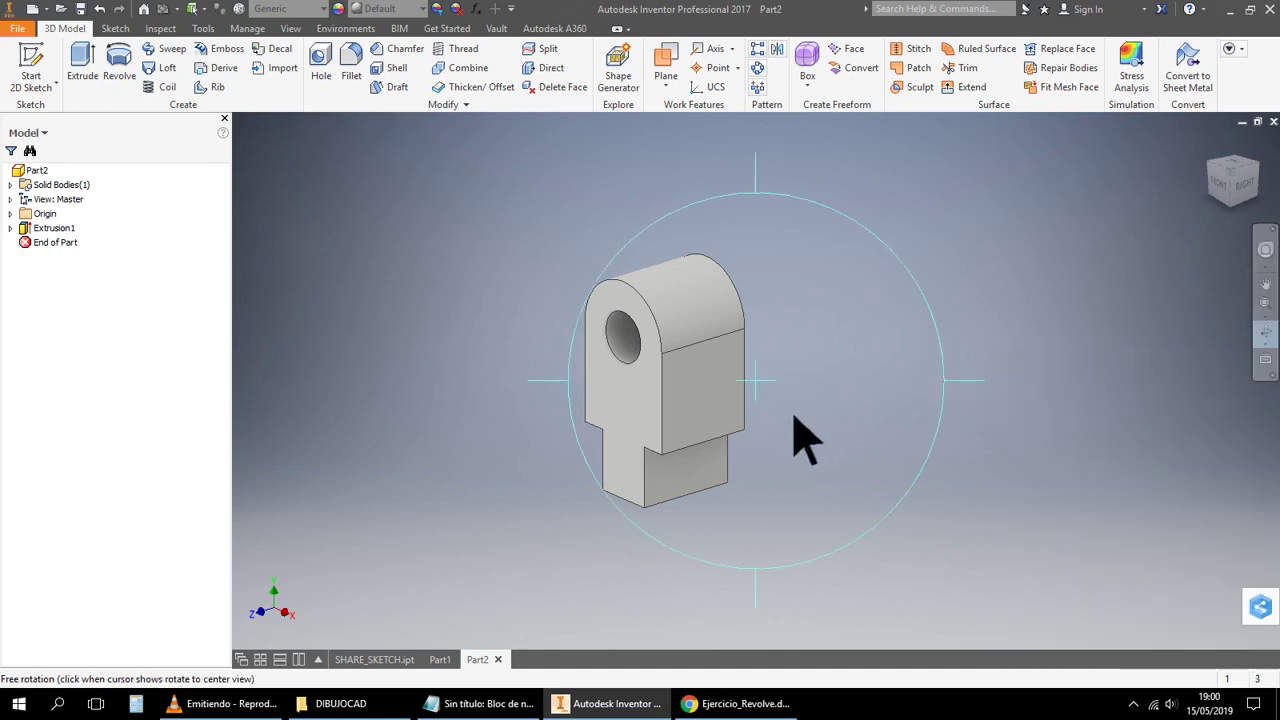
pyautogui.moveTo(871, 314); pyautogui.dragTo(921, 224)
pyautogui.rightClick(1075, 295)
pyautogui.click(1057, 320)
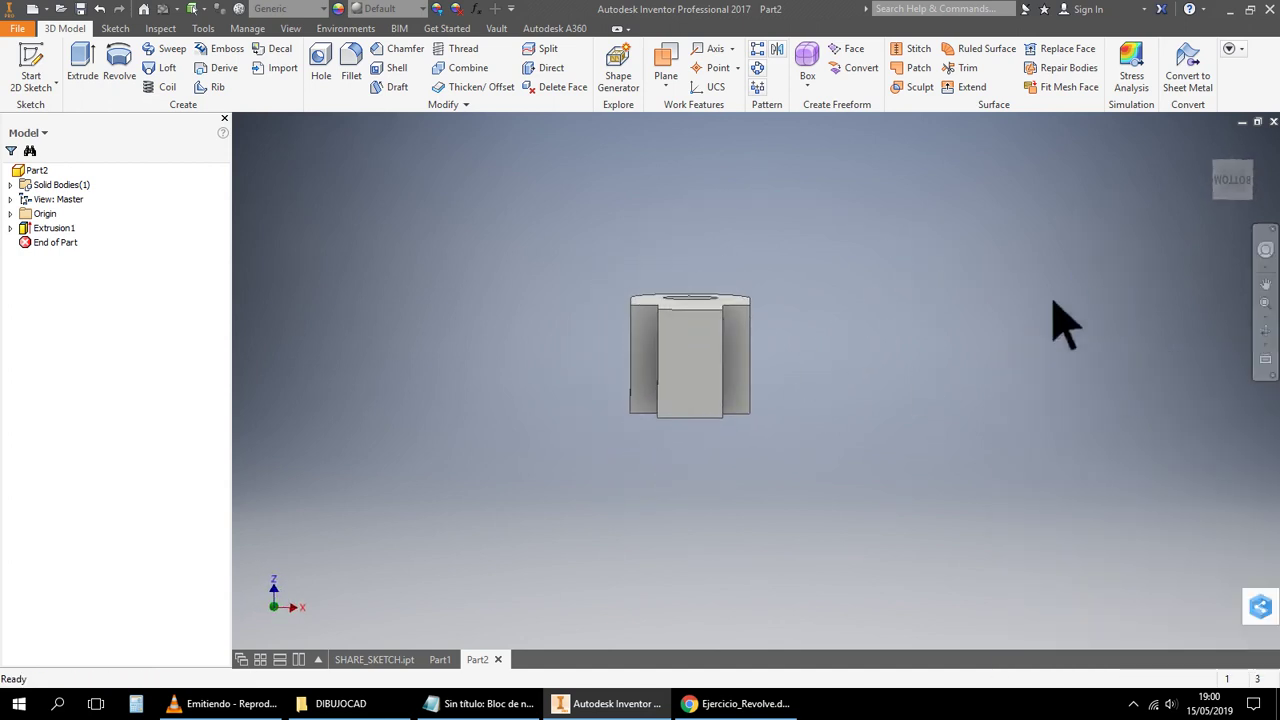
pyautogui.click(722, 383)
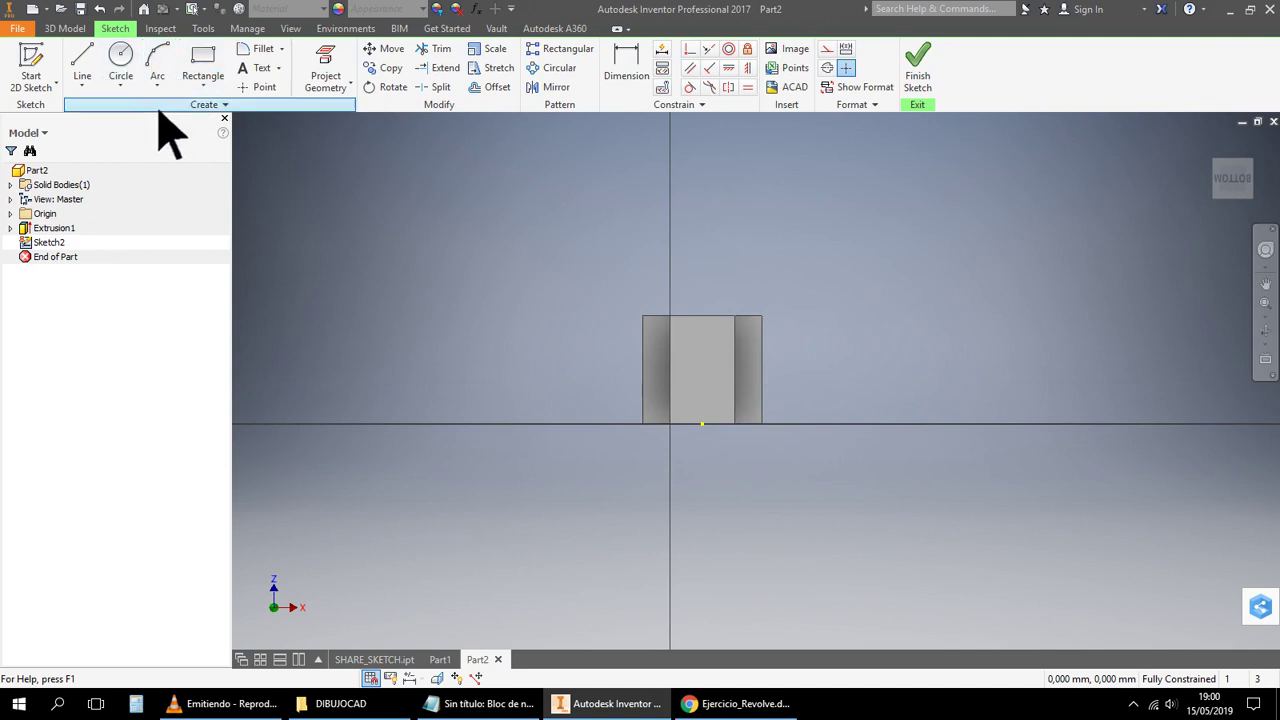
pyautogui.click(213, 95)
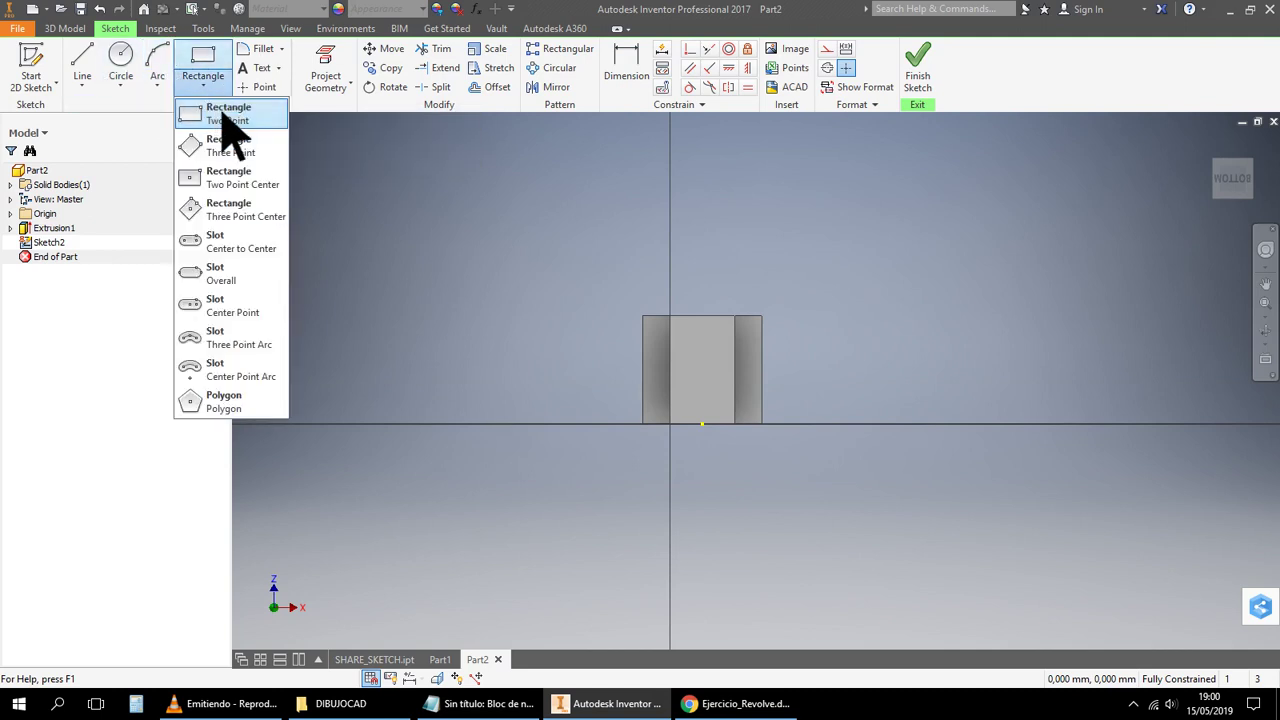
pyautogui.click(225, 115)
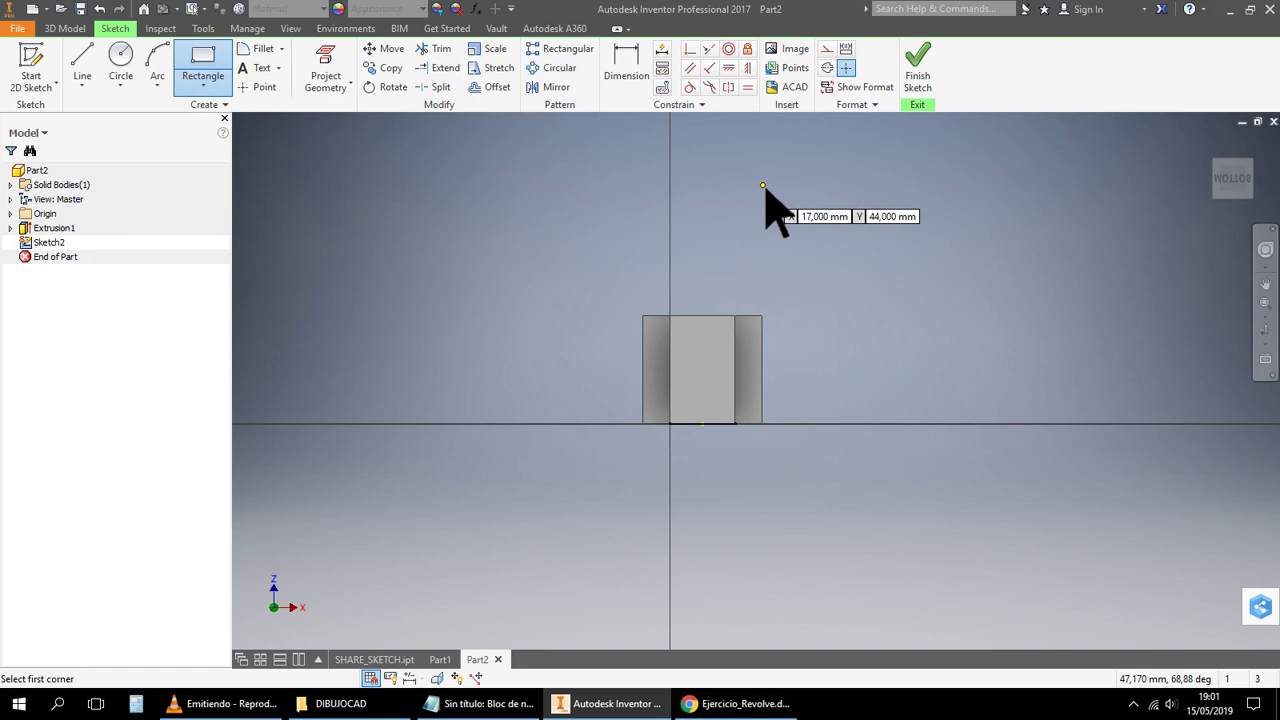
pyautogui.rightClick(862, 210)
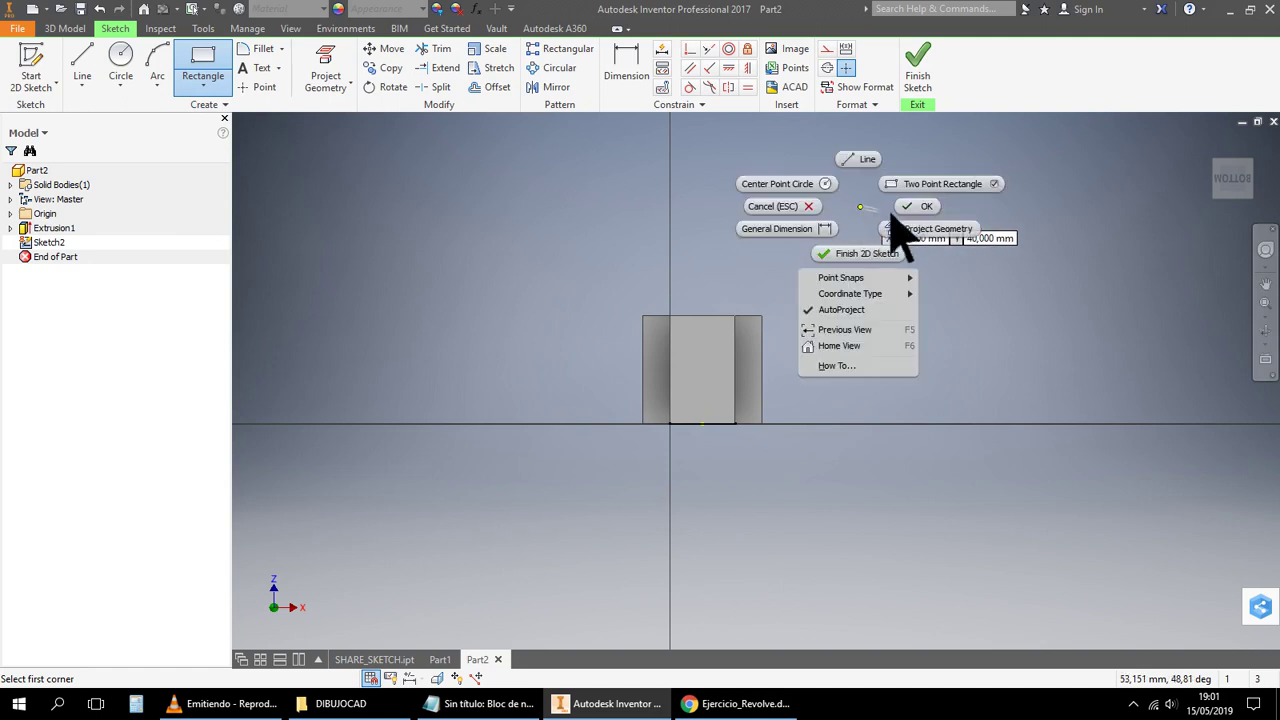
pyautogui.click(932, 228)
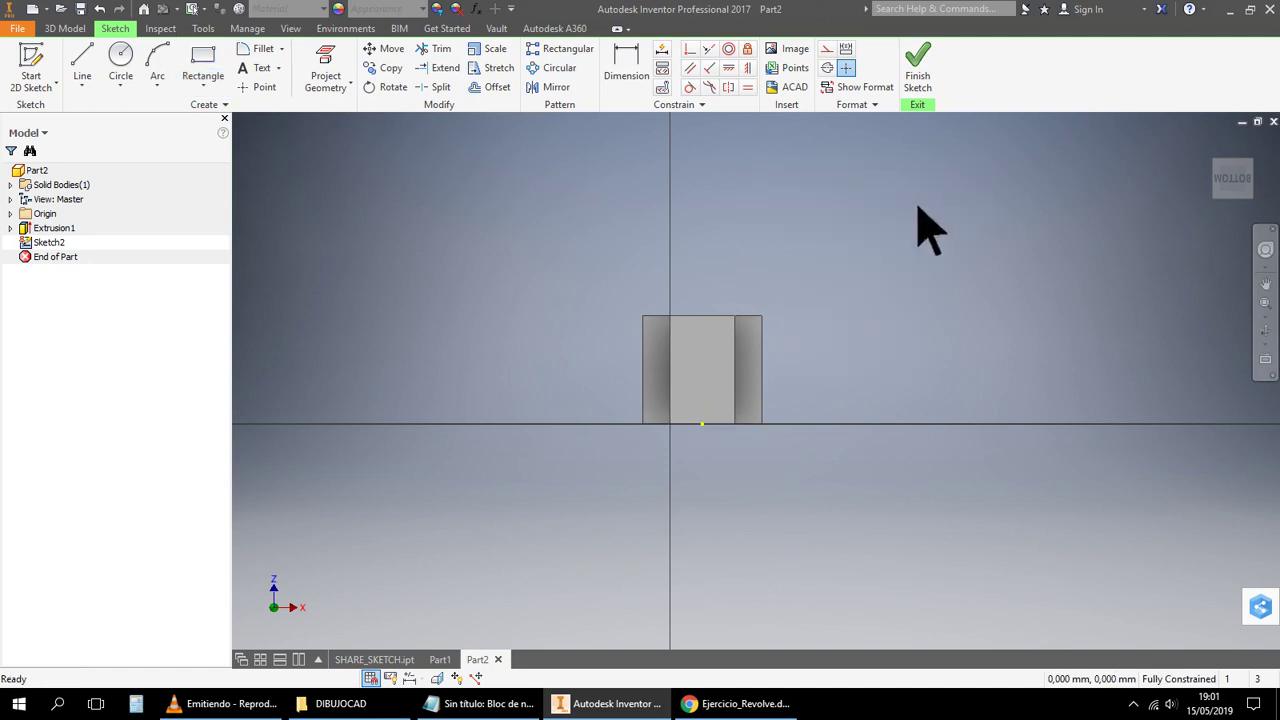
# Draw a two-point centre rectangle 44 mm wide and 42 mm high, centred on the projected origin, and delete it
pyautogui.click(214, 100)
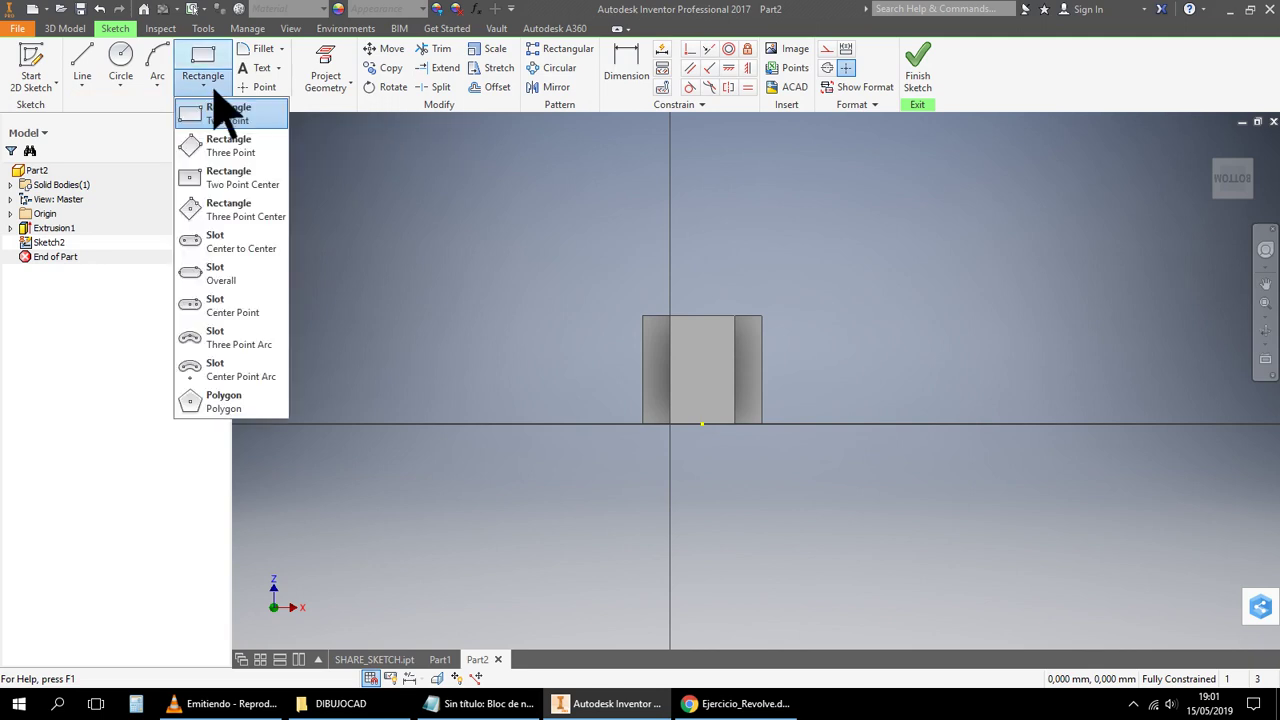
pyautogui.click(258, 197)
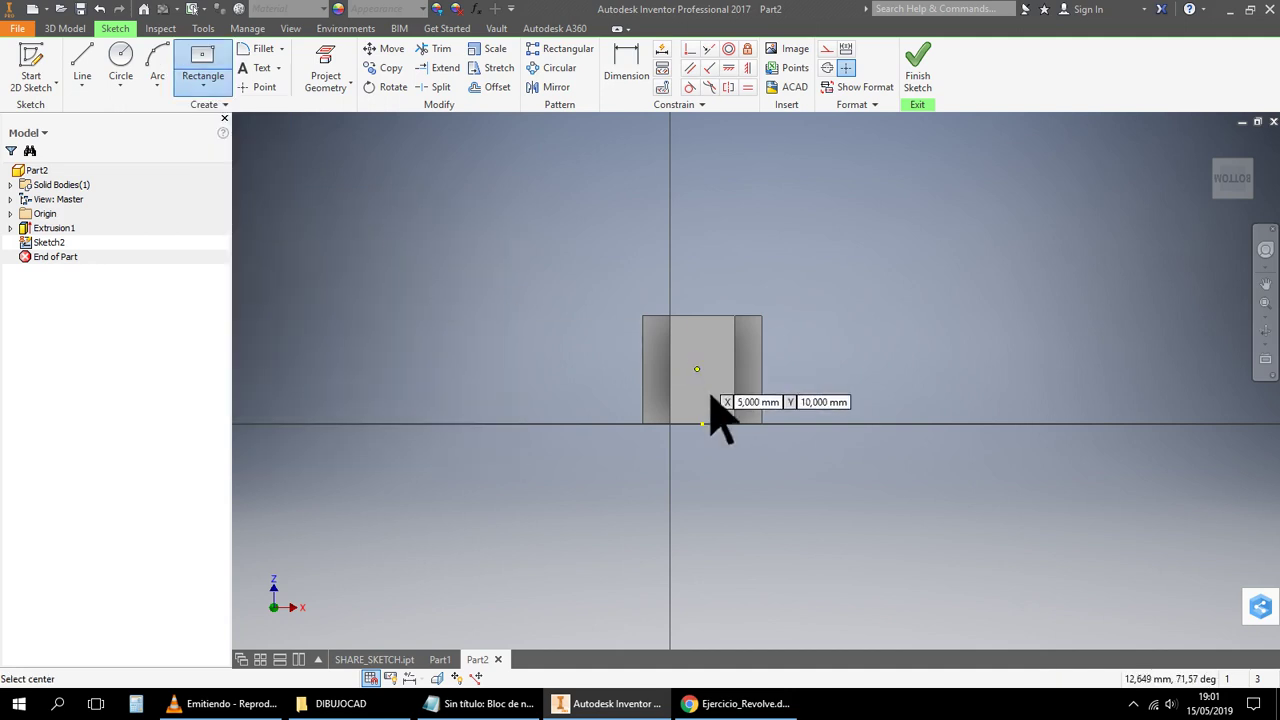
pyautogui.click(702, 424)
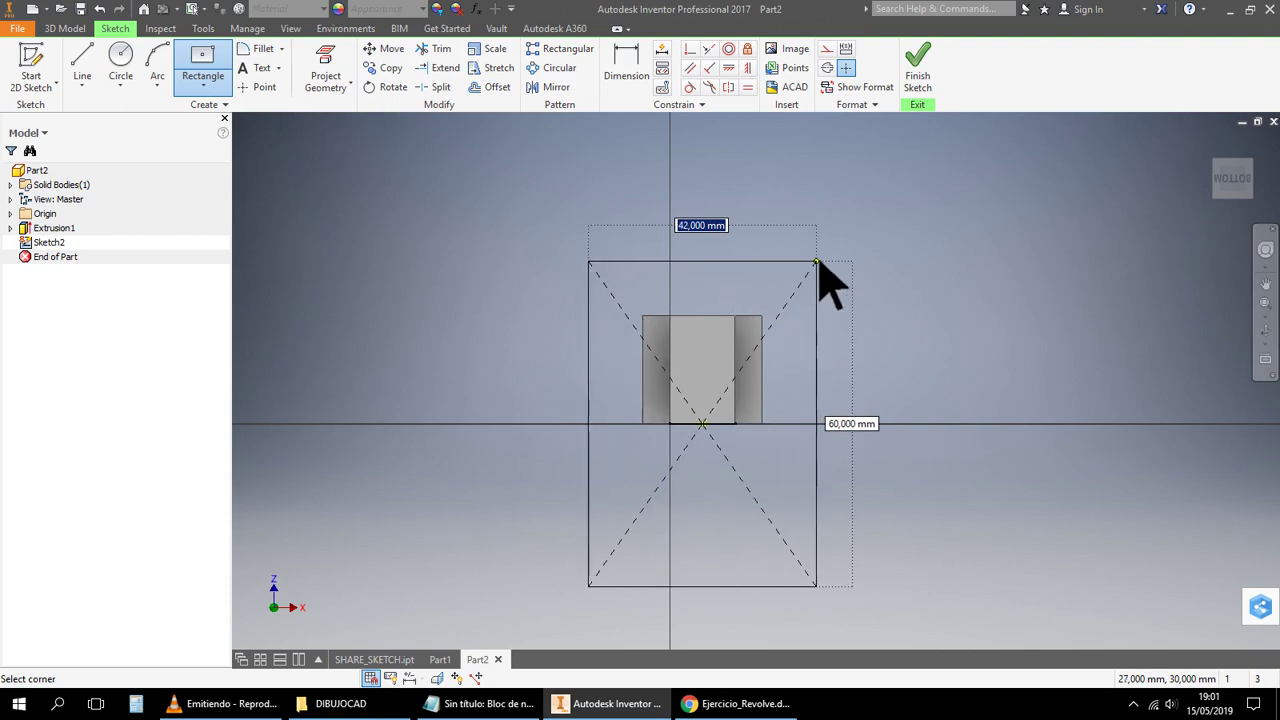
pyautogui.write('44')
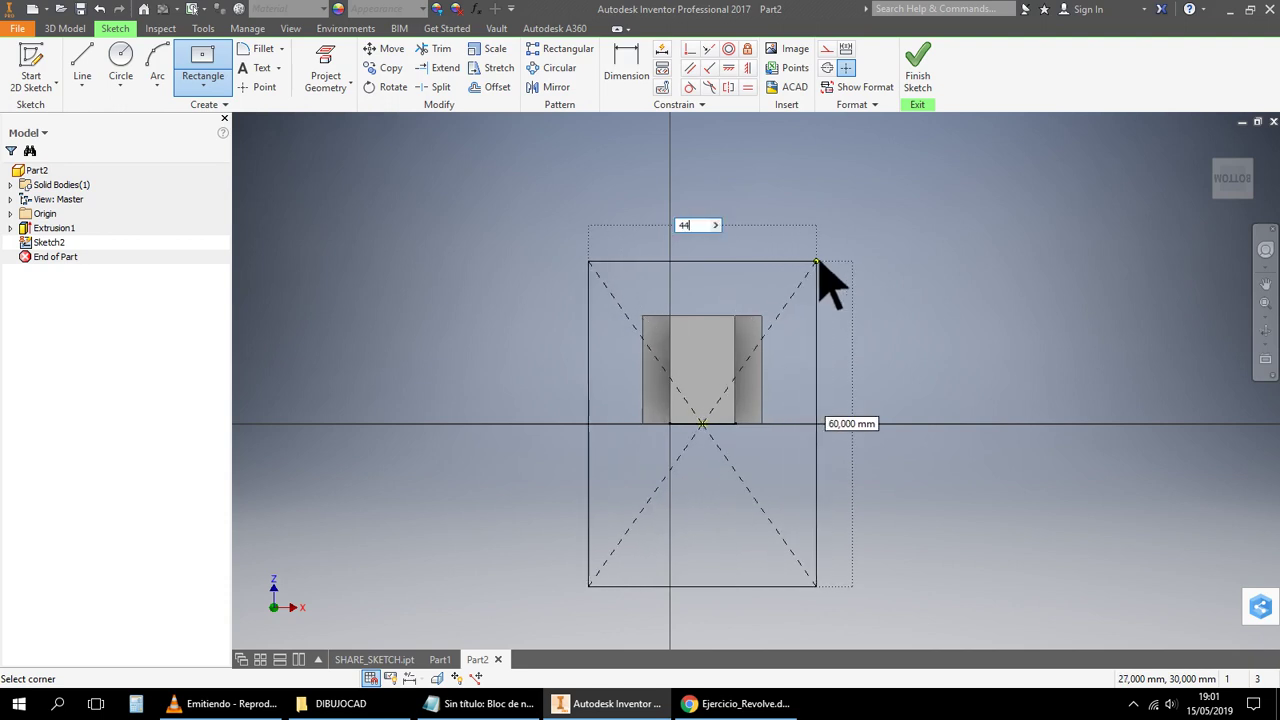
pyautogui.press('Tab')
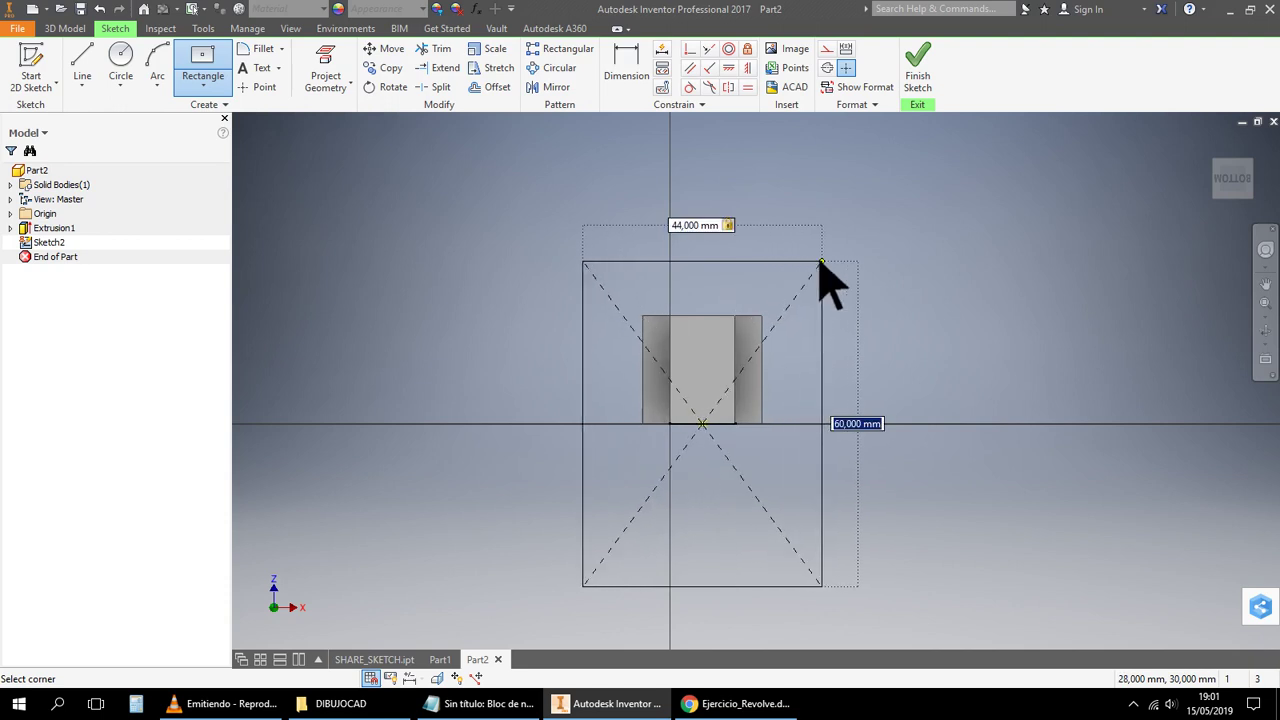
pyautogui.write('42')
pyautogui.press('Return')
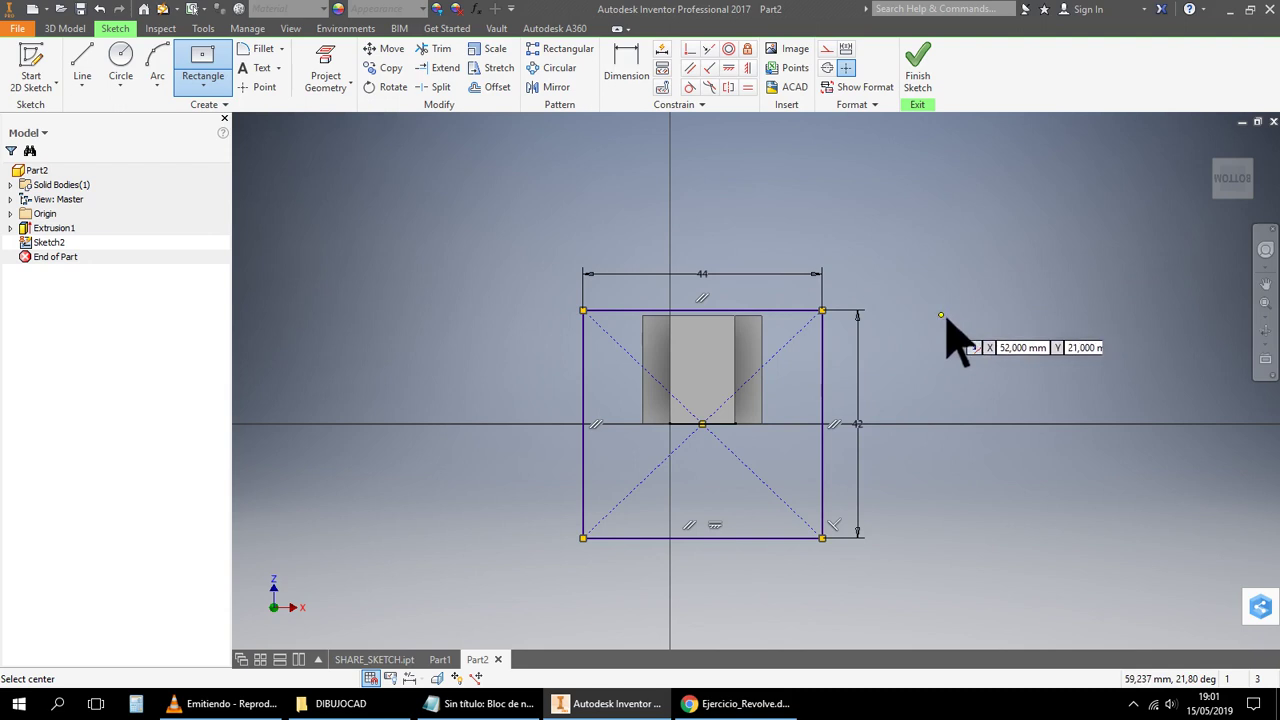
pyautogui.rightClick(1040, 266)
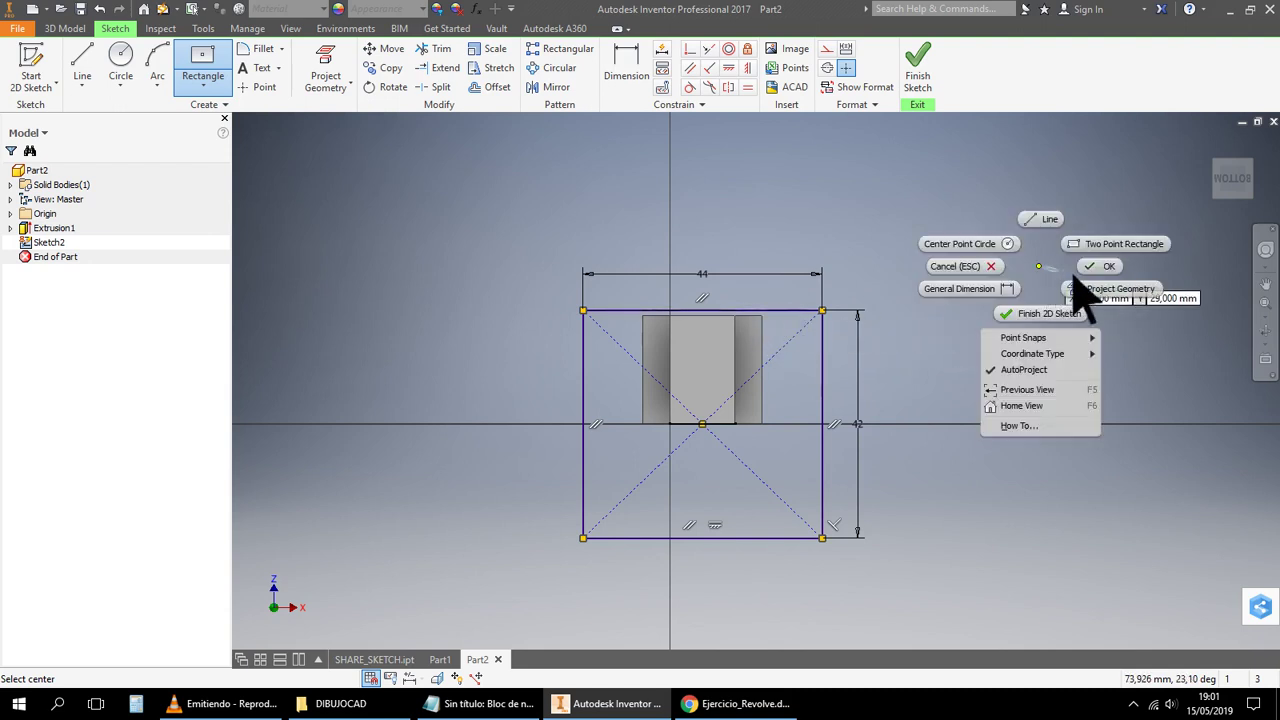
pyautogui.click(1105, 266)
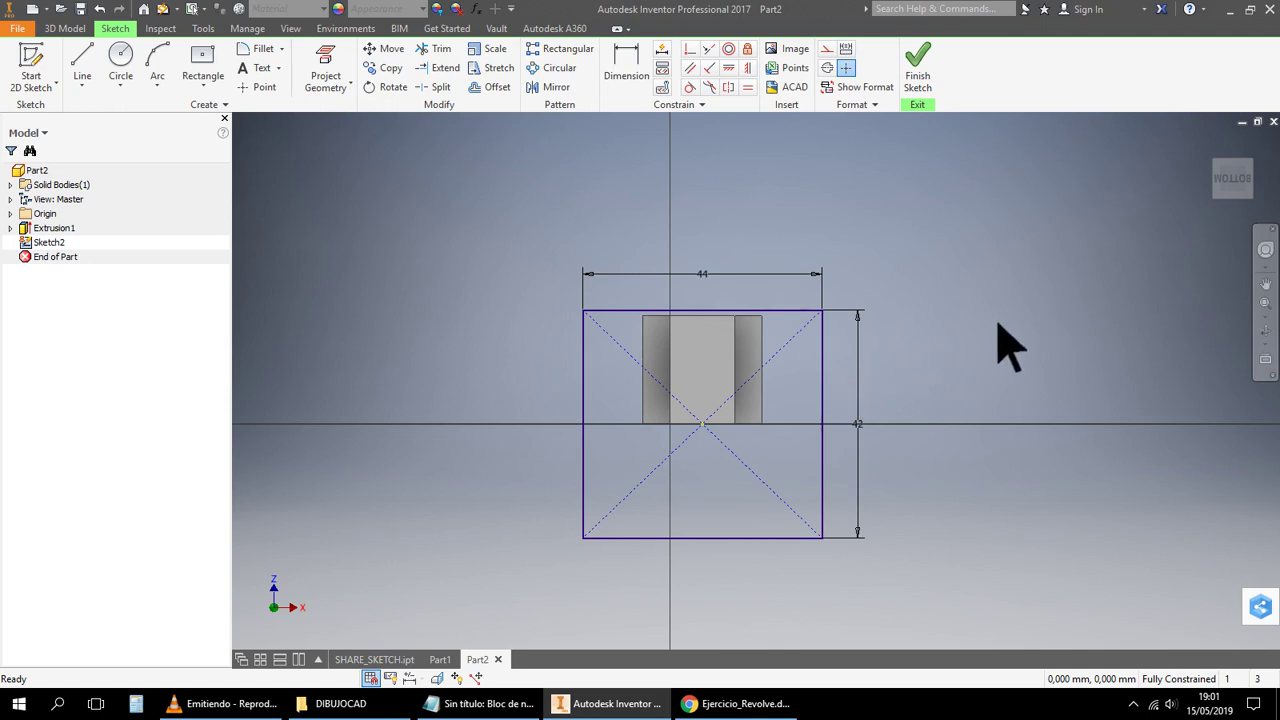
pyautogui.press('Delete')
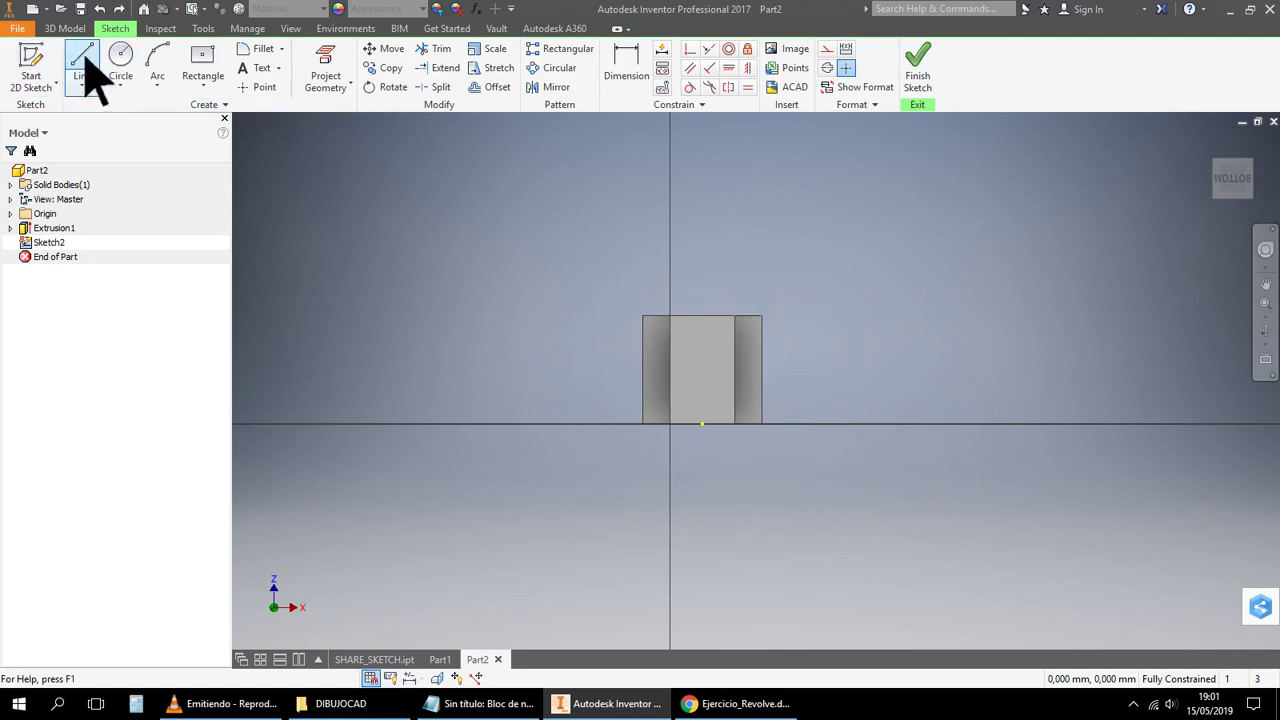
pyautogui.click(201, 86)
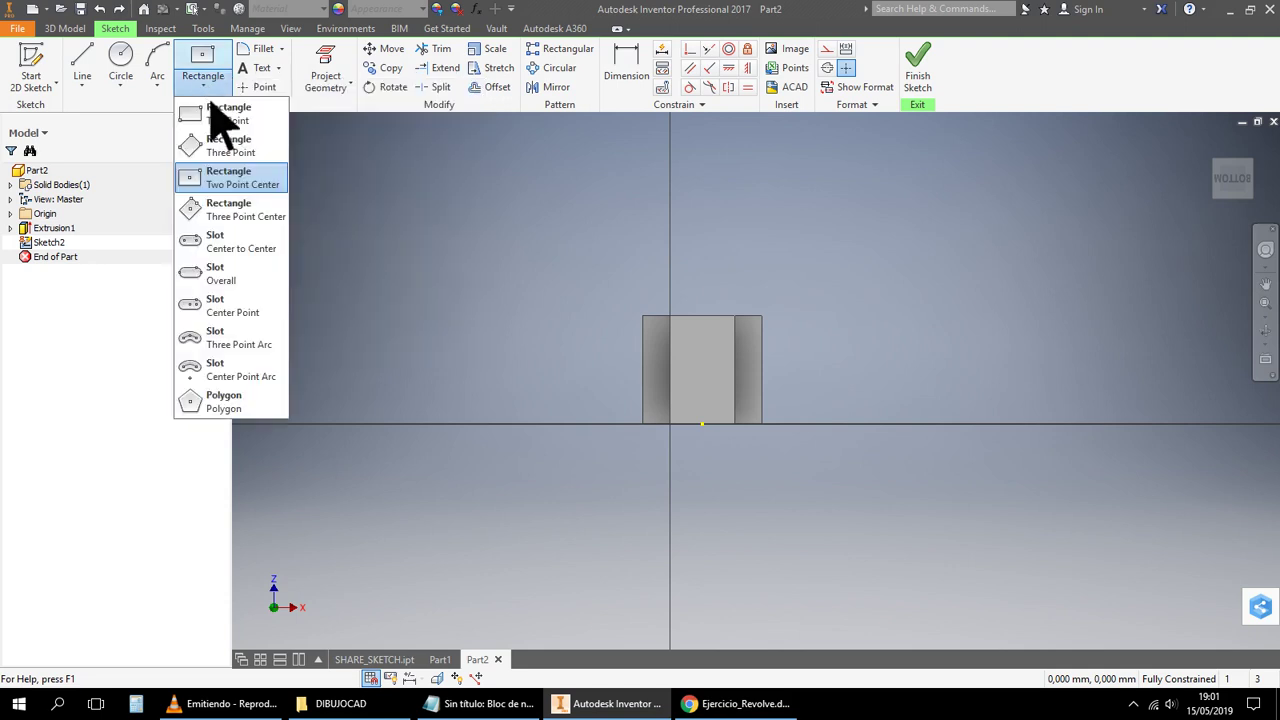
pyautogui.click(248, 192)
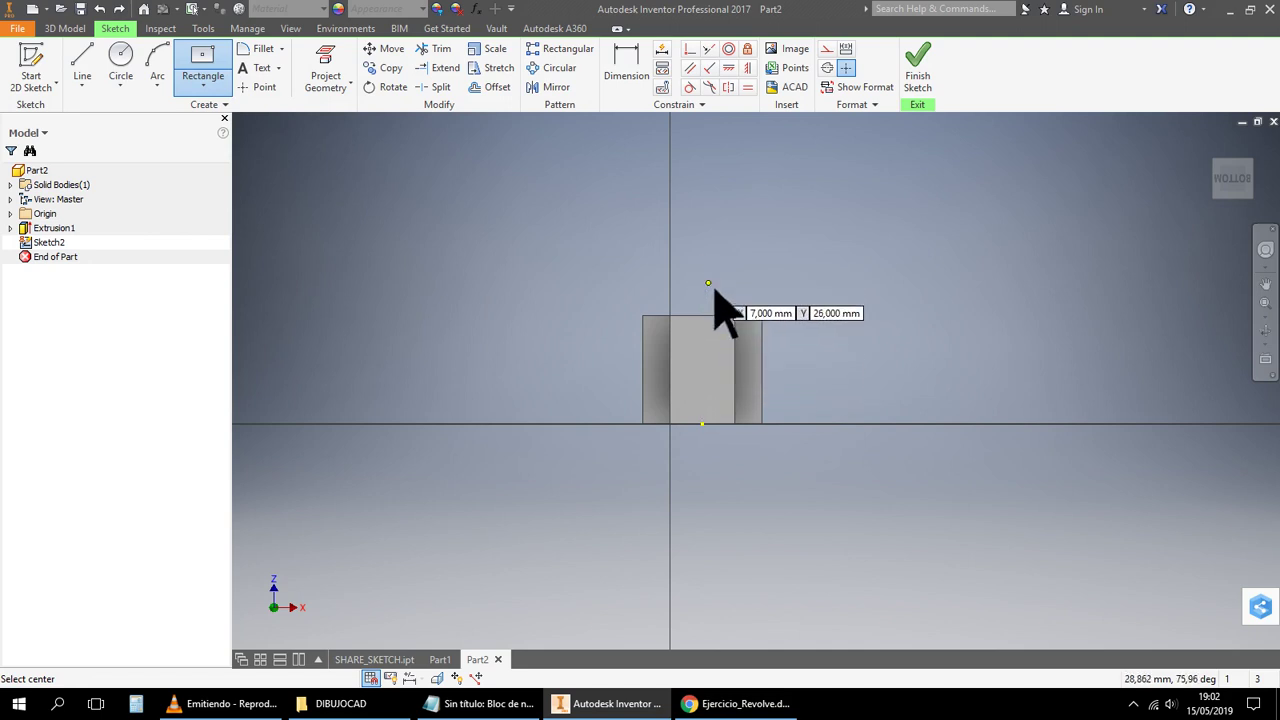
pyautogui.scroll(-1, 714, 386)
pyautogui.scroll(3, 711, 378)
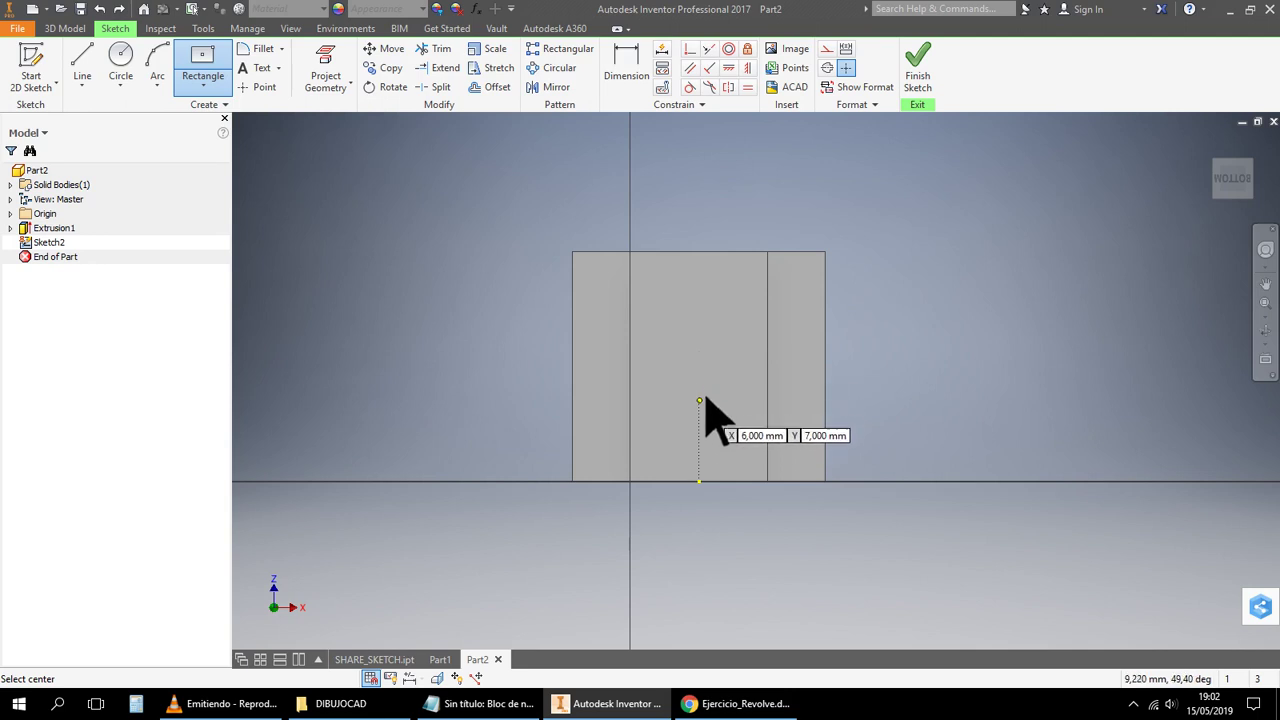
pyautogui.click(700, 344)
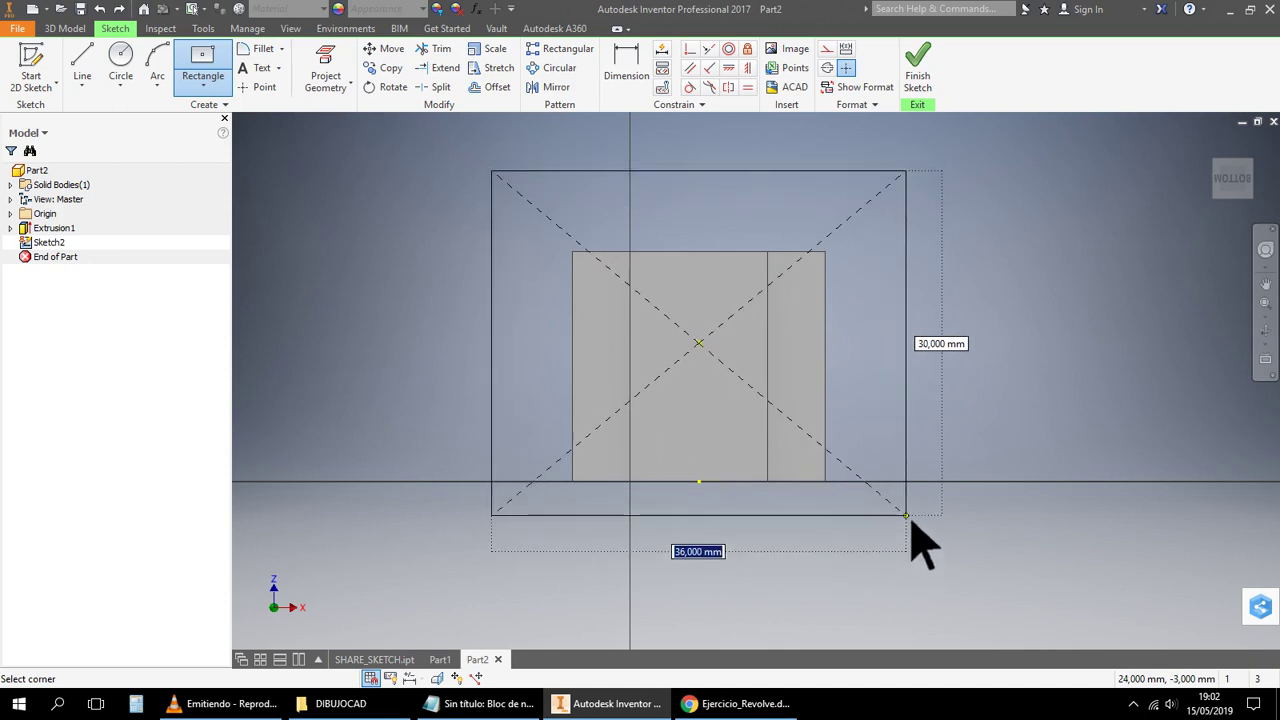
pyautogui.press('Escape')
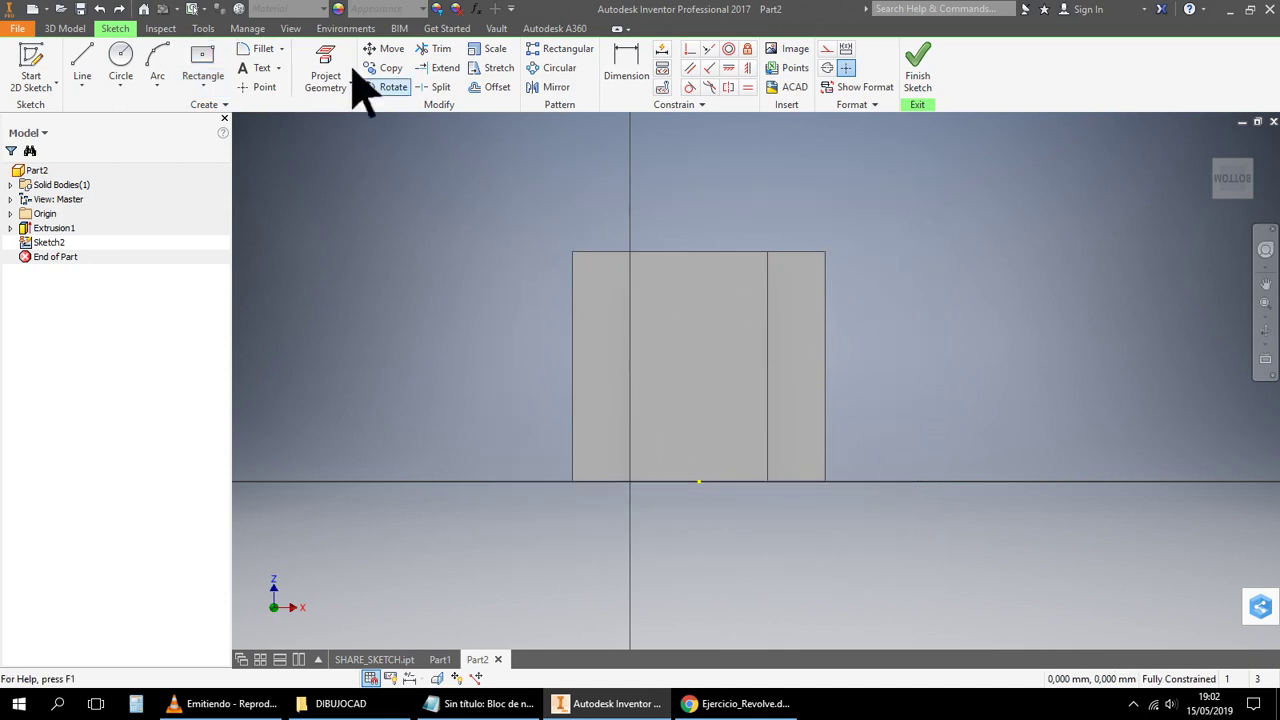
# Draw a two-point centre rectangle 44 mm wide and 42 mm high, centred on the middle of the bottom face
pyautogui.click(208, 62)
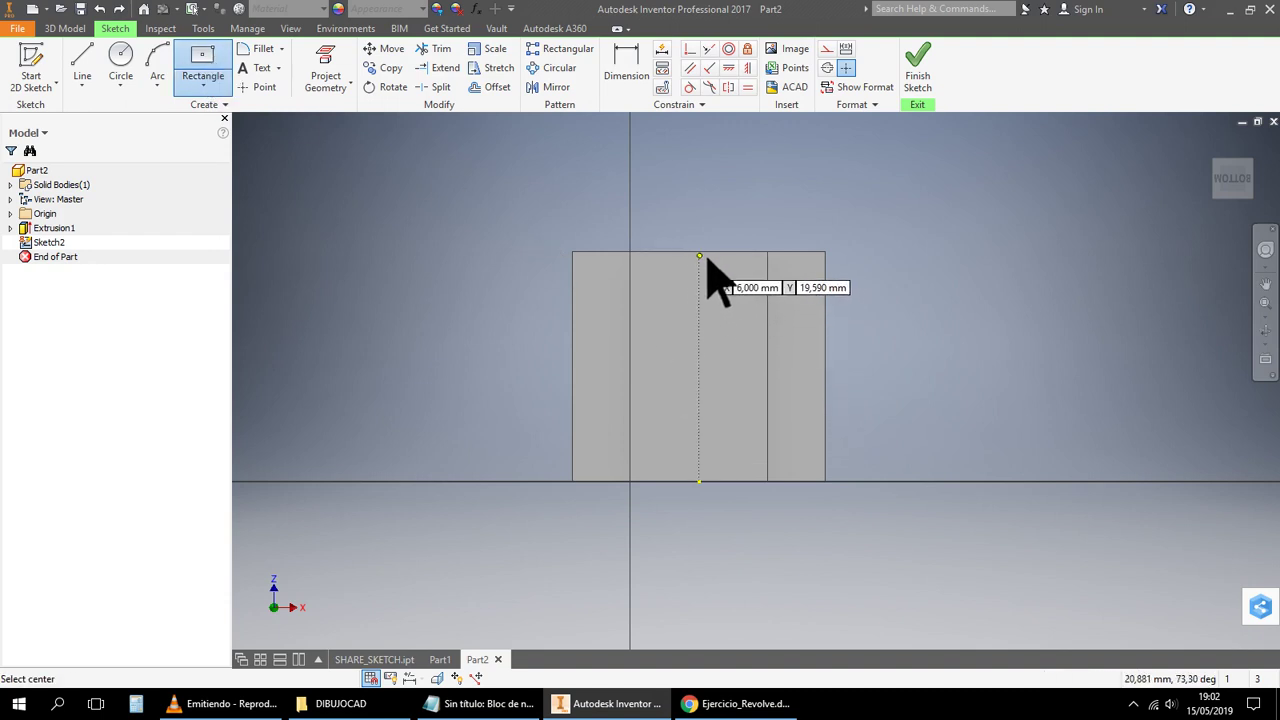
pyautogui.click(704, 367)
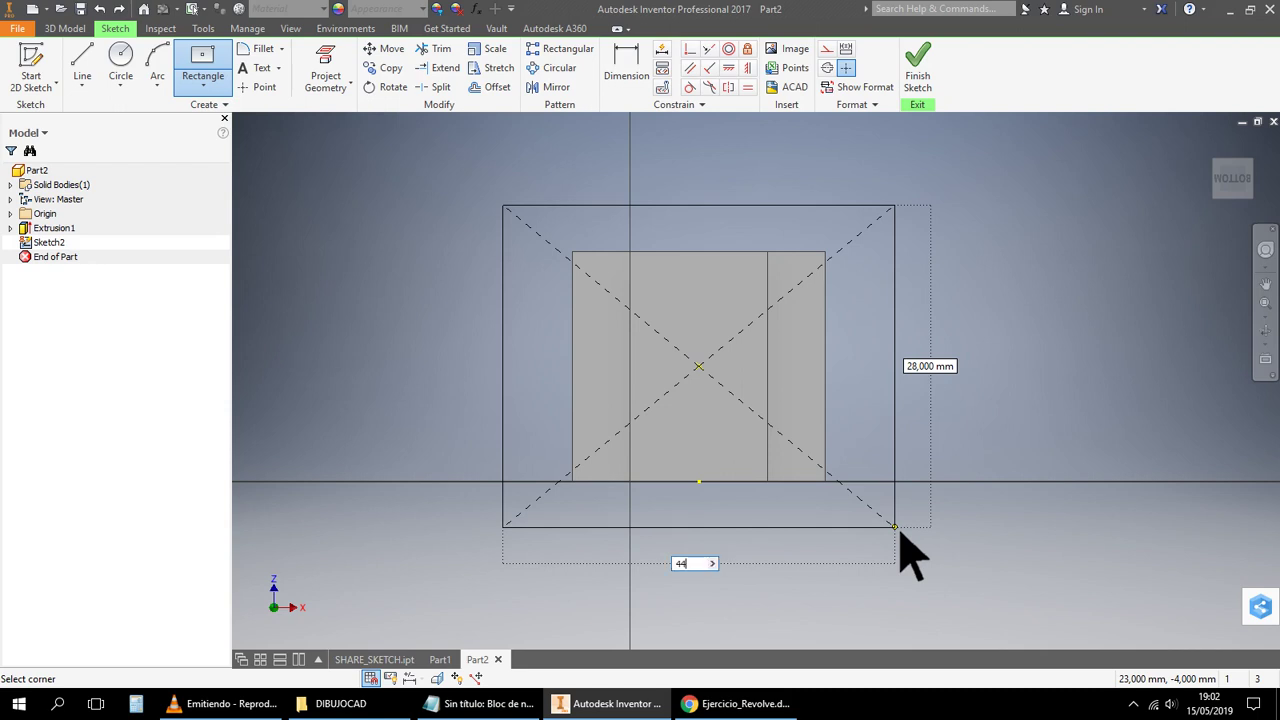
pyautogui.press('Tab')
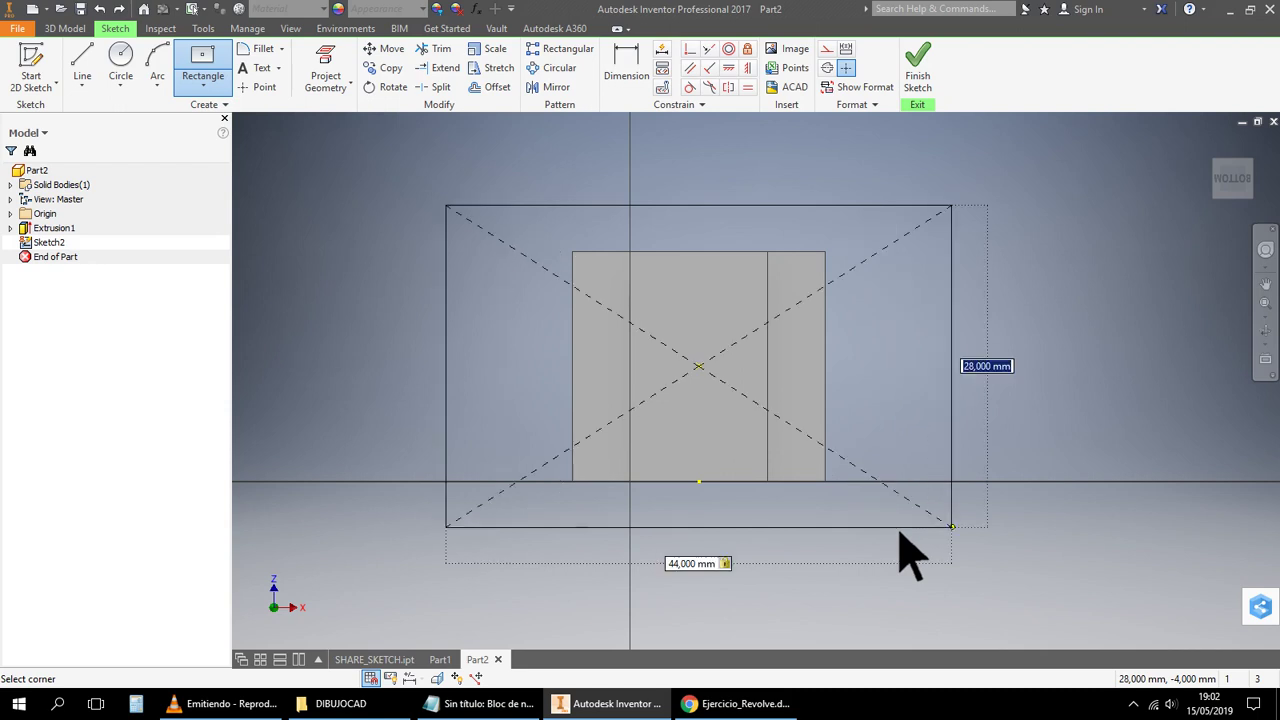
pyautogui.write('4')
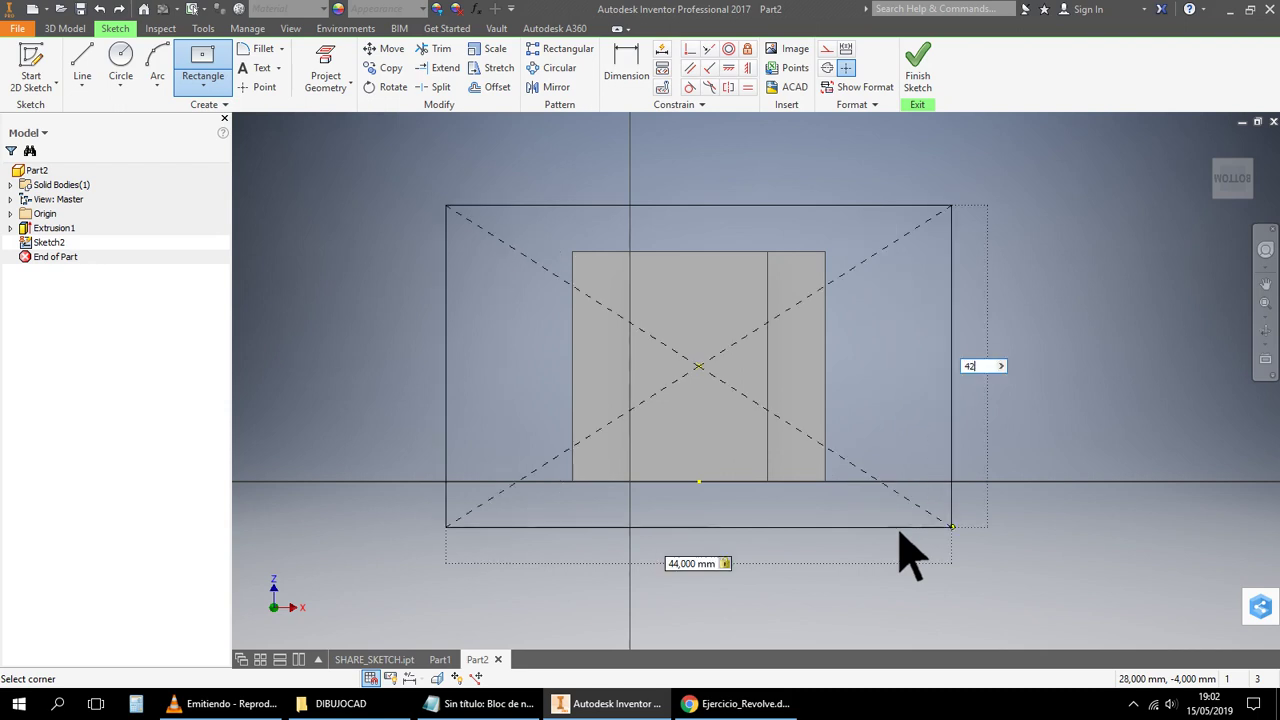
pyautogui.write('2')
pyautogui.press('Return')
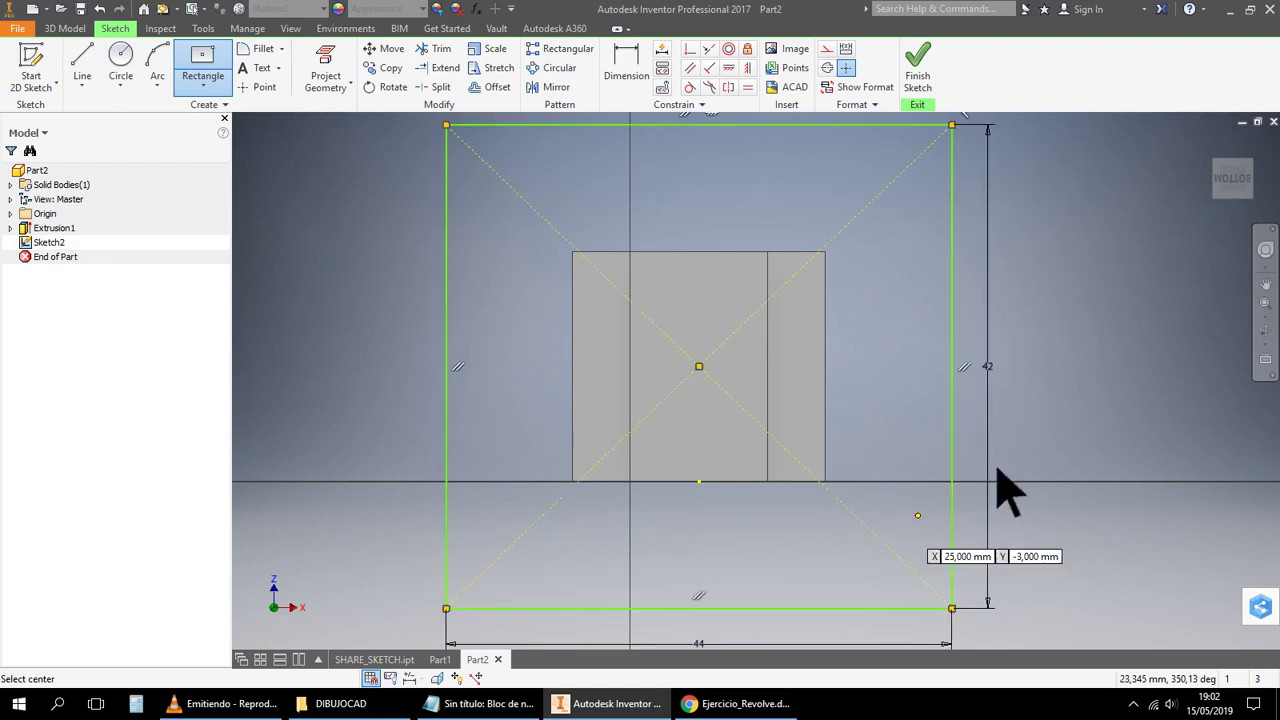
pyautogui.rightClick(1035, 240)
pyautogui.click(1100, 240)
pyautogui.moveTo(1080, 349)
pyautogui.mouseDown(button='middle')
pyautogui.moveTo(1074, 291)
pyautogui.moveTo(1043, 355)
pyautogui.moveTo(930, 336)
pyautogui.mouseUp(button='middle')
pyautogui.scroll(-2, 1048, 343)
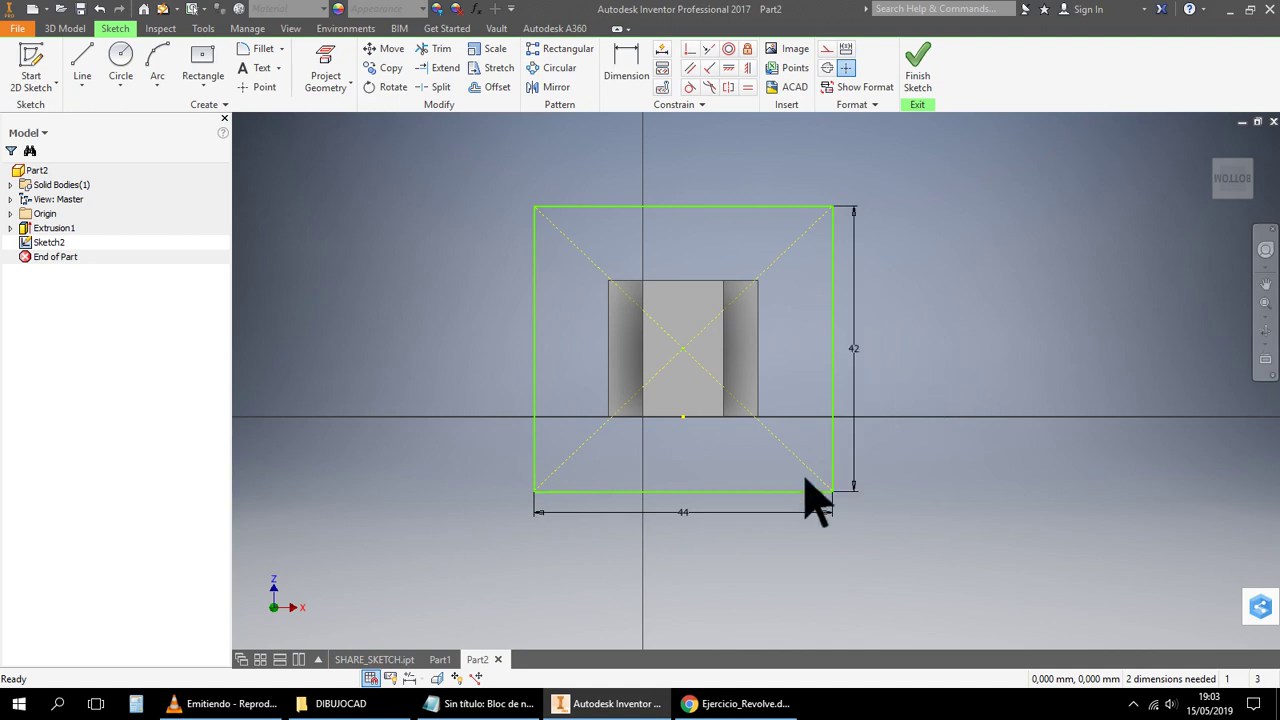
# Try to align the base rectangle using horizontal constraints between its side midpoints, its centre and the body's edge midpoints, and undo the constraint
pyautogui.click(729, 70)
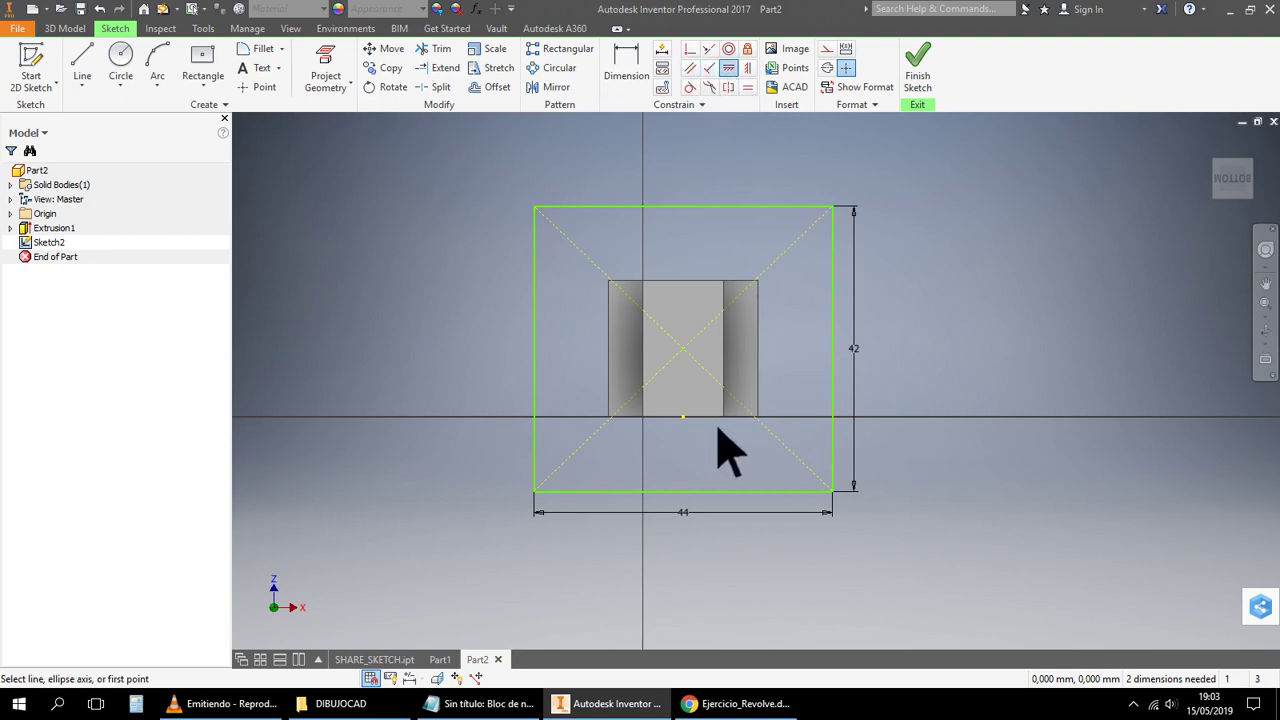
pyautogui.click(684, 492)
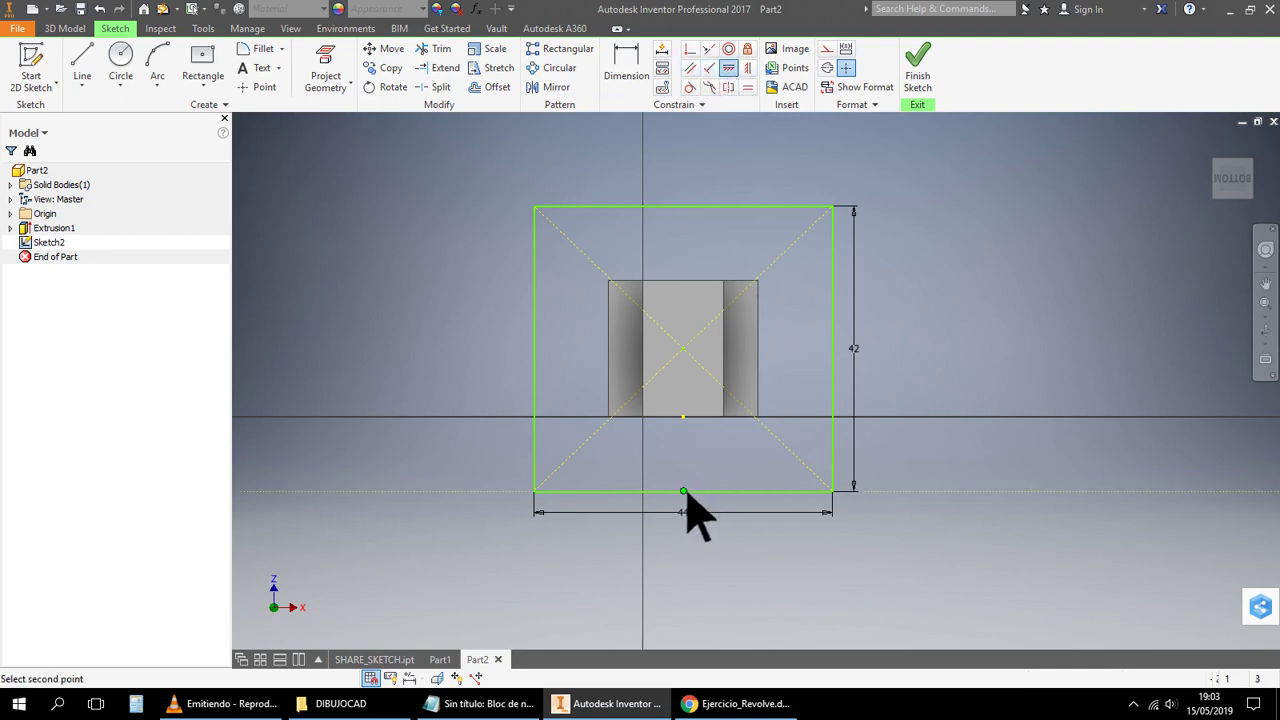
pyautogui.click(686, 350)
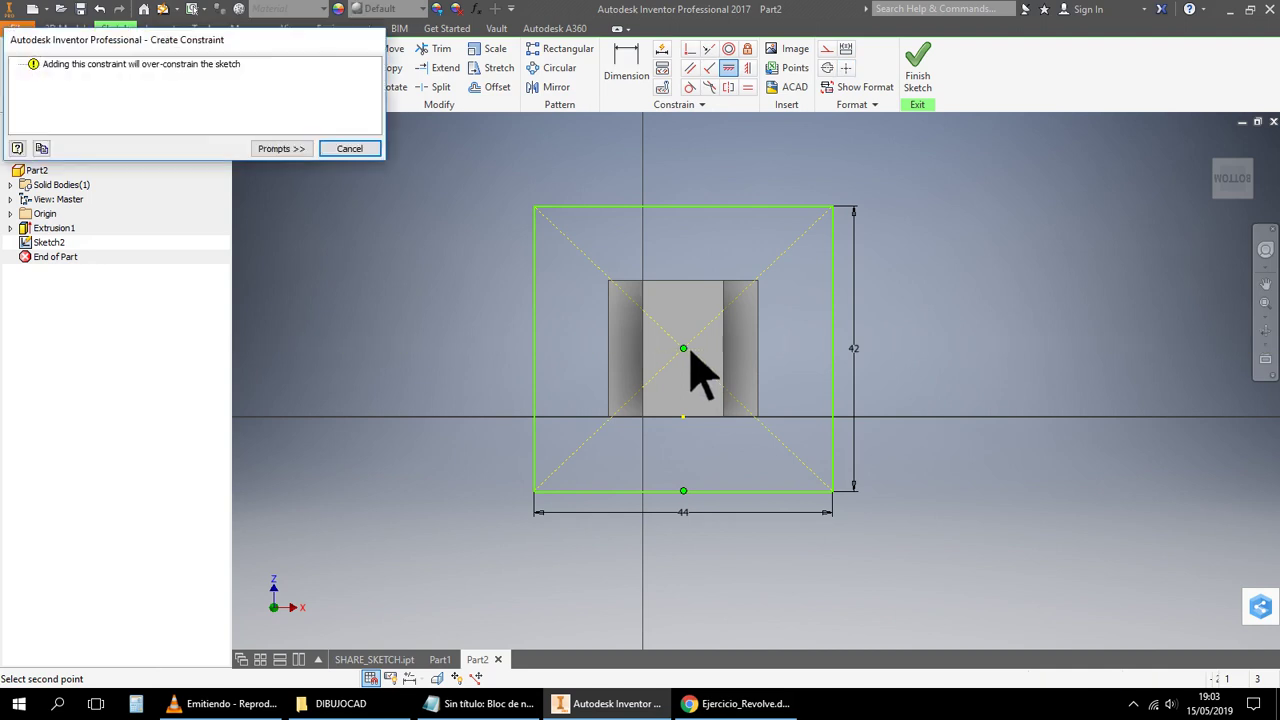
pyautogui.click(350, 147)
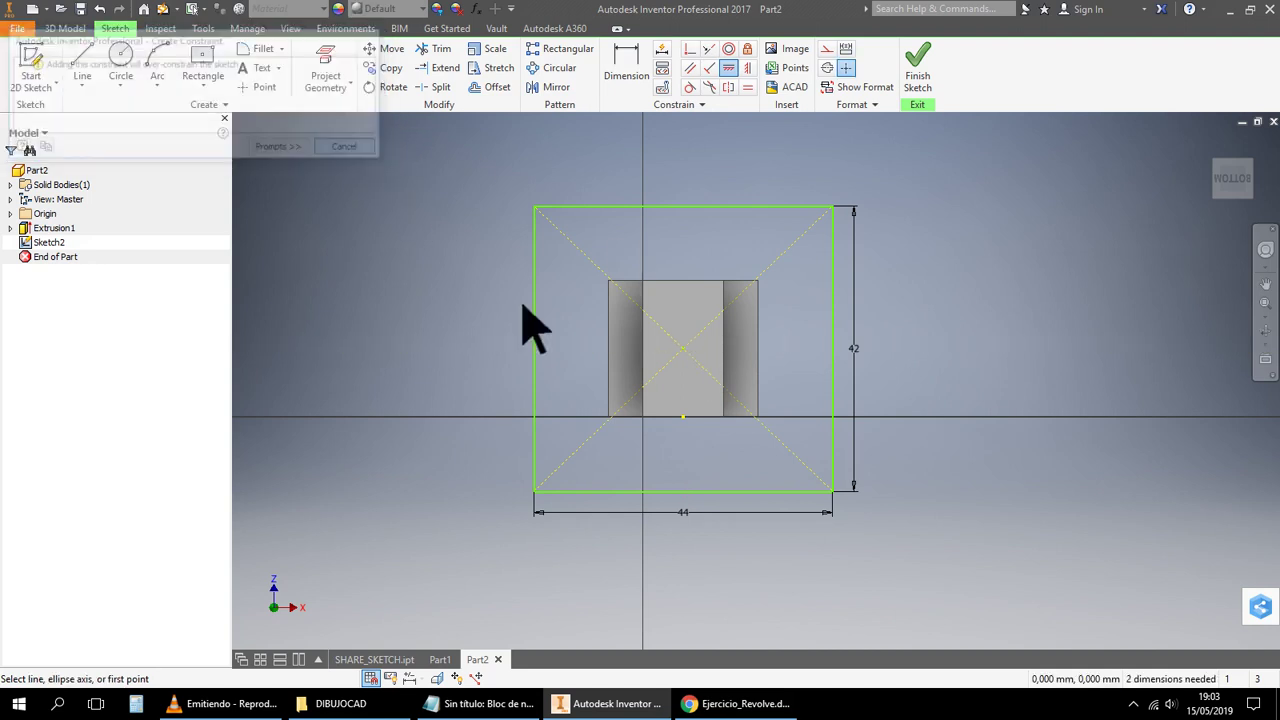
pyautogui.click(683, 416)
pyautogui.click(683, 491)
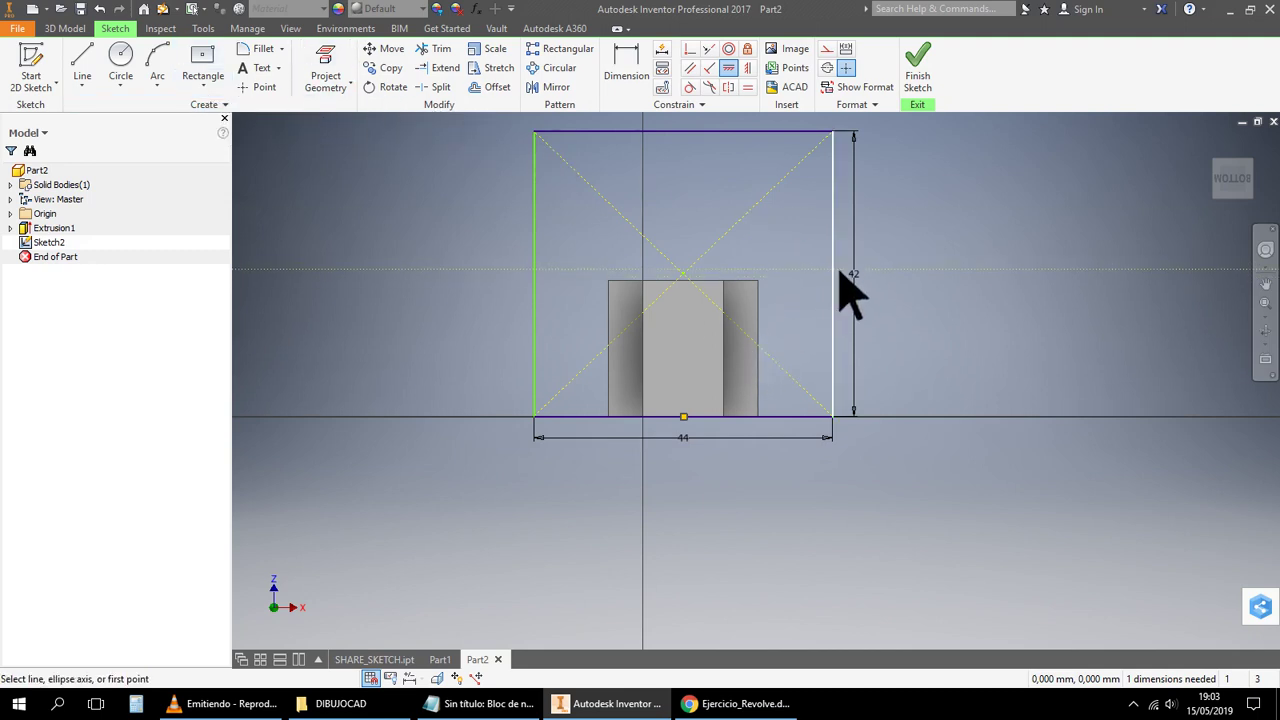
pyautogui.click(760, 349)
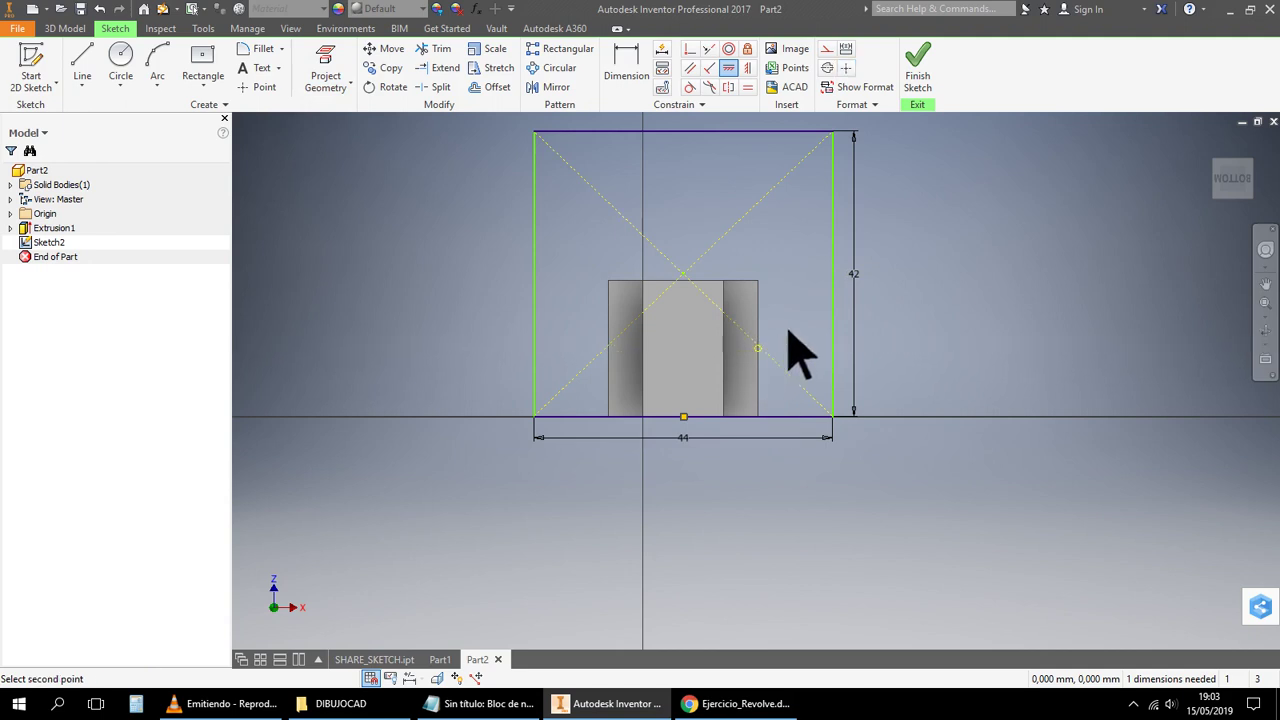
pyautogui.click(836, 272)
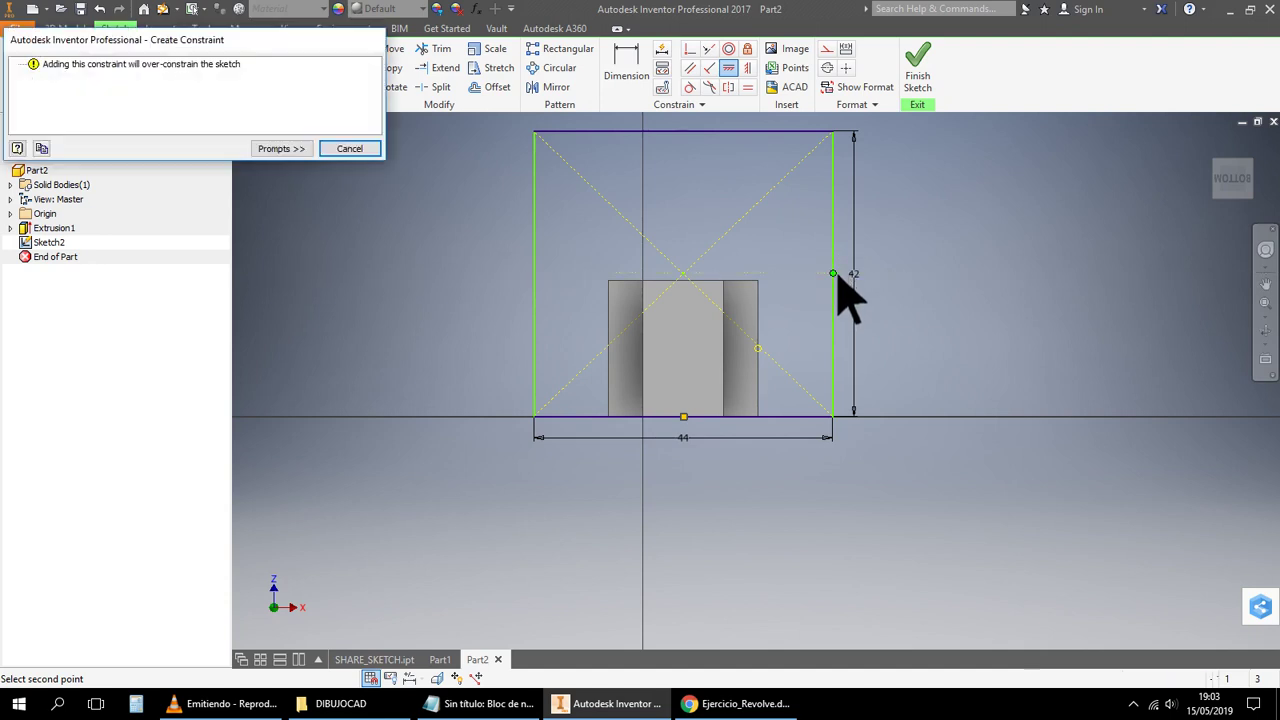
pyautogui.click(368, 150)
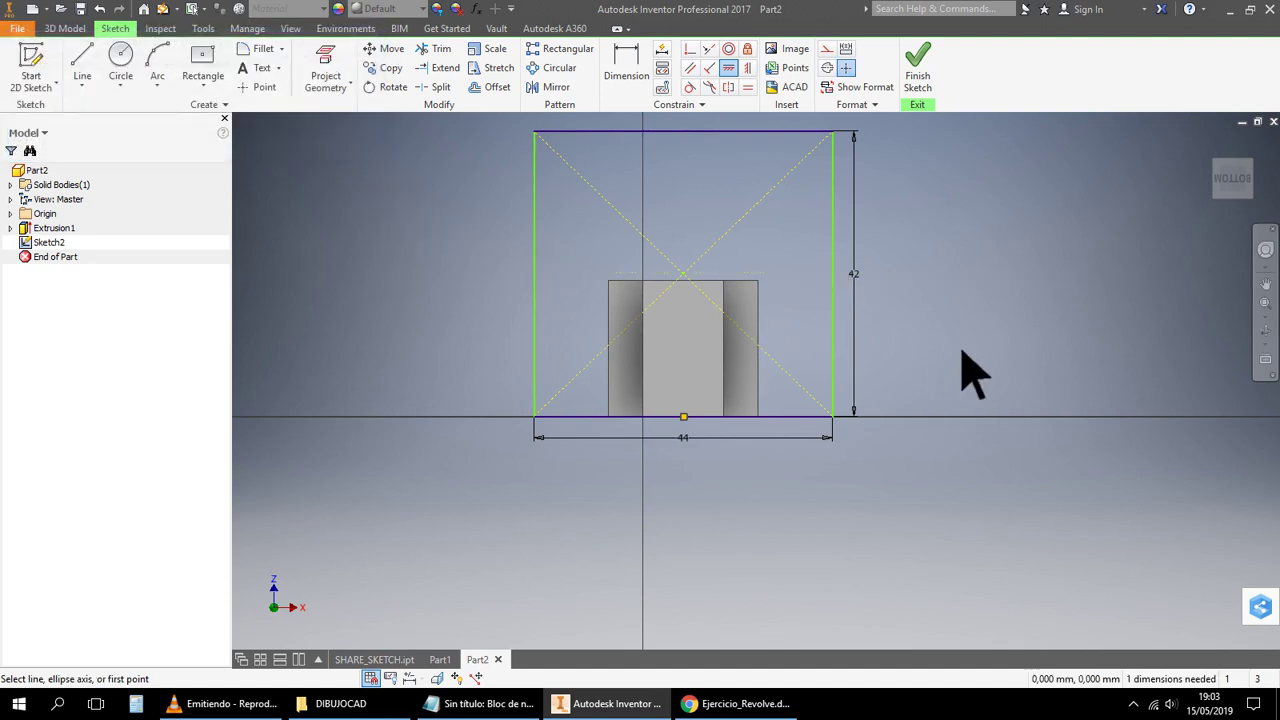
pyautogui.hotkey('ctrl', 'z')
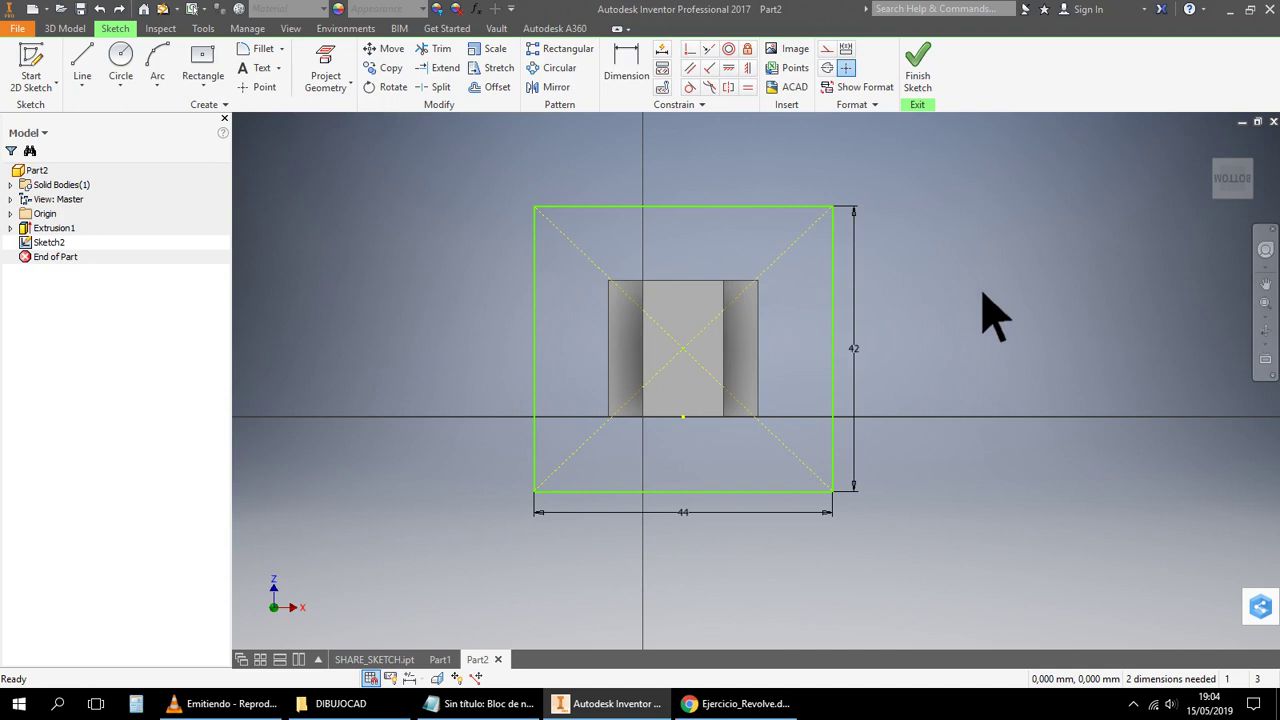
# Centre the rectangle on the body with a vertical constraint between the lower edge midpoints and a horizontal constraint between the right edge midpoints
pyautogui.click(750, 70)
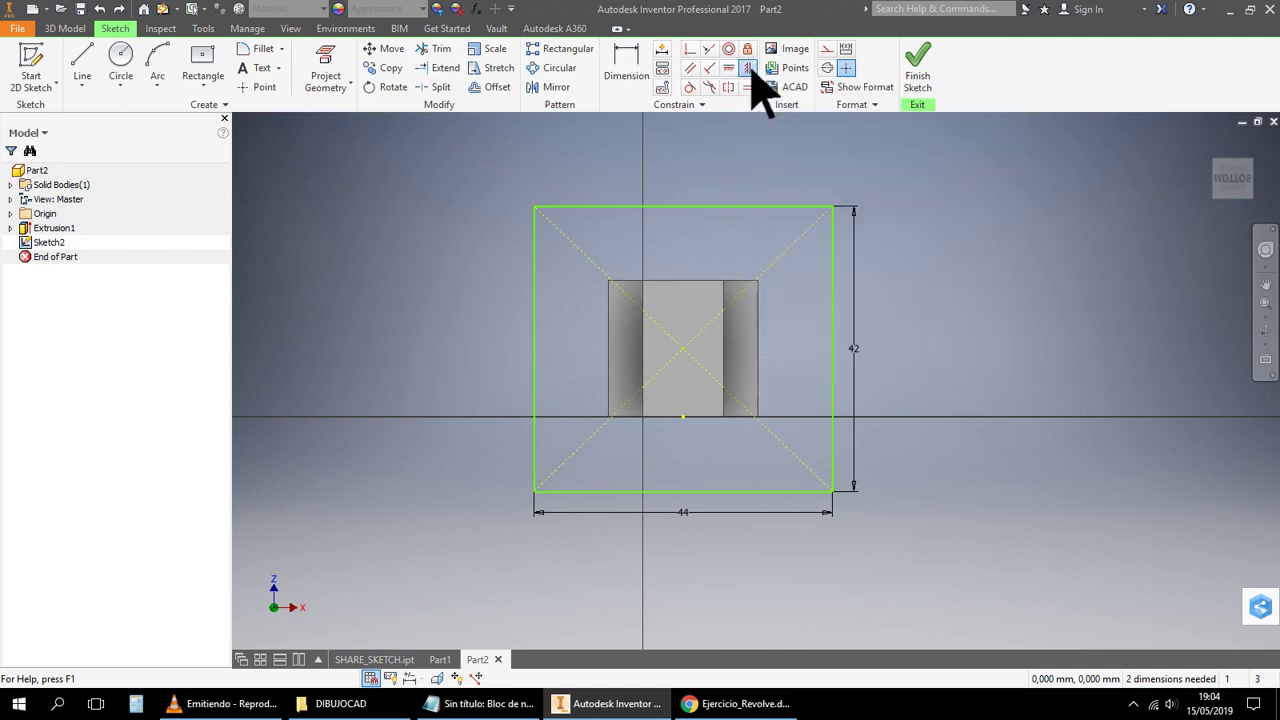
pyautogui.click(686, 492)
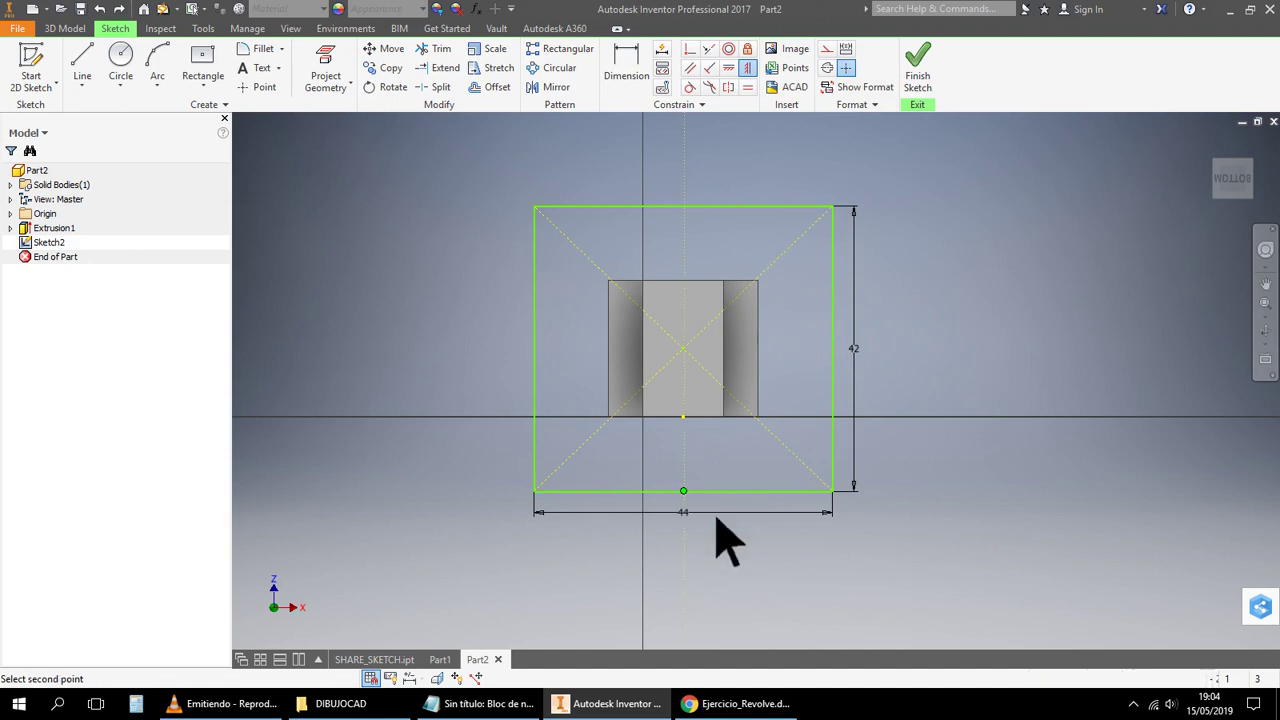
pyautogui.click(686, 417)
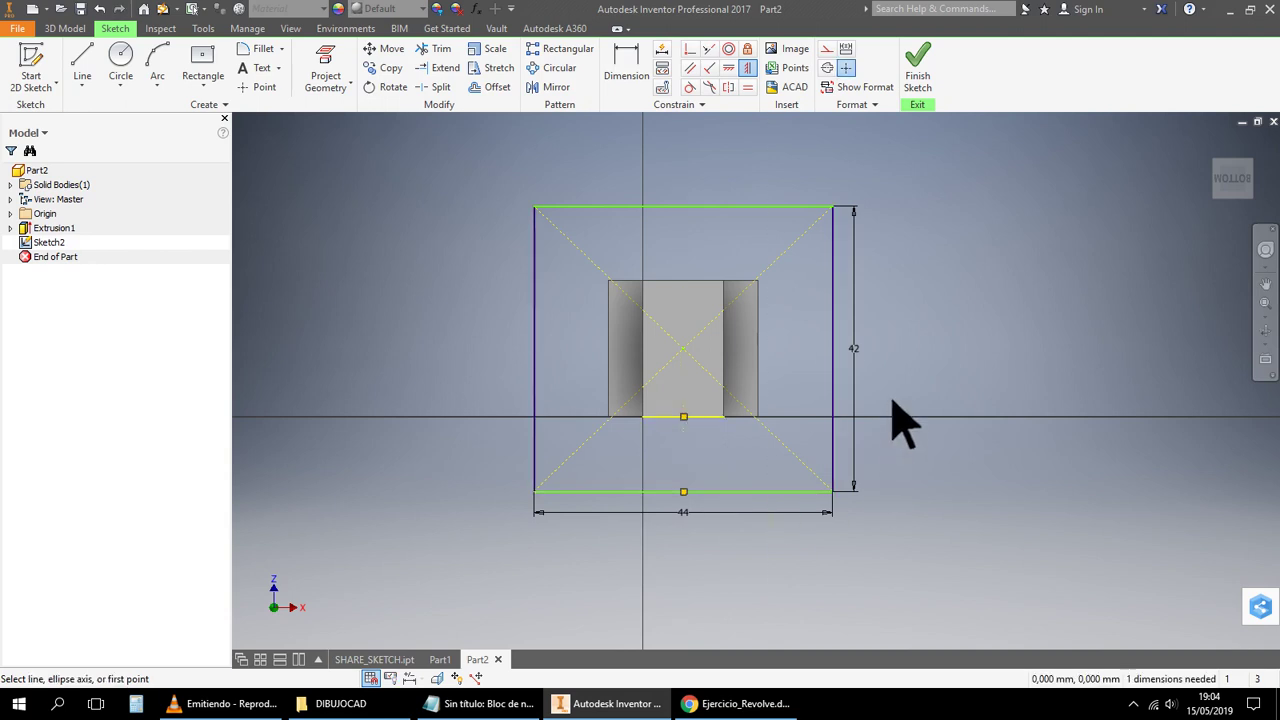
pyautogui.click(731, 68)
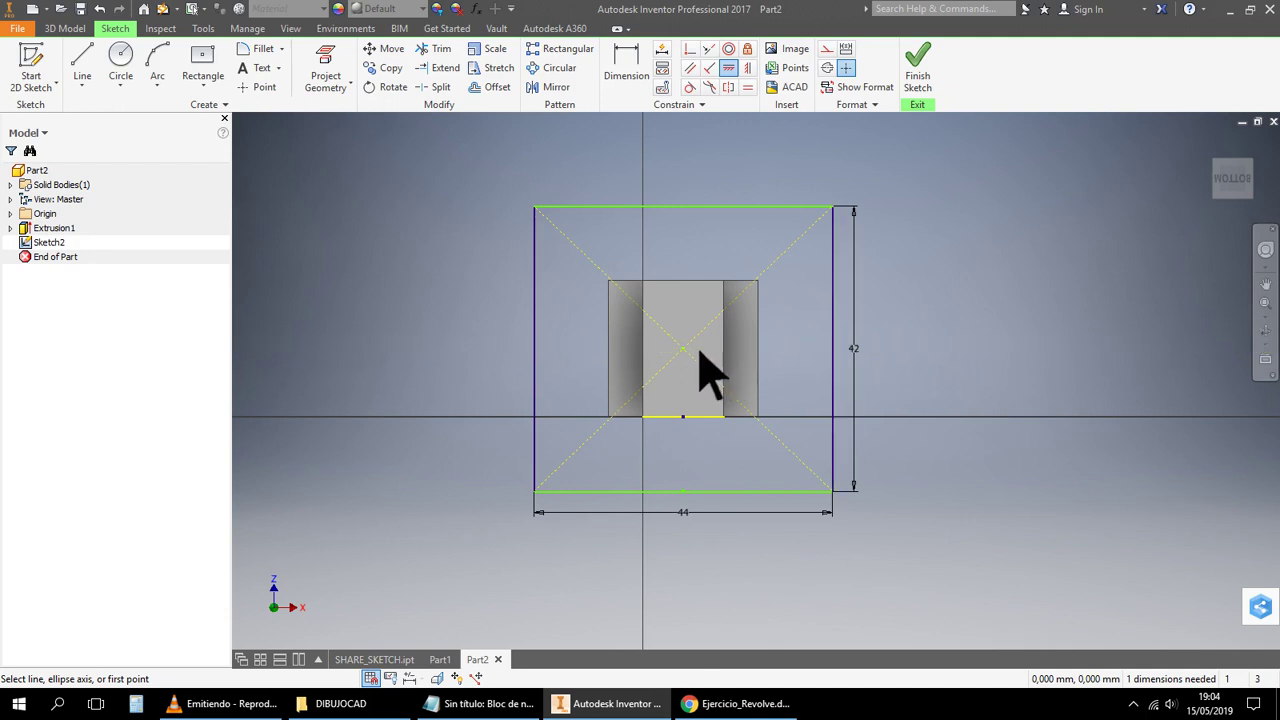
pyautogui.click(759, 349)
pyautogui.click(834, 349)
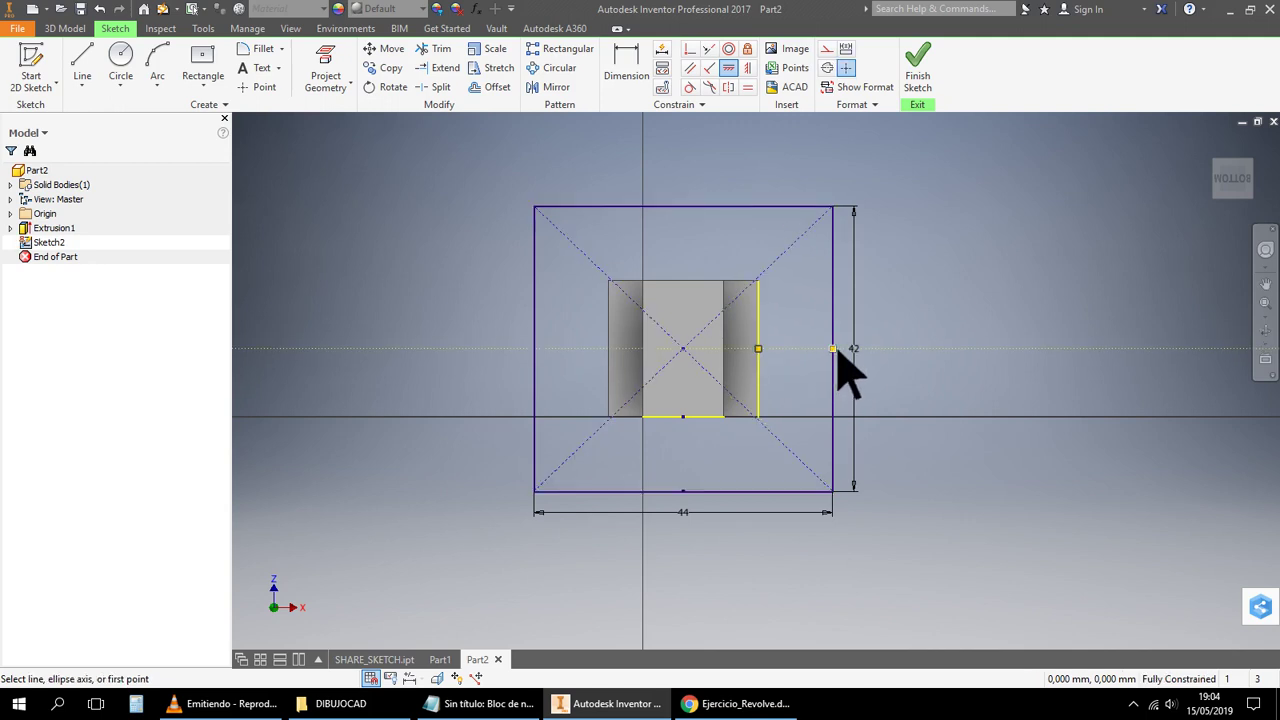
pyautogui.rightClick(985, 322)
pyautogui.click(1042, 322)
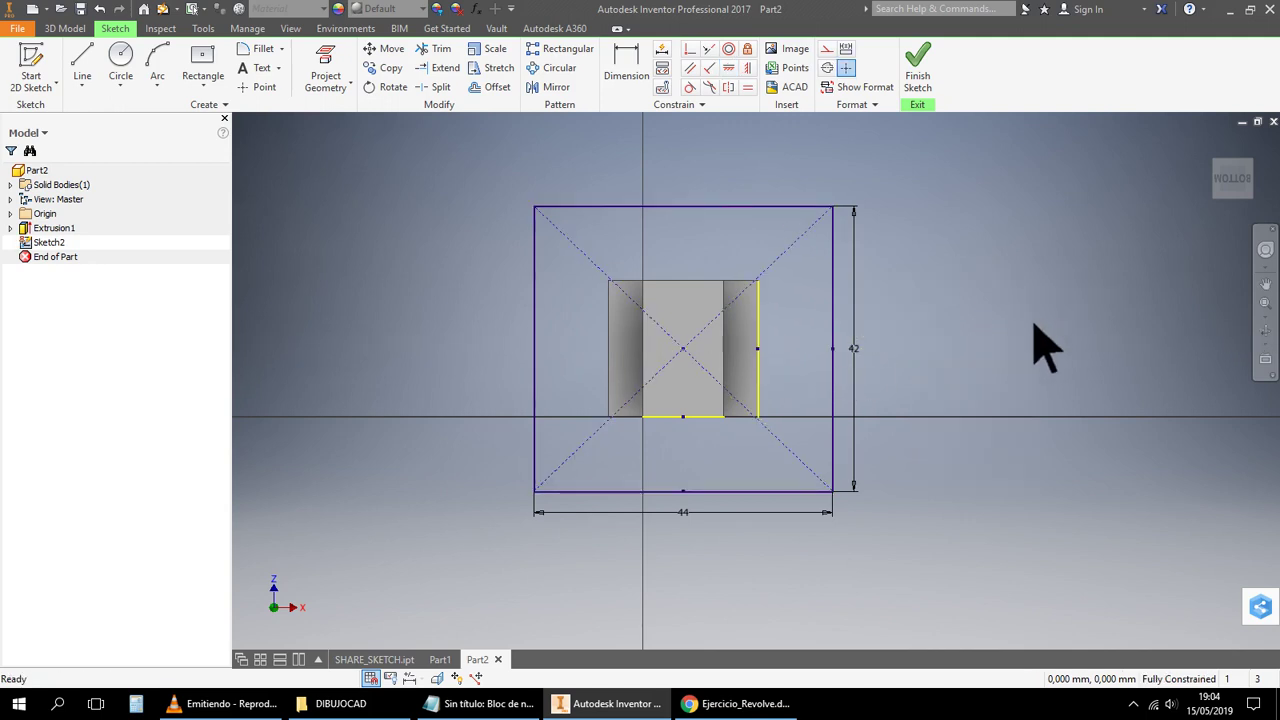
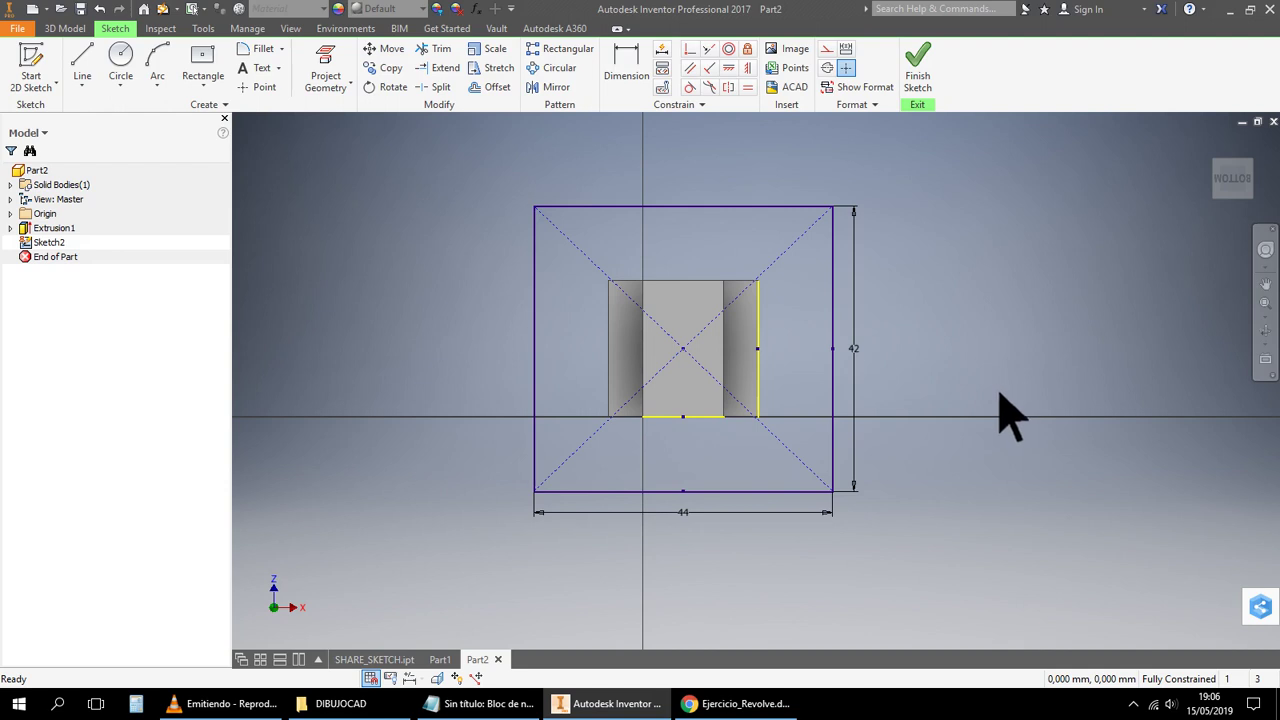
# Orbit the model to examine the base rectangle sketch beneath the extruded body from the front
pyautogui.click(1266, 333)
pyautogui.moveTo(925, 323)
pyautogui.mouseDown()
pyautogui.moveTo(906, 438)
pyautogui.moveTo(946, 466)
pyautogui.moveTo(980, 429)
pyautogui.moveTo(980, 337)
pyautogui.moveTo(877, 350)
pyautogui.moveTo(850, 445)
pyautogui.moveTo(943, 410)
pyautogui.moveTo(942, 447)
pyautogui.moveTo(934, 294)
pyautogui.moveTo(920, 314)
pyautogui.moveTo(914, 486)
pyautogui.moveTo(889, 497)
pyautogui.moveTo(927, 497)
pyautogui.moveTo(966, 380)
pyautogui.moveTo(968, 337)
pyautogui.moveTo(943, 343)
pyautogui.moveTo(905, 313)
pyautogui.moveTo(934, 346)
pyautogui.moveTo(911, 328)
pyautogui.moveTo(920, 323)
pyautogui.mouseUp()
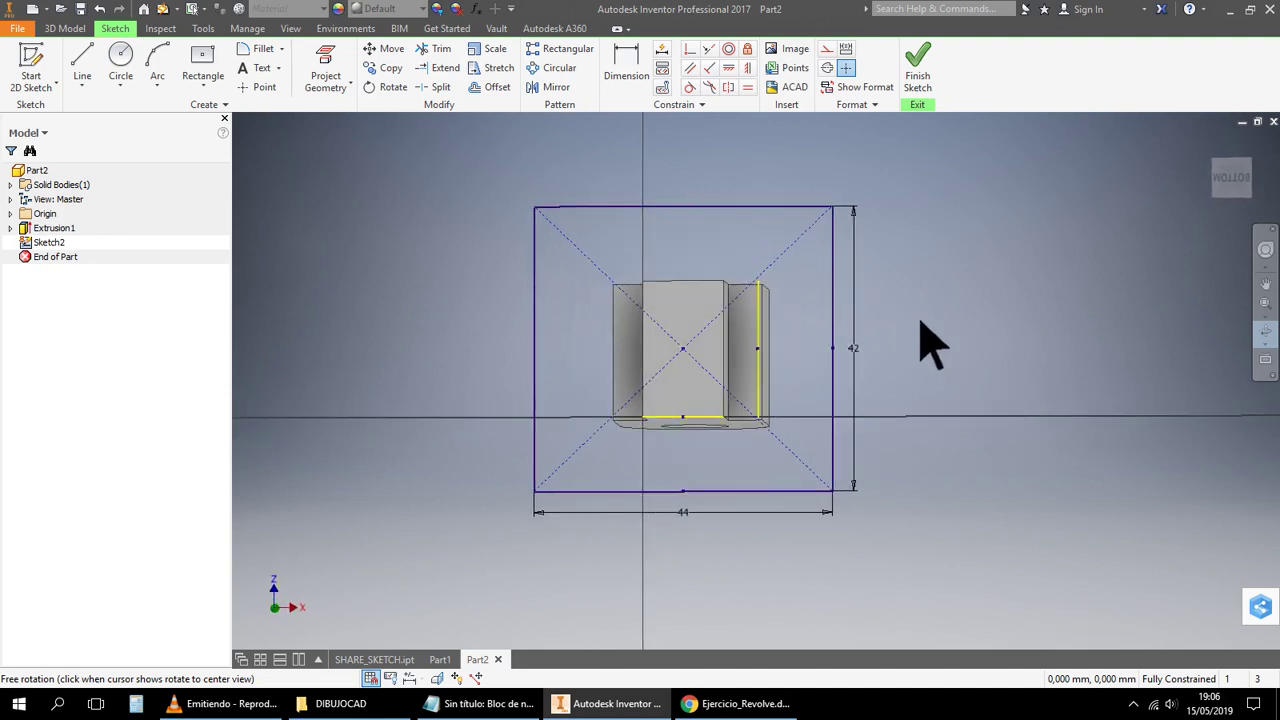
pyautogui.rightClick(1058, 264)
pyautogui.click(1100, 259)
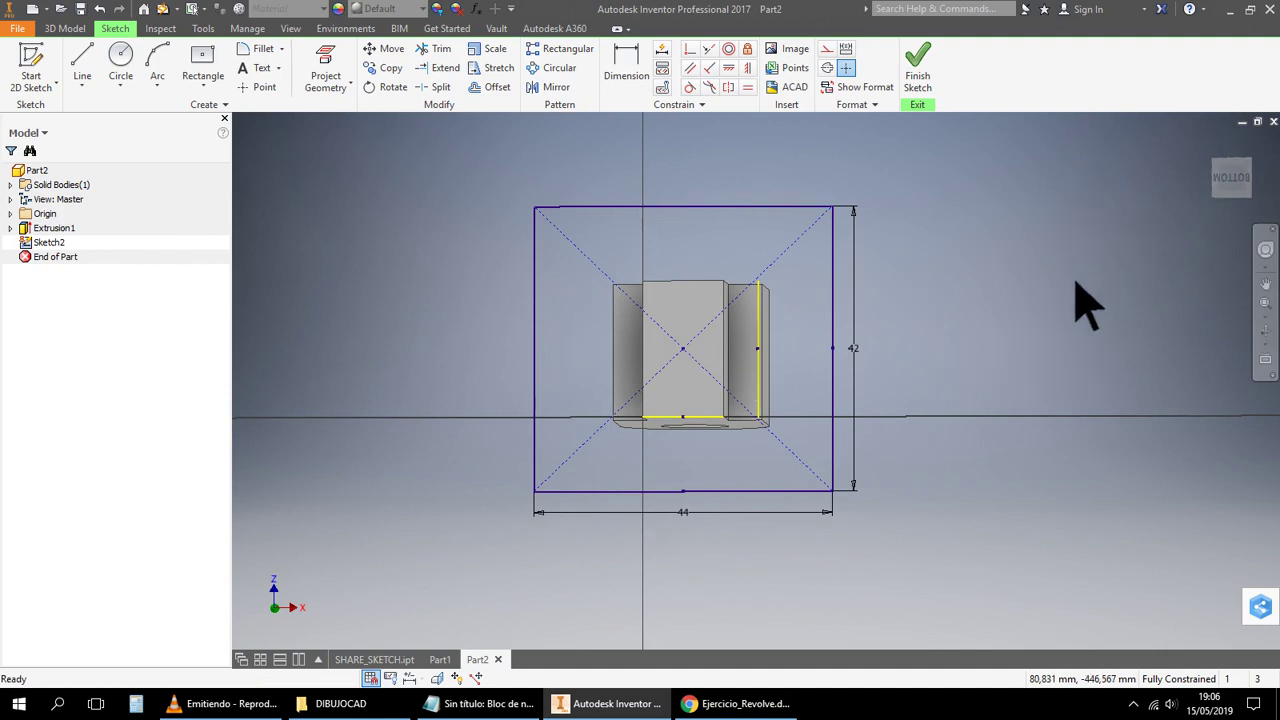
pyautogui.click(1264, 332)
pyautogui.moveTo(929, 329)
pyautogui.mouseDown()
pyautogui.moveTo(894, 343)
pyautogui.moveTo(905, 395)
pyautogui.moveTo(895, 386)
pyautogui.moveTo(907, 362)
pyautogui.mouseUp()
pyautogui.moveTo(907, 392)
pyautogui.keyDown('shift'); pyautogui.mouseDown(button='middle')
pyautogui.moveTo(937, 391)
pyautogui.moveTo(843, 358)
pyautogui.moveTo(846, 394)
pyautogui.moveTo(874, 391)
pyautogui.moveTo(851, 400)
pyautogui.moveTo(886, 386)
pyautogui.moveTo(874, 403)
pyautogui.mouseUp(button='middle'); pyautogui.keyUp('shift')
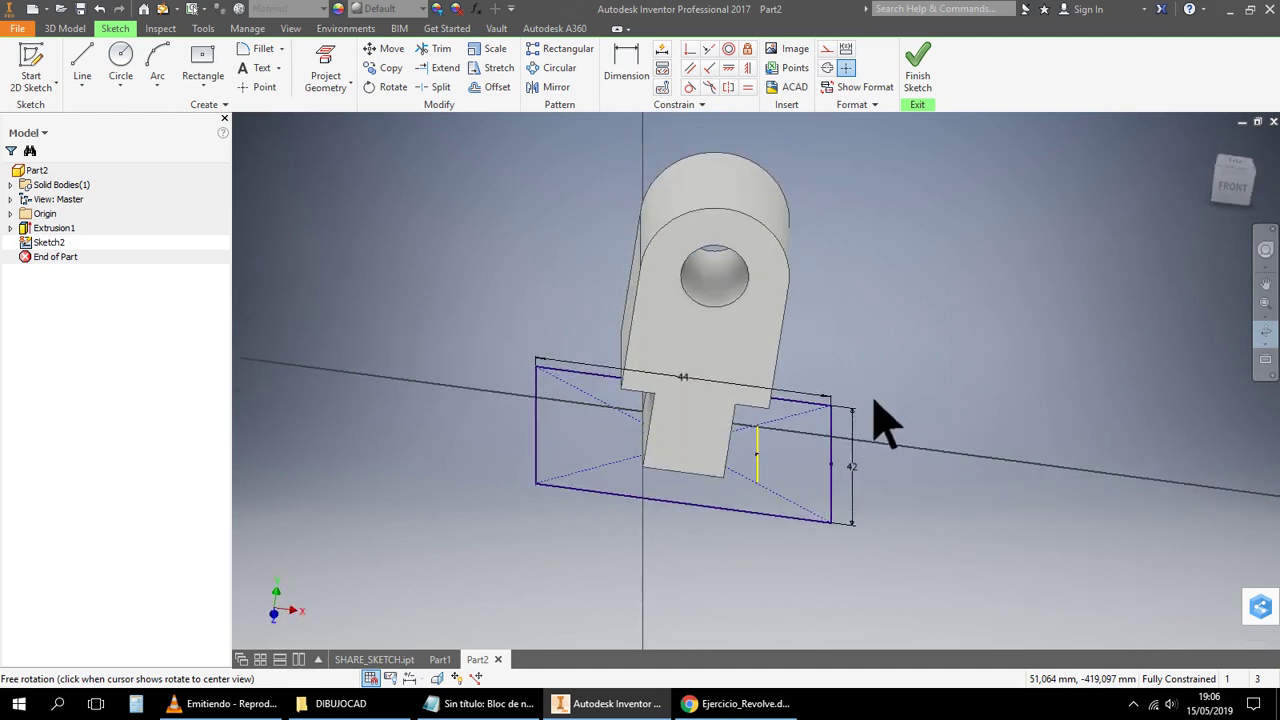
pyautogui.rightClick(1008, 298)
pyautogui.click(1082, 268)
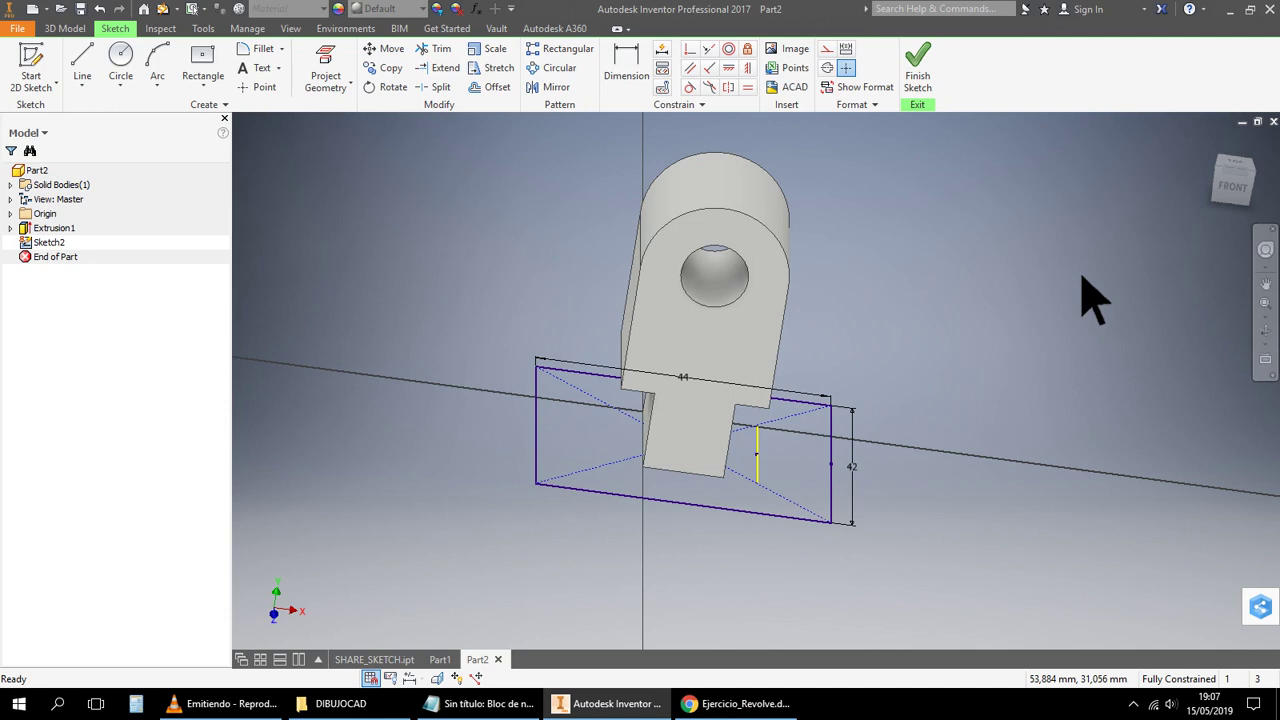
pyautogui.click(219, 86)
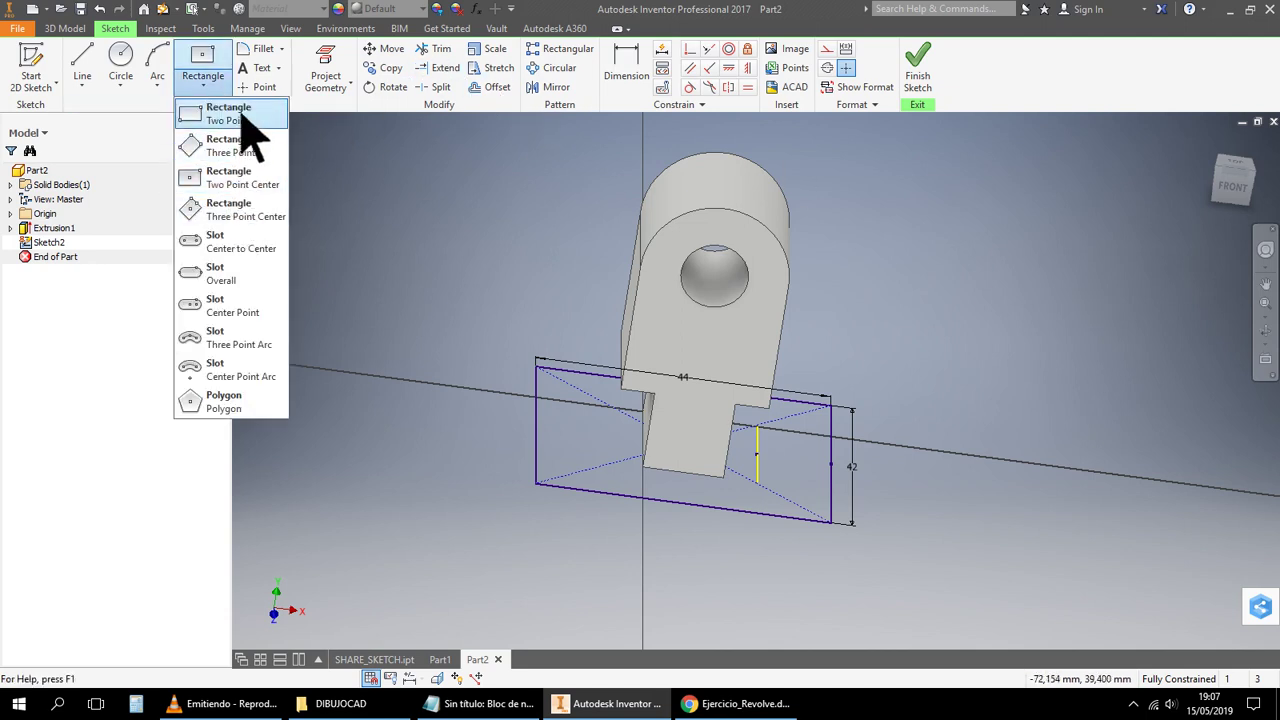
pyautogui.click(458, 230)
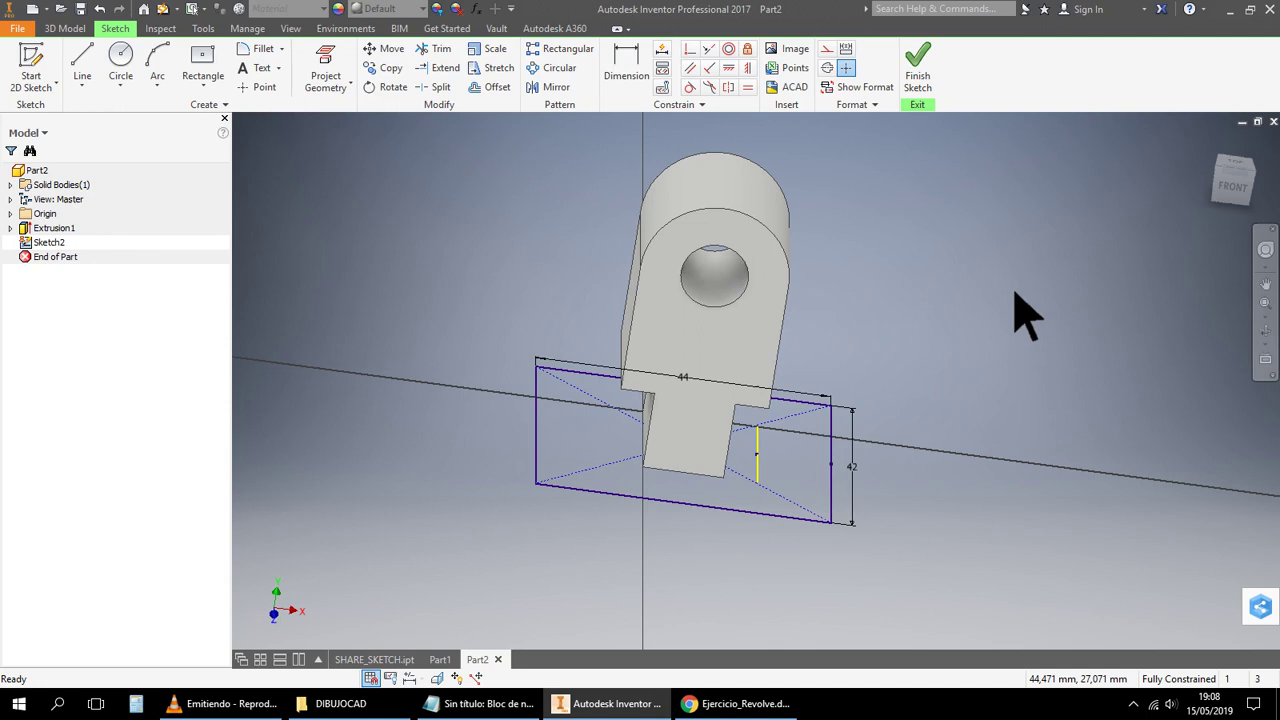
# Finish the sketch and extrude the base rectangle 5 mm away from the body as a joined solid
pyautogui.click(927, 80)
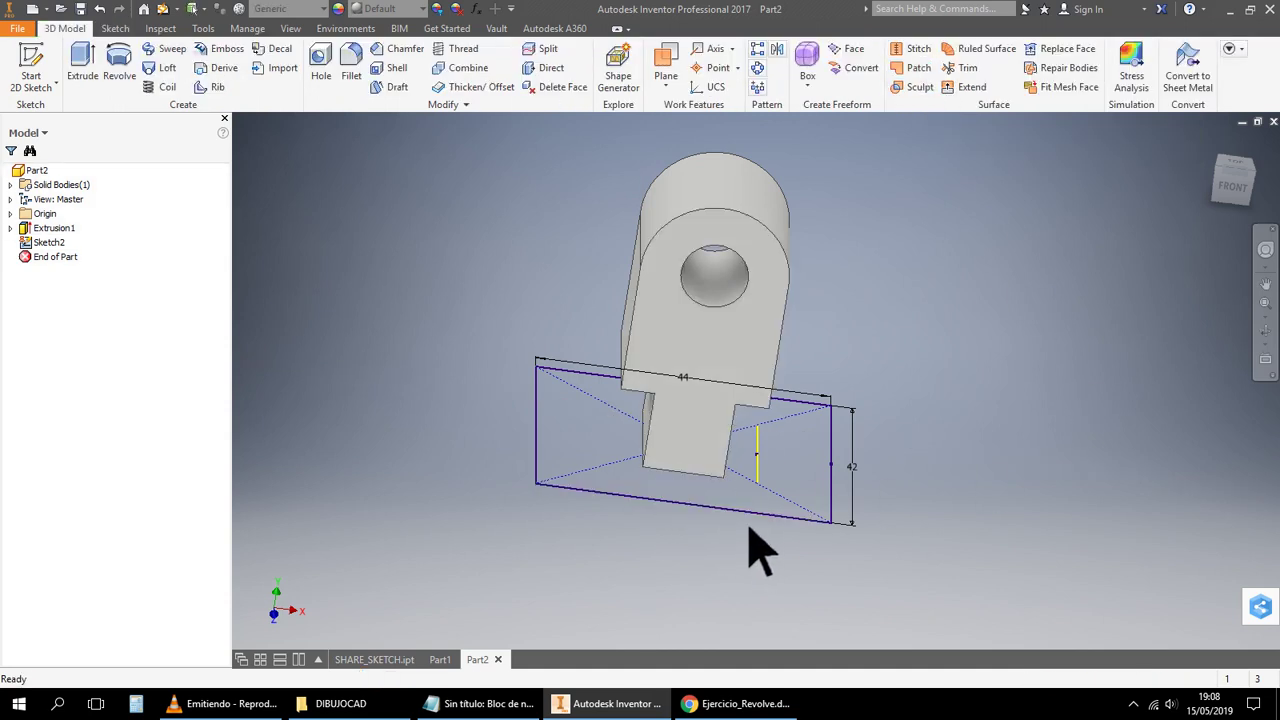
pyautogui.click(84, 68)
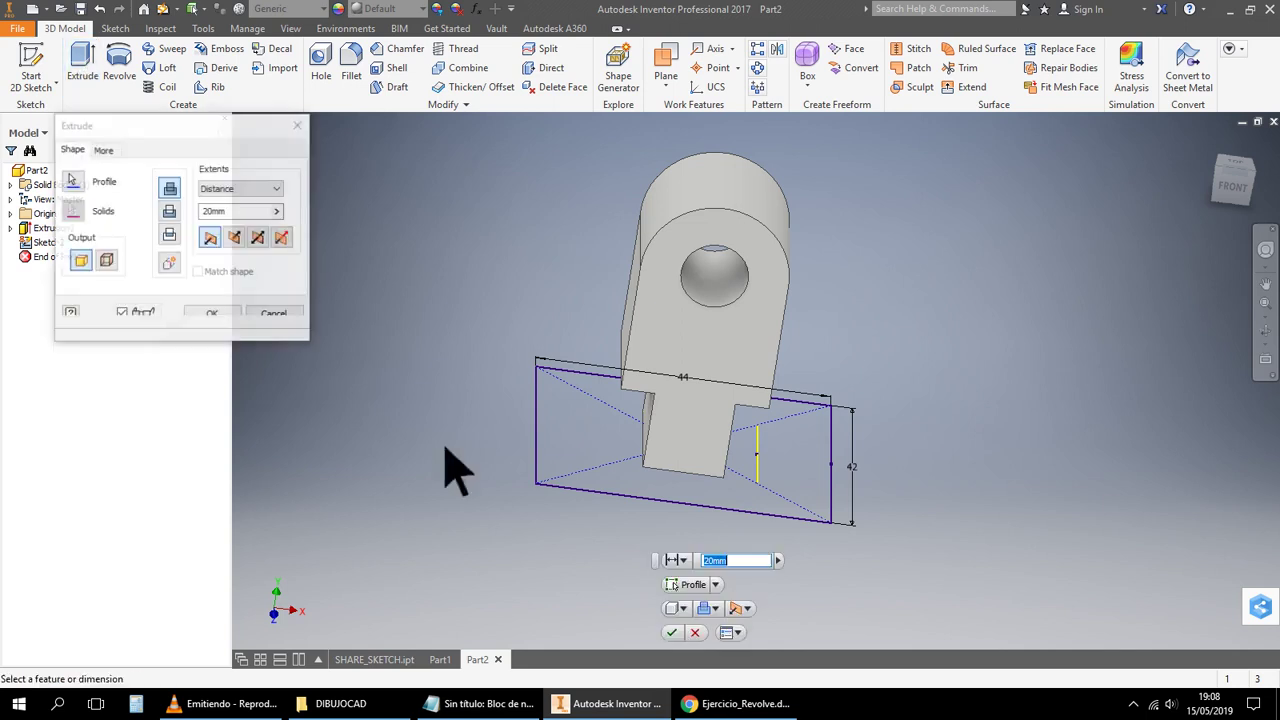
pyautogui.click(203, 212)
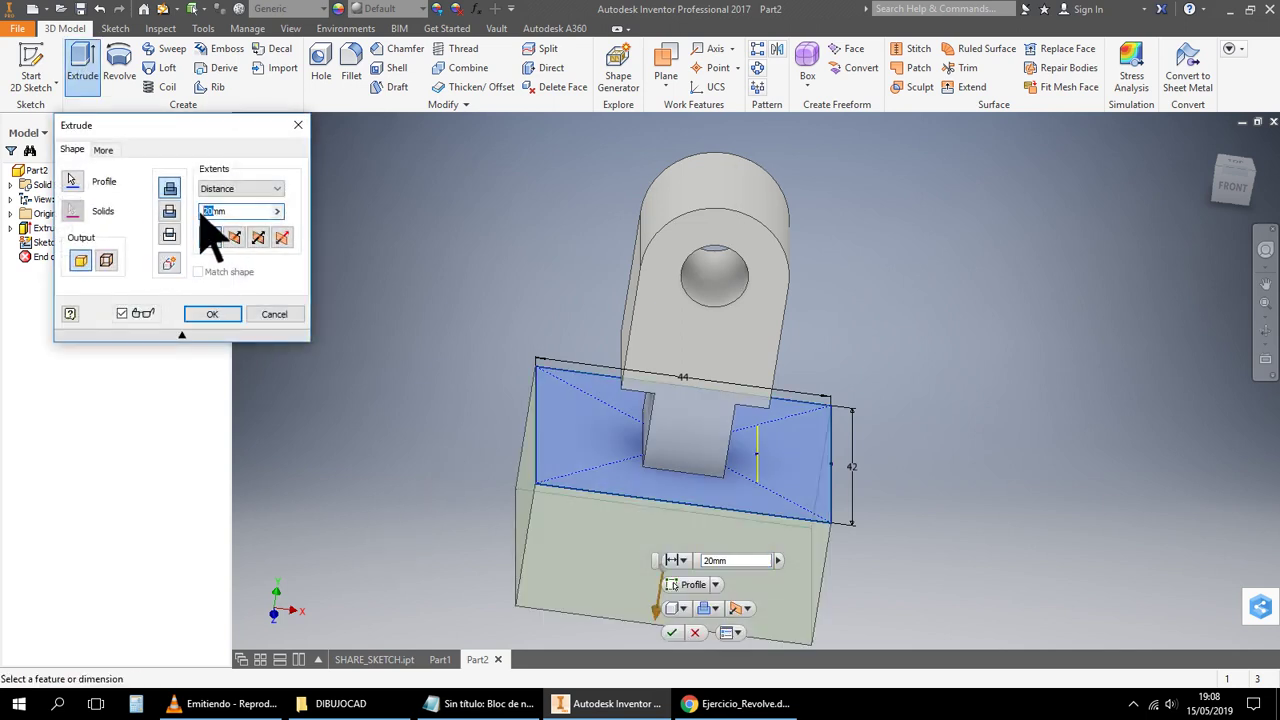
pyautogui.write('5')
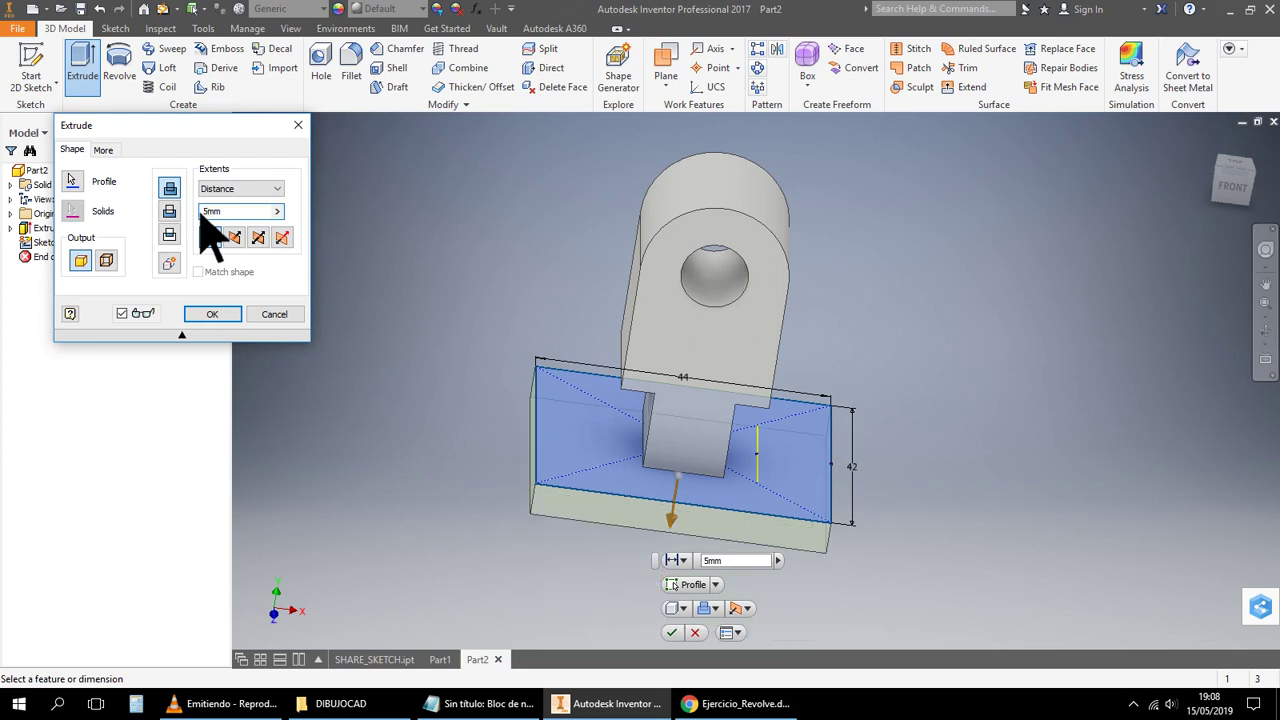
pyautogui.click(222, 316)
# Examine the arc-topped body and its base plate from isometric and rotated views, ending on an upright front-corner view
pyautogui.moveTo(380, 457); pyautogui.dragTo(443, 403, button='middle')
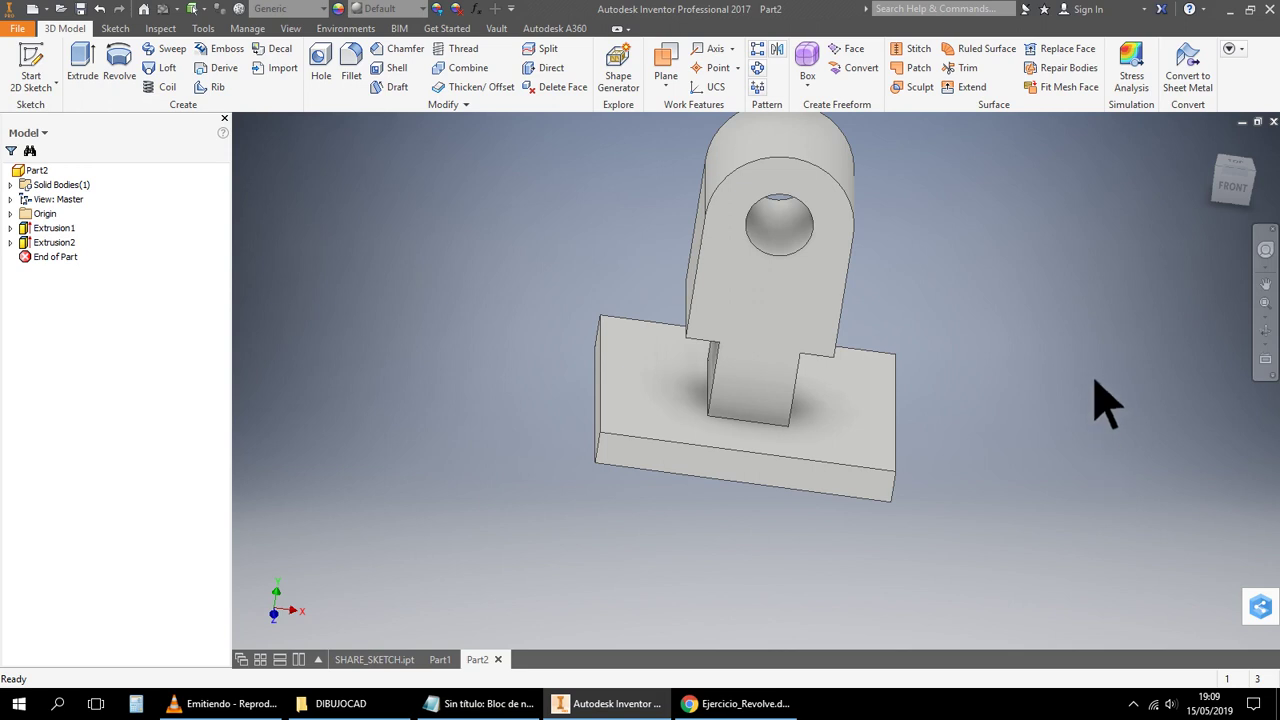
pyautogui.press('F6')
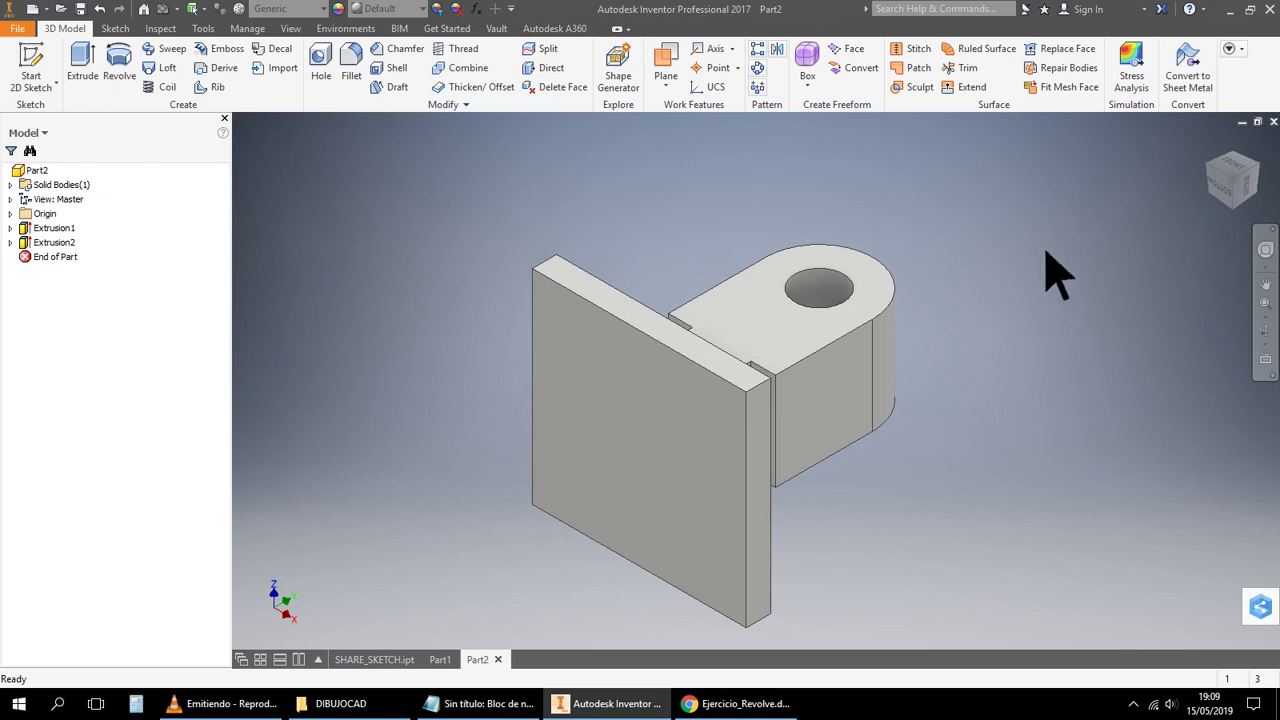
pyautogui.click(1265, 335)
pyautogui.moveTo(811, 297); pyautogui.dragTo(816, 550)
pyautogui.press('F5')
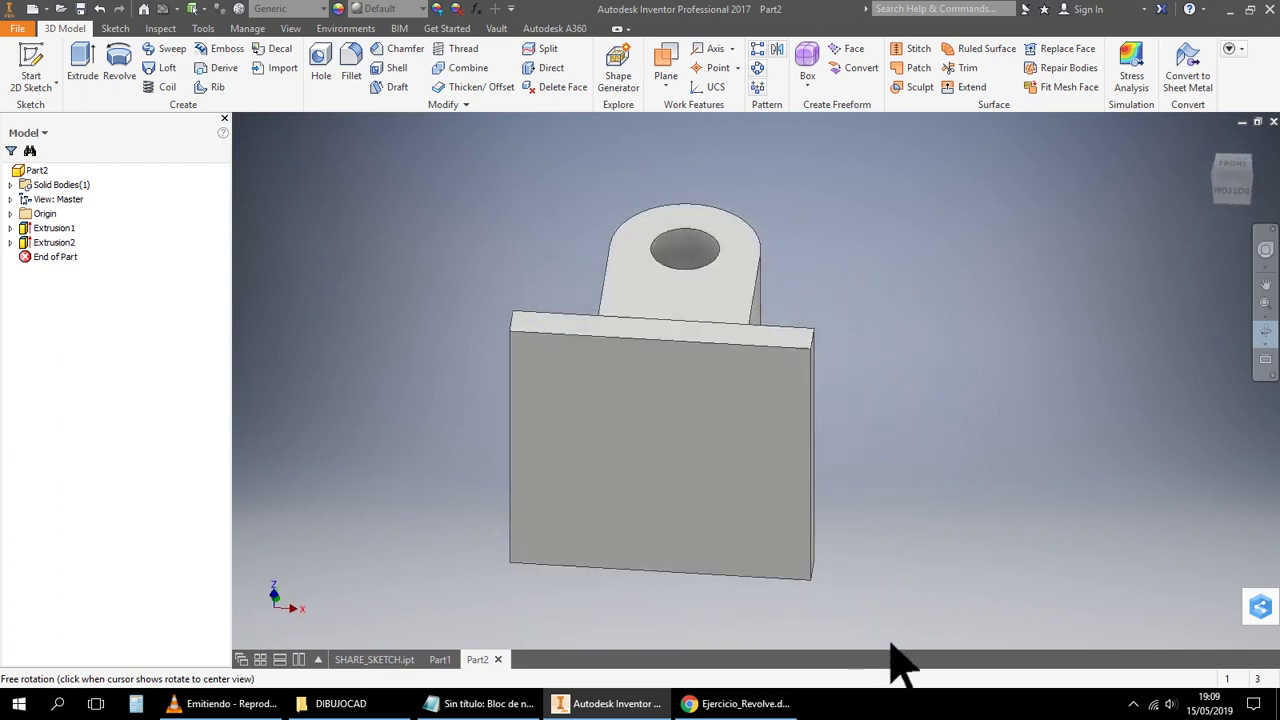
pyautogui.press('F4')
pyautogui.moveTo(863, 408); pyautogui.dragTo(957, 366)
pyautogui.rightClick(1074, 286)
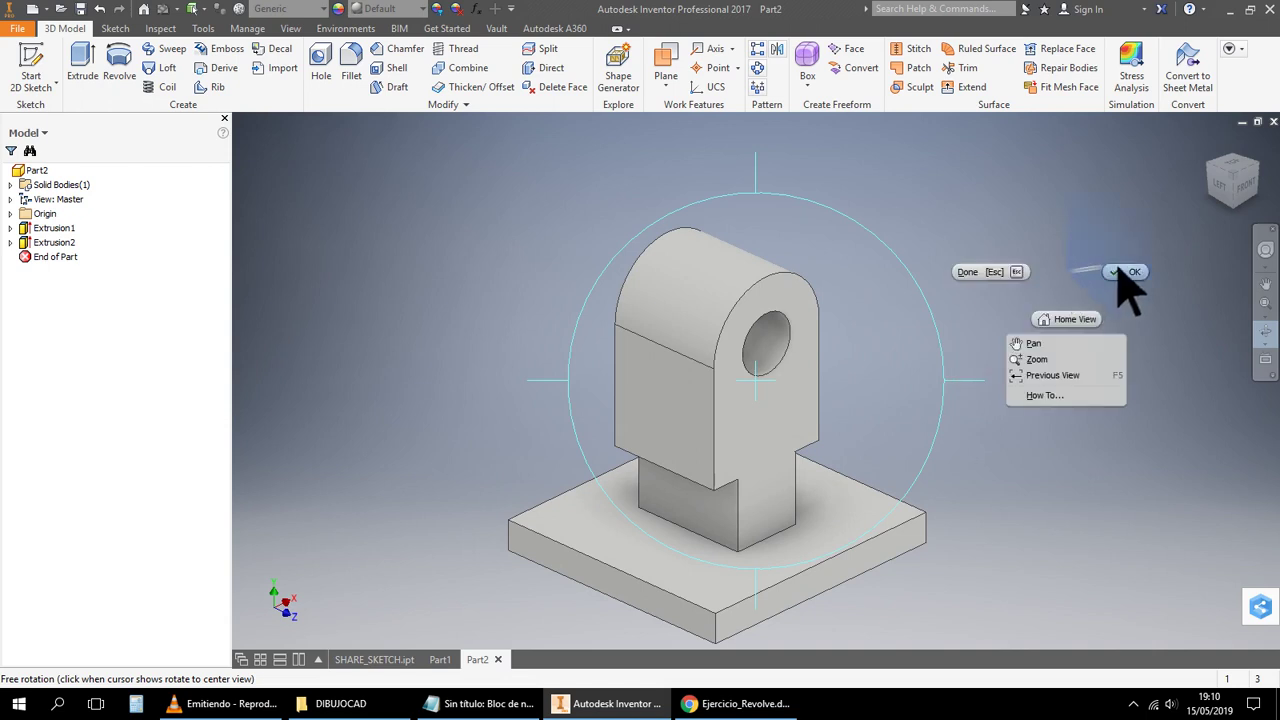
pyautogui.click(1130, 278)
pyautogui.moveTo(1037, 386); pyautogui.dragTo(1025, 328, button='middle')
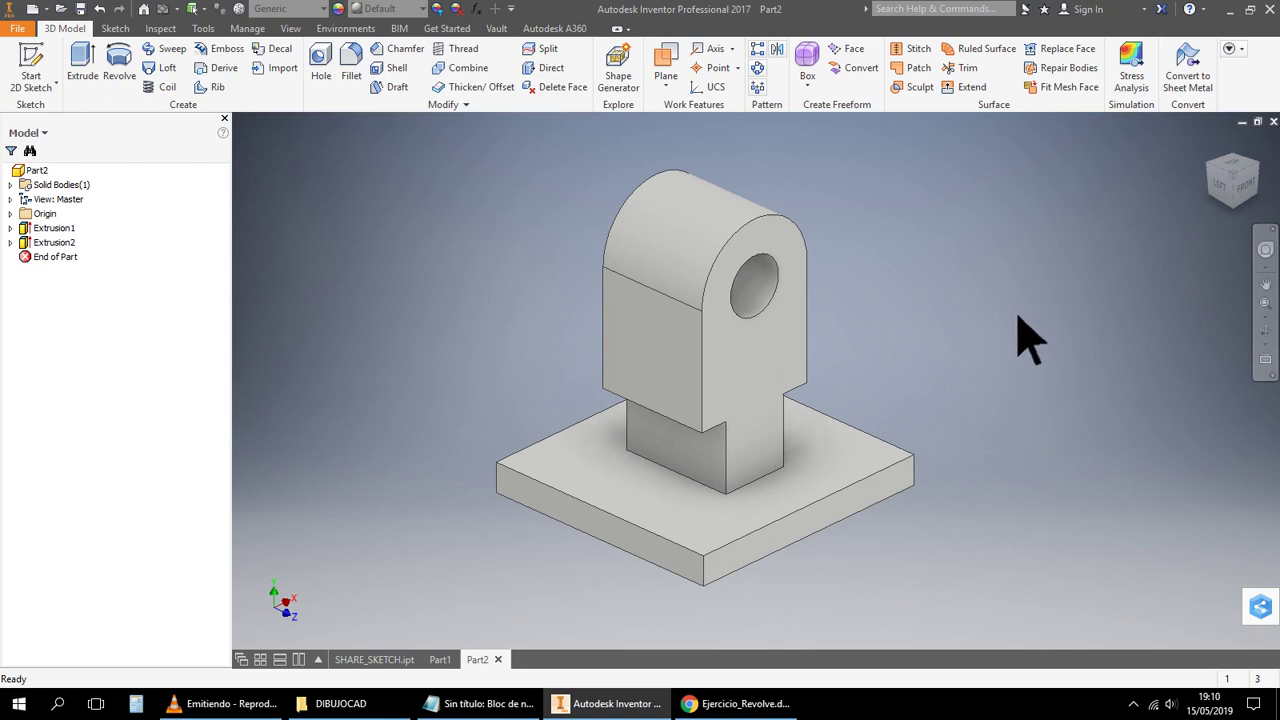
pyautogui.click(1265, 333)
pyautogui.moveTo(1040, 385); pyautogui.dragTo(994, 371)
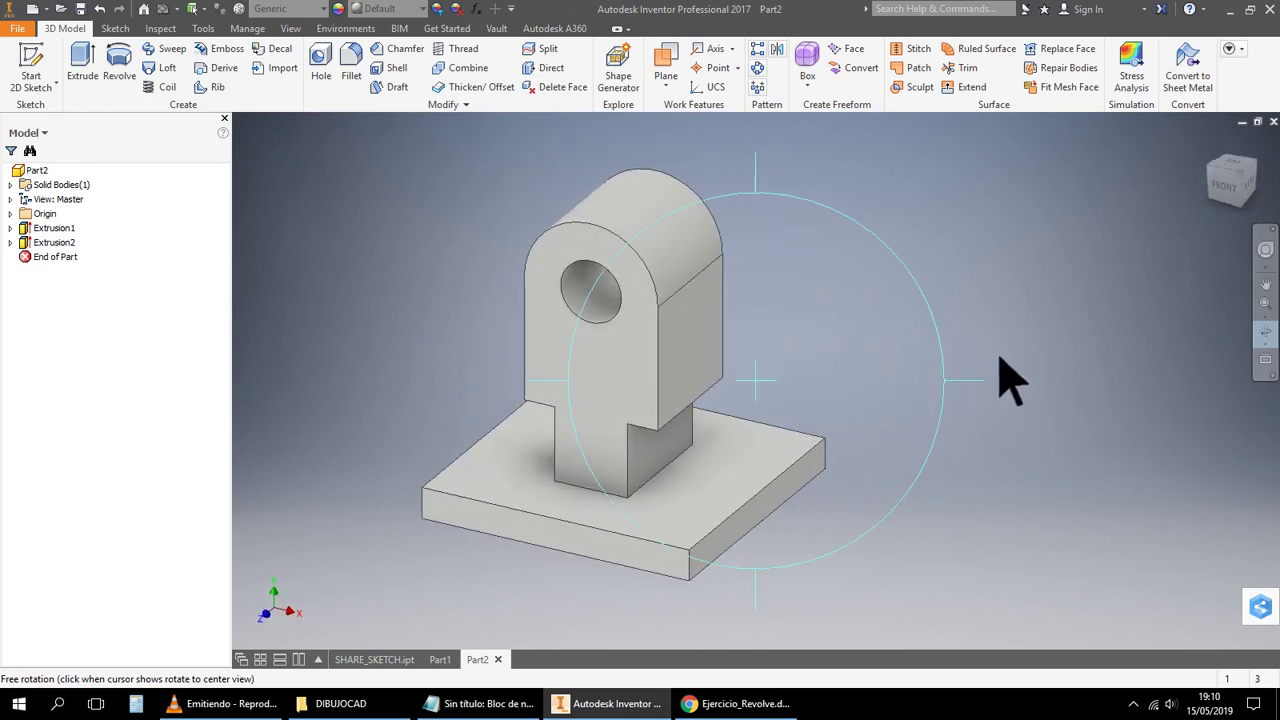
pyautogui.rightClick(1020, 328)
pyautogui.click(1080, 315)
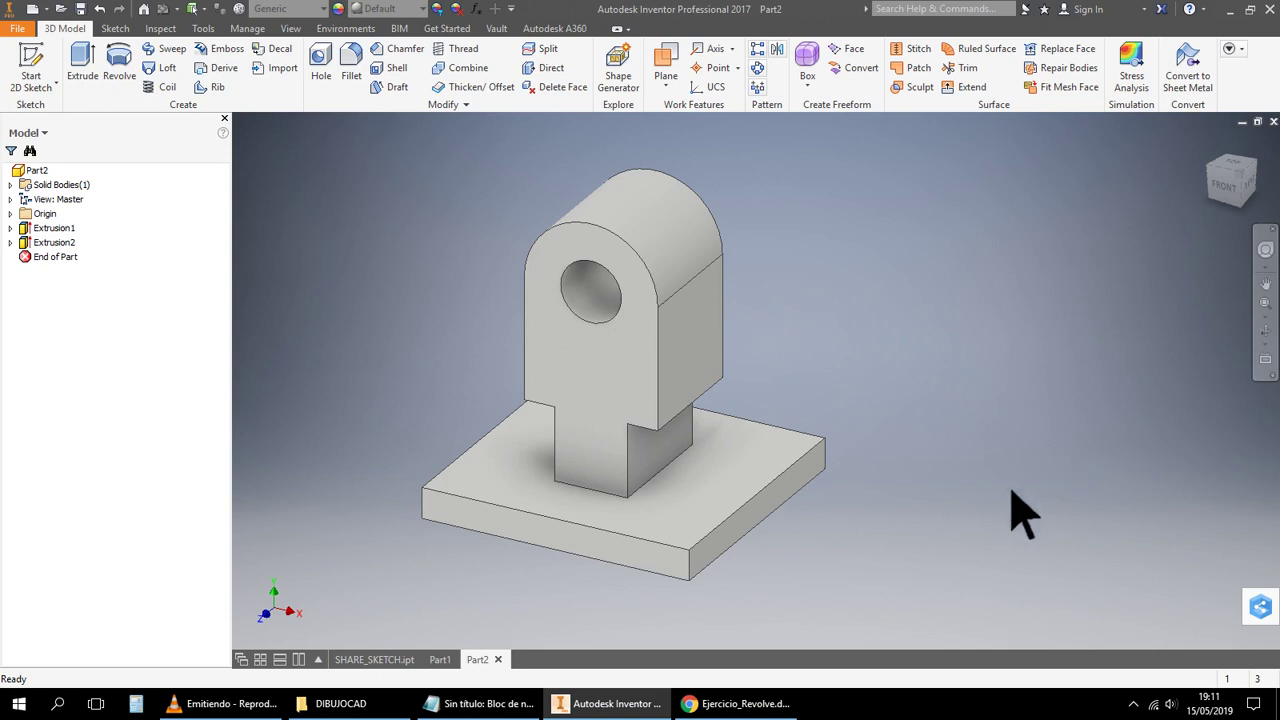
pyautogui.moveTo(1014, 529); pyautogui.dragTo(1060, 545, button='middle')
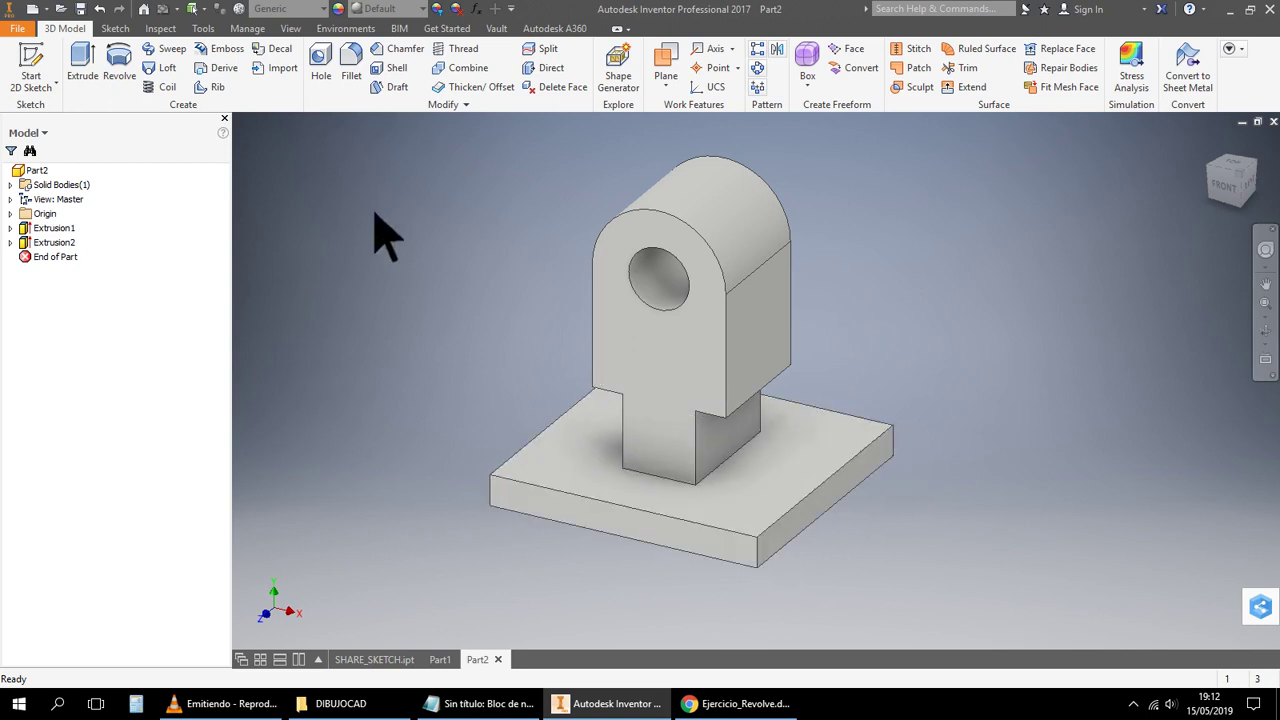
pyautogui.click(396, 49)
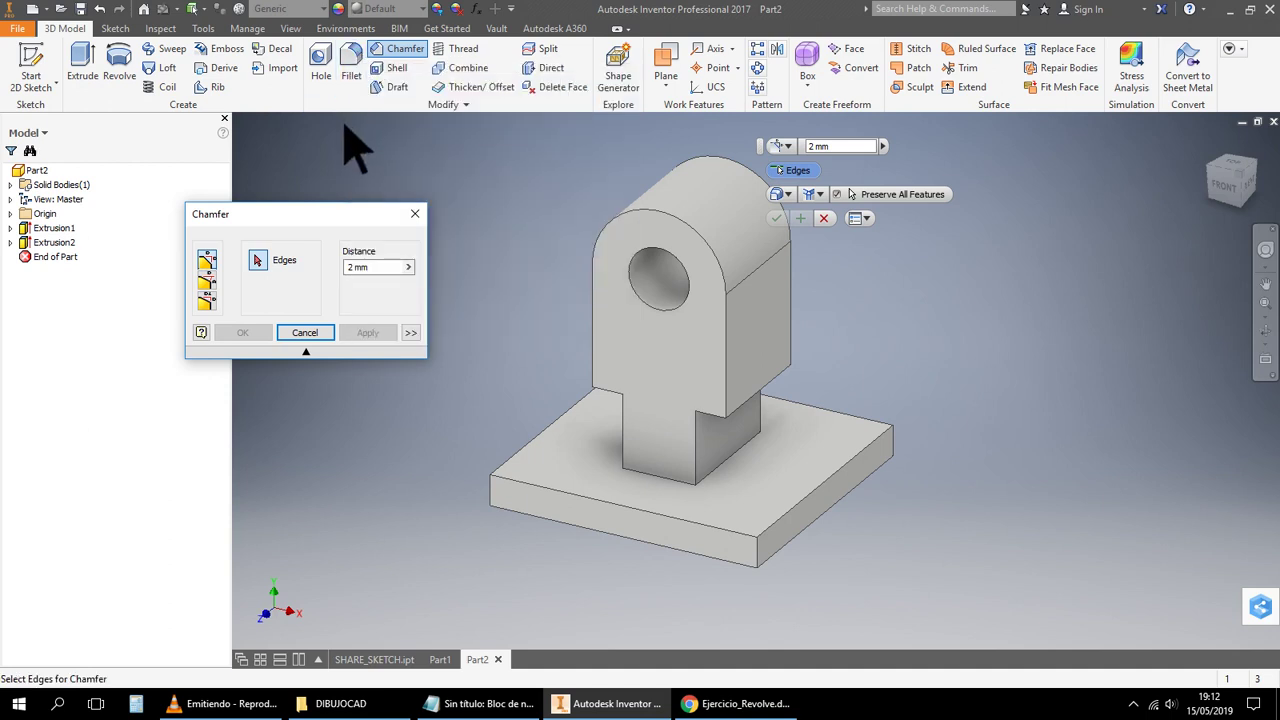
pyautogui.click(348, 72)
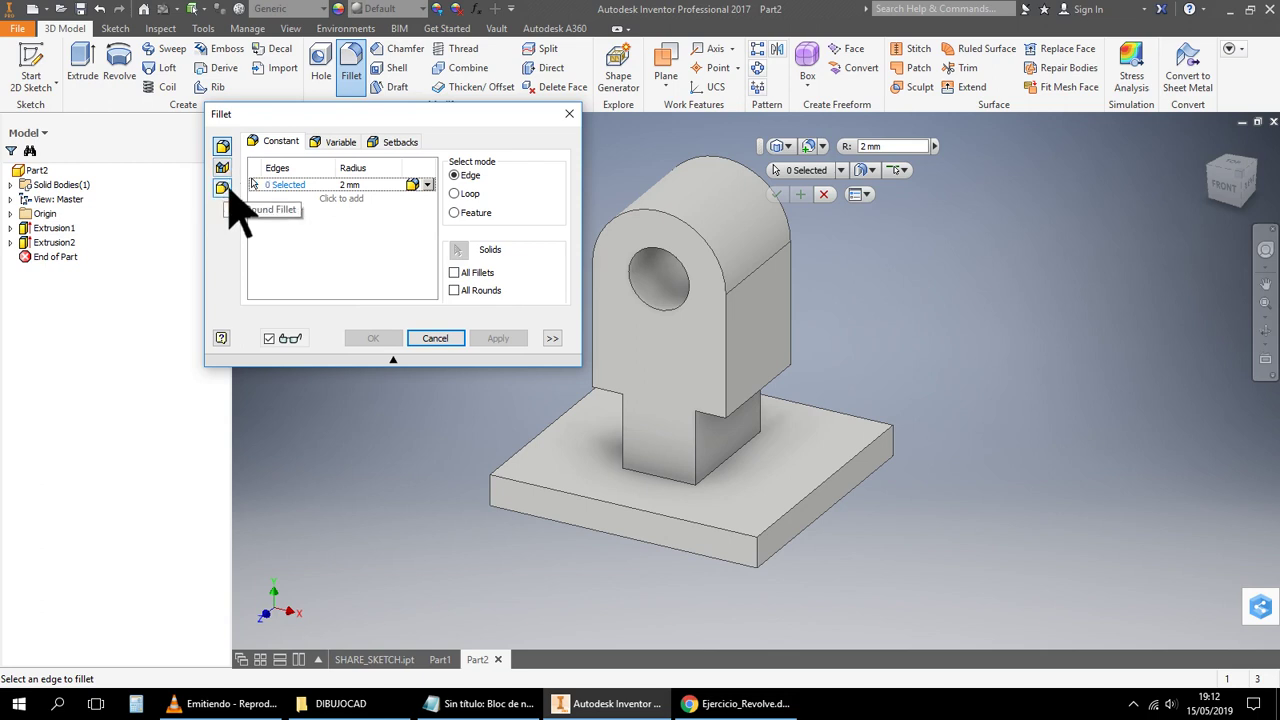
pyautogui.click(350, 187)
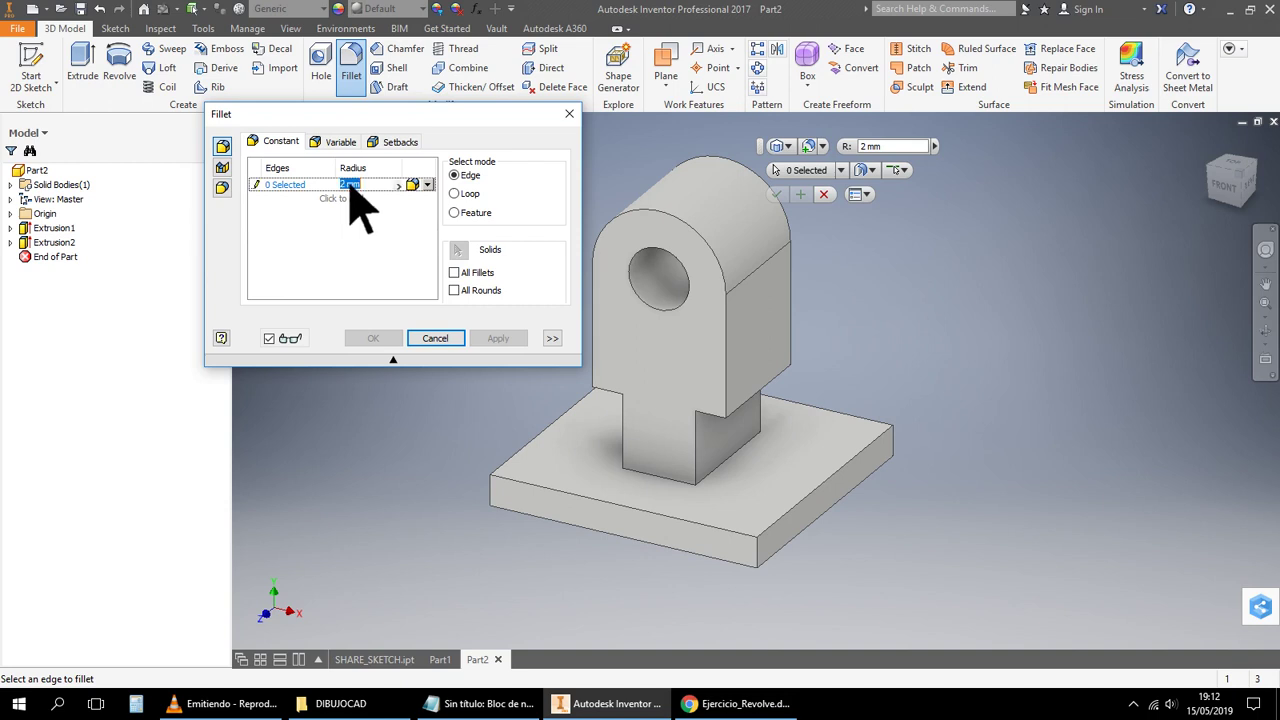
pyautogui.doubleClick(343, 183)
pyautogui.write('4')
# Try a 2 mm face fillet between the base plate's upper face and its adjoining side face, and undo it
pyautogui.click(222, 167)
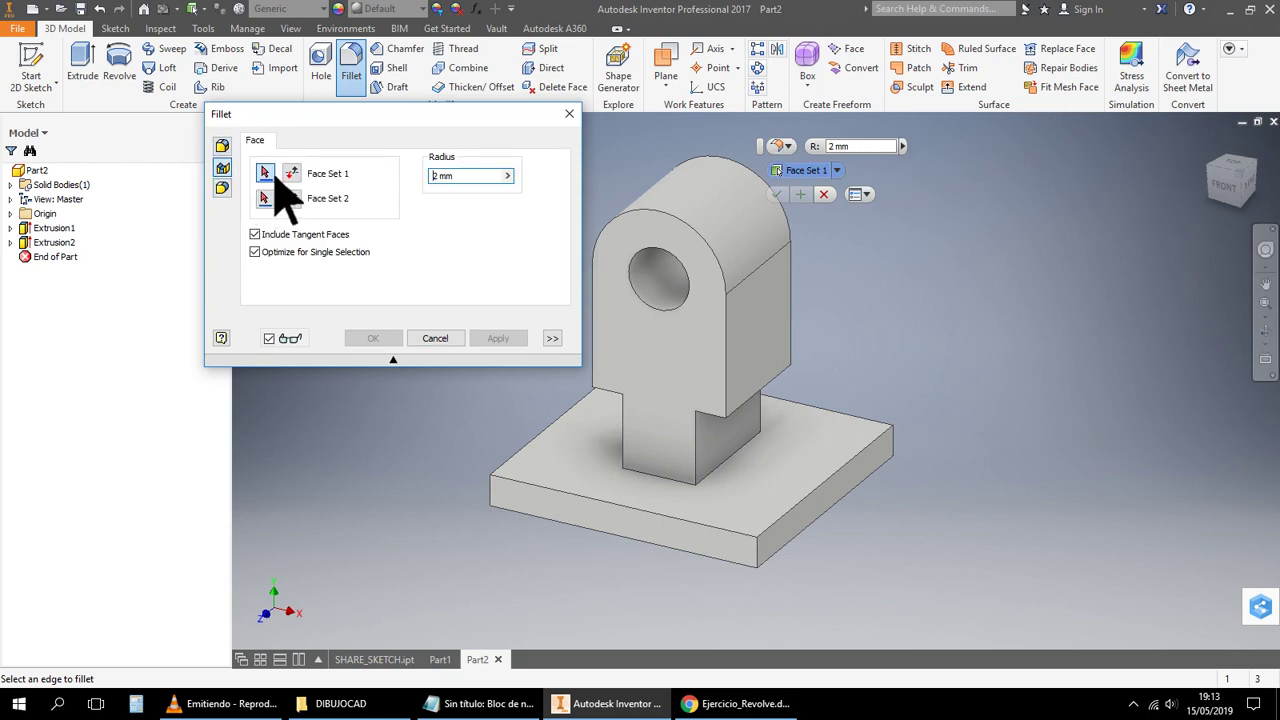
pyautogui.click(755, 545)
pyautogui.click(757, 557)
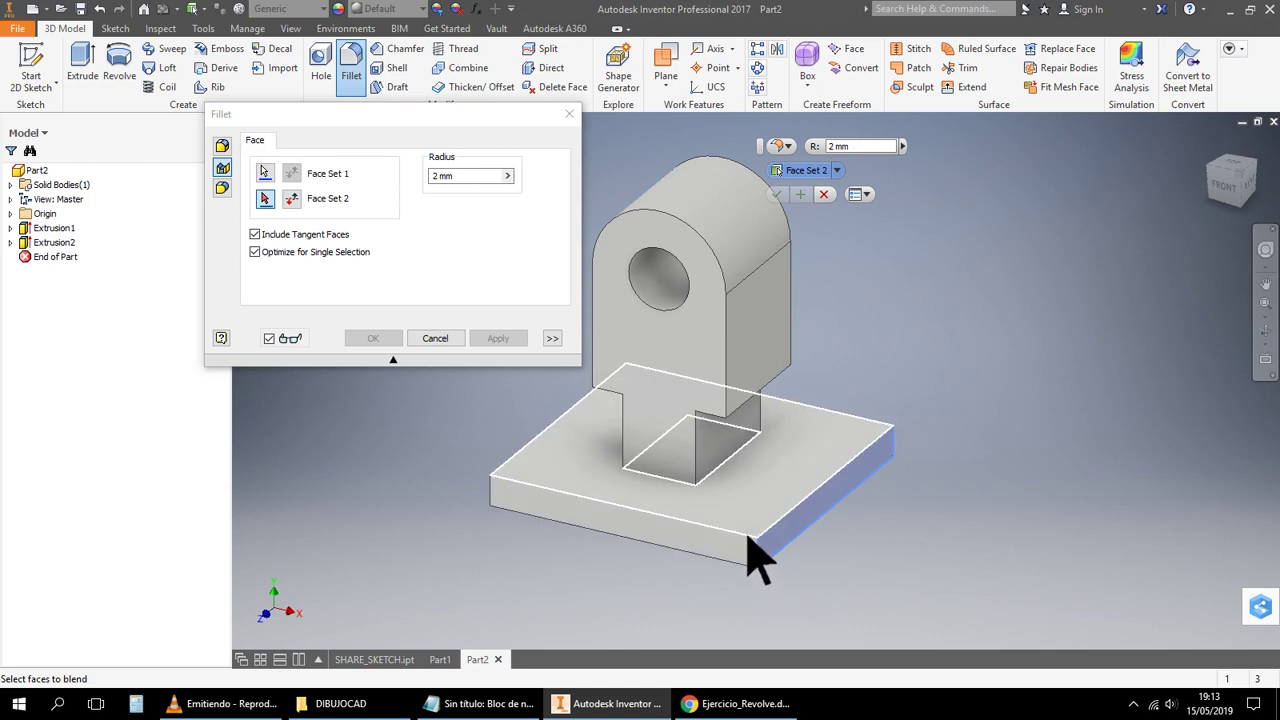
pyautogui.click(266, 198)
pyautogui.click(756, 538)
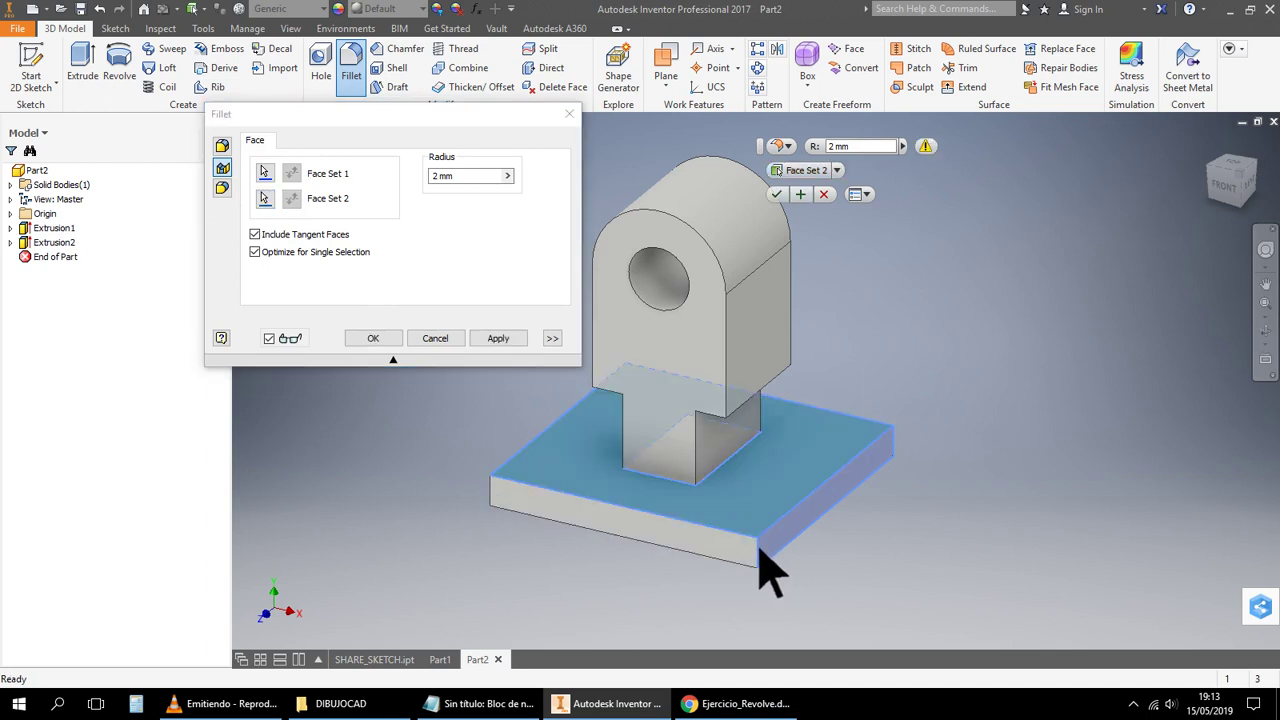
pyautogui.click(388, 338)
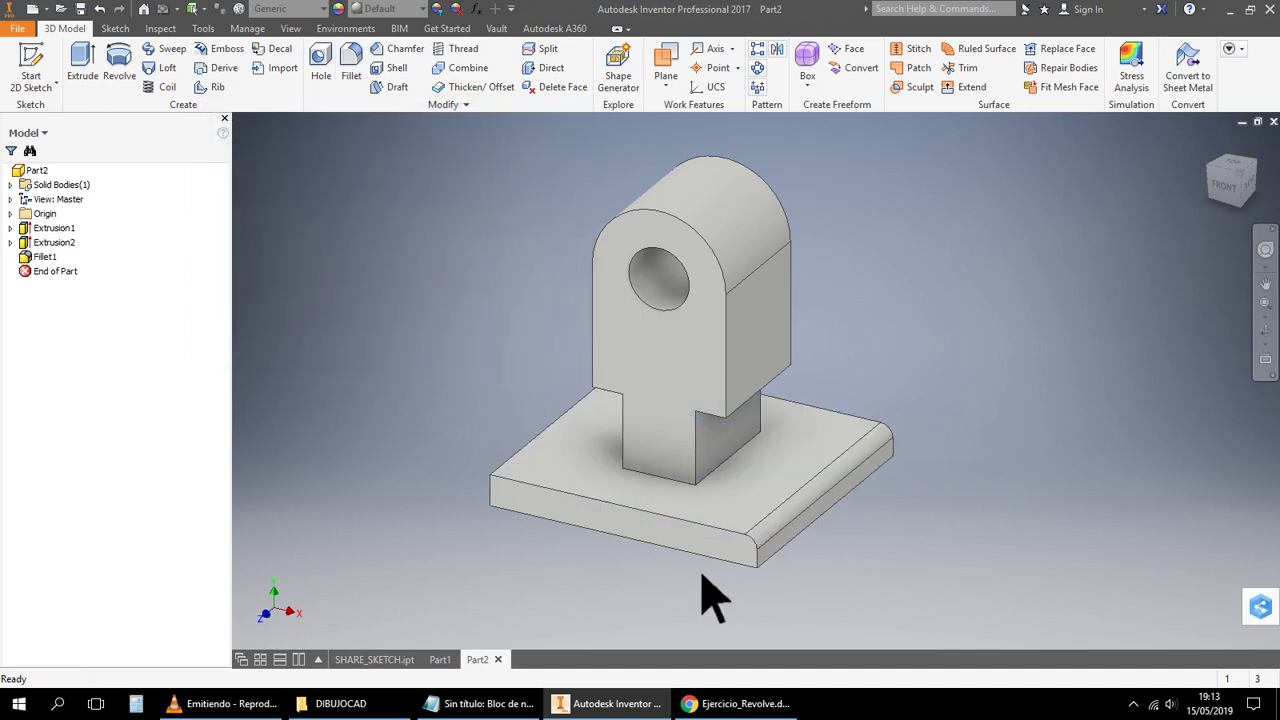
pyautogui.hotkey('ctrl', 'z')
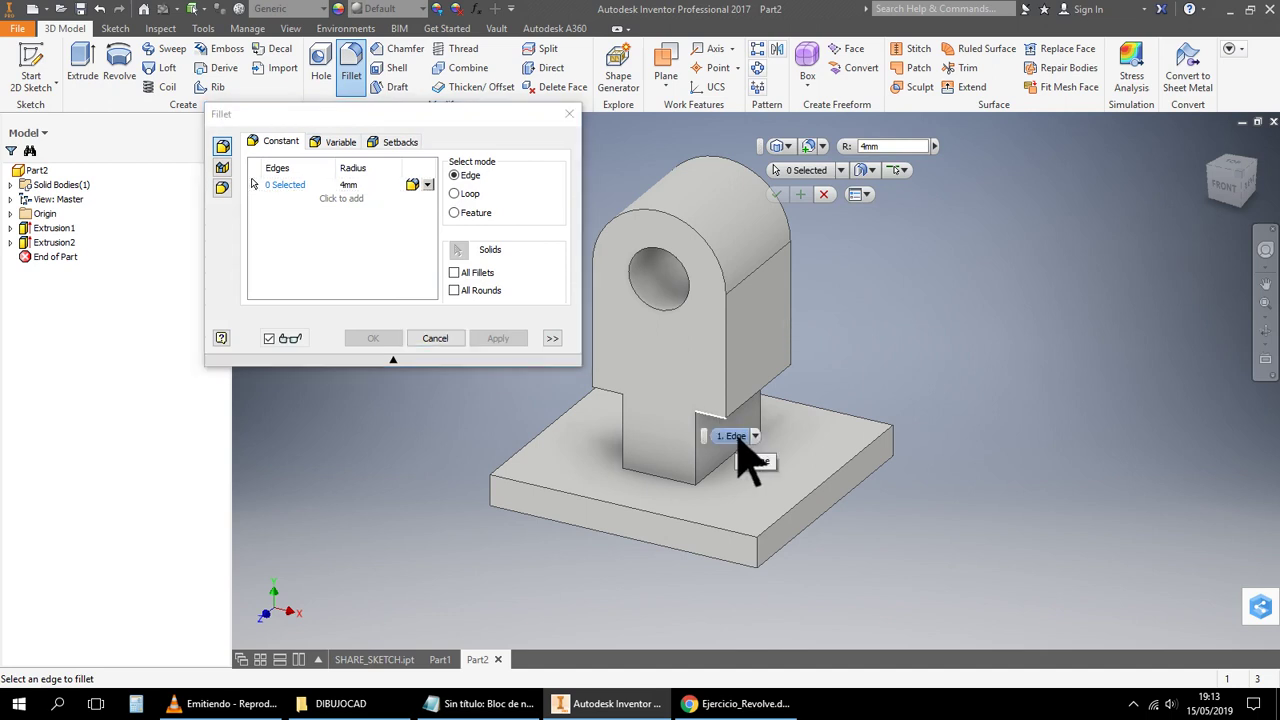
# Try a 6 mm edge fillet on the base plate's rear lower edge and one outer shoulder edge of the body, and undo it
pyautogui.click(349, 185)
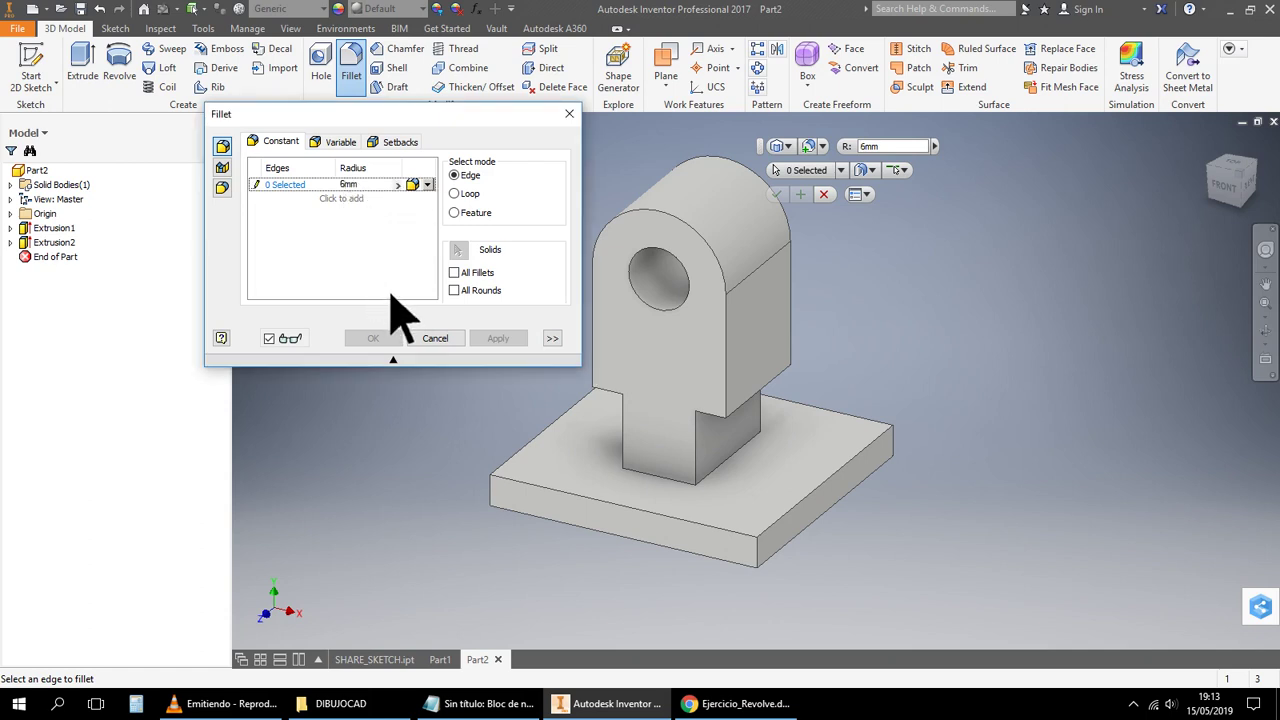
pyautogui.click(717, 413)
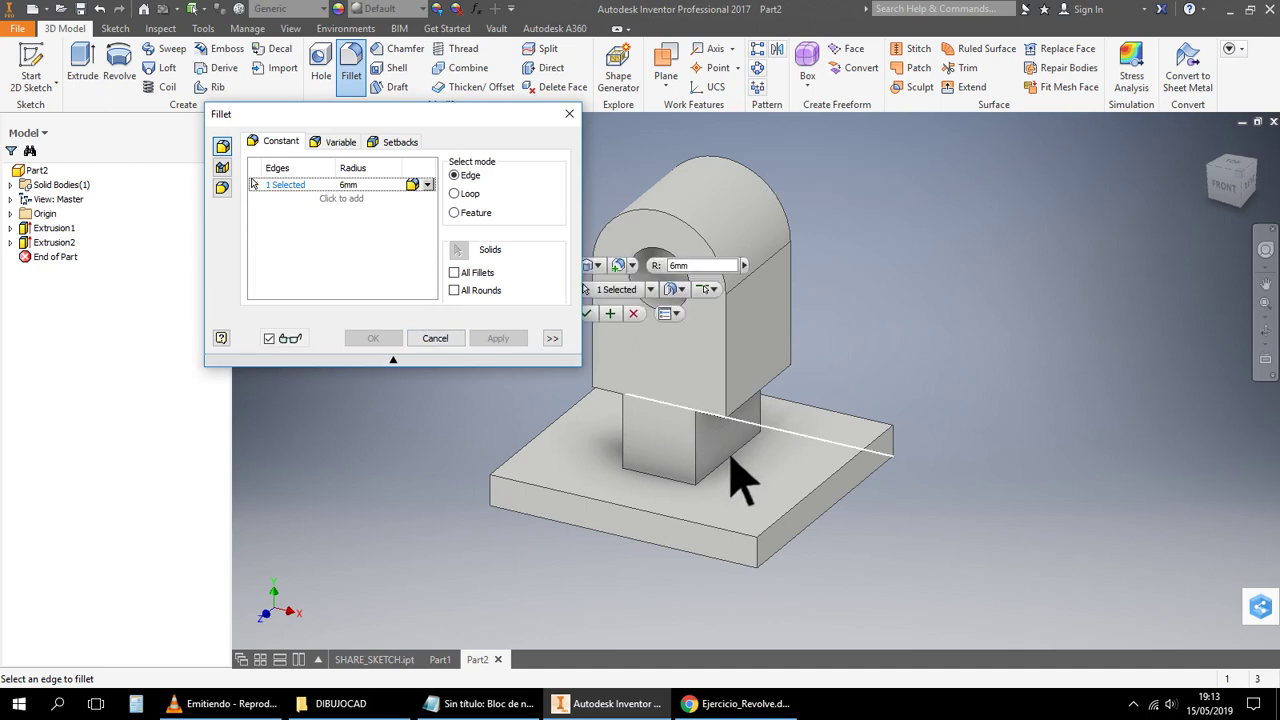
pyautogui.click(614, 394)
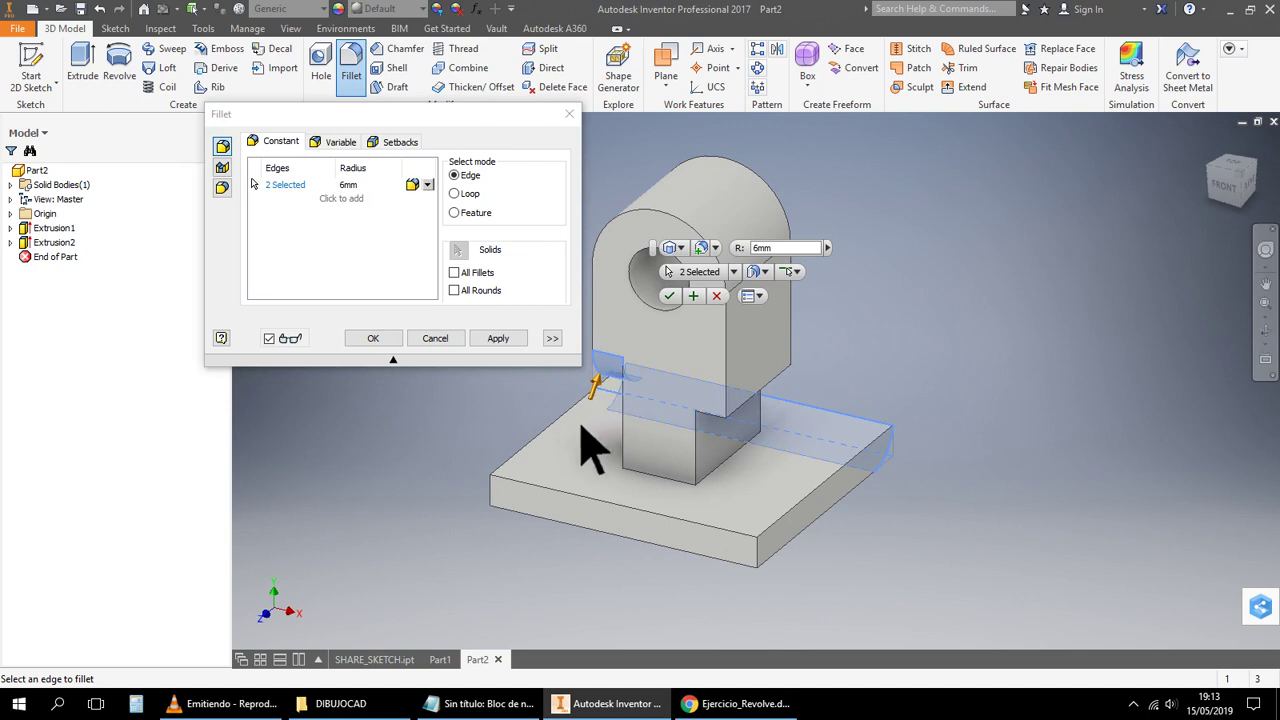
pyautogui.click(386, 336)
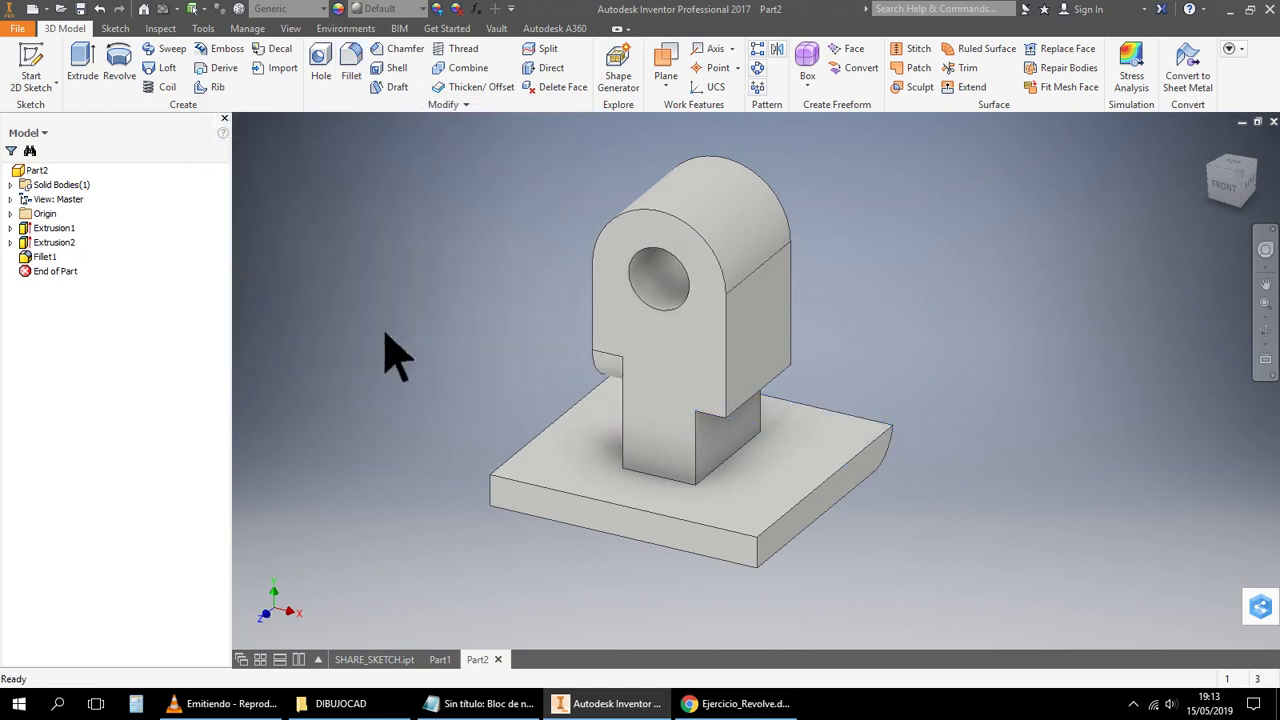
pyautogui.hotkey('ctrl', 'z')
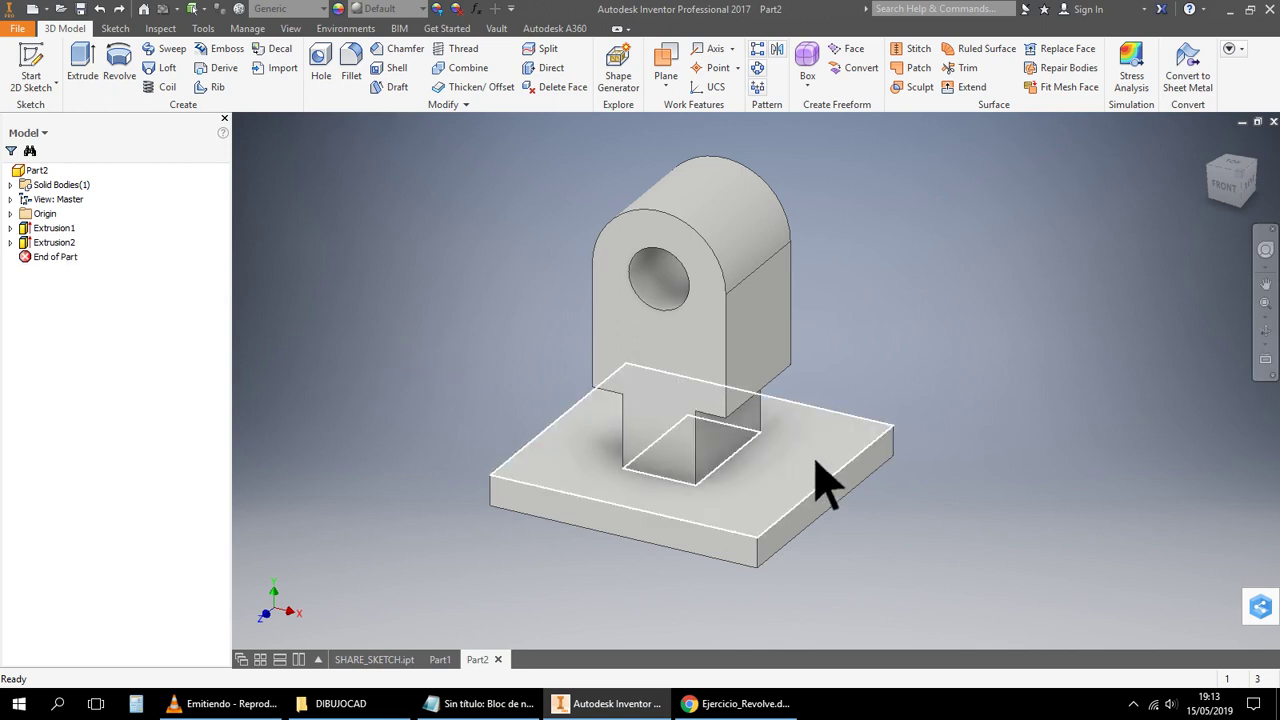
# Fillet the two inner edges where the body's shoulders meet the narrow neck with a 6 mm radius
pyautogui.click(1265, 331)
pyautogui.moveTo(857, 385); pyautogui.dragTo(817, 343)
pyautogui.rightClick(1072, 322)
pyautogui.click(1050, 378)
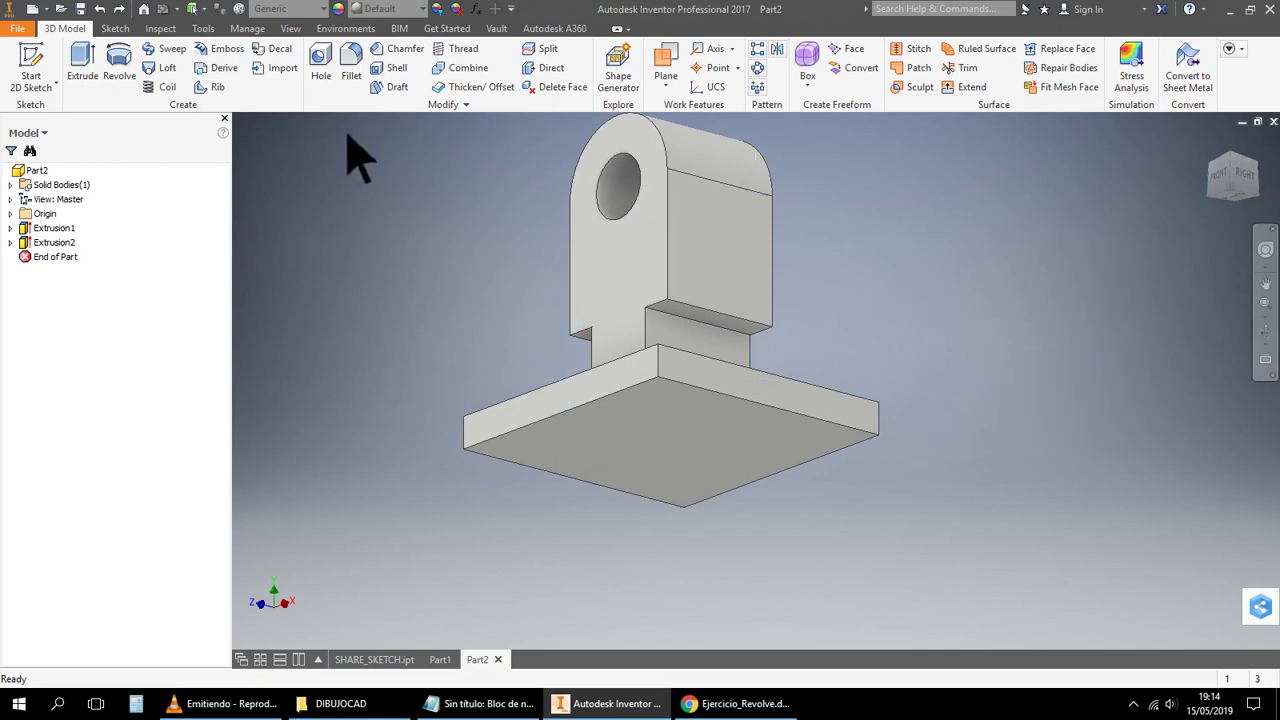
pyautogui.click(352, 68)
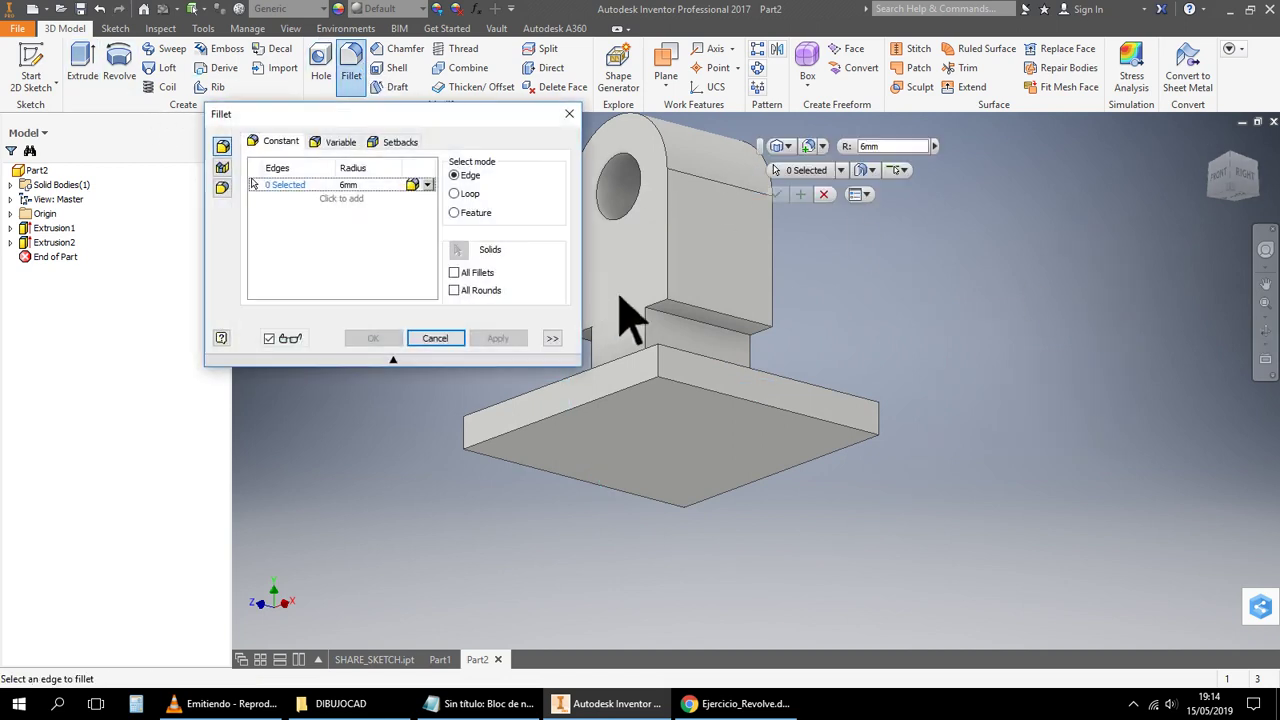
pyautogui.click(360, 186)
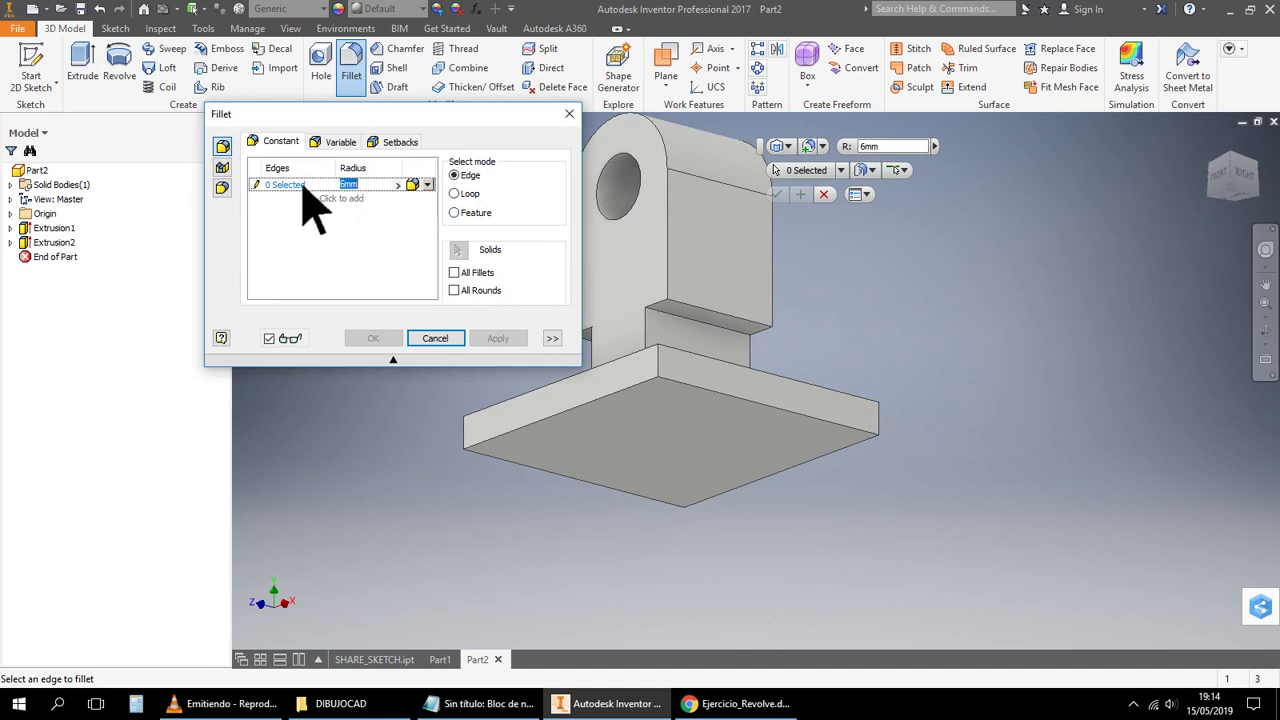
pyautogui.click(714, 360)
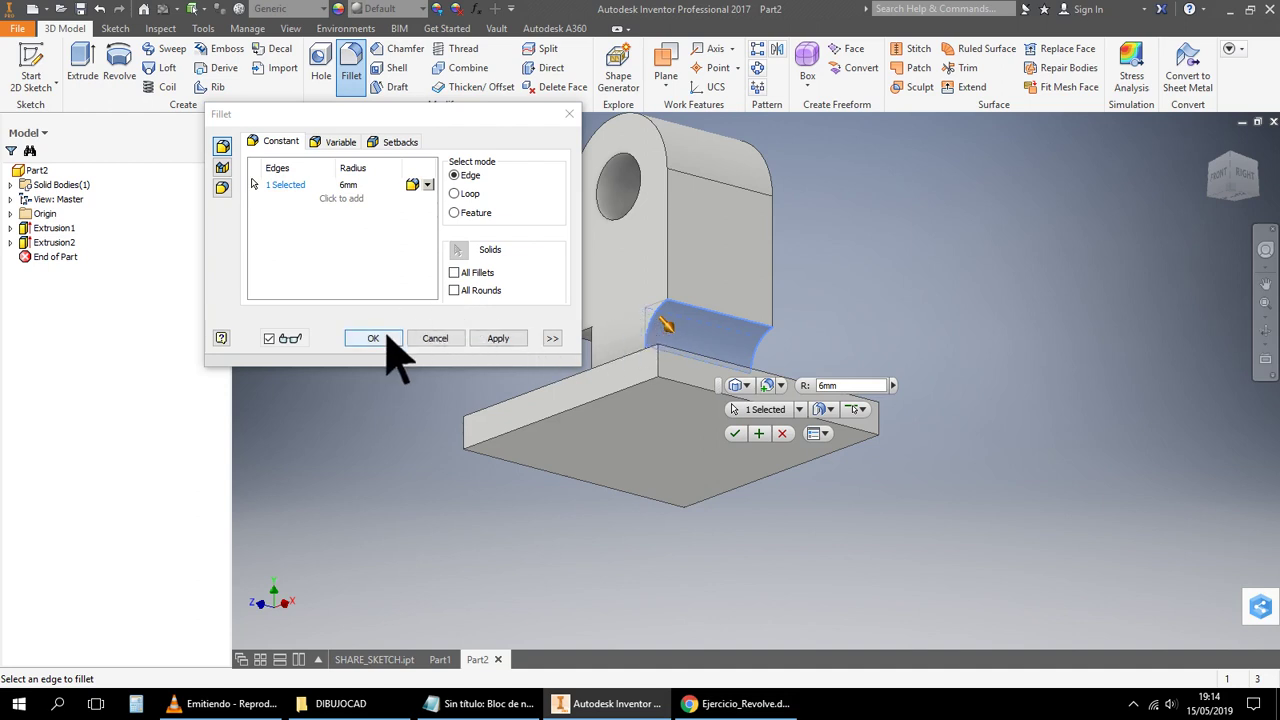
pyautogui.click(1265, 330)
pyautogui.moveTo(830, 272); pyautogui.dragTo(1063, 271)
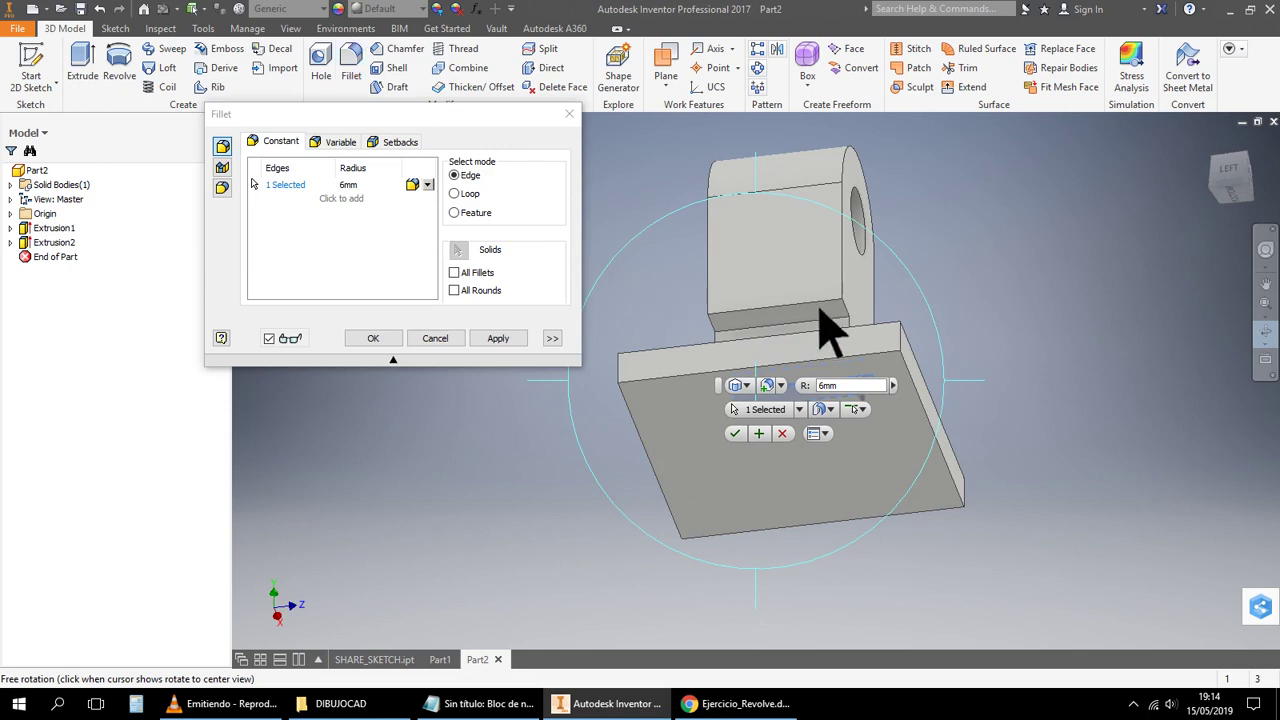
pyautogui.rightClick(1036, 326)
pyautogui.click(1062, 331)
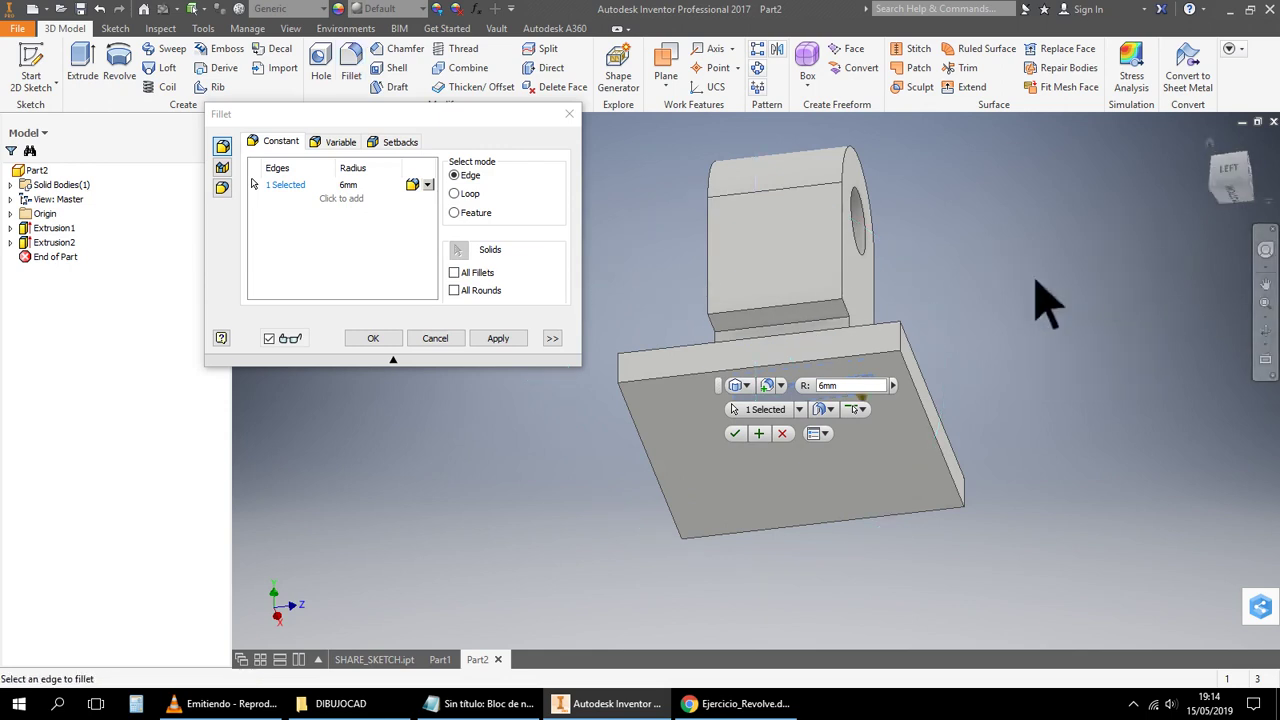
pyautogui.click(817, 324)
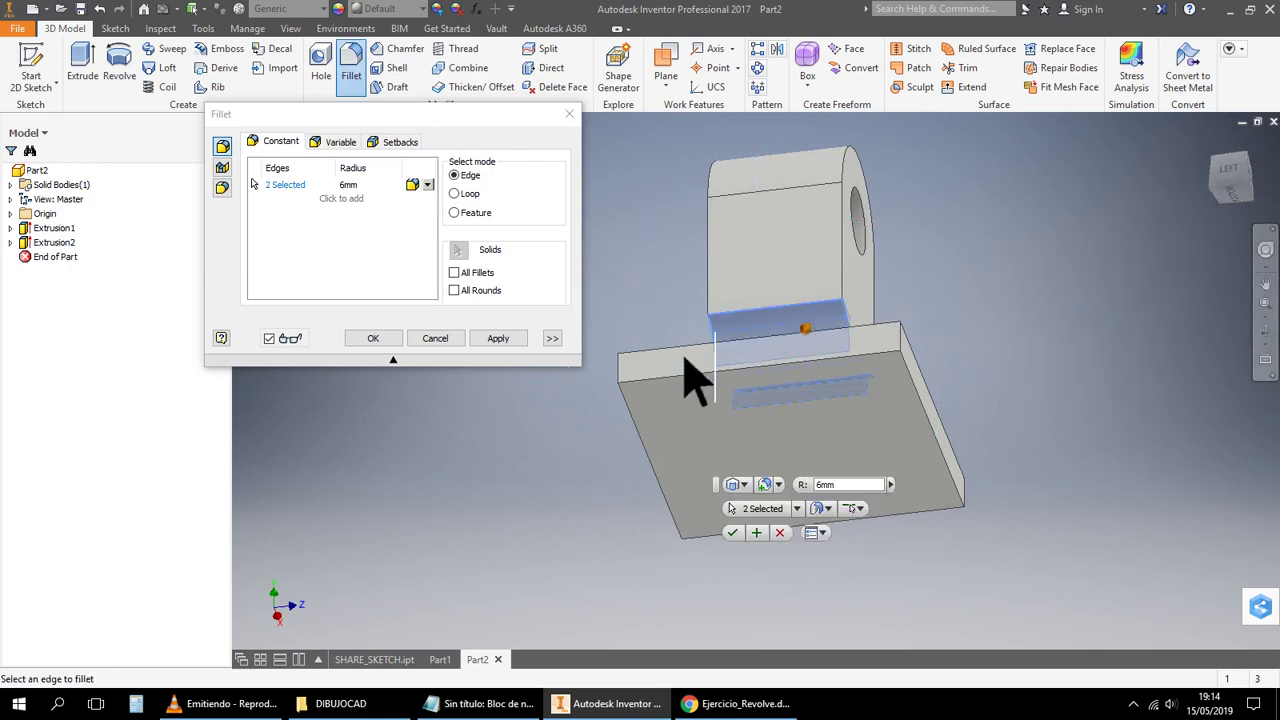
pyautogui.click(376, 340)
# Fillet all four vertical corner edges of the base plate with a 4 mm radius
pyautogui.click(1266, 343)
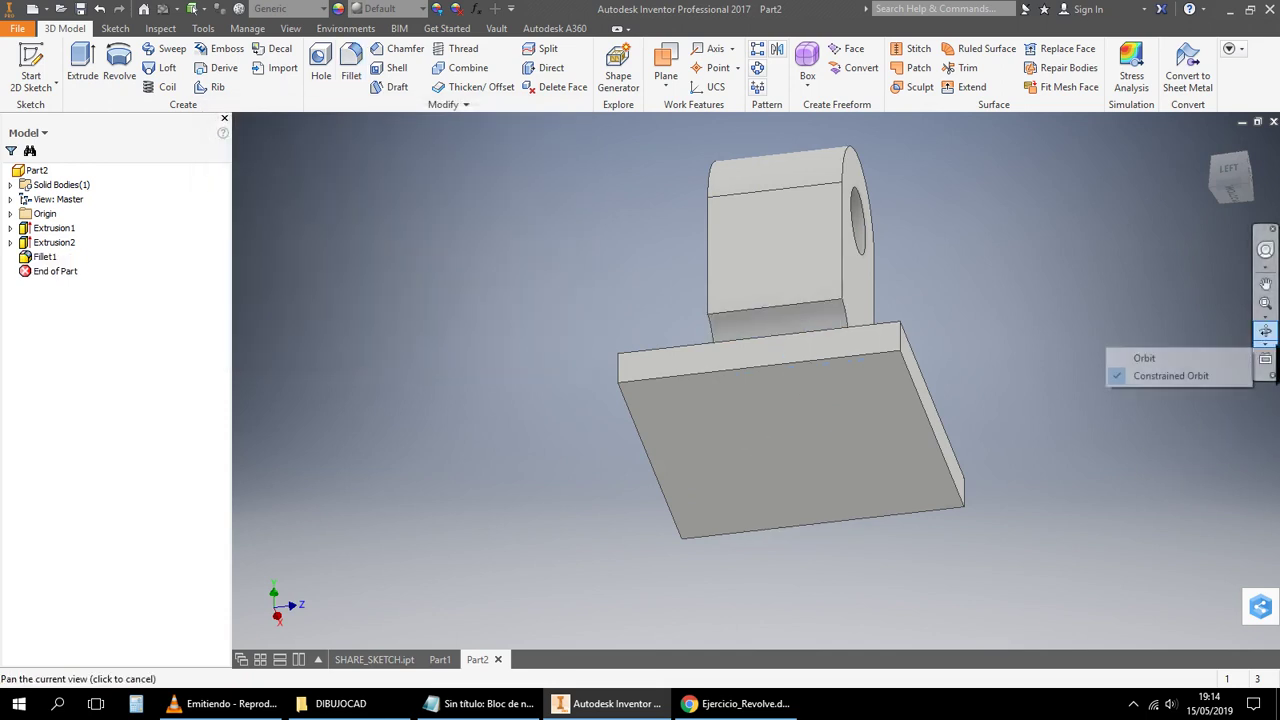
pyautogui.click(1266, 331)
pyautogui.moveTo(851, 314); pyautogui.dragTo(658, 350)
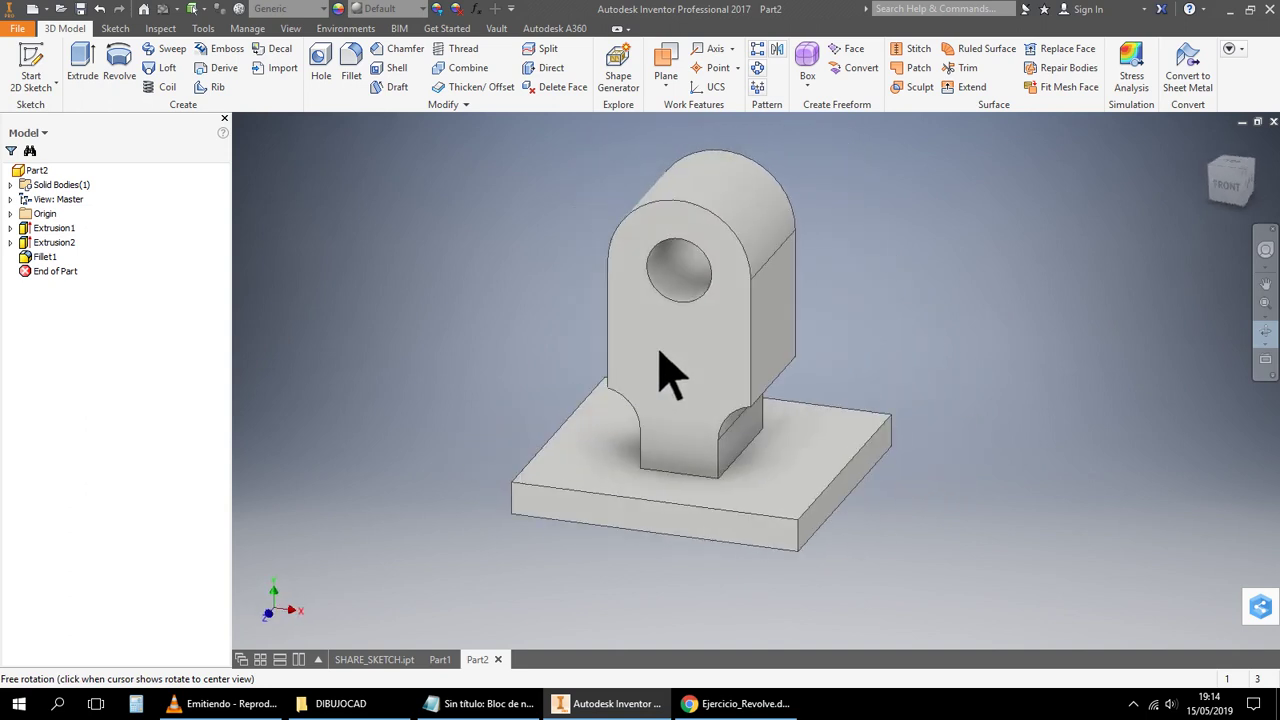
pyautogui.rightClick(1140, 308)
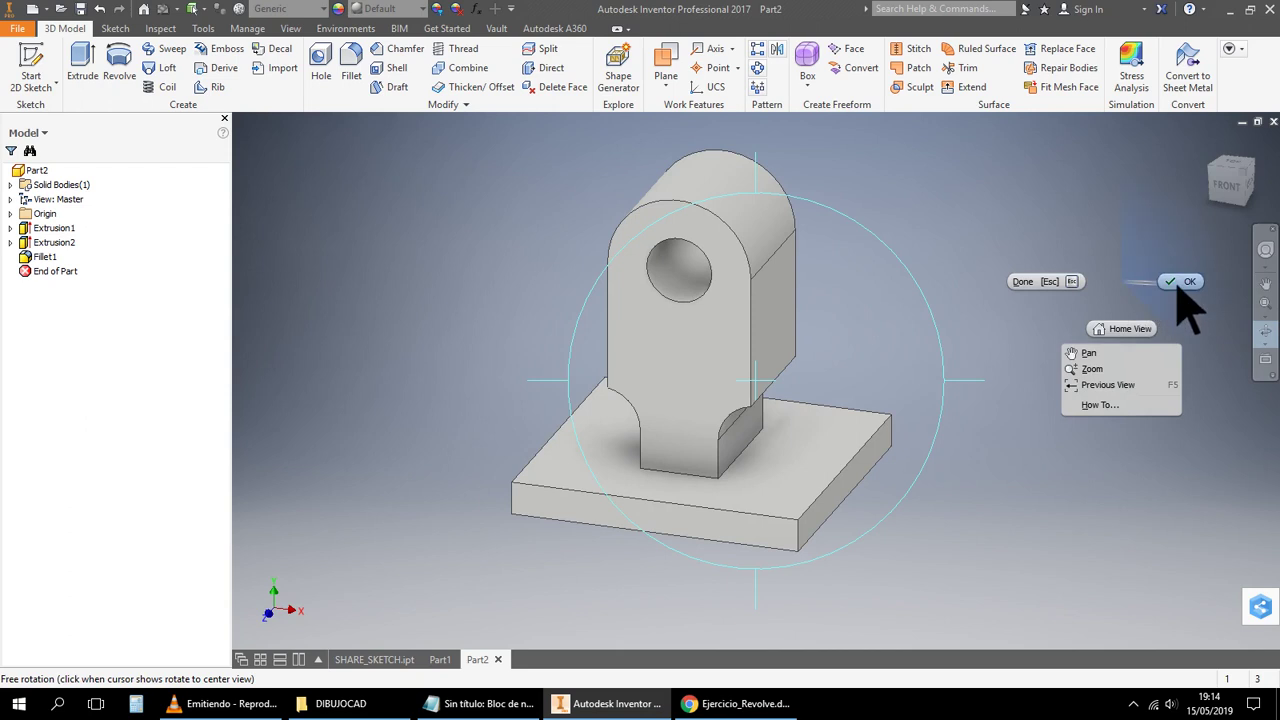
pyautogui.click(1180, 287)
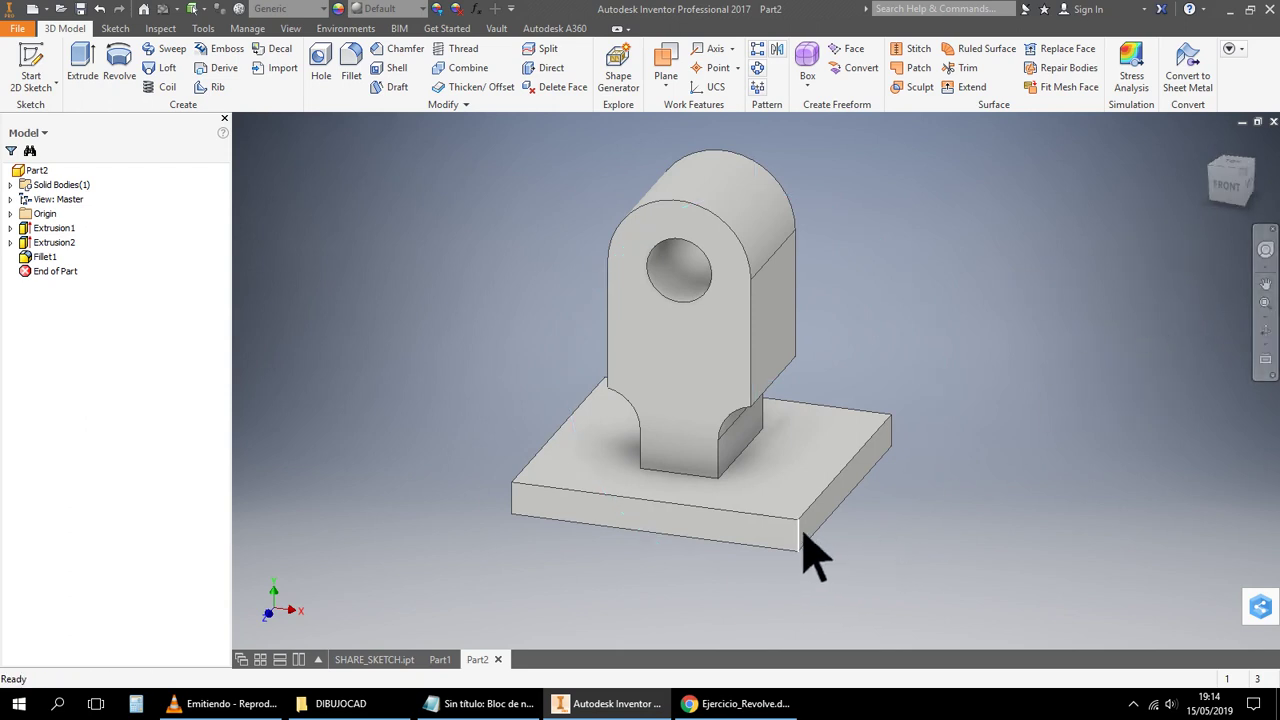
pyautogui.click(355, 74)
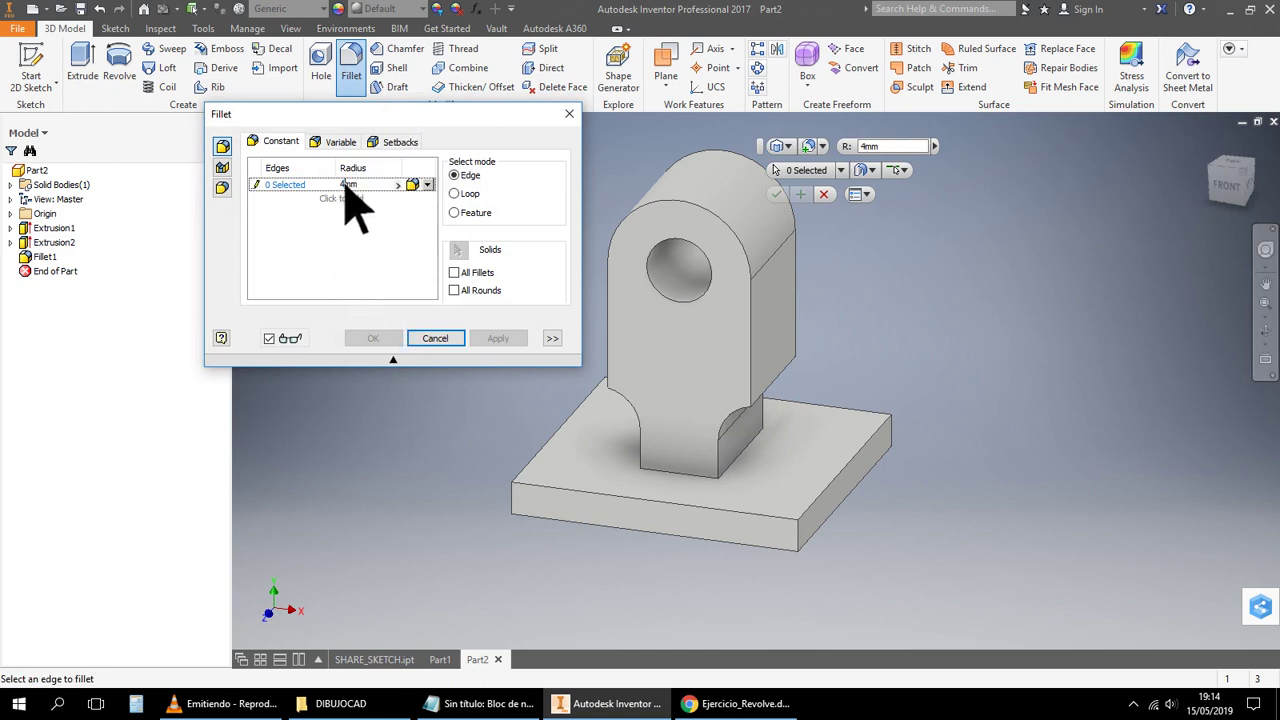
pyautogui.click(800, 532)
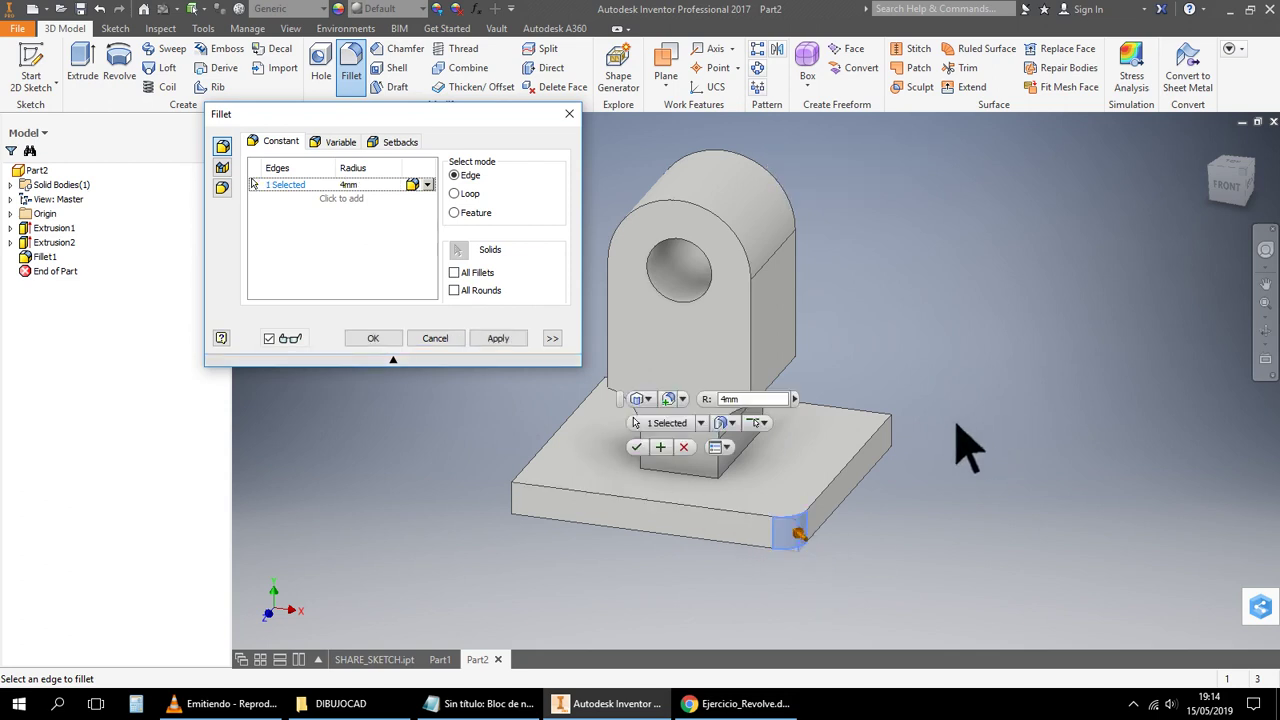
pyautogui.click(897, 434)
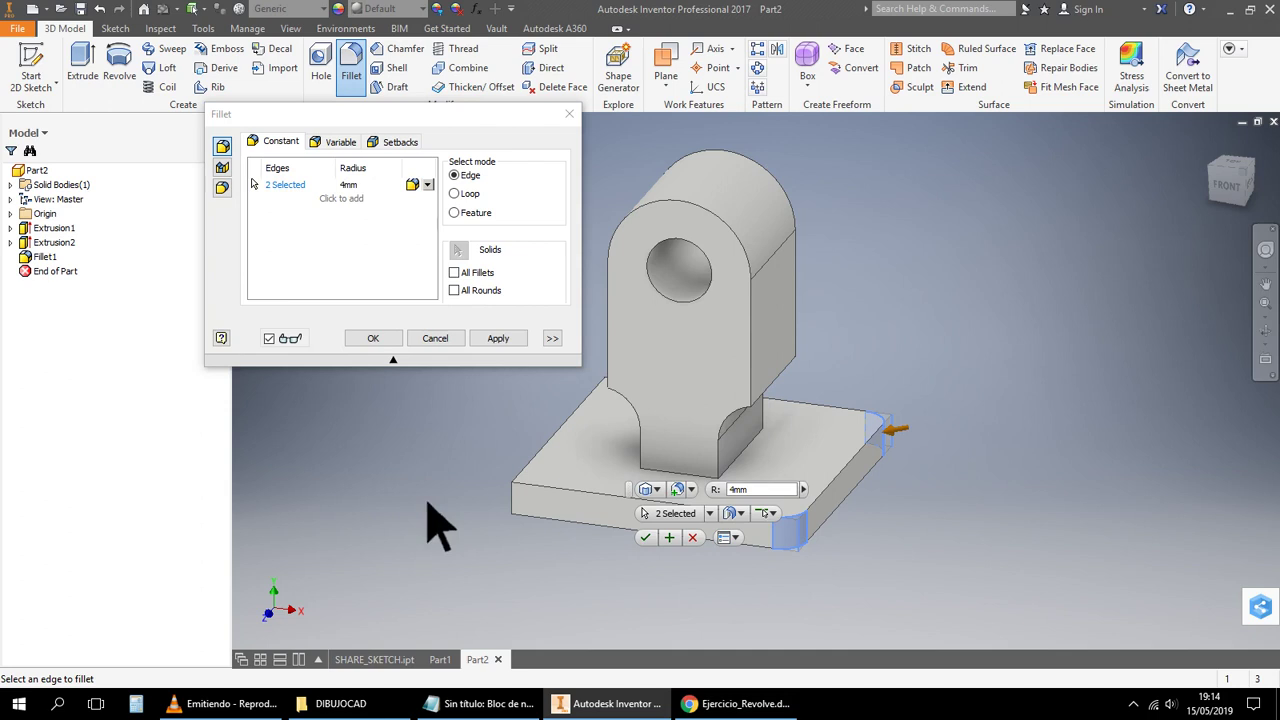
pyautogui.click(518, 500)
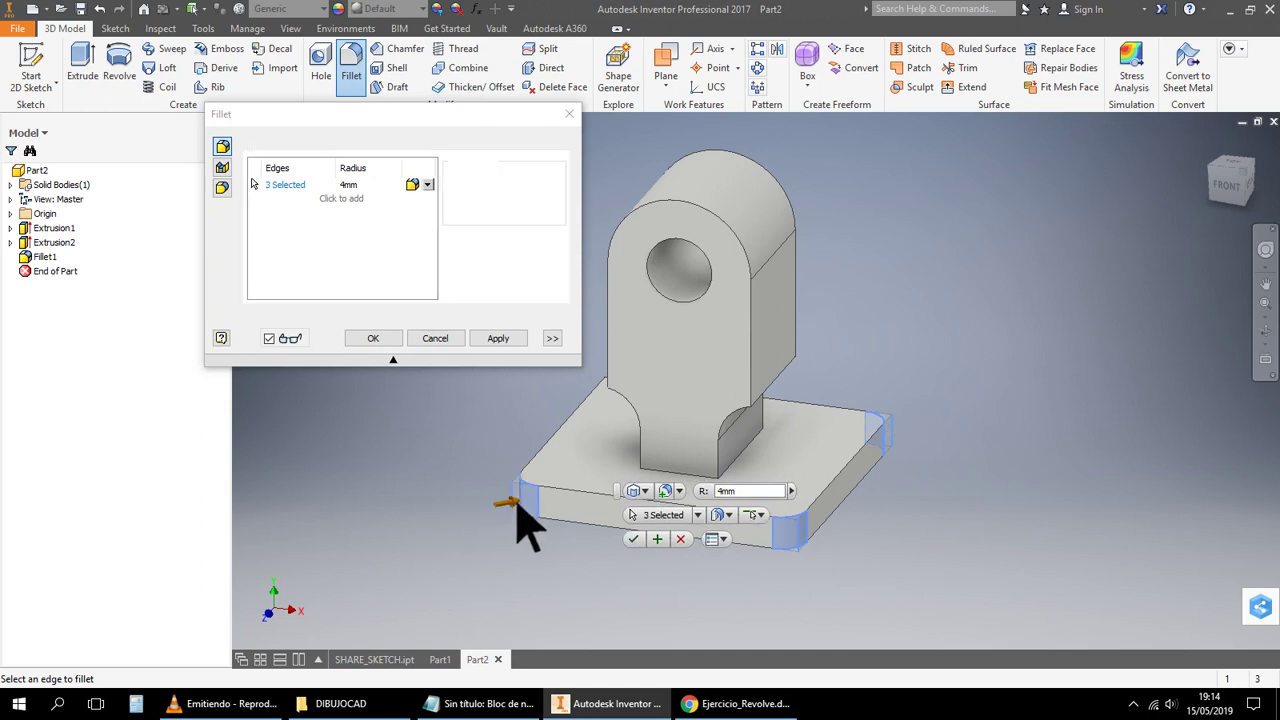
pyautogui.click(1263, 335)
pyautogui.moveTo(900, 390); pyautogui.dragTo(971, 380)
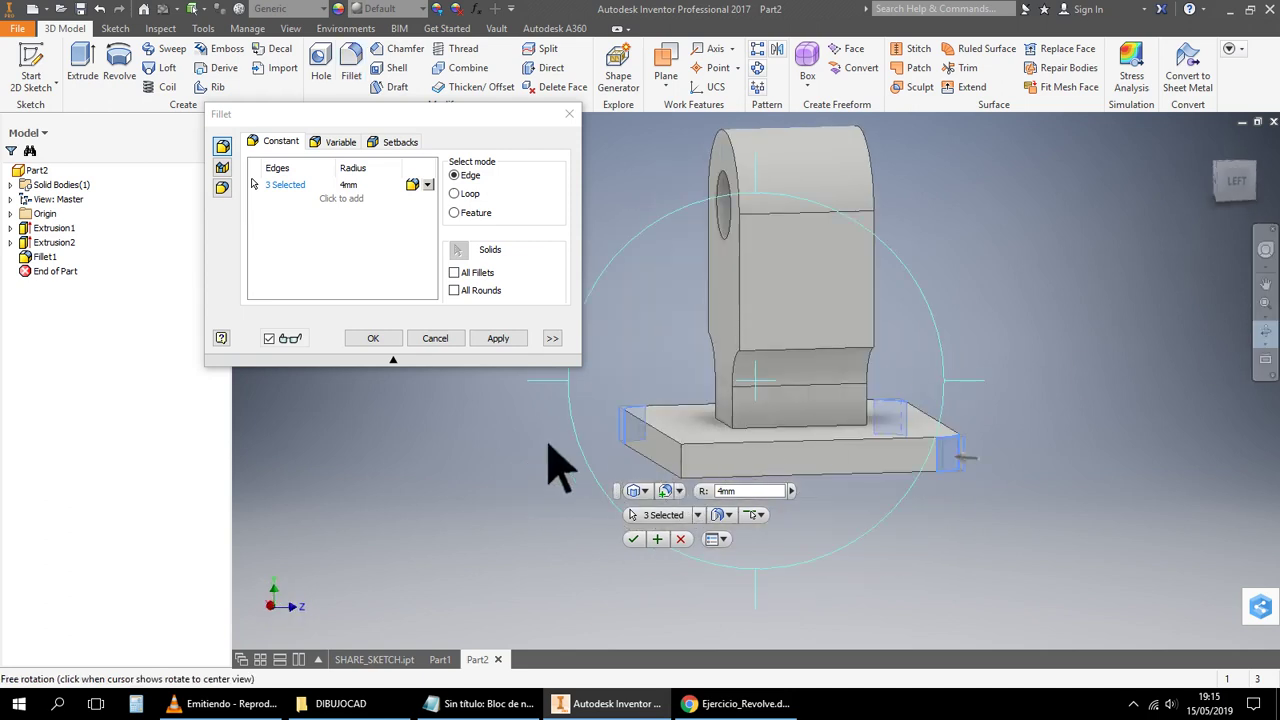
pyautogui.rightClick(412, 518)
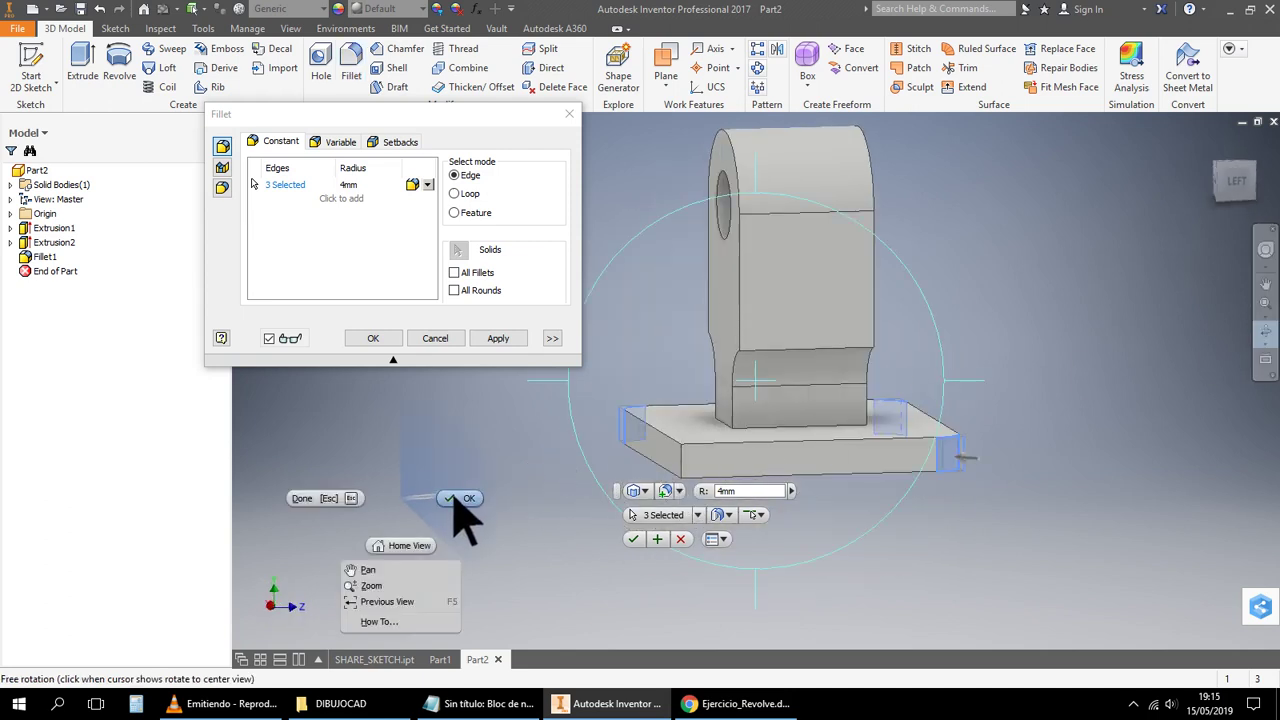
pyautogui.click(455, 496)
pyautogui.click(686, 460)
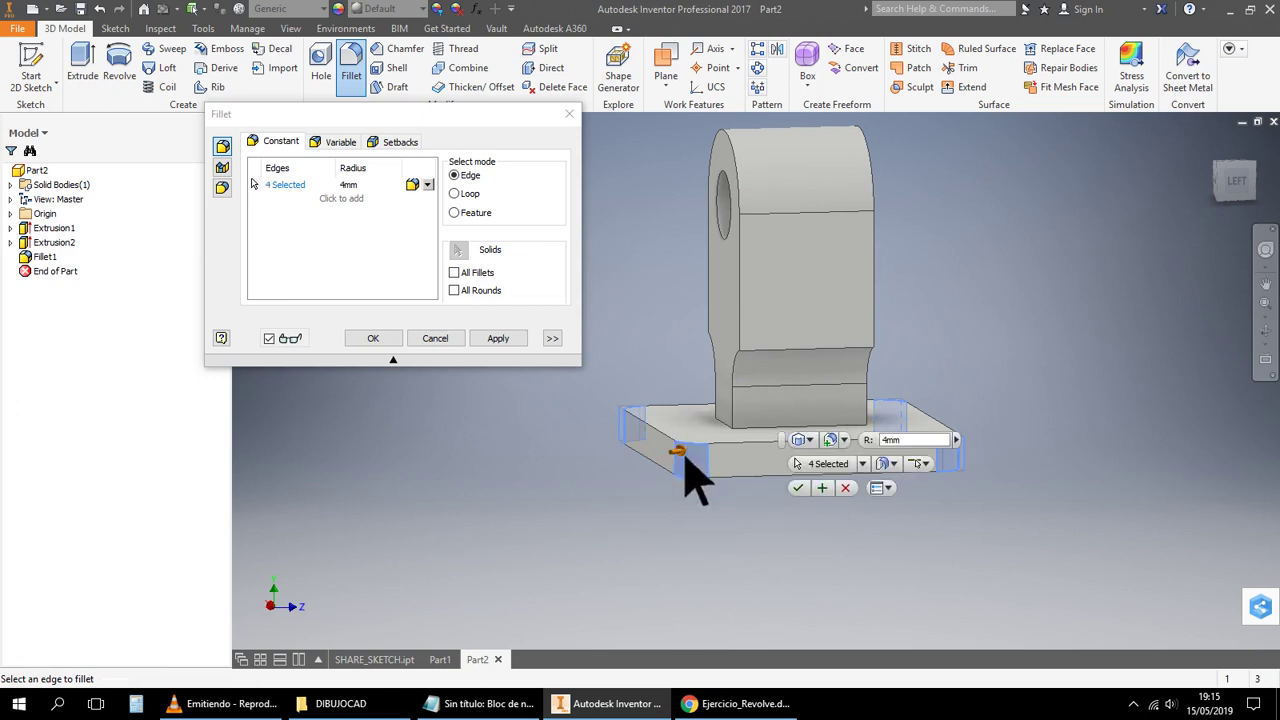
pyautogui.click(373, 338)
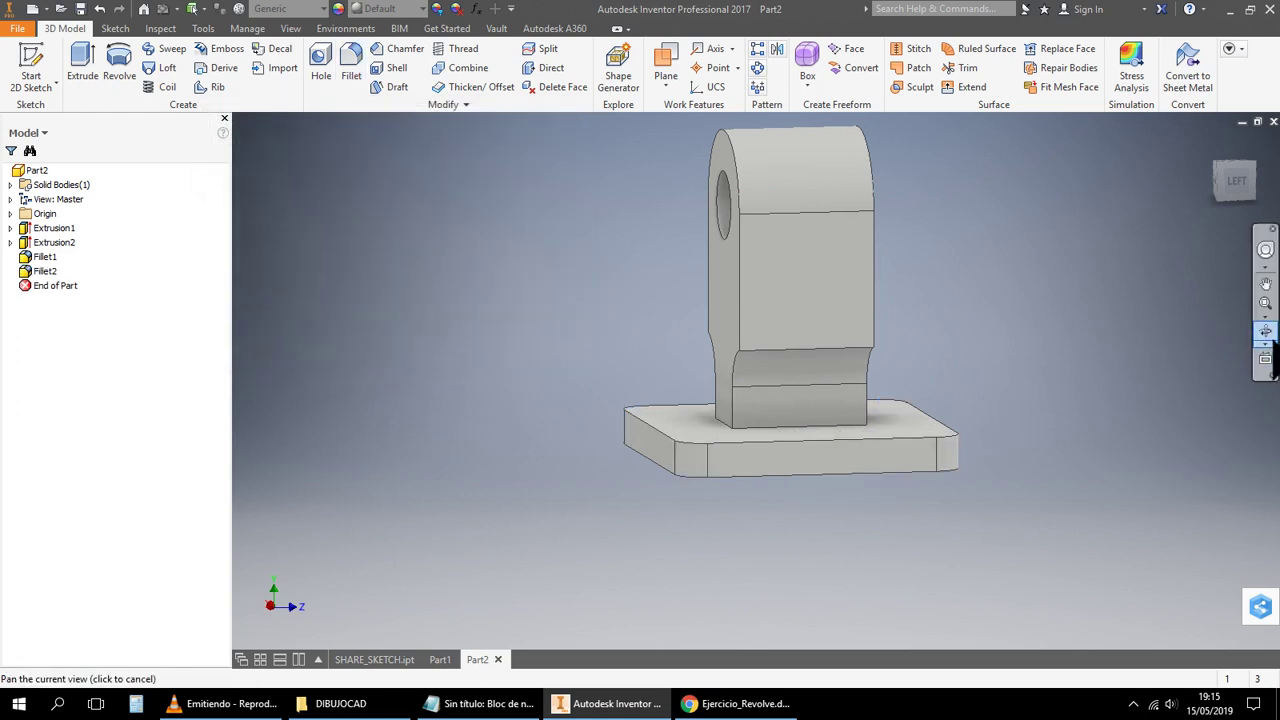
# Start a 2 mm constant edge fillet and select the outline edges of the body's back face, including the neck curves
pyautogui.click(1265, 330)
pyautogui.moveTo(871, 386); pyautogui.dragTo(1014, 394)
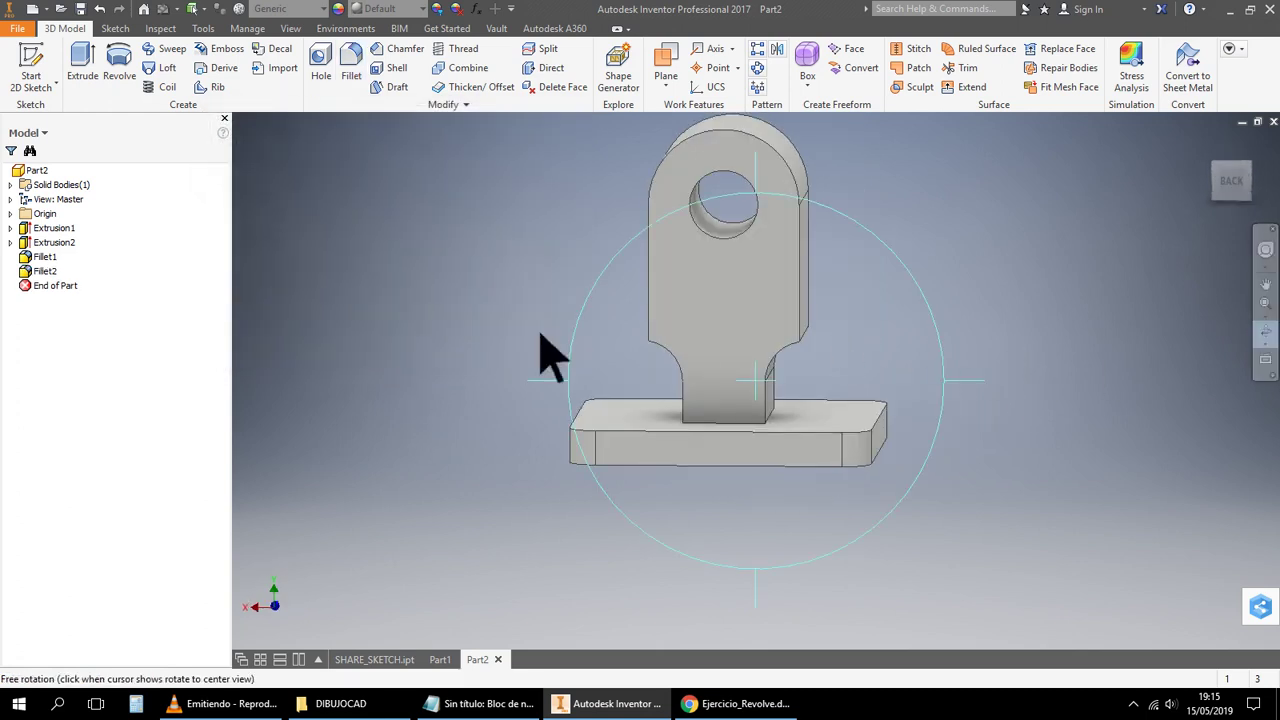
pyautogui.rightClick(418, 318)
pyautogui.click(505, 318)
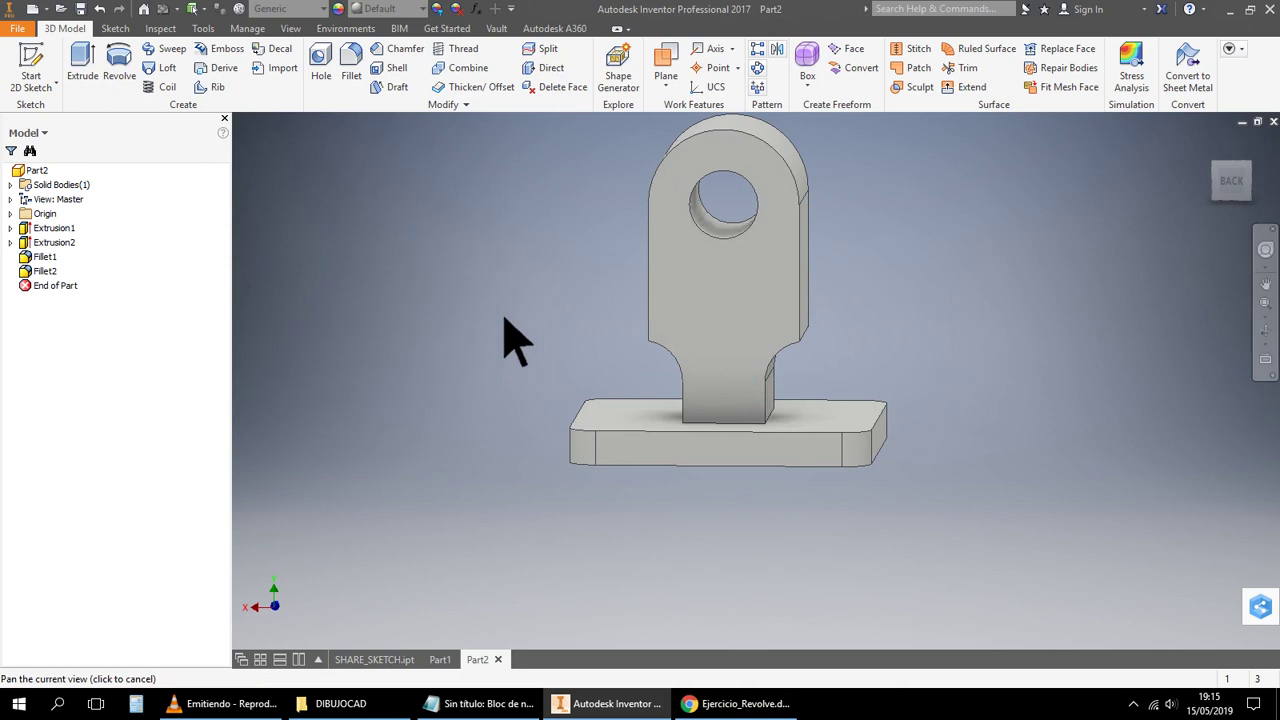
pyautogui.click(351, 70)
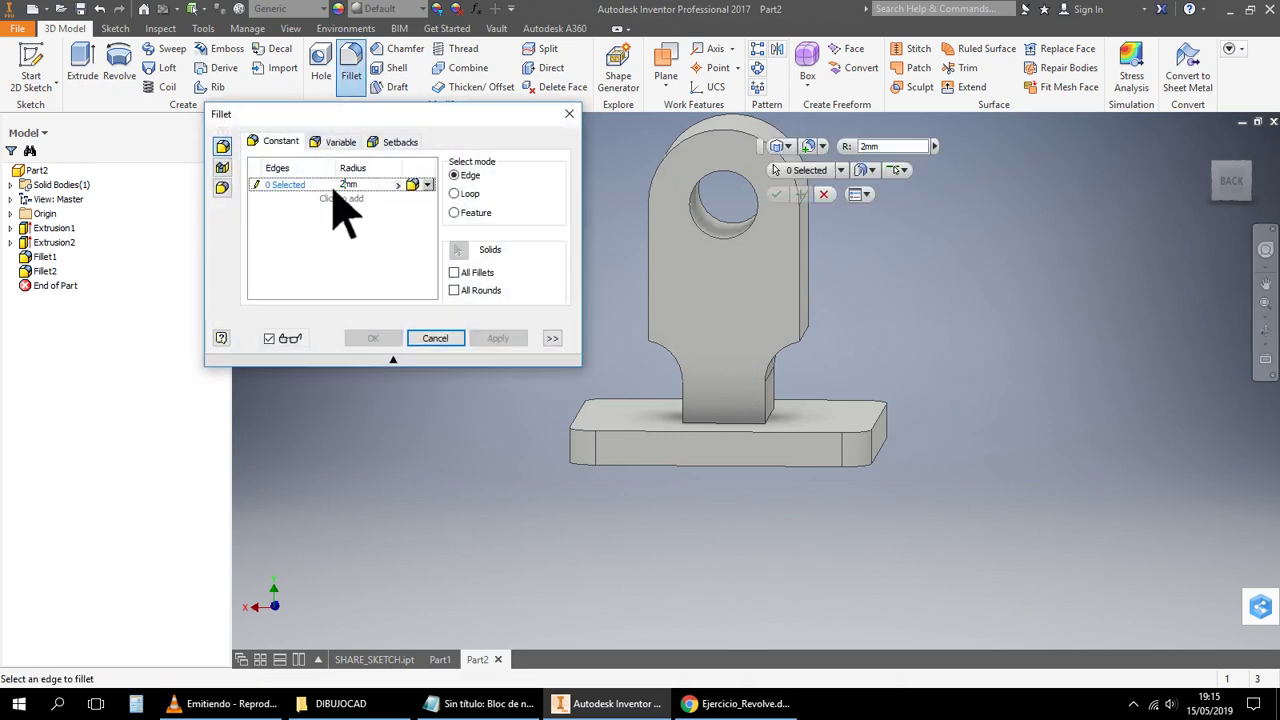
pyautogui.moveTo(909, 314); pyautogui.dragTo(975, 435, button='middle')
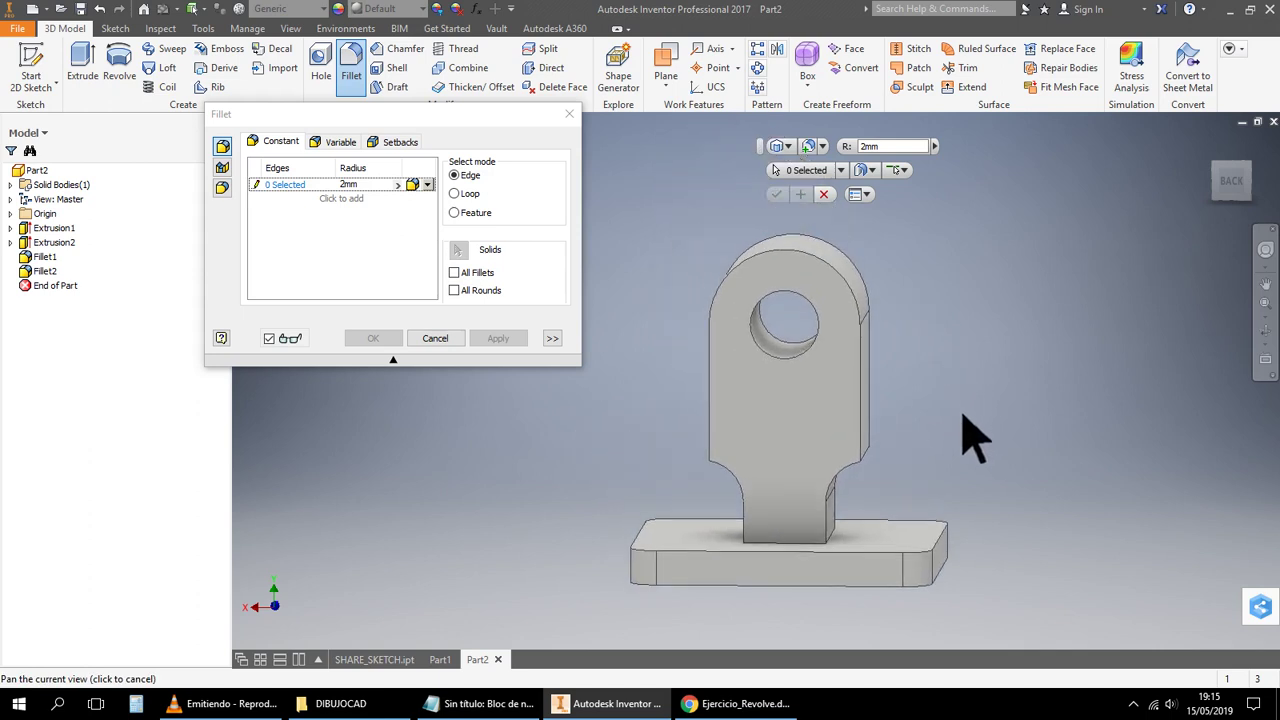
pyautogui.click(848, 295)
pyautogui.click(743, 490)
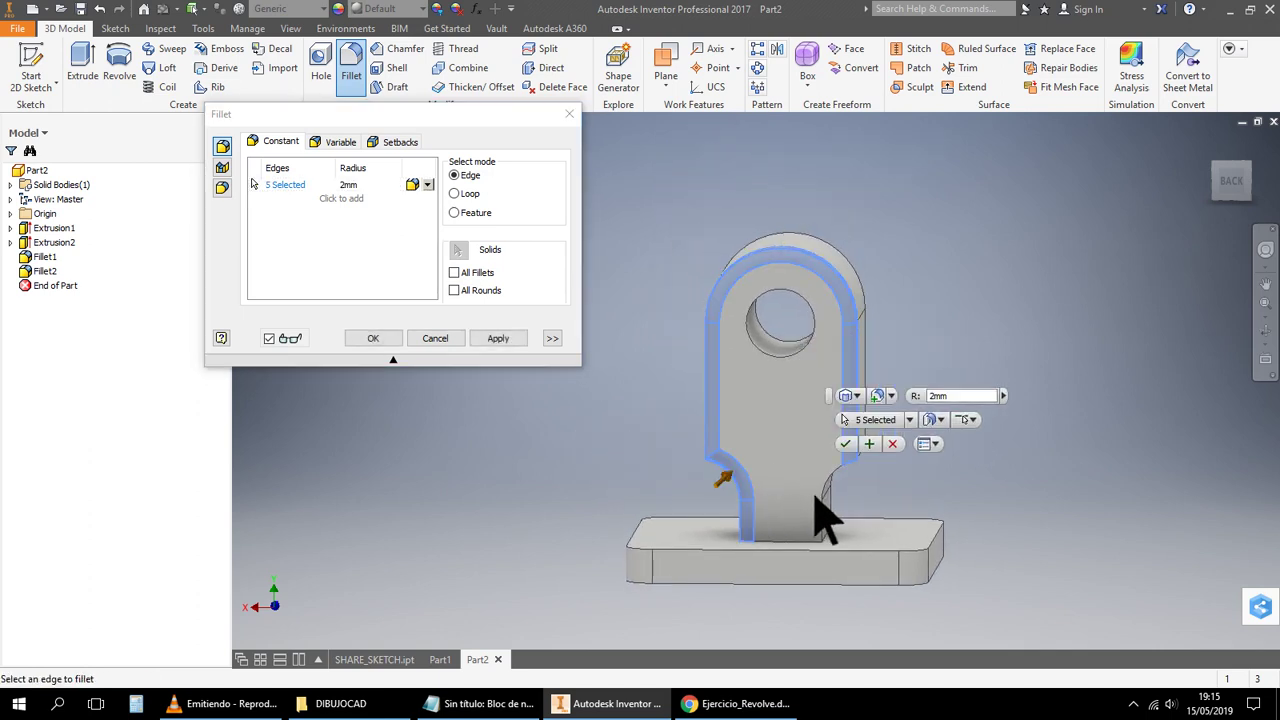
# Add the outline and neck edges of the body's front face to the 2 mm fillet and apply it
pyautogui.click(1265, 334)
pyautogui.moveTo(934, 420); pyautogui.dragTo(720, 400)
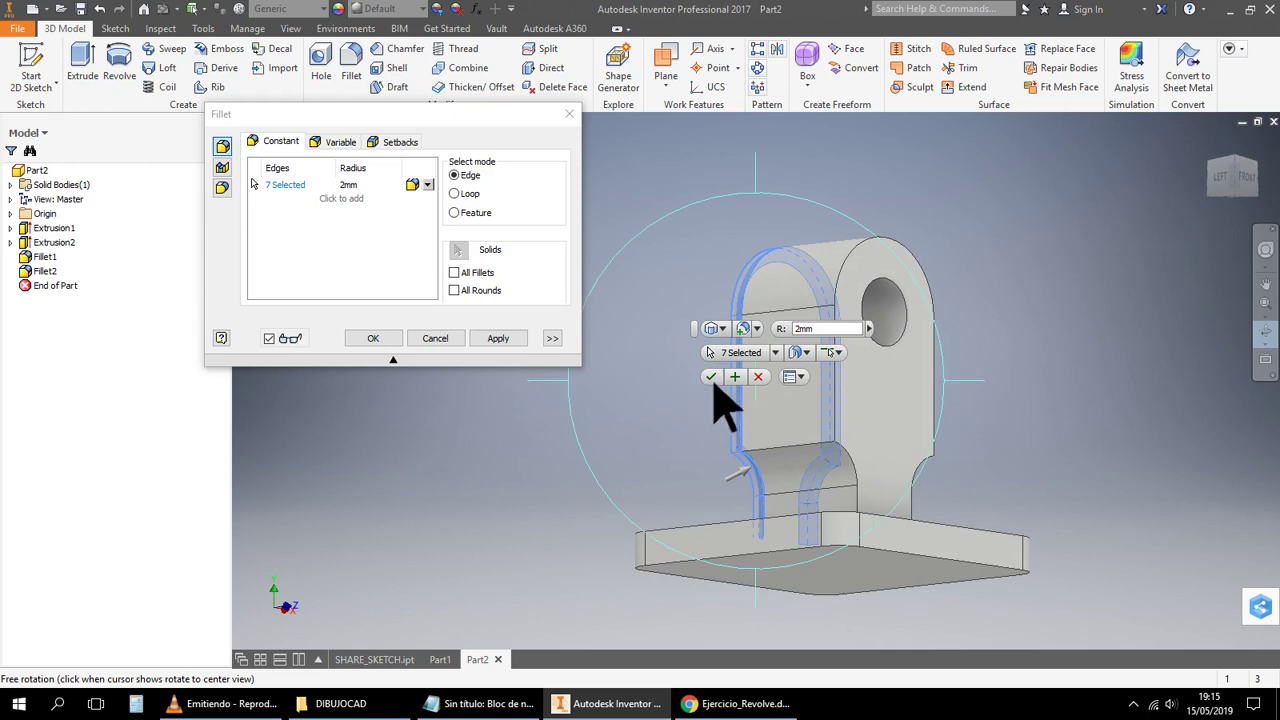
pyautogui.rightClick(1052, 258)
pyautogui.click(1097, 258)
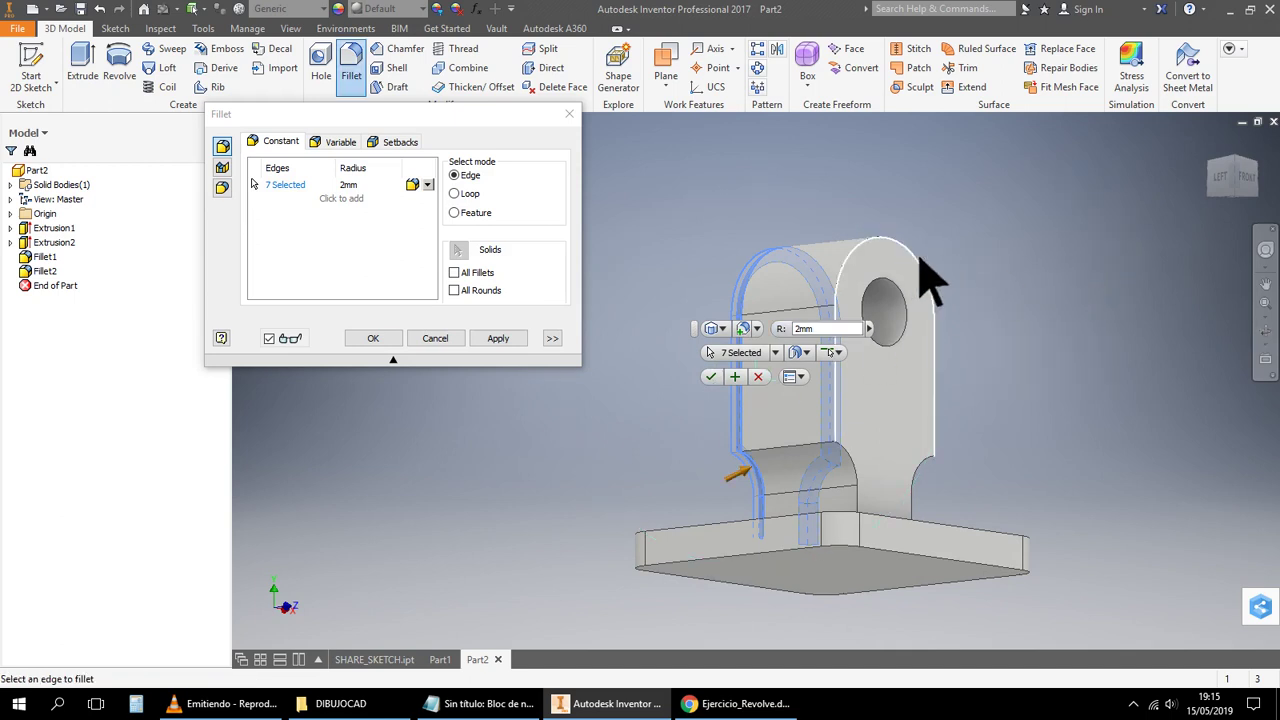
pyautogui.click(928, 275)
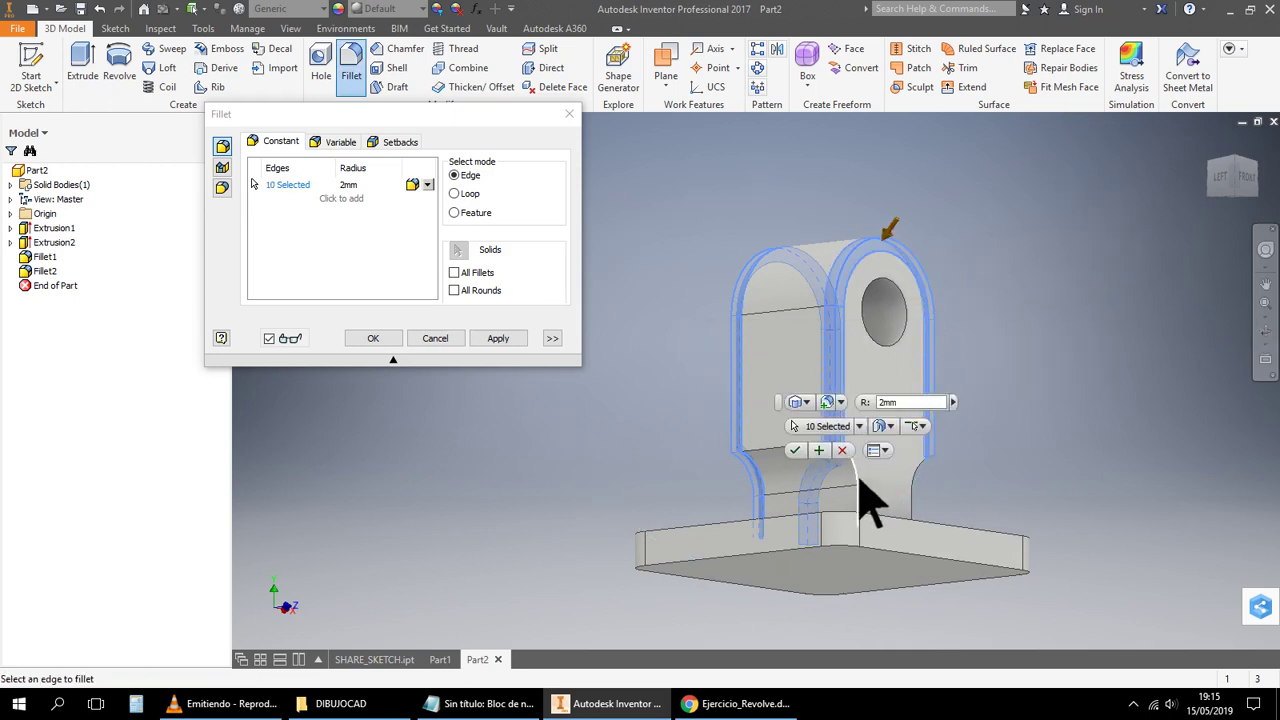
pyautogui.click(915, 495)
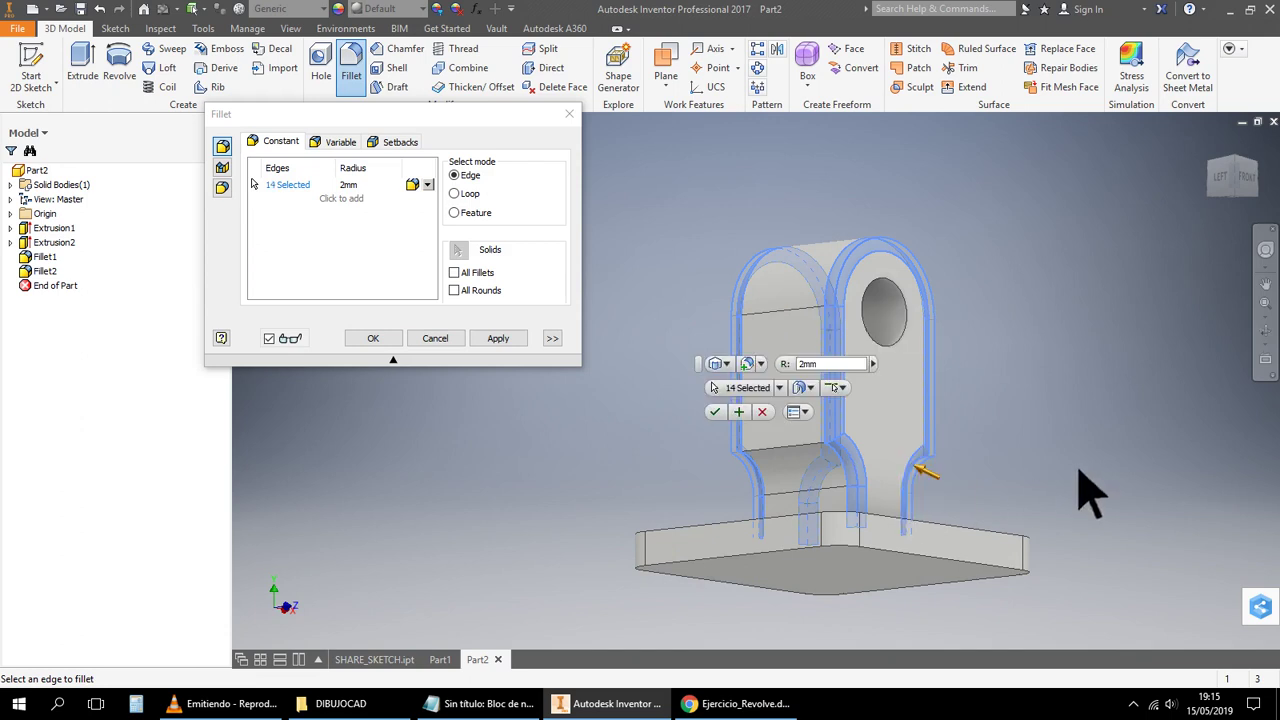
pyautogui.click(1265, 332)
pyautogui.moveTo(734, 286); pyautogui.dragTo(900, 280)
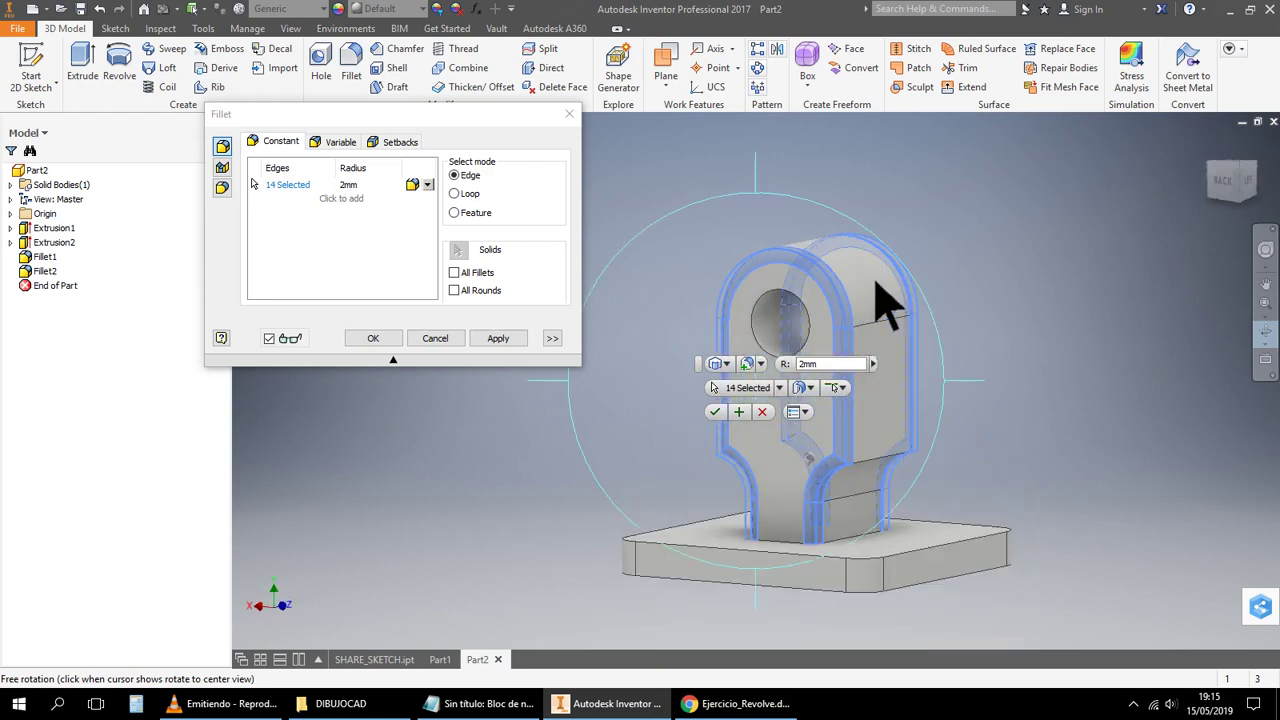
pyautogui.click(375, 336)
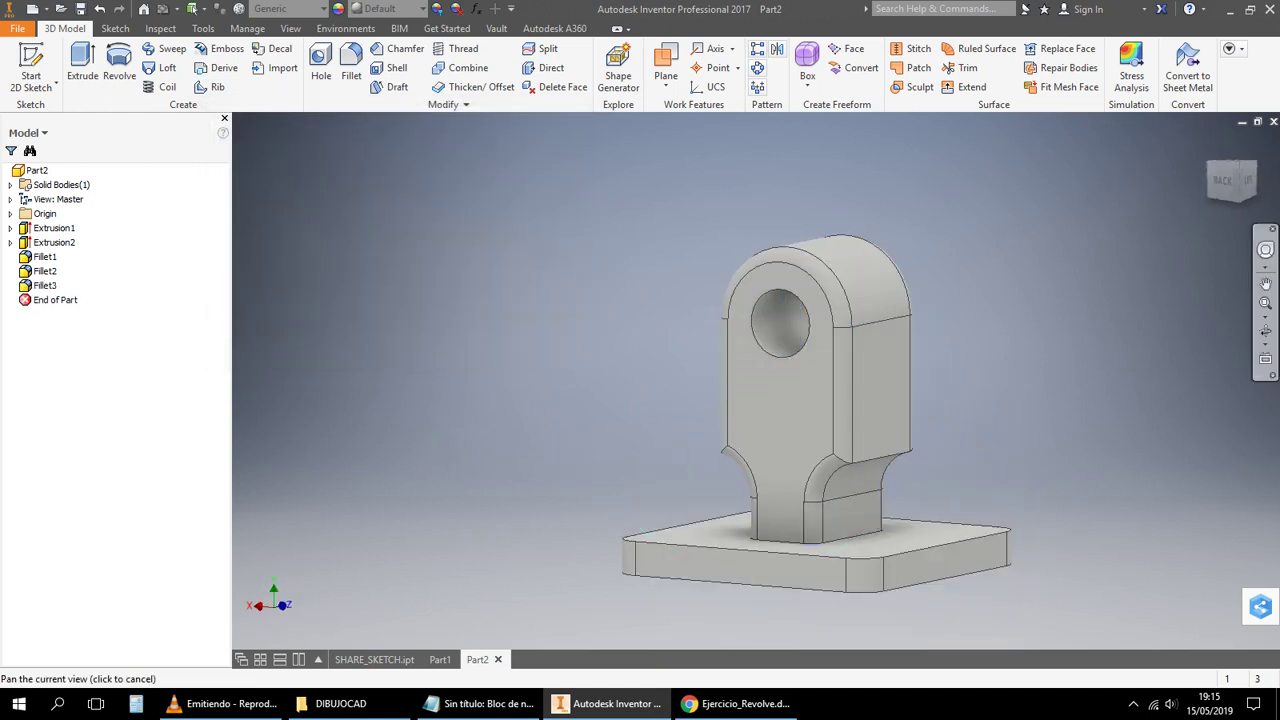
# Examine the rounded body edges and the base plate from the back and from above
pyautogui.moveTo(1105, 391); pyautogui.dragTo(977, 309)
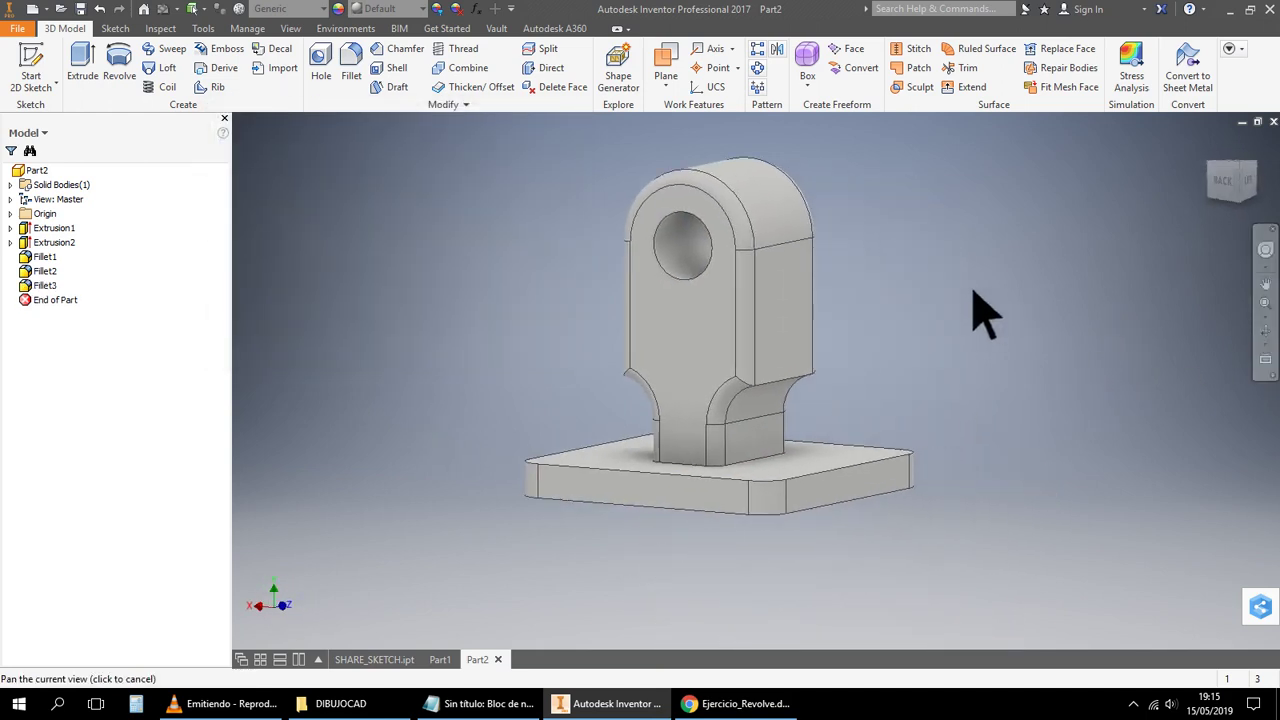
pyautogui.click(1266, 333)
pyautogui.moveTo(877, 374); pyautogui.dragTo(843, 366)
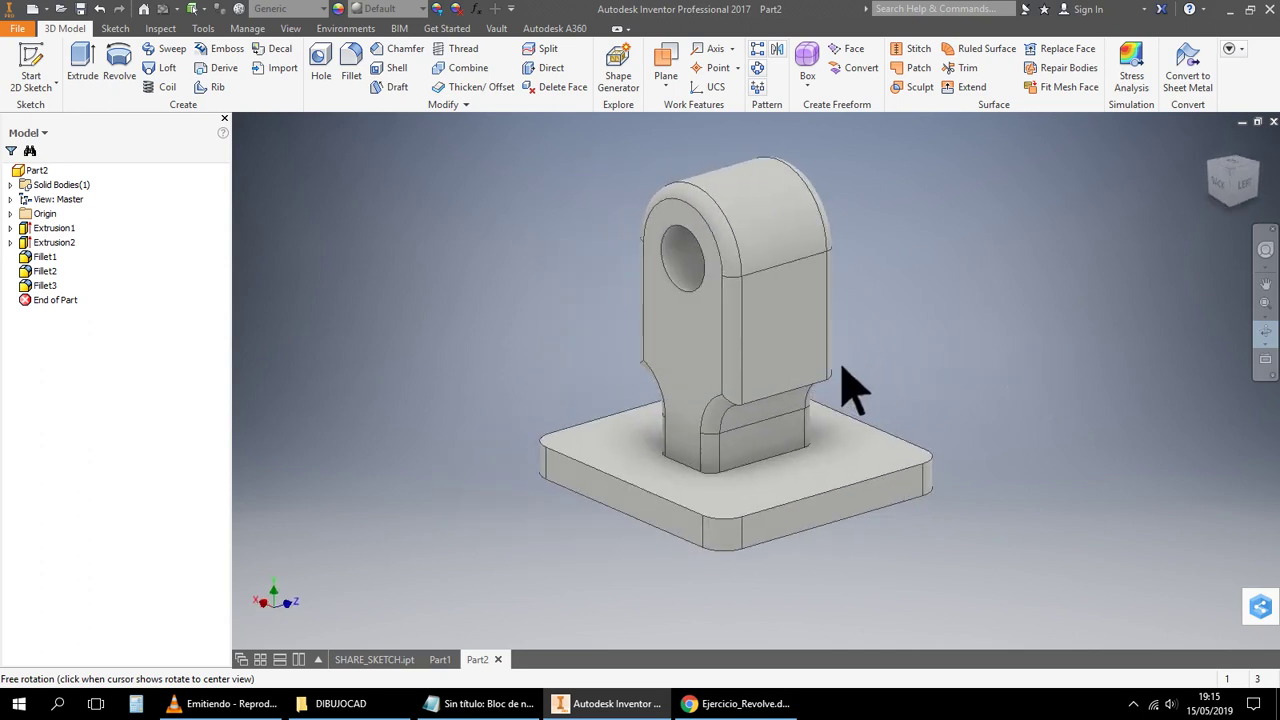
pyautogui.rightClick(1040, 285)
pyautogui.click(1143, 262)
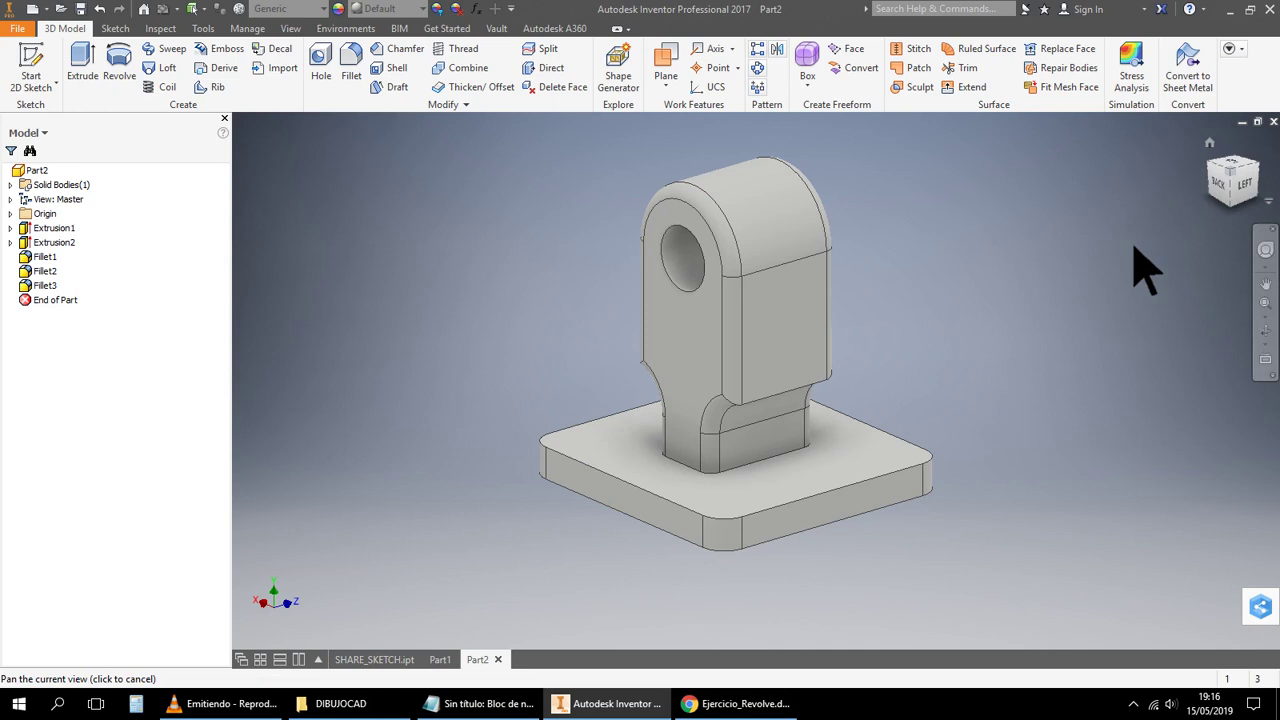
pyautogui.click(1265, 331)
pyautogui.moveTo(914, 400)
pyautogui.mouseDown()
pyautogui.moveTo(920, 385)
pyautogui.moveTo(1083, 346)
pyautogui.moveTo(915, 345)
pyautogui.moveTo(813, 412)
pyautogui.moveTo(851, 409)
pyautogui.moveTo(894, 371)
pyautogui.moveTo(925, 370)
pyautogui.moveTo(917, 423)
pyautogui.moveTo(943, 360)
pyautogui.moveTo(903, 346)
pyautogui.moveTo(632, 344)
pyautogui.moveTo(886, 362)
pyautogui.moveTo(880, 406)
pyautogui.moveTo(891, 409)
pyautogui.mouseUp()
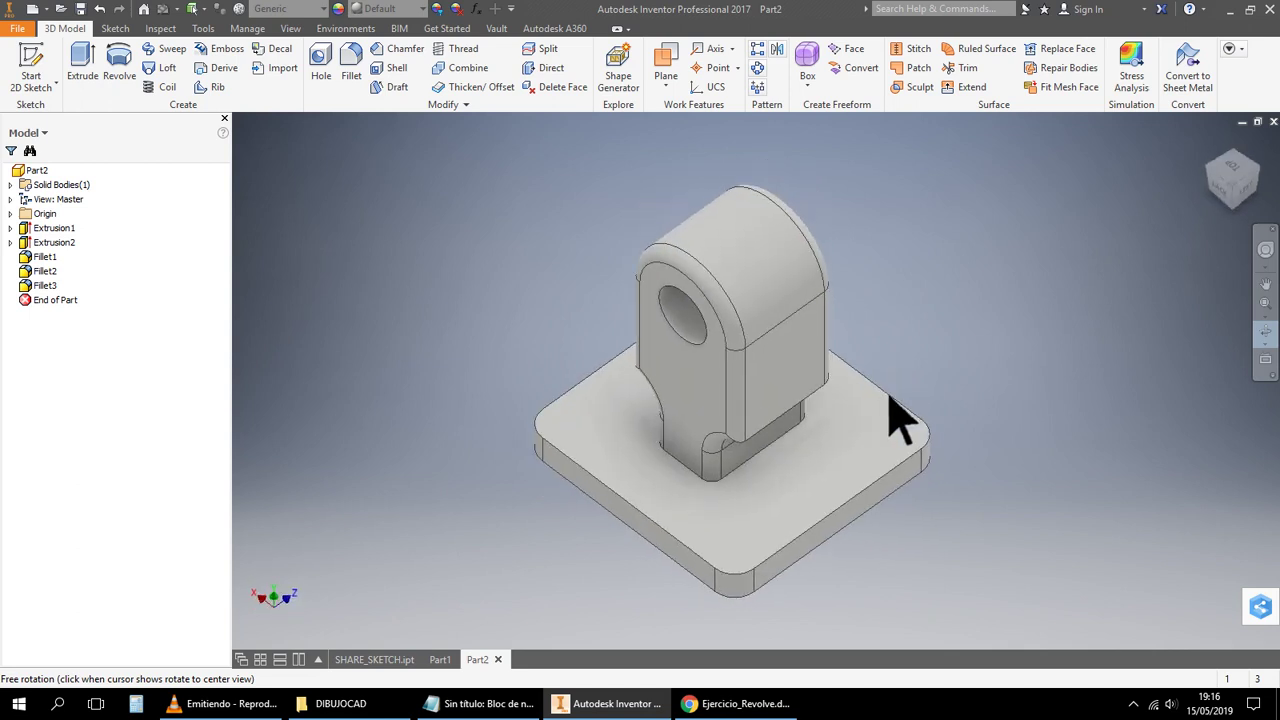
pyautogui.rightClick(1120, 290)
pyautogui.click(1157, 263)
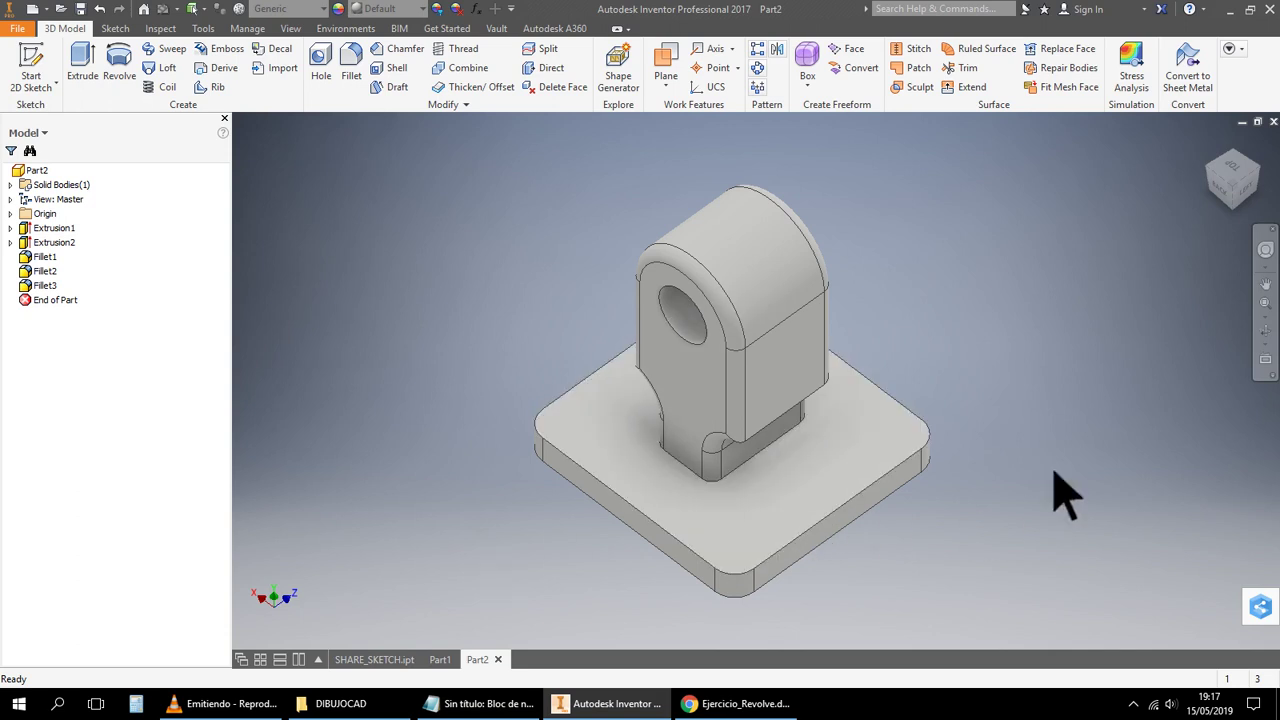
# Fillet the edge loop where the neck meets the base plate's upper face with a 2 mm radius
pyautogui.click(1265, 332)
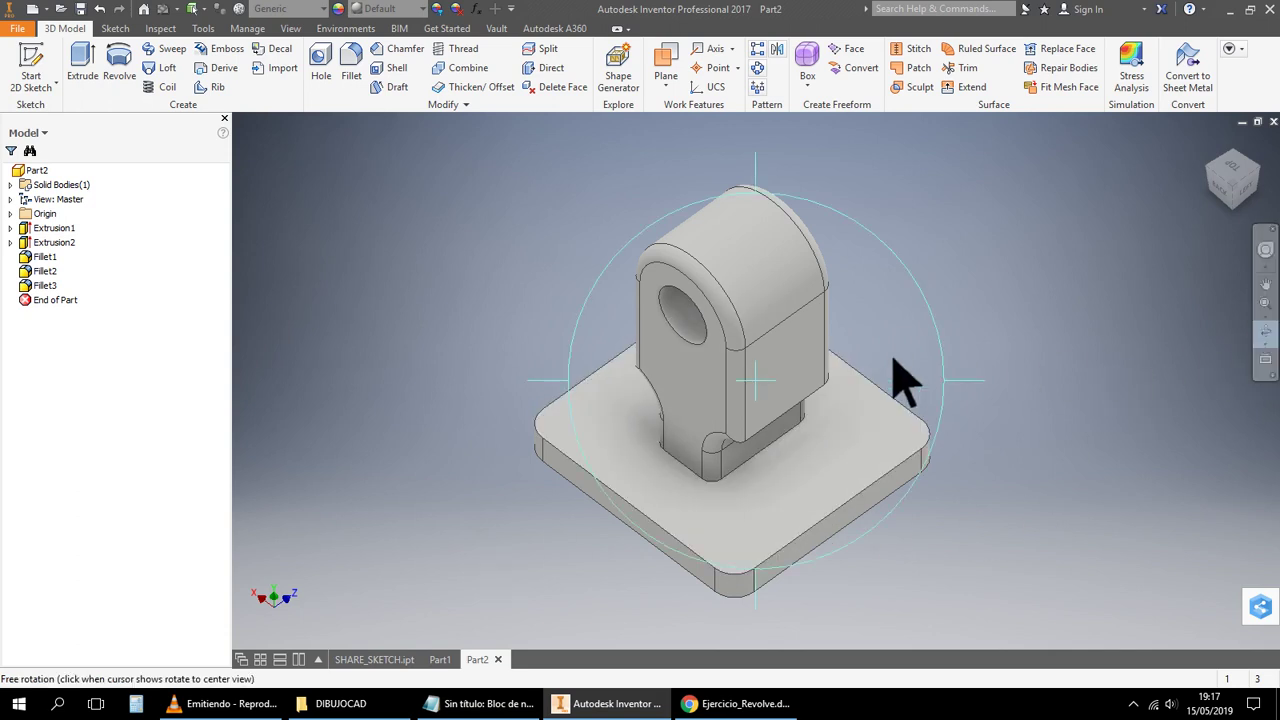
pyautogui.scroll(3, 891, 380)
pyautogui.rightClick(1160, 228)
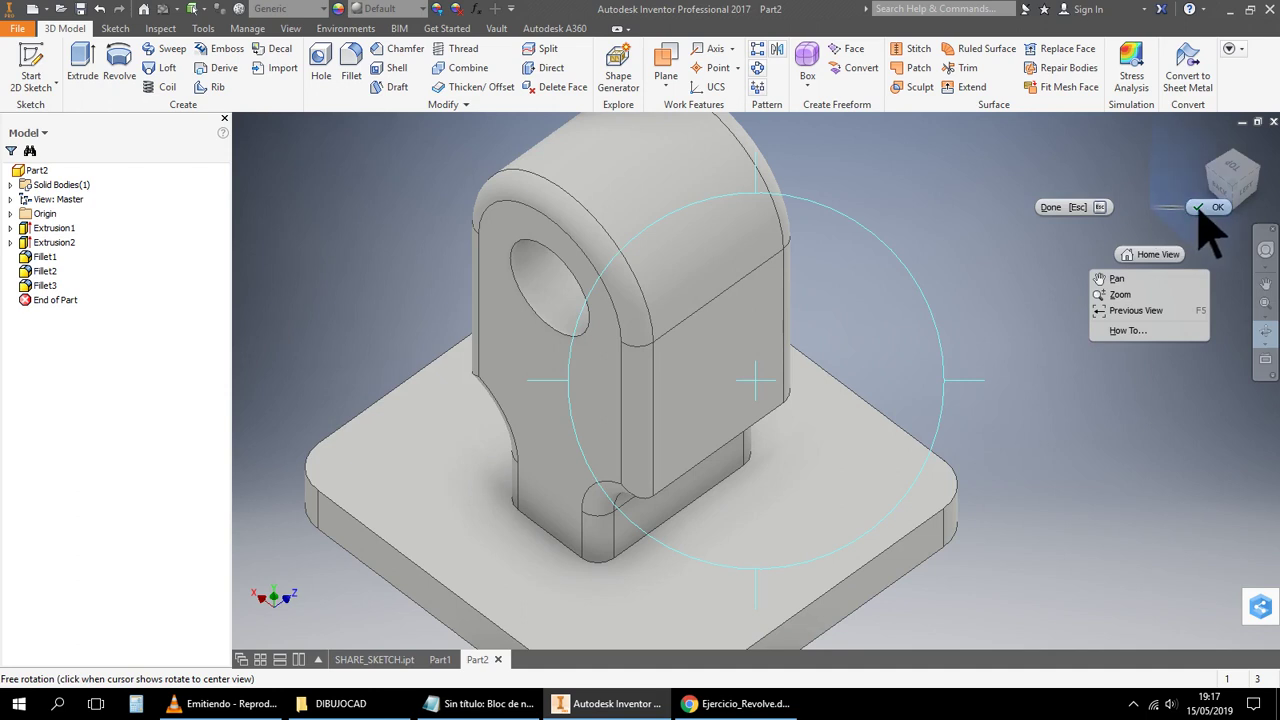
pyautogui.click(1208, 207)
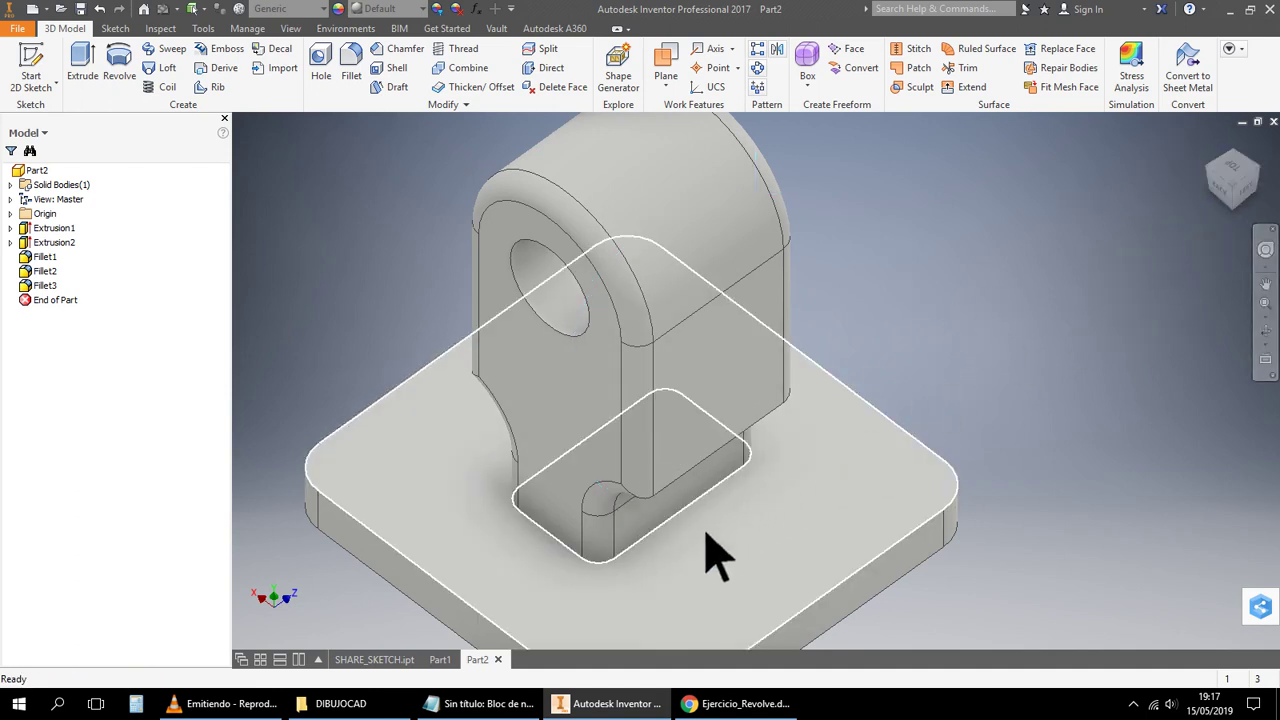
pyautogui.click(349, 60)
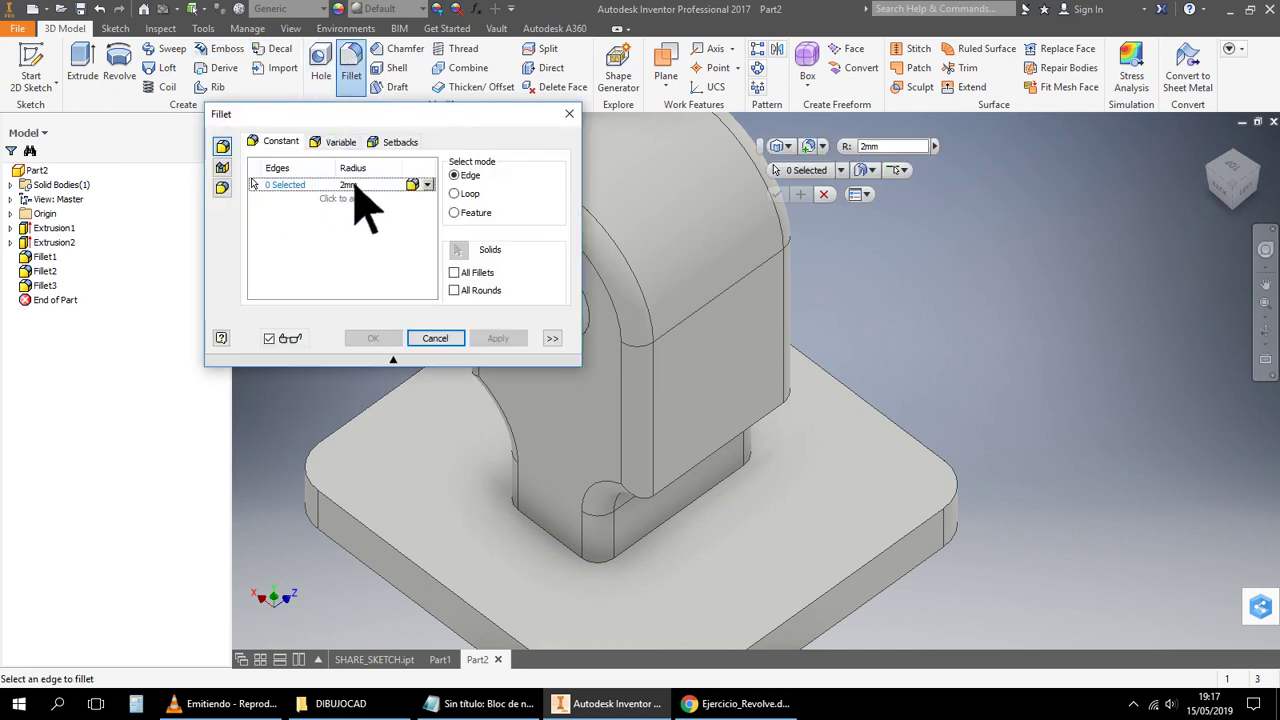
pyautogui.click(350, 187)
pyautogui.click(296, 184)
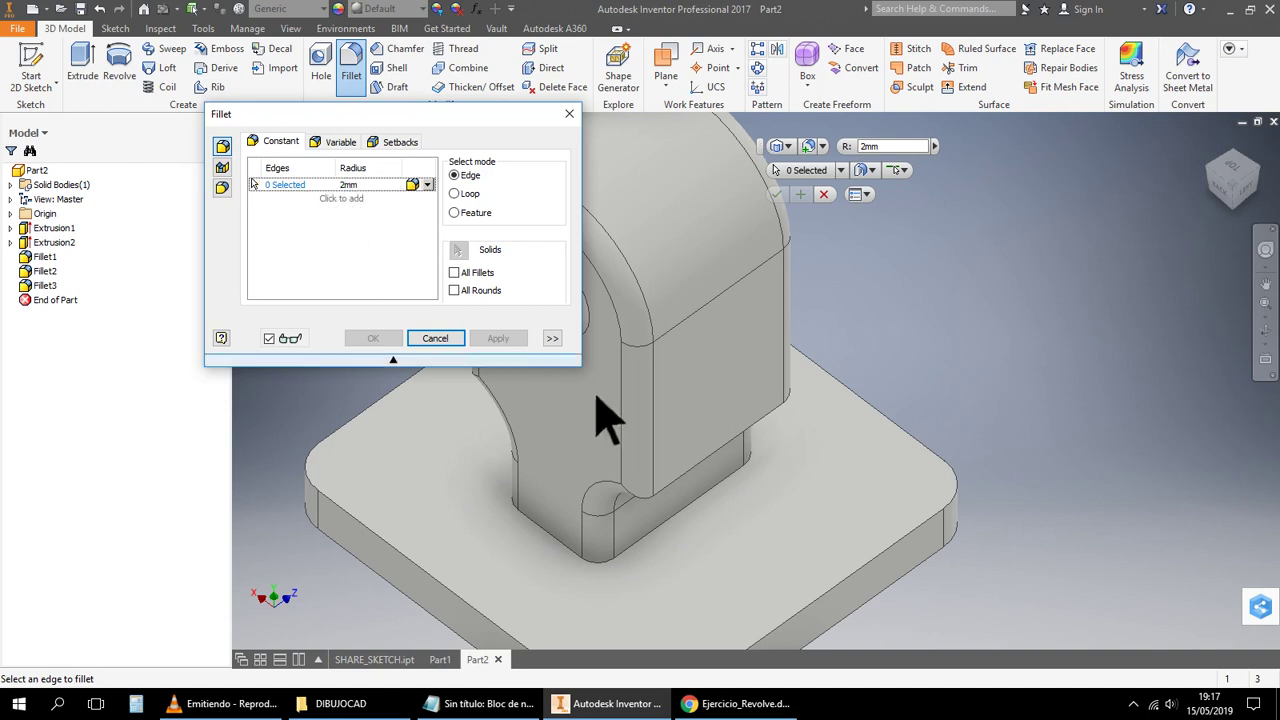
pyautogui.click(700, 528)
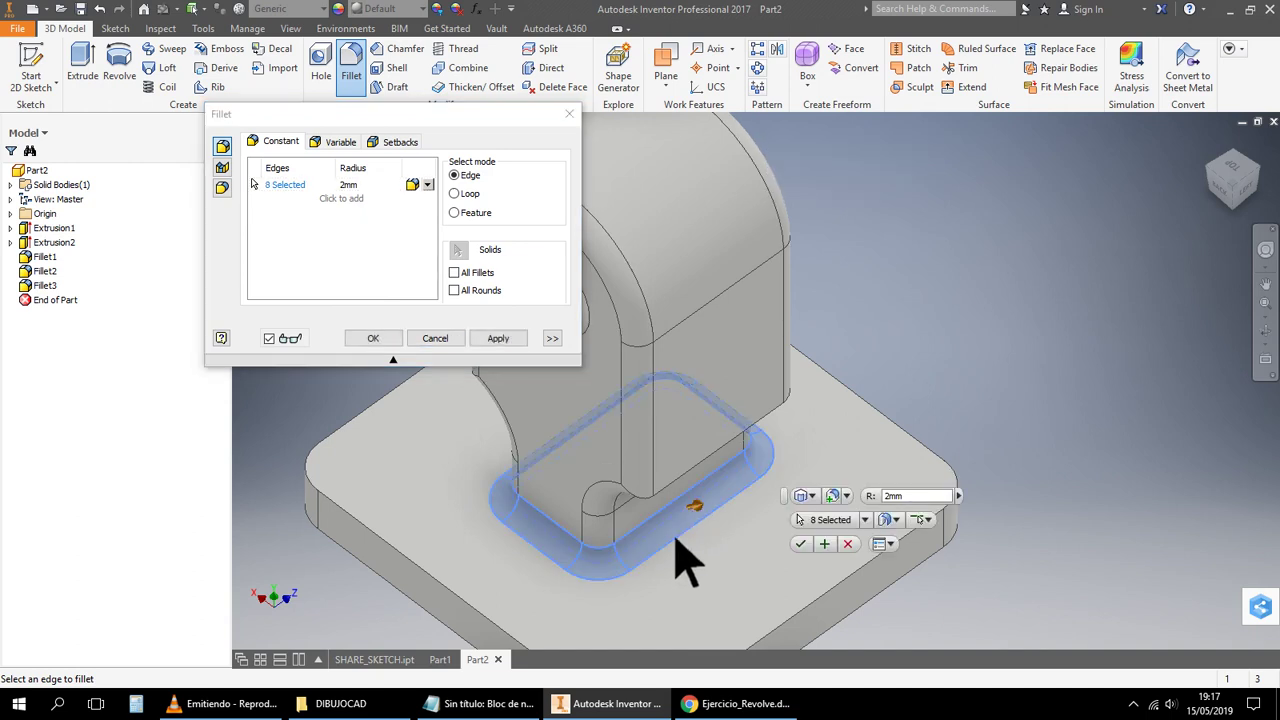
pyautogui.click(372, 338)
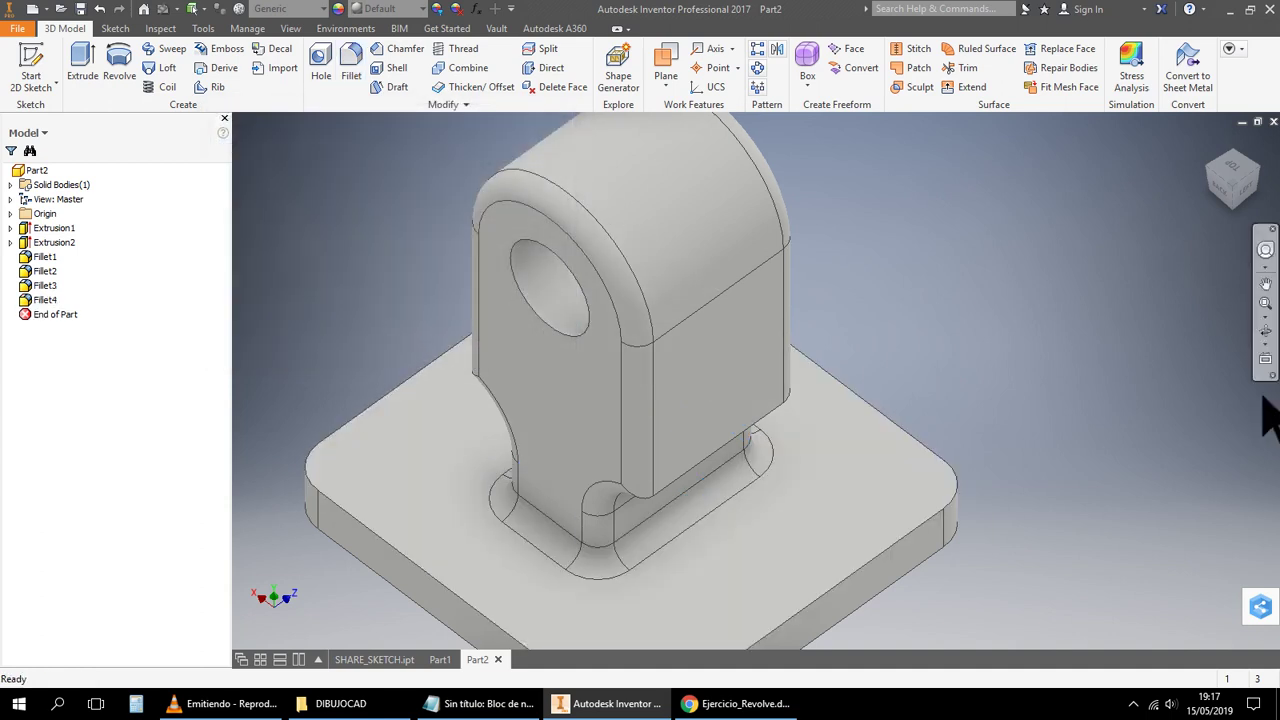
# Examine the fillet around the neck's base and the adjoining body edges at close range
pyautogui.click(1265, 331)
pyautogui.moveTo(989, 366); pyautogui.dragTo(866, 366)
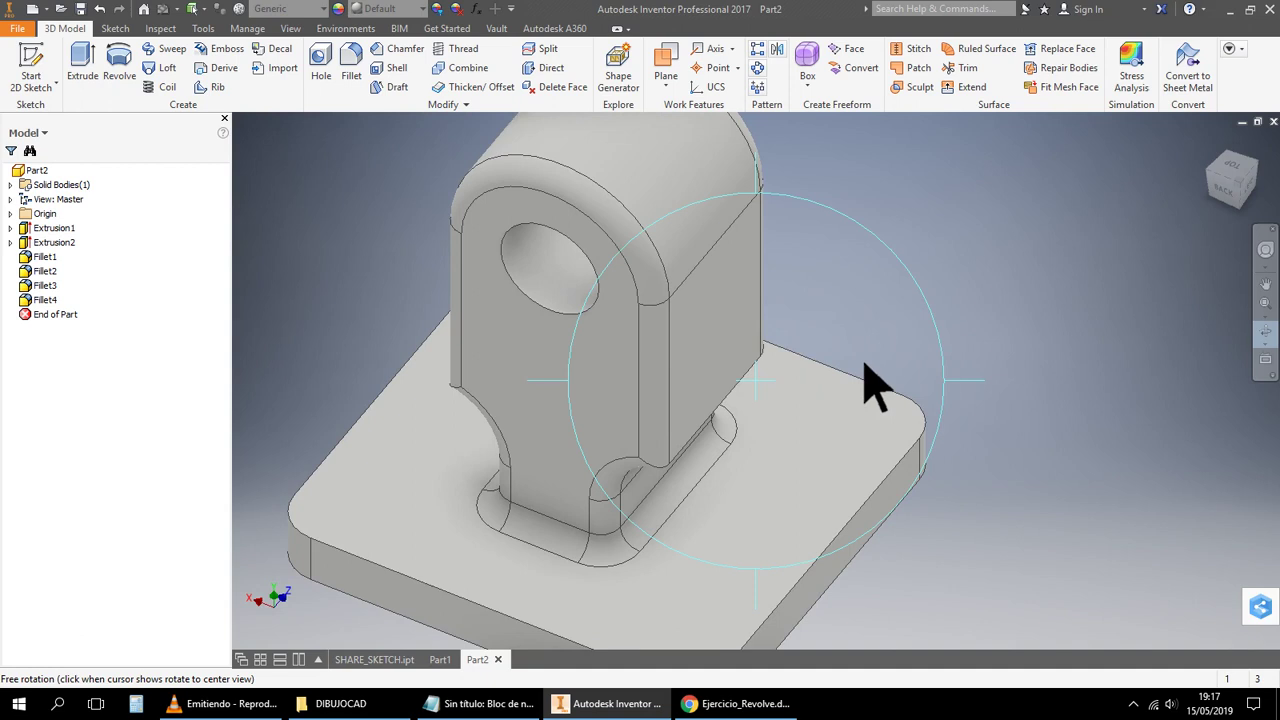
pyautogui.rightClick(1070, 278)
pyautogui.click(1112, 274)
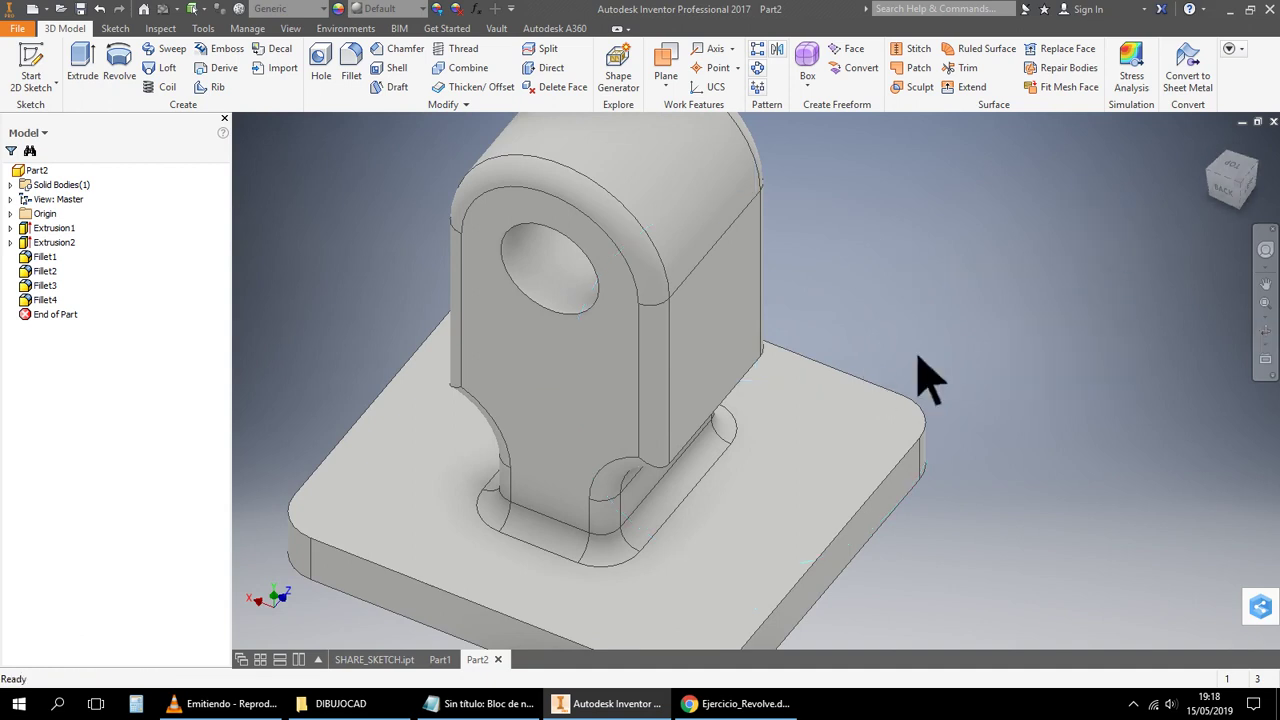
pyautogui.moveTo(928, 378); pyautogui.dragTo(1071, 351, button='middle')
pyautogui.scroll(3, 1014, 371)
pyautogui.moveTo(598, 374); pyautogui.dragTo(520, 400, button='middle')
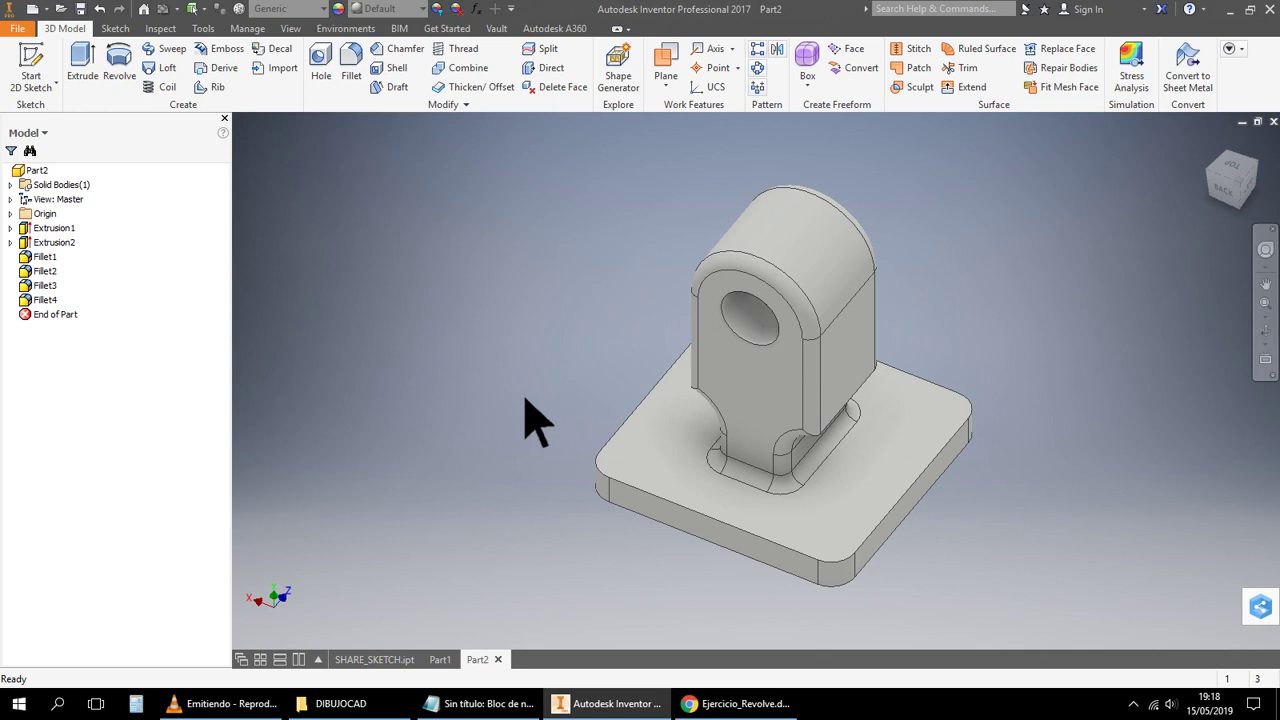
pyautogui.scroll(5, 840, 412)
pyautogui.scroll(-5, 840, 412)
pyautogui.scroll(4, 840, 412)
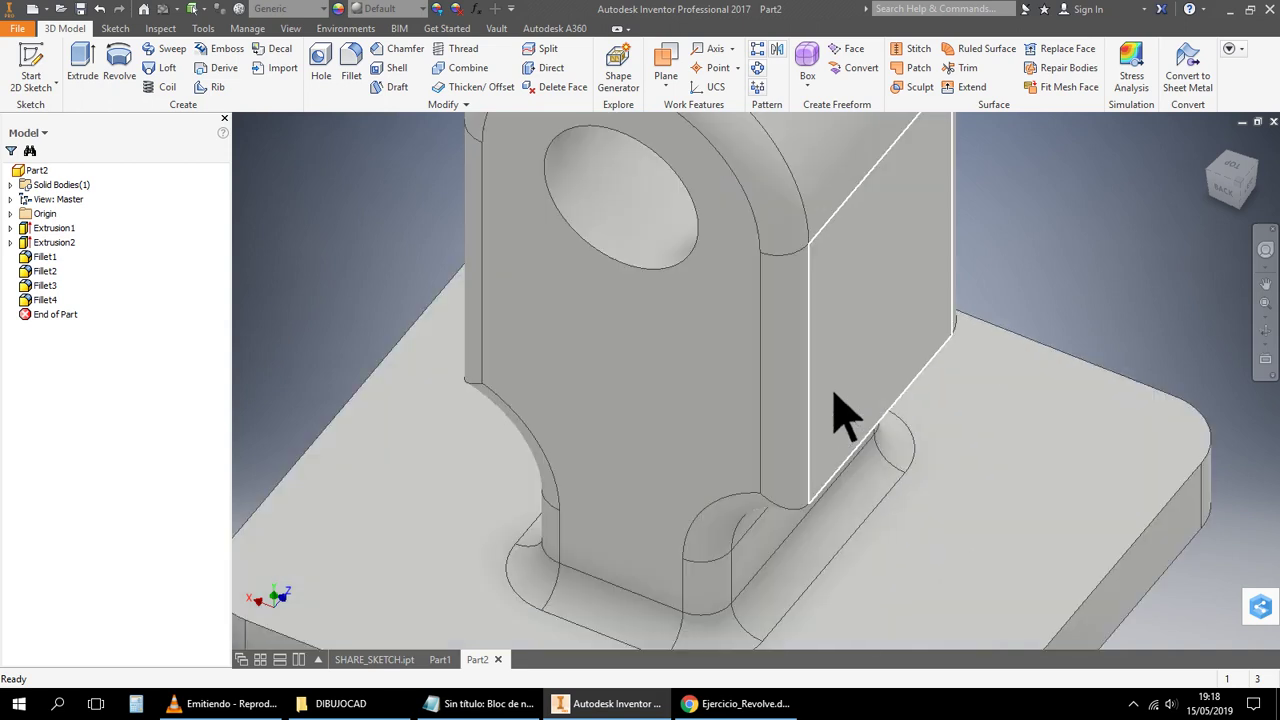
# Start a chamfer on the hole's circular edge on the body's back face with a distance of 1 mm
pyautogui.moveTo(1160, 430); pyautogui.dragTo(1144, 488, button='middle')
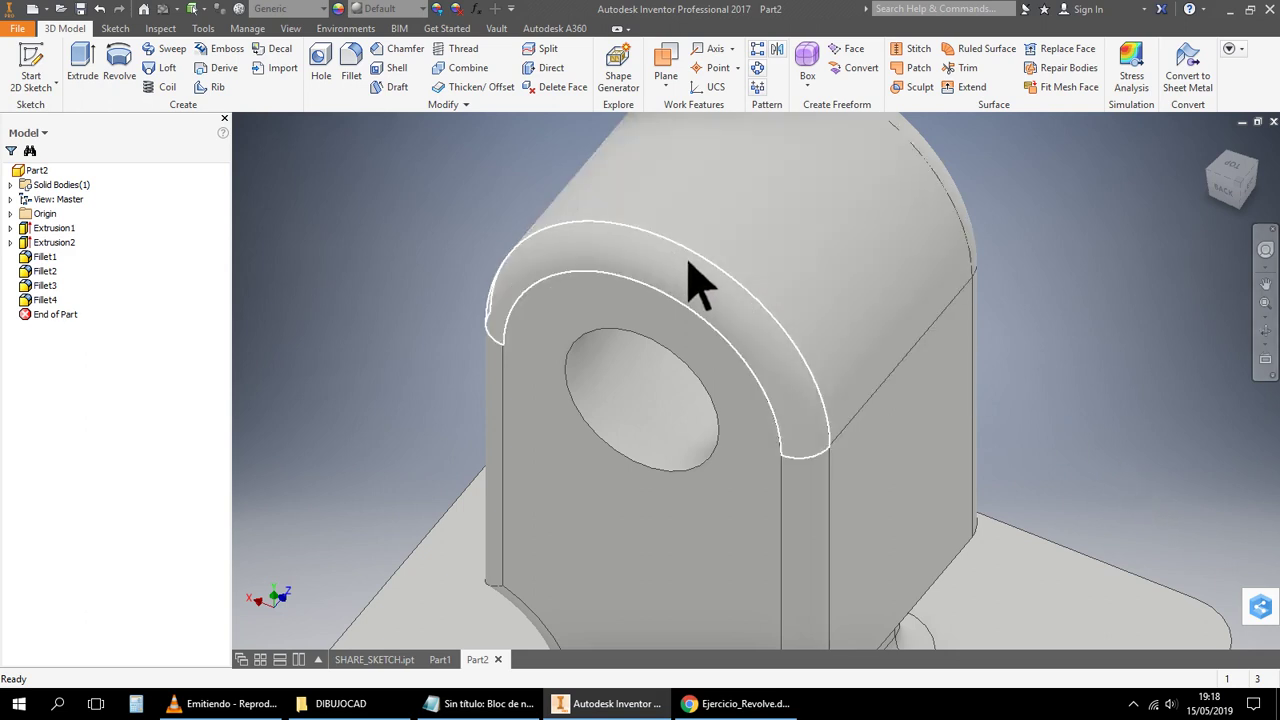
pyautogui.moveTo(713, 289)
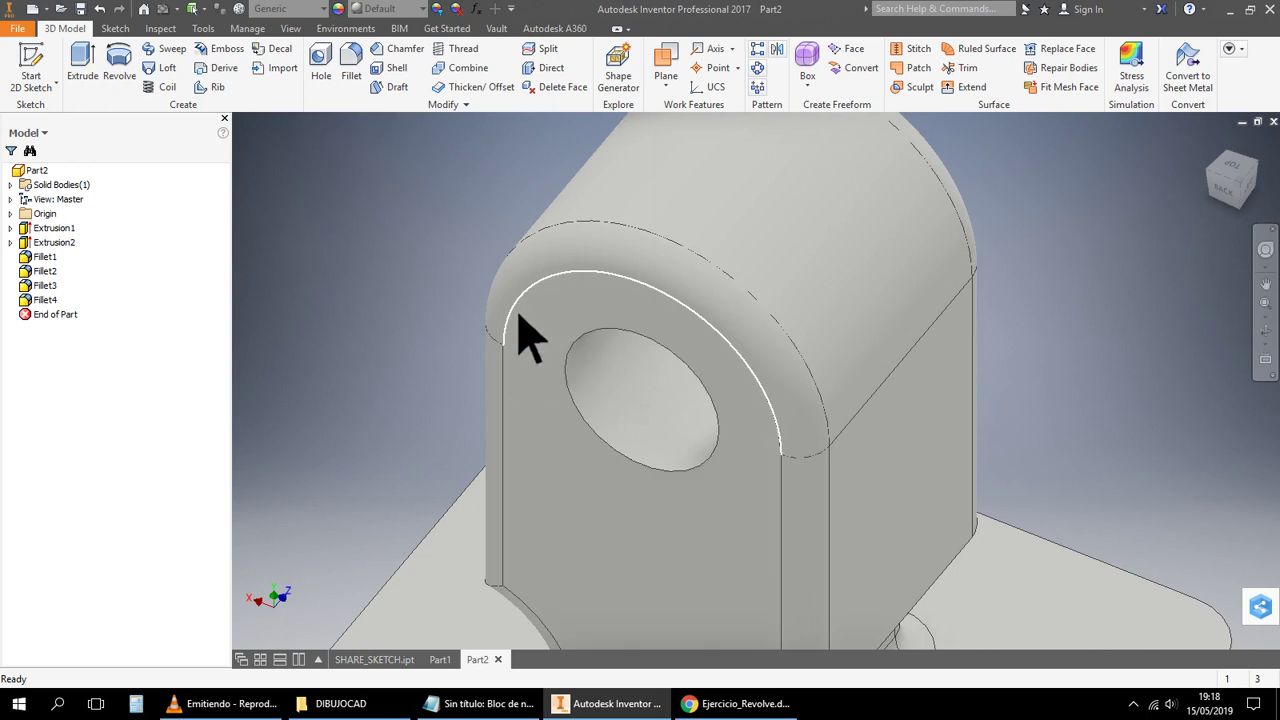
pyautogui.click(403, 50)
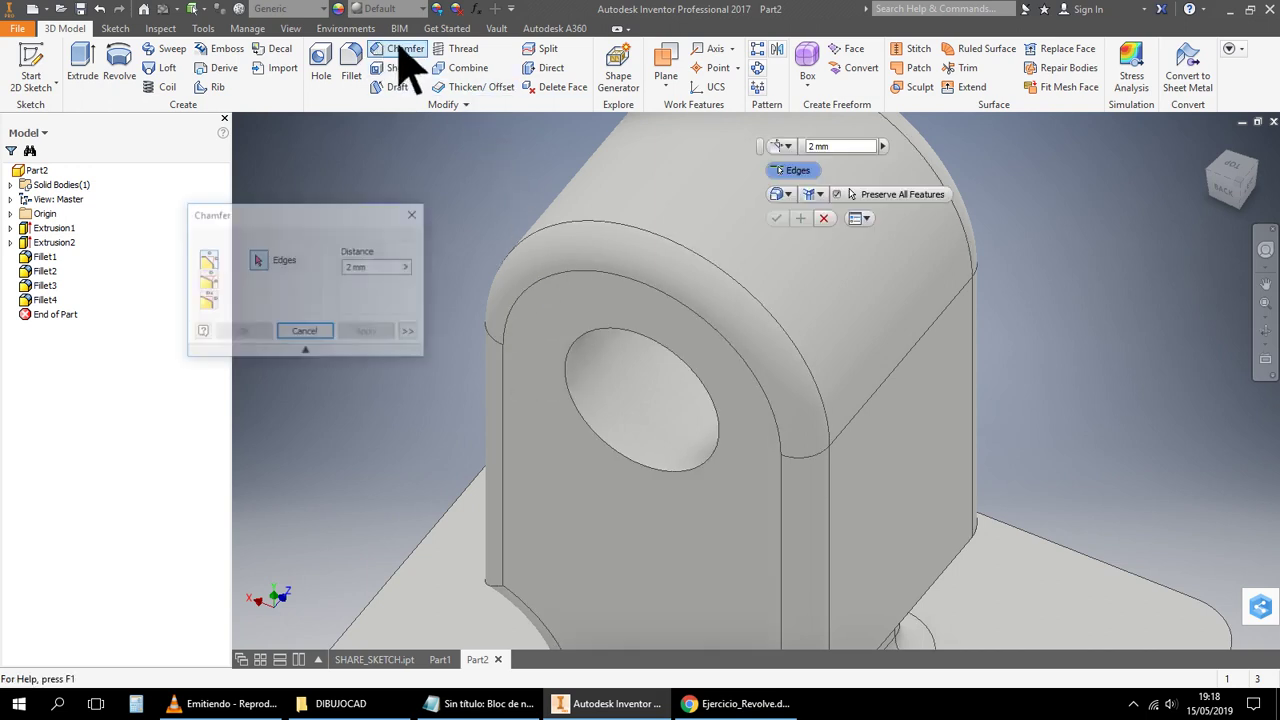
pyautogui.click(700, 385)
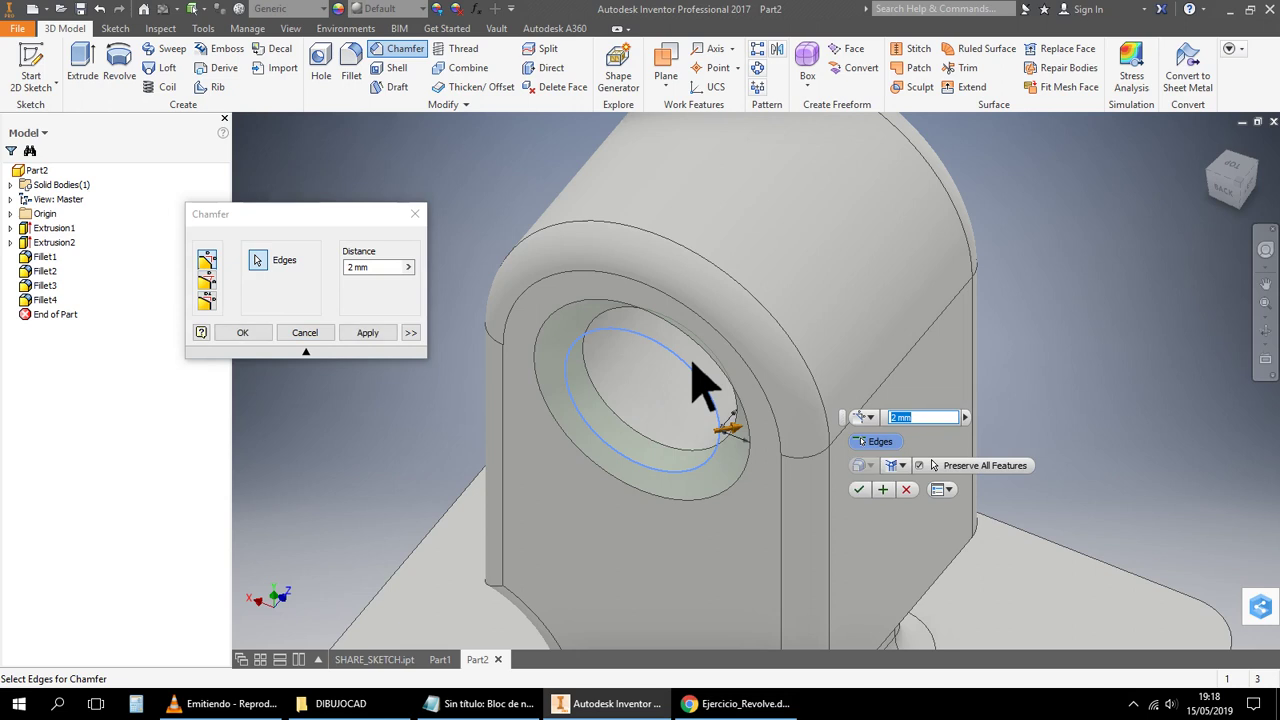
pyautogui.doubleClick(349, 268)
pyautogui.write('1')
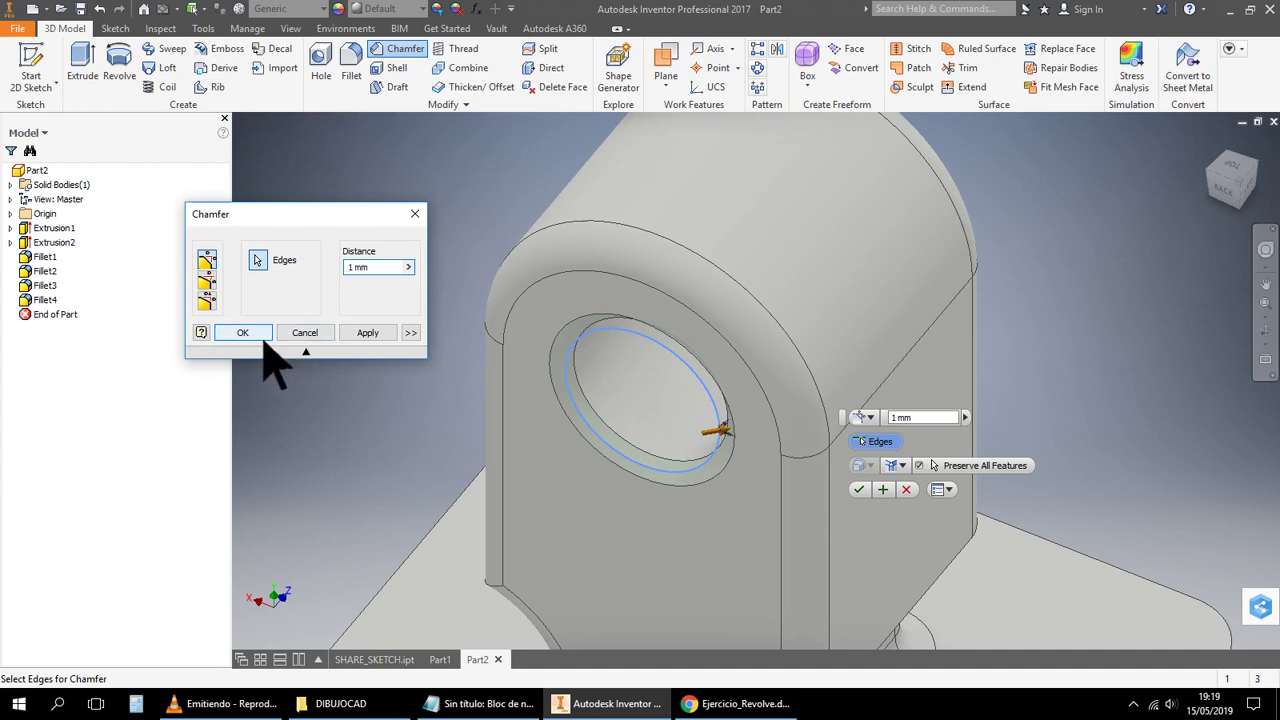
# Add the hole's circular edge on the body's front face to the 1 mm chamfer and apply it
pyautogui.click(1265, 332)
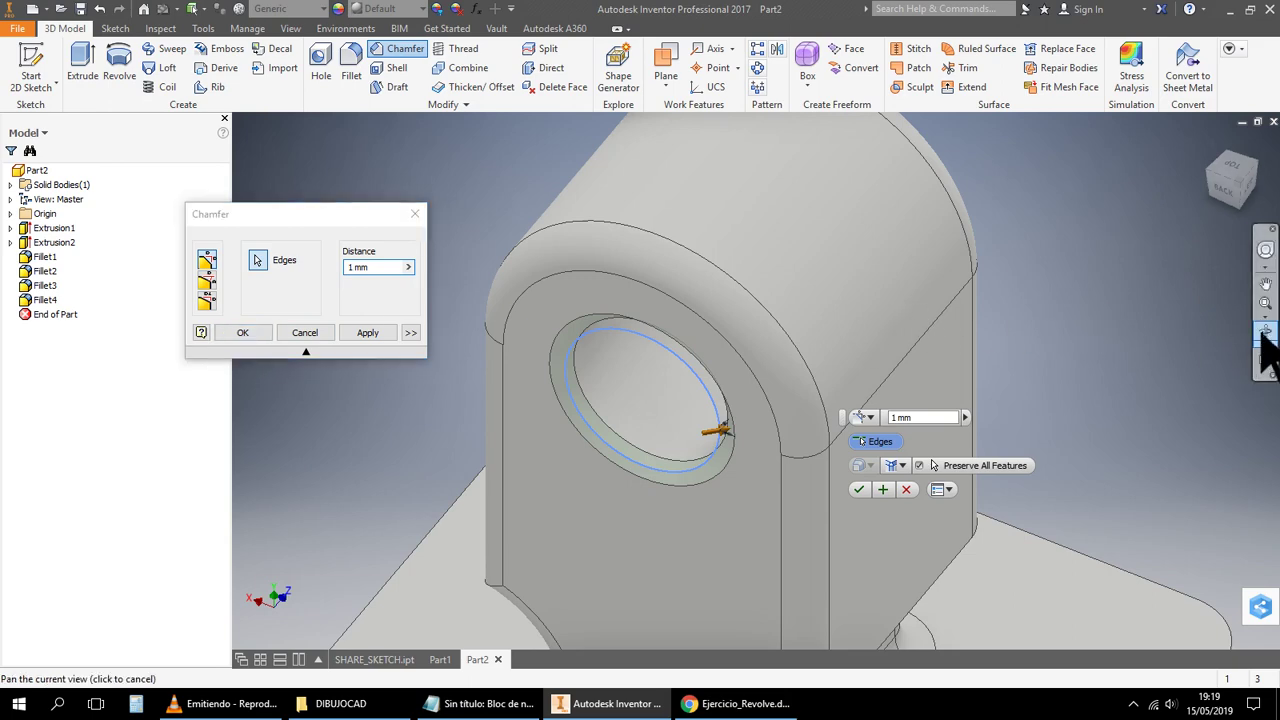
pyautogui.moveTo(820, 337); pyautogui.dragTo(640, 320)
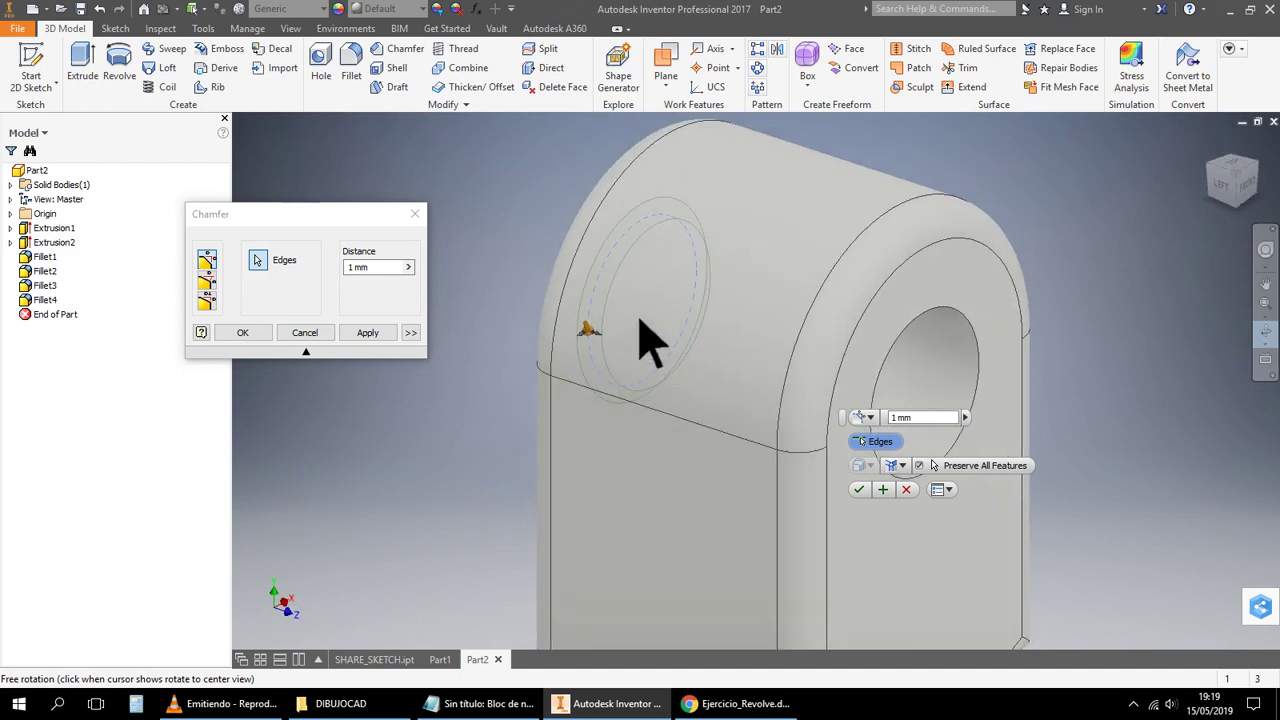
pyautogui.rightClick(1145, 292)
pyautogui.click(1197, 276)
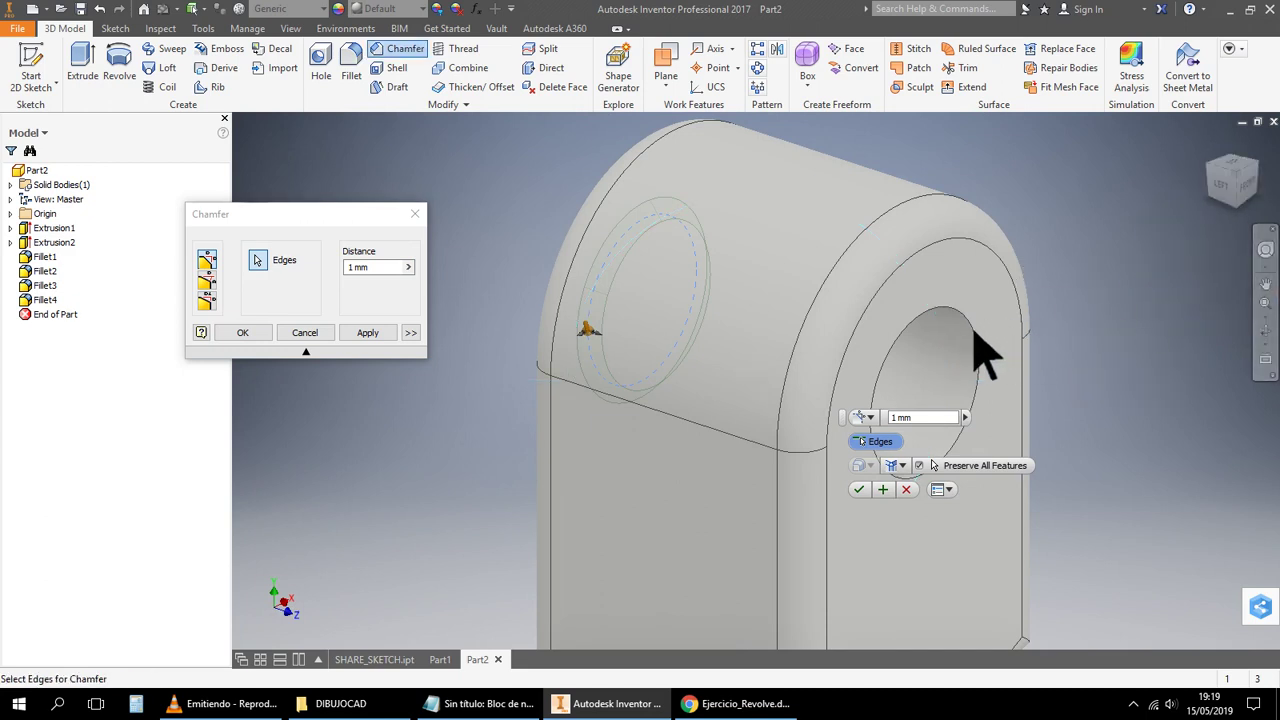
pyautogui.click(985, 350)
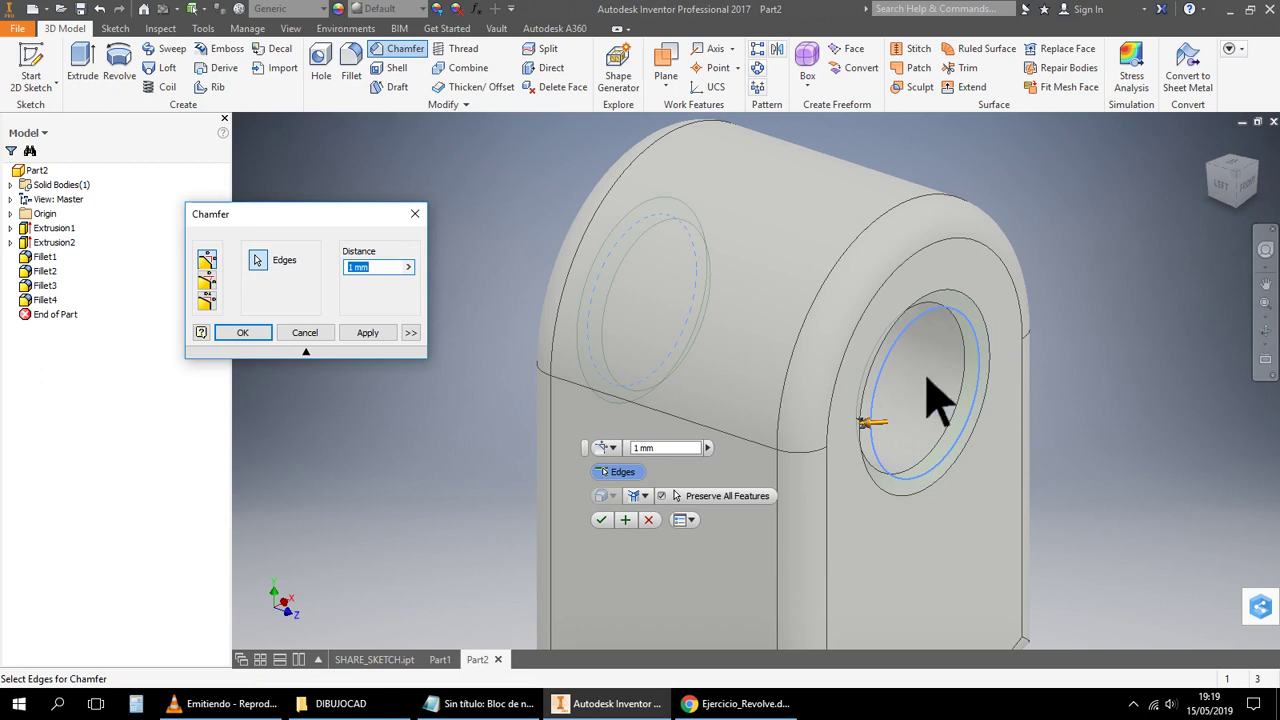
pyautogui.click(258, 335)
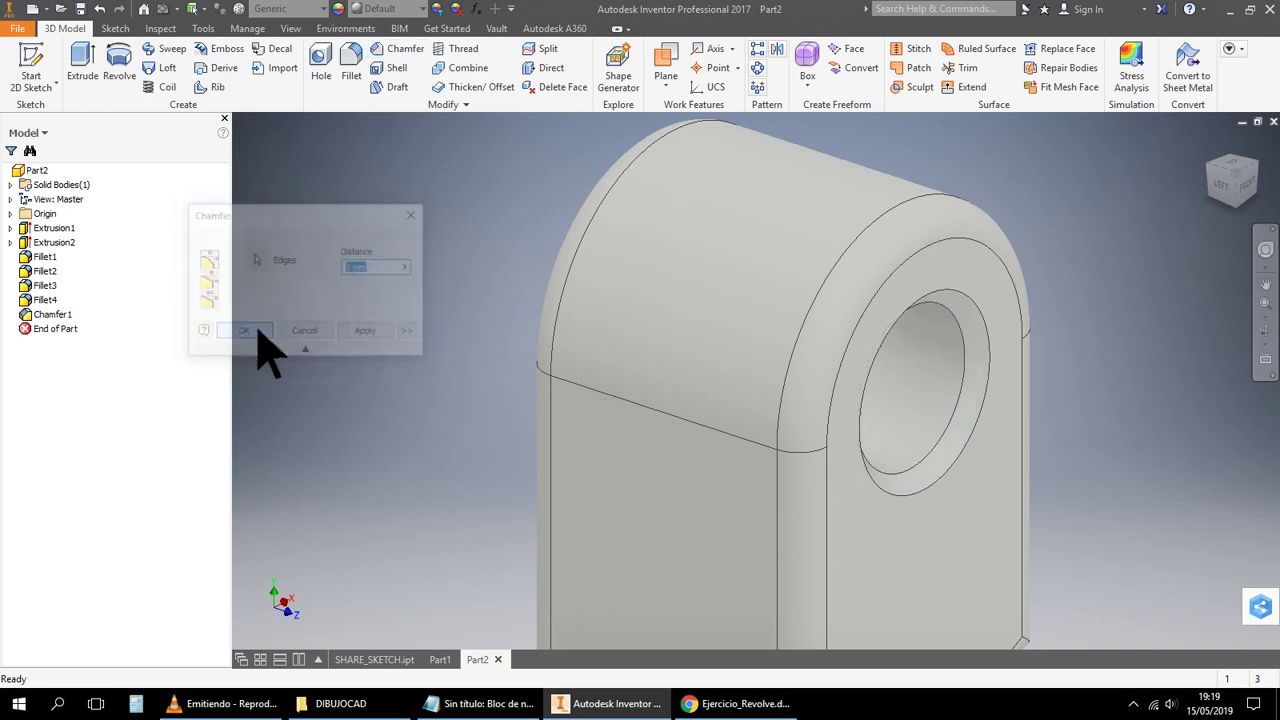
# Examine the chamfered hole and the whole part from the back
pyautogui.click(1265, 343)
pyautogui.click(1200, 514)
pyautogui.click(1265, 331)
pyautogui.moveTo(869, 331); pyautogui.dragTo(971, 371)
pyautogui.scroll(5, 971, 371)
pyautogui.scroll(-8, 971, 371)
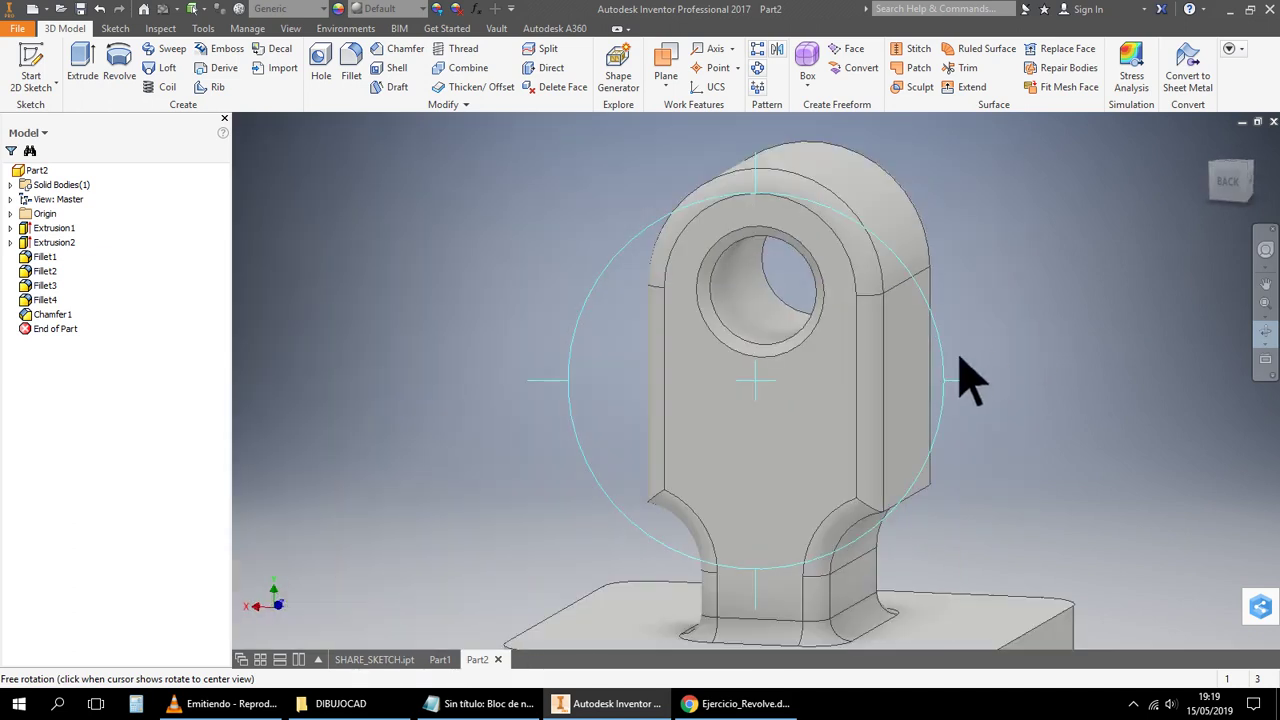
pyautogui.scroll(-4, 958, 358)
pyautogui.rightClick(1075, 238)
pyautogui.click(1118, 238)
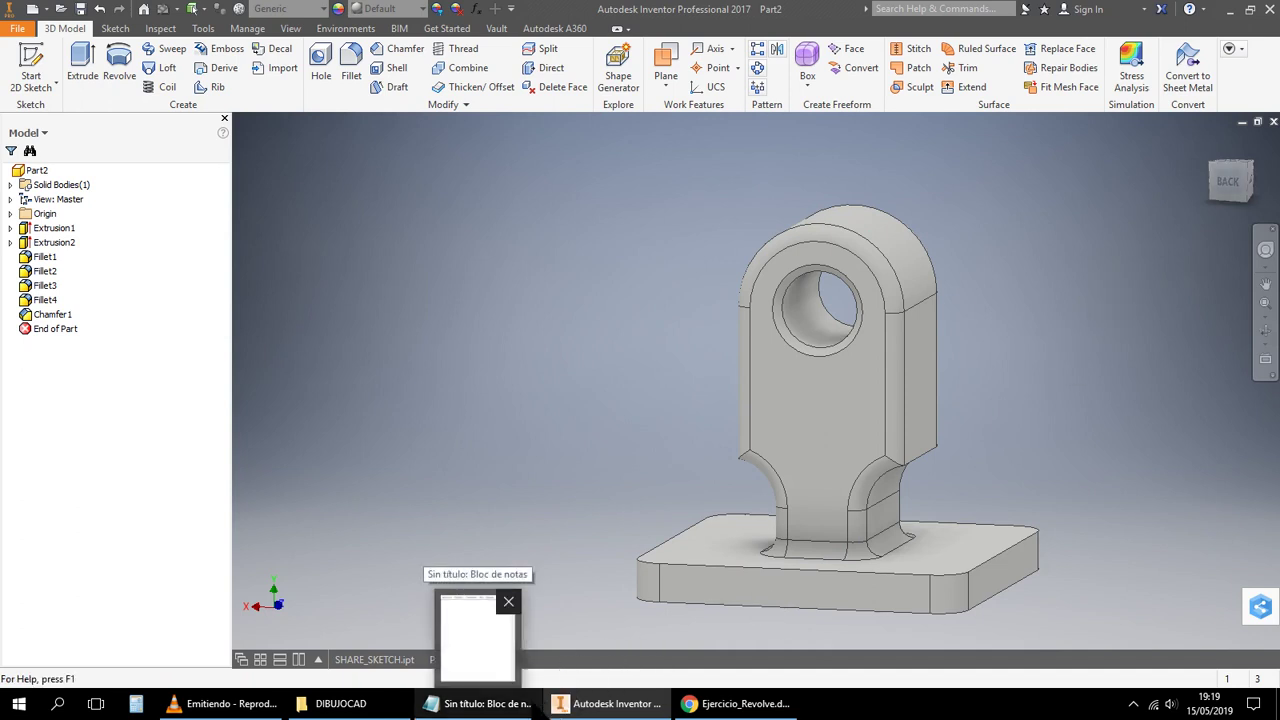
# Switch to Notepad and write two numbered lines: "1.crear 4 AGUJEROS DE SUJECION" and "2. DIAMETRO DEL AGUJERO 3"
pyautogui.click(530, 706)
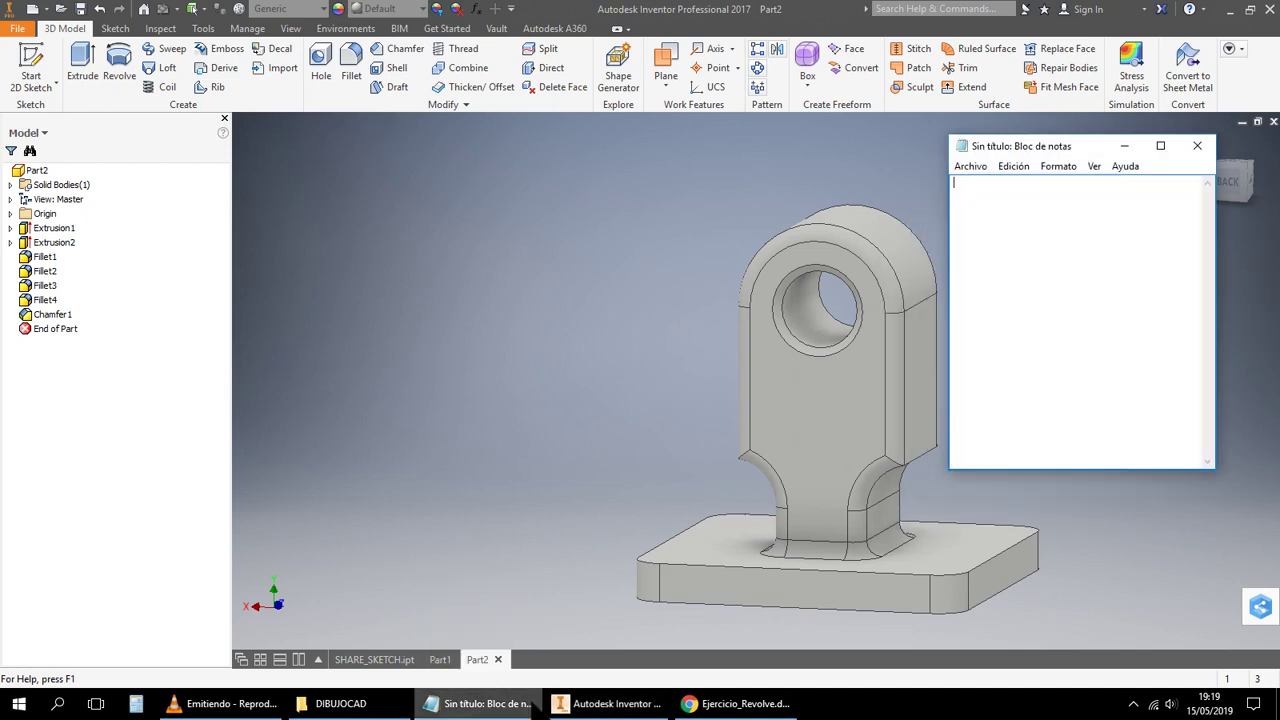
pyautogui.write('crear 4 AGUJEROS DE SUJECION')
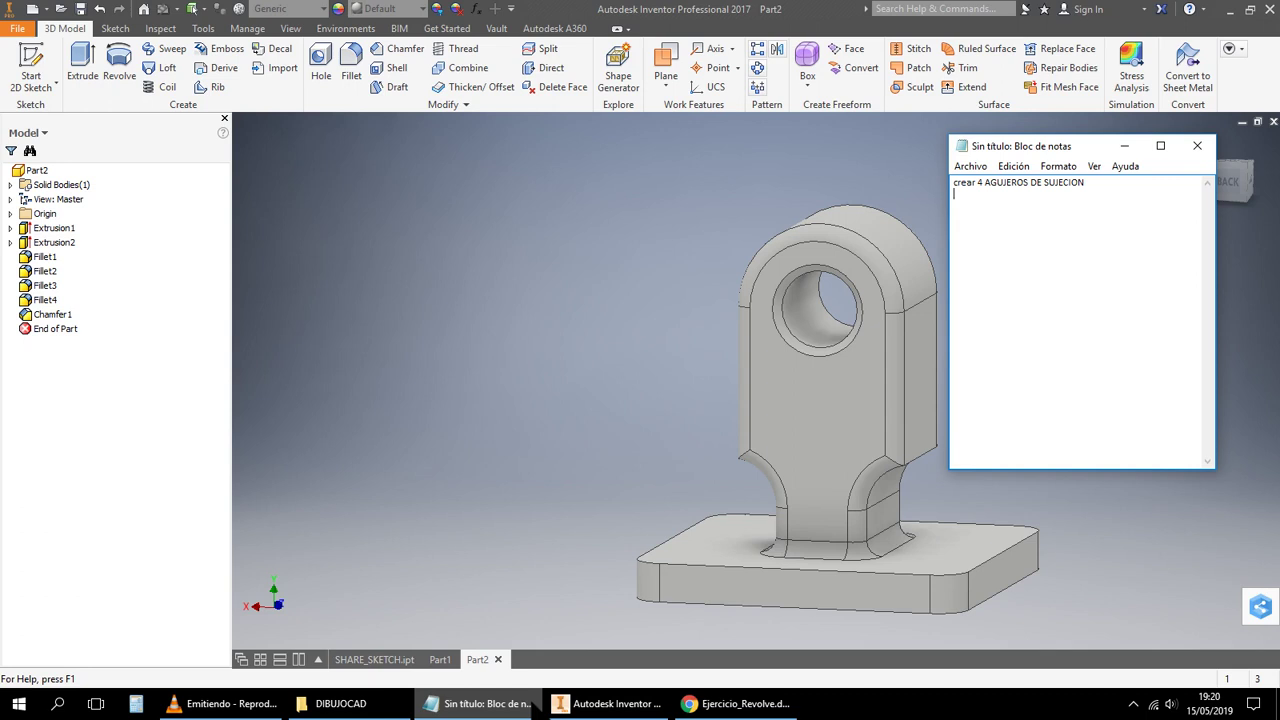
pyautogui.write('2. Di')
pyautogui.write('TRO DEL AGUJERO 3')
pyautogui.press('Return')
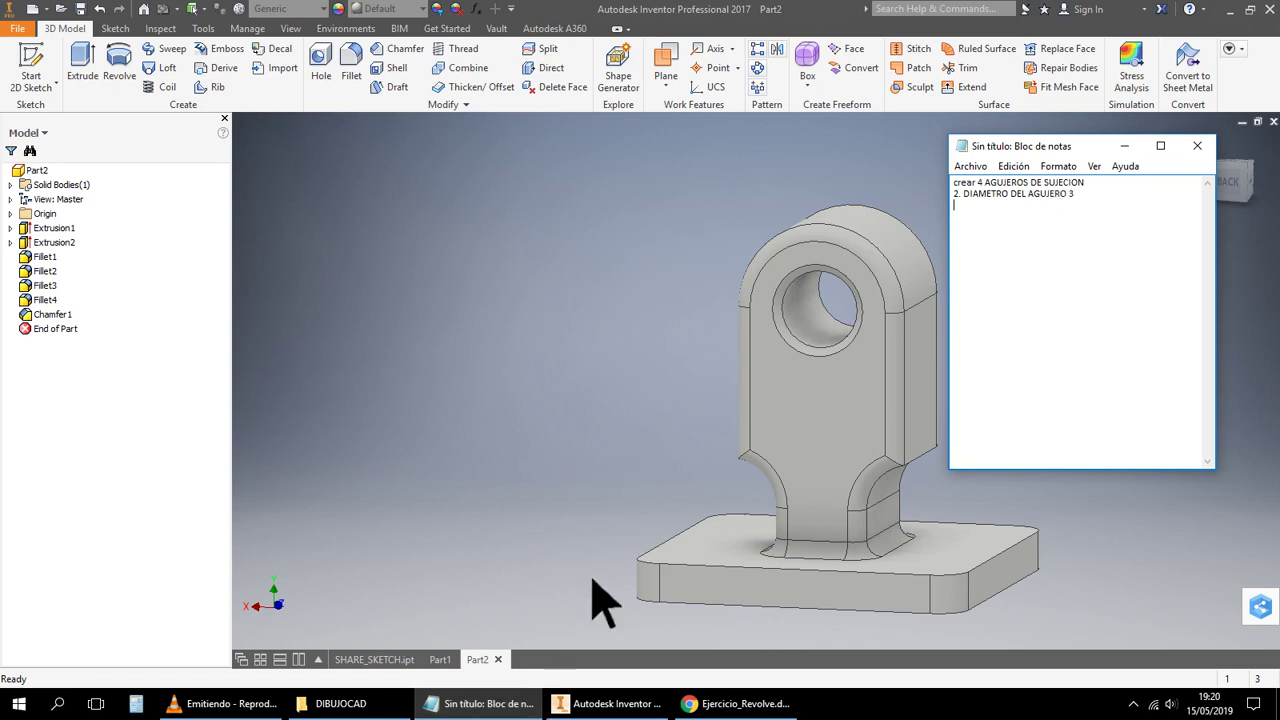
pyautogui.click(957, 184)
pyautogui.write('1.')
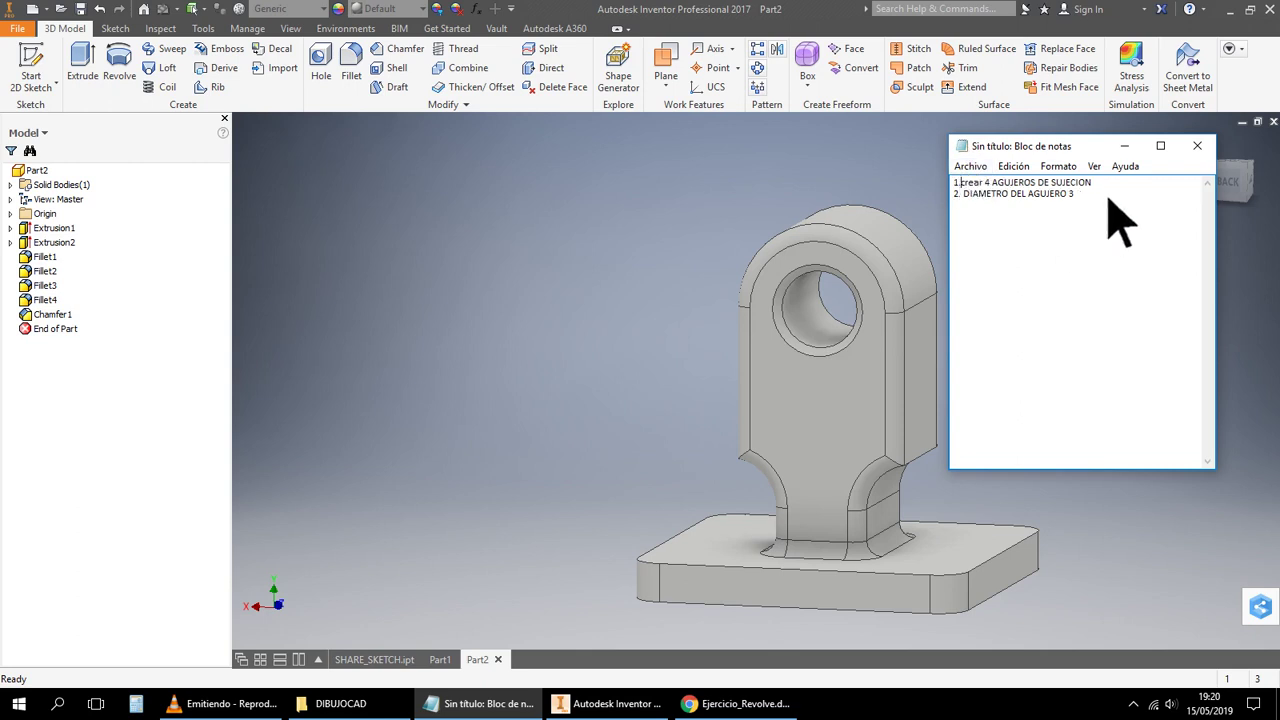
# Add "3. CONDICION DEL AGUJERO PASANTE Y SIN CABEZA" and a fourth line, "DISTANCIA DEL AGUJERO AL SOPORTE ES DE 6 MM", to the notes
pyautogui.write('3. CONDICION DEL AGUJERO PASANTE')
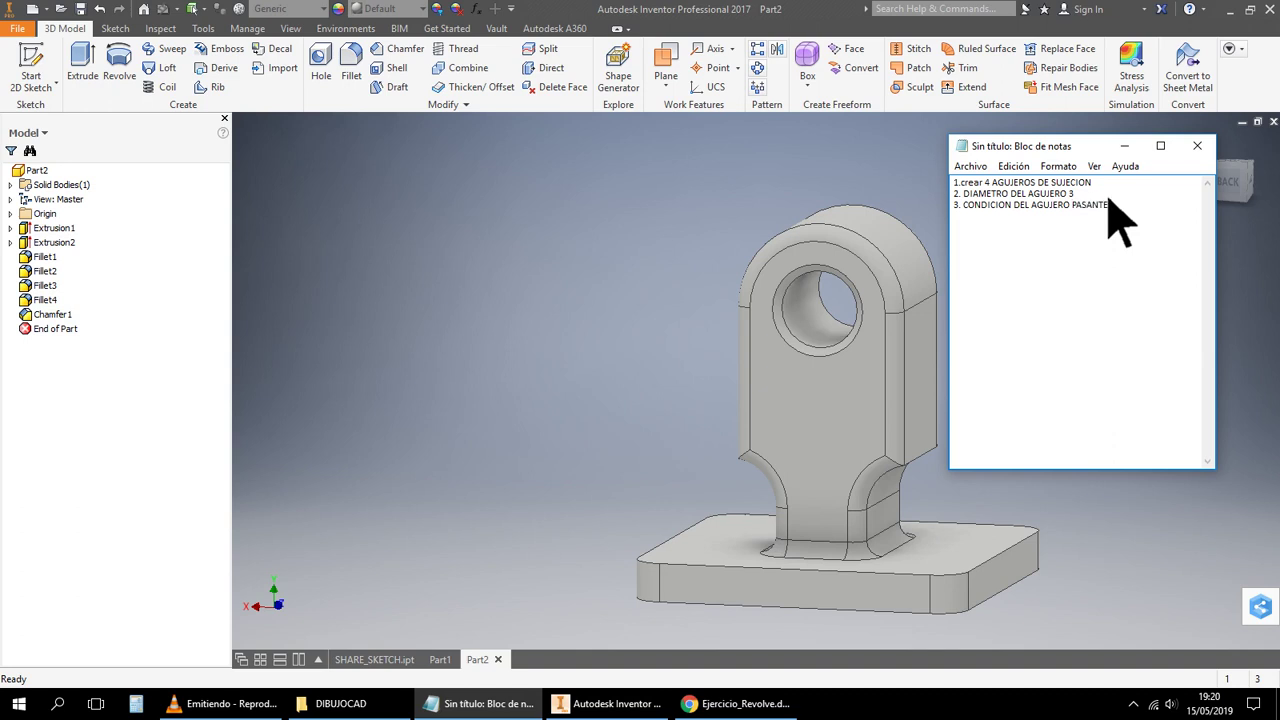
pyautogui.write(' SIN CAB')
pyautogui.write('EZA')
pyautogui.write('3DISC')
pyautogui.press('BackSpace')
pyautogui.write('TANCIA DEL AGUJ')
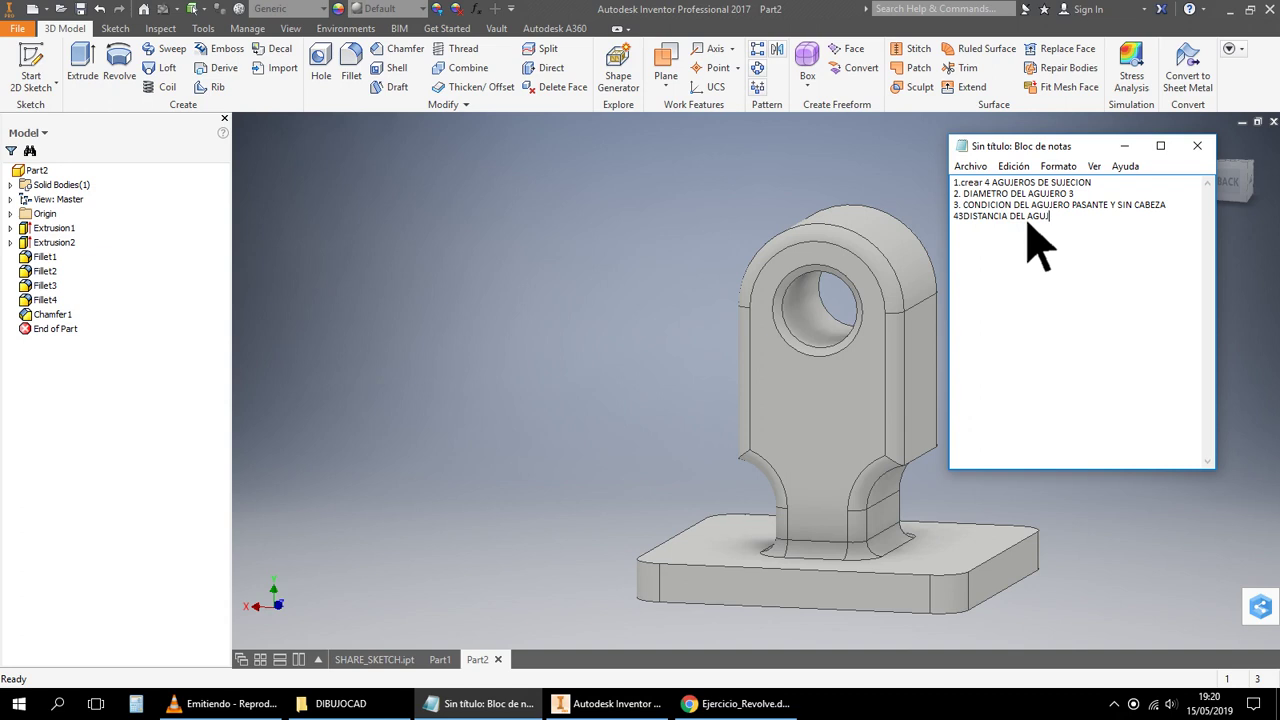
pyautogui.write('ERO AL SOPORTE ES DE 6 MM')
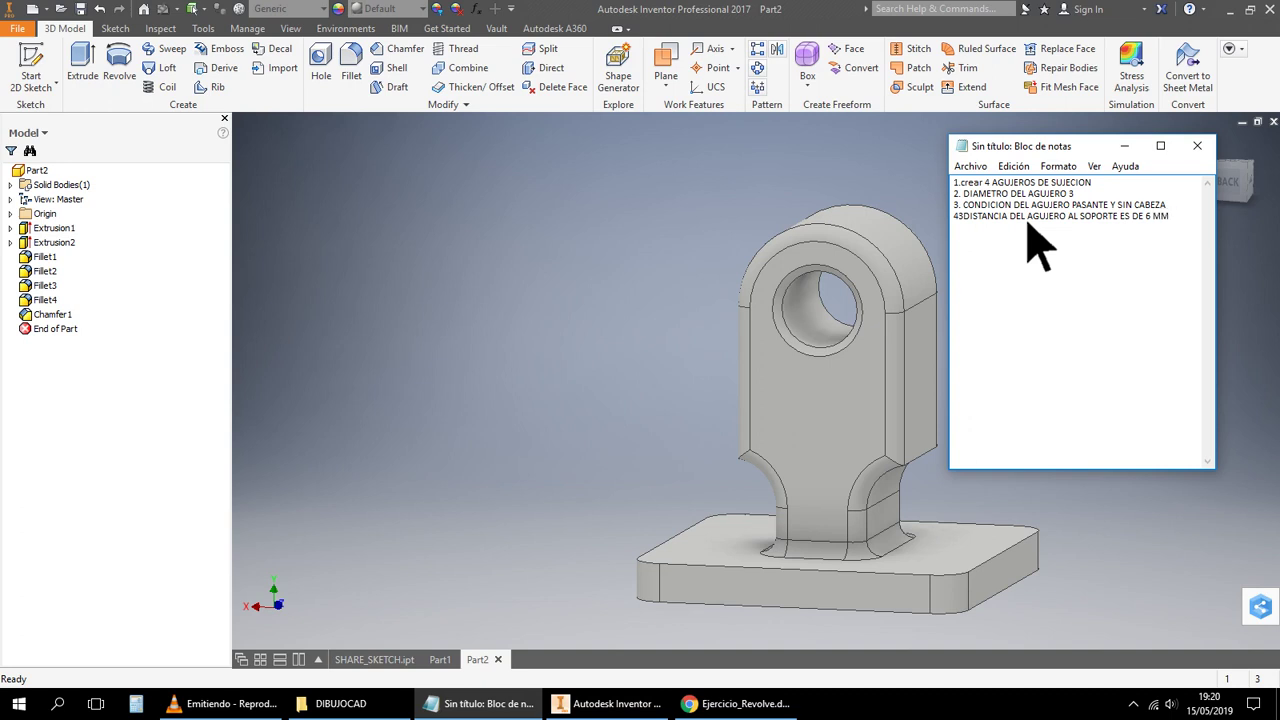
# Correct the fourth line's numbering to "4." and rewrite the first word of line 1 as "CREAR"
pyautogui.click(963, 222)
pyautogui.press('BackSpace')
pyautogui.write('.')
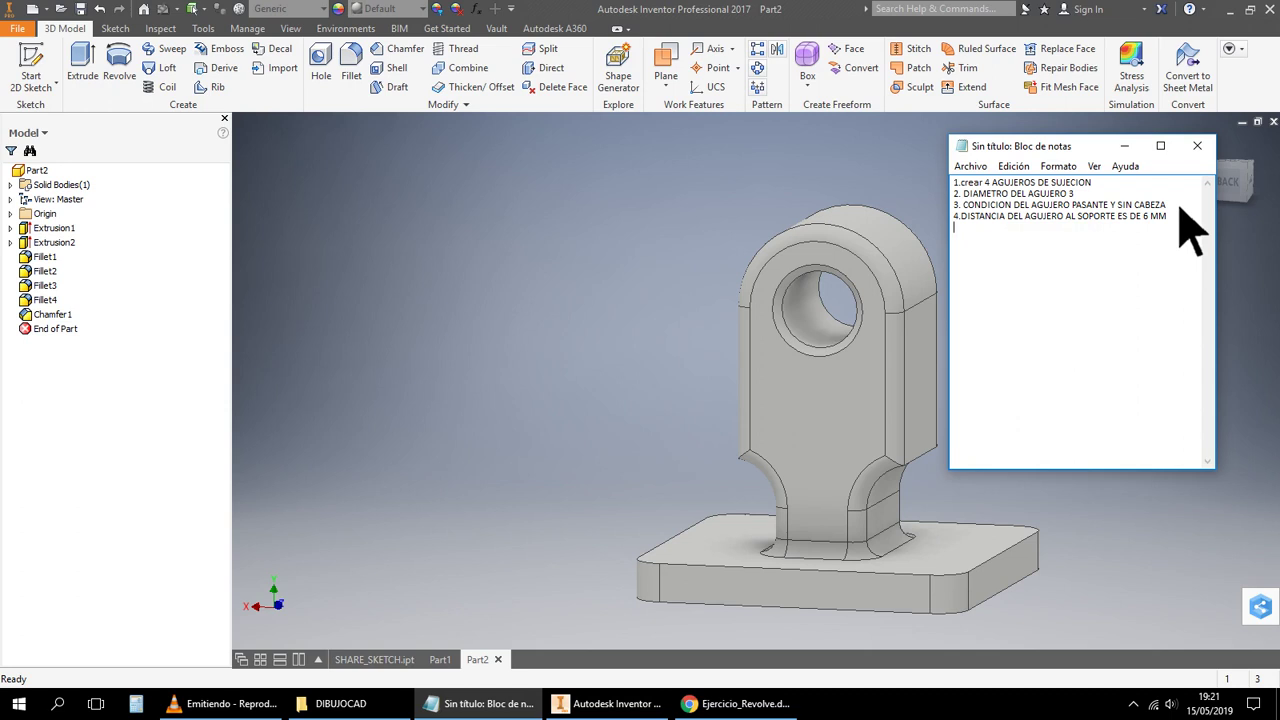
pyautogui.doubleClick(968, 184)
pyautogui.write('CREAR')
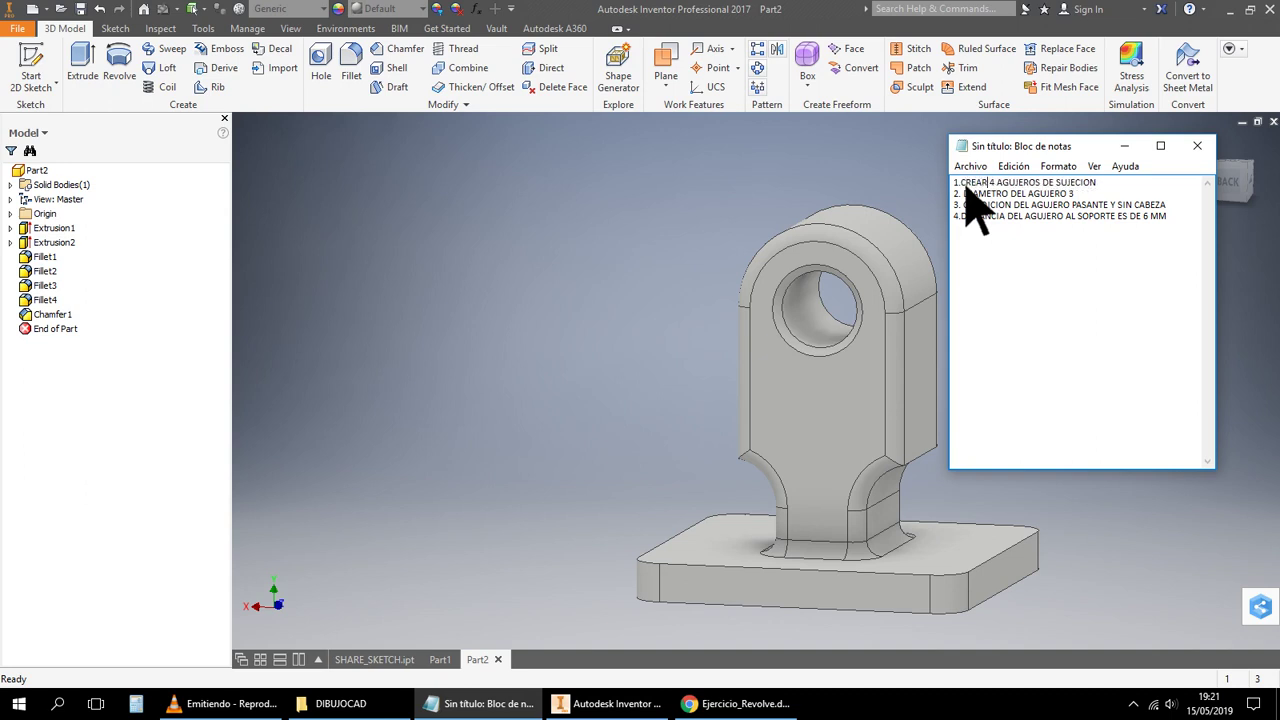
# Switch to Autodesk Inventor, consult the notes again and inspect the bracket's base plate from below
pyautogui.moveTo(612, 322); pyautogui.dragTo(476, 287, button='middle')
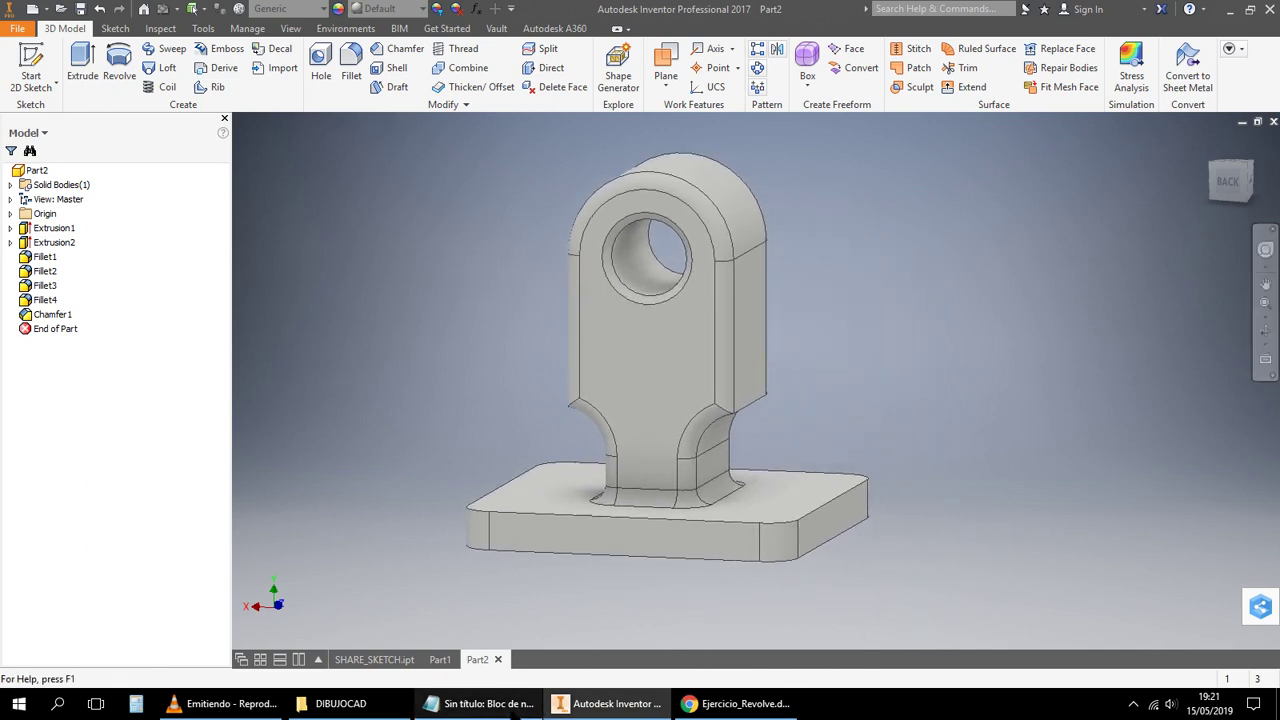
pyautogui.click(510, 705)
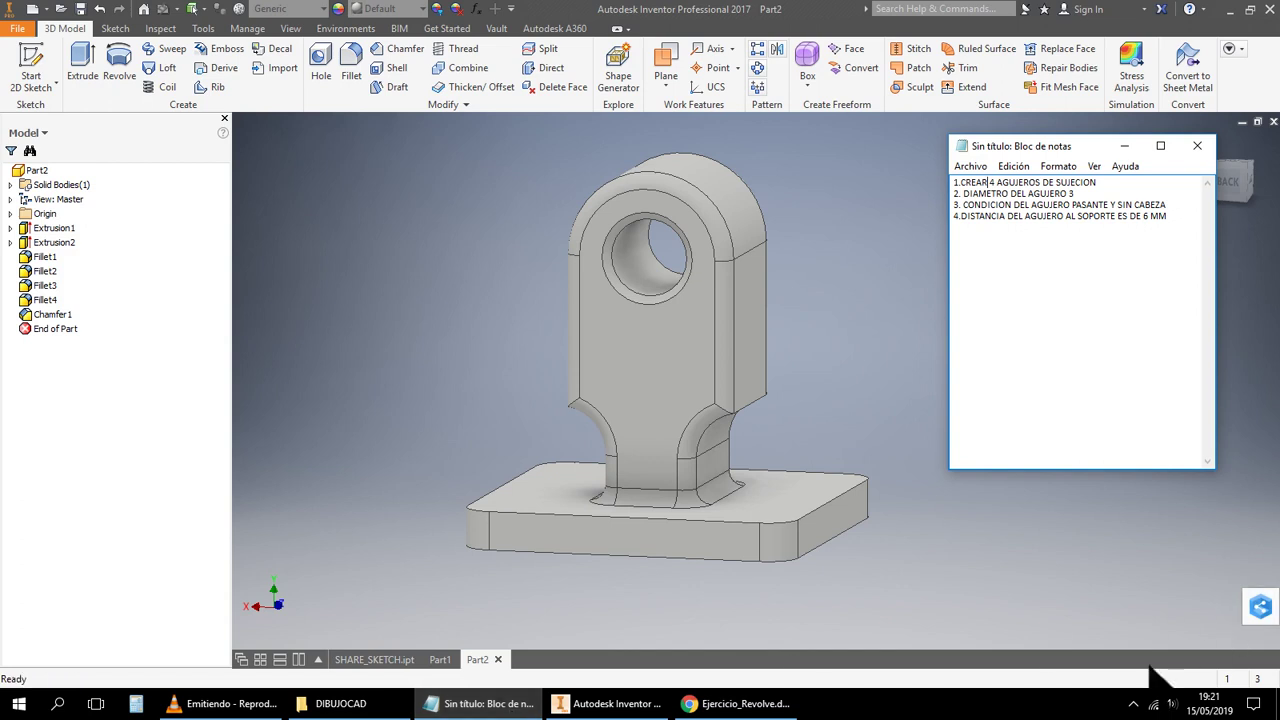
pyautogui.click(1071, 680)
pyautogui.click(1266, 362)
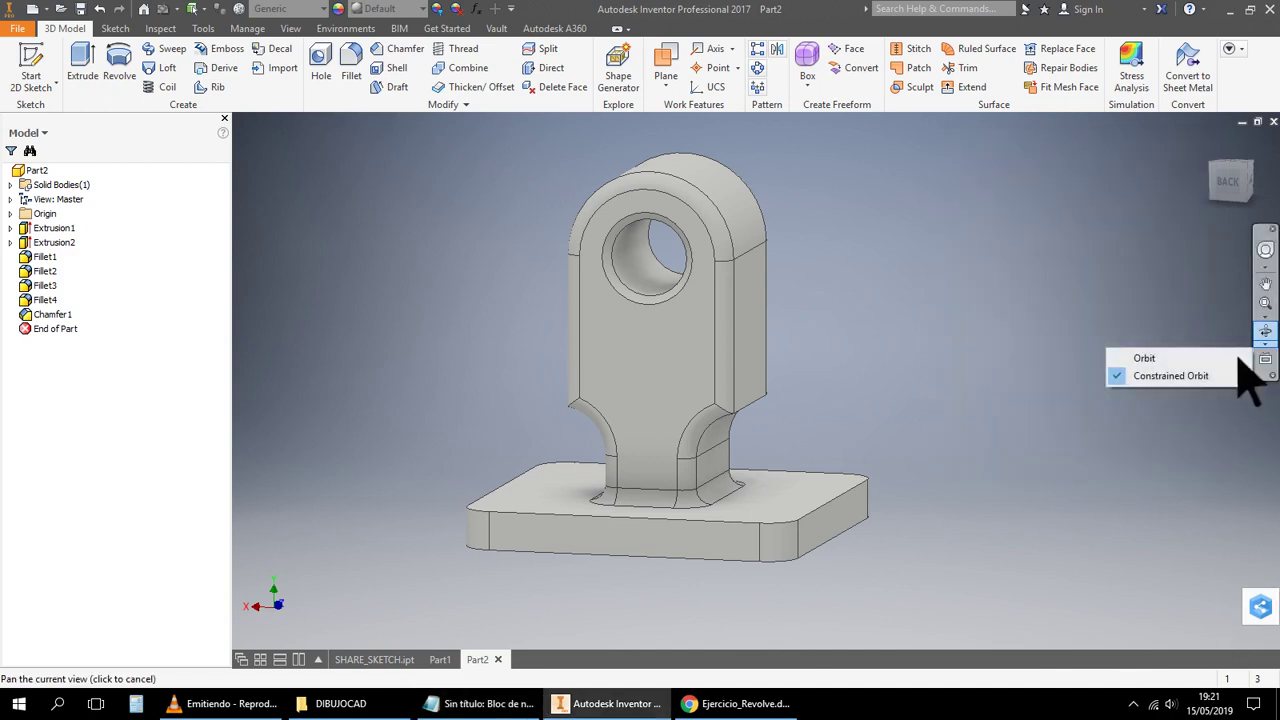
pyautogui.click(1264, 332)
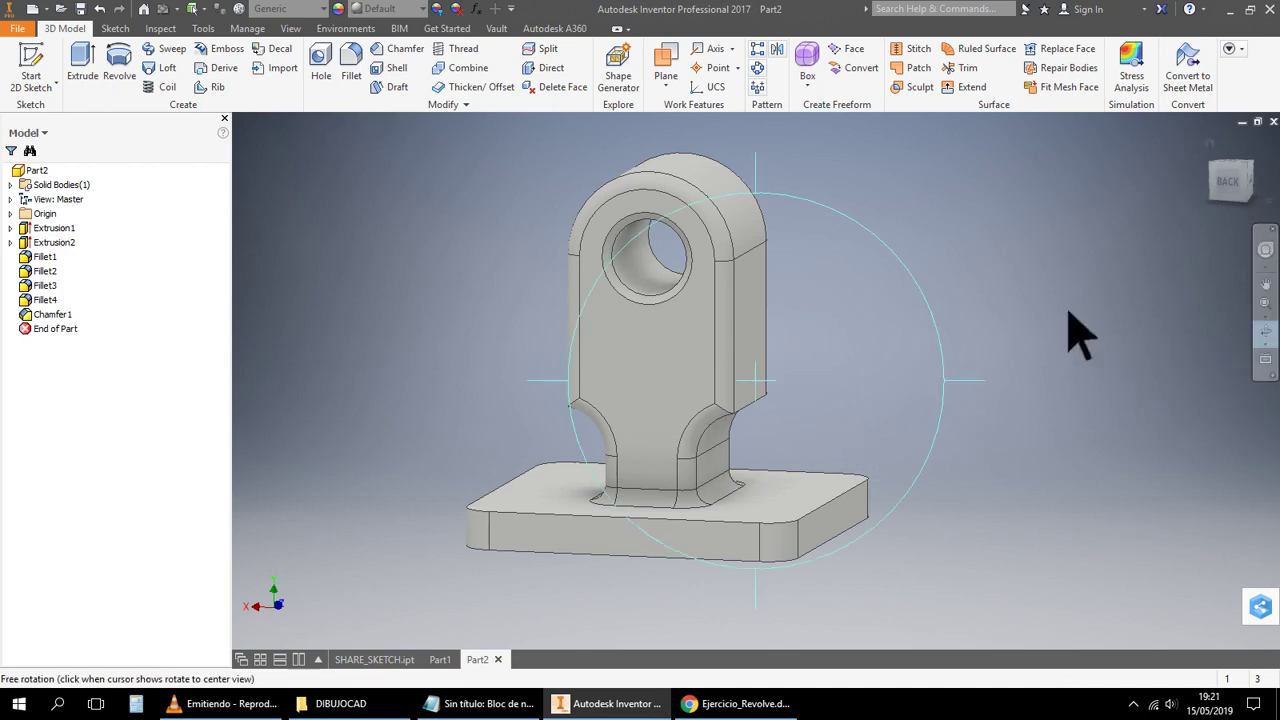
pyautogui.moveTo(886, 334)
pyautogui.mouseDown()
pyautogui.moveTo(894, 294)
pyautogui.moveTo(872, 292)
pyautogui.moveTo(863, 337)
pyautogui.mouseUp()
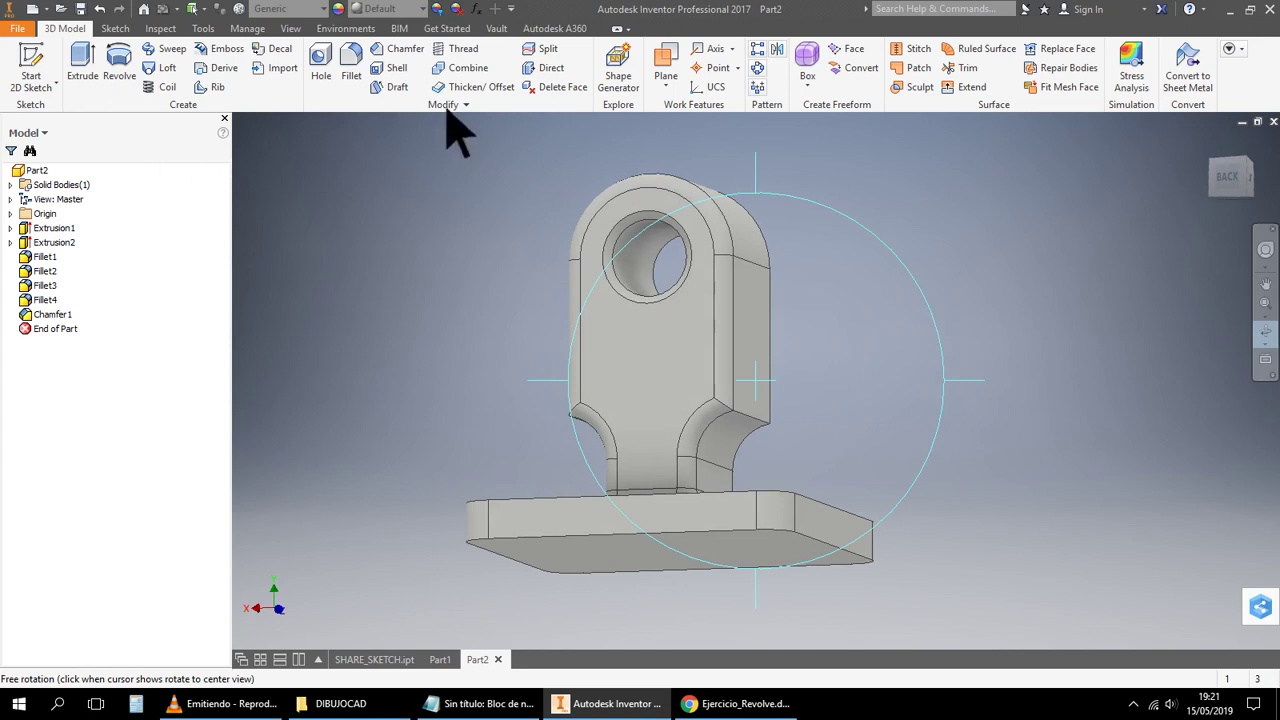
pyautogui.rightClick(1040, 237)
pyautogui.press('Escape')
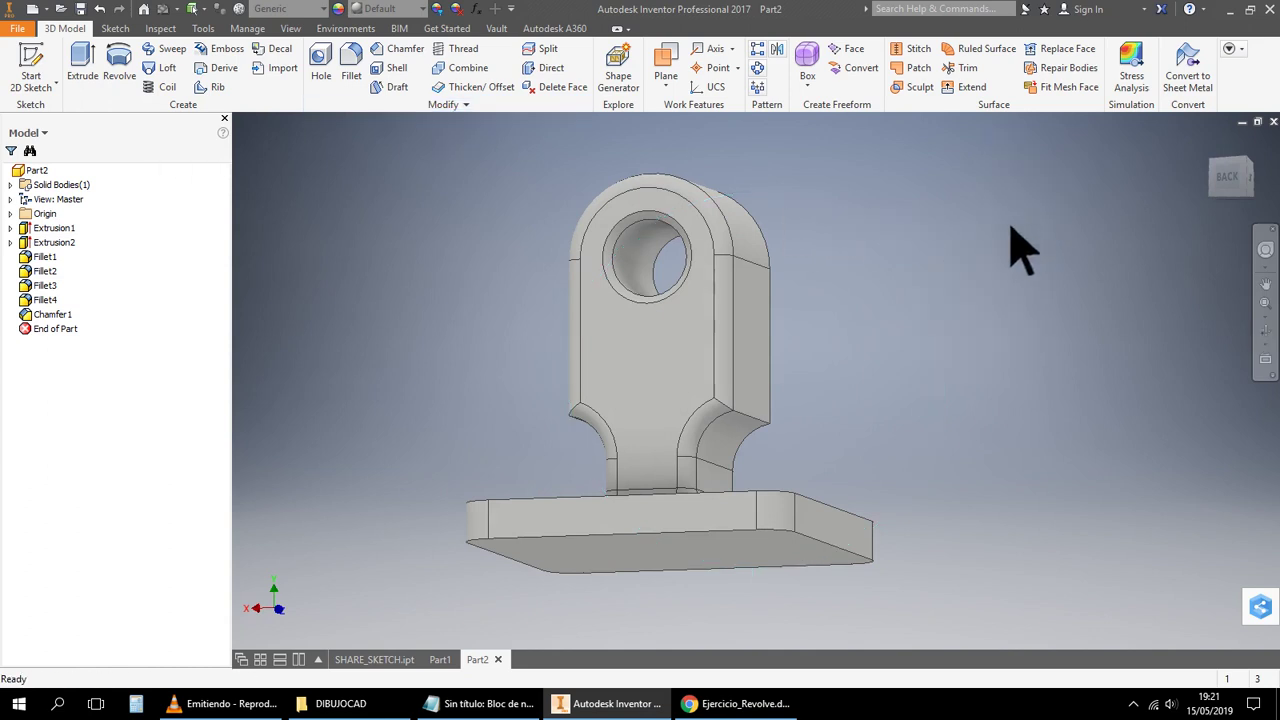
pyautogui.click(1265, 333)
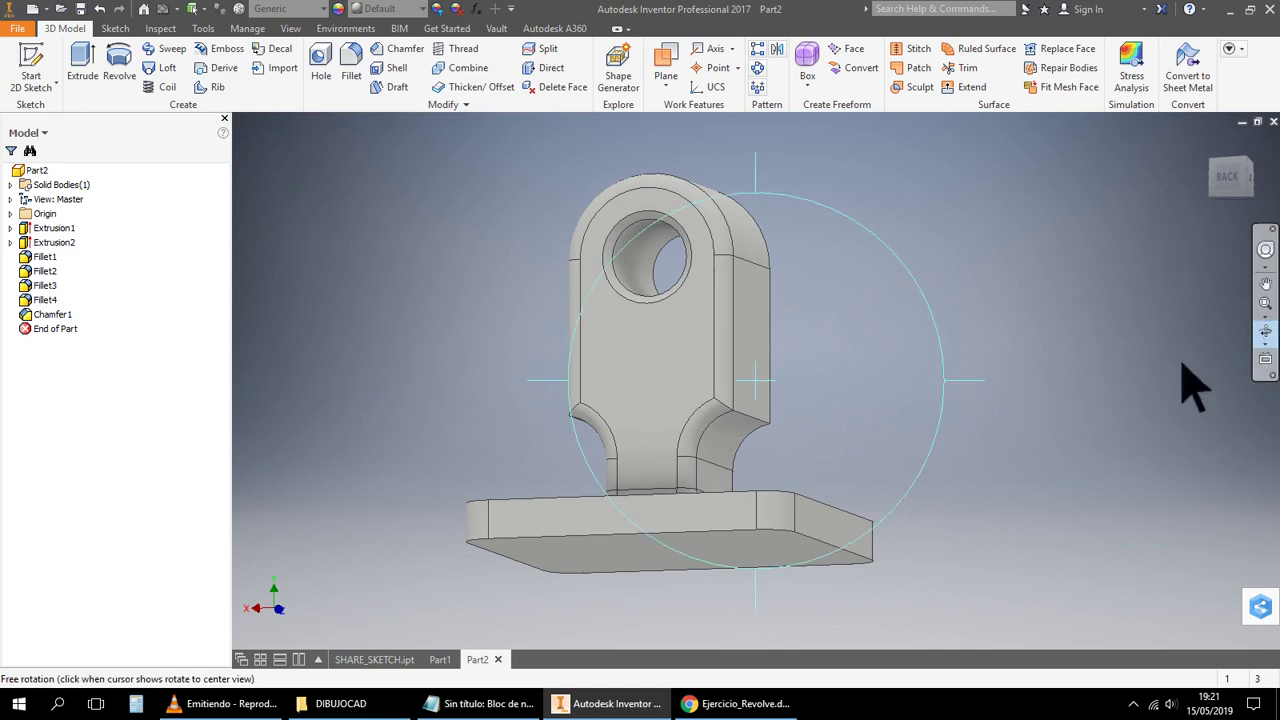
pyautogui.moveTo(749, 466); pyautogui.dragTo(770, 395)
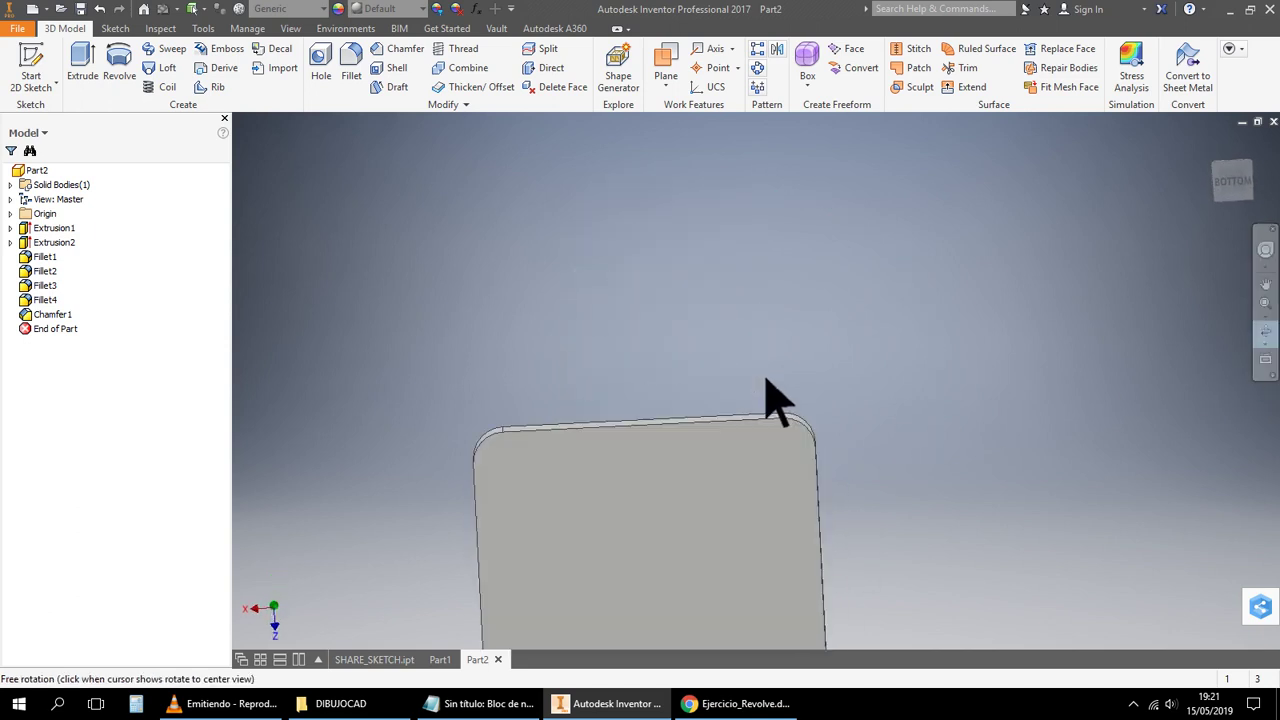
pyautogui.moveTo(697, 512); pyautogui.dragTo(746, 292)
pyautogui.rightClick(1065, 335)
pyautogui.click(1090, 318)
pyautogui.click(760, 380)
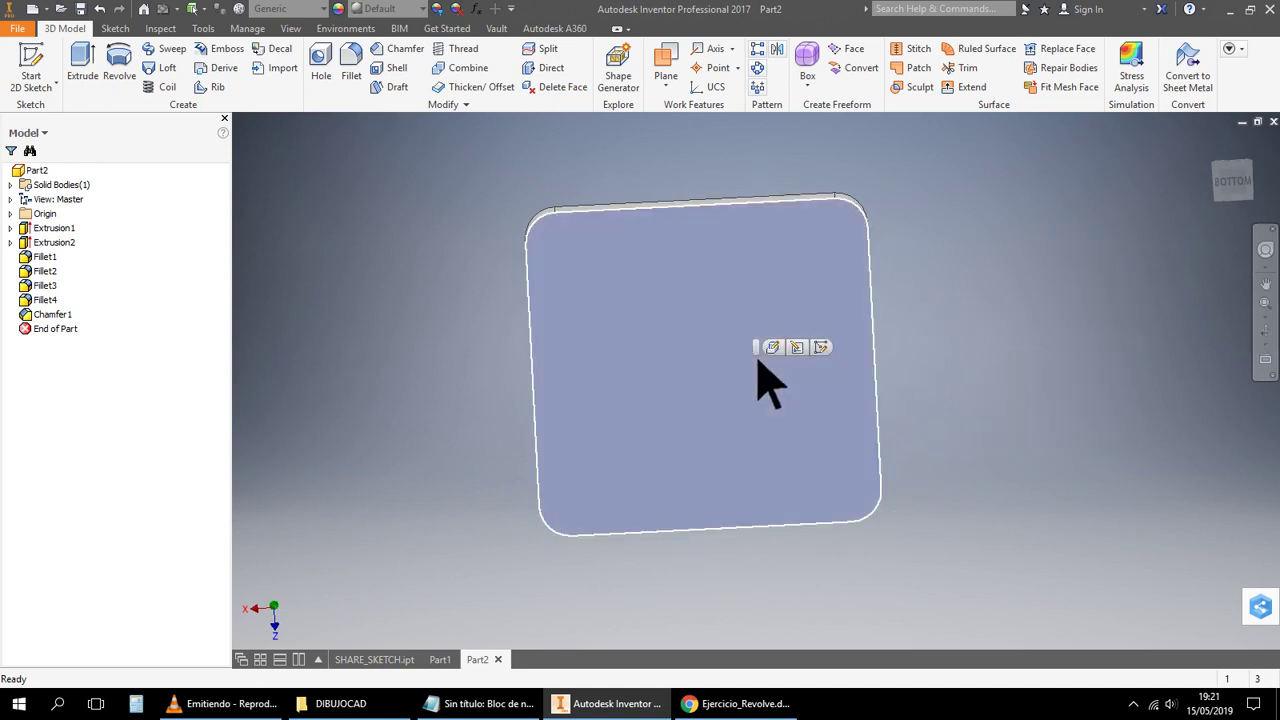
pyautogui.click(821, 347)
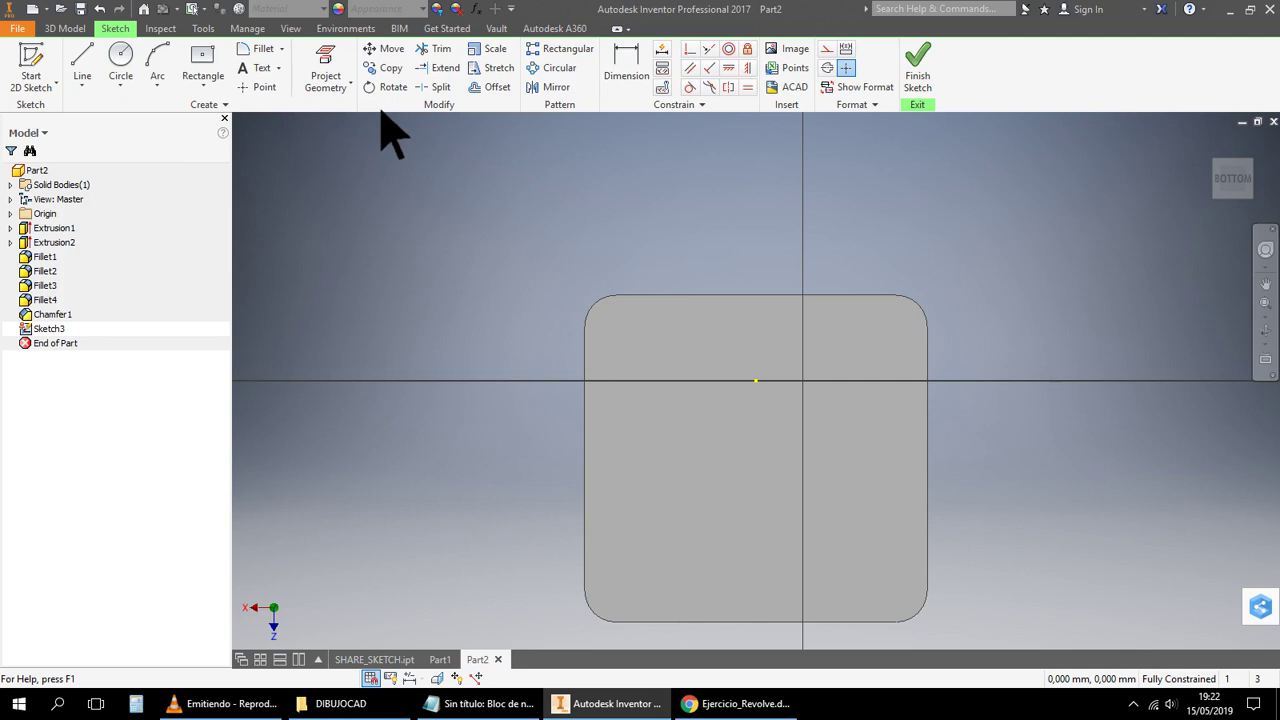
pyautogui.hotkey('ctrl', 'z')
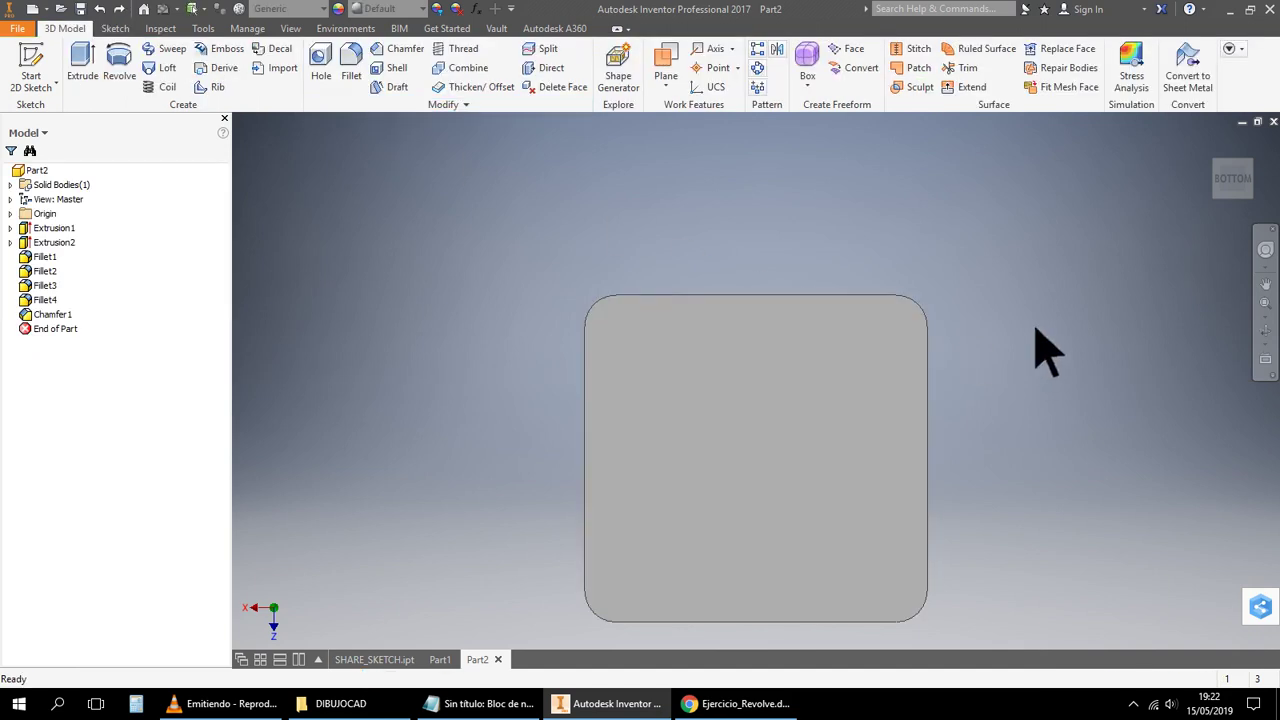
# Start a hole with Linear placement on the underside of the base plate, near one rounded corner
pyautogui.press('F6')
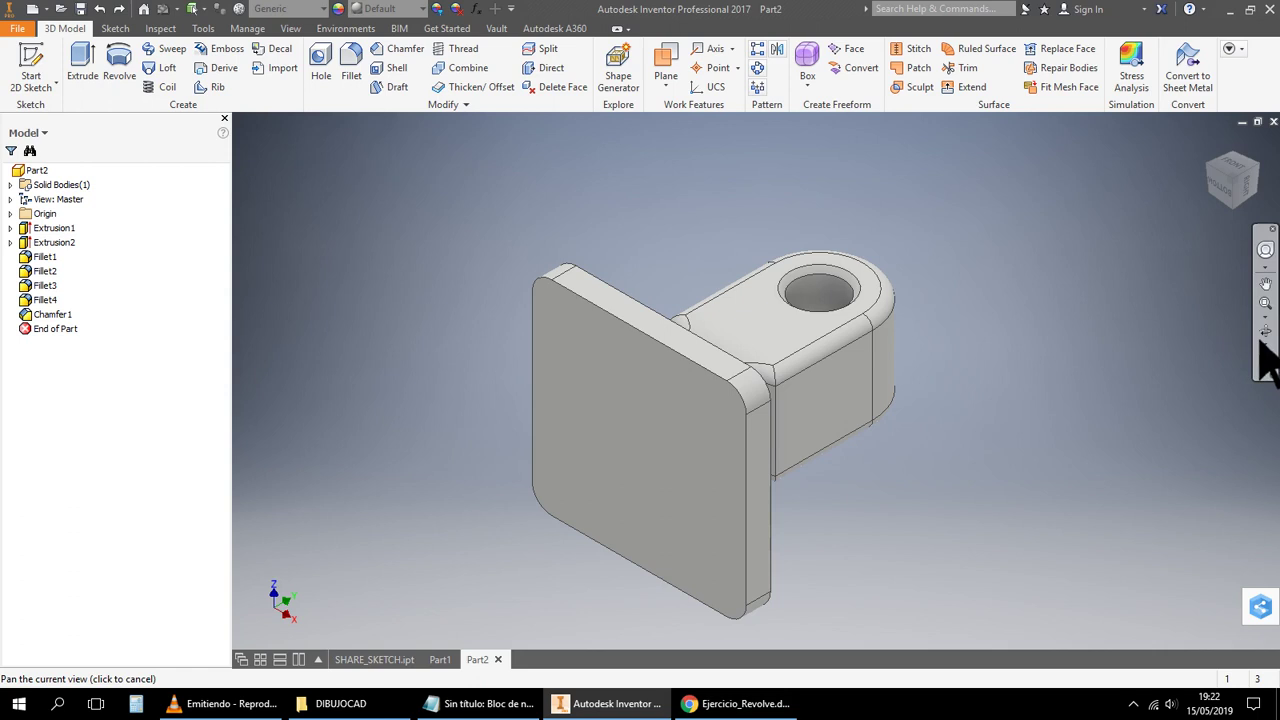
pyautogui.click(1264, 332)
pyautogui.moveTo(986, 371); pyautogui.dragTo(877, 362)
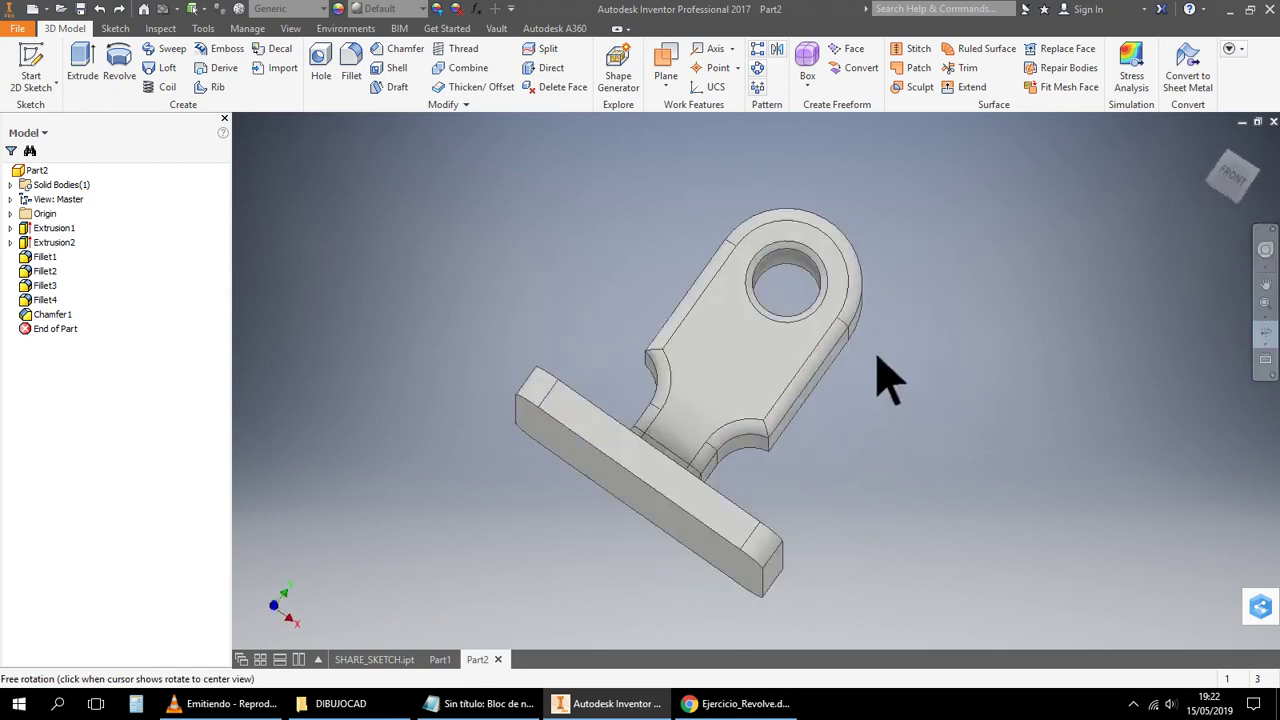
pyautogui.press('F5')
pyautogui.rightClick(1062, 272)
pyautogui.press('Escape')
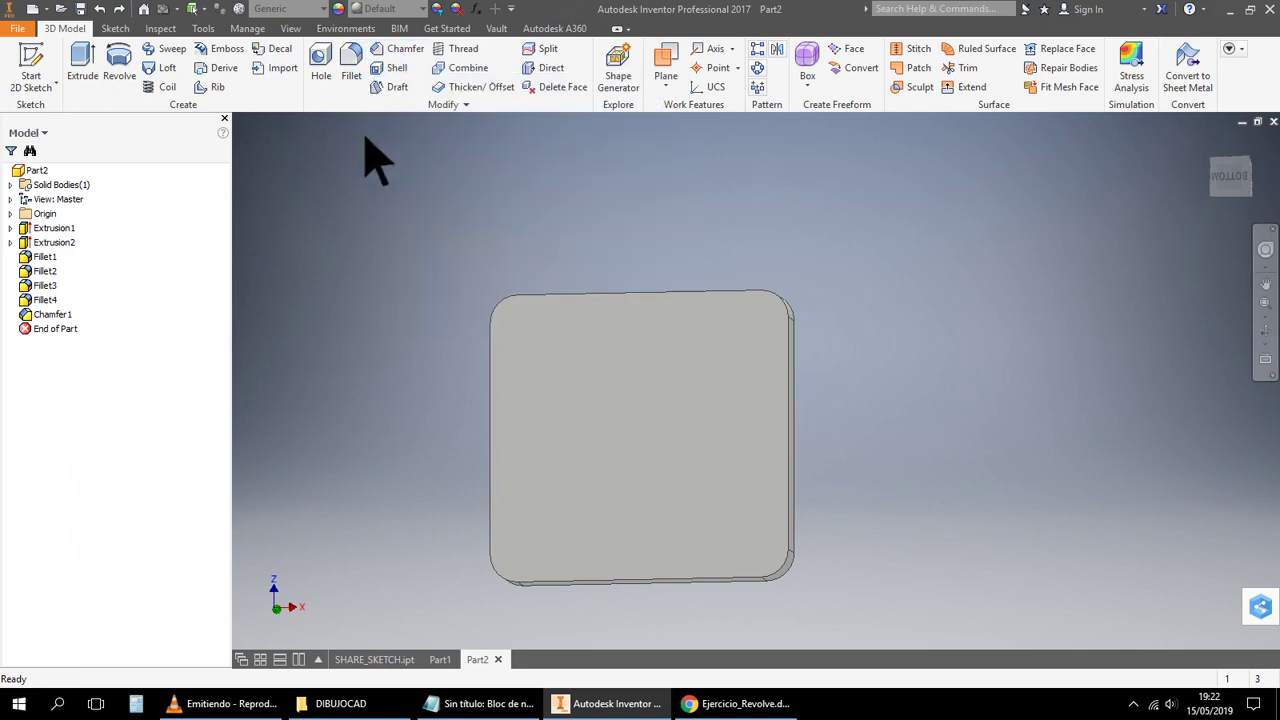
pyautogui.click(328, 72)
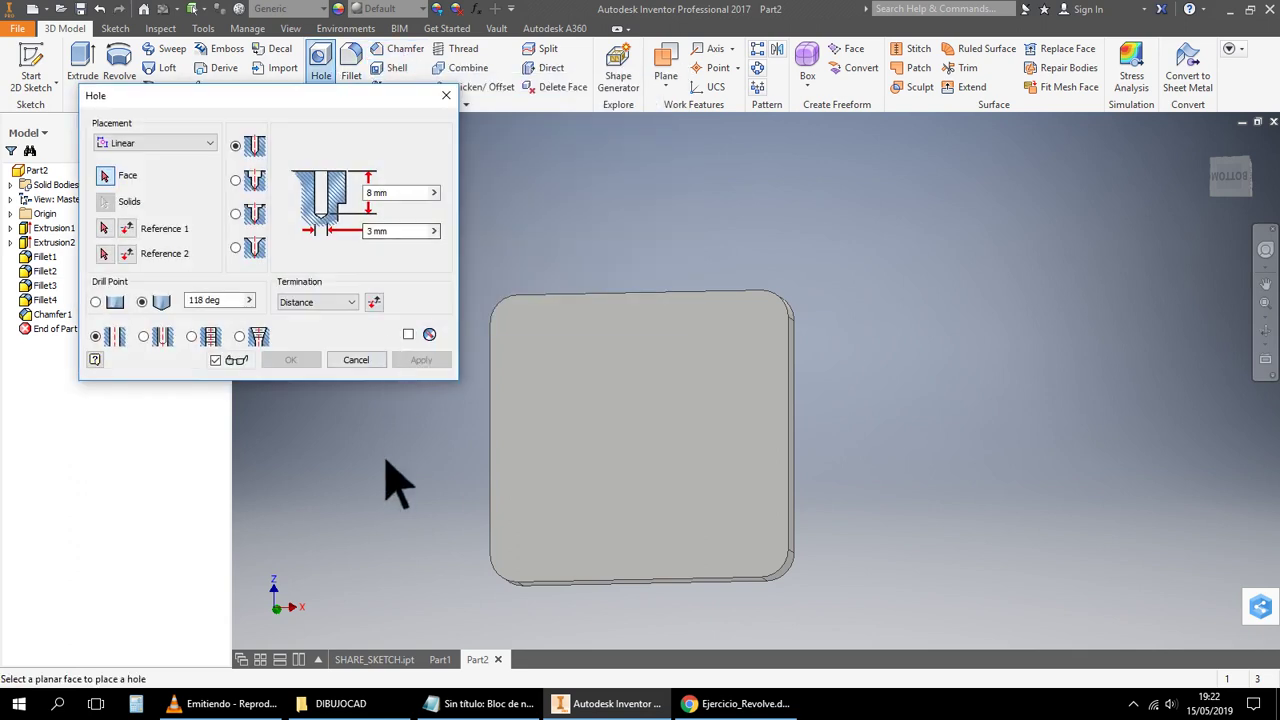
pyautogui.click(209, 143)
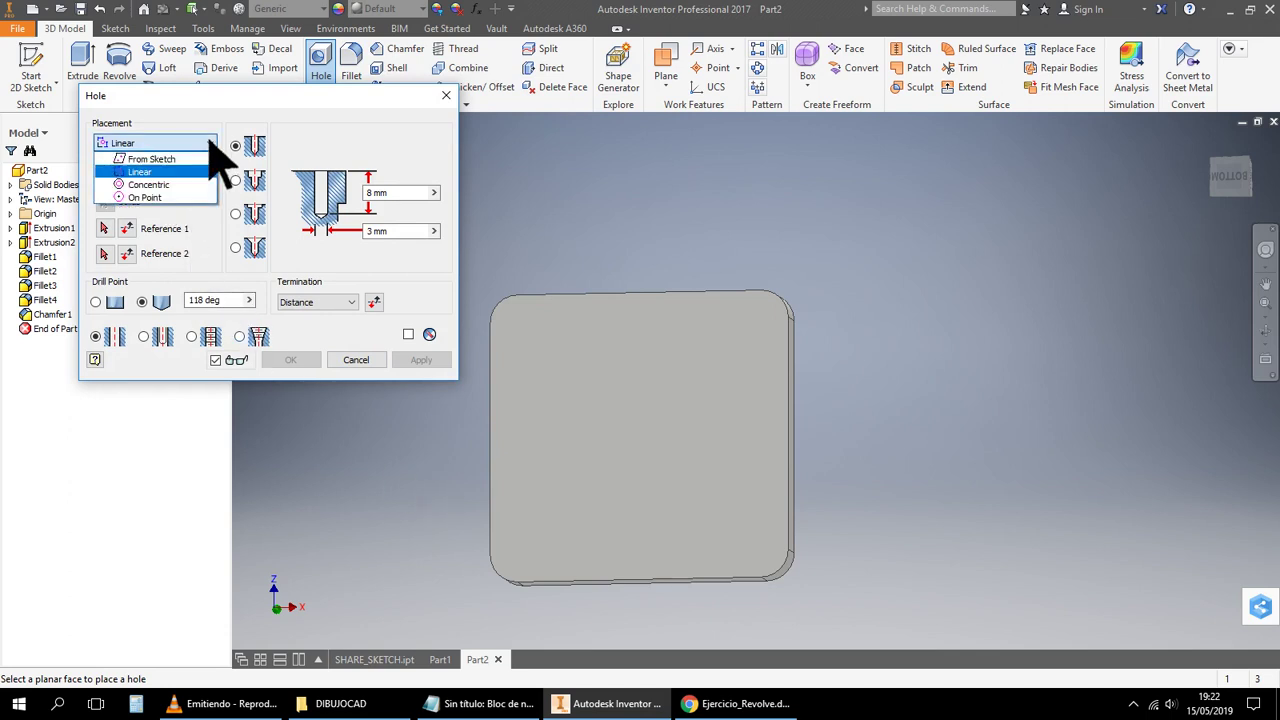
pyautogui.click(200, 172)
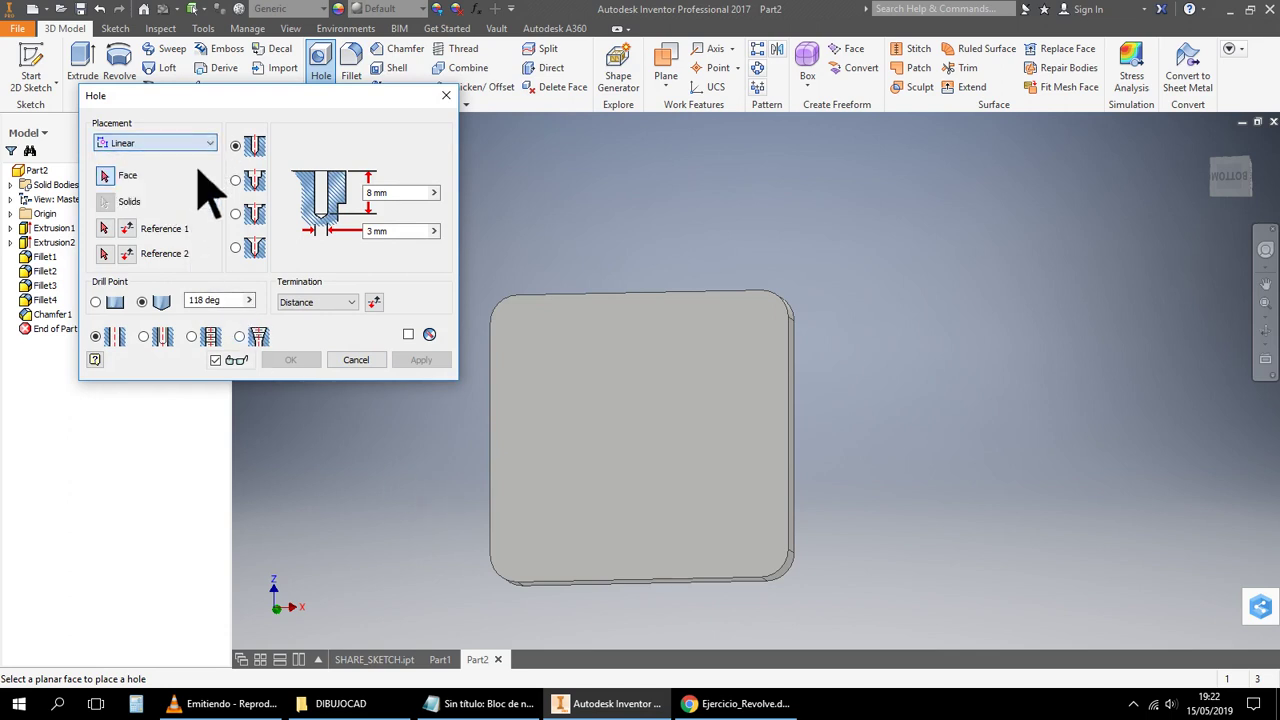
pyautogui.click(519, 326)
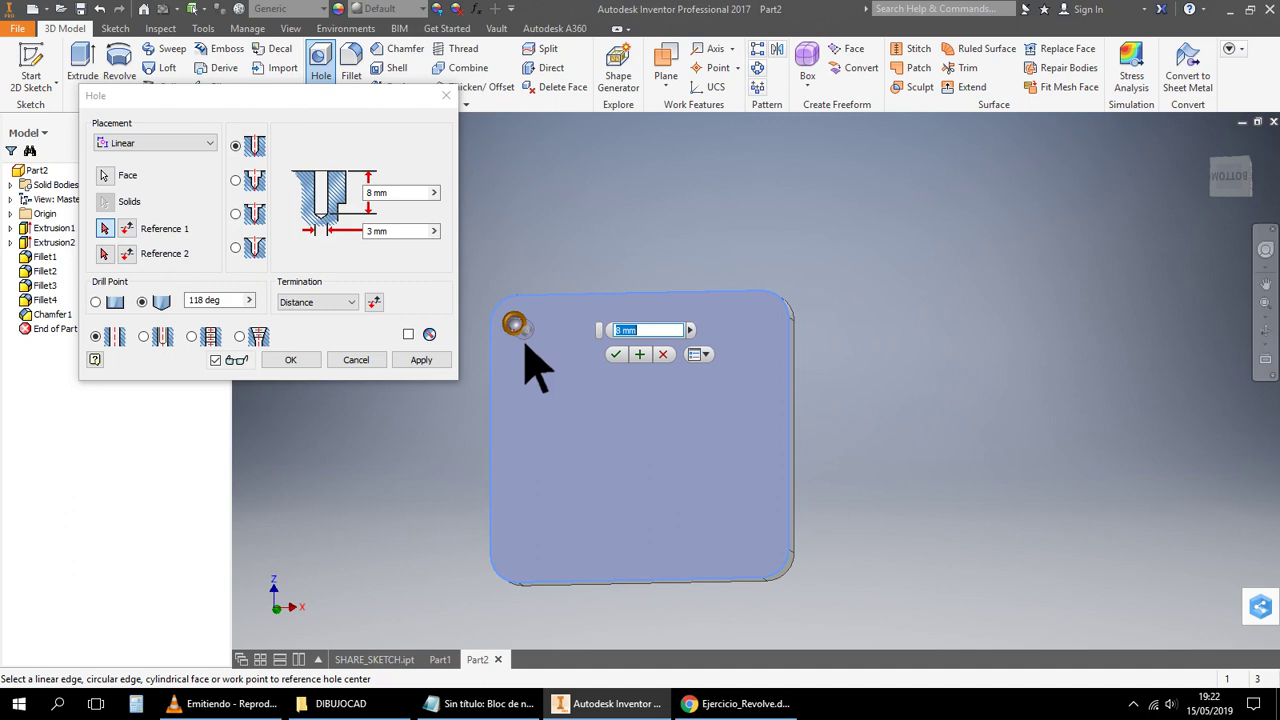
# Check the hole requirements in the Notepad notes and try to set the hole's on-model value to 3 mm
pyautogui.click(485, 703)
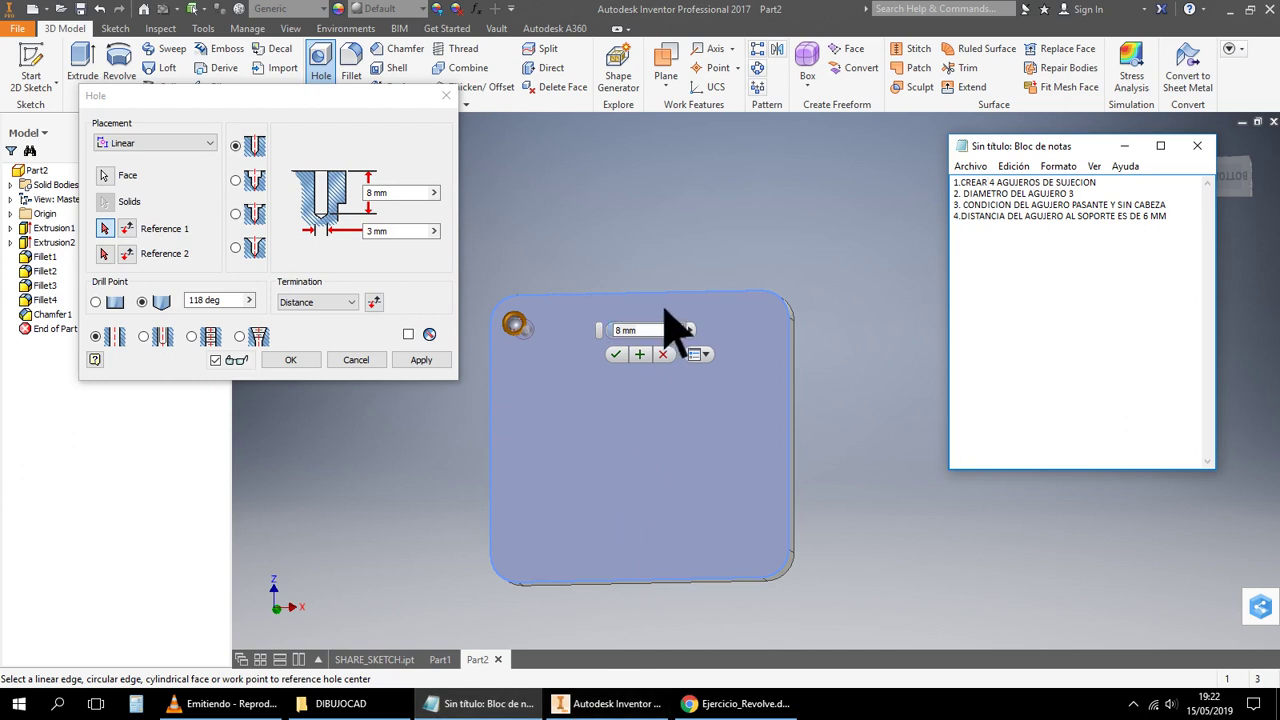
pyautogui.click(631, 334)
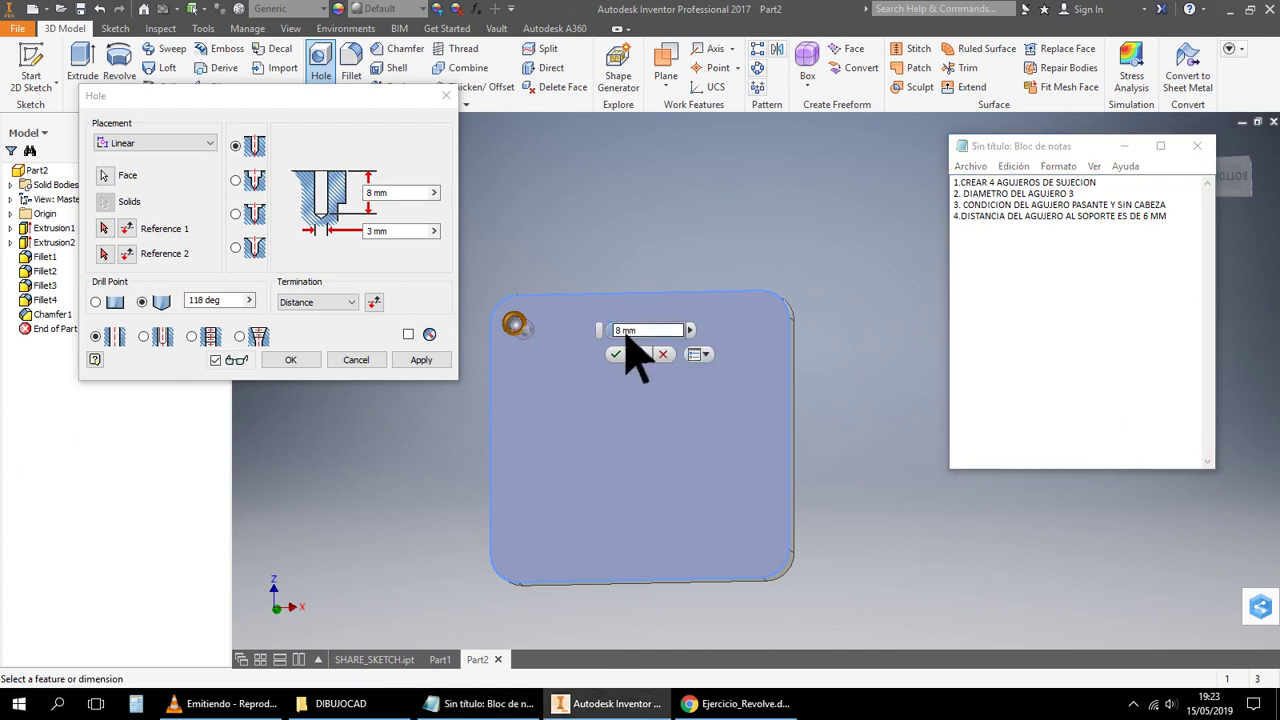
pyautogui.press('BackSpace')
pyautogui.write('3')
pyautogui.press('Return')
# Position the hole 6 mm from each of the two adjacent straight edges of the base plate
pyautogui.click(110, 228)
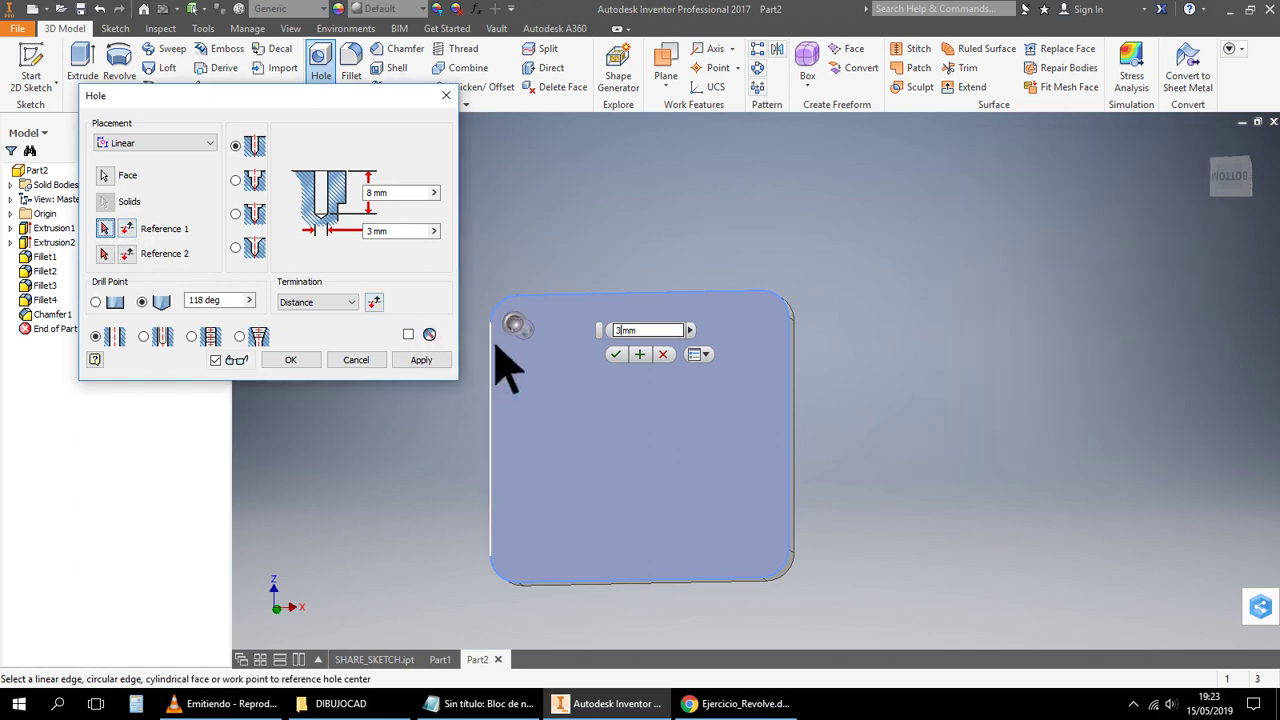
pyautogui.click(493, 348)
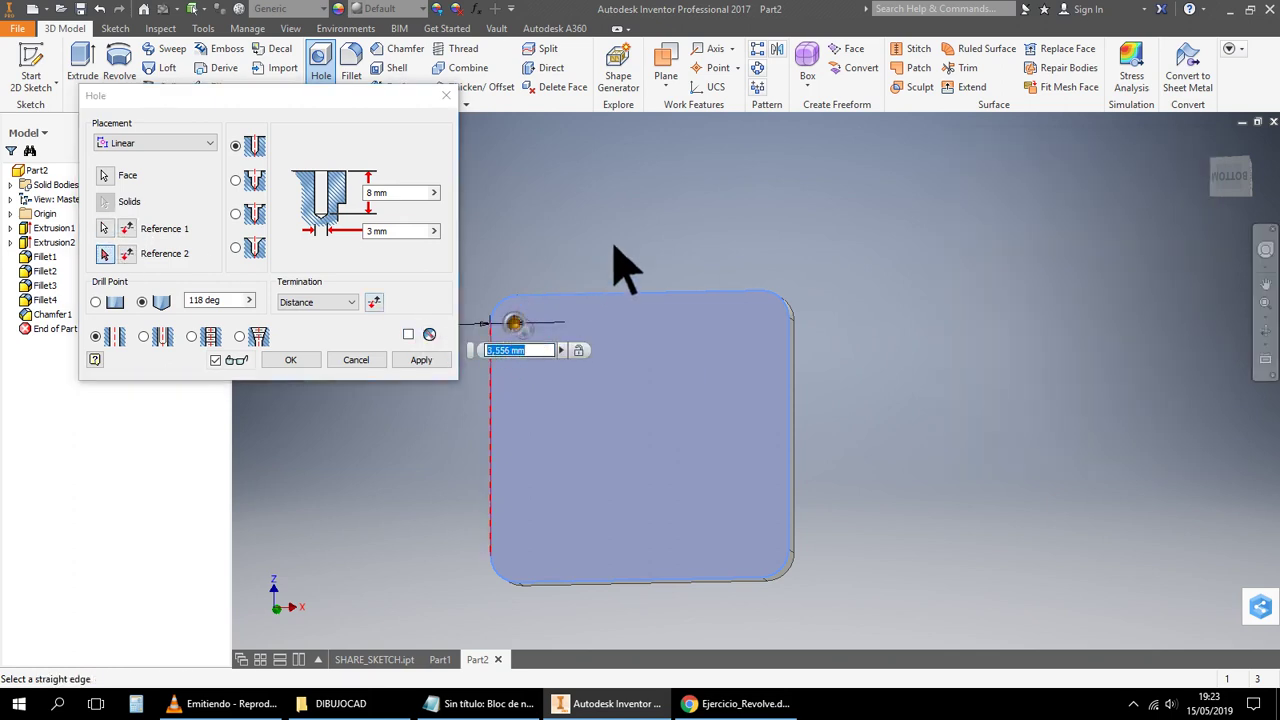
pyautogui.write('6')
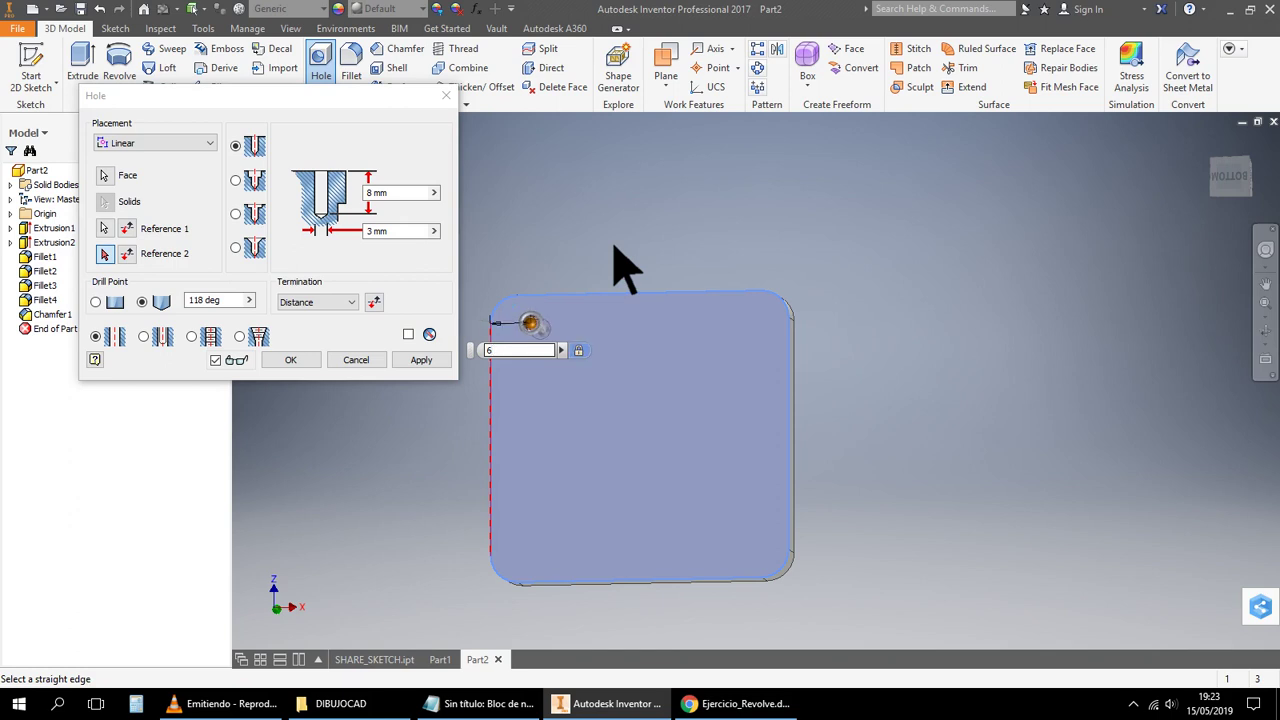
pyautogui.click(106, 254)
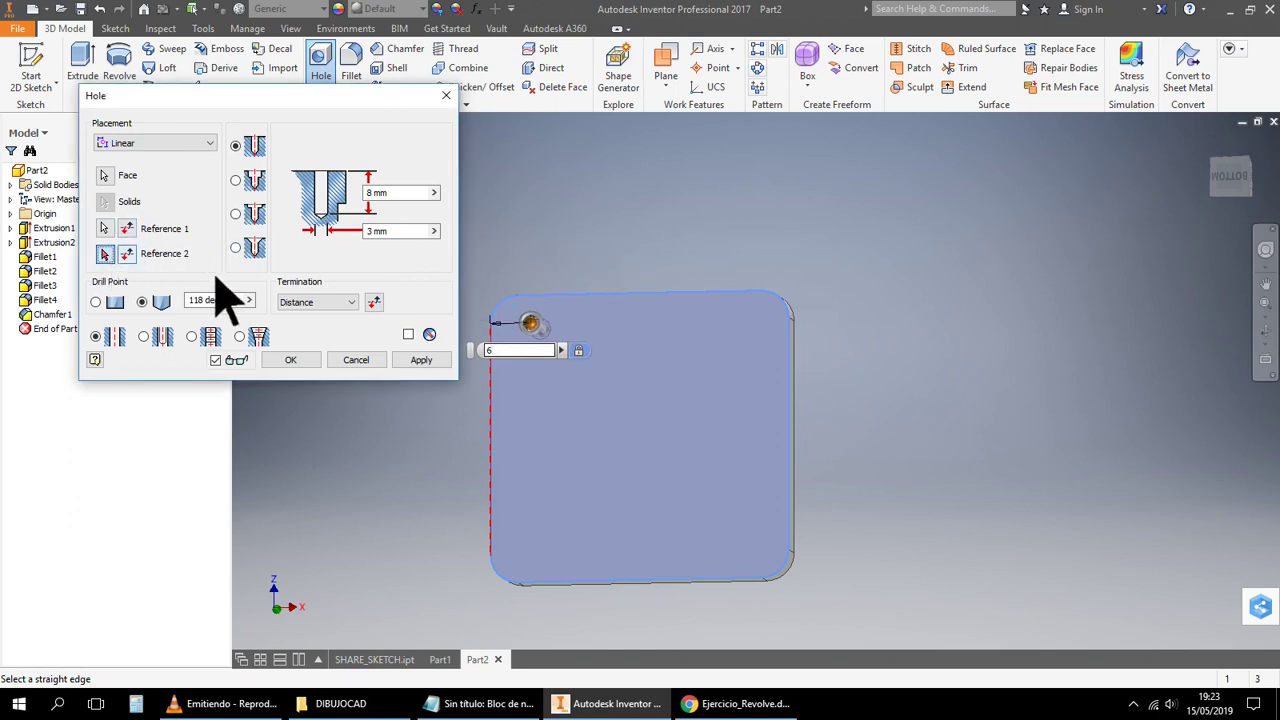
pyautogui.click(537, 300)
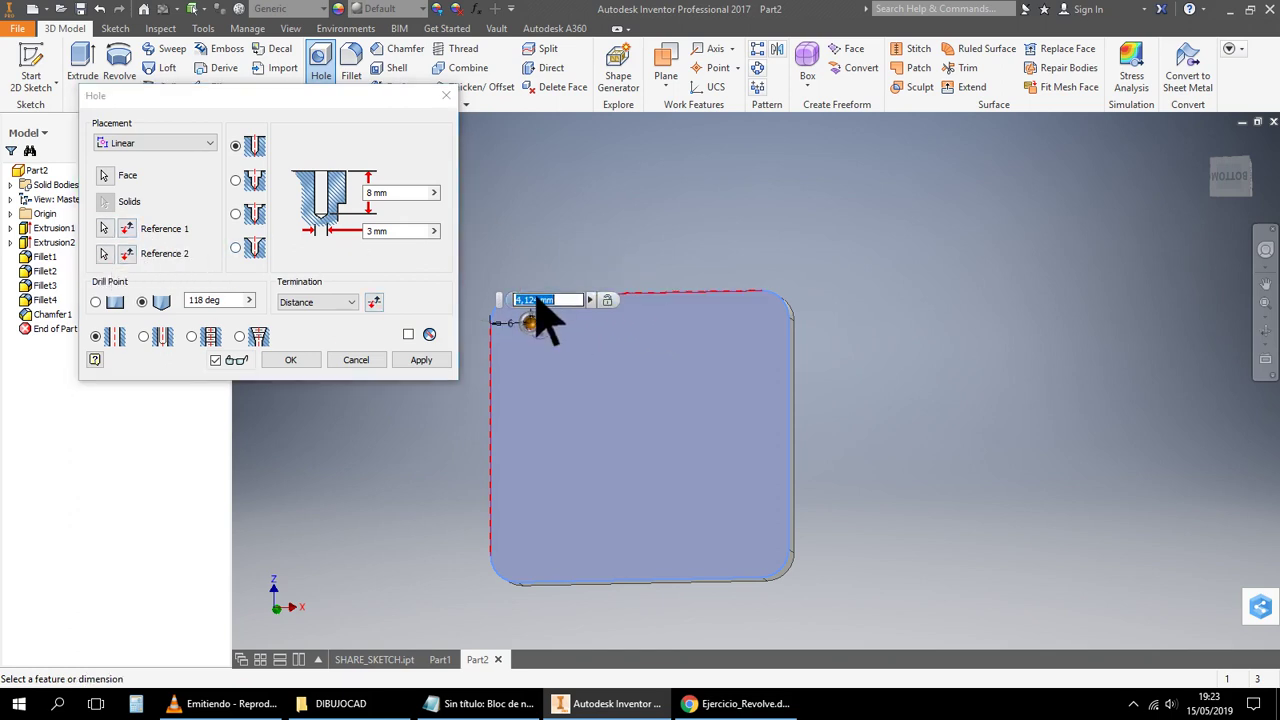
pyautogui.write('6')
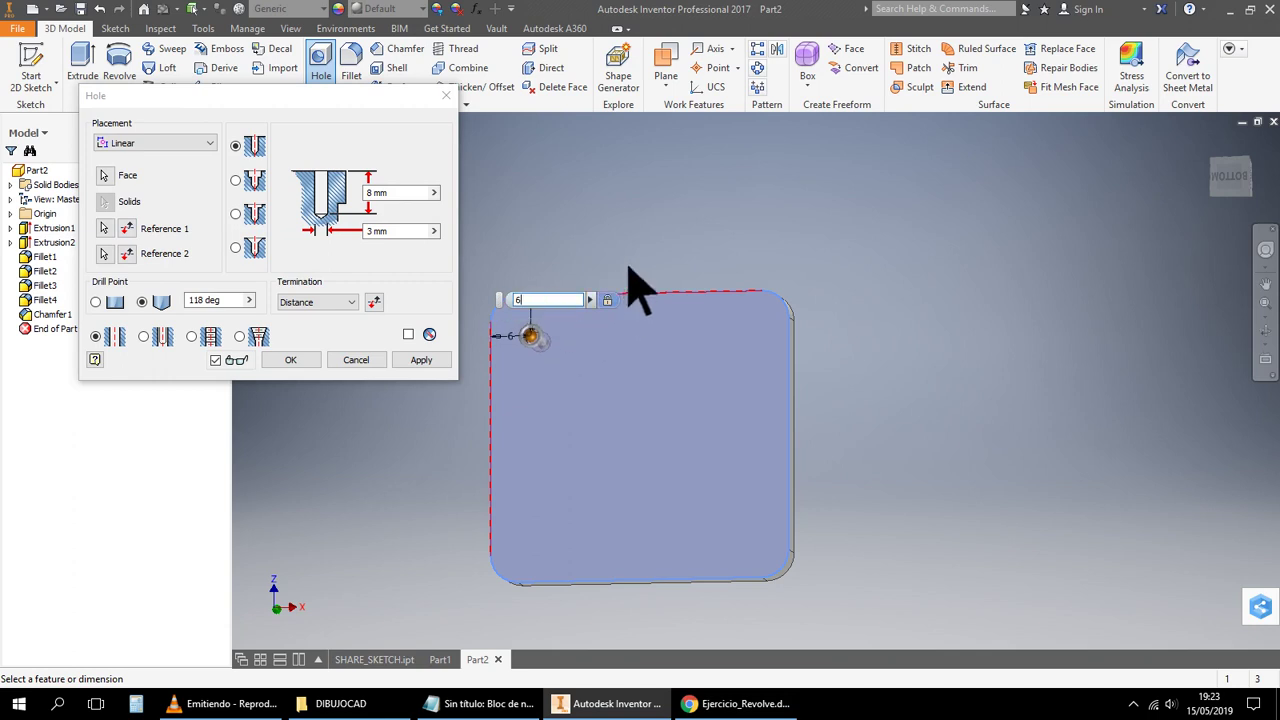
# Create the first hole and place a second 3 mm Linear hole on the base plate's underside, near the other upper corner
pyautogui.click(300, 362)
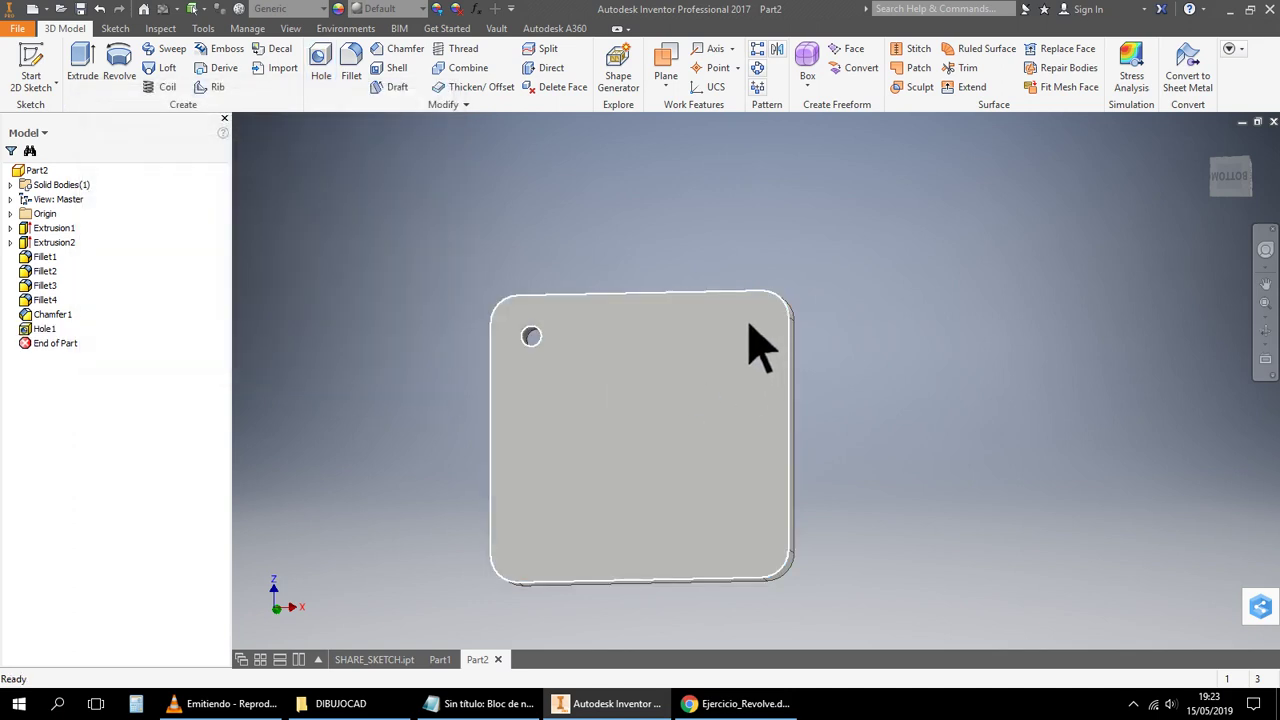
pyautogui.click(328, 60)
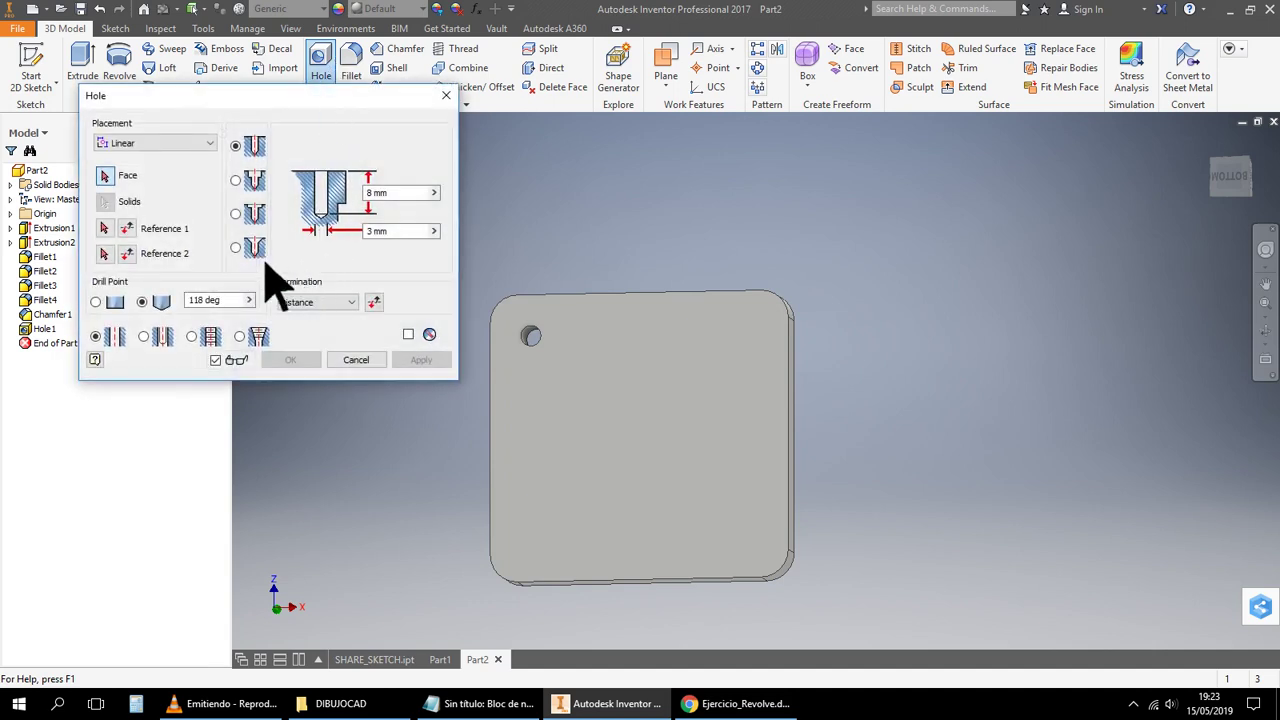
pyautogui.click(212, 145)
pyautogui.click(216, 146)
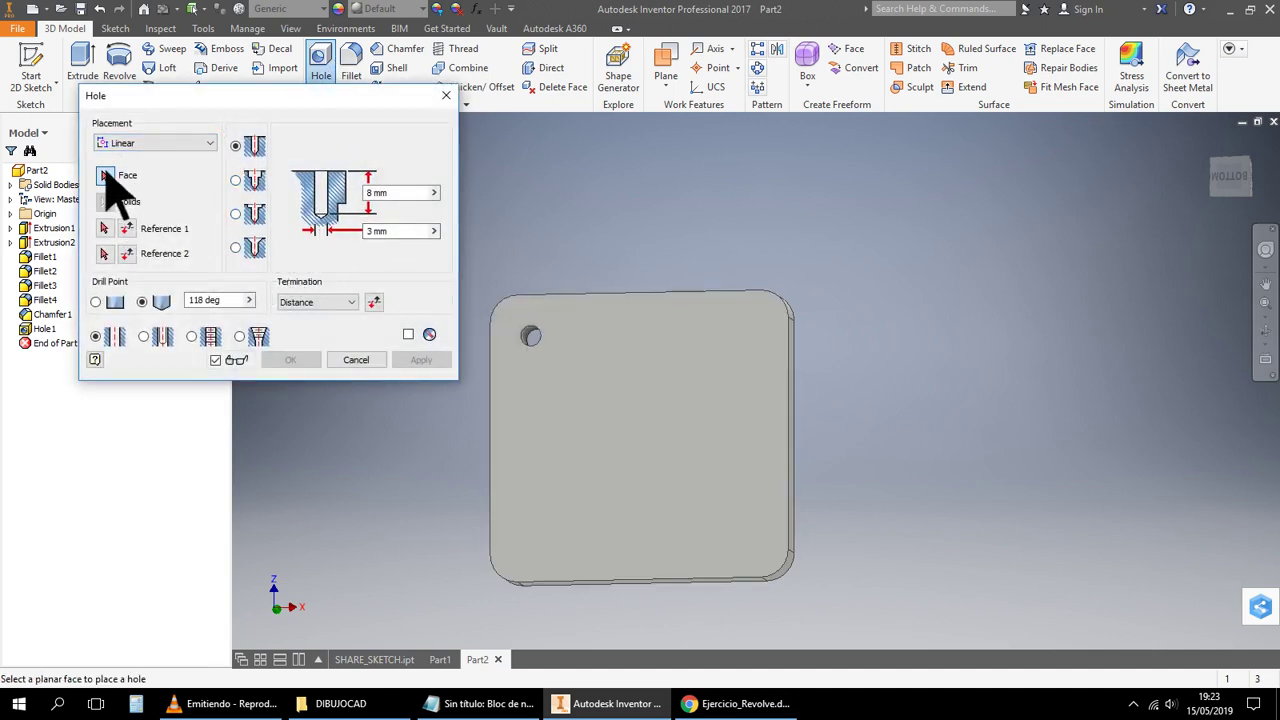
pyautogui.click(775, 345)
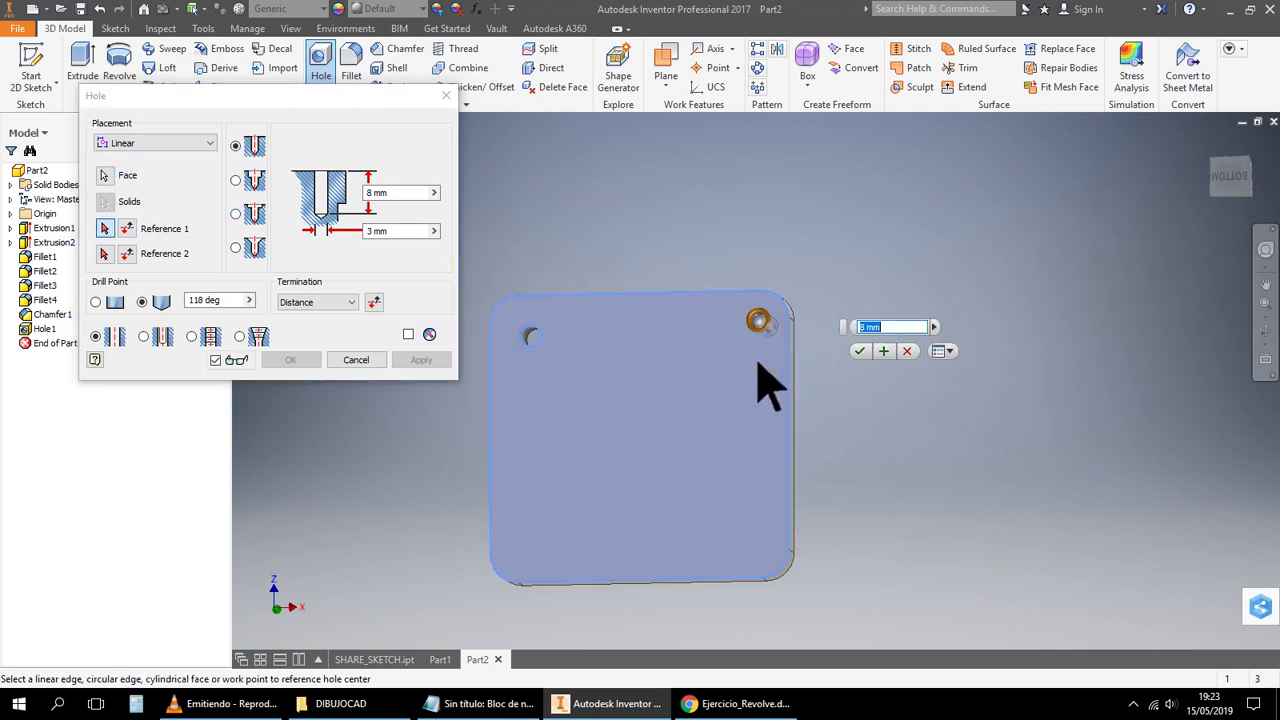
# Position the second hole 6 mm from each of its two adjacent straight plate edges and create it
pyautogui.click(127, 228)
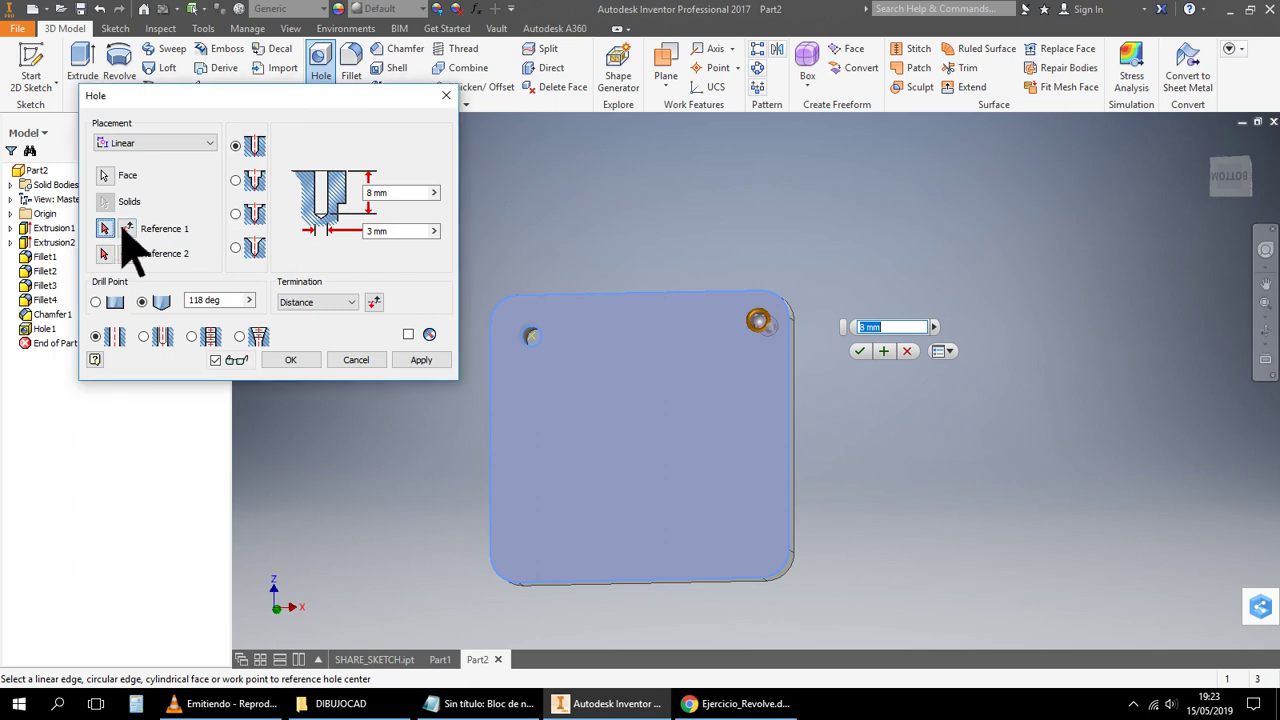
pyautogui.click(757, 293)
pyautogui.write('6')
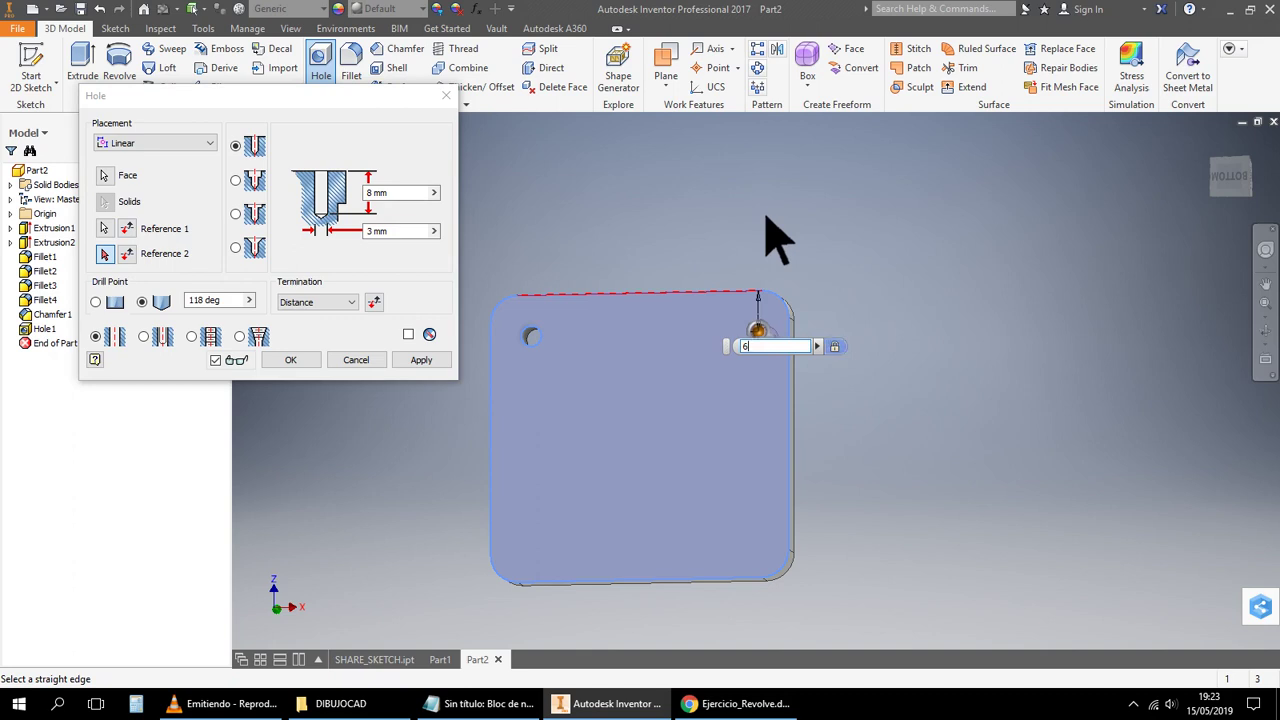
pyautogui.click(510, 705)
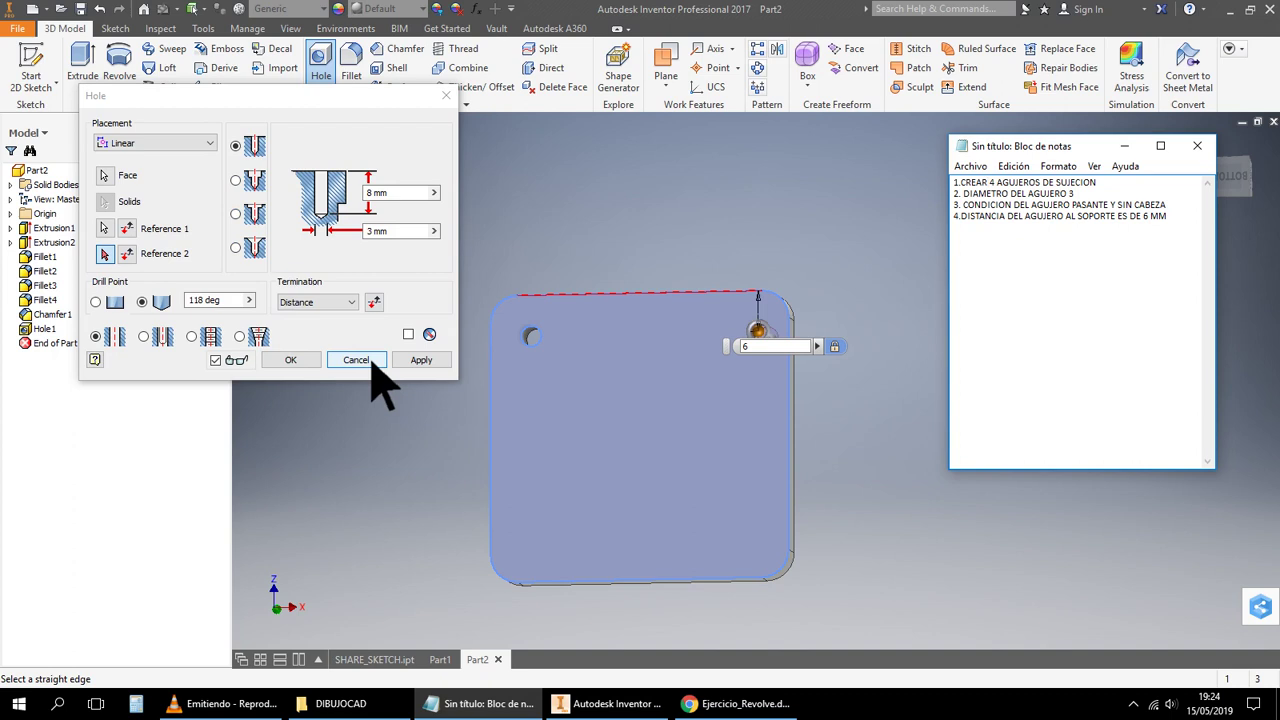
pyautogui.click(107, 254)
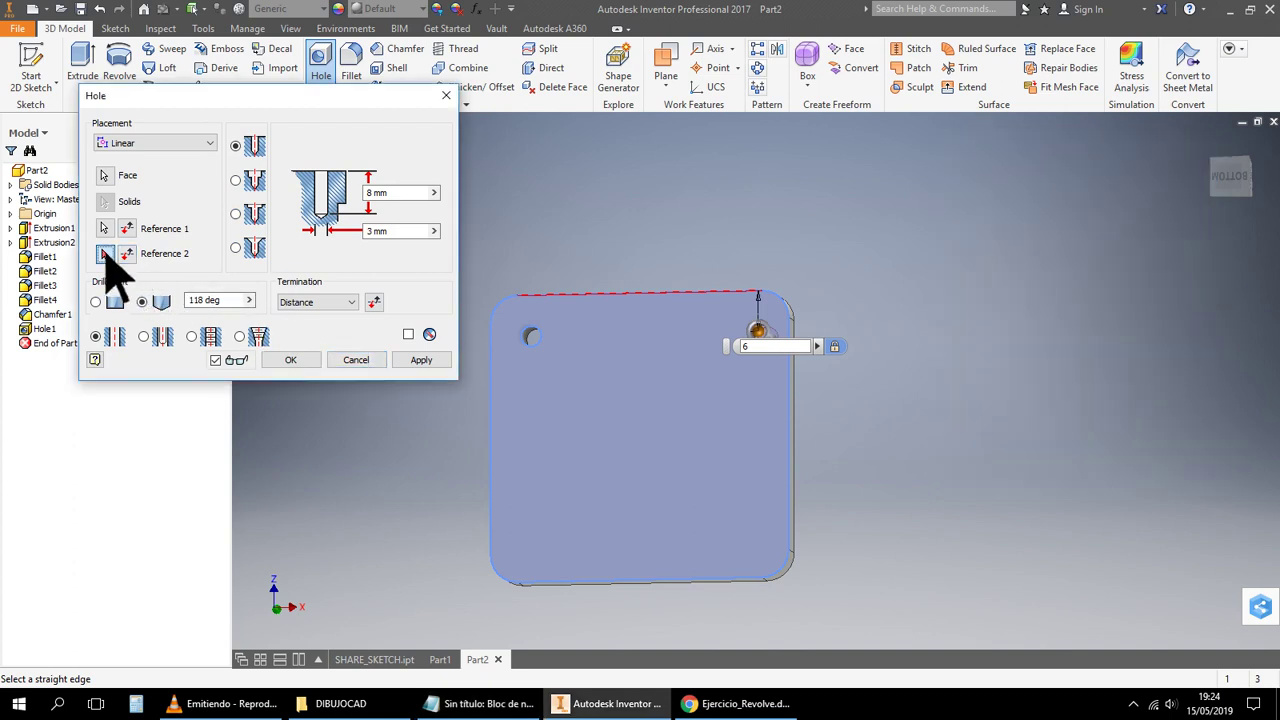
pyautogui.click(795, 395)
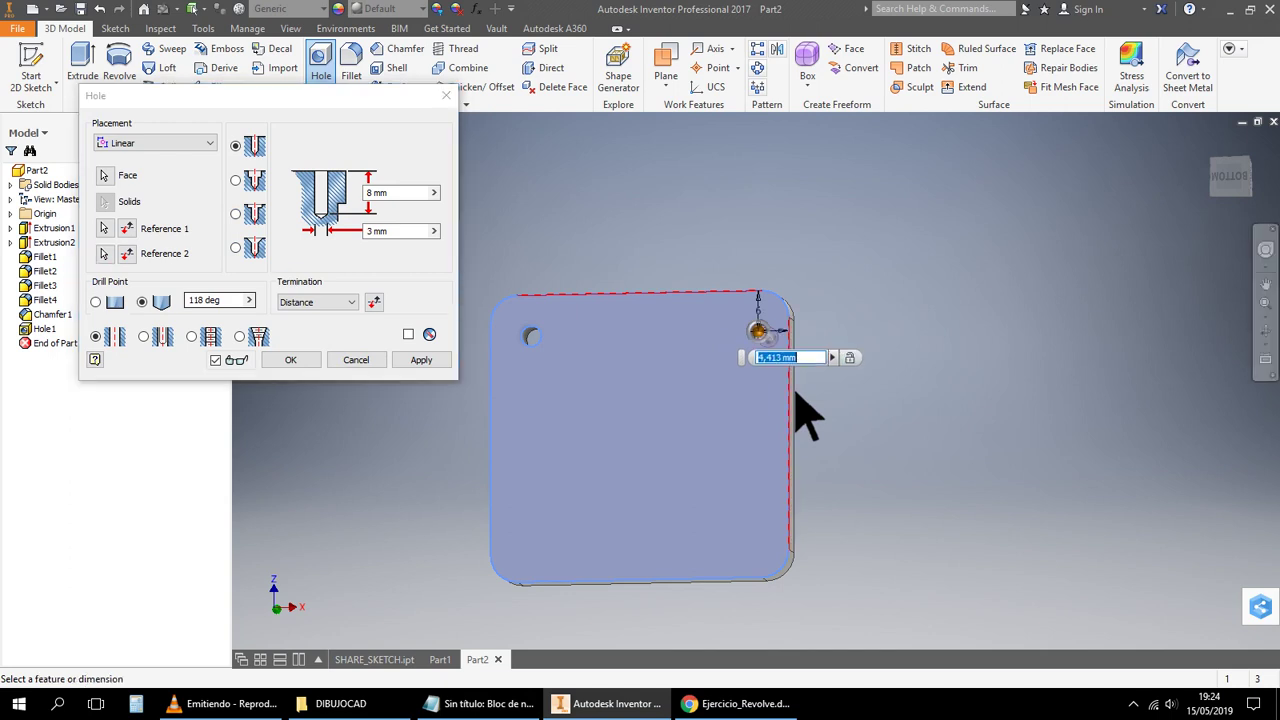
pyautogui.write('5')
pyautogui.press('Return')
pyautogui.press('Return')
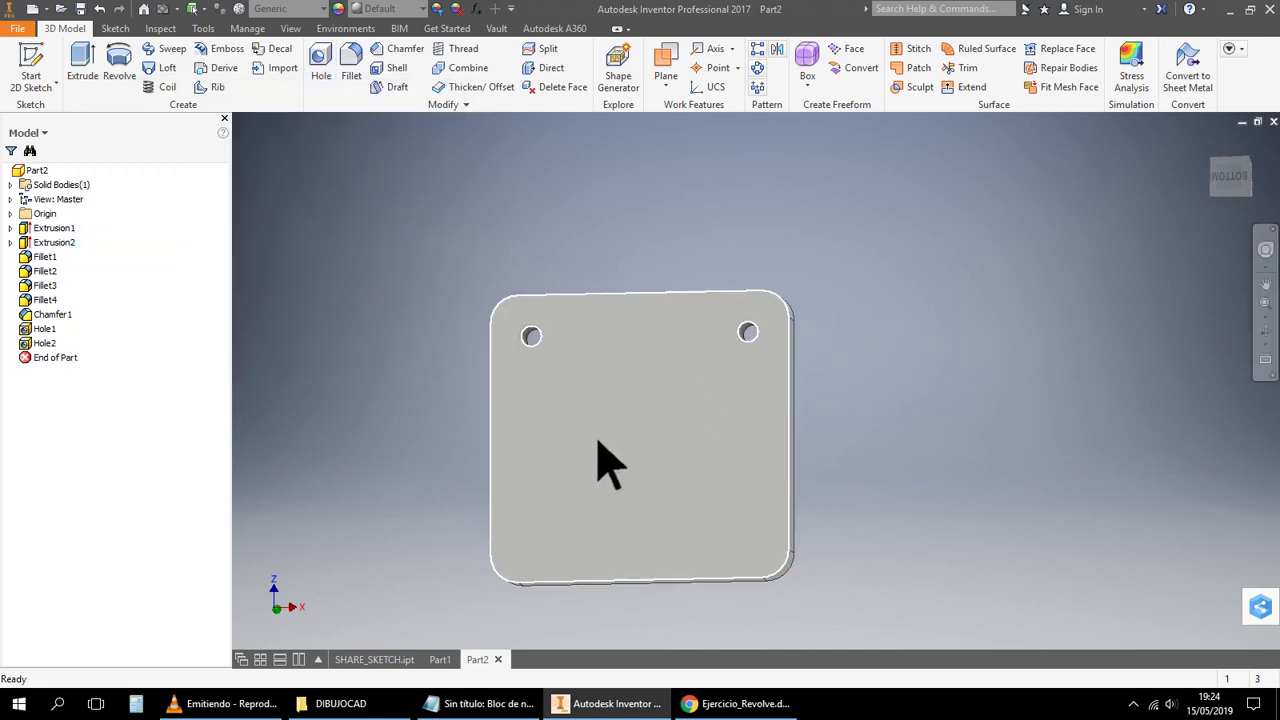
# Place a third 3 mm hole with Linear placement on the base plate's underside, near the corner below the first hole
pyautogui.click(322, 66)
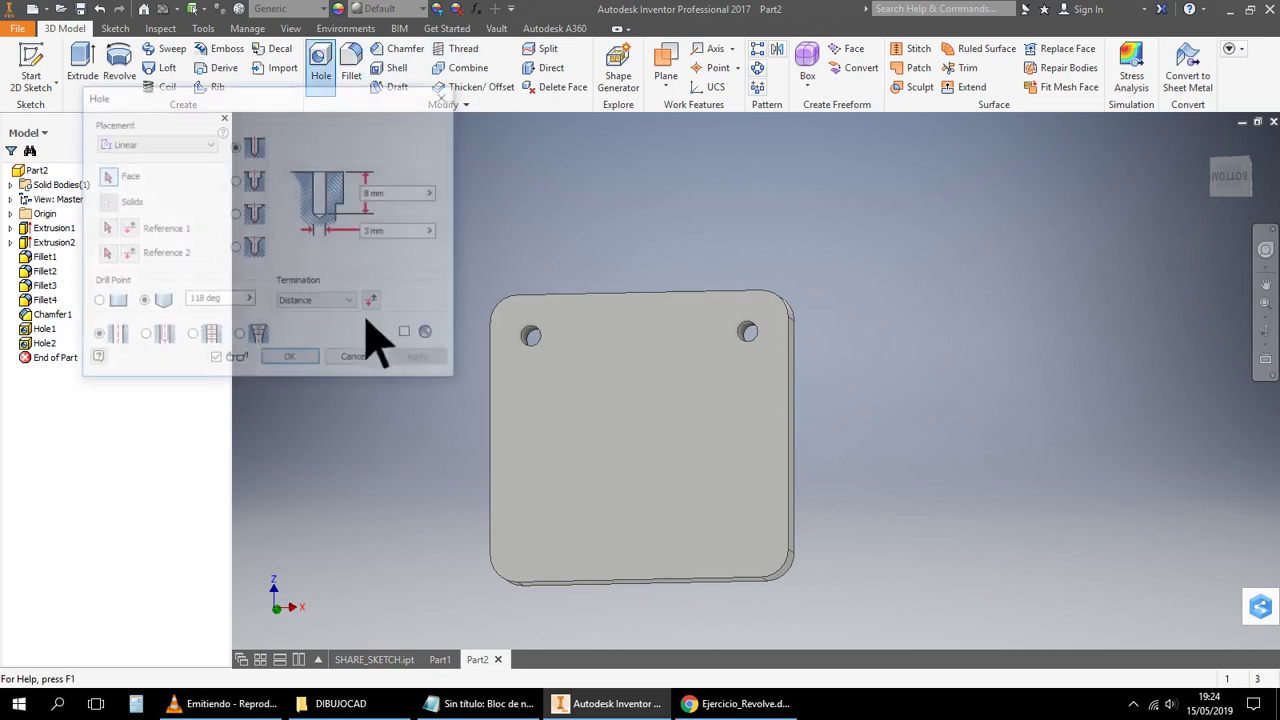
pyautogui.click(198, 143)
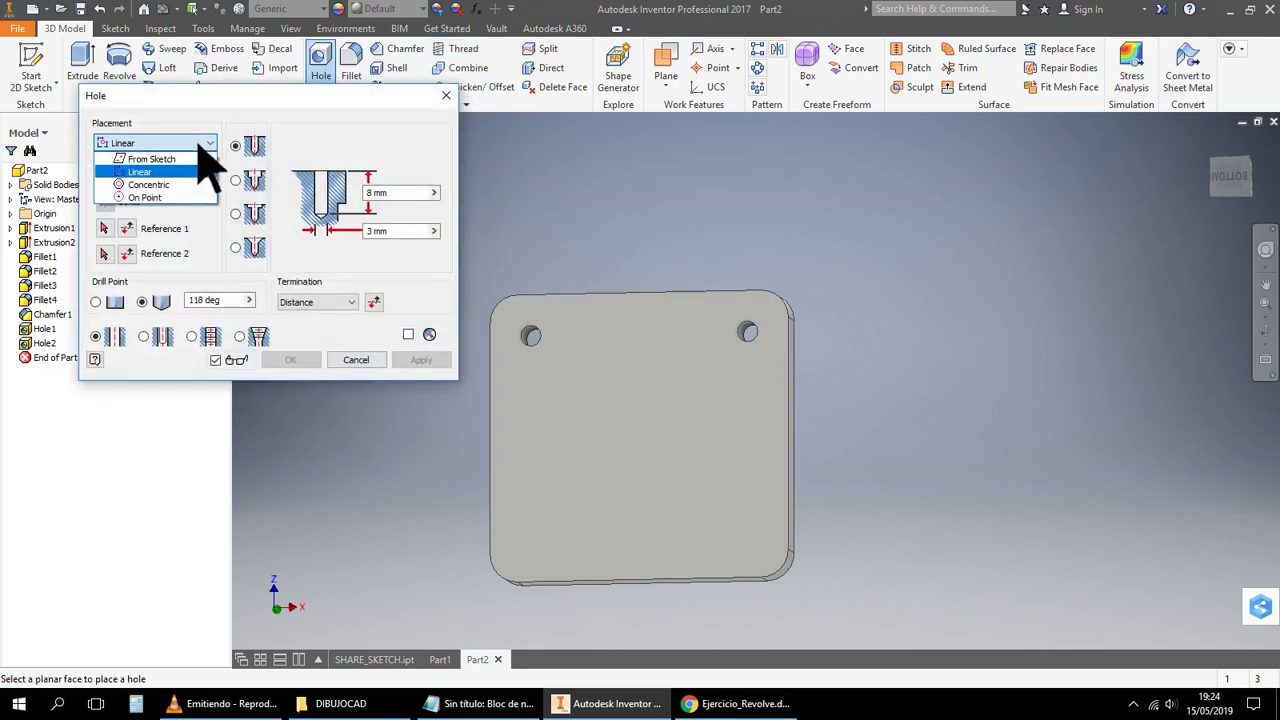
pyautogui.click(180, 172)
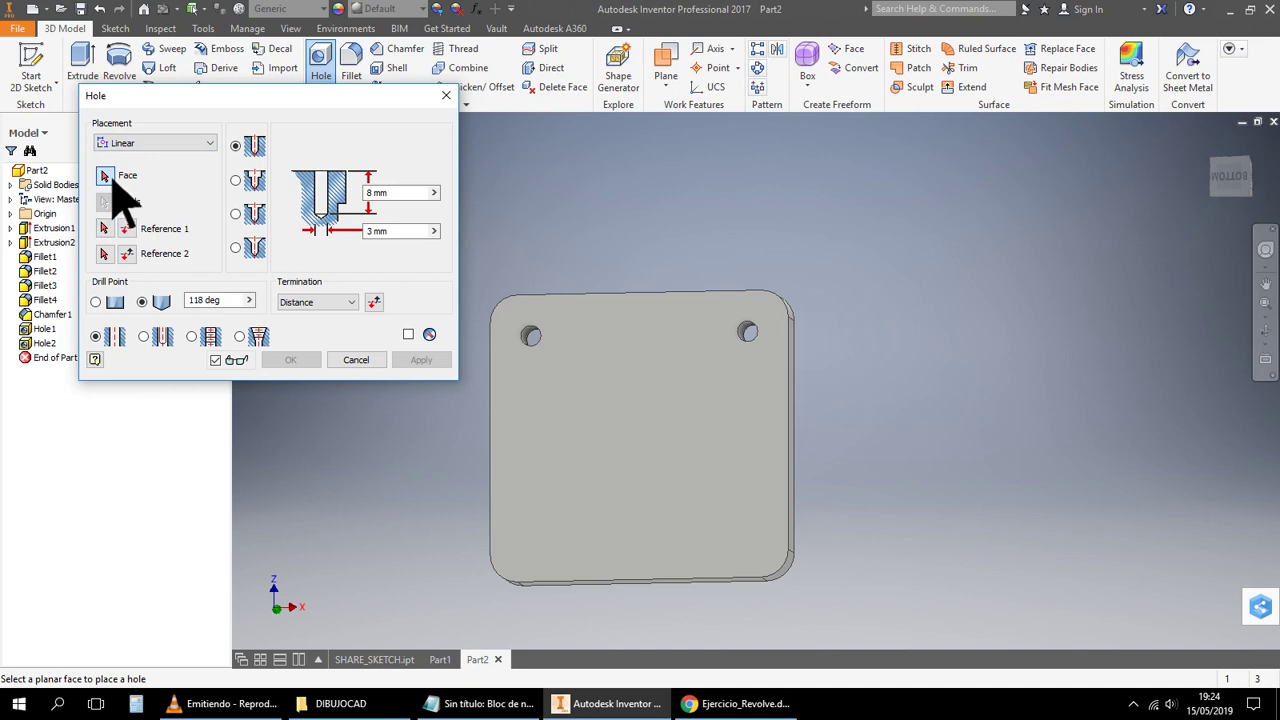
pyautogui.click(524, 551)
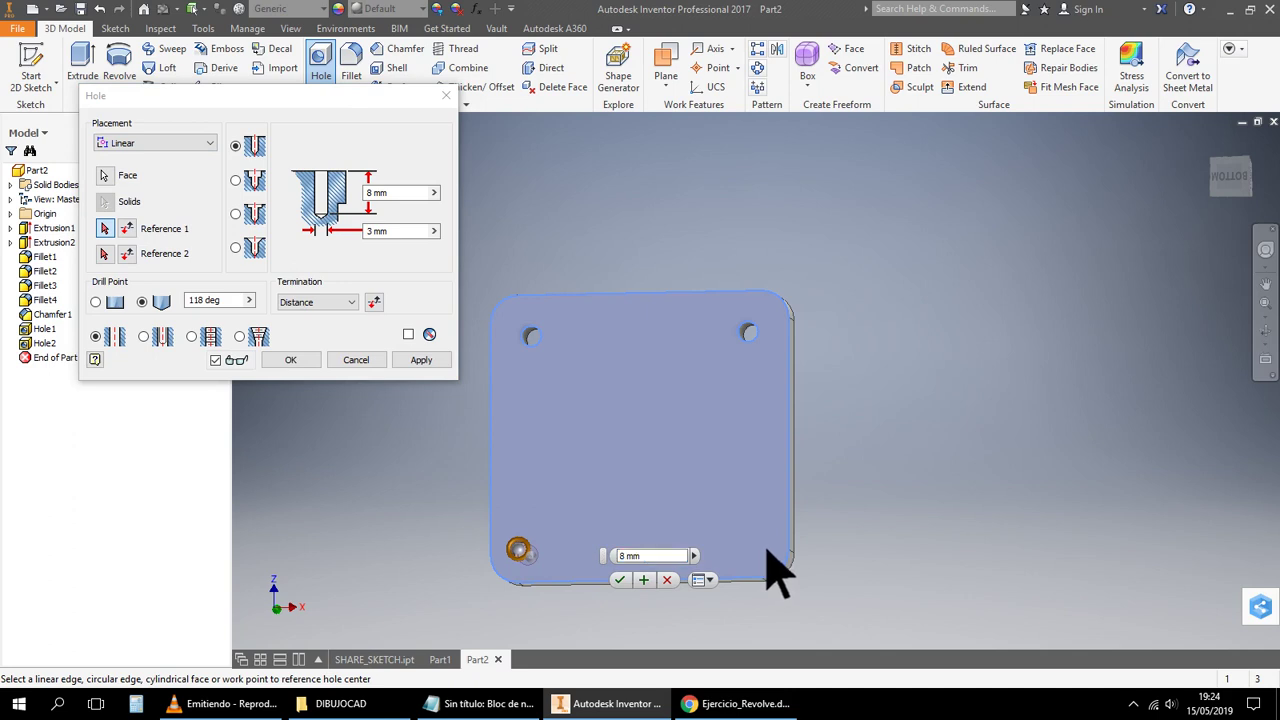
# Position the third hole 6 mm from the plate's side edge and 6 mm from its lower edge, and create it
pyautogui.click(105, 228)
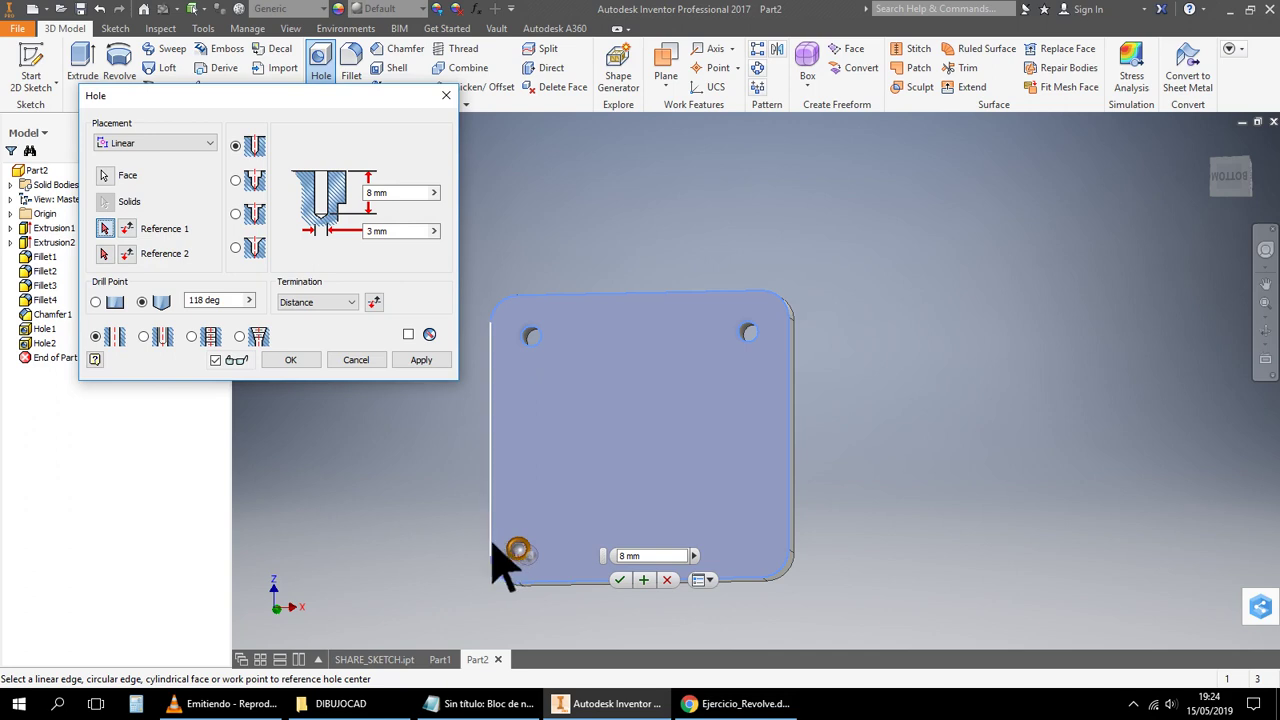
pyautogui.click(492, 548)
pyautogui.write('6')
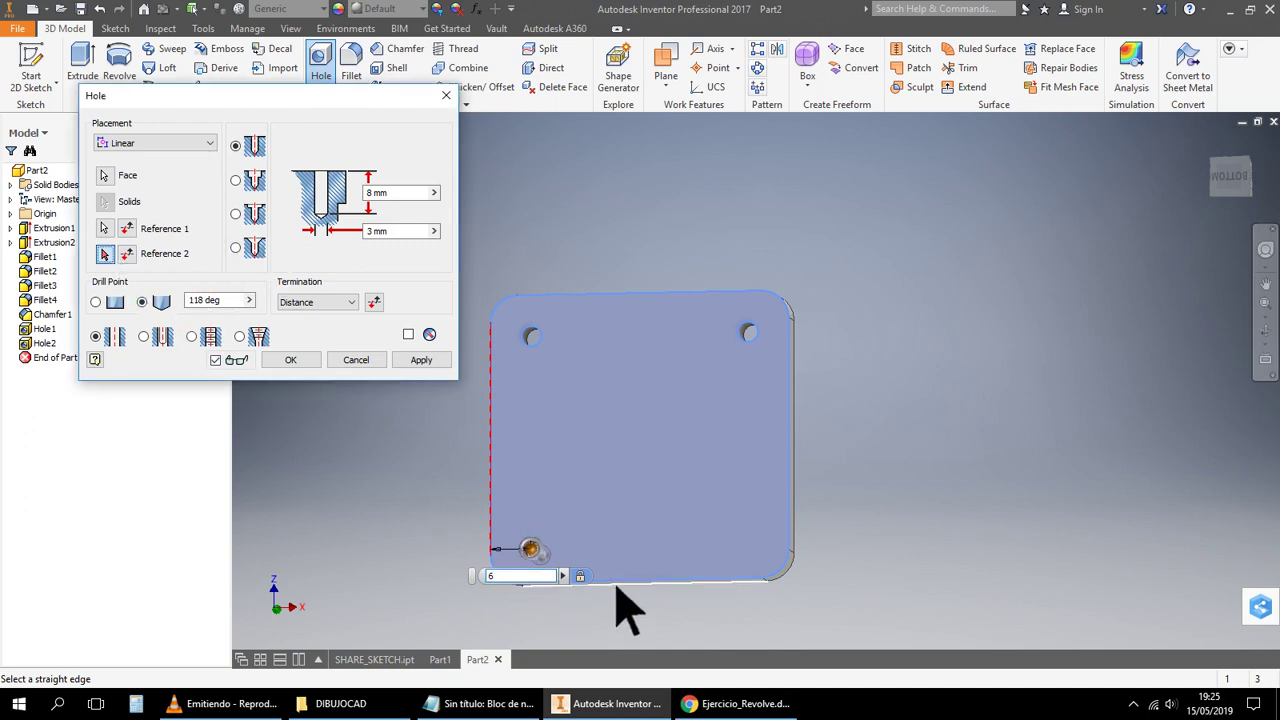
pyautogui.scroll(5, 740, 555)
pyautogui.scroll(-3, 740, 555)
pyautogui.scroll(1, 929, 449)
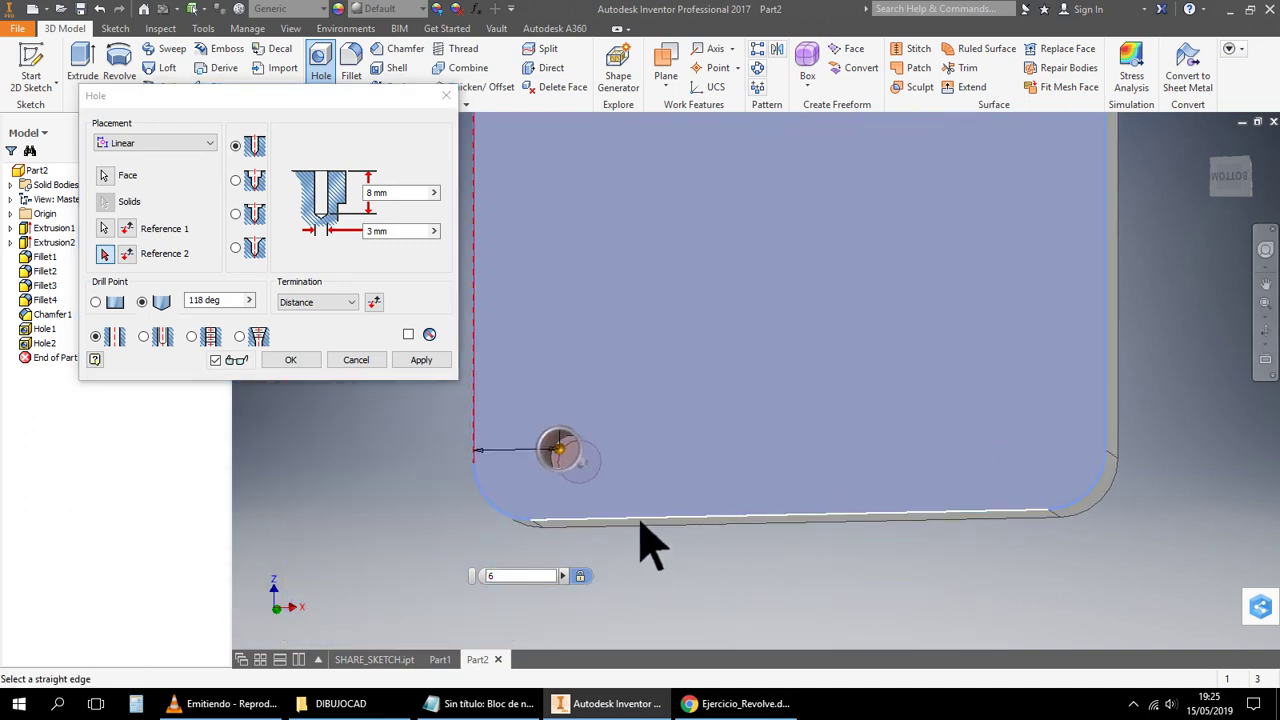
pyautogui.click(645, 519)
pyautogui.write('6')
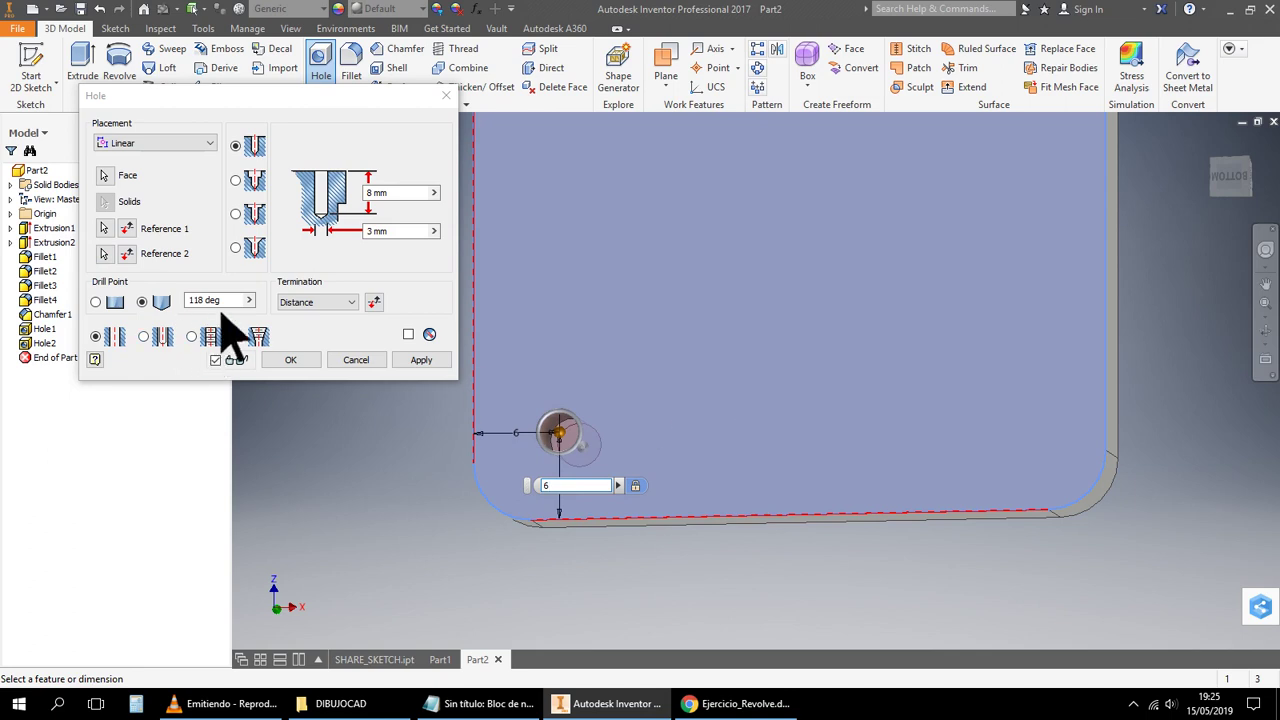
pyautogui.click(316, 362)
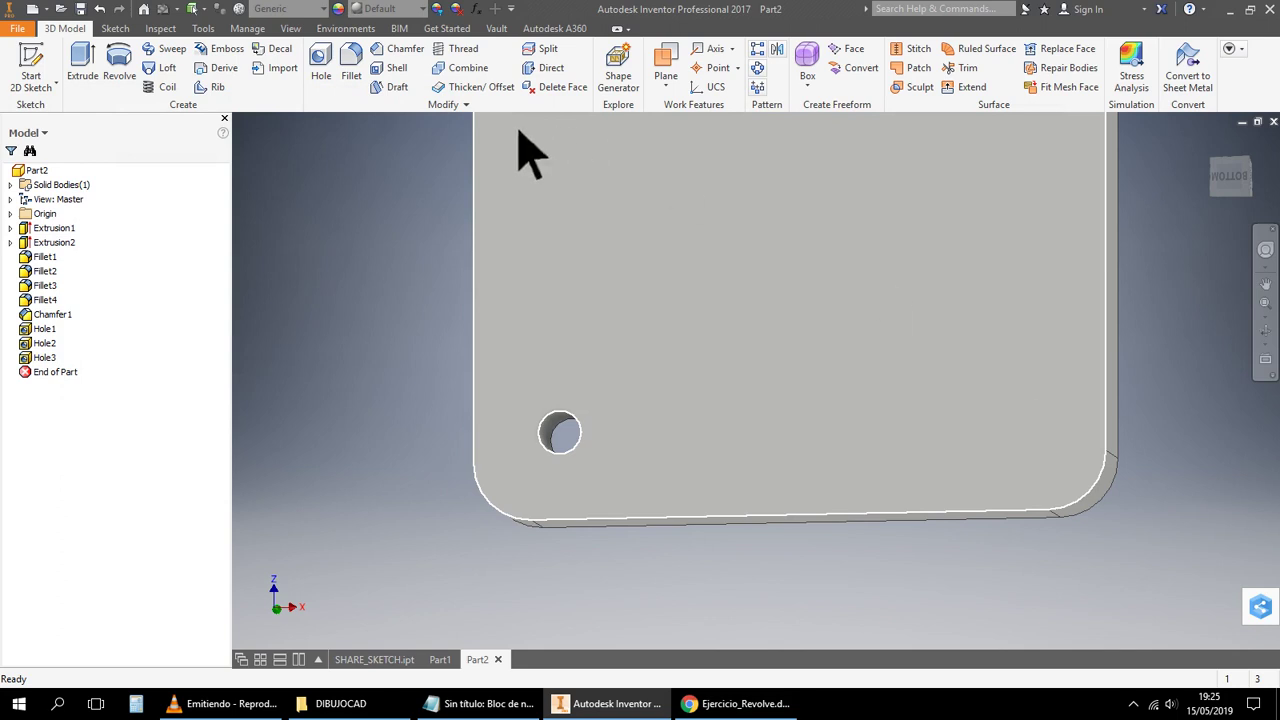
# Place a fourth 3 mm hole with Linear placement on the base plate's underside, near the remaining corner
pyautogui.click(322, 60)
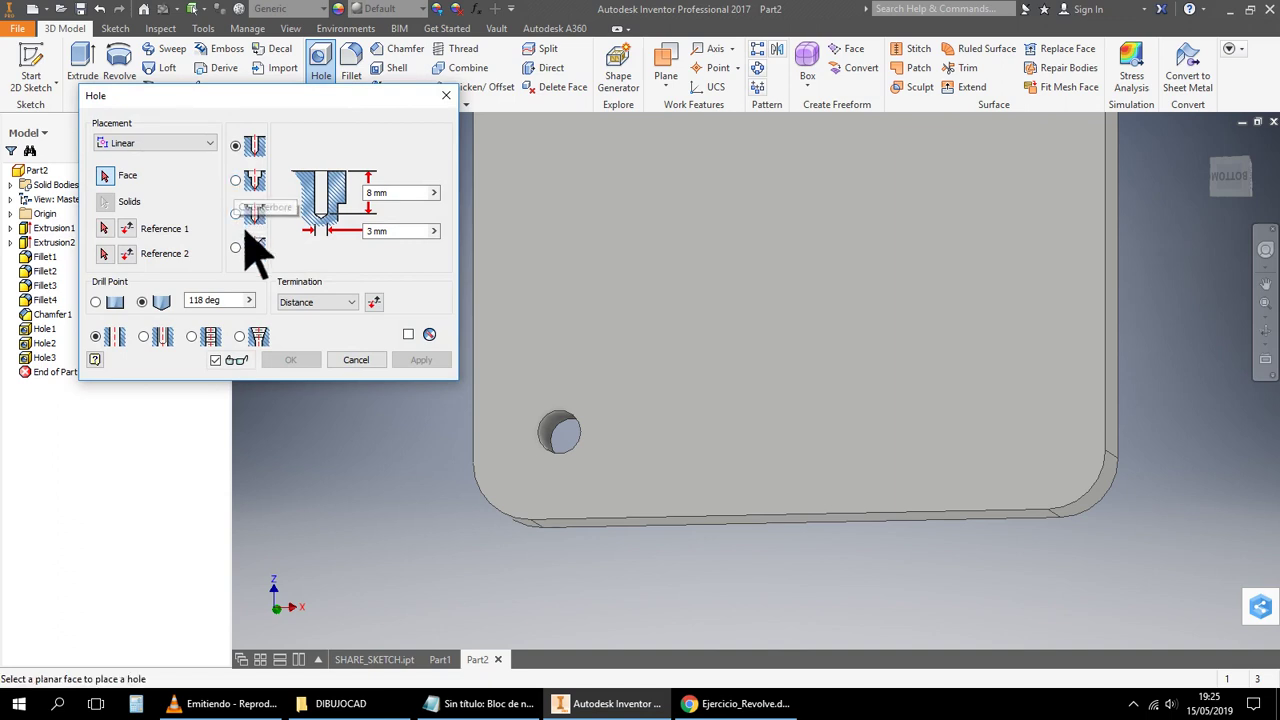
pyautogui.click(356, 302)
pyautogui.click(361, 298)
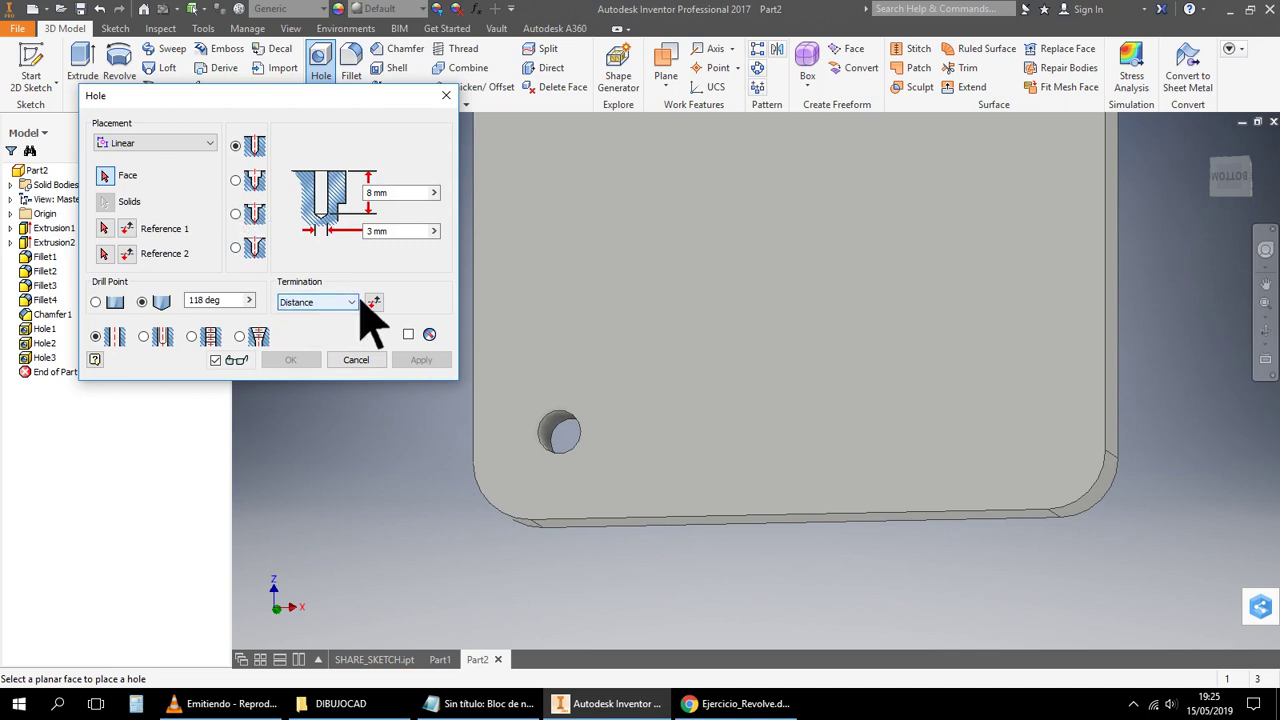
pyautogui.click(210, 145)
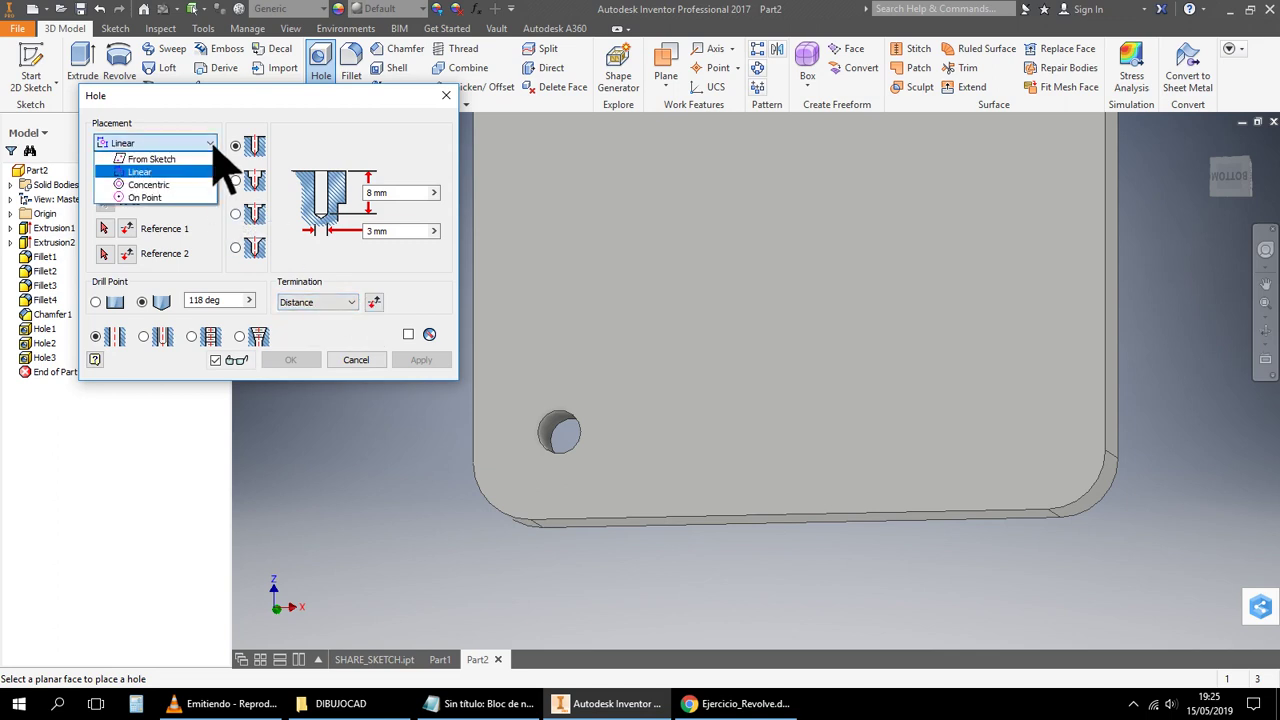
pyautogui.click(213, 148)
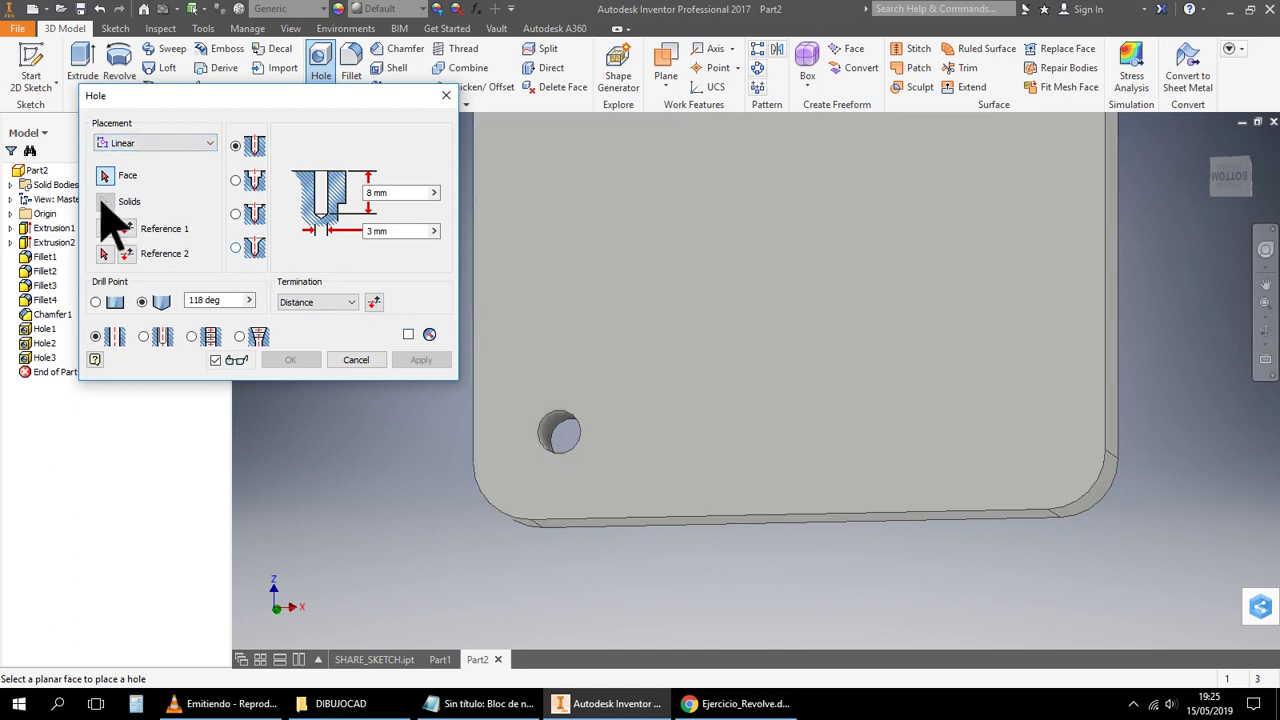
pyautogui.click(1050, 445)
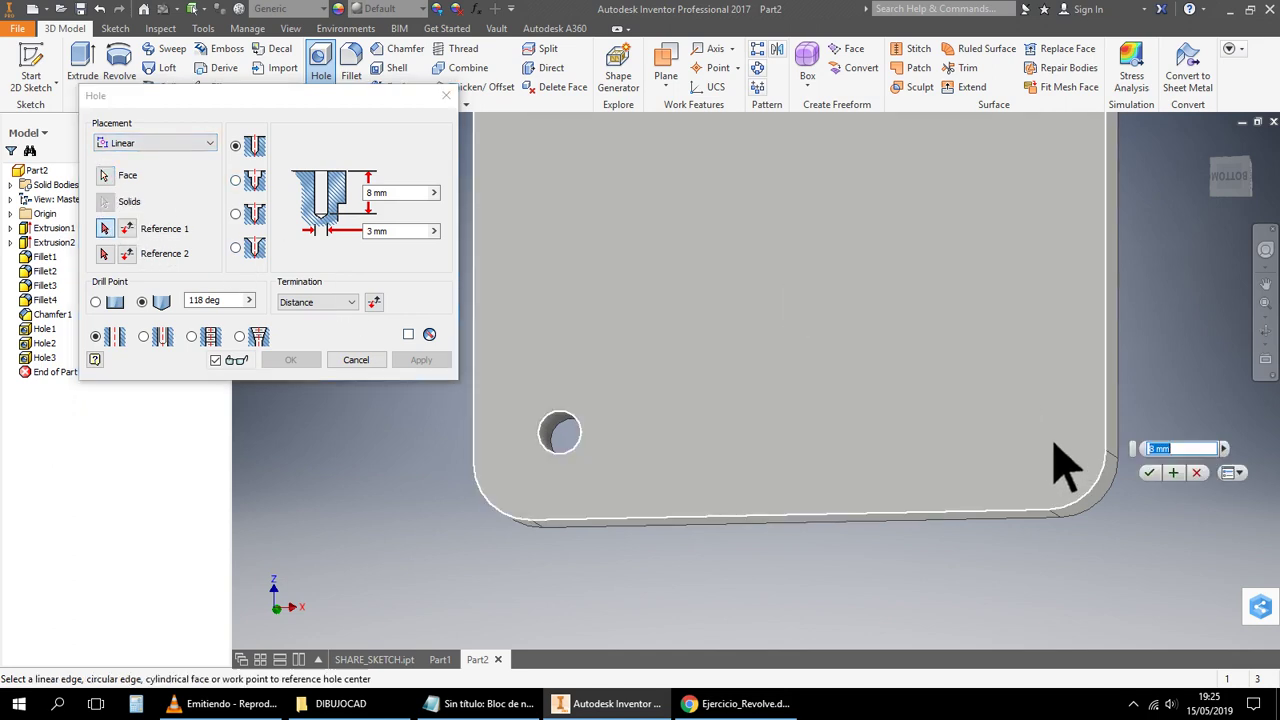
# Position the fourth hole 6 mm from the plate's lower edge and about 4 mm from the adjacent side edge, and create it
pyautogui.click(106, 228)
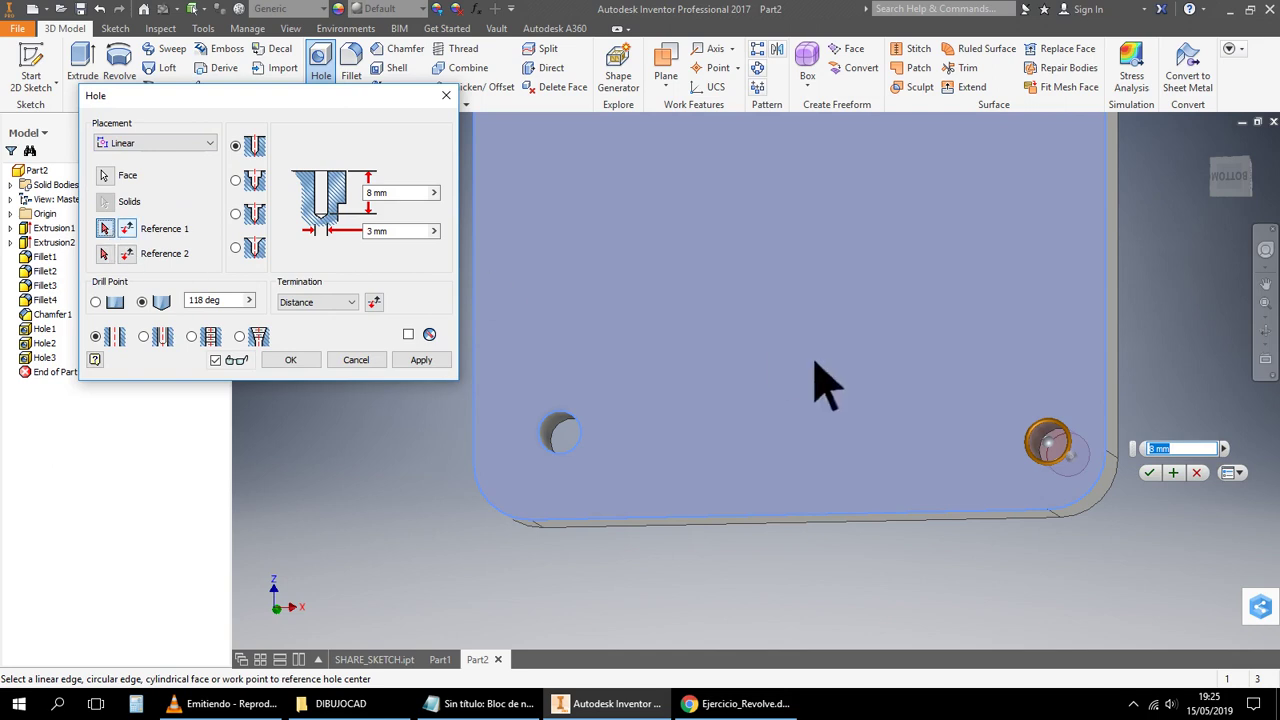
pyautogui.click(1025, 515)
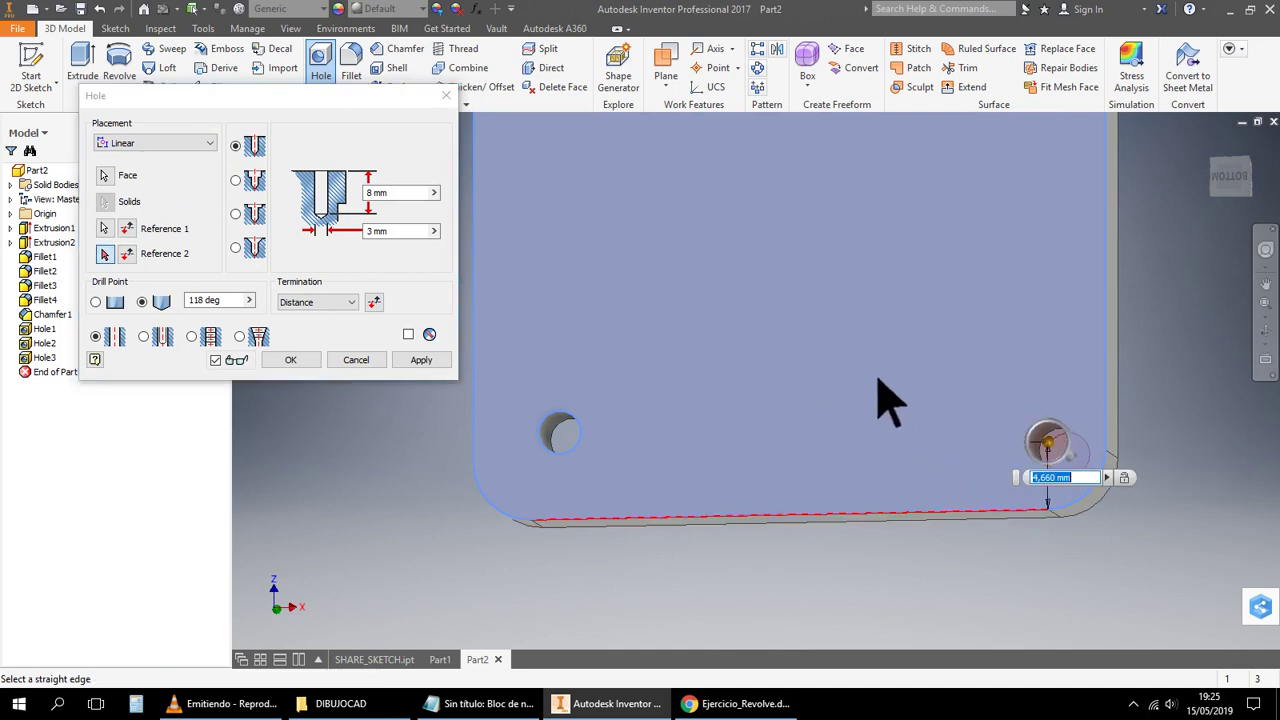
pyautogui.write('6')
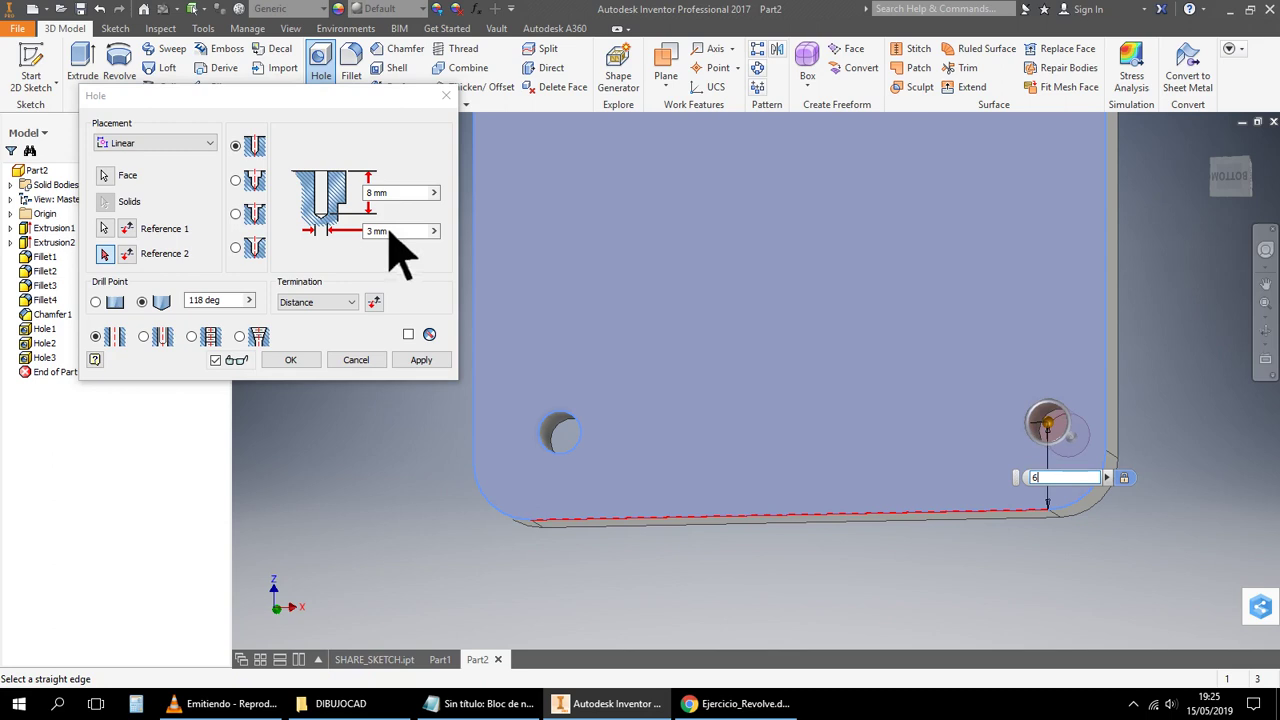
pyautogui.click(105, 254)
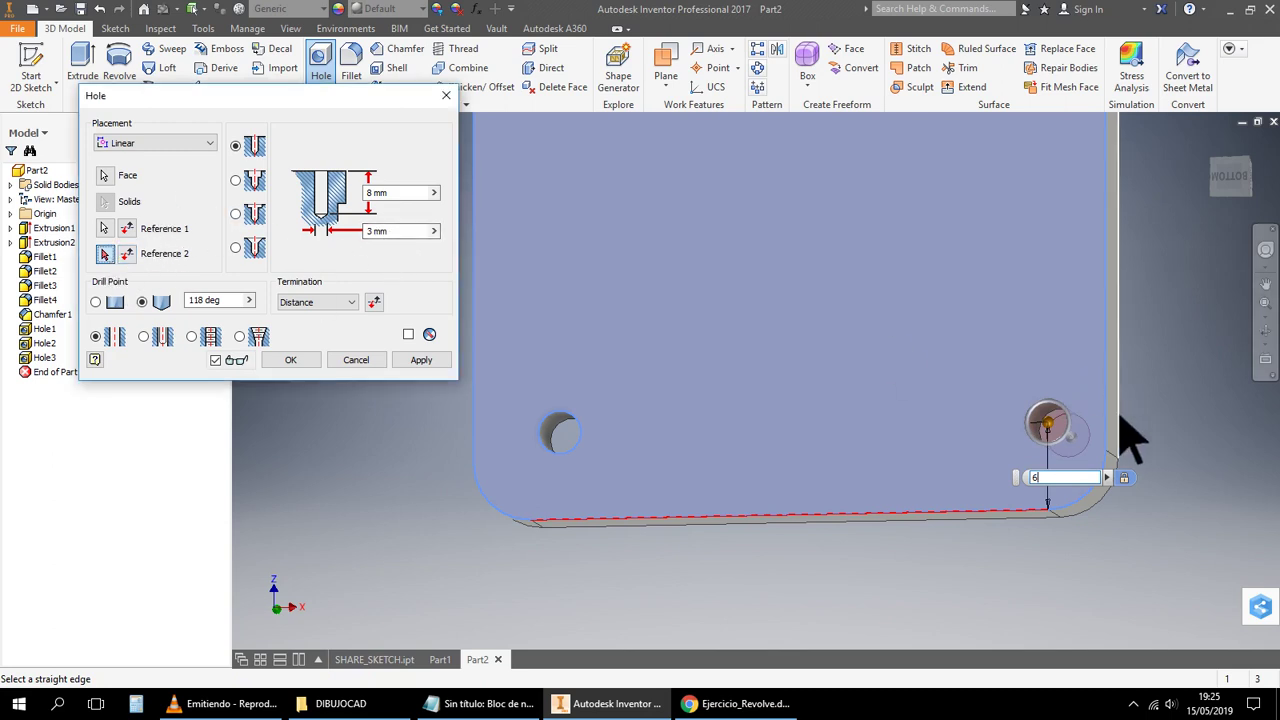
pyautogui.click(1110, 420)
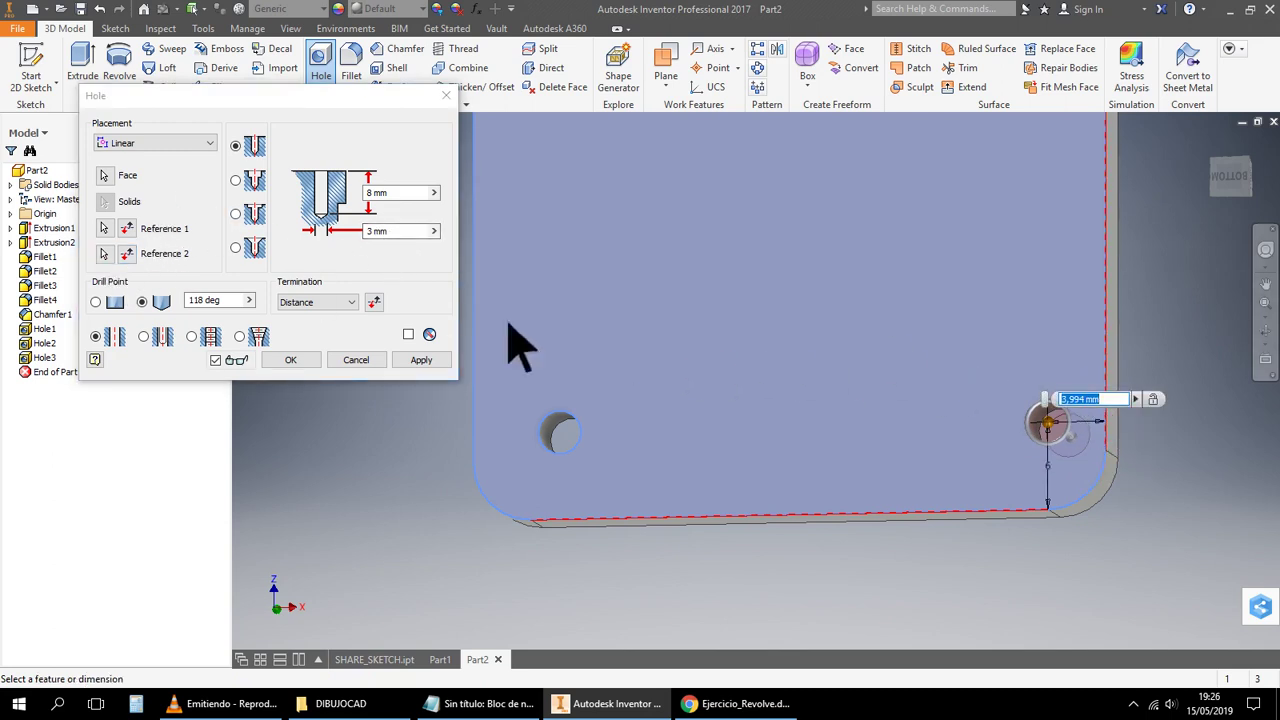
pyautogui.click(290, 360)
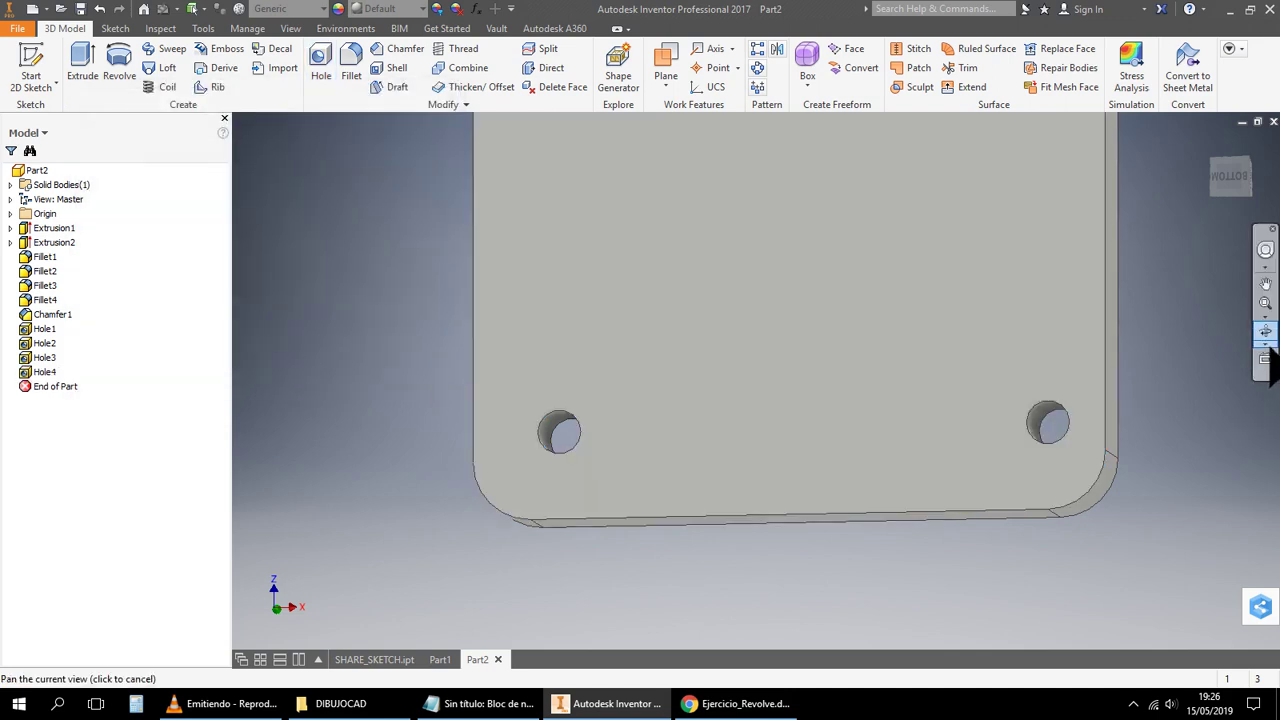
# Return the bracket to its isometric home view and examine the four mounting holes in the base plate
pyautogui.press('F6')
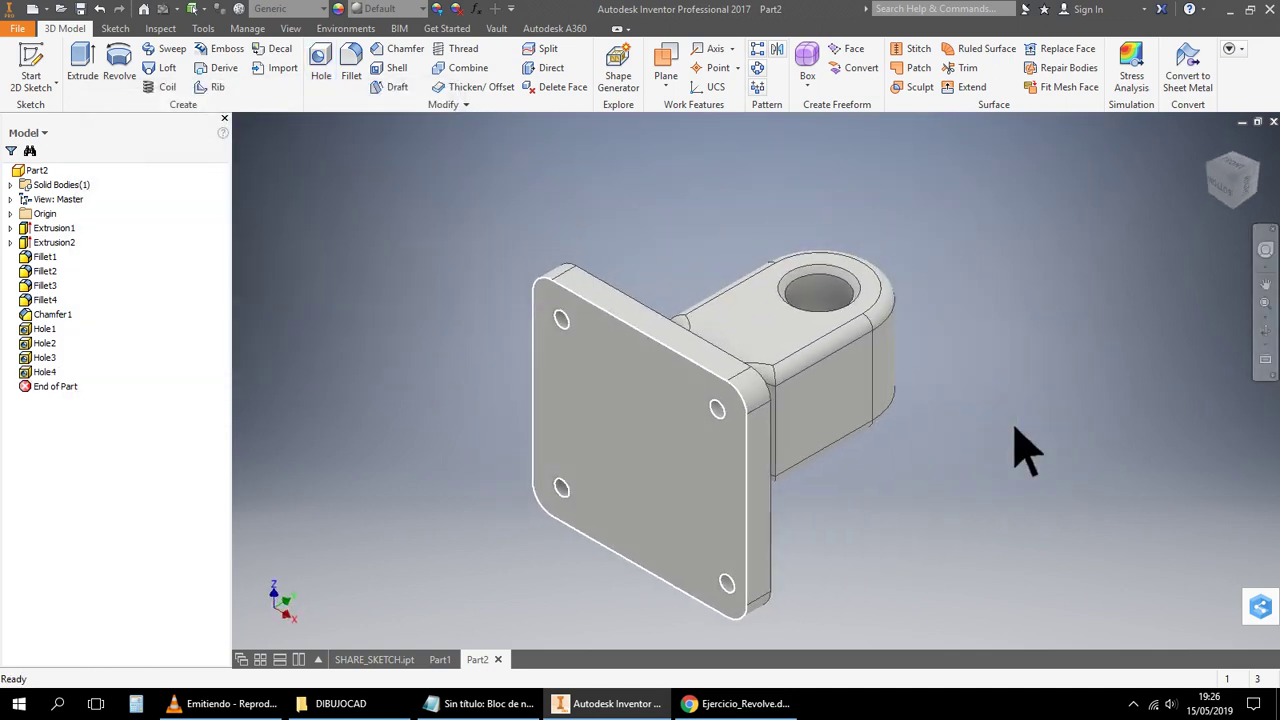
pyautogui.click(1265, 343)
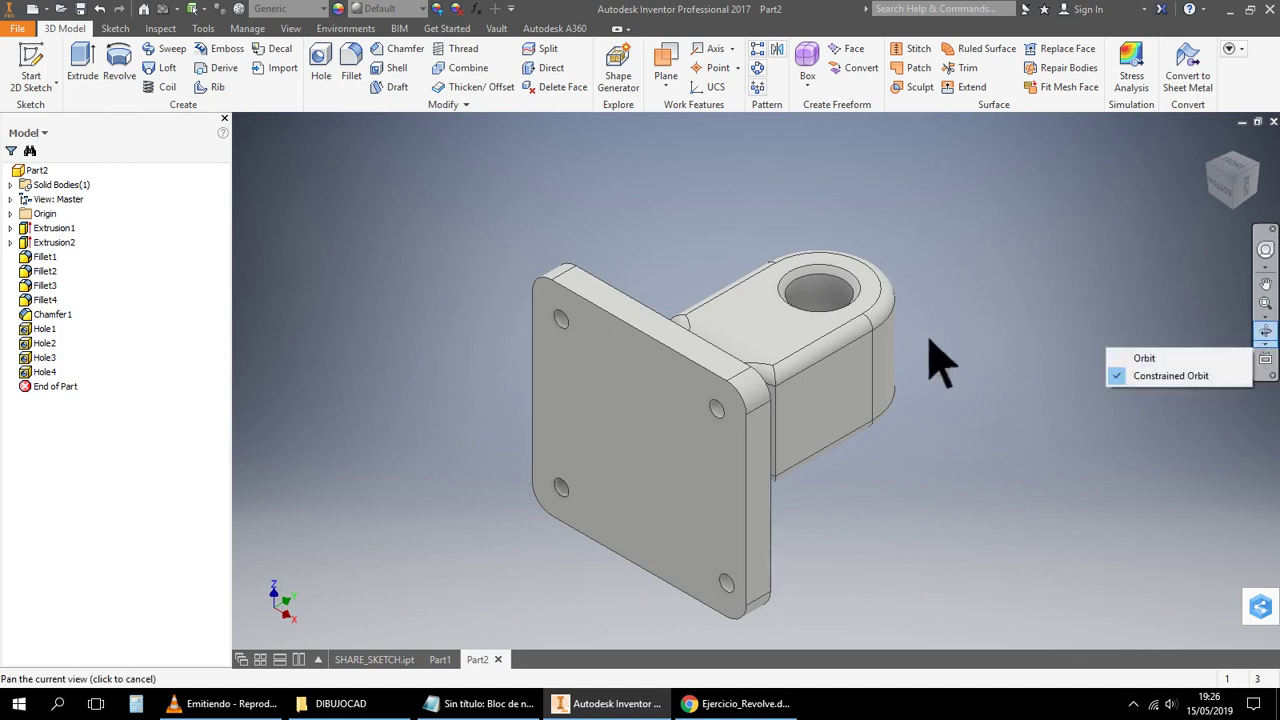
pyautogui.click(978, 510)
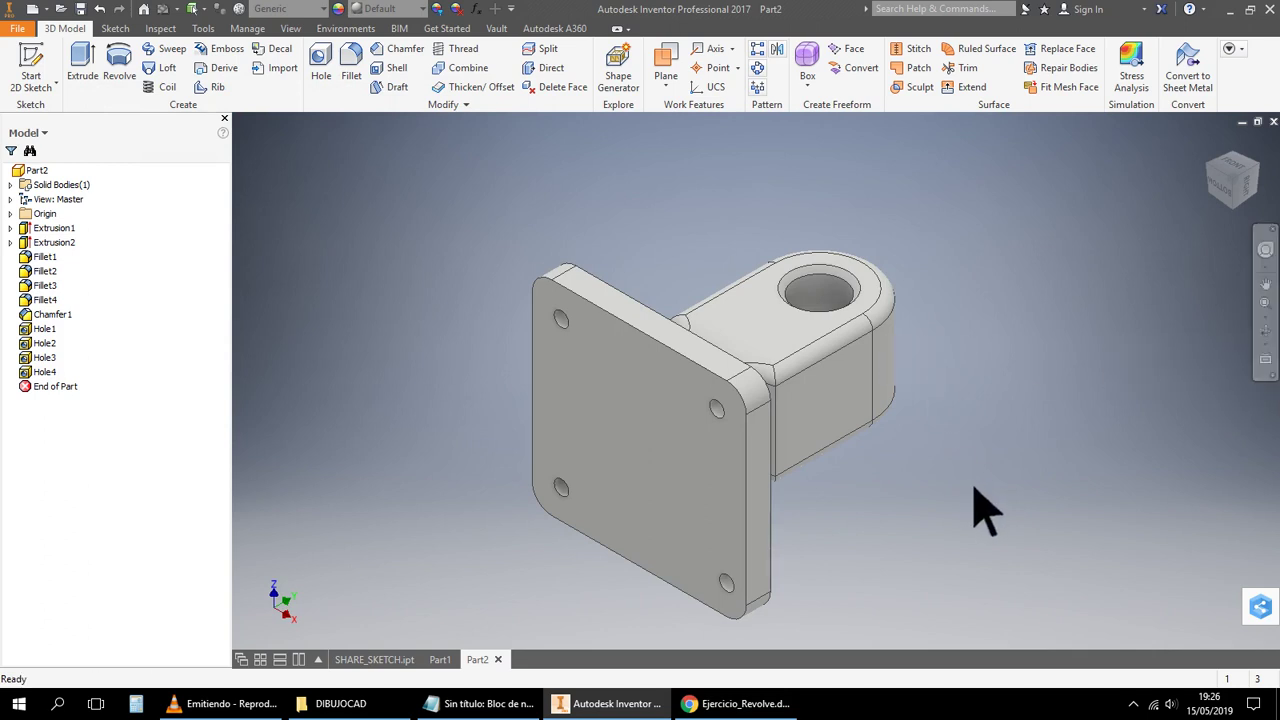
pyautogui.click(38, 34)
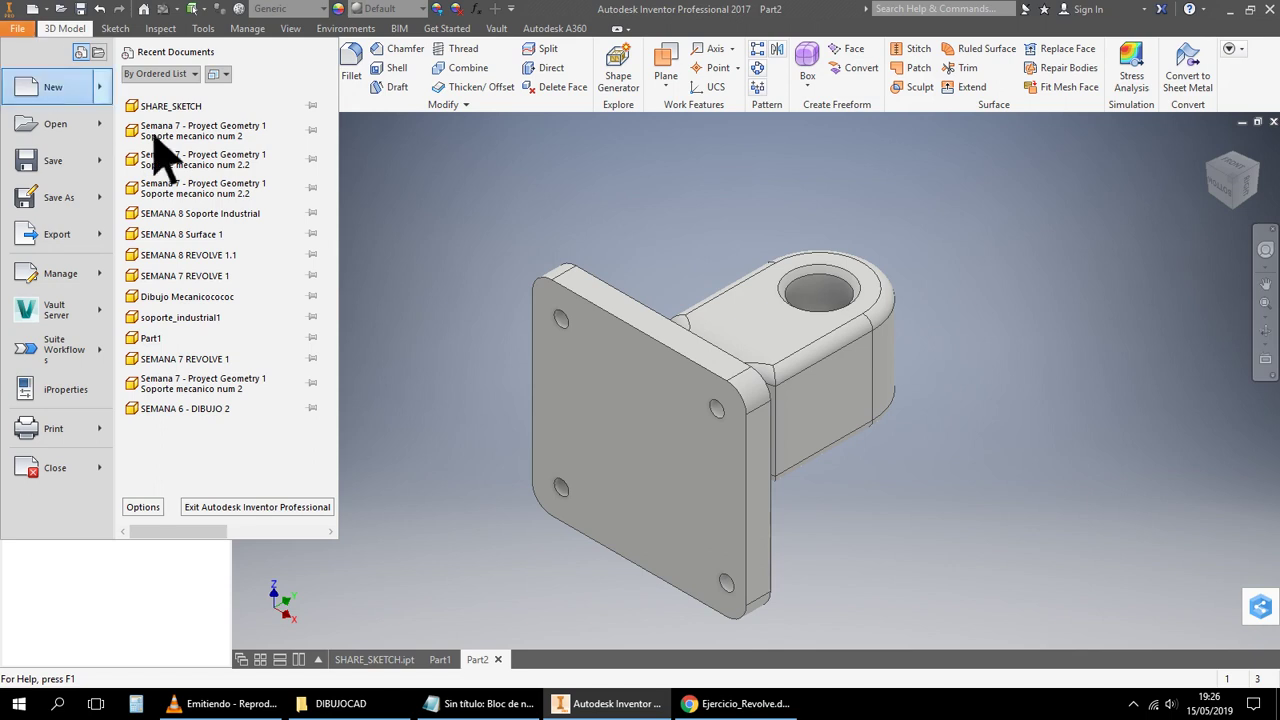
pyautogui.click(453, 220)
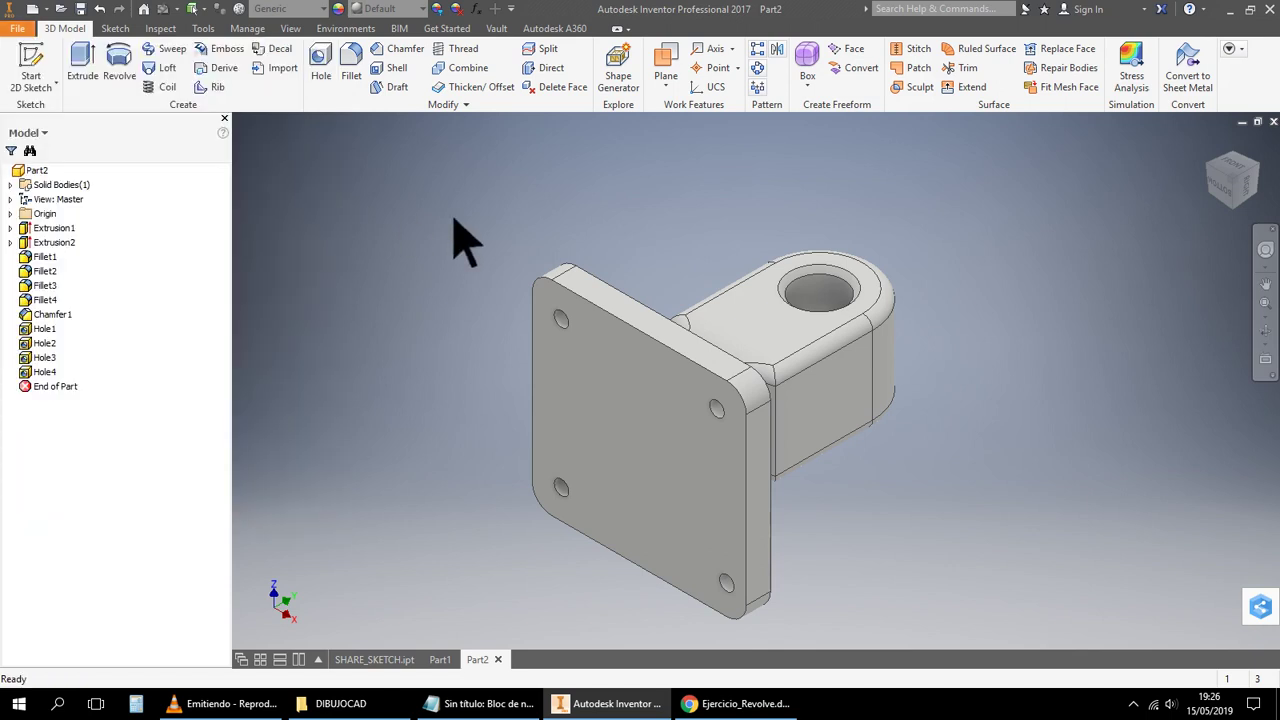
# Turn the bracket to show the base plate's underside and undo the fourth mounting hole
pyautogui.click(1265, 331)
pyautogui.moveTo(771, 286); pyautogui.dragTo(881, 238)
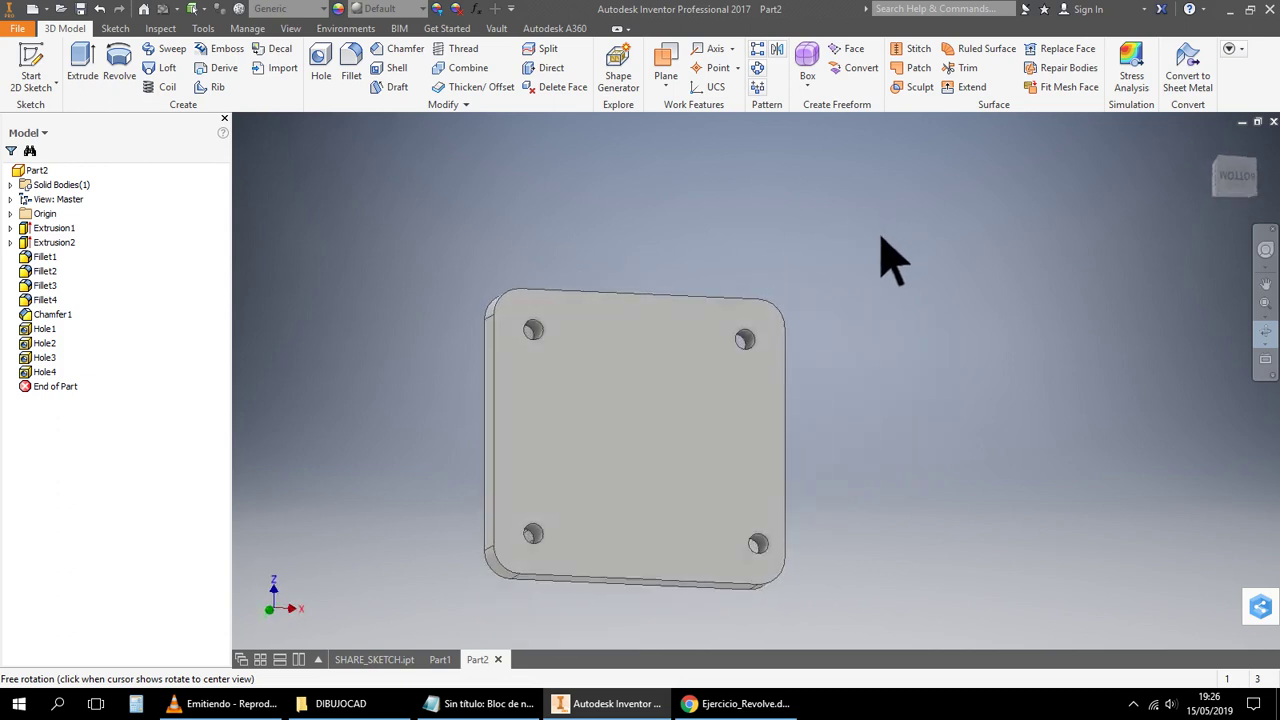
pyautogui.rightClick(1020, 288)
pyautogui.click(1062, 284)
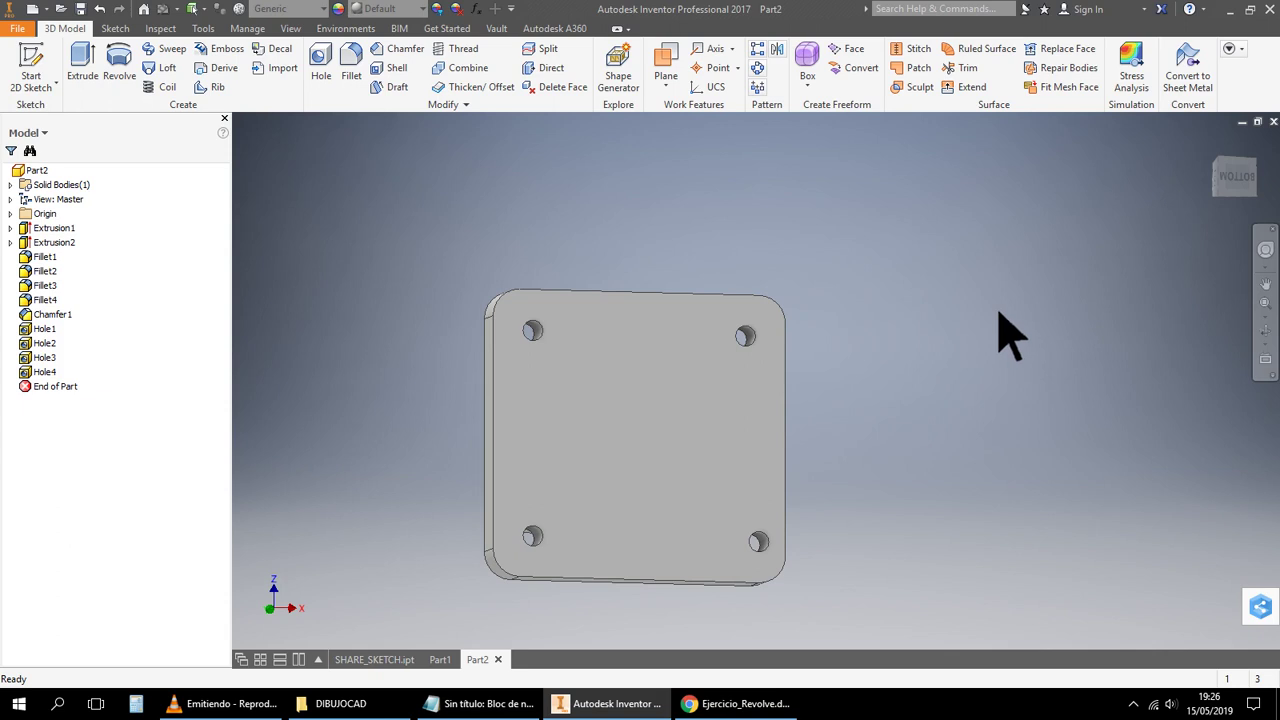
pyautogui.hotkey('ctrl', 'z')
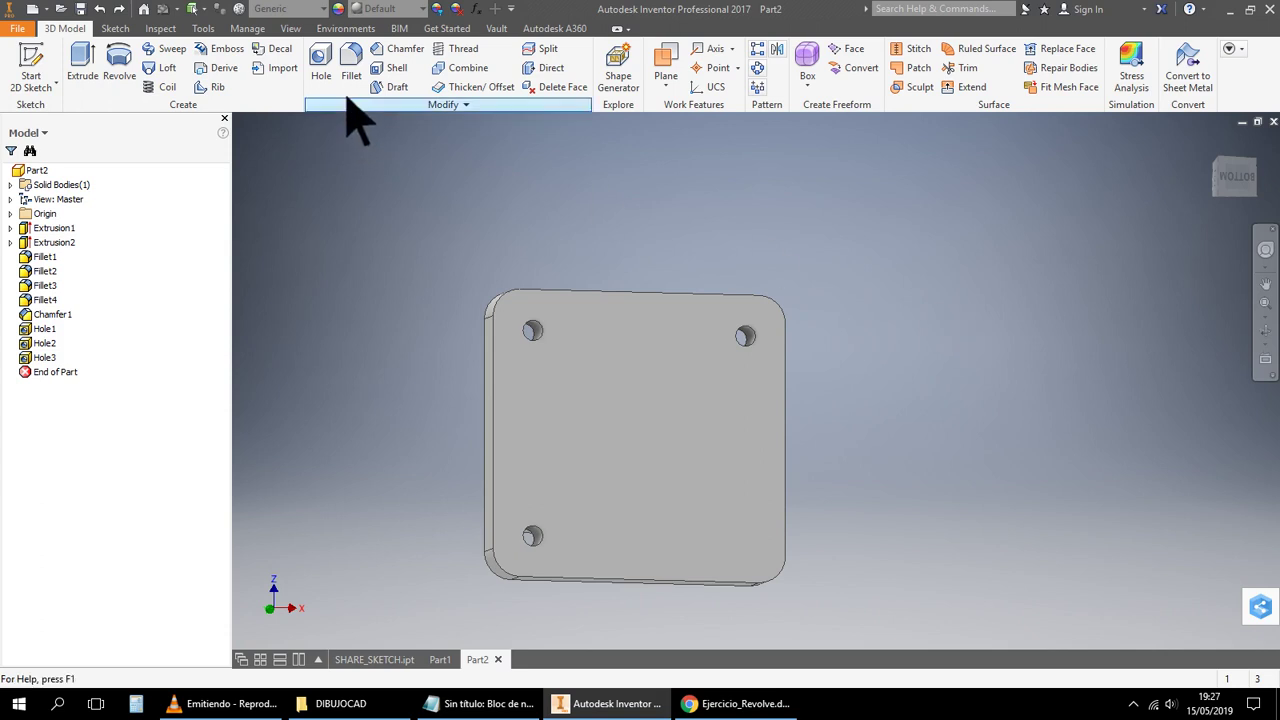
# Place a new 3 mm hole with Linear placement and Through All termination on the plate's underside, near the empty corner
pyautogui.click(322, 70)
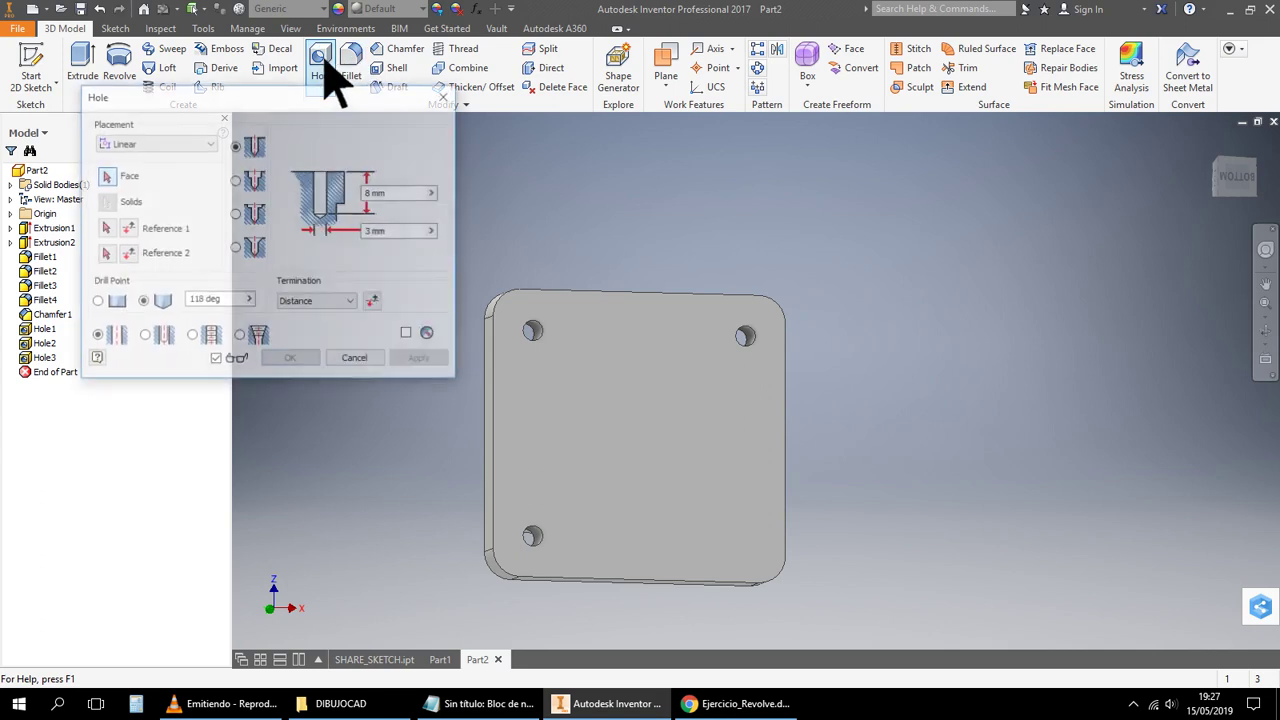
pyautogui.click(215, 147)
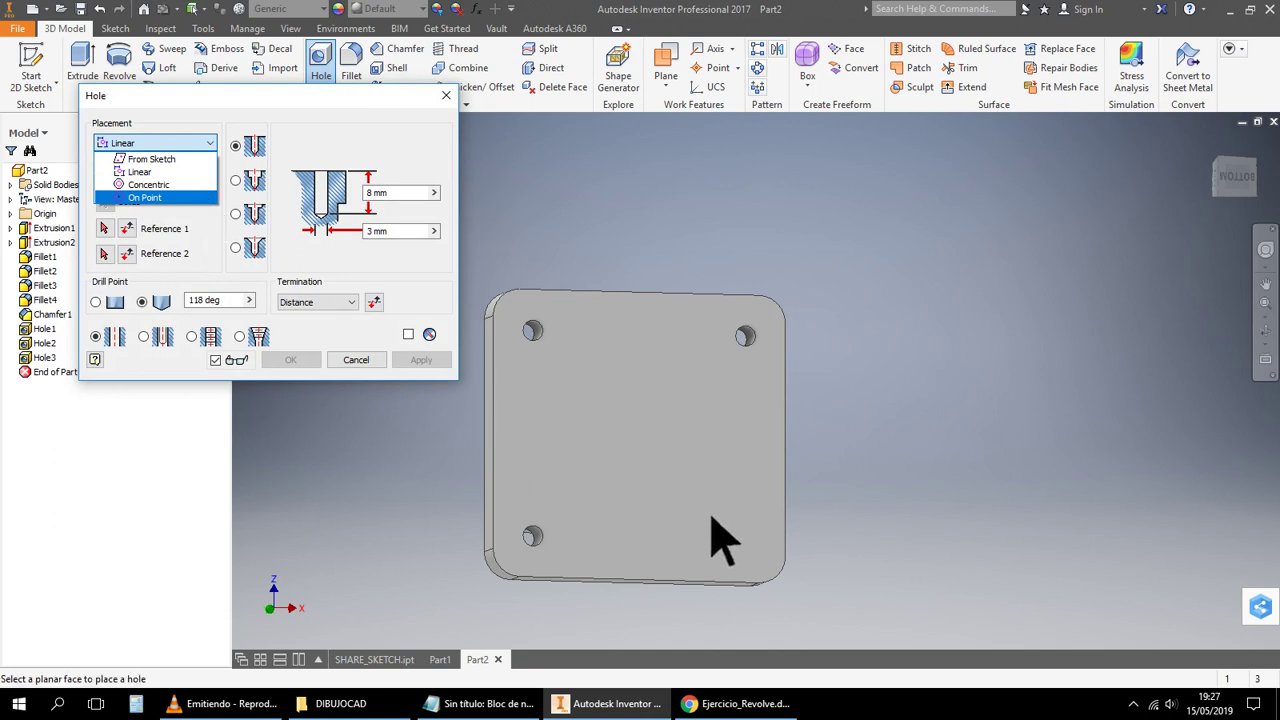
pyautogui.click(181, 170)
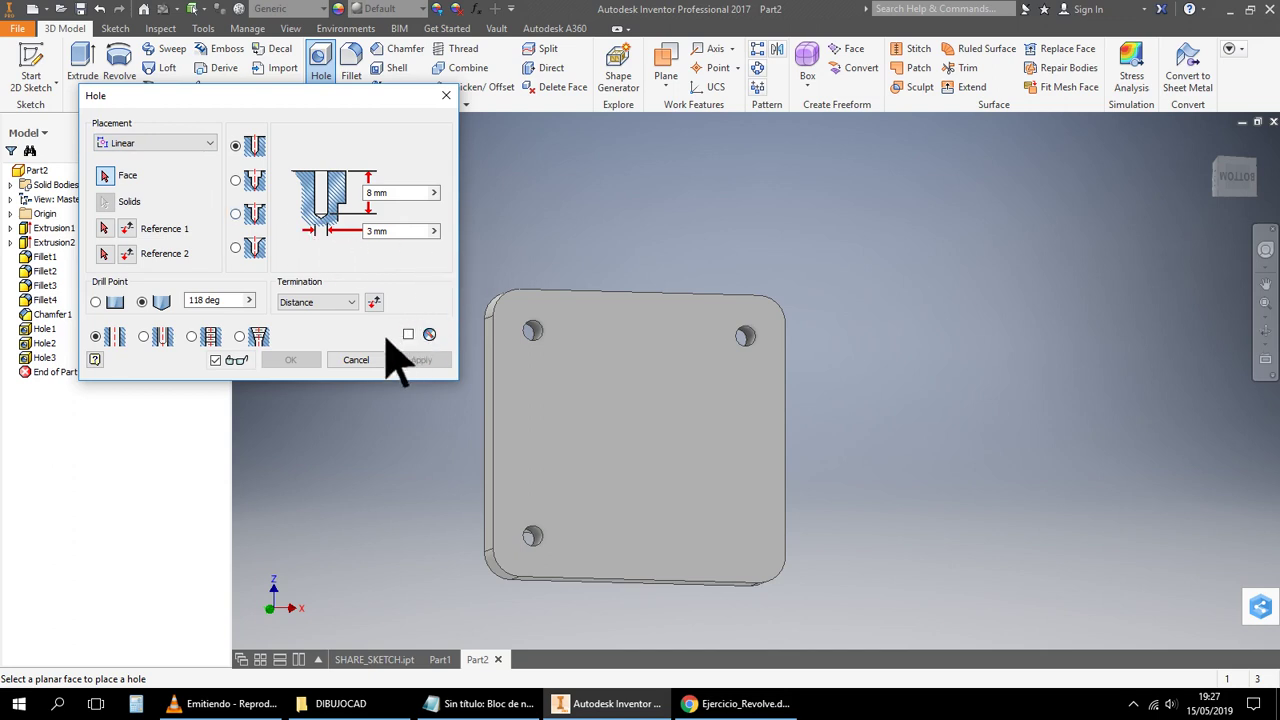
pyautogui.click(350, 302)
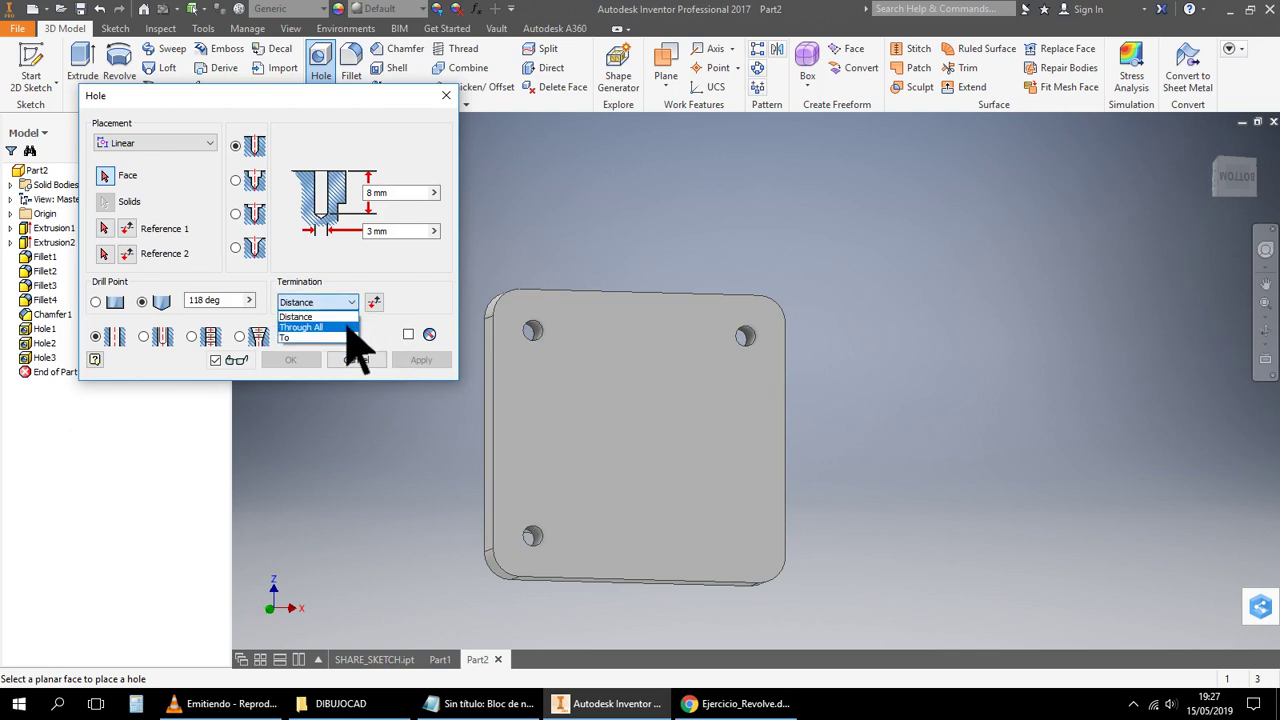
pyautogui.click(347, 327)
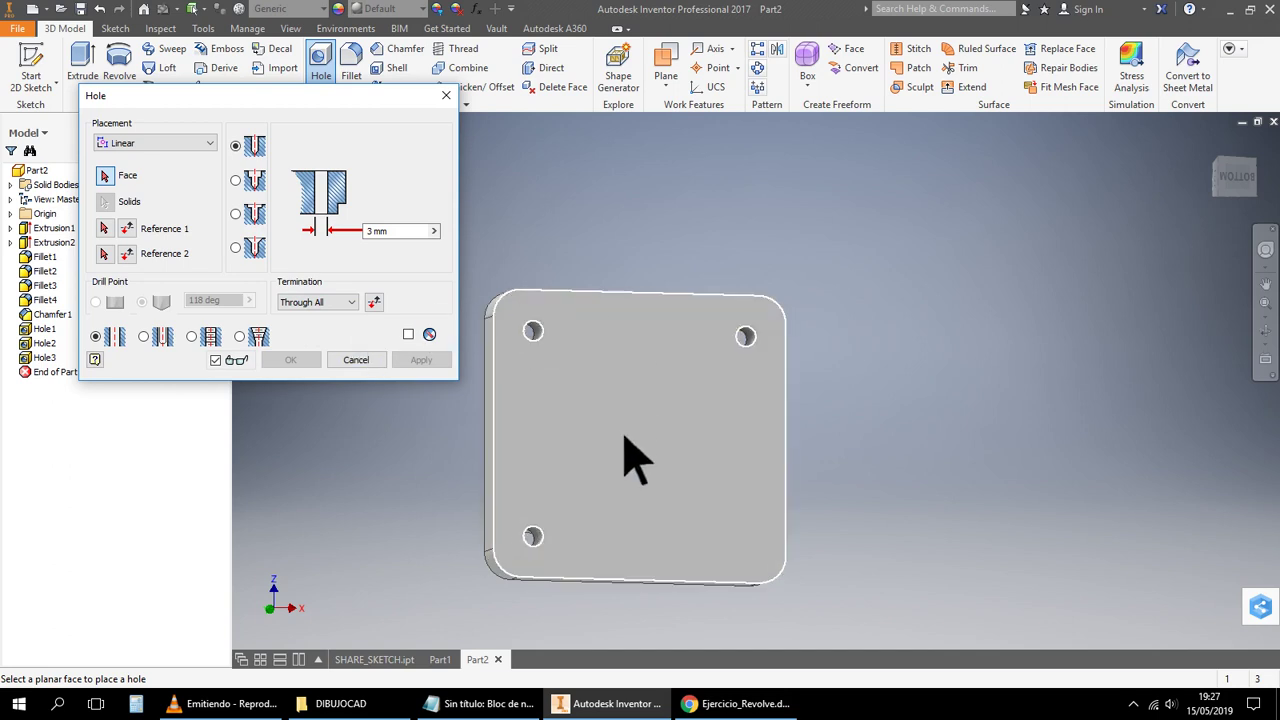
pyautogui.click(758, 554)
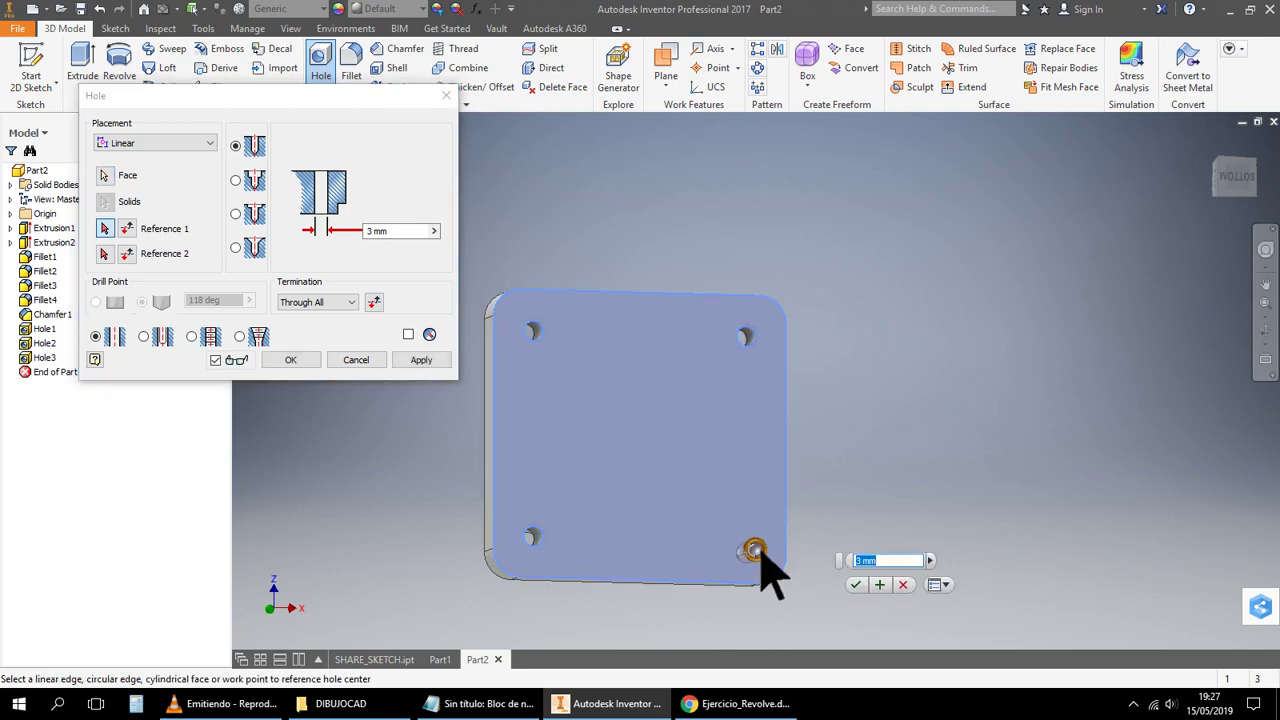
# Position the new hole 6 mm from the plate's side edge and 6 mm from its lower edge, and create it
pyautogui.click(106, 228)
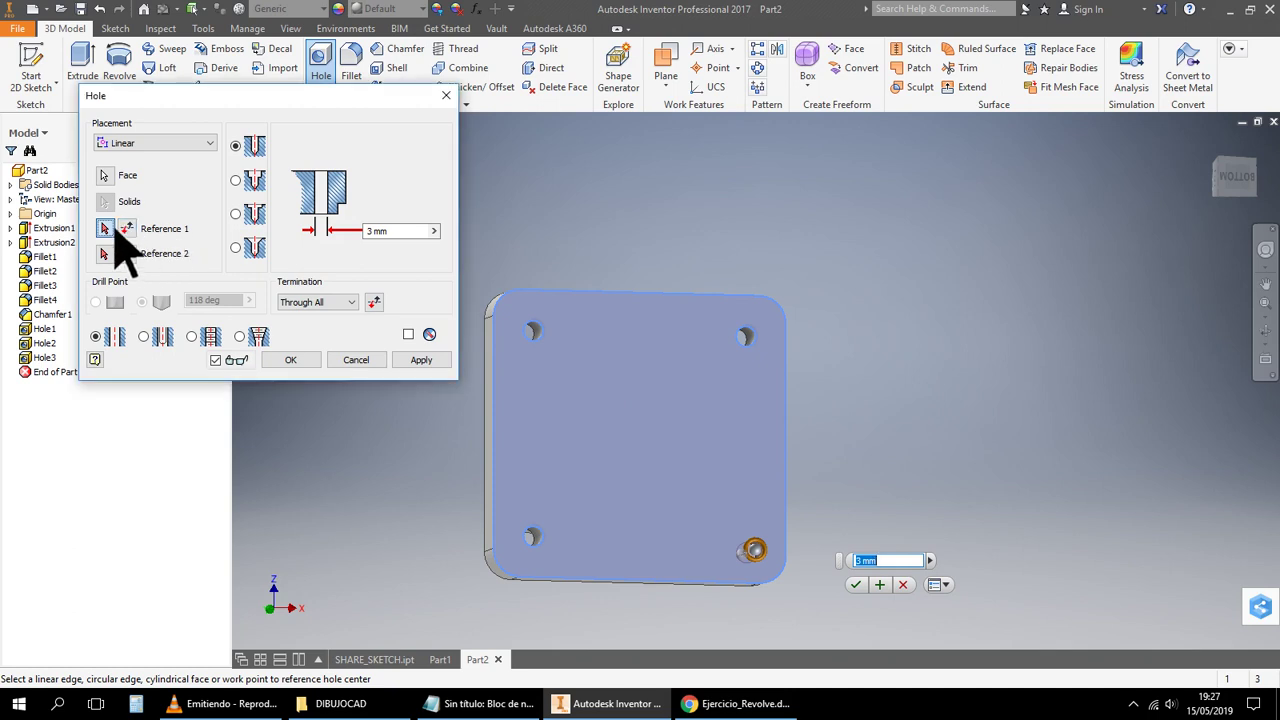
pyautogui.click(788, 496)
pyautogui.write('6')
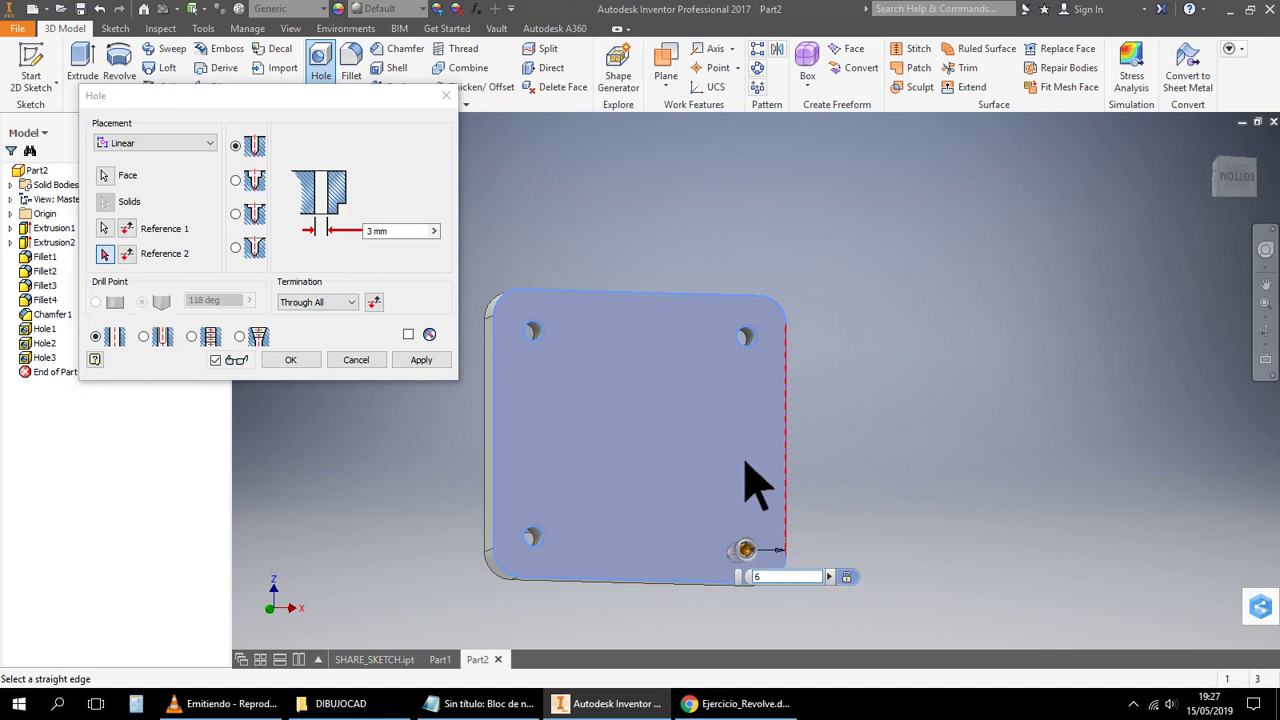
pyautogui.click(112, 259)
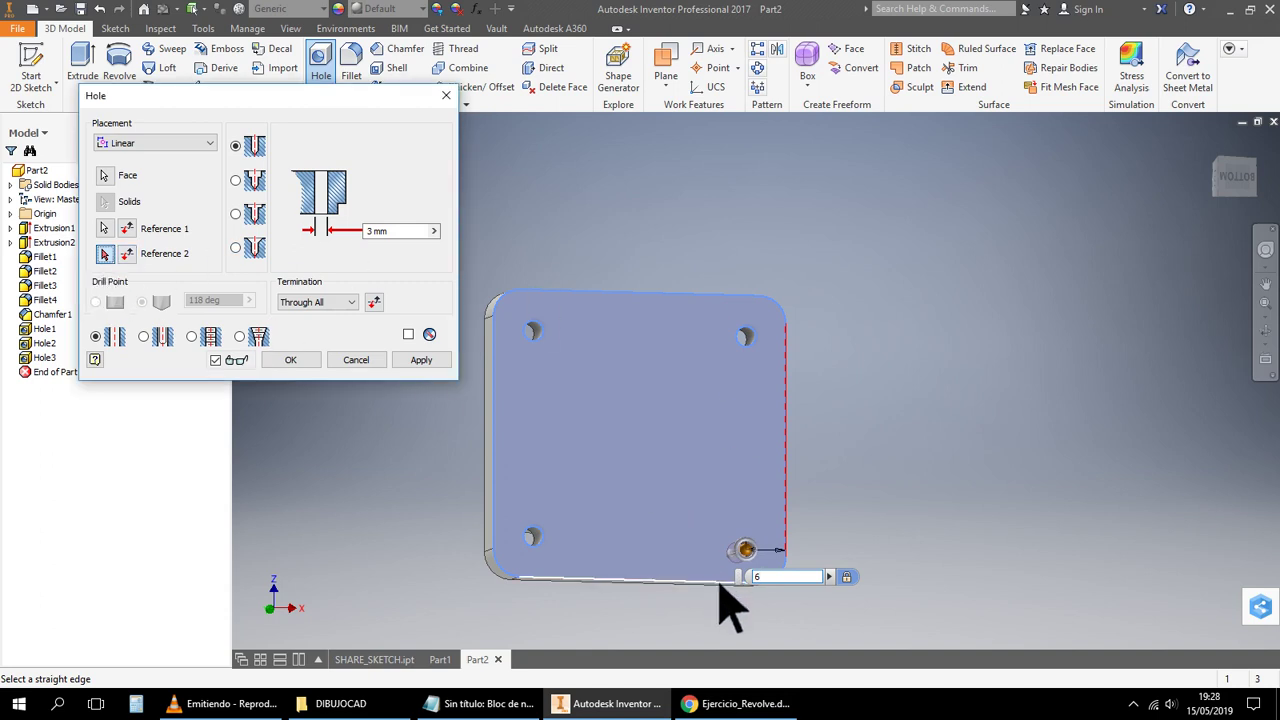
pyautogui.scroll(3, 717, 588)
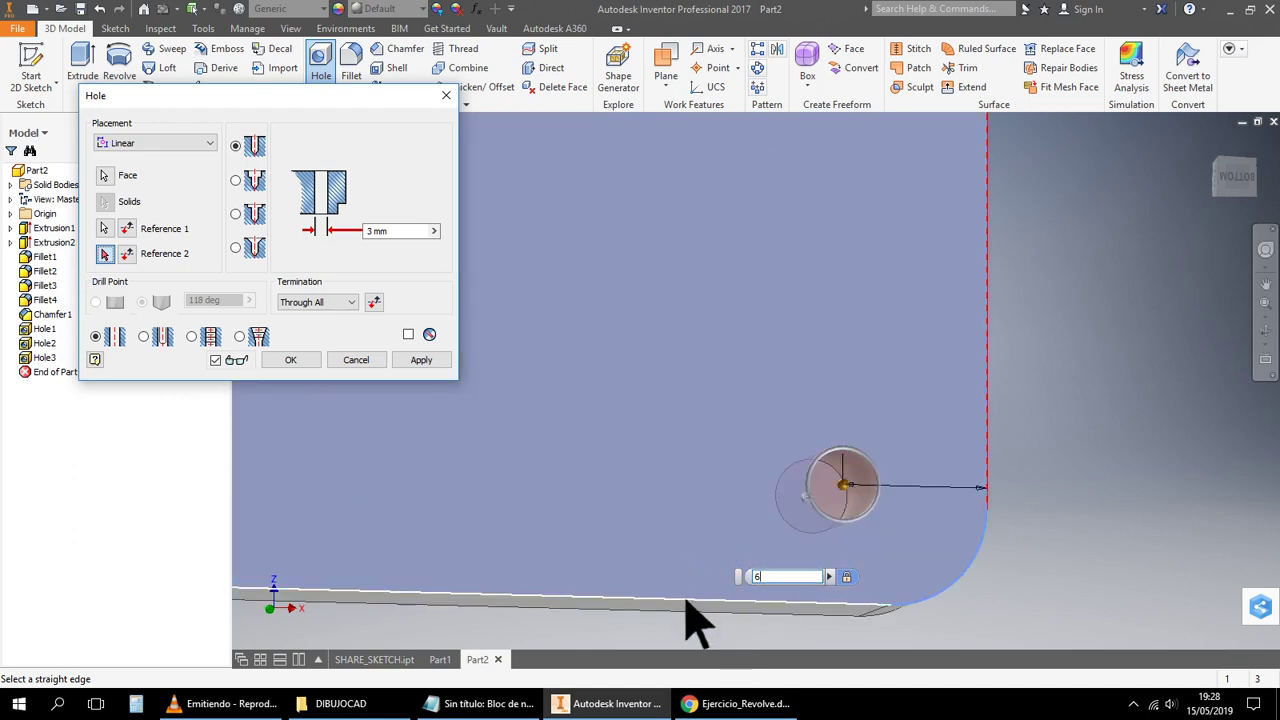
pyautogui.click(687, 600)
pyautogui.write('6')
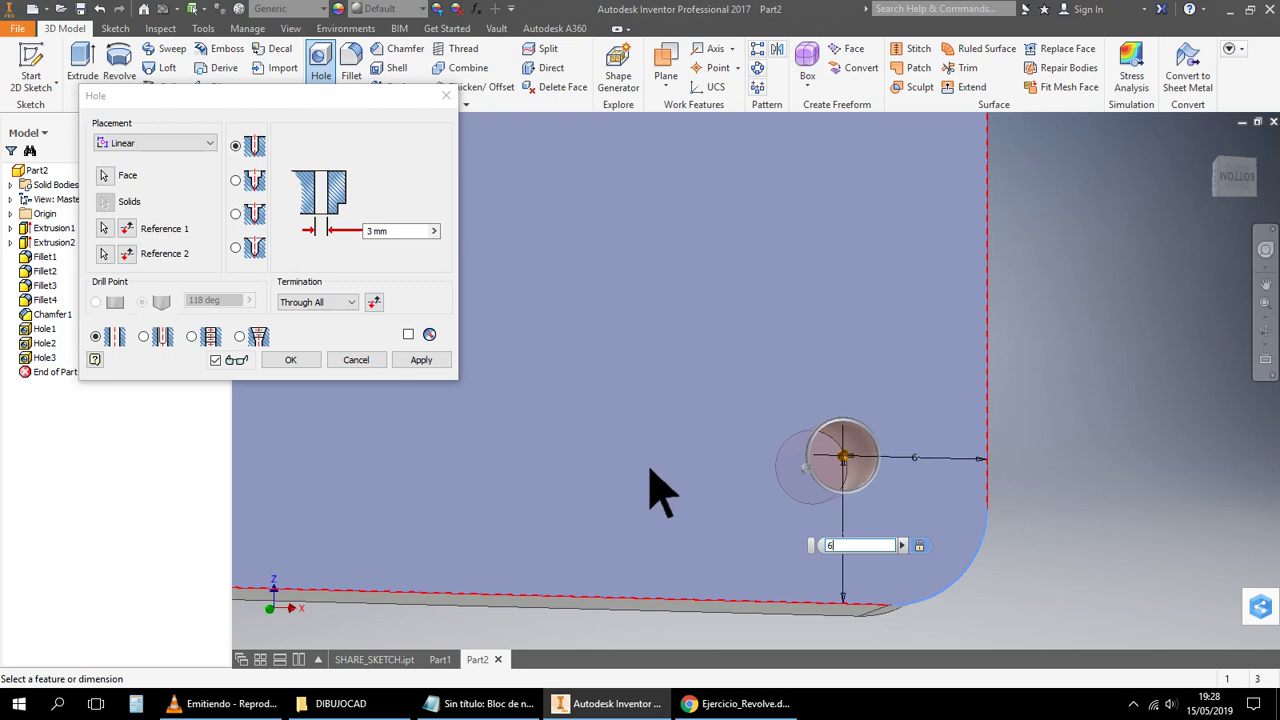
pyautogui.click(300, 362)
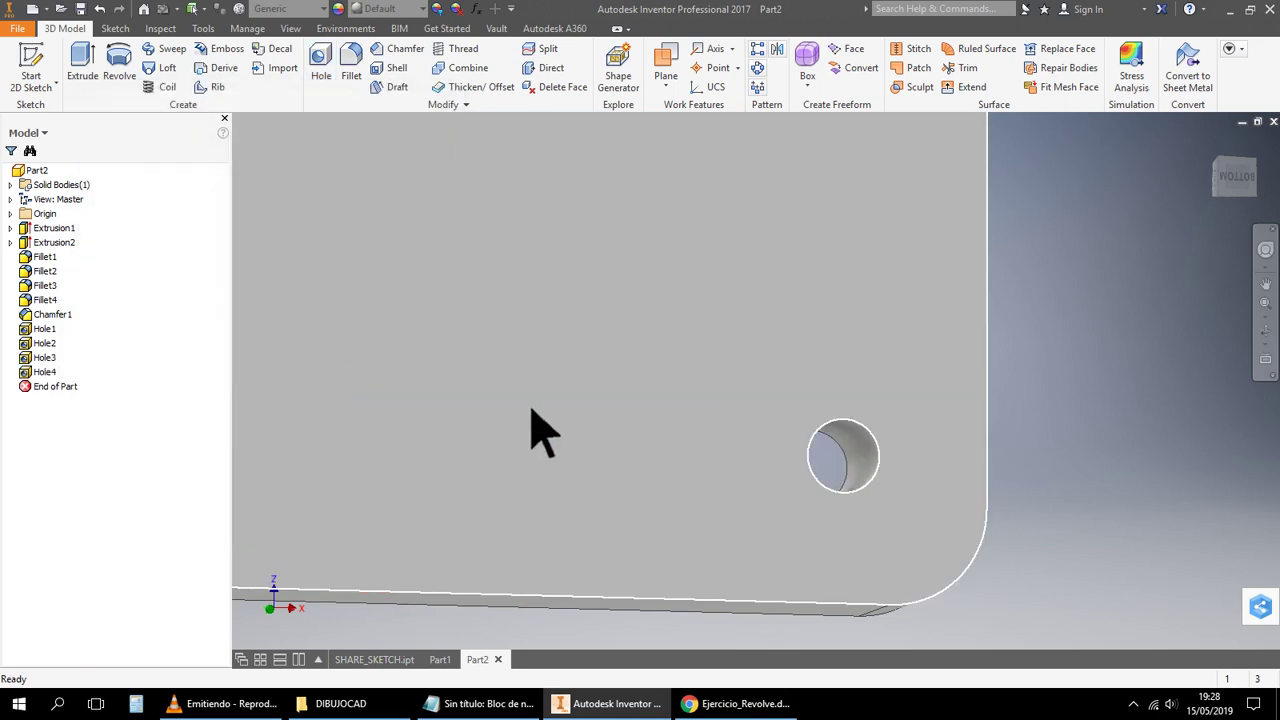
# Edit the third hole, Hole3, and change its termination to Through All
pyautogui.scroll(3, 540, 435)
pyautogui.scroll(5, 760, 500)
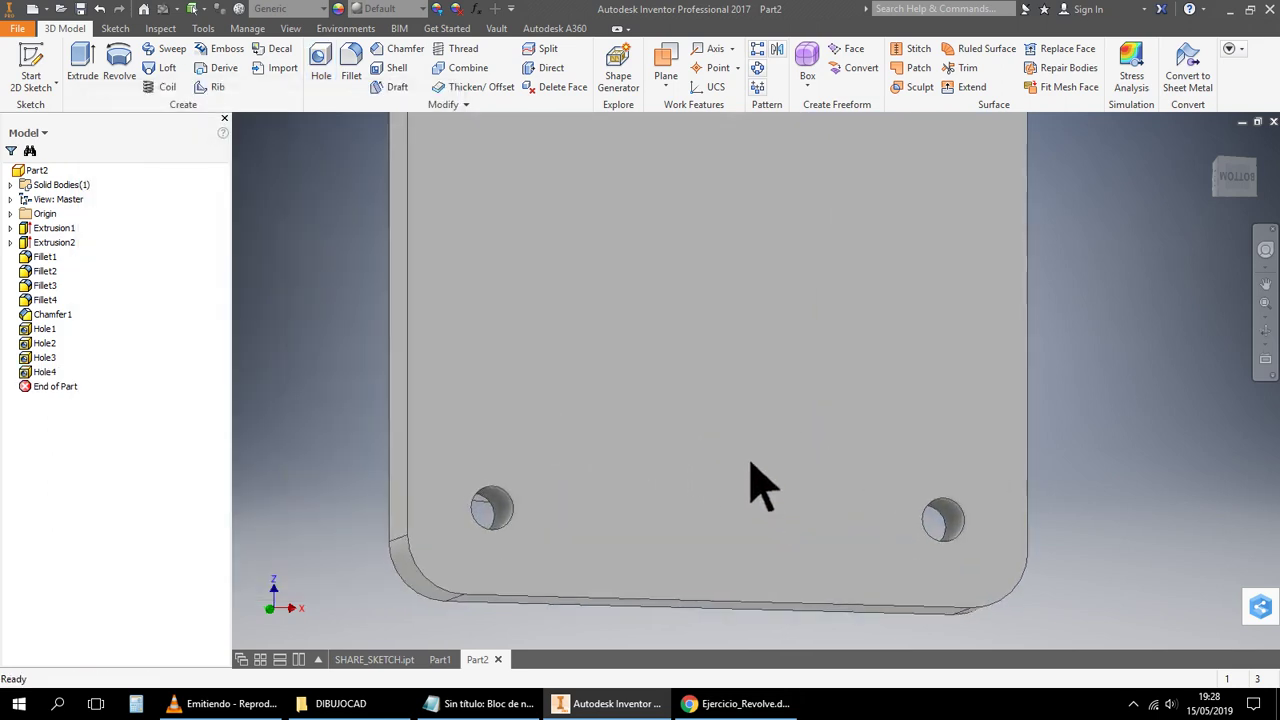
pyautogui.rightClick(46, 358)
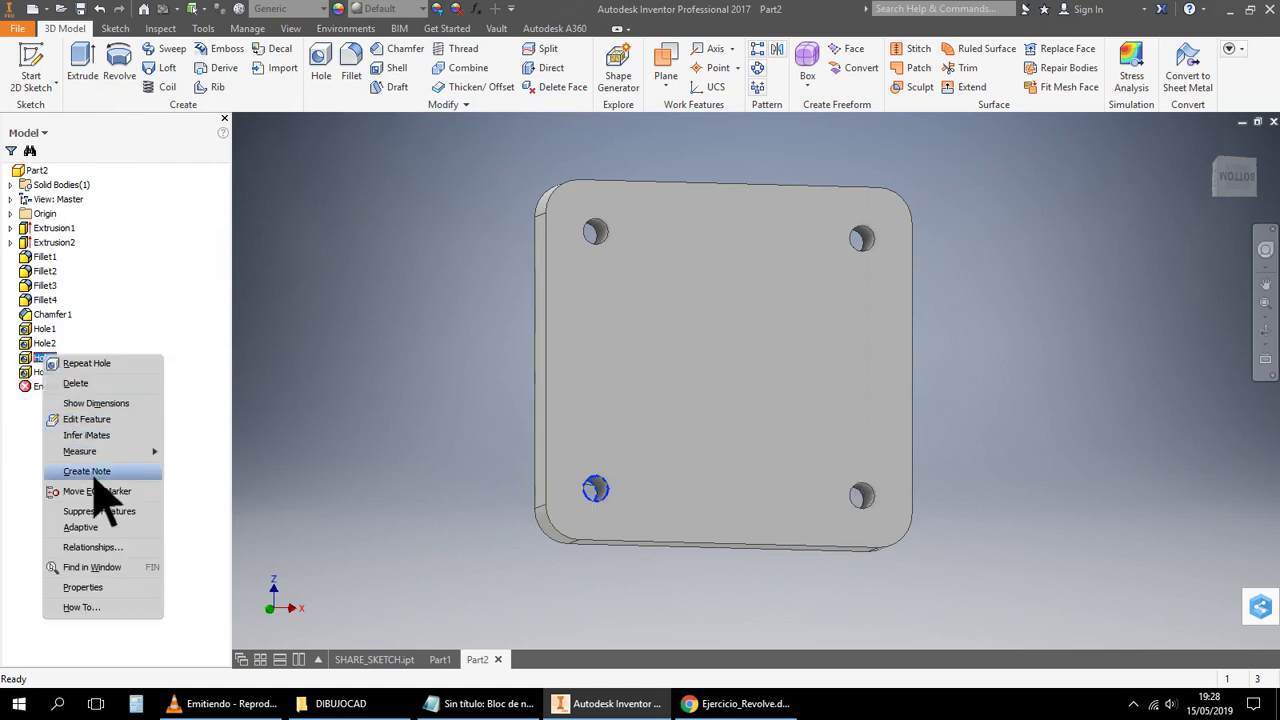
pyautogui.click(115, 419)
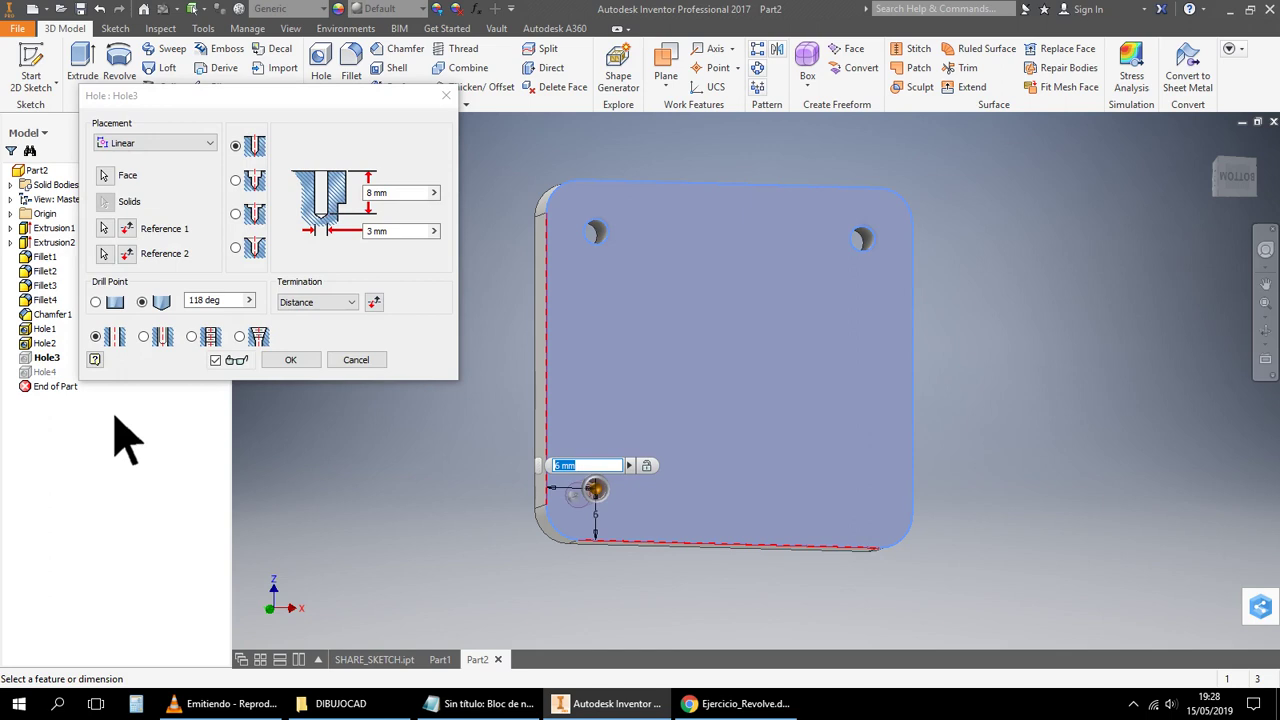
pyautogui.click(350, 301)
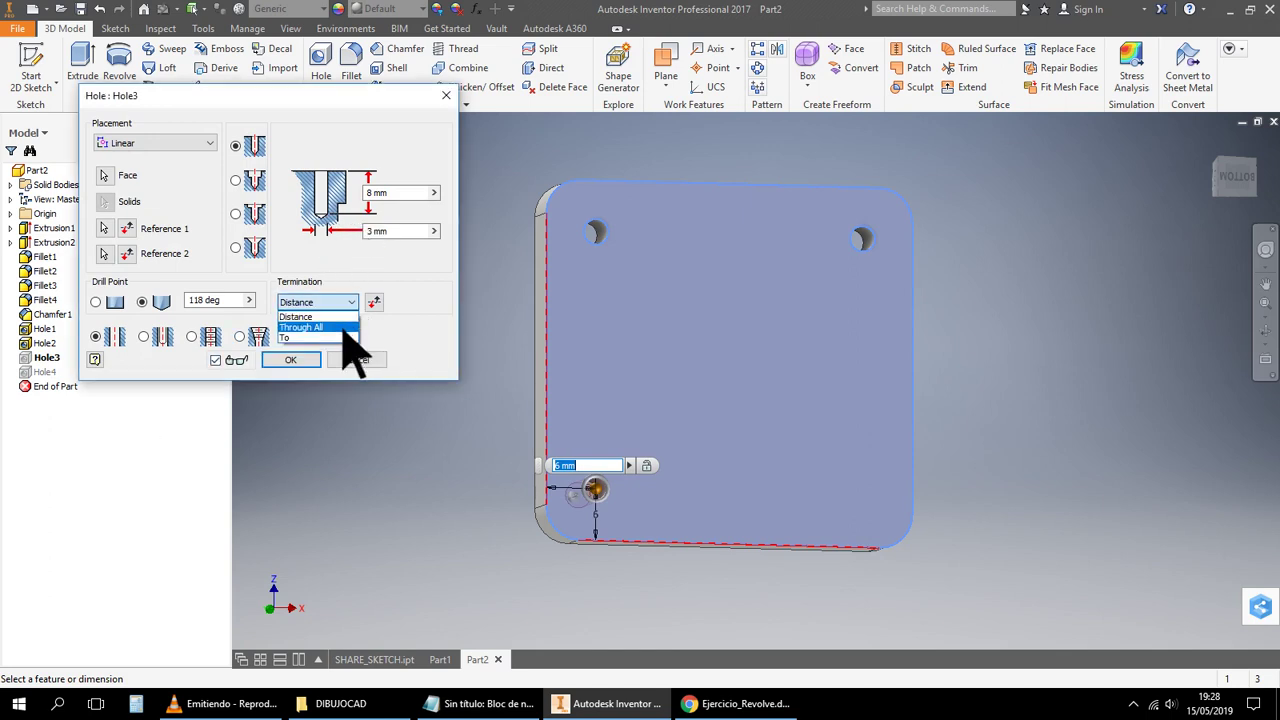
pyautogui.click(344, 328)
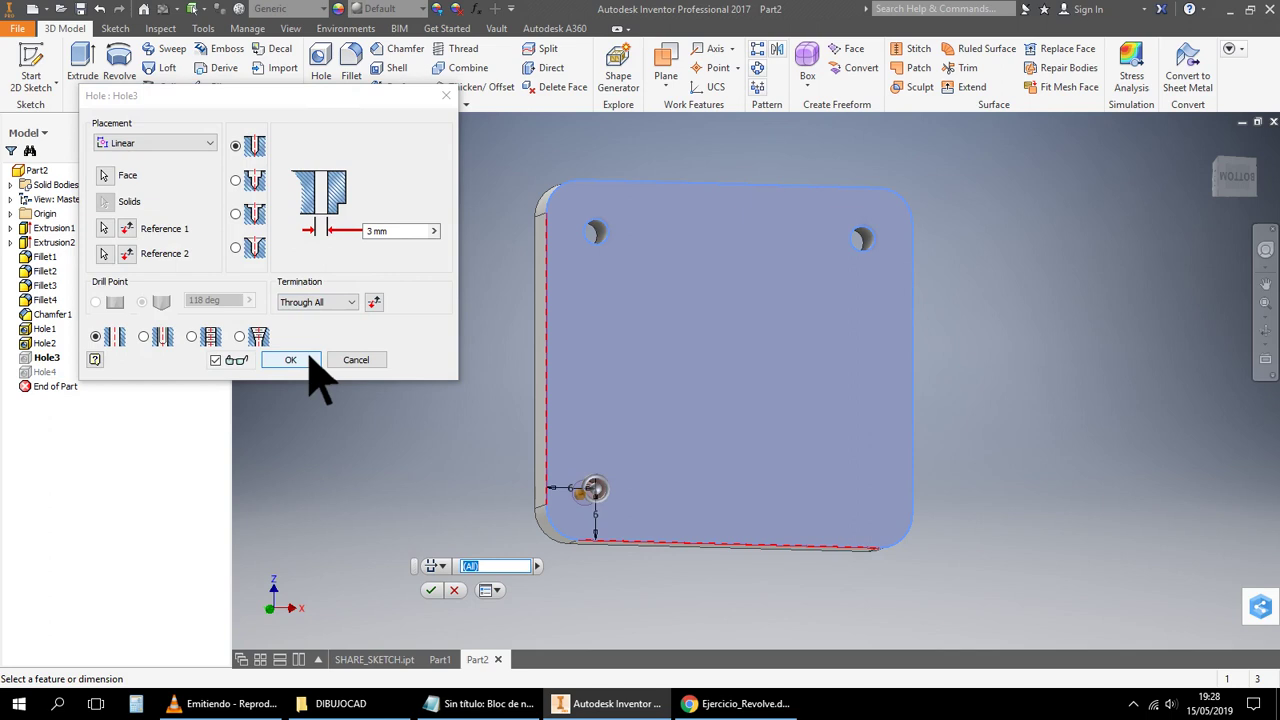
pyautogui.click(290, 360)
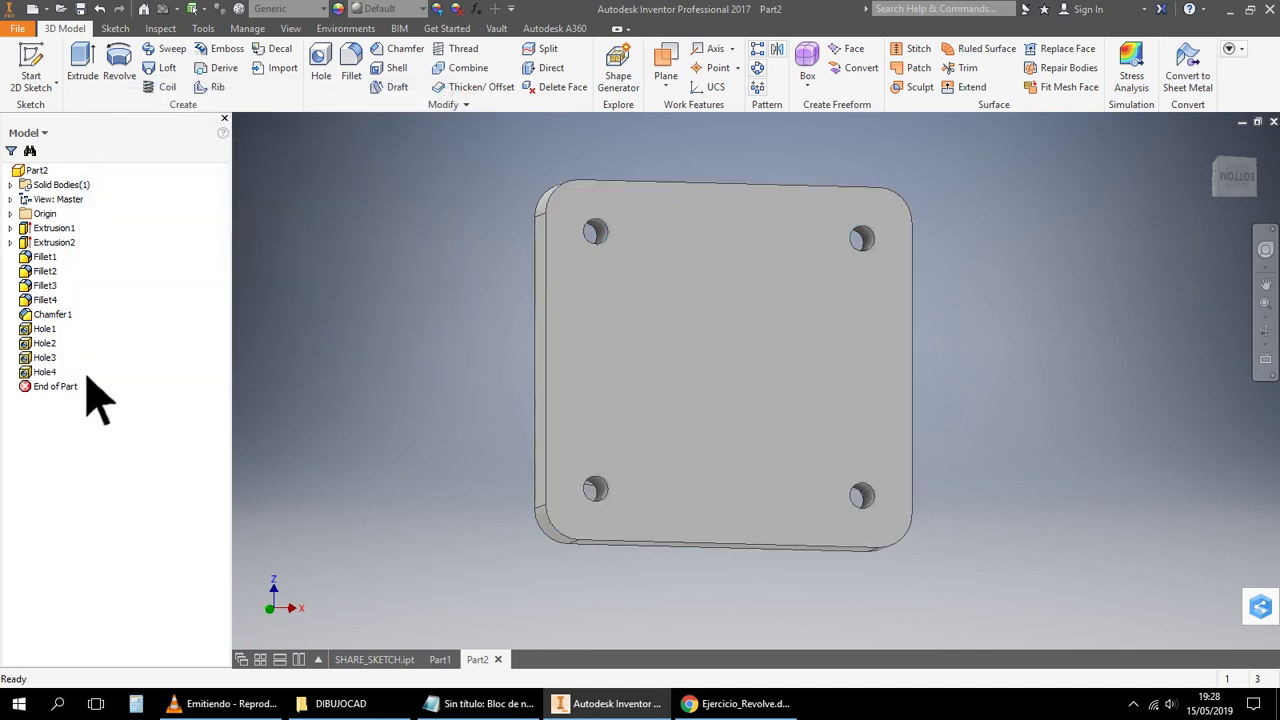
# Edit the second hole, Hole2, and change its termination to Through All
pyautogui.rightClick(47, 345)
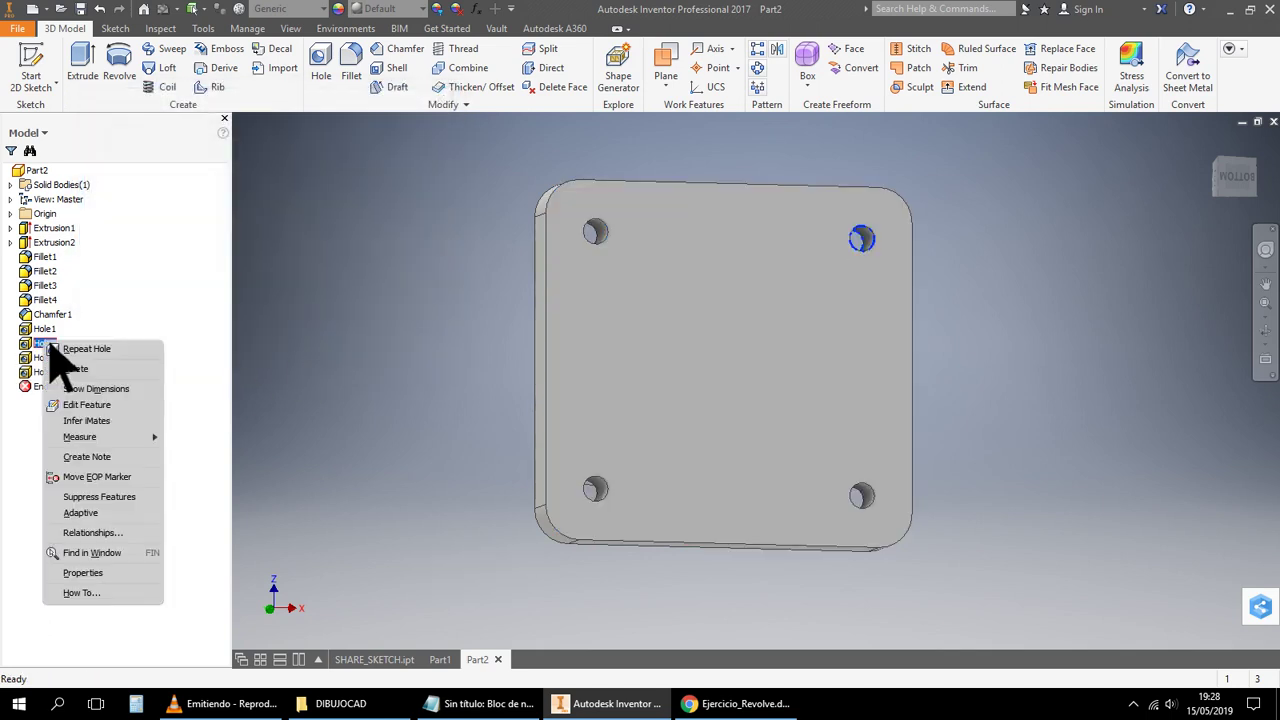
pyautogui.click(95, 406)
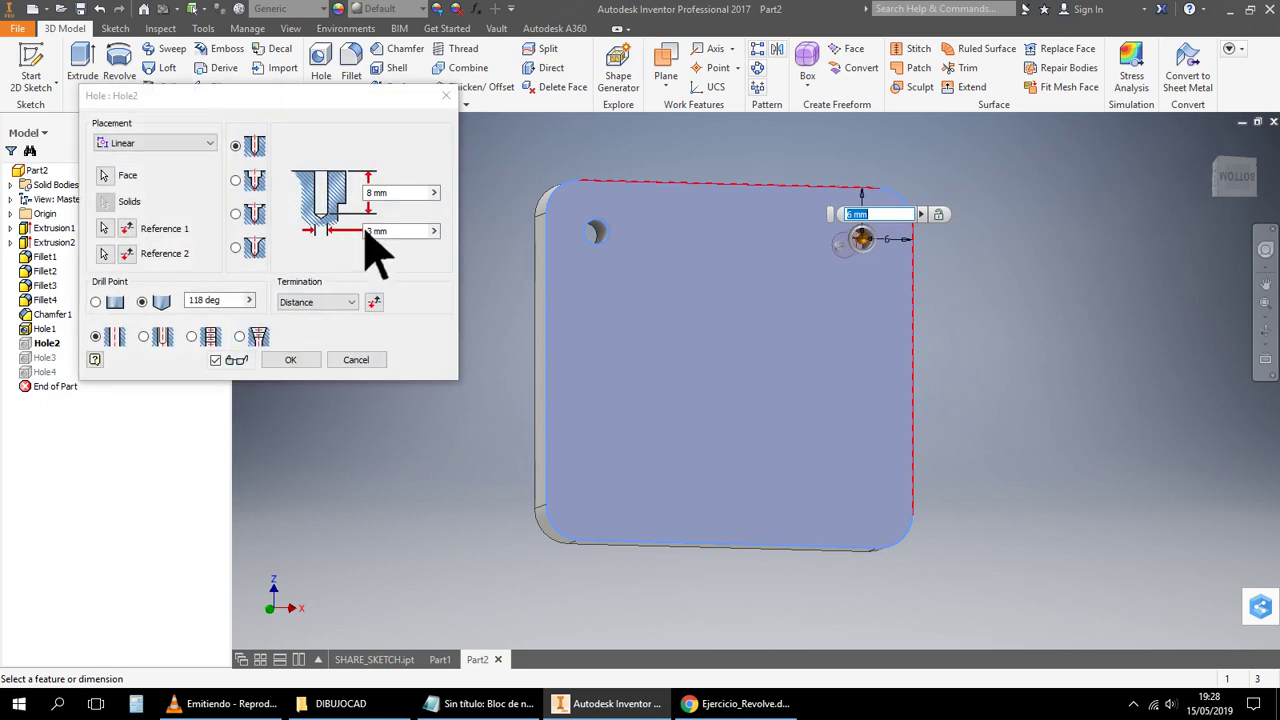
pyautogui.click(348, 302)
pyautogui.click(348, 327)
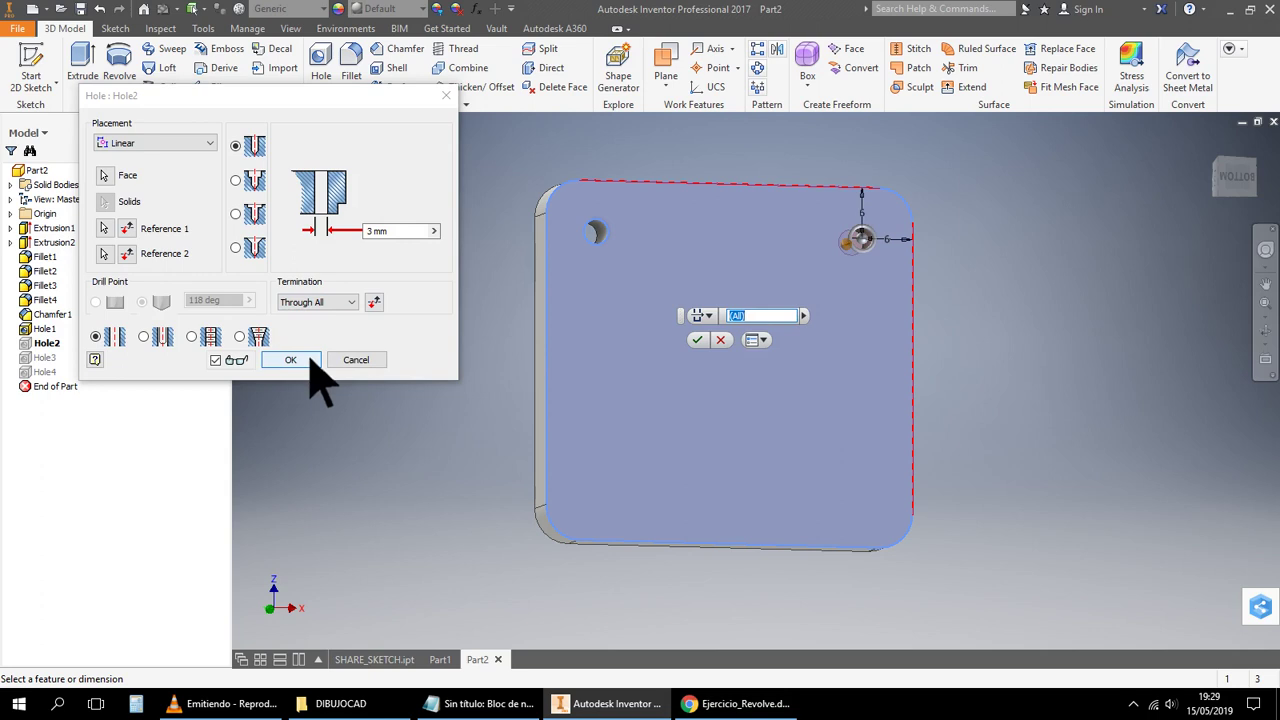
pyautogui.click(290, 360)
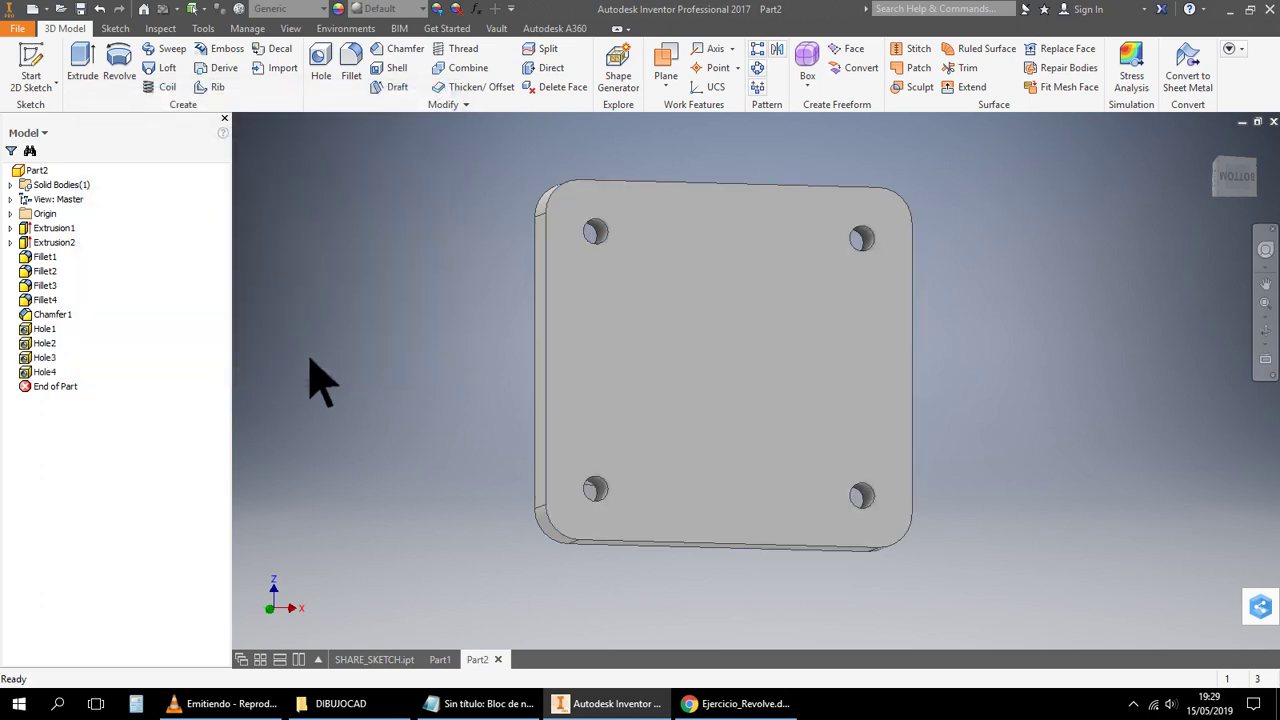
# Edit the first hole, Hole1, set its termination to Through All, and check the written hole requirements before applying the change
pyautogui.rightClick(57, 329)
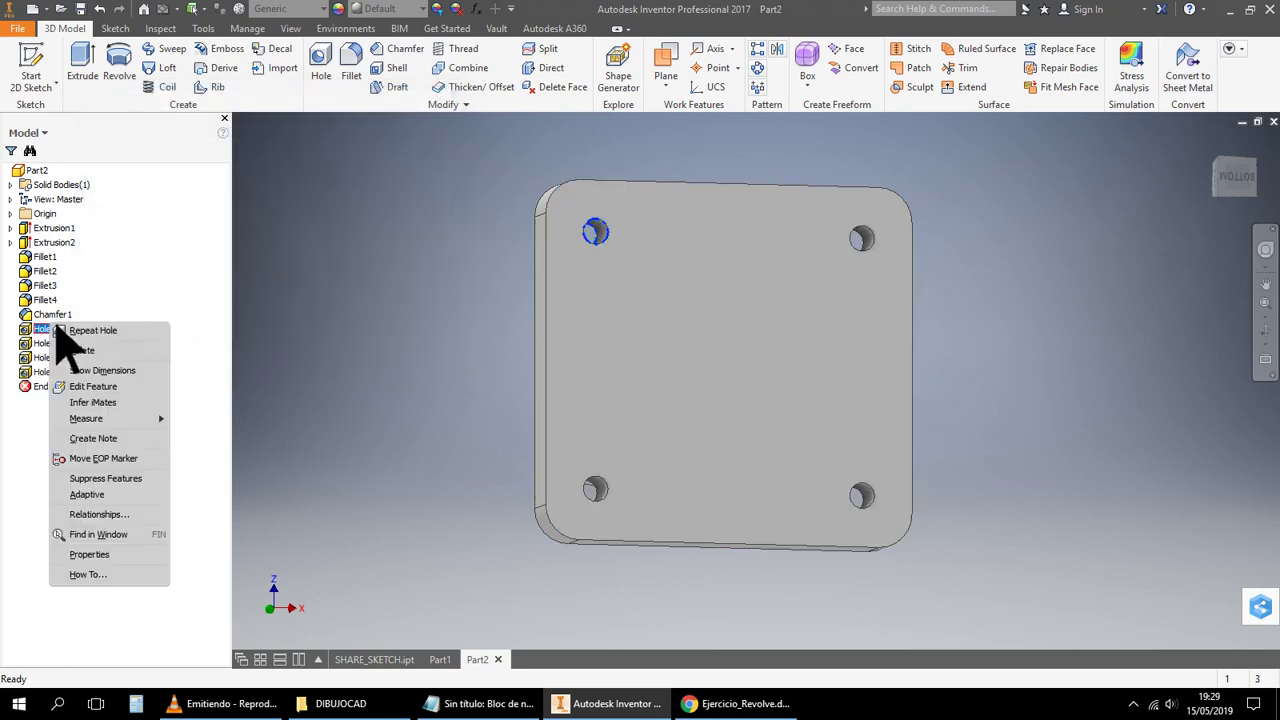
pyautogui.click(117, 390)
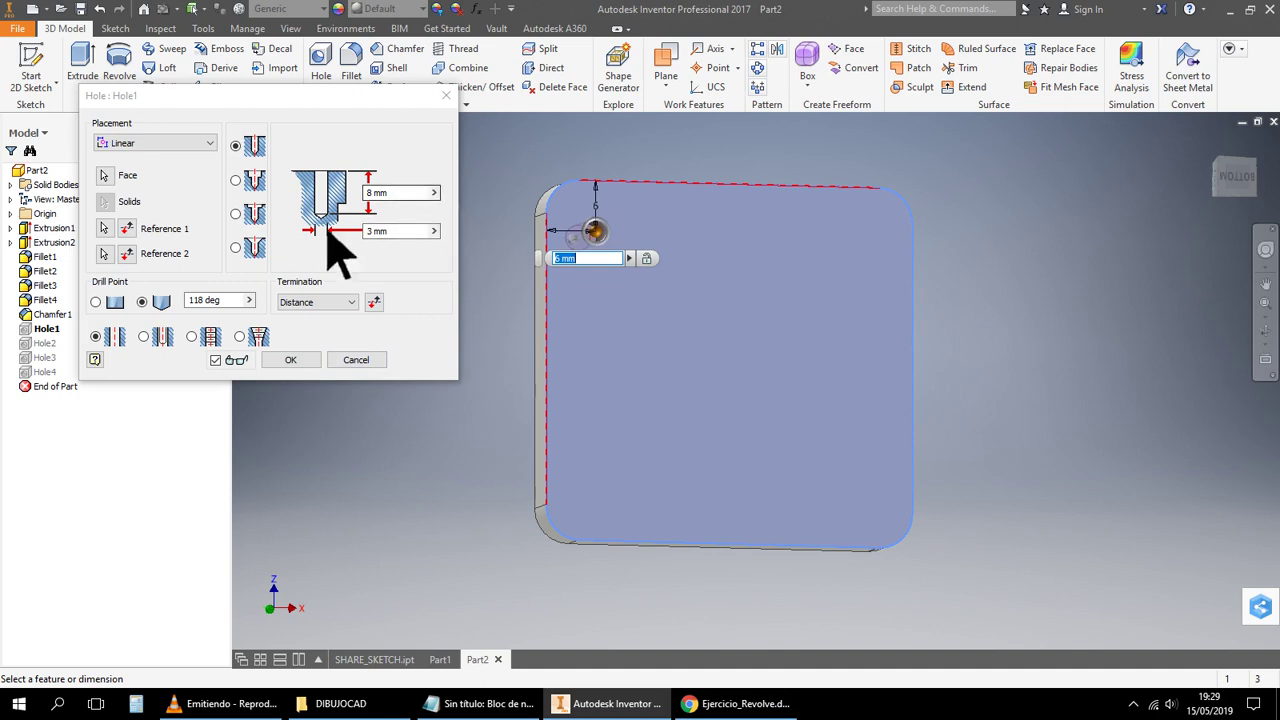
pyautogui.click(349, 303)
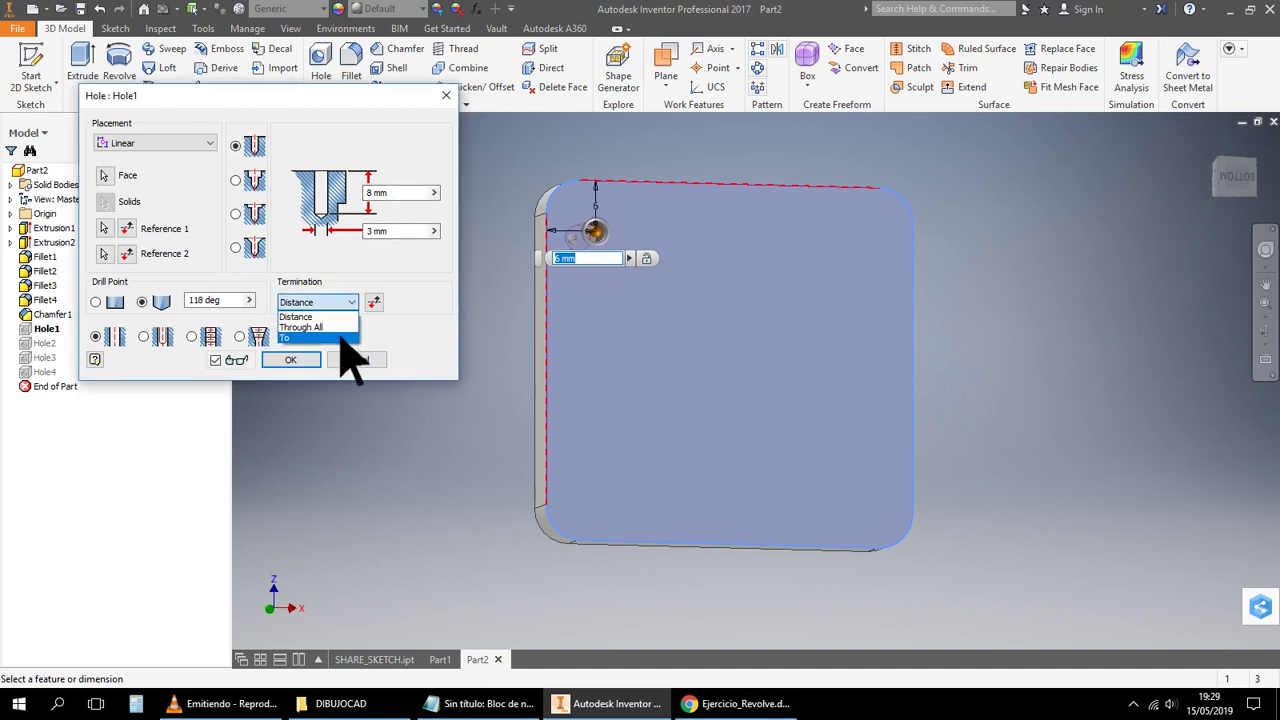
pyautogui.click(343, 326)
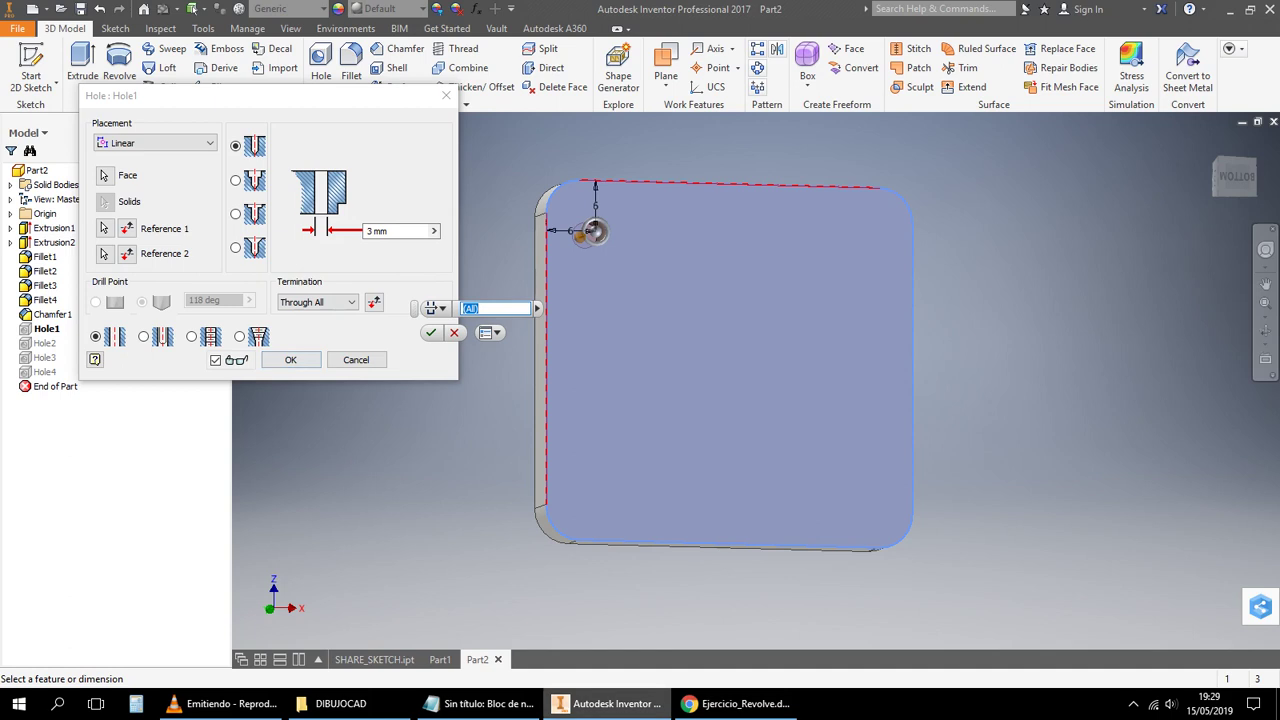
pyautogui.click(480, 703)
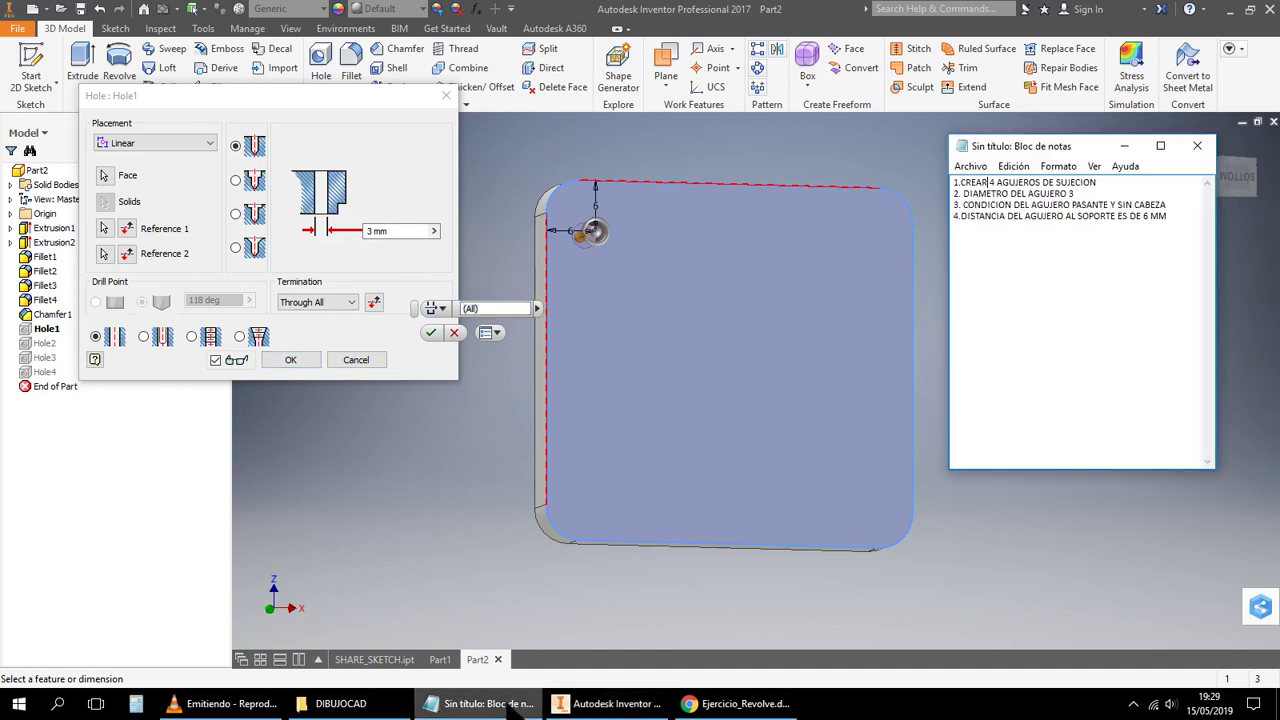
pyautogui.click(303, 362)
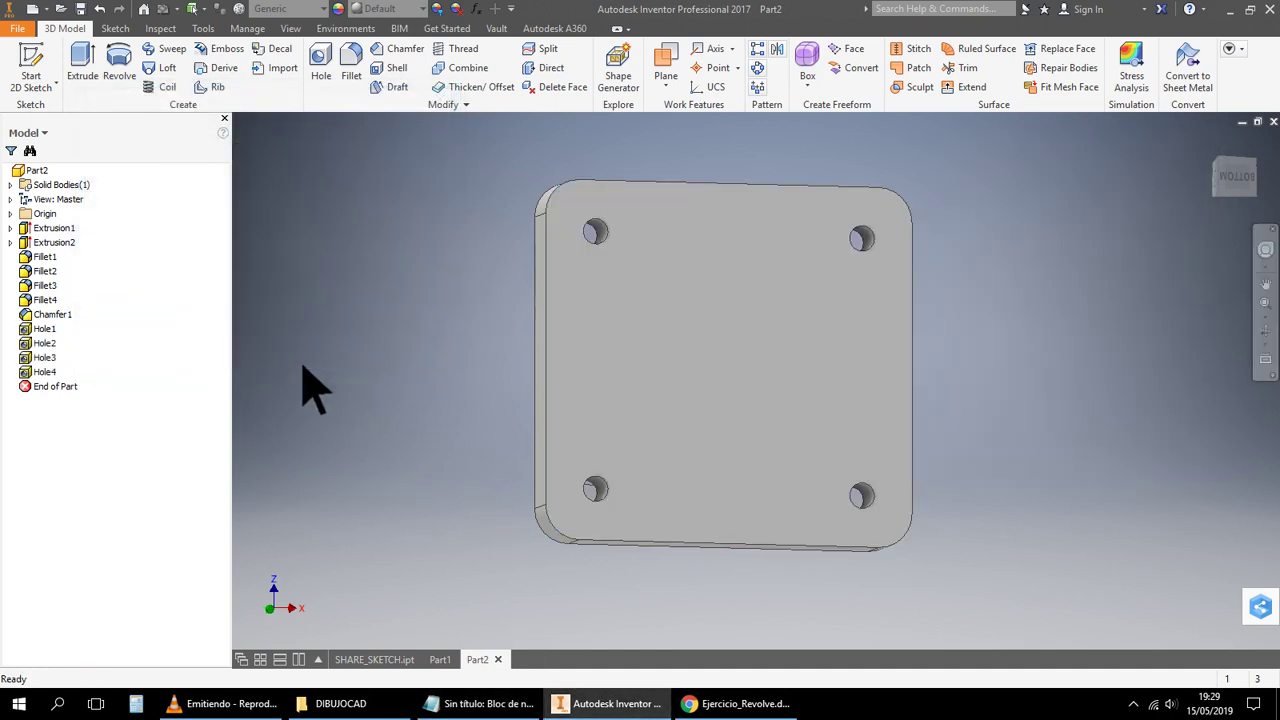
# Examine the through holes from the base plate's upper side, around the upright support
pyautogui.click(1265, 332)
pyautogui.moveTo(1018, 344); pyautogui.dragTo(955, 325)
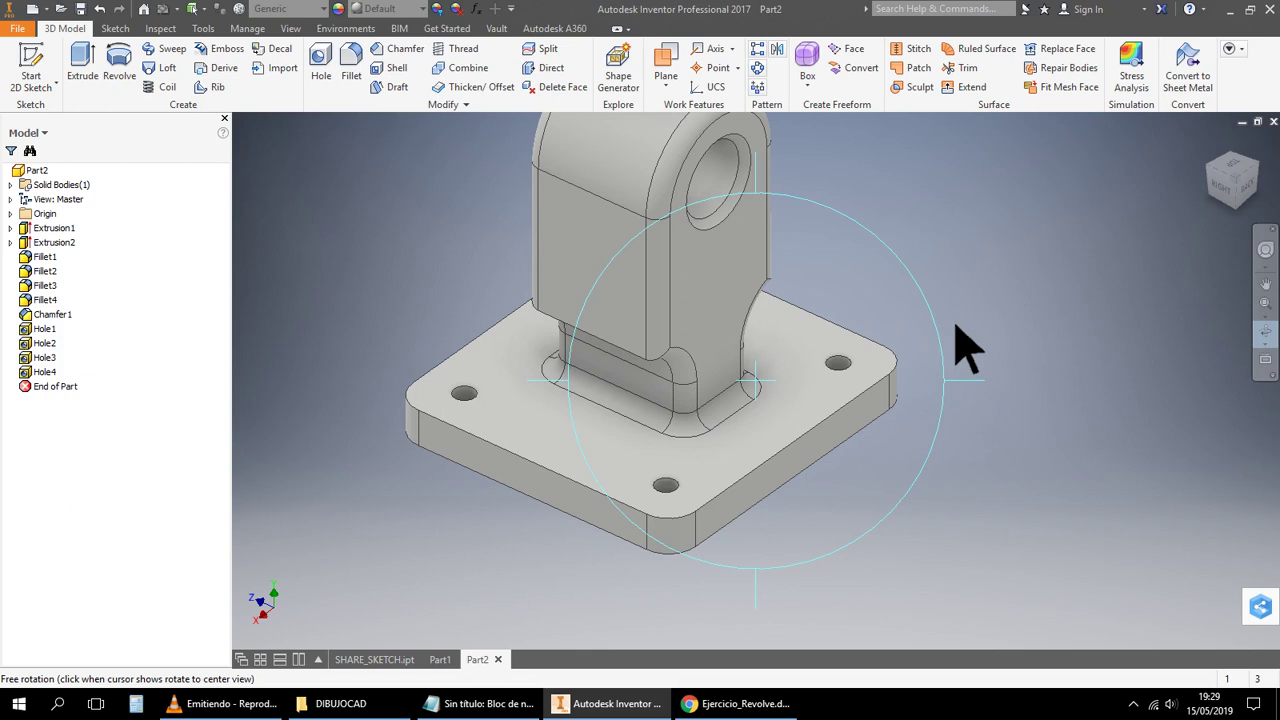
pyautogui.rightClick(1108, 290)
pyautogui.click(1160, 286)
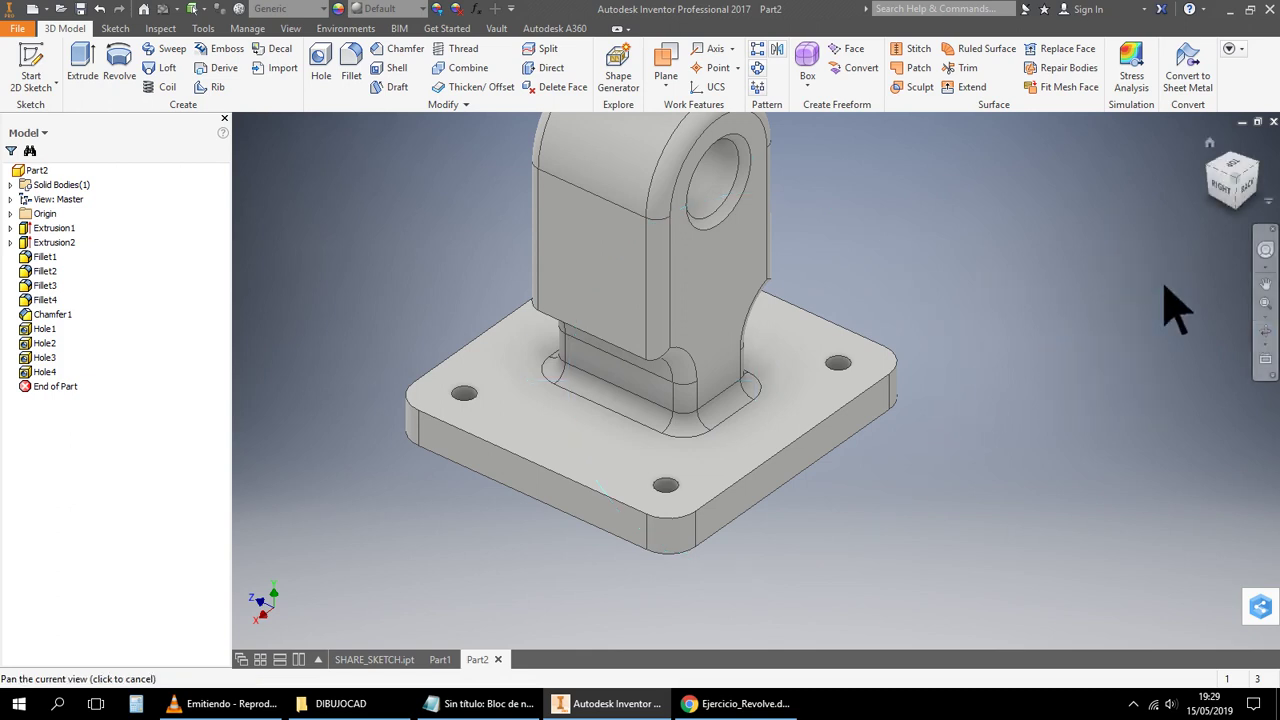
pyautogui.scroll(5, 738, 378)
pyautogui.scroll(3, 814, 343)
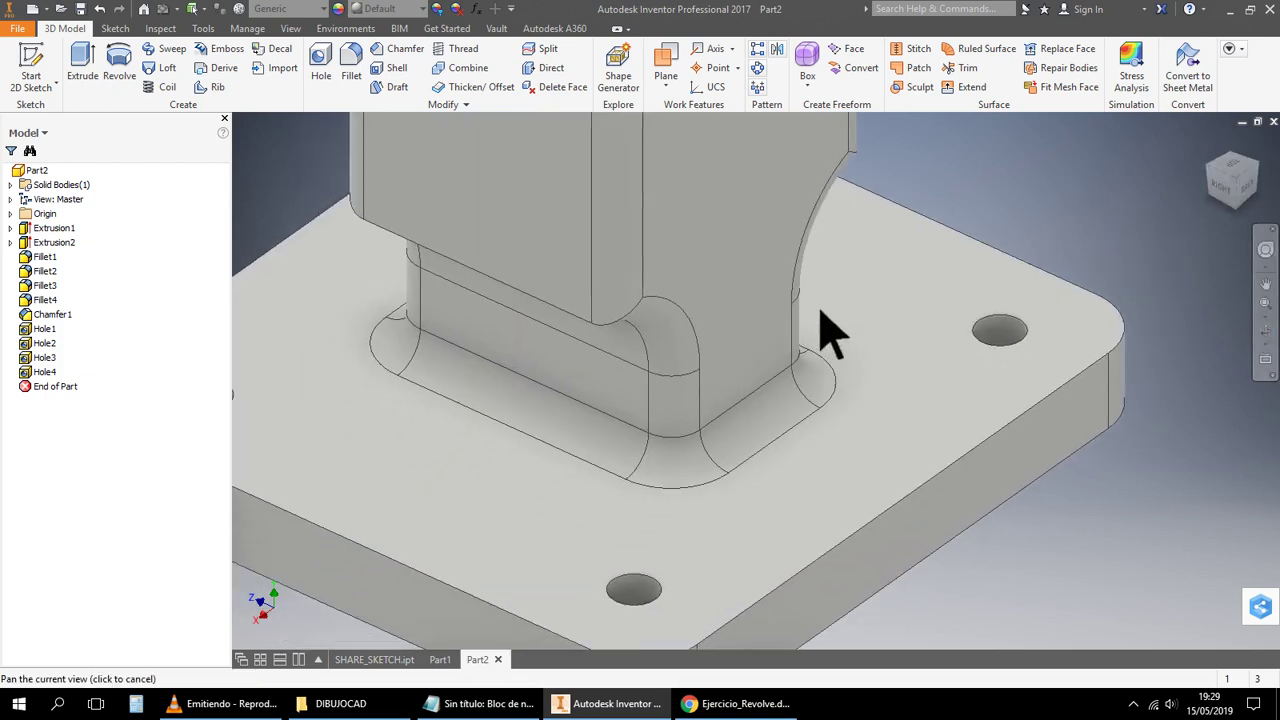
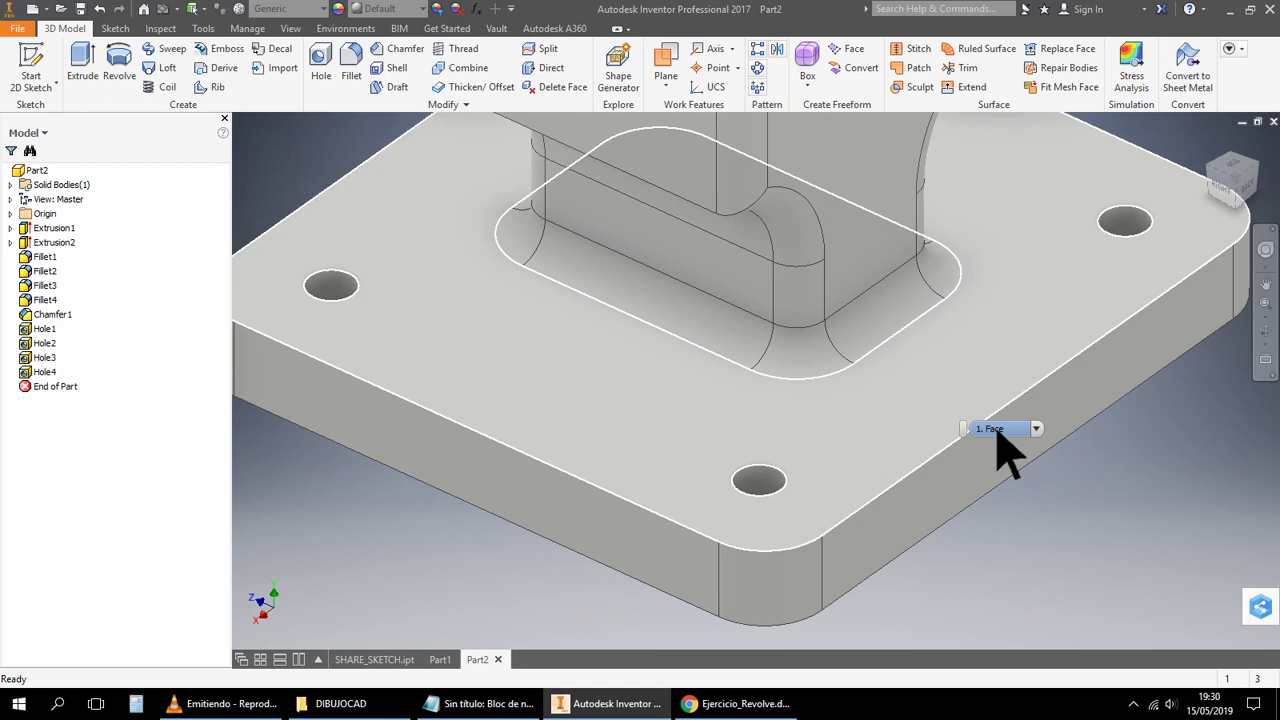
# Start a full-length thread on the base plate's back-right corner hole and set its thread type to ISO Metric profile
pyautogui.press('Escape')
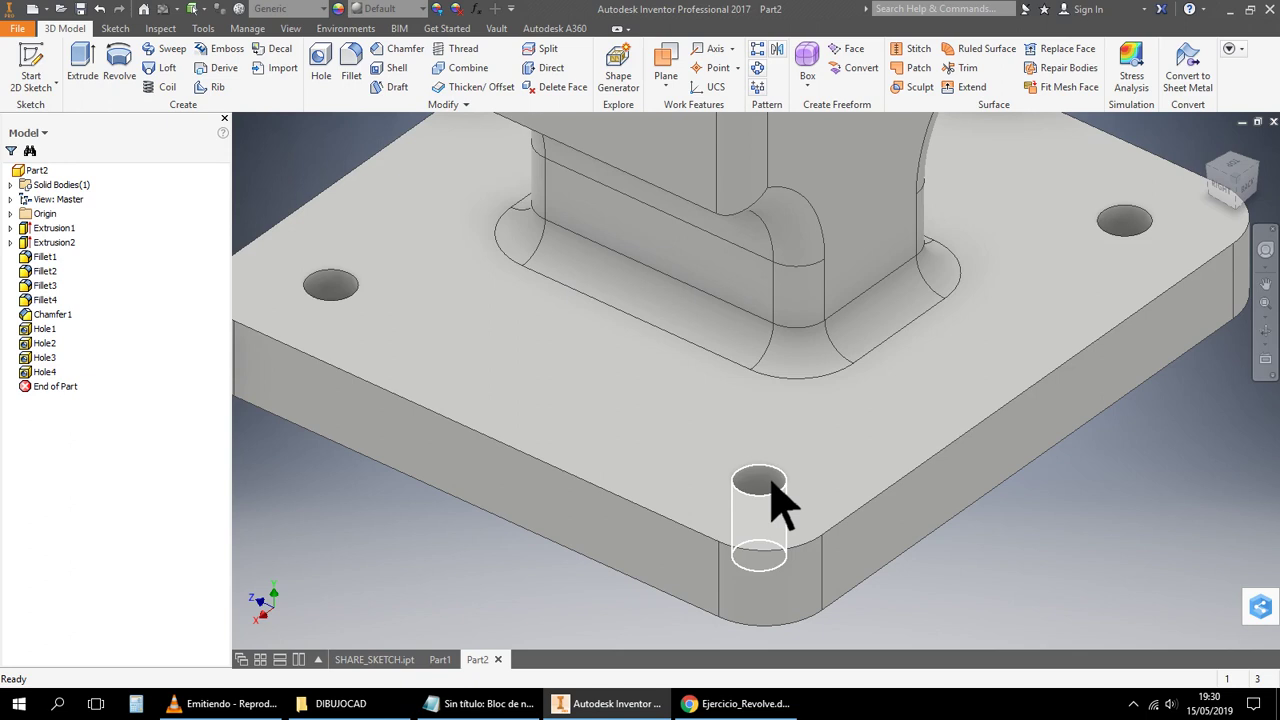
pyautogui.click(460, 48)
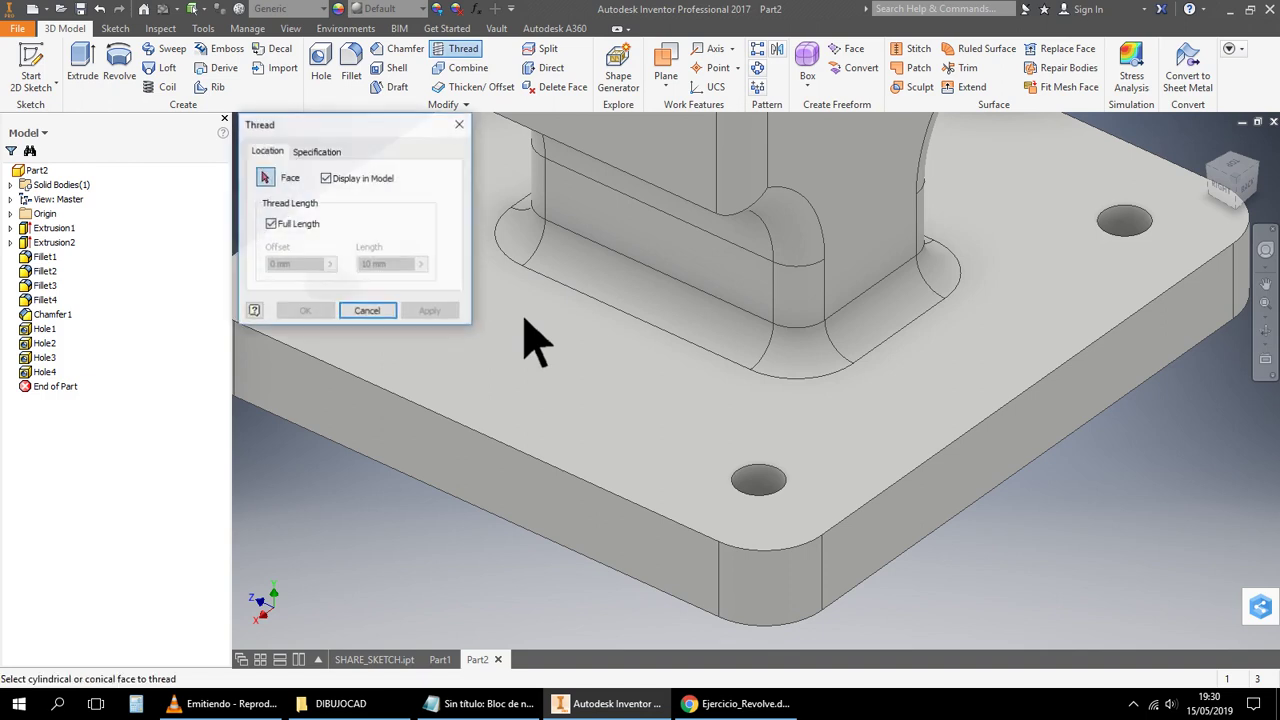
pyautogui.click(328, 152)
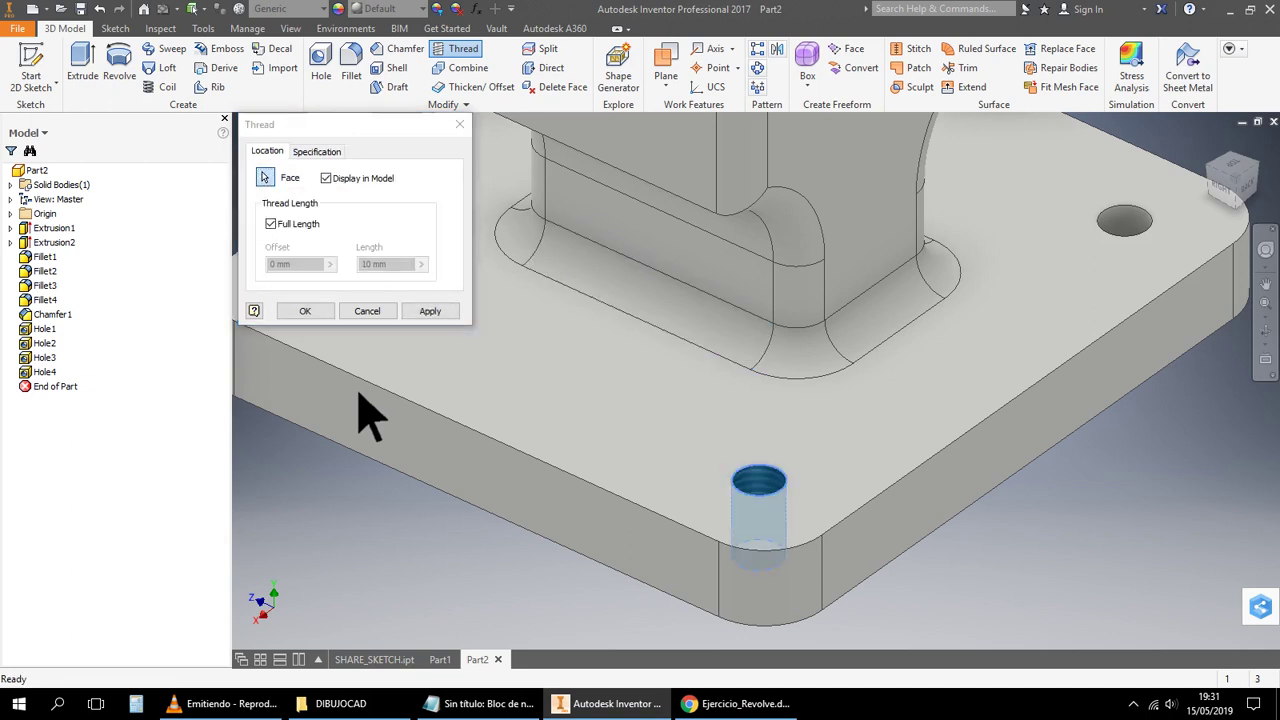
pyautogui.click(313, 156)
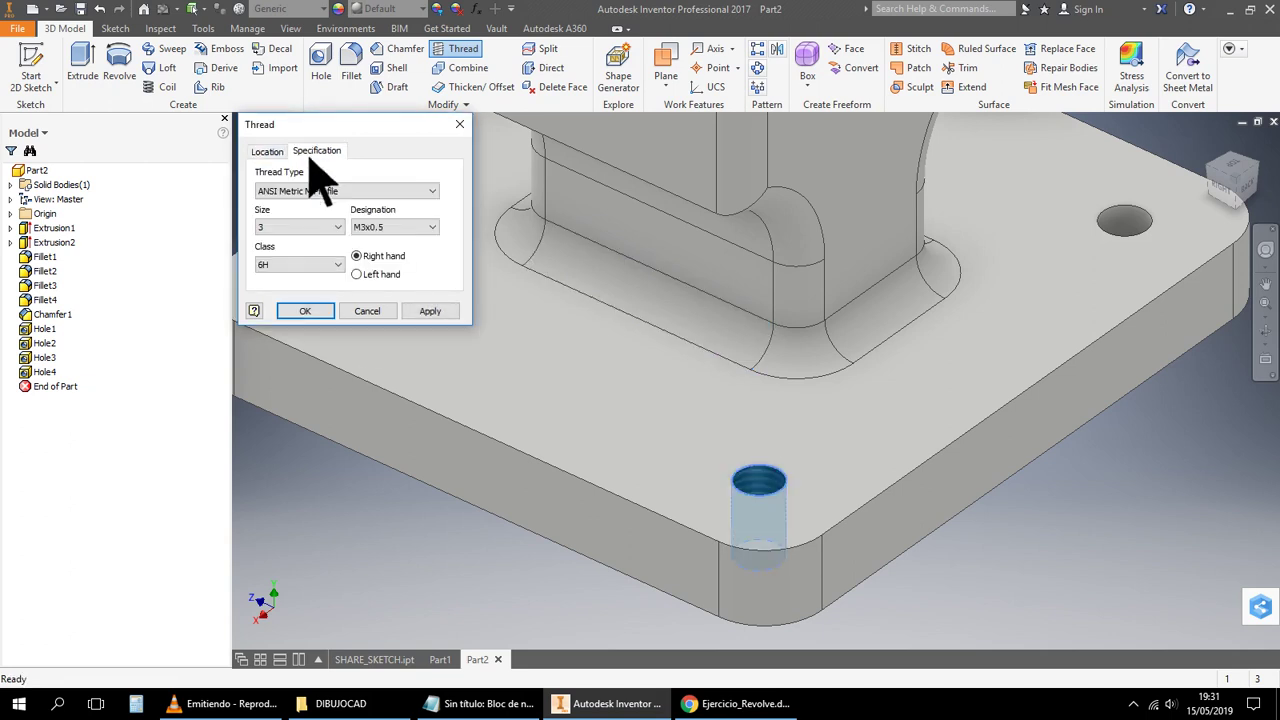
pyautogui.click(430, 192)
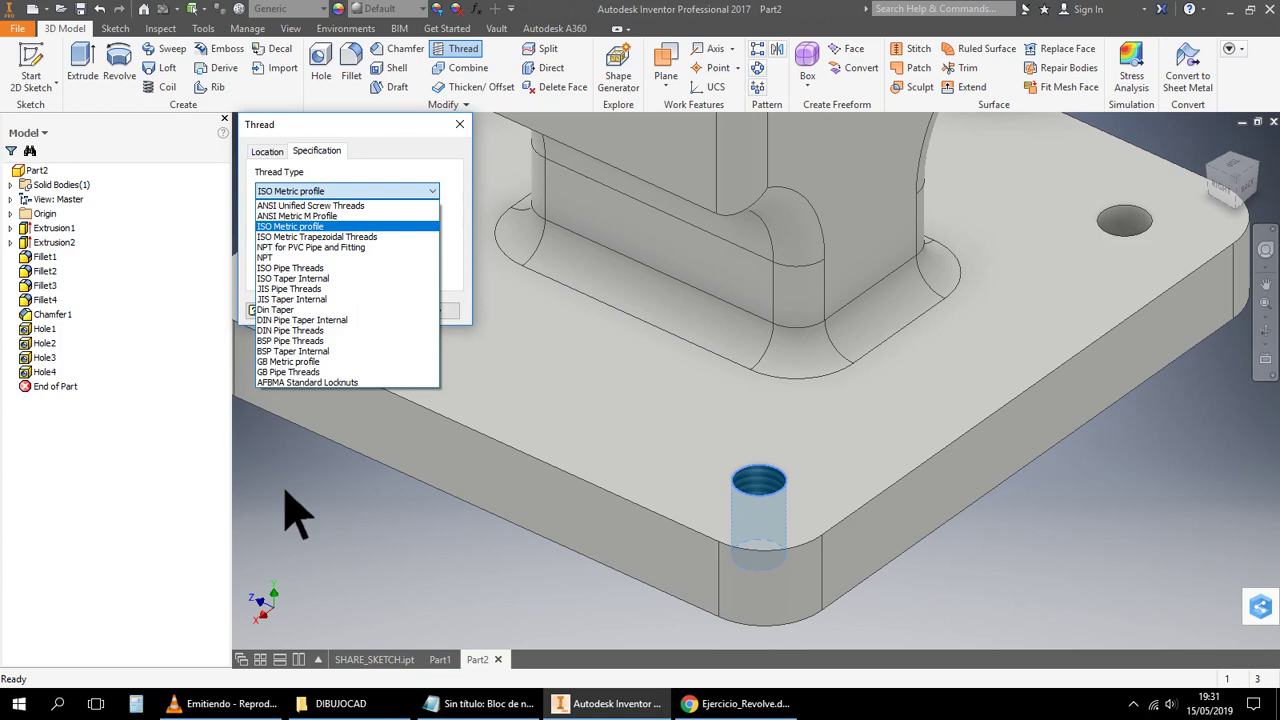
pyautogui.click(578, 415)
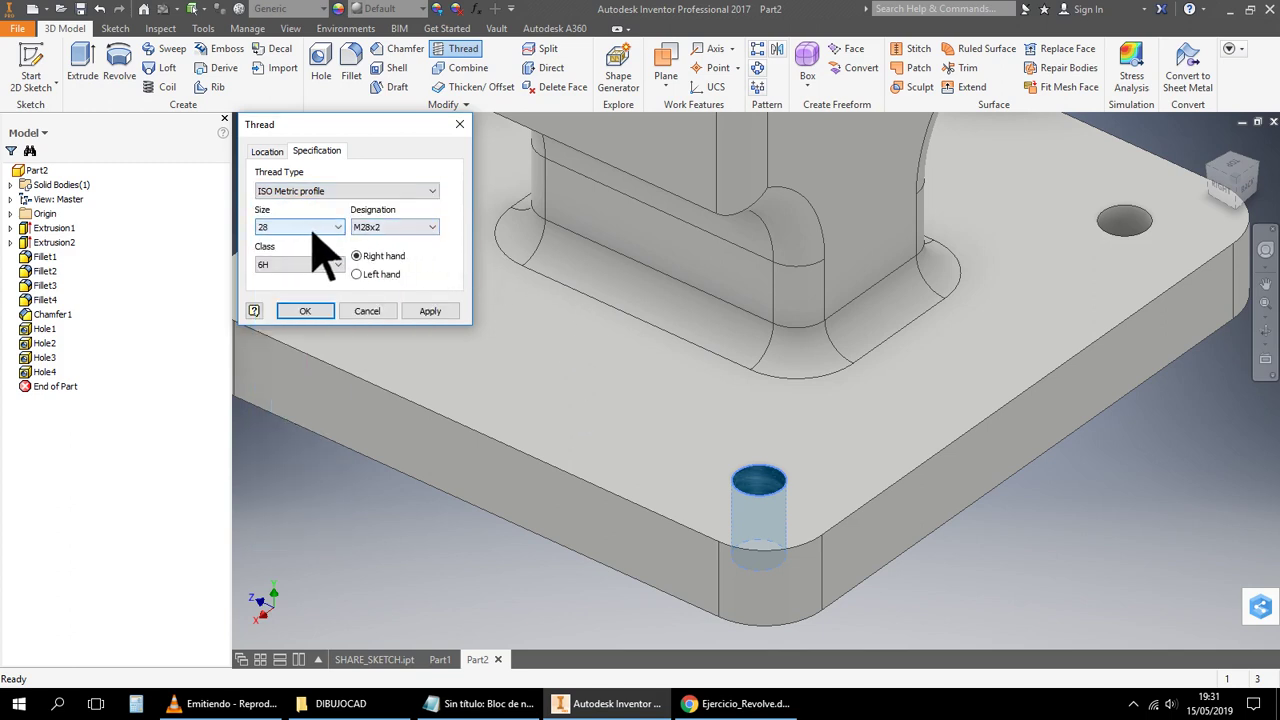
# Set the back-right hole's thread size to 3 with designation M3x0.5 and create the thread
pyautogui.click(431, 228)
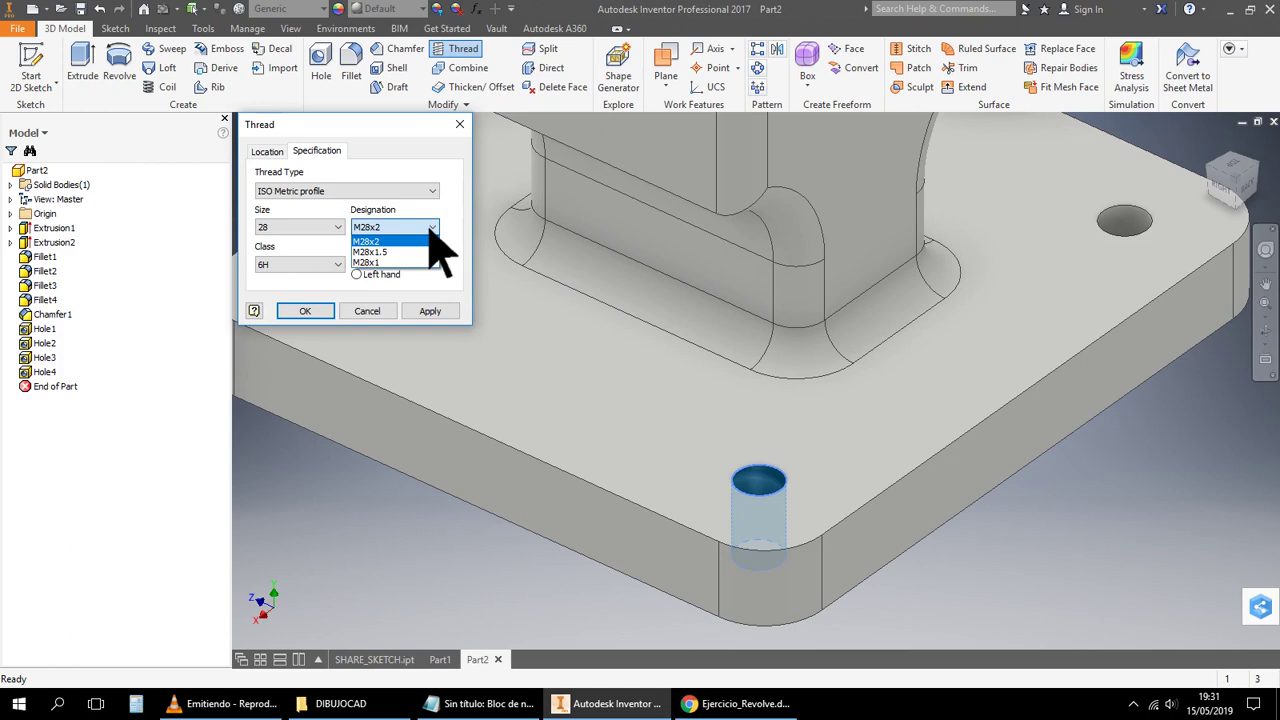
pyautogui.click(348, 226)
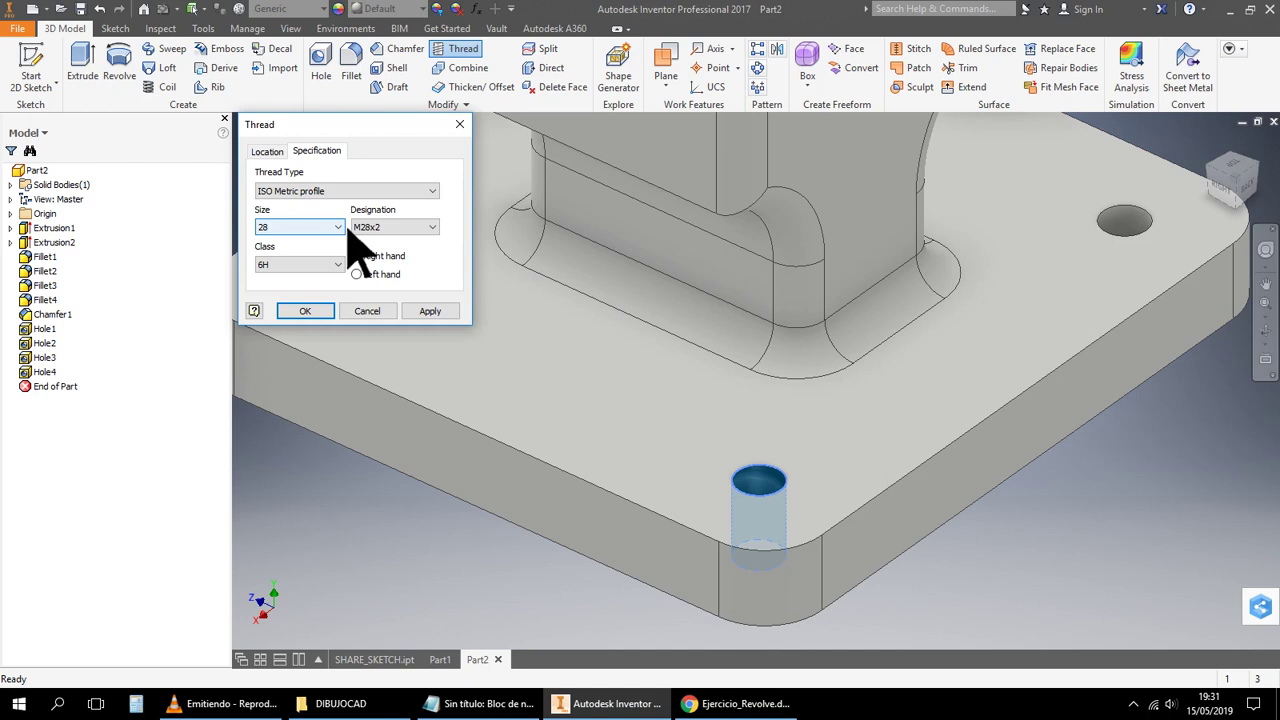
pyautogui.click(348, 228)
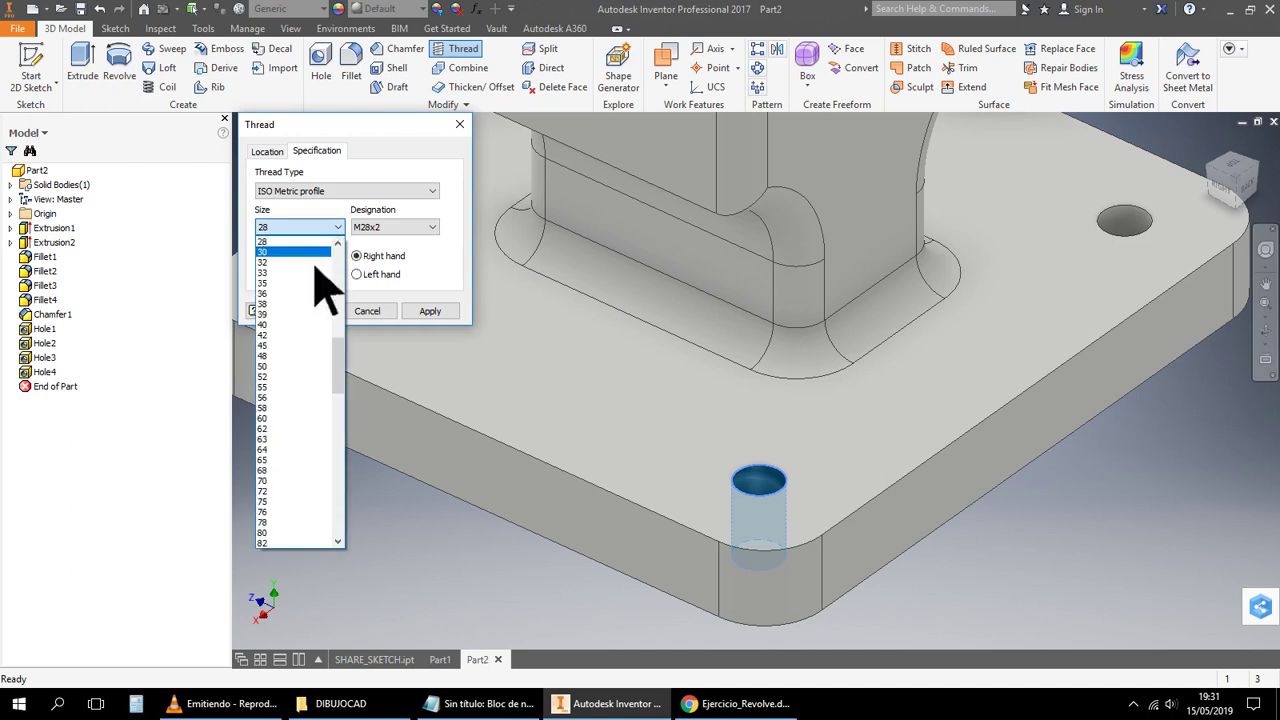
pyautogui.scroll(12, 313, 415)
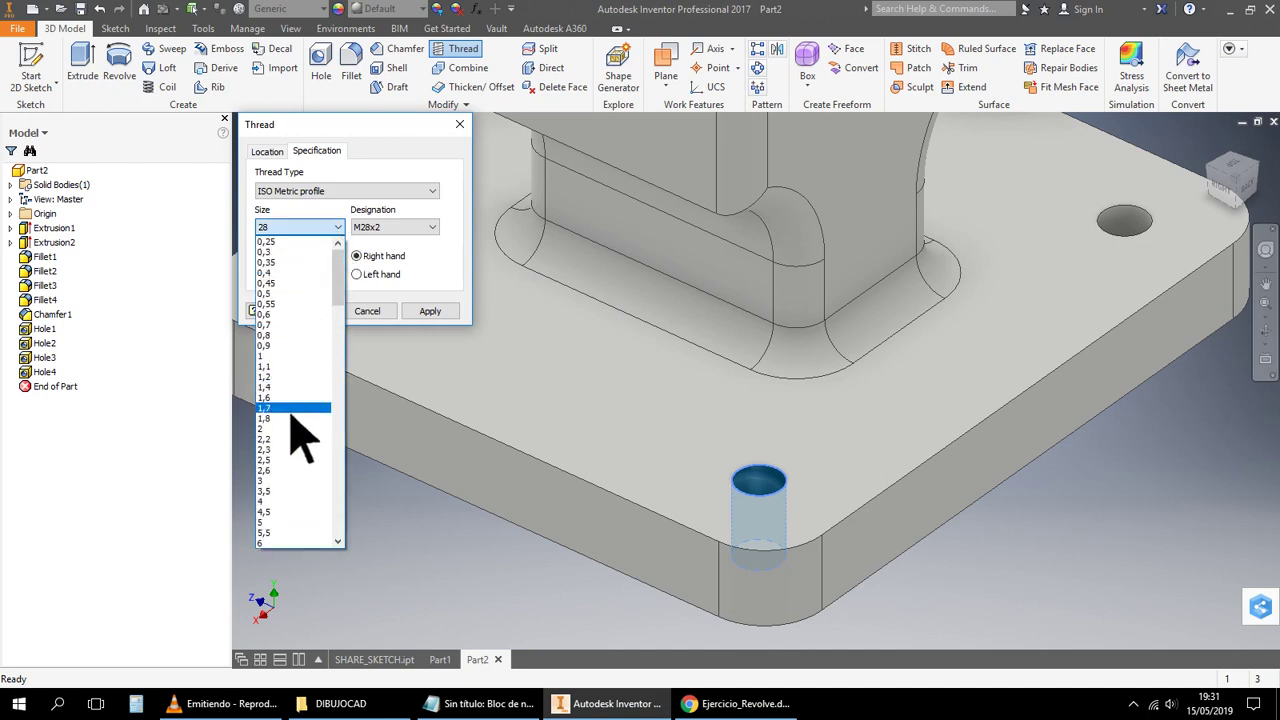
pyautogui.scroll(-4, 300, 455)
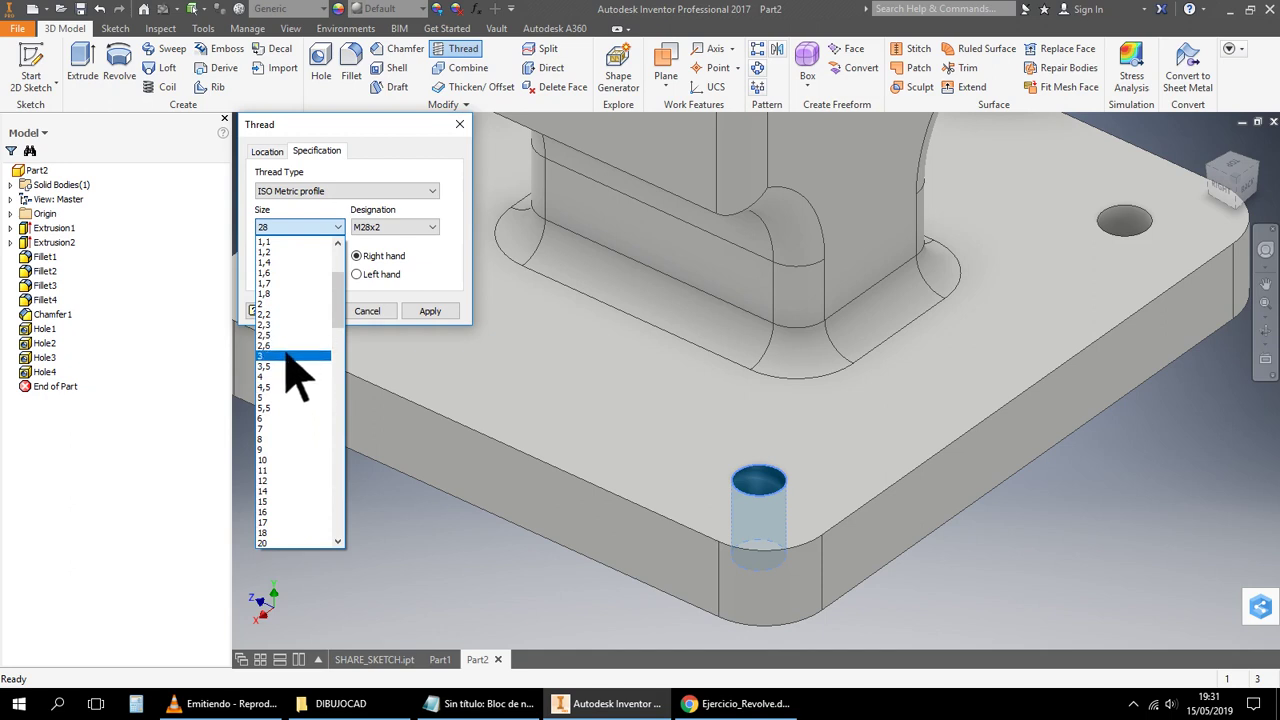
pyautogui.click(290, 352)
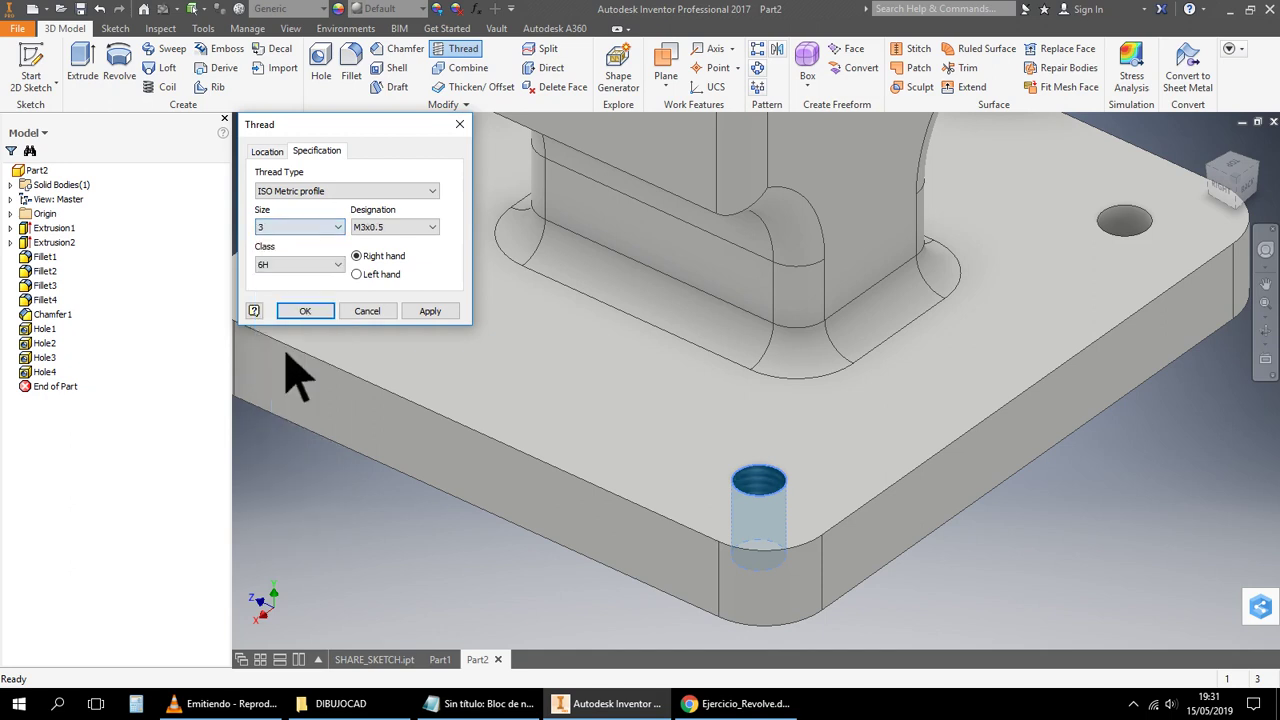
pyautogui.click(420, 229)
pyautogui.click(421, 245)
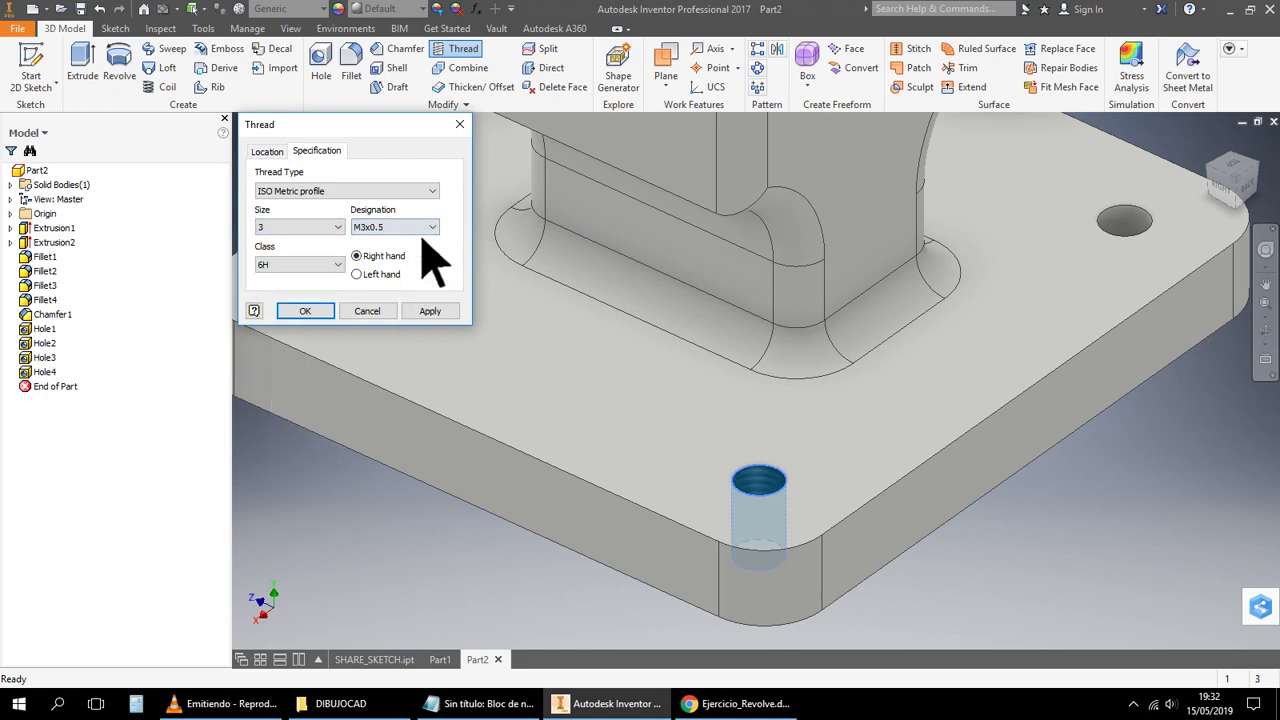
pyautogui.click(316, 310)
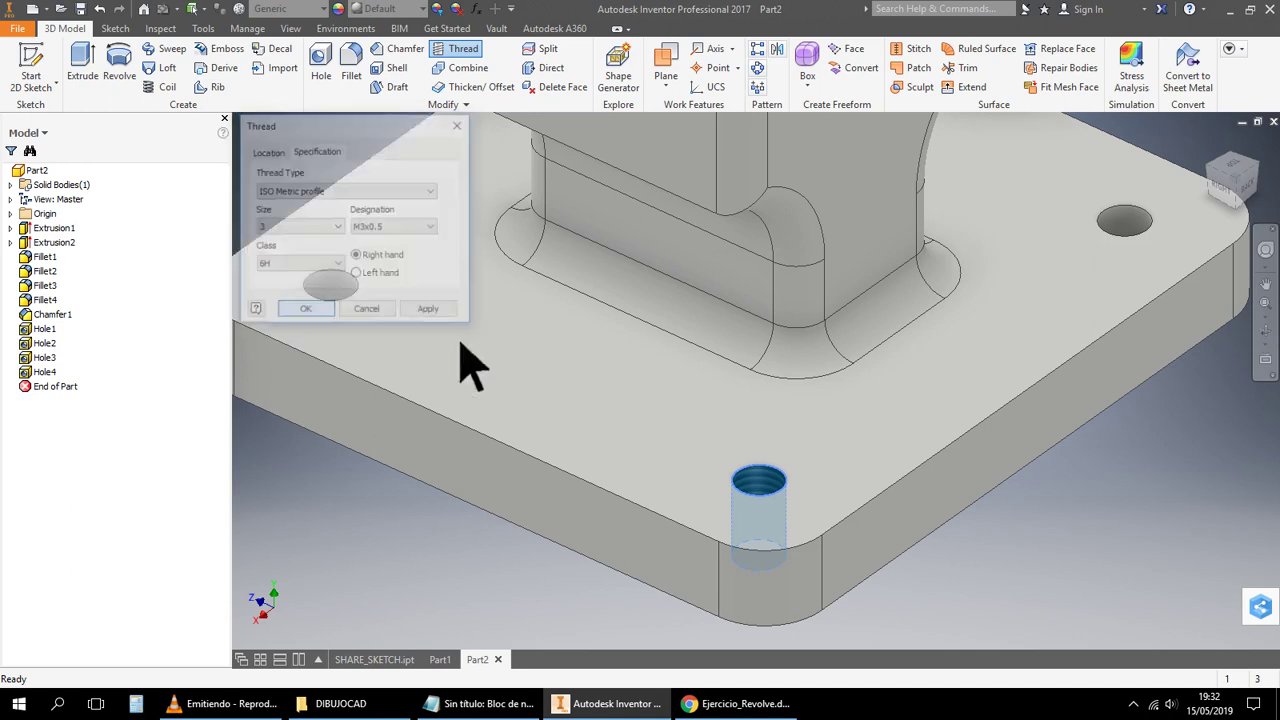
# Thread the base plate's back-left corner hole along its full length with the ISO Metric profile, M3x0.5
pyautogui.click(1130, 225)
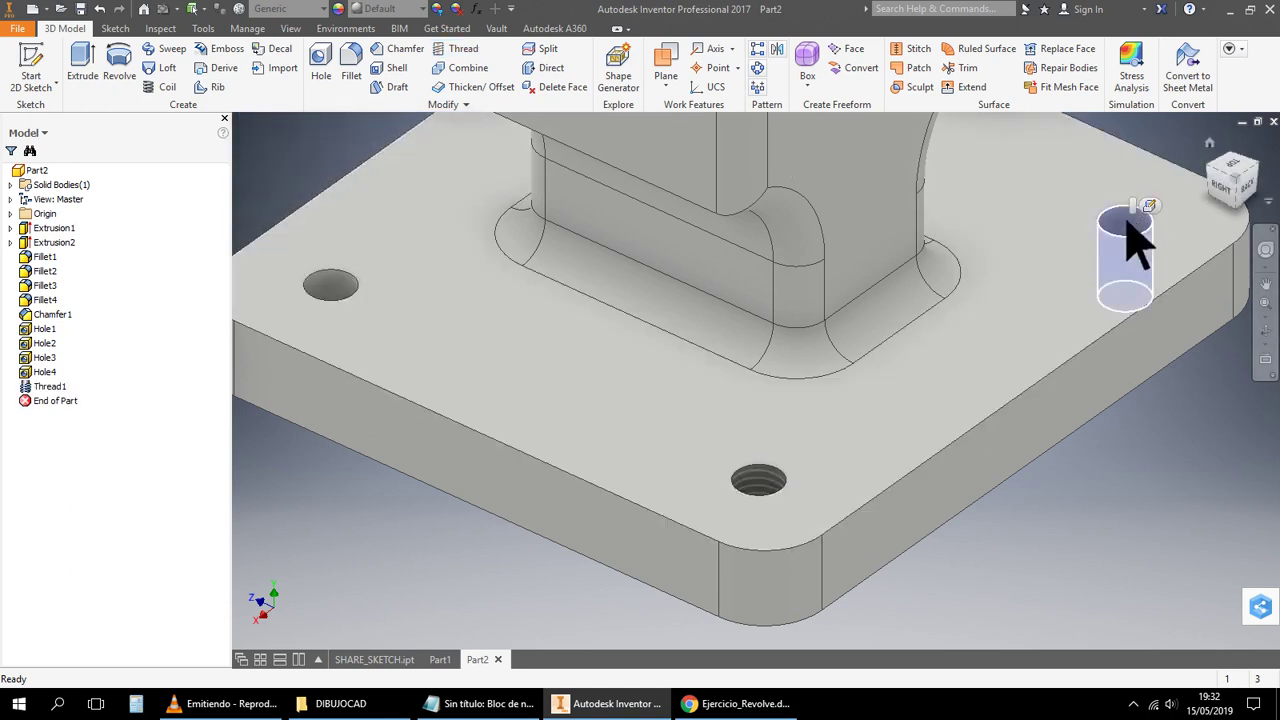
pyautogui.click(466, 50)
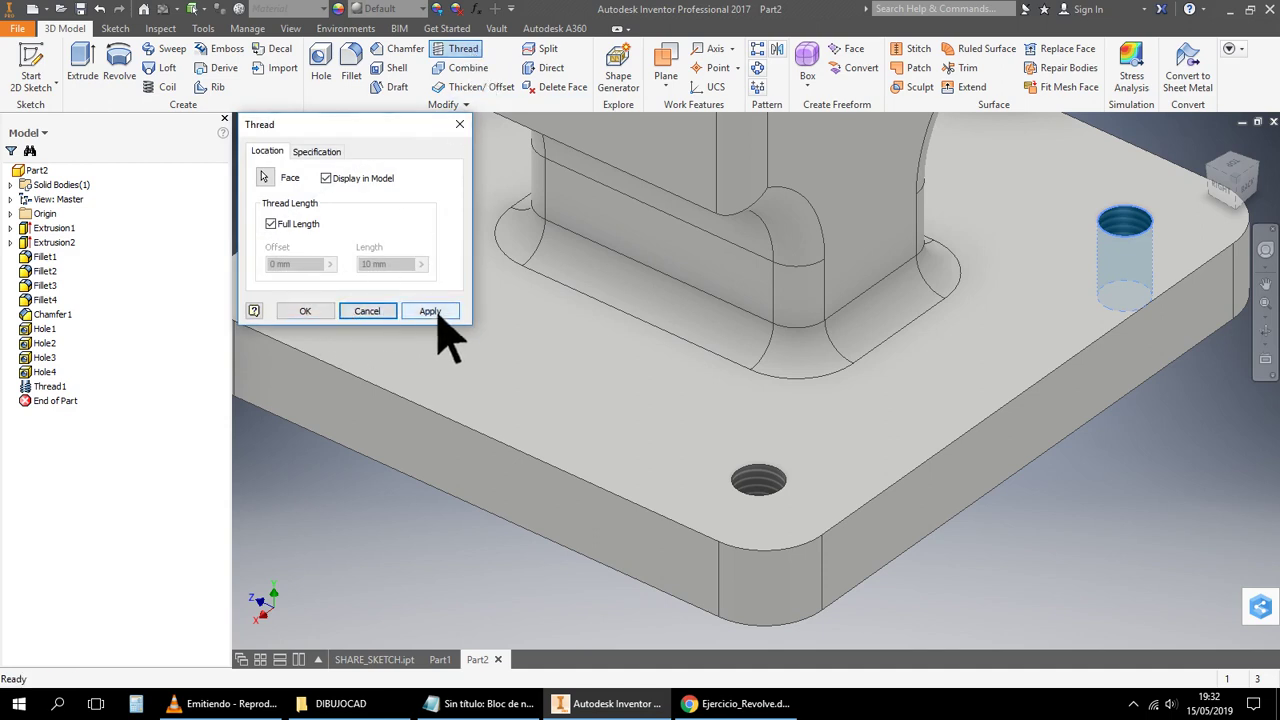
pyautogui.click(333, 152)
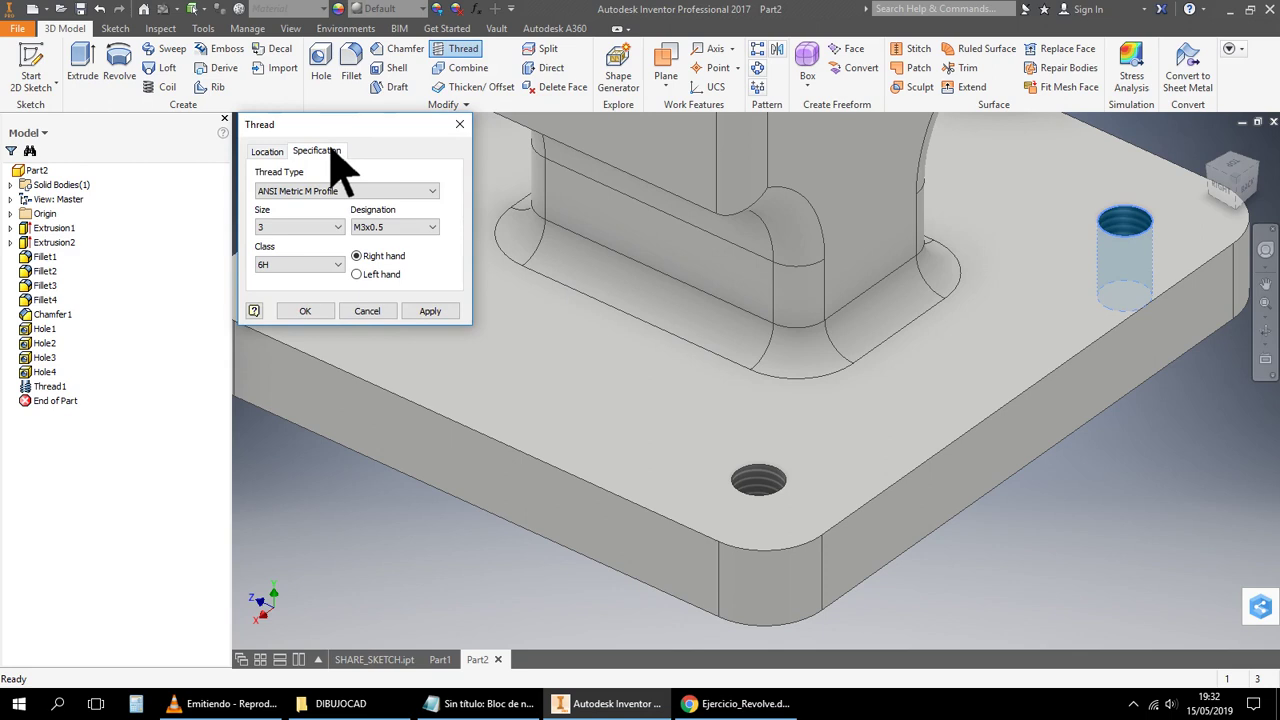
pyautogui.click(355, 191)
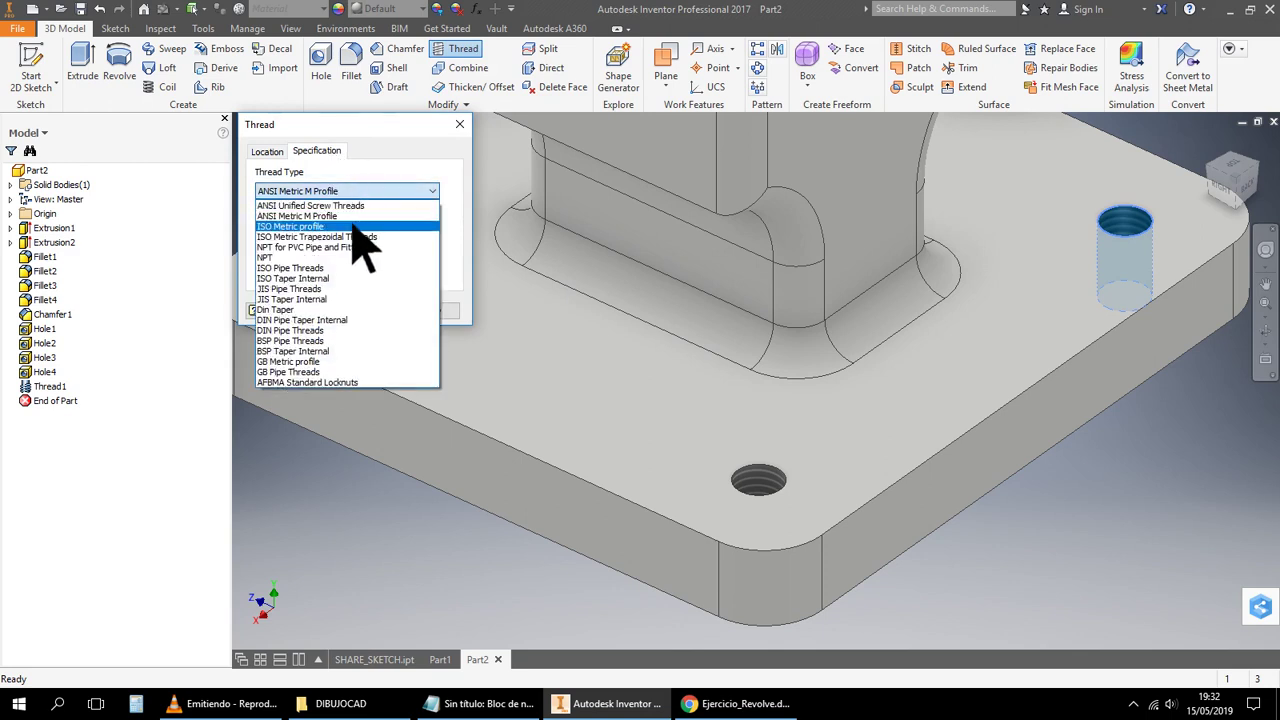
pyautogui.click(354, 228)
pyautogui.click(430, 311)
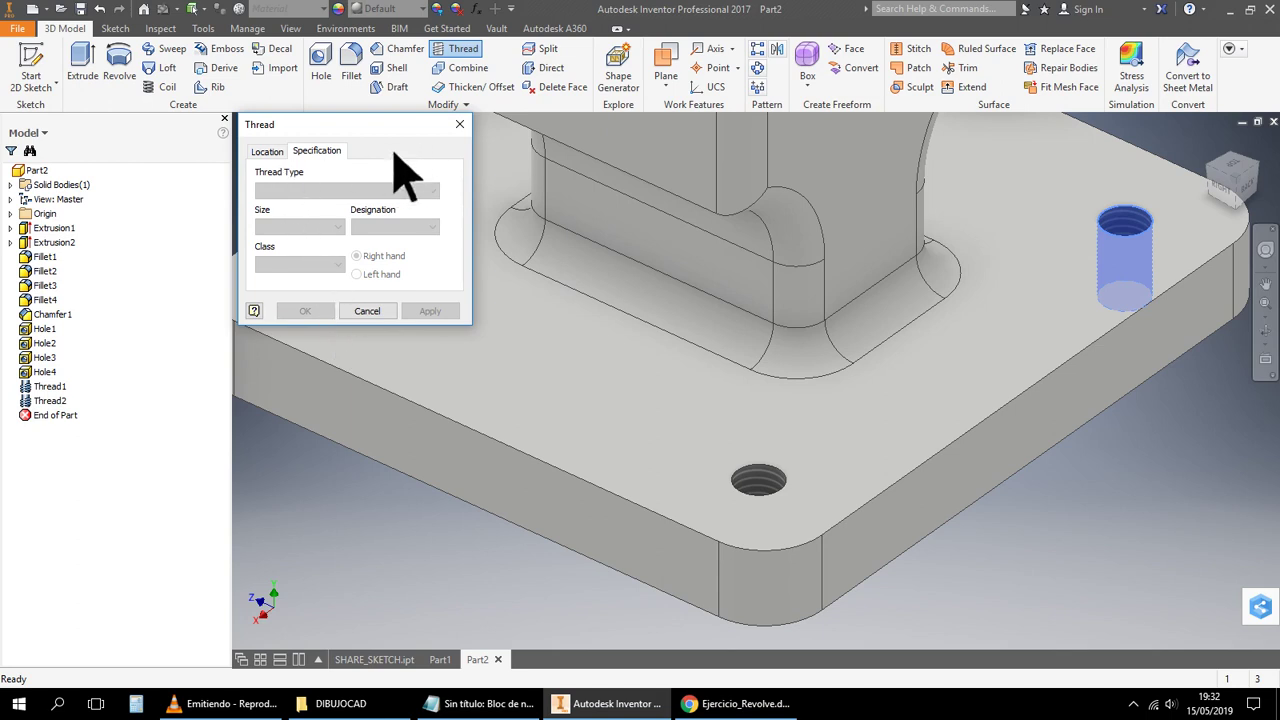
pyautogui.click(267, 152)
pyautogui.click(300, 151)
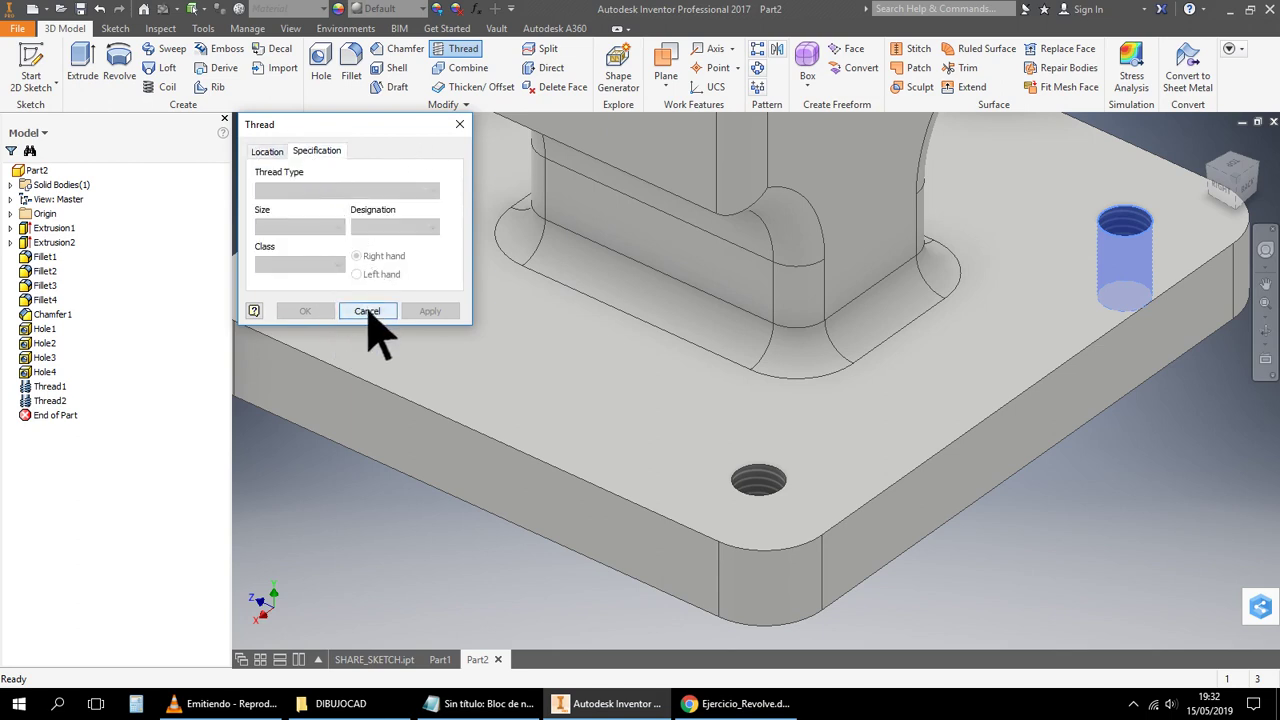
pyautogui.click(460, 124)
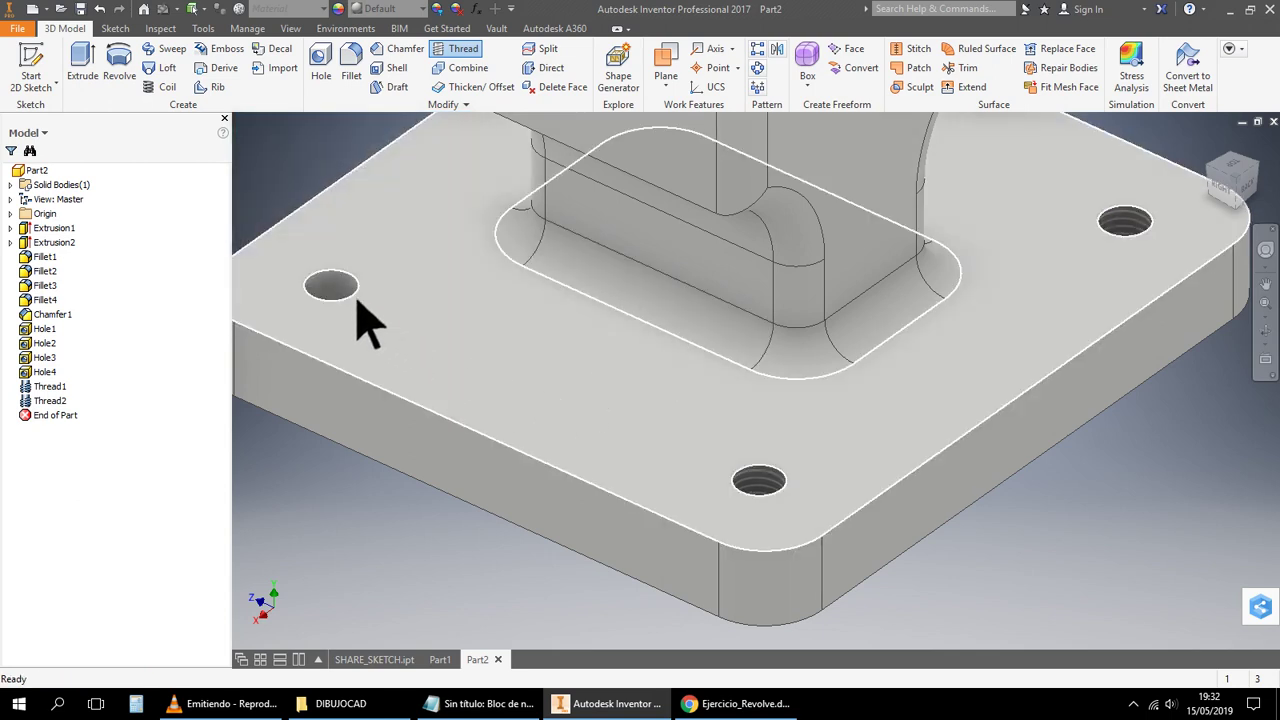
# Thread the base plate's front-right corner hole with the ISO Metric profile, size 3, designation M3x0.5
pyautogui.click(463, 50)
pyautogui.moveTo(575, 400); pyautogui.dragTo(815, 520, button='middle')
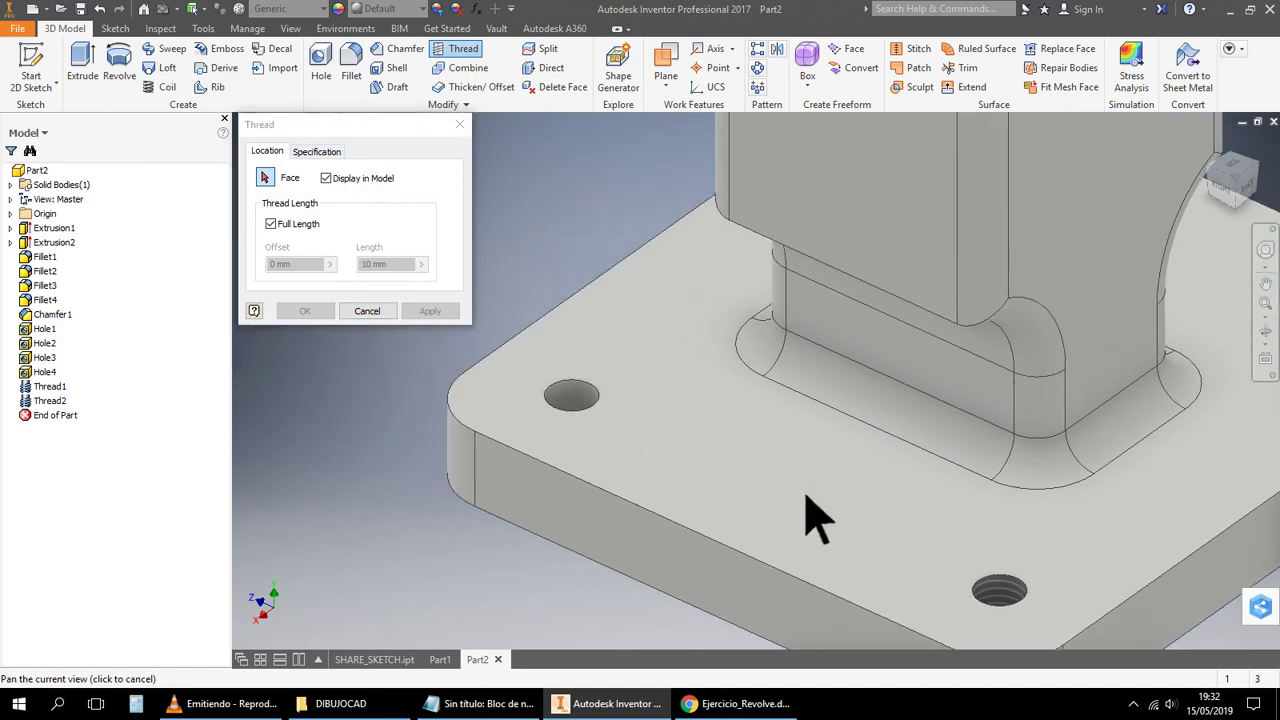
pyautogui.click(332, 157)
pyautogui.click(584, 408)
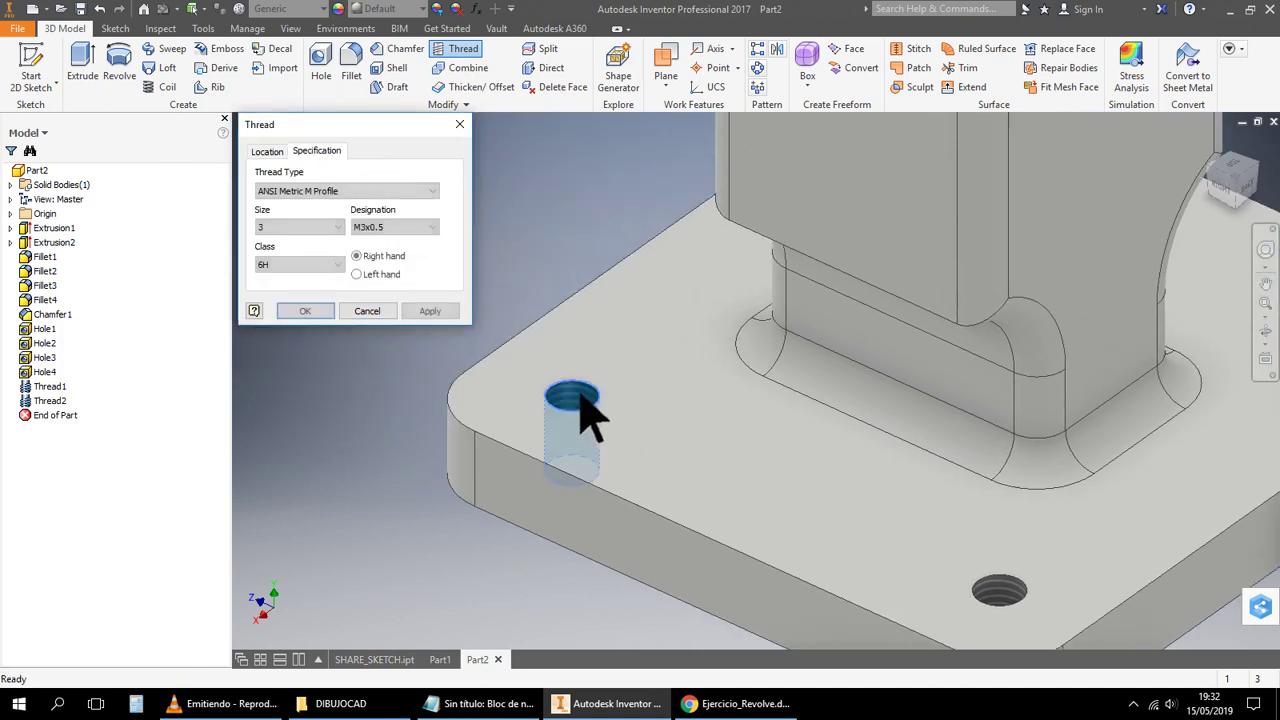
pyautogui.click(392, 190)
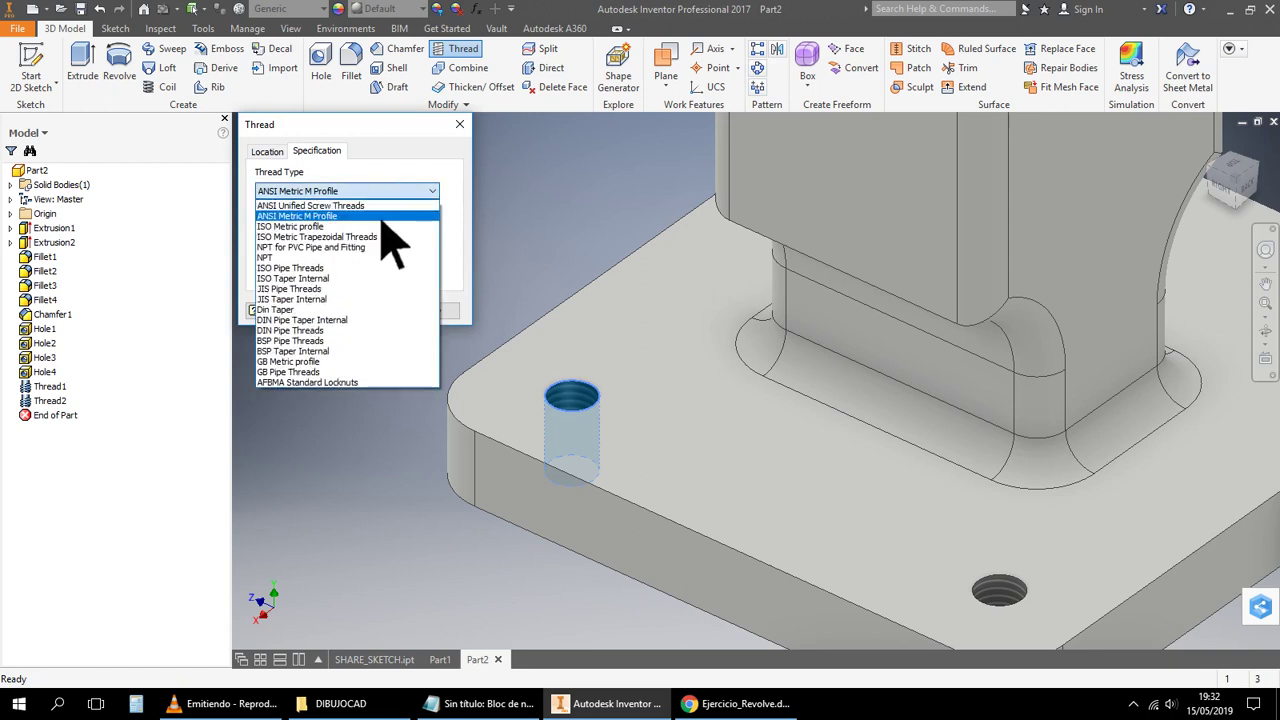
pyautogui.click(385, 226)
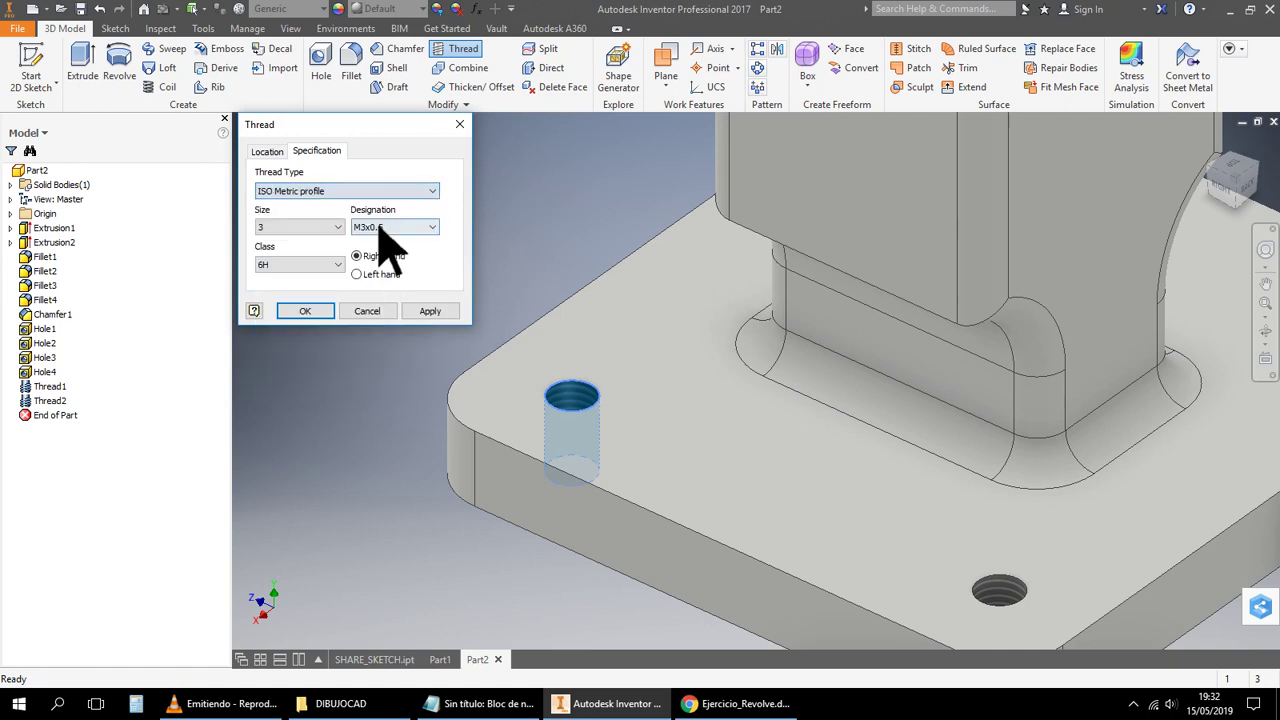
pyautogui.click(323, 313)
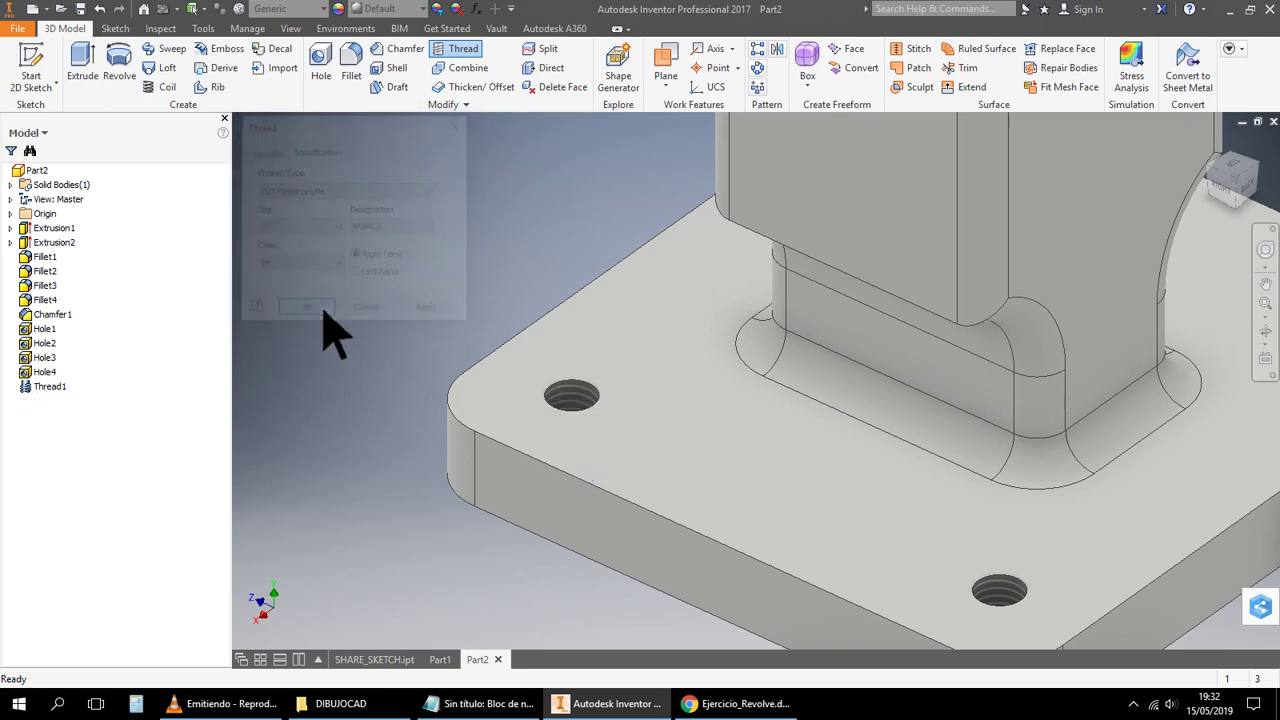
# Thread the remaining unthreaded hole at the base plate's front-left corner with the ISO Metric profile, M3x0.5
pyautogui.click(1265, 333)
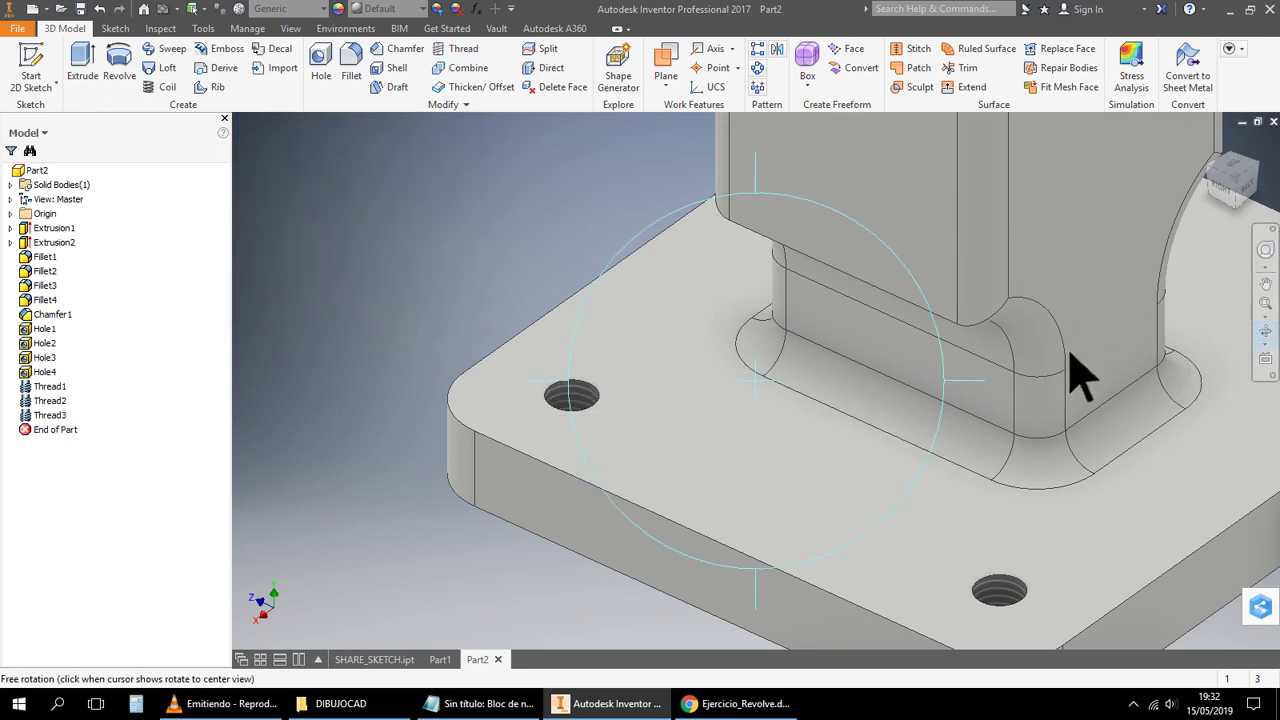
pyautogui.moveTo(806, 386); pyautogui.dragTo(955, 388)
pyautogui.rightClick(610, 195)
pyautogui.click(520, 254)
pyautogui.click(945, 522)
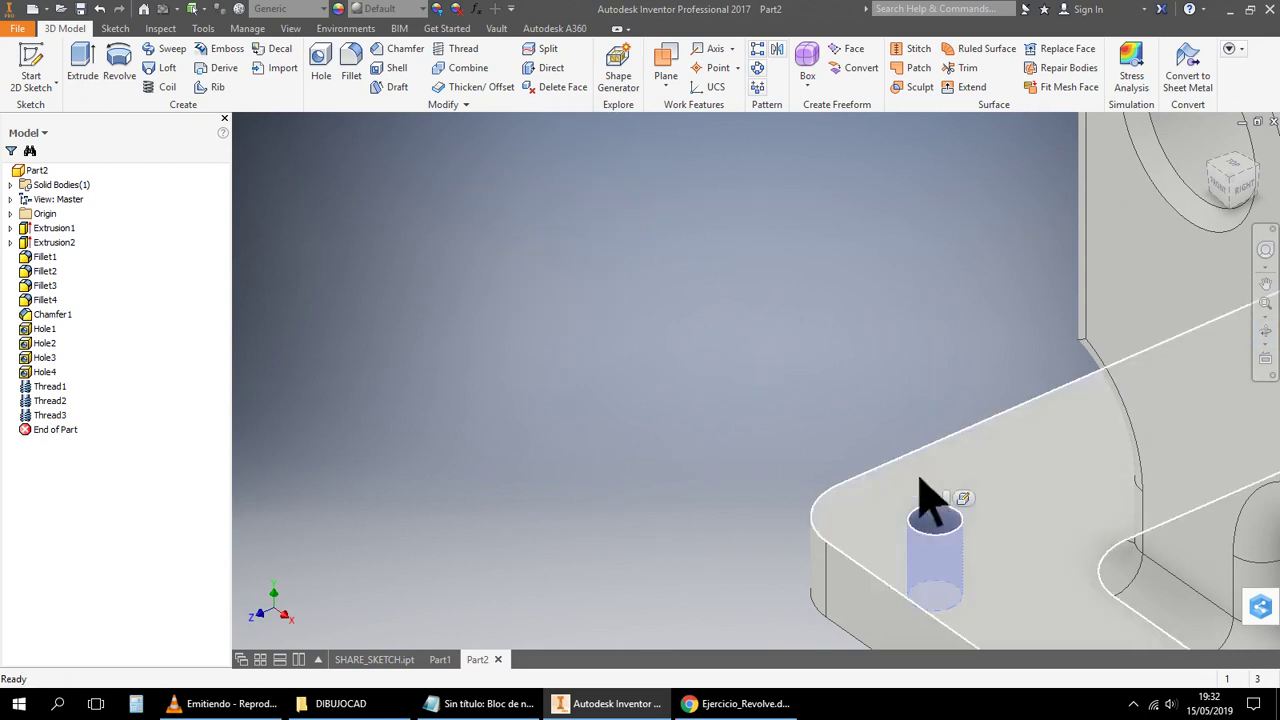
pyautogui.click(476, 55)
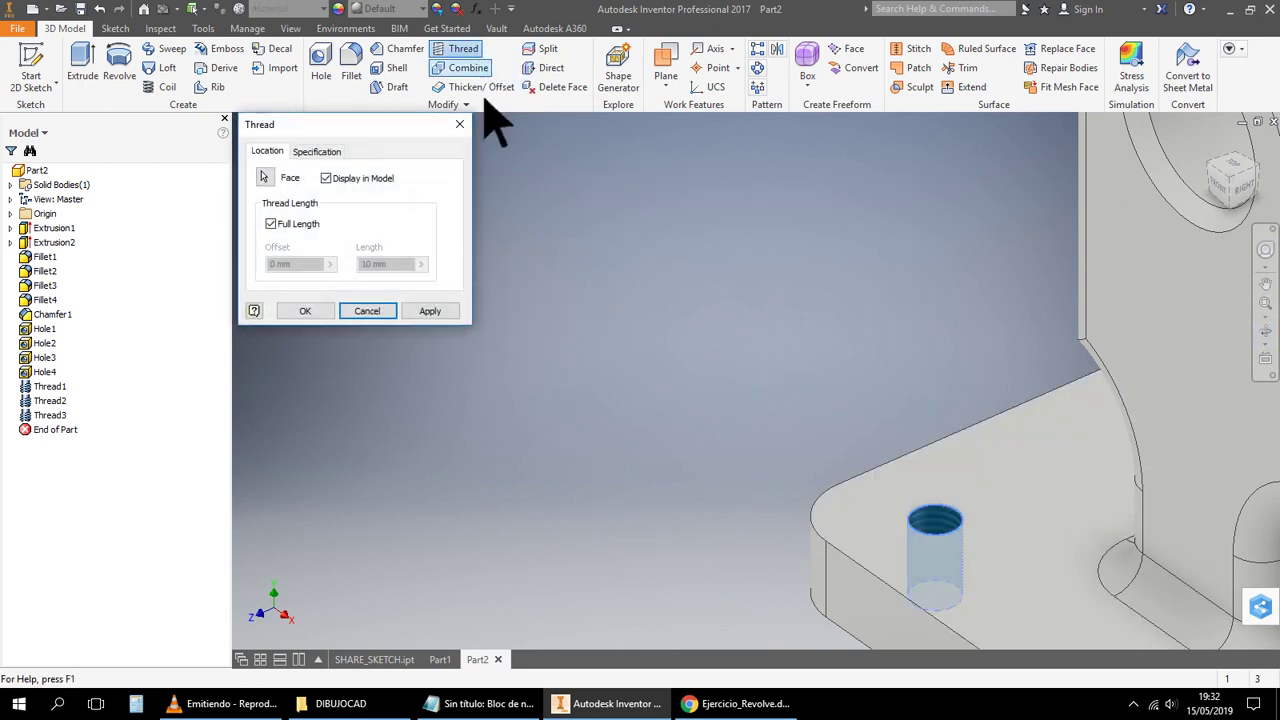
pyautogui.click(317, 152)
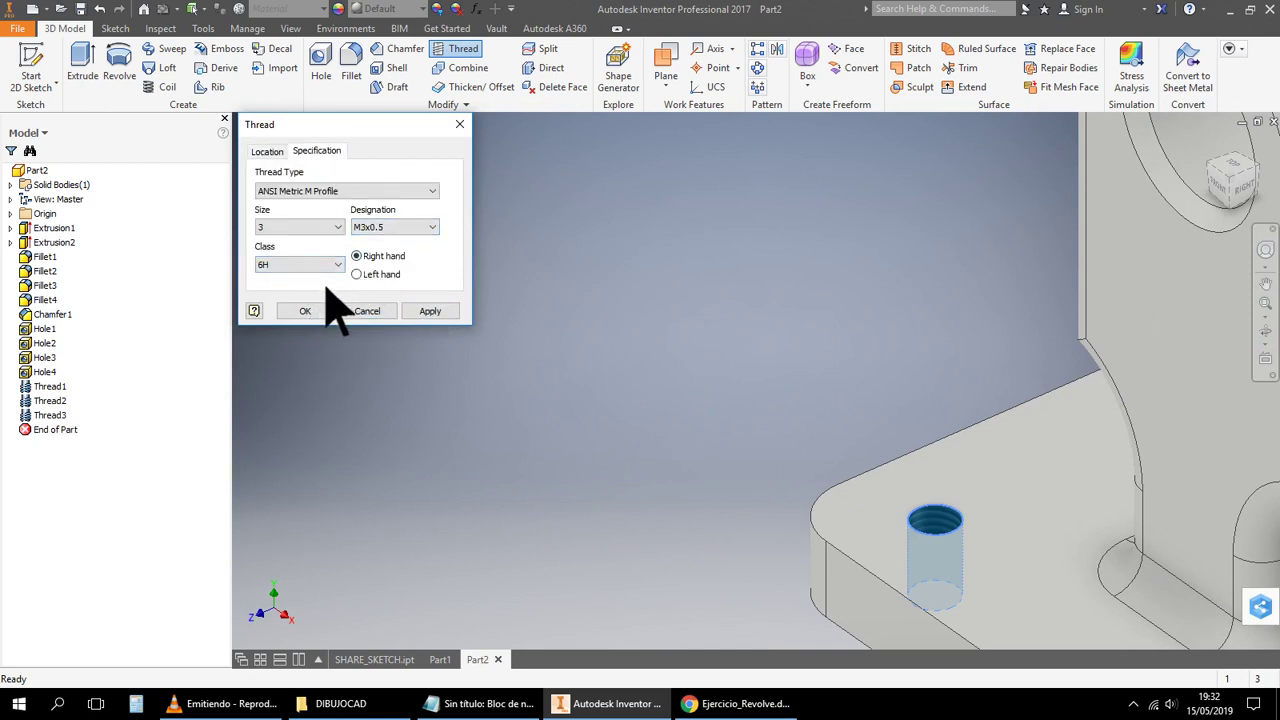
pyautogui.click(432, 192)
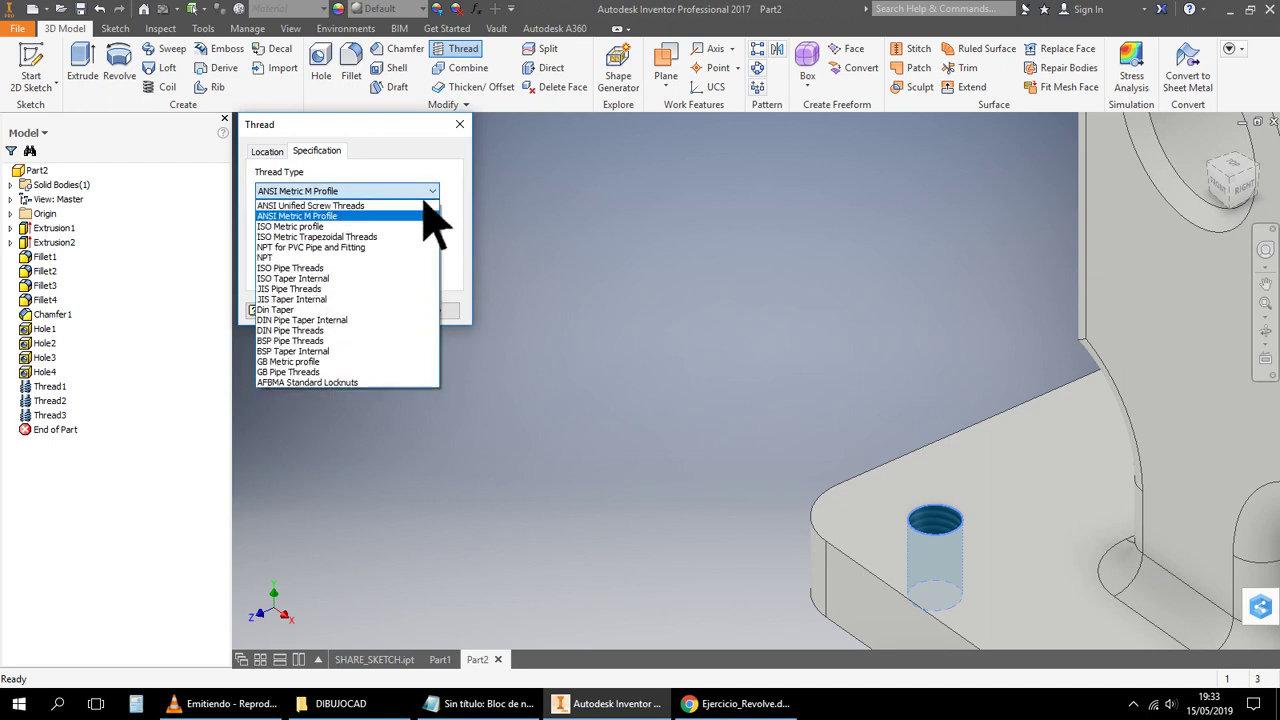
pyautogui.click(405, 222)
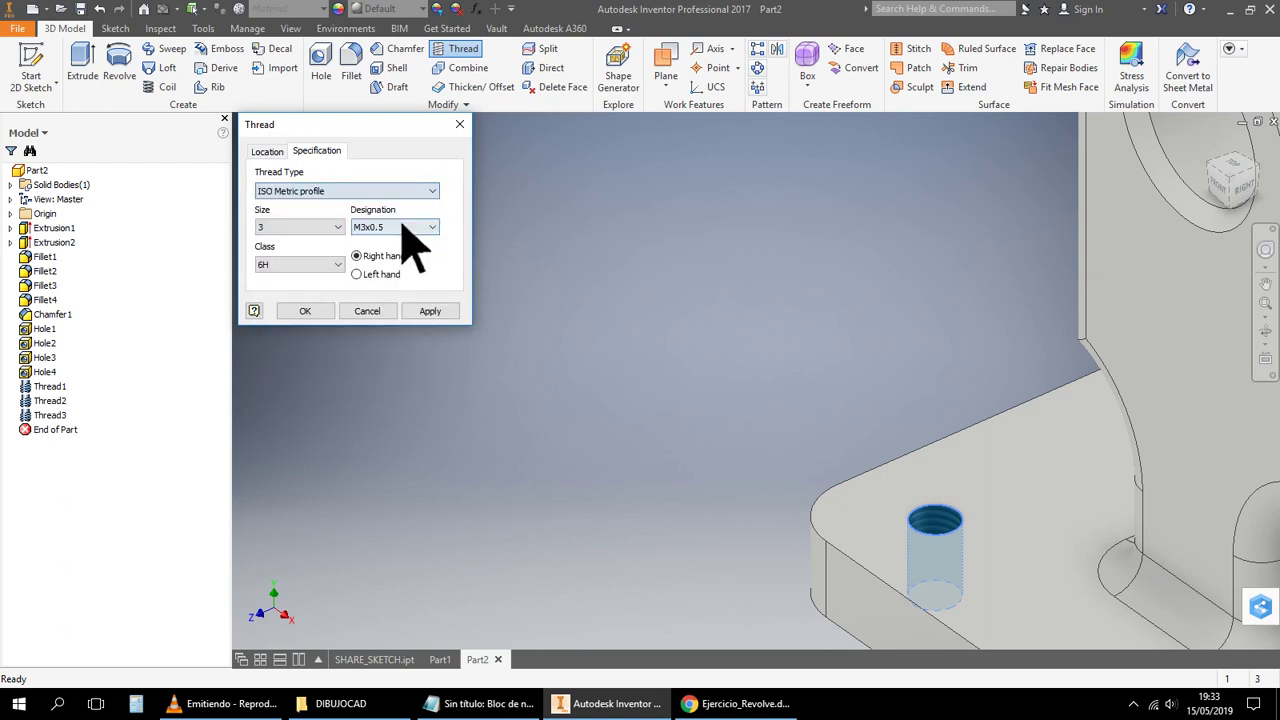
pyautogui.click(320, 312)
# Examine the whole bracket, including the threaded holes in the base plate and the upright support
pyautogui.scroll(-2, 695, 393)
pyautogui.keyDown('shift'); pyautogui.moveTo(695, 393); pyautogui.dragTo(380, 270, button='middle'); pyautogui.keyUp('shift')
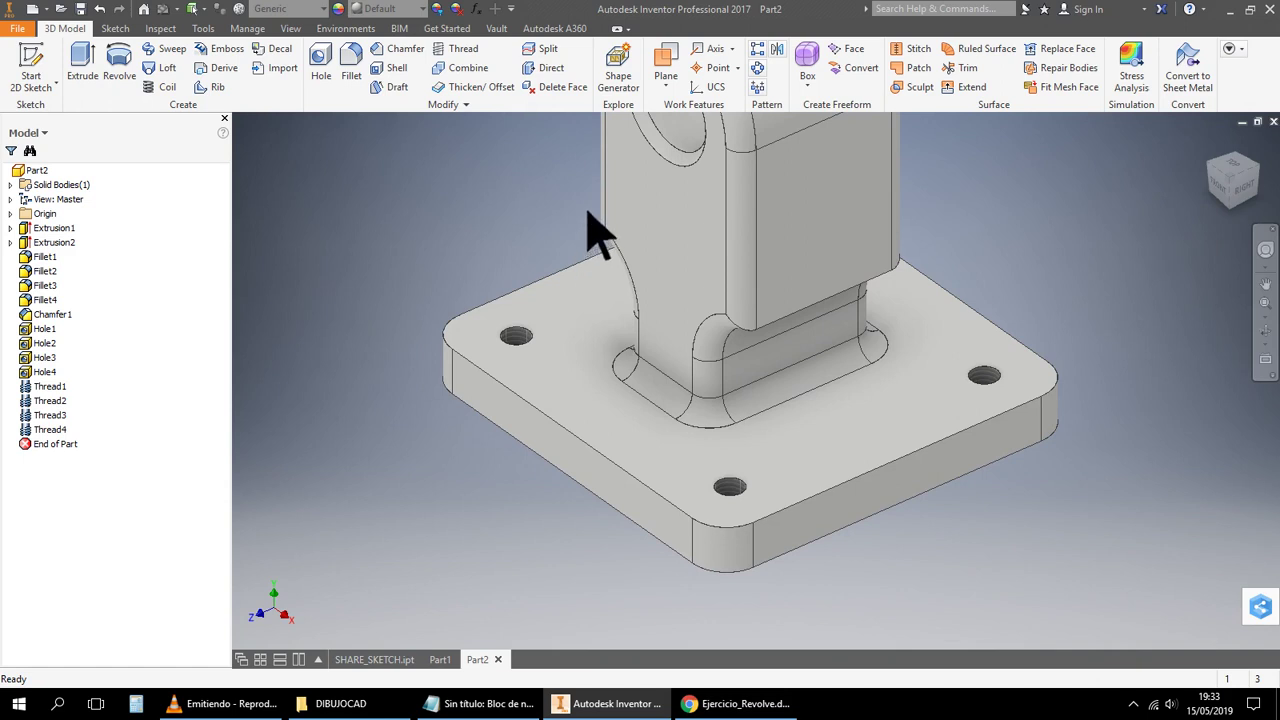
pyautogui.scroll(-2, 443, 263)
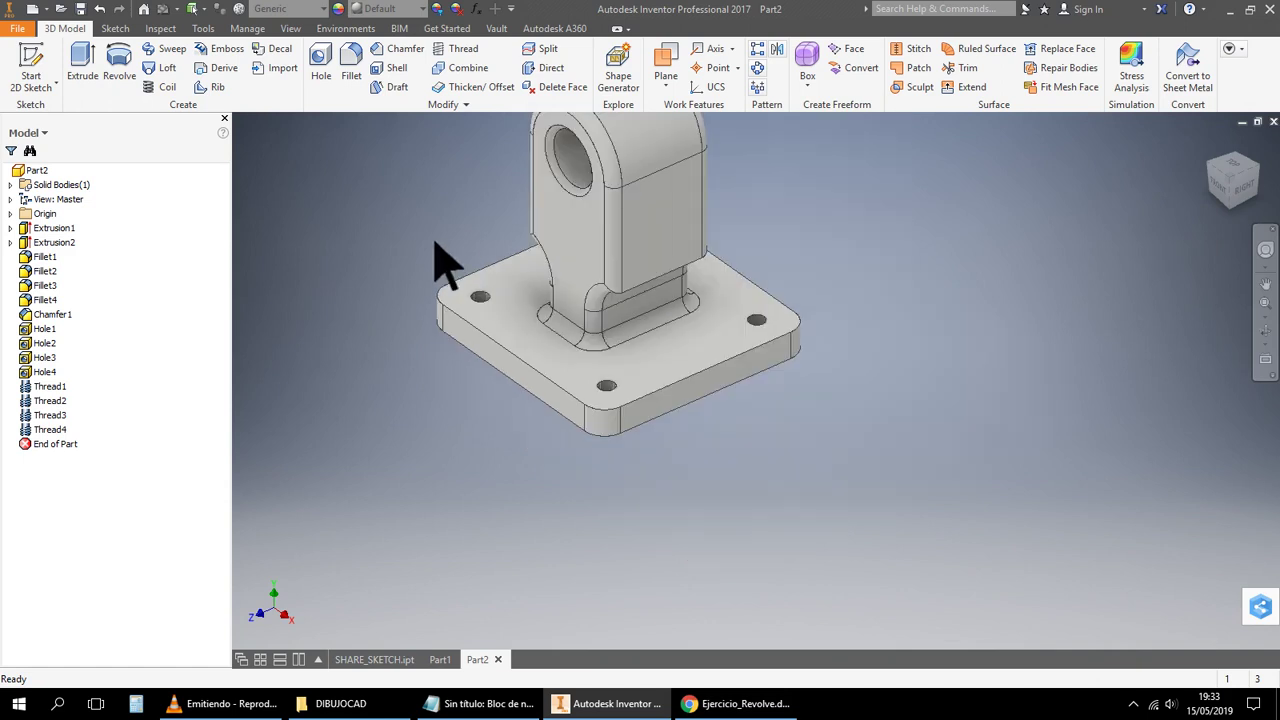
pyautogui.scroll(3, 443, 263)
pyautogui.scroll(-2, 478, 320)
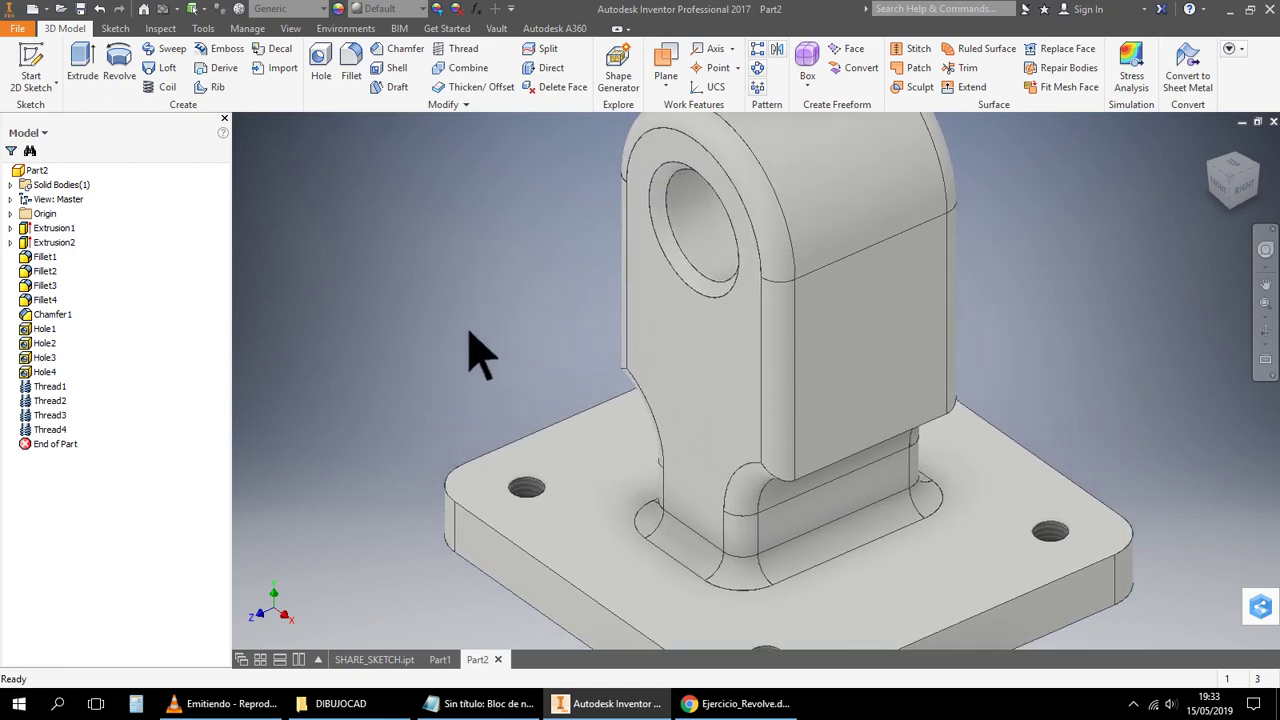
# Examine the part's origin planes and axes against the whole bracket, and rotate the bracket to show more of its front face
pyautogui.scroll(-2, 480, 350)
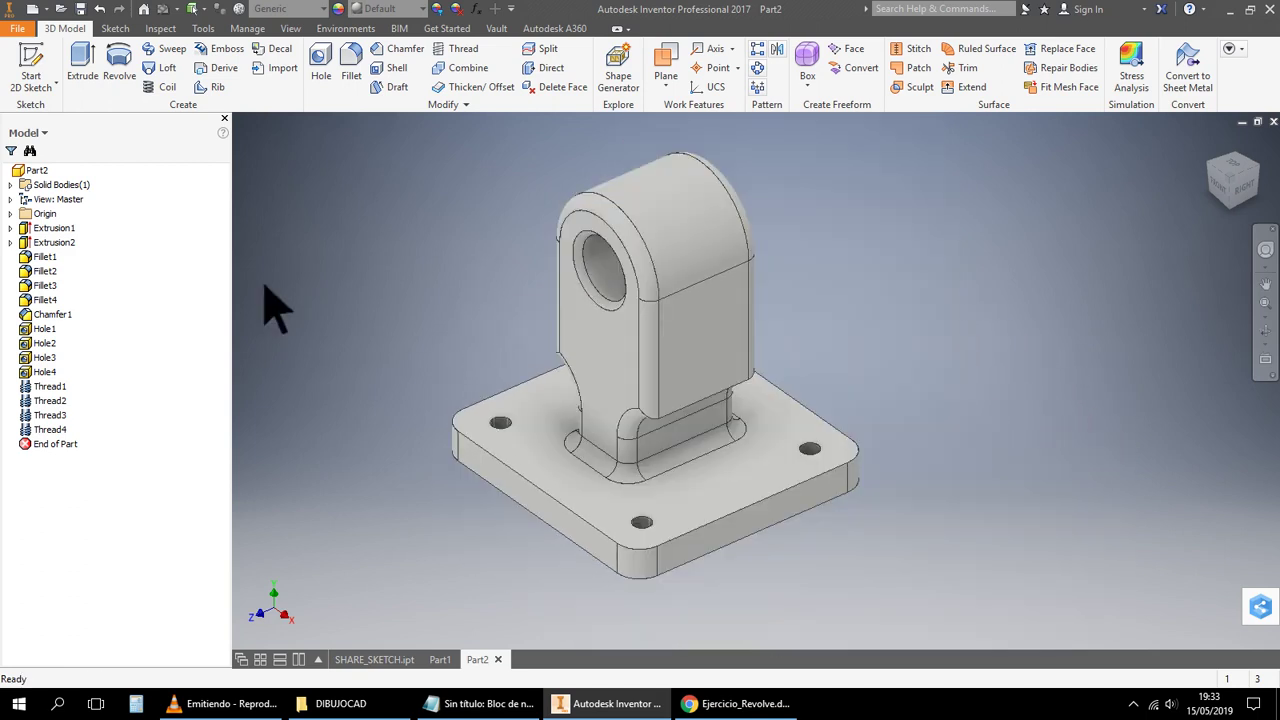
pyautogui.click(10, 213)
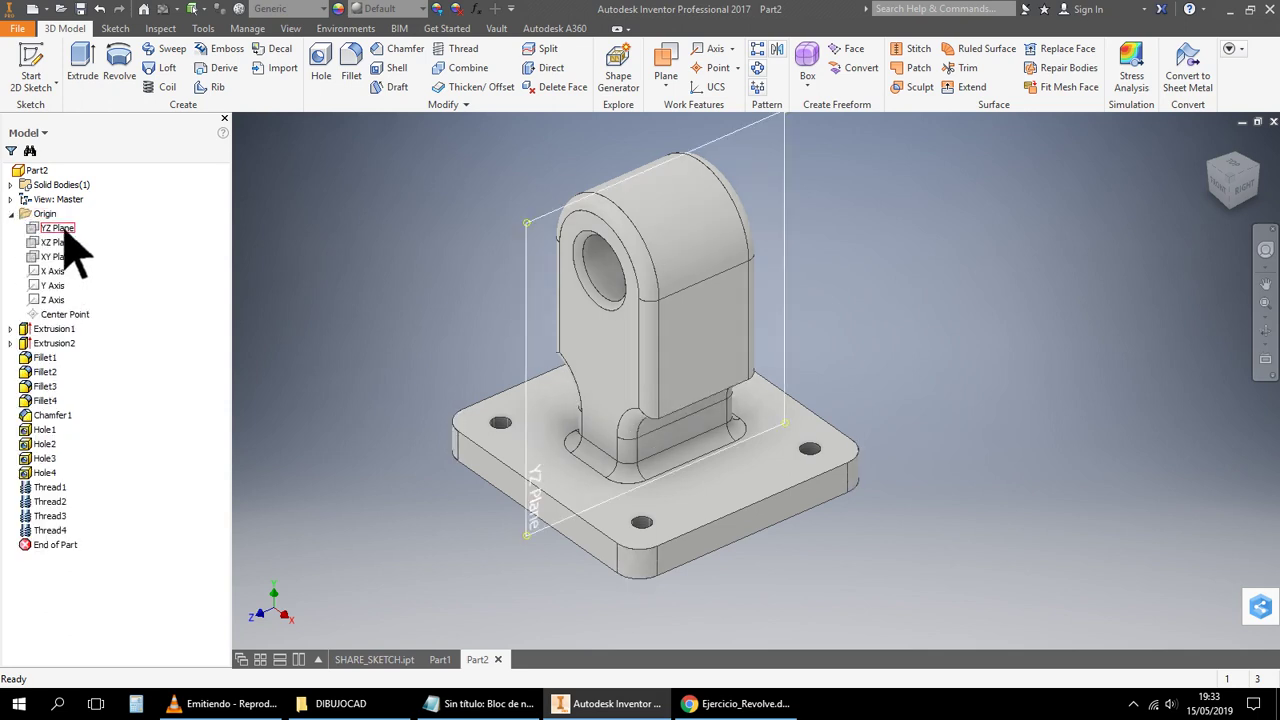
pyautogui.moveTo(53, 300)
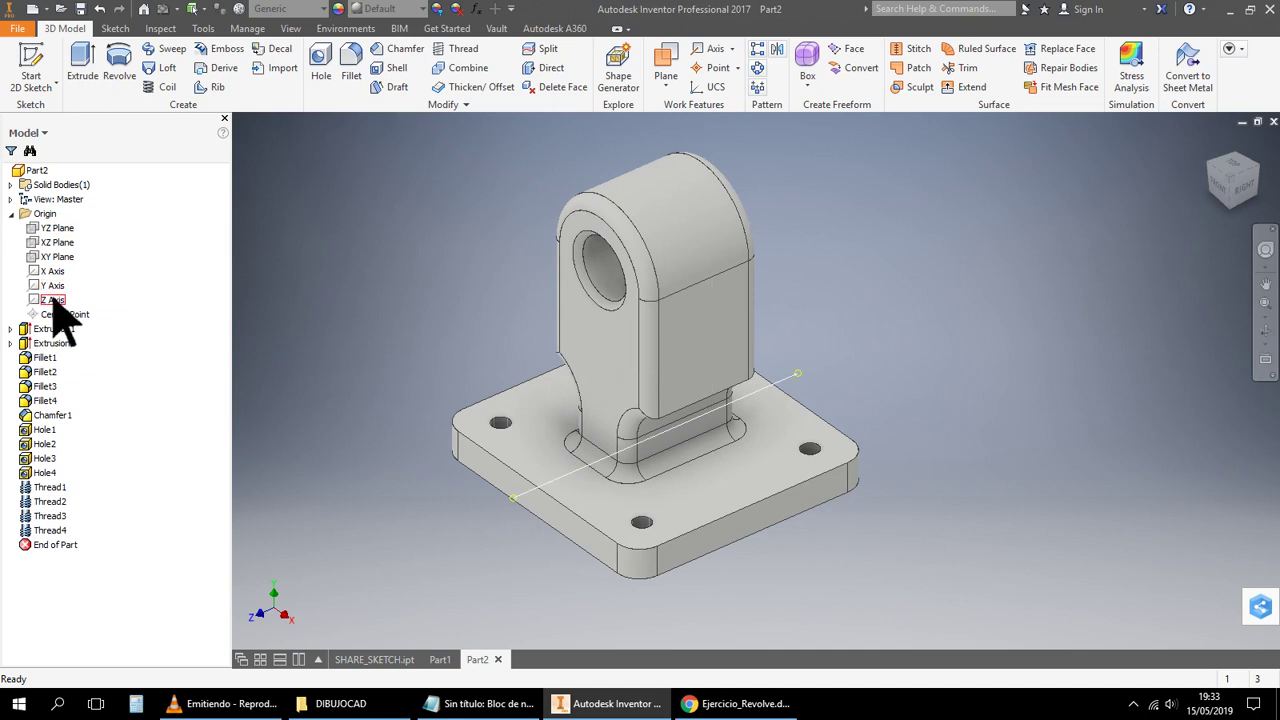
pyautogui.click(1265, 331)
pyautogui.moveTo(1046, 366); pyautogui.dragTo(1020, 366)
pyautogui.rightClick(1040, 262)
pyautogui.click(1076, 252)
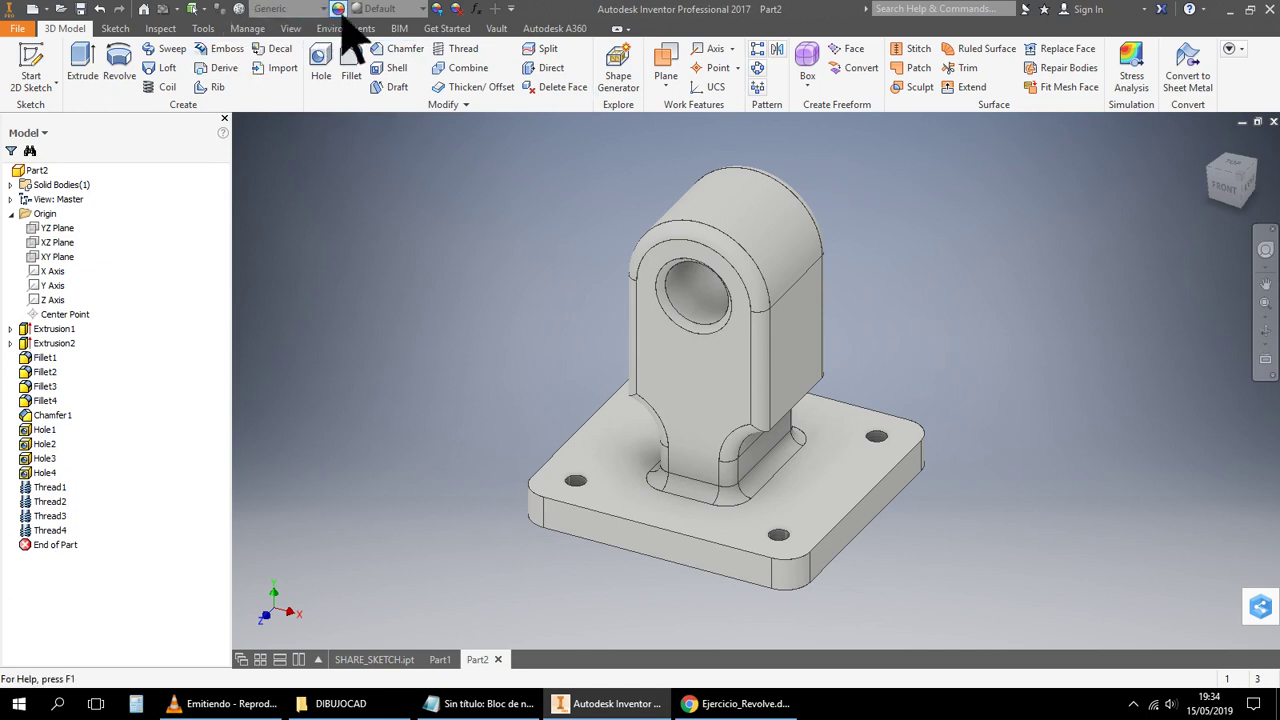
# List the Metal category of the Inventor Material Library as material choices for the whole bracket
pyautogui.click(239, 10)
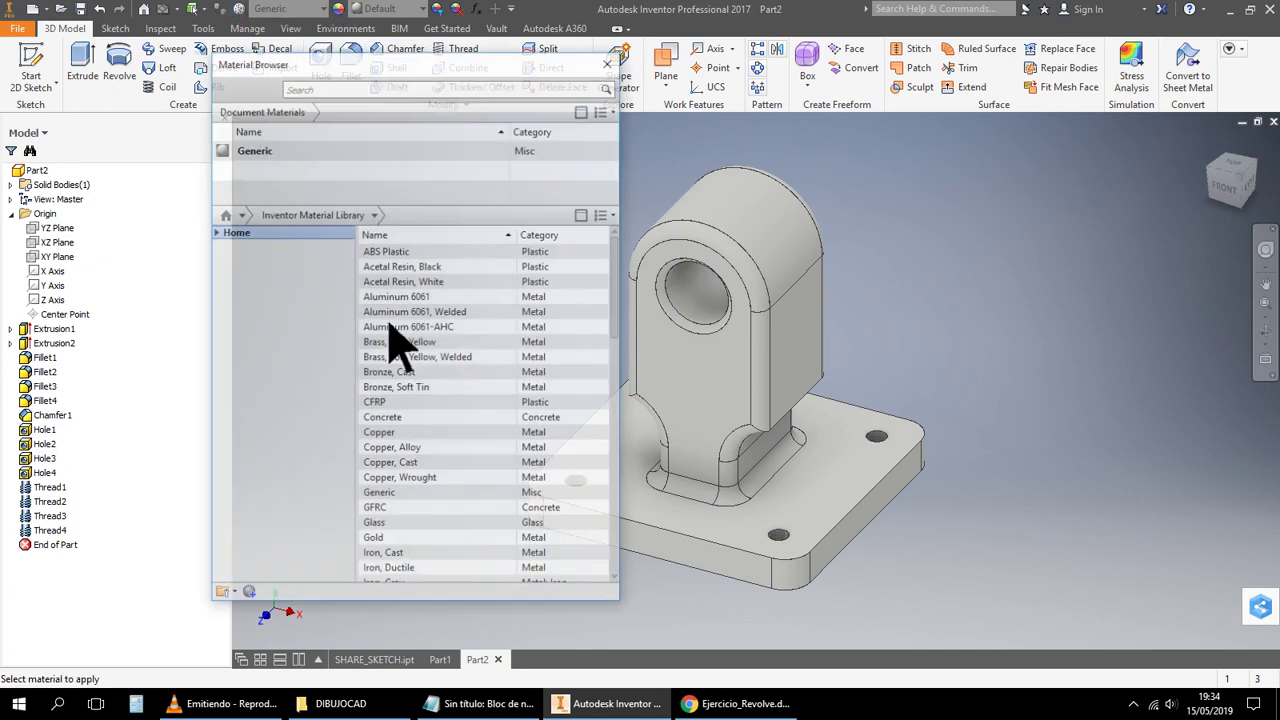
pyautogui.moveTo(903, 357); pyautogui.dragTo(1050, 335, button='middle')
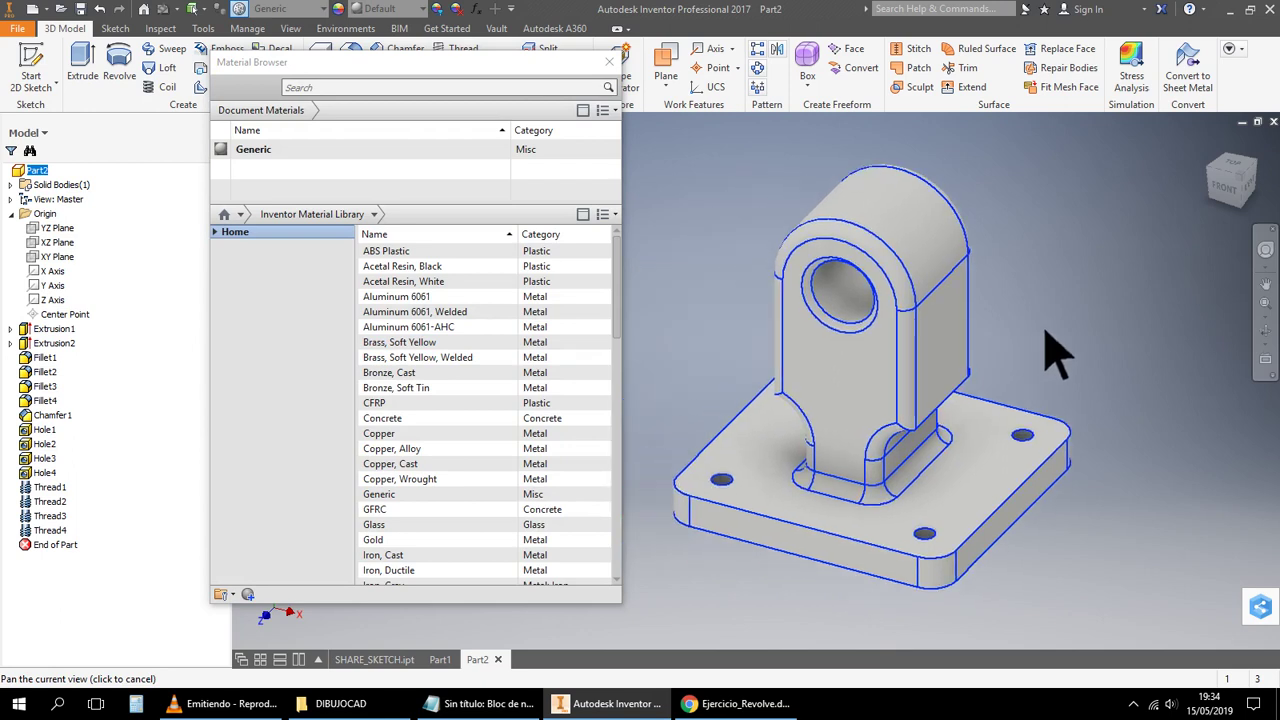
pyautogui.click(375, 214)
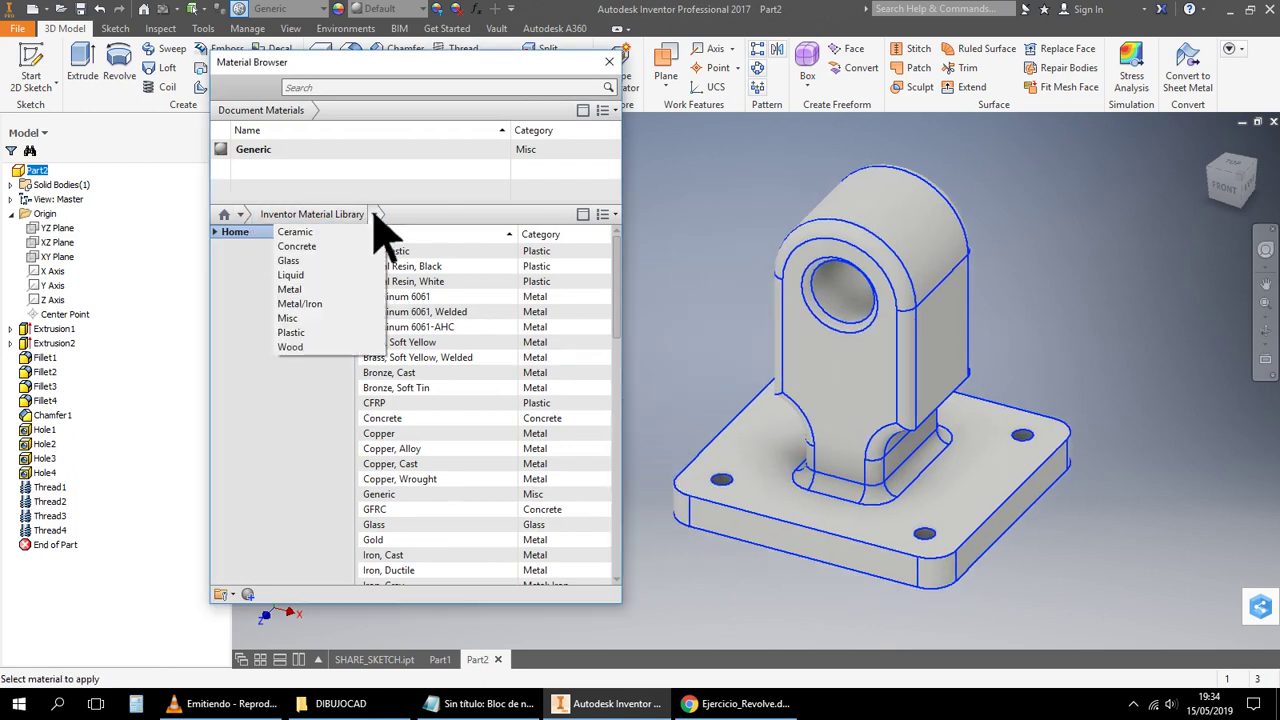
pyautogui.click(335, 285)
pyautogui.scroll(-4, 478, 385)
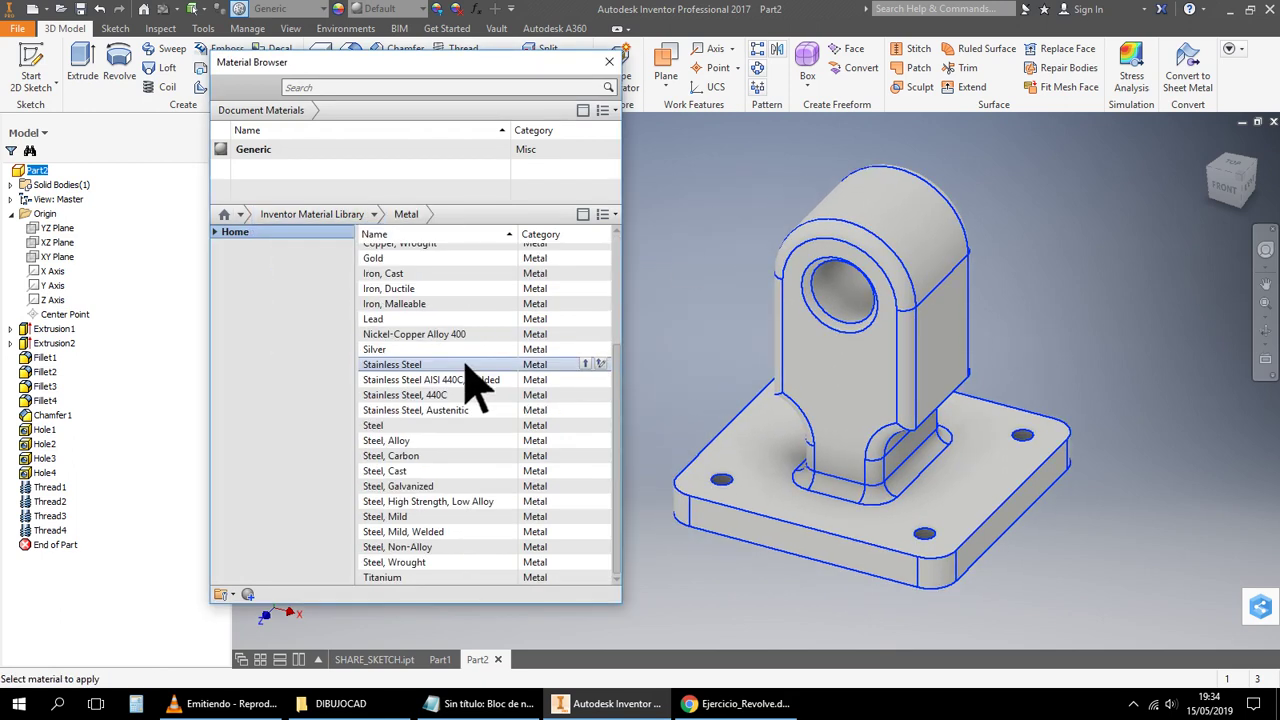
# Preview several library metals on the bracket, including Iron, Cast; Iron, Ductile; Iron, Malleable; and Lead
pyautogui.doubleClick(385, 578)
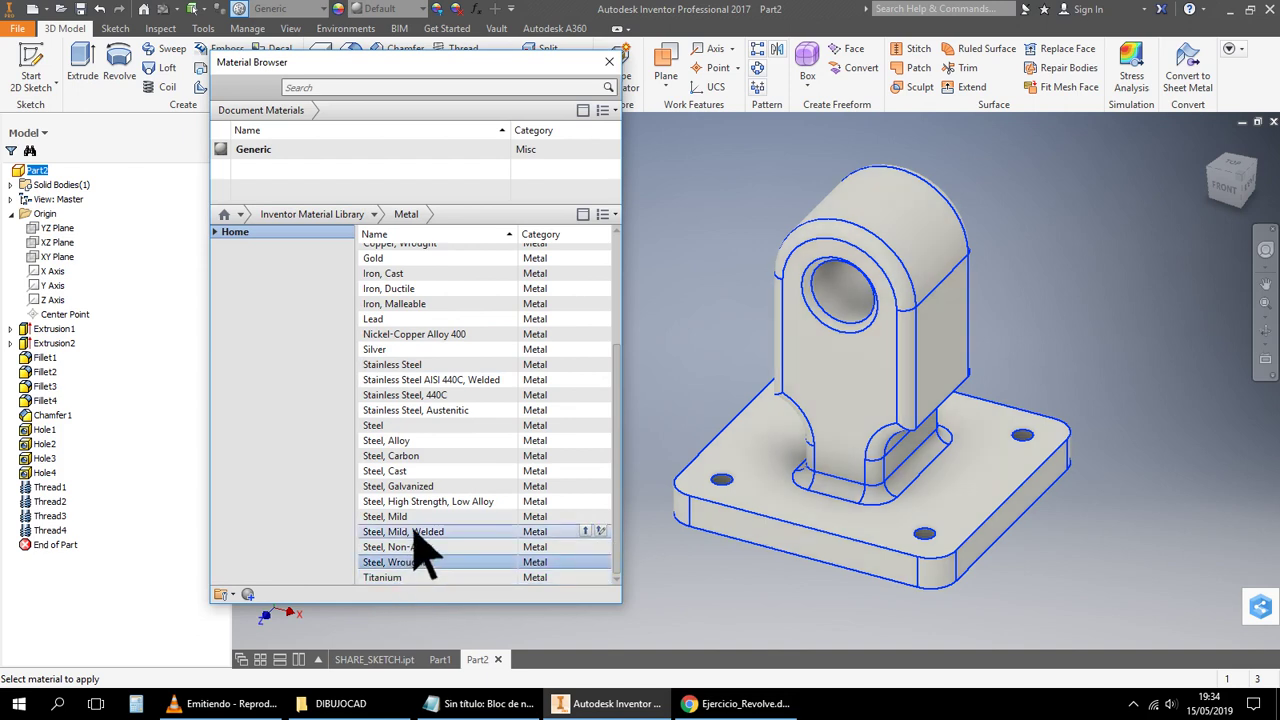
pyautogui.scroll(3, 434, 527)
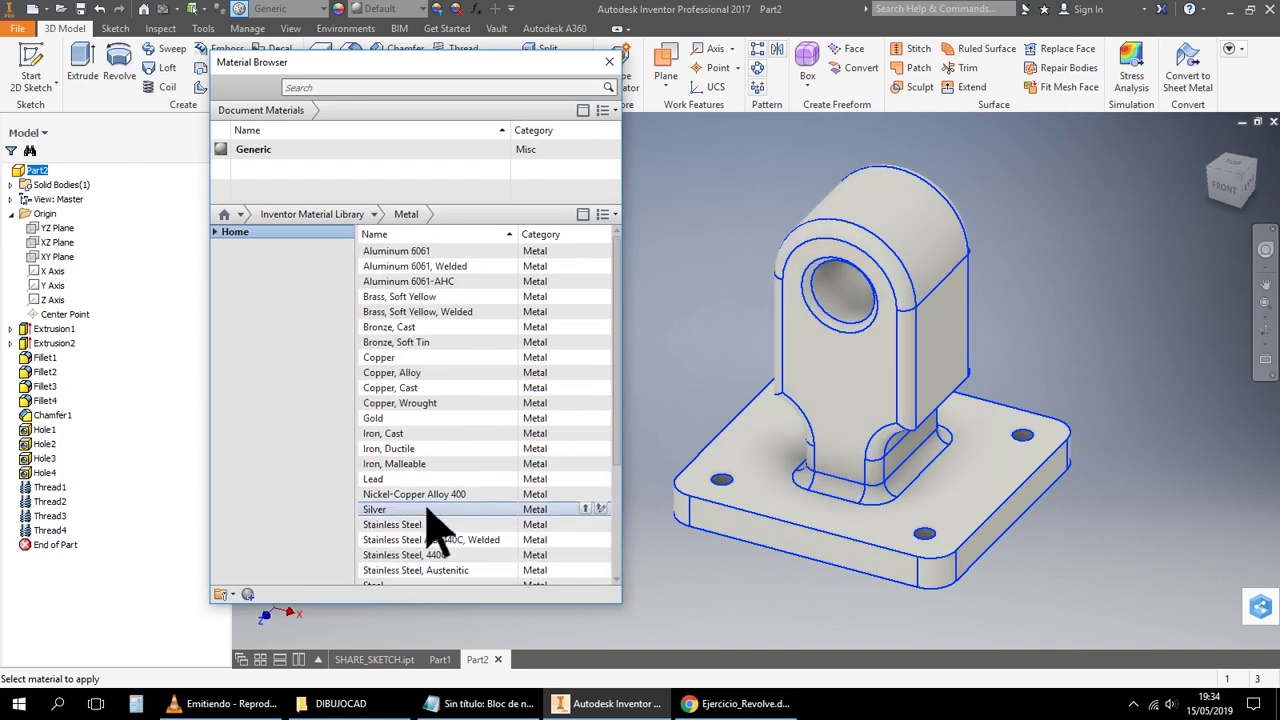
pyautogui.doubleClick(400, 433)
pyautogui.click(401, 449)
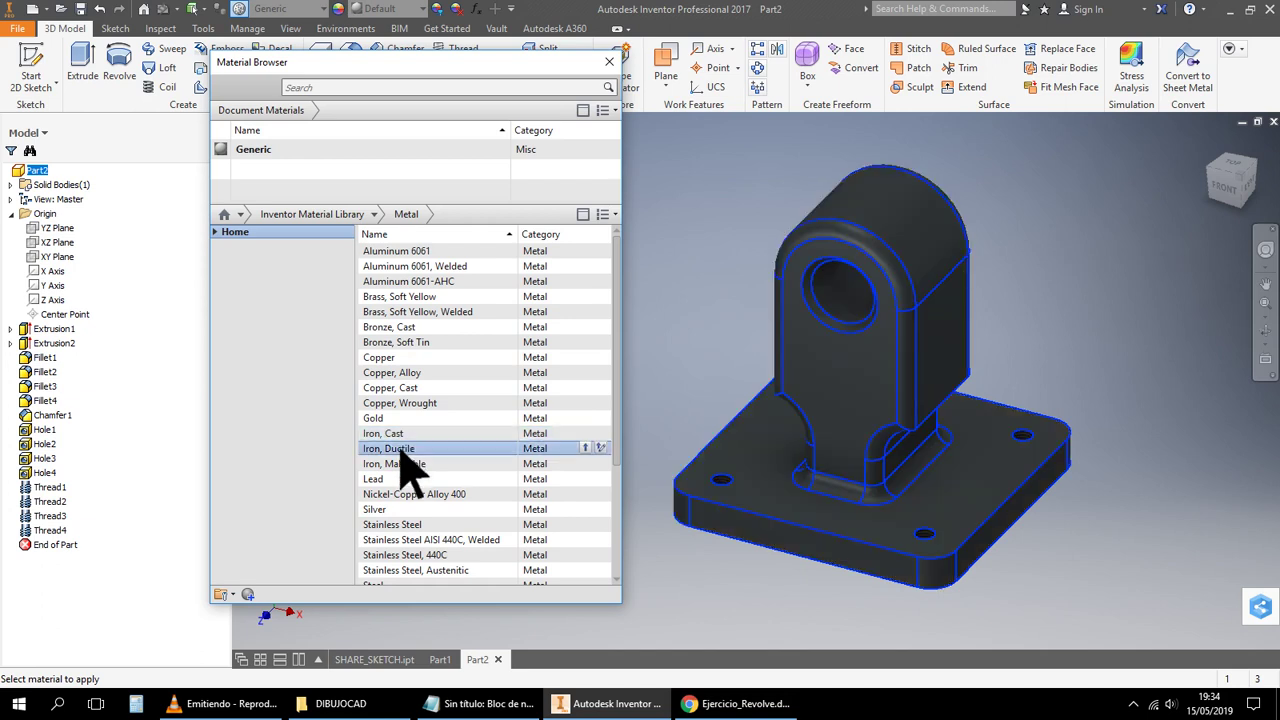
pyautogui.click(410, 464)
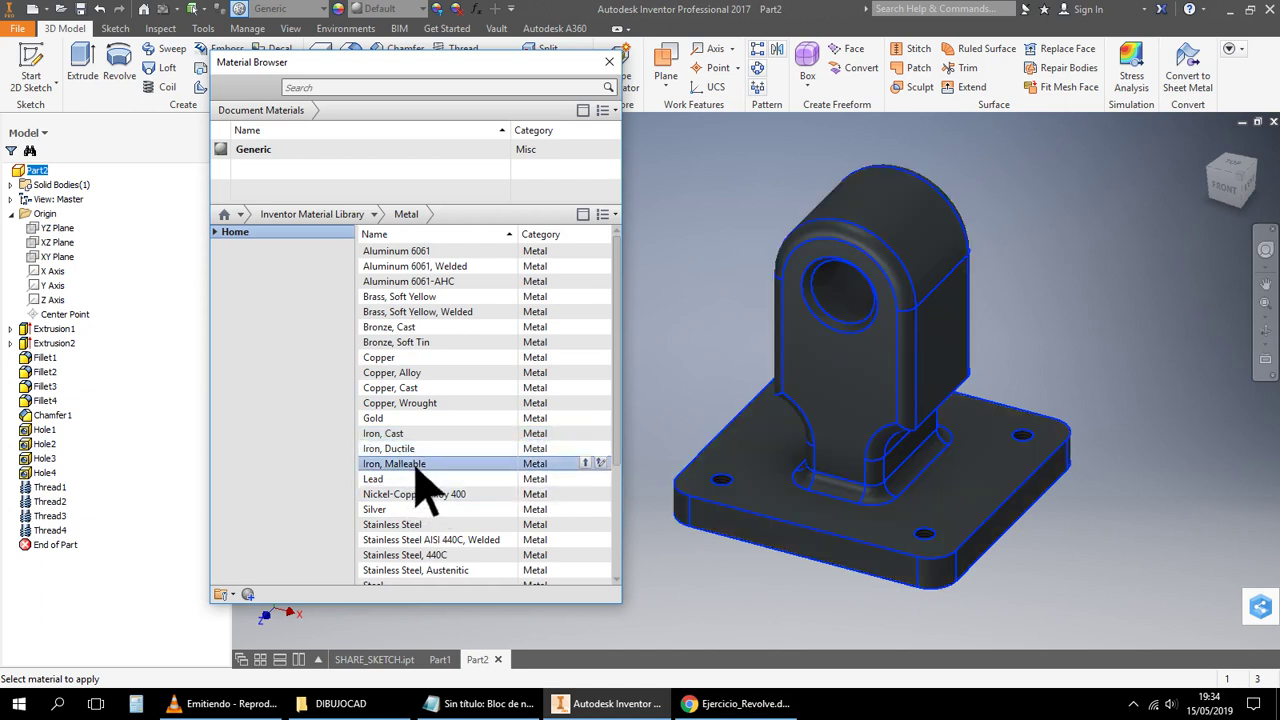
pyautogui.click(390, 480)
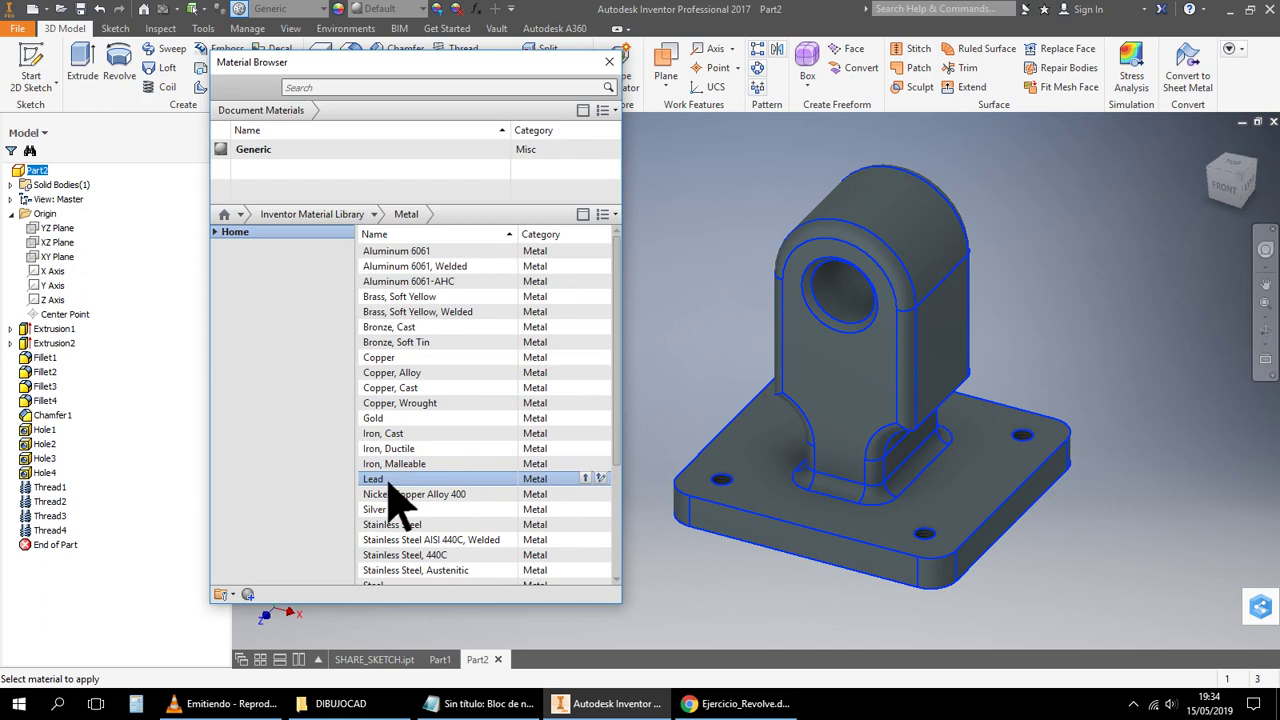
# Preview Stainless Steel AISI 440C, Welded; Steel, Alloy; Copper, Alloy; Steel; and Steel, Carbon on the bracket
pyautogui.scroll(-2, 395, 500)
pyautogui.click(411, 455)
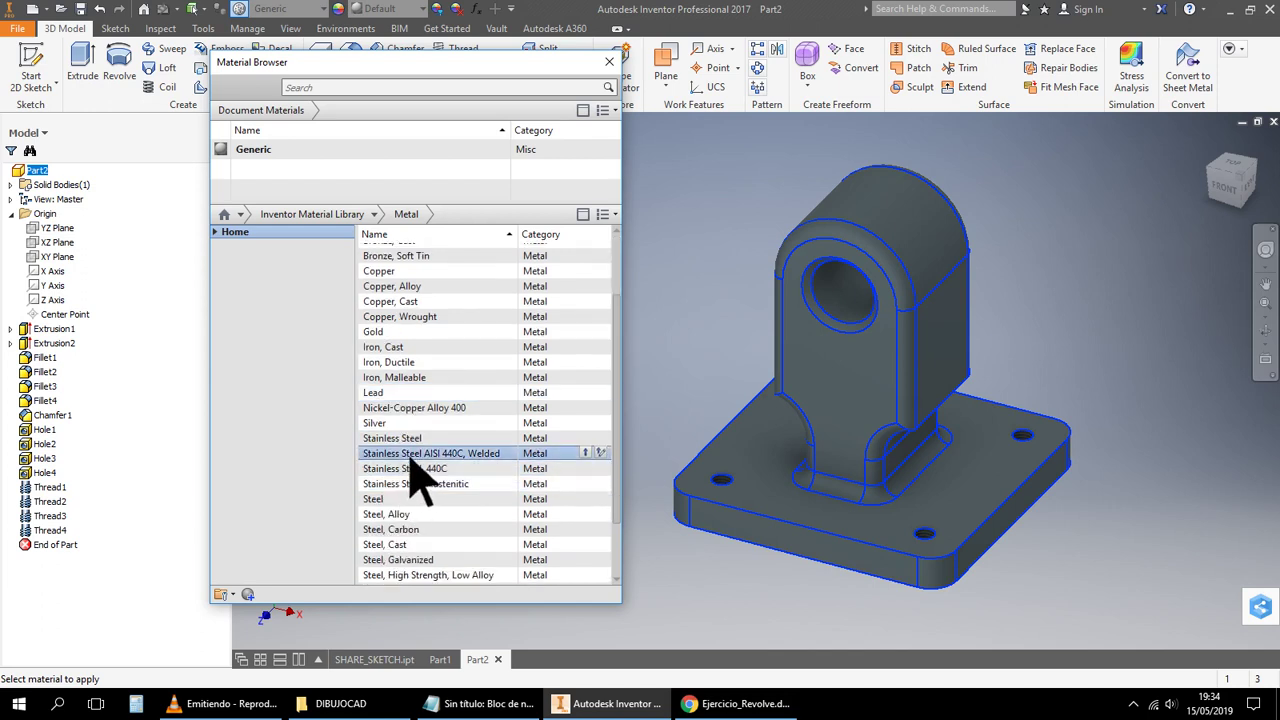
pyautogui.click(402, 514)
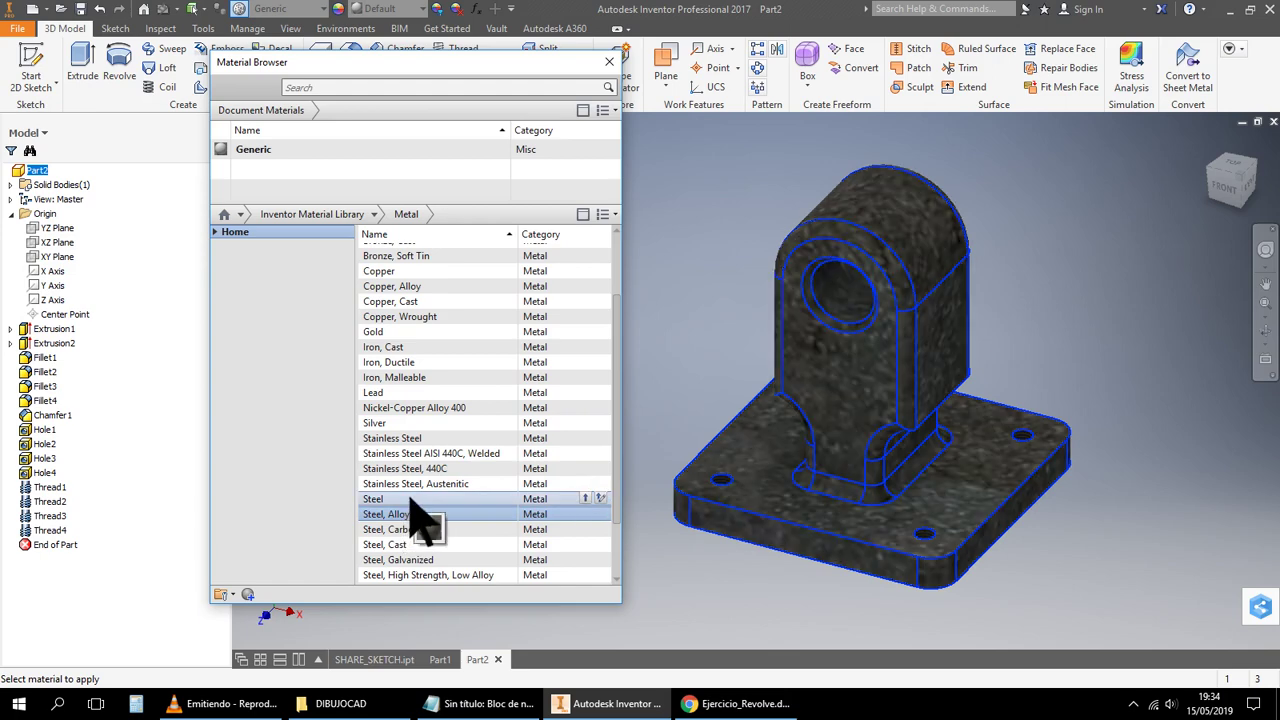
pyautogui.scroll(2, 420, 515)
pyautogui.click(415, 374)
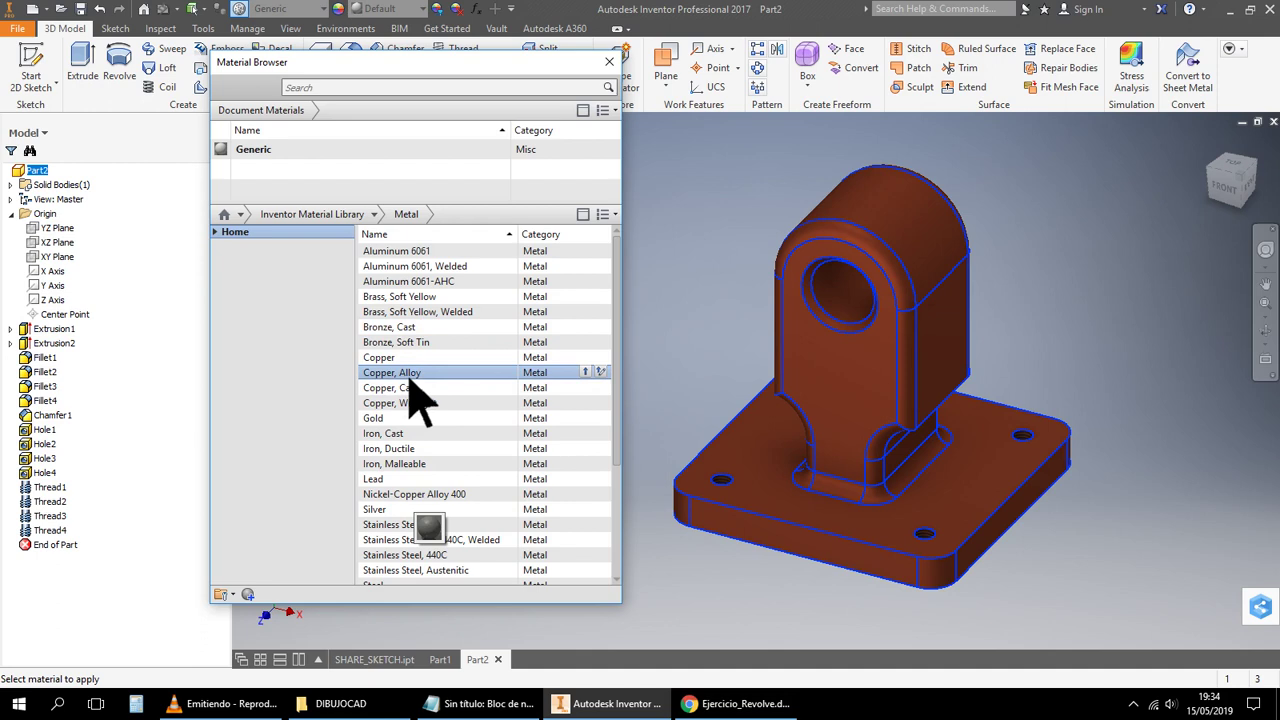
pyautogui.scroll(-3, 406, 455)
pyautogui.click(405, 456)
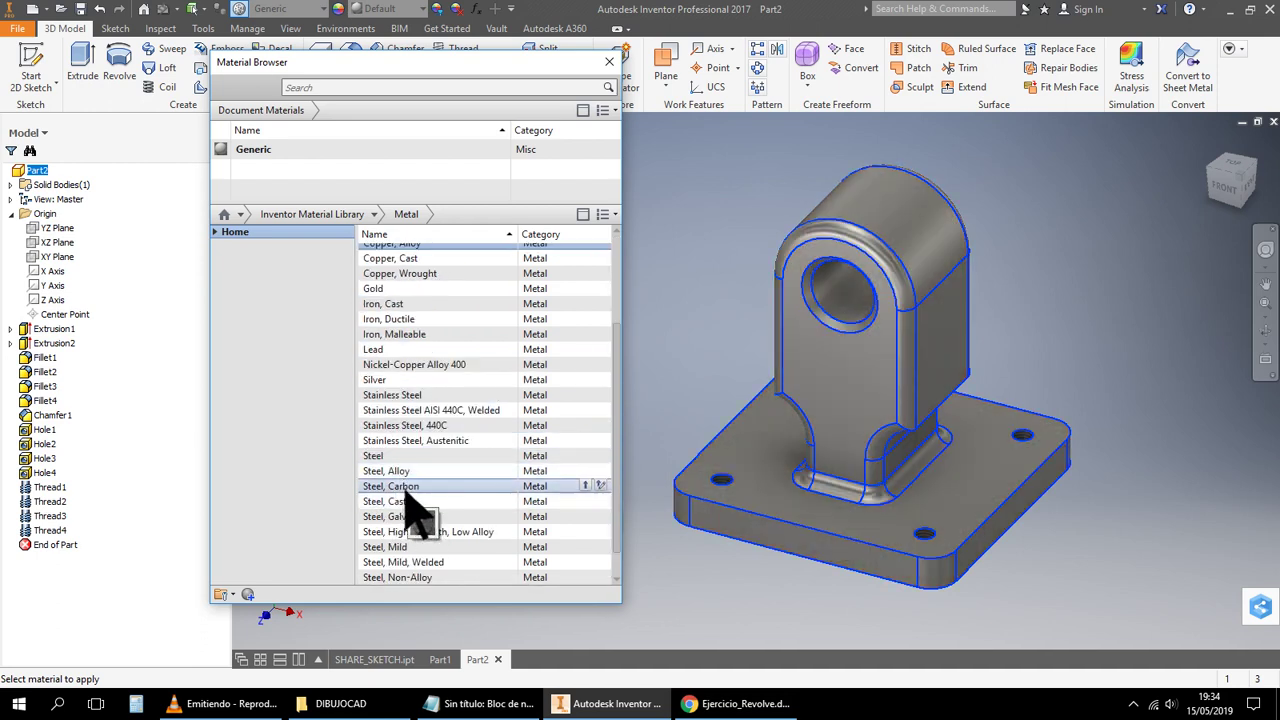
pyautogui.click(405, 490)
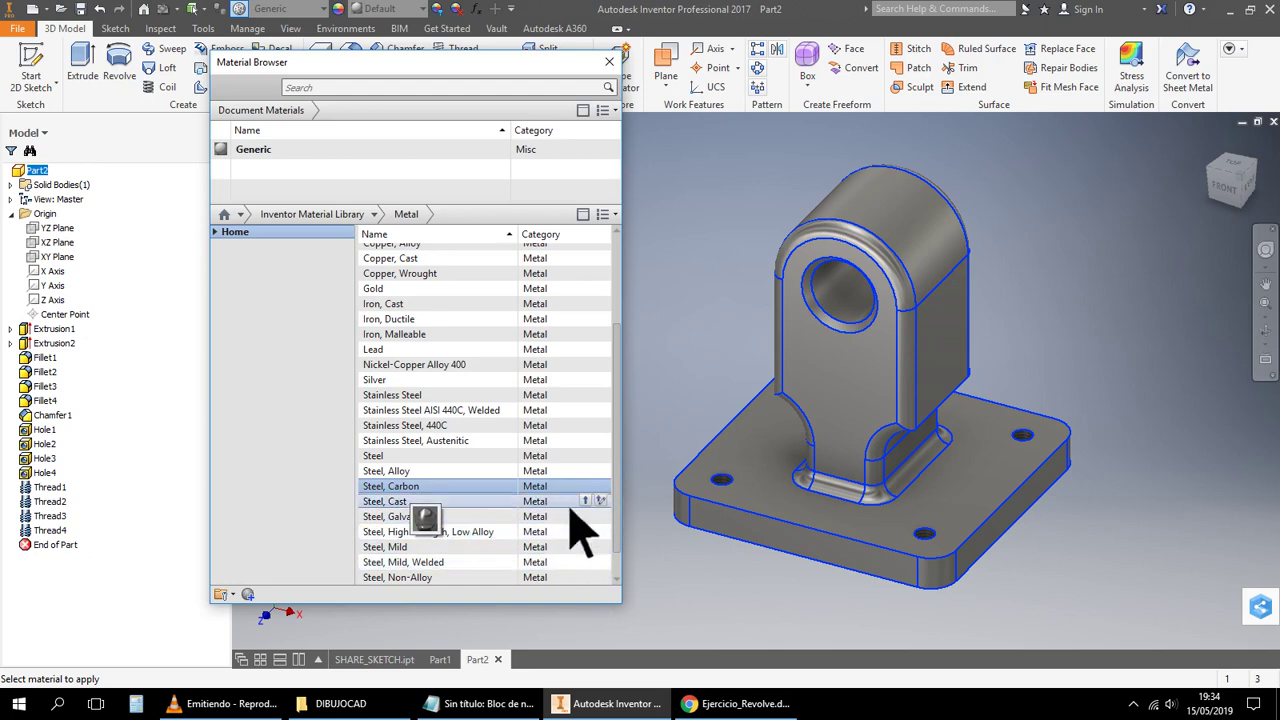
# Add the Steel, Cast material to the document, assign it to the bracket, and close the Material Browser
pyautogui.moveTo(570, 506); pyautogui.dragTo(571, 508)
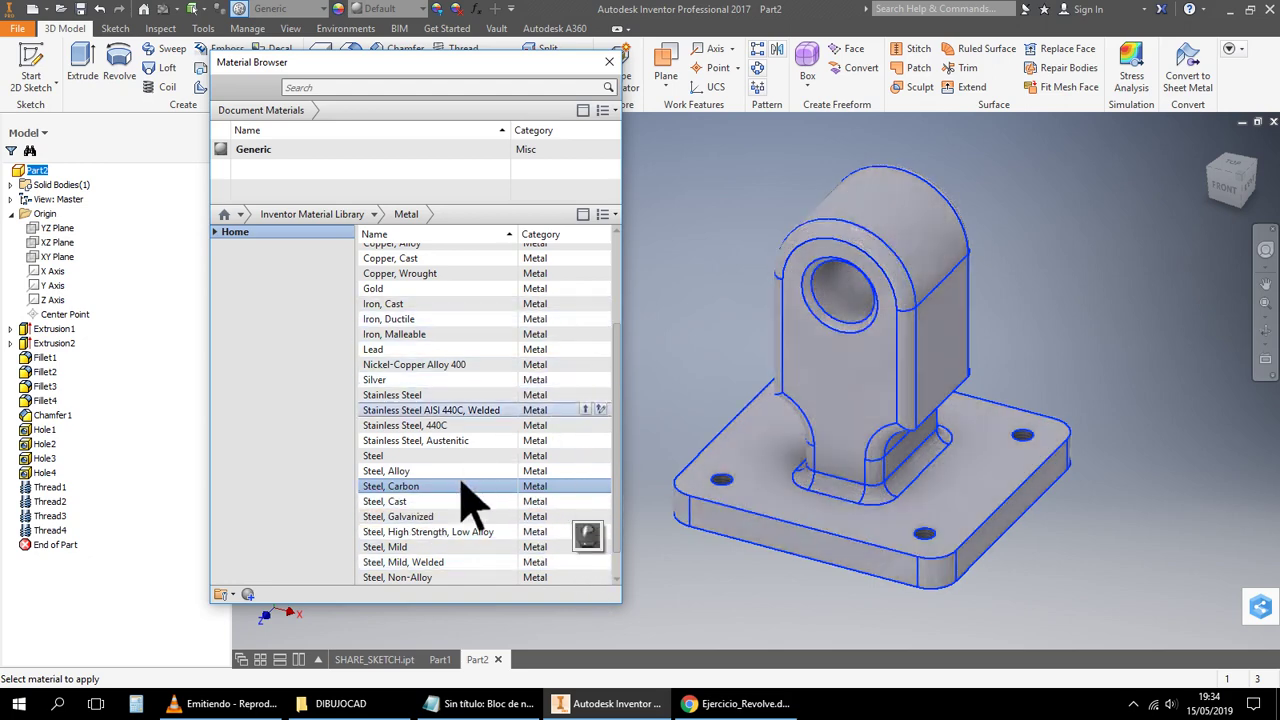
pyautogui.moveTo(418, 508); pyautogui.dragTo(749, 643)
pyautogui.moveTo(480, 571); pyautogui.dragTo(588, 512)
pyautogui.click(592, 501)
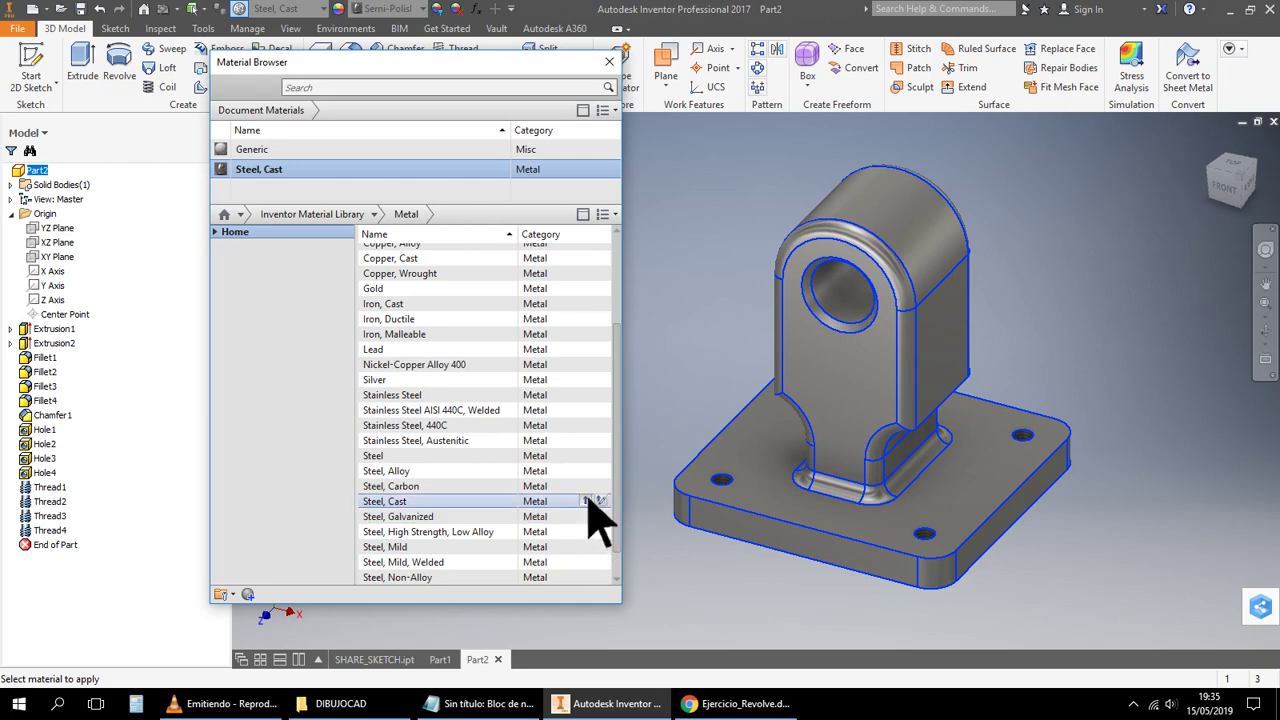
pyautogui.click(586, 501)
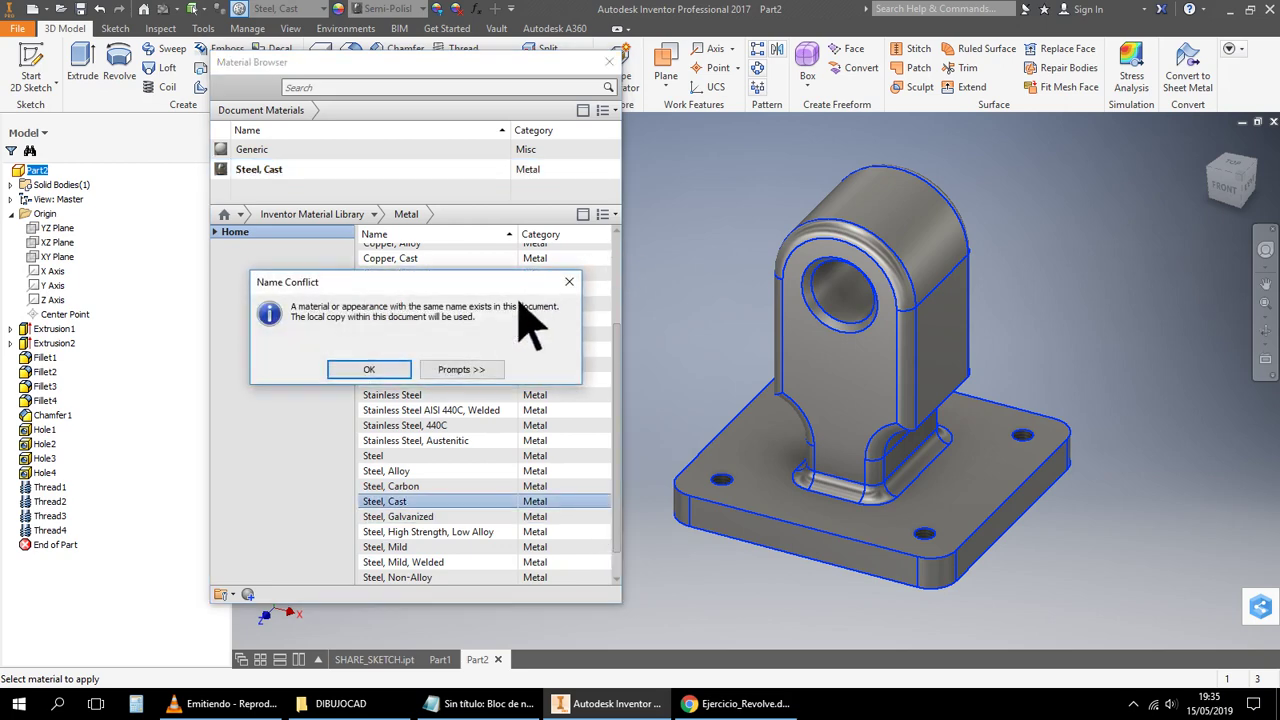
pyautogui.click(569, 282)
pyautogui.click(609, 62)
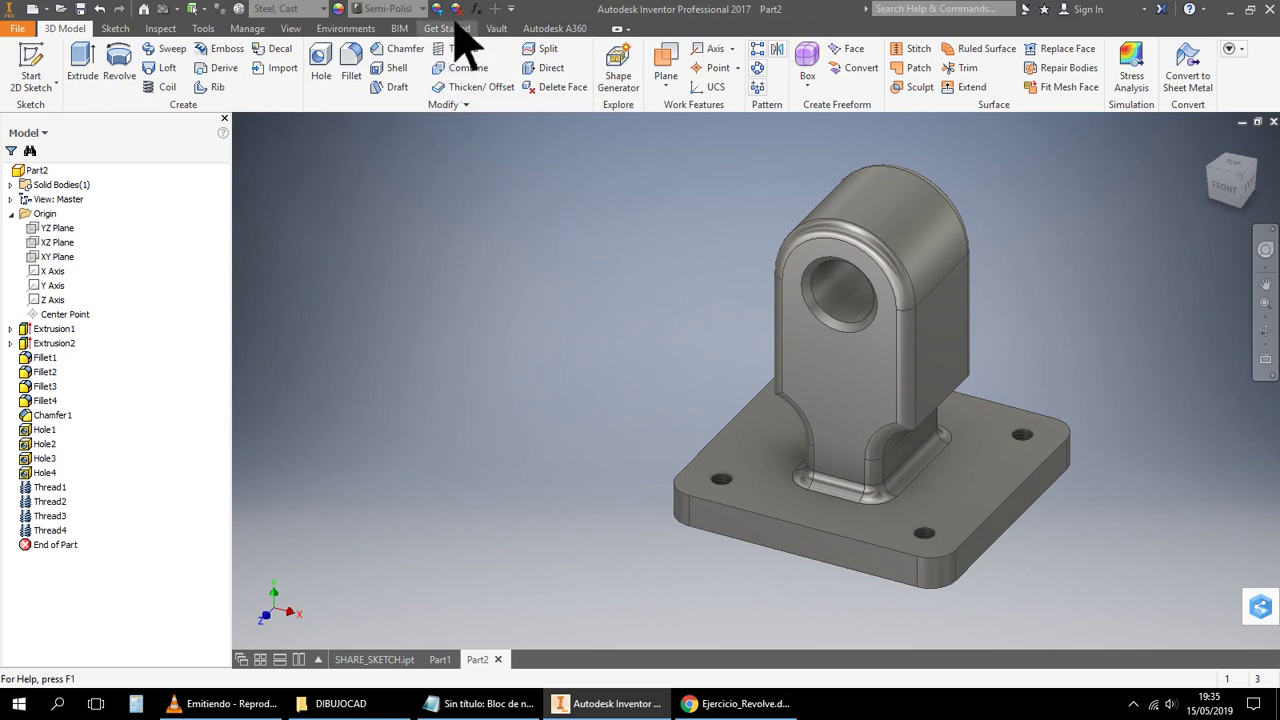
# List the Metal appearances of the Inventor Material Library in the Appearance Browser and look through them
pyautogui.click(343, 11)
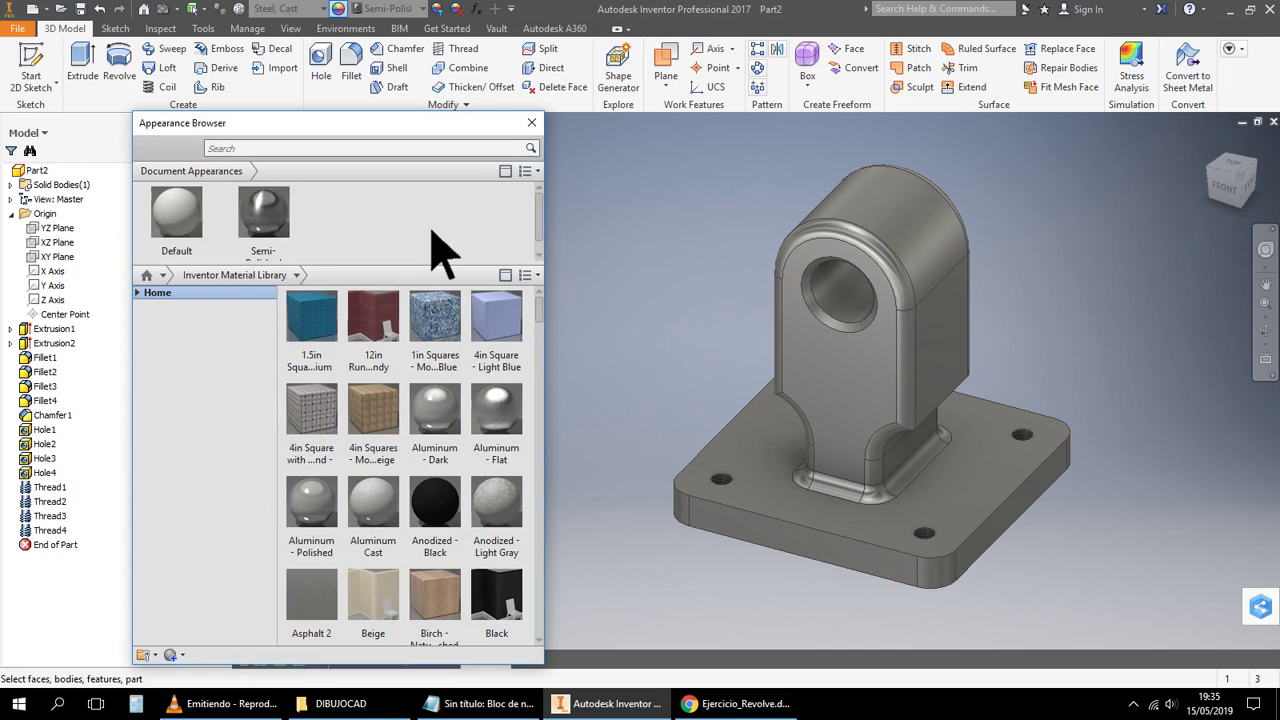
pyautogui.click(300, 276)
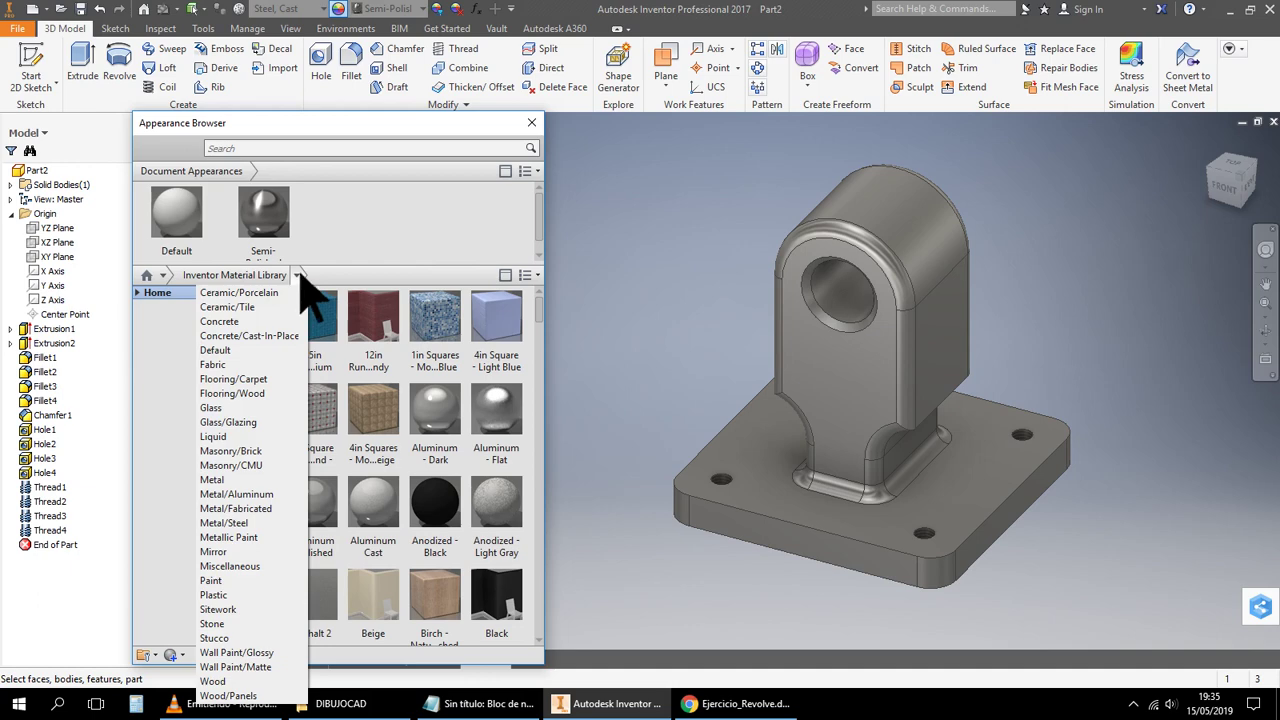
pyautogui.click(265, 480)
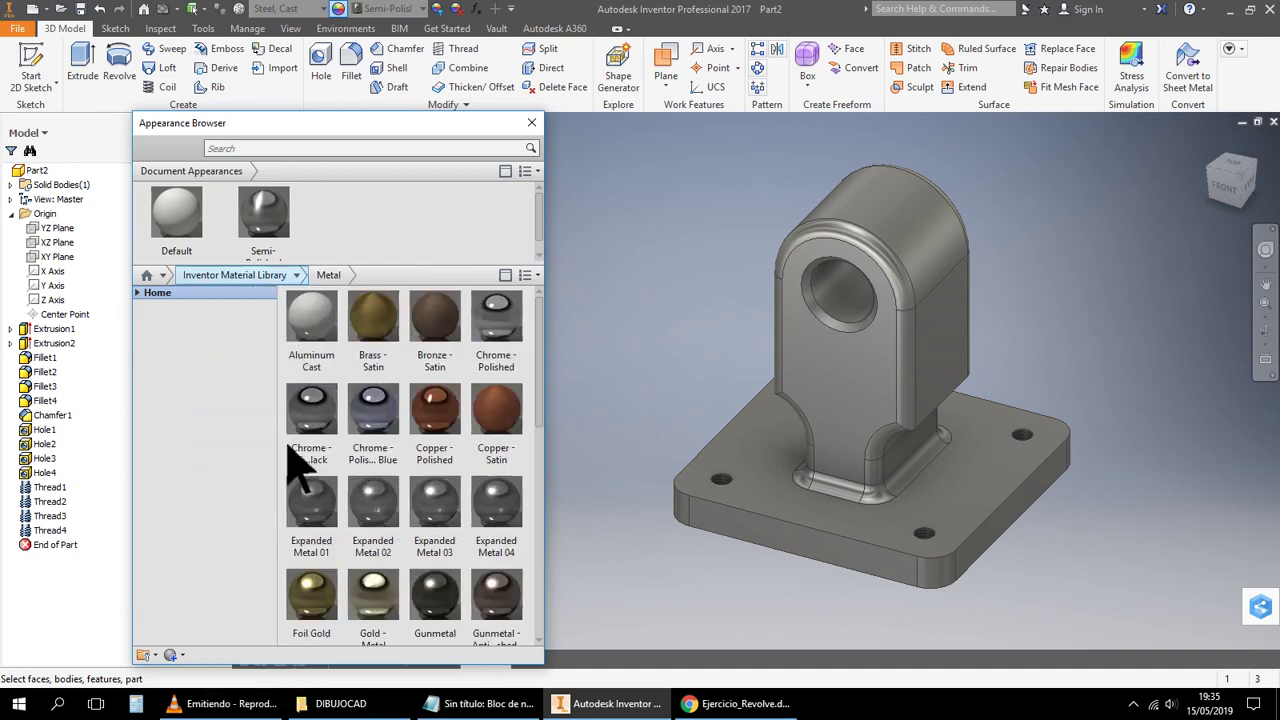
pyautogui.scroll(-5, 395, 460)
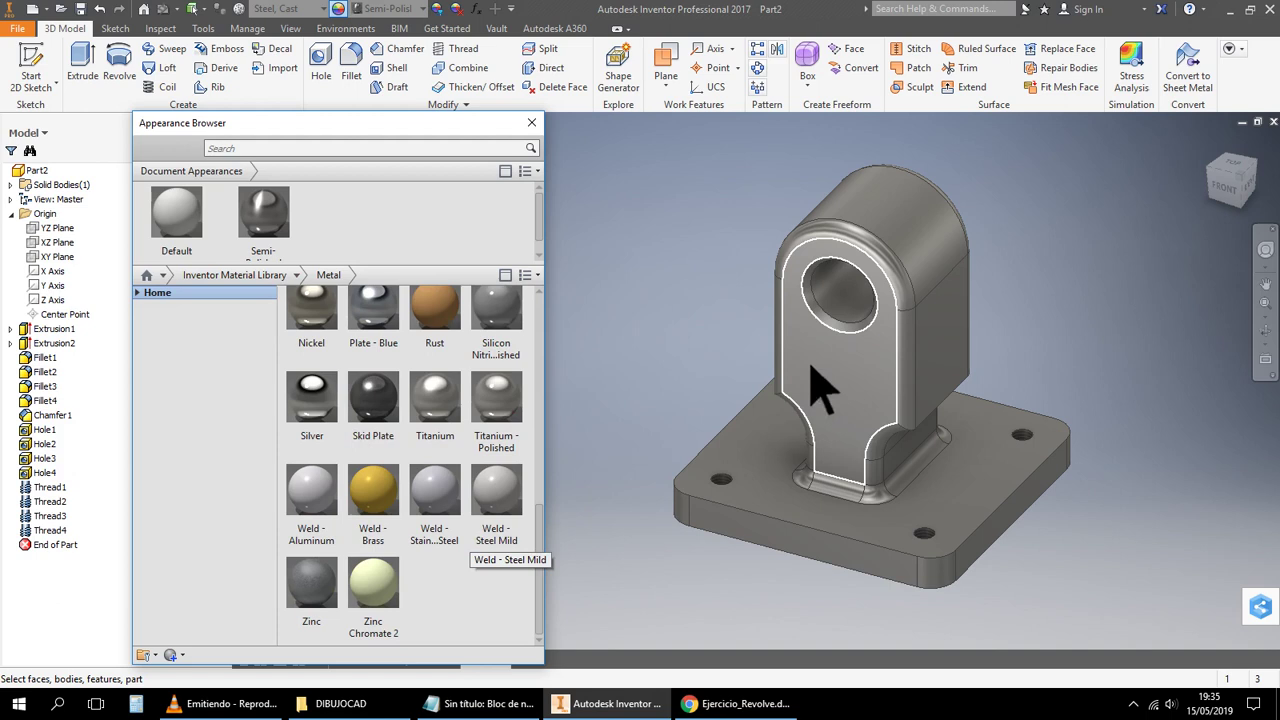
pyautogui.scroll(3, 372, 495)
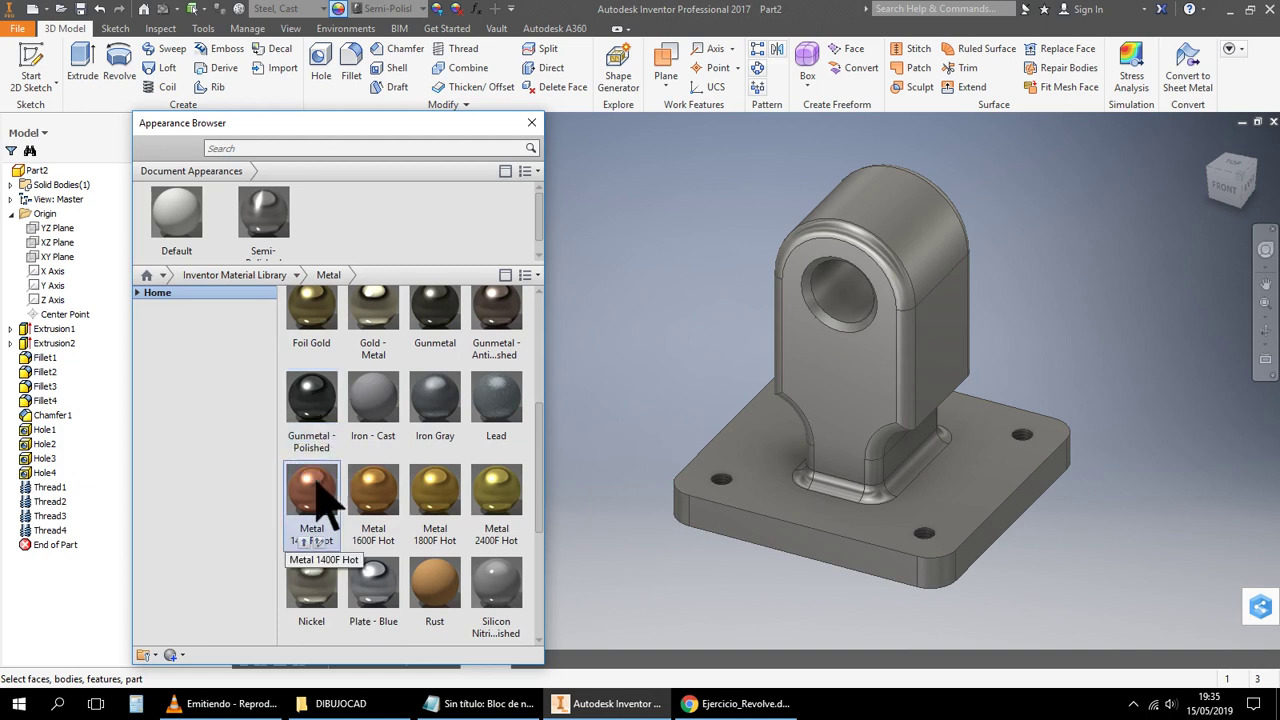
# Preview Metal 1400F Hot and Iron Gray on the upright support's front face, and apply the Lead appearance to it
pyautogui.moveTo(323, 506); pyautogui.dragTo(869, 381)
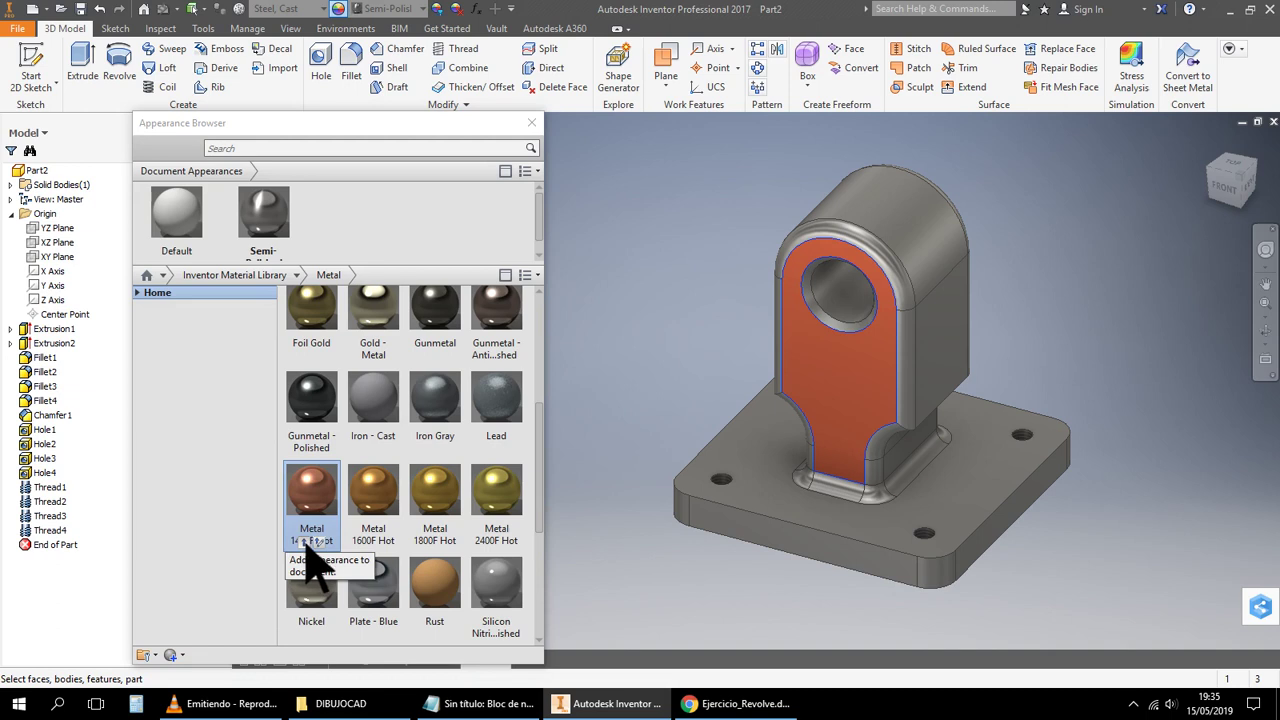
pyautogui.click(452, 412)
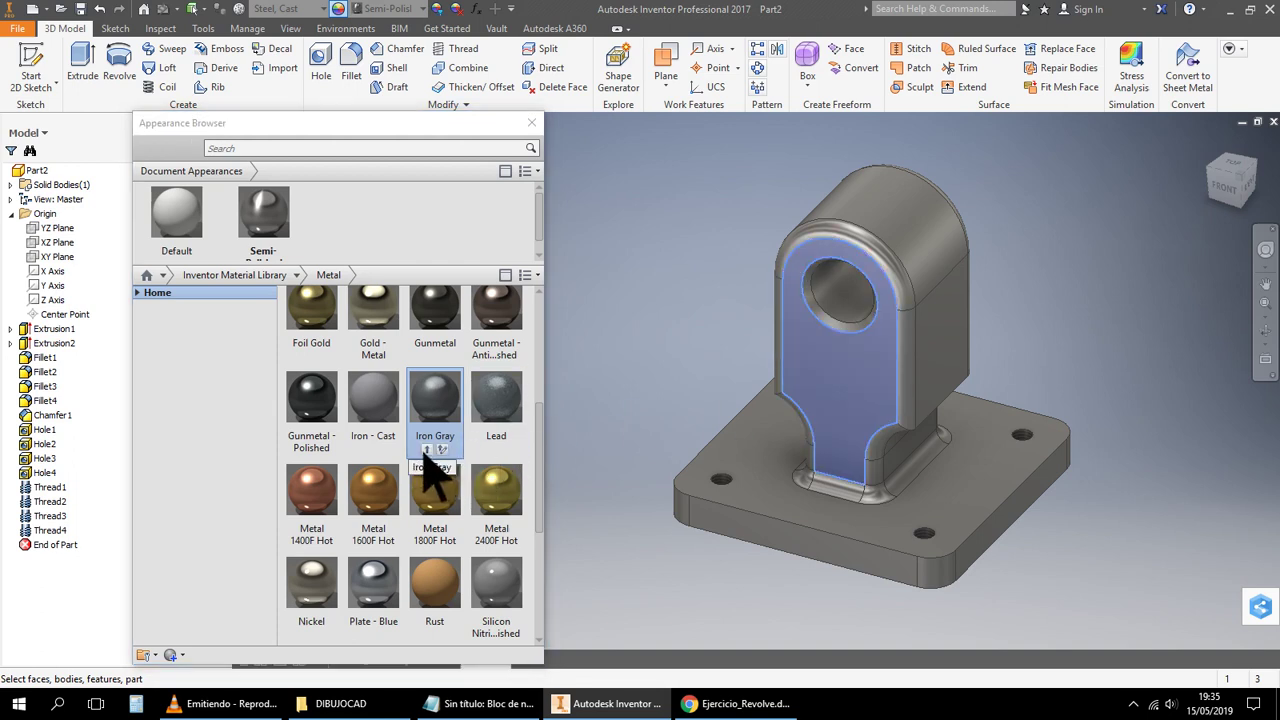
pyautogui.click(510, 415)
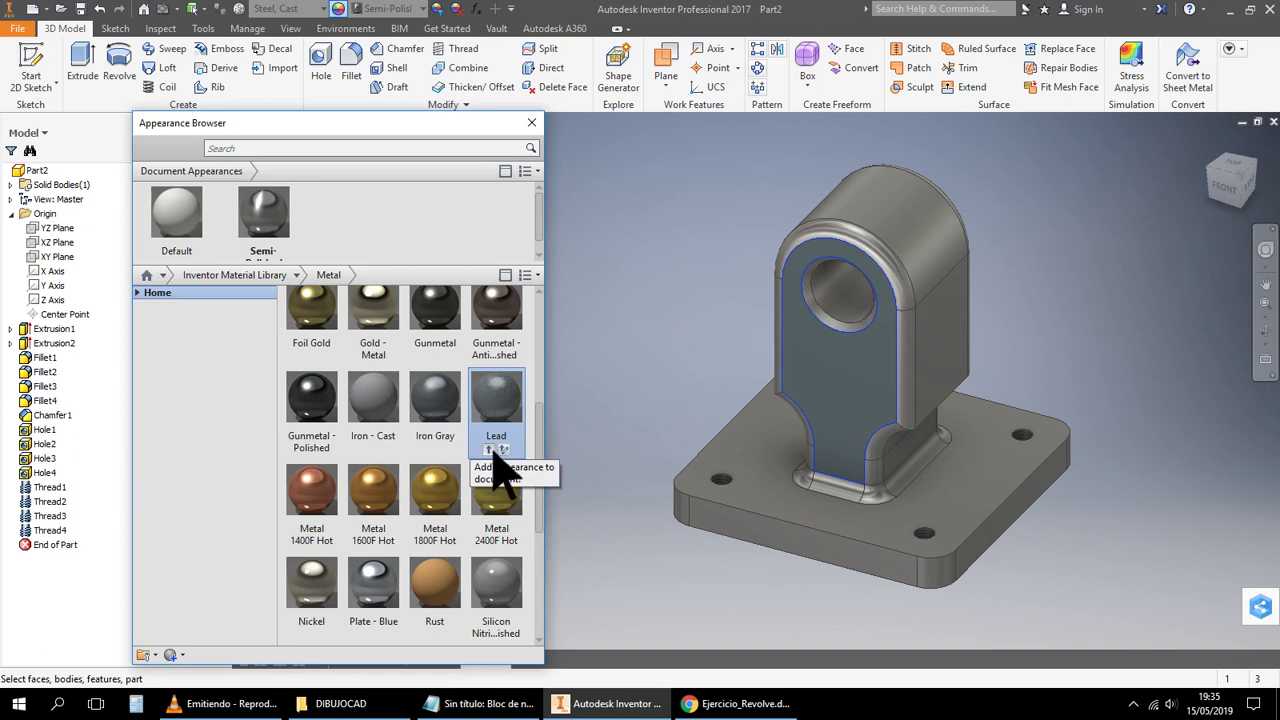
pyautogui.click(489, 450)
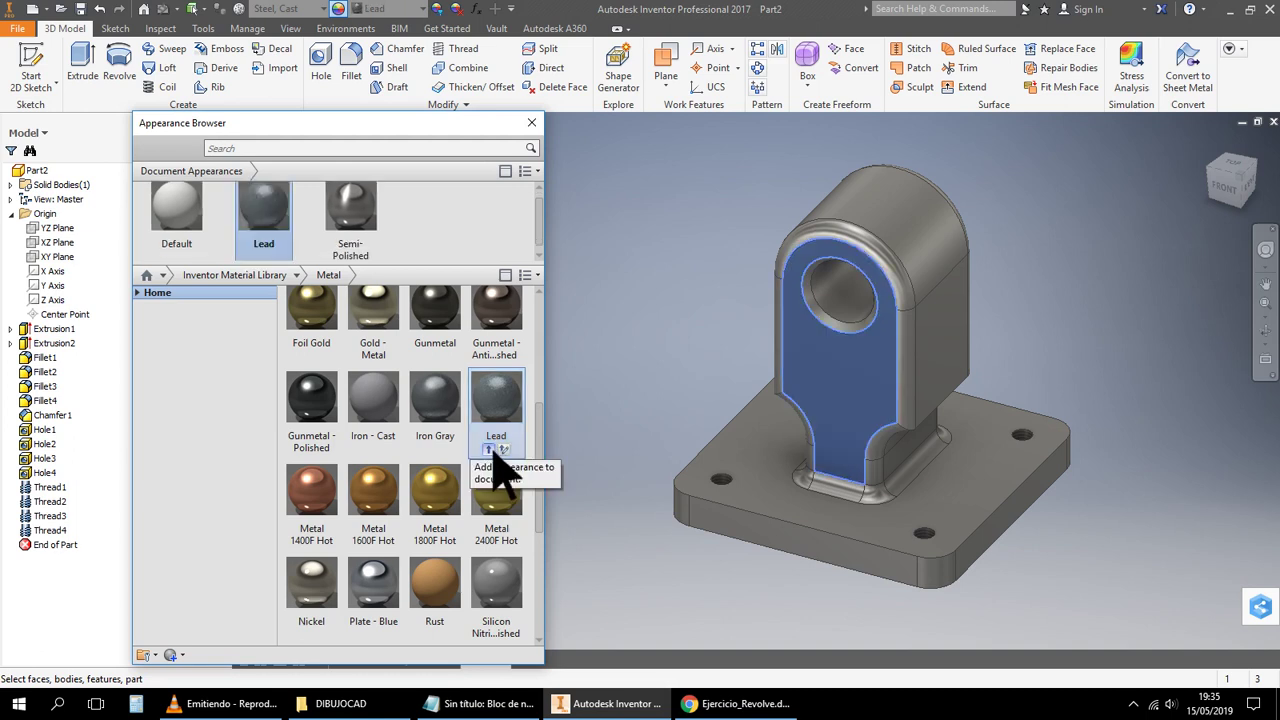
# Apply the Iron - Cast appearance to the upright support's front face and close the Appearance Browser
pyautogui.click(400, 423)
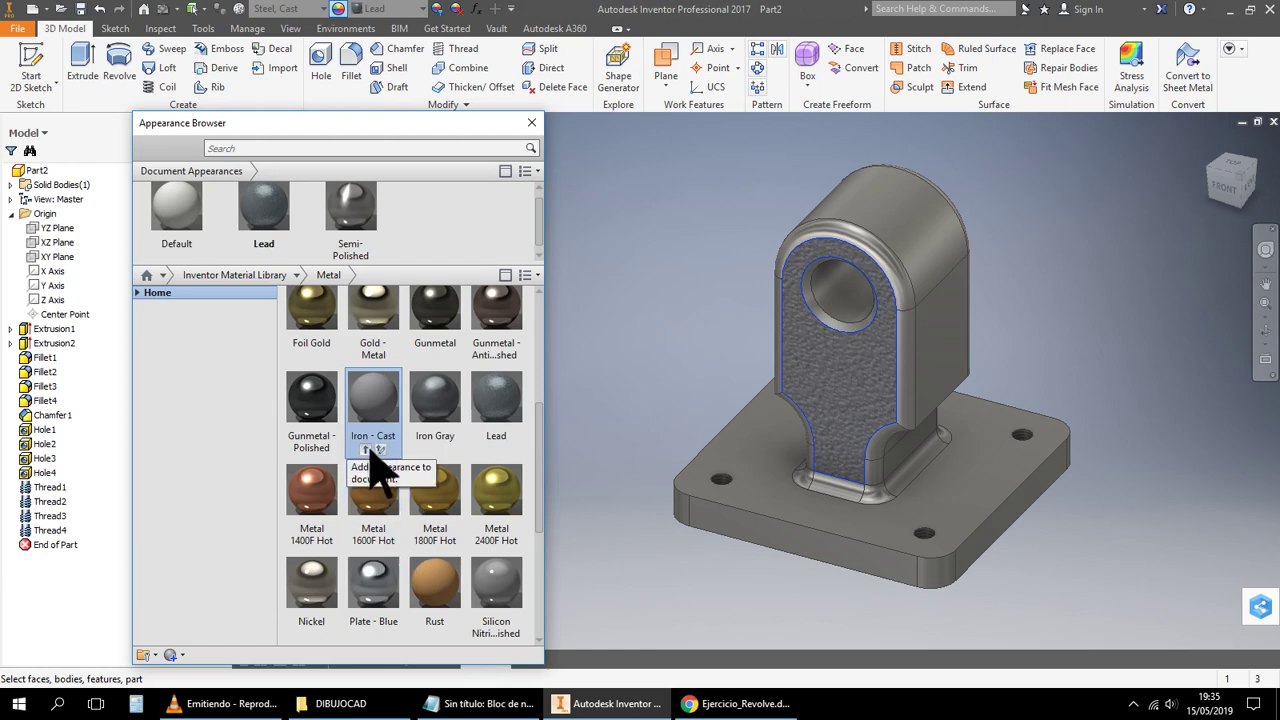
pyautogui.click(367, 450)
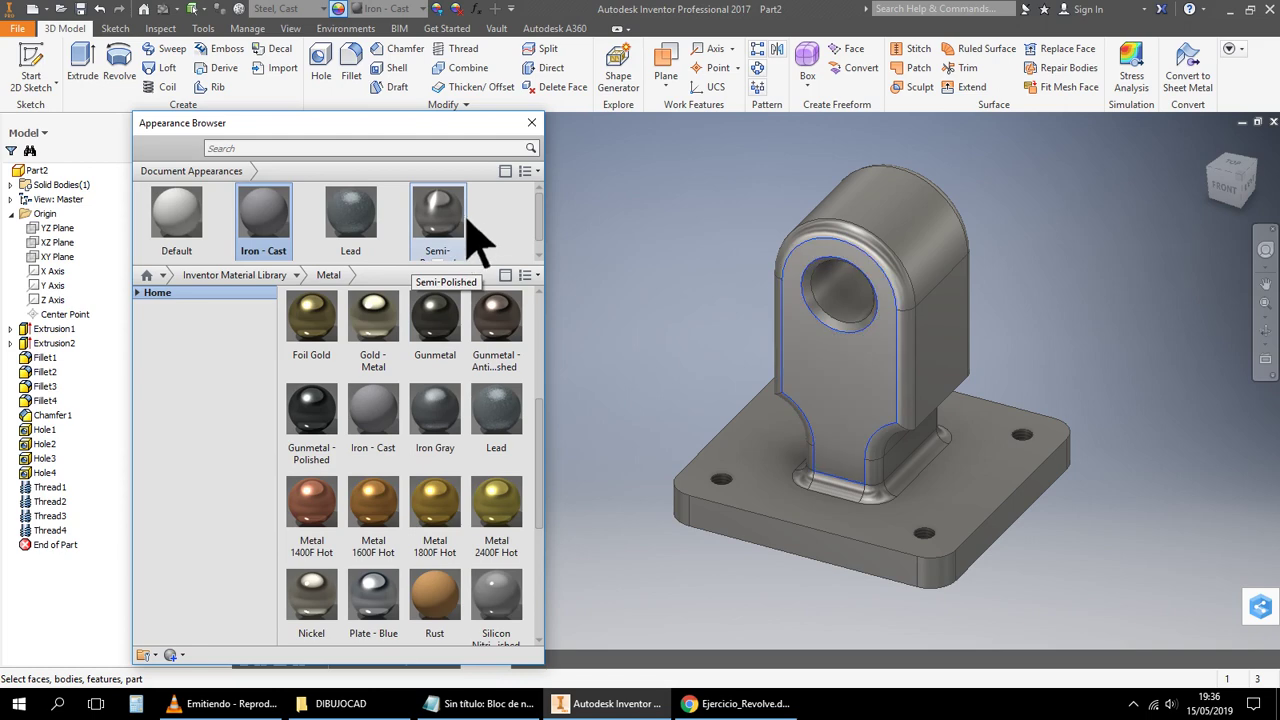
pyautogui.click(533, 123)
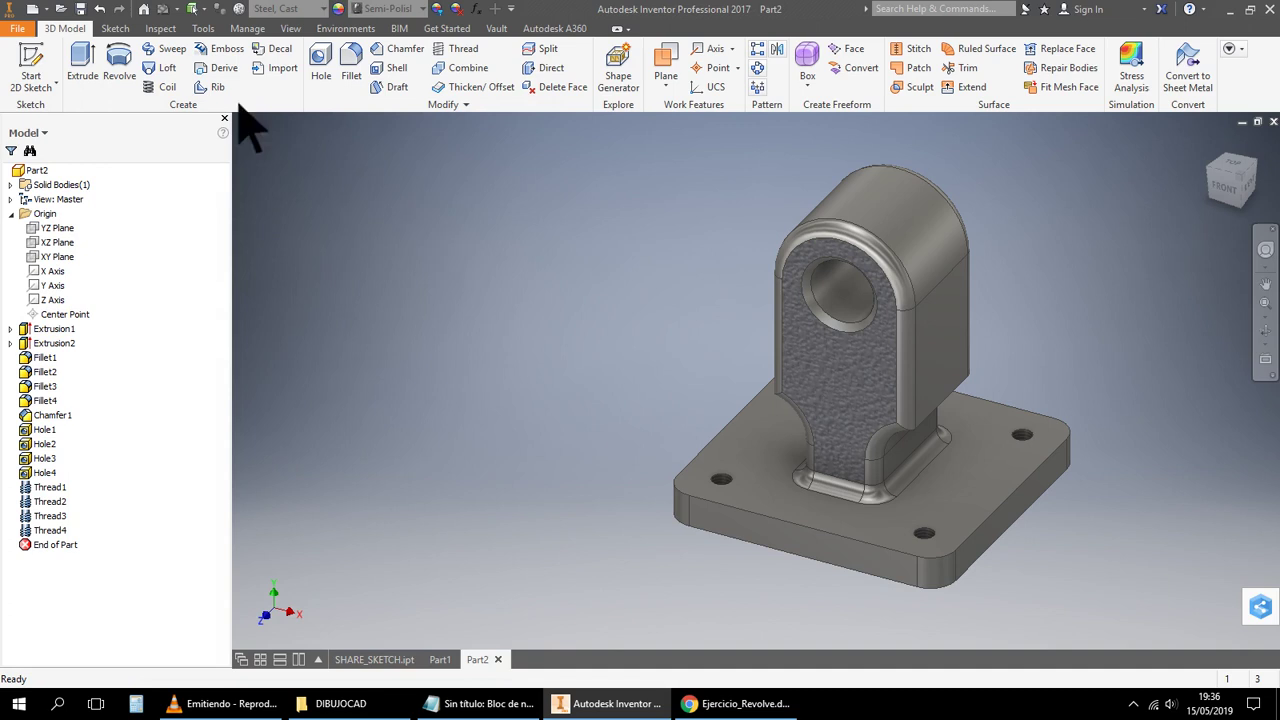
# Start saving the part with Save As and browse to the NEXUS > DIBUJOCAD folder on drive D
pyautogui.click(18, 28)
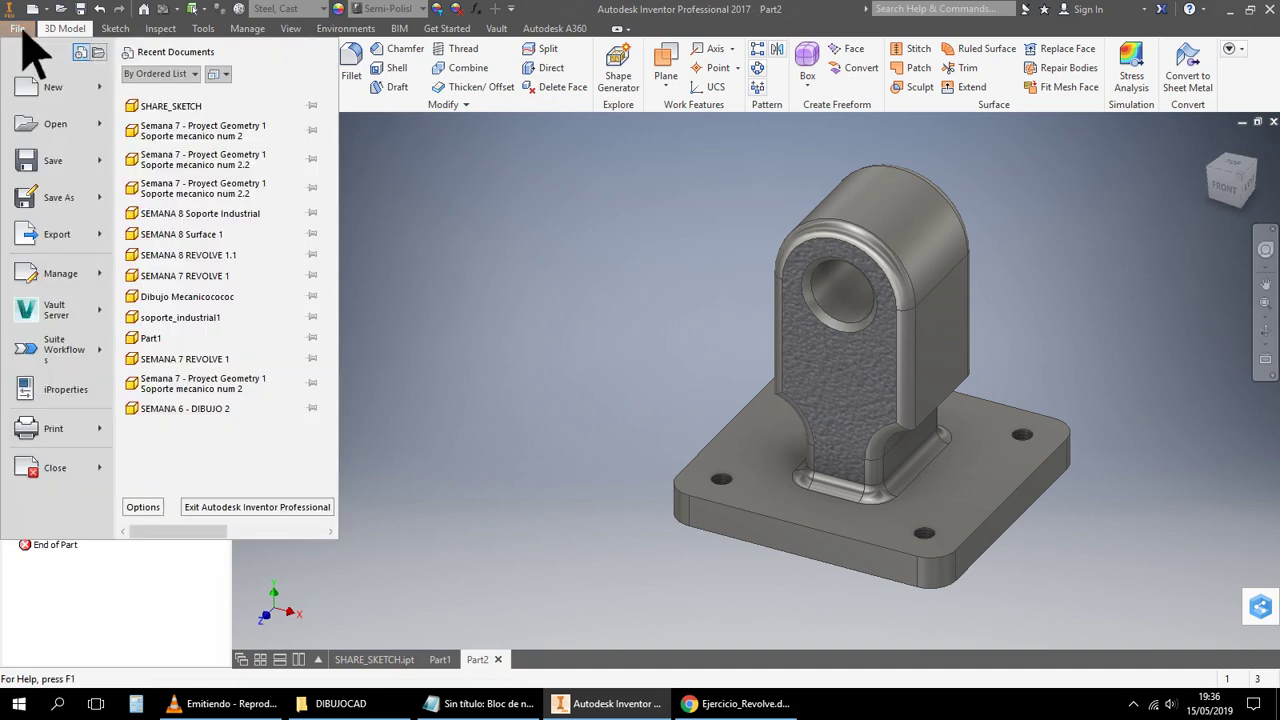
pyautogui.click(95, 200)
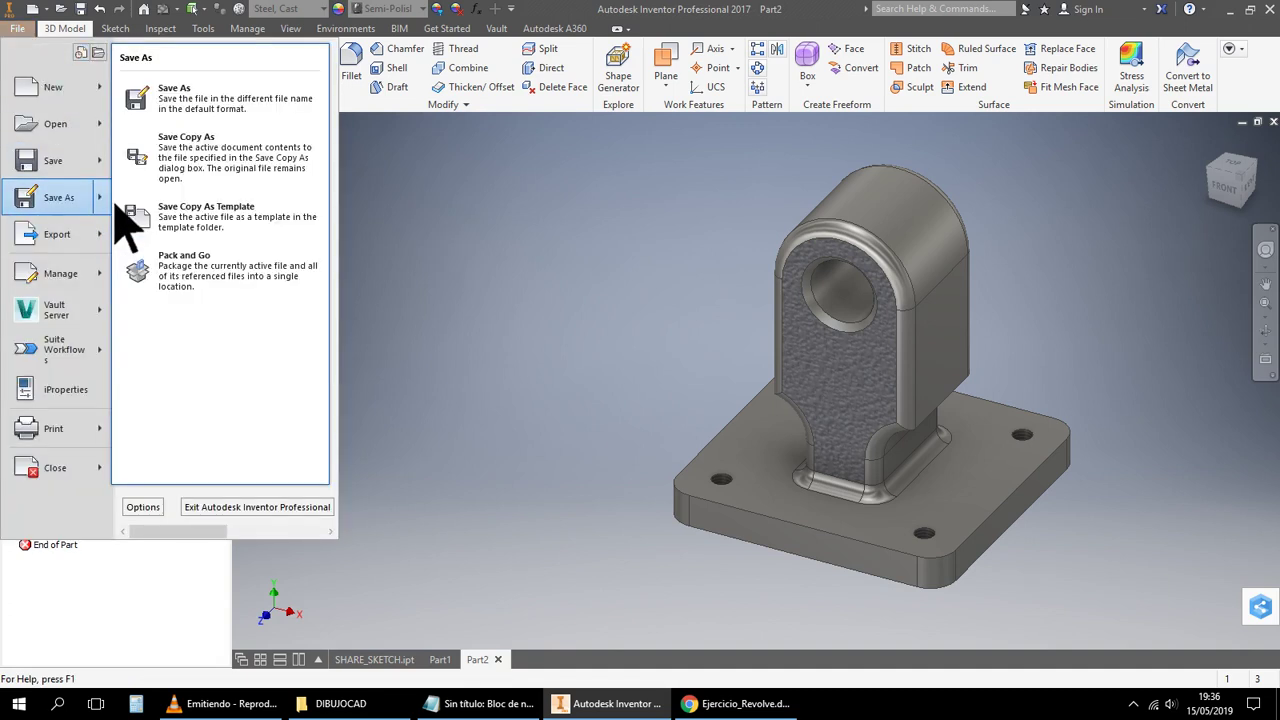
pyautogui.click(202, 106)
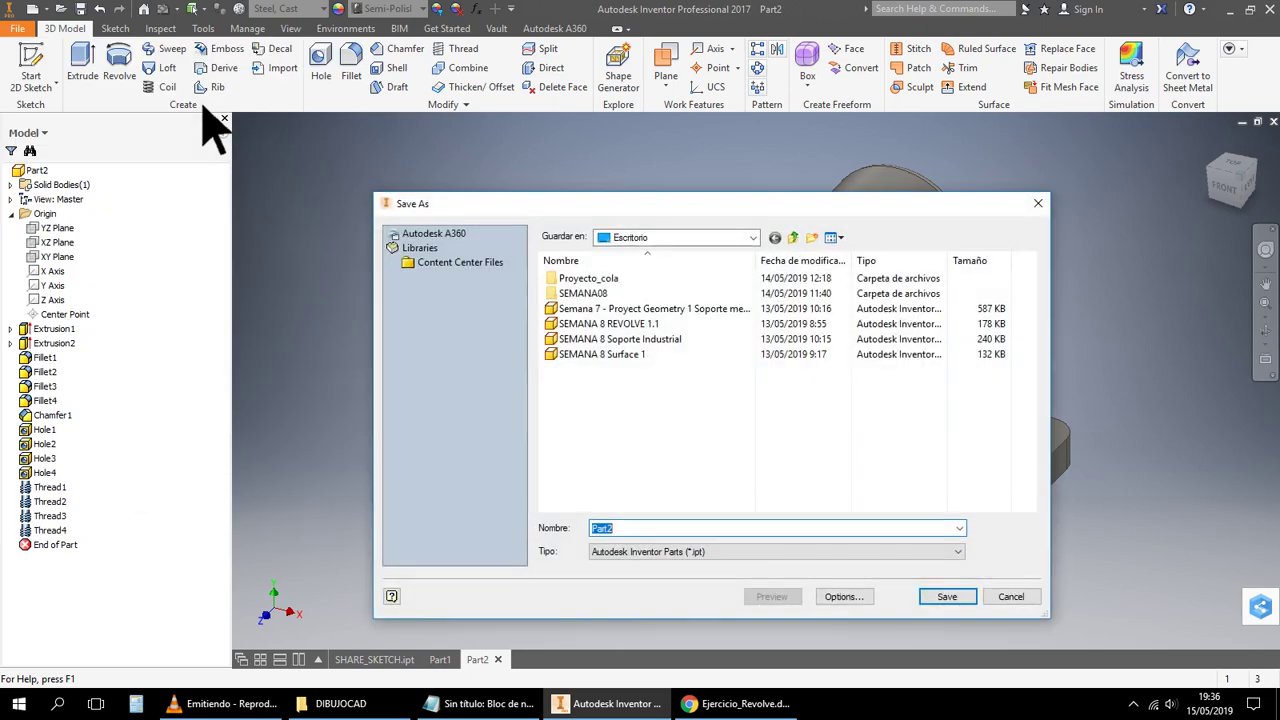
pyautogui.click(758, 237)
pyautogui.click(692, 315)
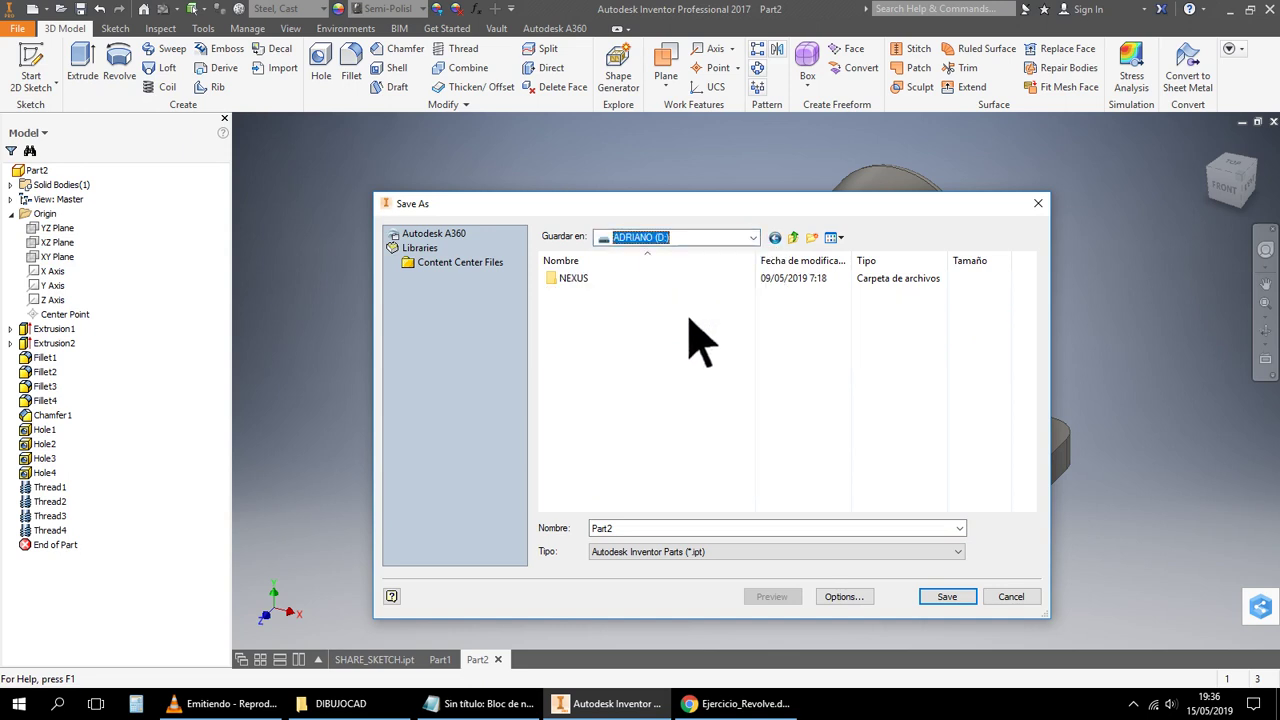
pyautogui.doubleClick(598, 279)
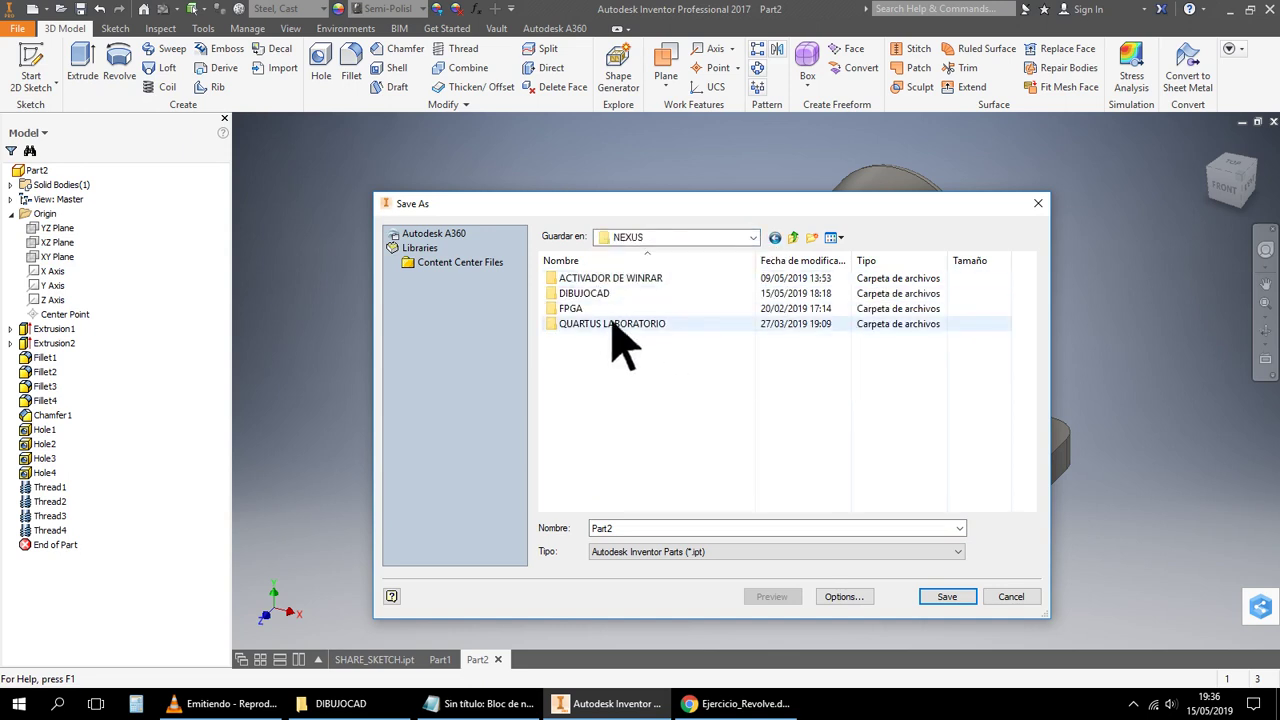
pyautogui.doubleClick(611, 296)
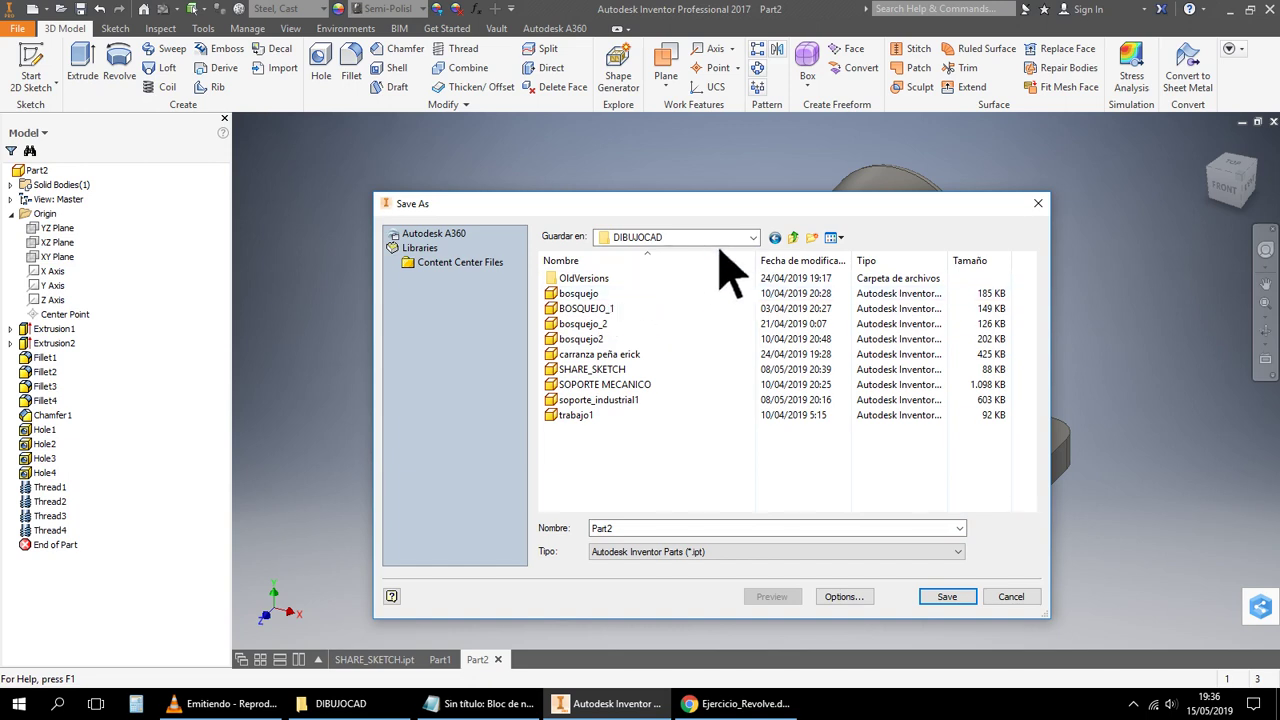
# Return to the root of drive D and reopen the DIBUJOCAD folder inside NEXUS as the save location
pyautogui.click(754, 238)
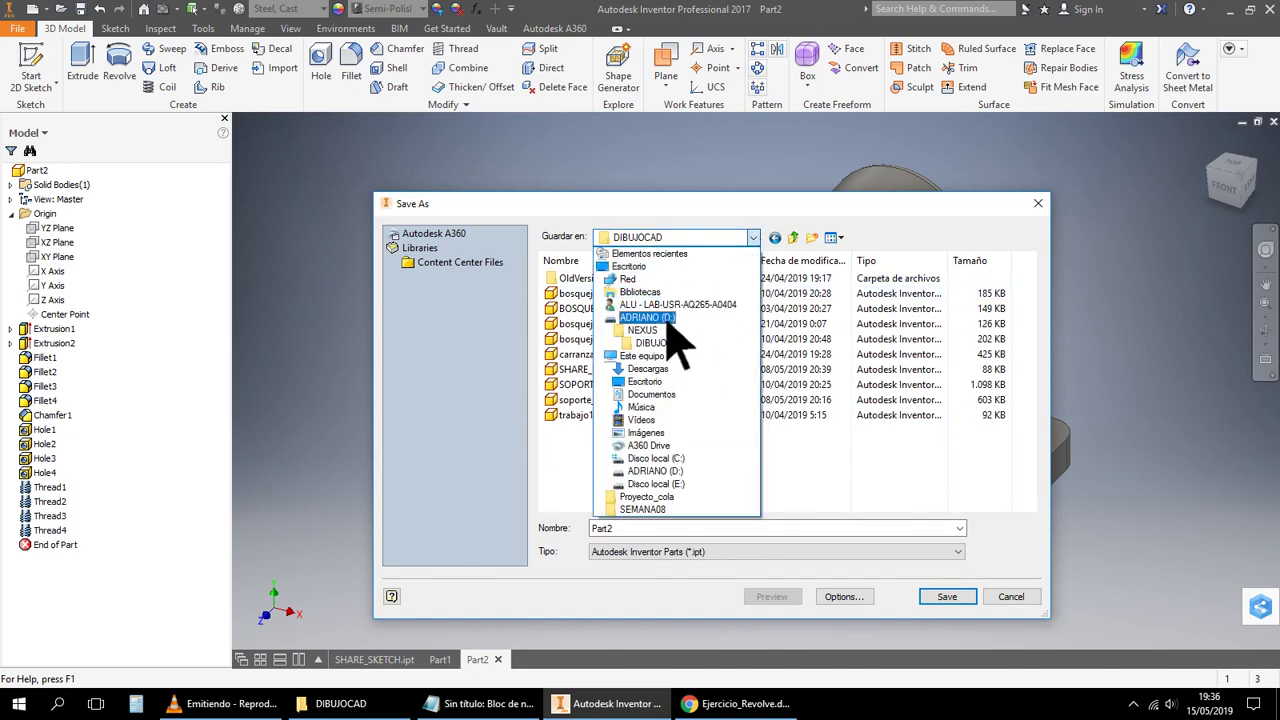
pyautogui.click(662, 318)
pyautogui.doubleClick(575, 279)
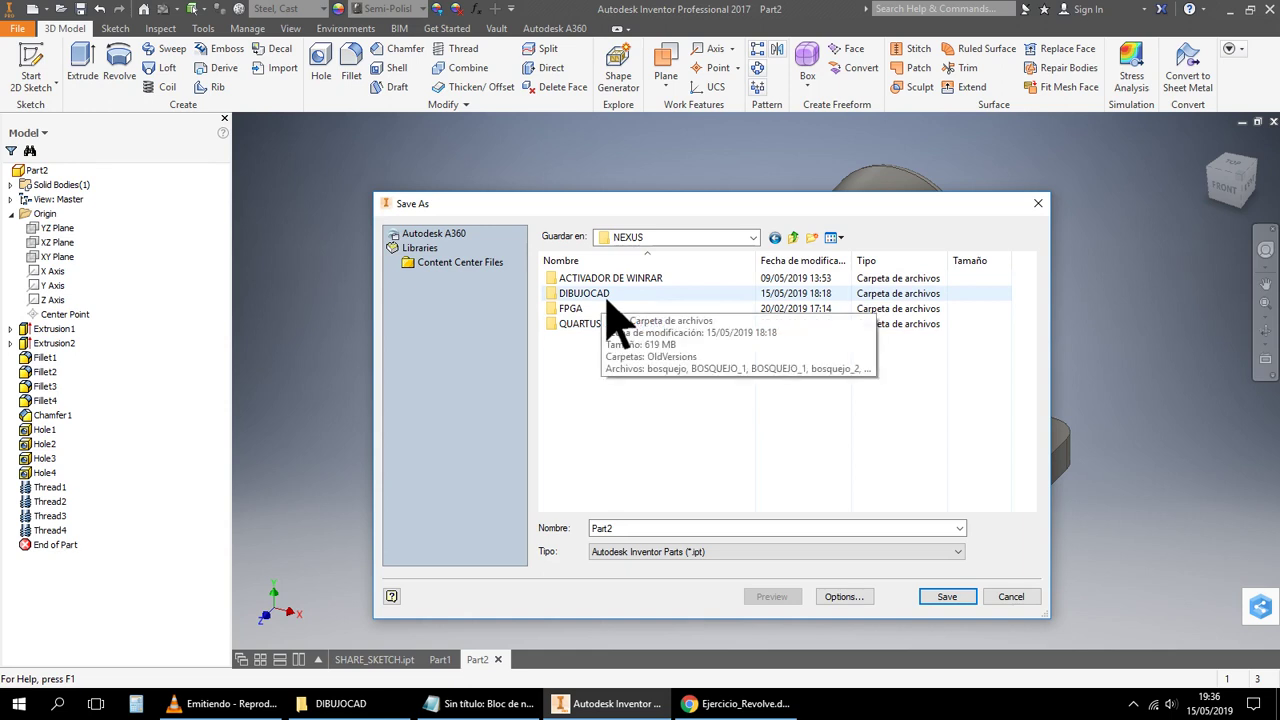
pyautogui.doubleClick(606, 296)
# Name the part file SOPORTE INDUSTRIAL_2 and save it as an Inventor part in the DIBUJOCAD folder
pyautogui.click(644, 529)
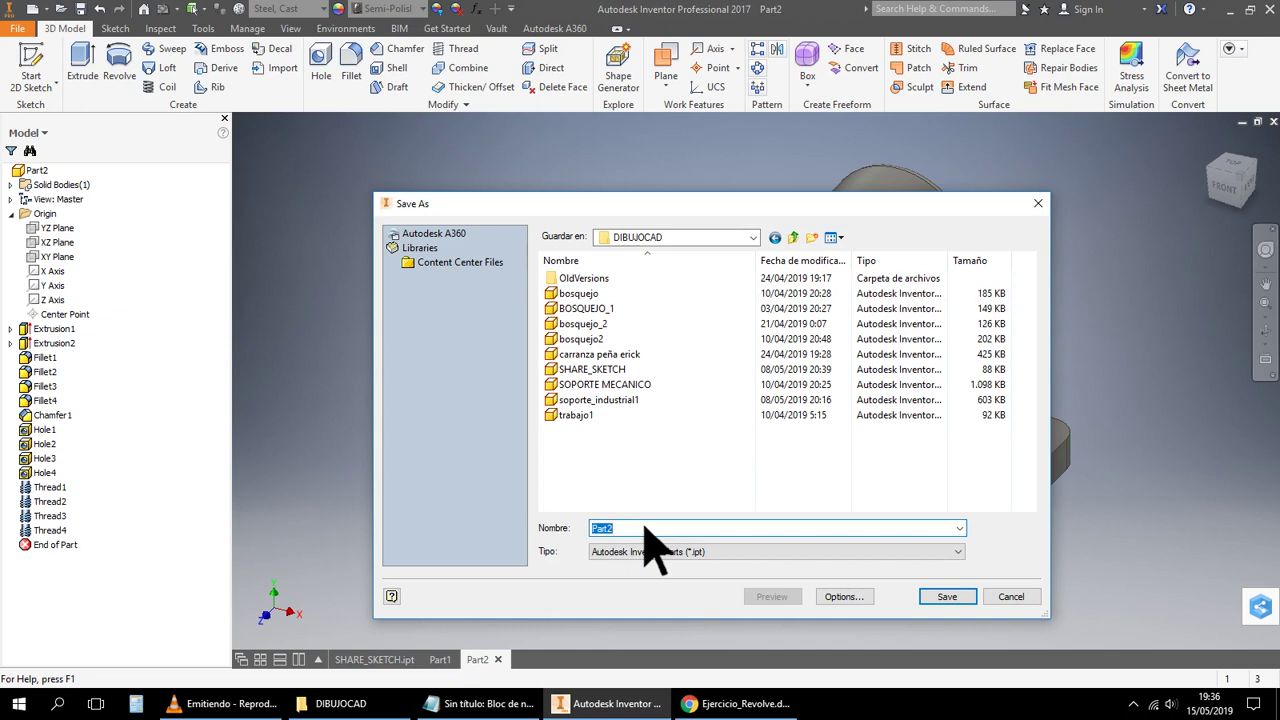
pyautogui.write('SOPORTE')
pyautogui.write('DUSTRIAL_2')
pyautogui.click(947, 598)
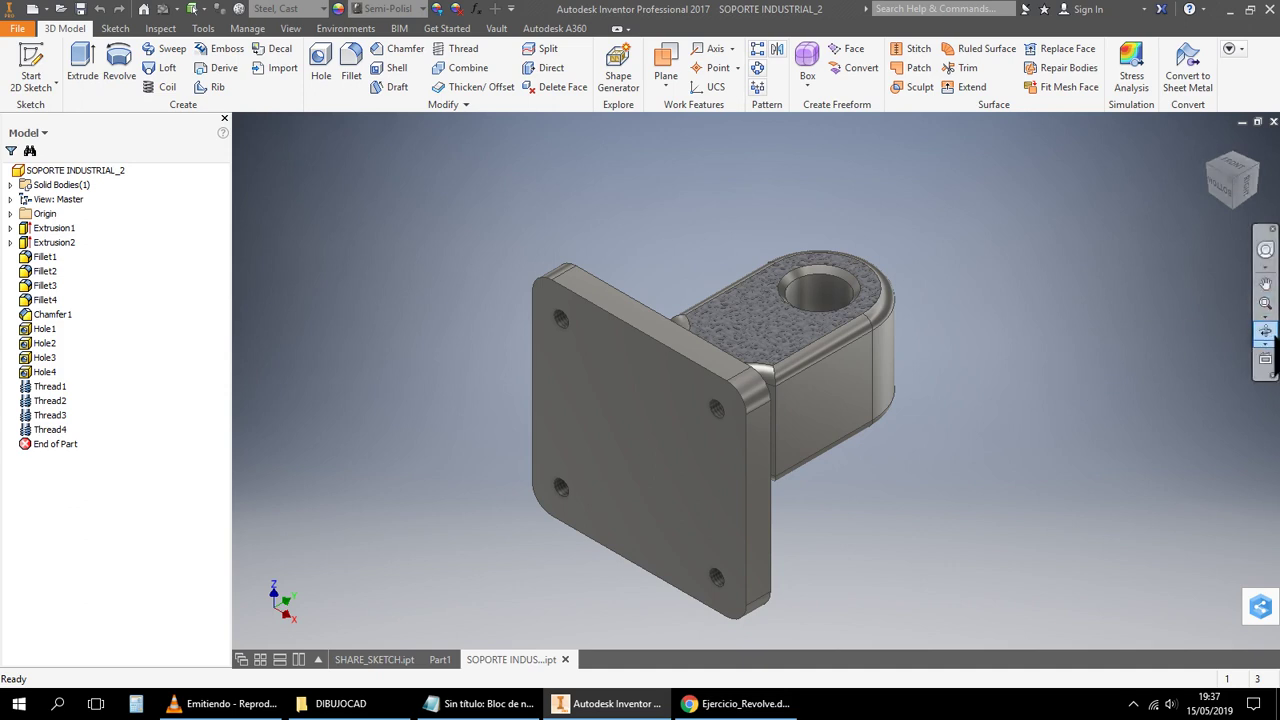
# Orbit the bracket to examine its textured front face and its back, using free Orbit for the upright rear view
pyautogui.click(1265, 330)
pyautogui.moveTo(920, 363); pyautogui.dragTo(880, 426)
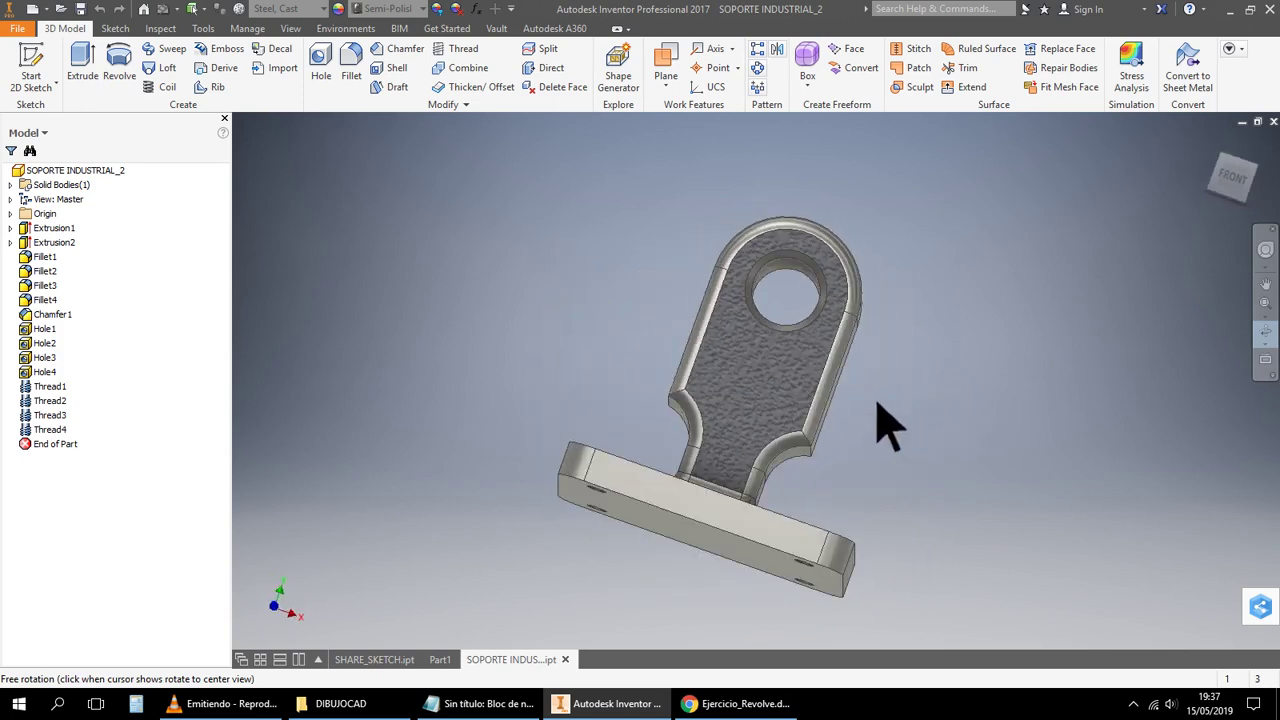
pyautogui.rightClick(1040, 272)
pyautogui.click(1100, 266)
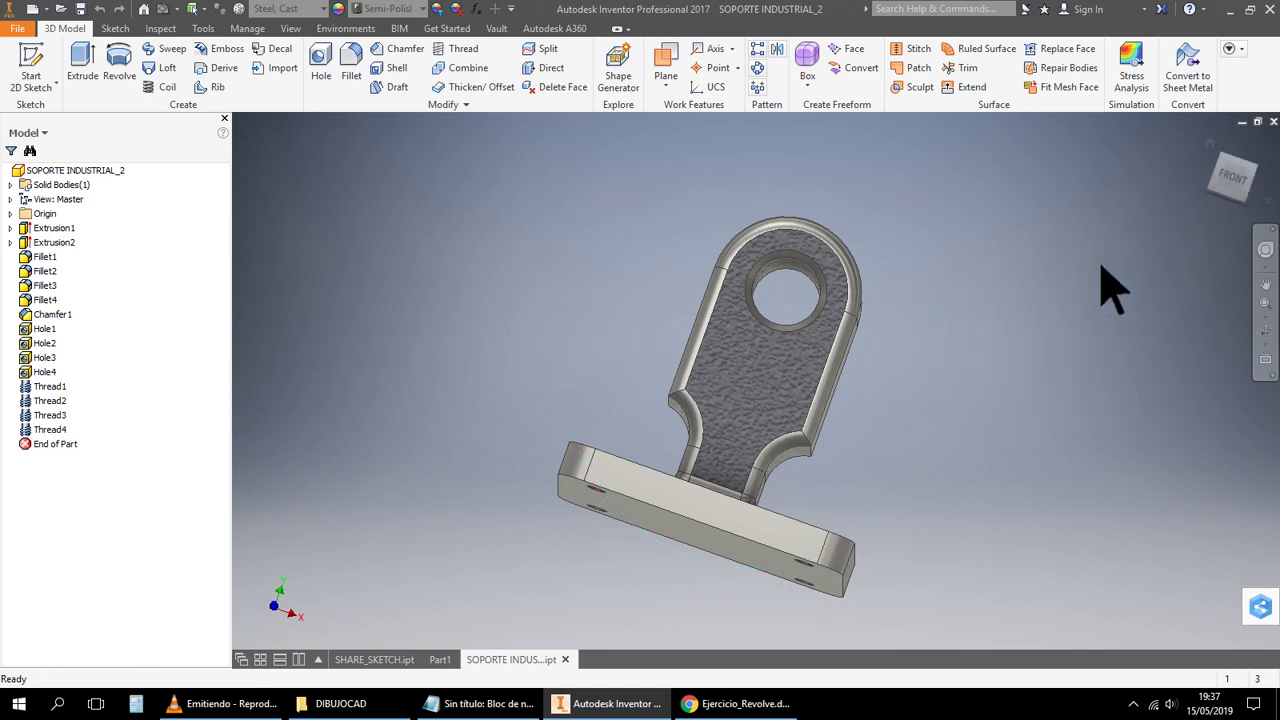
pyautogui.click(304, 28)
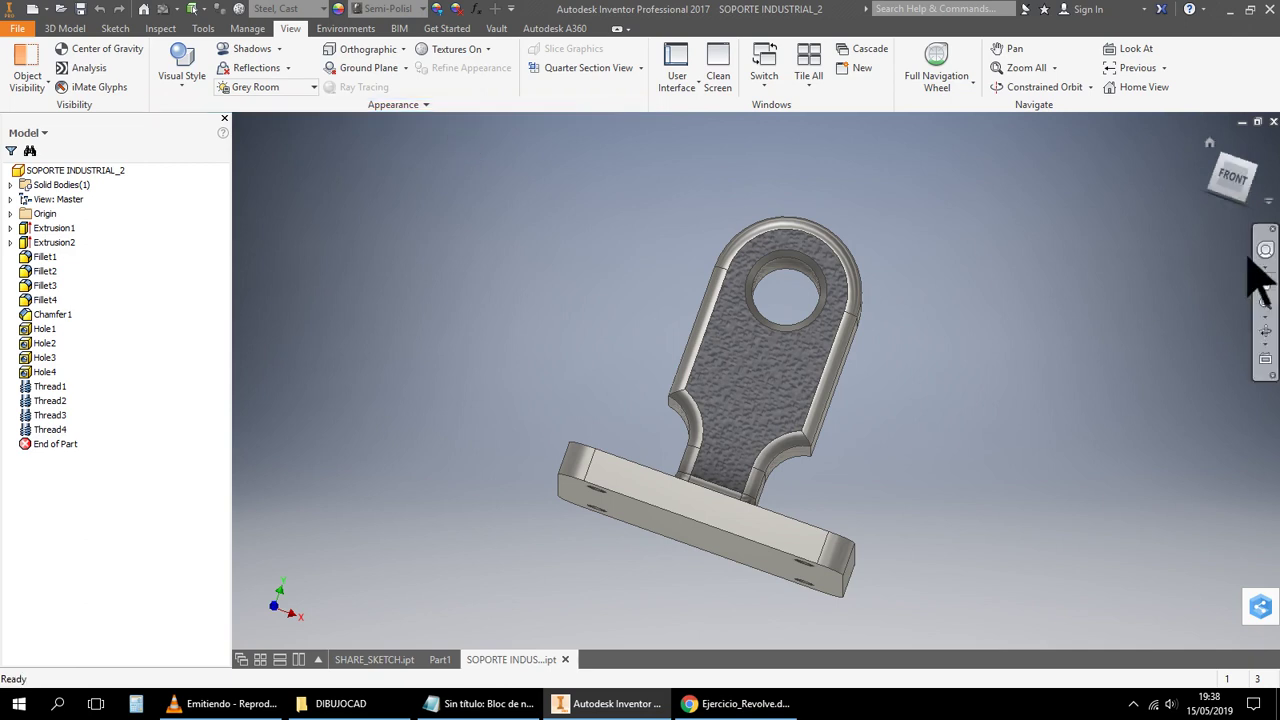
pyautogui.click(1266, 343)
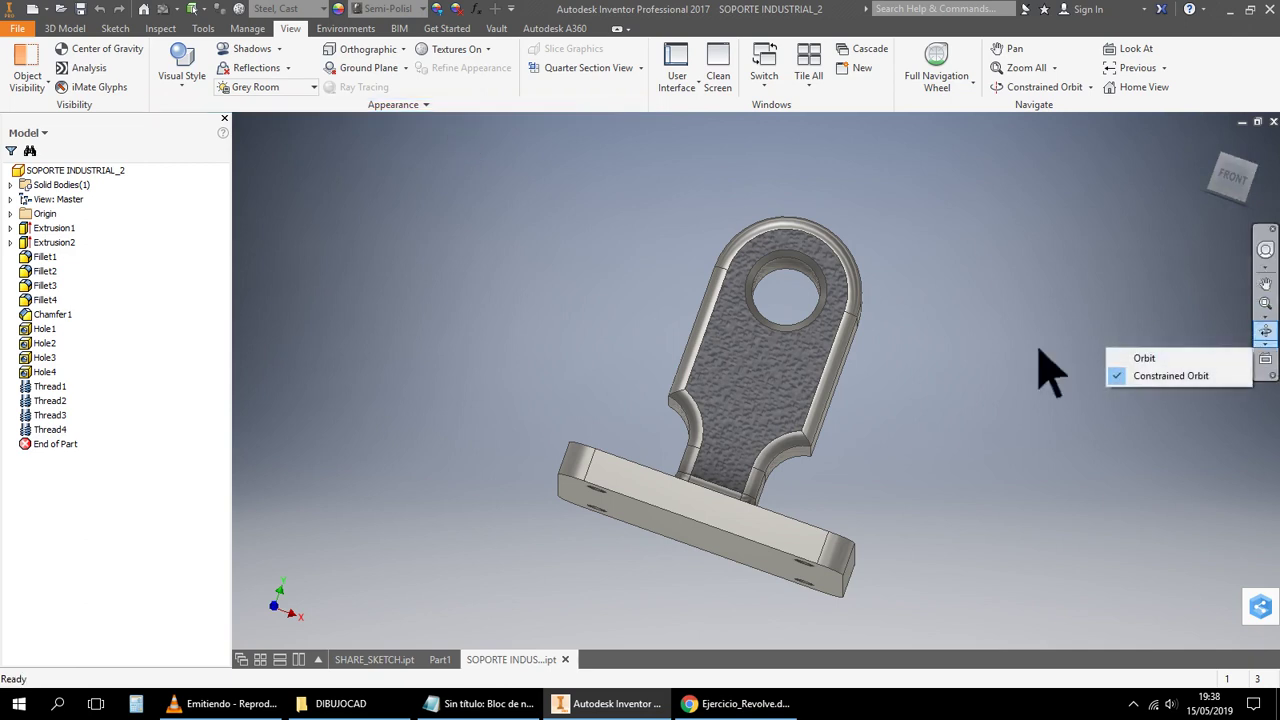
pyautogui.click(1214, 358)
pyautogui.moveTo(872, 330); pyautogui.dragTo(1124, 362)
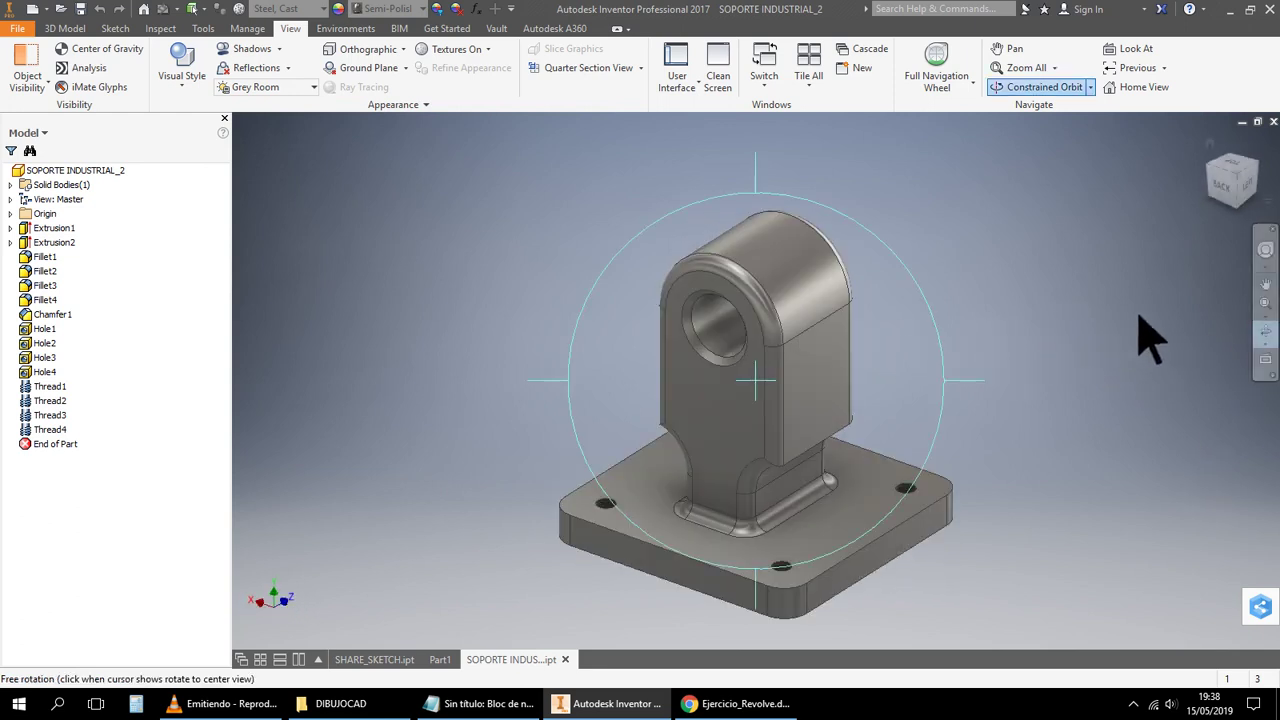
pyautogui.rightClick(1146, 283)
pyautogui.click(1186, 279)
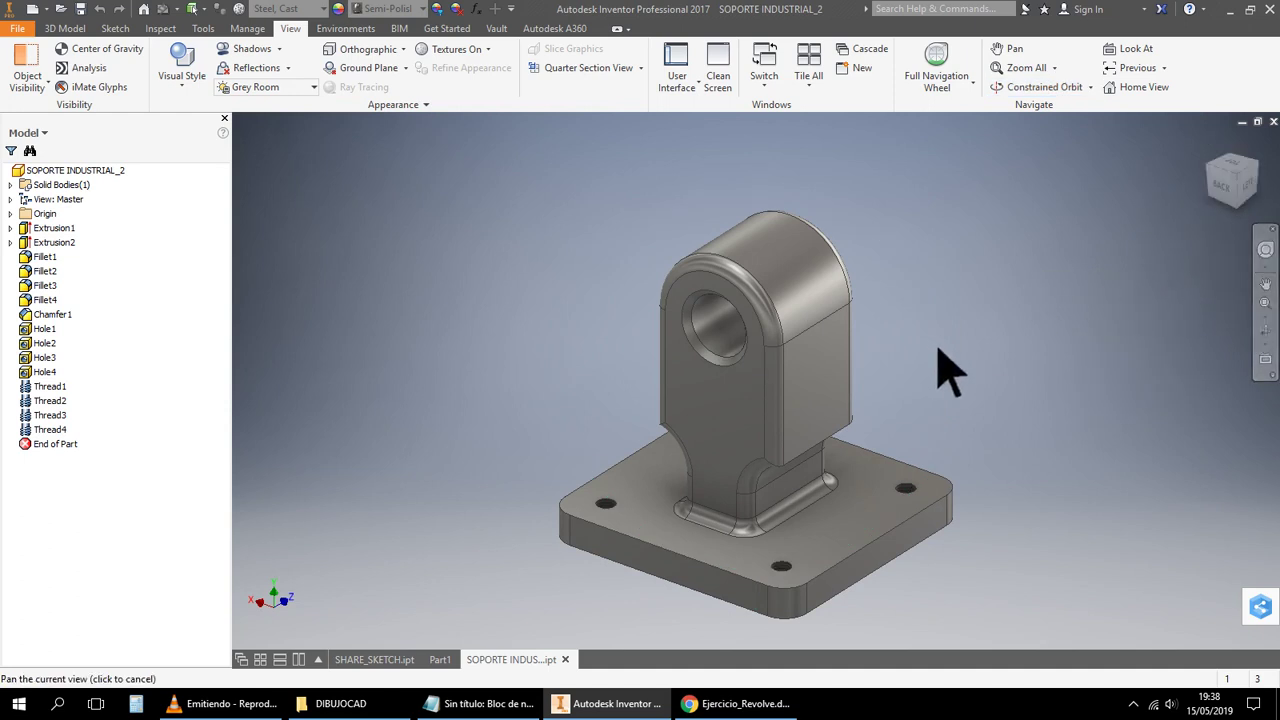
pyautogui.moveTo(937, 363); pyautogui.dragTo(1049, 334, button='middle')
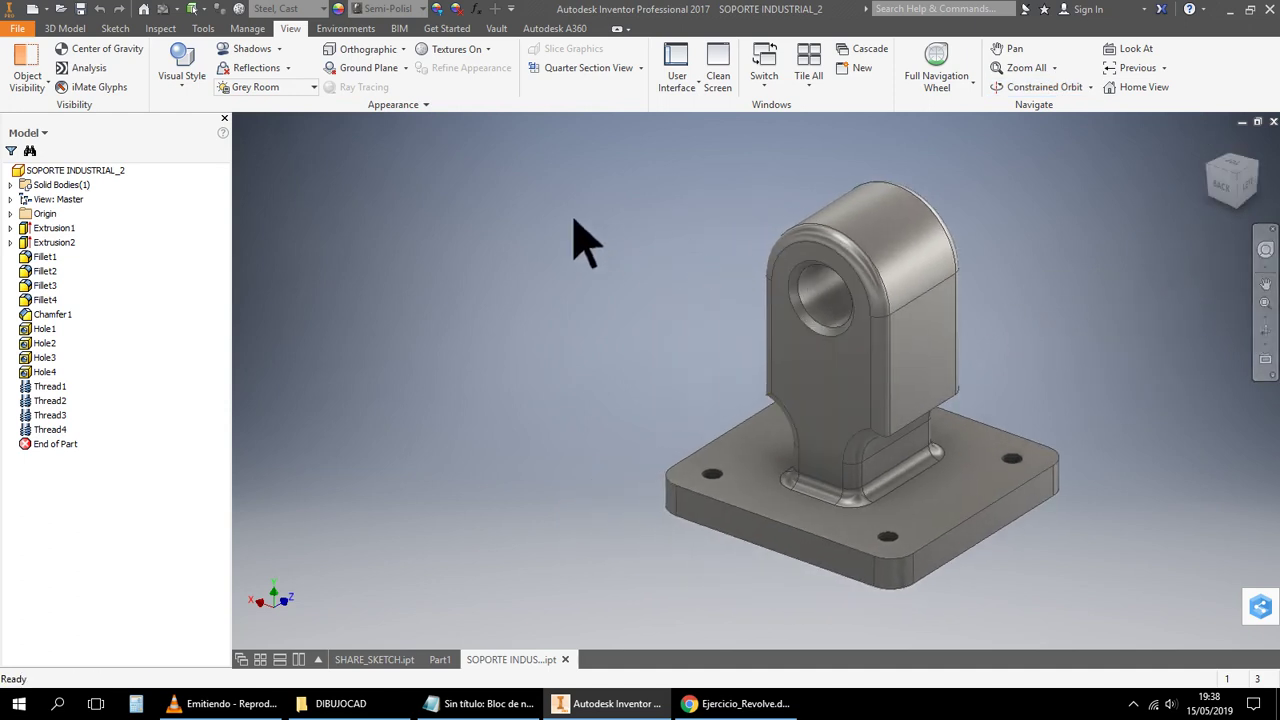
# Preview the bracket in Perspective projection and switch the view back to Orthographic
pyautogui.click(405, 50)
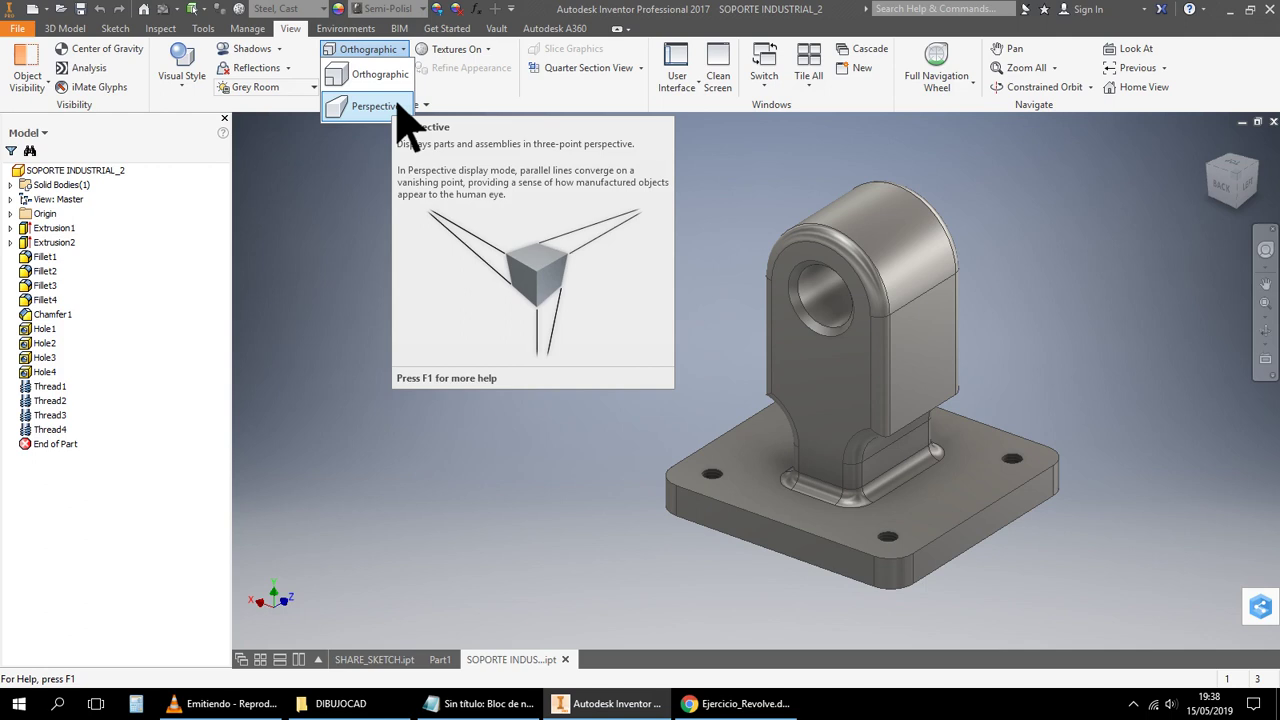
pyautogui.click(405, 106)
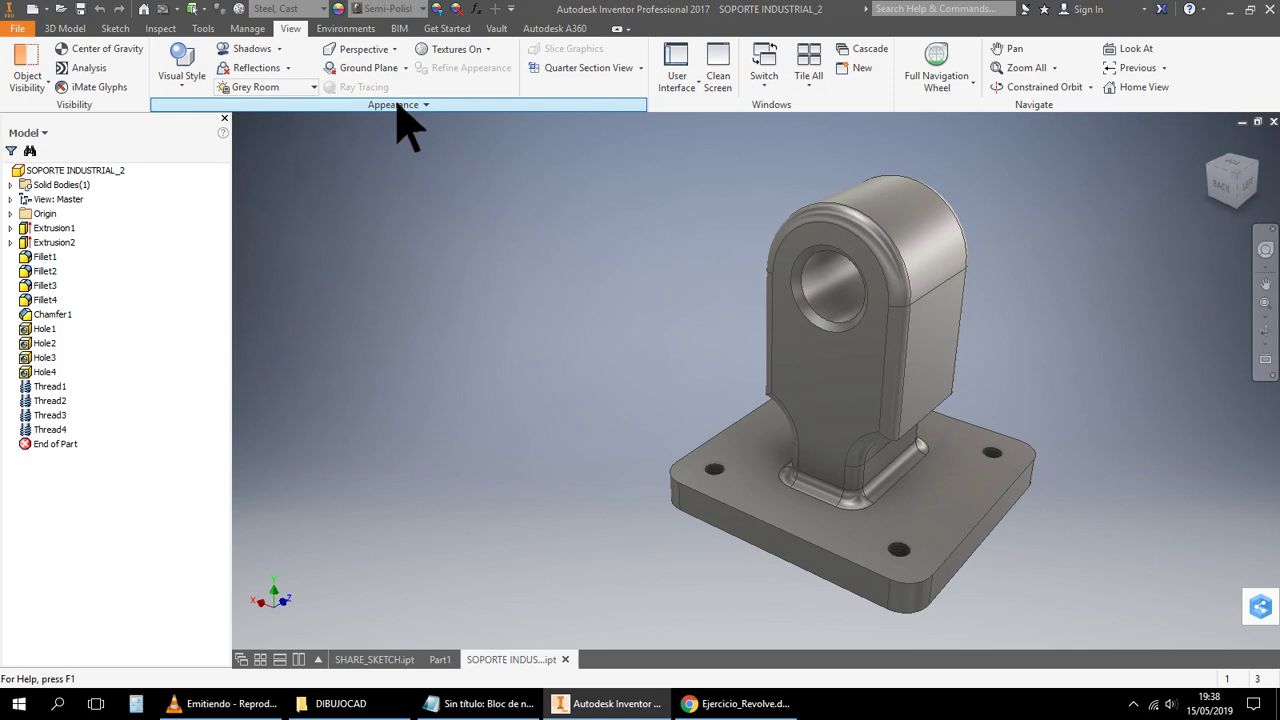
pyautogui.click(398, 52)
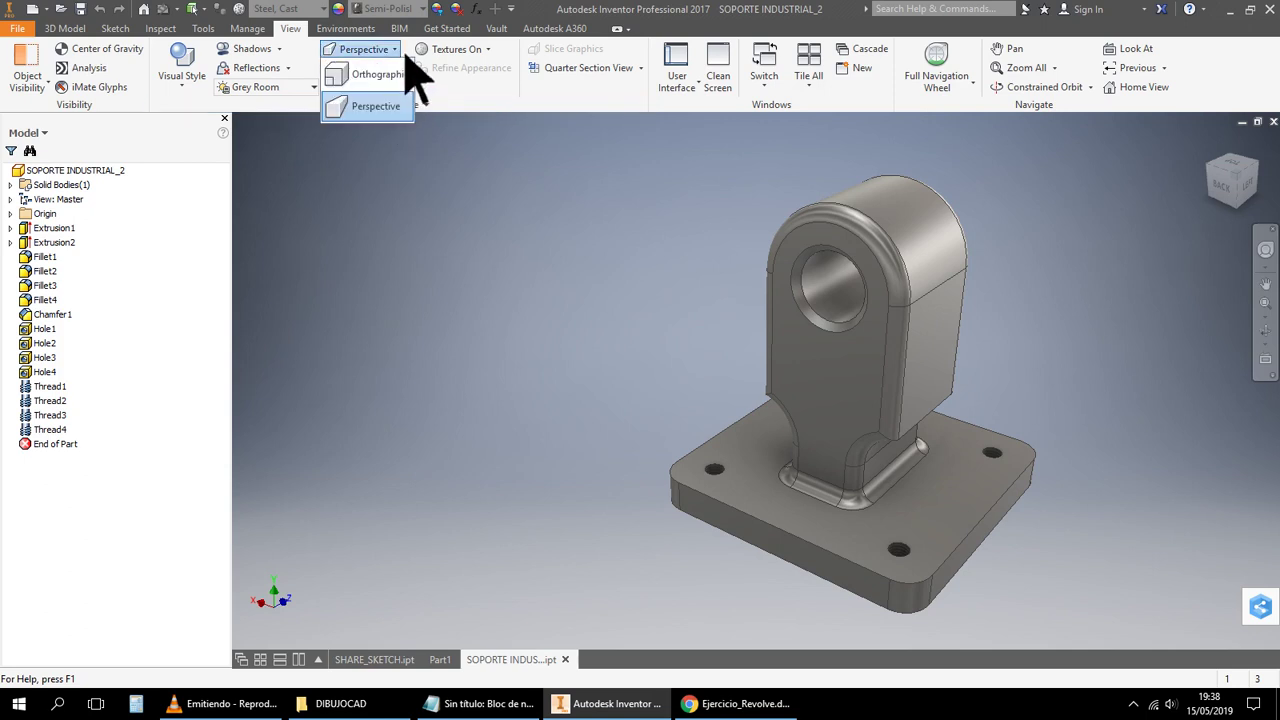
pyautogui.click(396, 75)
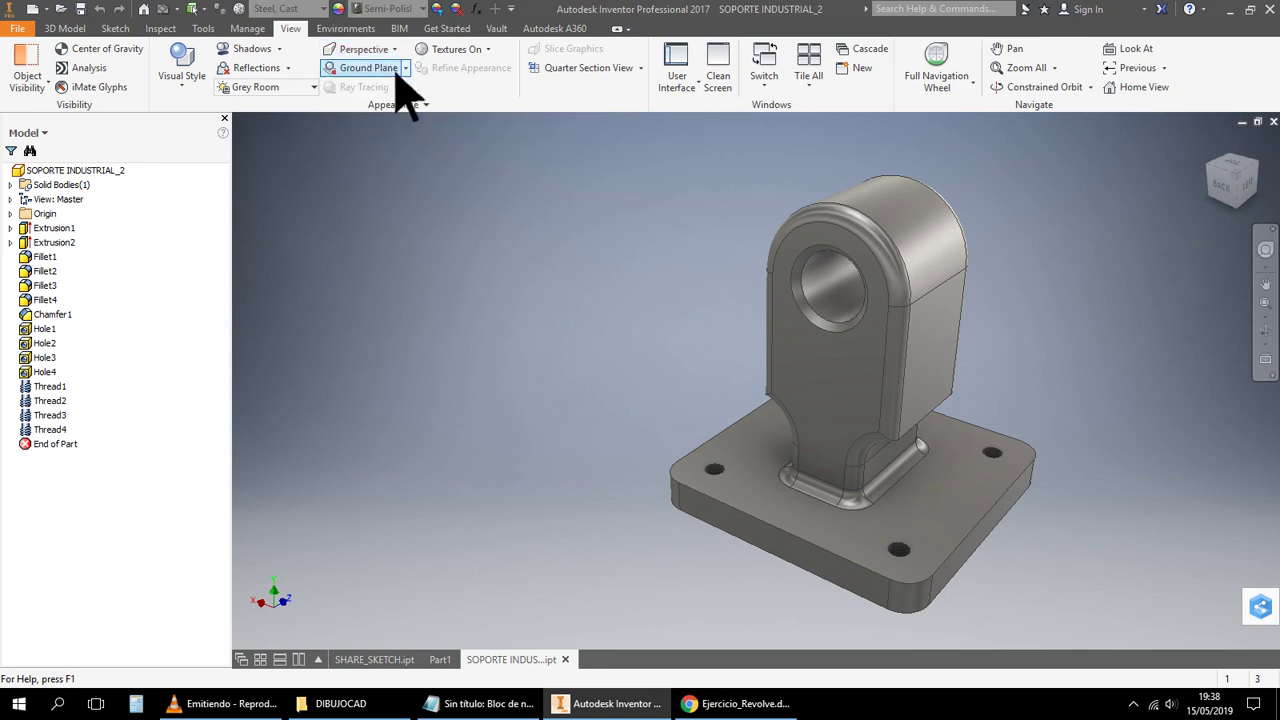
# Try the individual shadow options on the bracket, leaving only Object Shadows on, with Ground and Ambient Shadows off
pyautogui.click(284, 52)
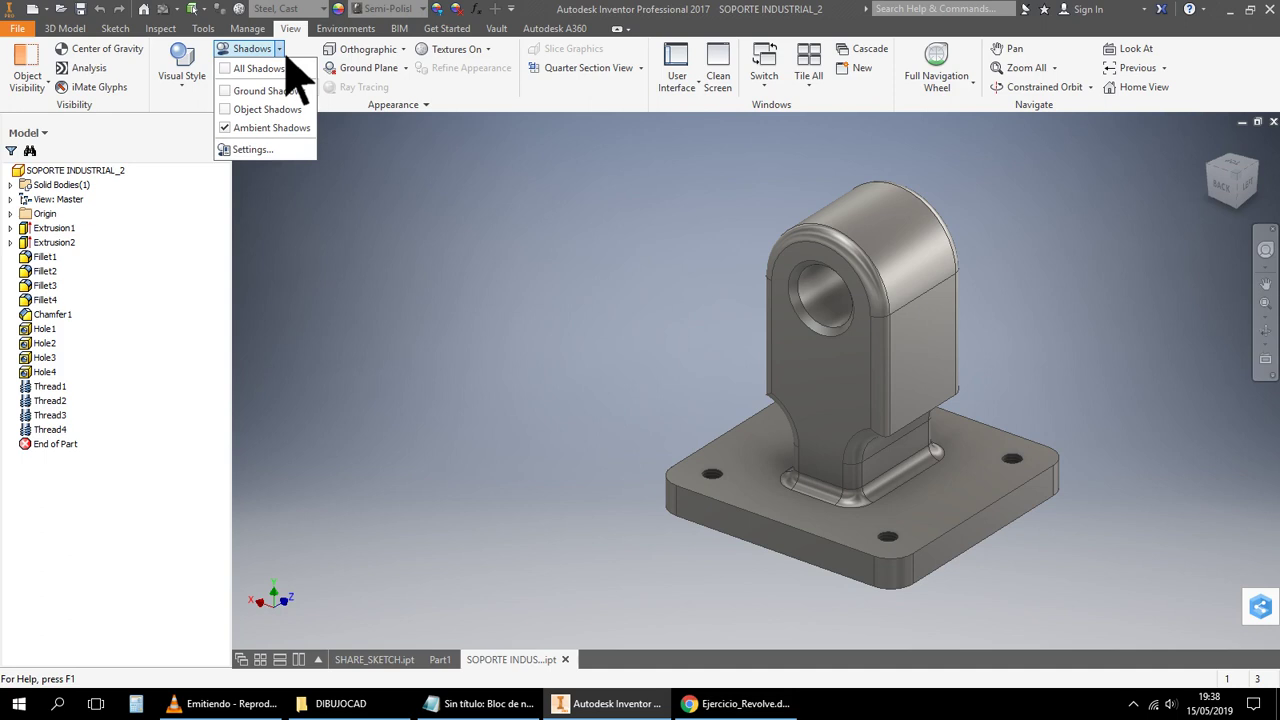
pyautogui.click(236, 96)
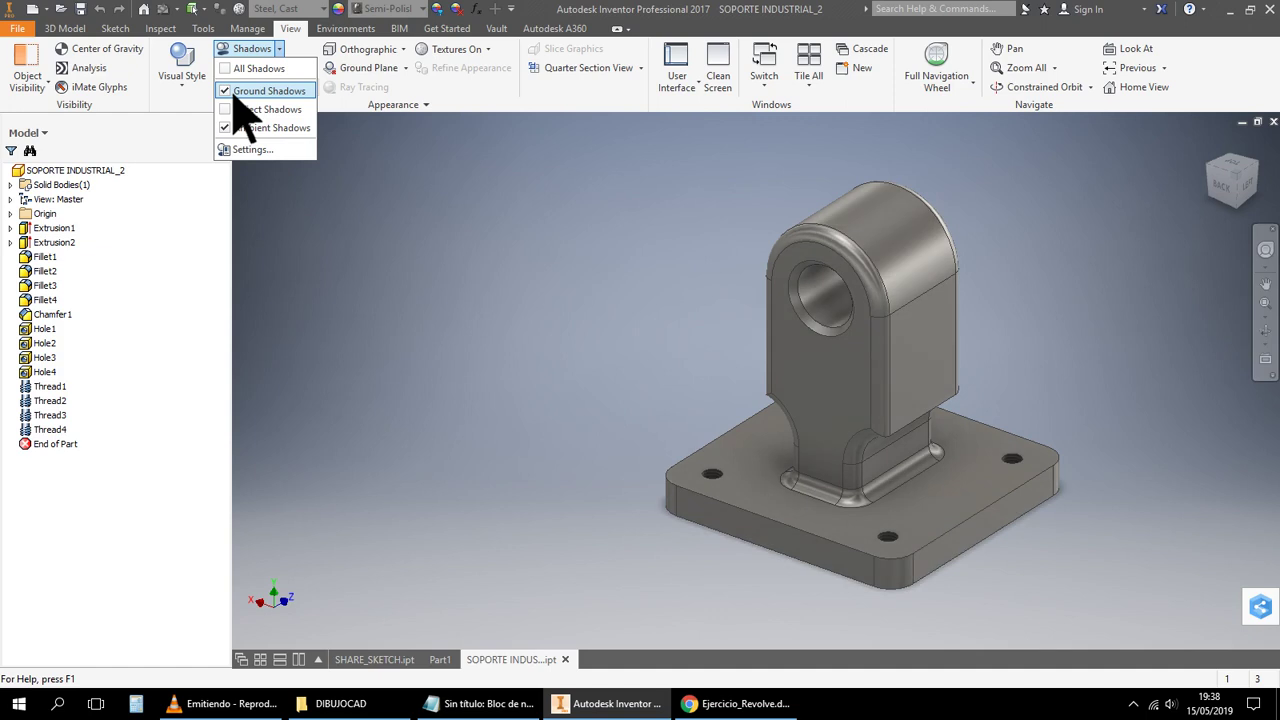
pyautogui.click(236, 128)
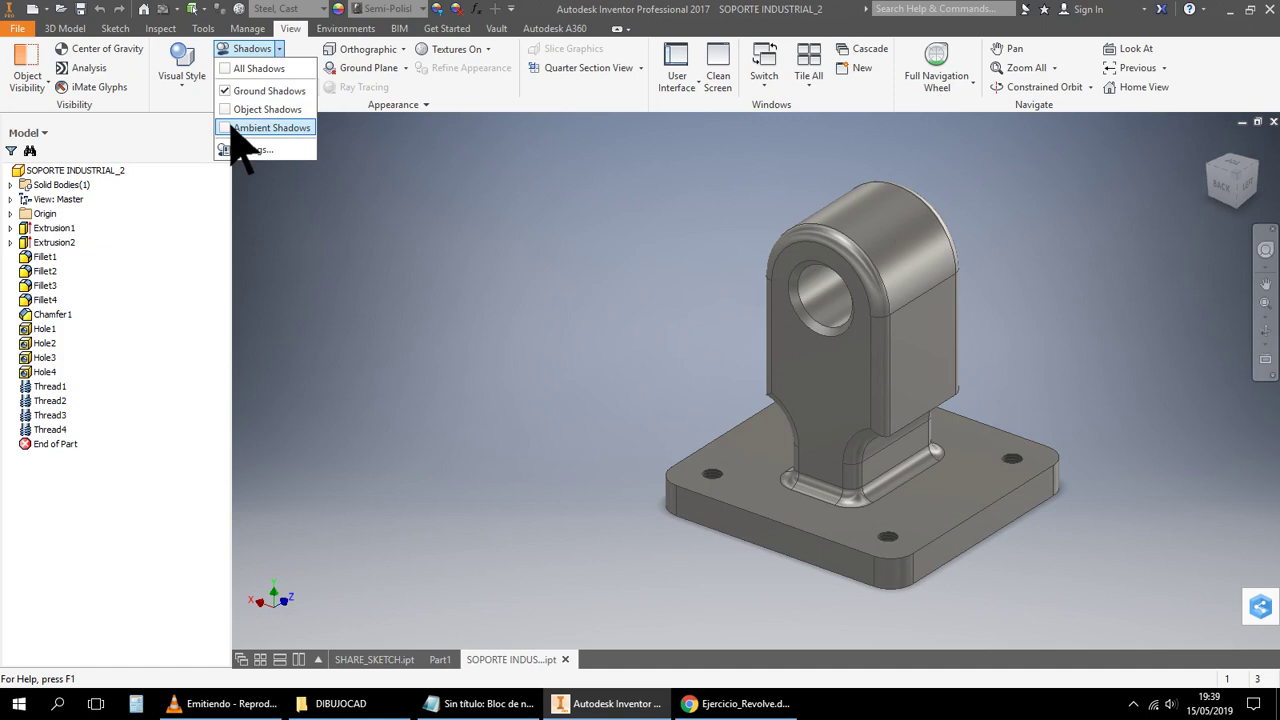
pyautogui.click(237, 96)
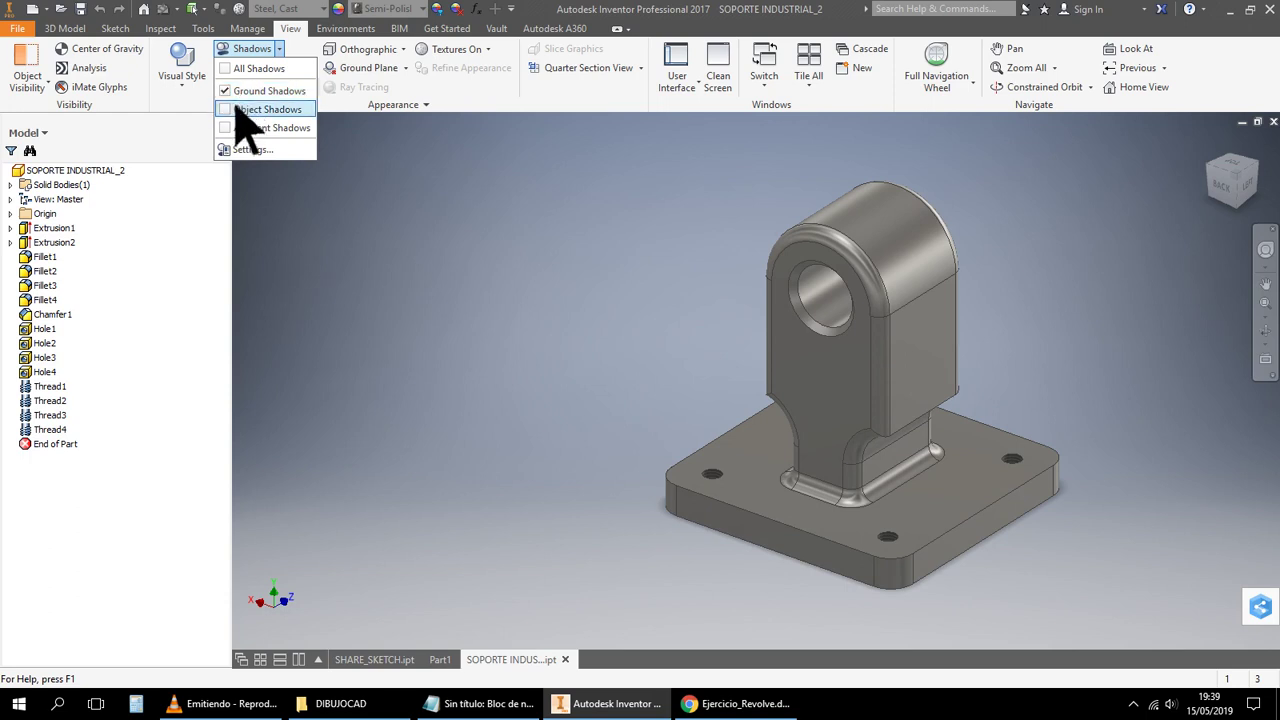
pyautogui.click(232, 90)
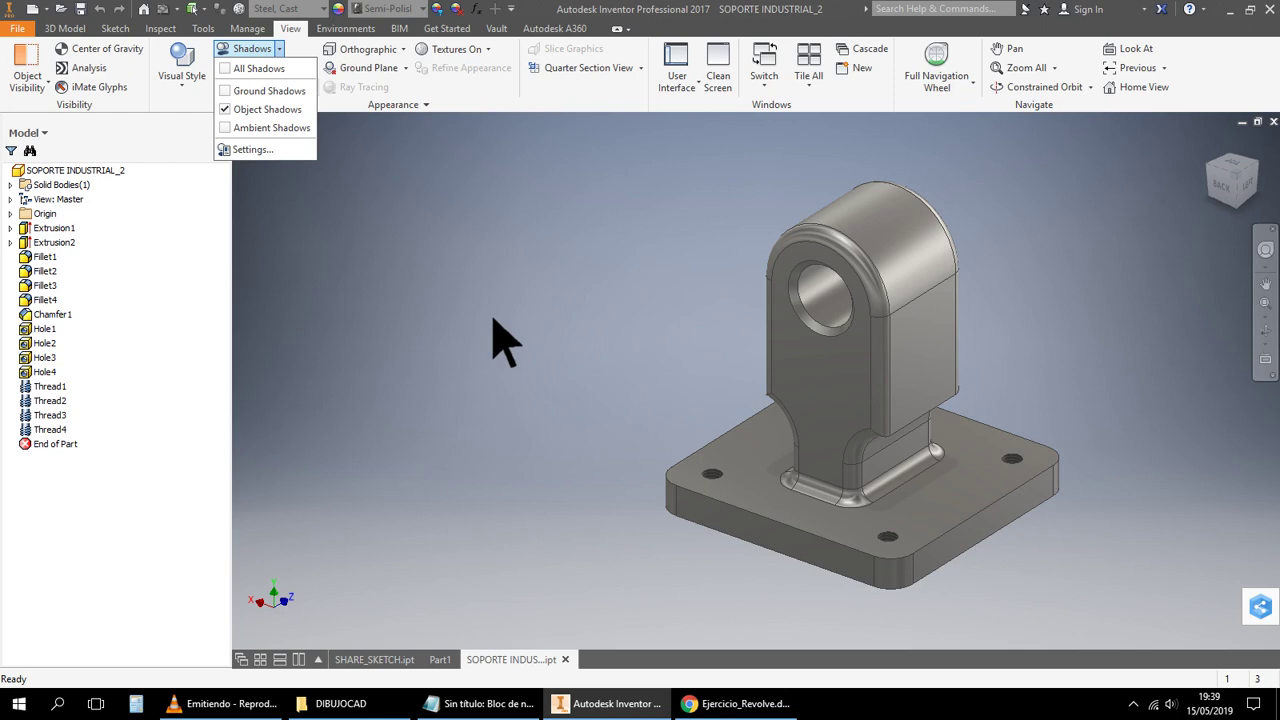
pyautogui.click(505, 340)
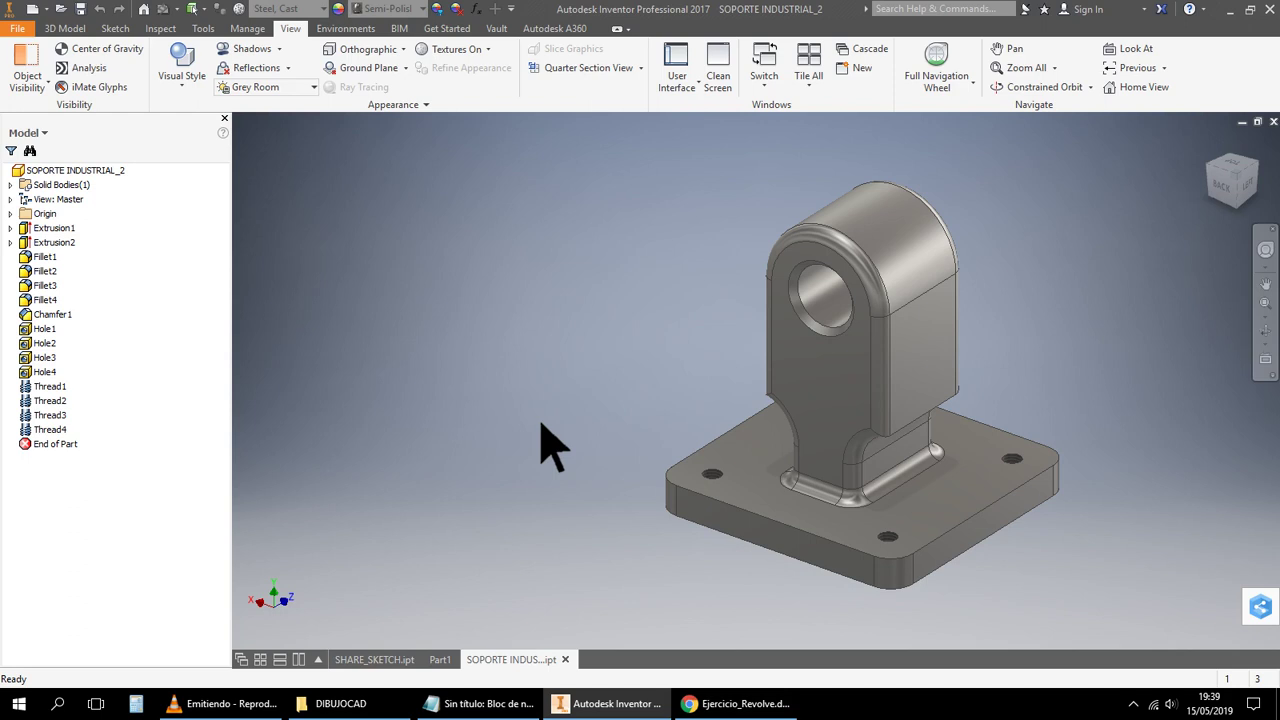
# Look at the hole notes in Notepad, then return to Inventor and turn on All Shadows for the bracket view
pyautogui.click(480, 703)
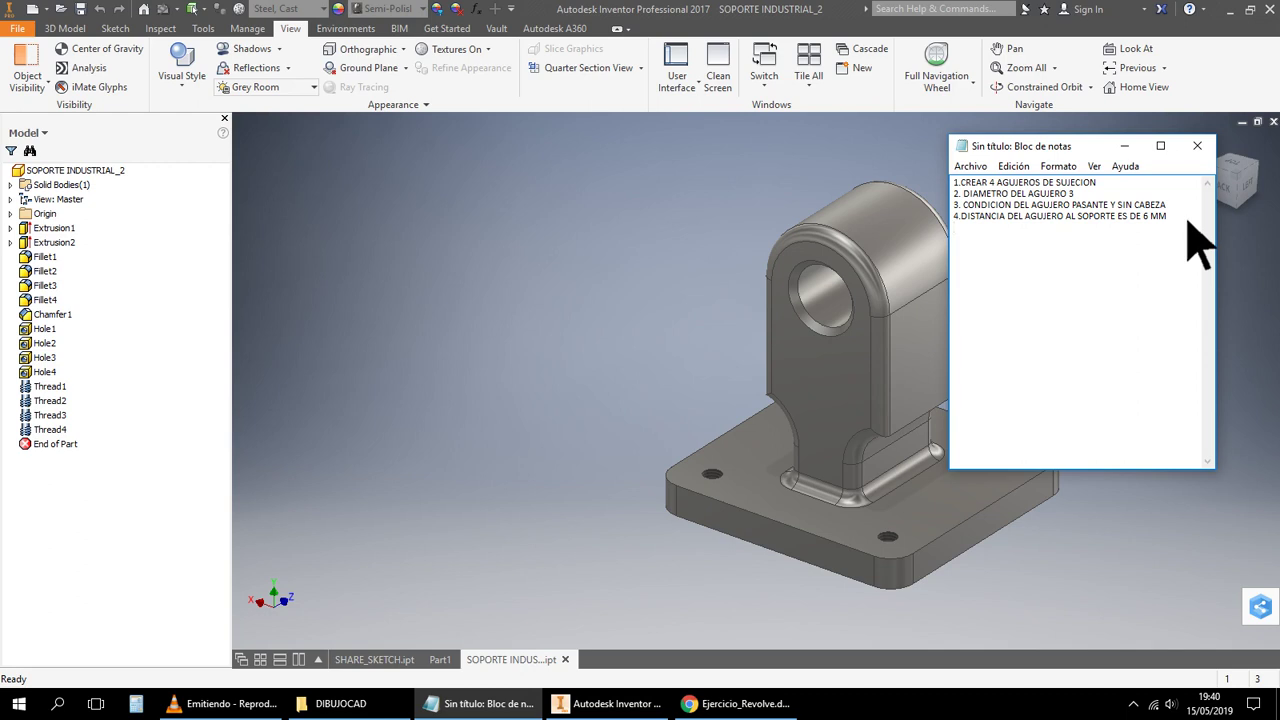
pyautogui.click(280, 49)
pyautogui.click(250, 68)
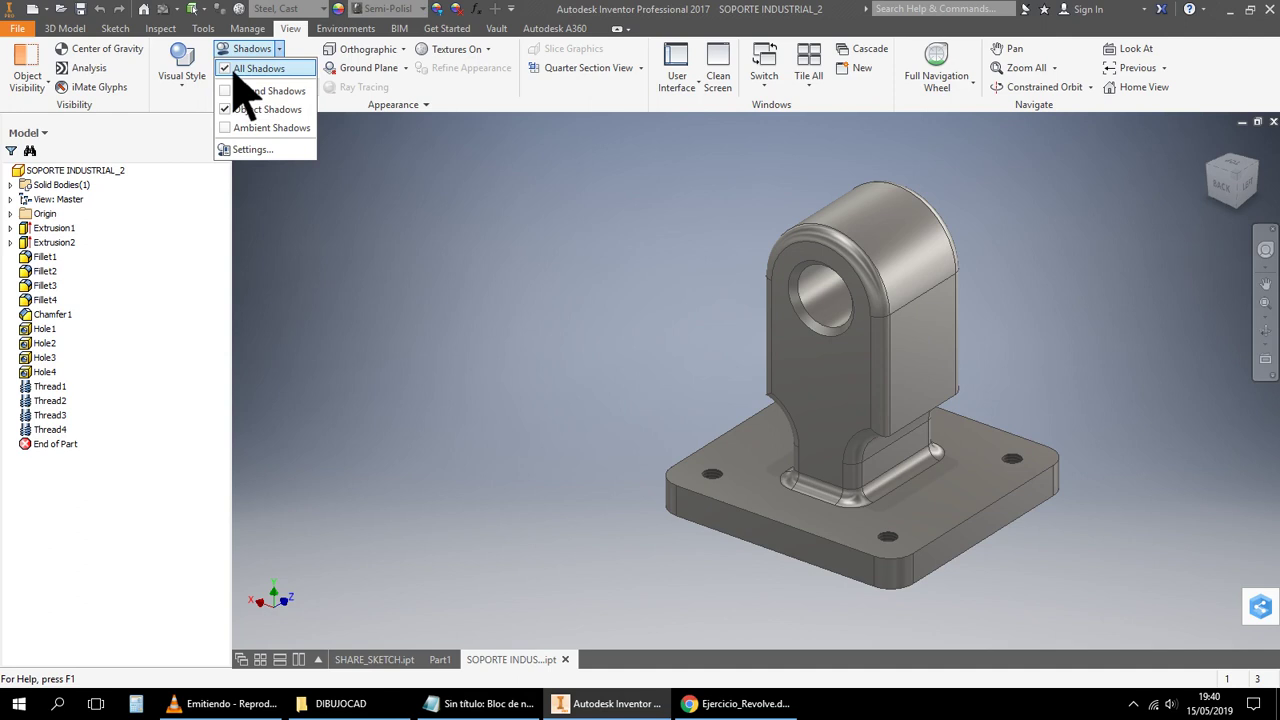
pyautogui.click(387, 337)
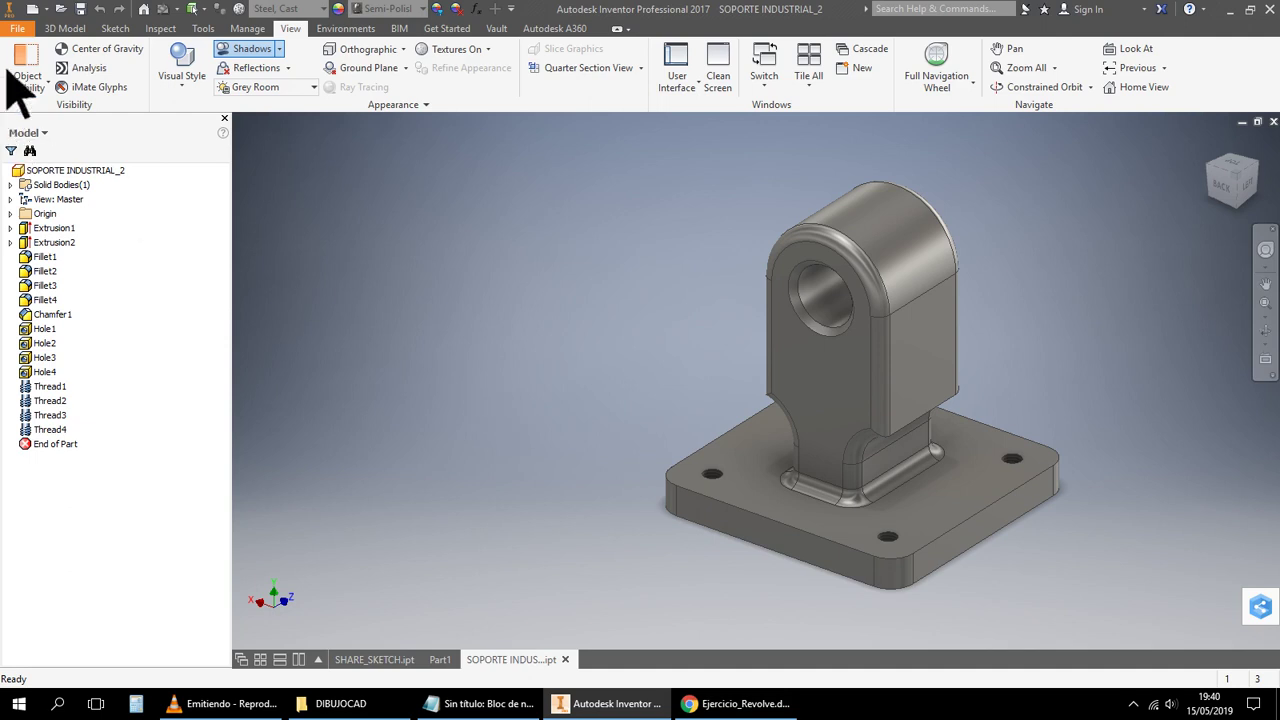
# Start a PDF export of the bracket and open an existing PDF from the DIBUJOCAD folder in Adobe Acrobat DC
pyautogui.click(19, 29)
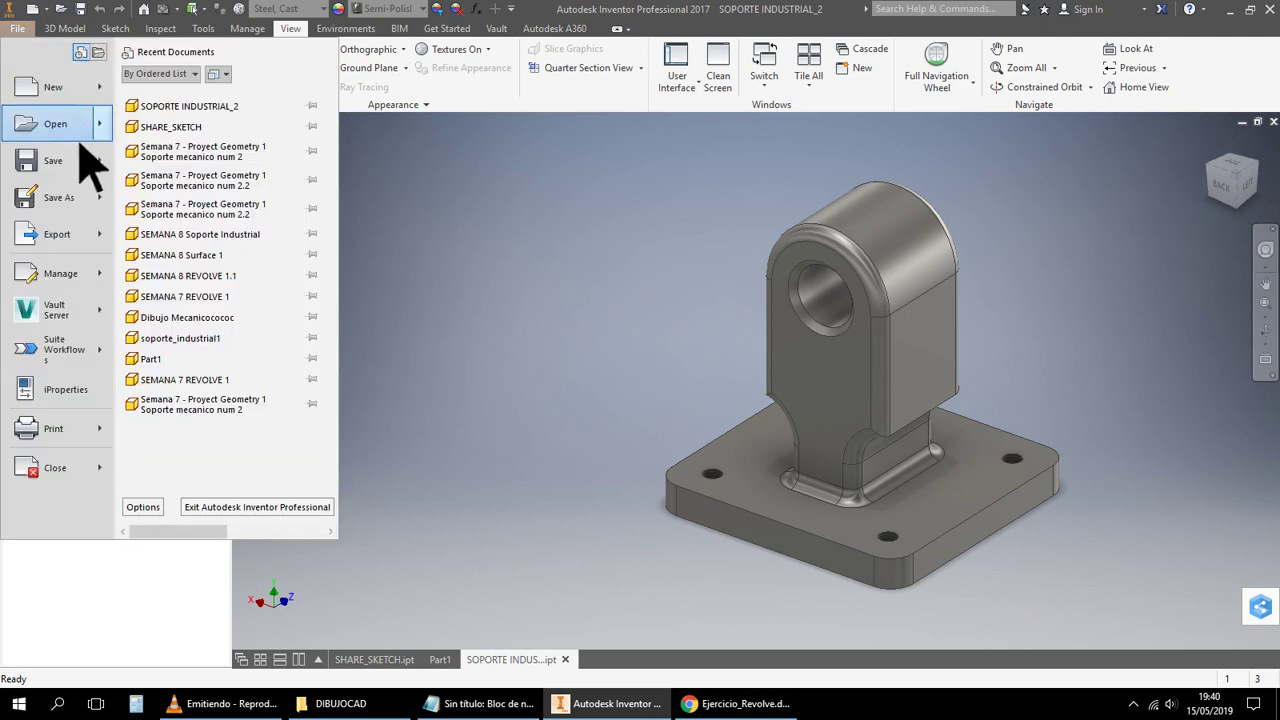
pyautogui.moveTo(99, 199)
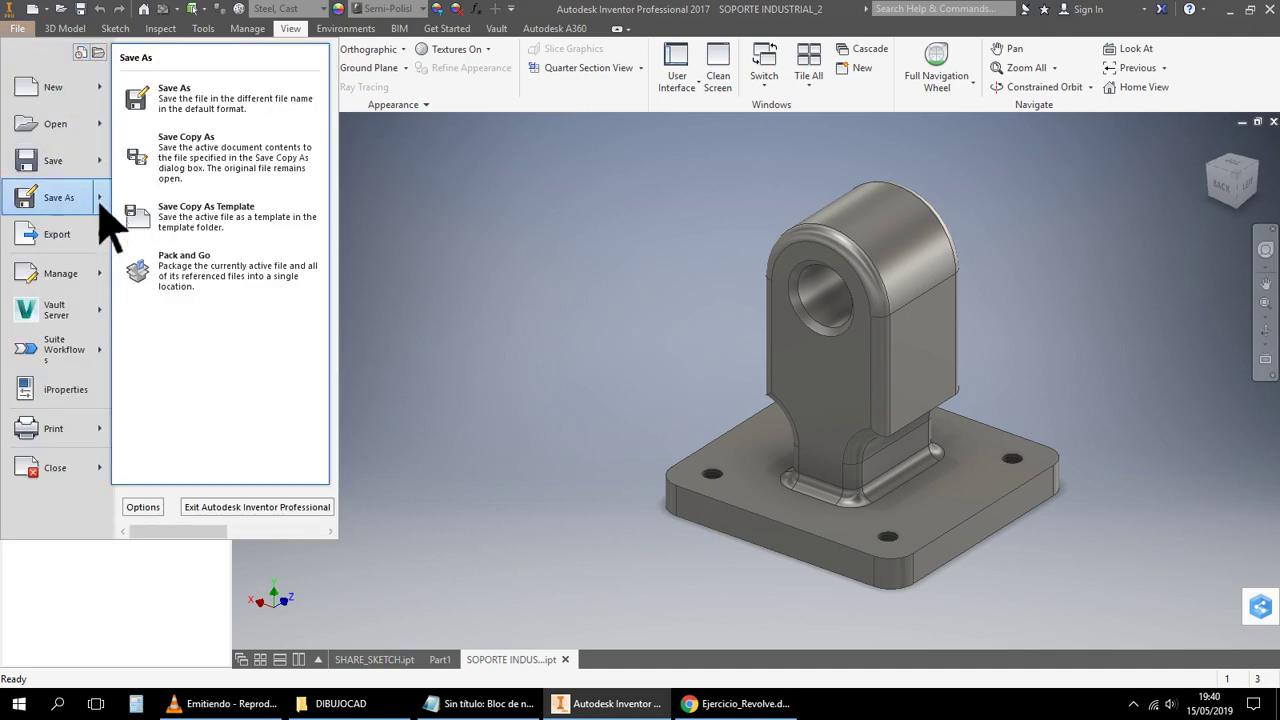
pyautogui.moveTo(101, 236)
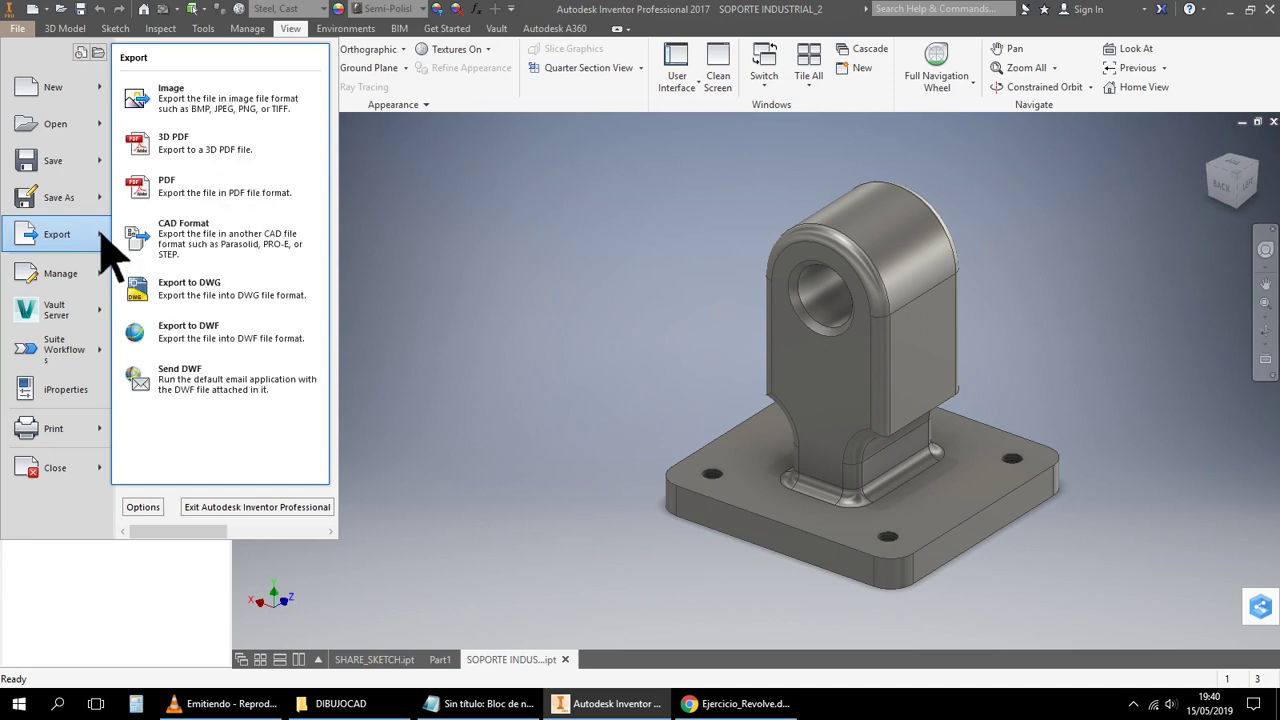
pyautogui.click(220, 205)
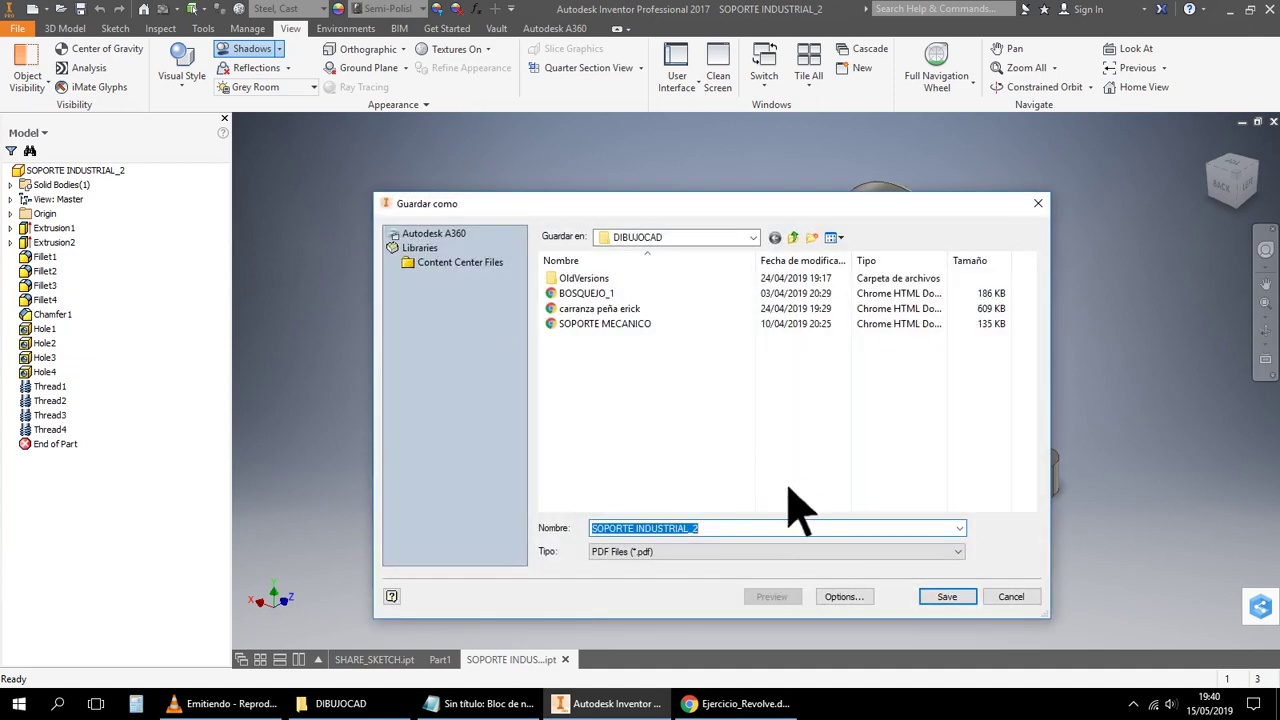
pyautogui.click(592, 309)
pyautogui.rightClick(594, 312)
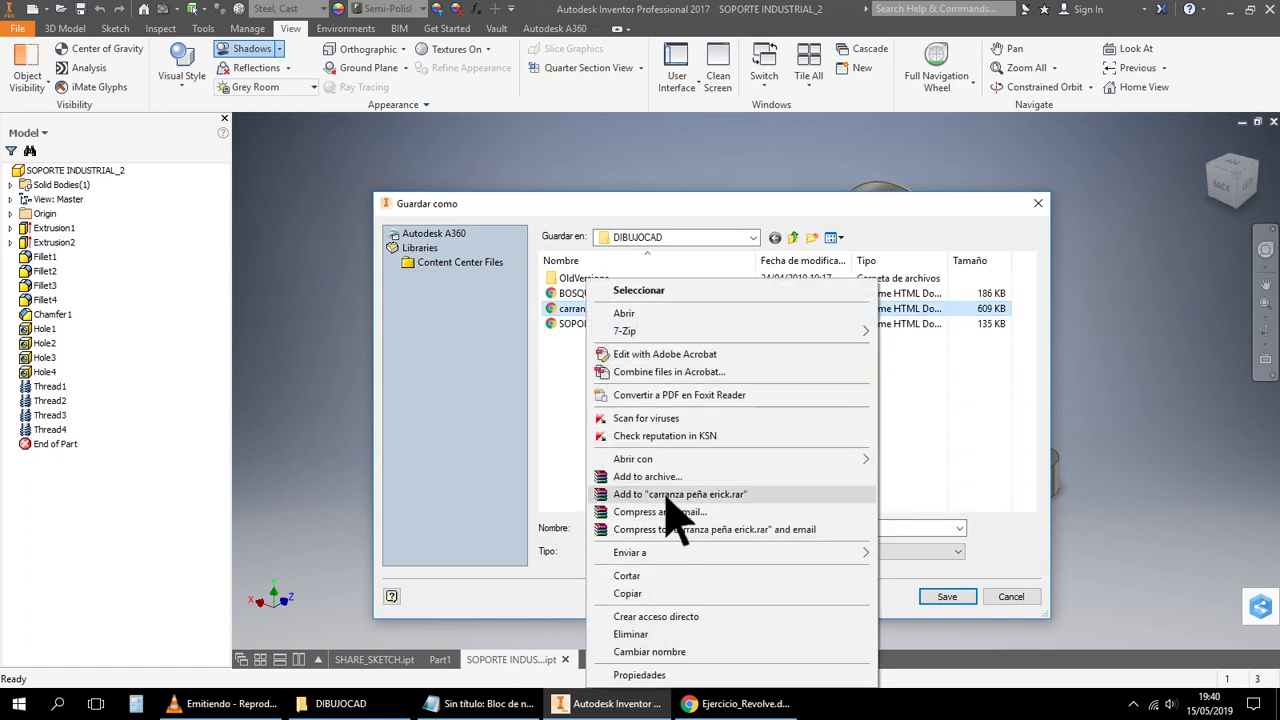
pyautogui.moveTo(858, 459)
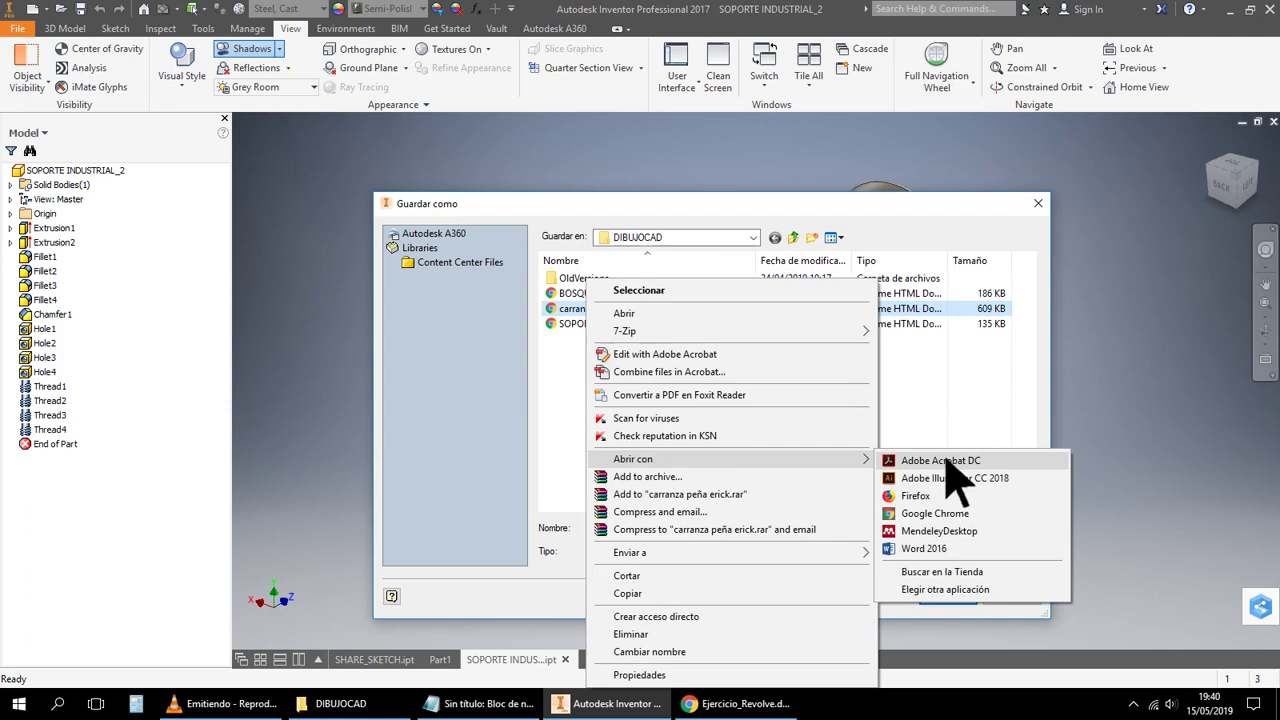
pyautogui.click(945, 460)
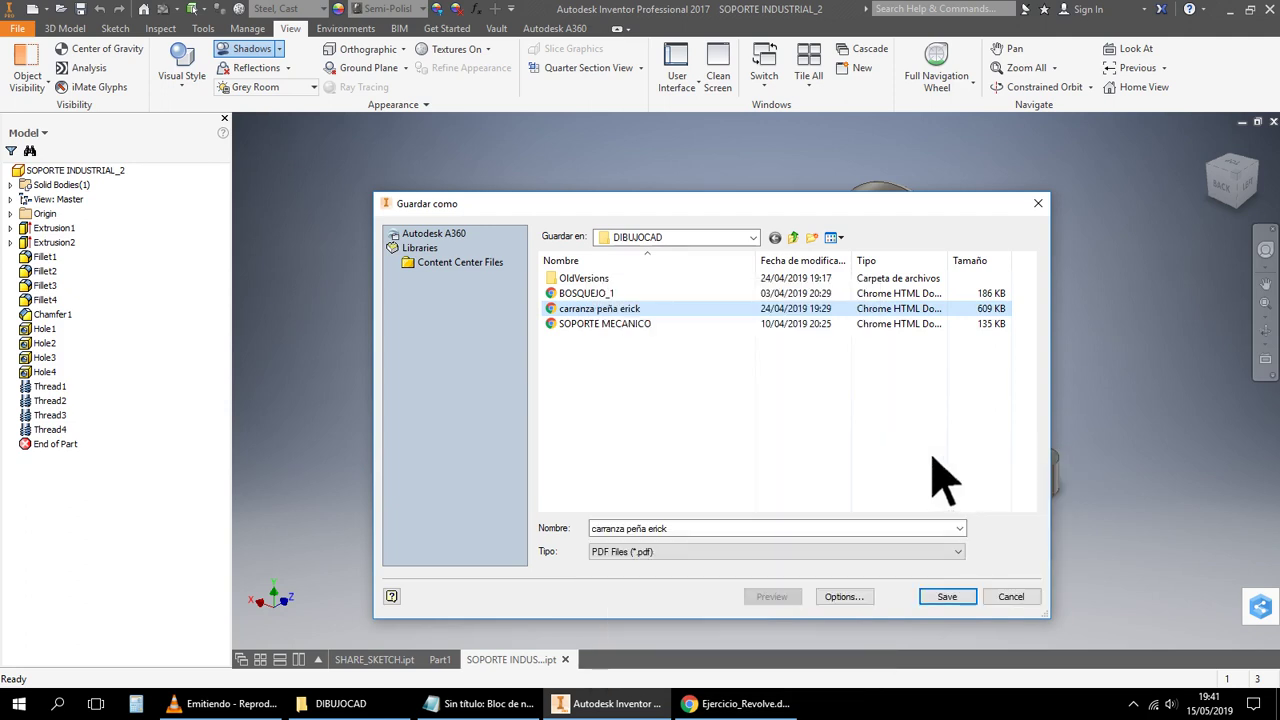
# Make Adobe Acrobat DC the default application for .pdf files and return to Inventor's export dialog
pyautogui.rightClick(592, 312)
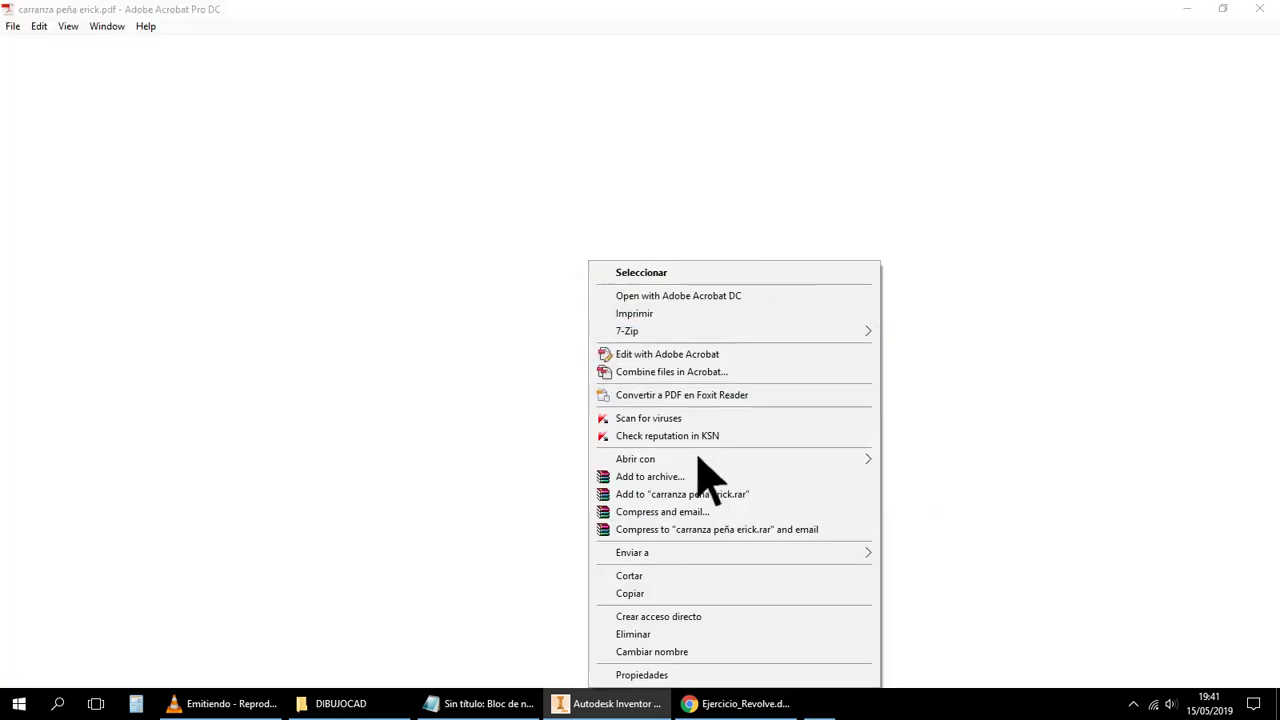
pyautogui.moveTo(727, 458)
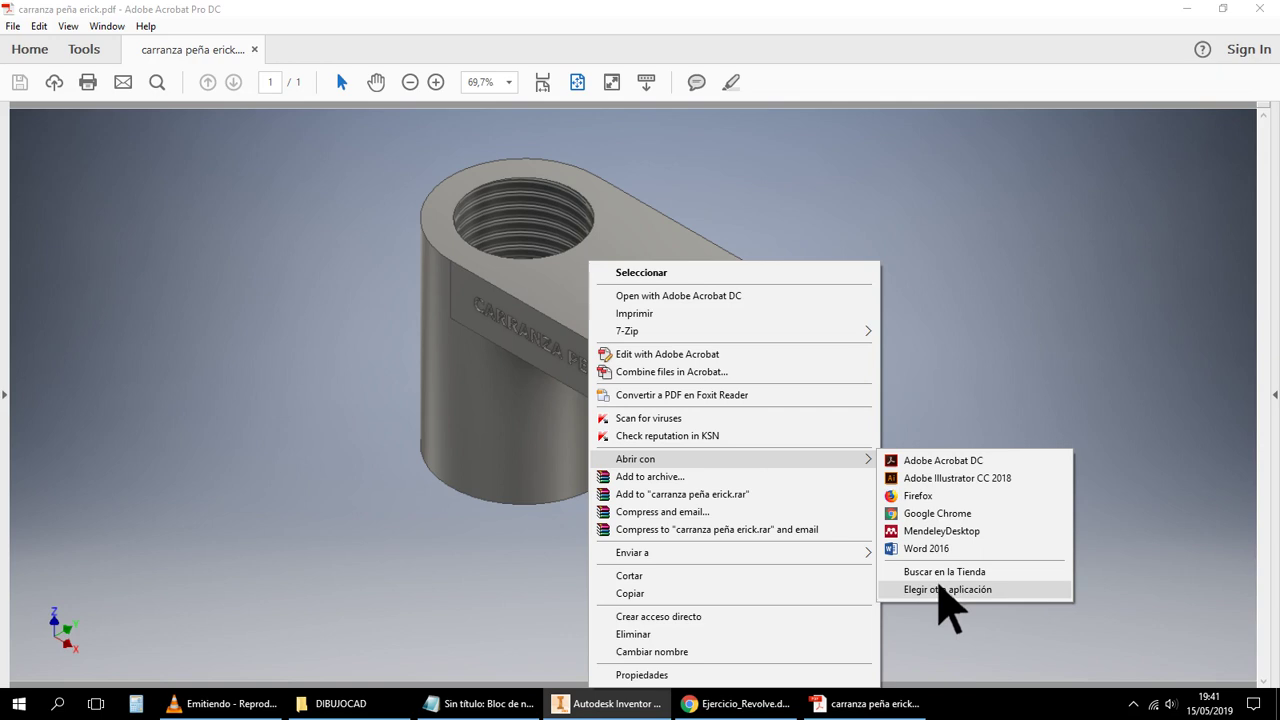
pyautogui.click(946, 590)
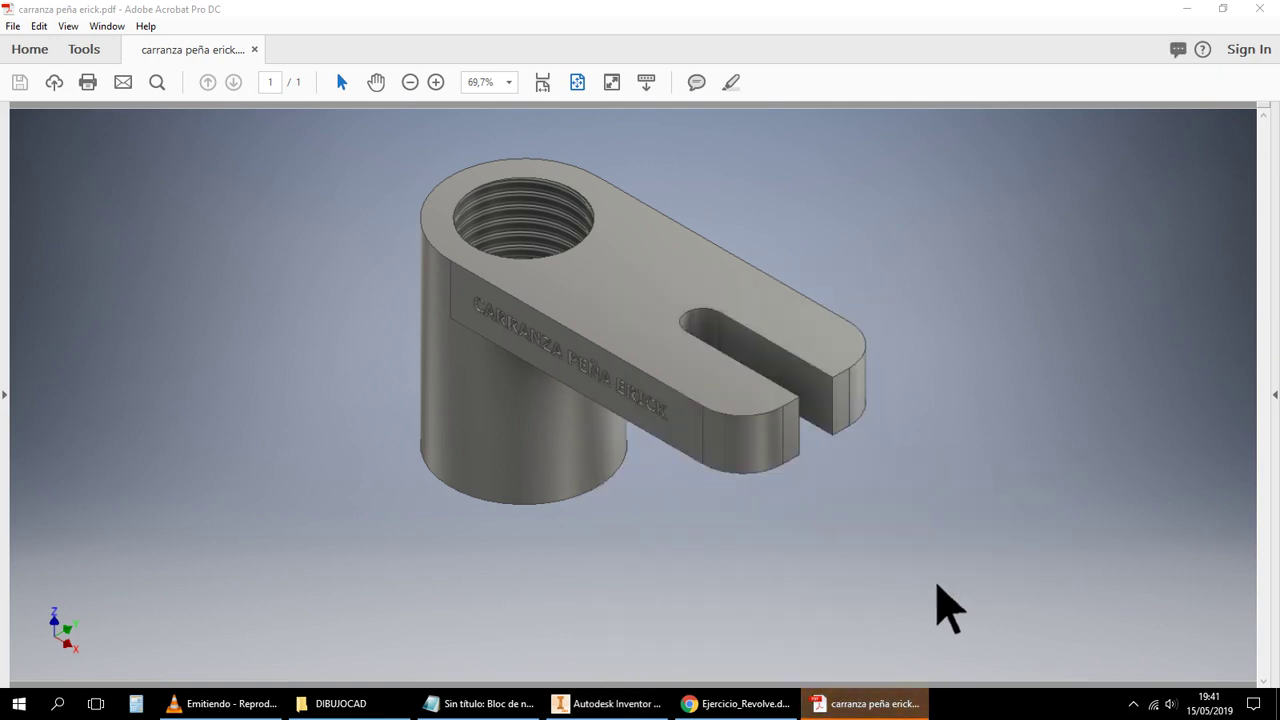
pyautogui.scroll(-1, 575, 452)
pyautogui.scroll(2, 575, 462)
pyautogui.click(508, 528)
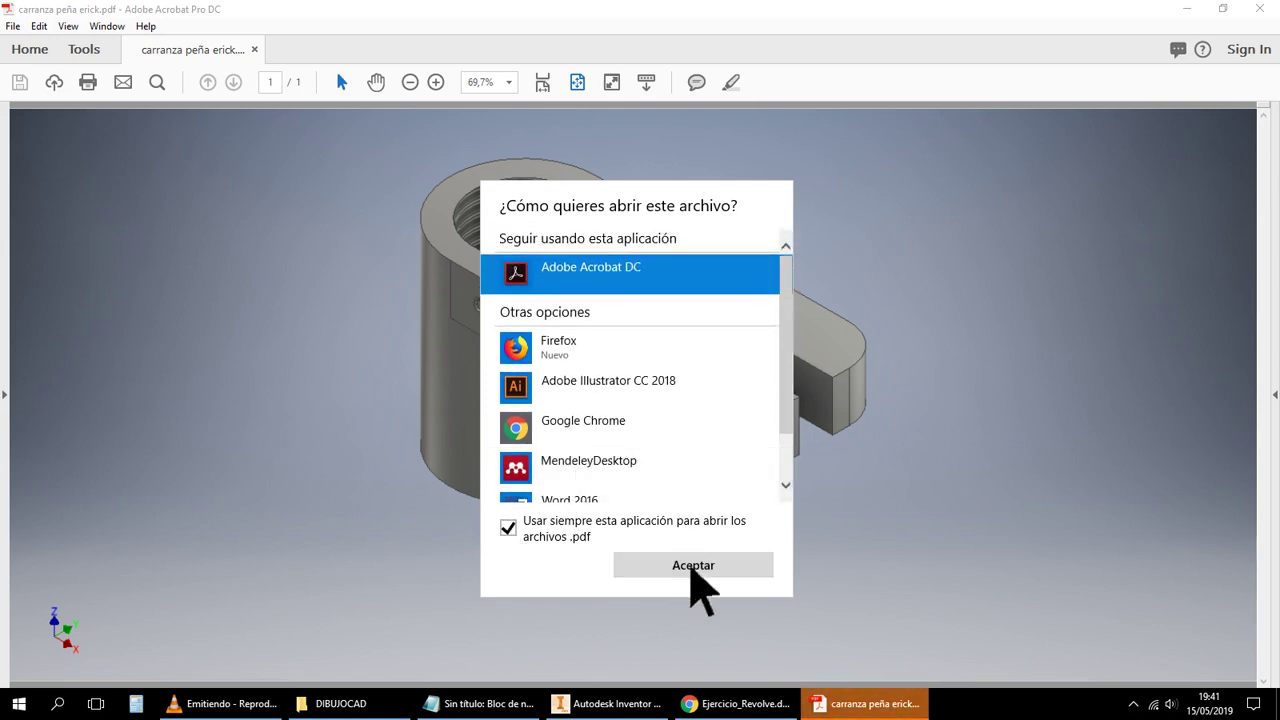
pyautogui.click(688, 565)
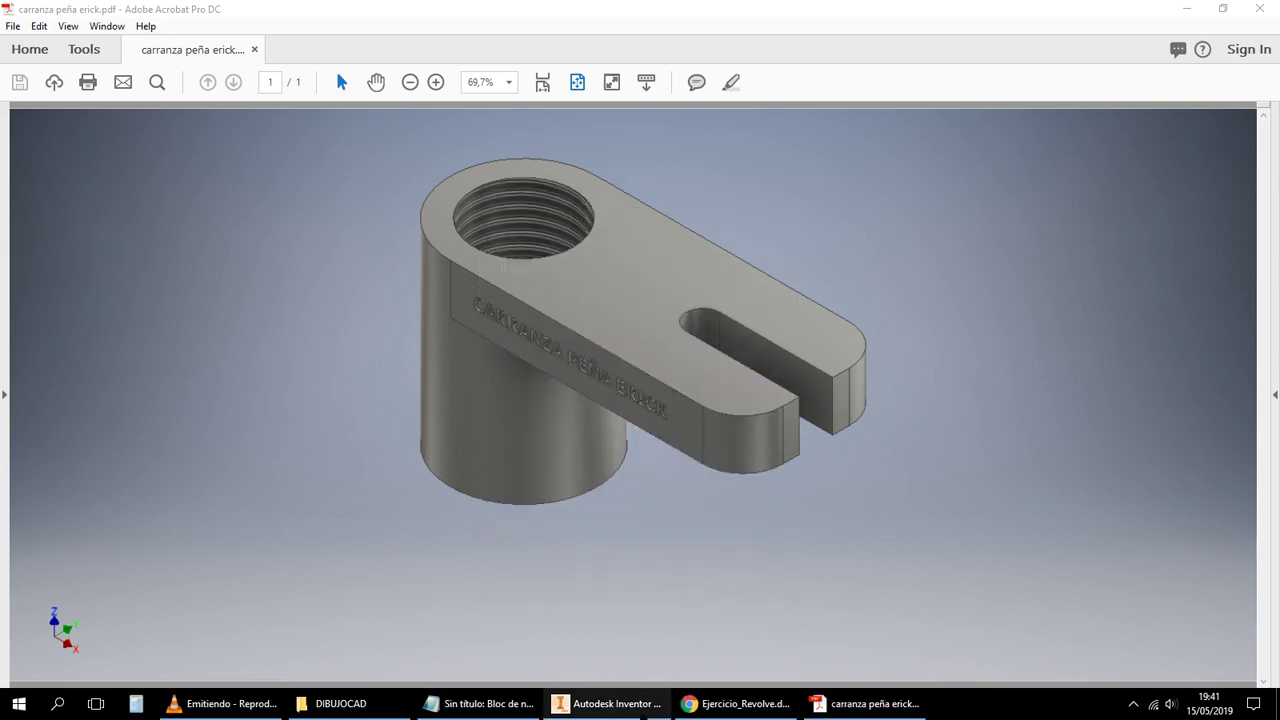
pyautogui.hotkey('alt', 'Tab')
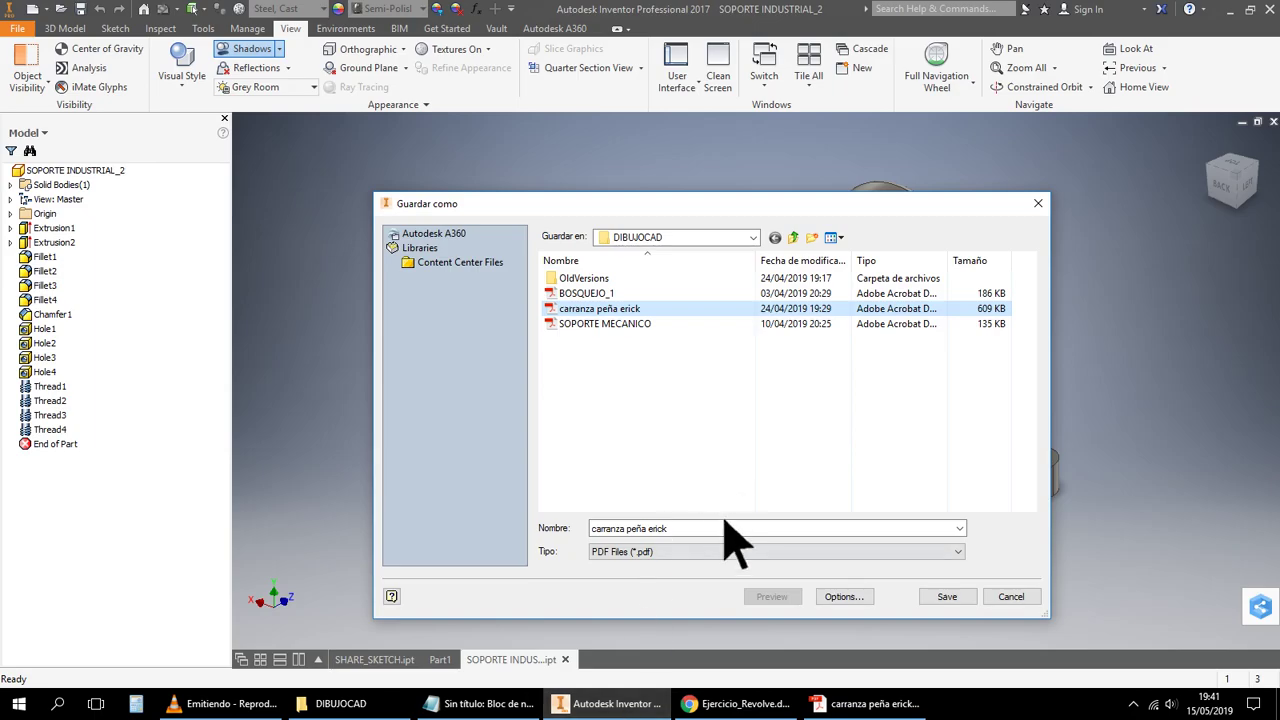
# Close the existing PDF in Acrobat and cancel the pending PDF export in Inventor
pyautogui.hotkey('alt', 'Tab')
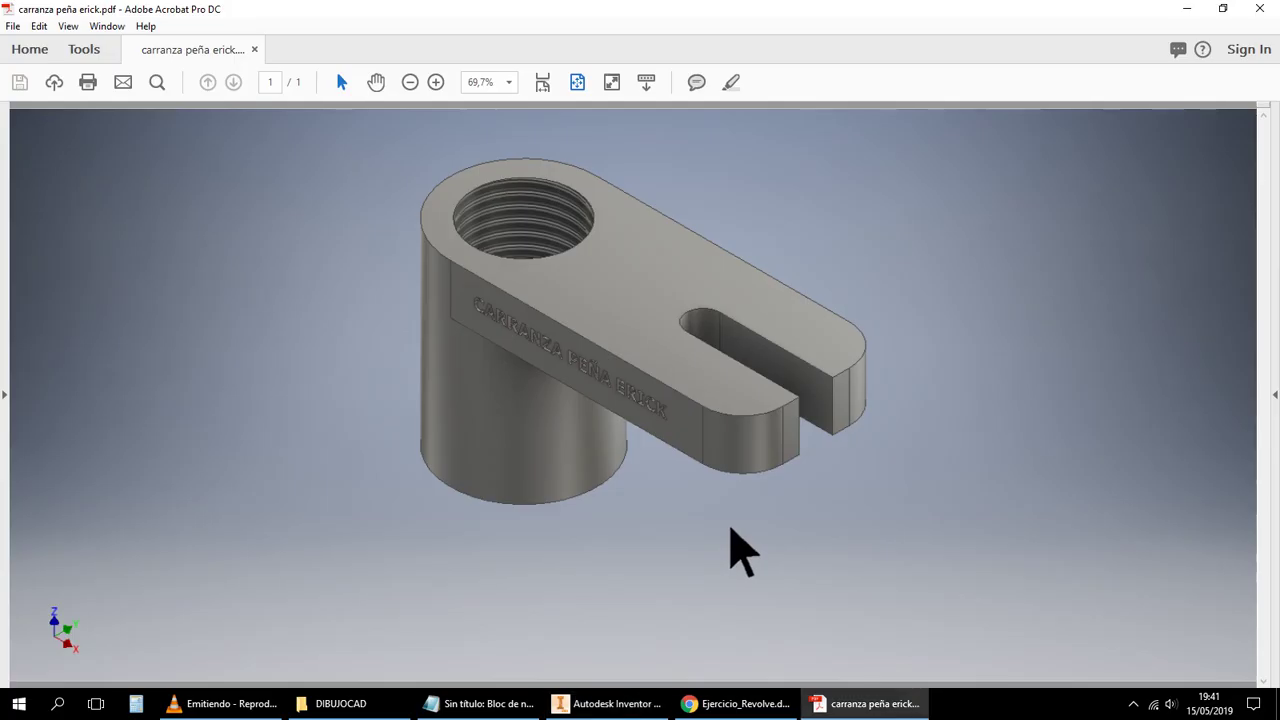
pyautogui.click(1259, 9)
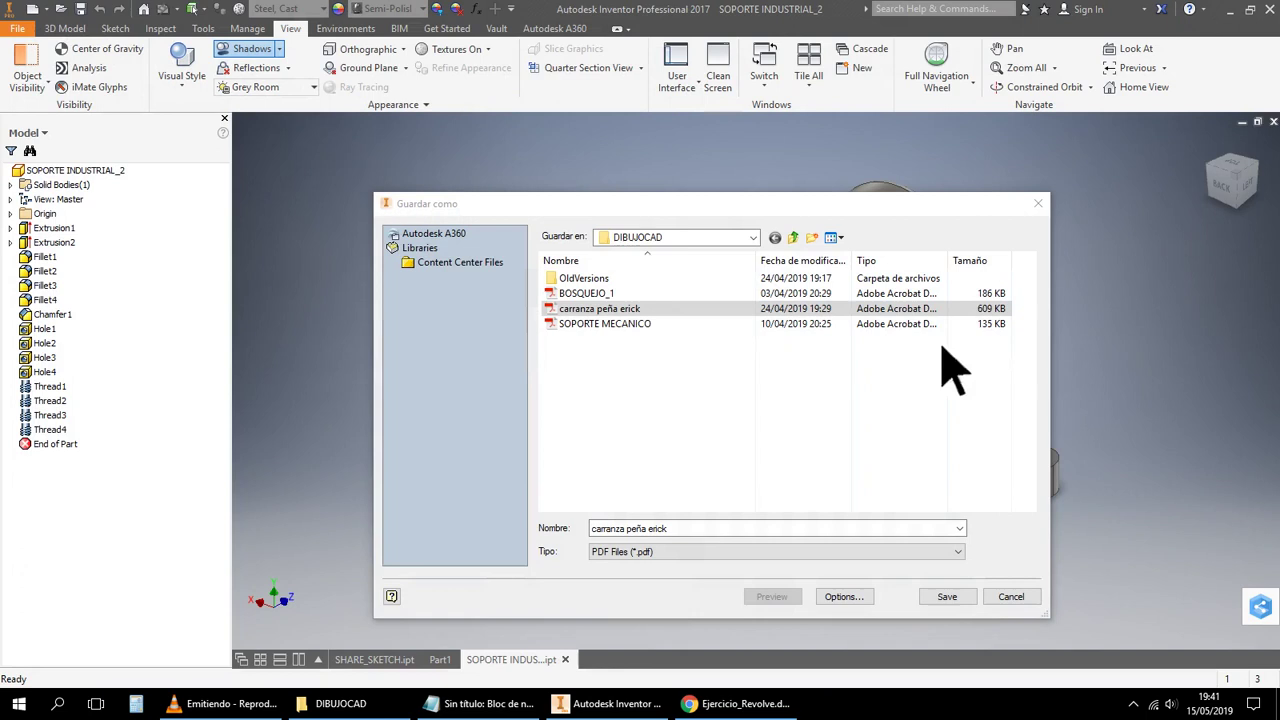
pyautogui.click(700, 528)
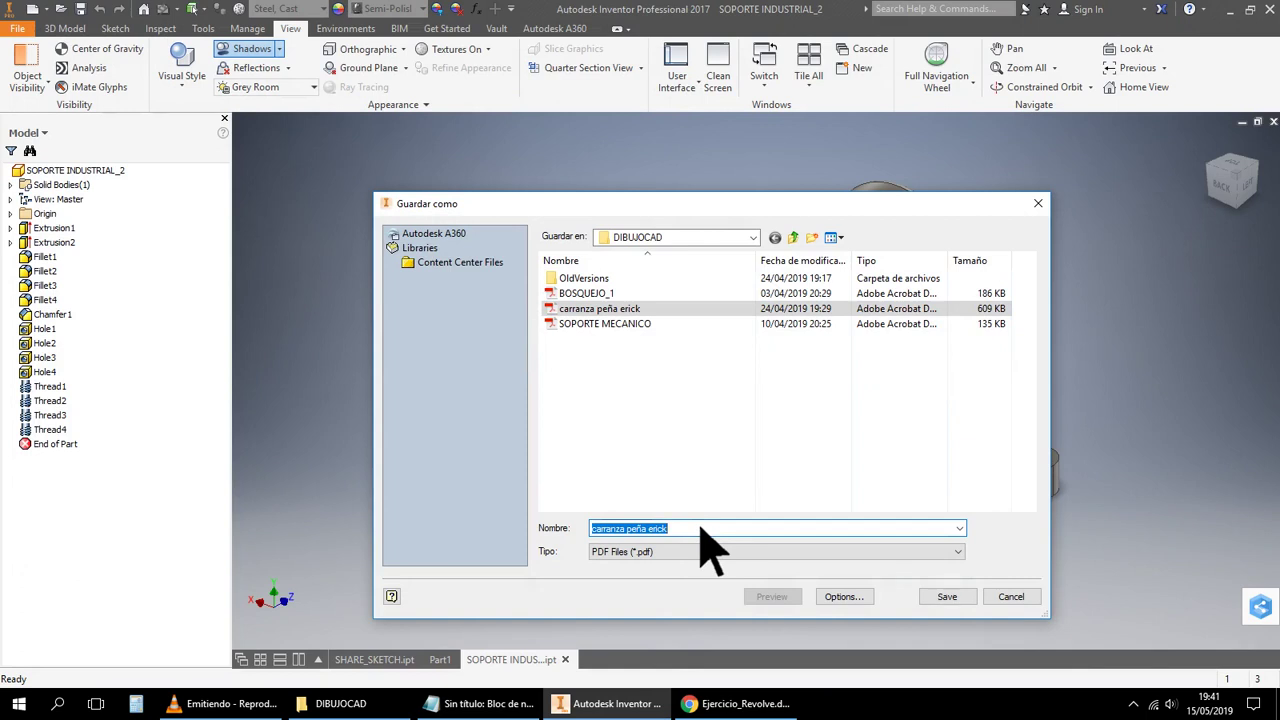
pyautogui.click(1013, 597)
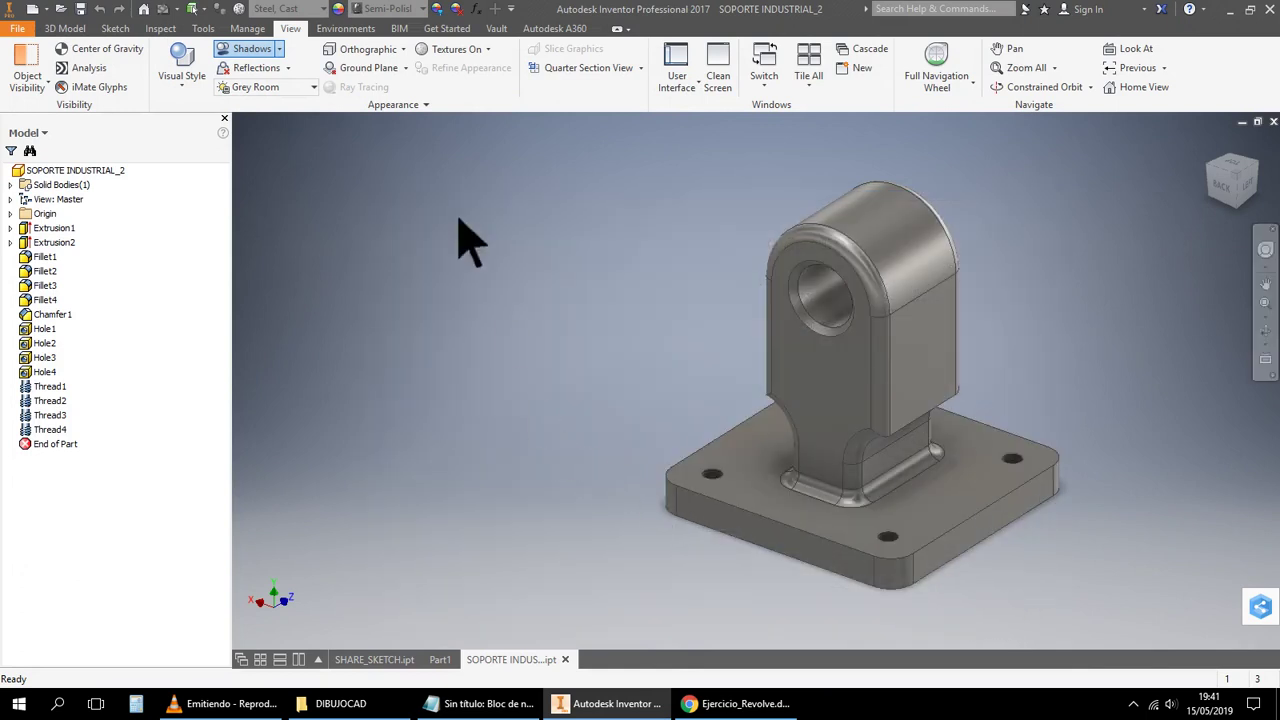
# Export the bracket as the PDF file SOPORTE INDUSTRIAL_2 in the DIBUJOCAD folder and close its Acrobat preview
pyautogui.click(18, 30)
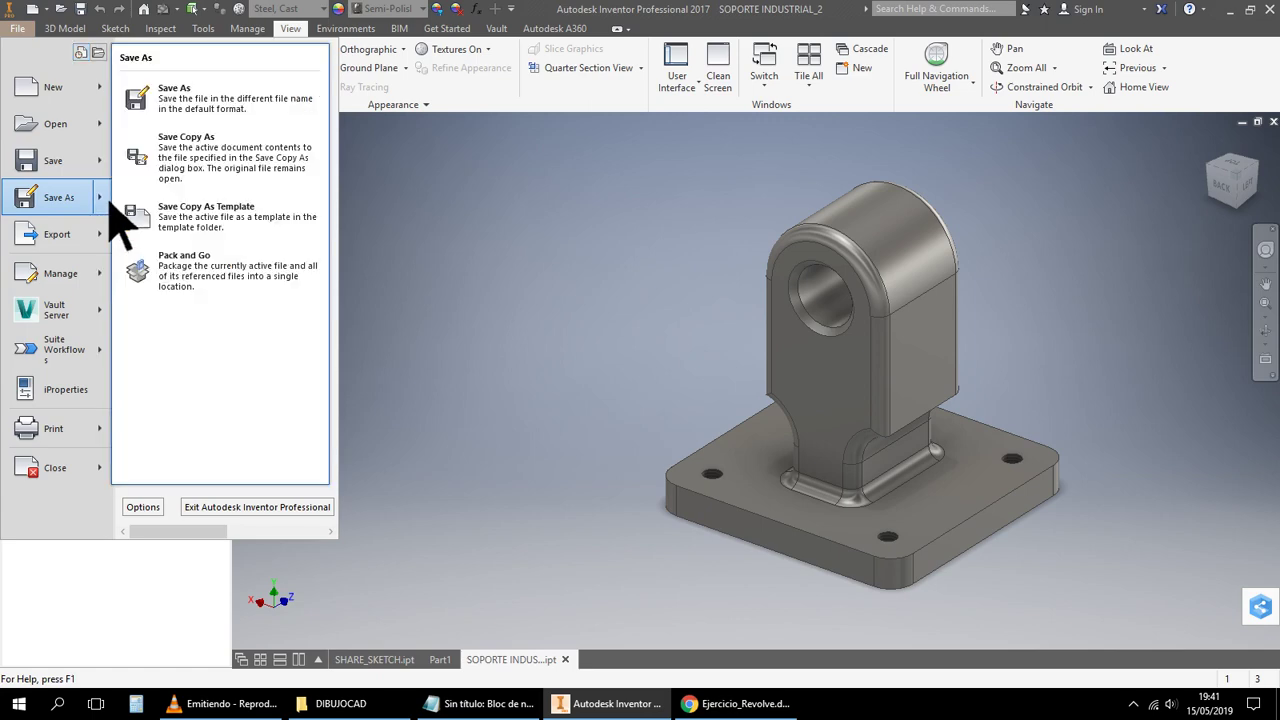
pyautogui.moveTo(115, 240)
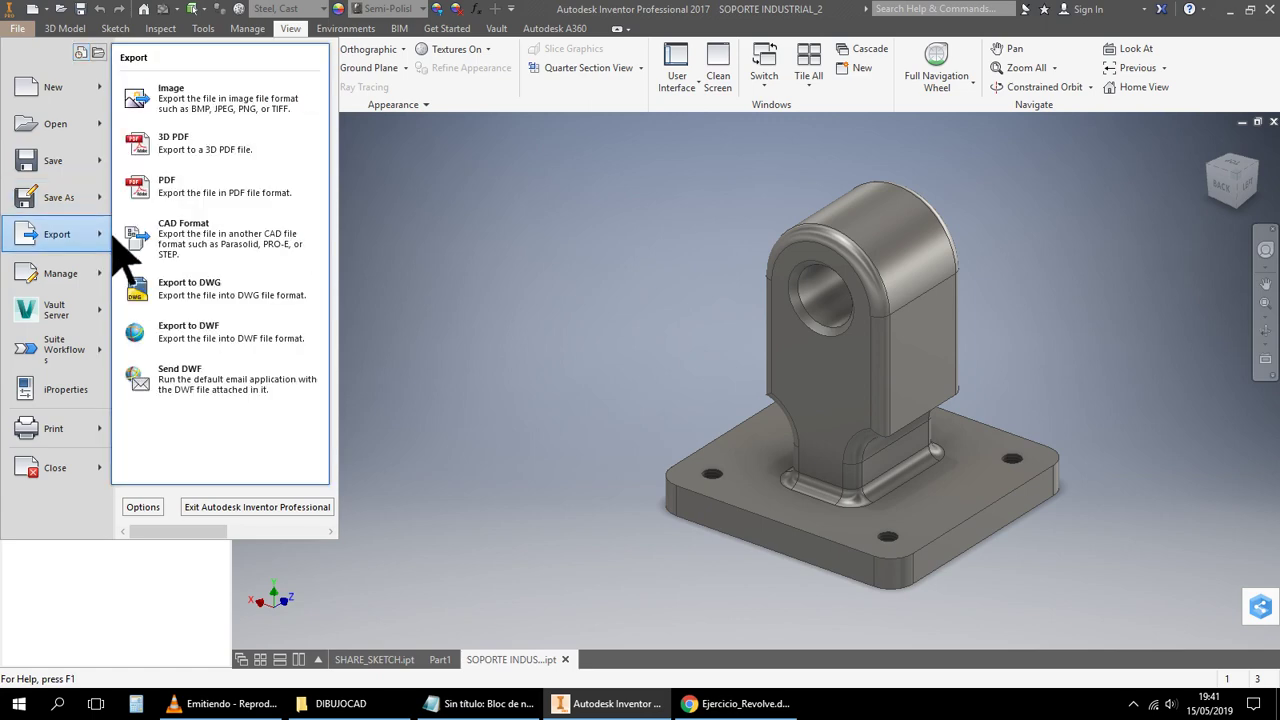
pyautogui.click(193, 188)
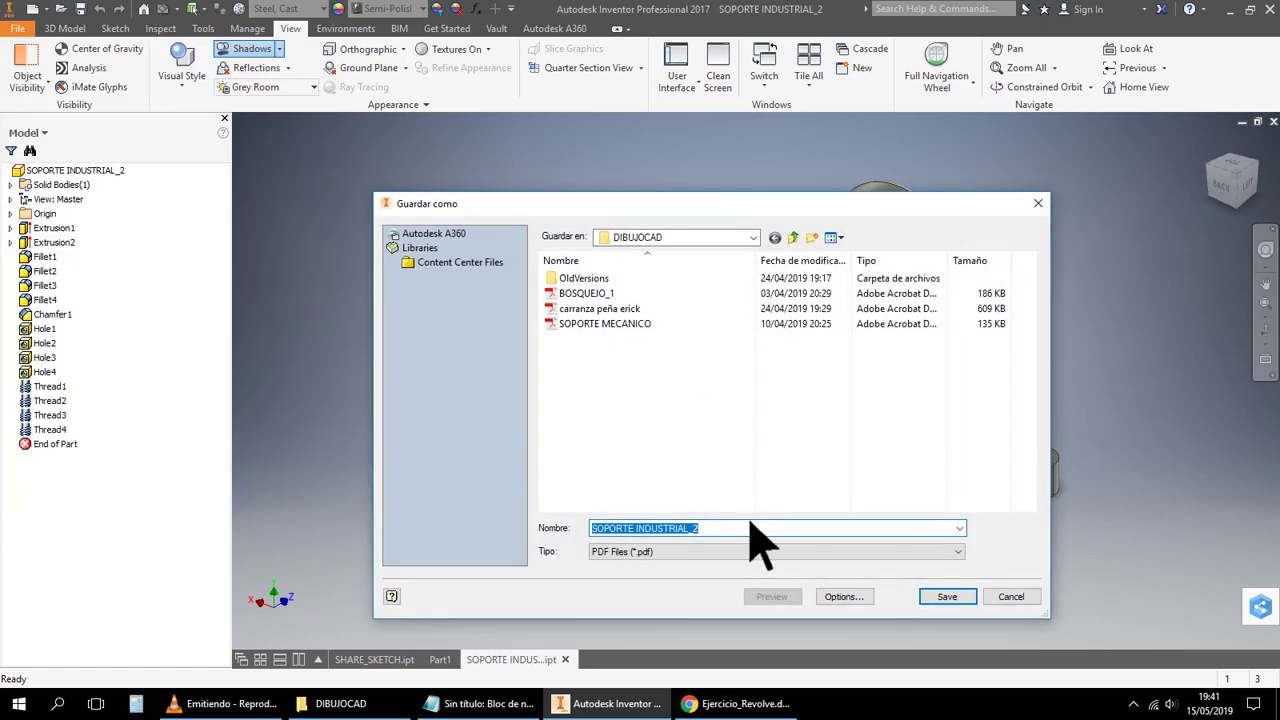
pyautogui.click(761, 236)
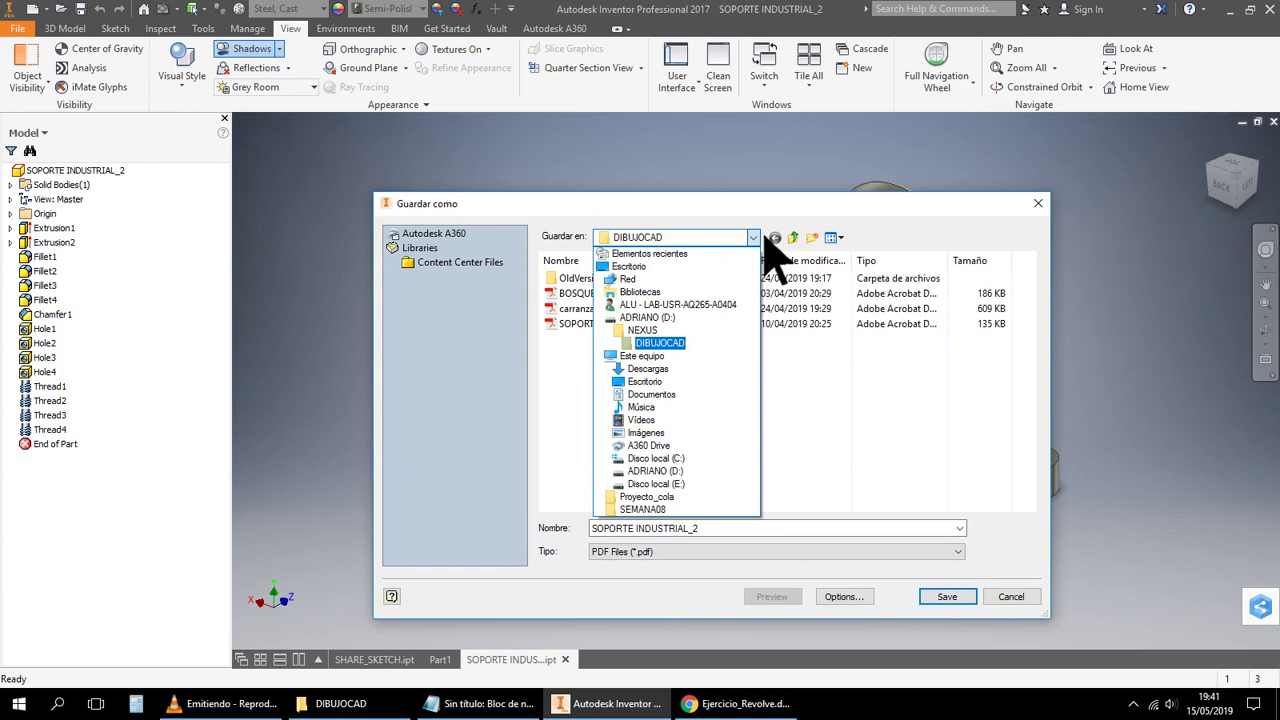
pyautogui.click(763, 236)
pyautogui.click(945, 598)
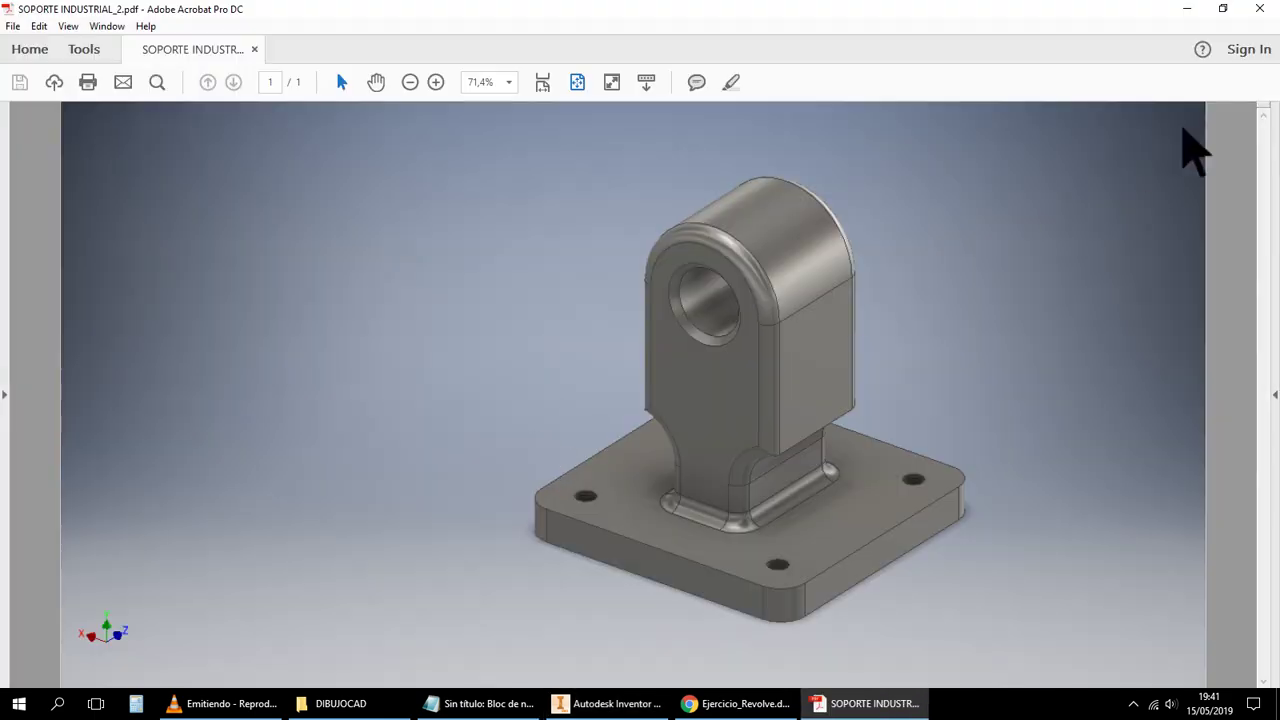
pyautogui.click(1259, 9)
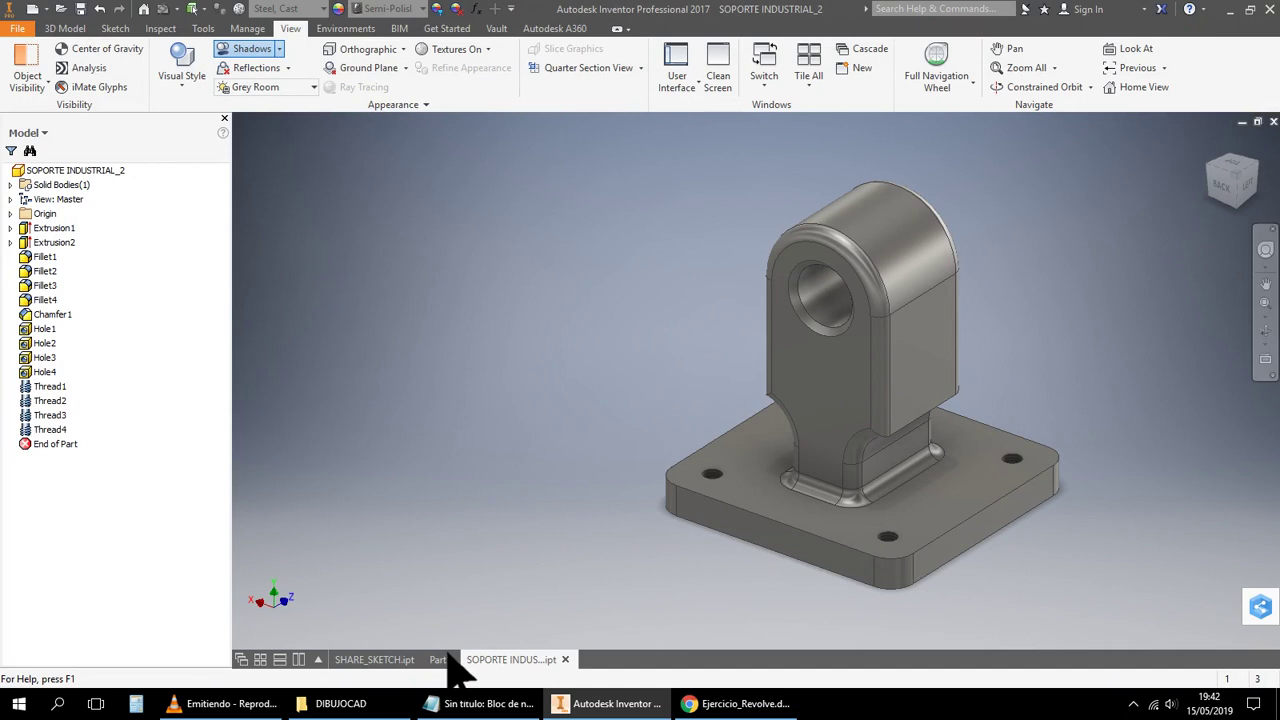
# Put the bracket document first among the open files and close Part1 without saving it
pyautogui.moveTo(375, 675); pyautogui.dragTo(372, 675)
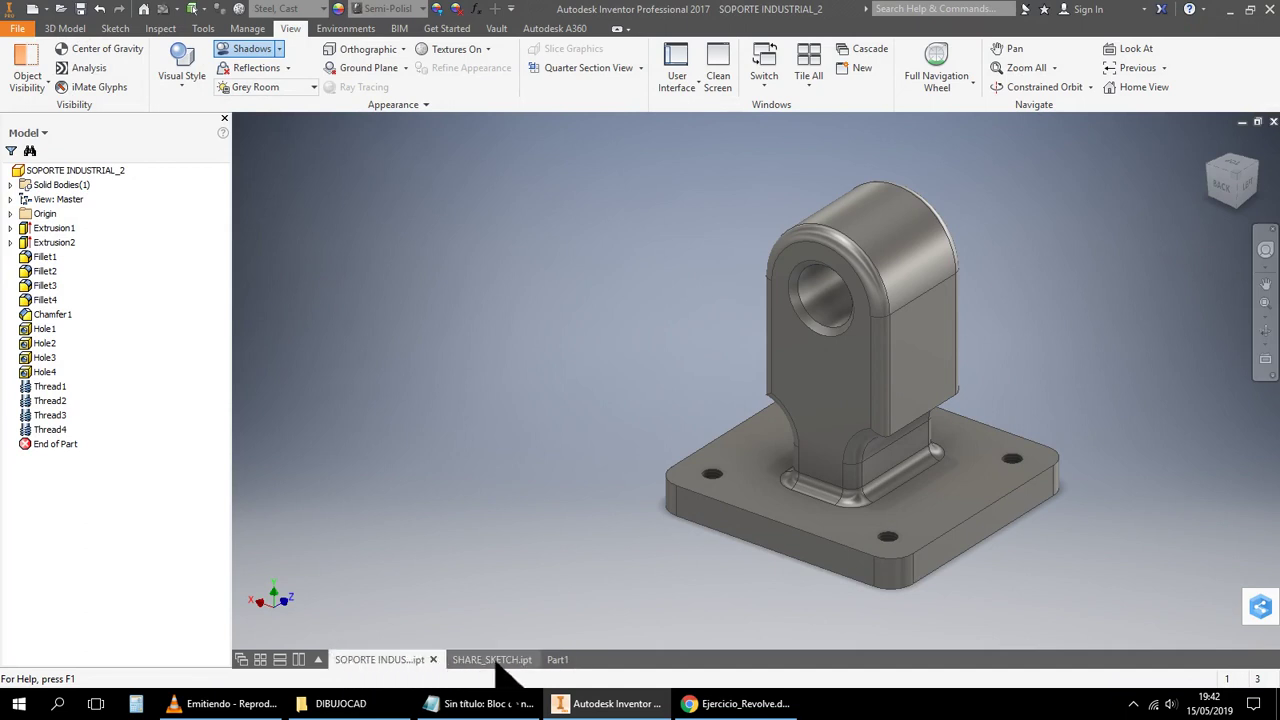
pyautogui.click(495, 661)
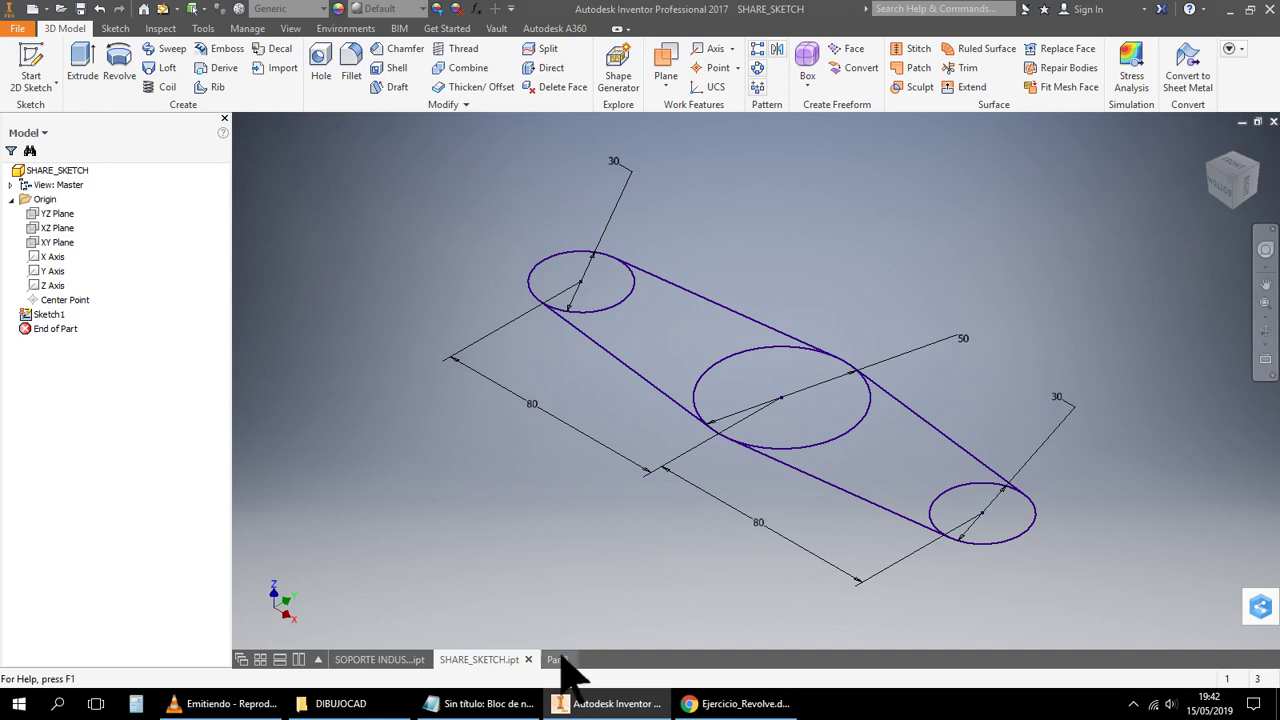
pyautogui.click(558, 660)
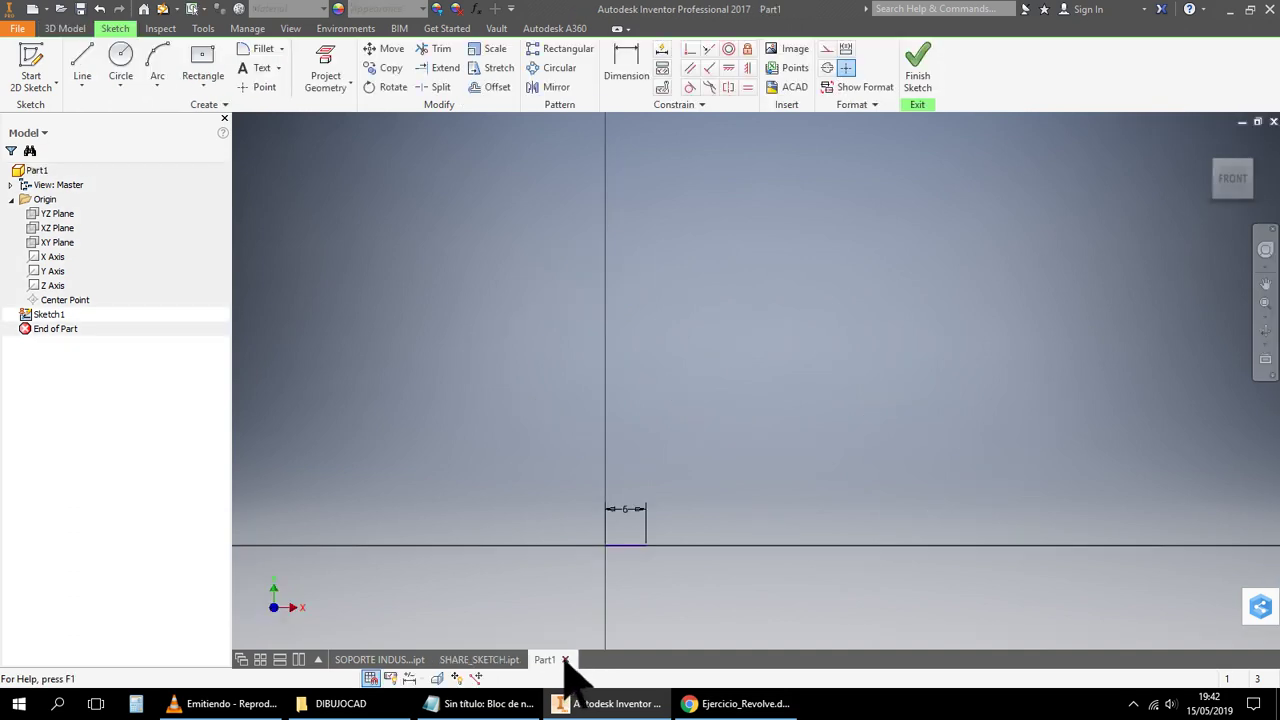
pyautogui.click(565, 660)
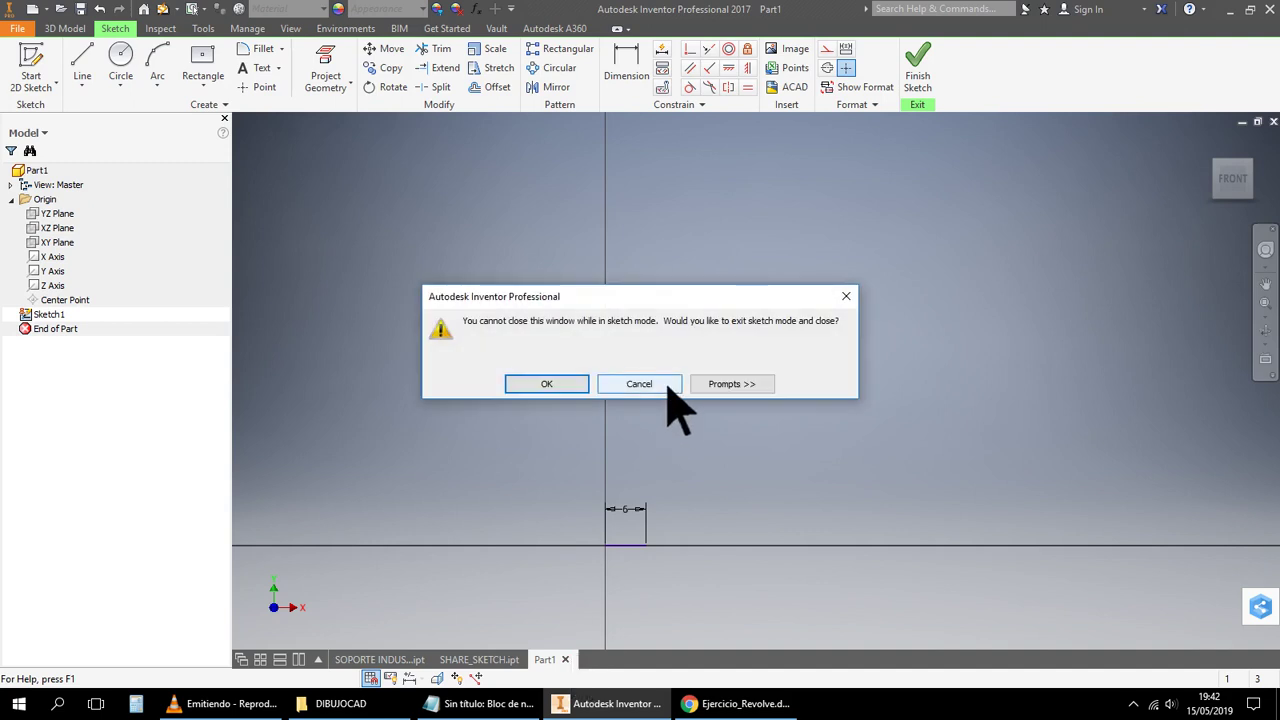
pyautogui.click(575, 385)
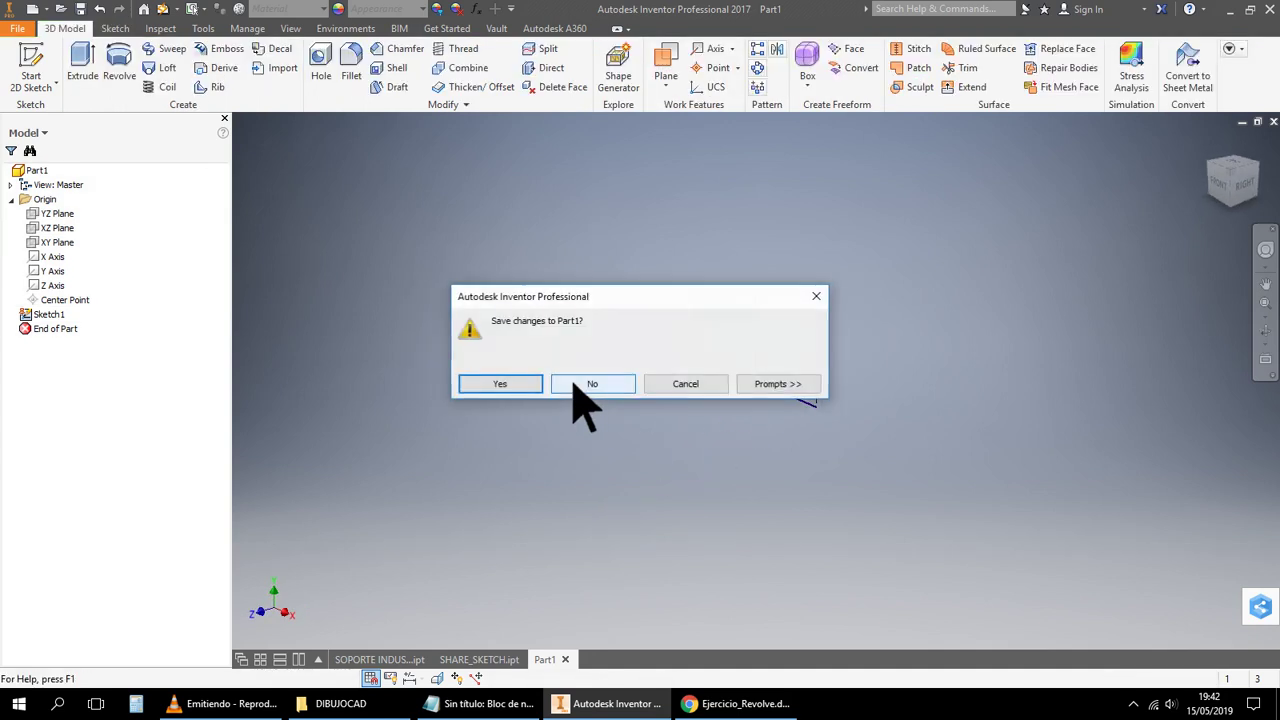
pyautogui.click(593, 385)
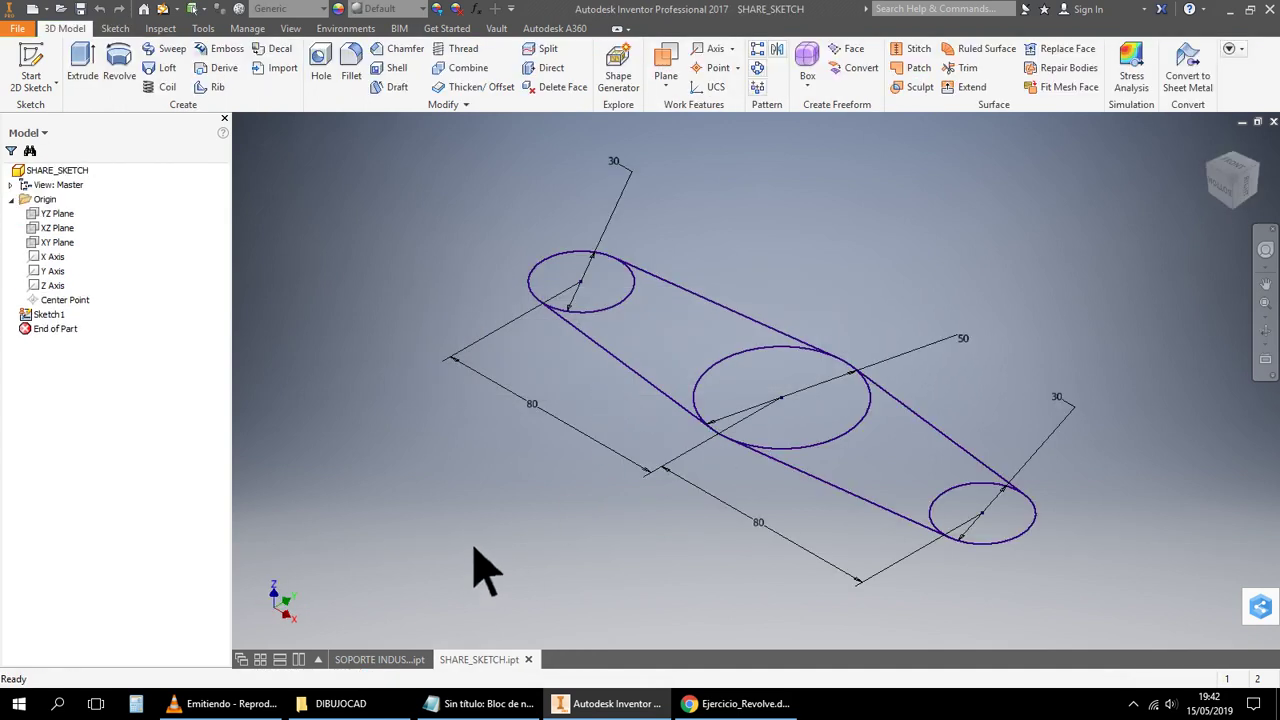
# Open Sketch1 of SHARE_SKETCH for editing, and glance back at the SOPORTE INDUSTRIAL_2 part before returning to the sketch
pyautogui.scroll(1, 505, 543)
pyautogui.moveTo(505, 543)
pyautogui.mouseDown(button='middle')
pyautogui.moveTo(595, 580)
pyautogui.moveTo(500, 594)
pyautogui.moveTo(537, 549)
pyautogui.mouseUp(button='middle')
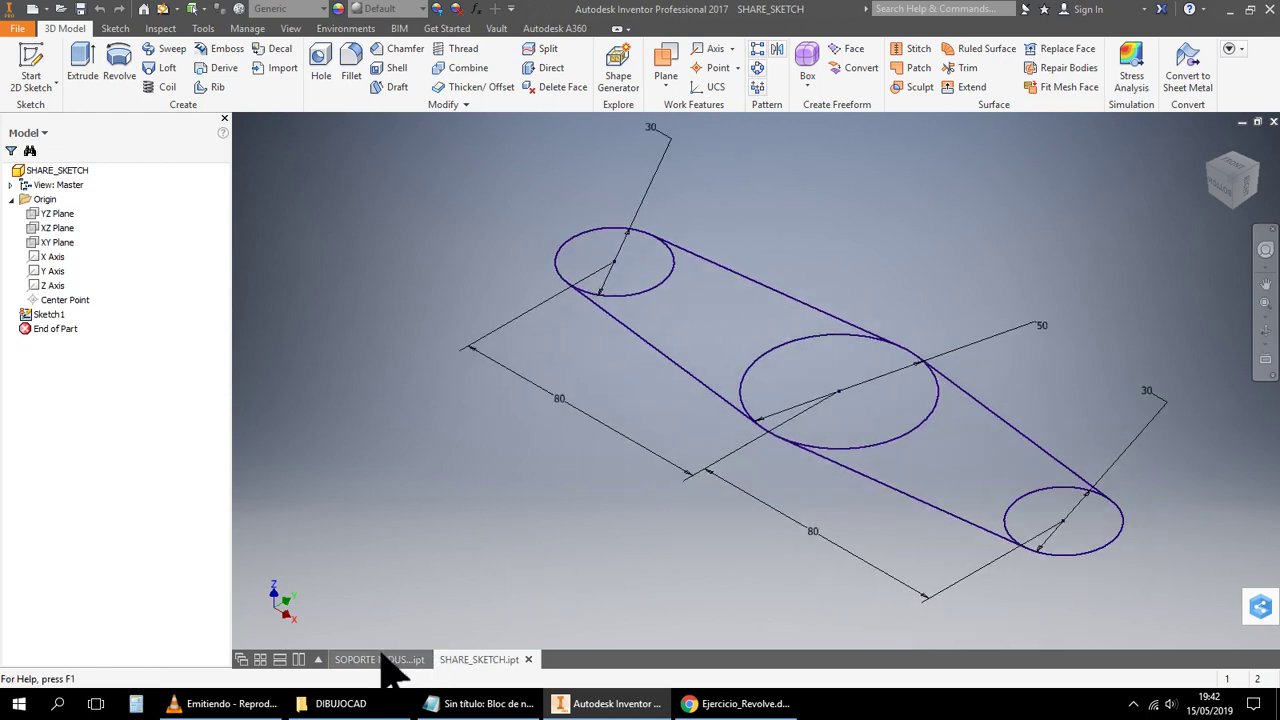
pyautogui.moveTo(382, 655)
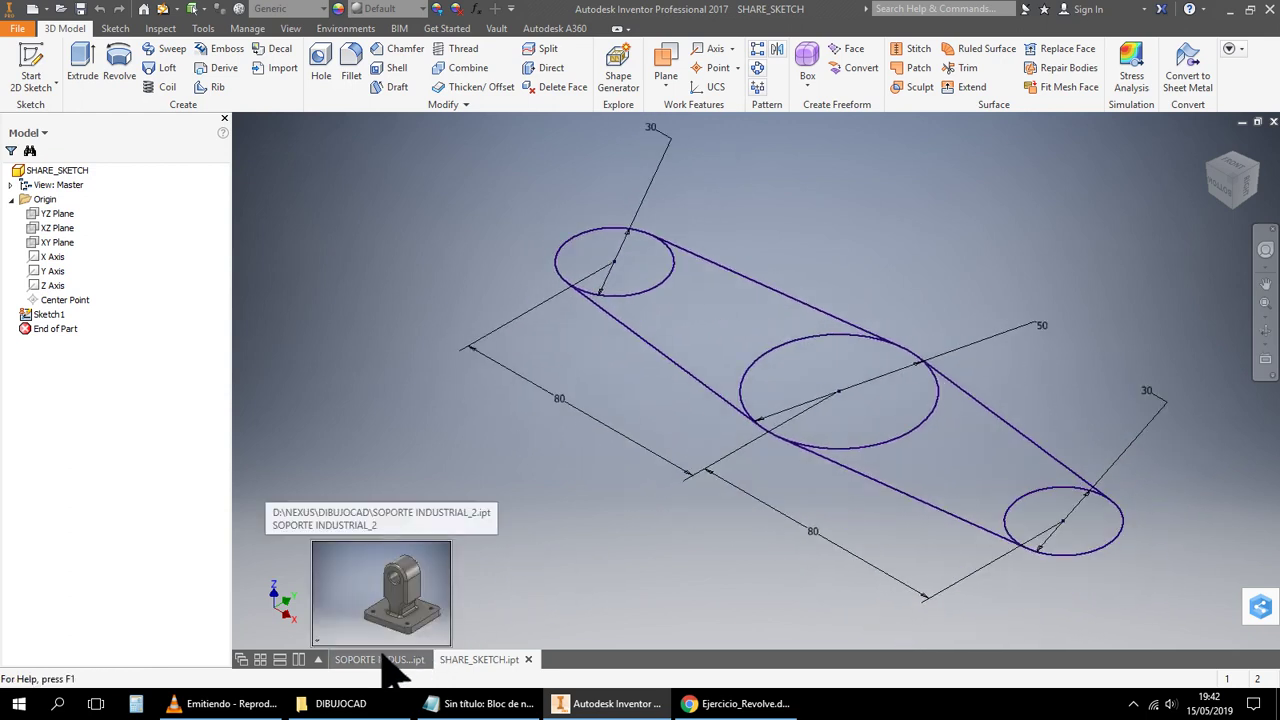
pyautogui.rightClick(48, 314)
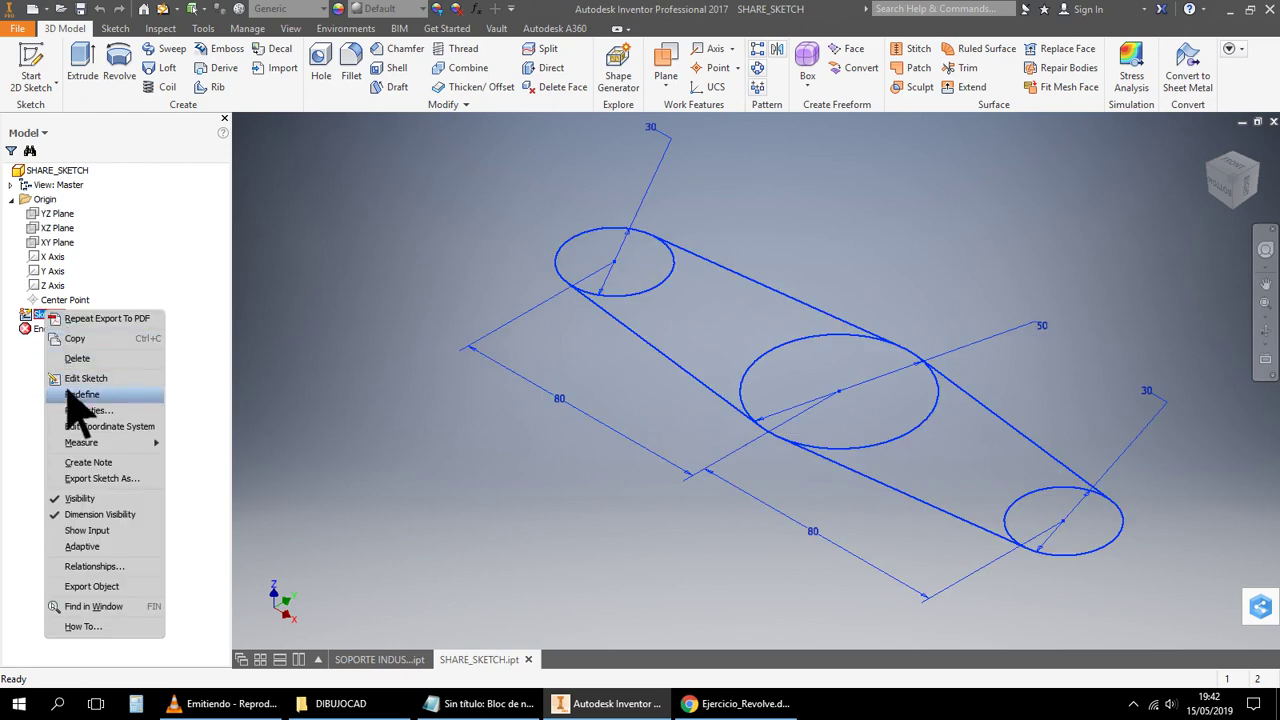
pyautogui.click(82, 378)
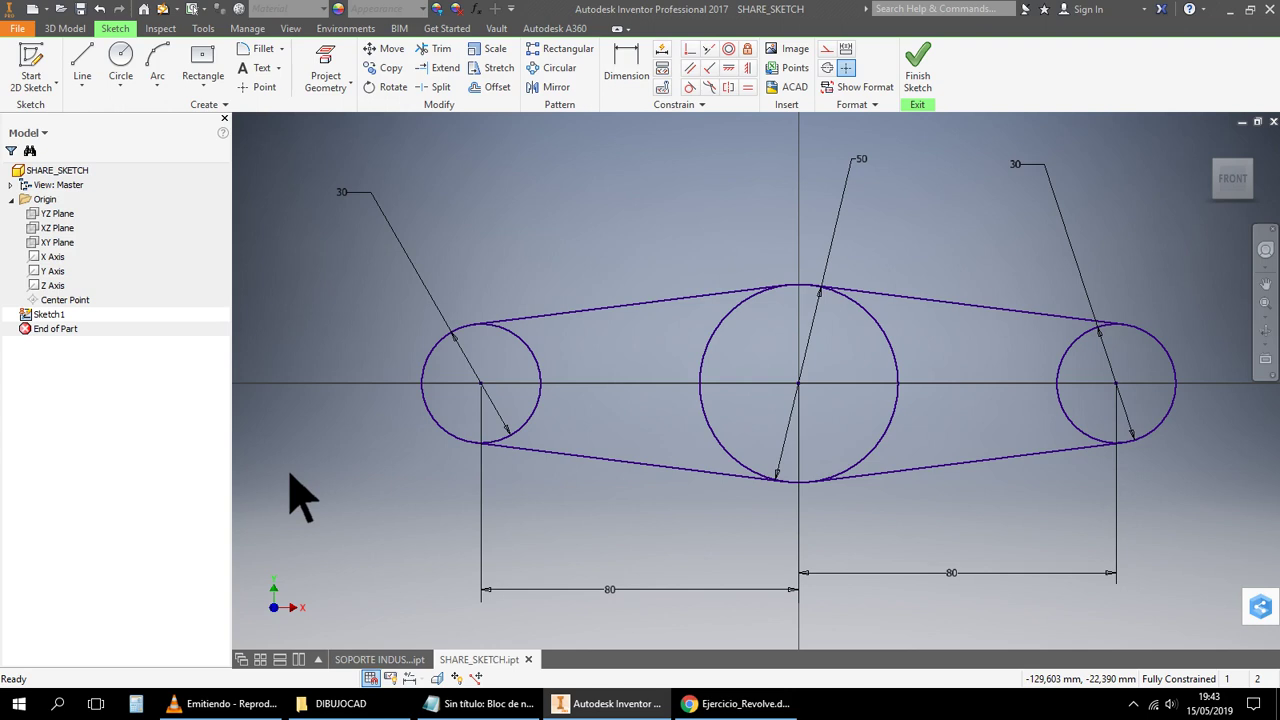
pyautogui.click(376, 661)
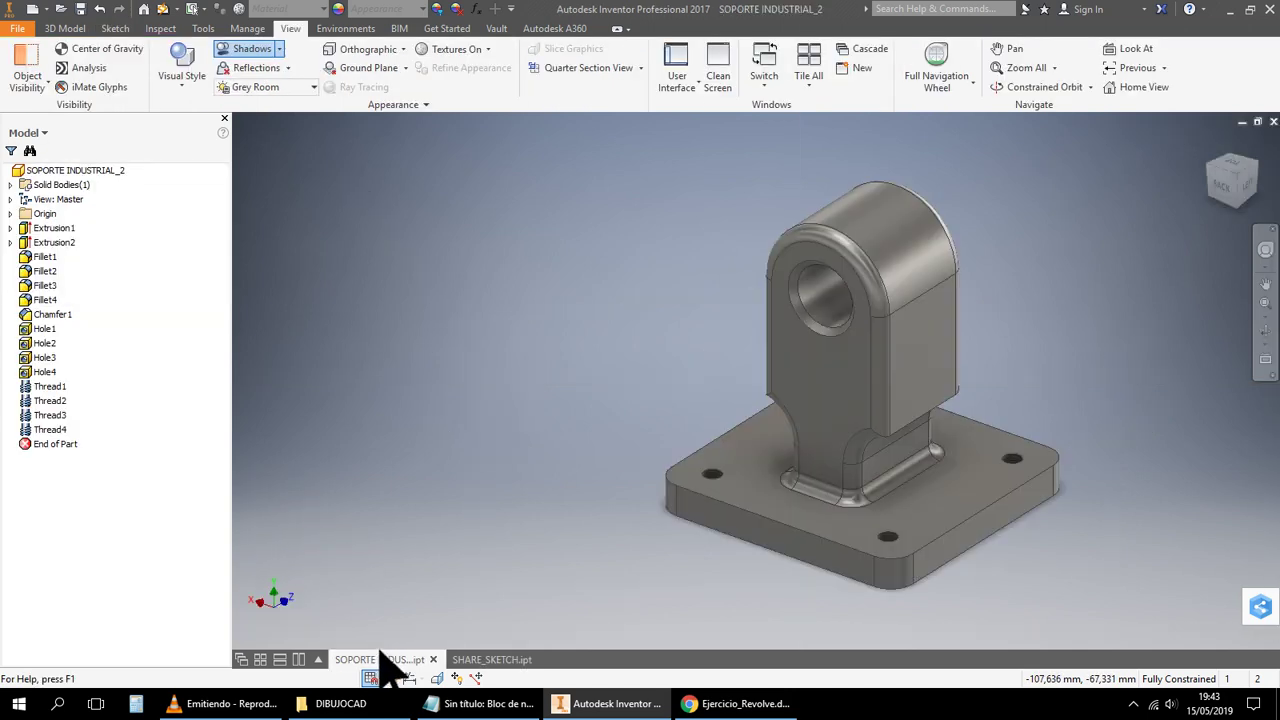
pyautogui.click(480, 662)
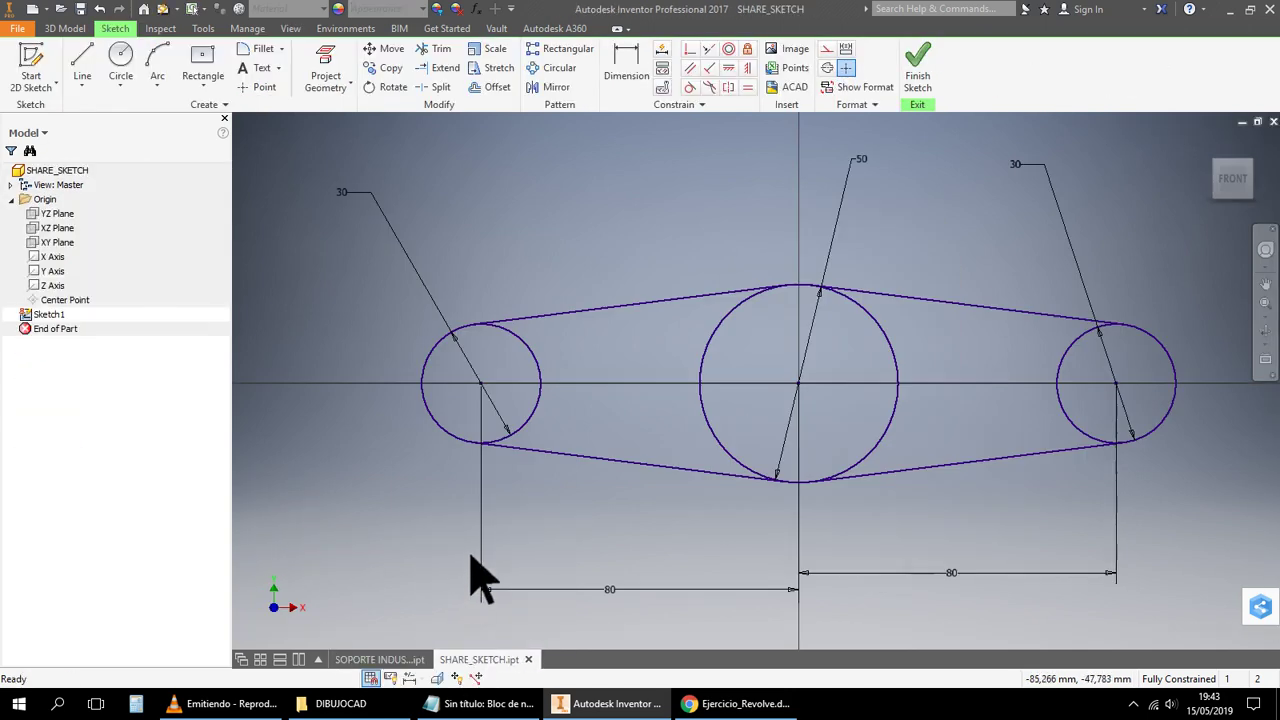
pyautogui.click(387, 662)
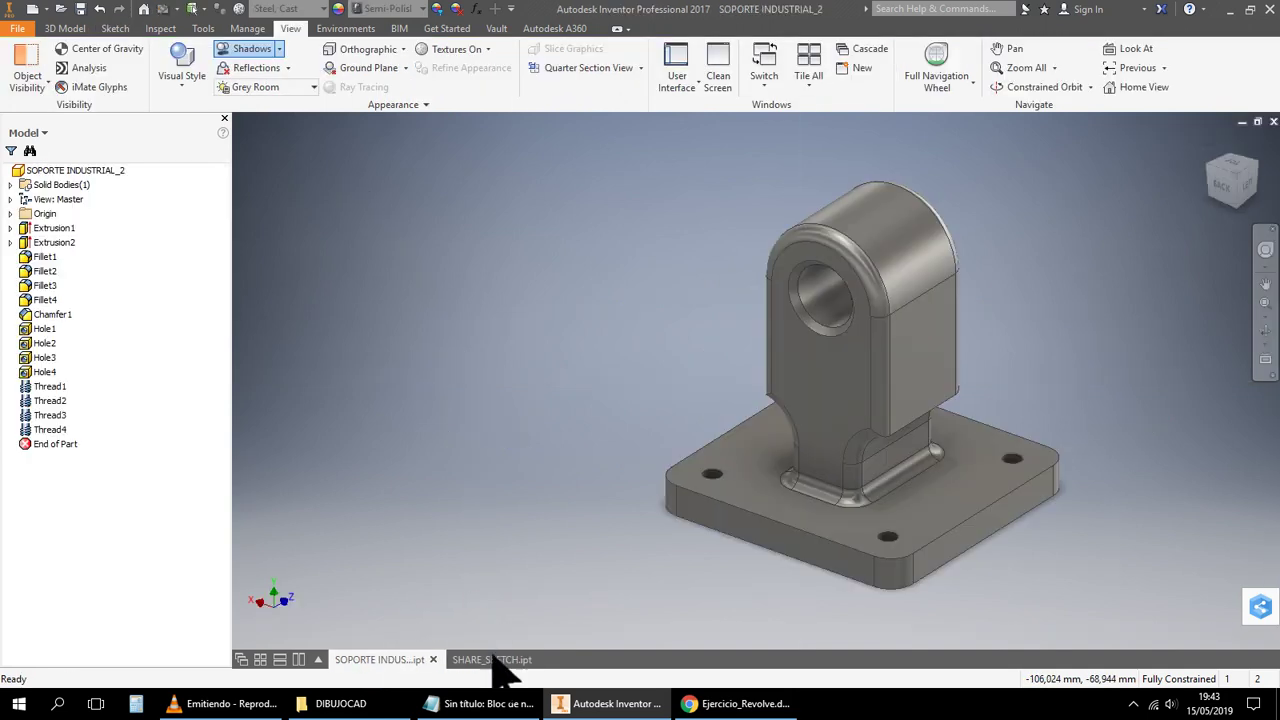
pyautogui.click(488, 664)
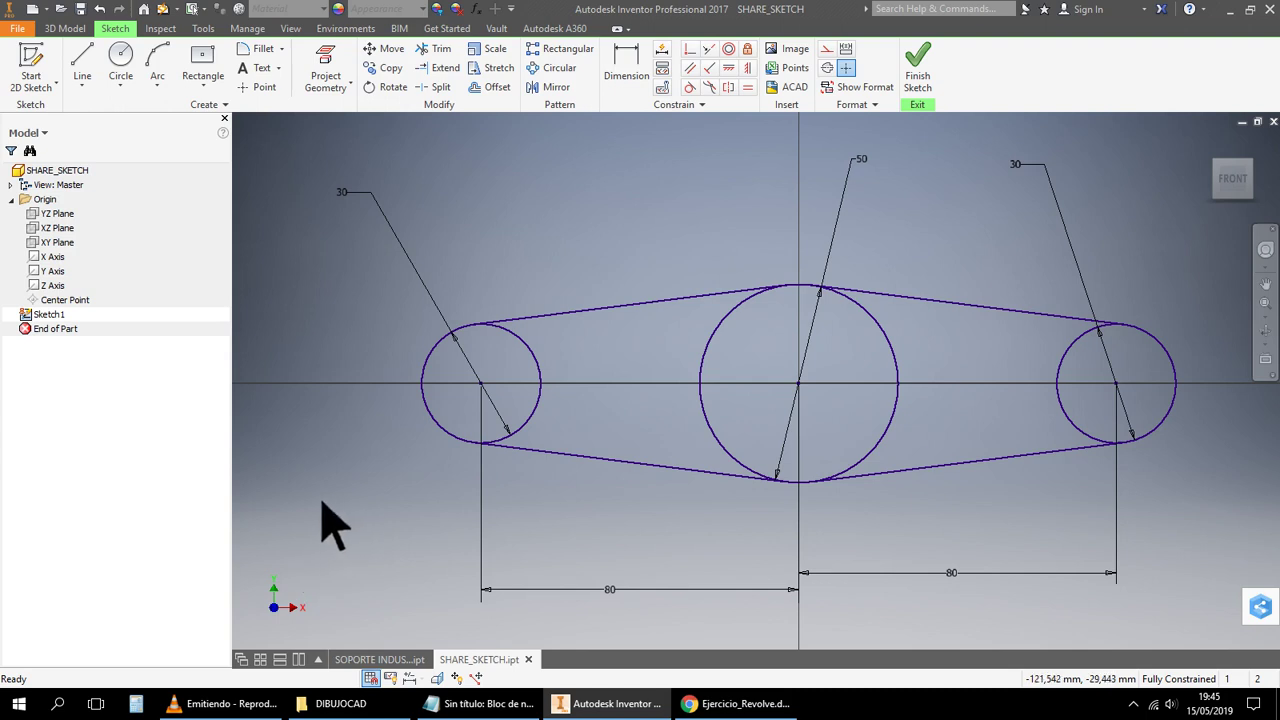
pyautogui.moveTo(548, 258); pyautogui.dragTo(476, 243, button='middle')
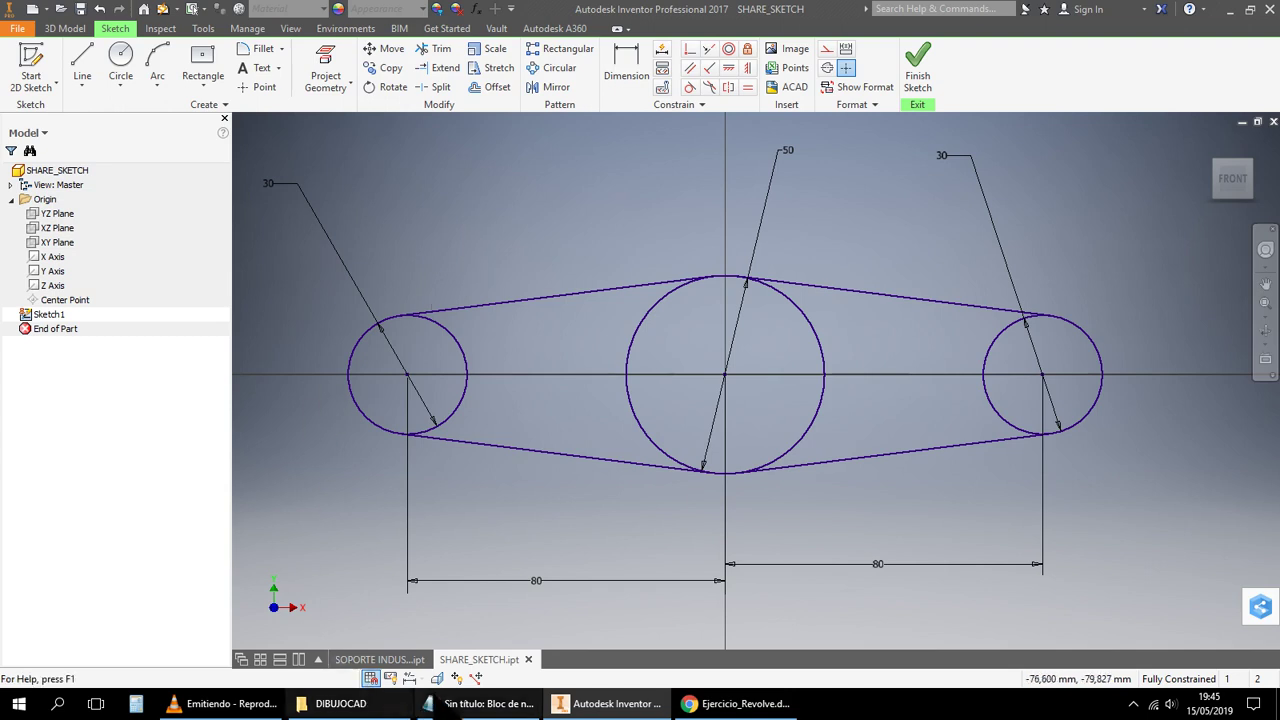
# Switch to the Notepad notes, add the line SHARE below the hole specifications, and minimize the notes
pyautogui.click(478, 704)
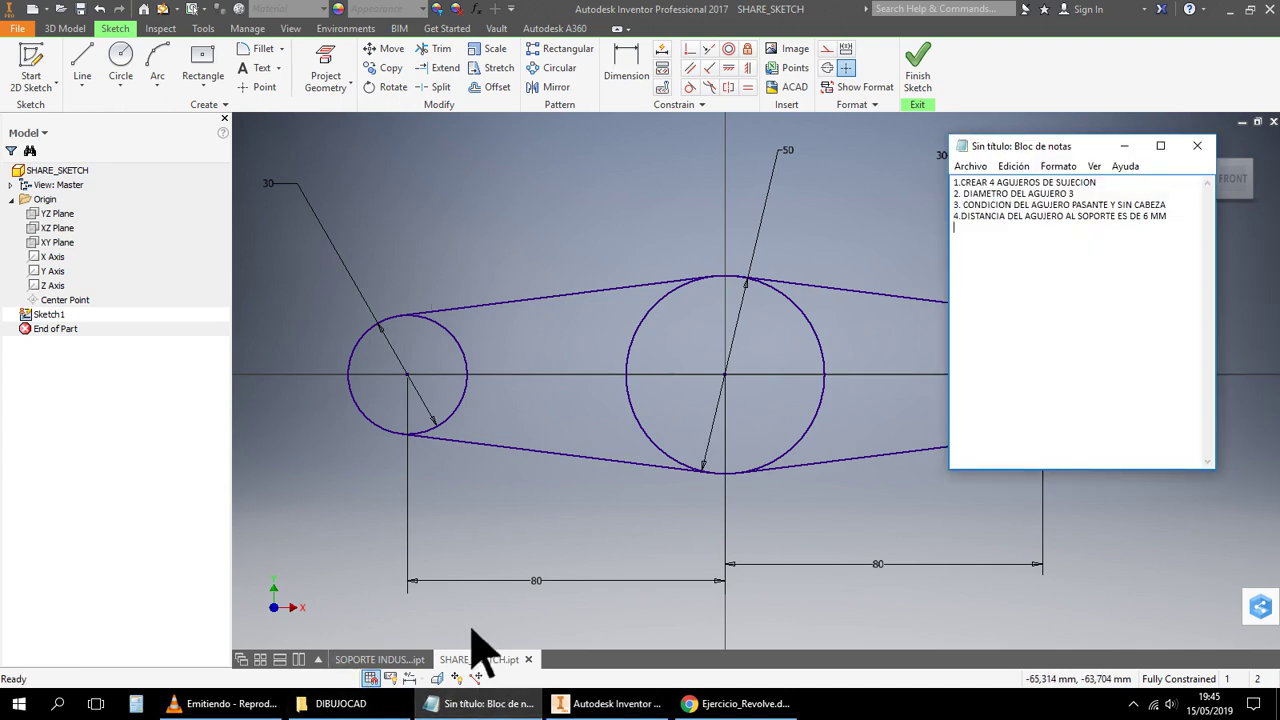
pyautogui.write('SHARE')
pyautogui.press('Return')
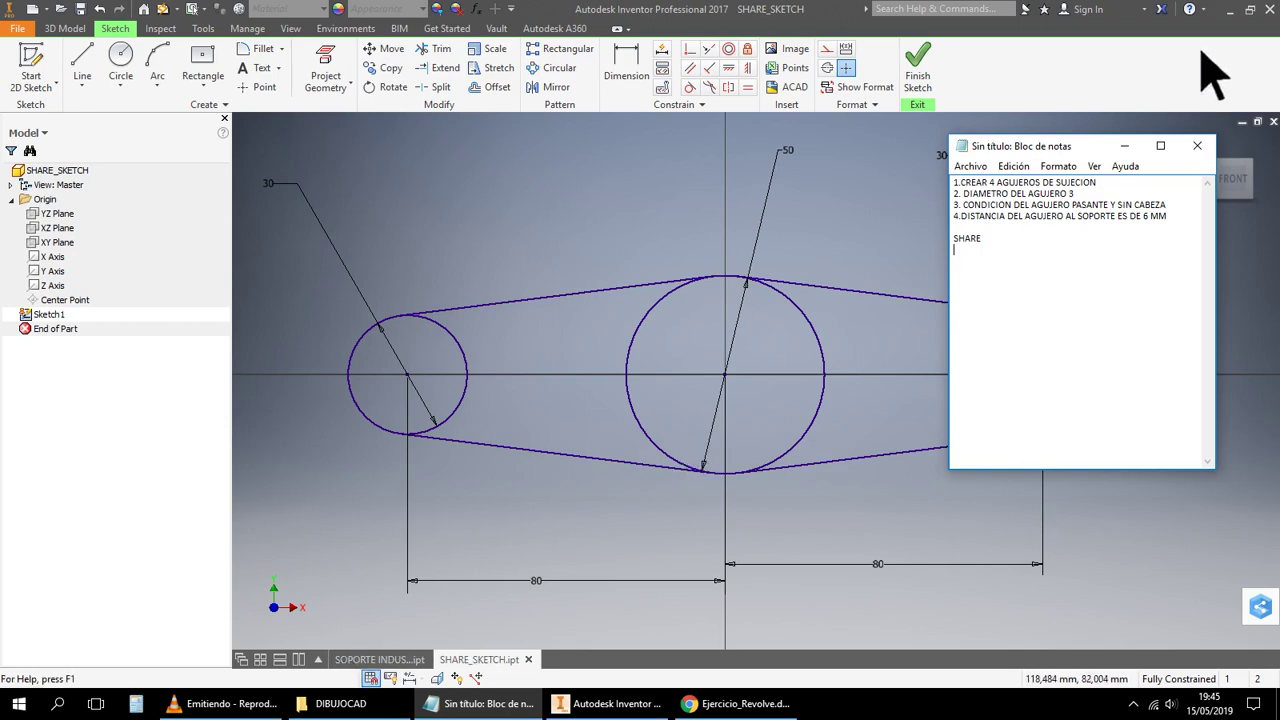
pyautogui.click(1124, 146)
# Finish the sketch and set up a symmetric Extrude of the three circles and the two tapered regions joining them
pyautogui.click(926, 82)
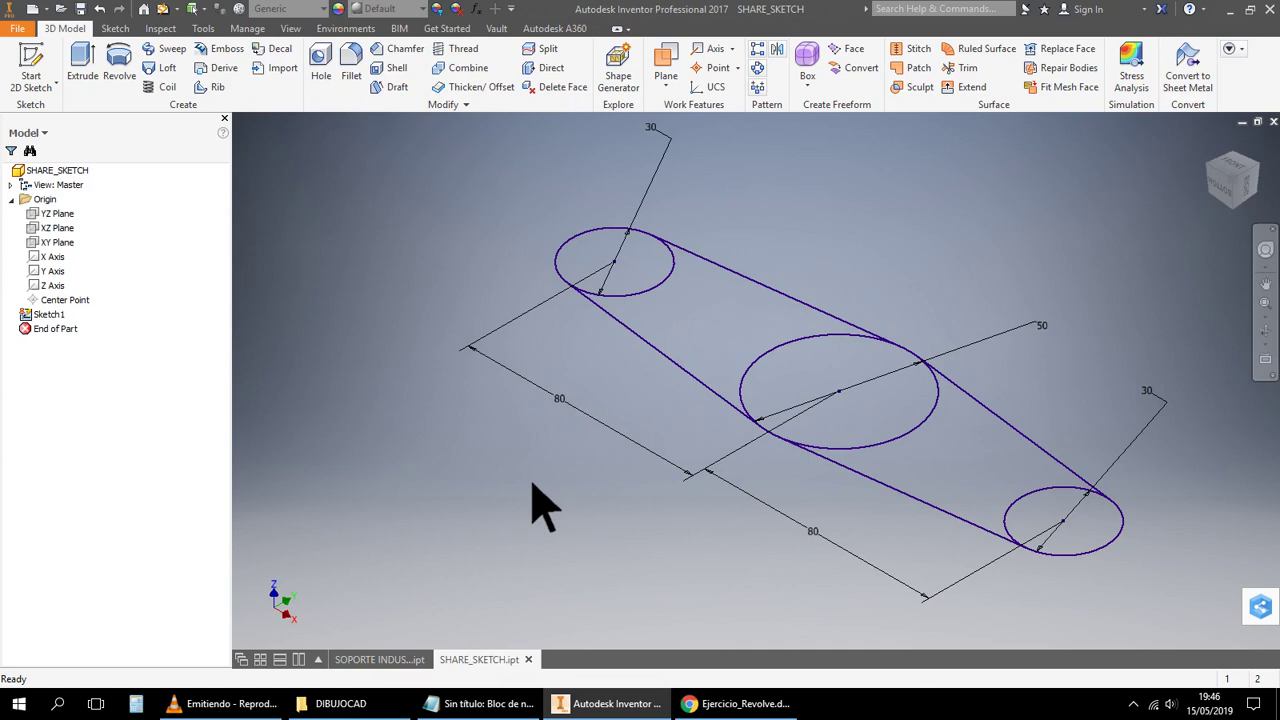
pyautogui.click(84, 70)
pyautogui.moveTo(391, 487)
pyautogui.mouseDown(button='middle')
pyautogui.moveTo(435, 555)
pyautogui.moveTo(440, 518)
pyautogui.mouseUp(button='middle')
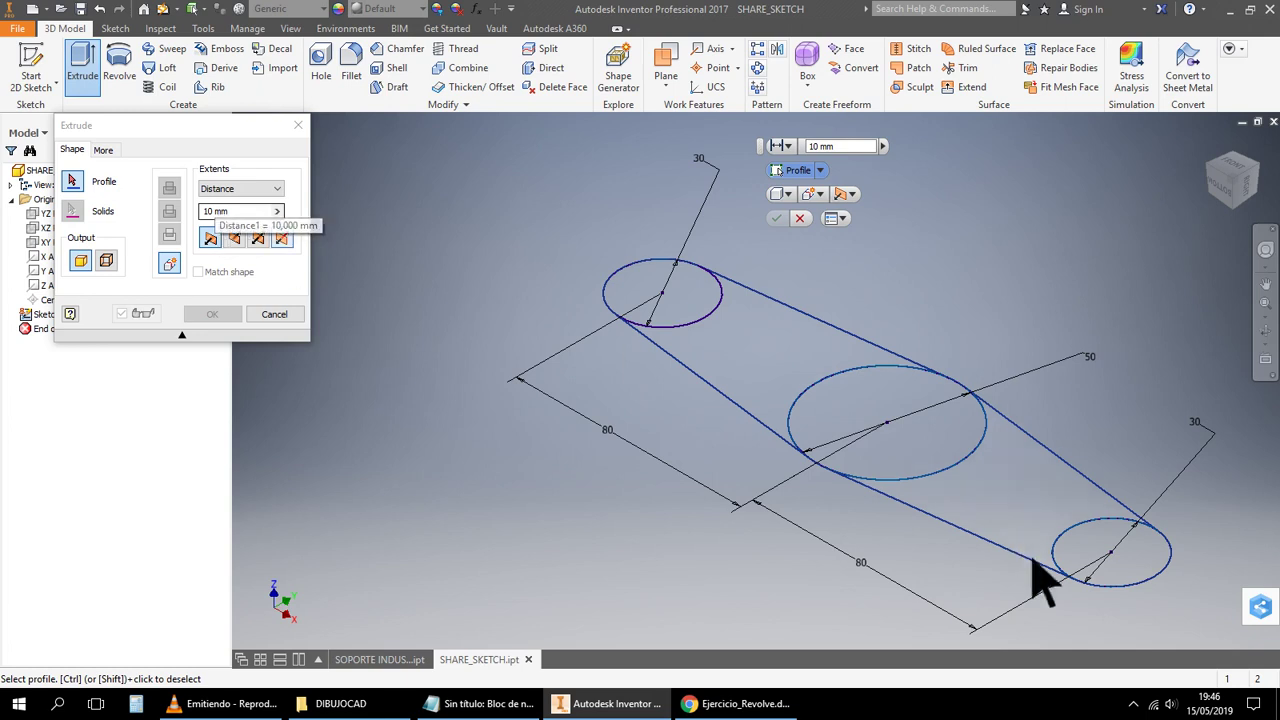
pyautogui.click(1085, 545)
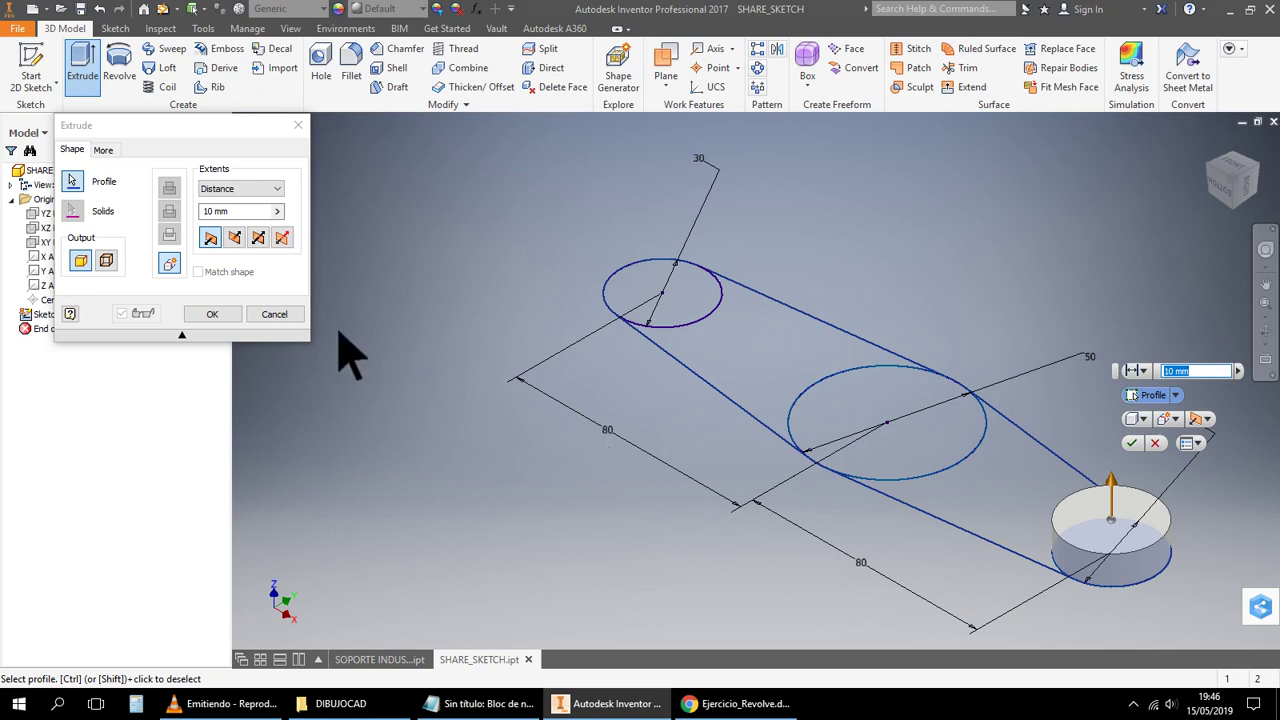
pyautogui.click(260, 238)
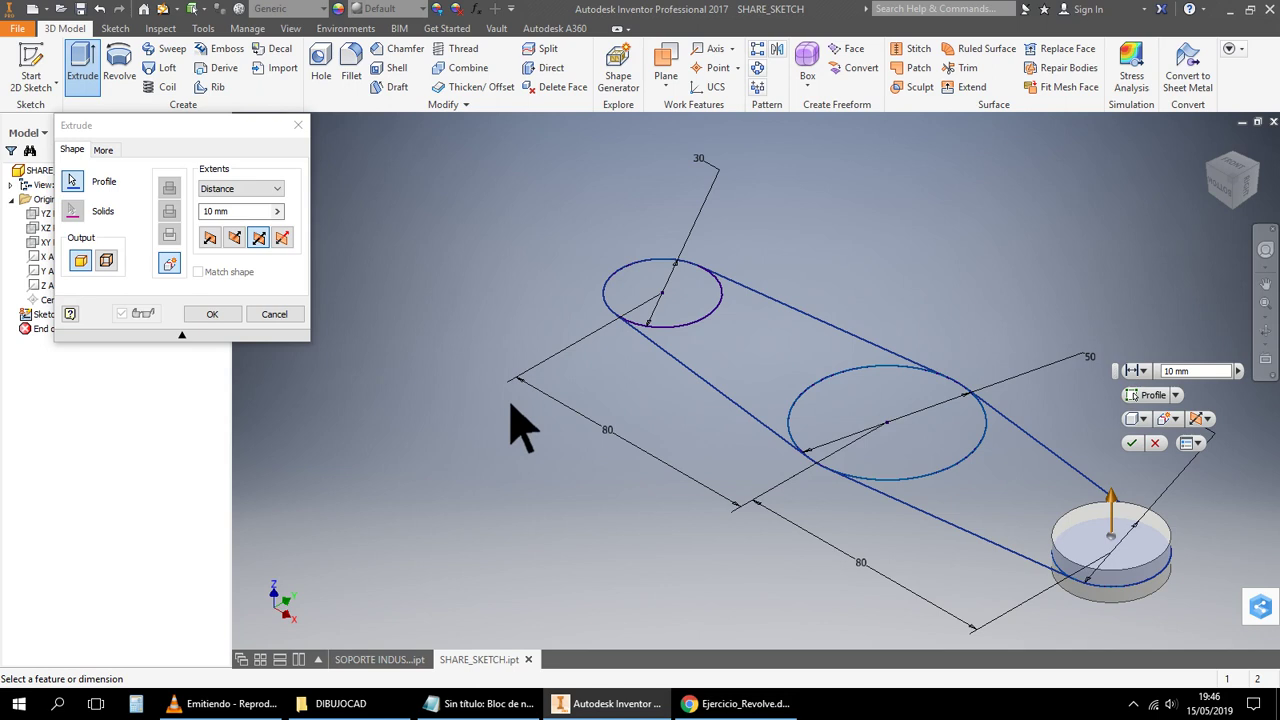
pyautogui.click(72, 180)
pyautogui.click(858, 393)
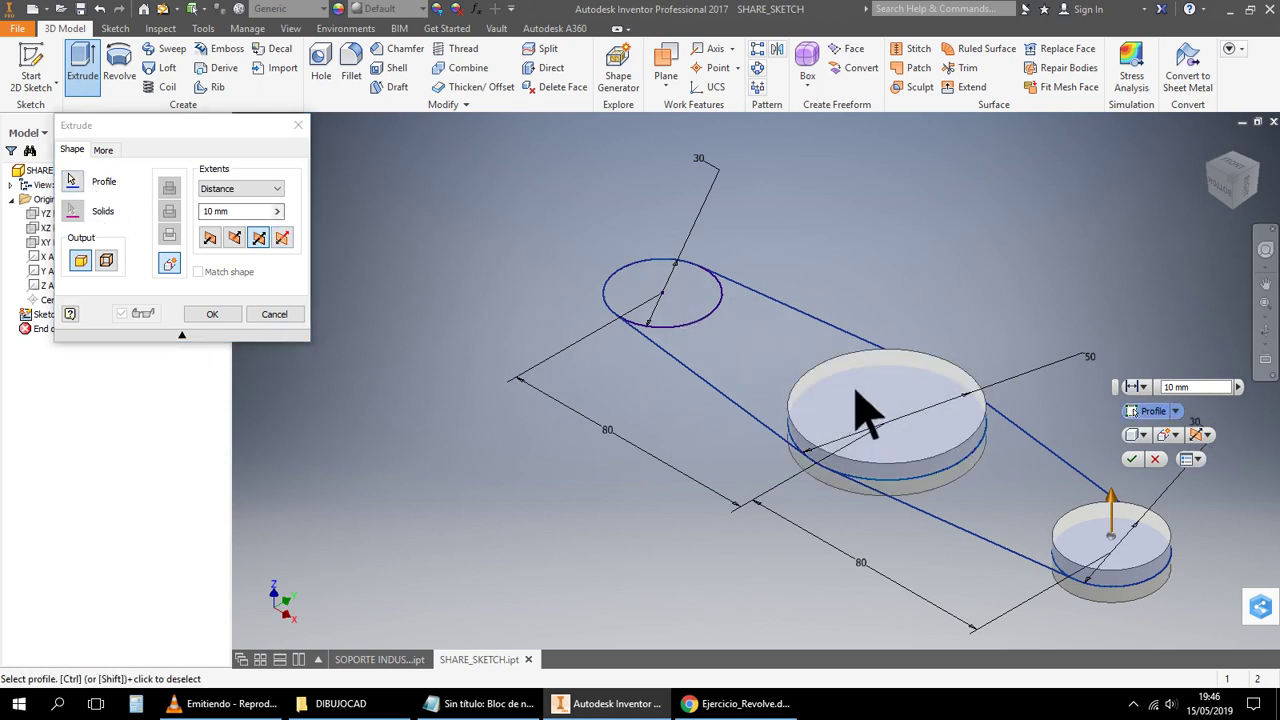
pyautogui.click(990, 497)
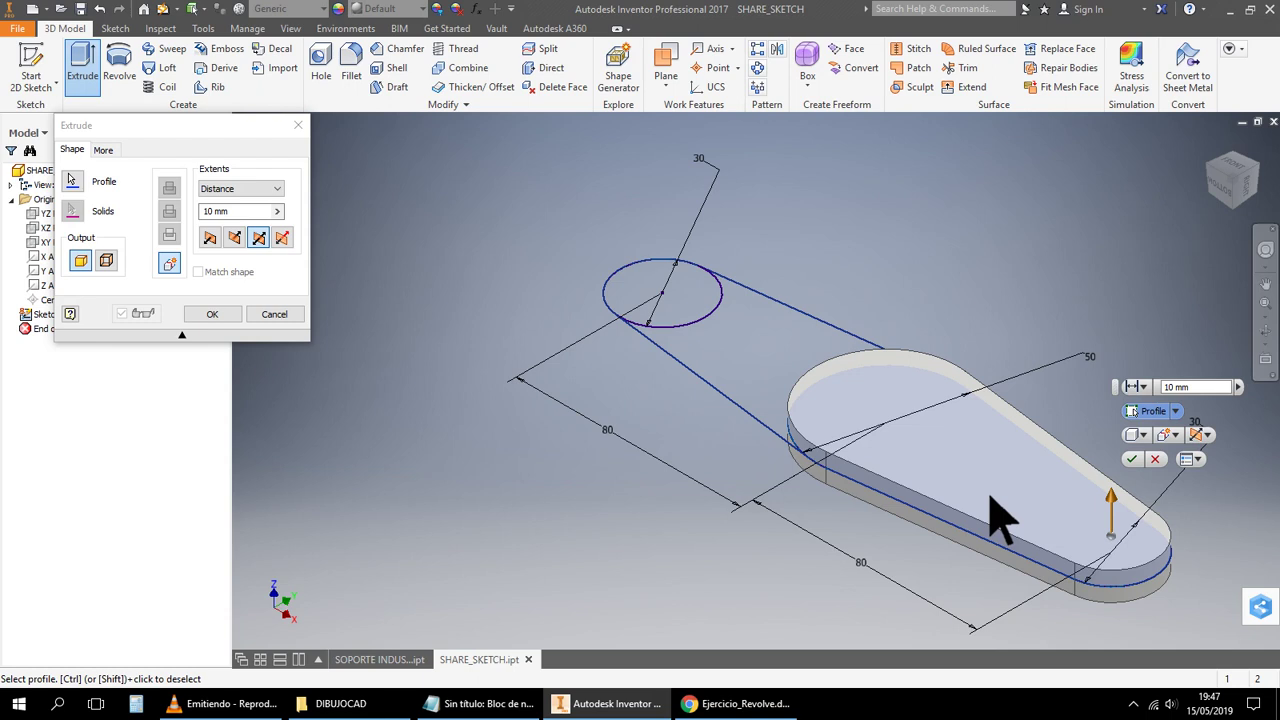
pyautogui.click(690, 305)
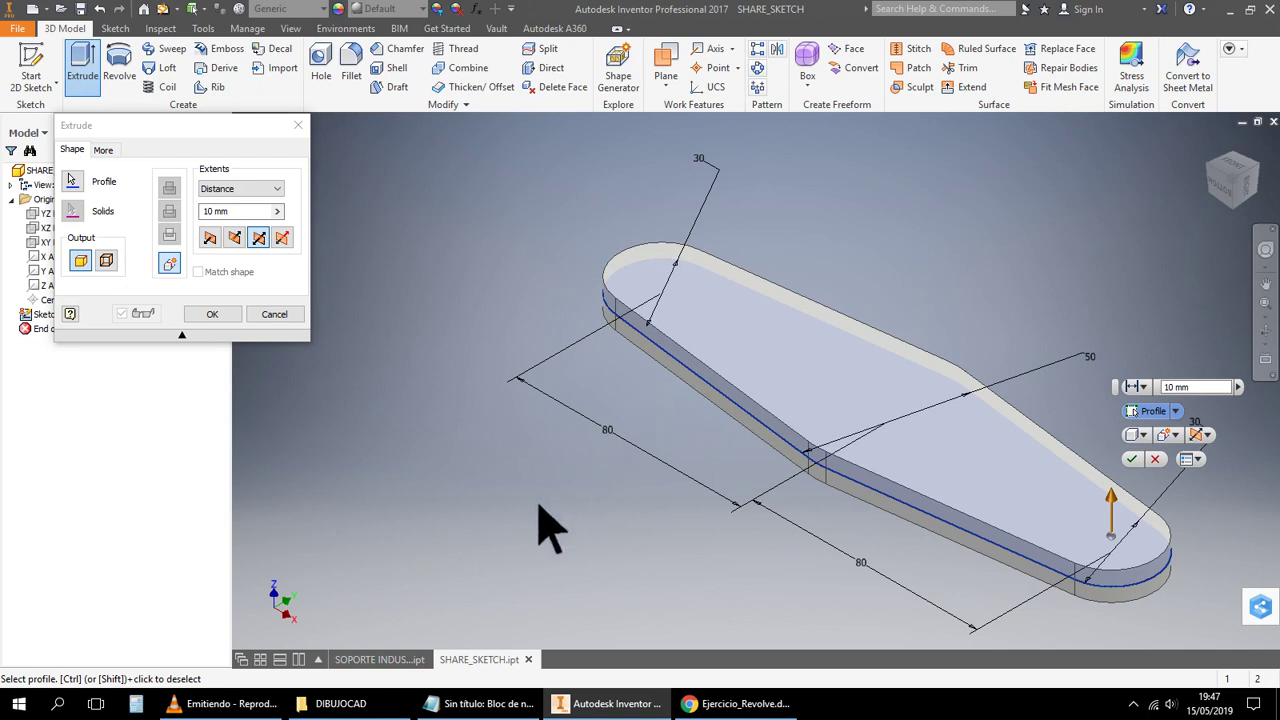
pyautogui.moveTo(520, 474); pyautogui.dragTo(457, 488, button='middle')
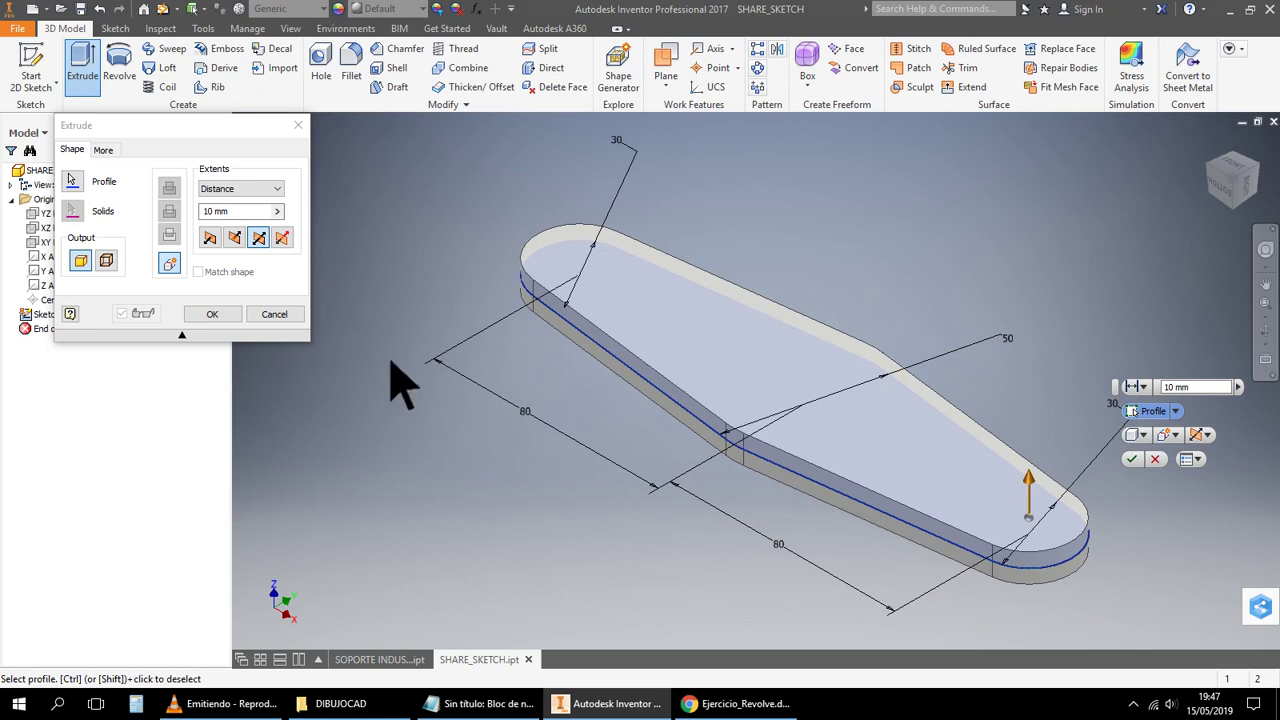
# Try an extrusion distance of 20 mm, set it back to 10 mm, and create the plate
pyautogui.click(214, 211)
pyautogui.moveTo(214, 211); pyautogui.dragTo(203, 213)
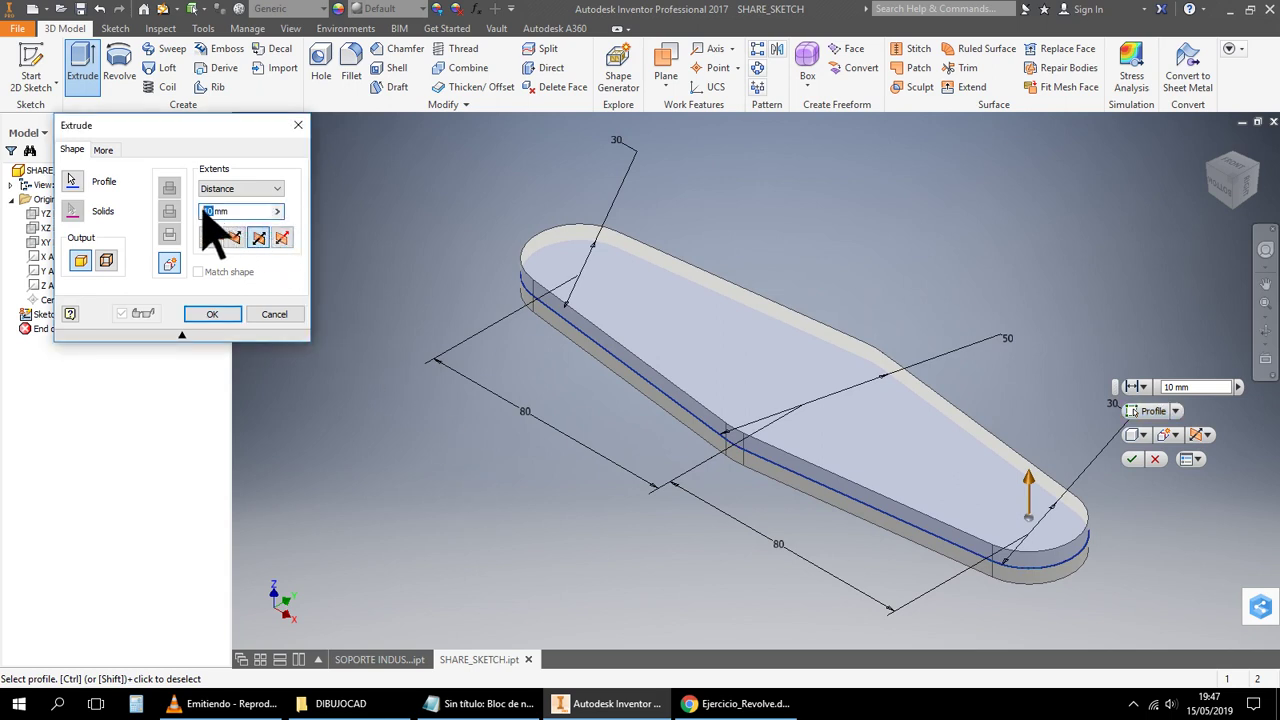
pyautogui.write('20')
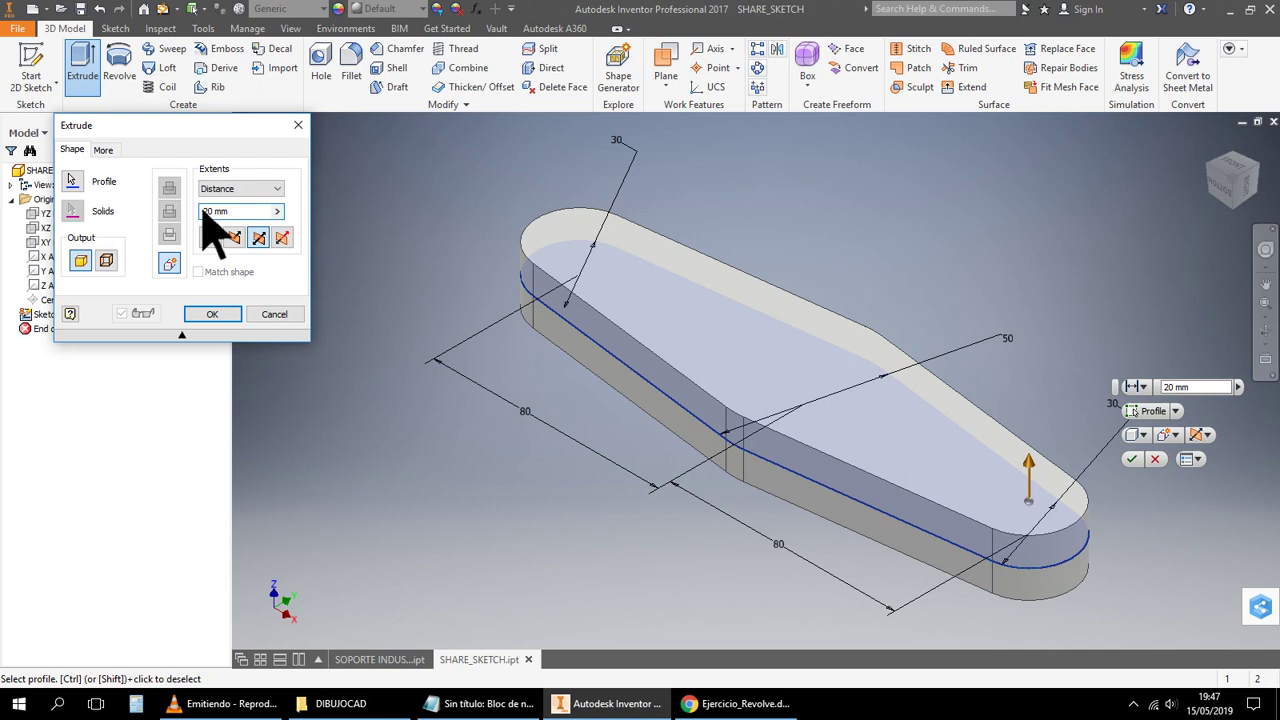
pyautogui.doubleClick(208, 211)
pyautogui.write('10')
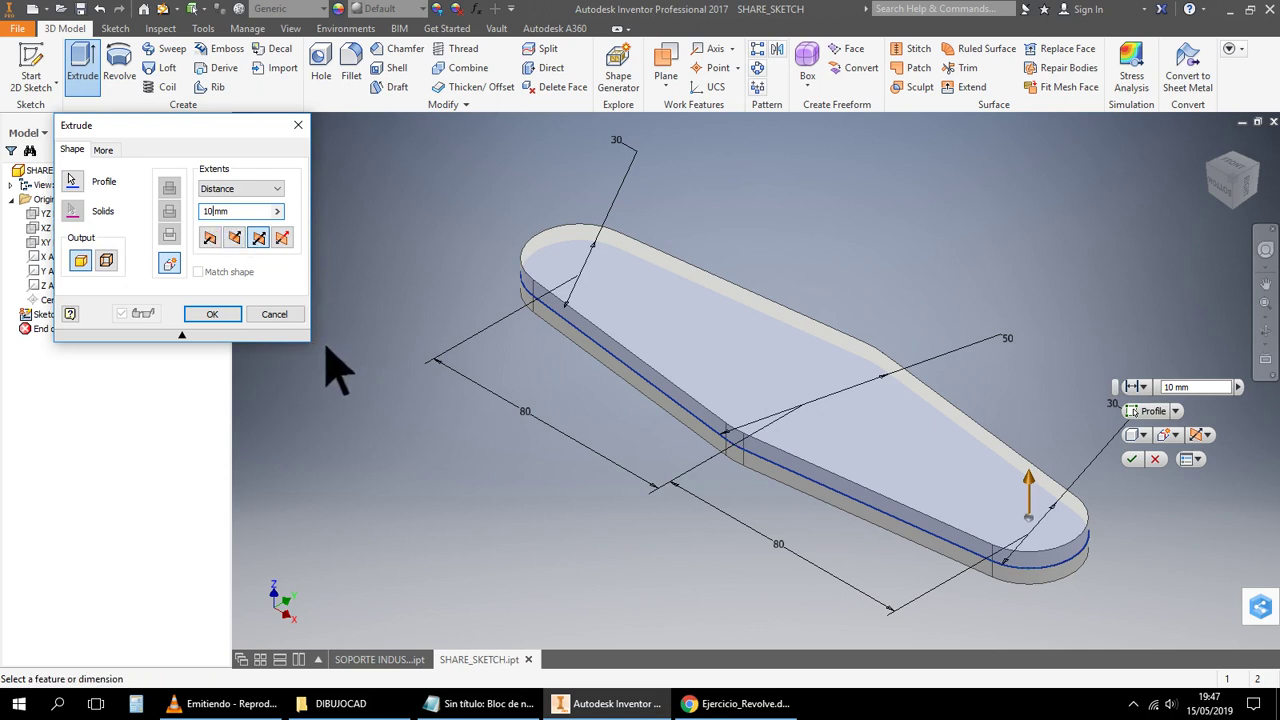
pyautogui.click(212, 314)
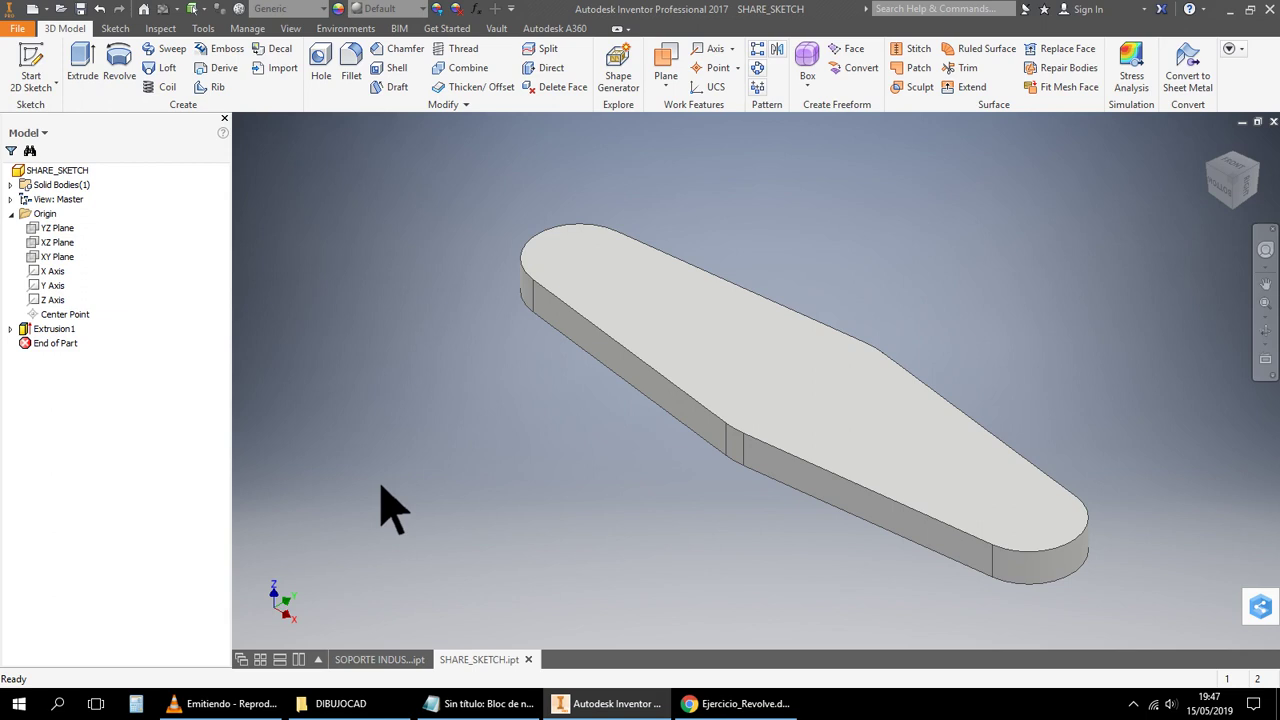
# Expand Extrusion1 in the model tree and share its Sketch1 for reuse by other features
pyautogui.moveTo(509, 491); pyautogui.dragTo(413, 465, button='middle')
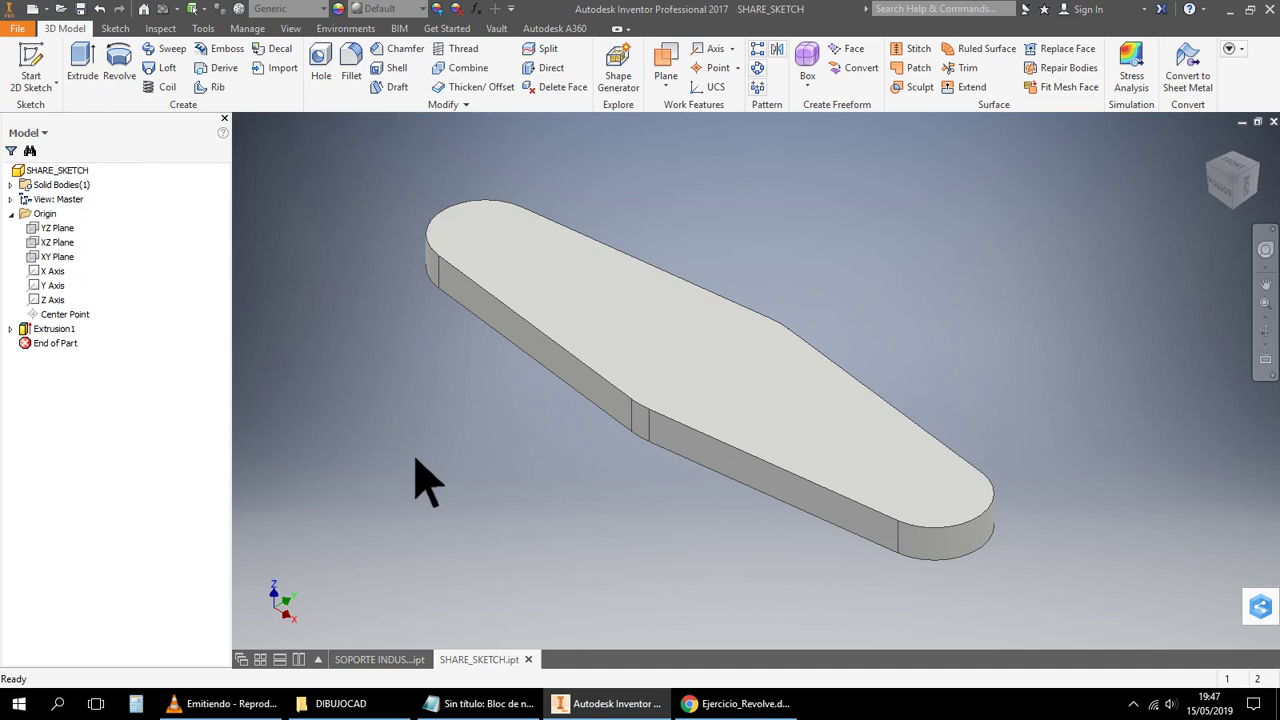
pyautogui.click(11, 329)
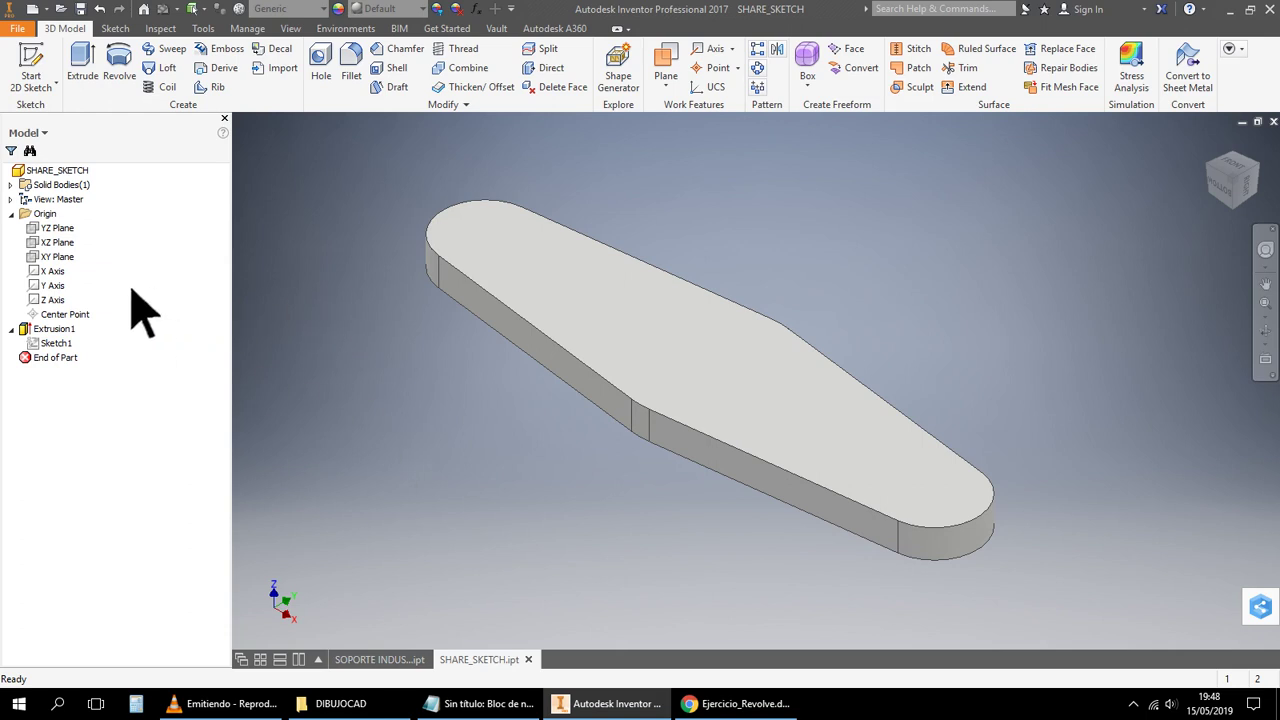
pyautogui.rightClick(55, 345)
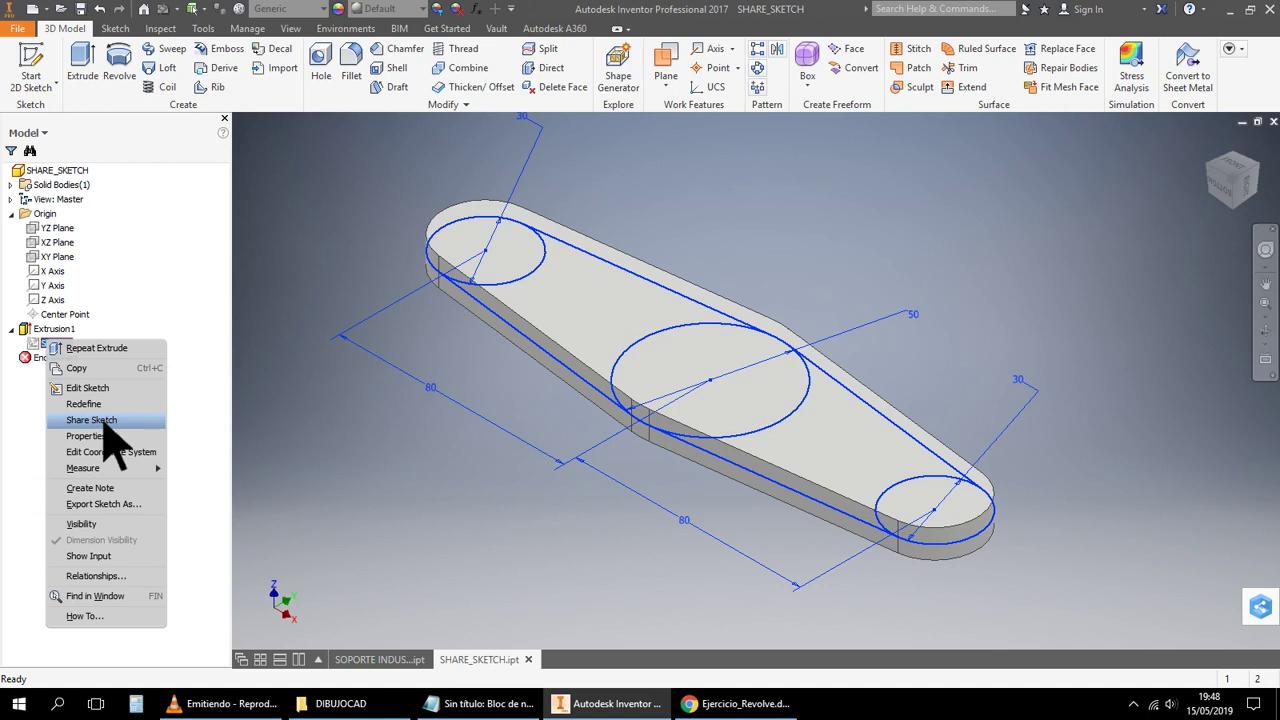
pyautogui.click(95, 420)
pyautogui.moveTo(397, 496); pyautogui.dragTo(461, 518, button='middle')
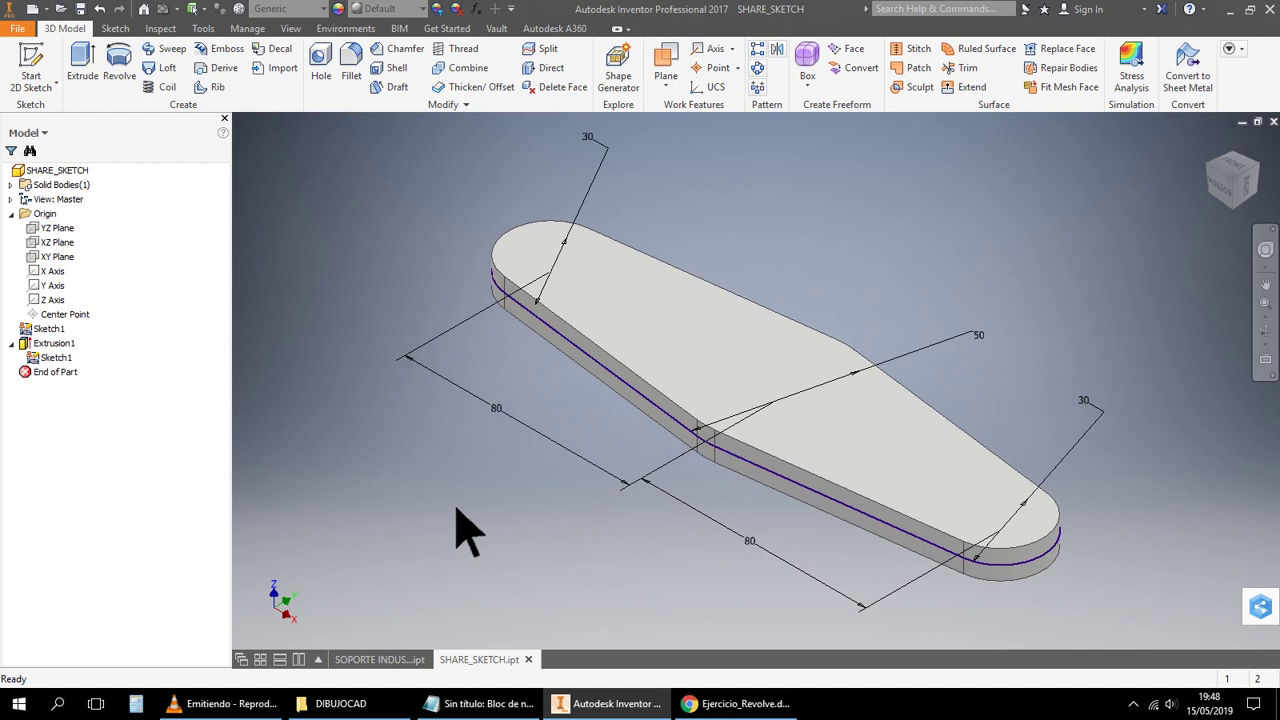
# Suppress Extrusion1 so that only the shared sketch remains displayed
pyautogui.rightClick(52, 347)
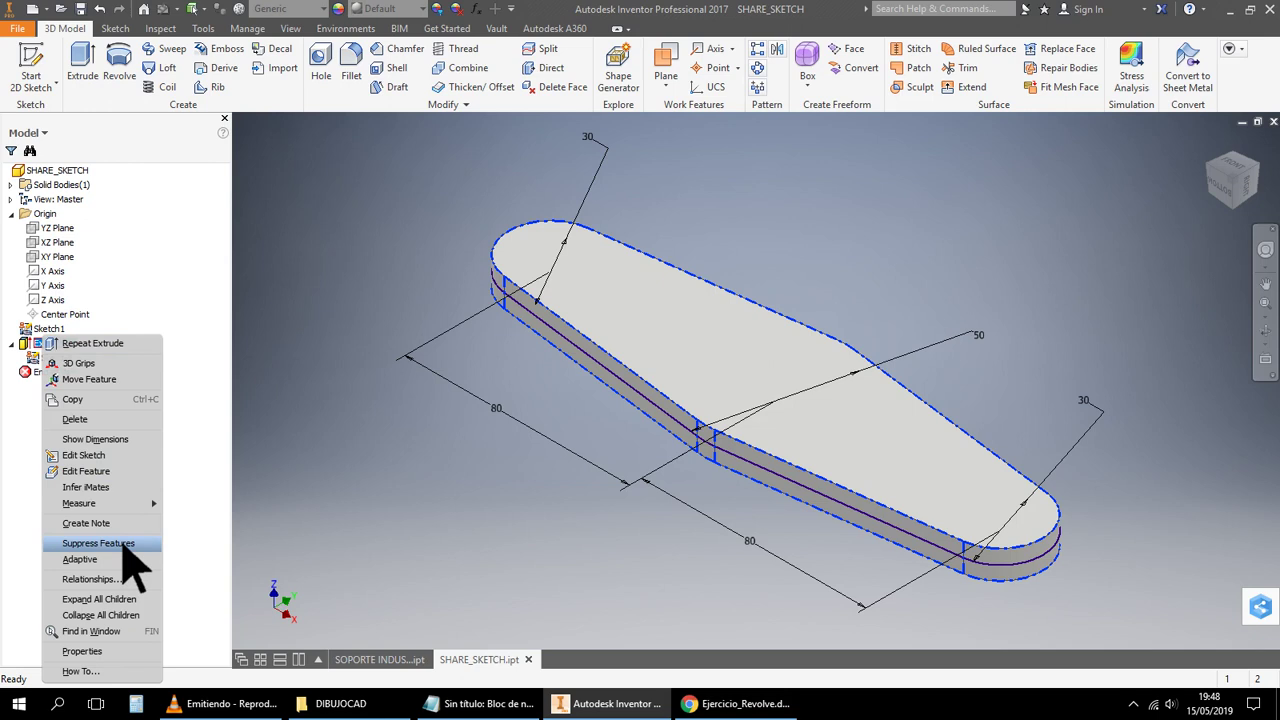
pyautogui.click(465, 704)
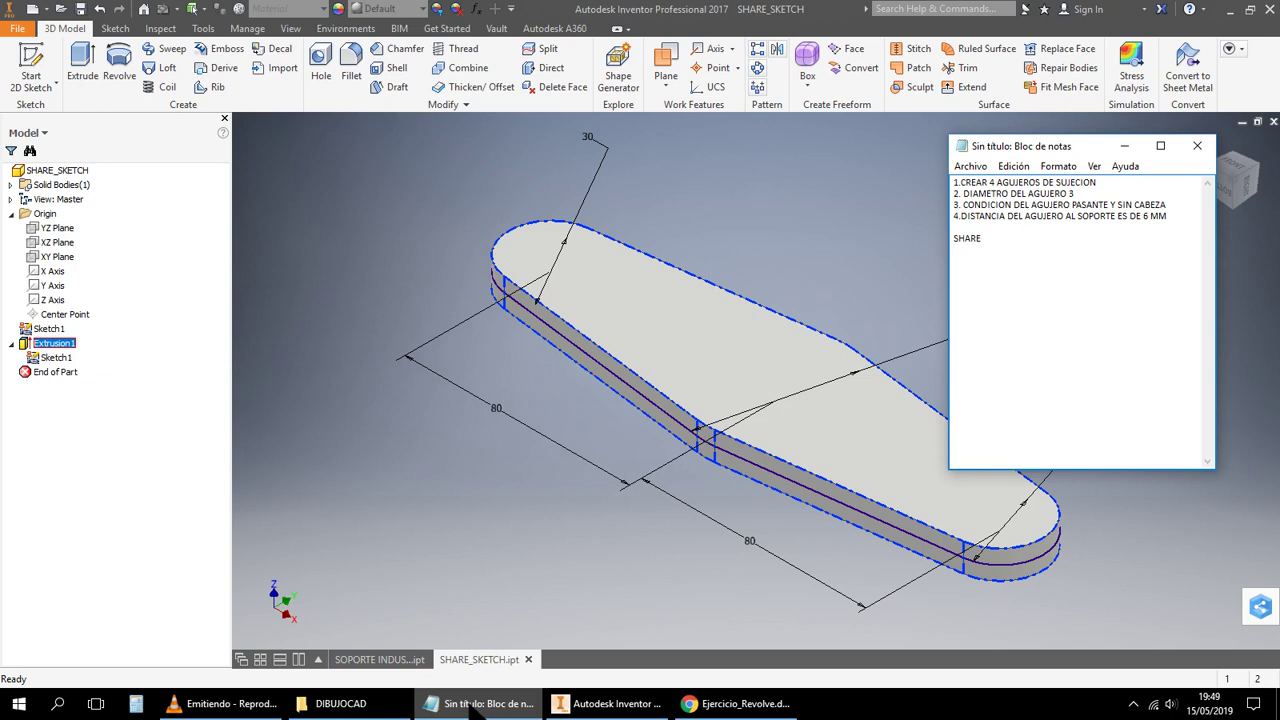
pyautogui.click(70, 343)
pyautogui.rightClick(70, 344)
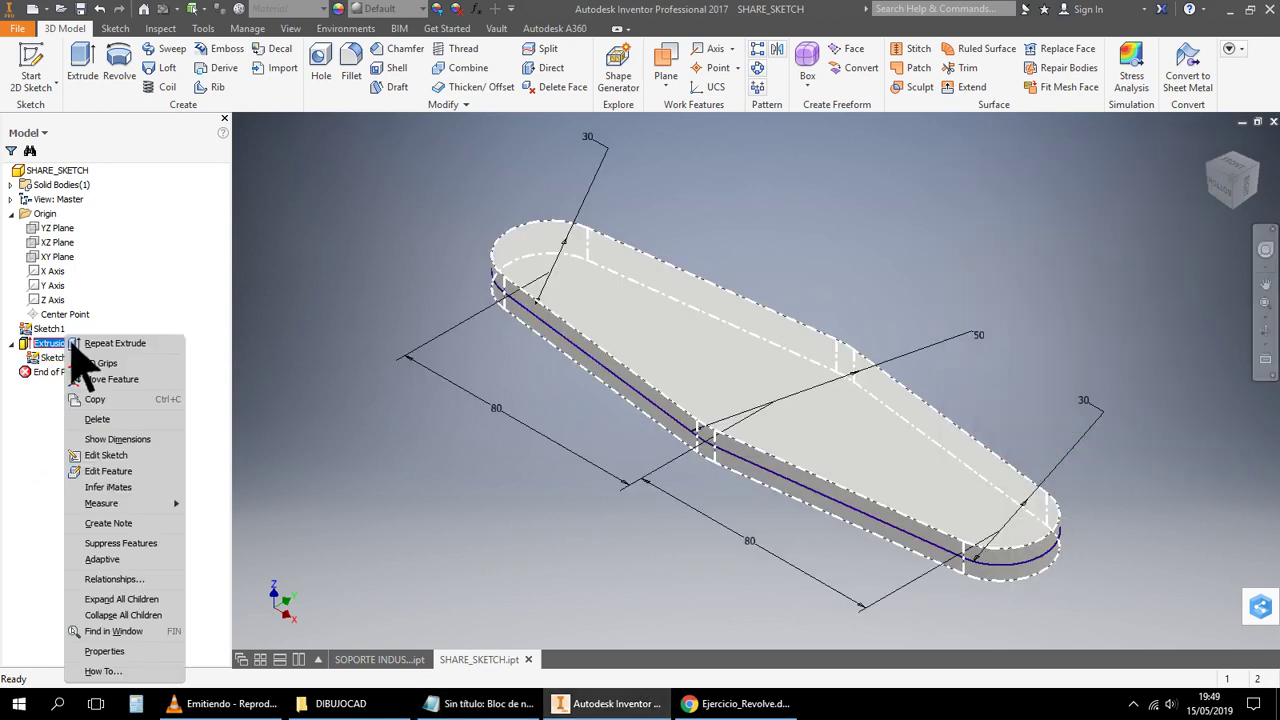
pyautogui.click(132, 546)
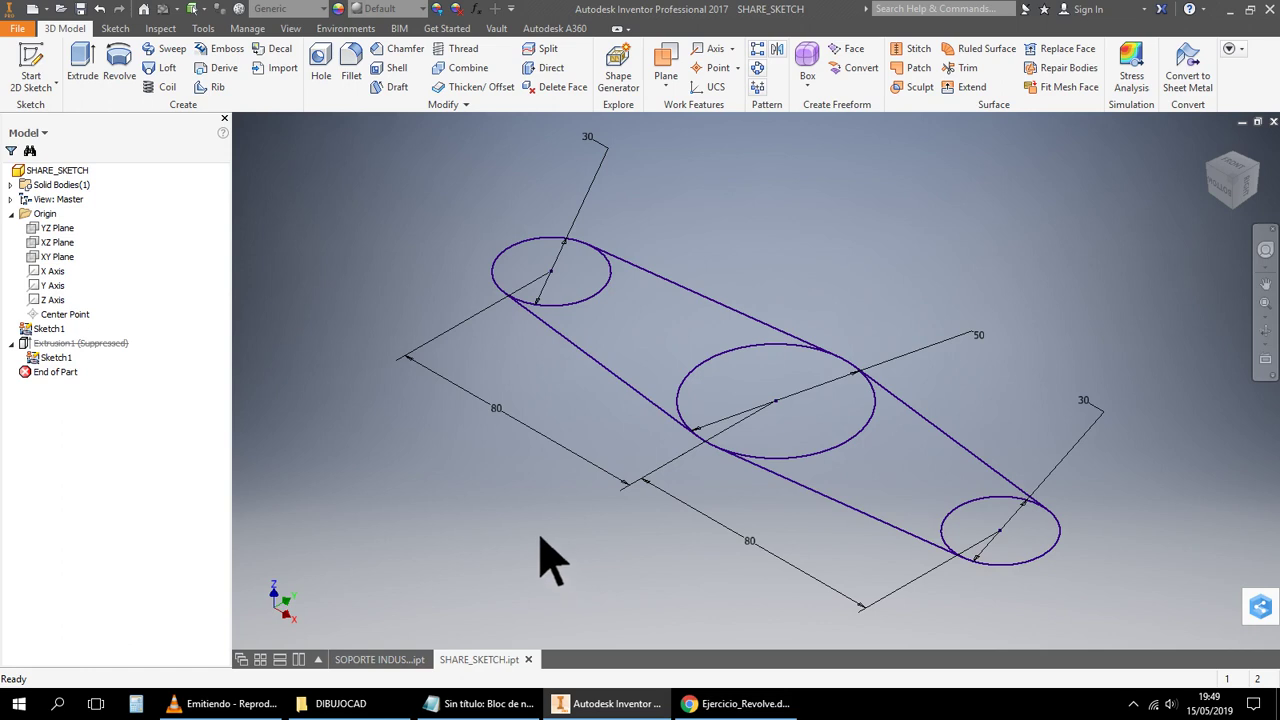
pyautogui.moveTo(550, 531); pyautogui.dragTo(552, 530, button='middle')
pyautogui.moveTo(553, 530)
pyautogui.mouseDown()
pyautogui.moveTo(591, 466)
pyautogui.moveTo(594, 543)
pyautogui.moveTo(575, 528)
pyautogui.mouseUp()
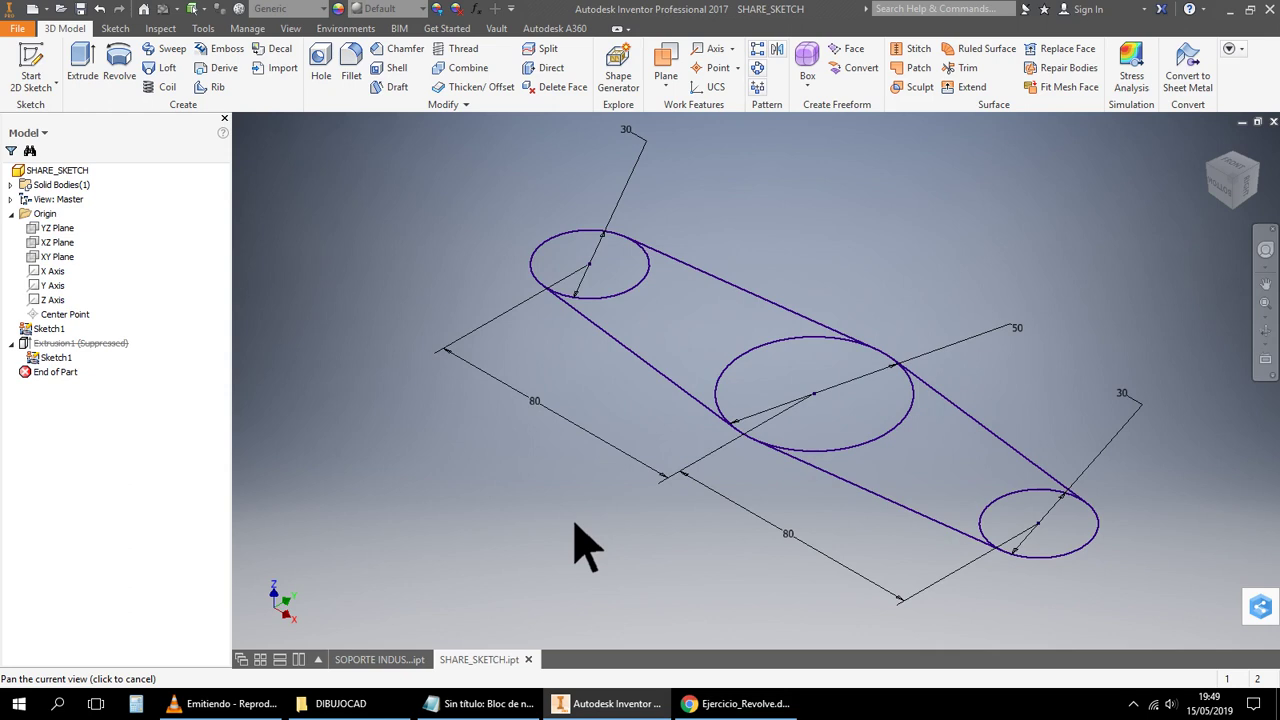
pyautogui.press('Escape')
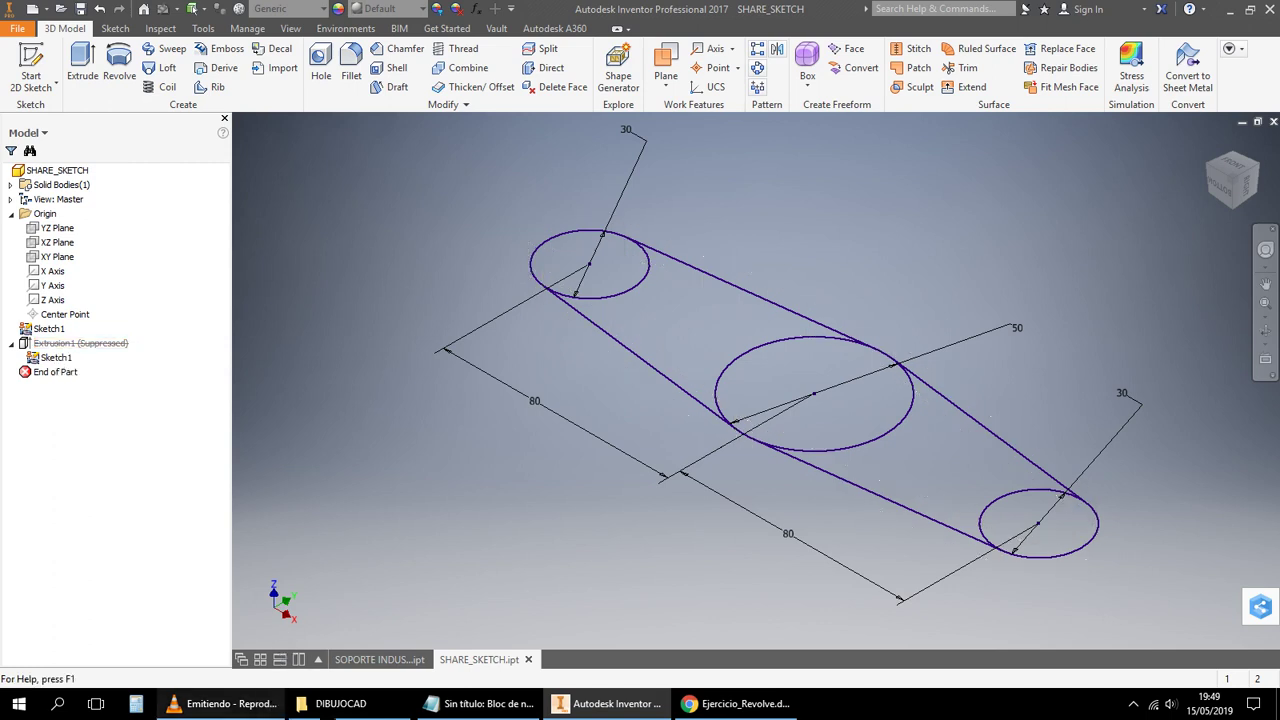
# Switch to the Notepad notes, add the lines ACTIVADO and DESACTIVADO under SHARE, and minimize the notes
pyautogui.click(485, 704)
pyautogui.write('ACTIVADO')
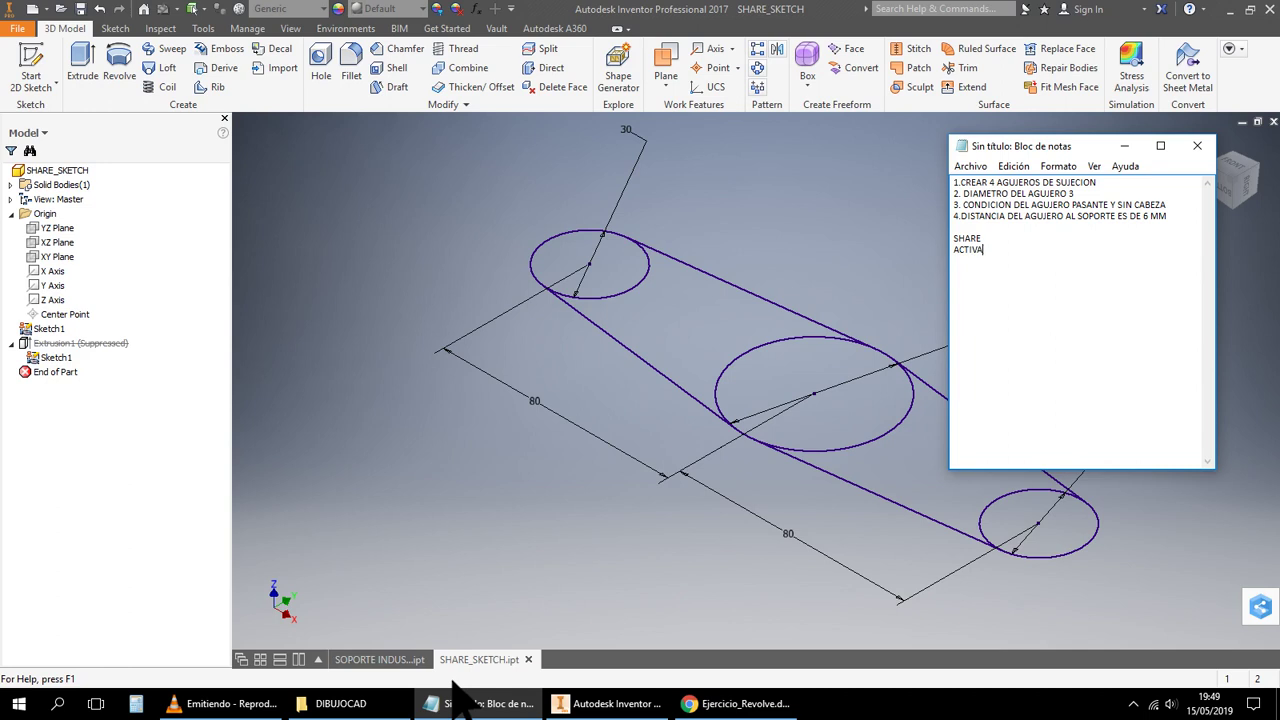
pyautogui.press('Return')
pyautogui.write('DESACTIVADO')
pyautogui.click(1124, 146)
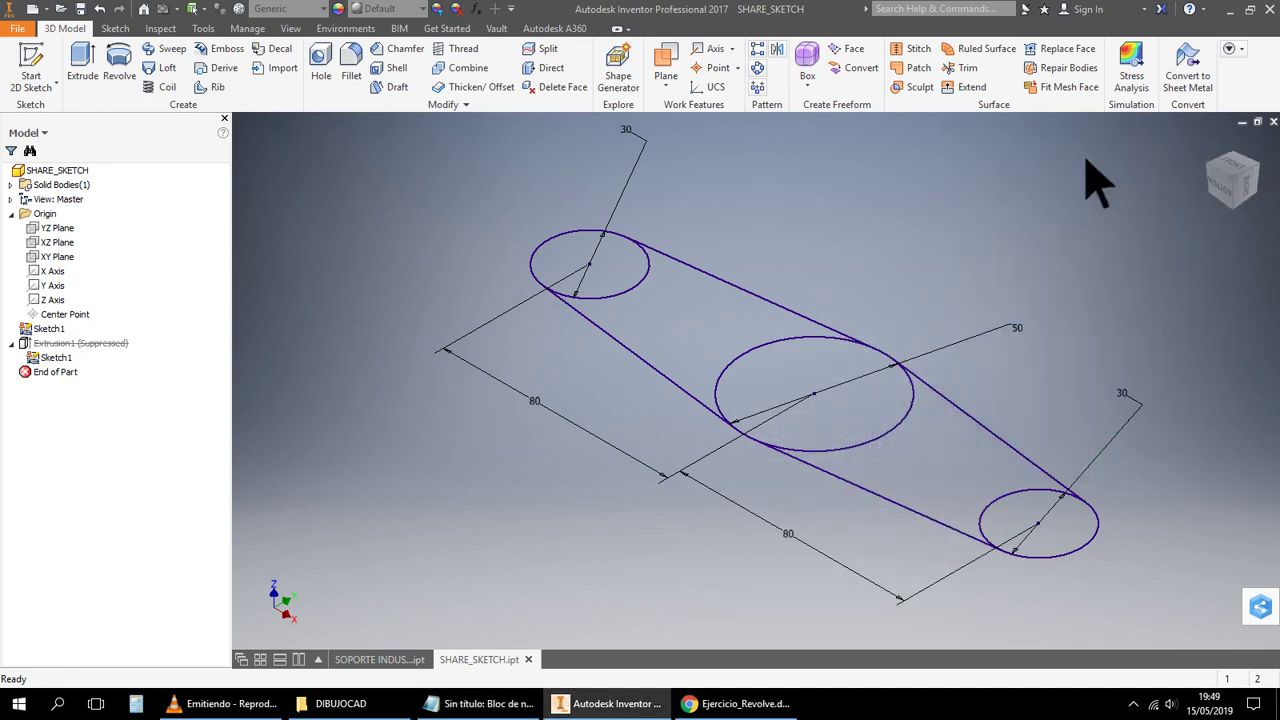
# Extrude one end circle, and the opposite end circle with its tapered arm, symmetrically by 30 mm from the shared sketch
pyautogui.click(88, 70)
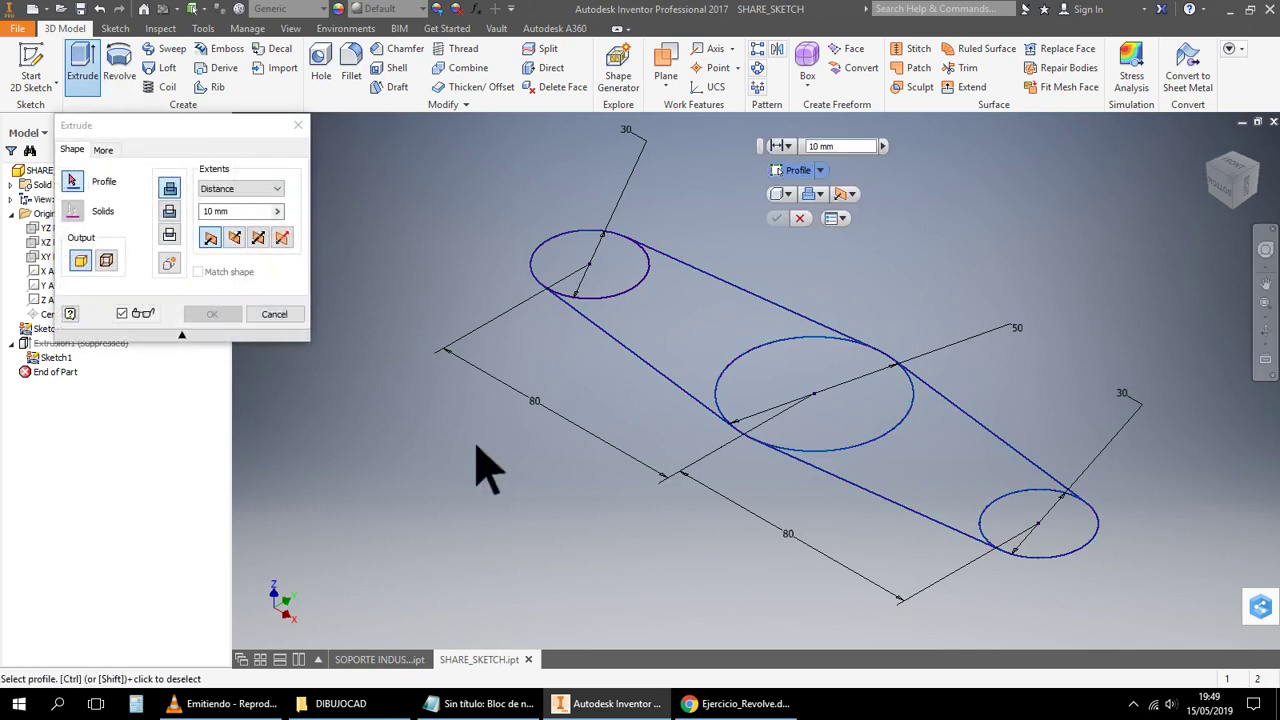
pyautogui.doubleClick(209, 212)
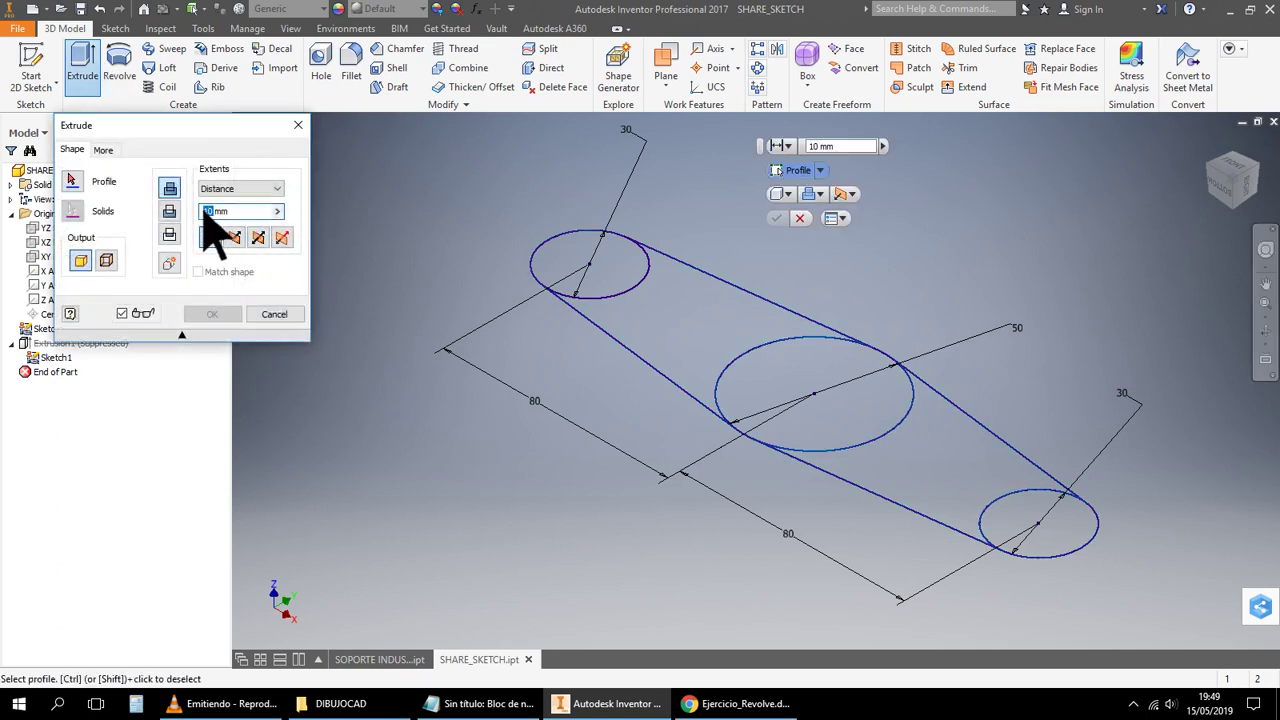
pyautogui.write('30')
pyautogui.click(259, 238)
pyautogui.click(1064, 546)
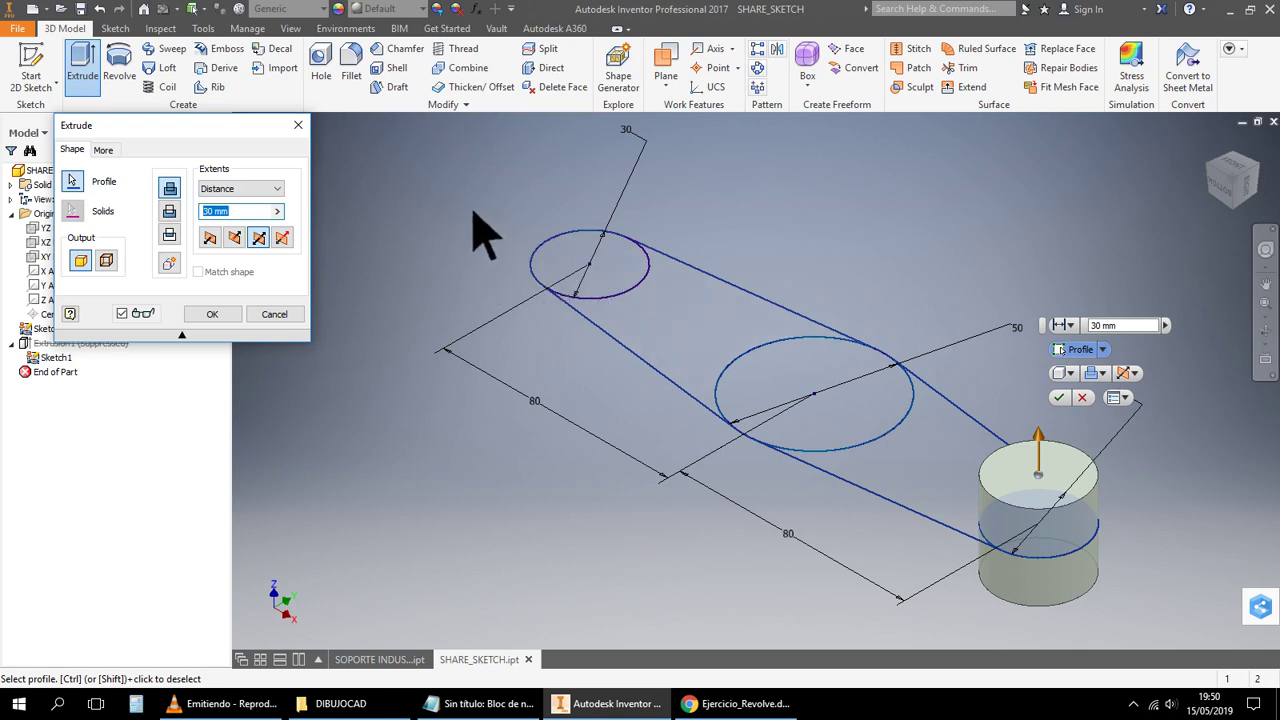
pyautogui.click(715, 325)
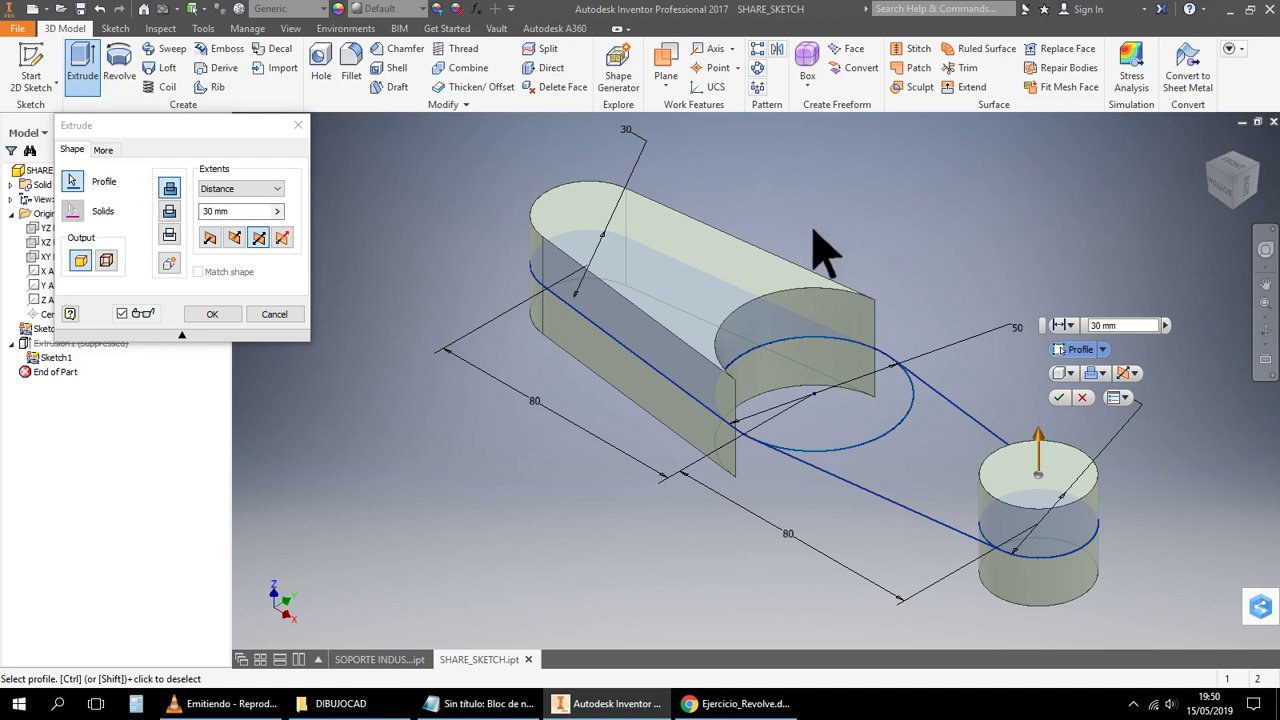
pyautogui.click(212, 314)
# Unsuppress Extrusion1 so its thinner connecting body is restored alongside the 30 mm extrusion
pyautogui.moveTo(570, 532); pyautogui.dragTo(503, 506, button='middle')
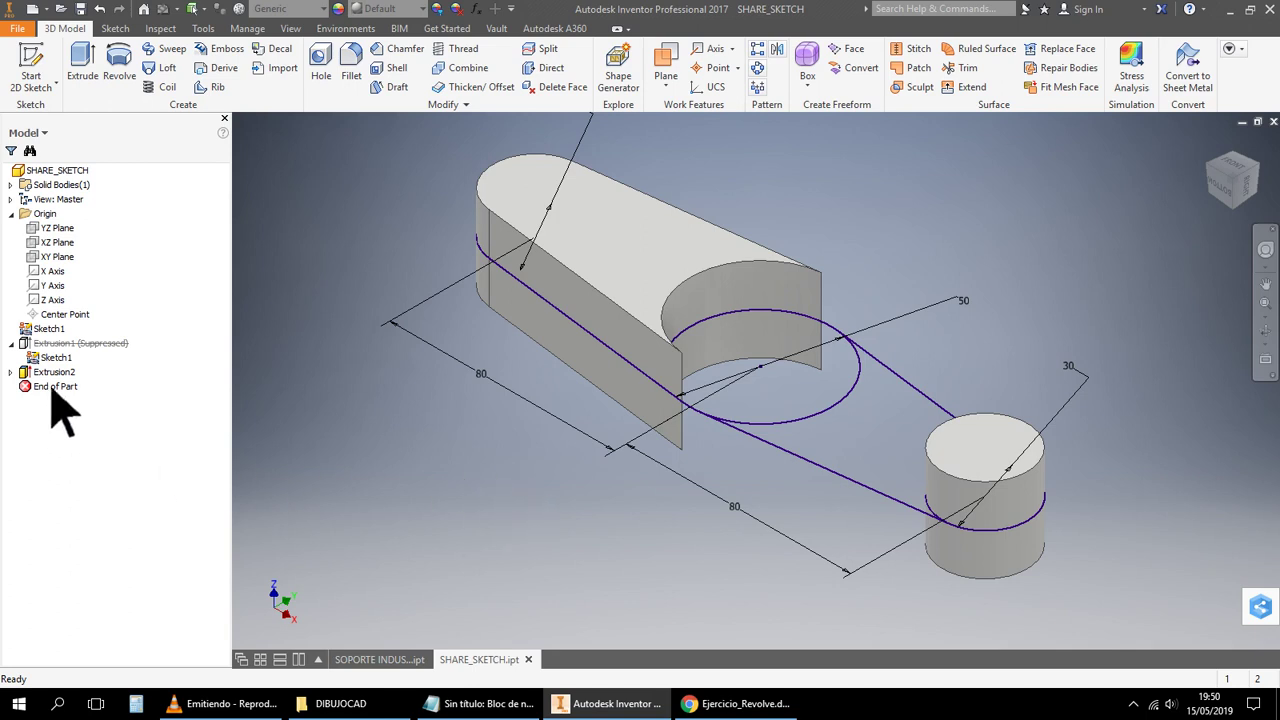
pyautogui.rightClick(80, 346)
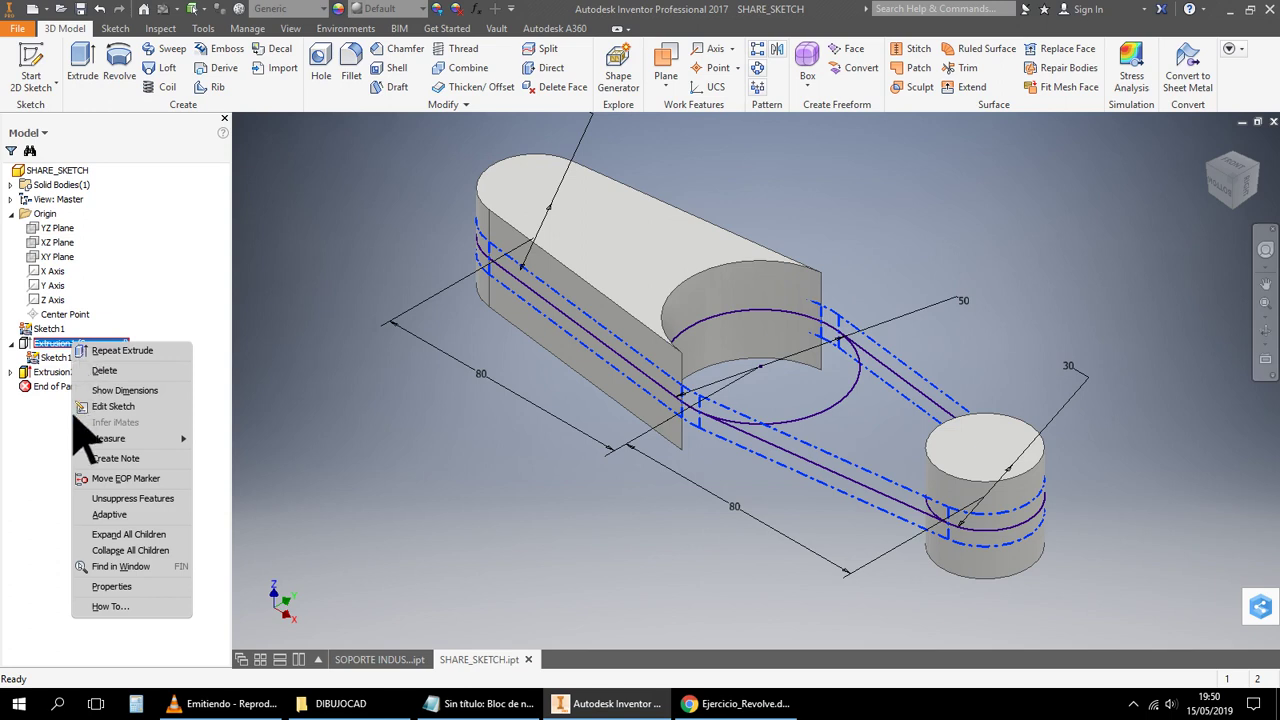
pyautogui.click(148, 502)
pyautogui.moveTo(534, 543)
pyautogui.mouseDown(button='middle')
pyautogui.moveTo(580, 523)
pyautogui.moveTo(523, 551)
pyautogui.mouseUp(button='middle')
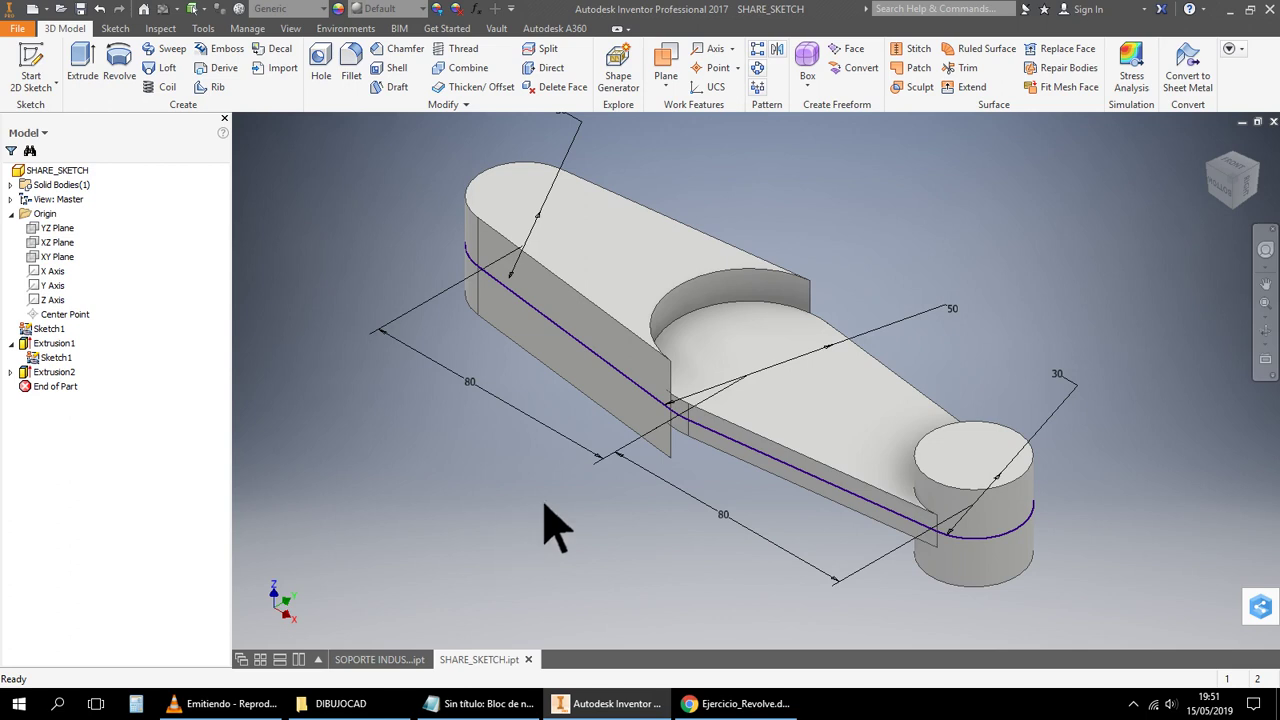
pyautogui.click(352, 70)
pyautogui.moveTo(430, 545); pyautogui.dragTo(604, 572, button='middle')
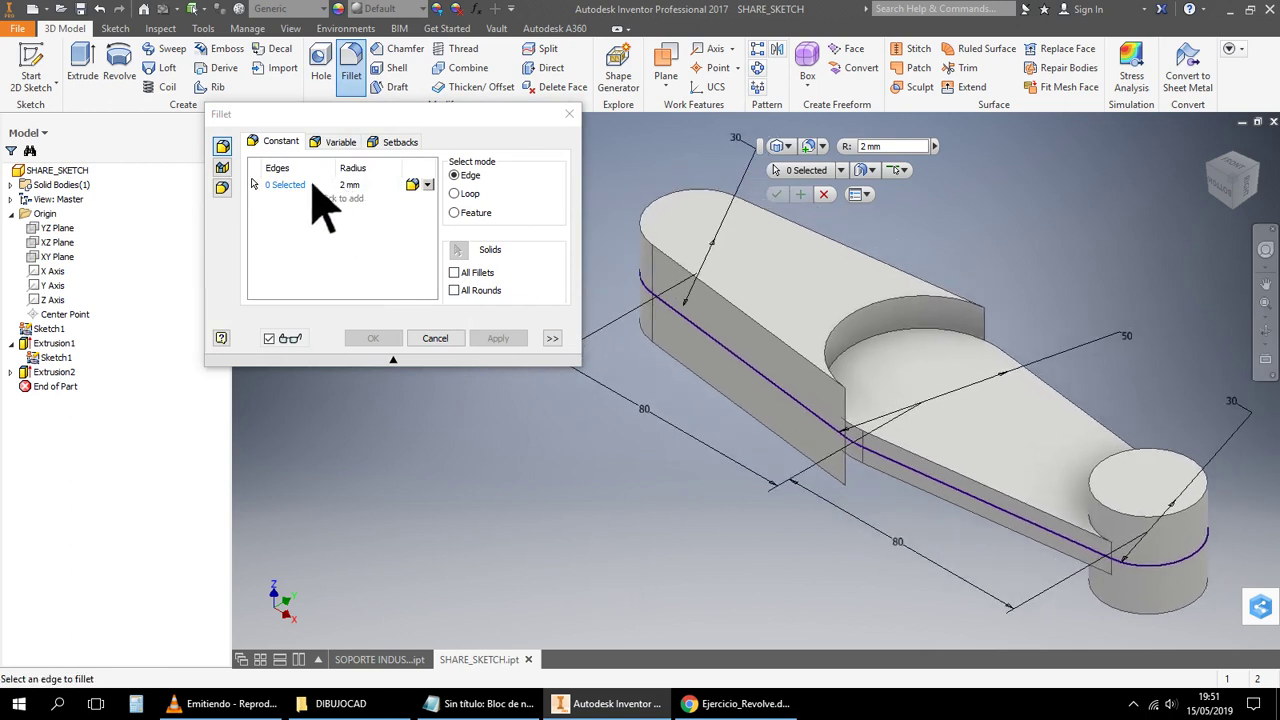
pyautogui.click(676, 258)
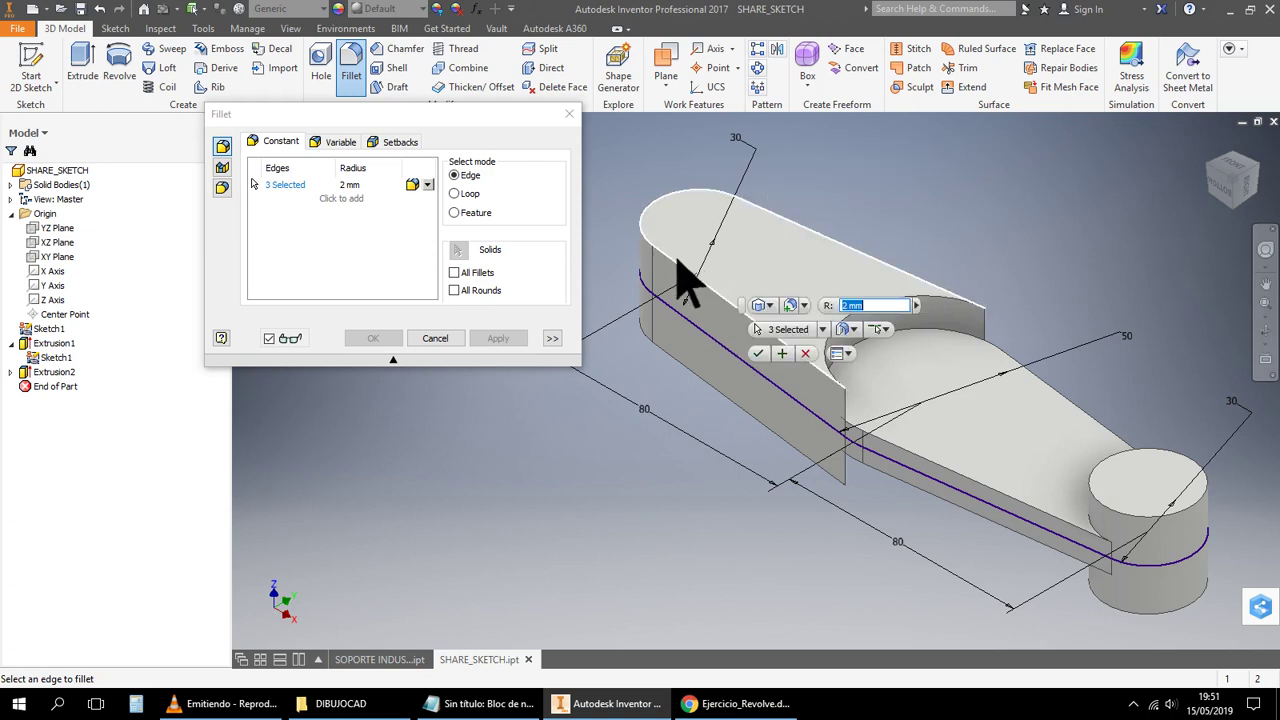
pyautogui.click(704, 378)
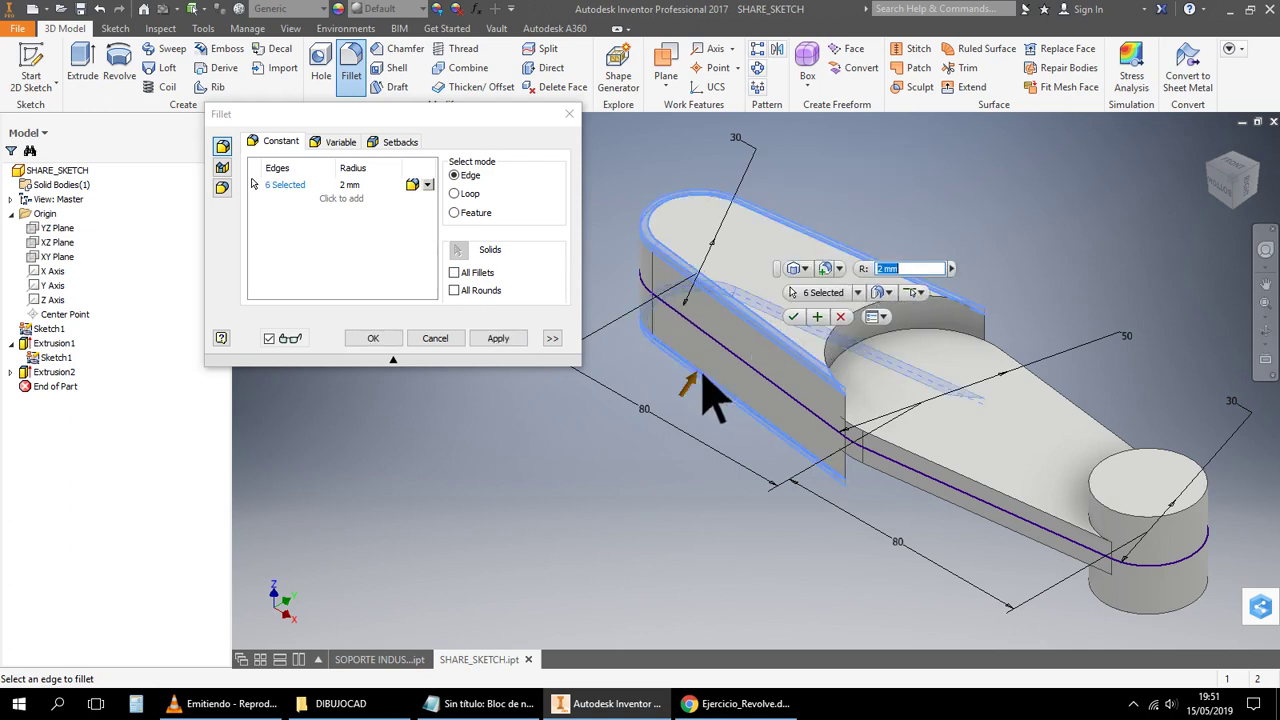
pyautogui.click(1150, 478)
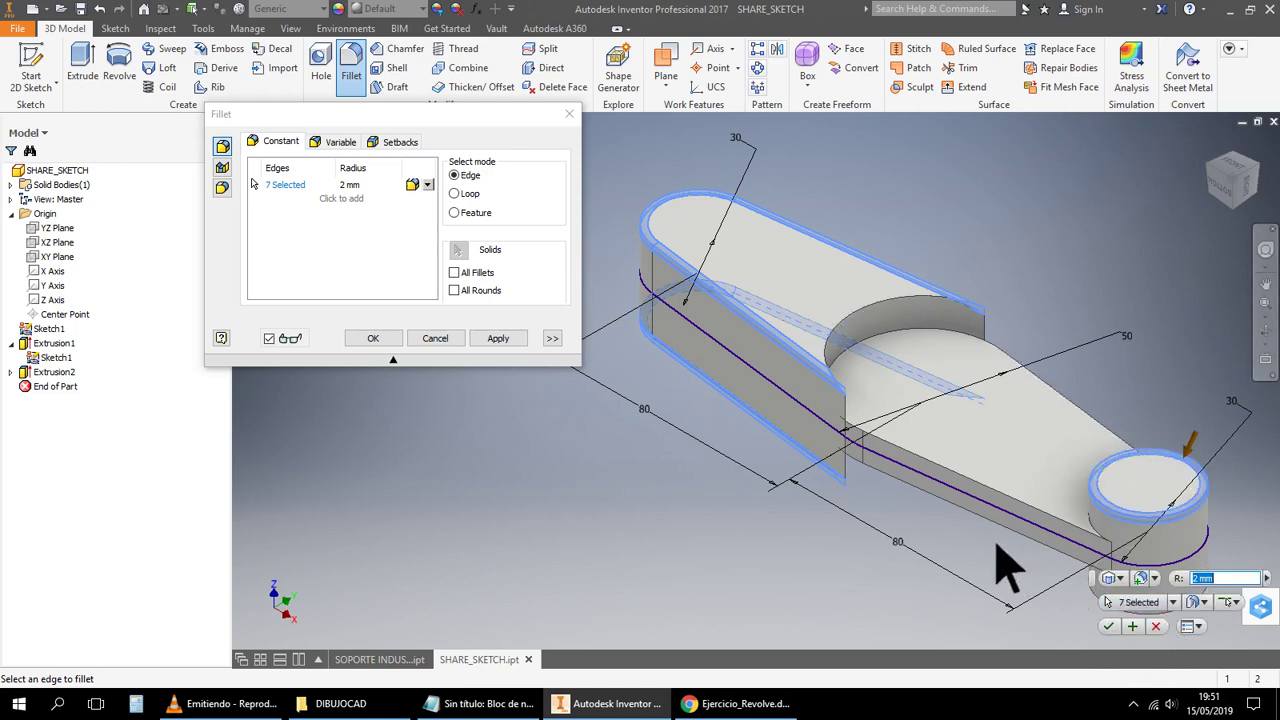
pyautogui.moveTo(985, 525); pyautogui.dragTo(963, 399, button='middle')
pyautogui.click(1150, 510)
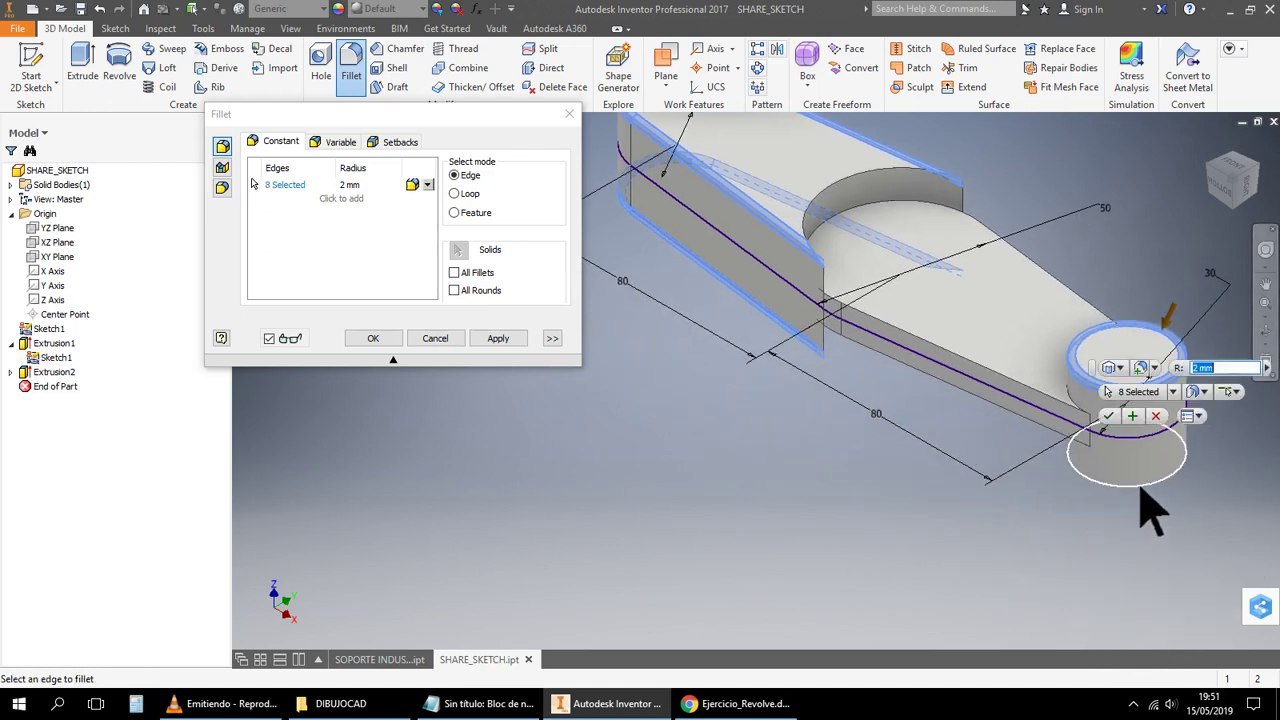
pyautogui.moveTo(826, 550); pyautogui.dragTo(815, 625, button='middle')
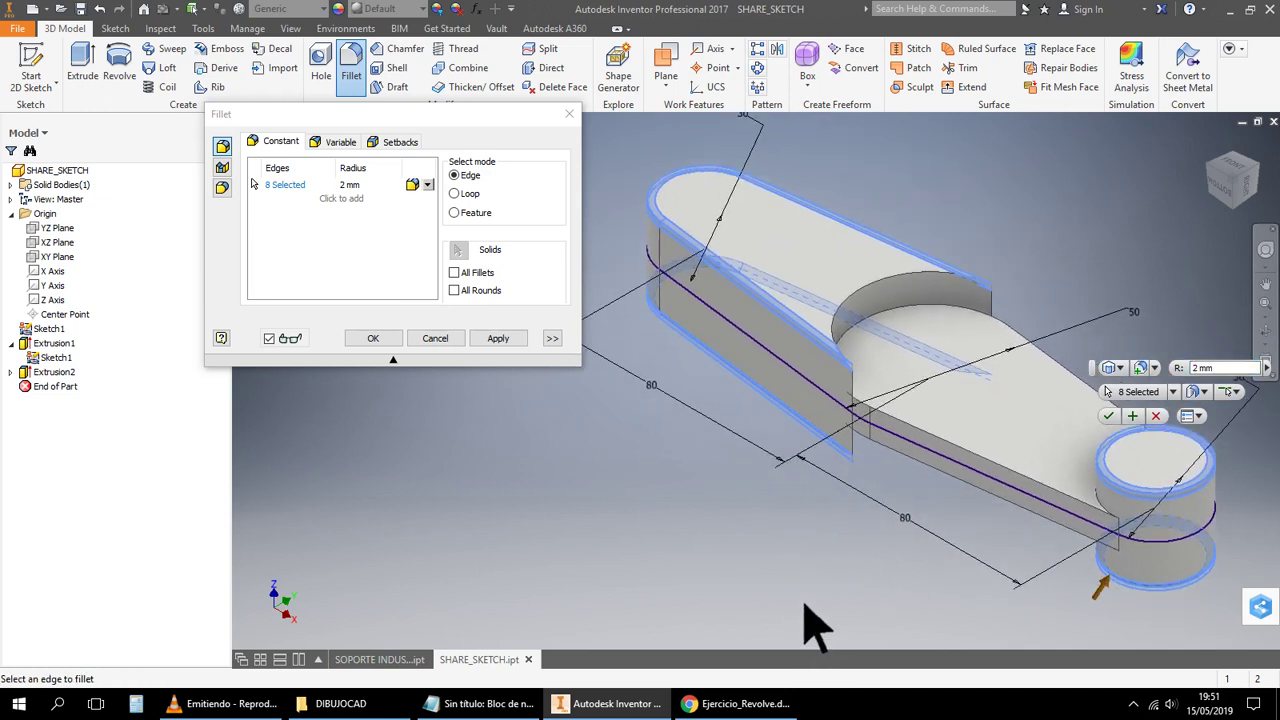
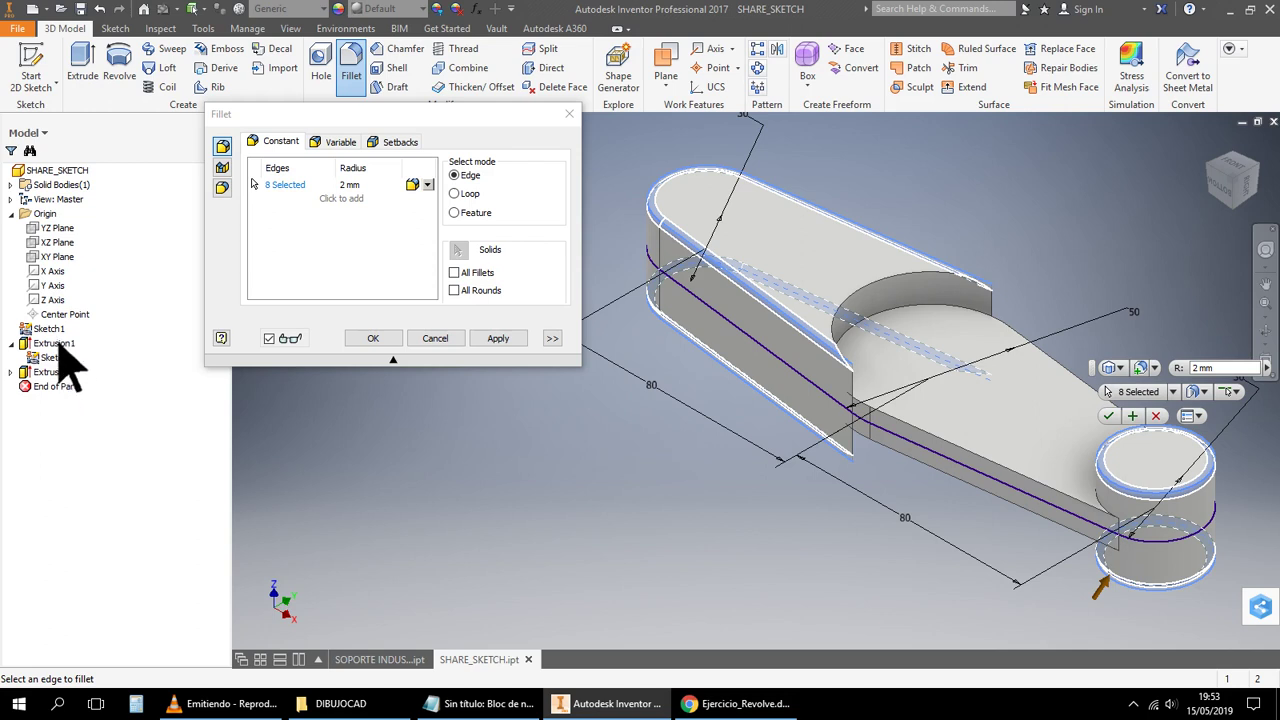
pyautogui.rightClick(60, 344)
pyautogui.click(429, 510)
pyautogui.click(455, 340)
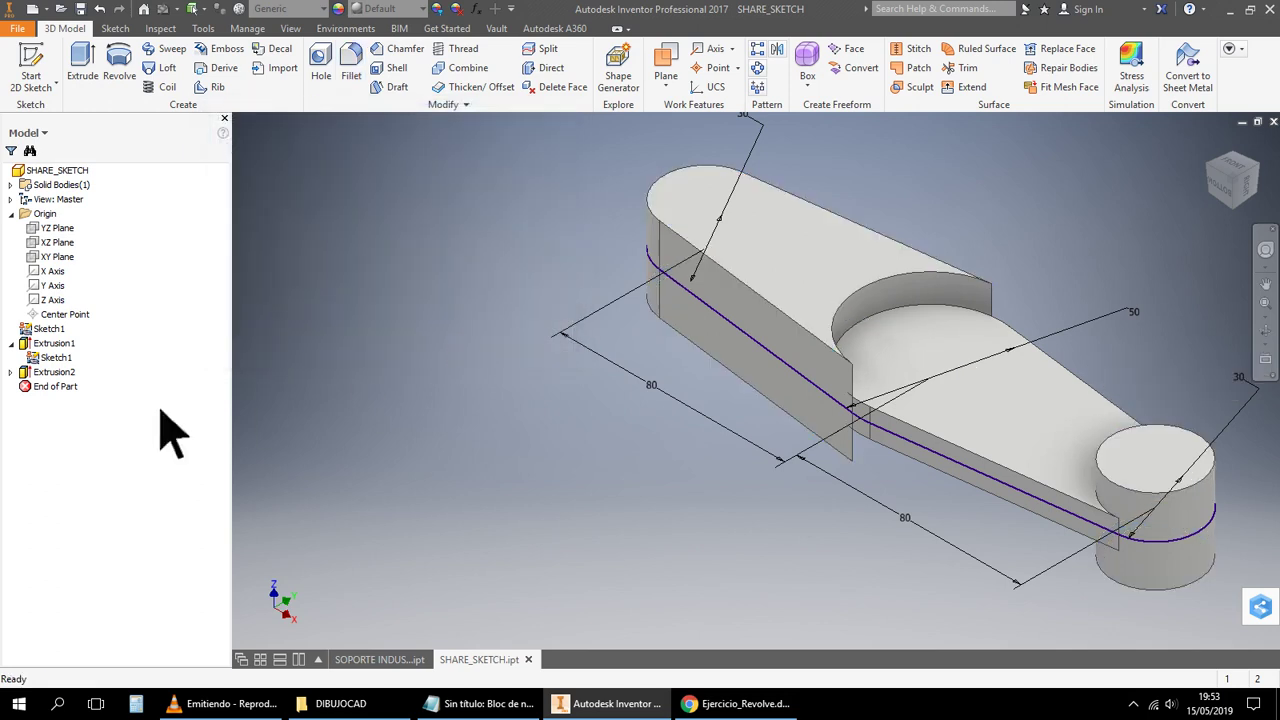
# Review the Suppress Features option offered for Extrusion1 and Extrusion2 without applying it
pyautogui.rightClick(58, 345)
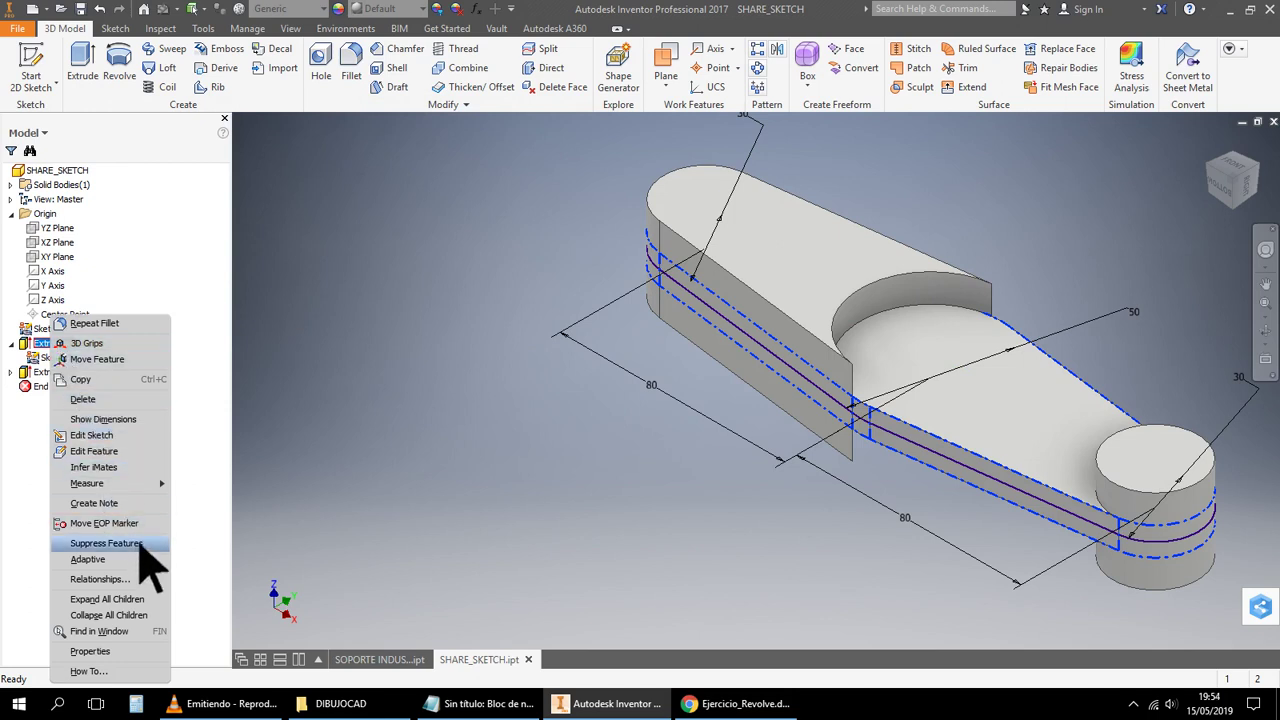
pyautogui.click(425, 473)
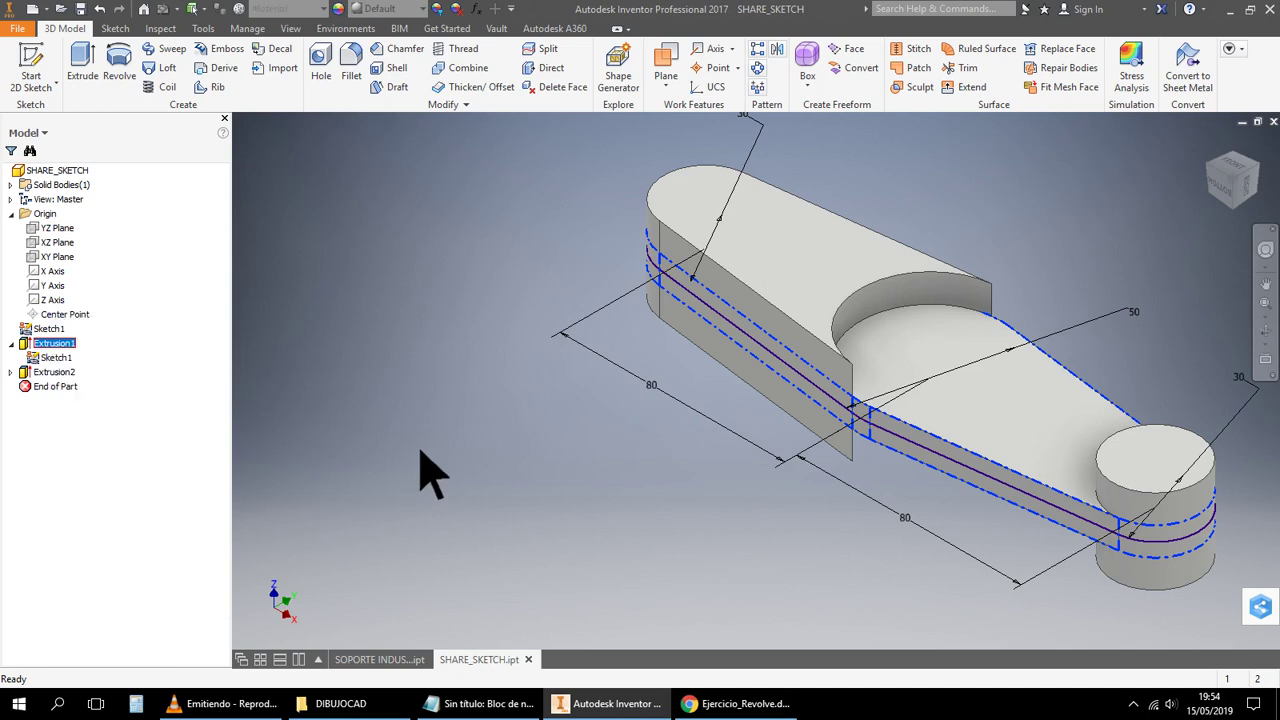
pyautogui.click(66, 341)
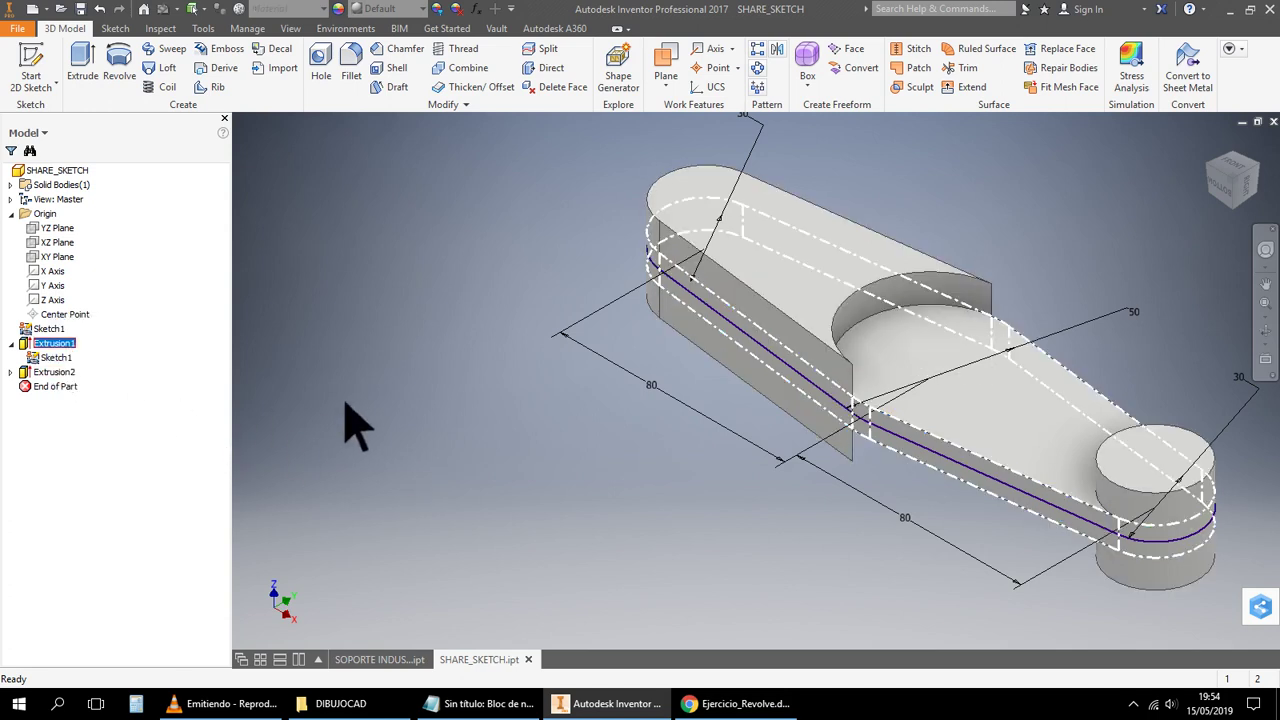
pyautogui.rightClick(57, 371)
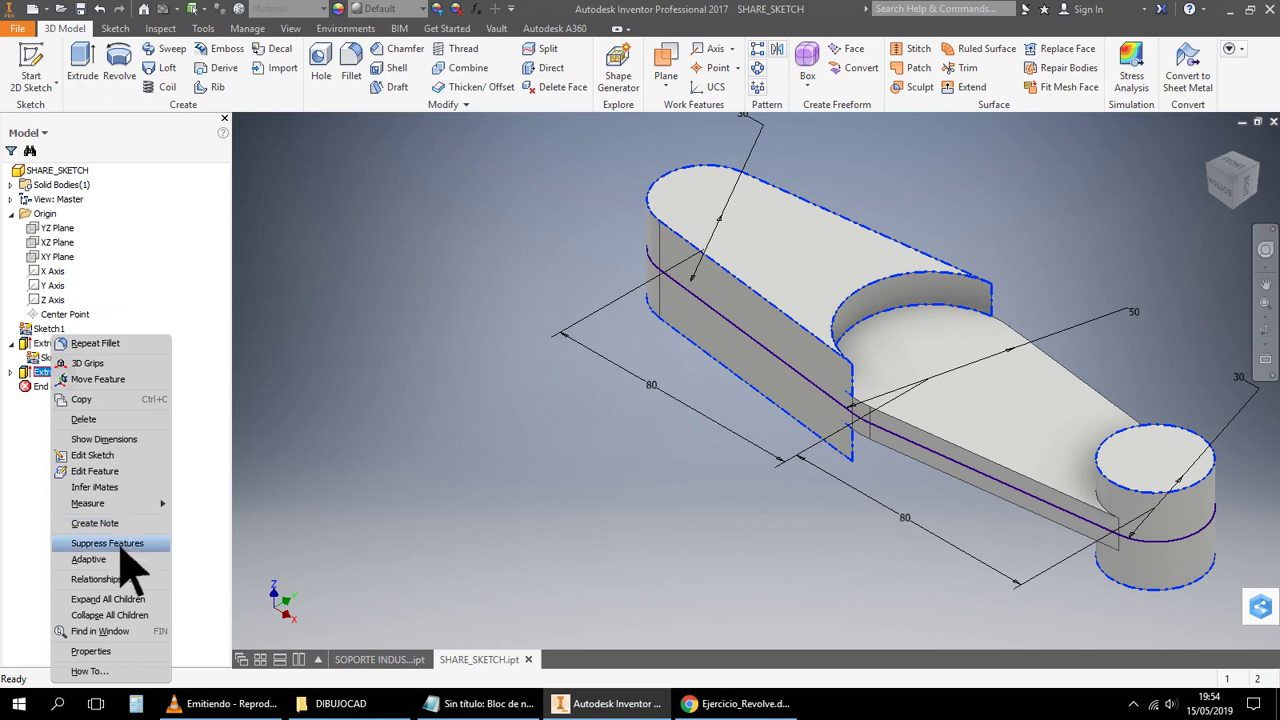
pyautogui.click(455, 444)
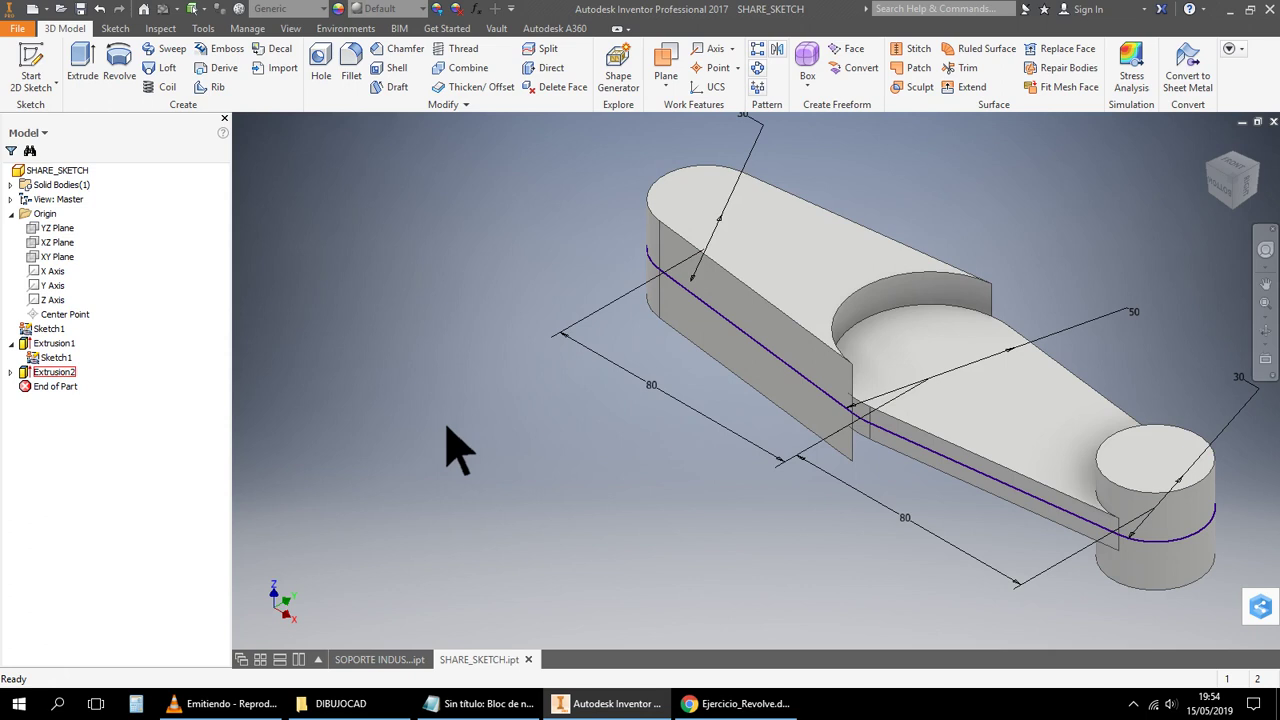
# Fillet the upper and lower outer edges of the thick tapered arm and both rims of the end cylinder with a 2 mm radius
pyautogui.moveTo(443, 424); pyautogui.dragTo(380, 430, button='middle')
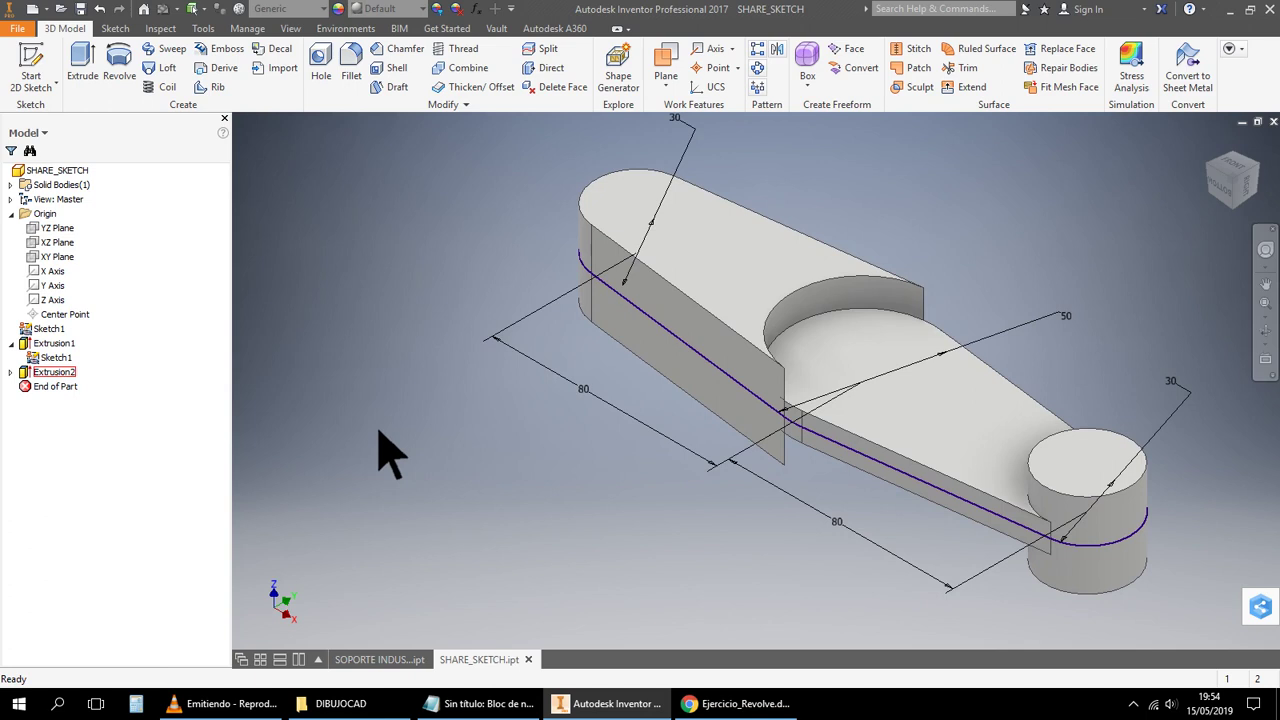
pyautogui.click(350, 72)
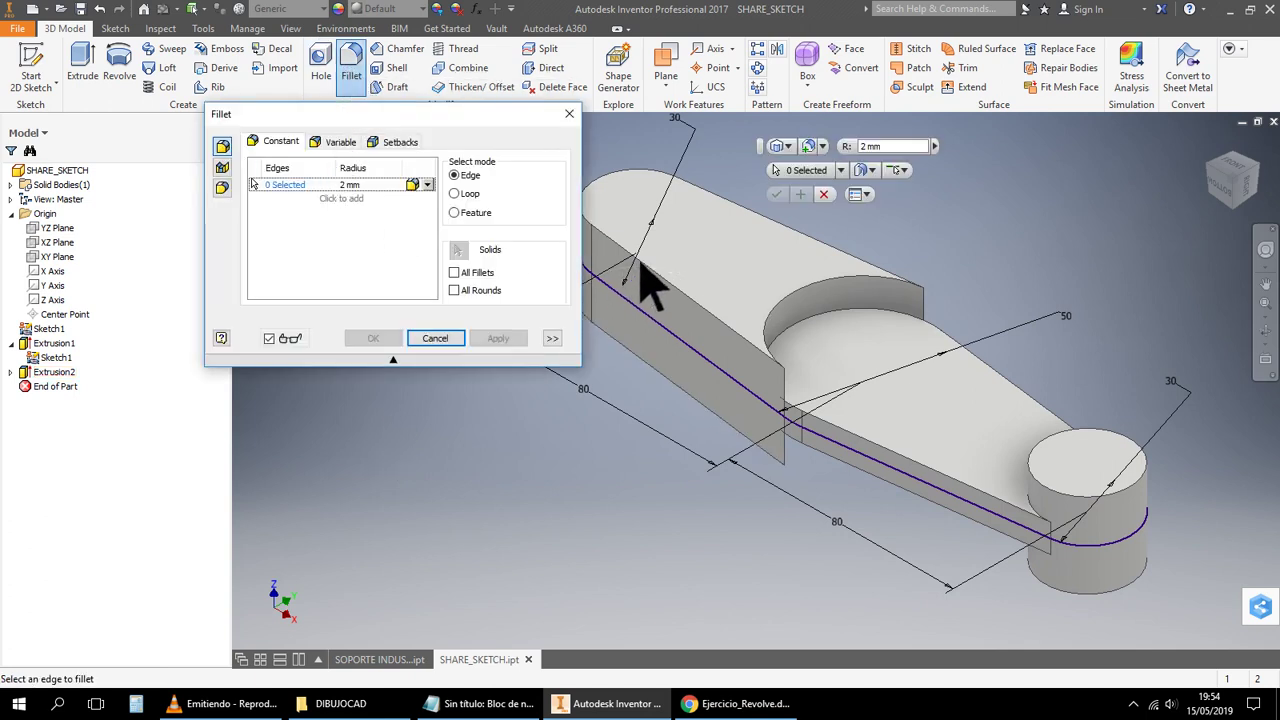
pyautogui.moveTo(648, 545); pyautogui.dragTo(709, 549, button='middle')
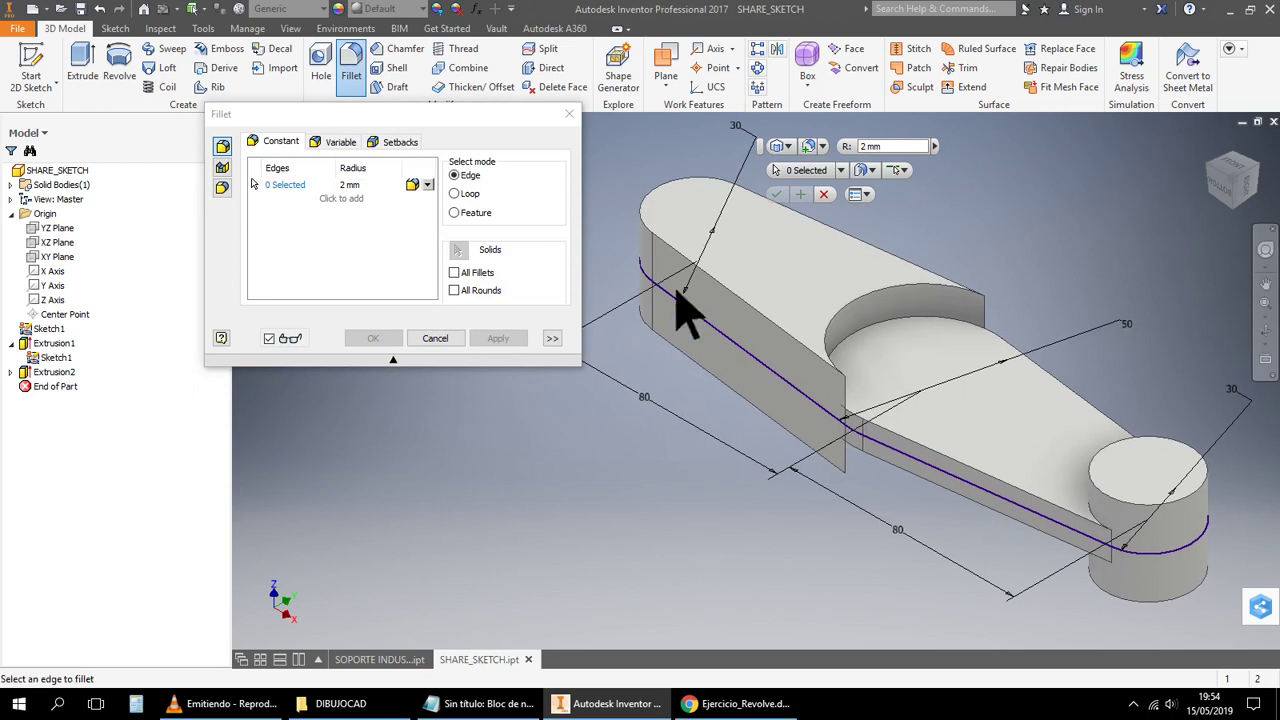
pyautogui.click(352, 185)
pyautogui.click(290, 188)
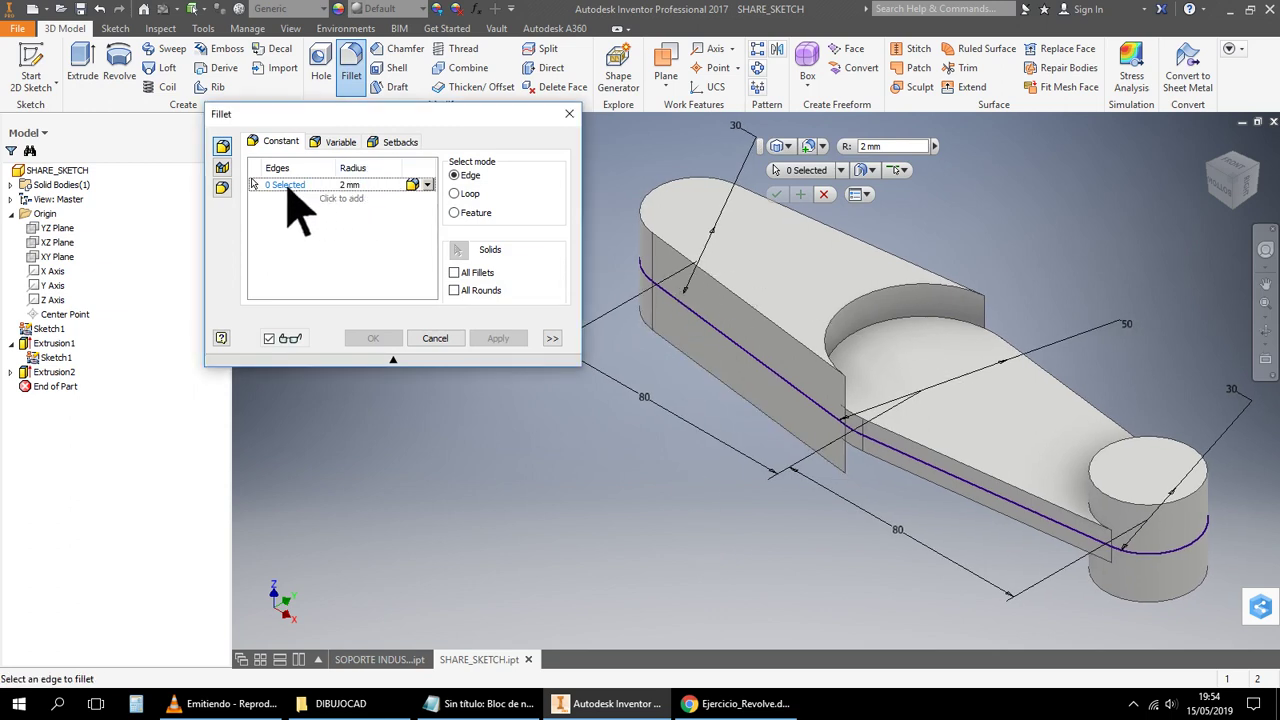
pyautogui.click(727, 292)
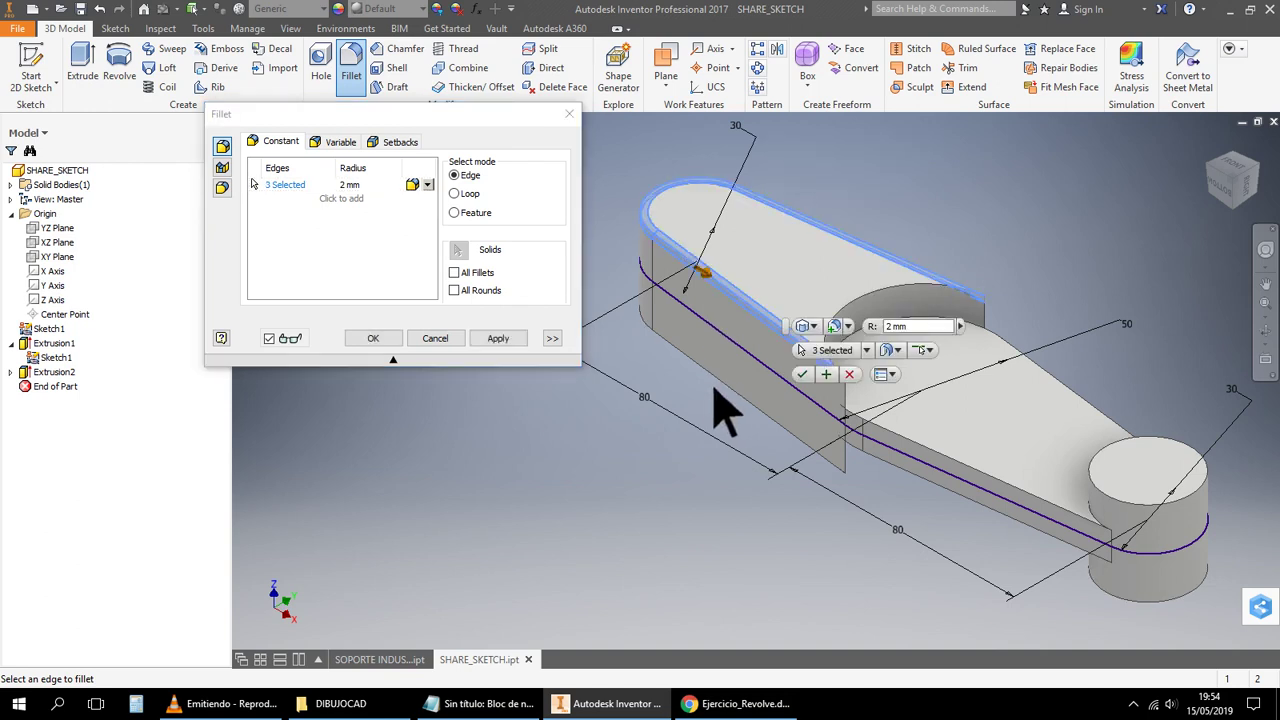
pyautogui.click(731, 387)
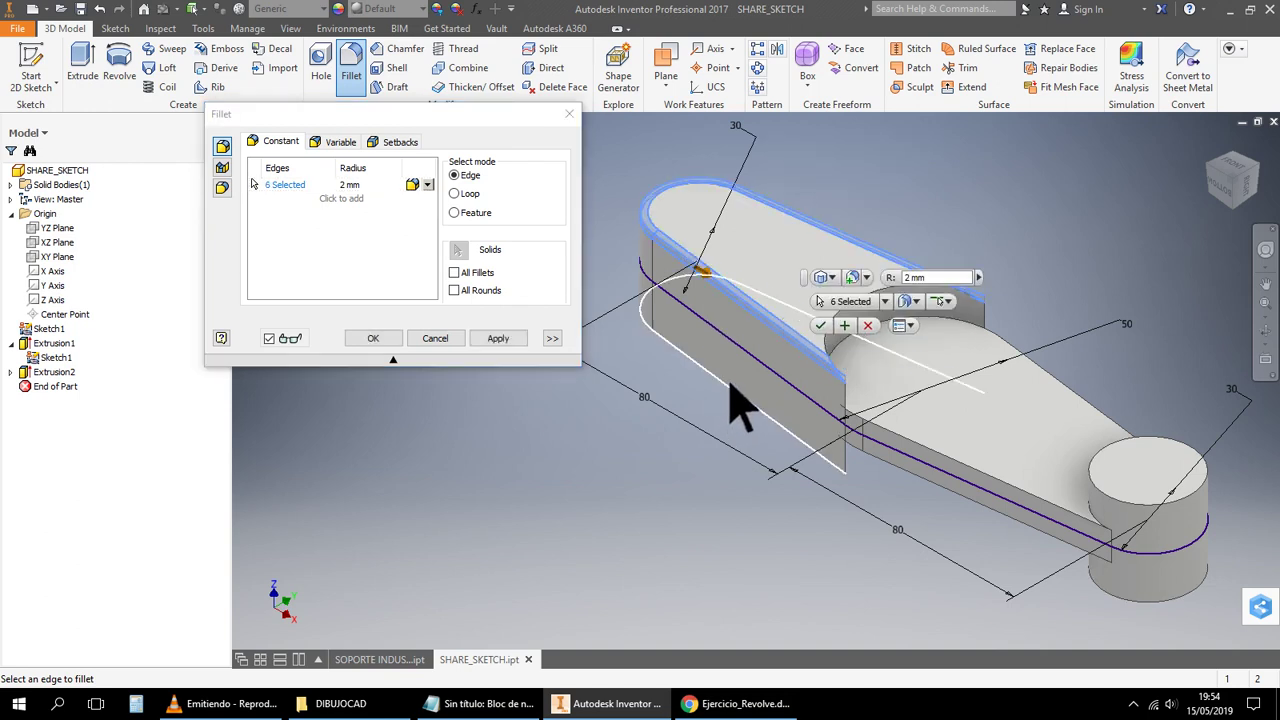
pyautogui.click(1155, 447)
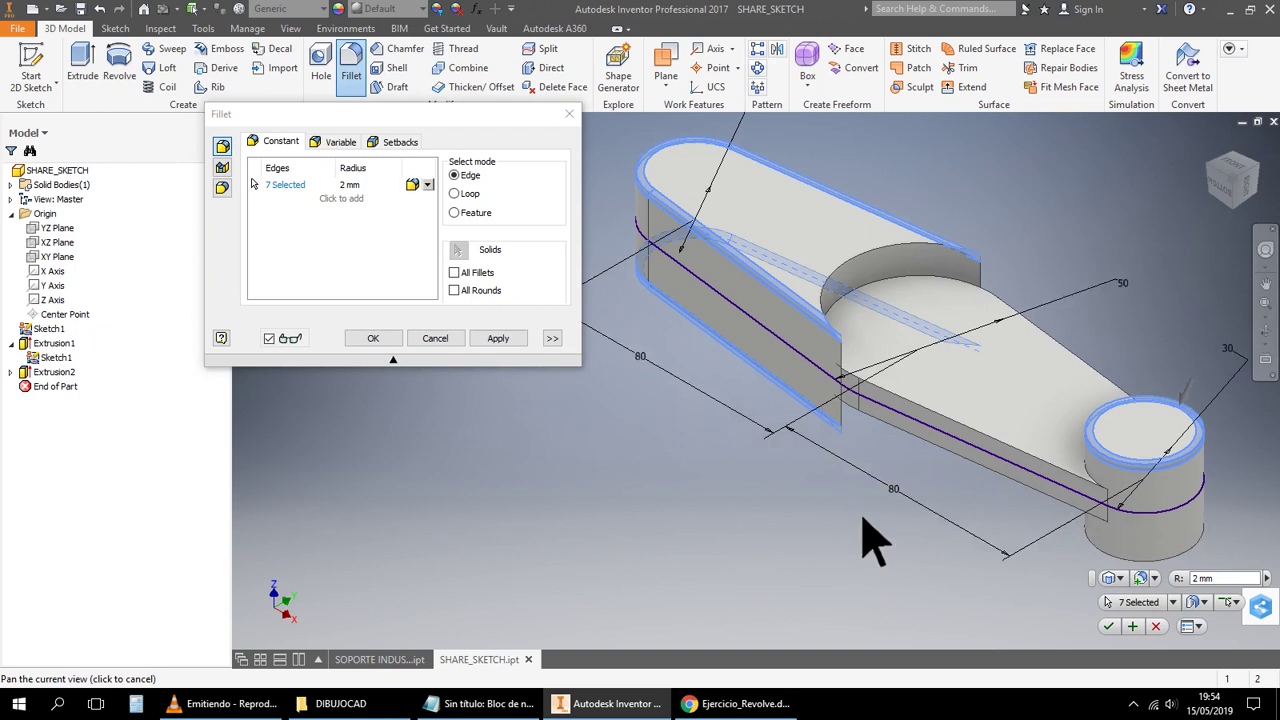
pyautogui.click(1186, 524)
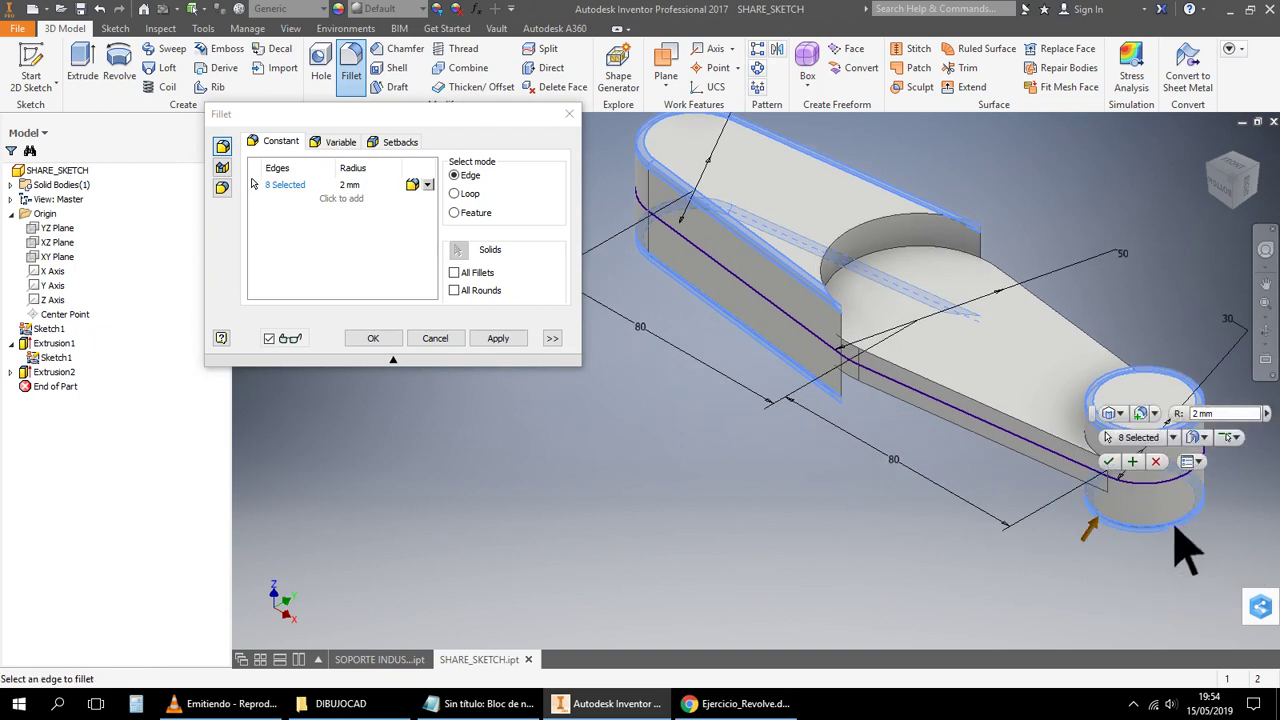
pyautogui.moveTo(686, 586); pyautogui.dragTo(676, 645, button='middle')
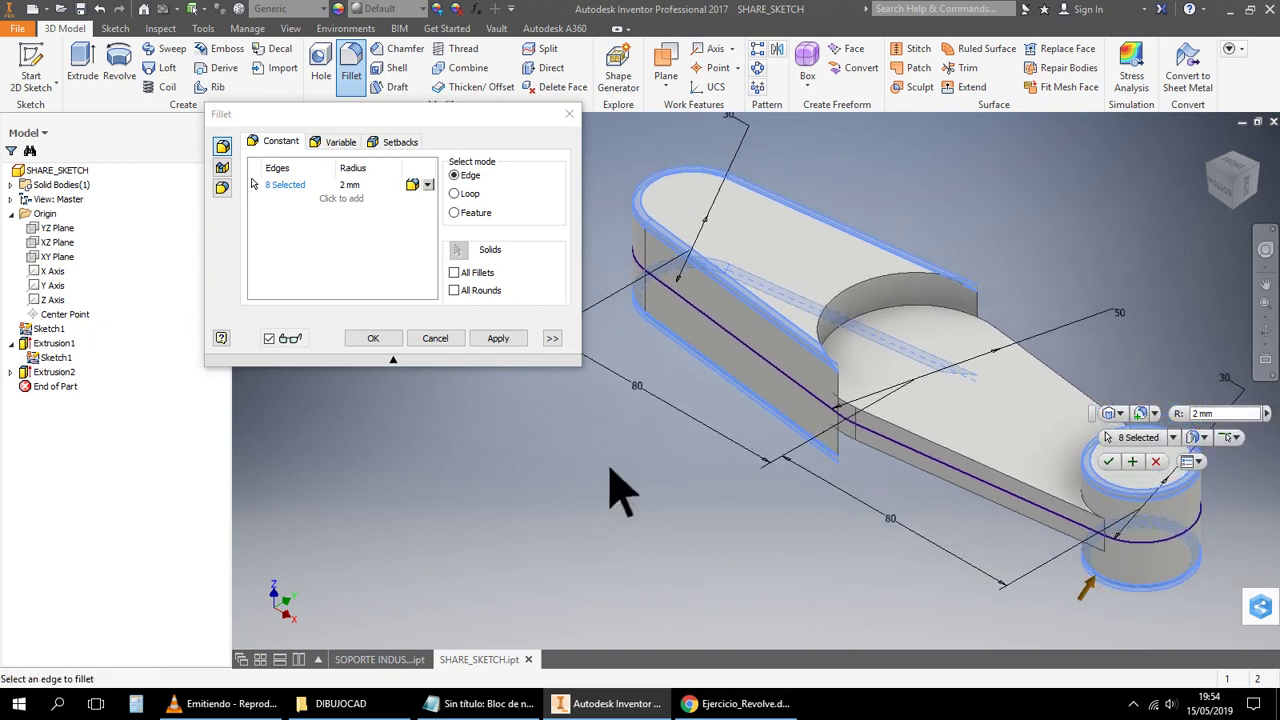
pyautogui.click(380, 340)
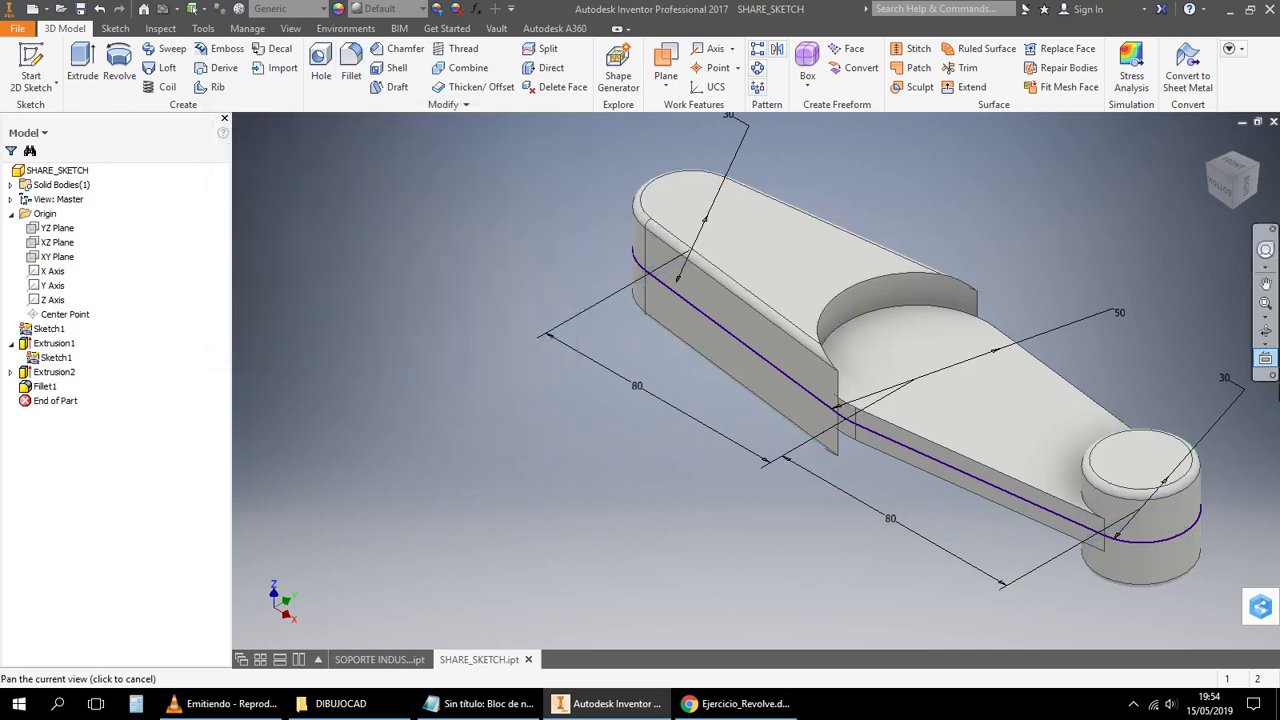
pyautogui.click(1265, 332)
pyautogui.moveTo(745, 375); pyautogui.dragTo(714, 349)
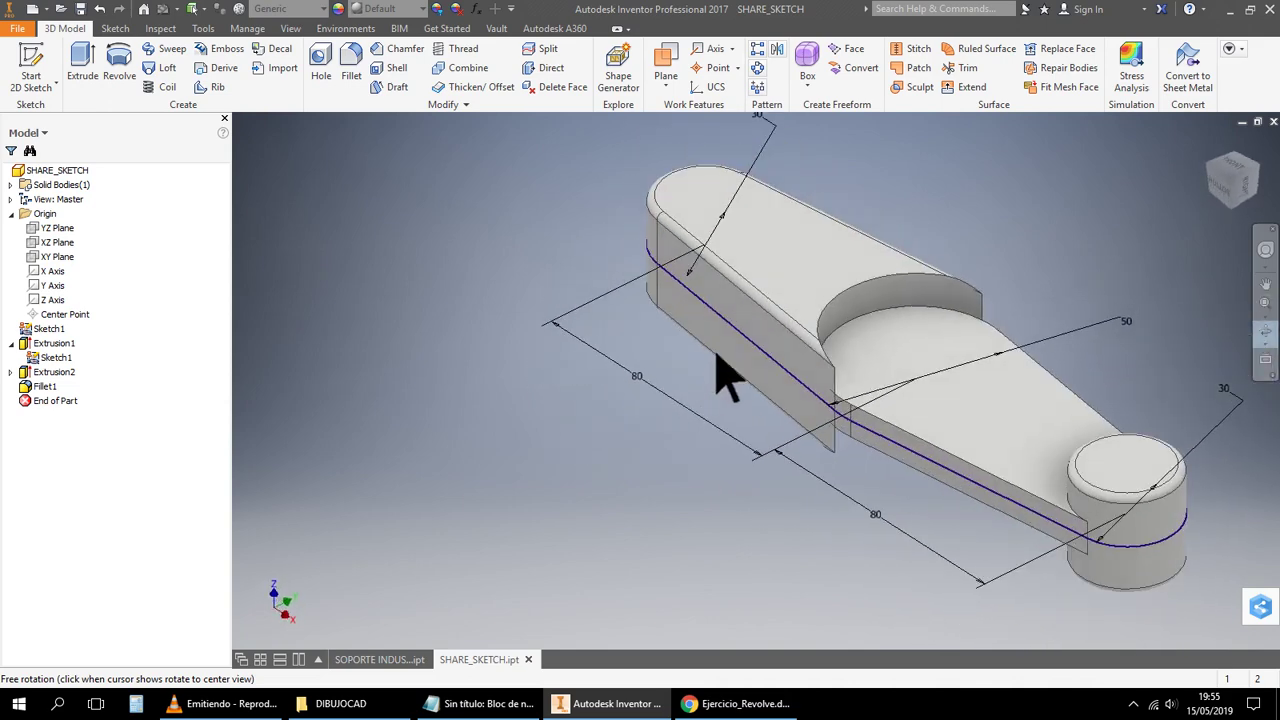
pyautogui.rightClick(415, 394)
pyautogui.click(470, 394)
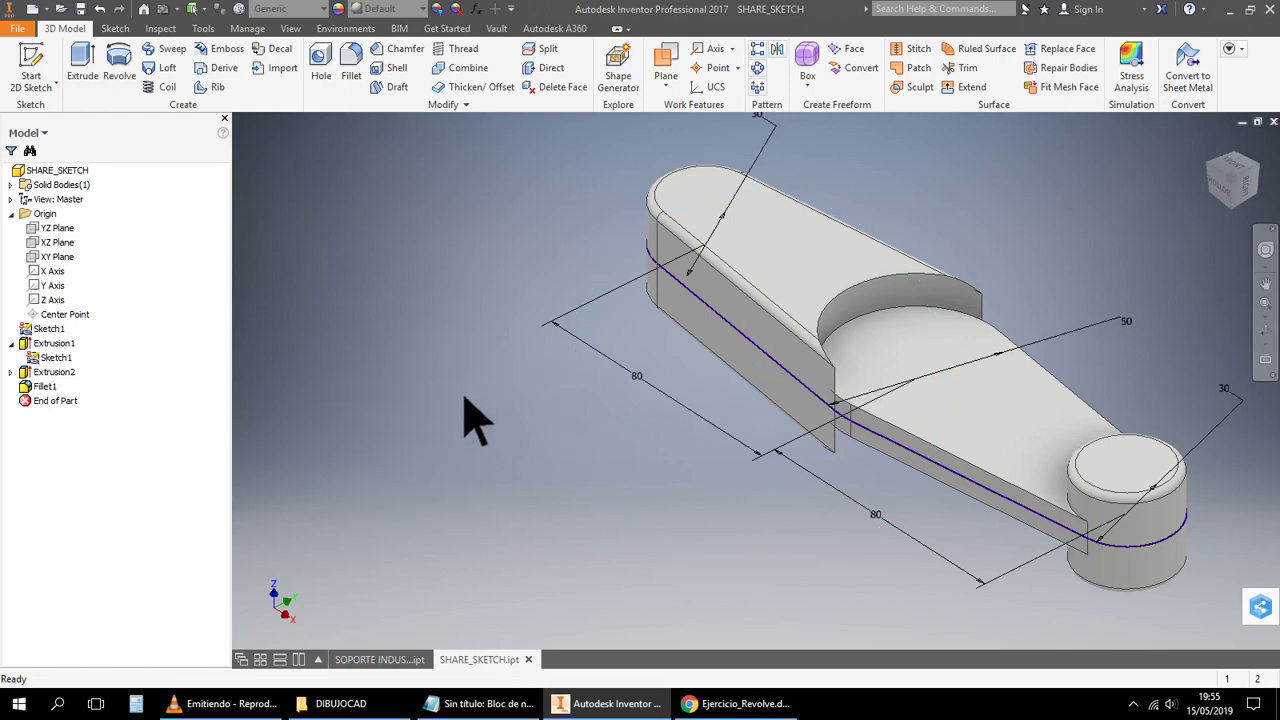
# Assign the Steel, Carbon material from the Metal category of the Inventor Material Library to the whole SHARE_SKETCH part
pyautogui.scroll(-3, 475, 420)
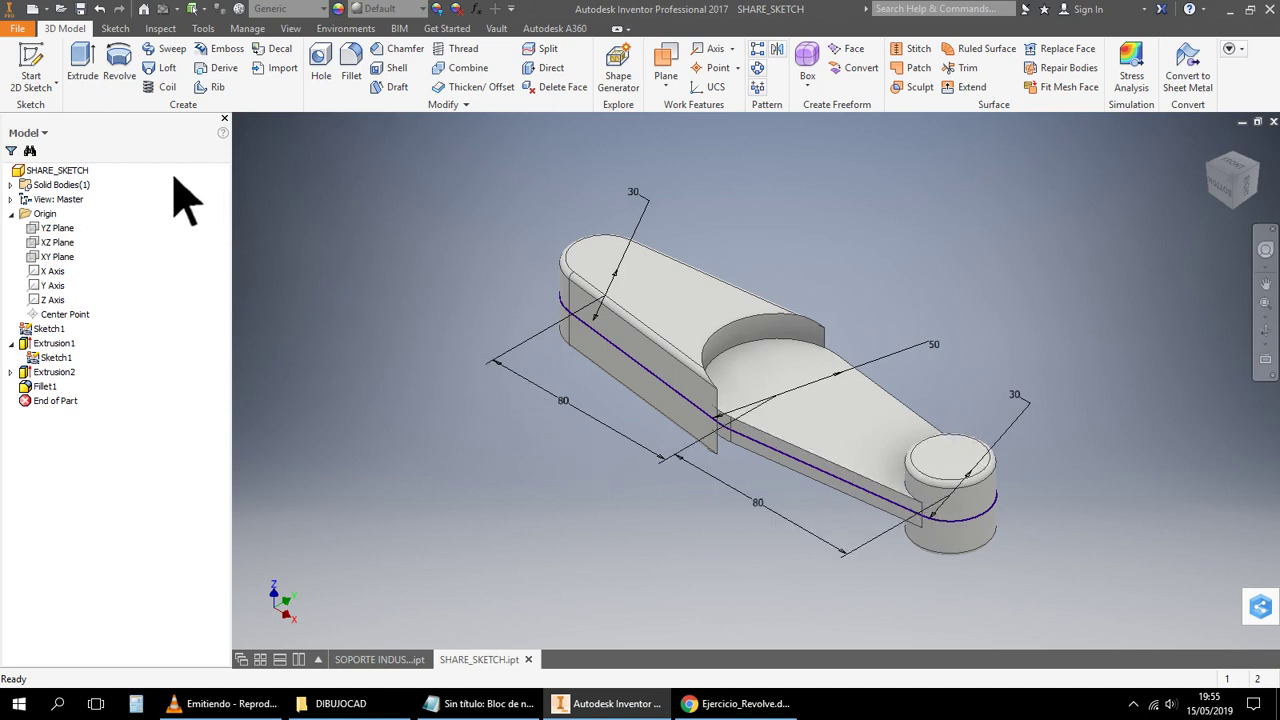
pyautogui.click(240, 10)
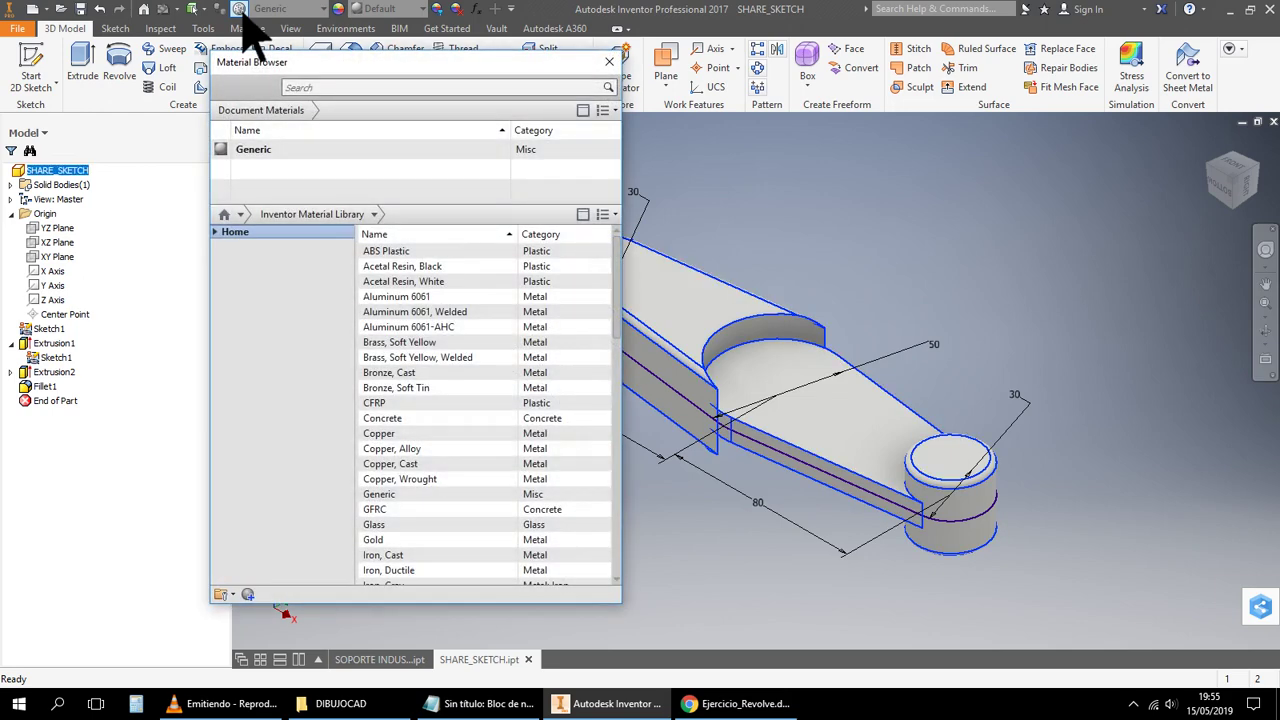
pyautogui.click(374, 214)
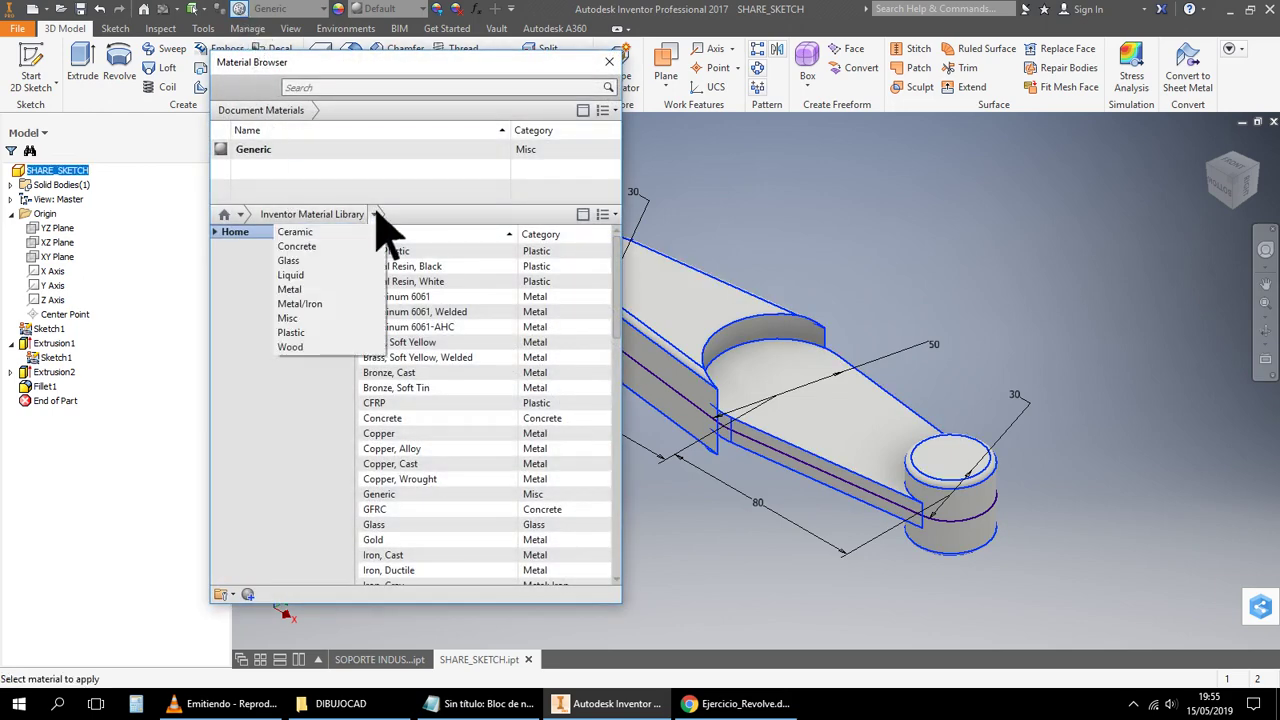
pyautogui.click(334, 274)
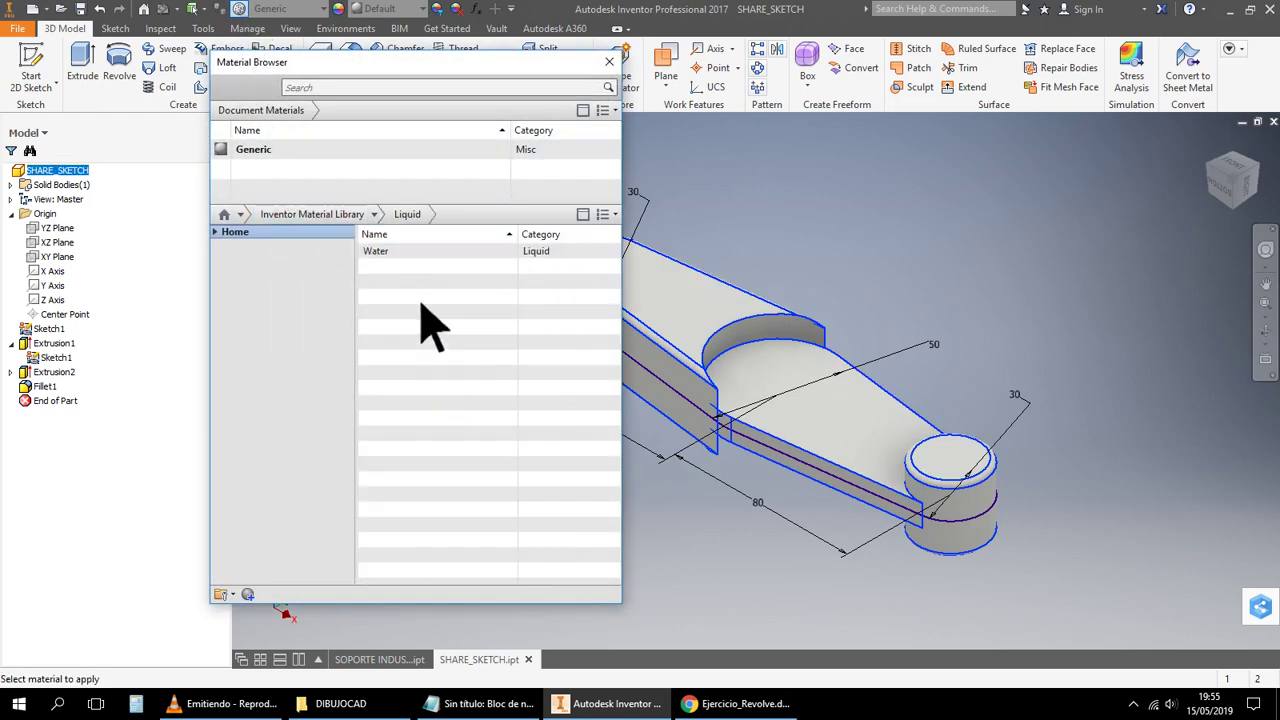
pyautogui.click(374, 214)
pyautogui.click(346, 290)
pyautogui.scroll(-5, 447, 430)
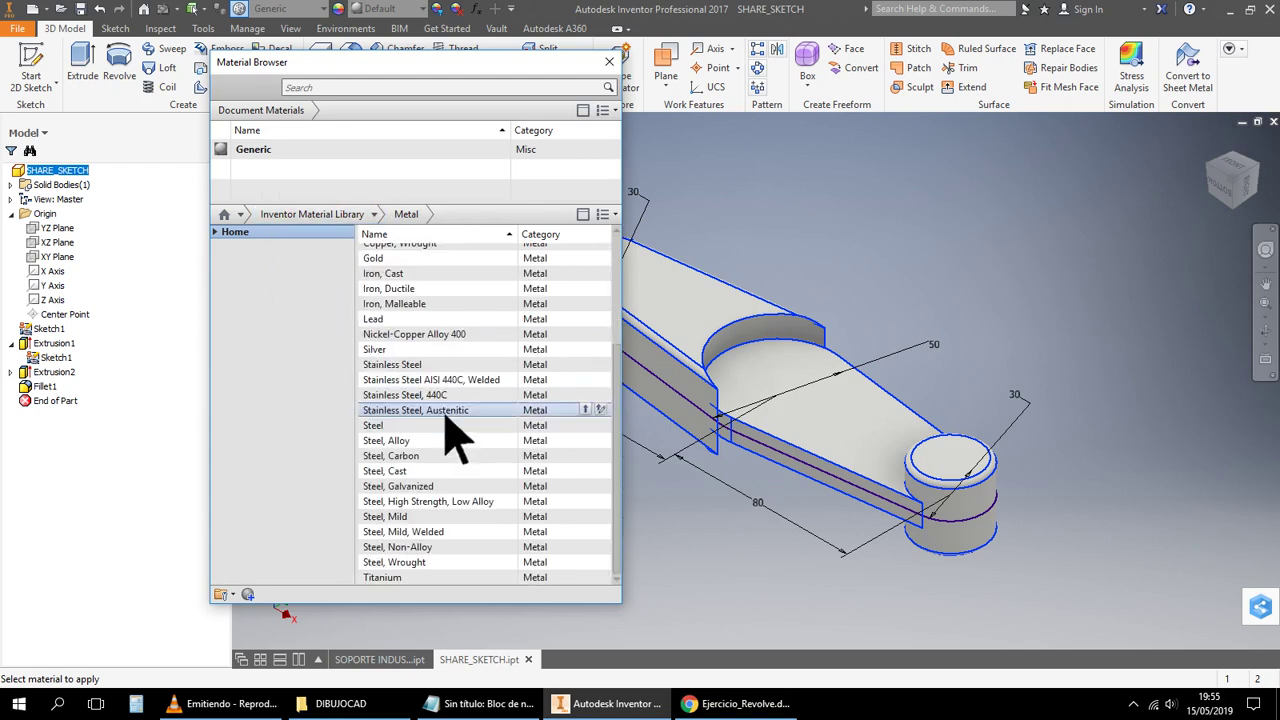
pyautogui.moveTo(429, 458); pyautogui.dragTo(597, 452)
pyautogui.click(585, 455)
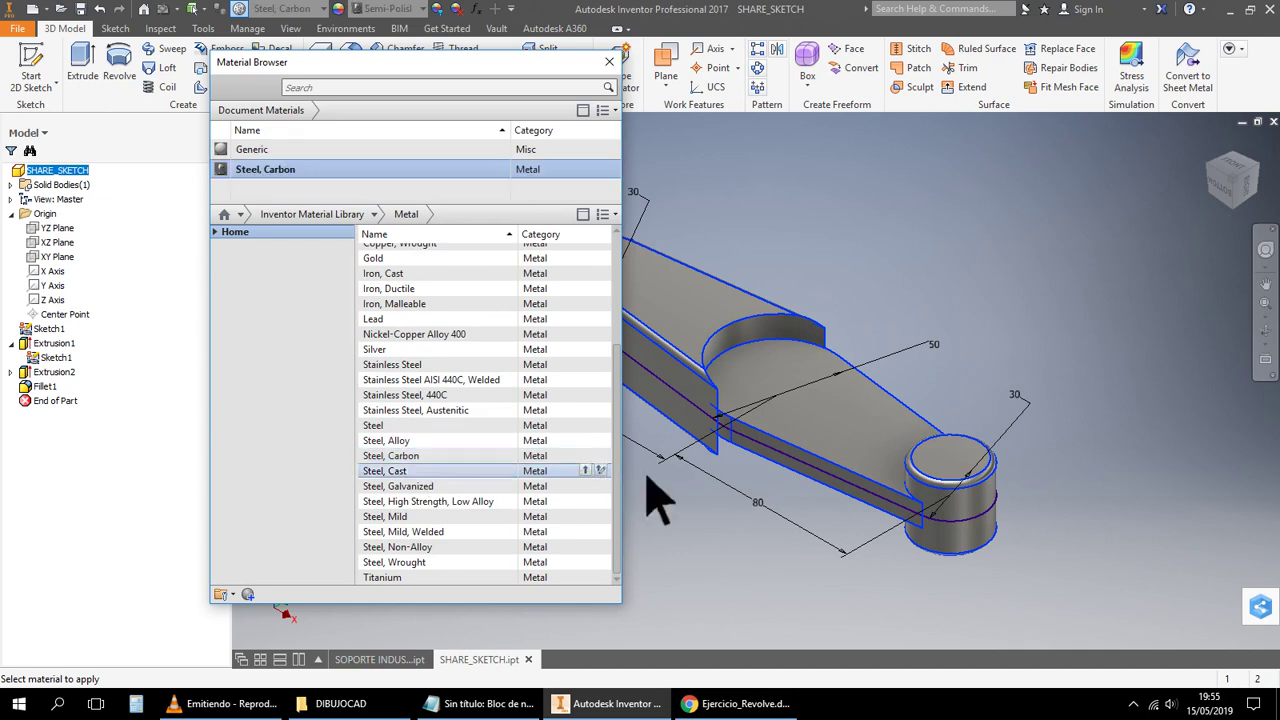
pyautogui.click(612, 64)
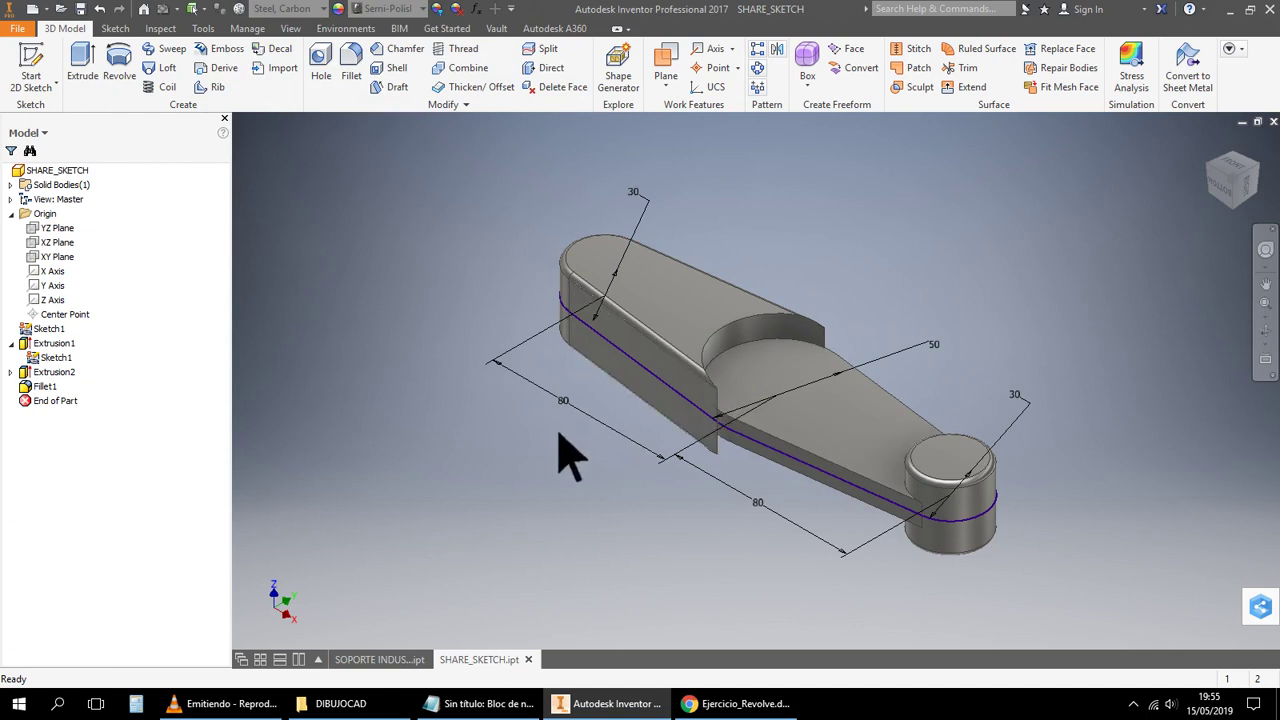
pyautogui.moveTo(640, 537); pyautogui.dragTo(558, 545, button='middle')
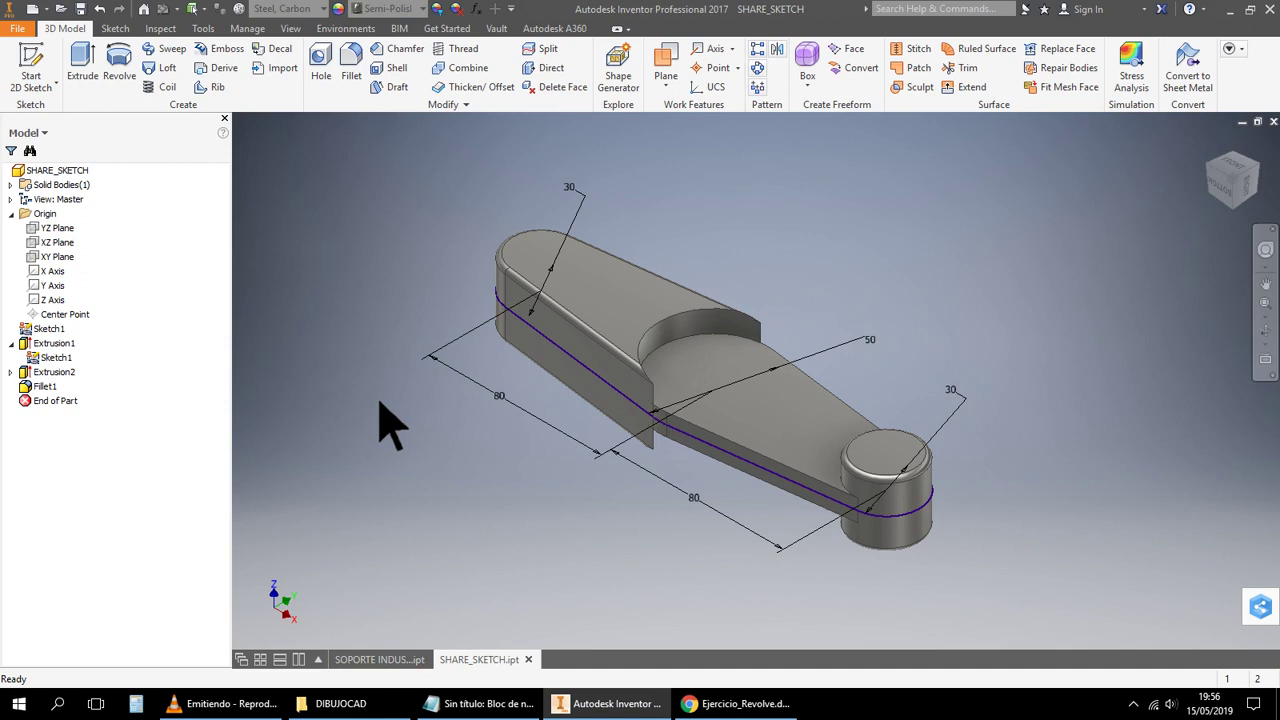
pyautogui.rightClick(70, 350)
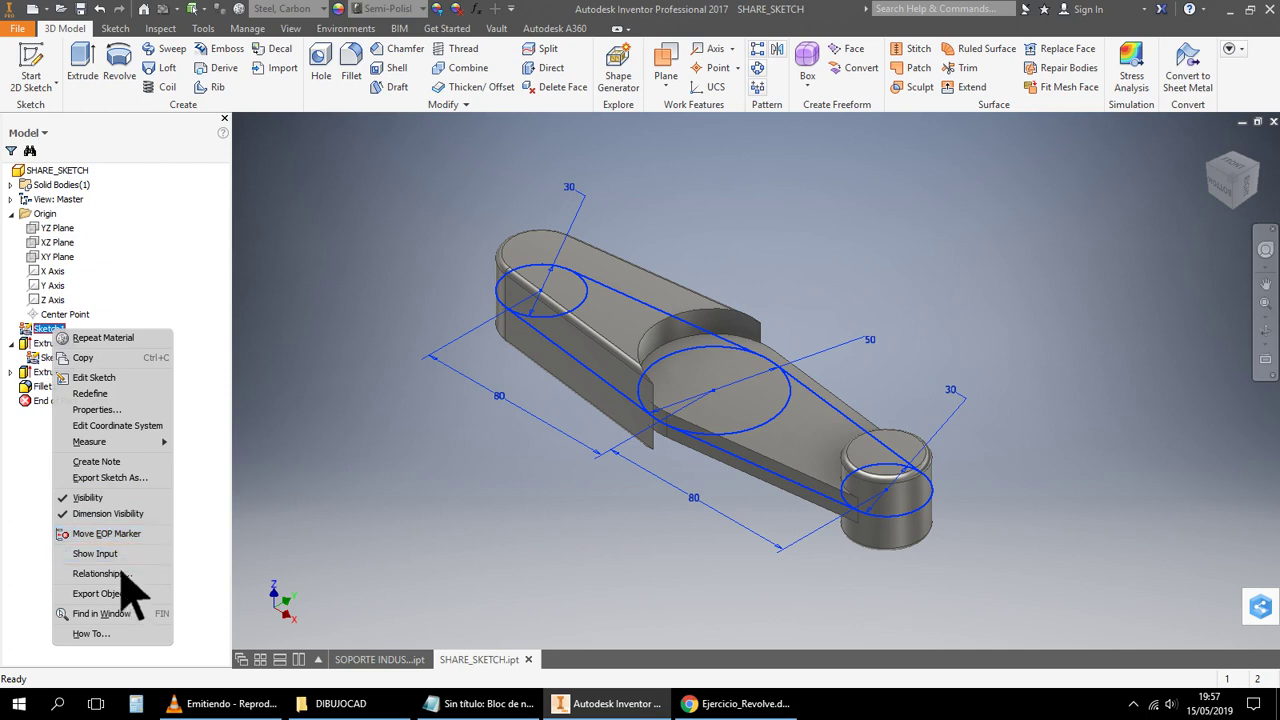
pyautogui.click(46, 345)
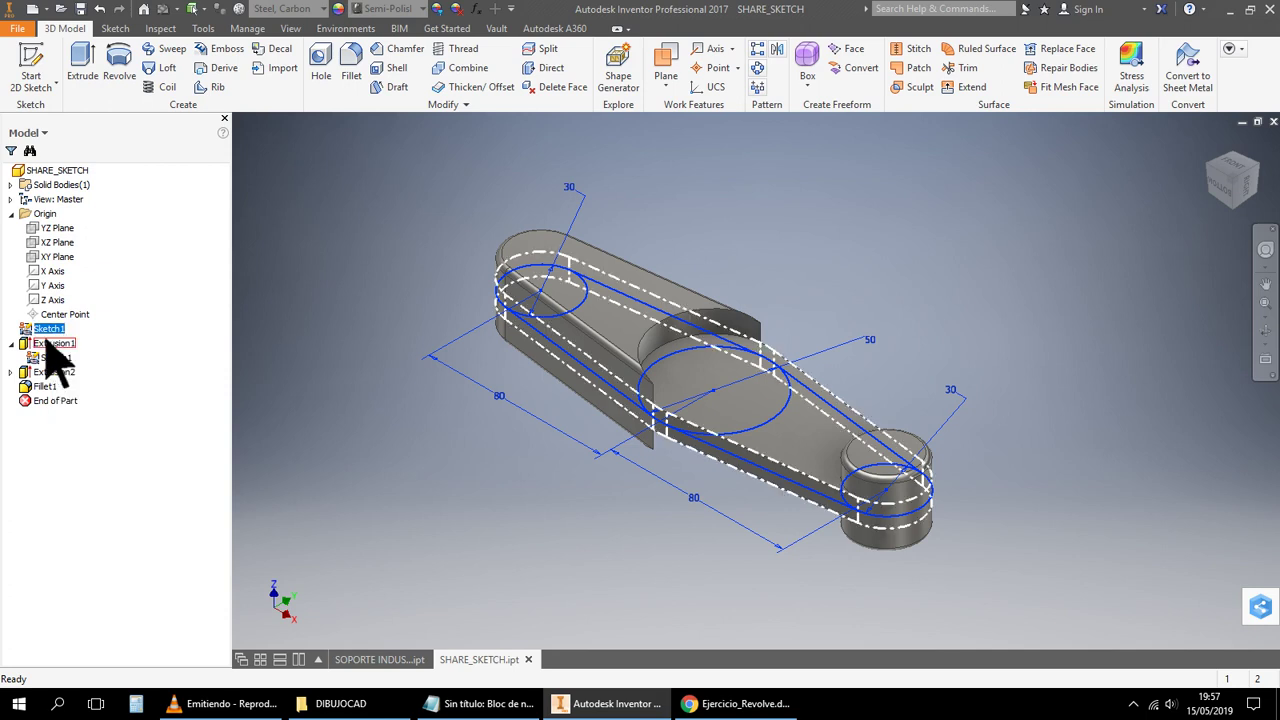
pyautogui.rightClick(48, 346)
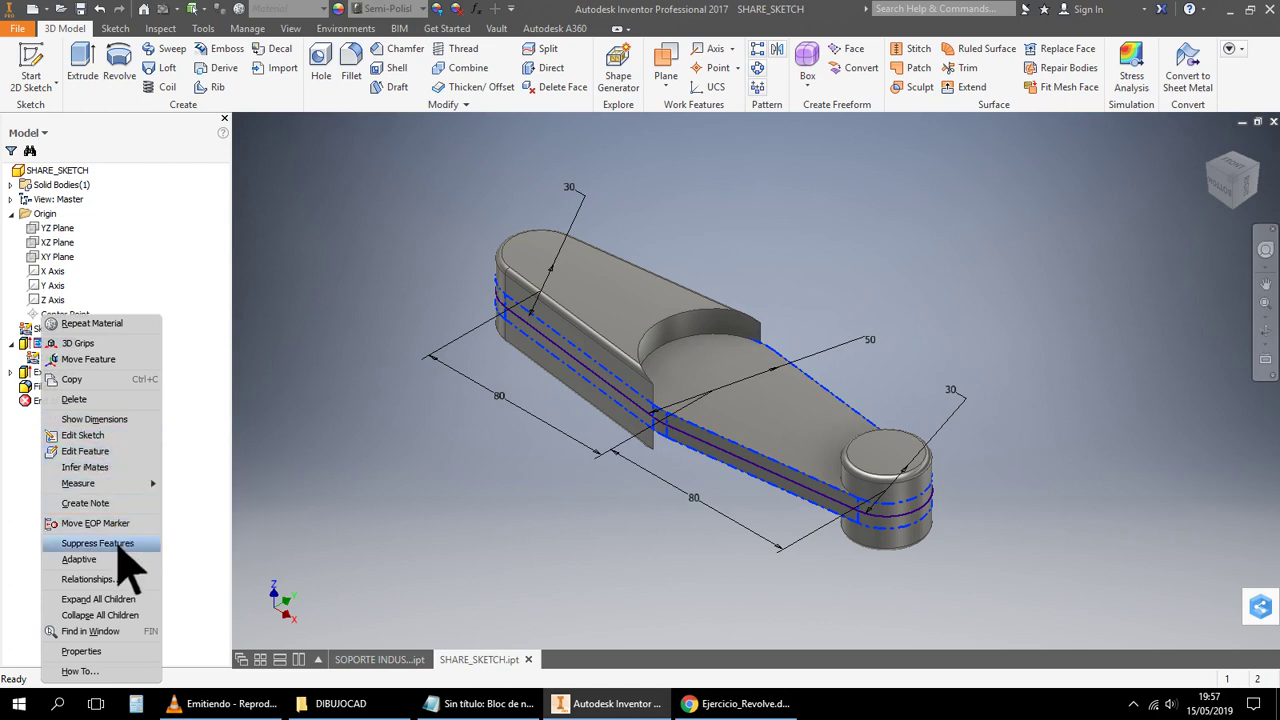
pyautogui.click(368, 410)
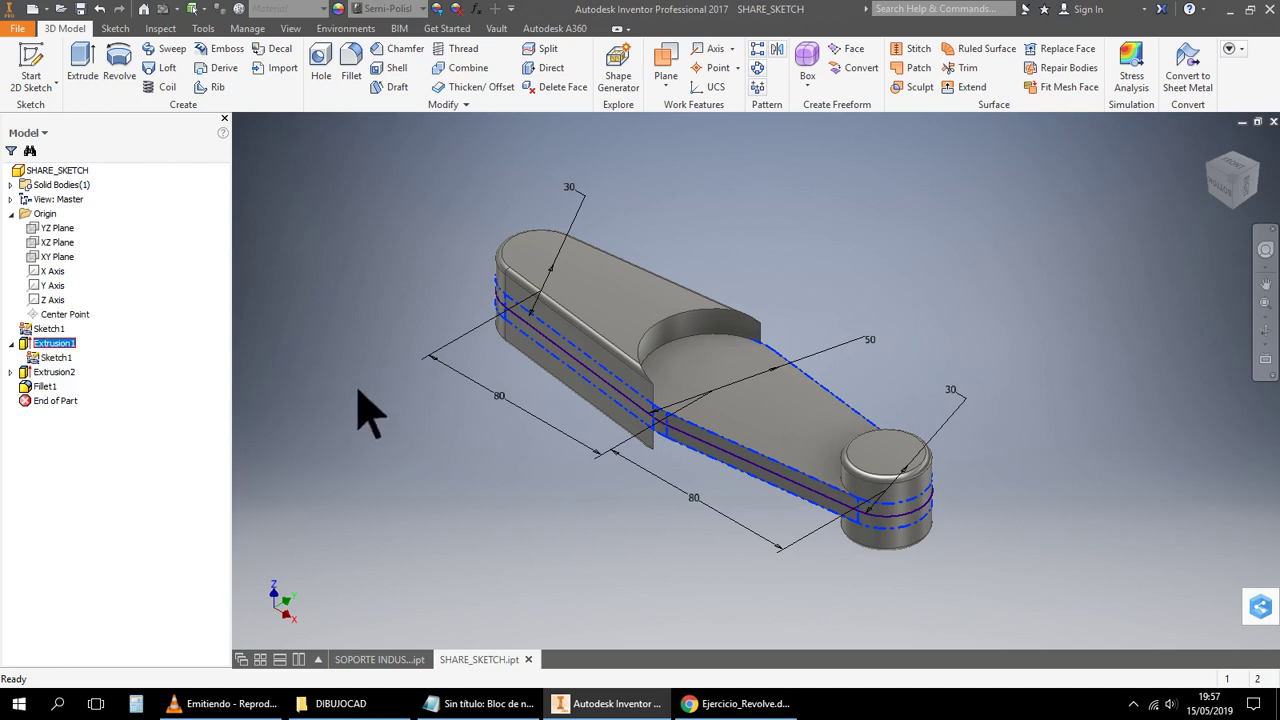
pyautogui.rightClick(63, 359)
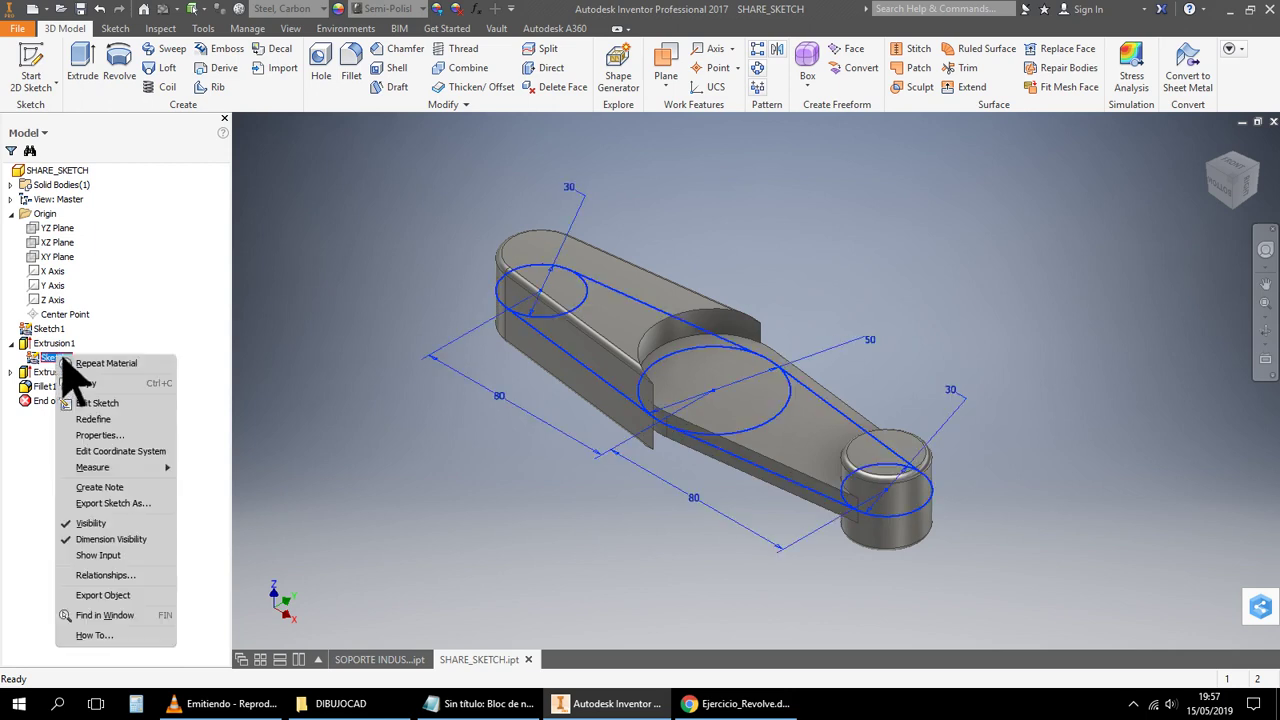
pyautogui.click(377, 491)
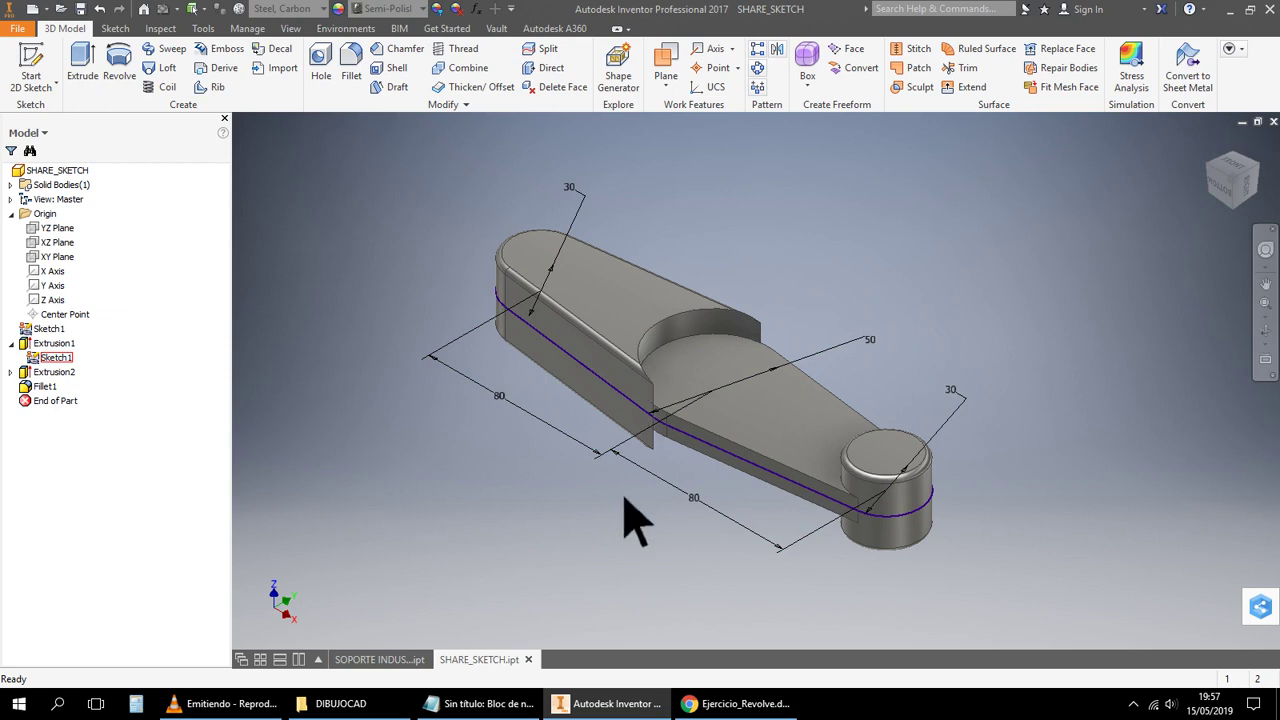
# Switch to WhatsApp Web in the browser, download SHARE SKETCH.ipt from the contact's chat, and return to Inventor
pyautogui.moveTo(762, 704)
pyautogui.click(735, 703)
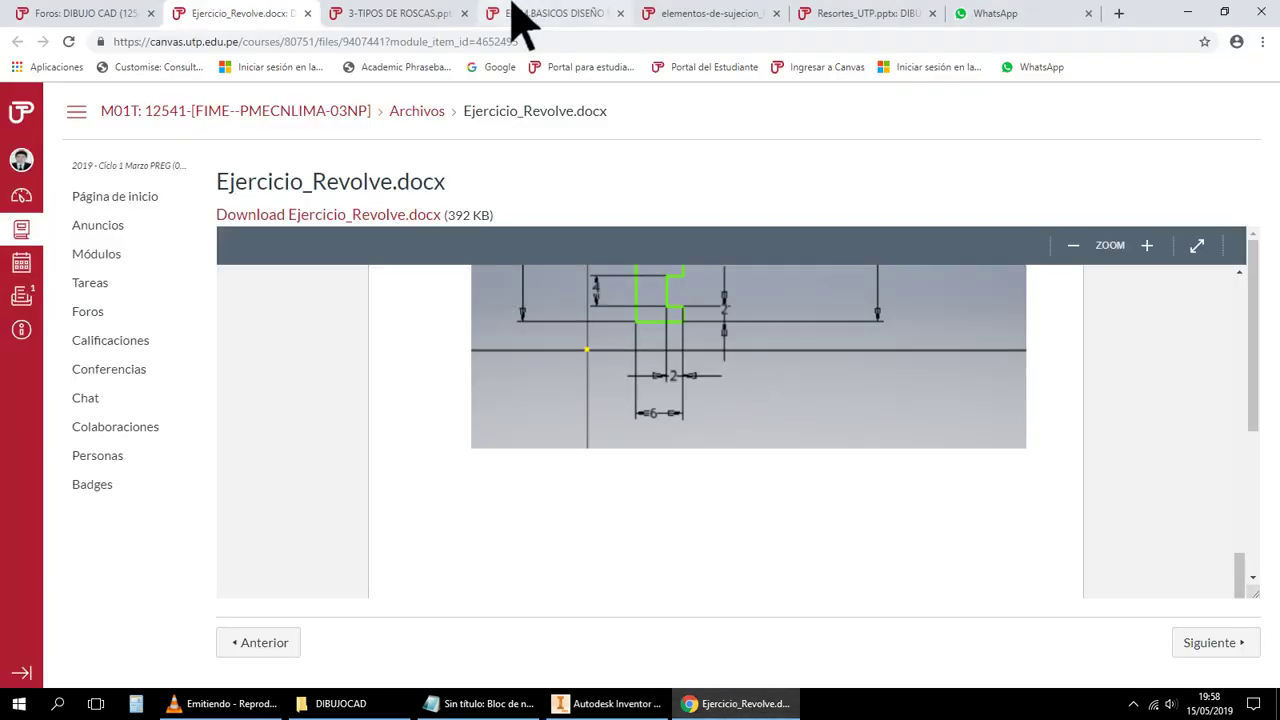
pyautogui.click(970, 14)
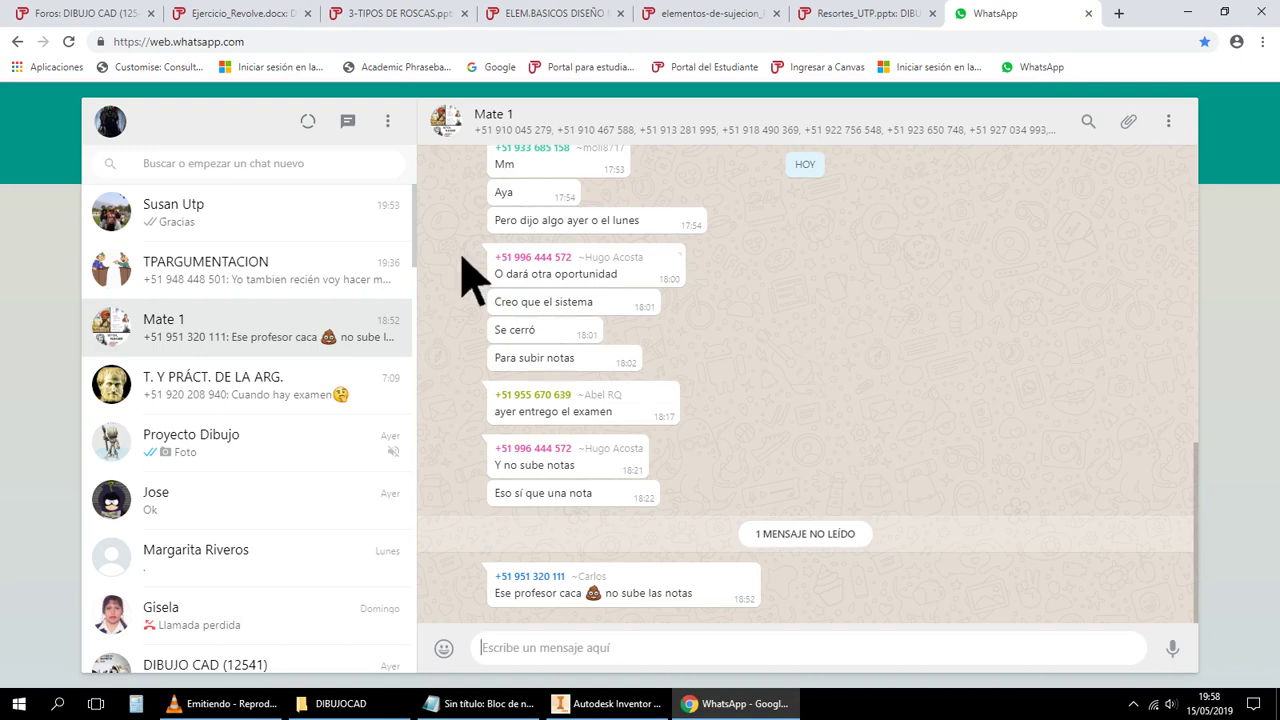
pyautogui.click(239, 219)
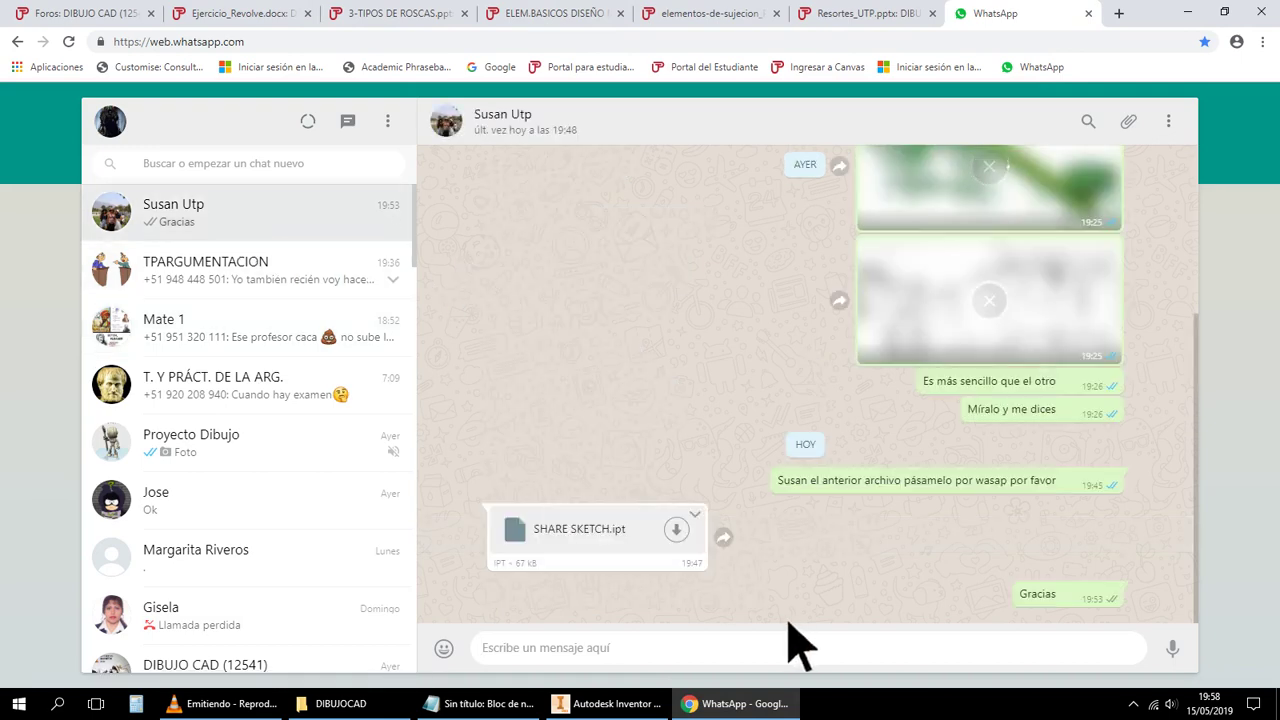
pyautogui.click(677, 529)
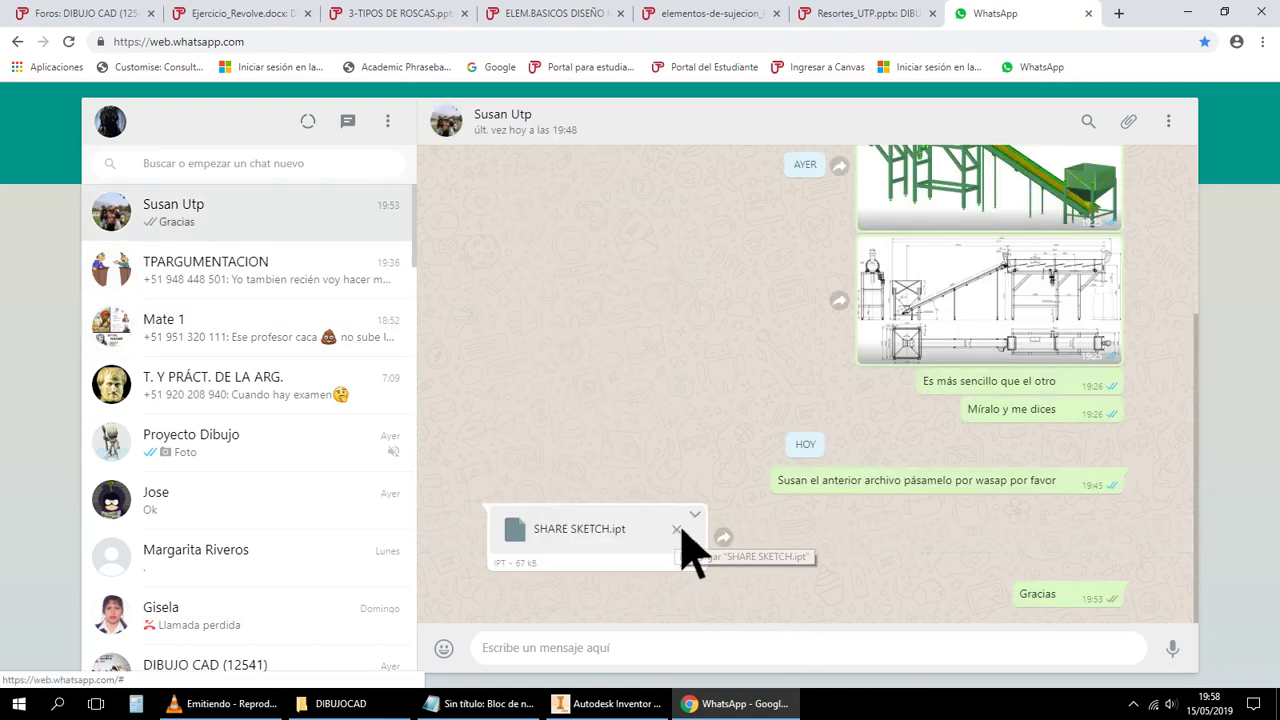
pyautogui.click(610, 703)
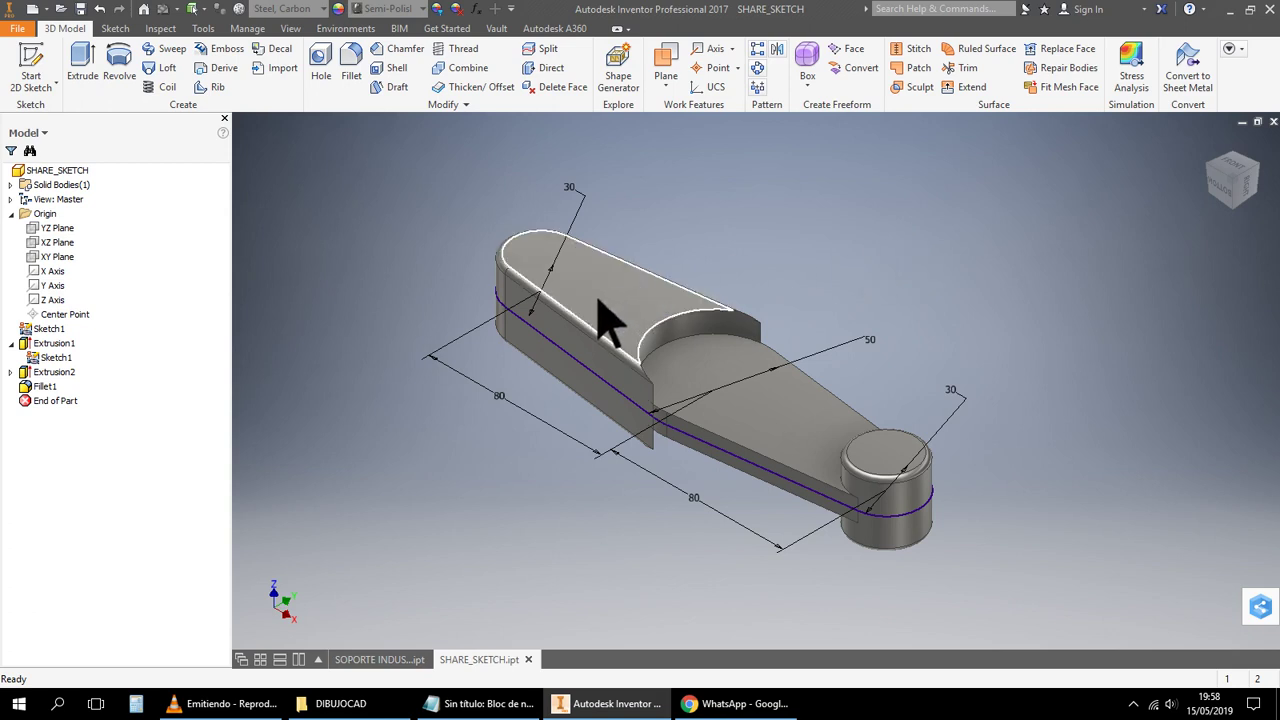
# Start a Face Draft on the SHARE_SKETCH part with the thick tapered arm in close view
pyautogui.scroll(-3, 605, 320)
pyautogui.scroll(-3, 605, 320)
pyautogui.scroll(3, 605, 320)
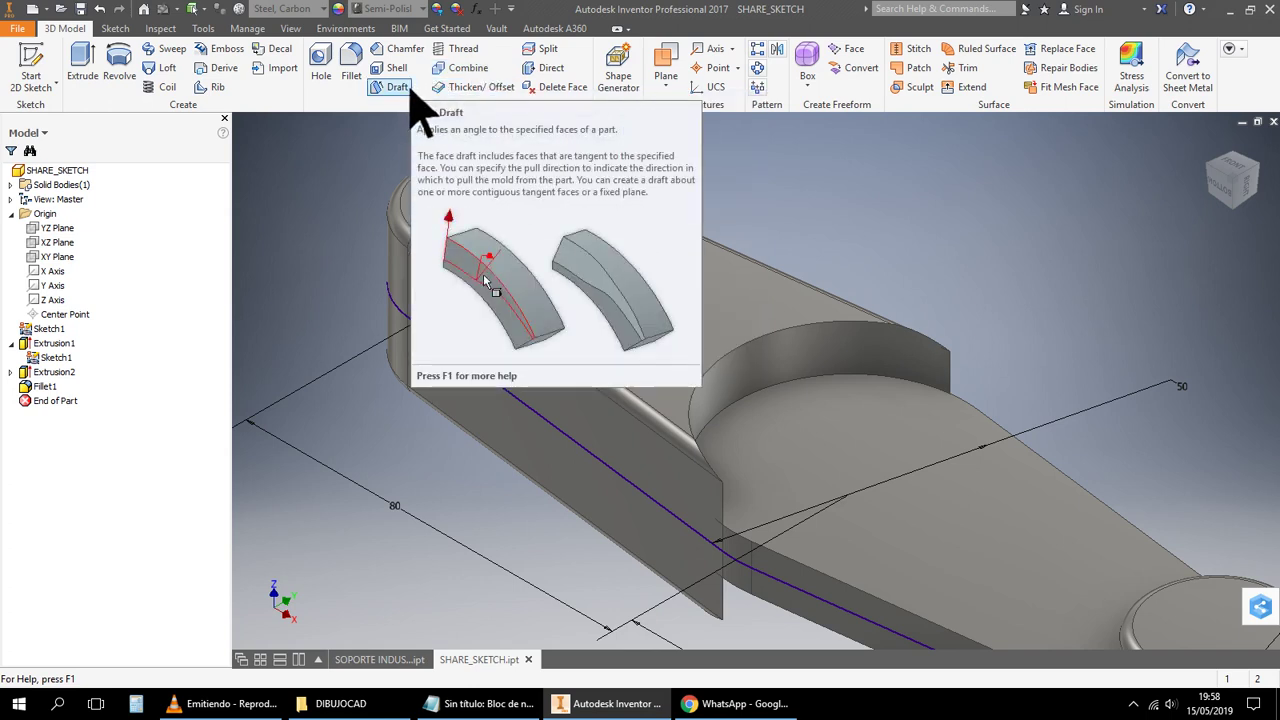
pyautogui.click(400, 90)
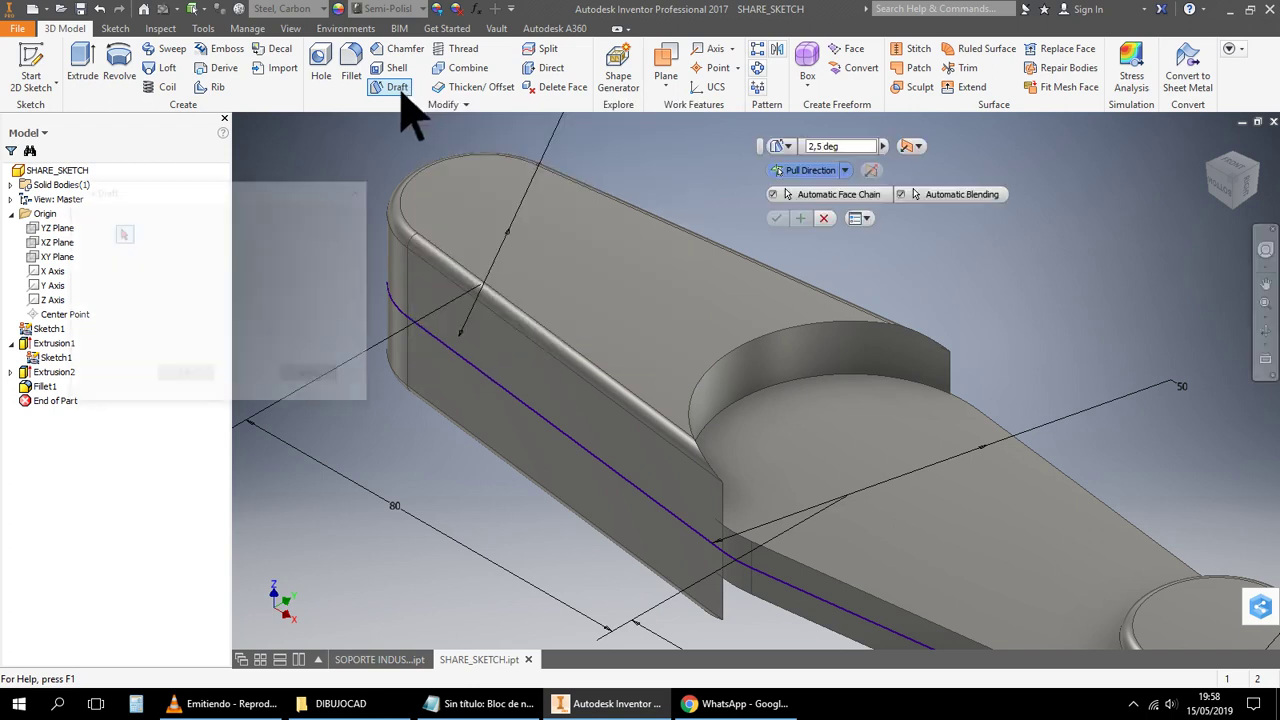
pyautogui.moveTo(418, 534); pyautogui.dragTo(512, 528)
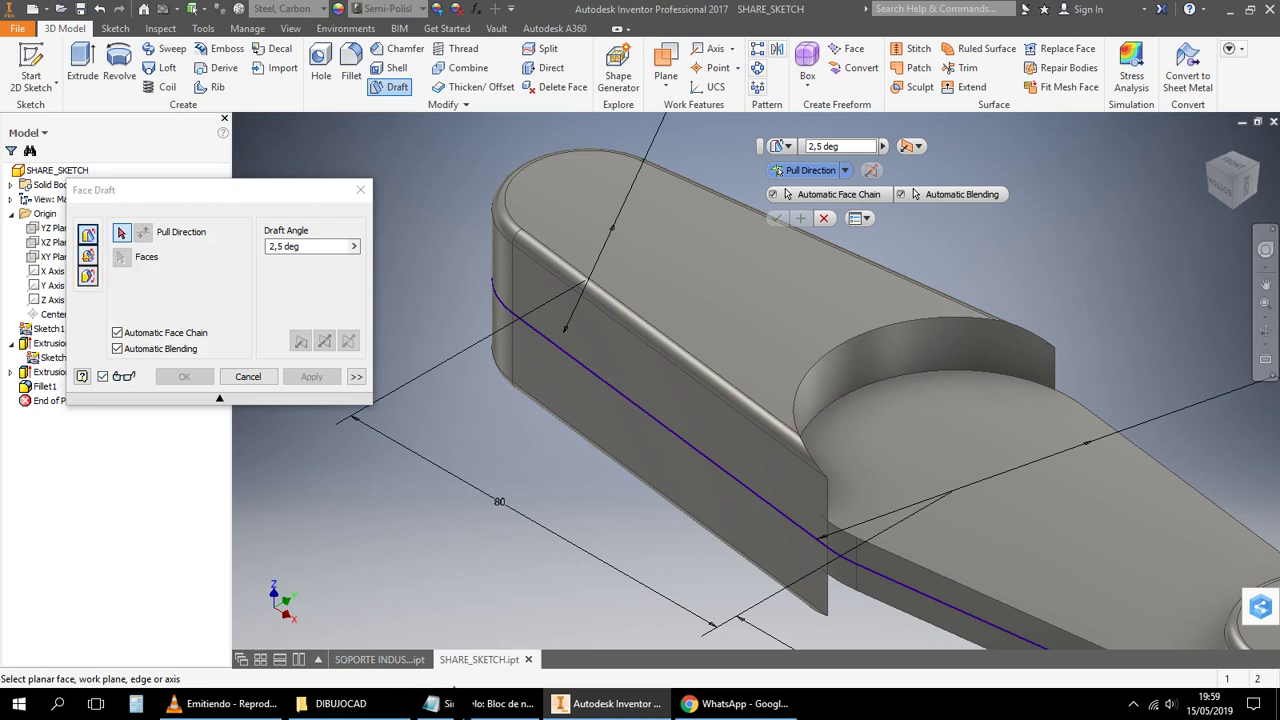
# Switch to Notepad and add the line "3 PLANO Y LINEA DE REFERENCIA" below the existing notes
pyautogui.click(488, 704)
pyautogui.moveTo(1070, 174); pyautogui.dragTo(1107, 210)
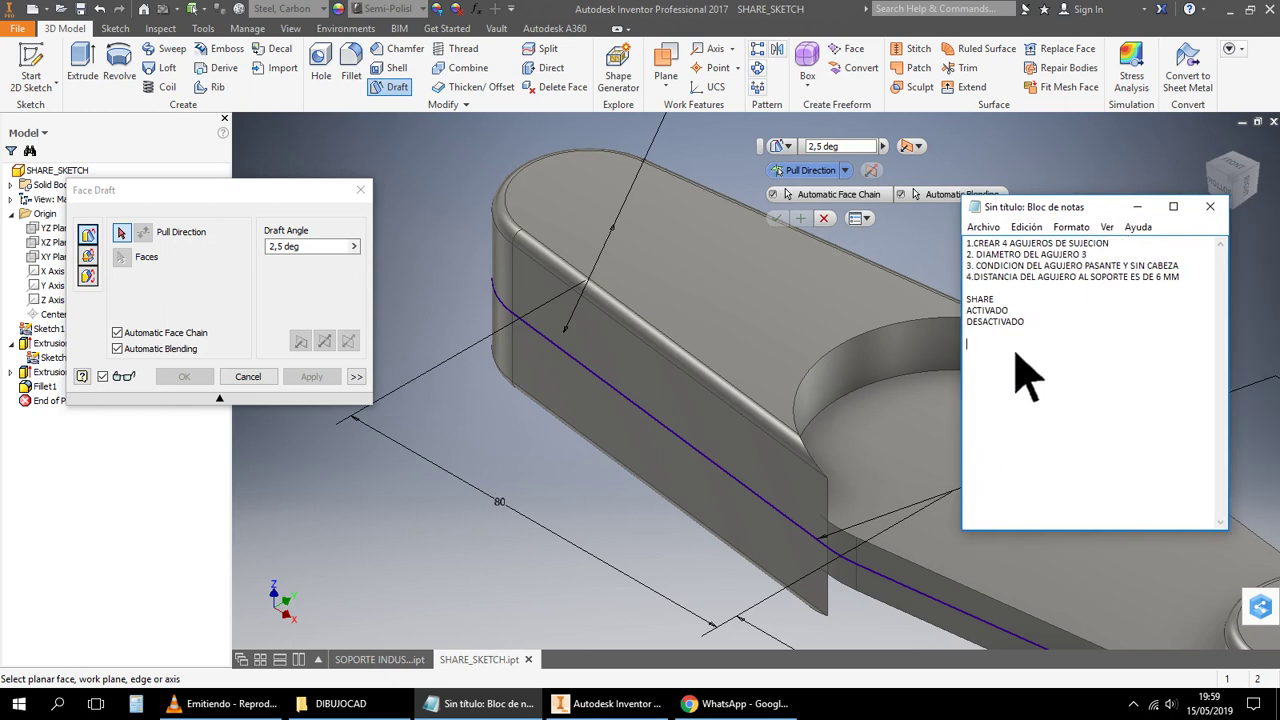
pyautogui.write('3 PLANOY LINEA DE REFERENCIA')
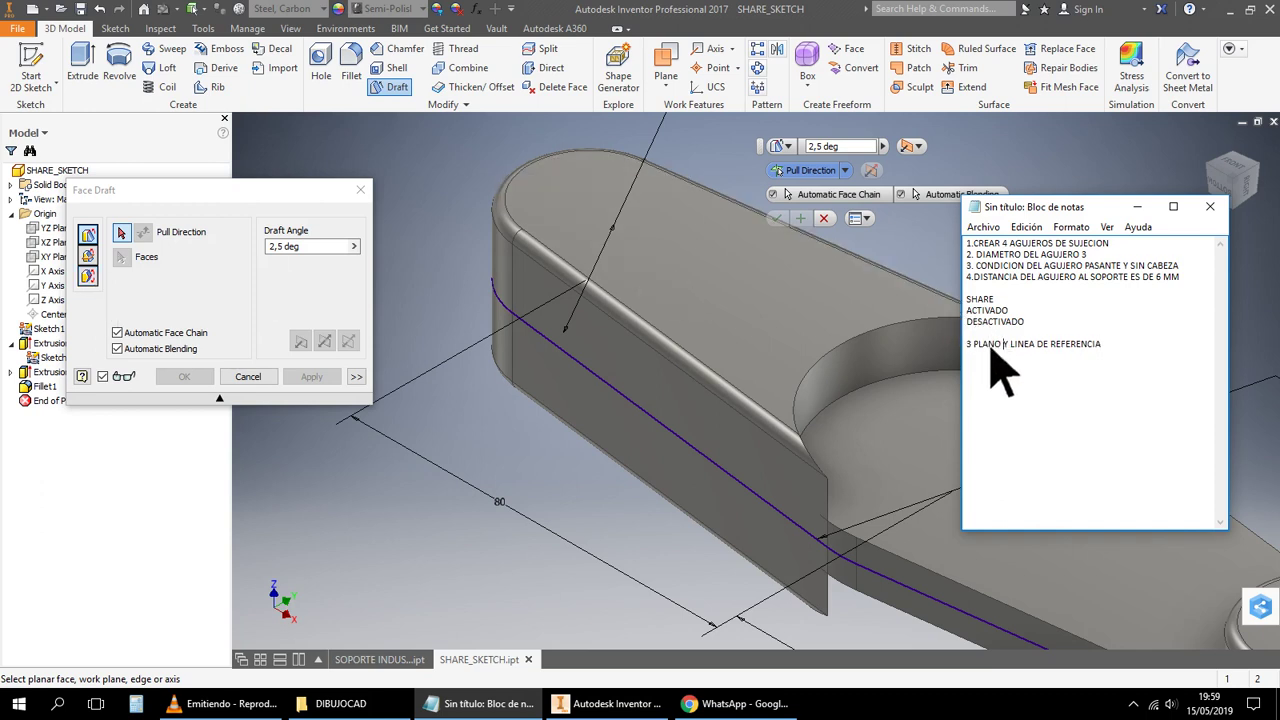
# Define a parting-line face draft using the thick arm's upper face as pull direction, its concave upper edge as parting tool, and the concave wall
pyautogui.click(90, 276)
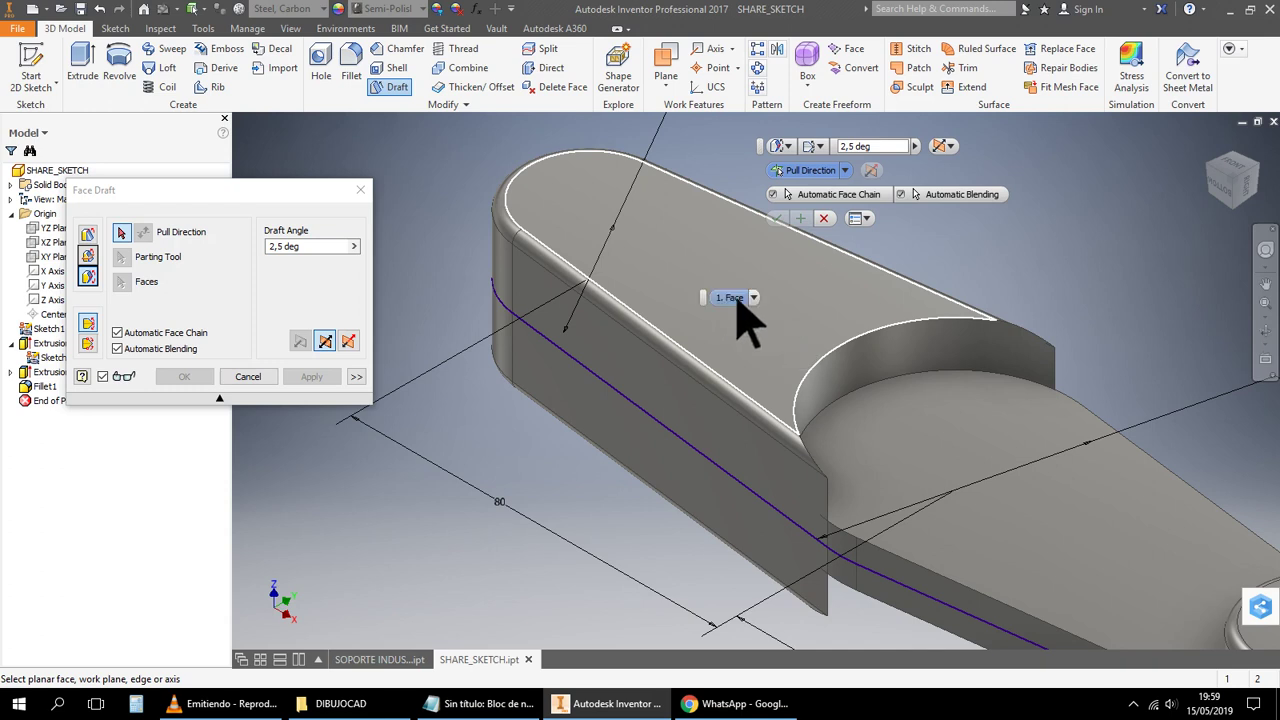
pyautogui.click(696, 232)
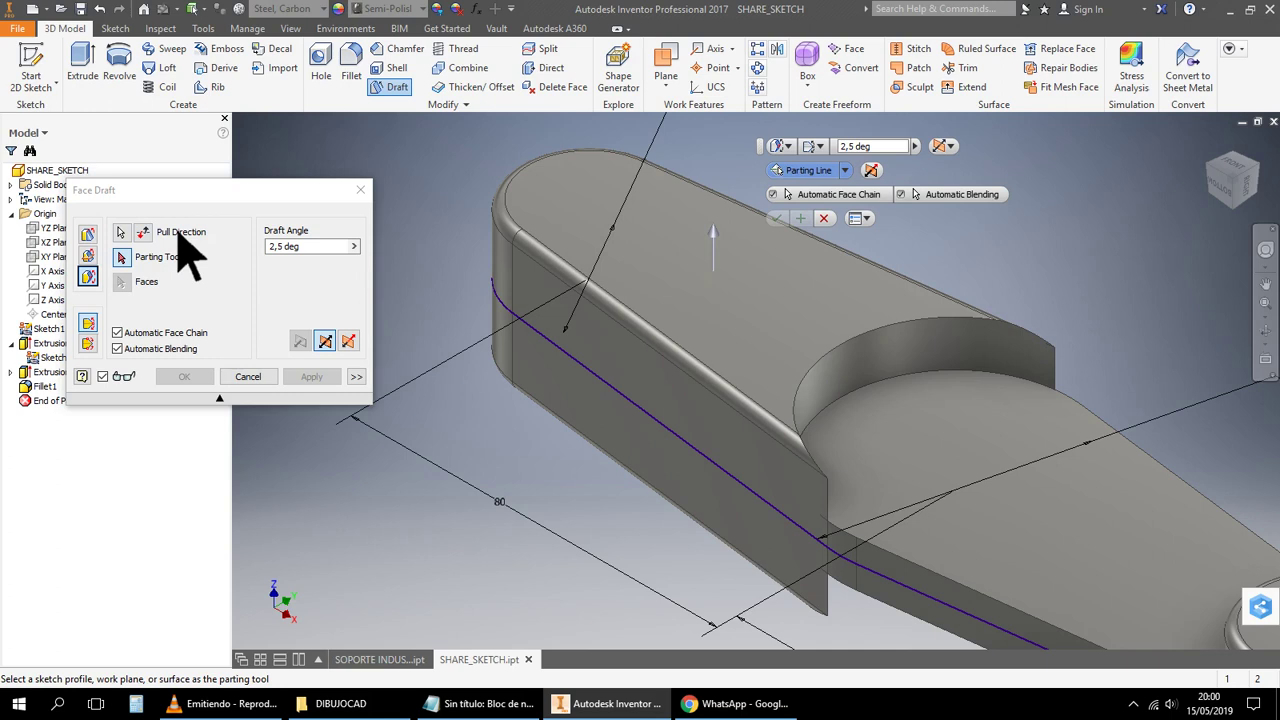
pyautogui.click(823, 370)
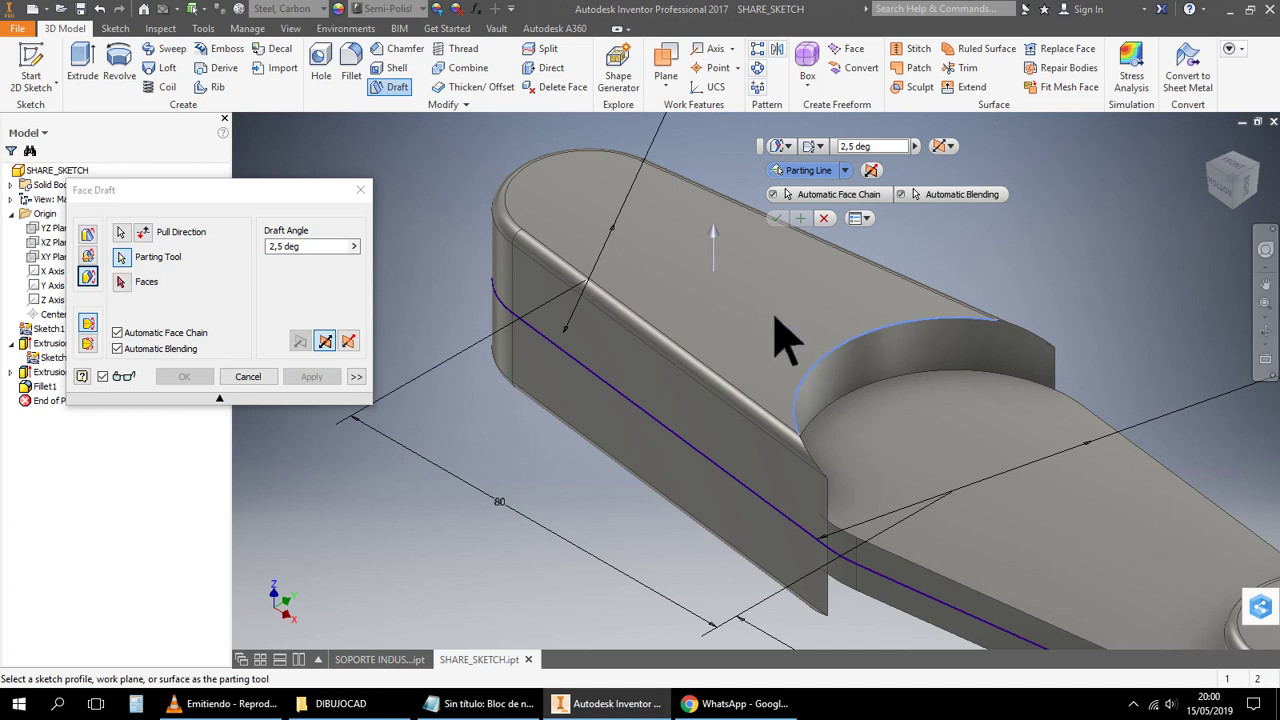
pyautogui.moveTo(764, 324); pyautogui.dragTo(755, 350, button='middle')
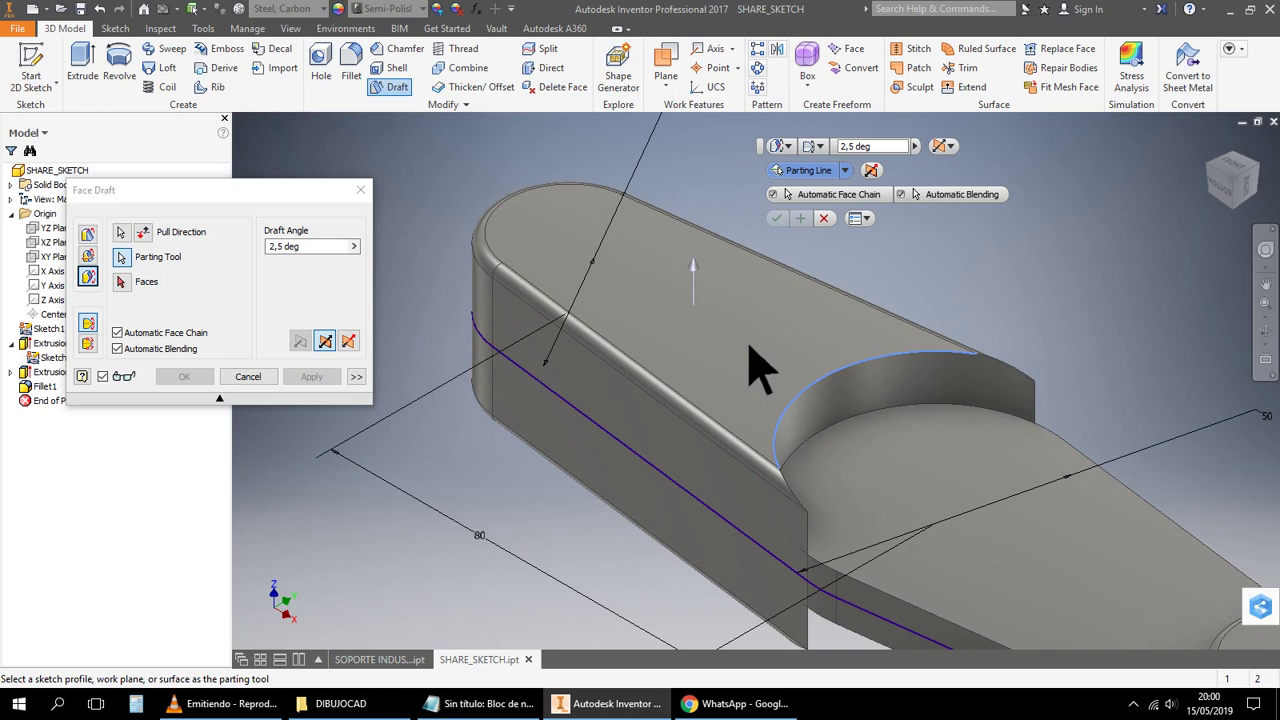
pyautogui.click(132, 283)
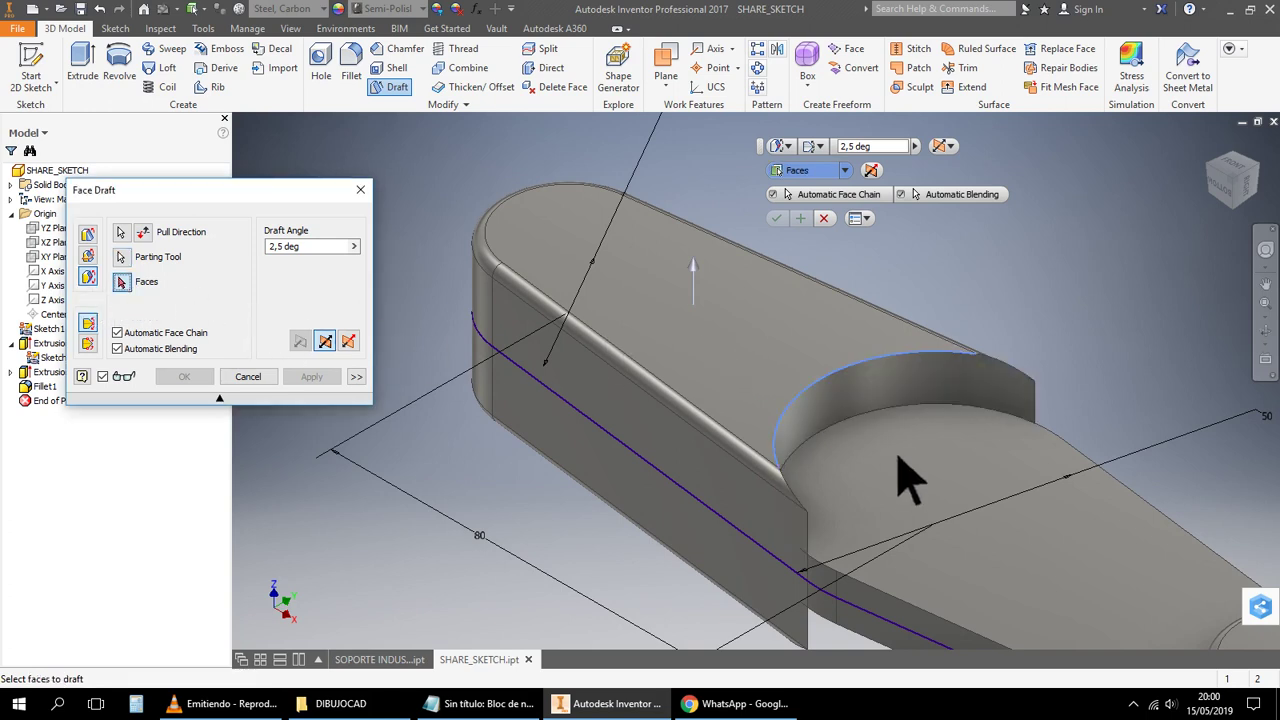
pyautogui.click(896, 400)
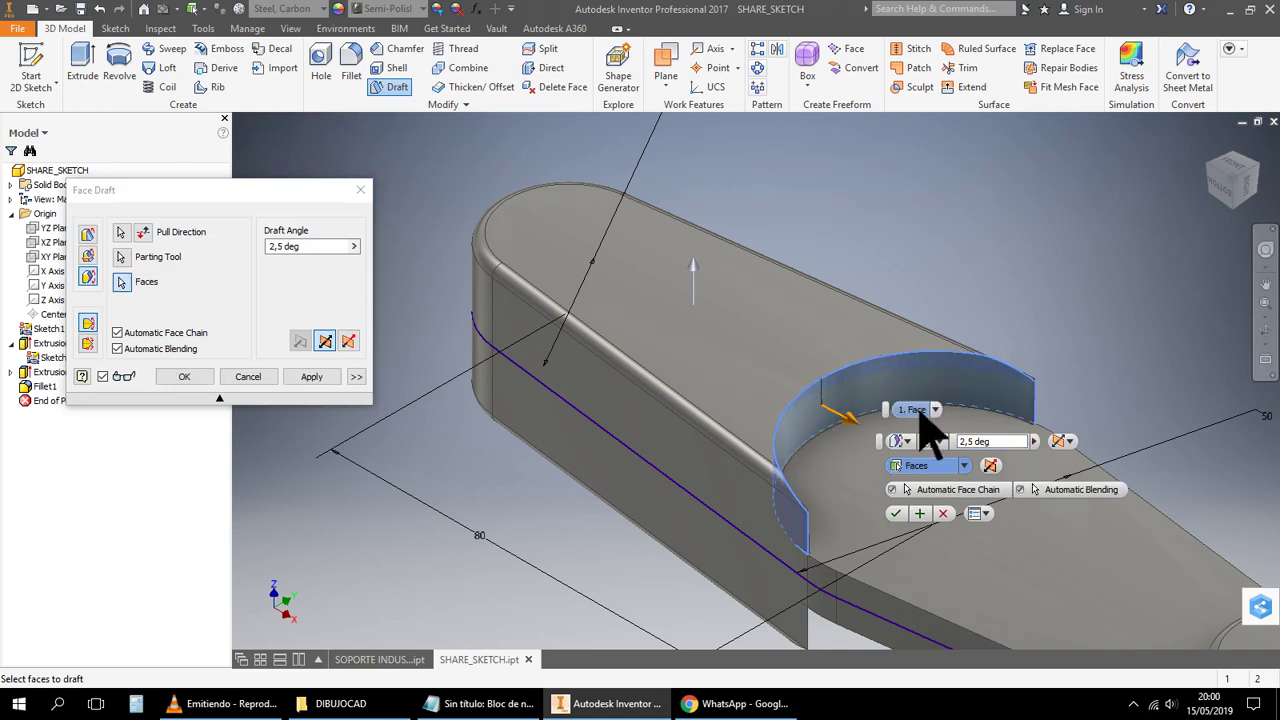
# Try a draft angle of 20 degrees, change it to 40 degrees, and create the draft on the concave wall
pyautogui.click(276, 250)
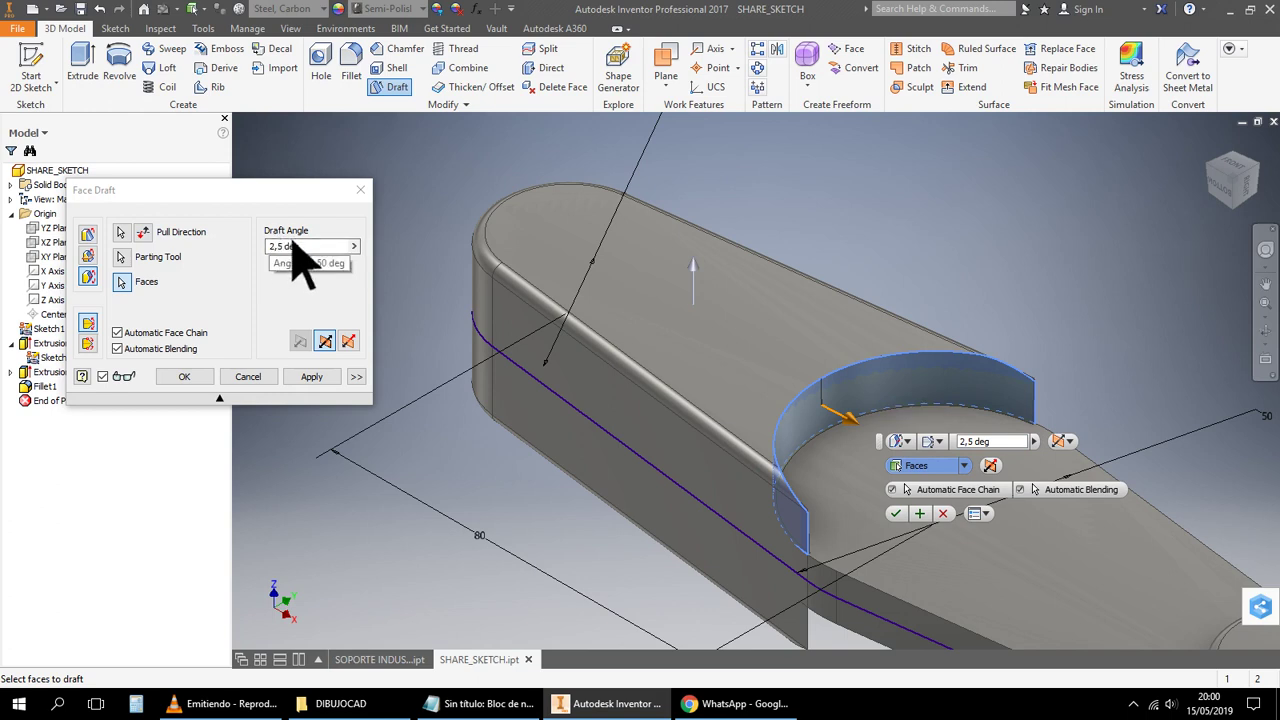
pyautogui.doubleClick(275, 247)
pyautogui.write('20')
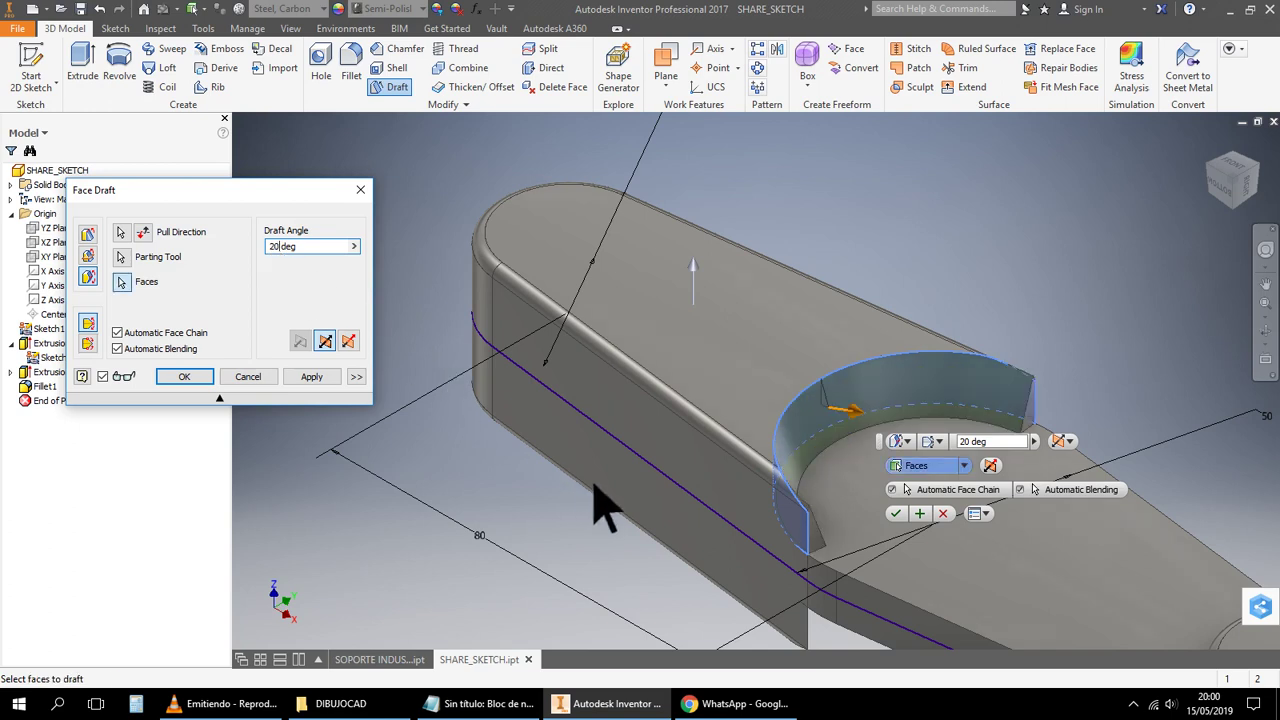
pyautogui.doubleClick(275, 246)
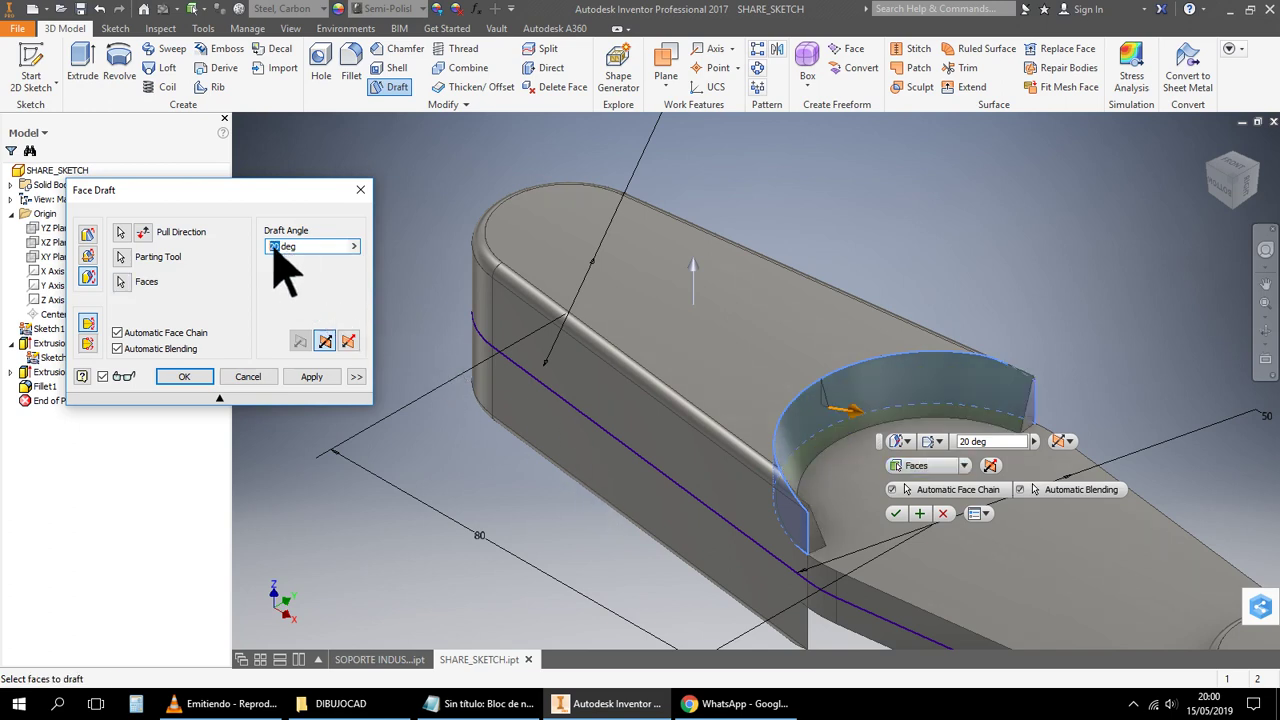
pyautogui.write('40')
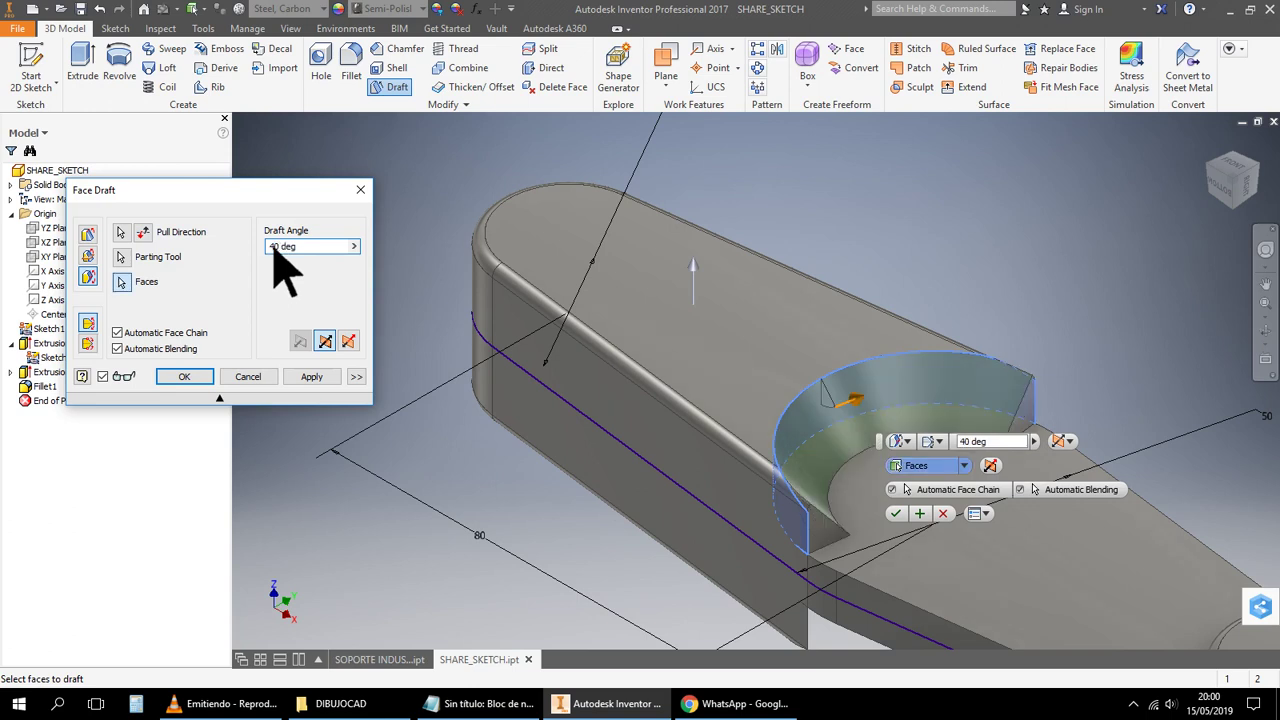
pyautogui.click(212, 378)
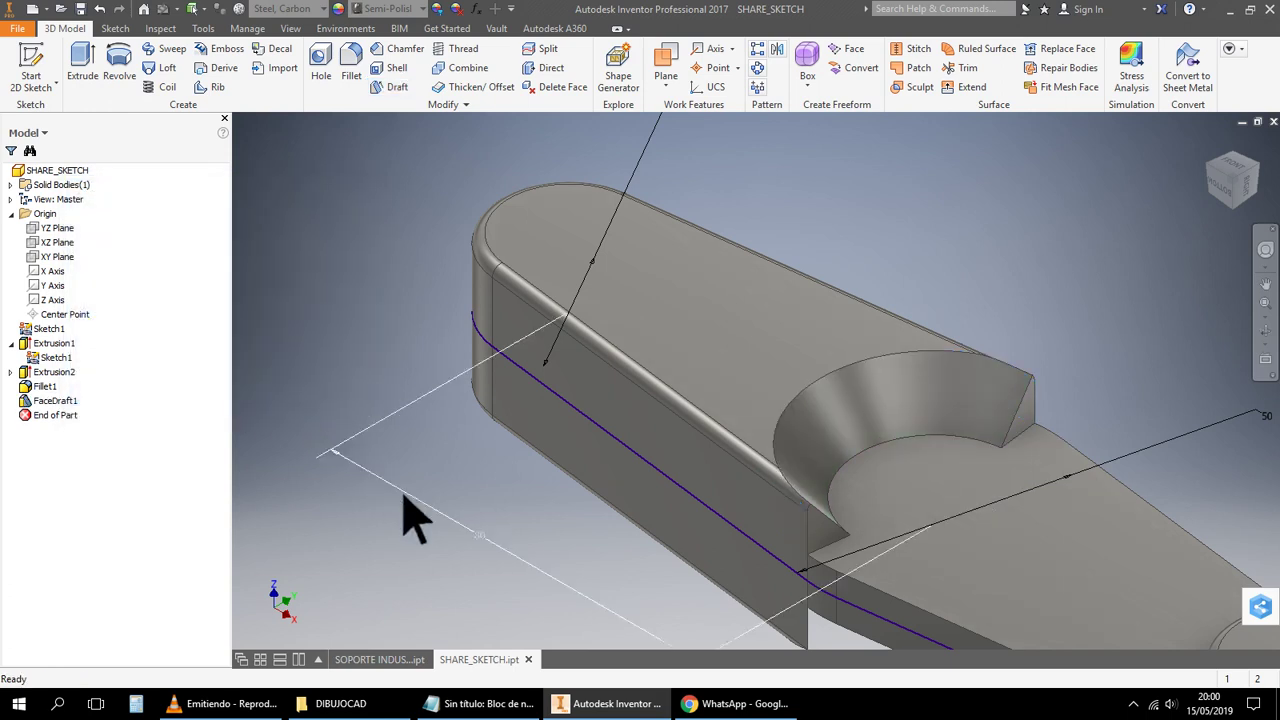
pyautogui.moveTo(443, 557); pyautogui.dragTo(409, 501, button='middle')
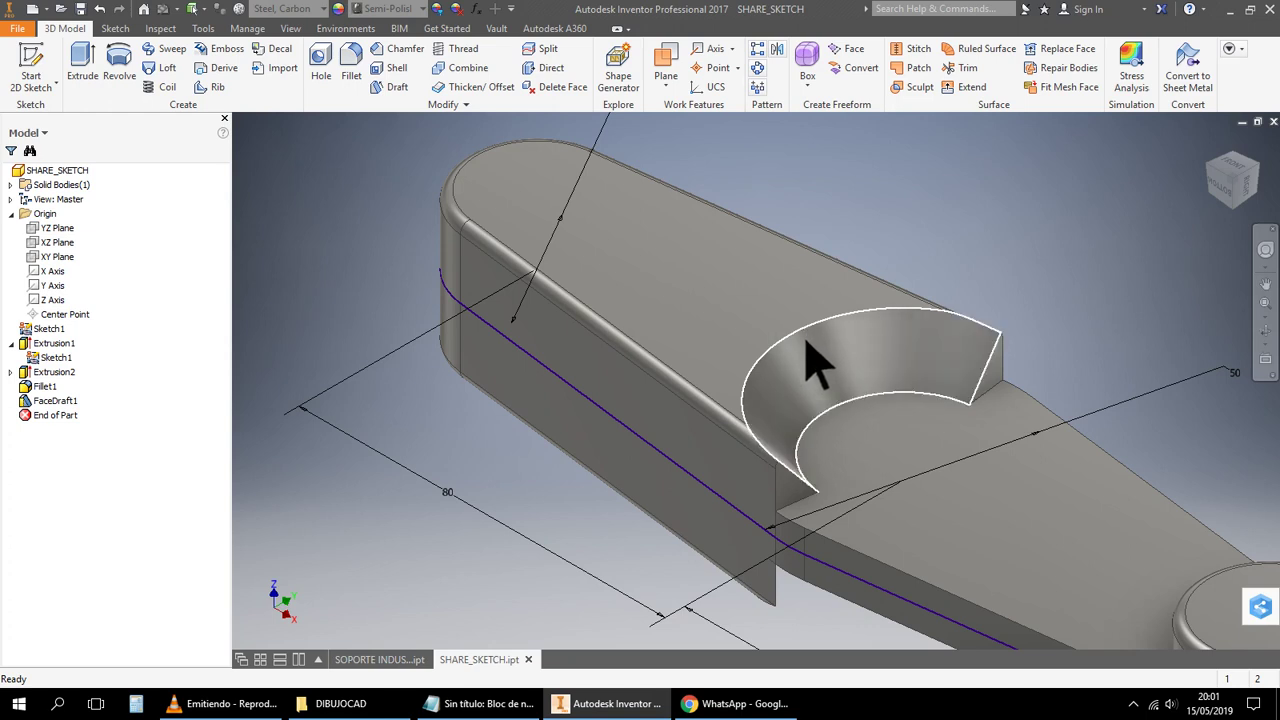
pyautogui.scroll(5, 431, 380)
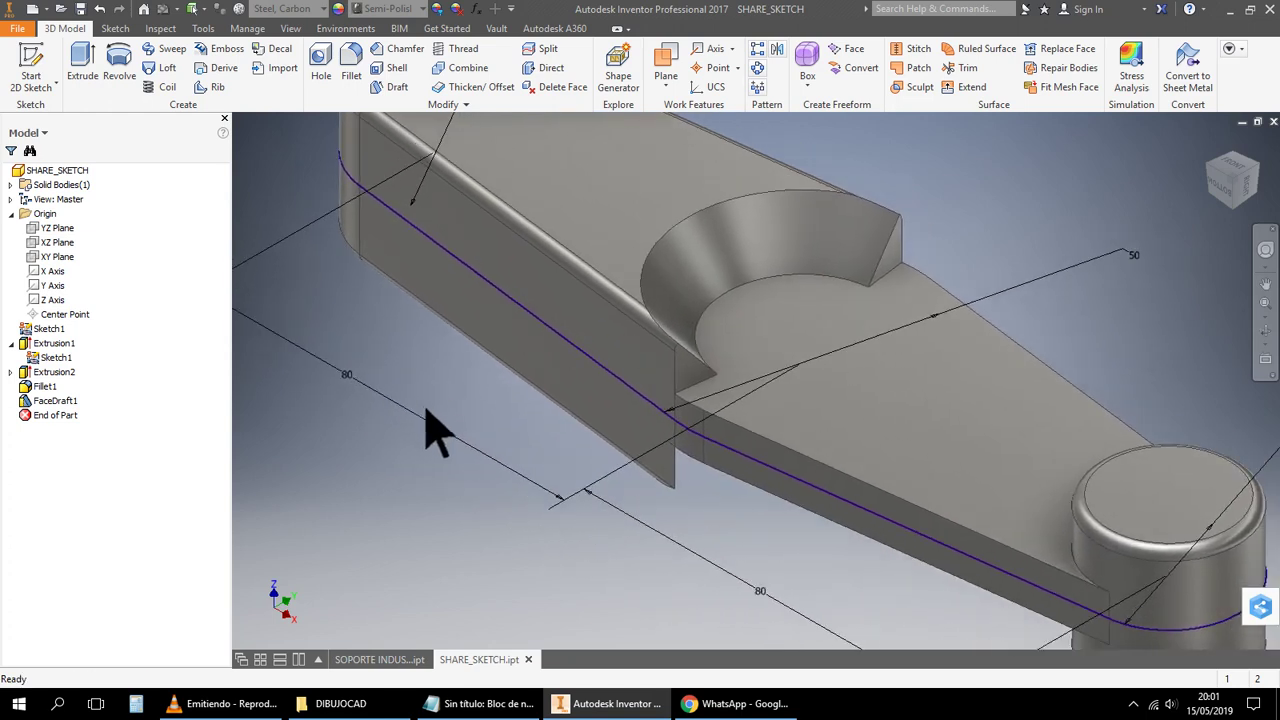
pyautogui.moveTo(443, 428); pyautogui.dragTo(528, 443, button='middle')
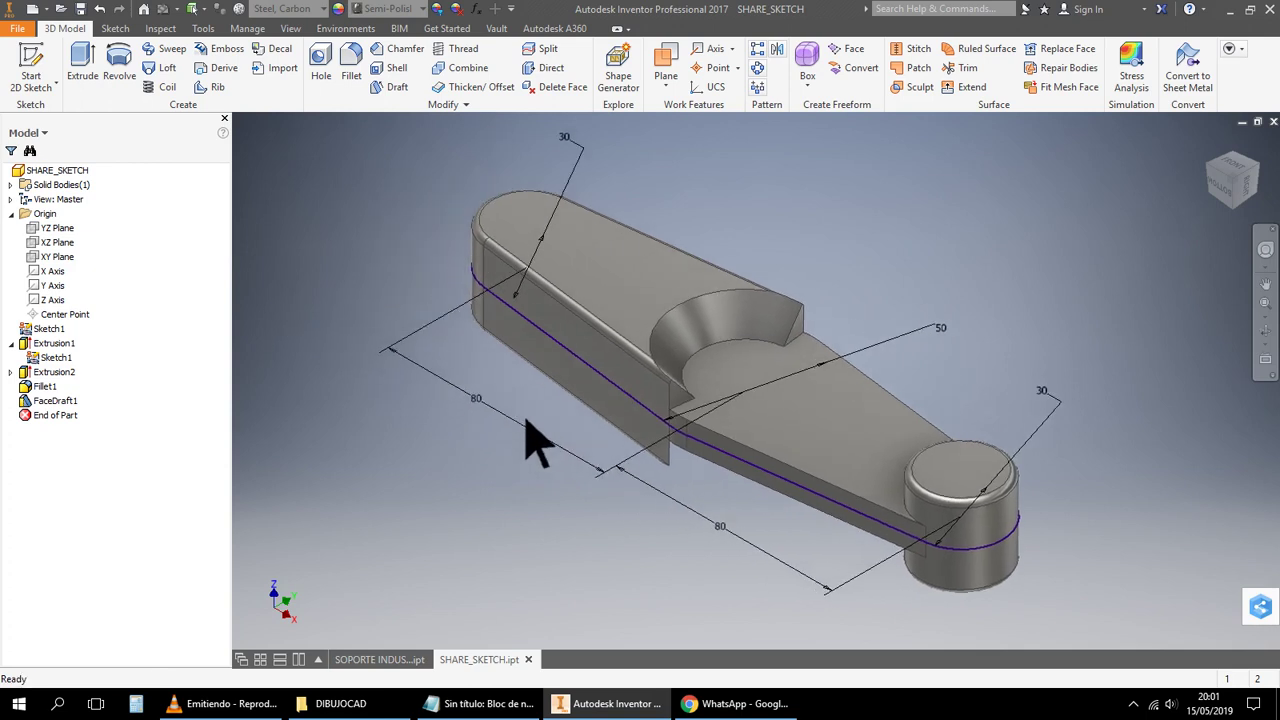
pyautogui.click(392, 88)
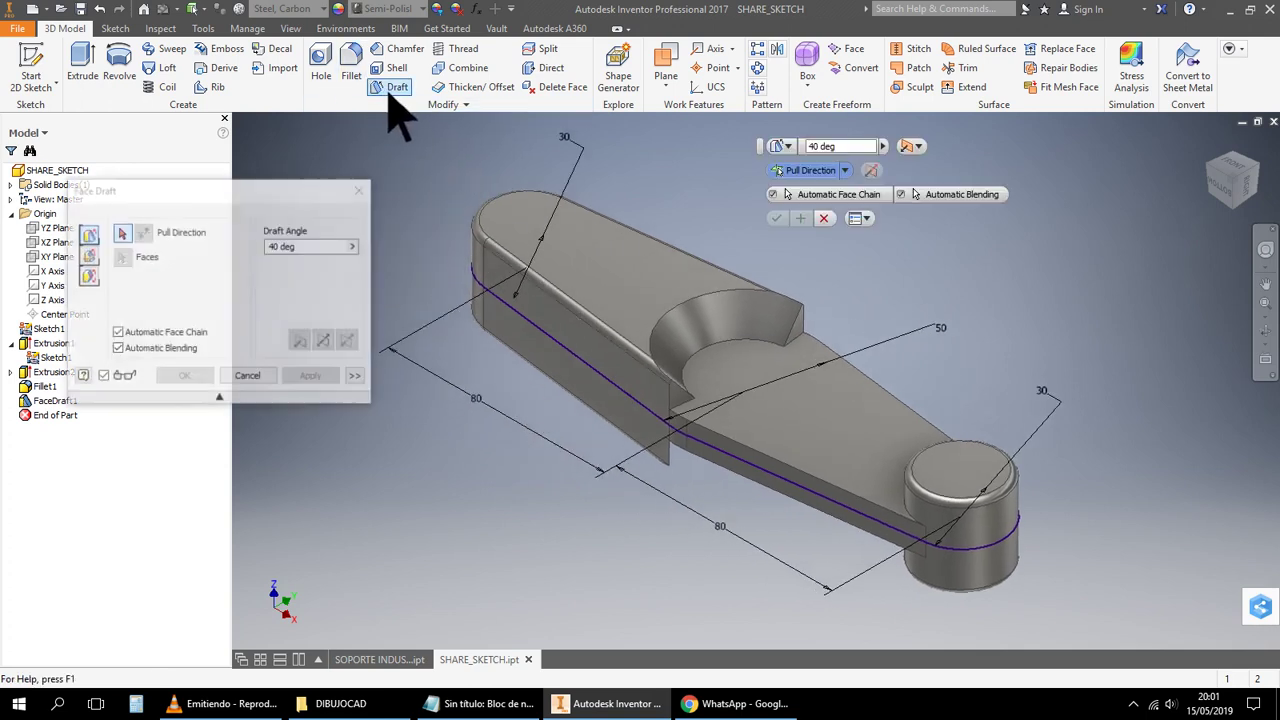
pyautogui.click(88, 276)
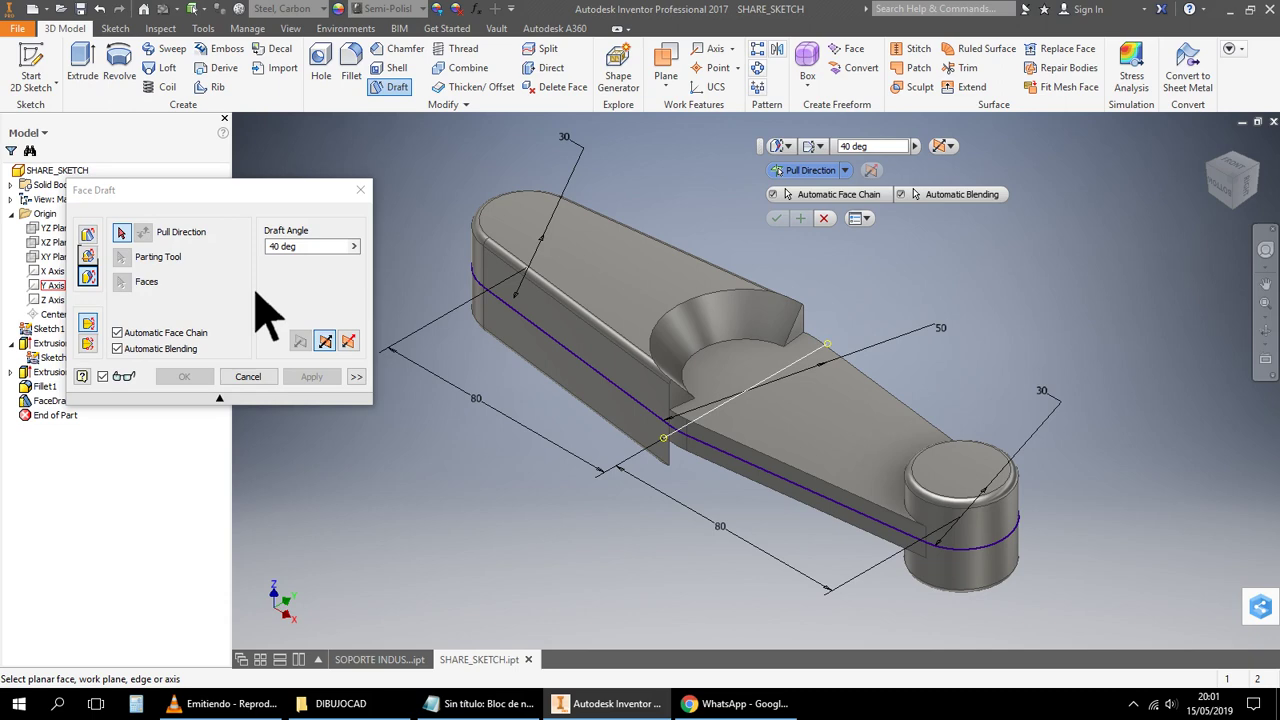
pyautogui.scroll(4, 555, 315)
pyautogui.scroll(-3, 700, 355)
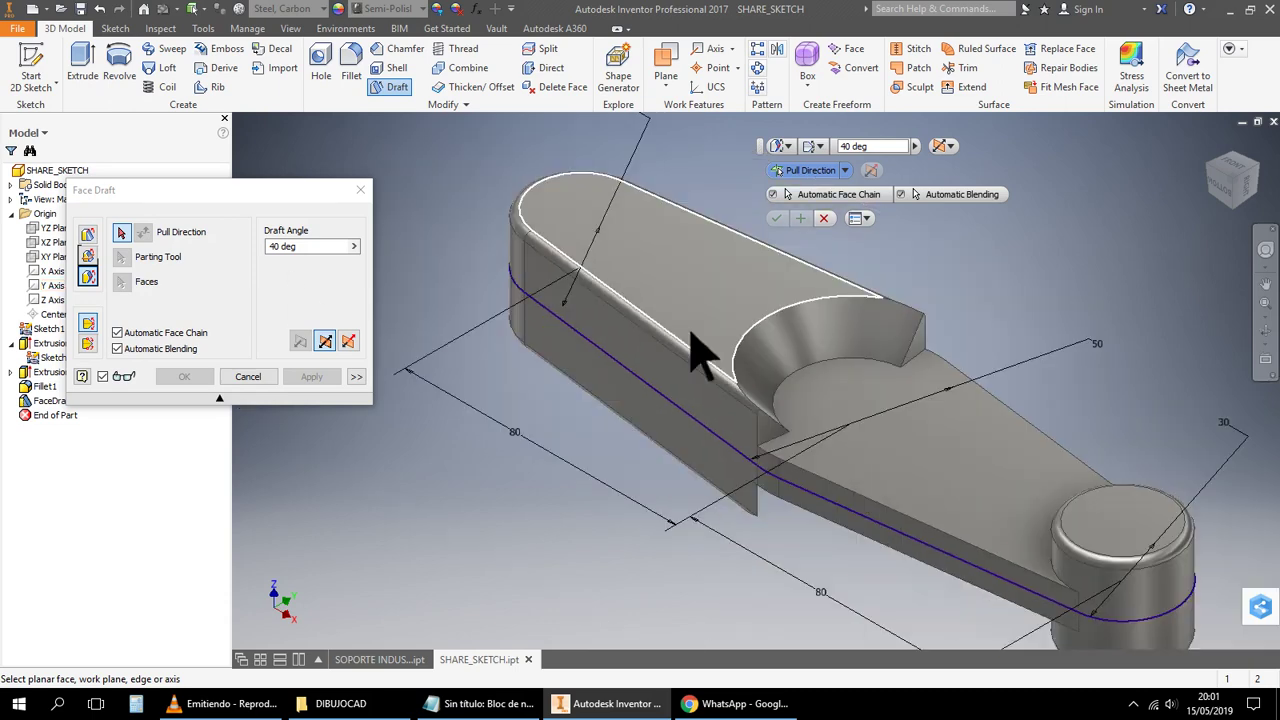
pyautogui.moveTo(700, 355); pyautogui.dragTo(634, 383, button='middle')
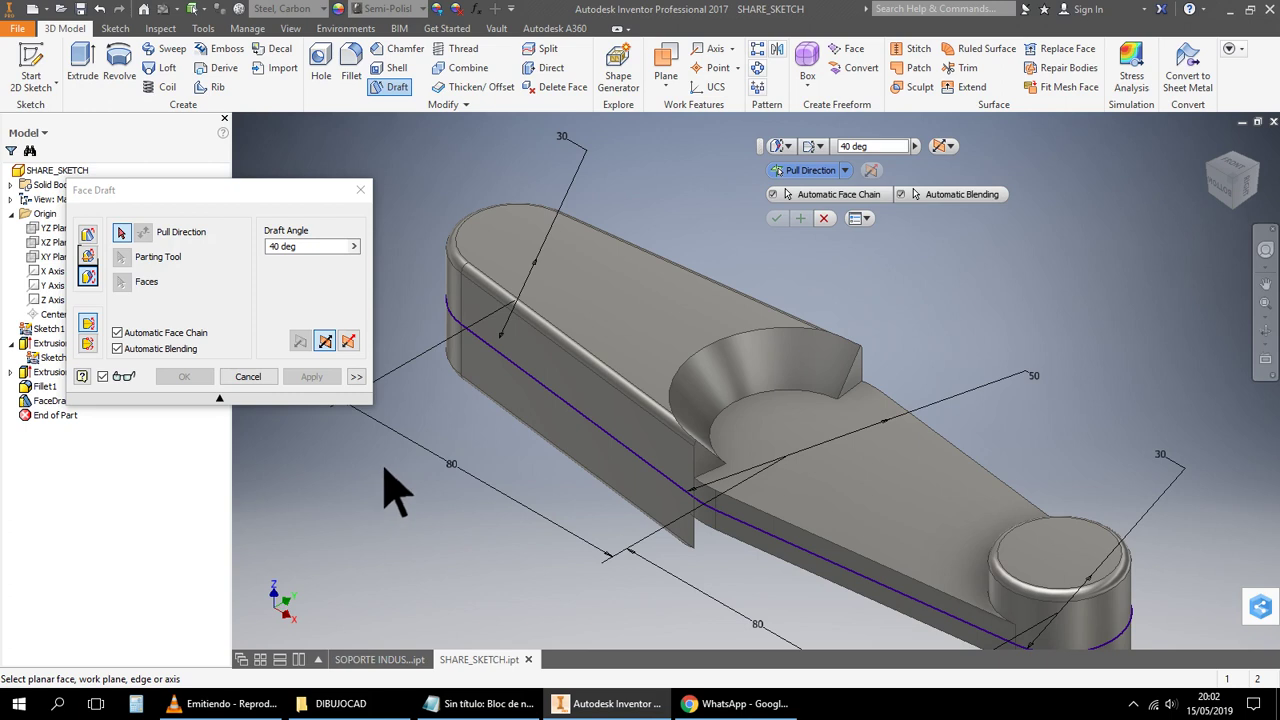
pyautogui.click(248, 376)
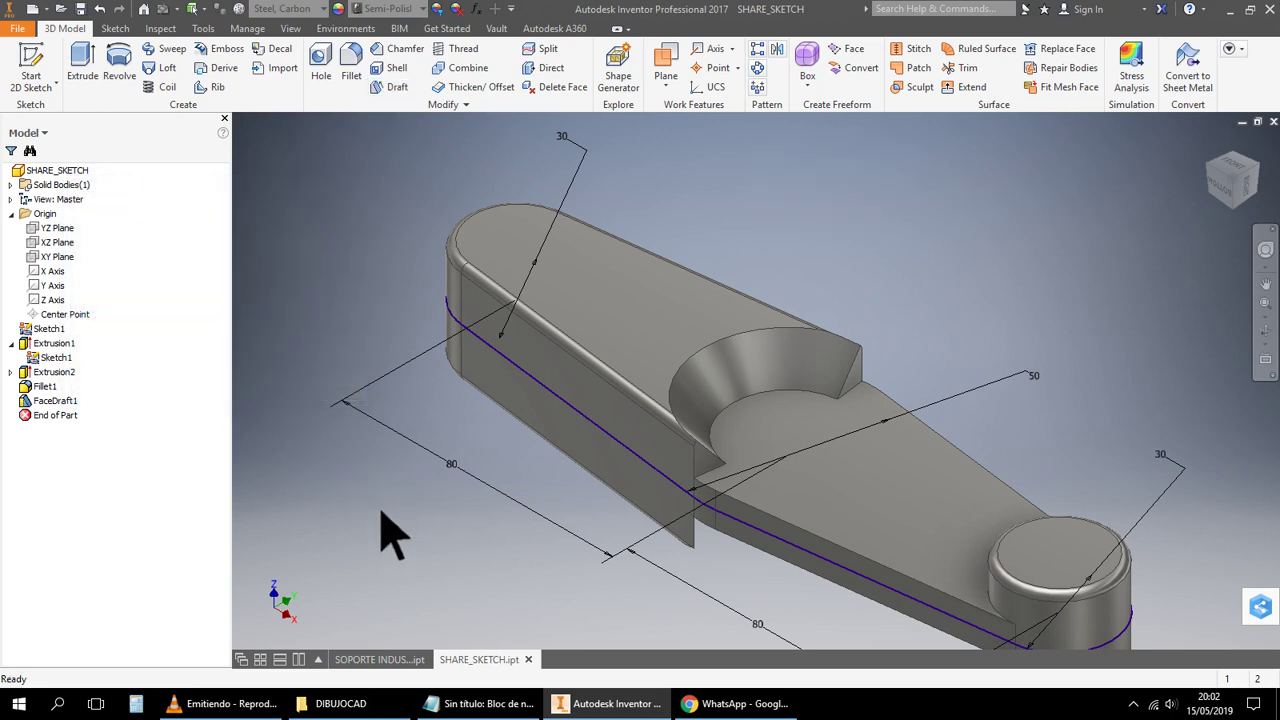
# Undo the face draft on the thick arm's concave wall
pyautogui.hotkey('ctrl', 'z')
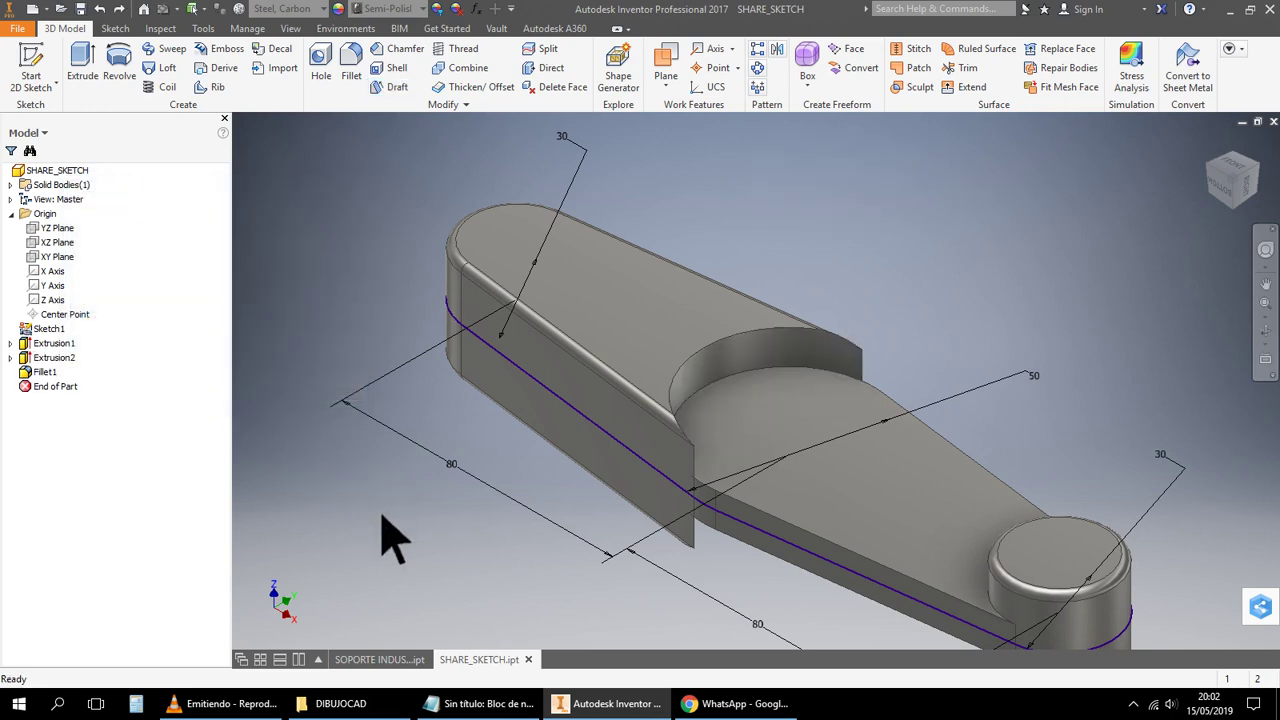
# Start a parting-line Face Draft and set its pull direction from the flat upper face of the lower middle section
pyautogui.click(395, 87)
pyautogui.click(89, 276)
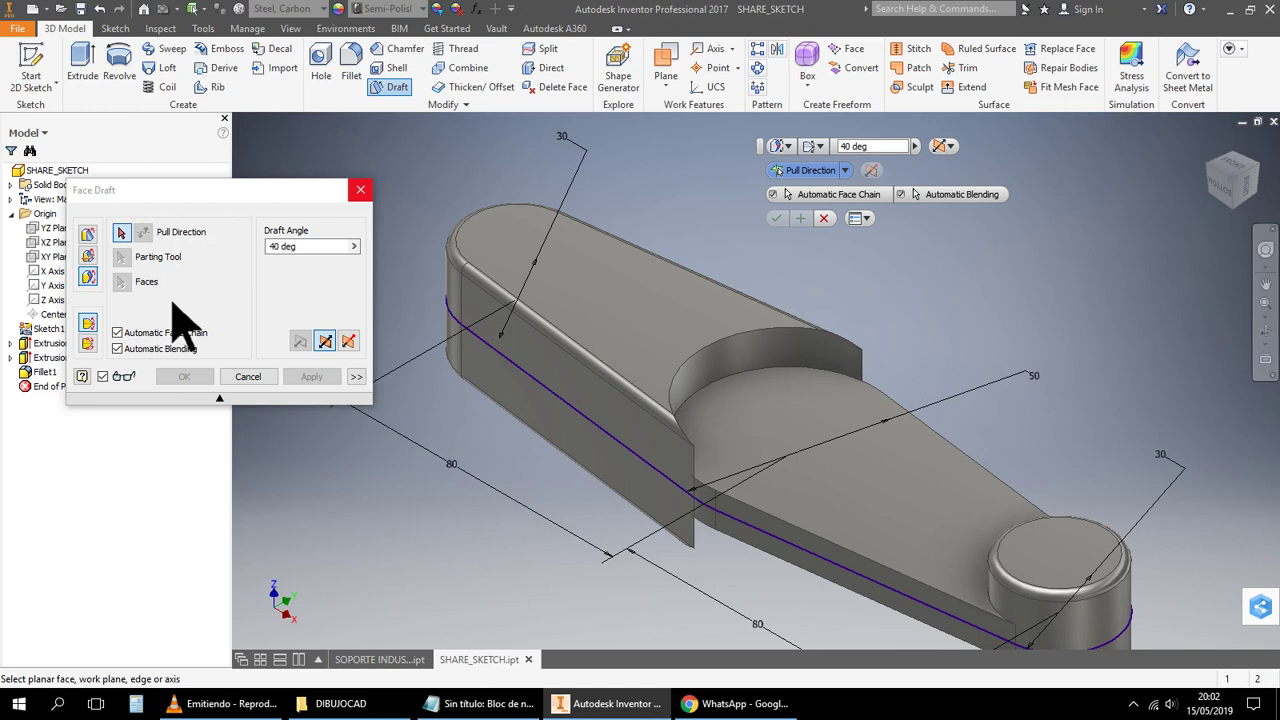
pyautogui.click(126, 263)
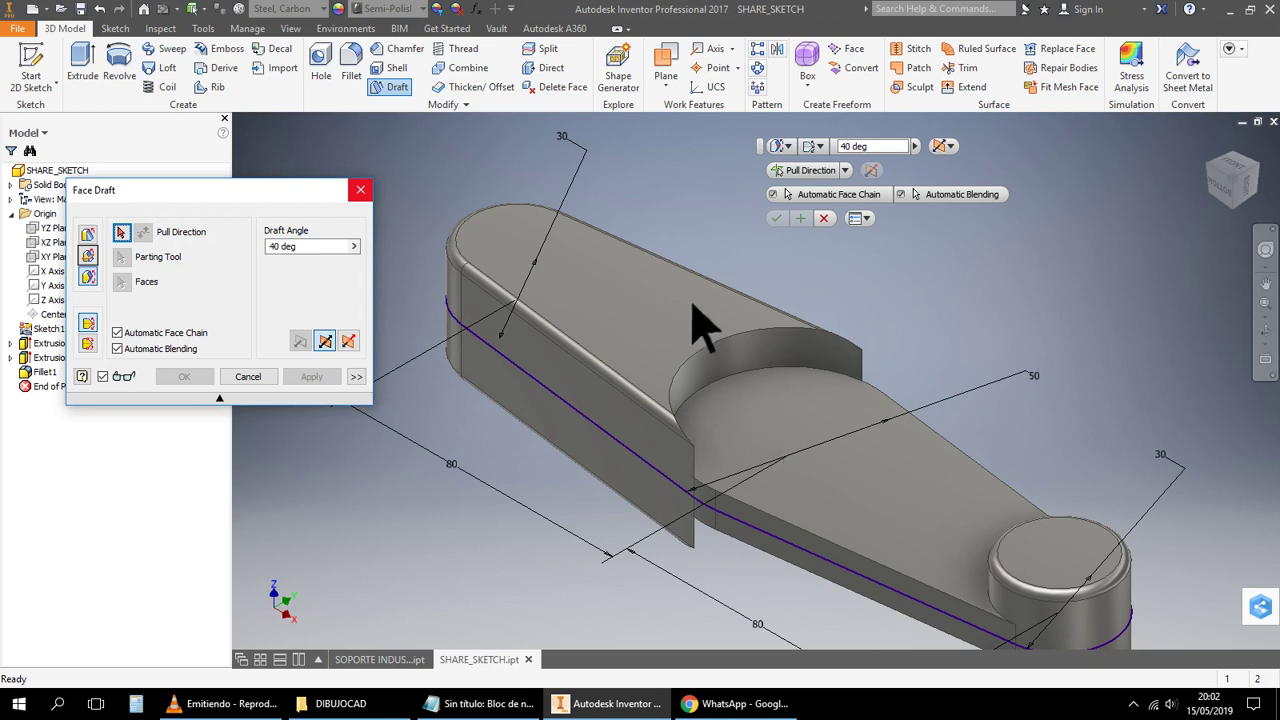
pyautogui.click(124, 236)
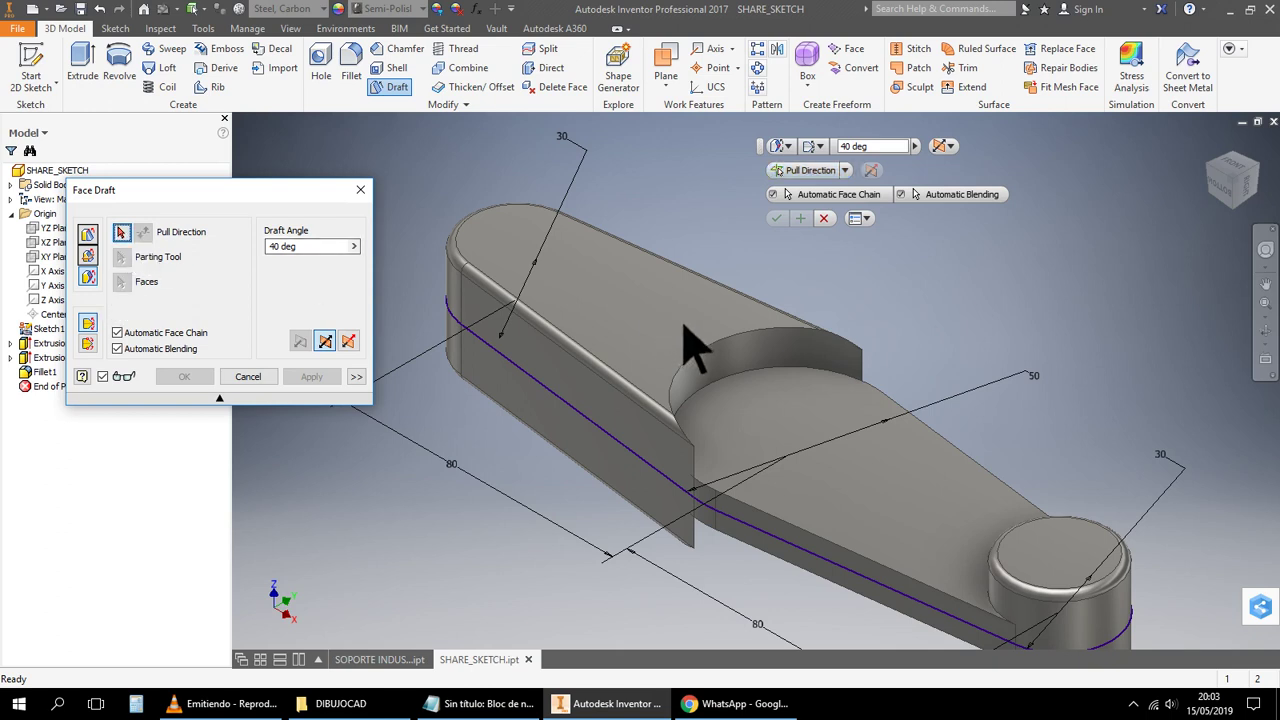
pyautogui.scroll(3, 800, 443)
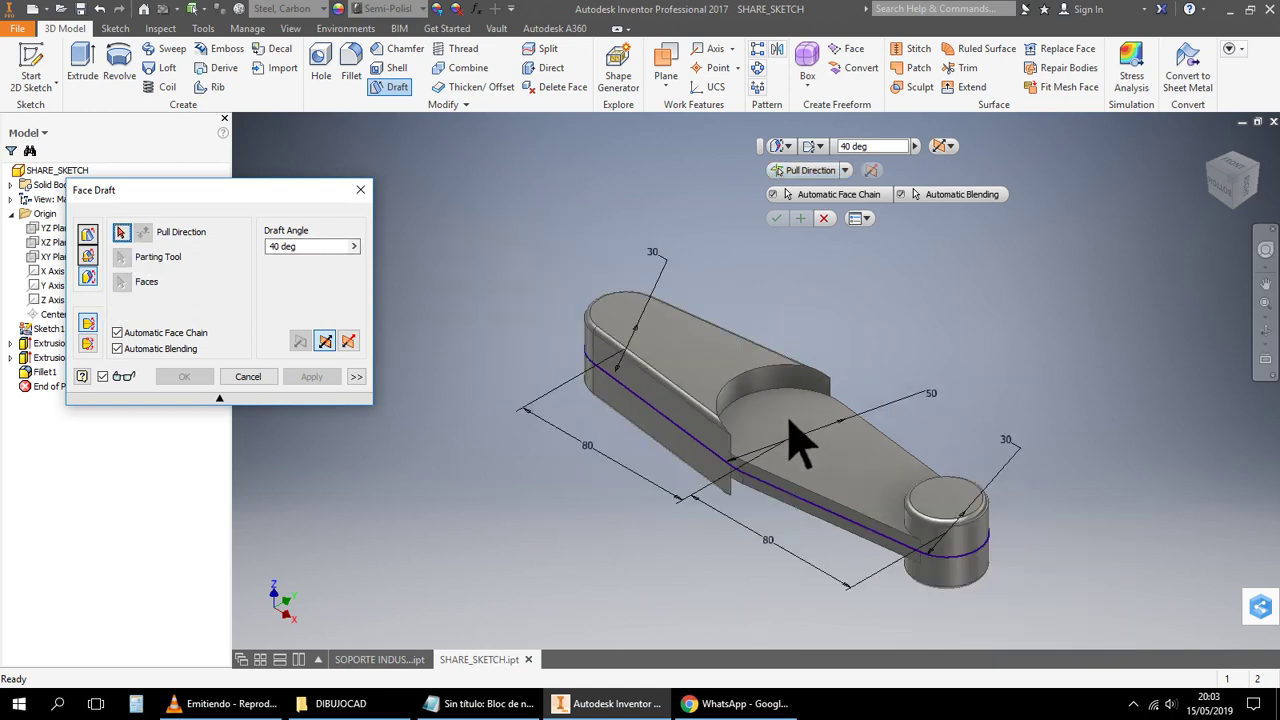
pyautogui.scroll(-4, 800, 443)
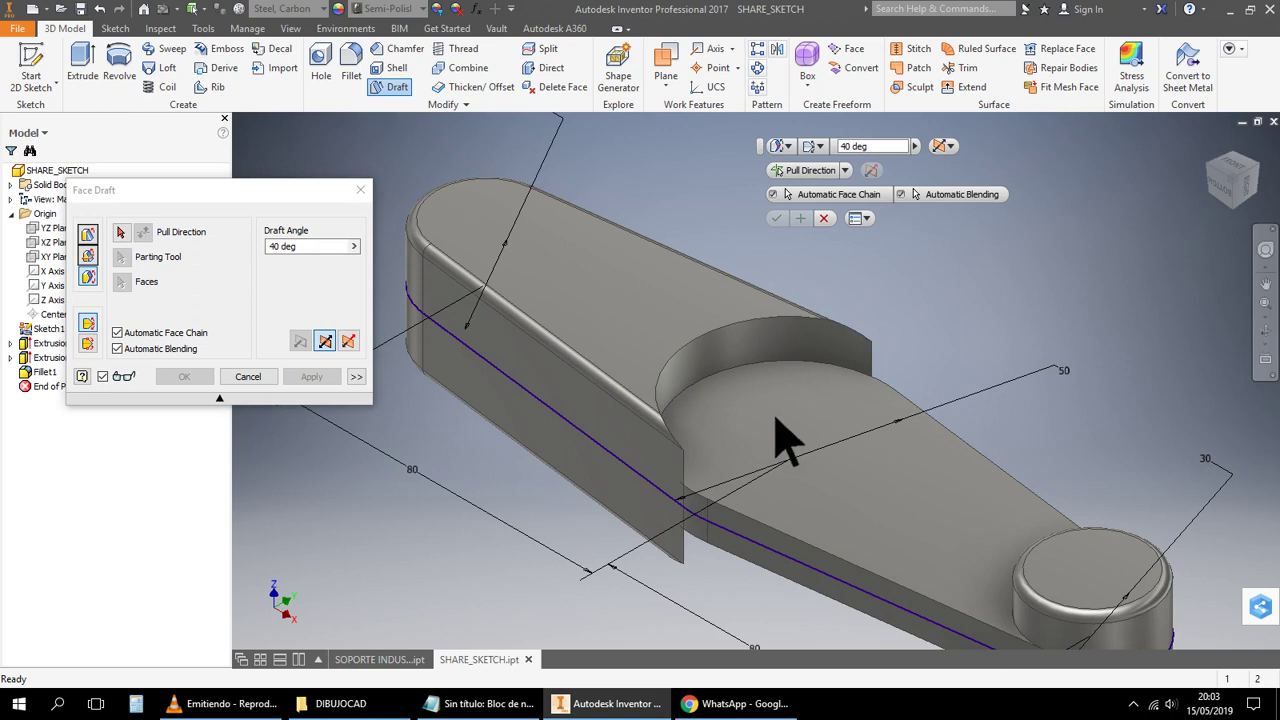
pyautogui.click(121, 232)
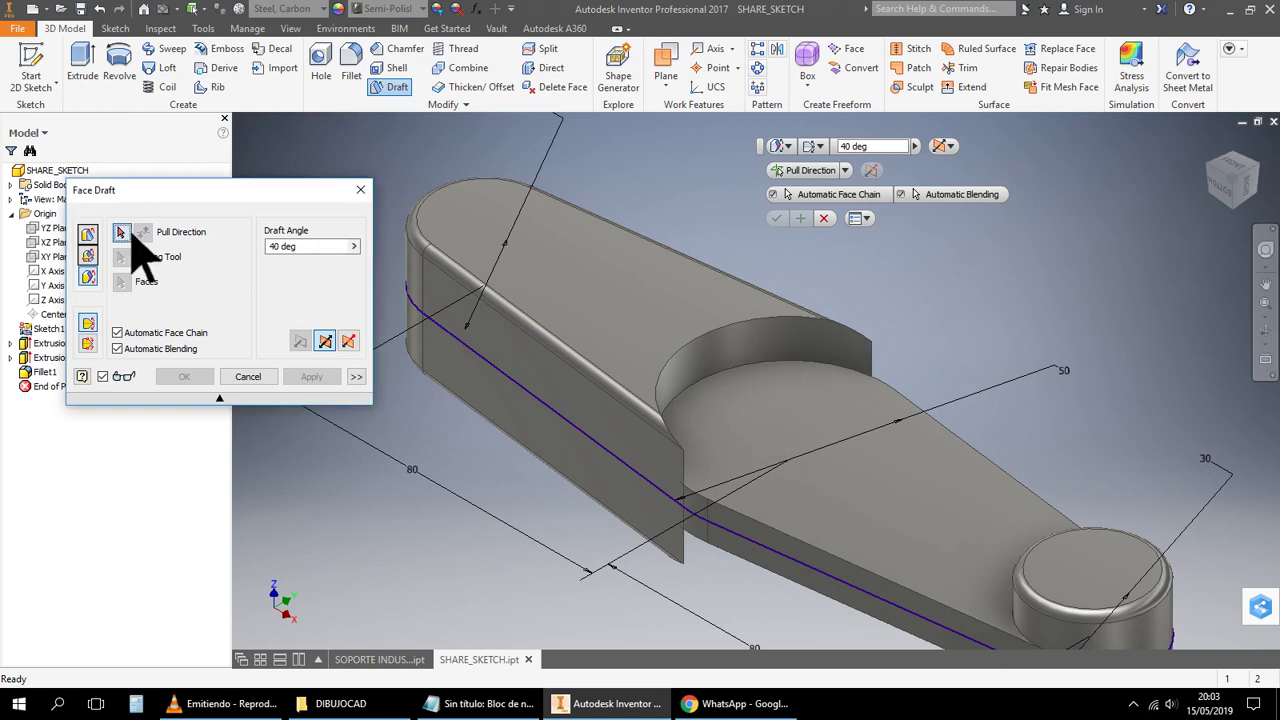
pyautogui.click(784, 422)
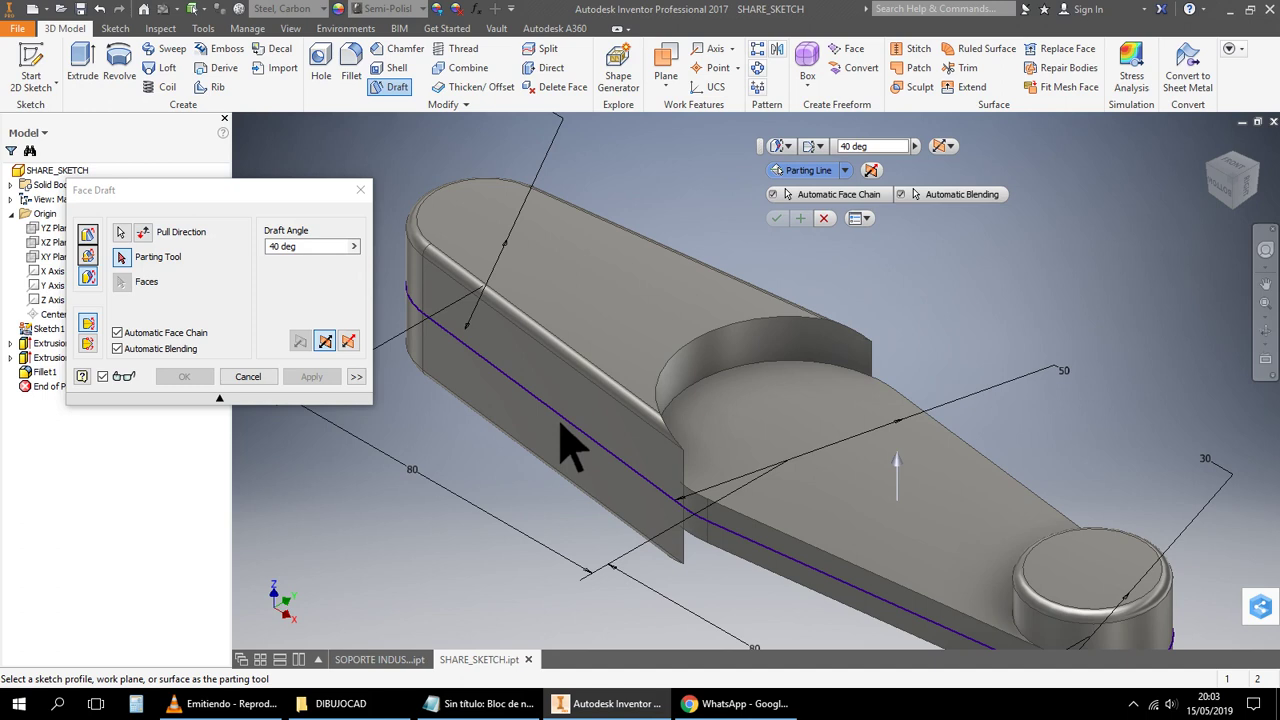
# Try to draft the curved step wall by 40 deg, using the arc at its base as the parting line
pyautogui.click(121, 257)
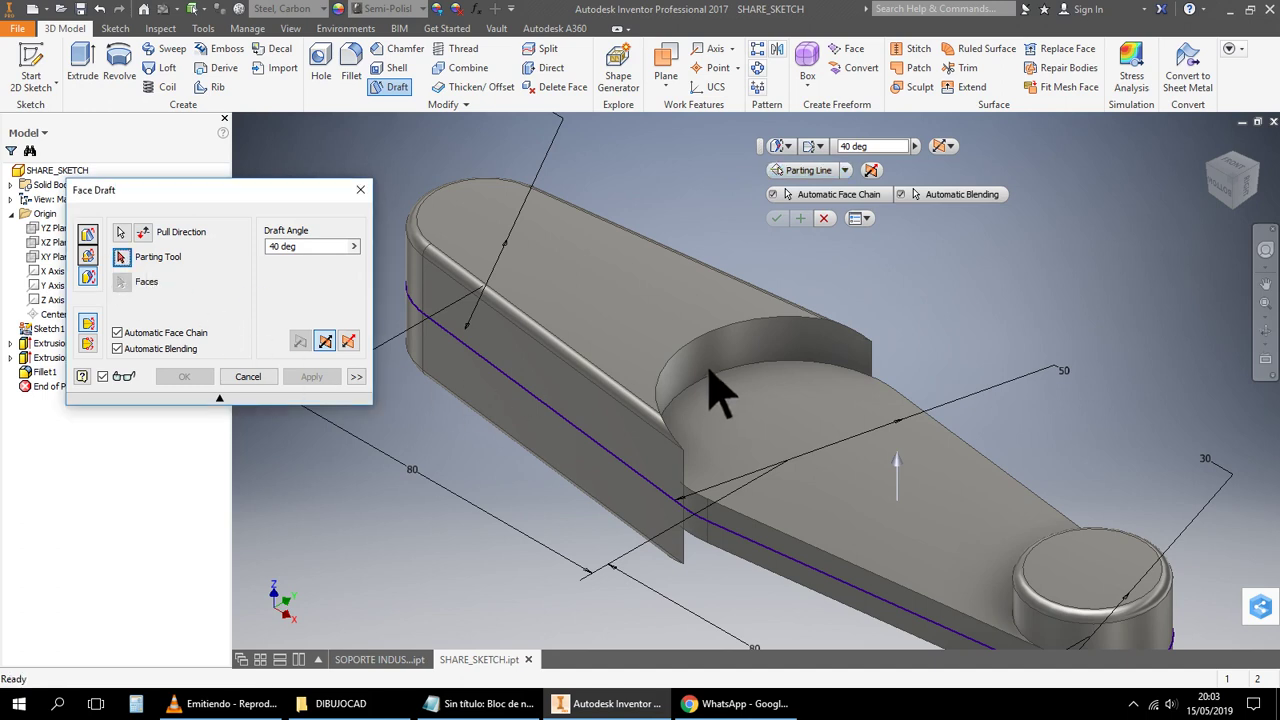
pyautogui.click(124, 259)
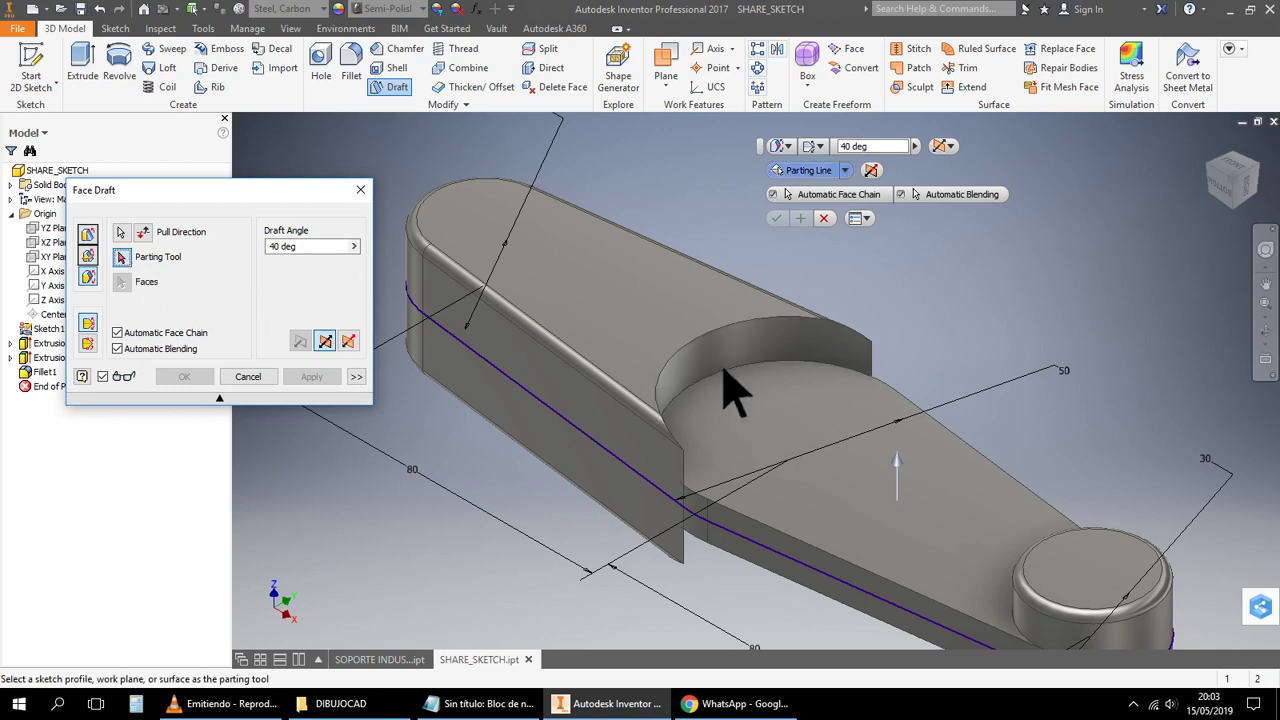
pyautogui.click(733, 395)
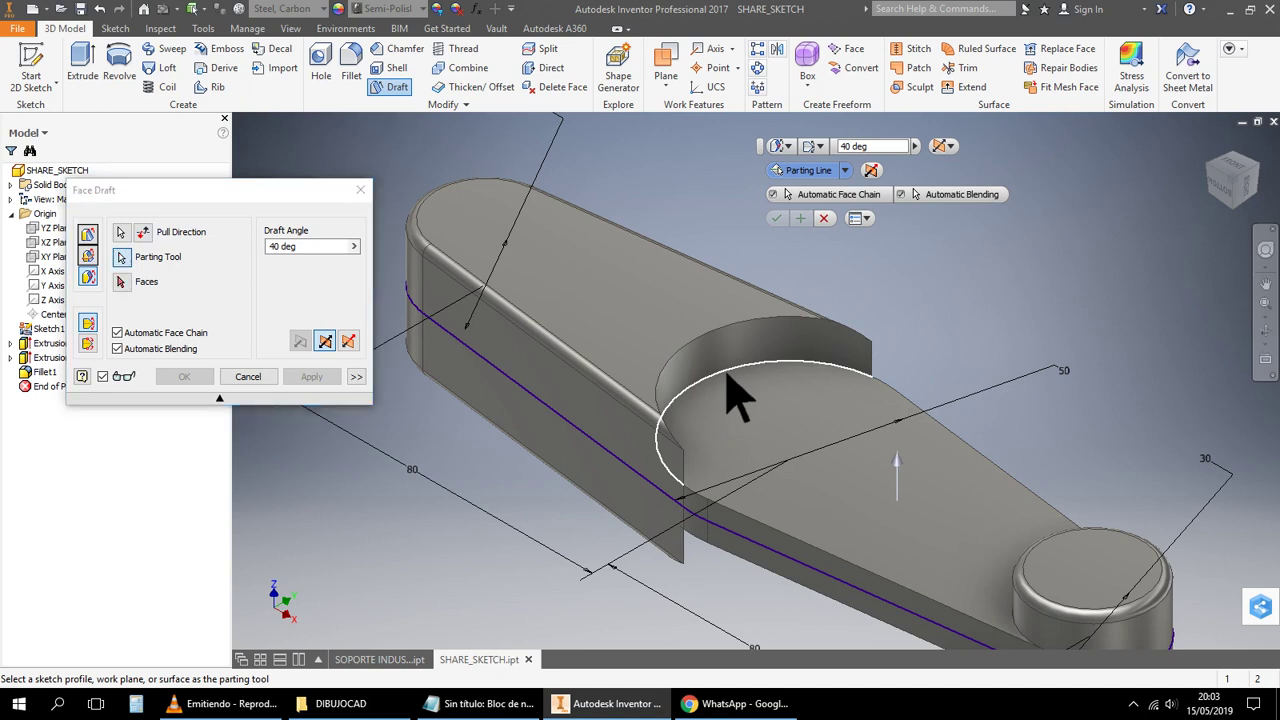
pyautogui.click(140, 284)
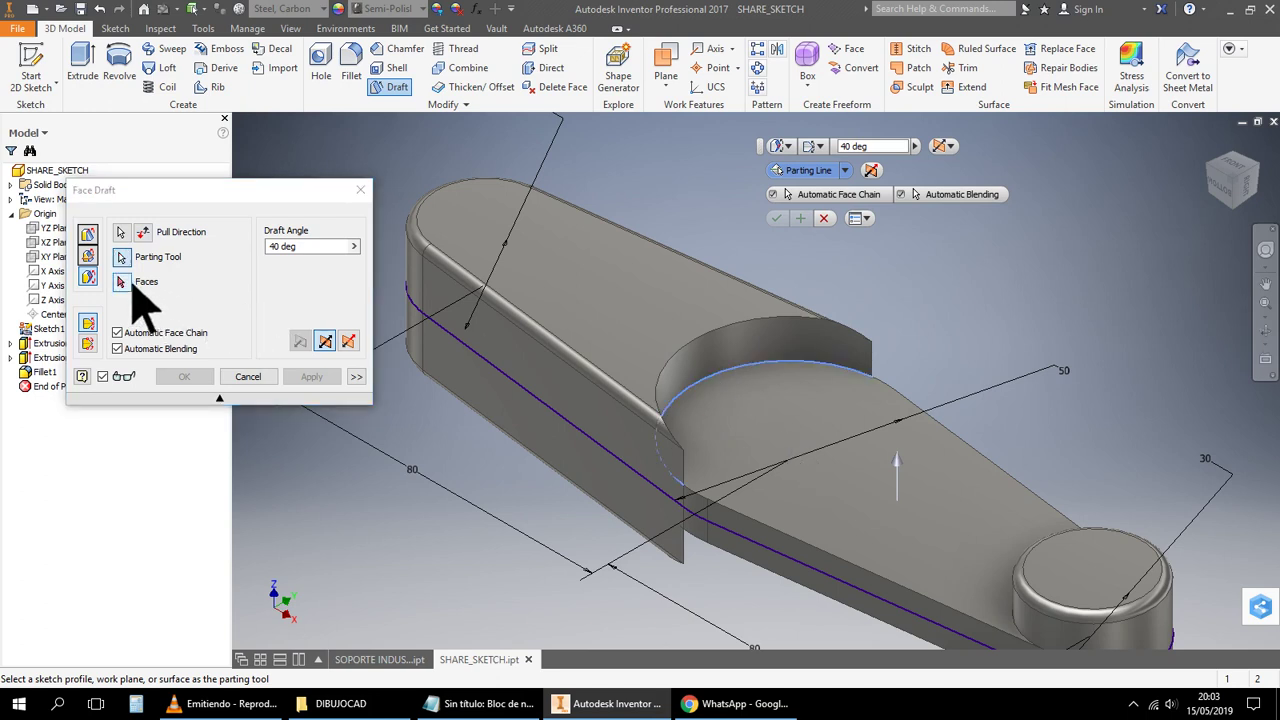
pyautogui.click(735, 380)
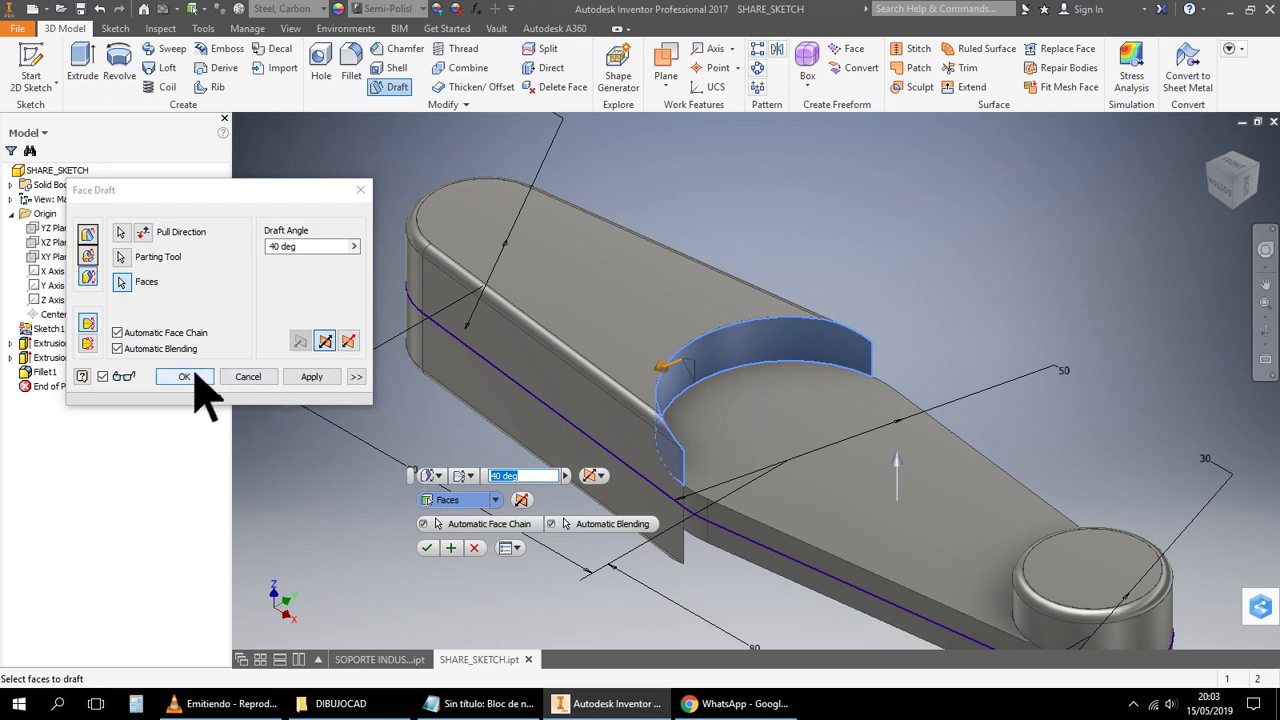
pyautogui.click(335, 248)
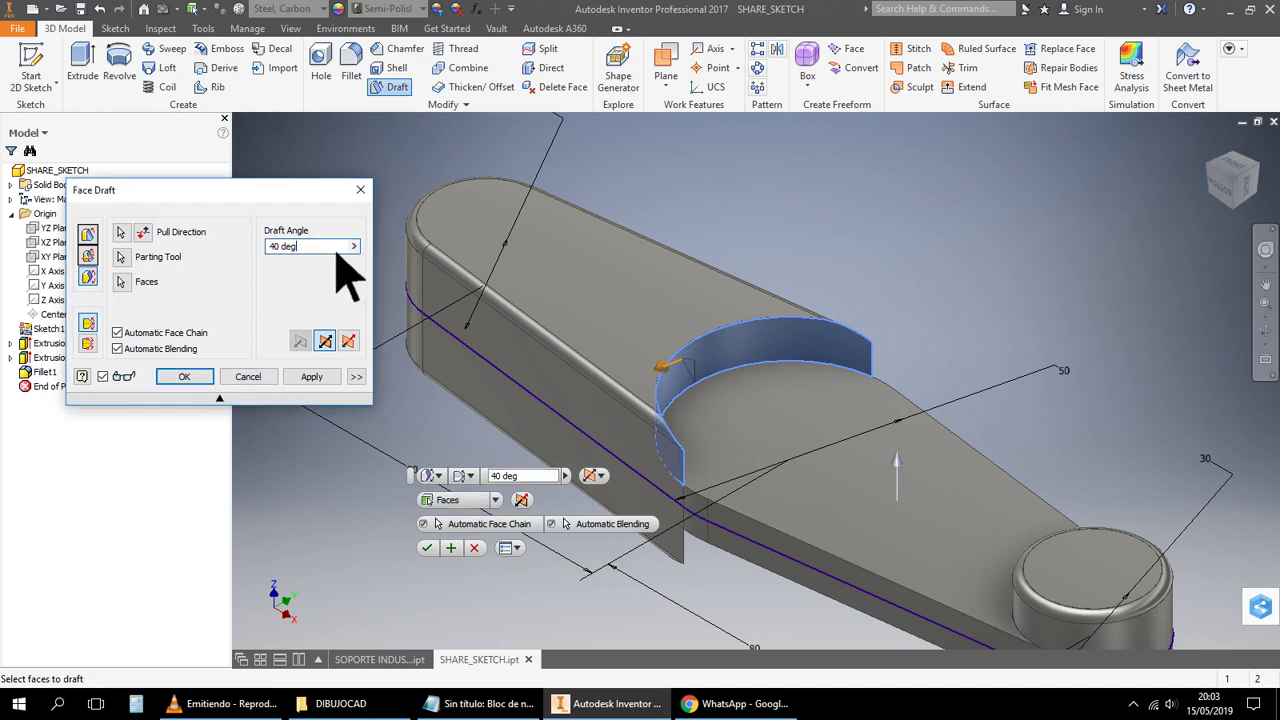
pyautogui.click(205, 374)
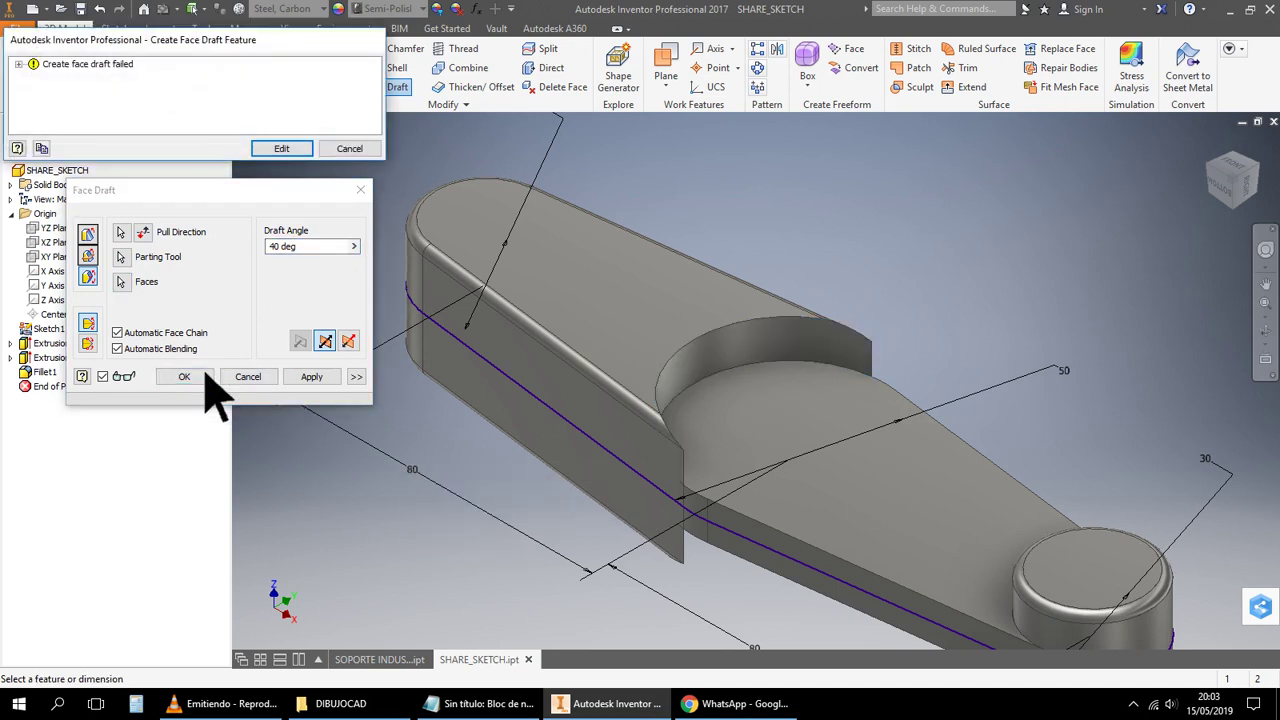
pyautogui.click(355, 148)
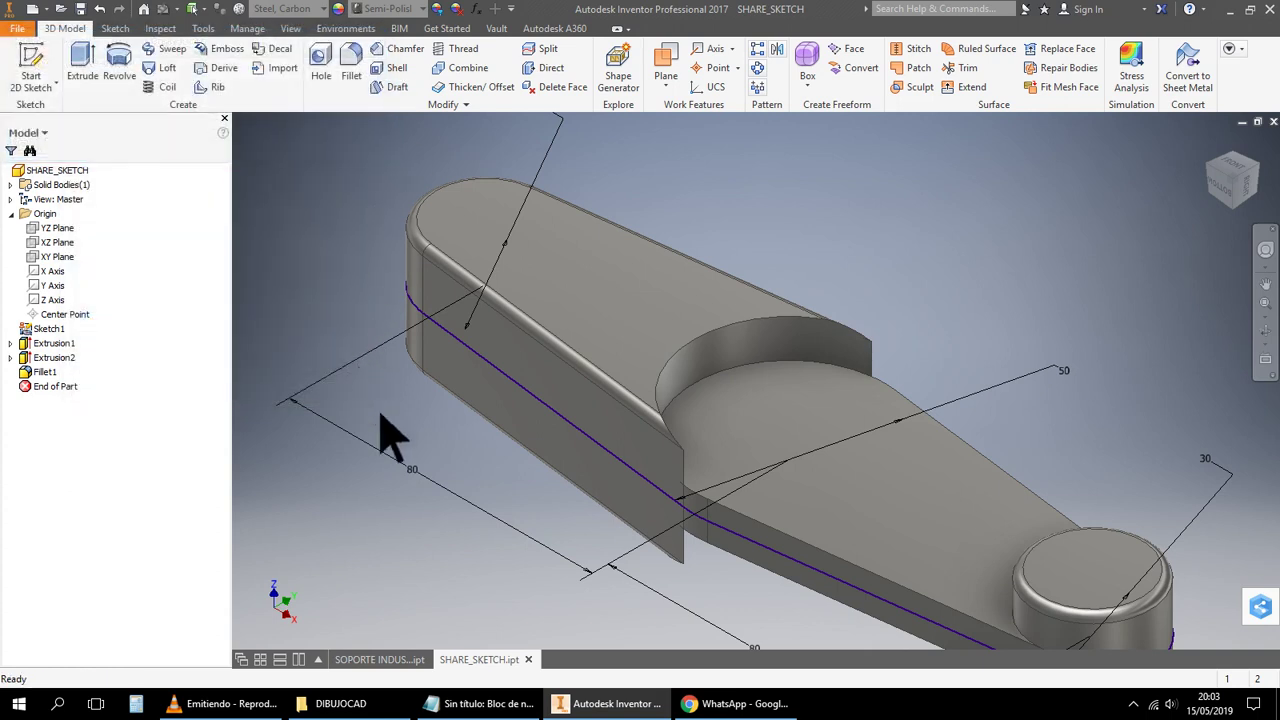
# Restart the Face Draft in parting-line mode and pick the lower middle section's flat face as pull direction
pyautogui.click(407, 91)
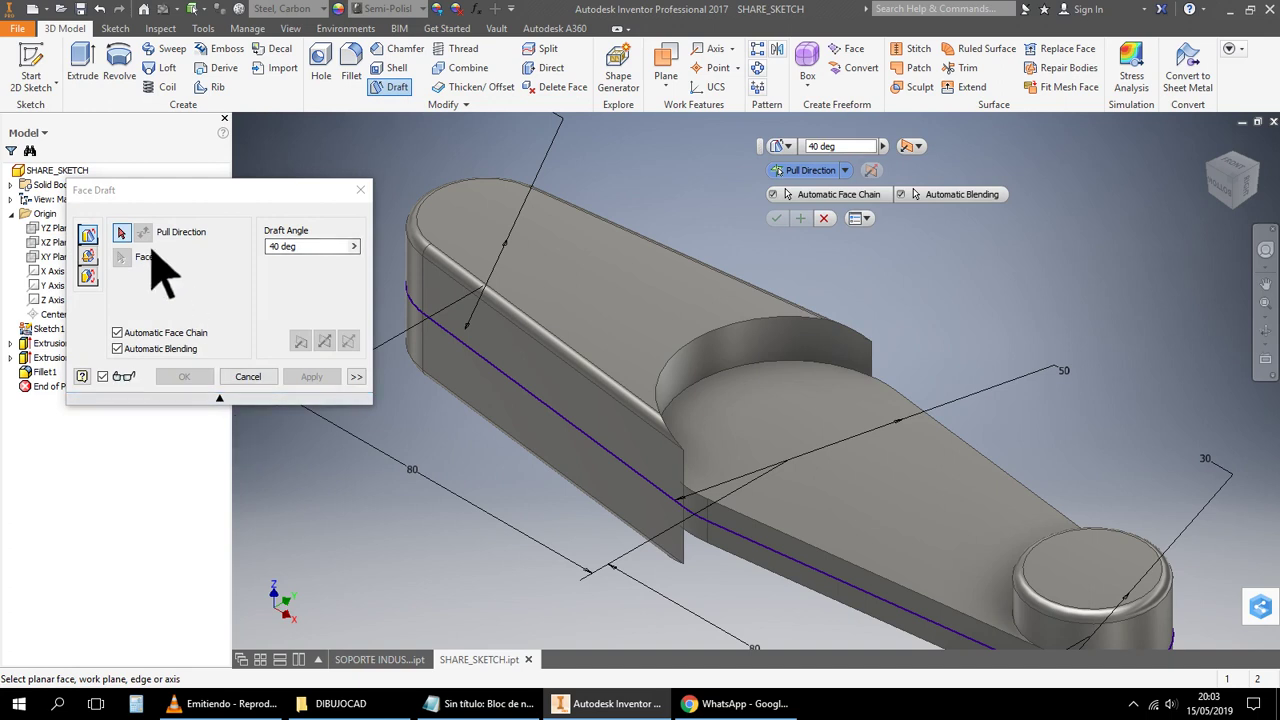
pyautogui.click(88, 256)
pyautogui.click(89, 234)
pyautogui.click(89, 277)
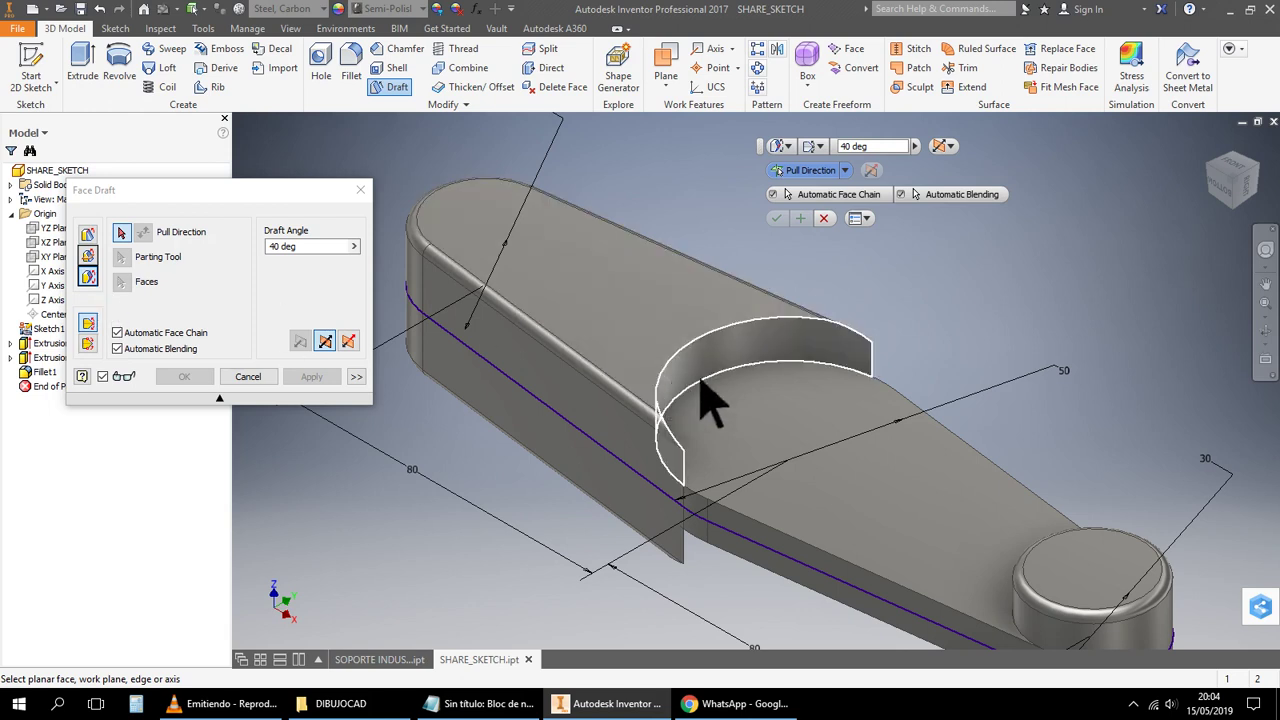
pyautogui.click(786, 428)
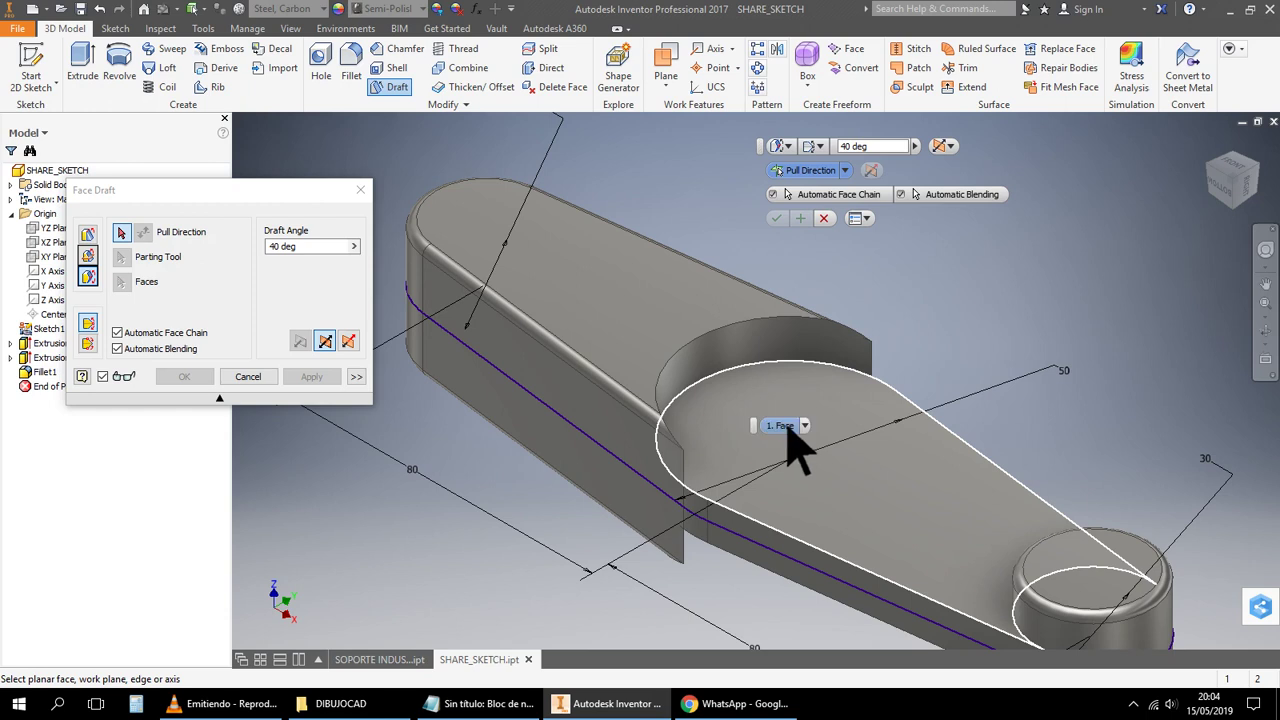
pyautogui.click(122, 233)
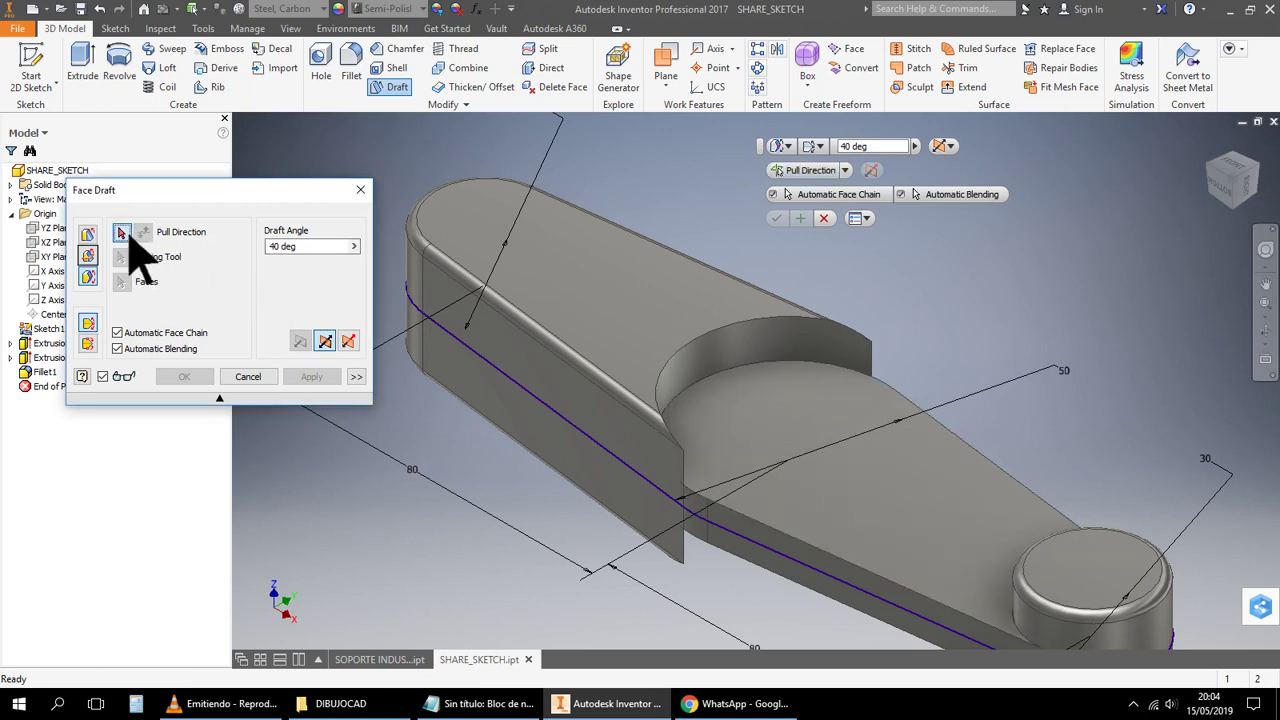
pyautogui.click(796, 444)
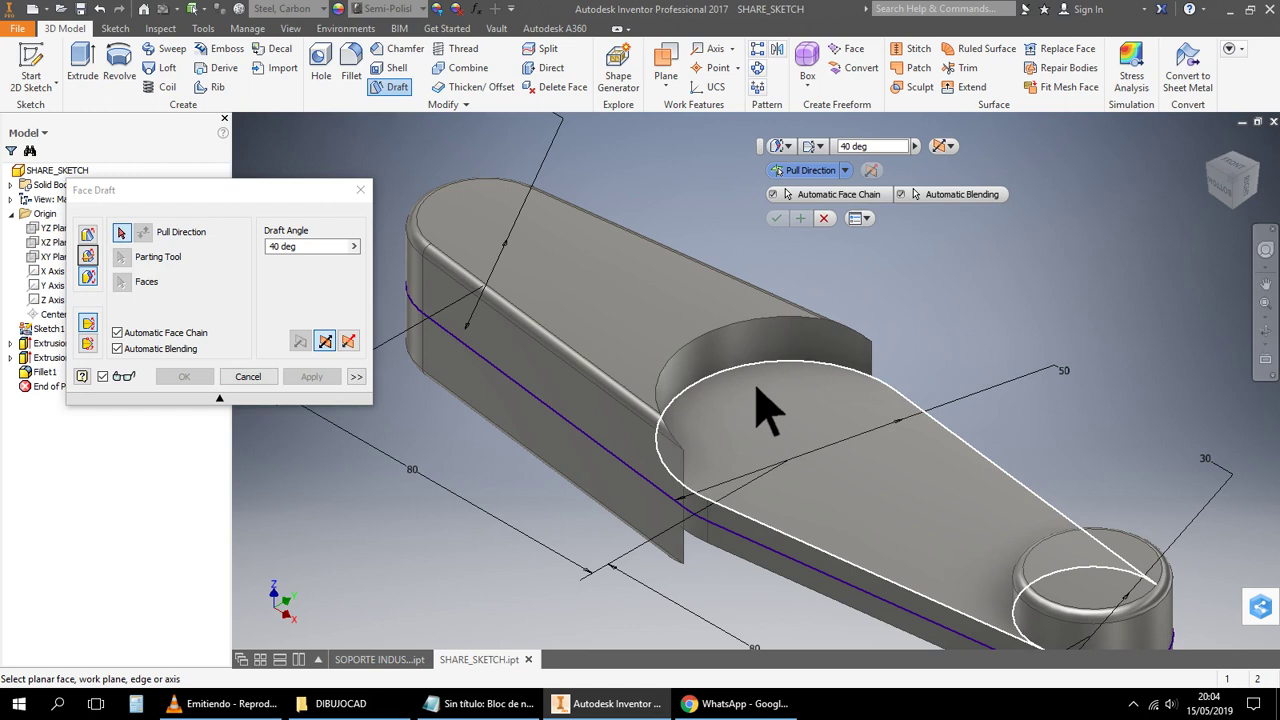
pyautogui.moveTo(790, 430)
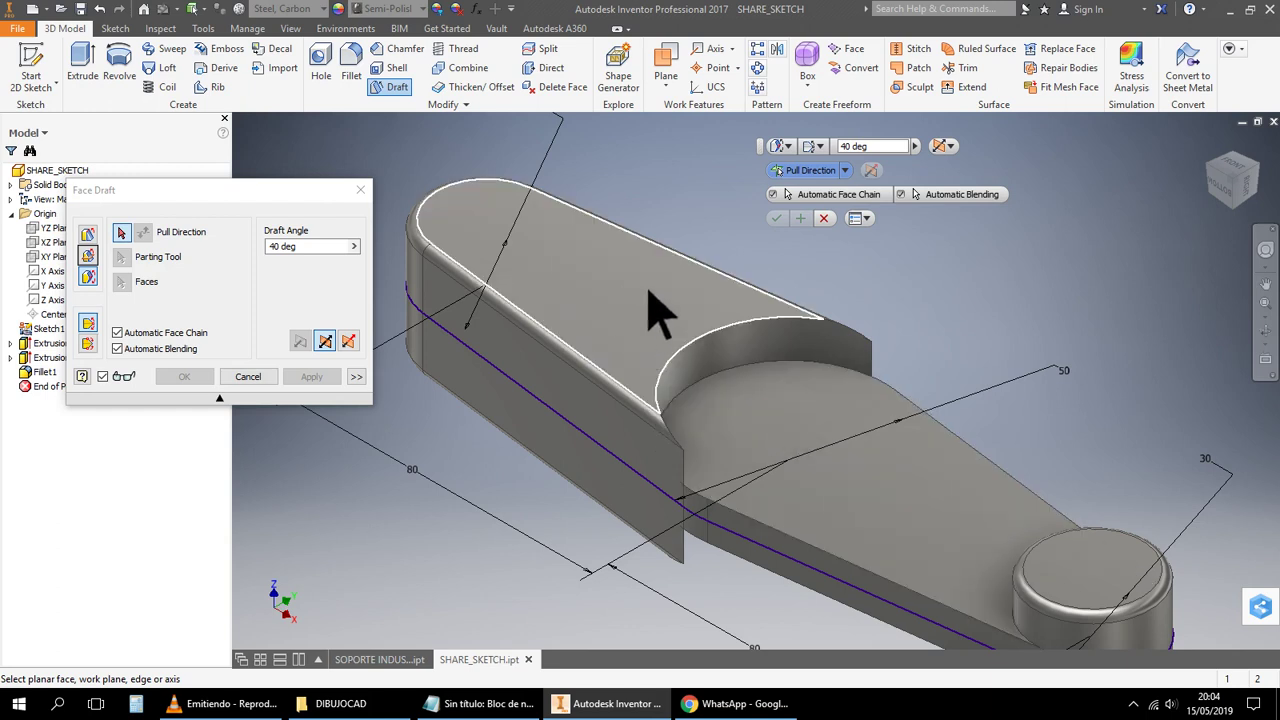
pyautogui.click(760, 405)
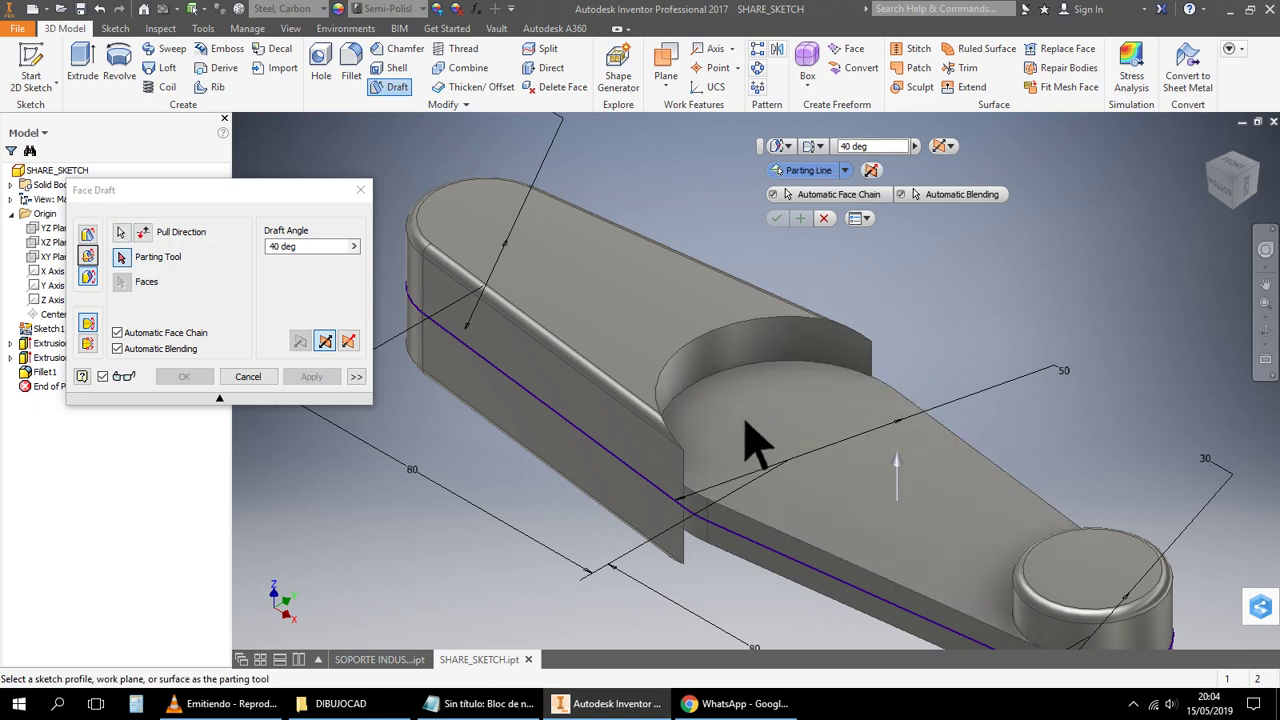
# Retry the 40 deg draft on the curved step wall with its base arc as the parting line
pyautogui.click(123, 257)
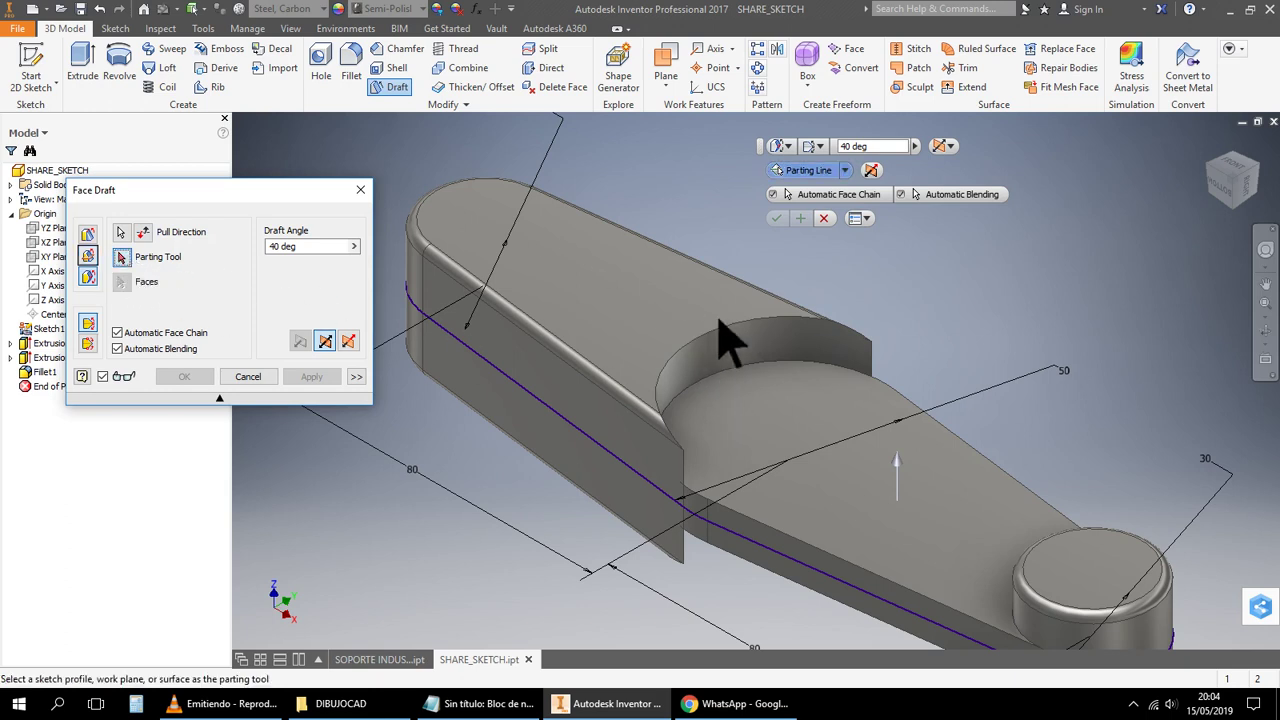
pyautogui.click(749, 392)
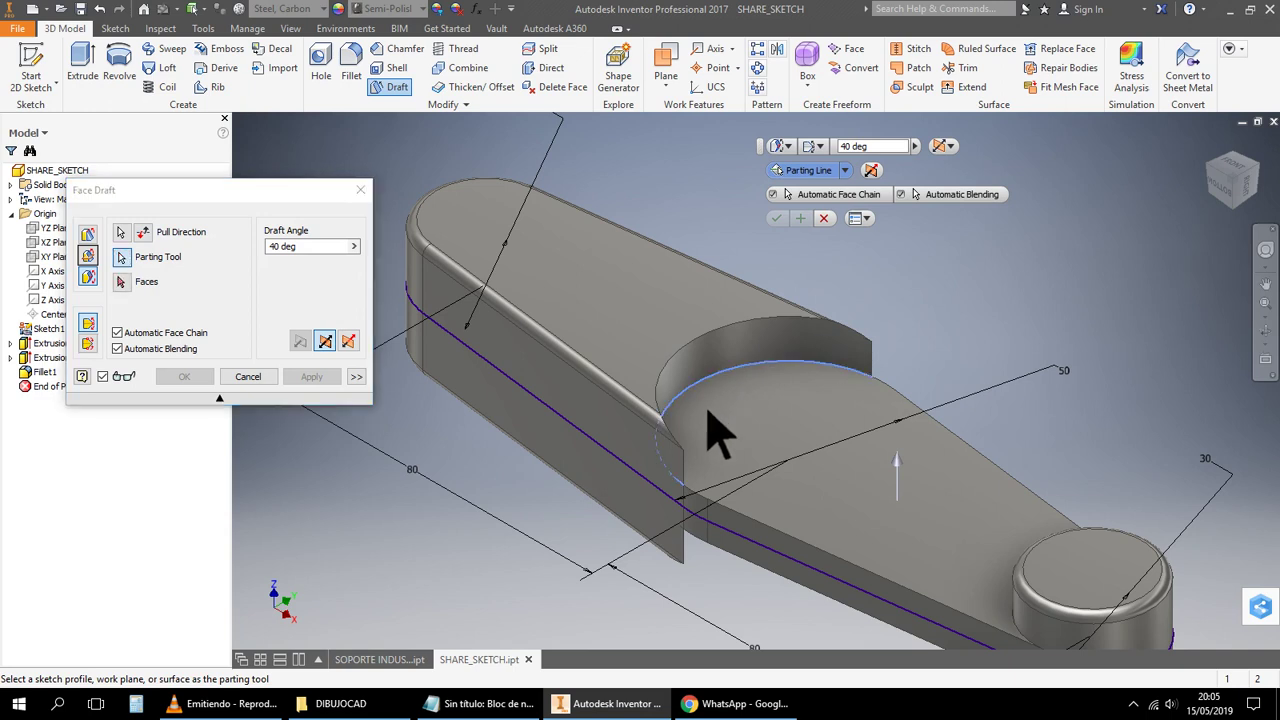
pyautogui.click(122, 283)
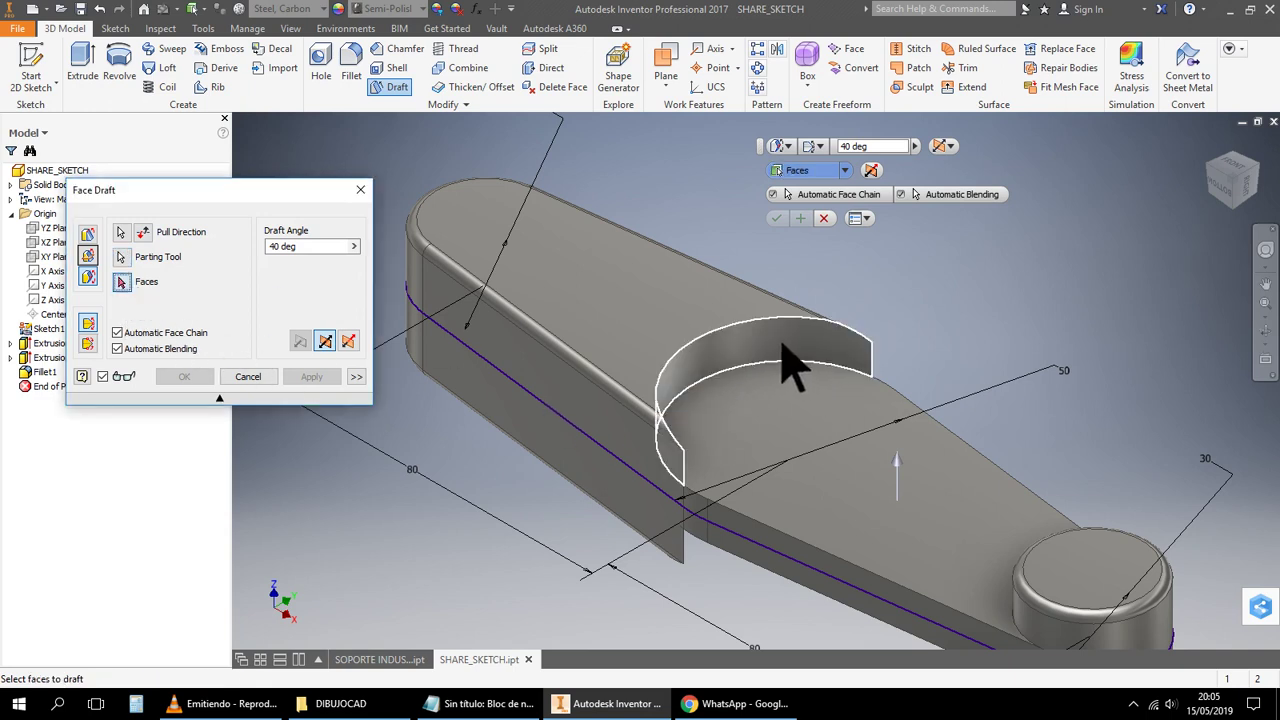
pyautogui.click(758, 366)
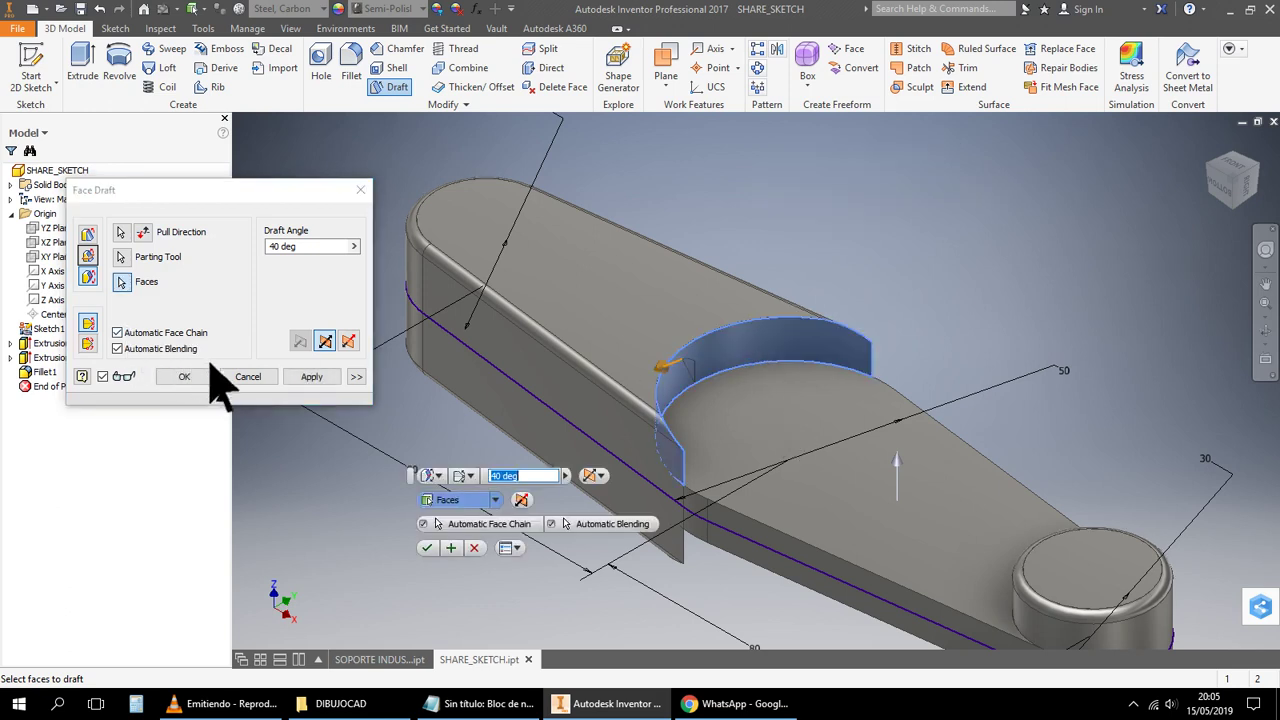
pyautogui.click(281, 247)
pyautogui.click(284, 247)
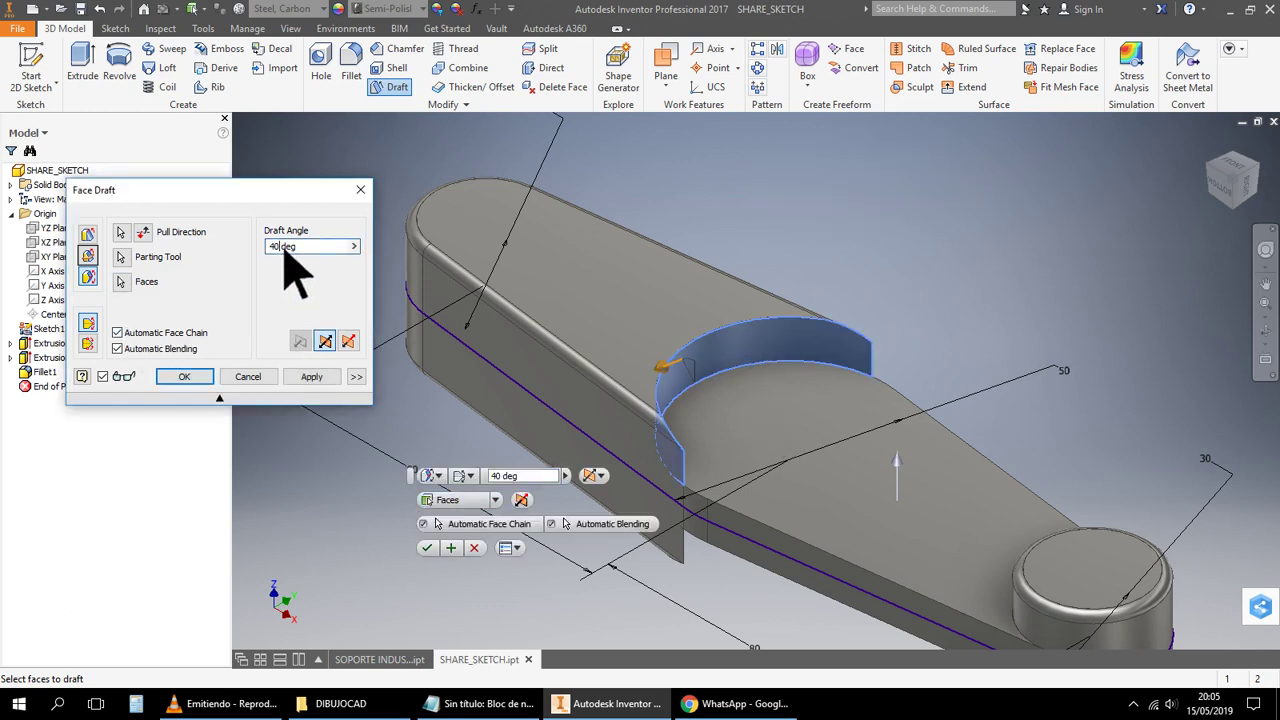
pyautogui.click(205, 378)
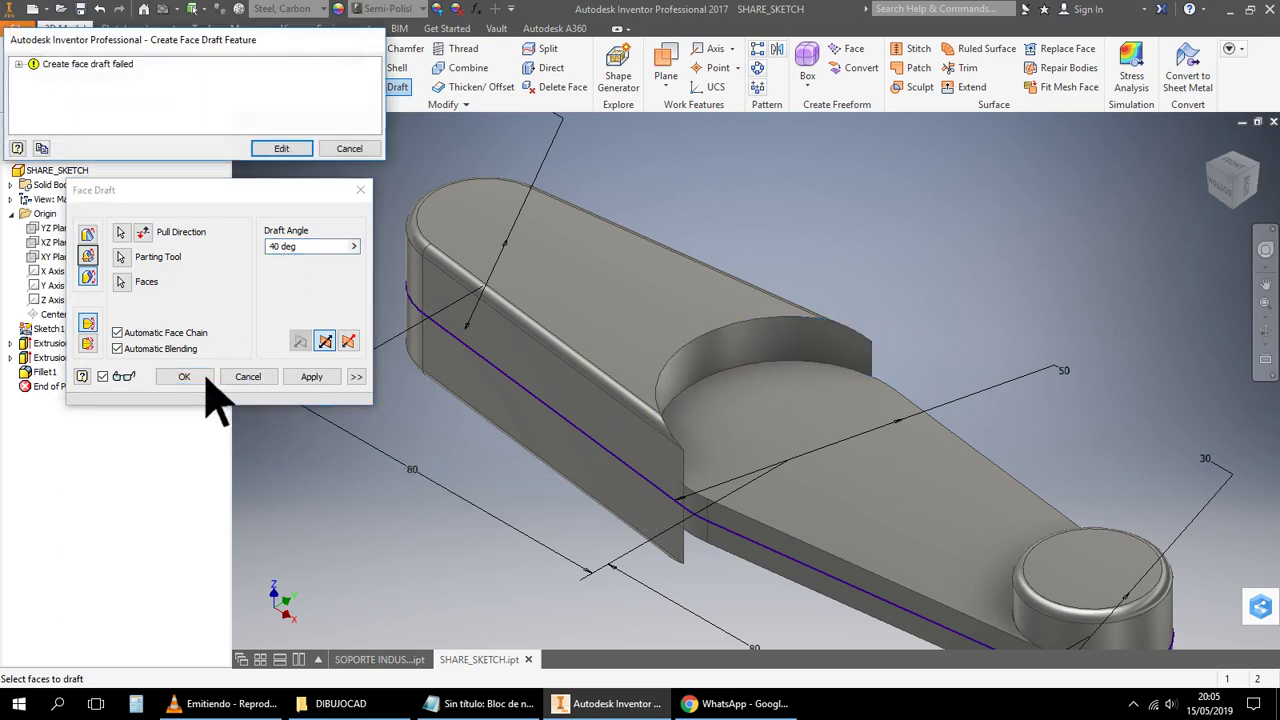
pyautogui.click(349, 148)
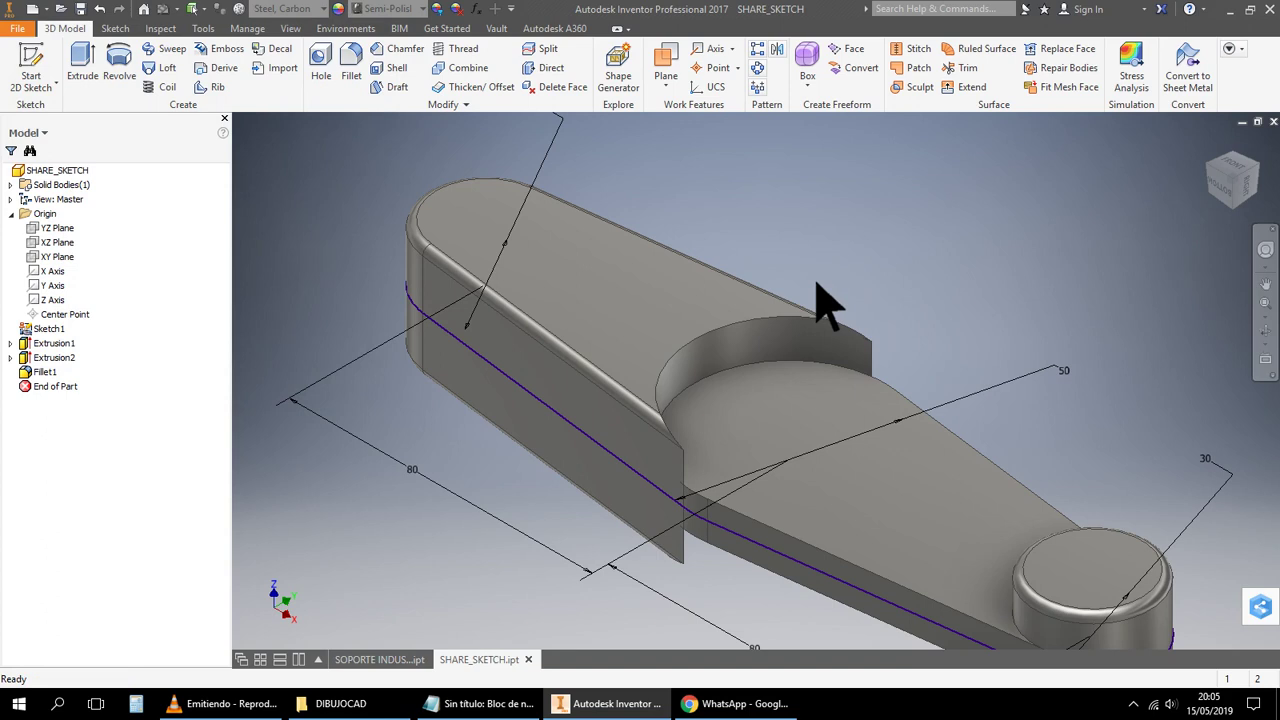
pyautogui.click(397, 89)
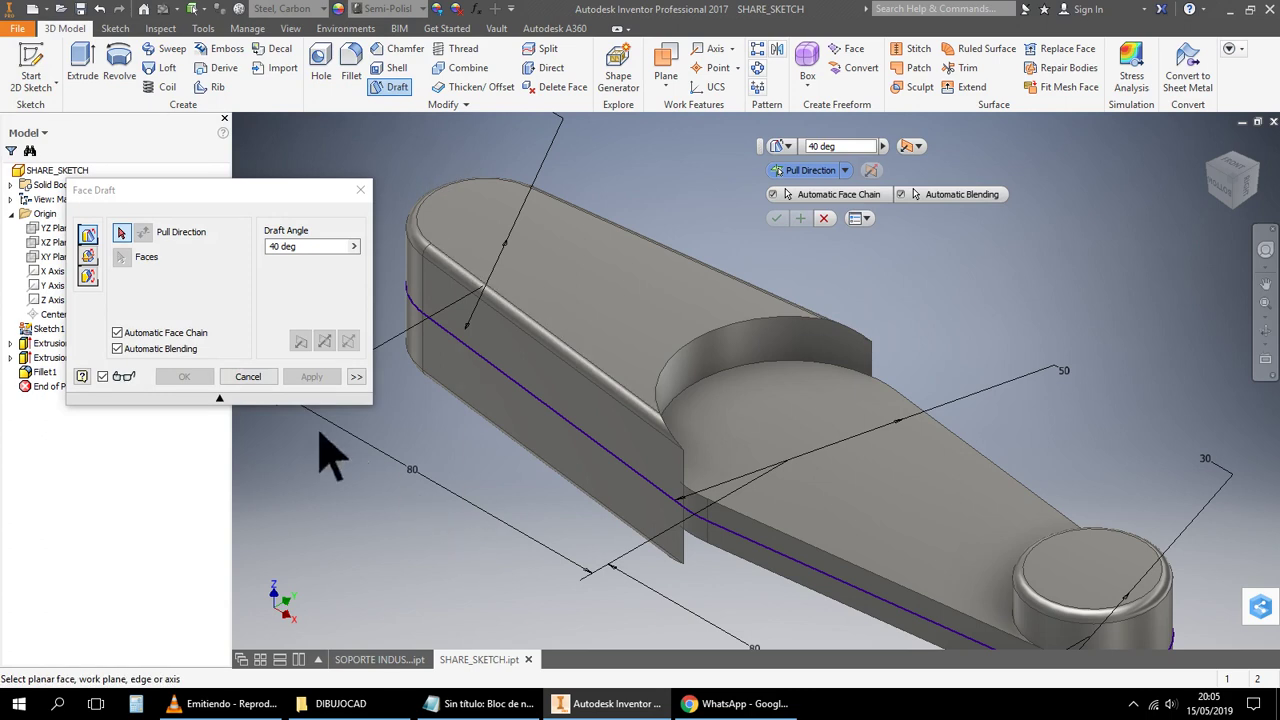
pyautogui.click(248, 377)
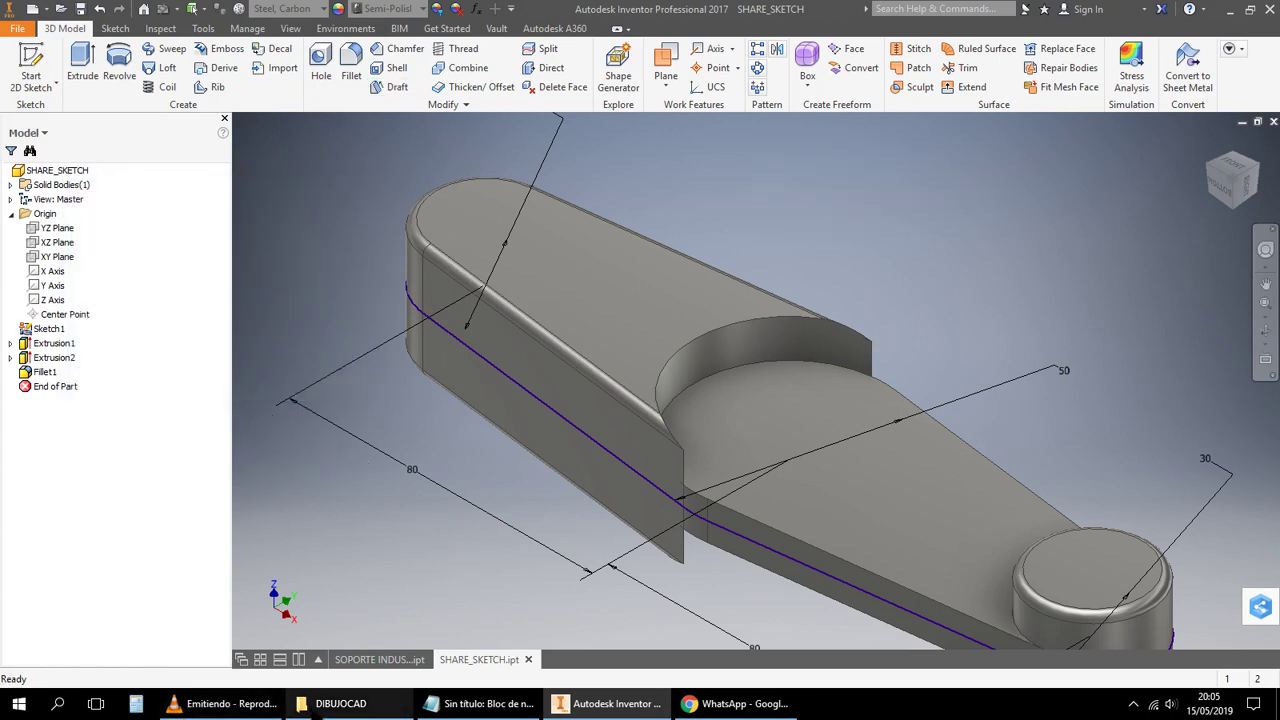
# Switch to File Explorer, go to the Descargas folder and preview the SHARE SKETCH part file
pyautogui.moveTo(340, 705)
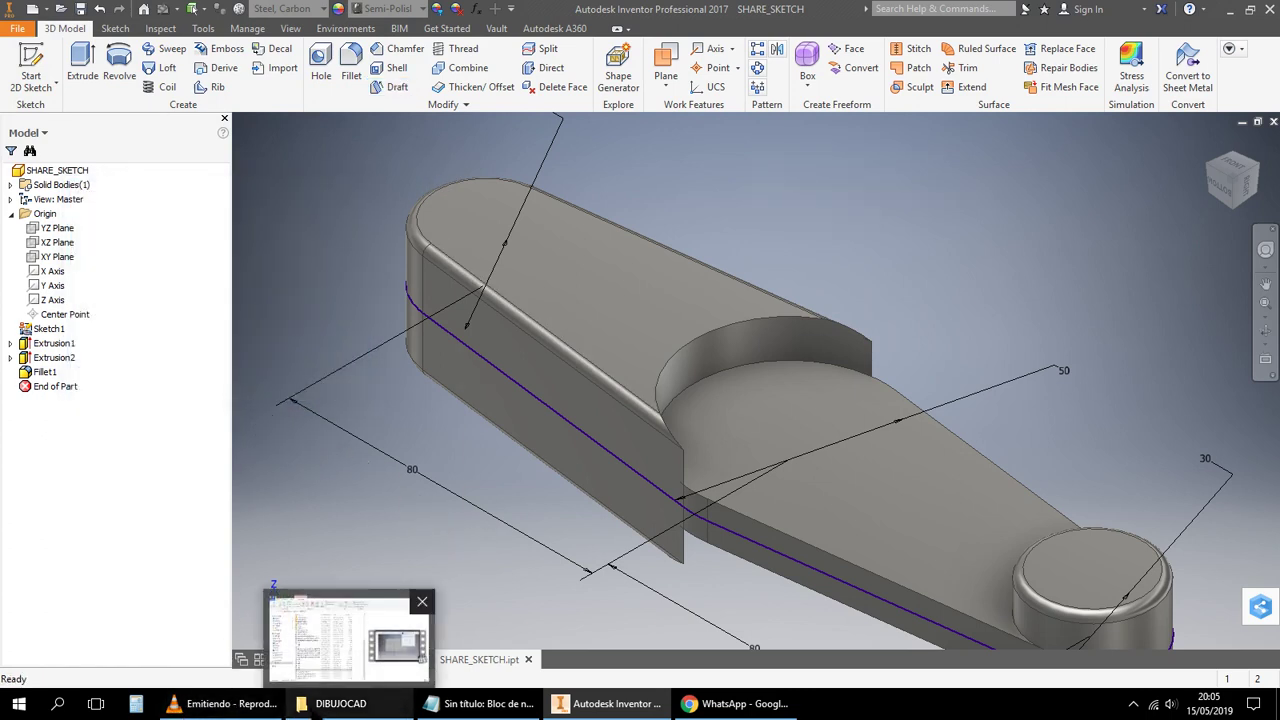
pyautogui.click(348, 637)
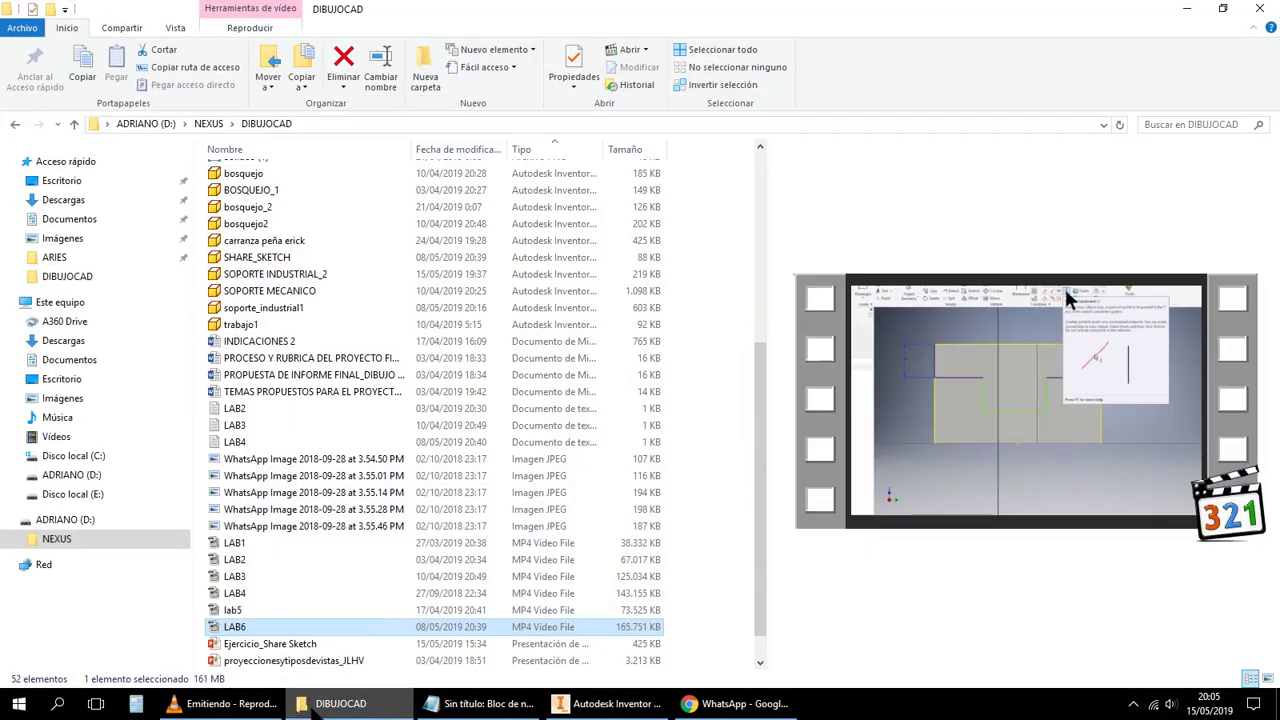
pyautogui.click(70, 201)
pyautogui.click(274, 174)
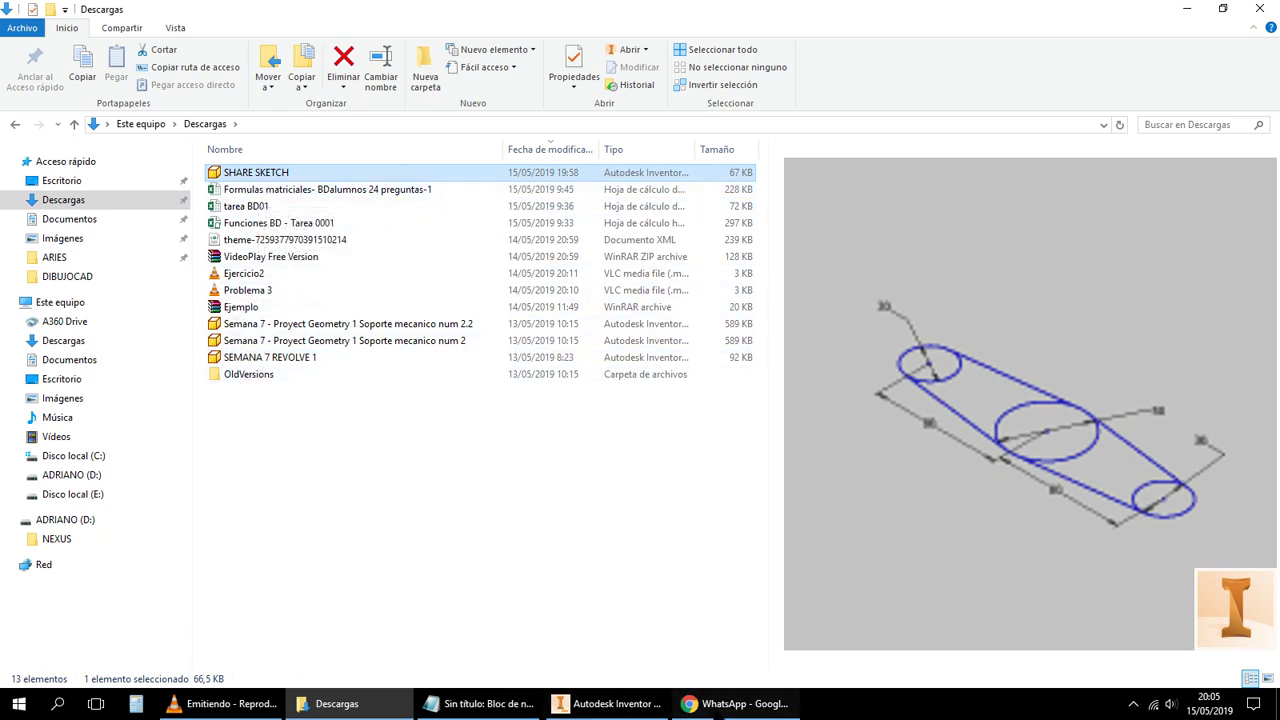
pyautogui.click(716, 706)
pyautogui.click(716, 706)
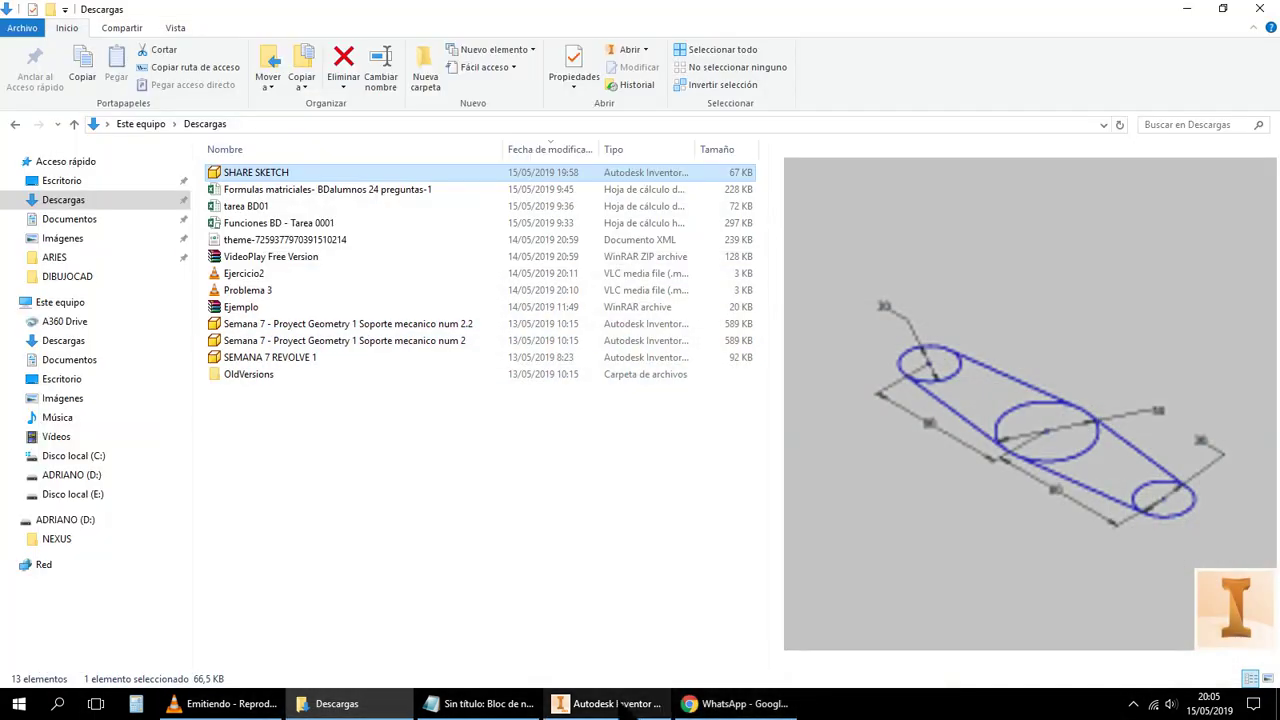
# Switch back to Autodesk Inventor with the SHARE_SKETCH part
pyautogui.click(620, 706)
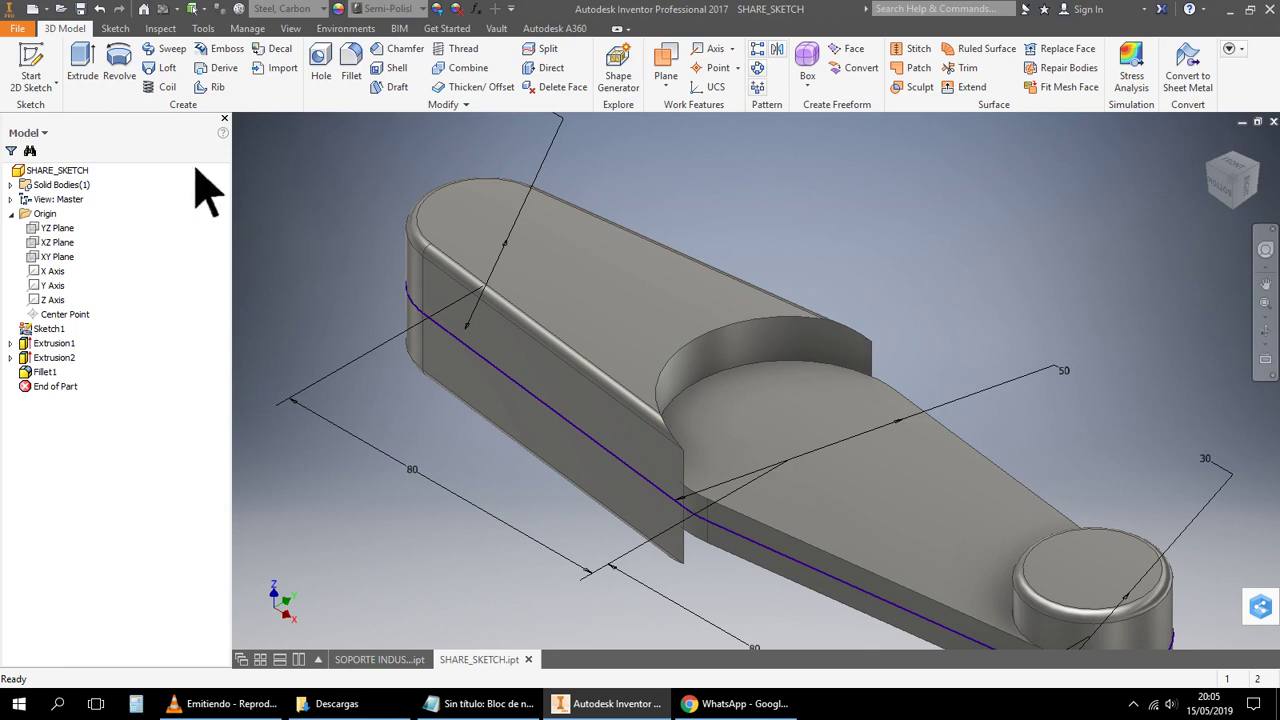
pyautogui.click(392, 88)
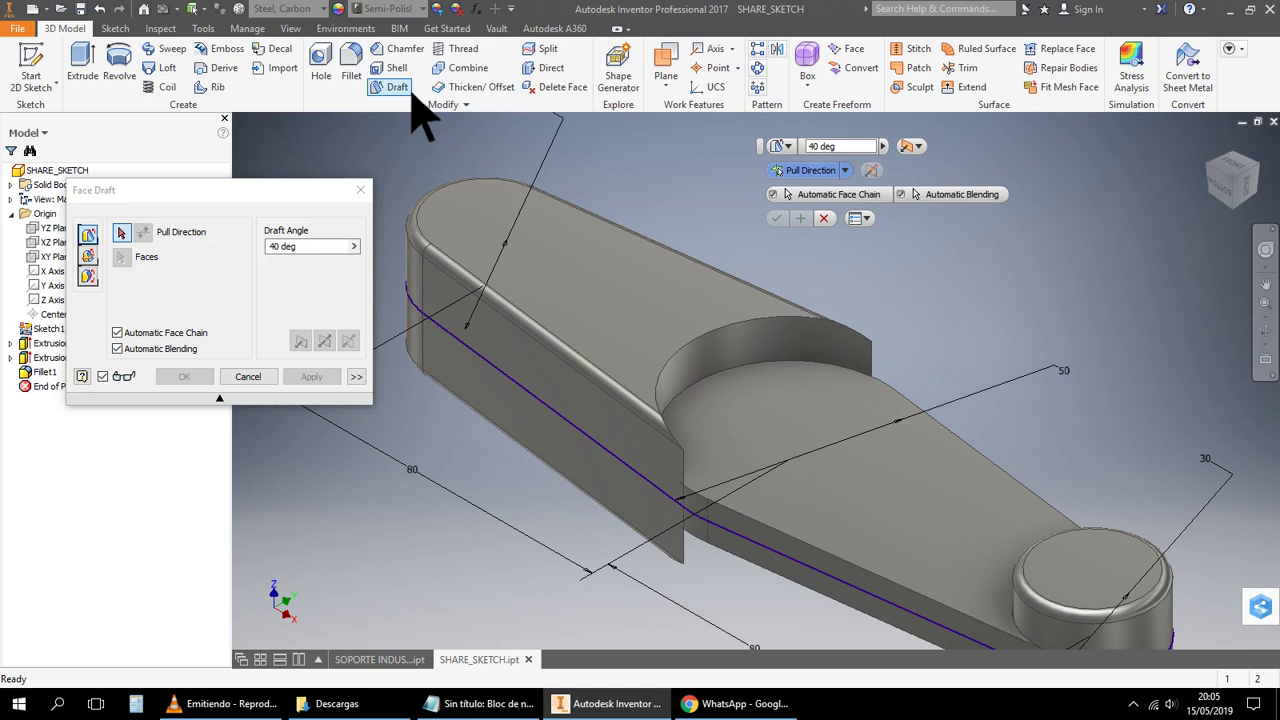
pyautogui.click(89, 276)
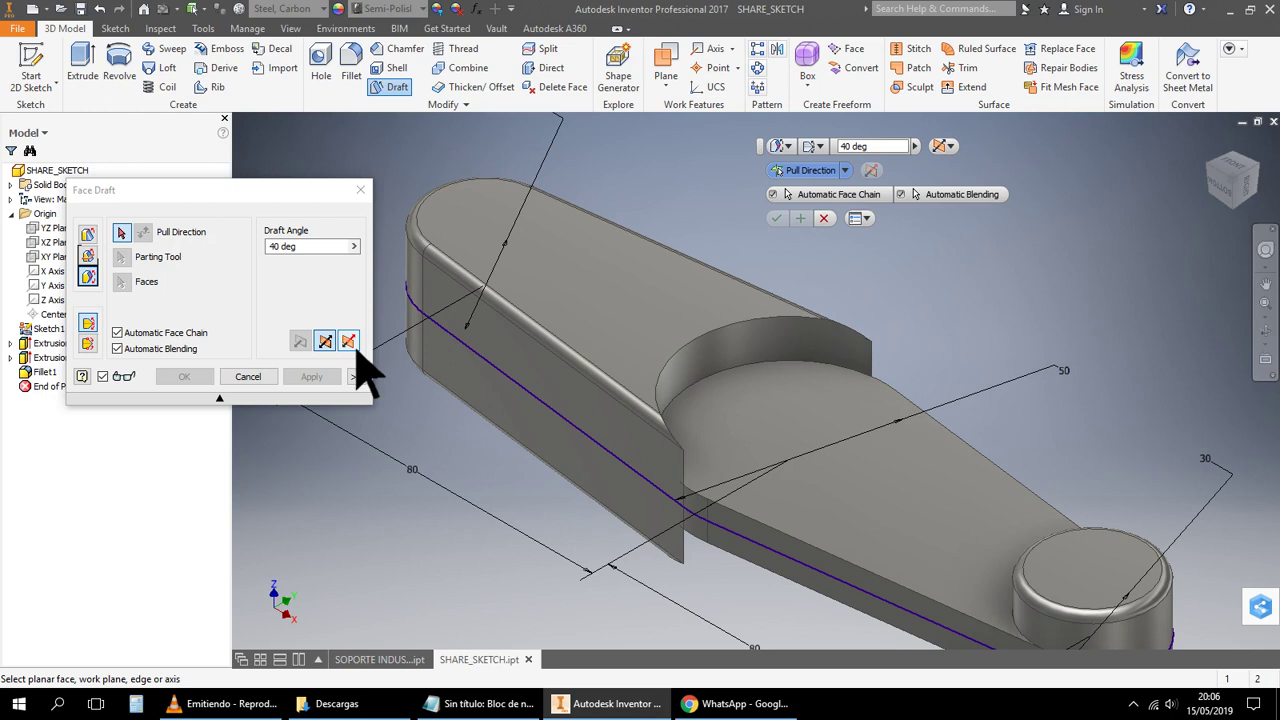
pyautogui.click(123, 235)
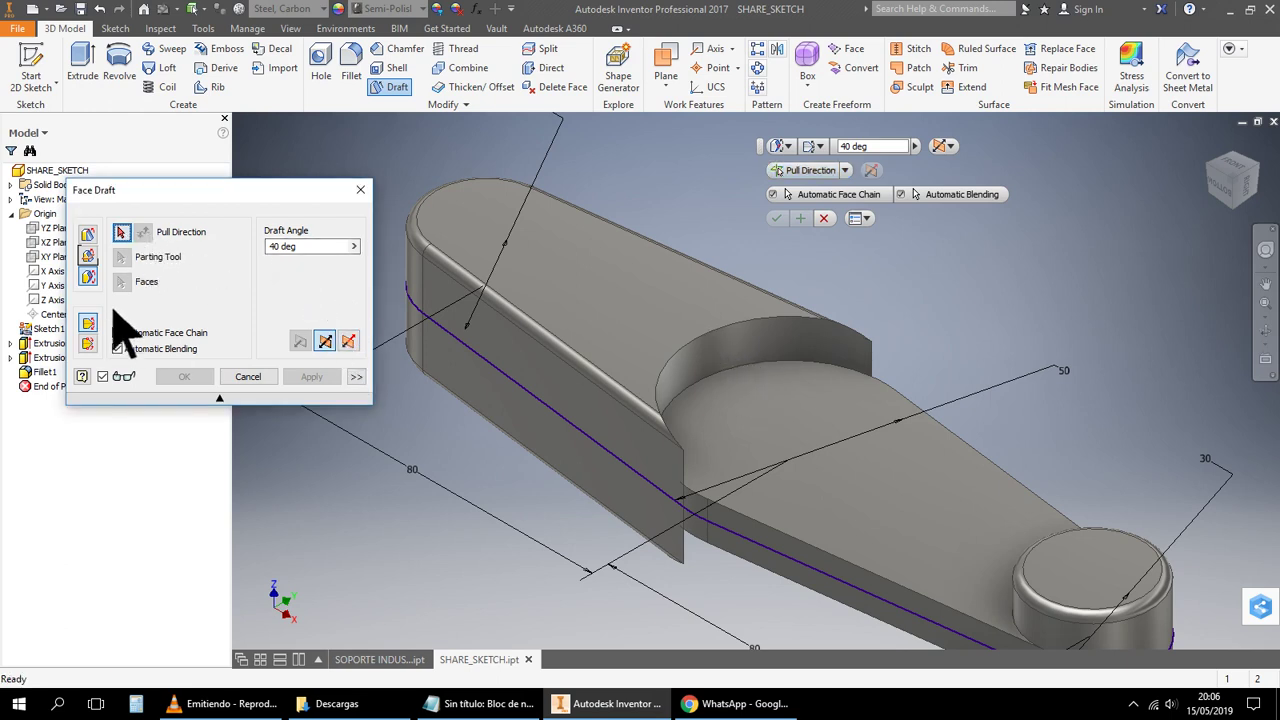
pyautogui.click(122, 233)
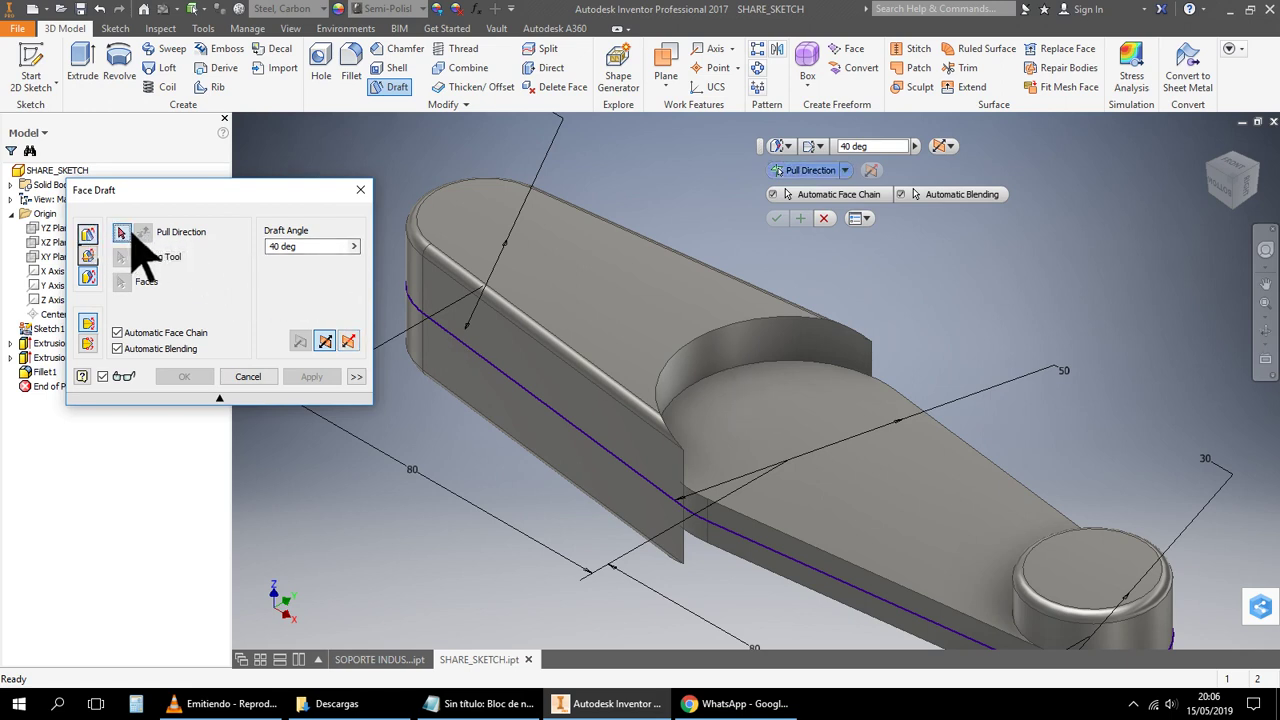
pyautogui.click(737, 381)
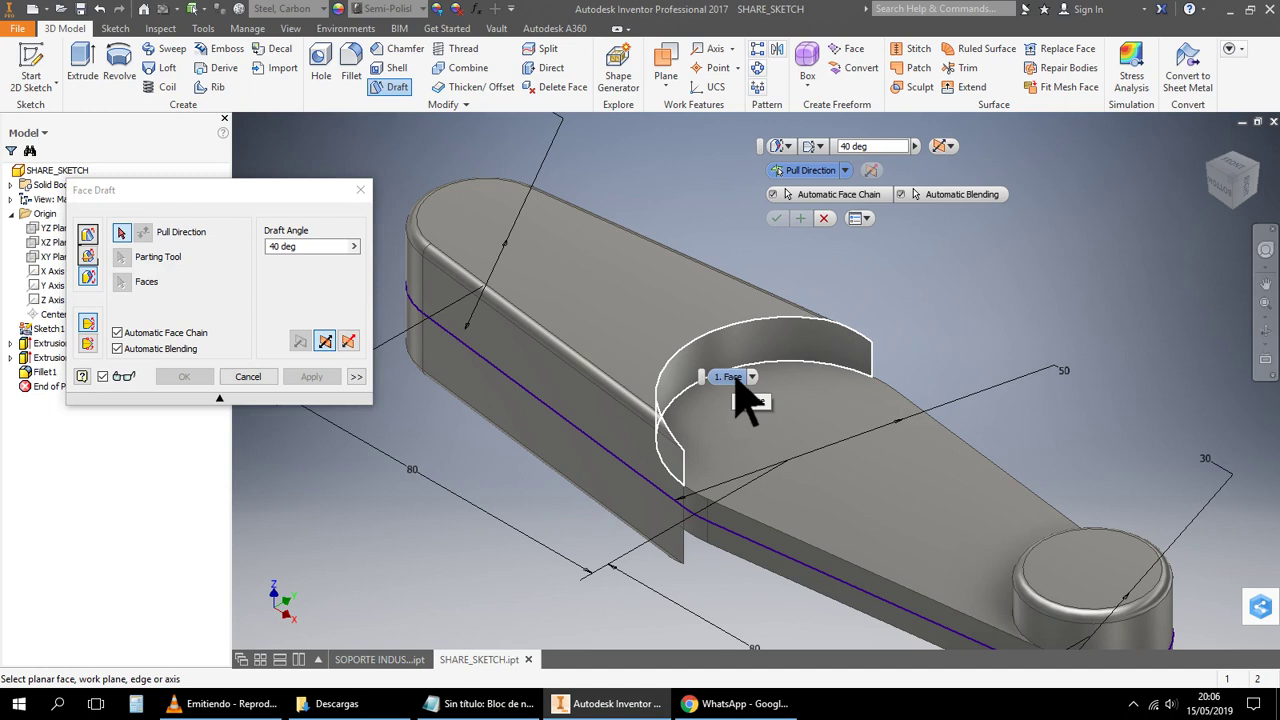
pyautogui.click(268, 378)
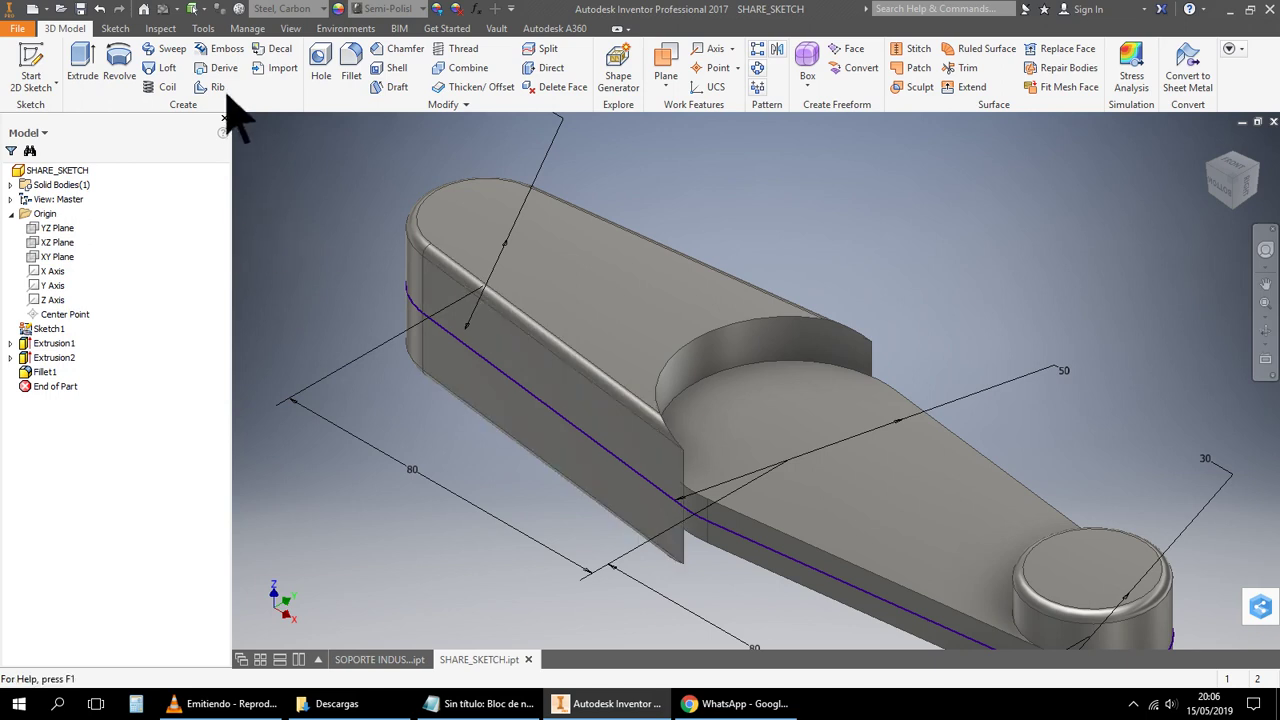
pyautogui.click(393, 87)
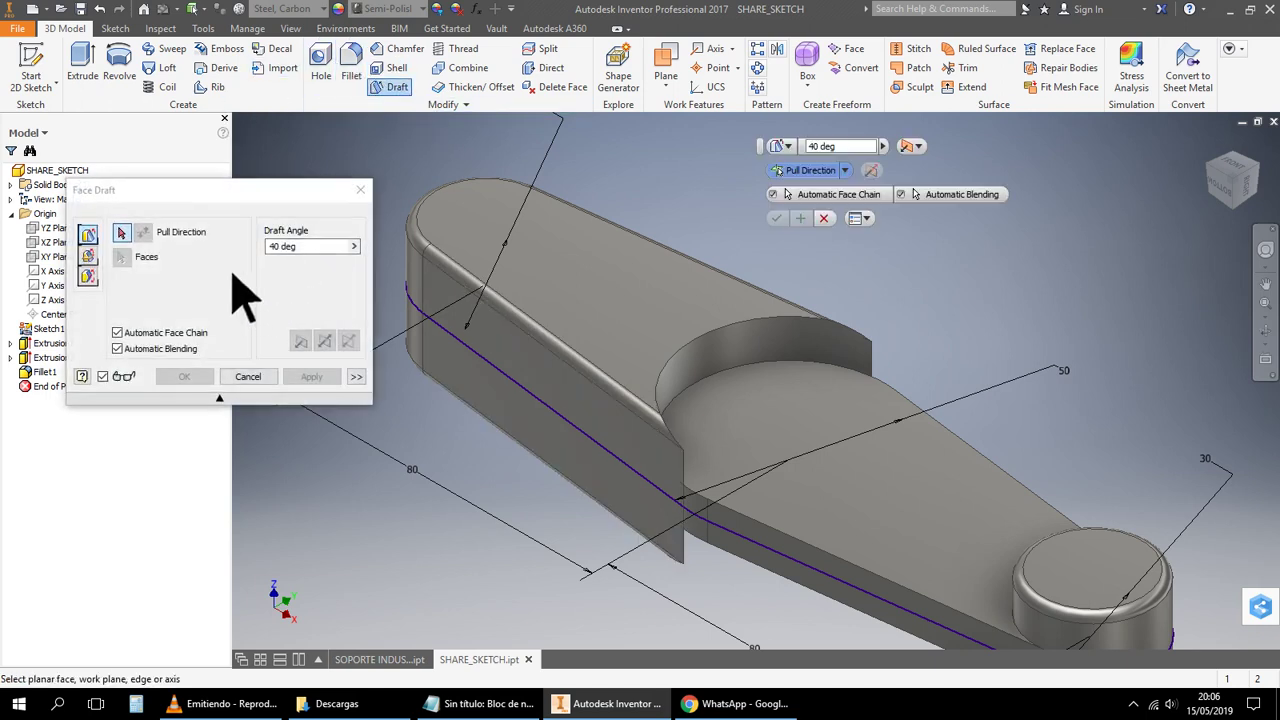
pyautogui.click(360, 190)
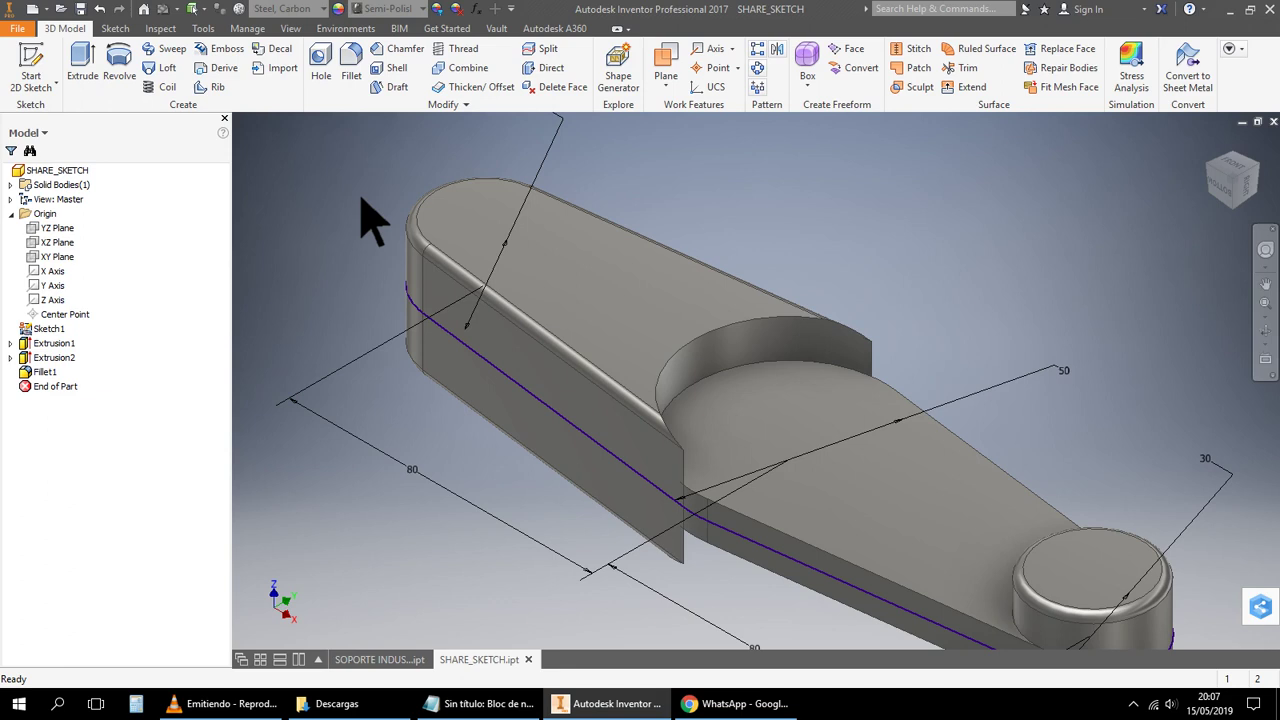
# Start a parting-line Face Draft with the upper section's flat top as pull direction and the curved step wall's base arc as parting line
pyautogui.click(395, 88)
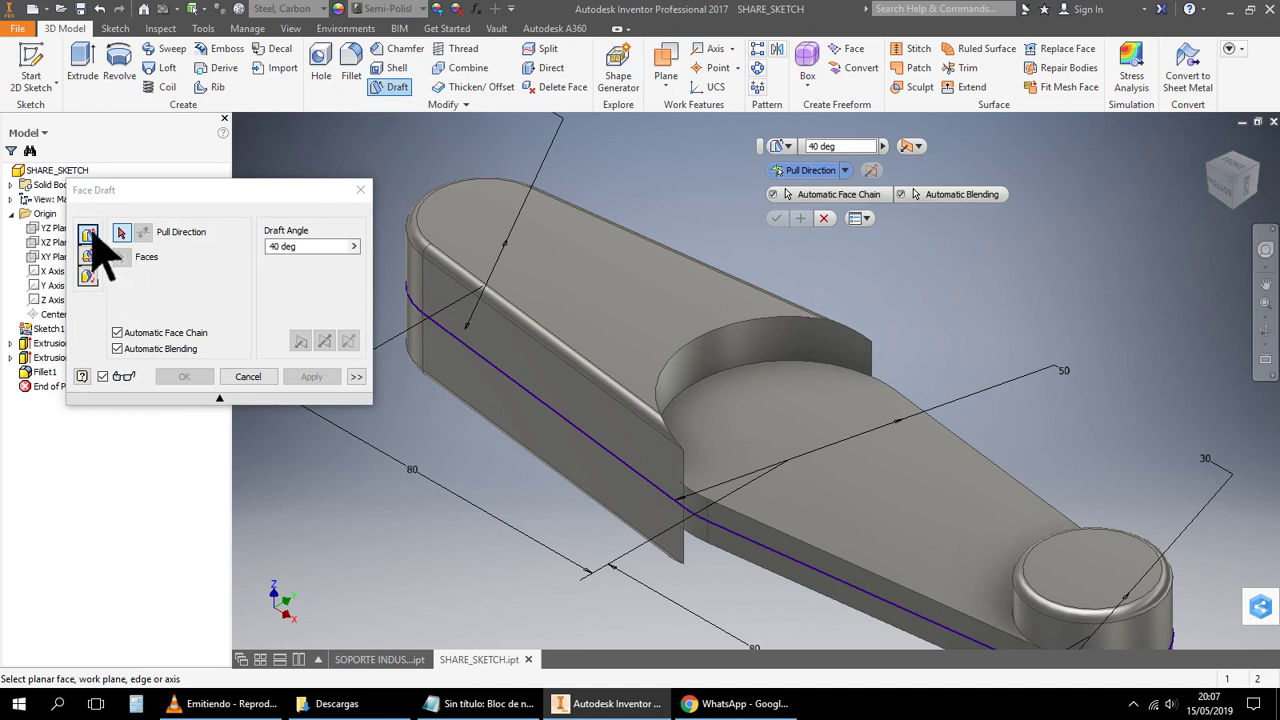
pyautogui.click(89, 277)
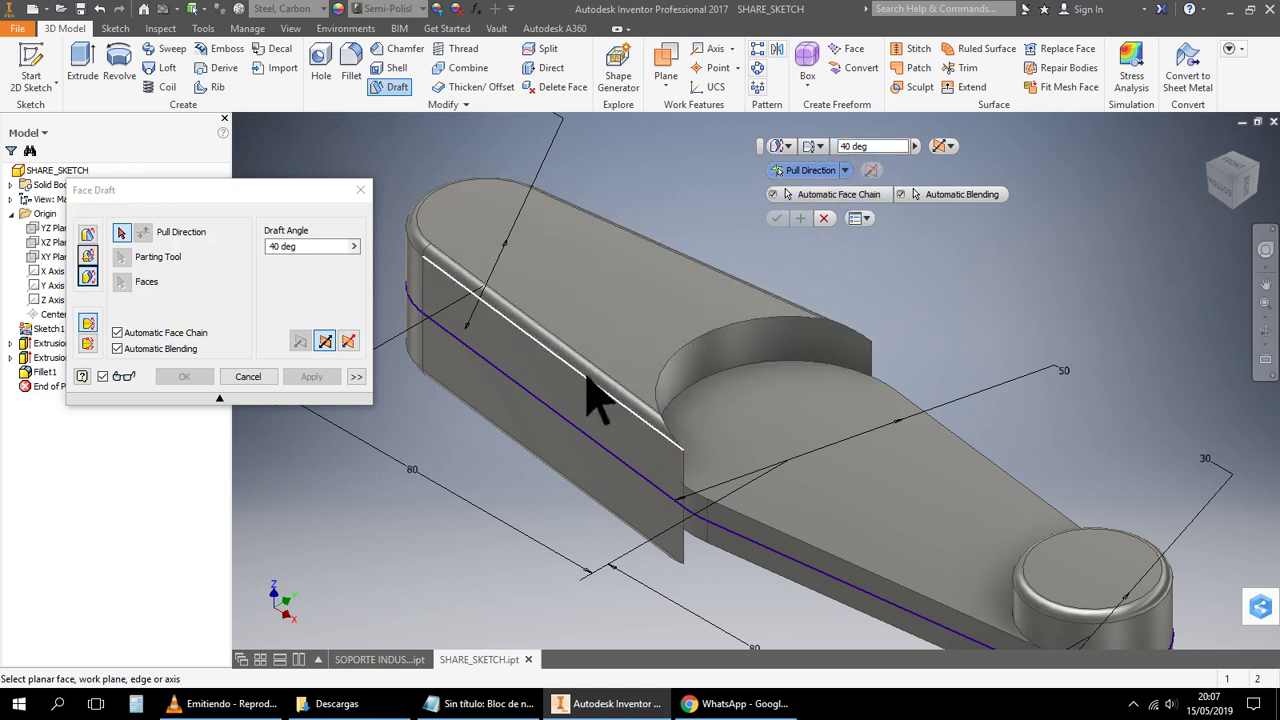
pyautogui.click(668, 300)
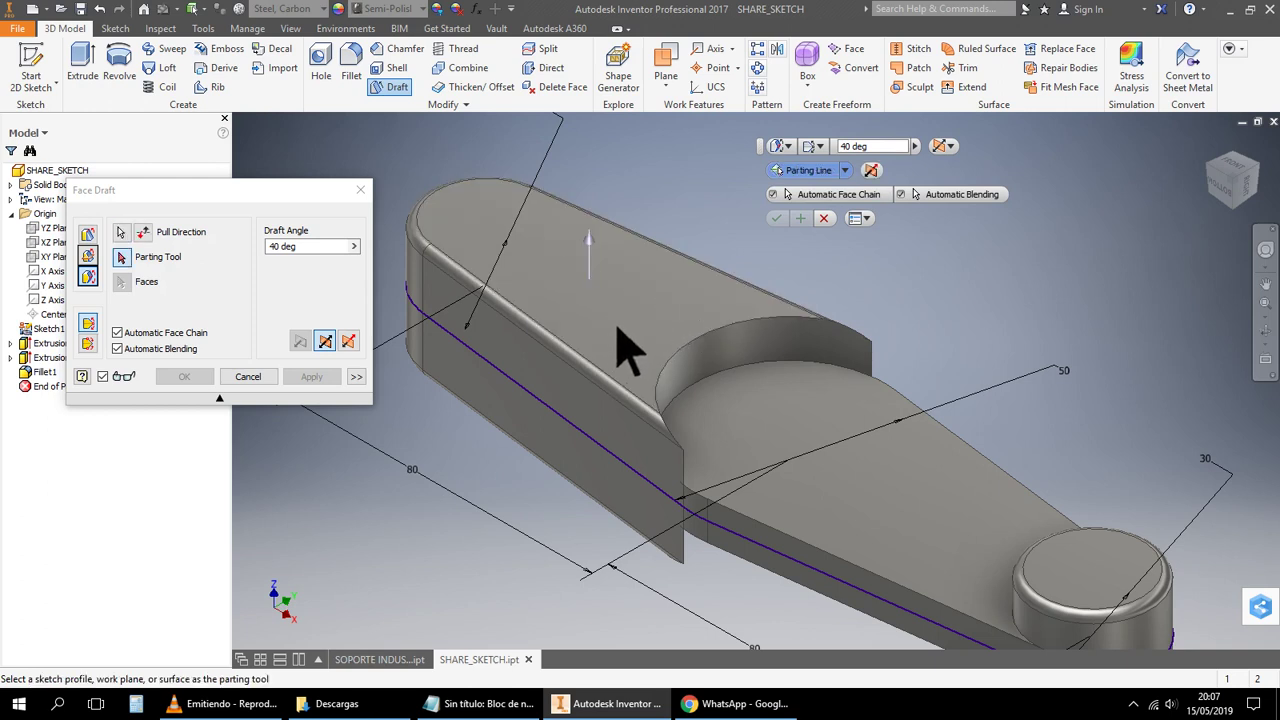
pyautogui.click(123, 256)
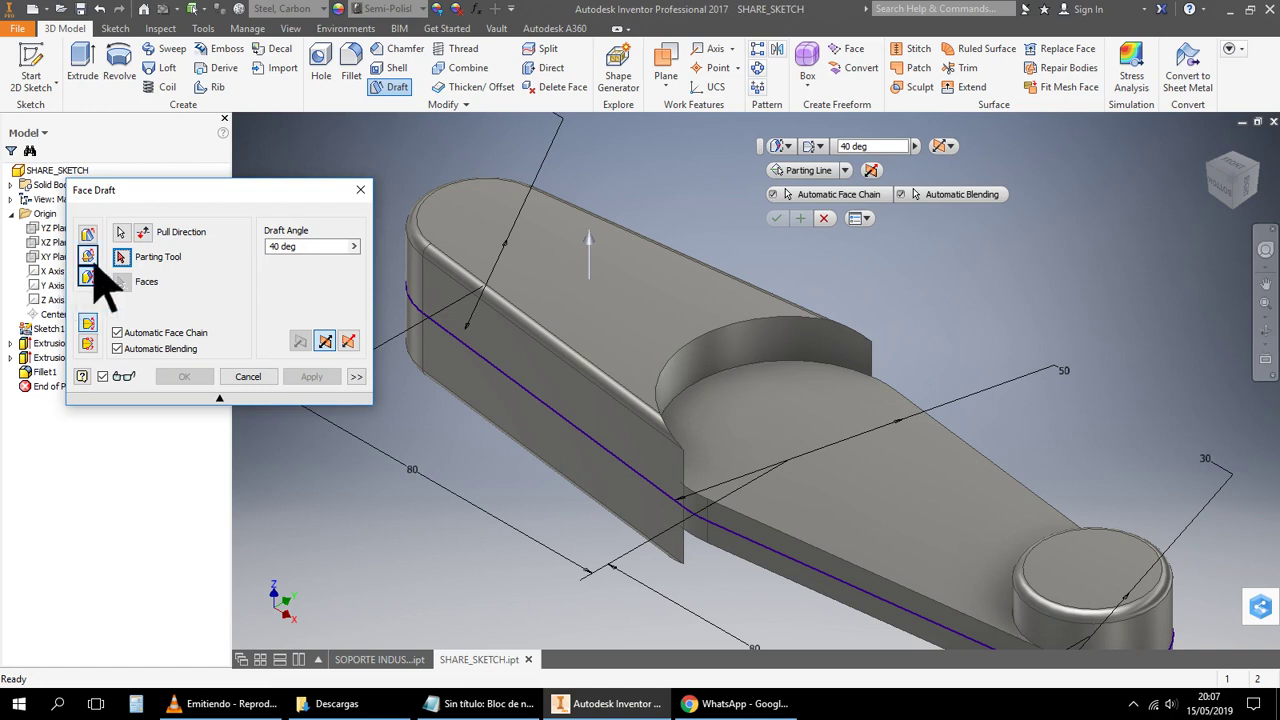
pyautogui.click(122, 257)
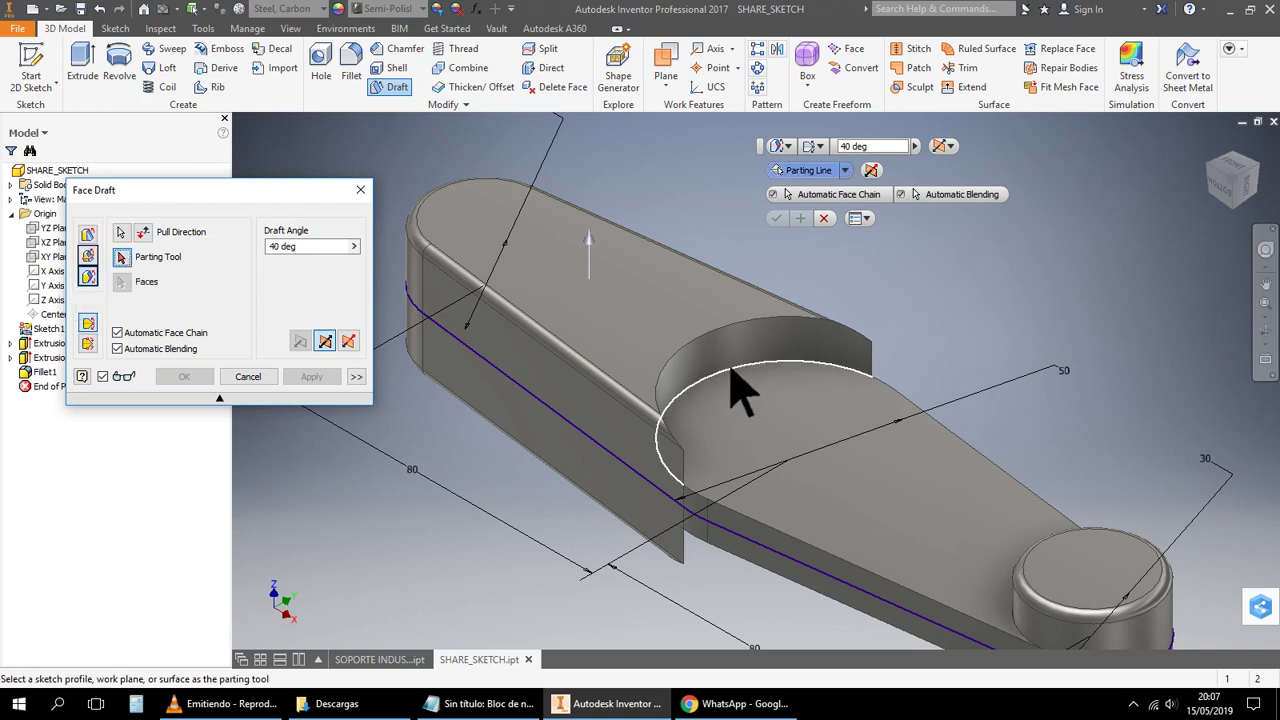
pyautogui.click(732, 369)
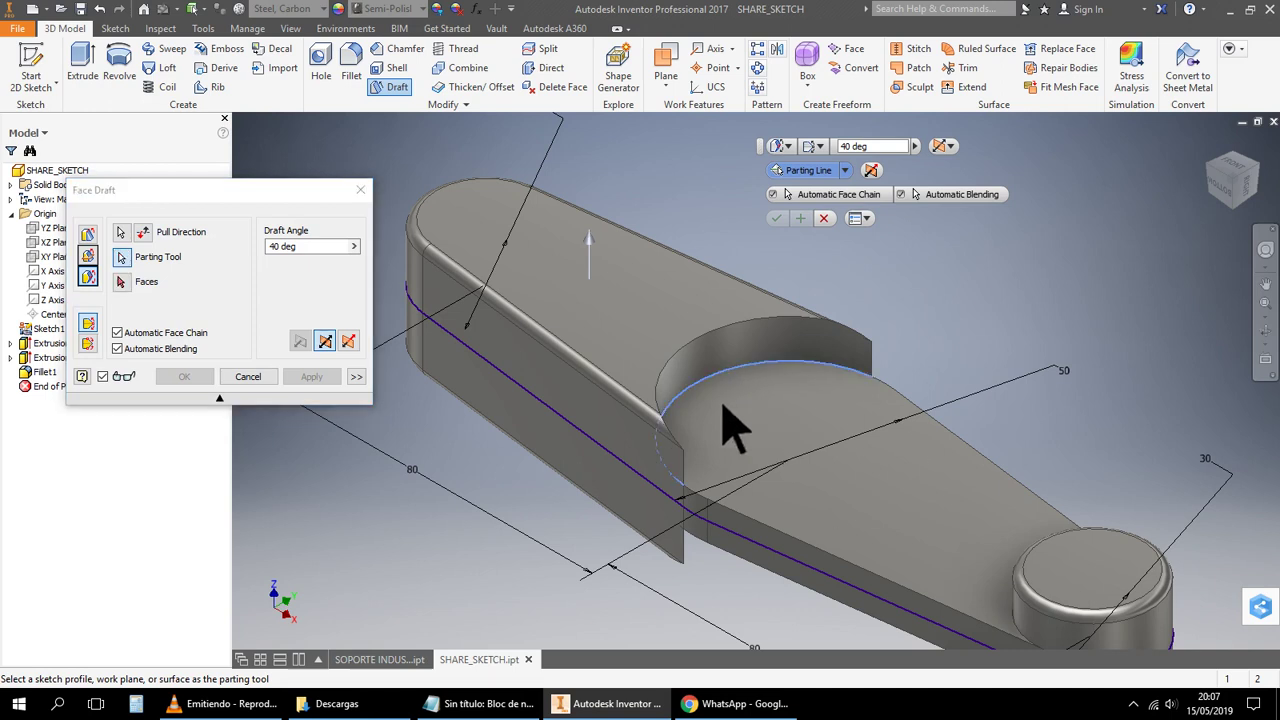
# Set the draft angle to -40 deg and apply the draft to the curved step wall
pyautogui.click(123, 283)
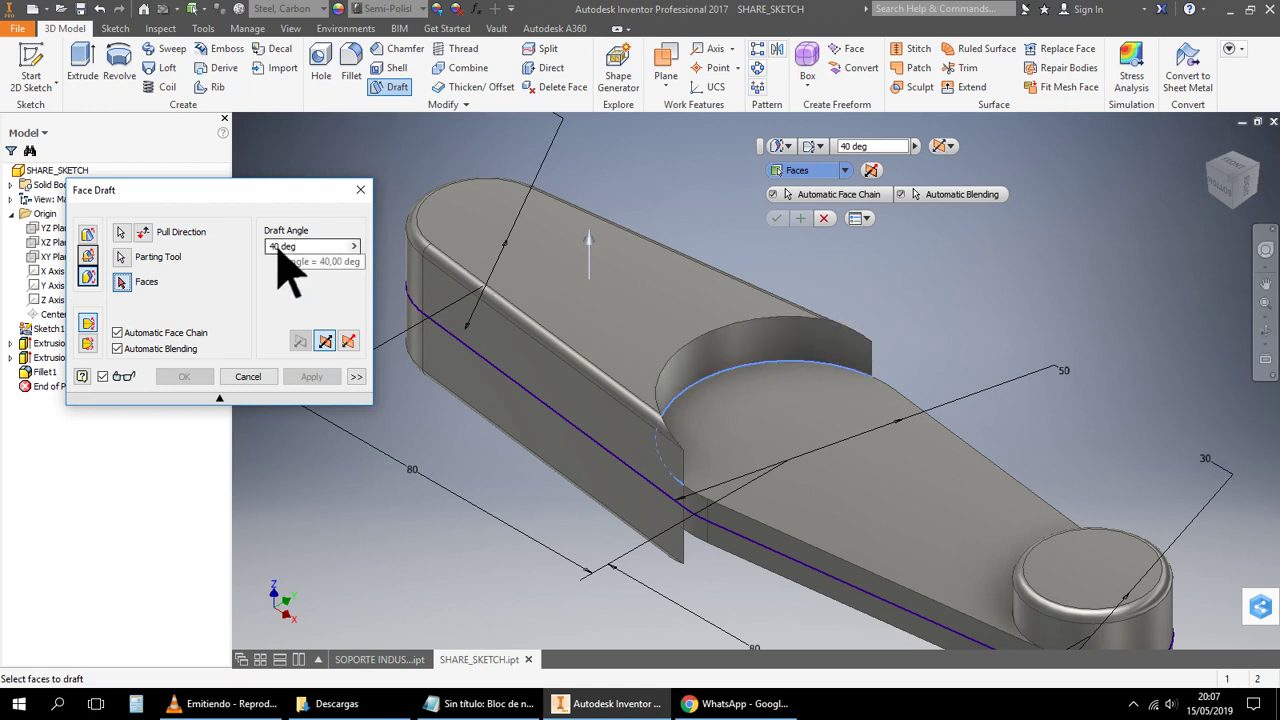
pyautogui.write('-')
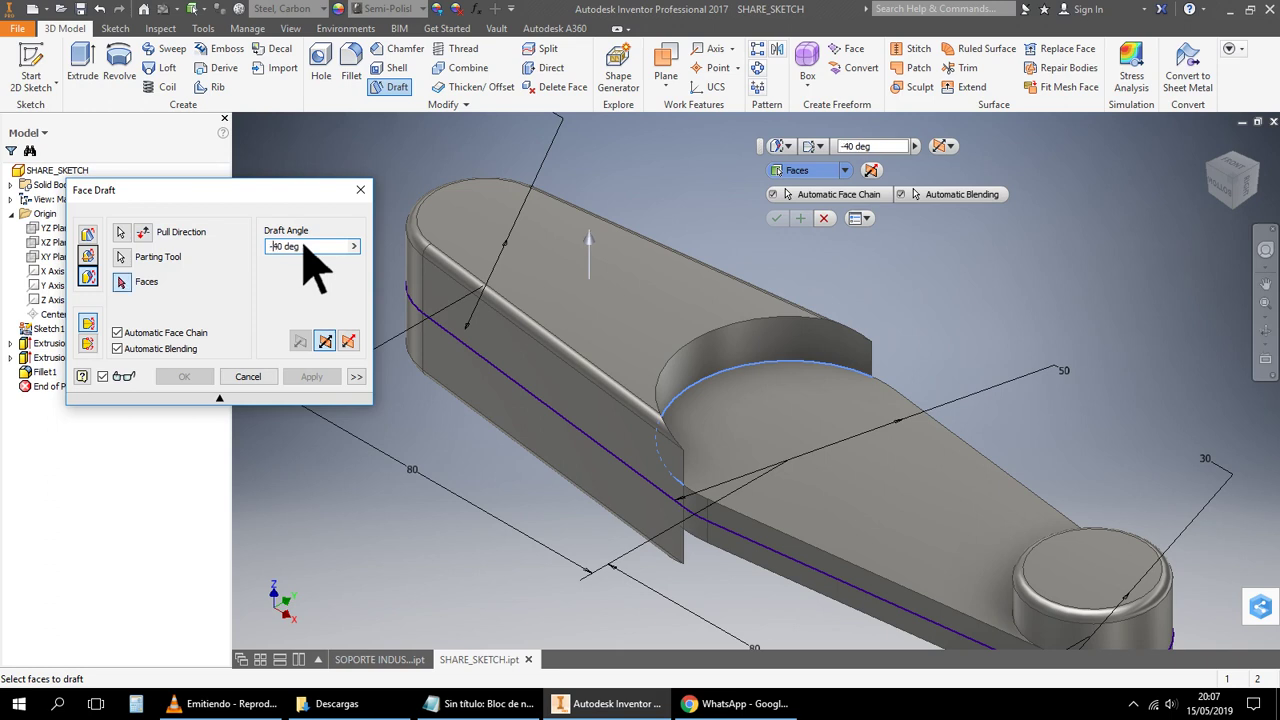
pyautogui.click(760, 362)
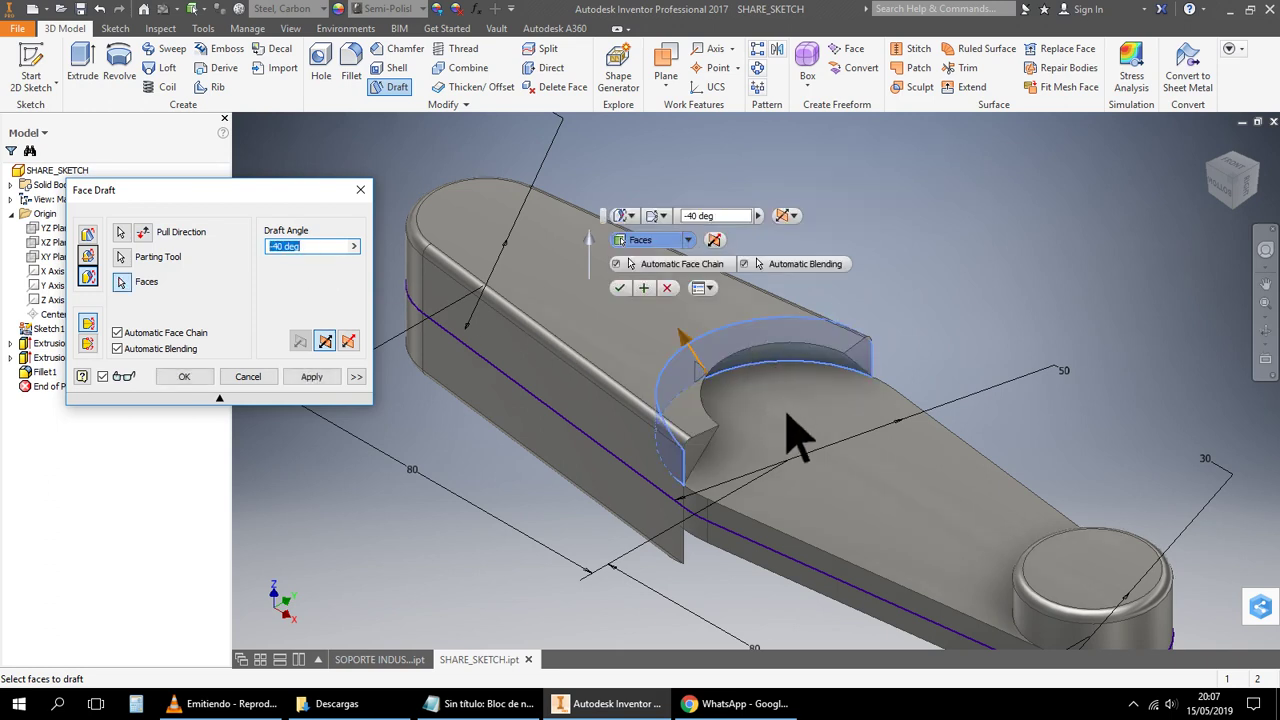
pyautogui.click(186, 377)
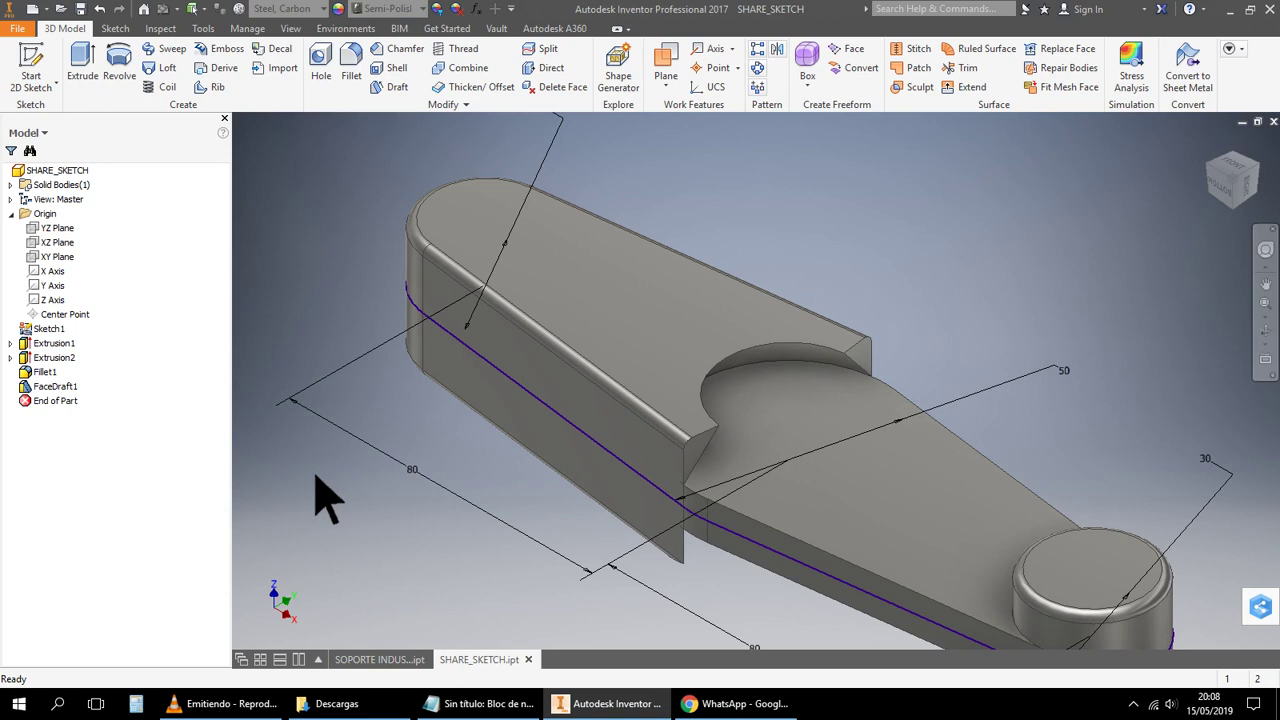
# Start a parting-line Face Draft on the part's opposite side, using the raised section's flat face there as pull direction
pyautogui.click(1266, 332)
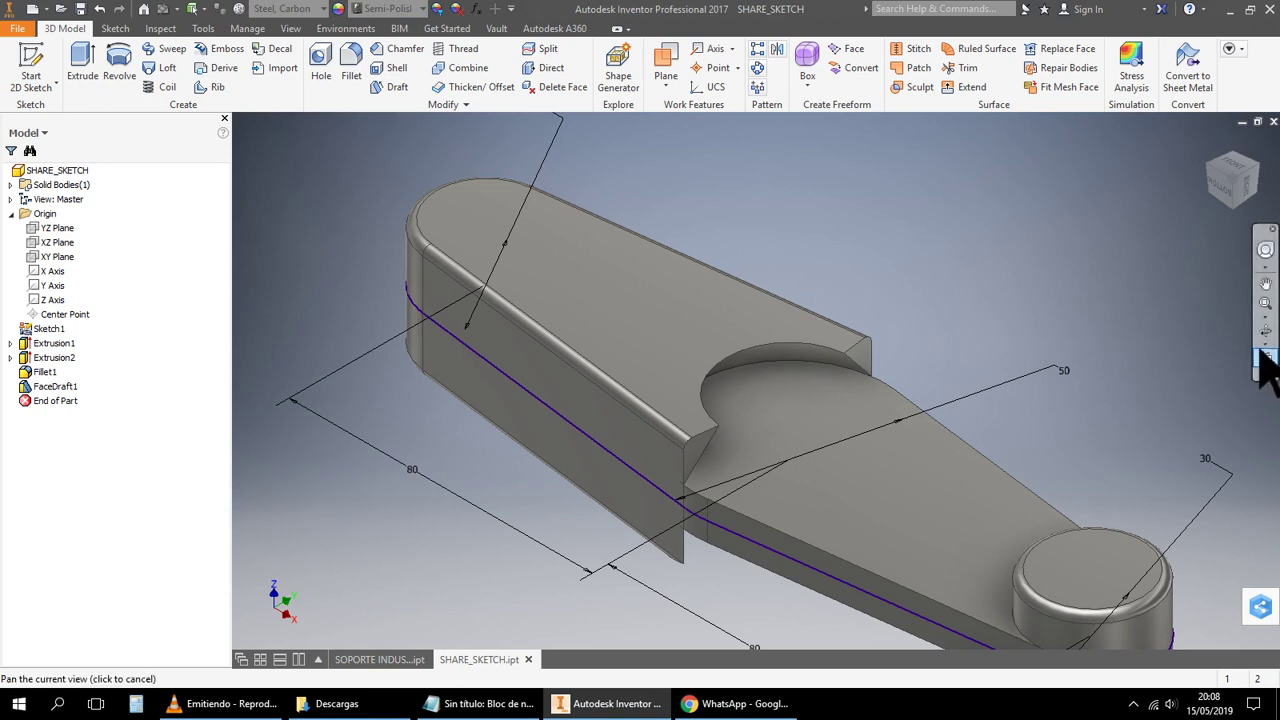
pyautogui.click(1268, 342)
pyautogui.moveTo(871, 357); pyautogui.dragTo(940, 189)
pyautogui.rightClick(1002, 187)
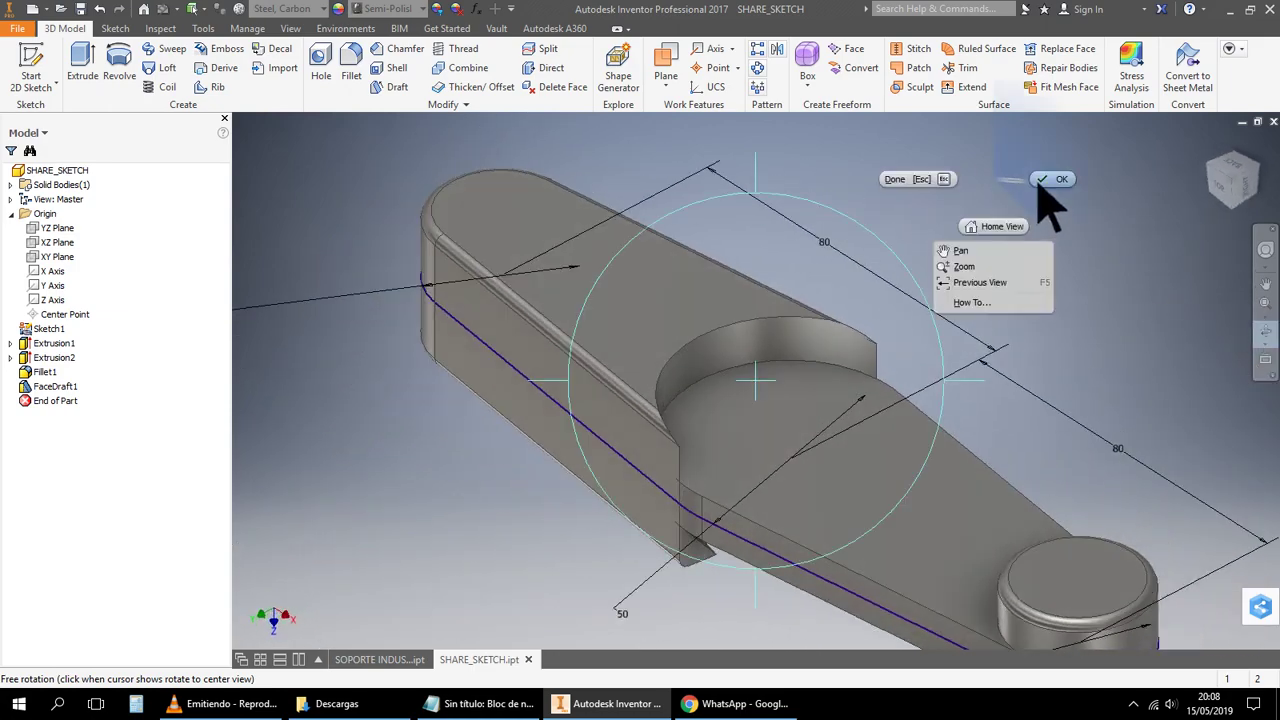
pyautogui.click(1040, 190)
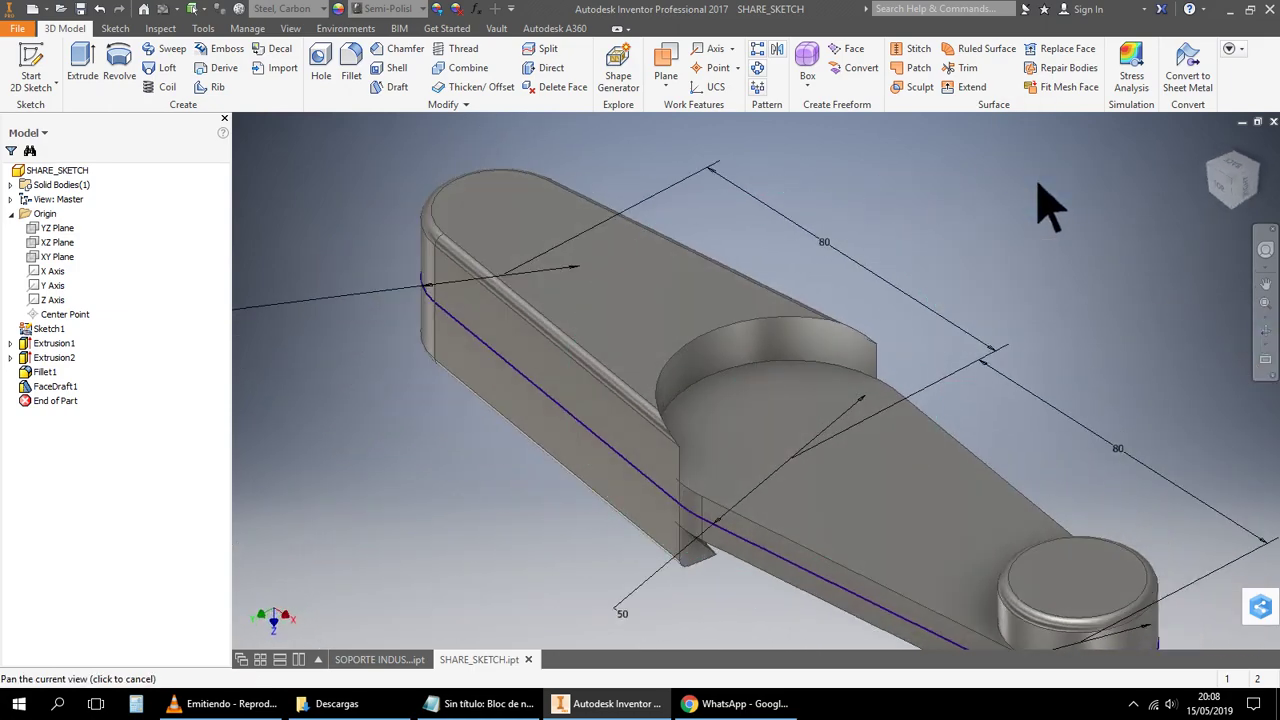
pyautogui.click(397, 87)
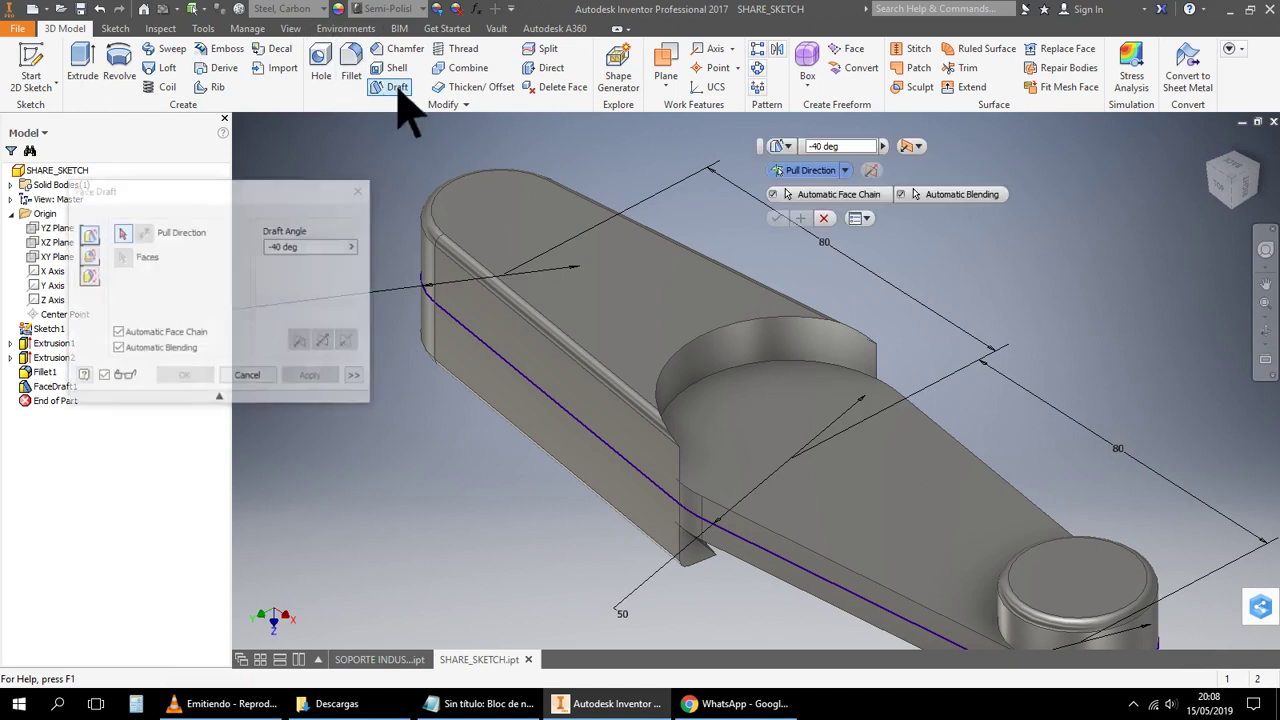
pyautogui.click(88, 256)
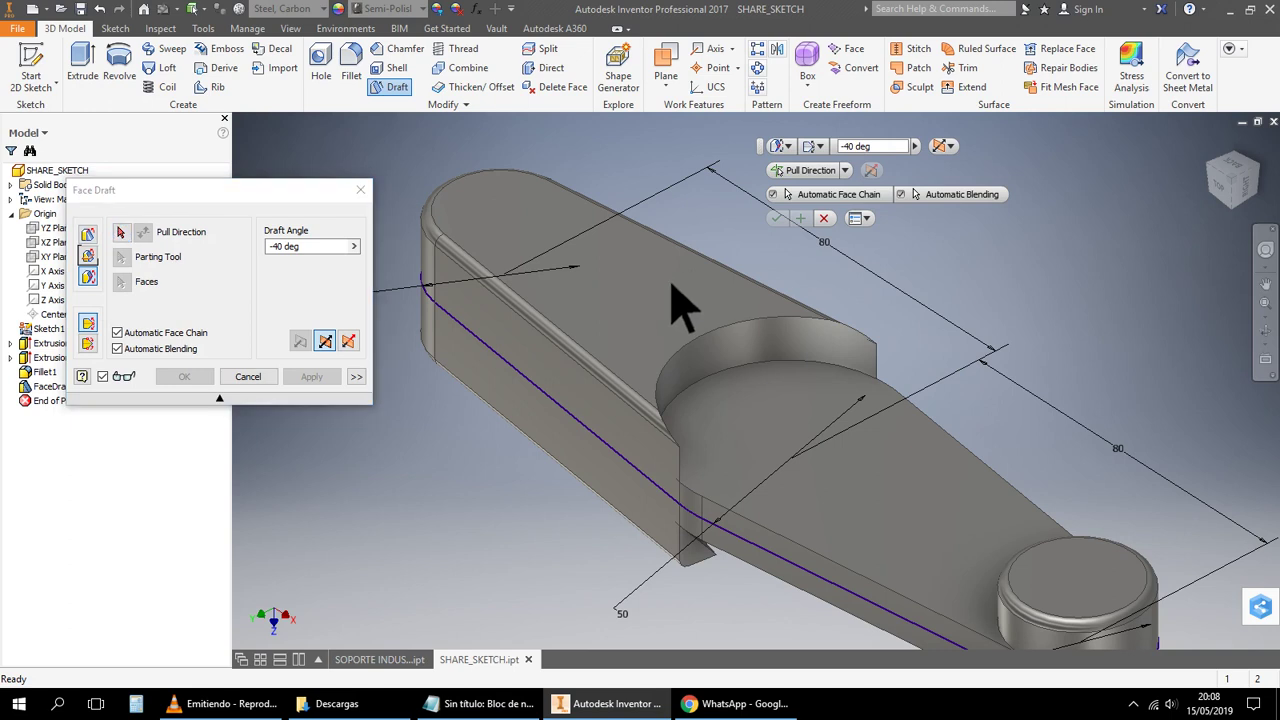
pyautogui.click(122, 232)
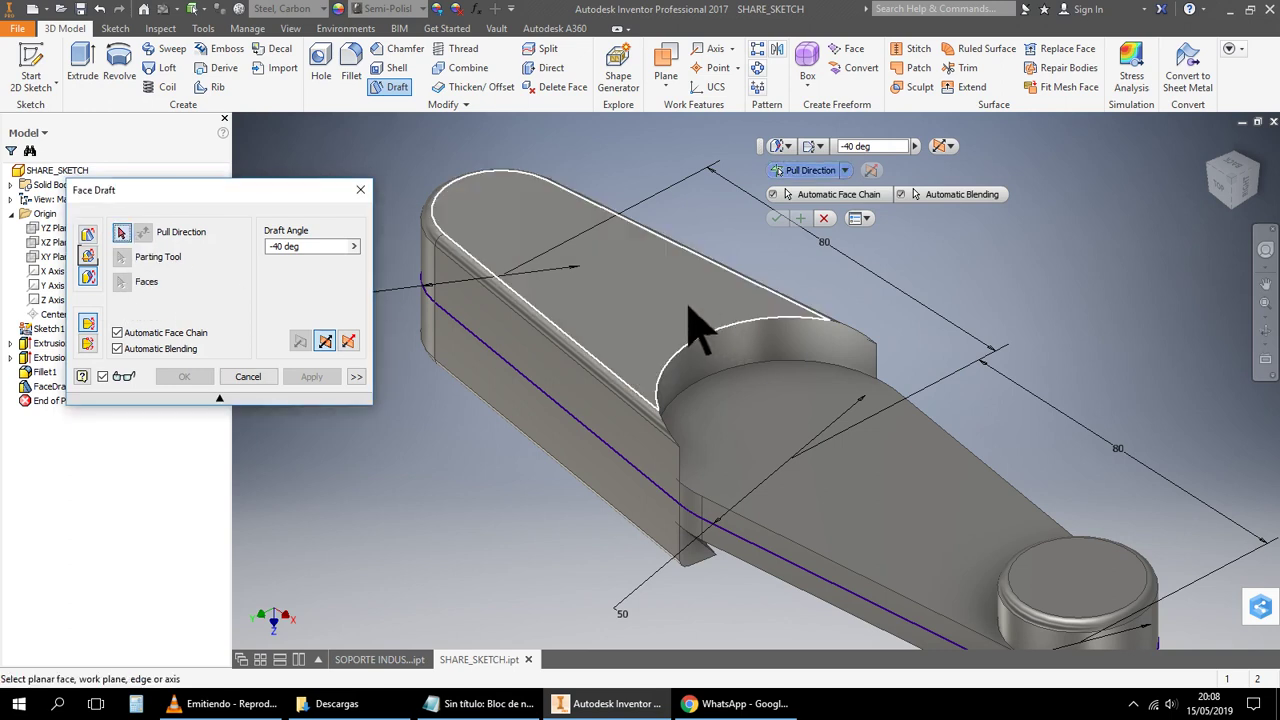
pyautogui.click(706, 332)
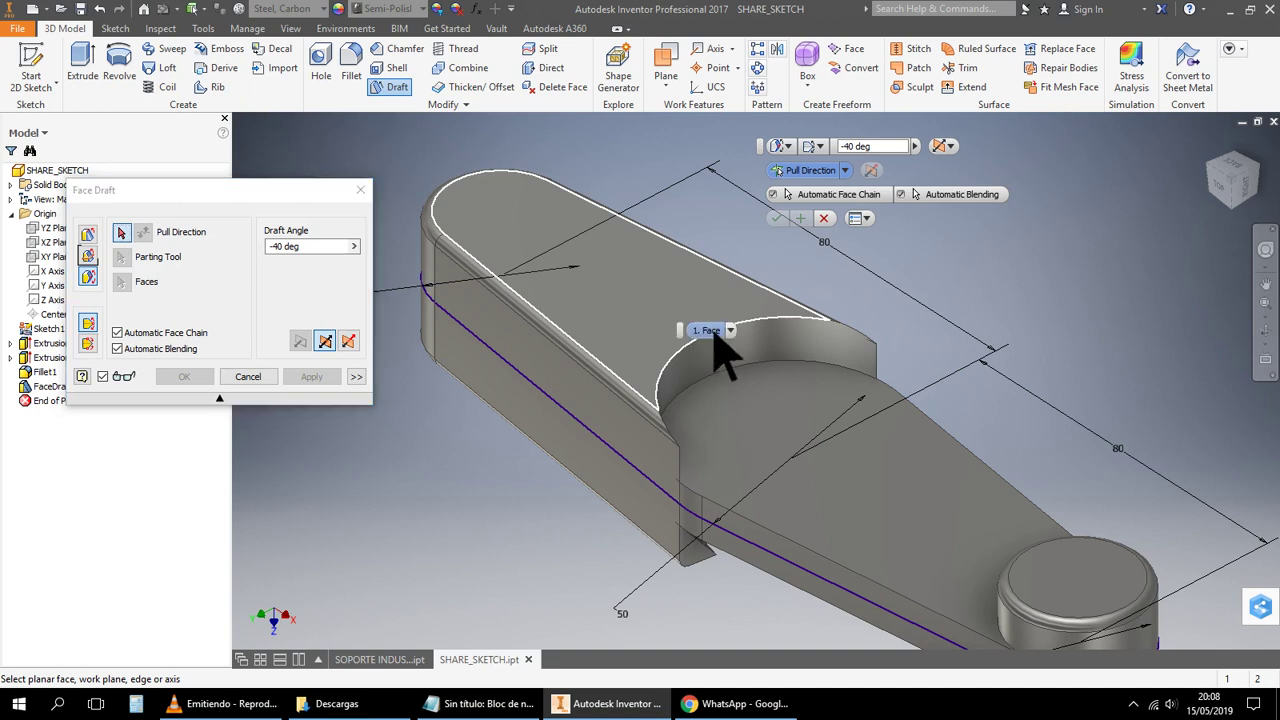
pyautogui.click(651, 309)
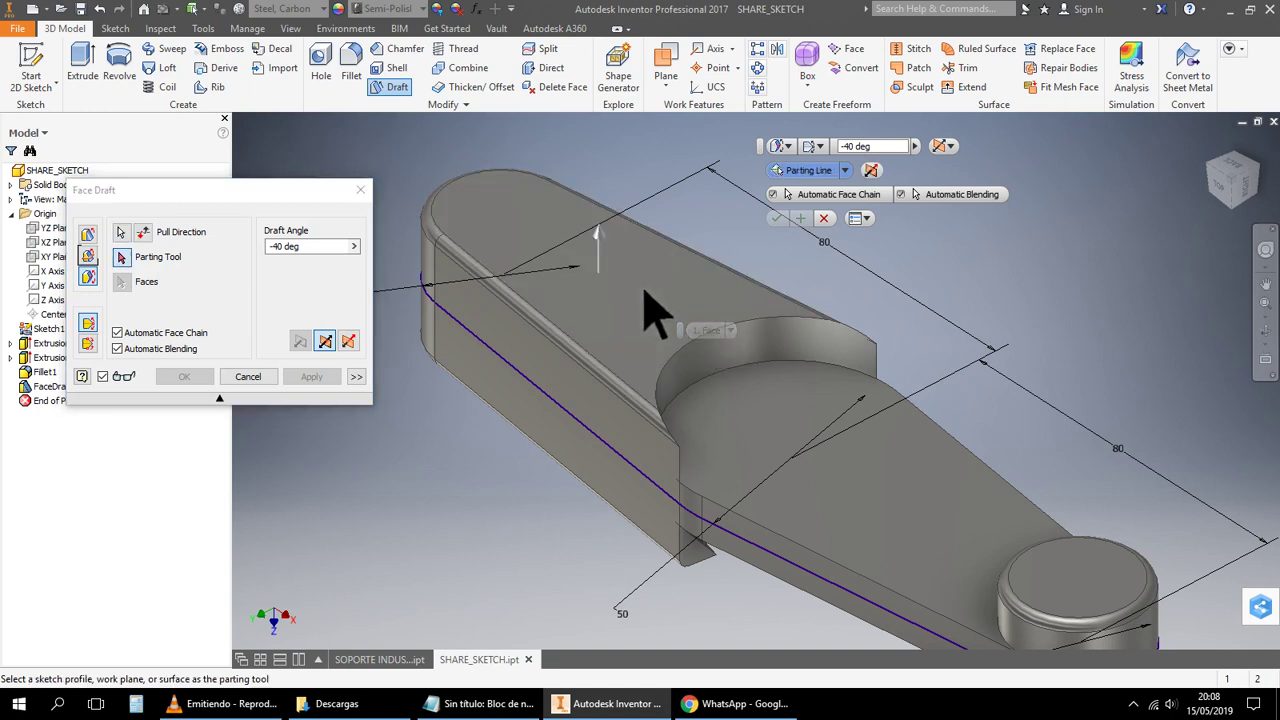
# Draft the opposite side's curved step wall by -40 deg, using the arc at its base as the parting line
pyautogui.click(137, 263)
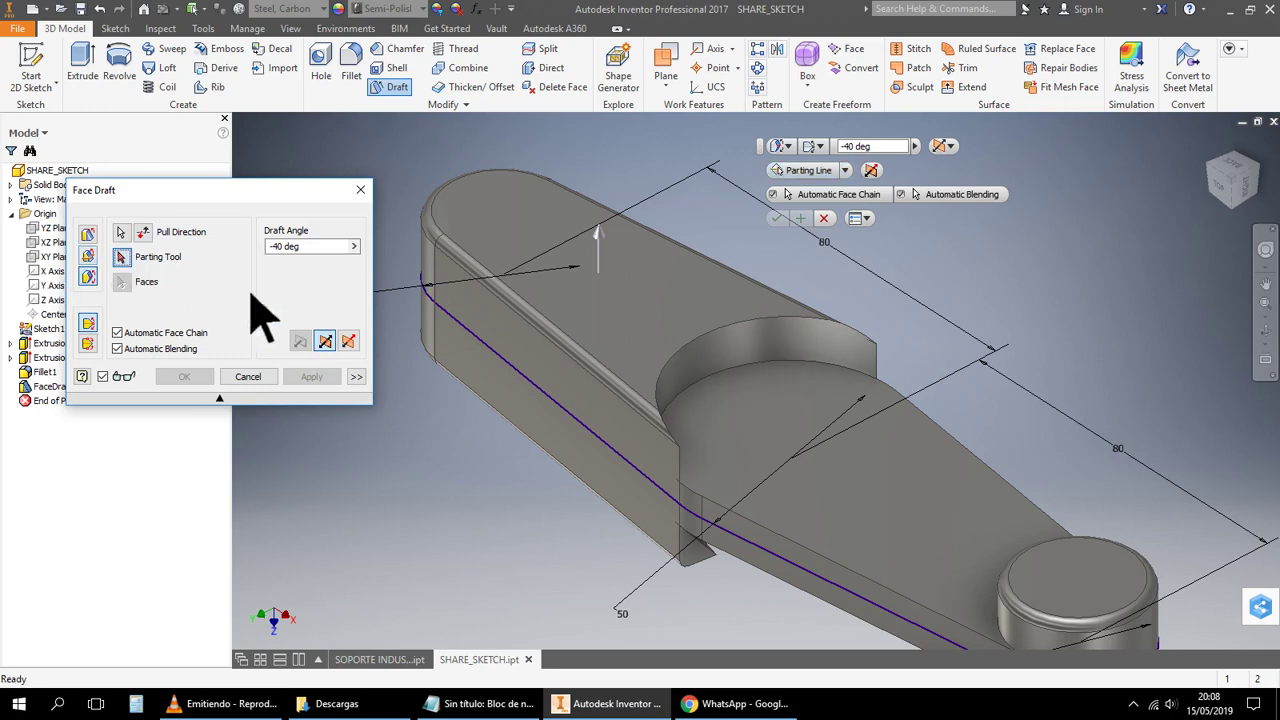
pyautogui.click(770, 390)
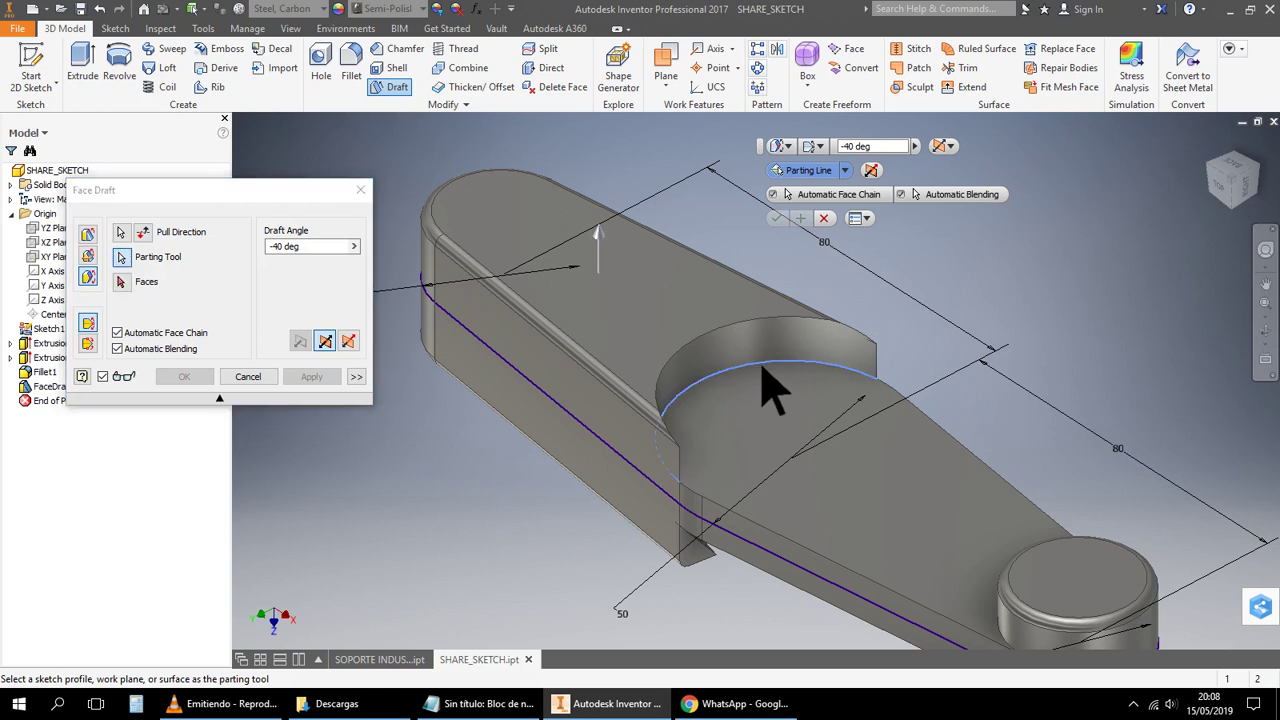
pyautogui.click(128, 283)
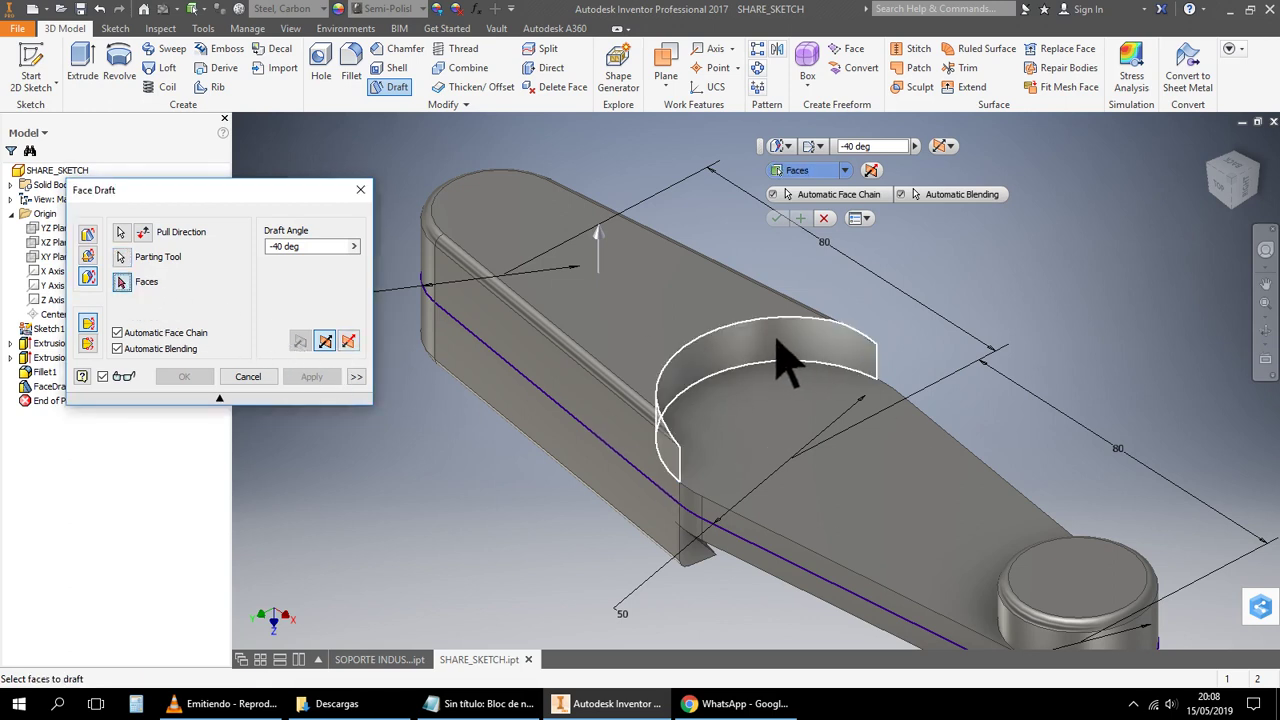
pyautogui.click(803, 363)
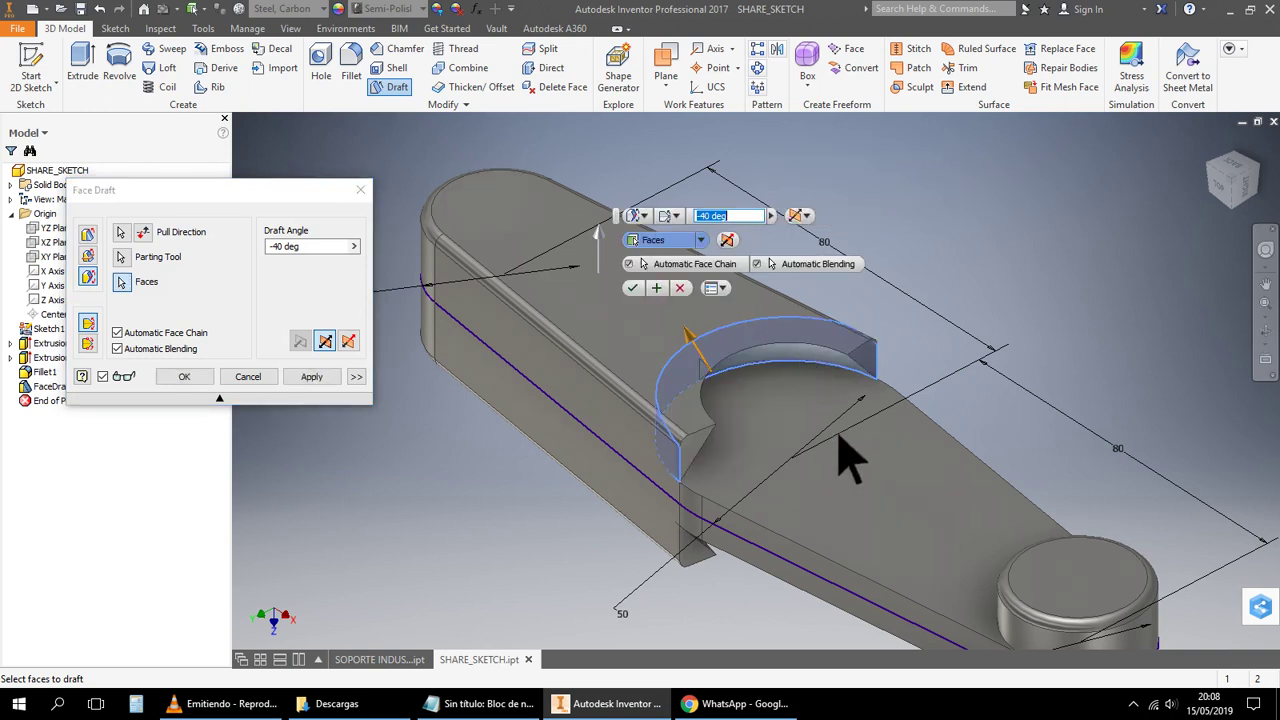
pyautogui.click(200, 378)
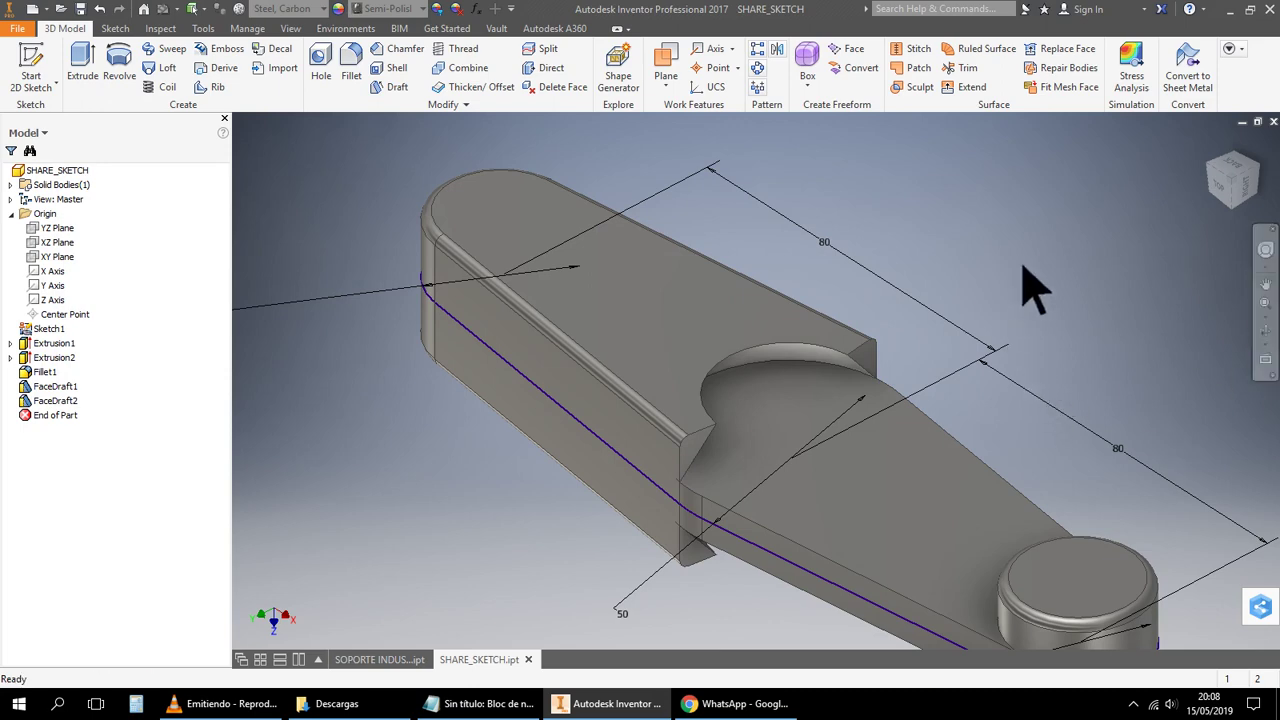
# Hide Sketch1 and its dimensions on the drafted part
pyautogui.press('F6')
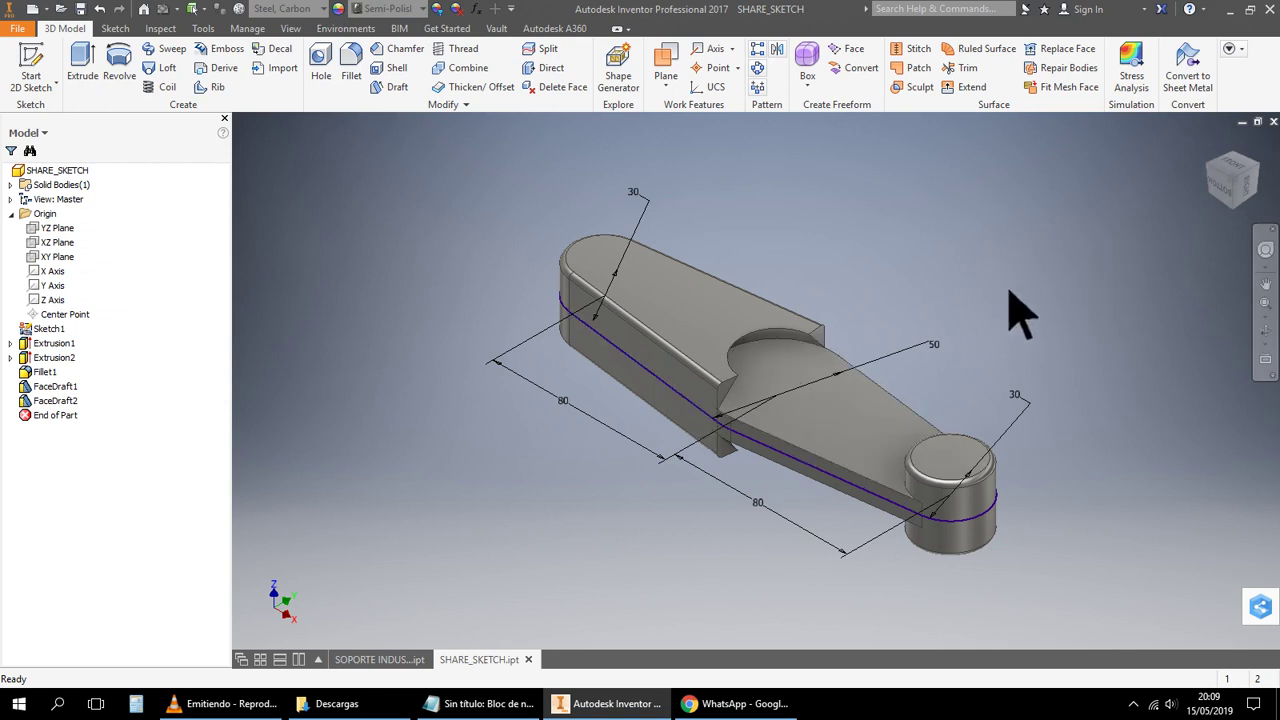
pyautogui.click(18, 28)
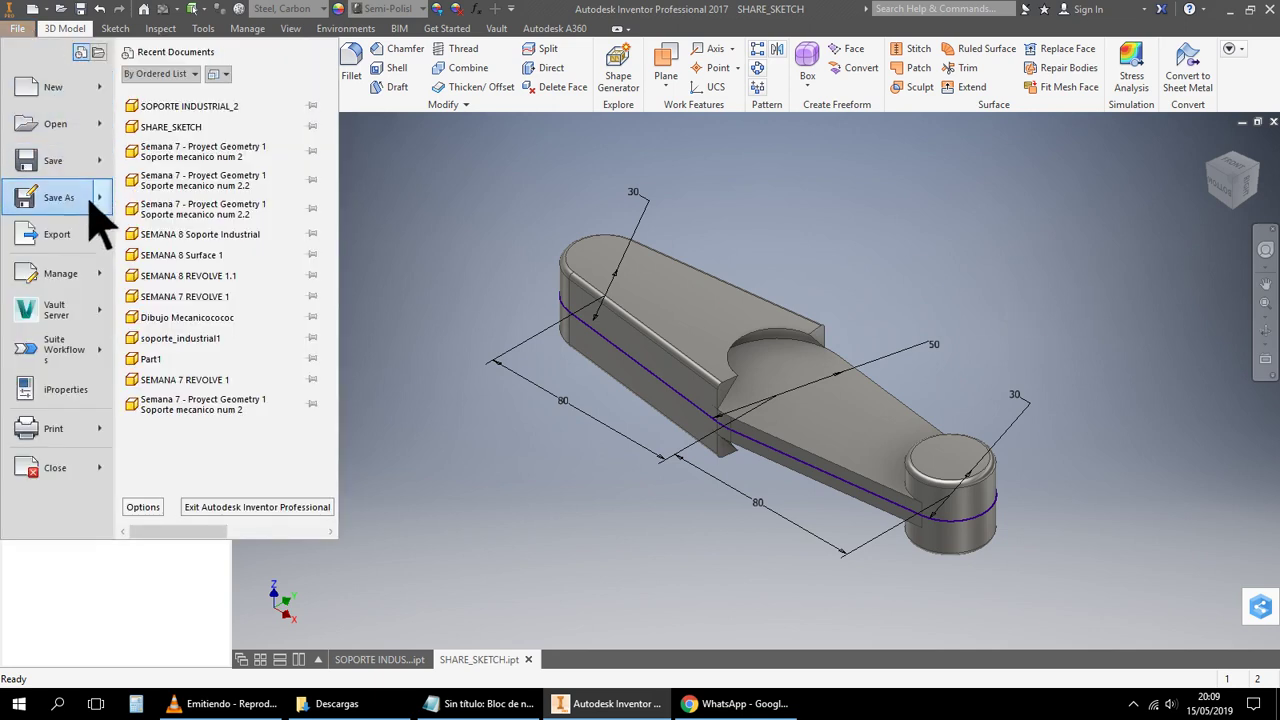
pyautogui.moveTo(97, 198)
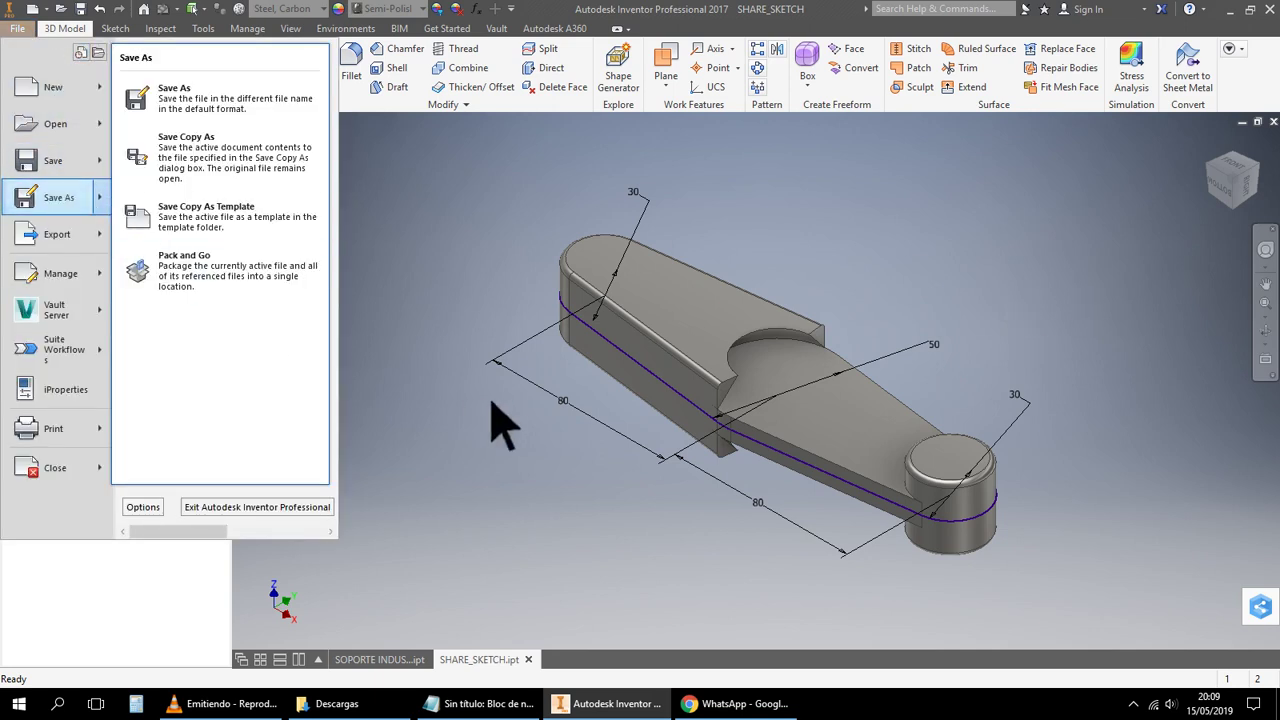
pyautogui.click(925, 197)
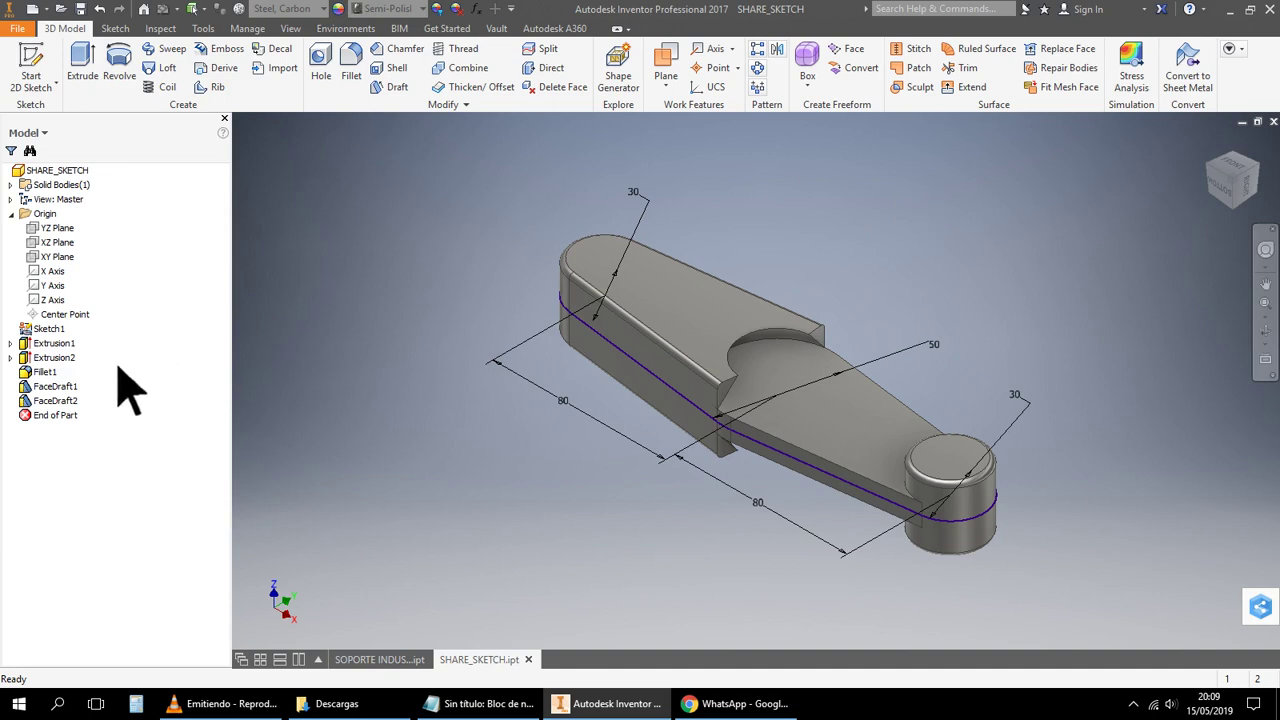
pyautogui.rightClick(48, 330)
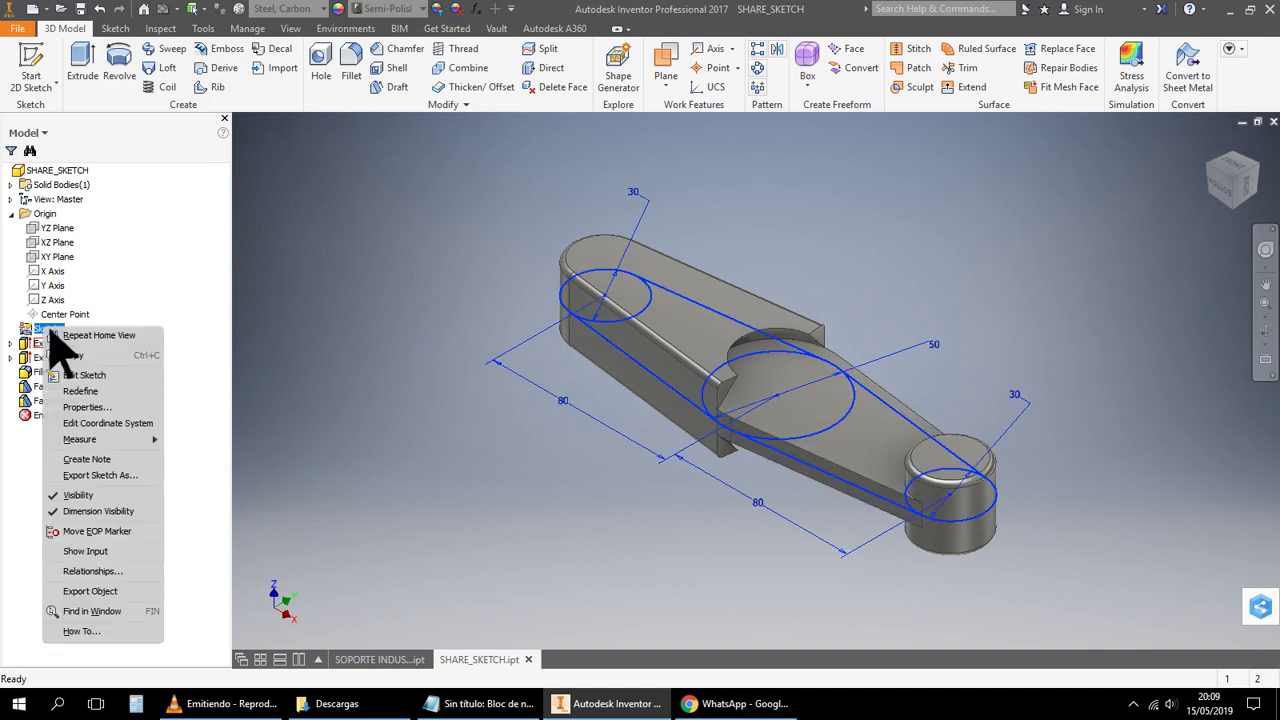
pyautogui.click(78, 495)
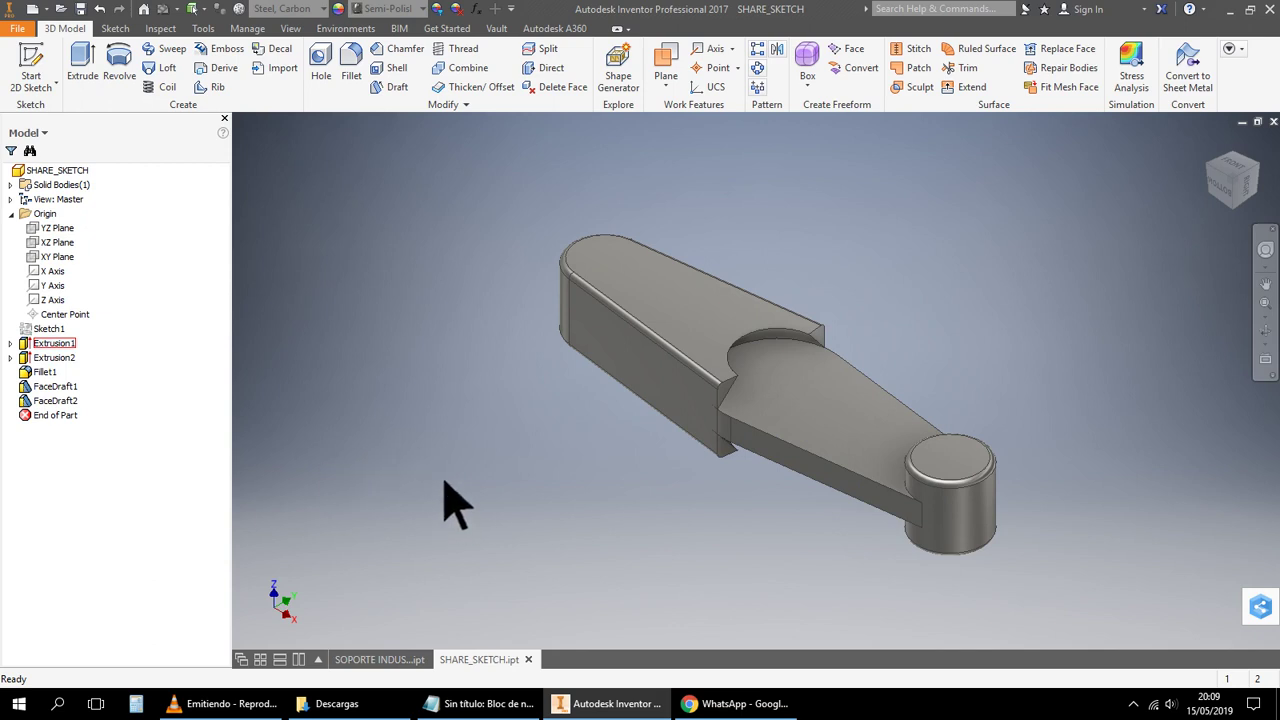
# Export the part as a PDF file named SHARE_SKETCH in the DIBUJOCAD folder
pyautogui.click(27, 30)
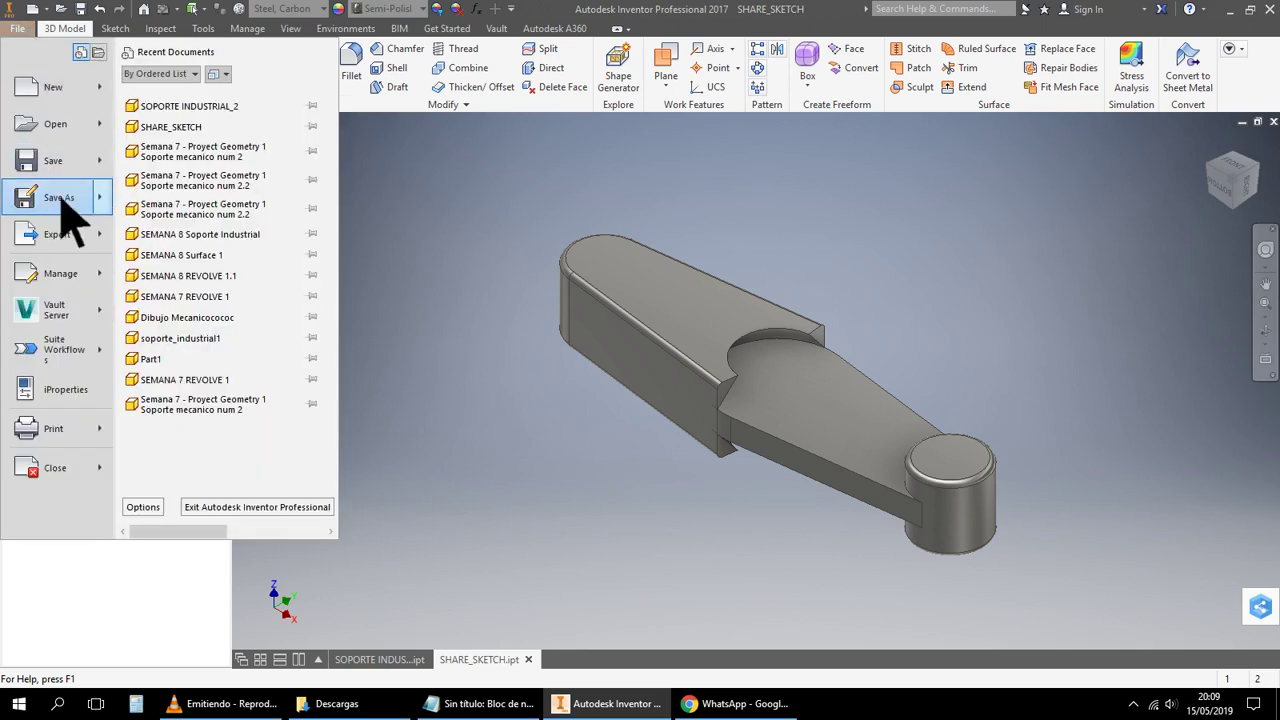
pyautogui.moveTo(116, 212)
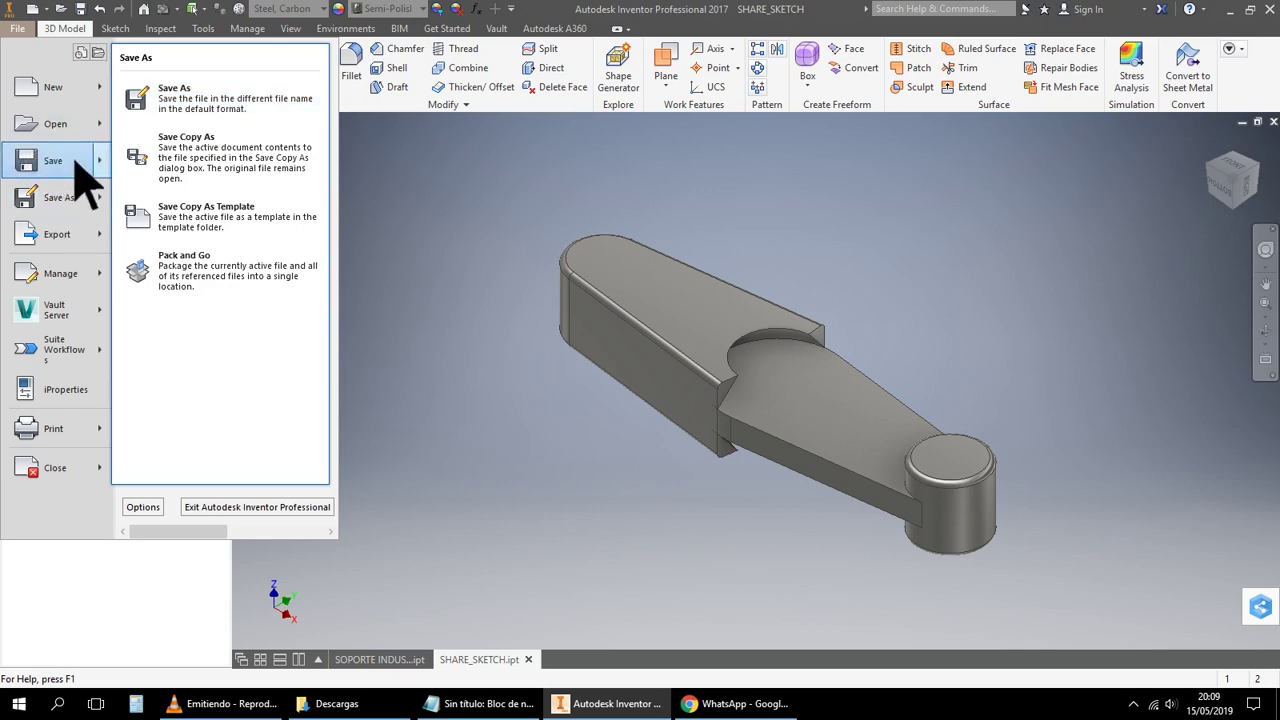
pyautogui.moveTo(120, 245)
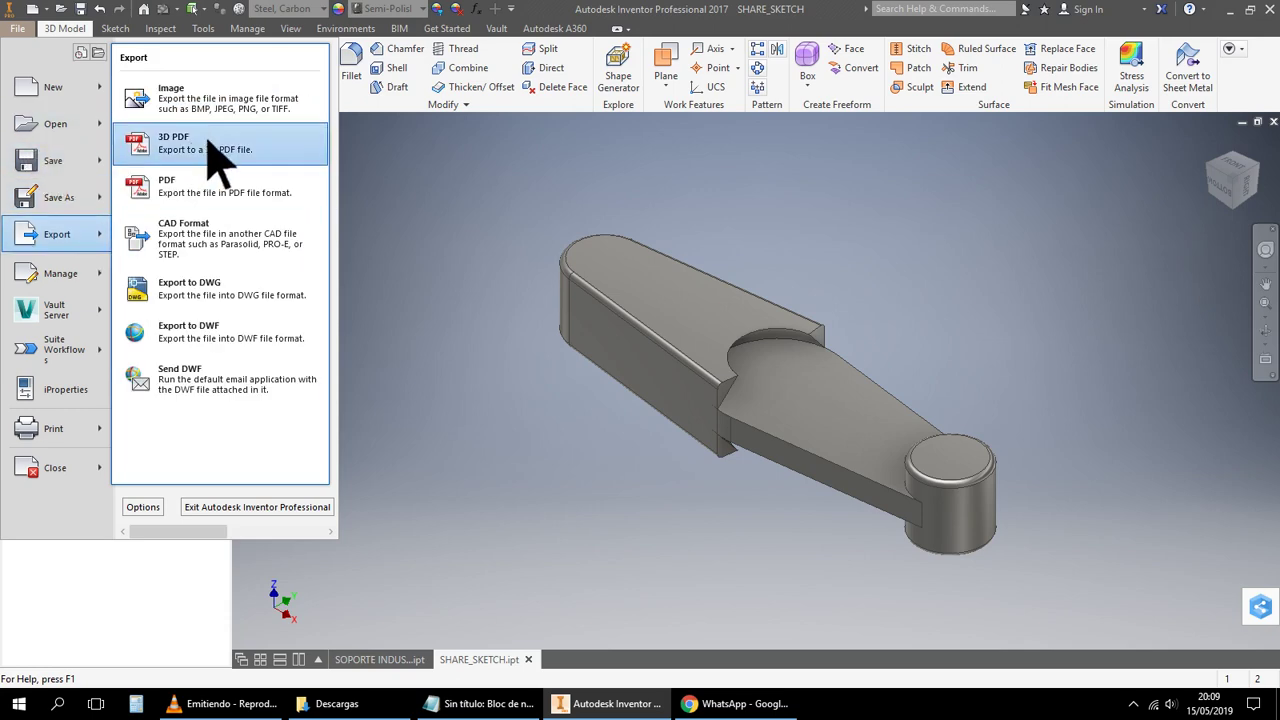
pyautogui.click(230, 195)
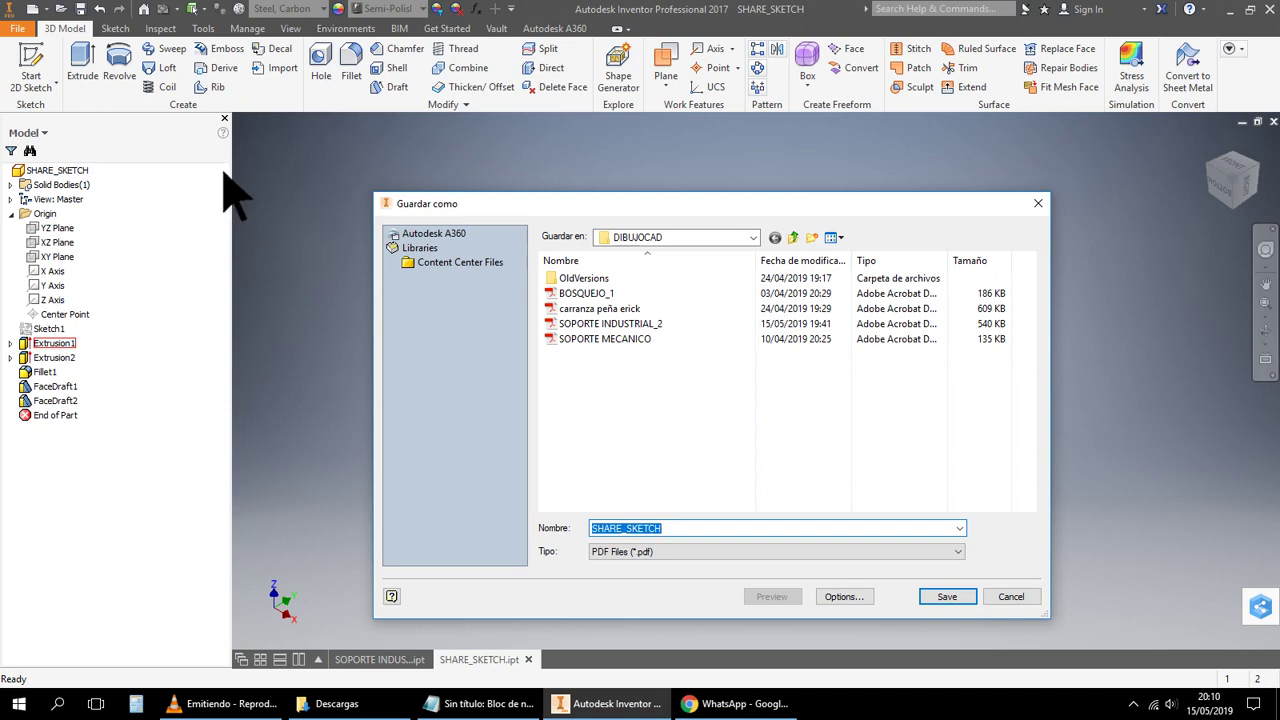
pyautogui.click(966, 596)
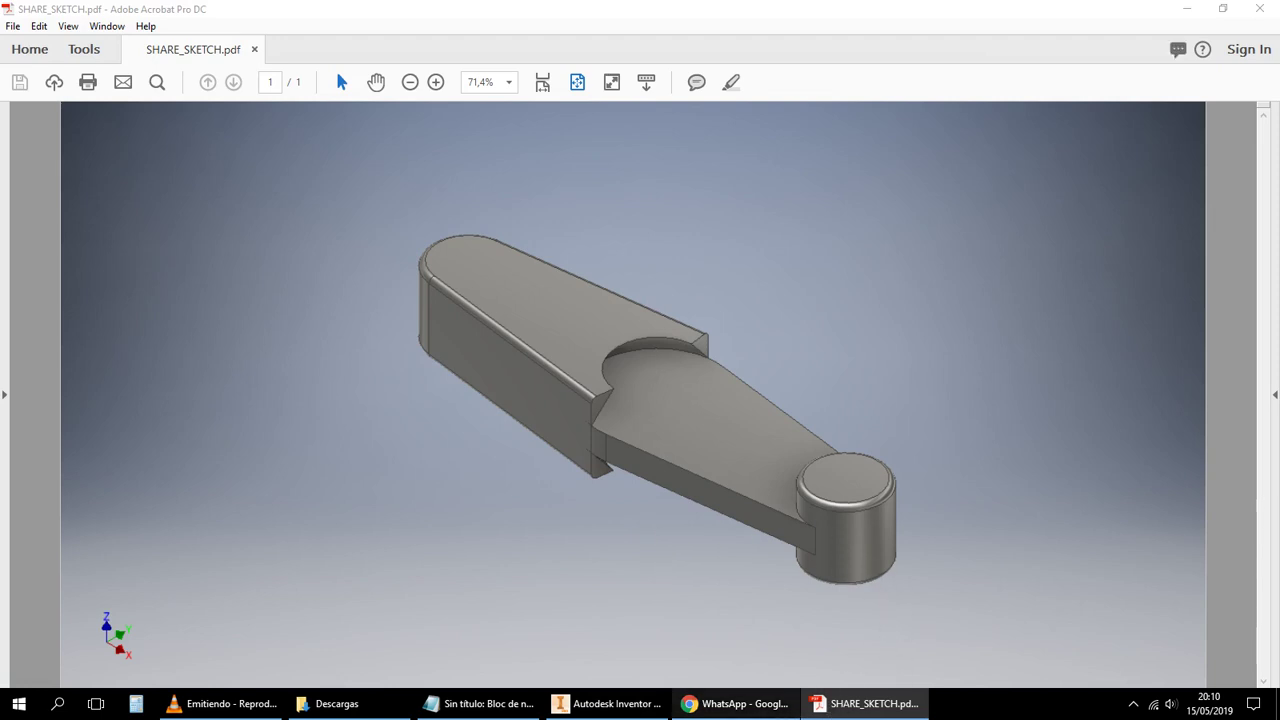
# Switch back to Inventor and create a new part from the metric Standard (mm).ipt template
pyautogui.moveTo(735, 703)
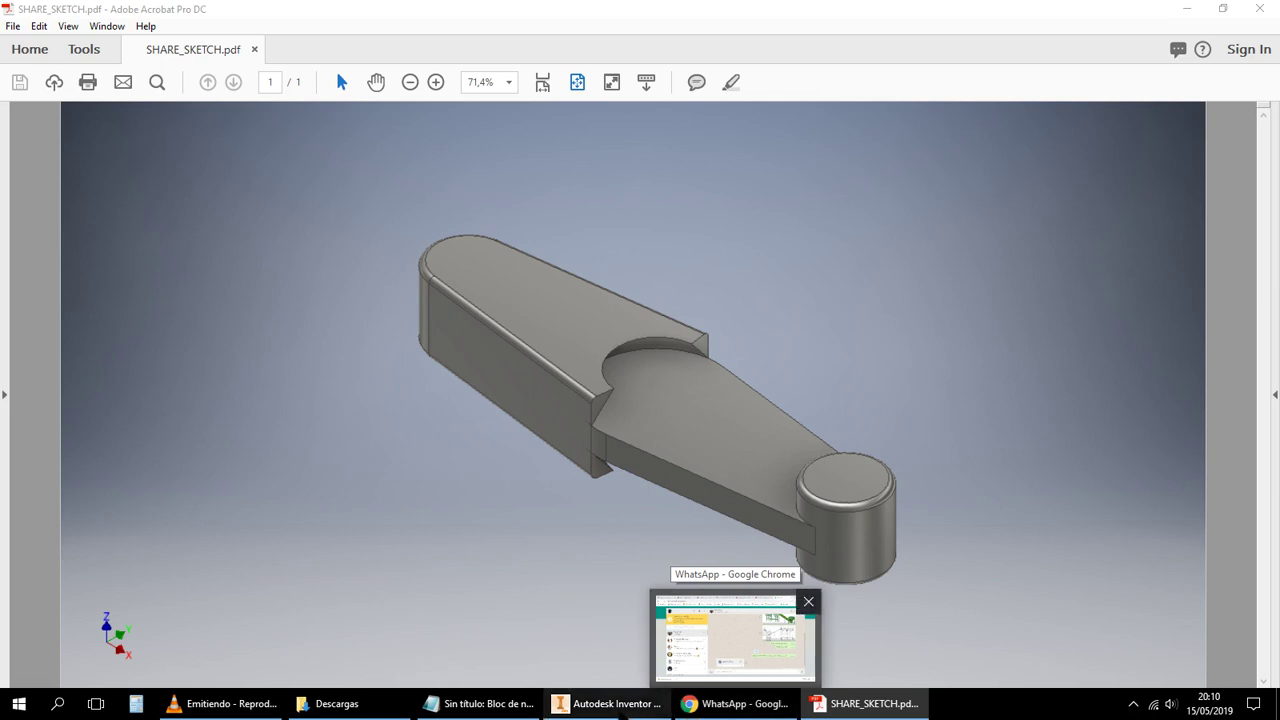
pyautogui.click(610, 703)
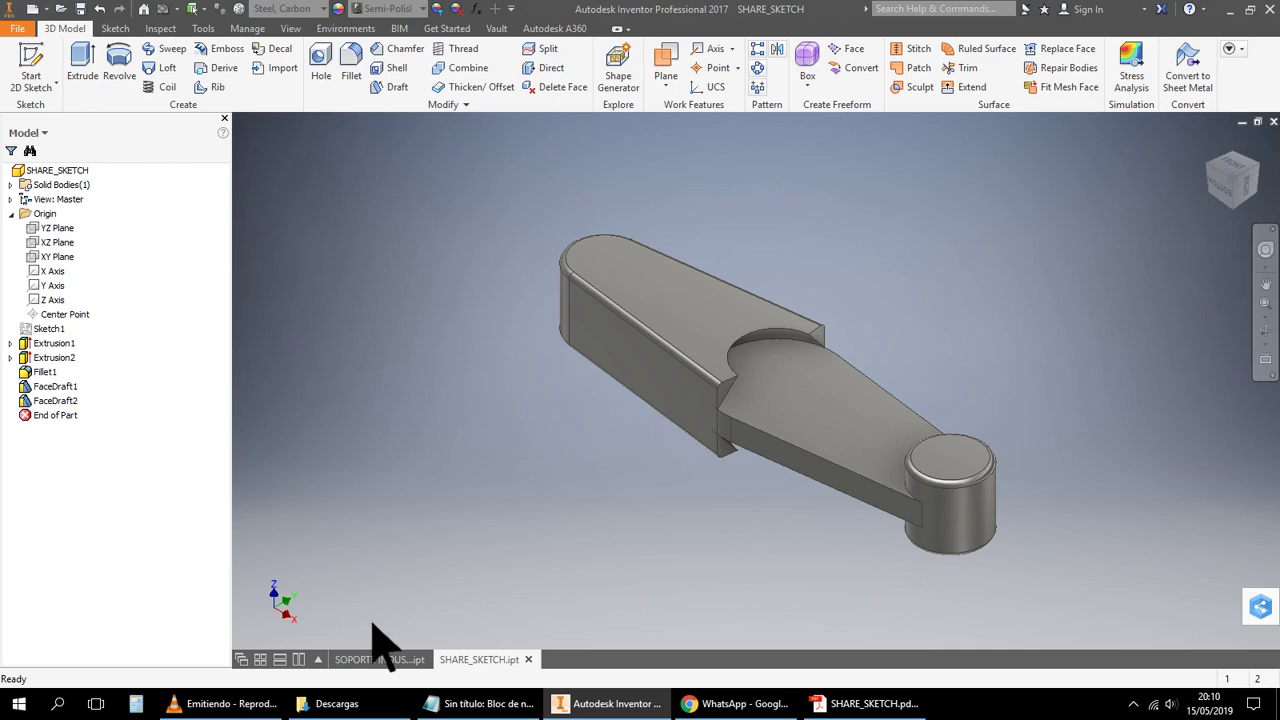
pyautogui.click(36, 12)
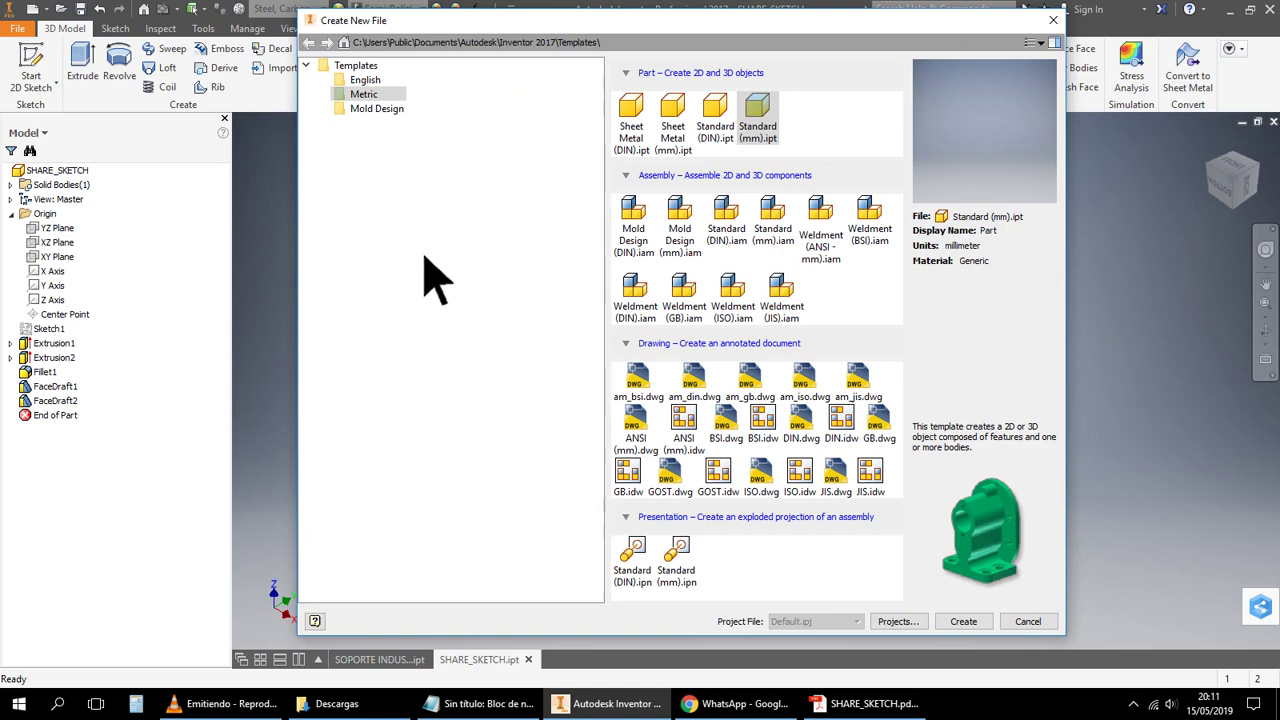
pyautogui.click(964, 626)
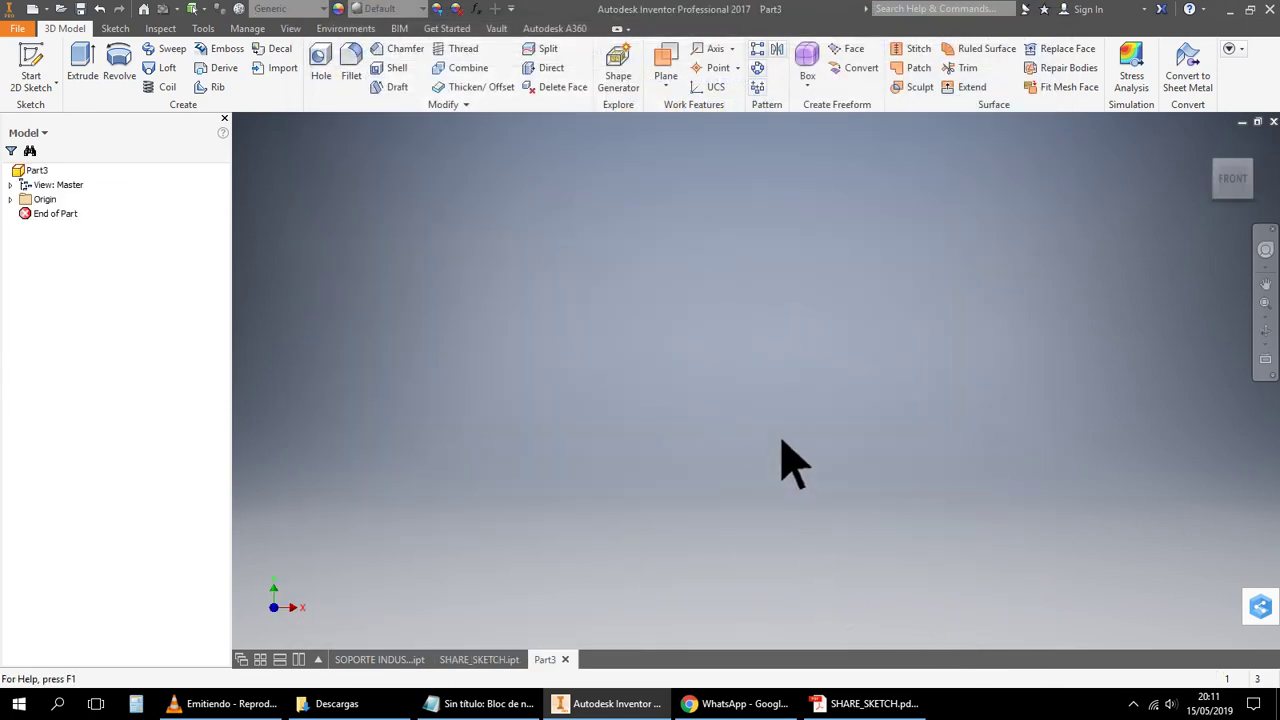
# Start a 2D sketch on the new part's front (XY) plane and expand the Origin folder in the model tree
pyautogui.click(30, 63)
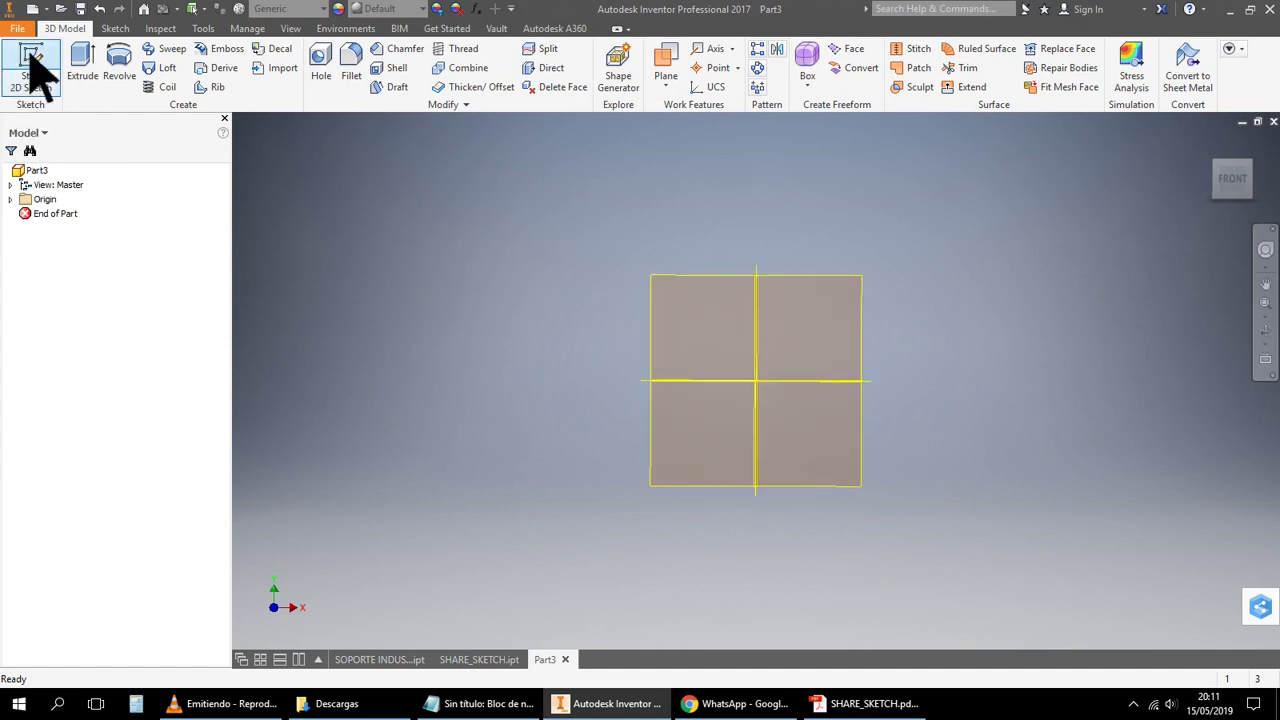
pyautogui.click(820, 285)
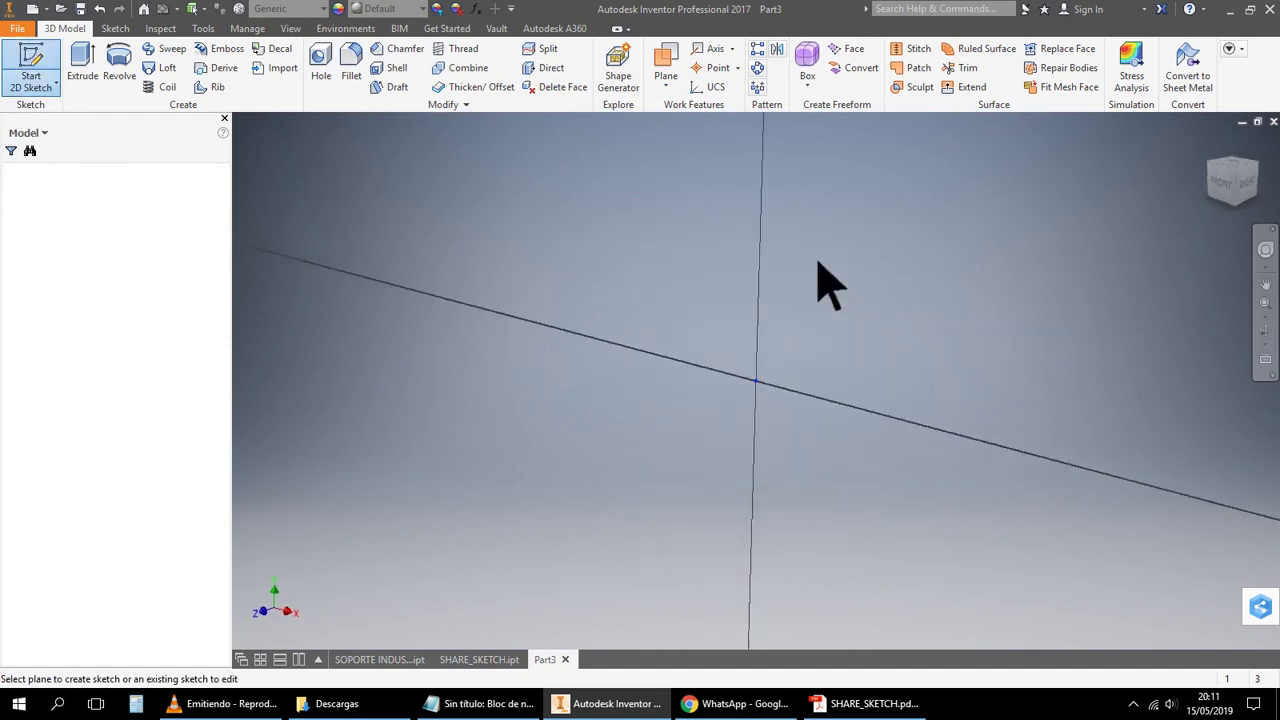
pyautogui.moveTo(600, 528)
pyautogui.mouseDown(button='middle')
pyautogui.moveTo(486, 571)
pyautogui.moveTo(560, 600)
pyautogui.moveTo(594, 586)
pyautogui.mouseUp(button='middle')
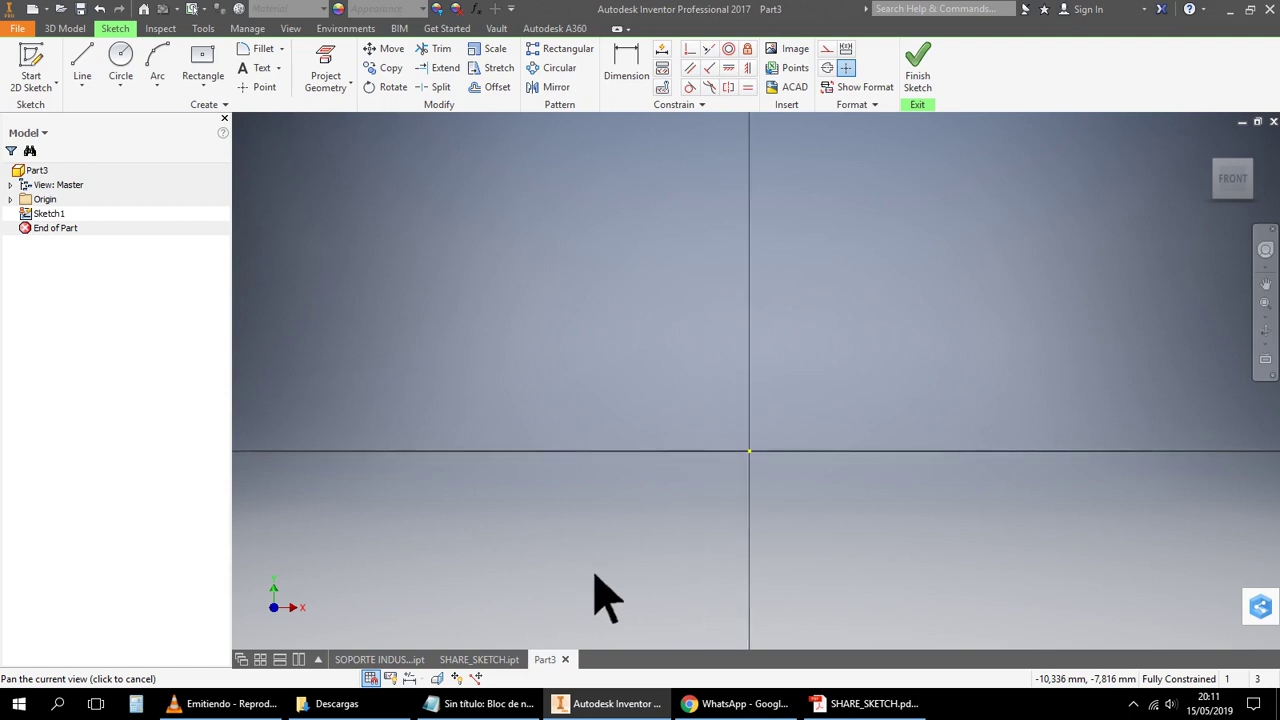
pyautogui.click(11, 199)
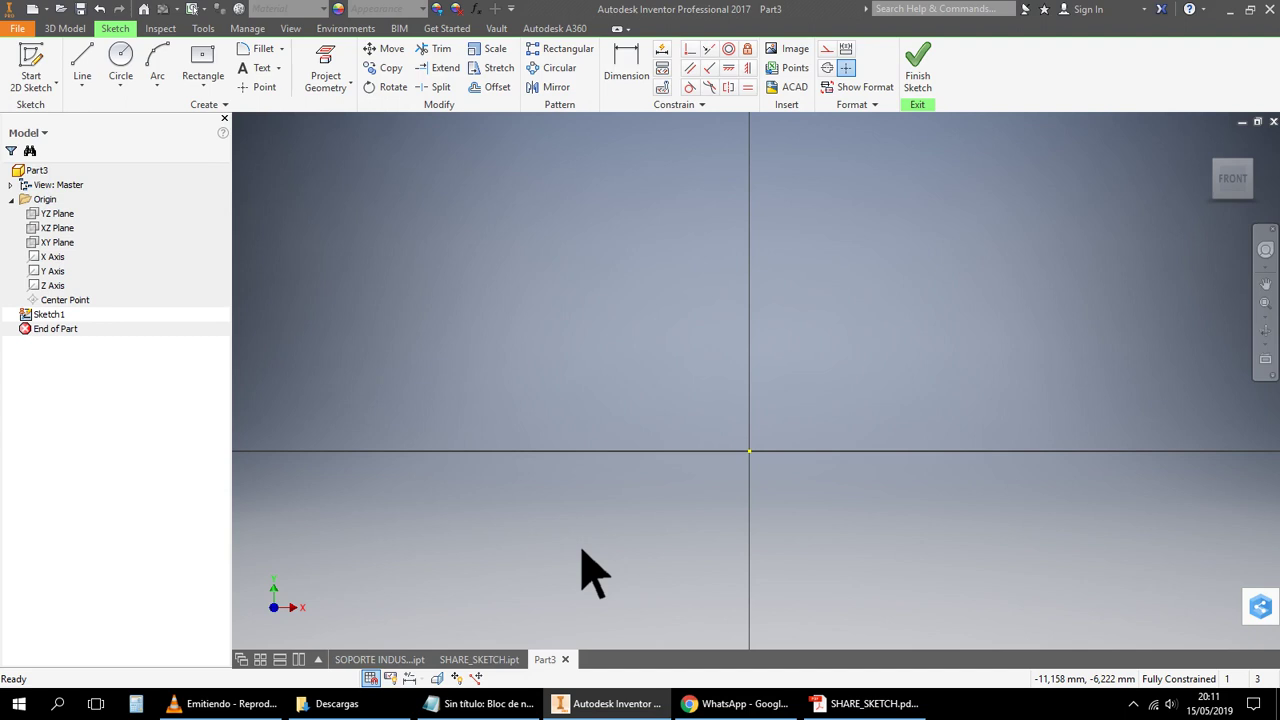
# Switch to Chrome and download Ejercicio_Revolve.docx from its open course page
pyautogui.moveTo(760, 708)
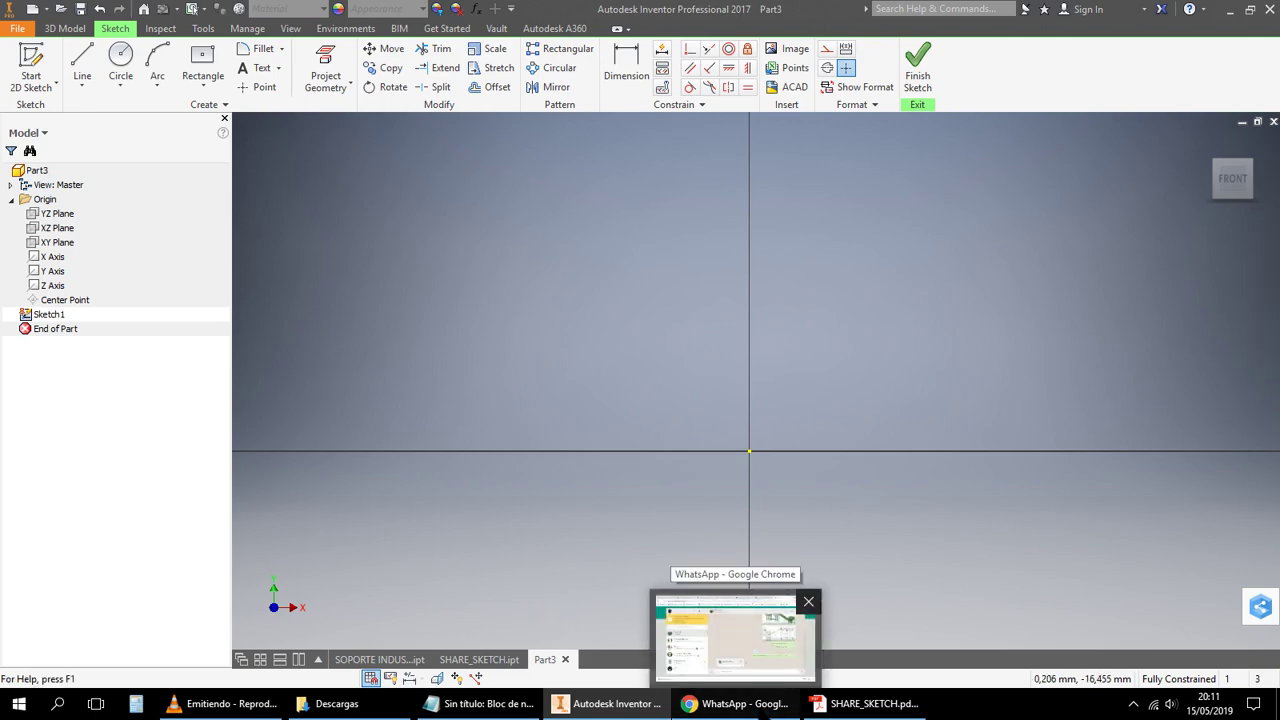
pyautogui.click(745, 704)
pyautogui.click(282, 12)
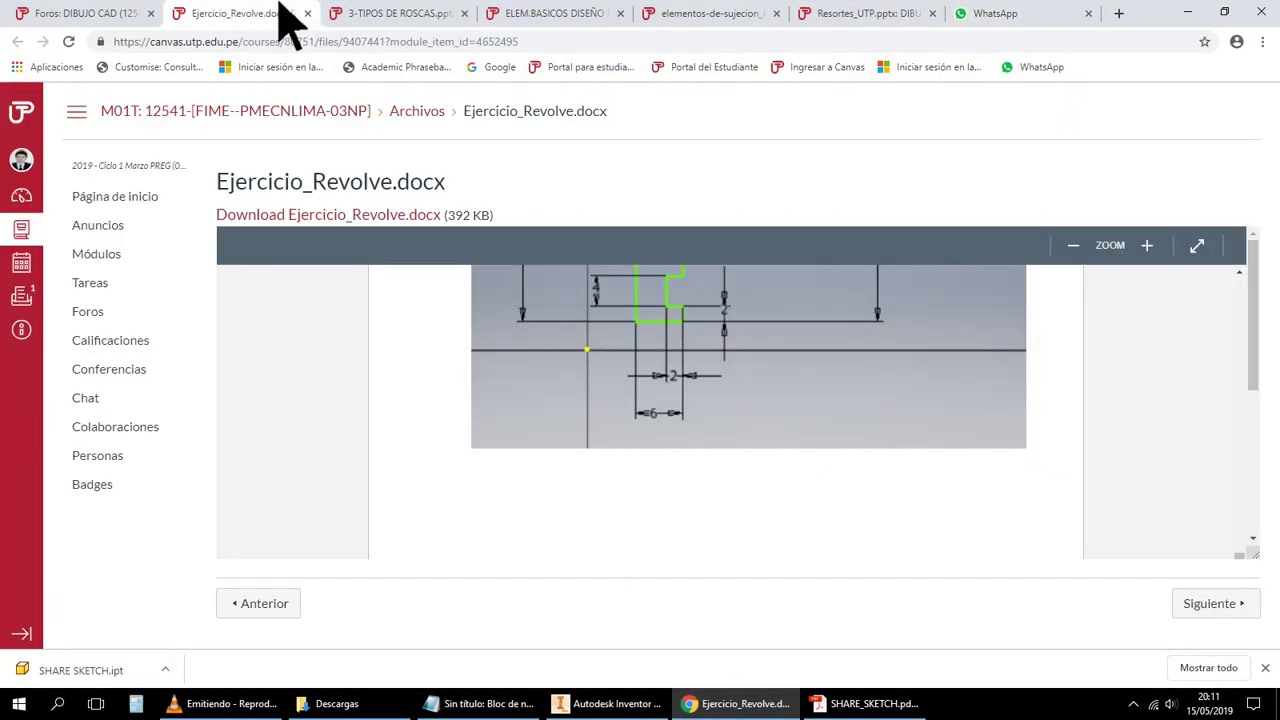
pyautogui.scroll(5, 471, 466)
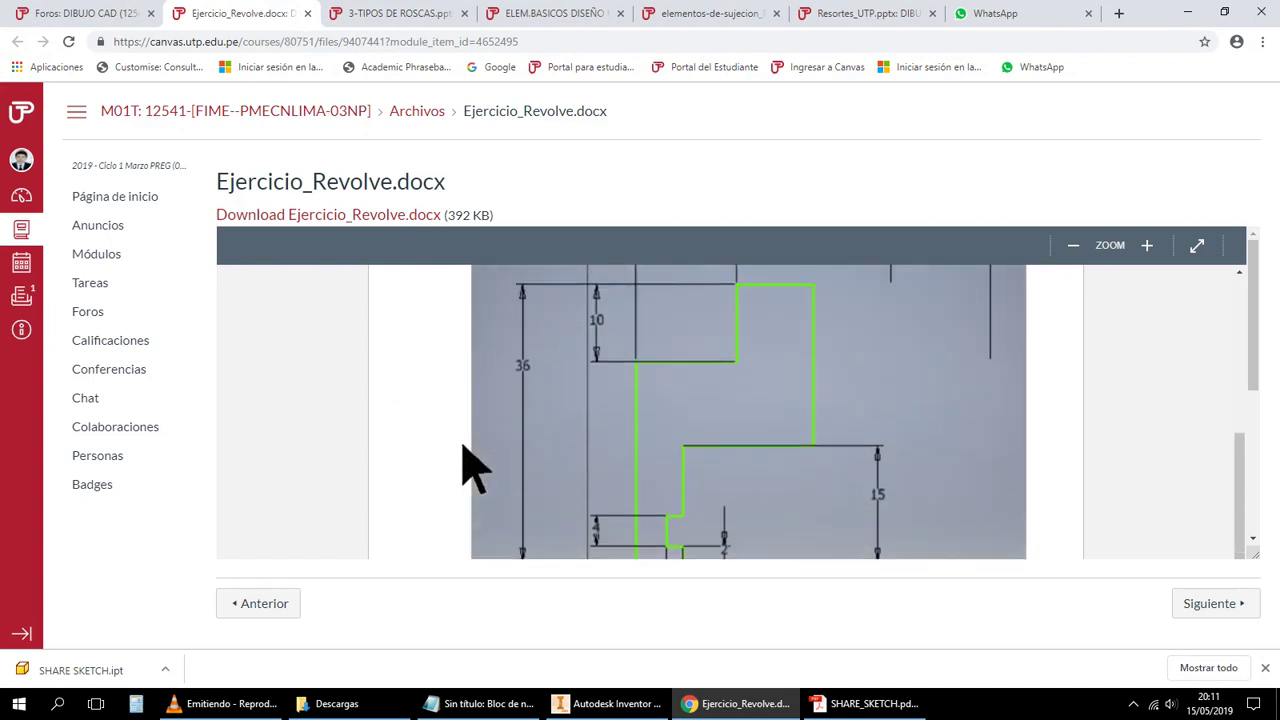
pyautogui.click(360, 218)
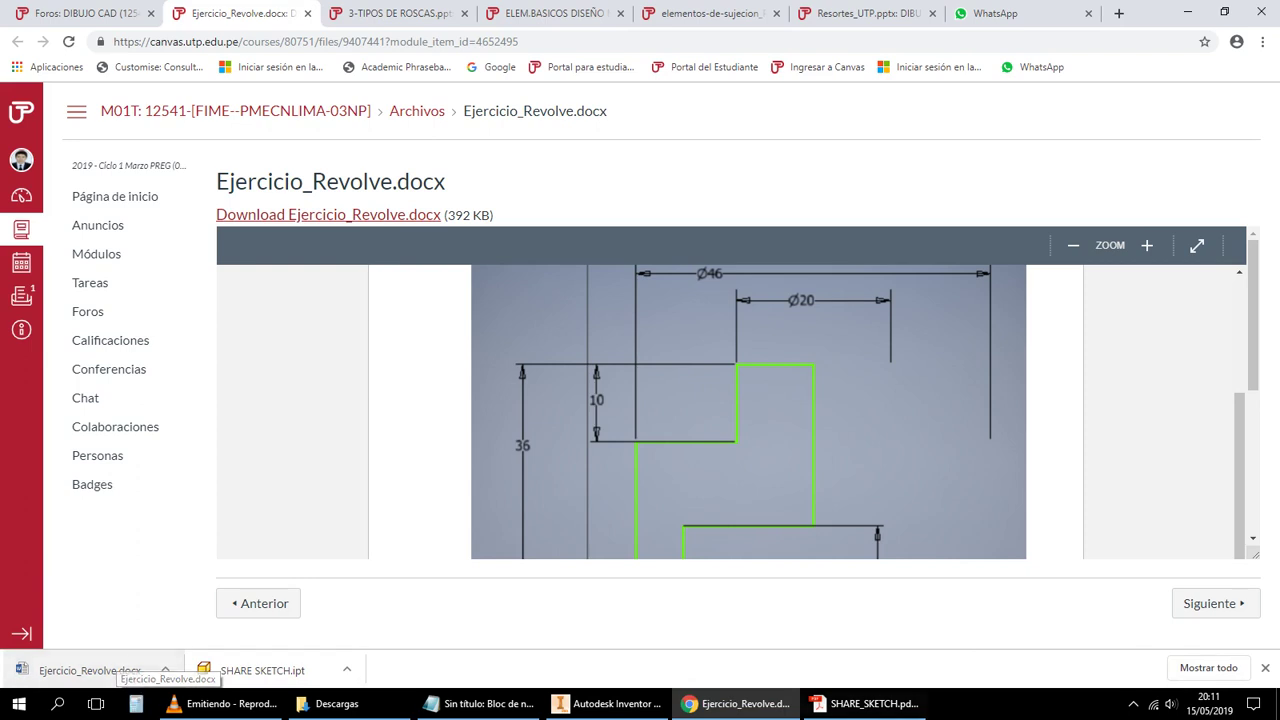
# Close the exported SHARE_SKETCH PDF and bring up the downloaded Ejercicio_Revolve document in Word
pyautogui.moveTo(865, 703)
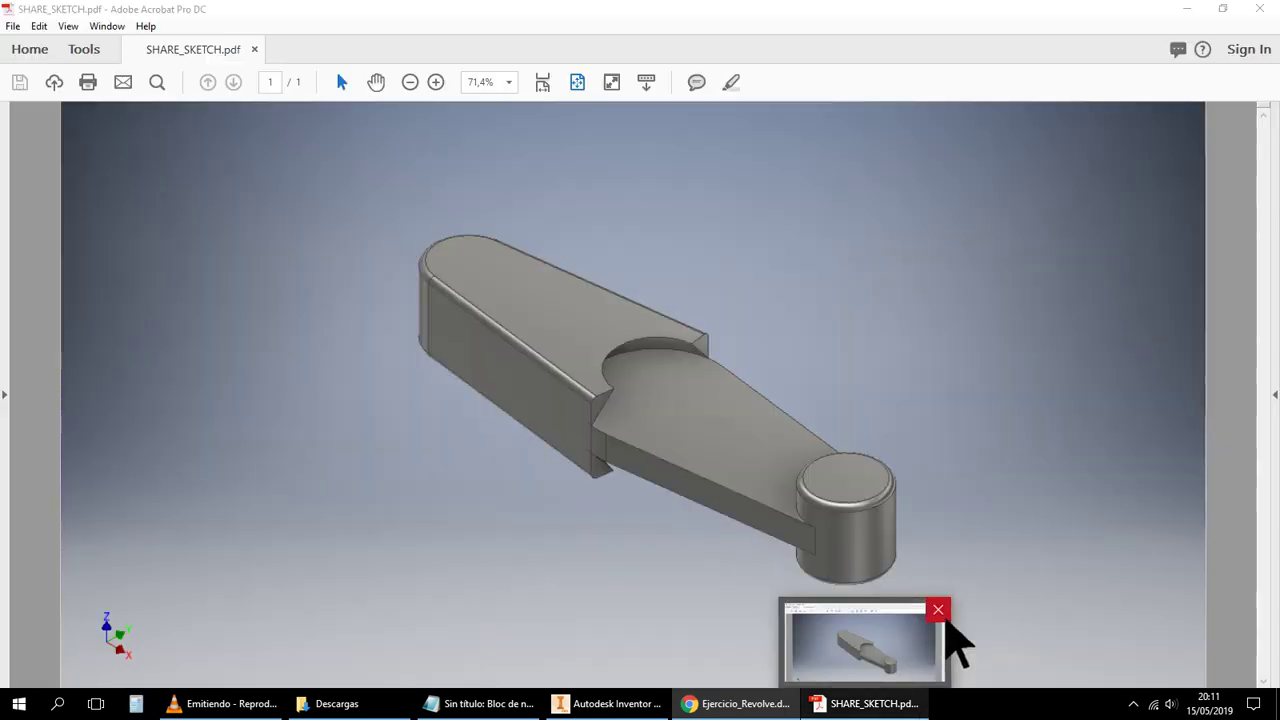
pyautogui.click(938, 609)
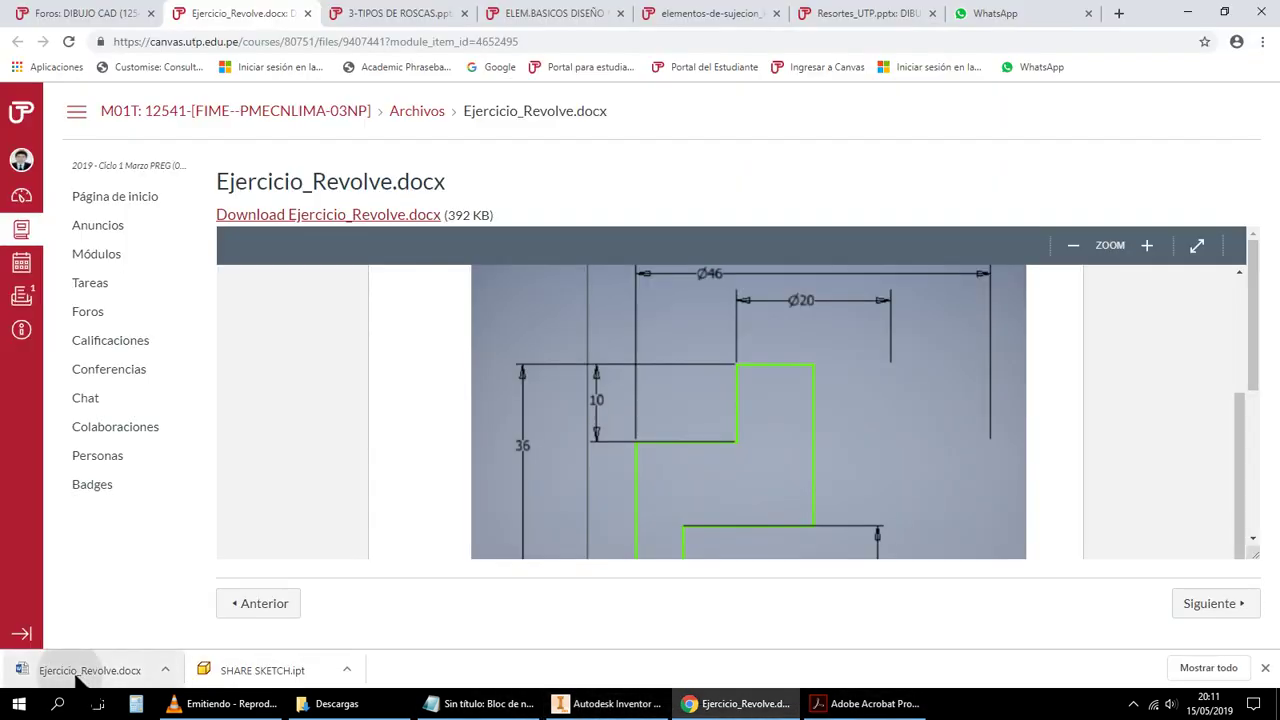
pyautogui.click(648, 705)
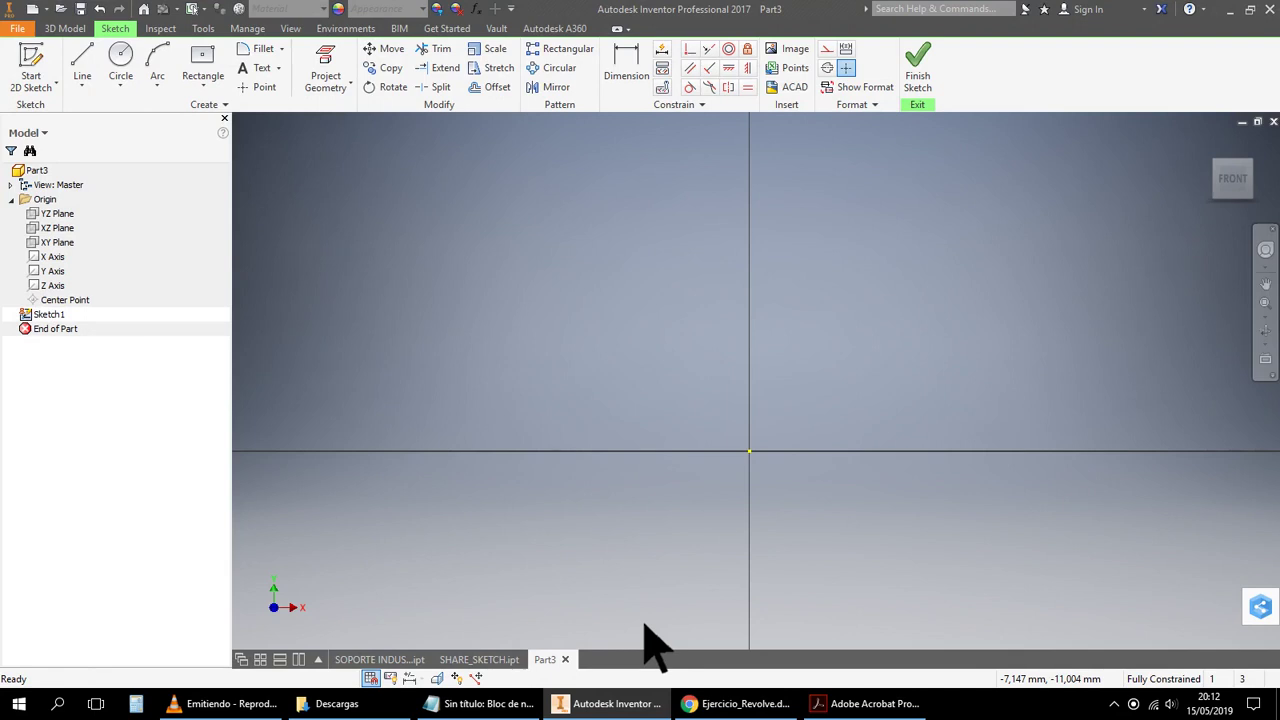
pyautogui.moveTo(930, 703)
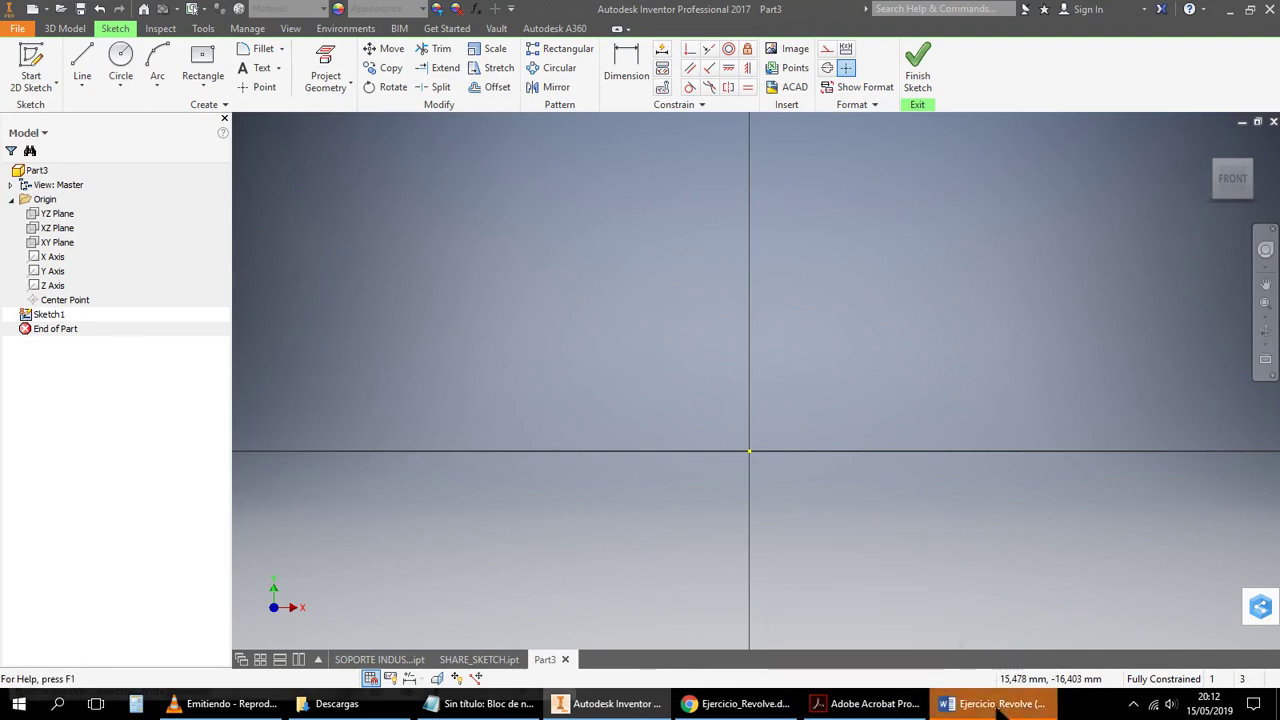
pyautogui.click(1000, 704)
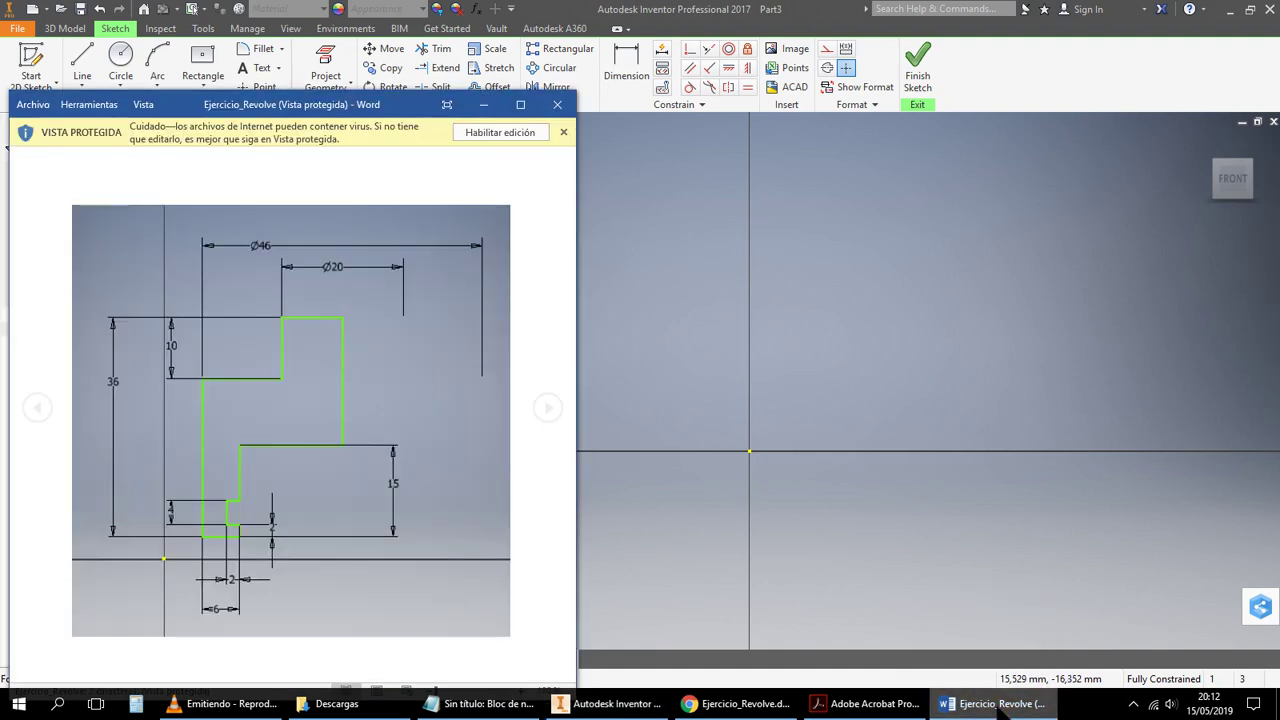
# Maximize the Ejercicio_Revolve document window and enable both editing and the blocked macro content
pyautogui.click(520, 104)
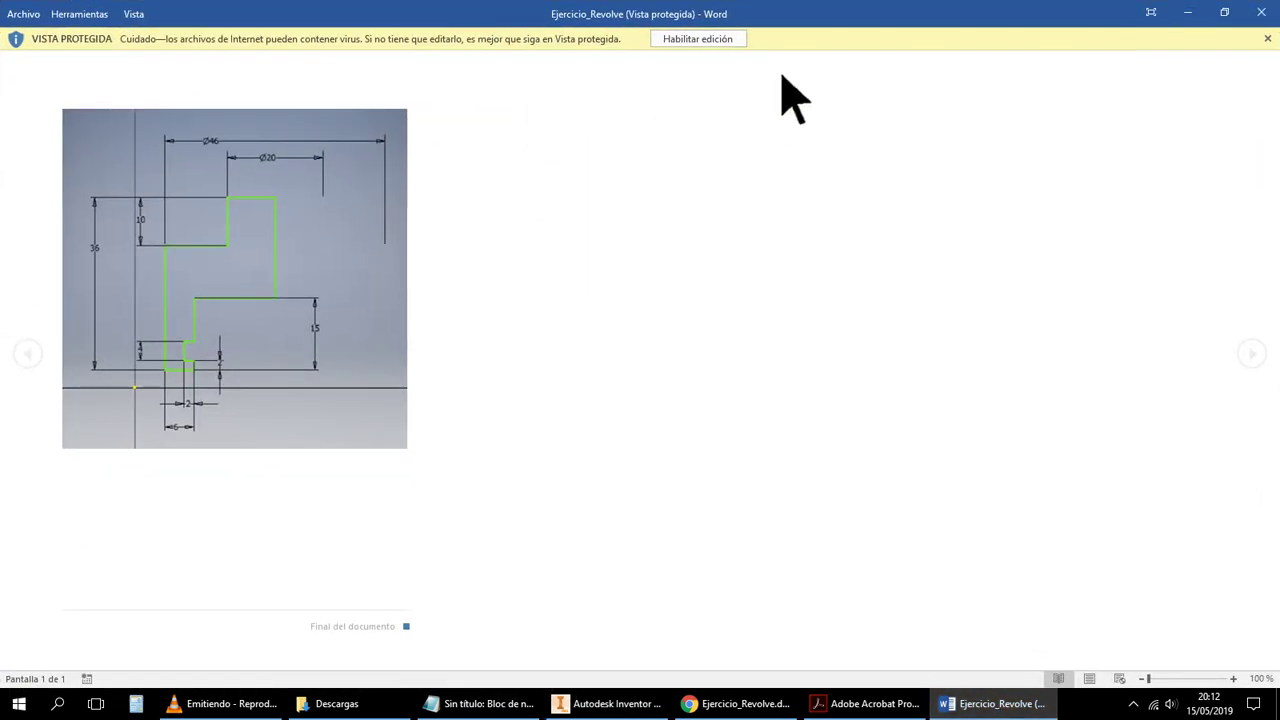
pyautogui.click(699, 47)
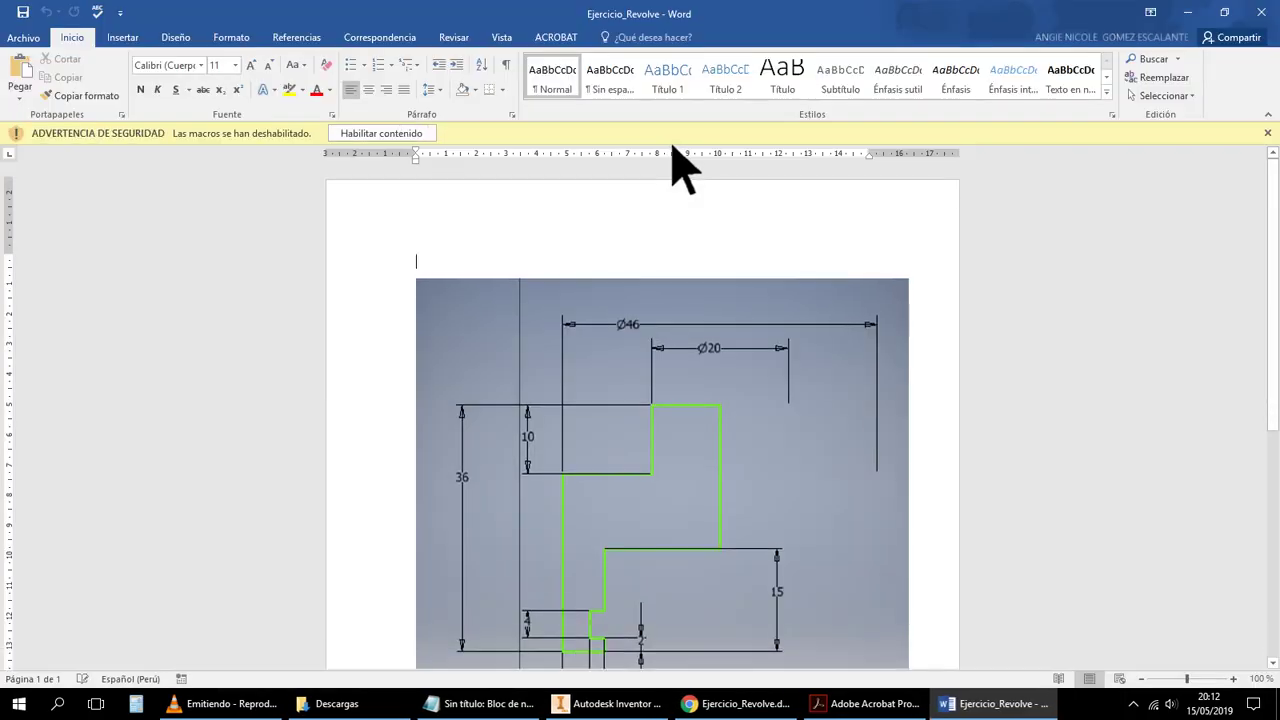
pyautogui.click(416, 133)
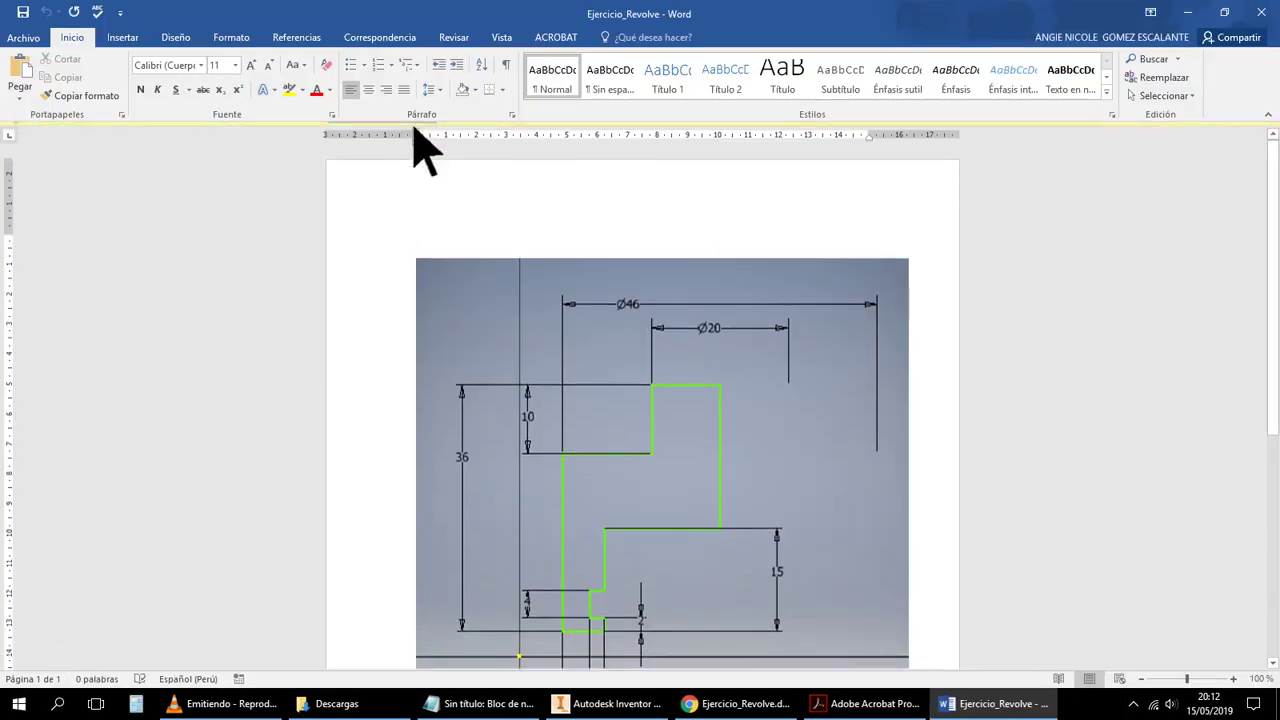
# Enlarge the document to 140% and examine the dimensions of the stepped green profile in the Revolve exercise drawing
pyautogui.scroll(-1, 595, 408)
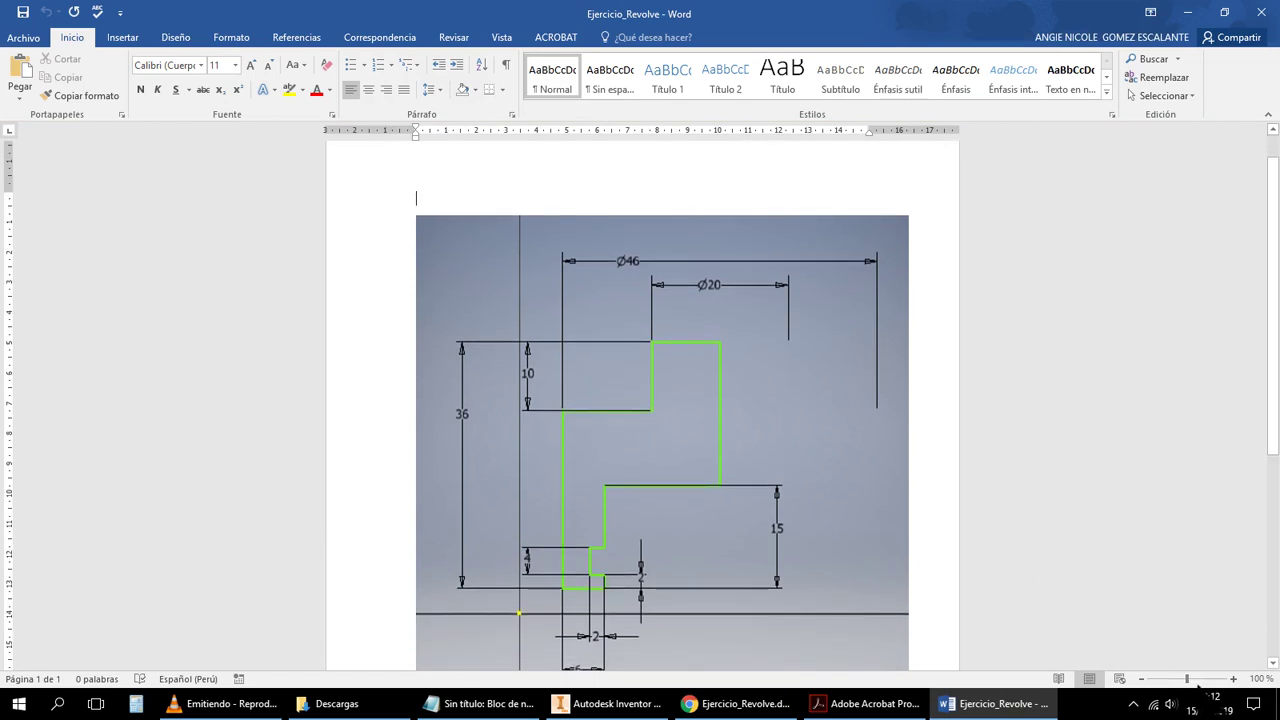
pyautogui.click(1233, 679)
pyautogui.click(1233, 679)
pyautogui.click(1233, 679)
pyautogui.click(1233, 679)
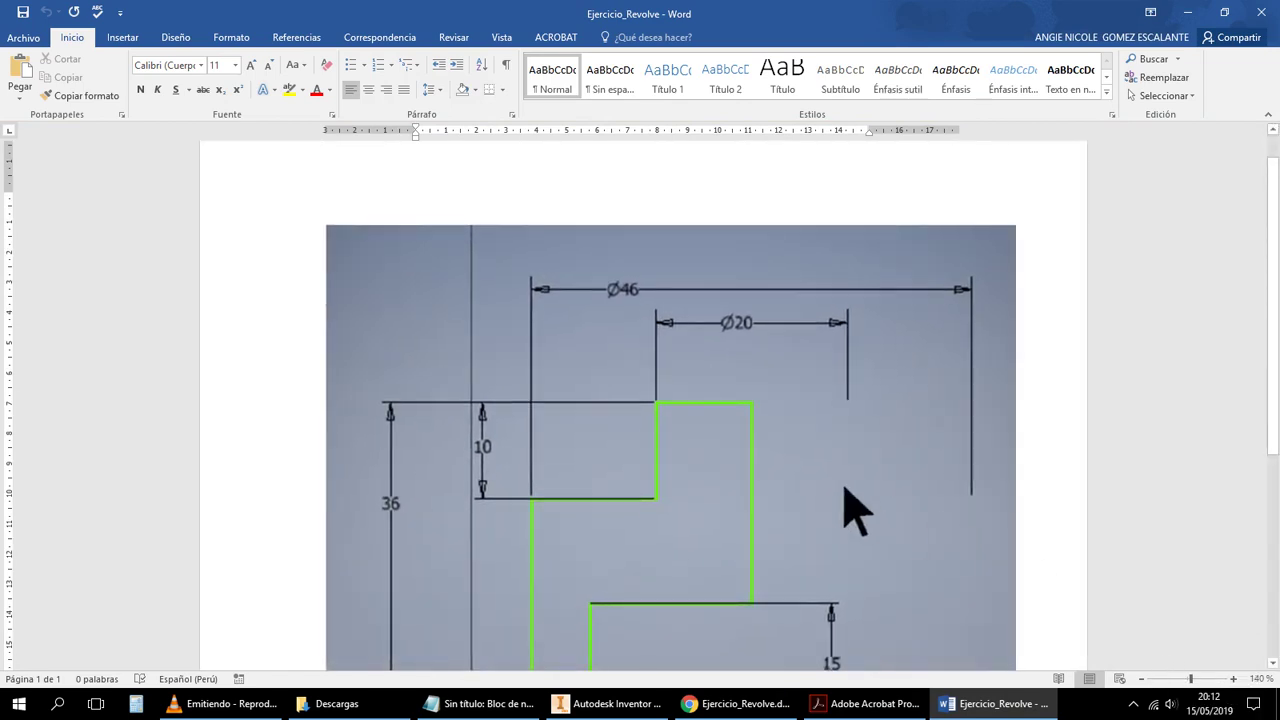
pyautogui.scroll(-6, 851, 509)
pyautogui.scroll(2, 851, 509)
pyautogui.scroll(2, 845, 490)
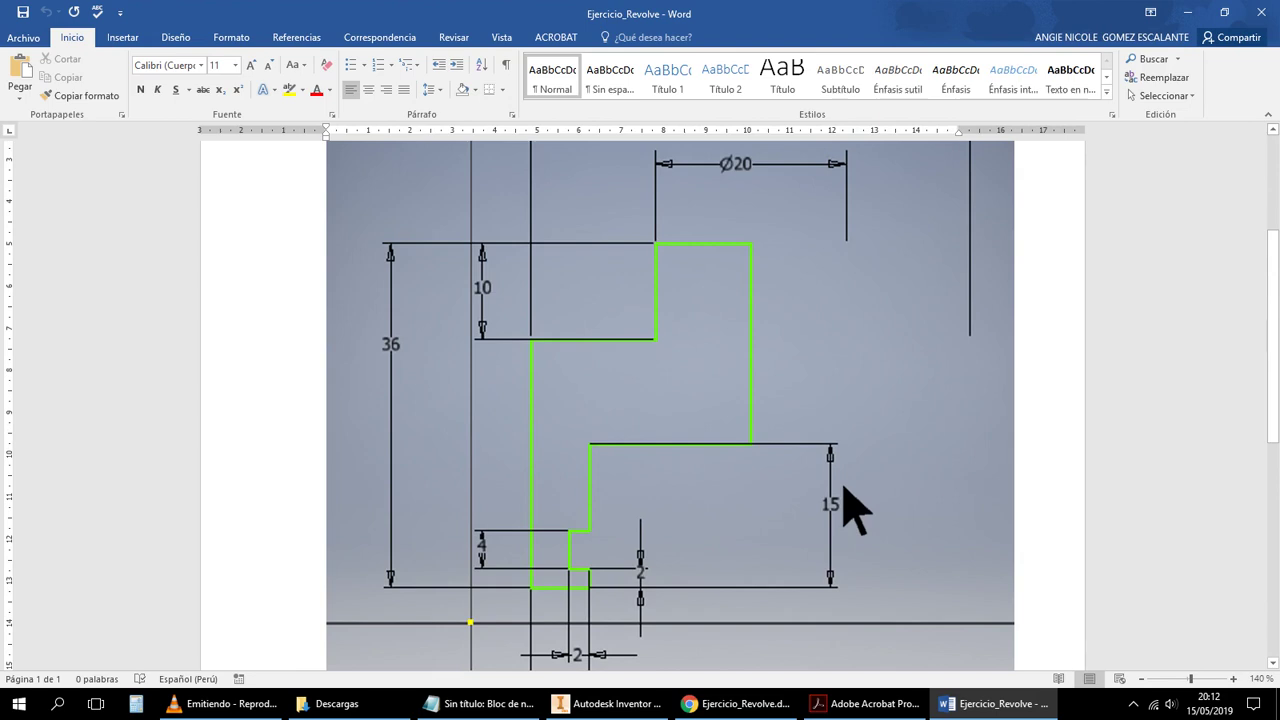
pyautogui.scroll(-1, 845, 510)
pyautogui.scroll(2, 845, 510)
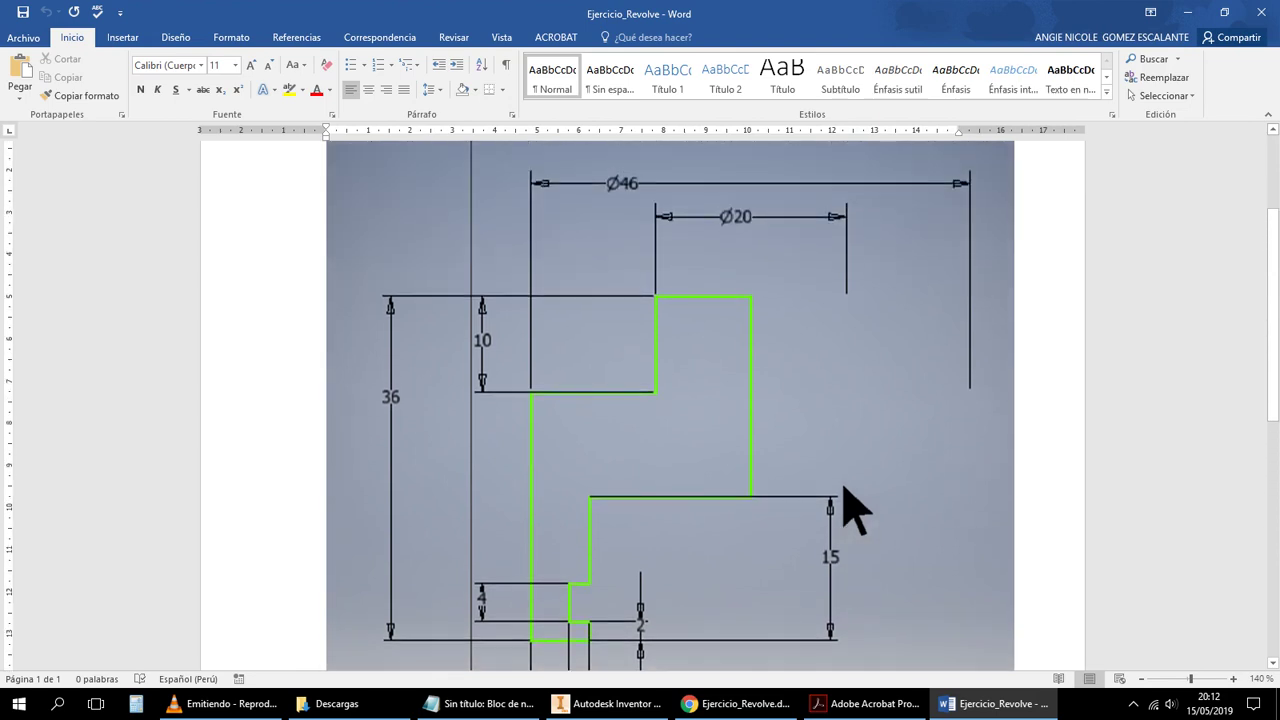
# Examine the revolve profile drawing from its upper diameter dimensions down to the small notch at its foot
pyautogui.scroll(1, 851, 509)
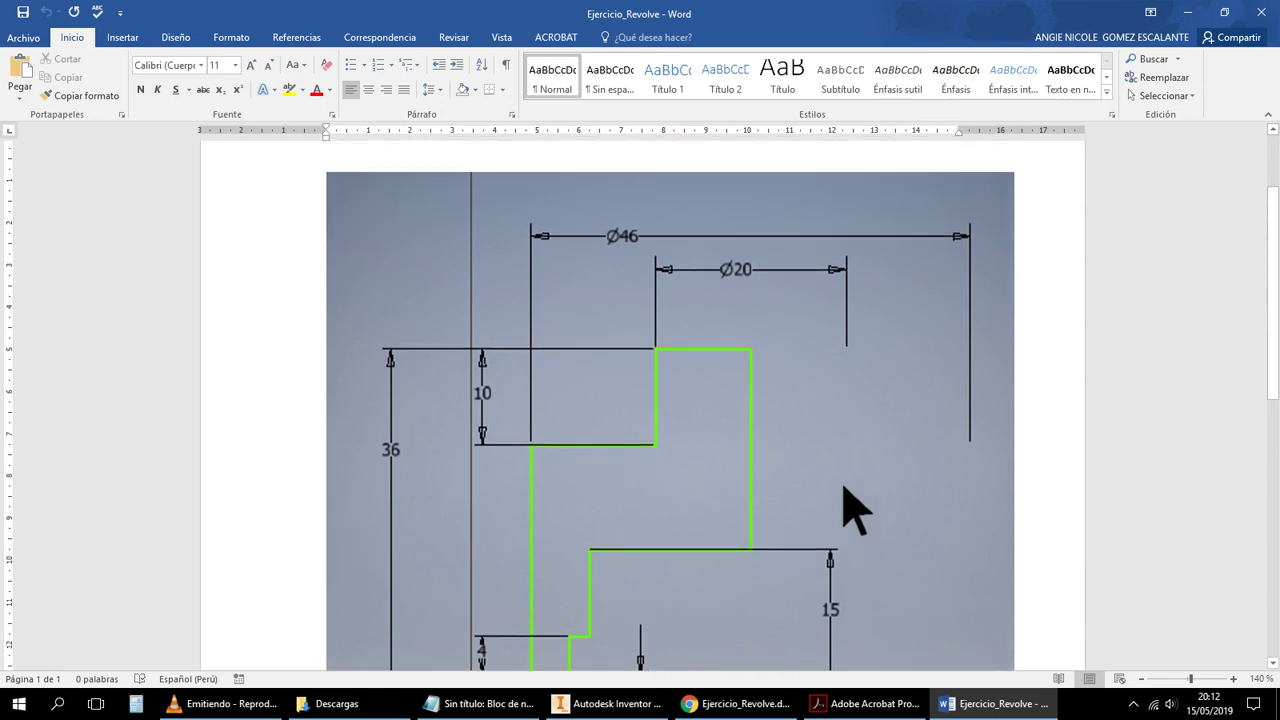
pyautogui.scroll(-2, 851, 510)
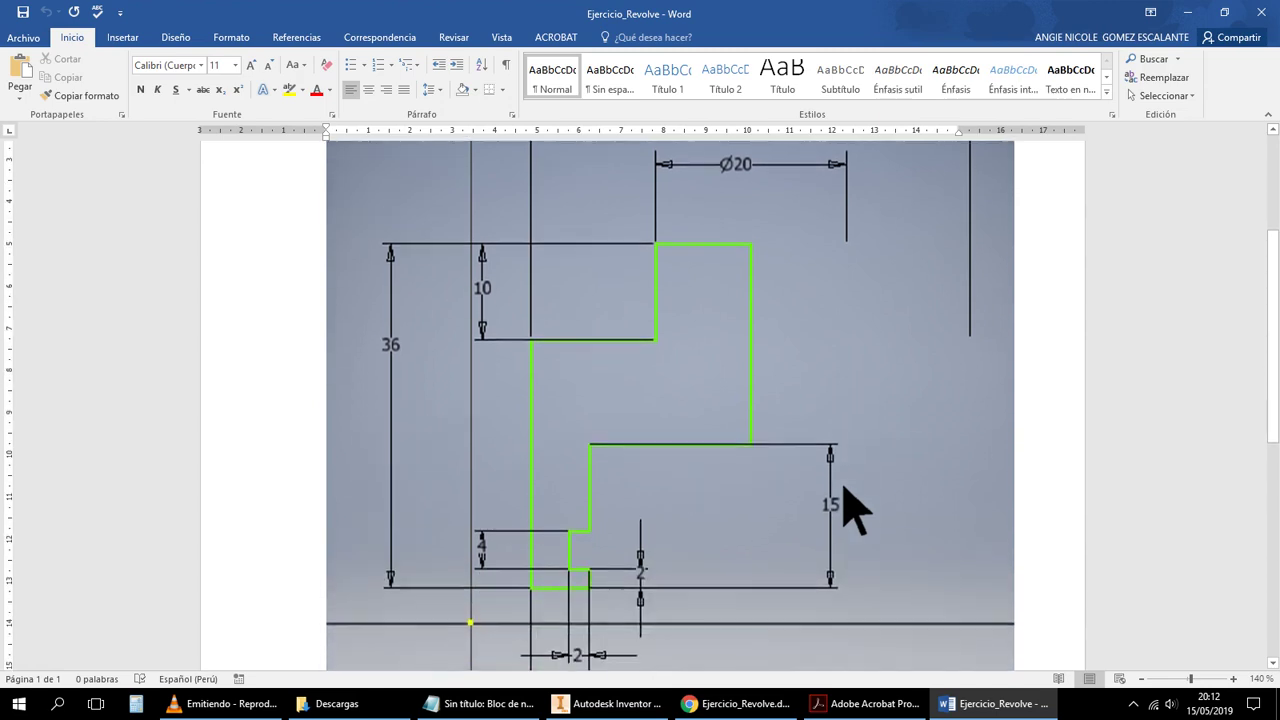
pyautogui.scroll(-2, 851, 510)
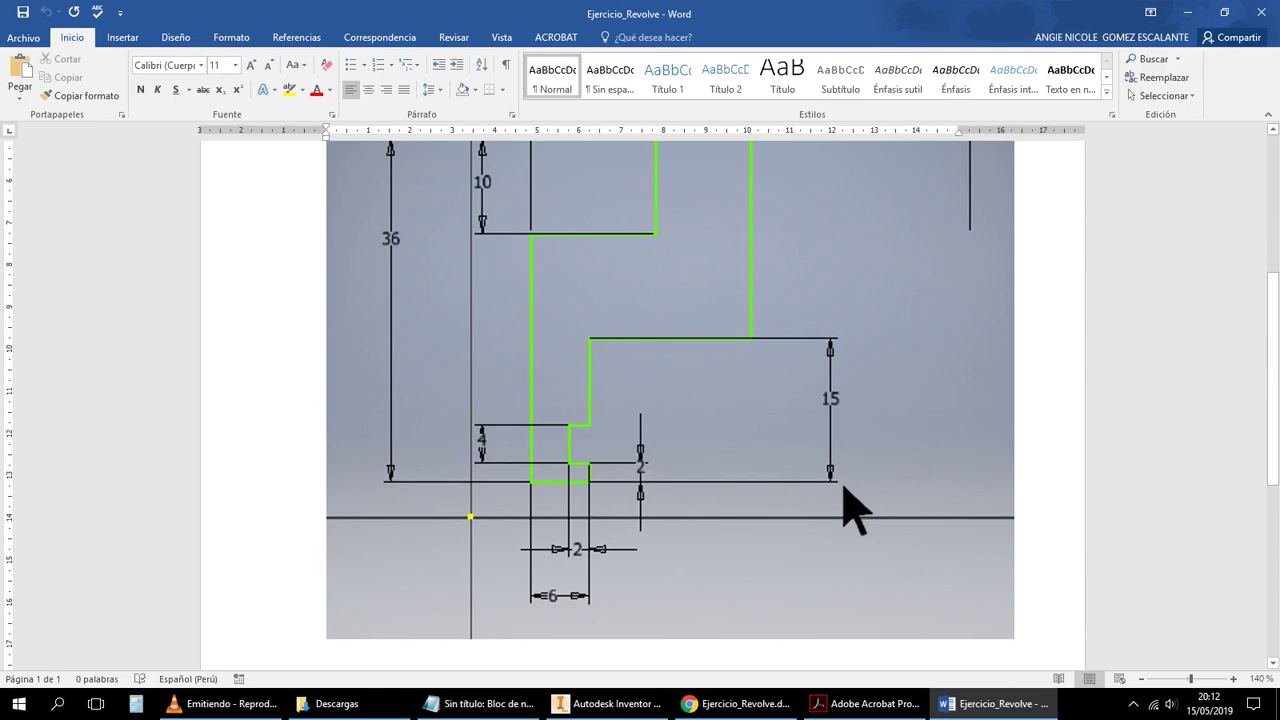
pyautogui.scroll(-1, 845, 510)
pyautogui.scroll(3, 845, 510)
pyautogui.scroll(1, 851, 509)
pyautogui.scroll(-2, 851, 510)
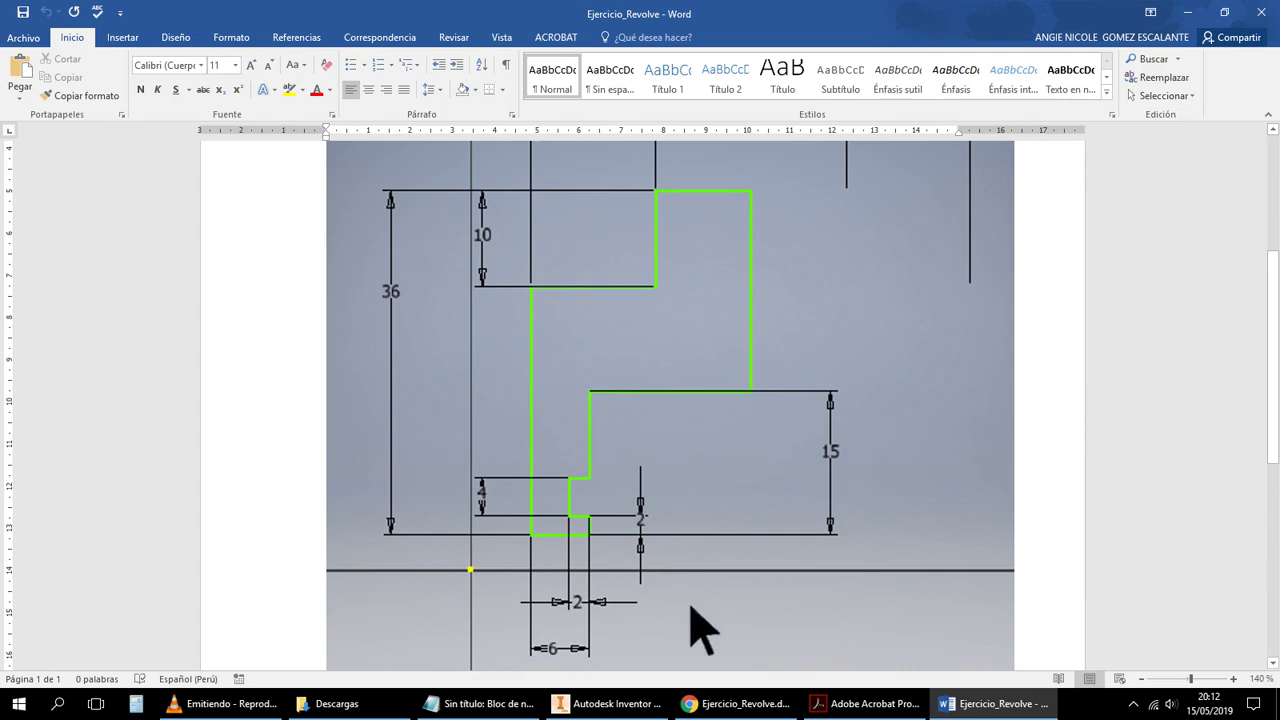
# Place Word's taskbar entry beside Inventor's, switch to the Inventor sketch and return to the Word drawing
pyautogui.moveTo(1020, 703); pyautogui.dragTo(720, 703)
pyautogui.moveTo(633, 706)
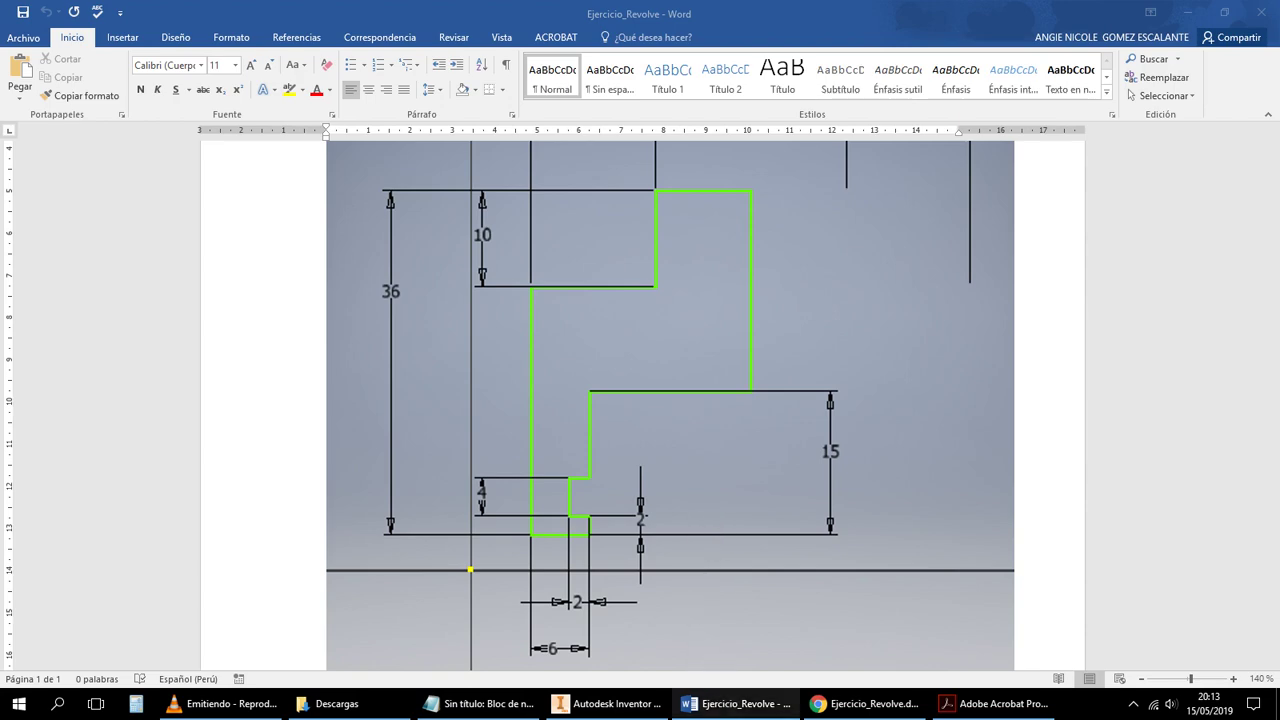
pyautogui.click(735, 703)
pyautogui.hotkey('alt', 'Tab')
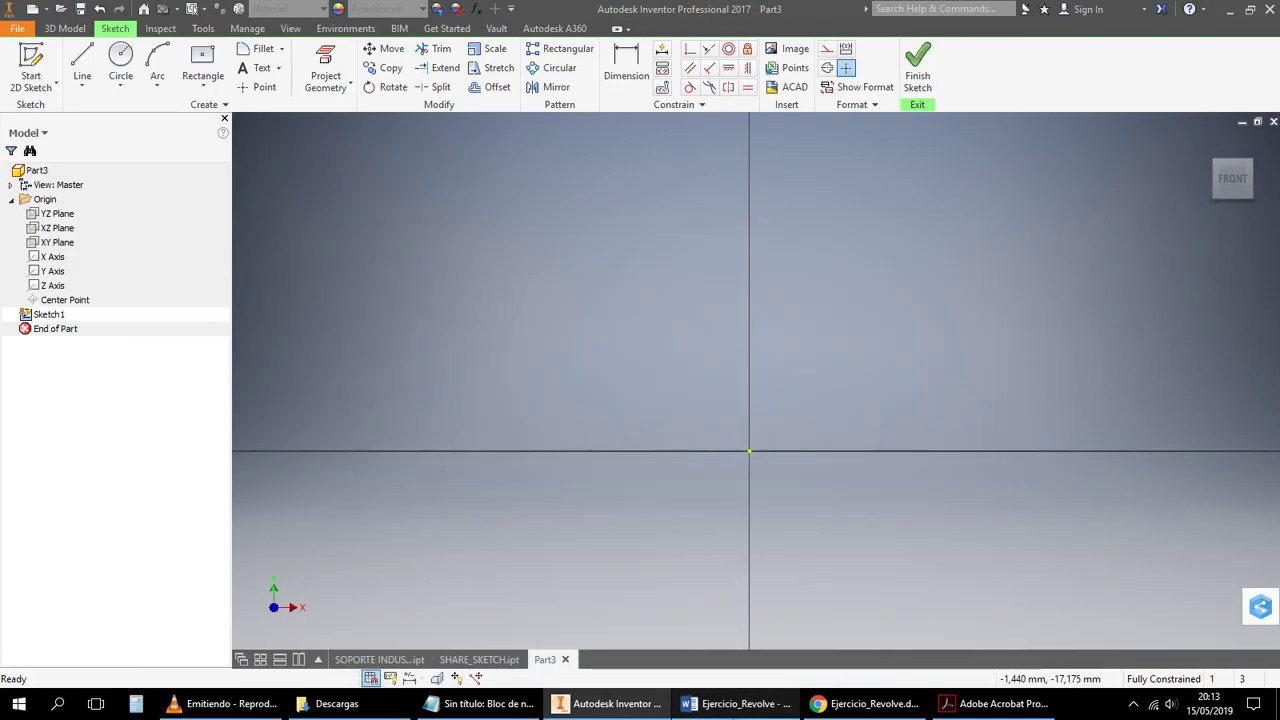
pyautogui.hotkey('alt', 'Tab')
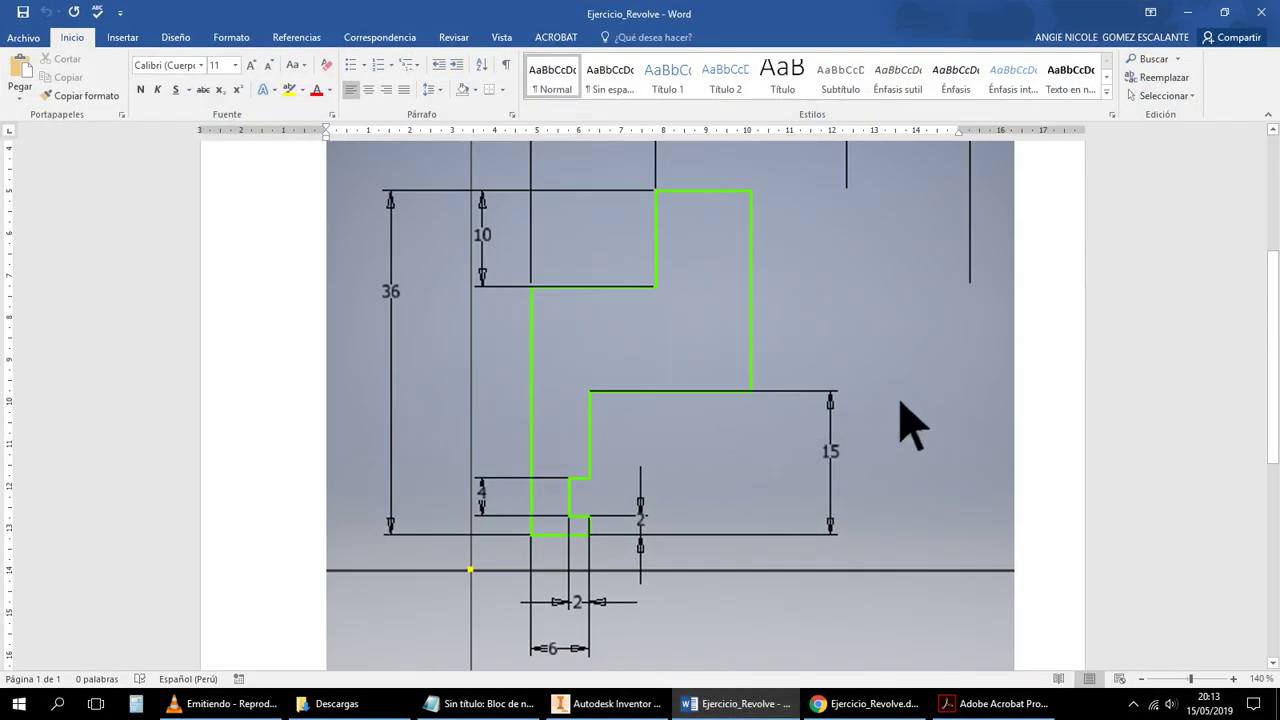
# Review the profile's diameters, overall height and step dimensions in the Revolve exercise drawing
pyautogui.scroll(2, 900, 425)
pyautogui.scroll(3, 902, 408)
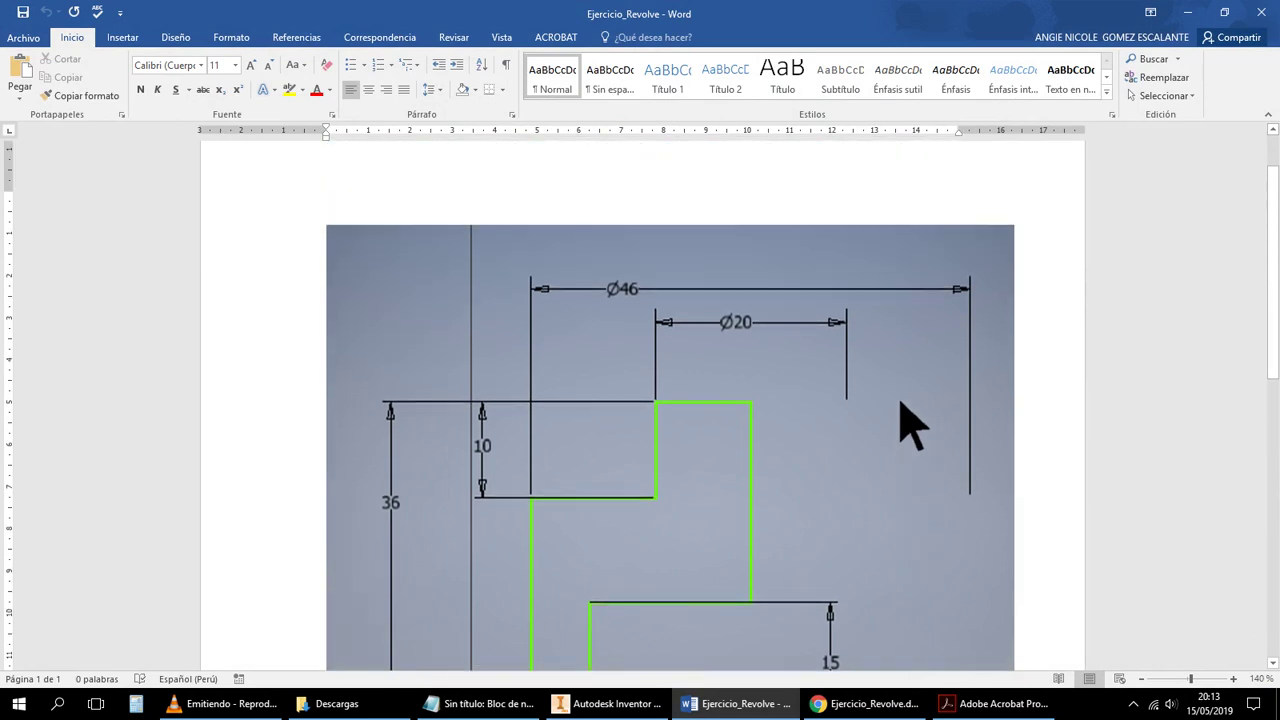
pyautogui.scroll(-5, 912, 425)
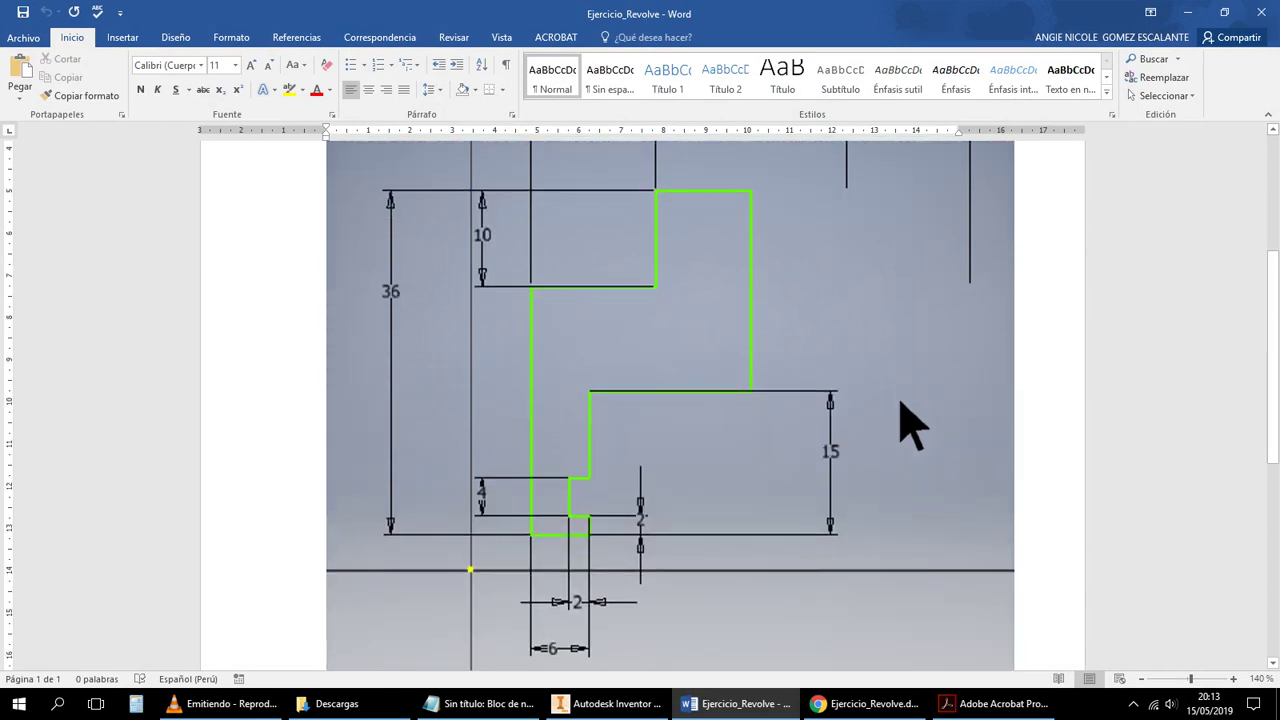
pyautogui.scroll(4, 912, 425)
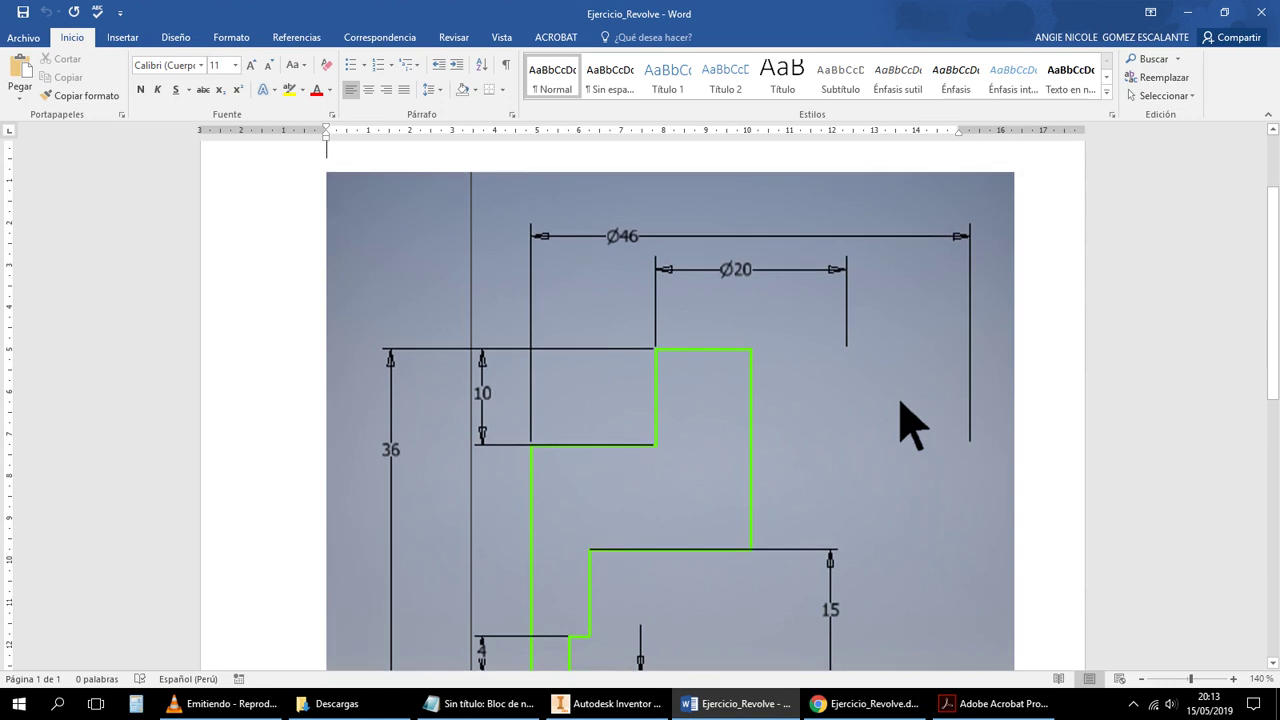
pyautogui.scroll(-3, 912, 425)
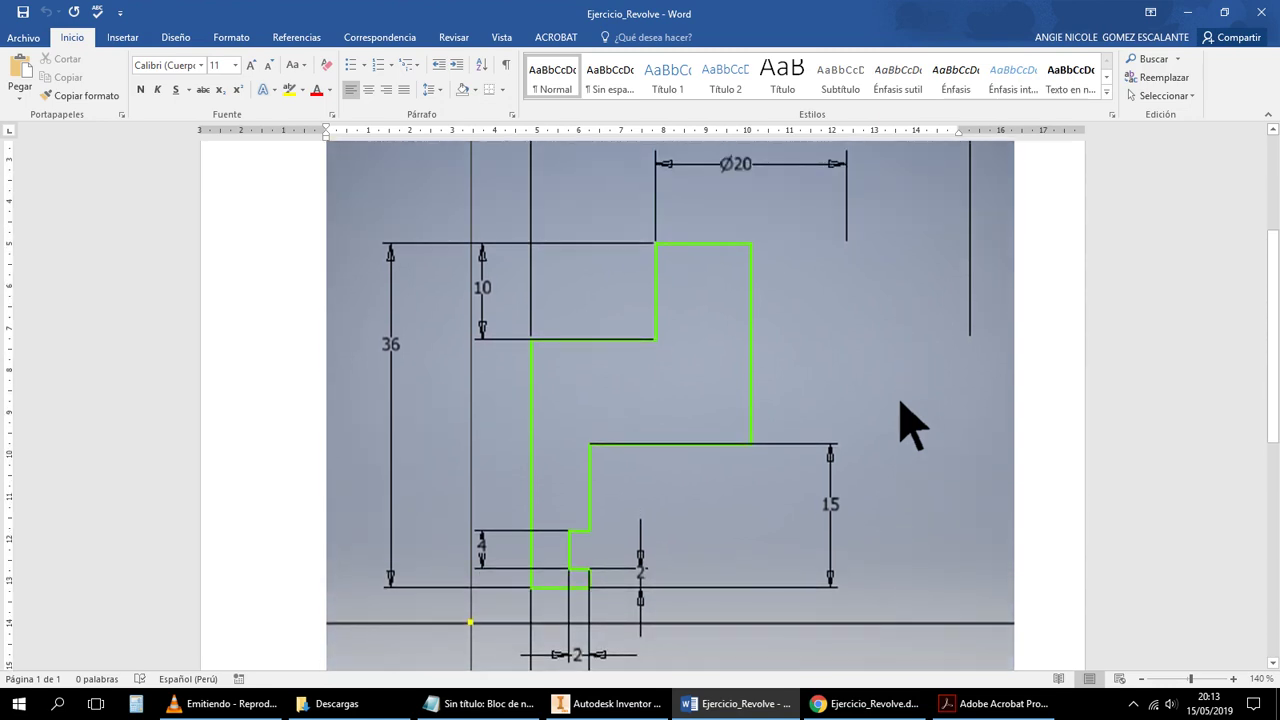
pyautogui.scroll(1, 912, 425)
pyautogui.scroll(-1, 912, 425)
pyautogui.scroll(2, 912, 425)
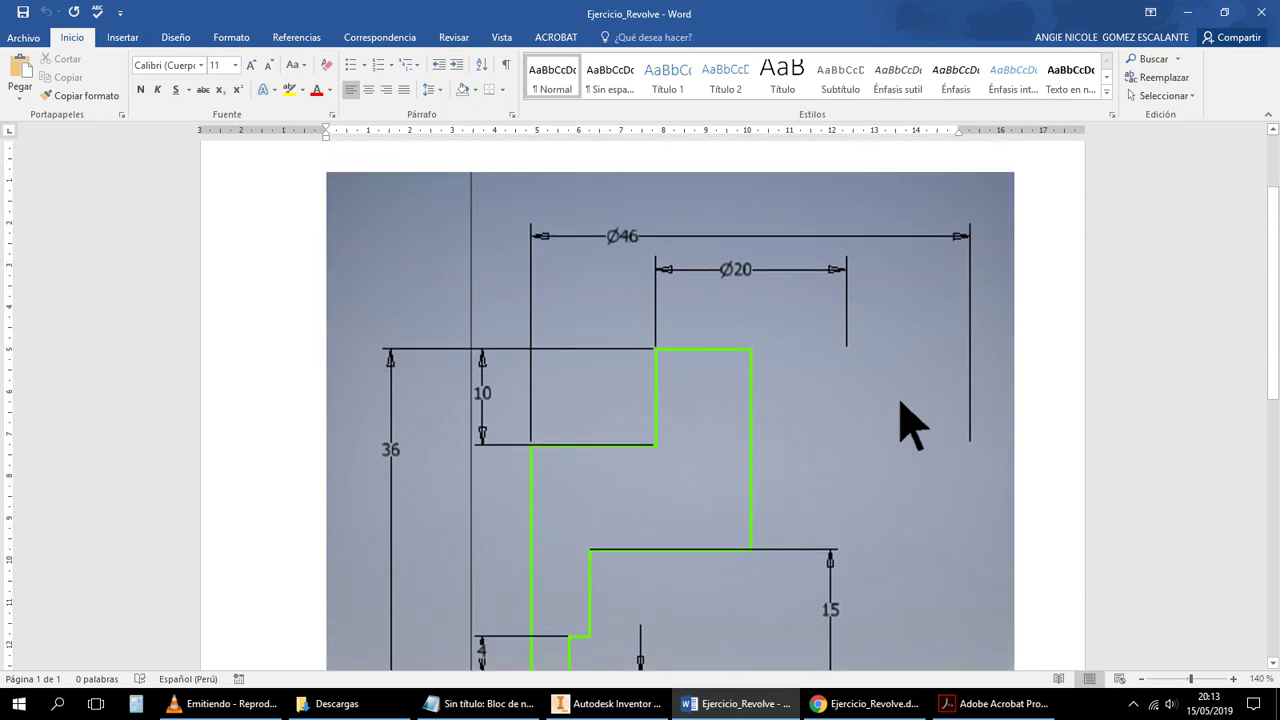
pyautogui.scroll(-2, 912, 425)
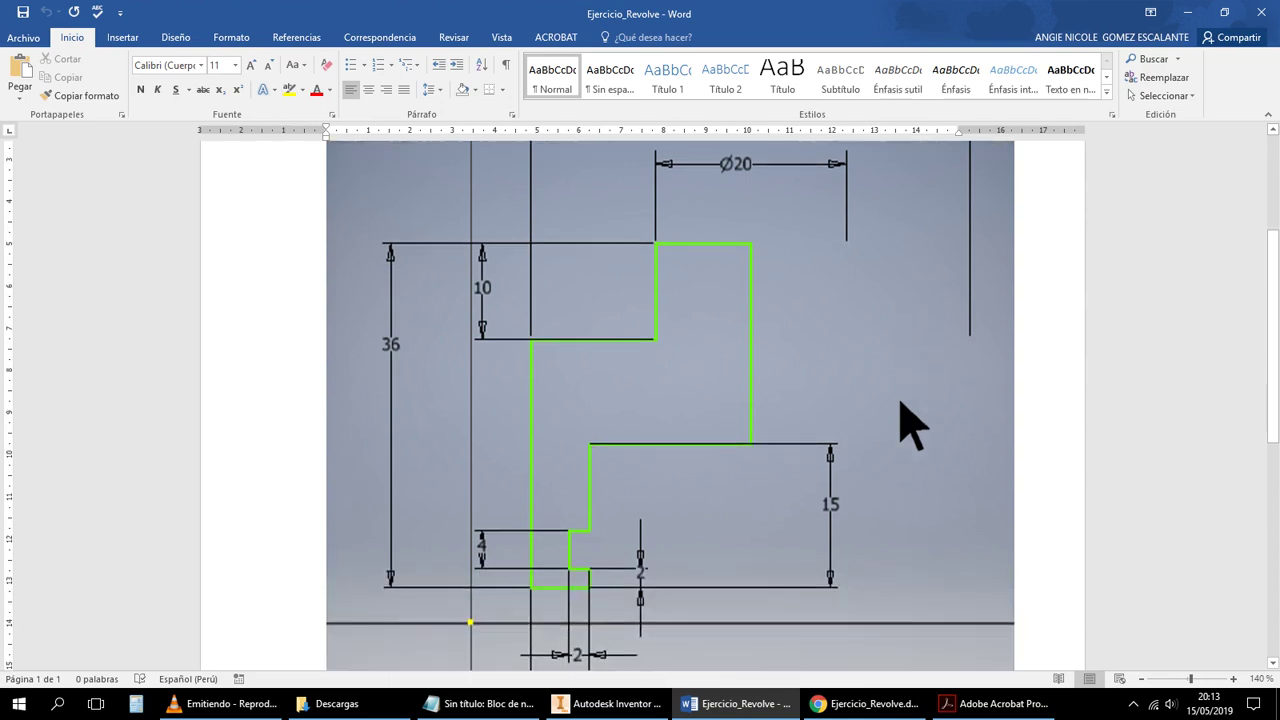
pyautogui.scroll(-1, 912, 425)
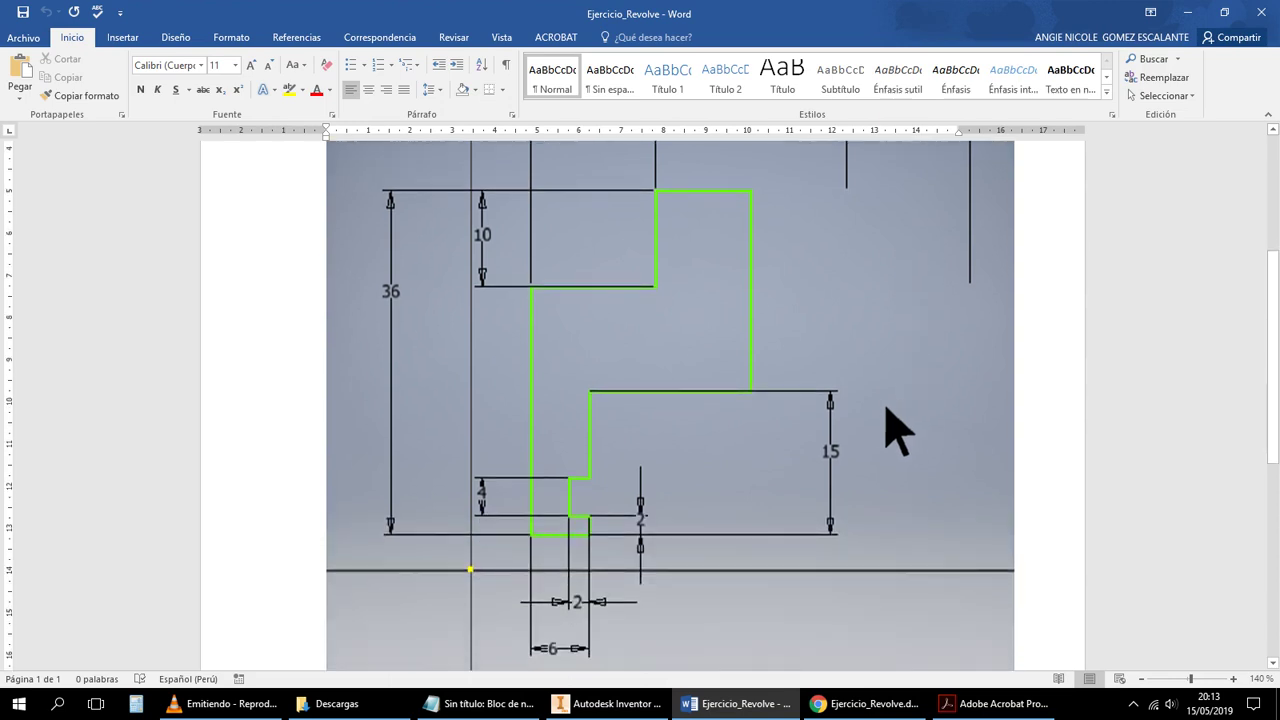
# Switch to Inventor and draw a 6 mm horizontal line from the sketch origin along the X axis
pyautogui.click(608, 703)
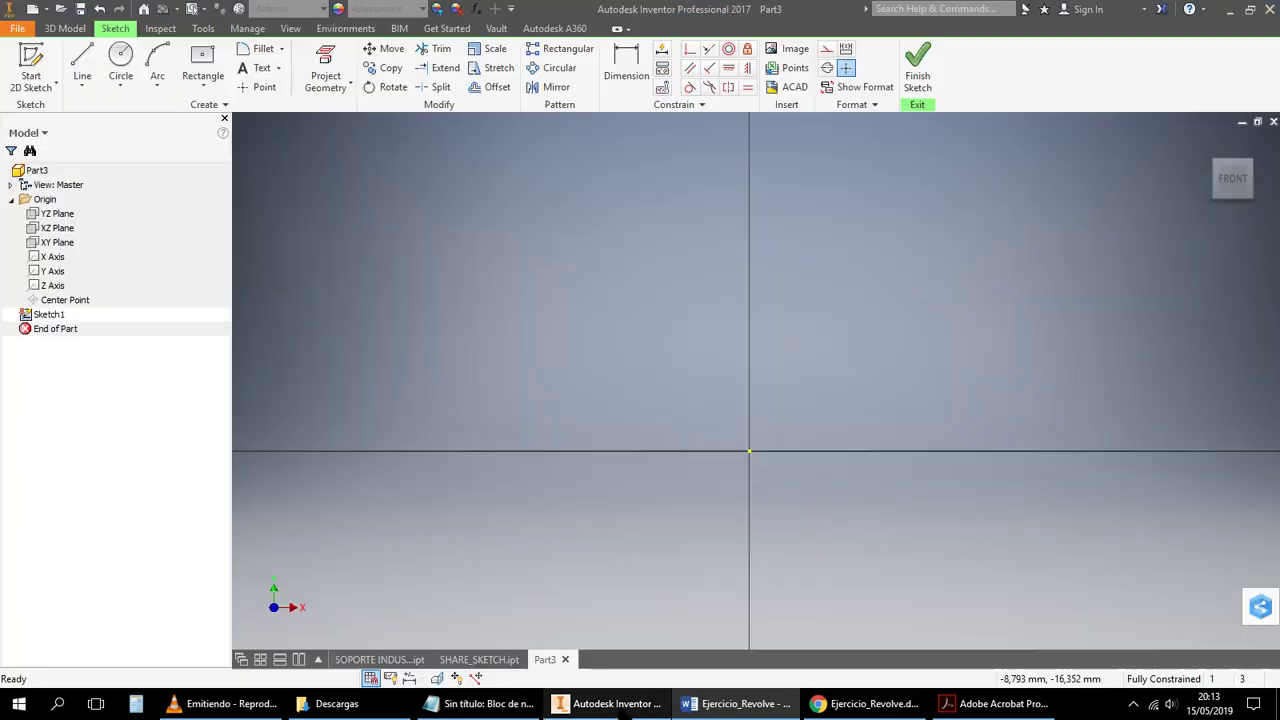
pyautogui.click(97, 70)
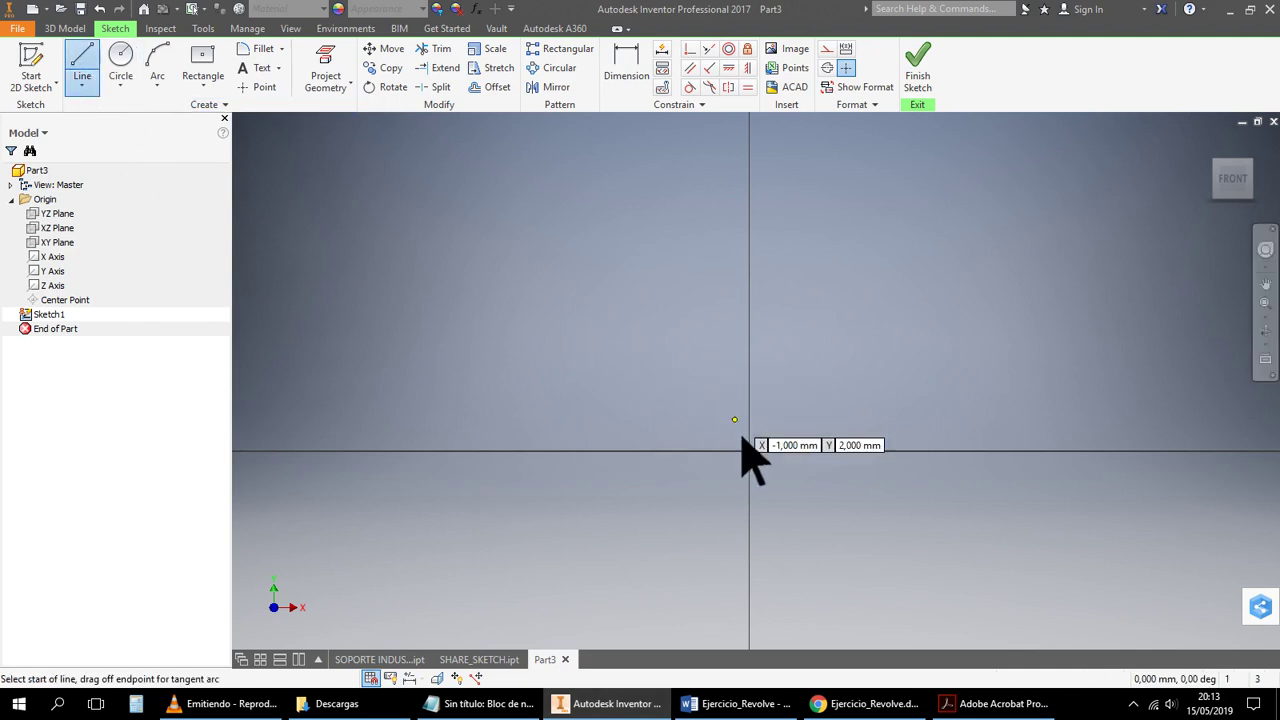
pyautogui.click(750, 451)
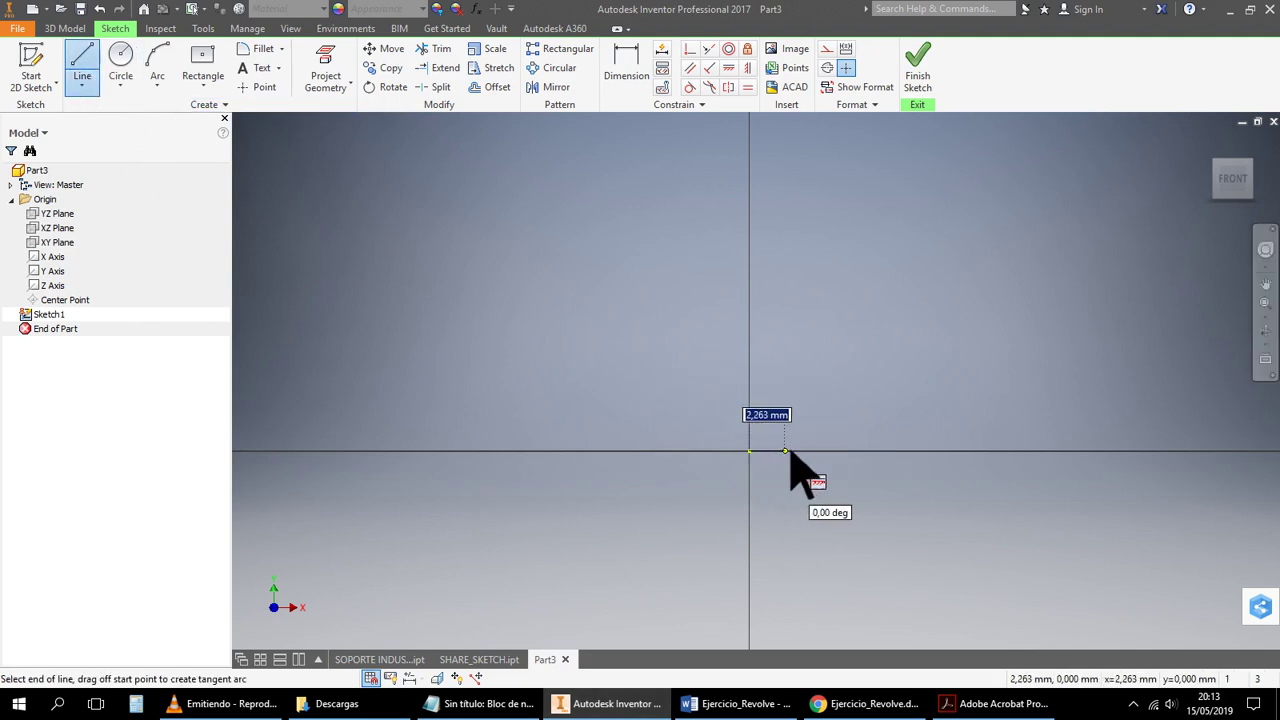
pyautogui.write('6')
pyautogui.press('Return')
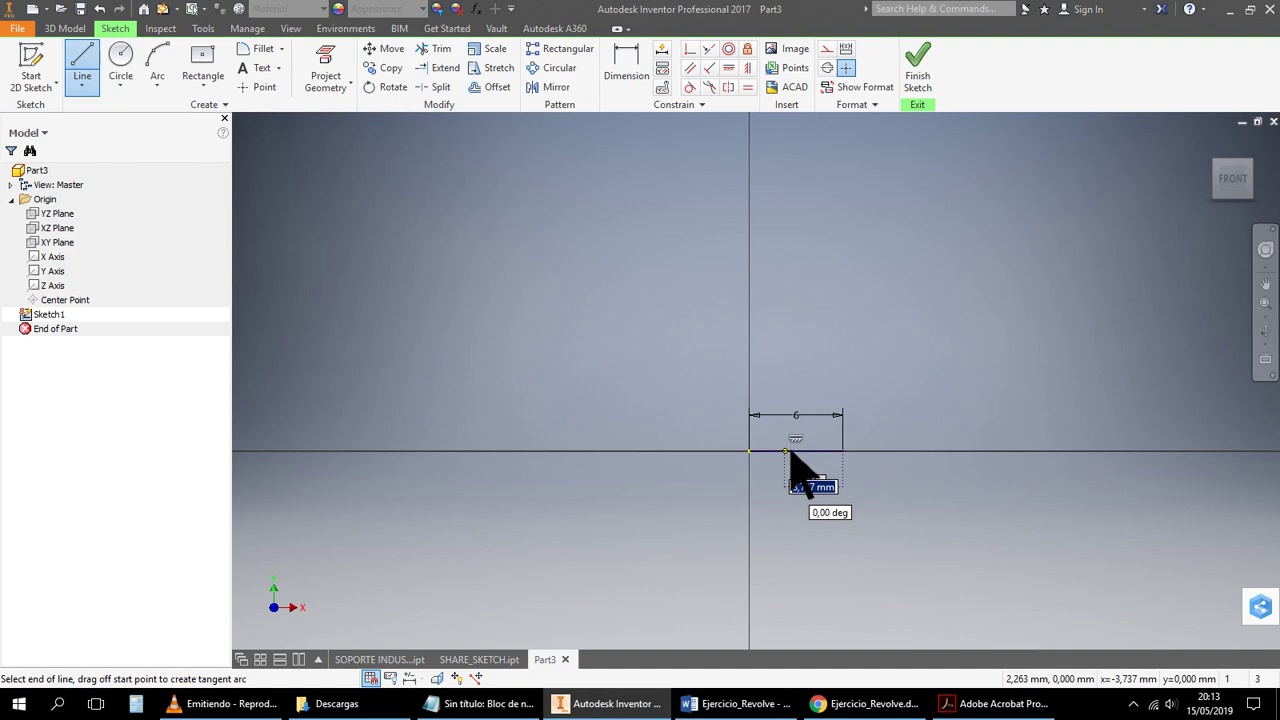
pyautogui.rightClick(925, 345)
pyautogui.click(985, 346)
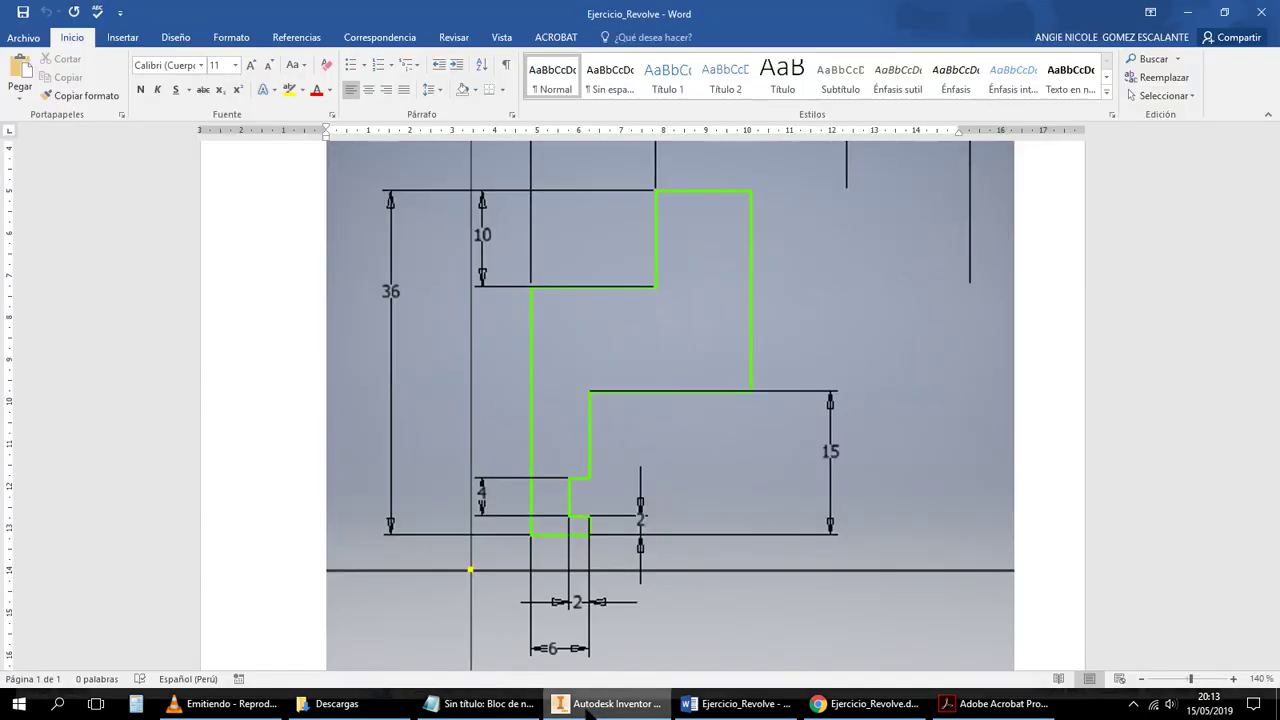
# Check the profile drawing in Word, then return to Inventor and draw a 2 mm vertical line up from the horizontal line's free end
pyautogui.click(735, 703)
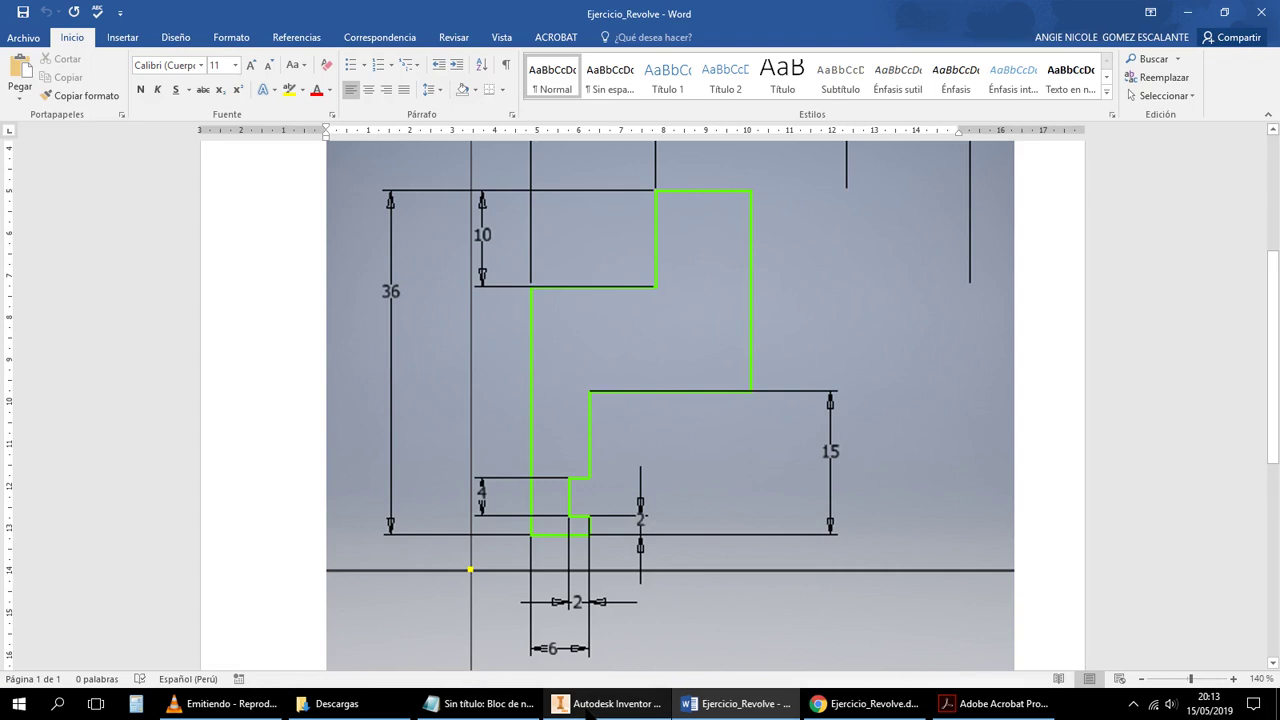
pyautogui.click(590, 705)
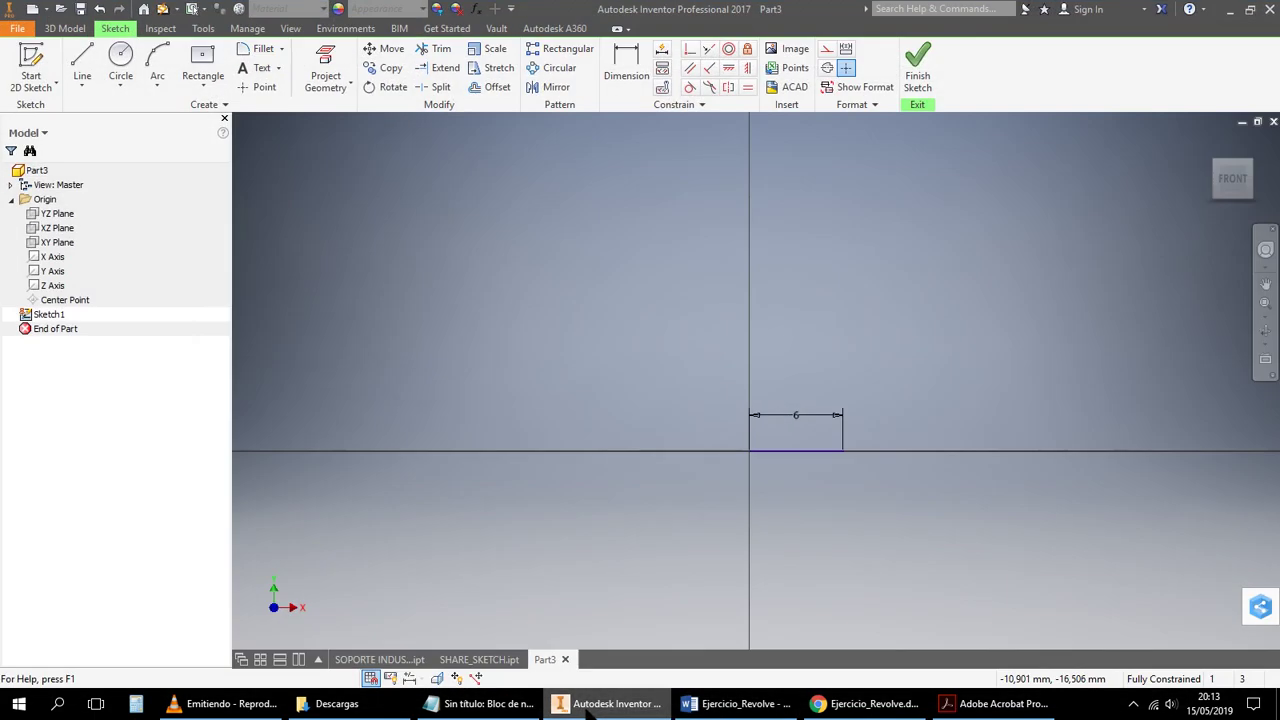
pyautogui.click(82, 64)
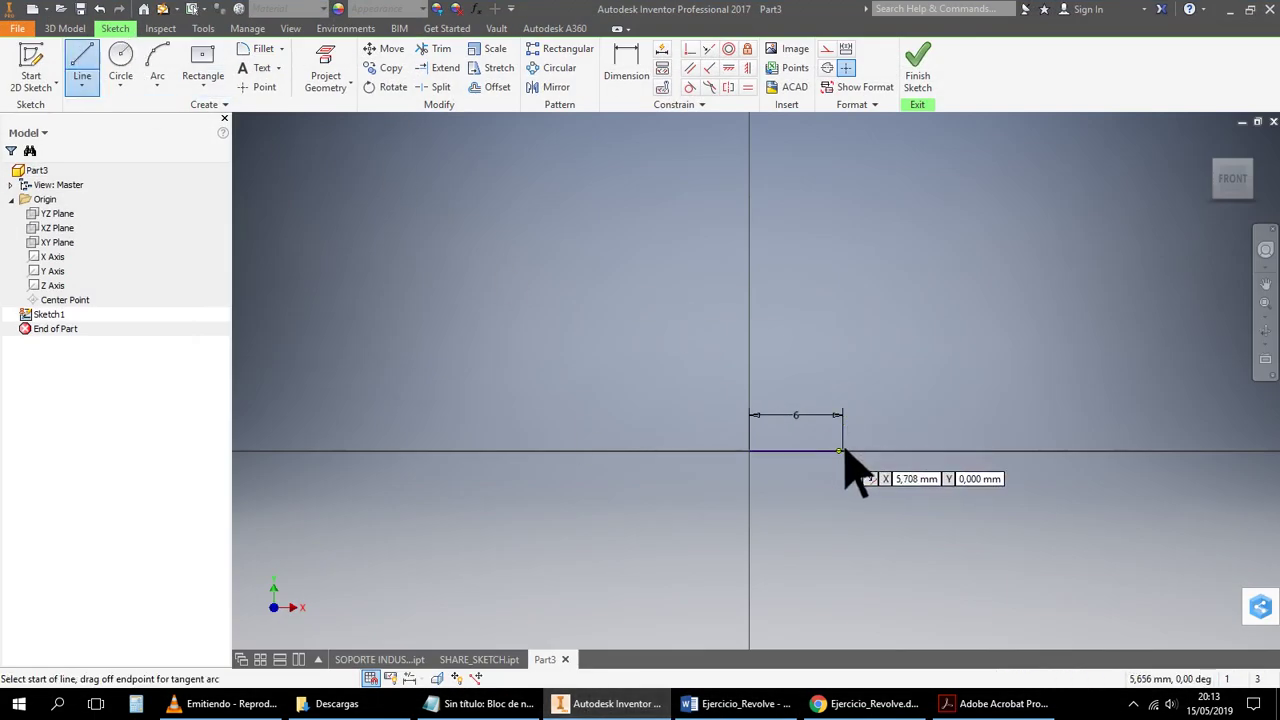
pyautogui.click(845, 449)
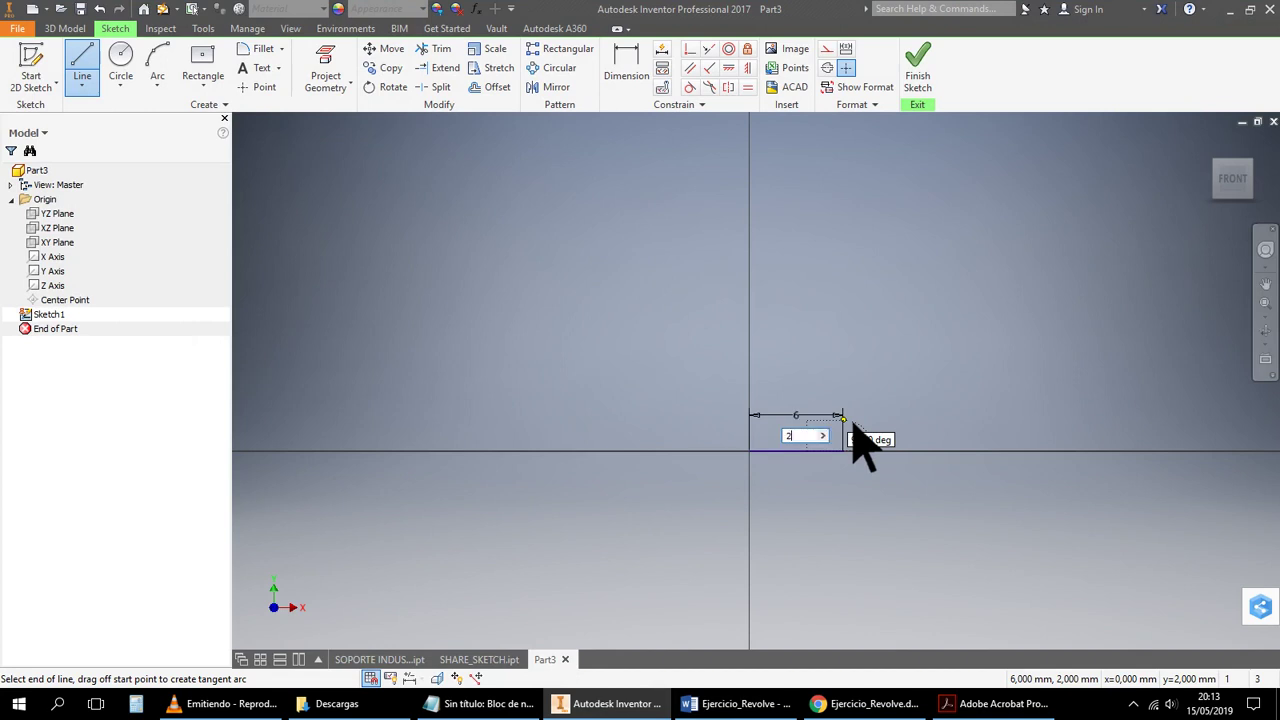
pyautogui.press('Return')
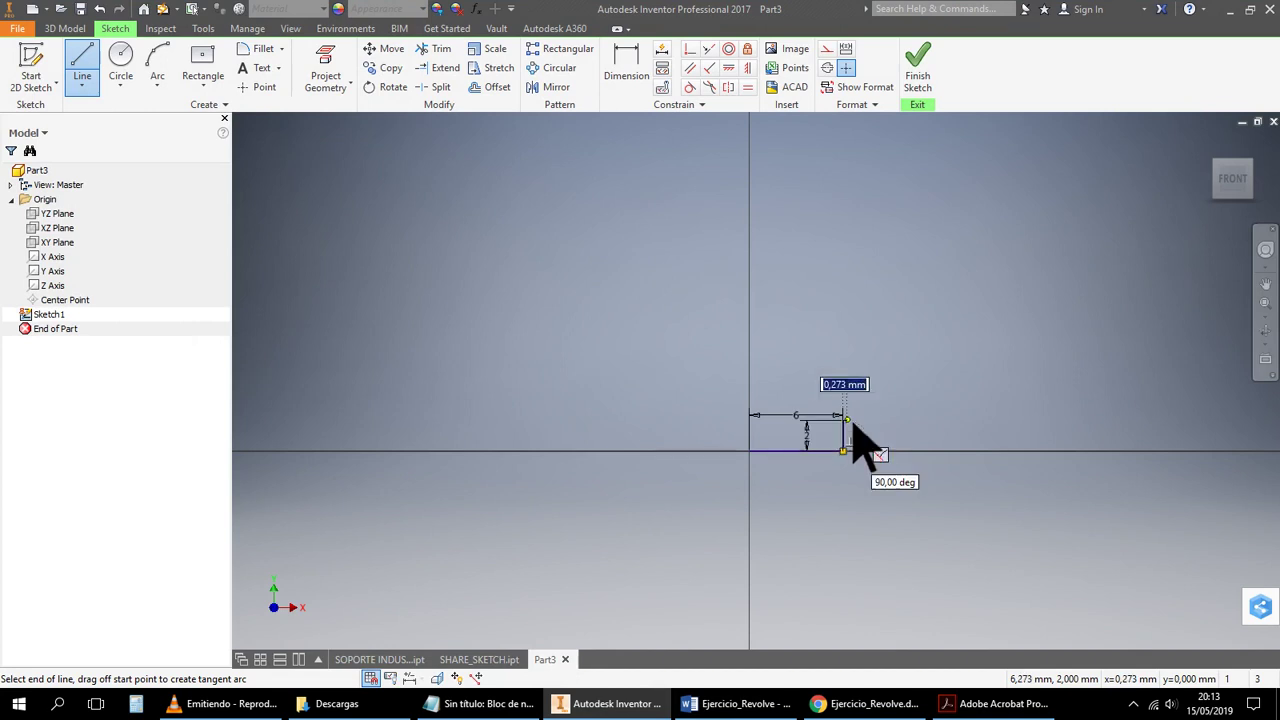
pyautogui.rightClick(969, 353)
pyautogui.click(1038, 350)
# Place the horizontal line's dimension below it as a driven dimension and move the vertical line's dimension clear of the profile
pyautogui.moveTo(796, 415); pyautogui.dragTo(800, 532)
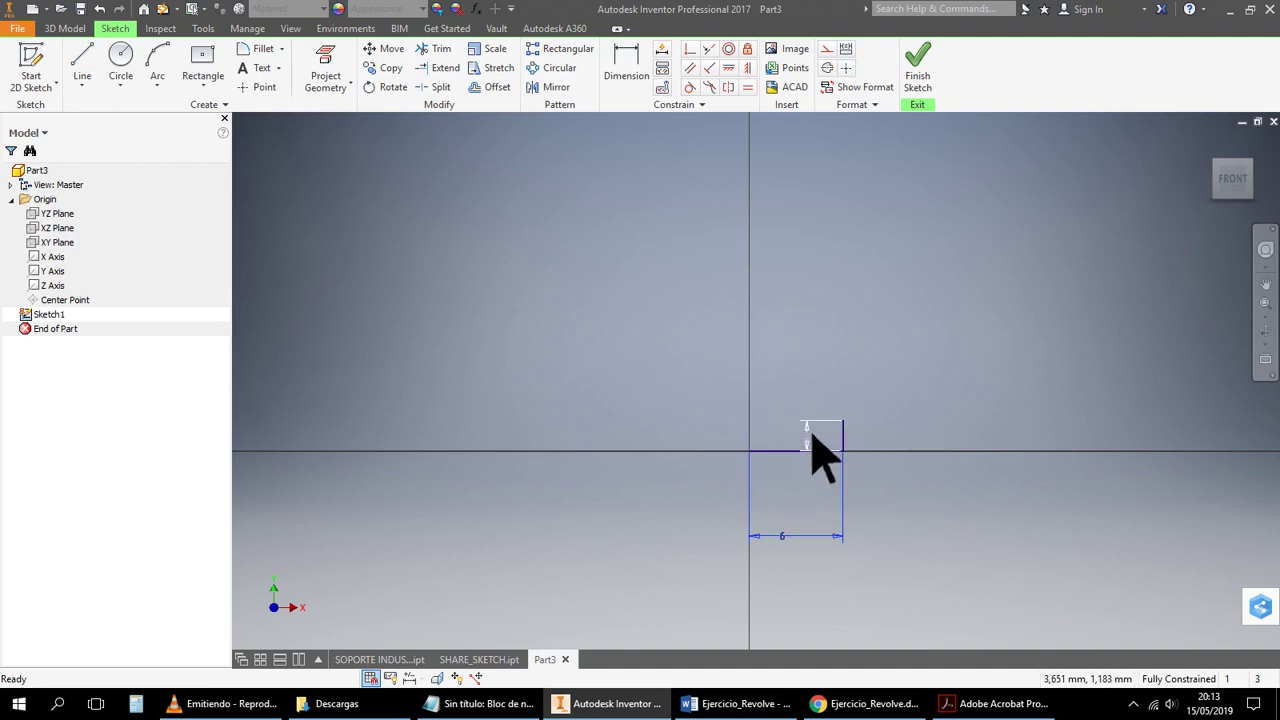
pyautogui.rightClick(1040, 336)
pyautogui.click(1120, 333)
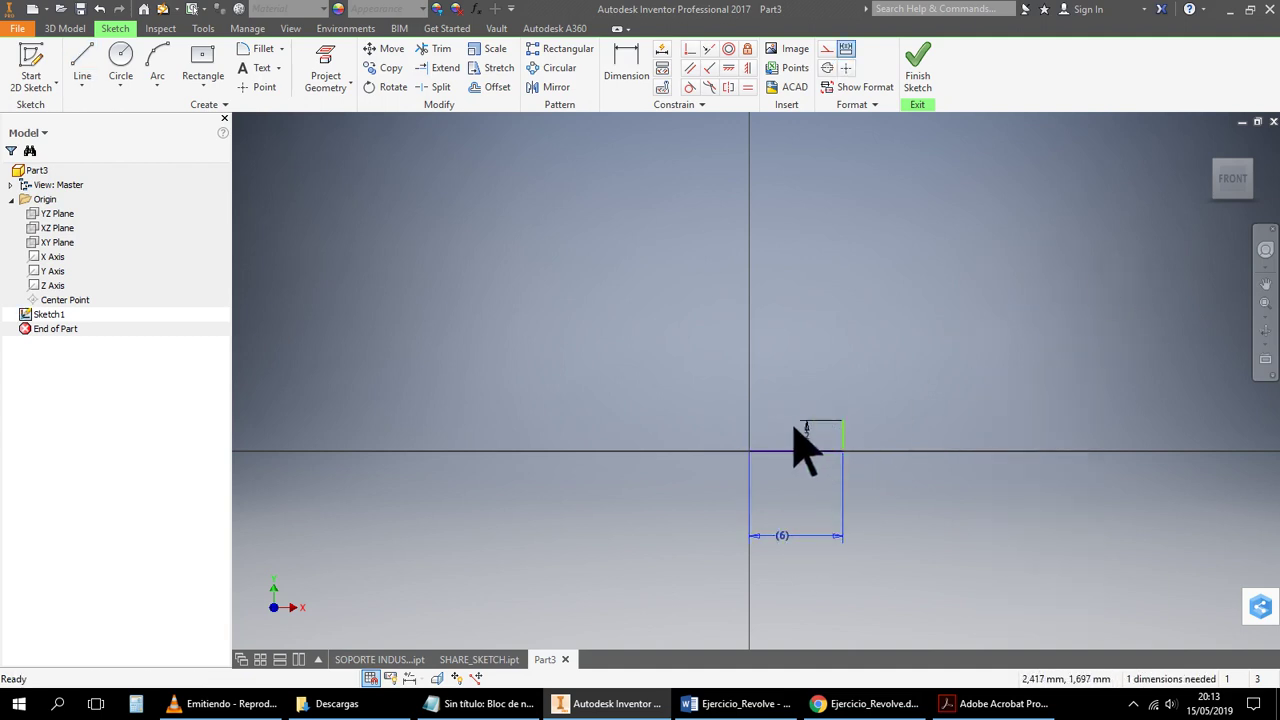
pyautogui.moveTo(820, 449); pyautogui.dragTo(1050, 440)
pyautogui.click(1064, 432)
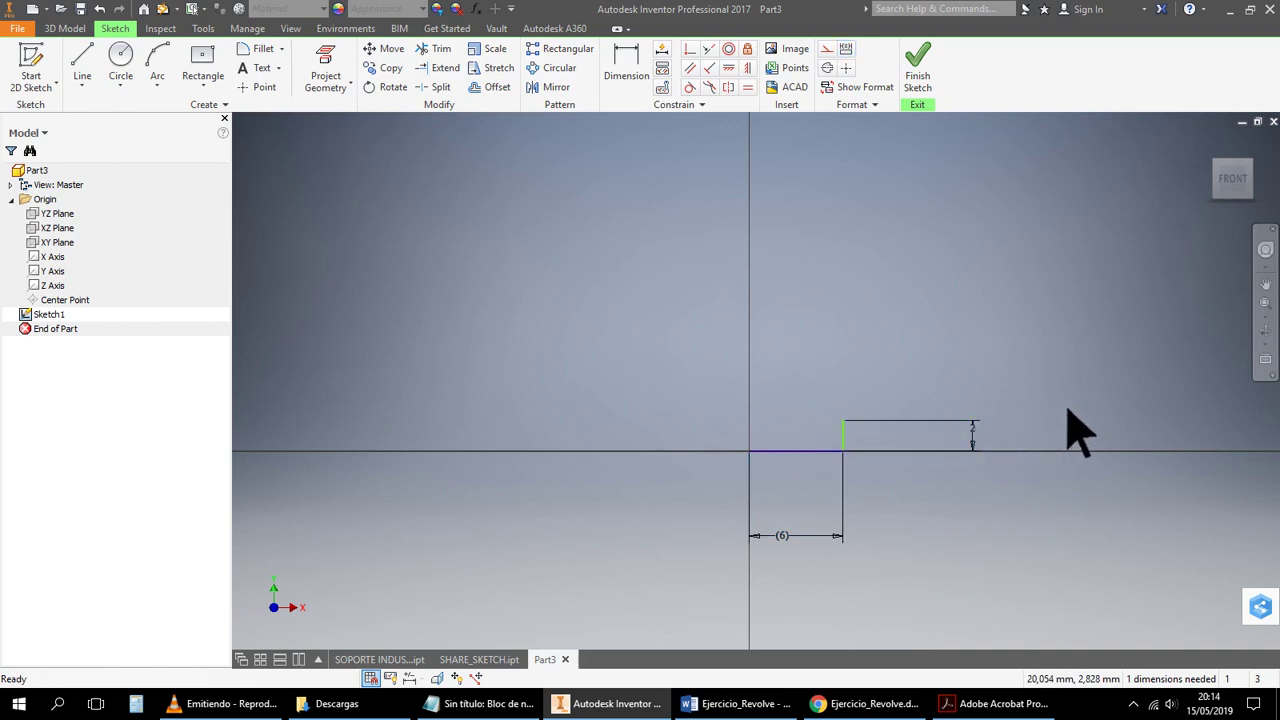
# Delete both sketched lines with their dimensions and recheck the profile drawing in Word before returning to Inventor
pyautogui.moveTo(662, 330); pyautogui.dragTo(1070, 548)
pyautogui.press('Delete')
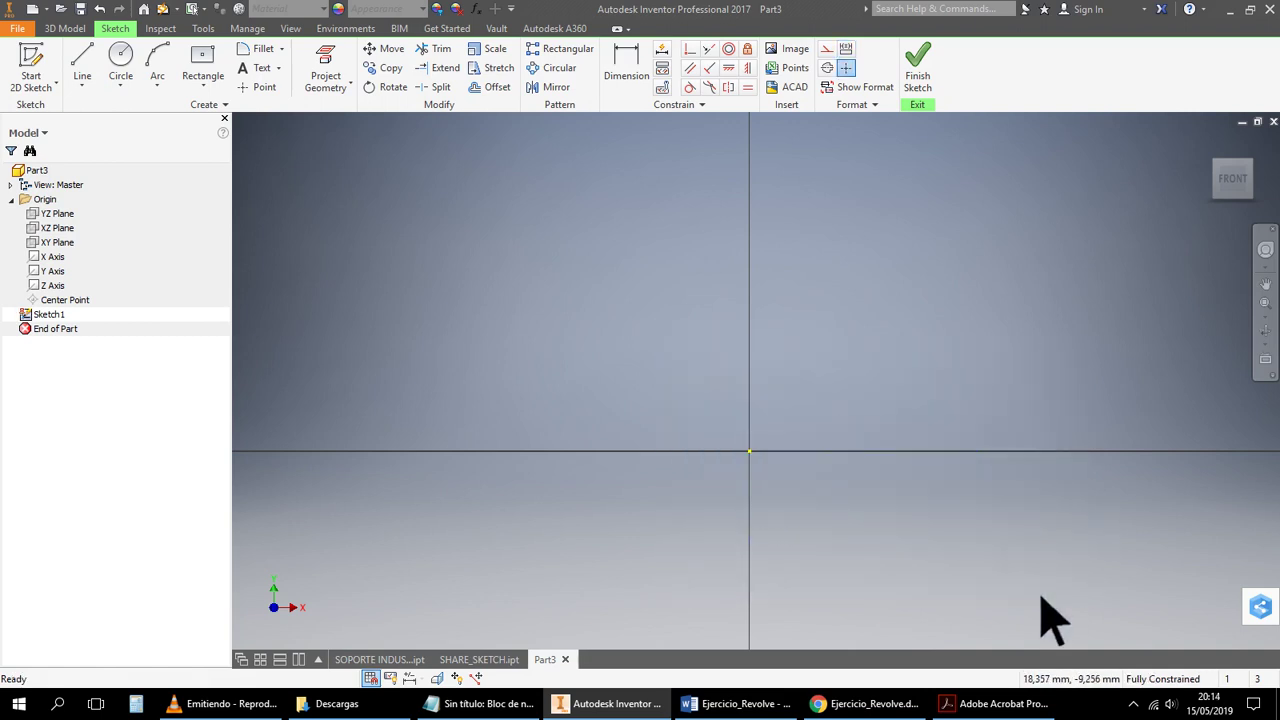
pyautogui.click(590, 704)
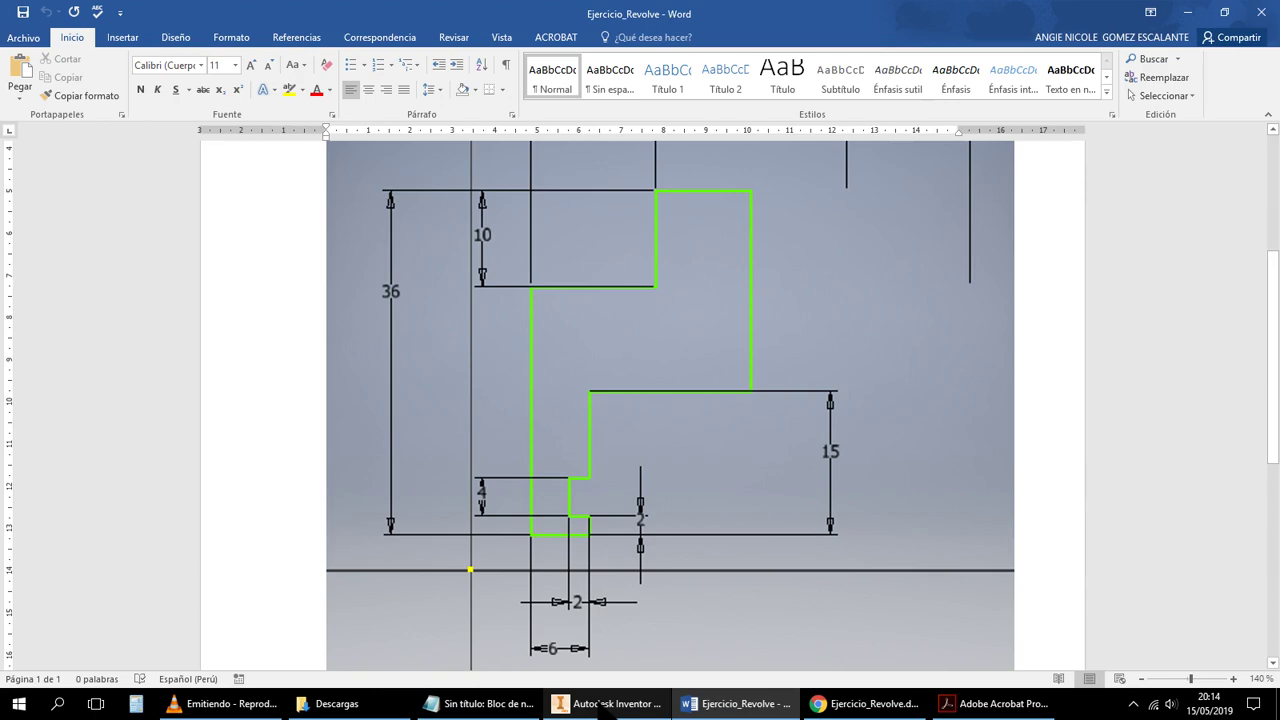
pyautogui.click(603, 703)
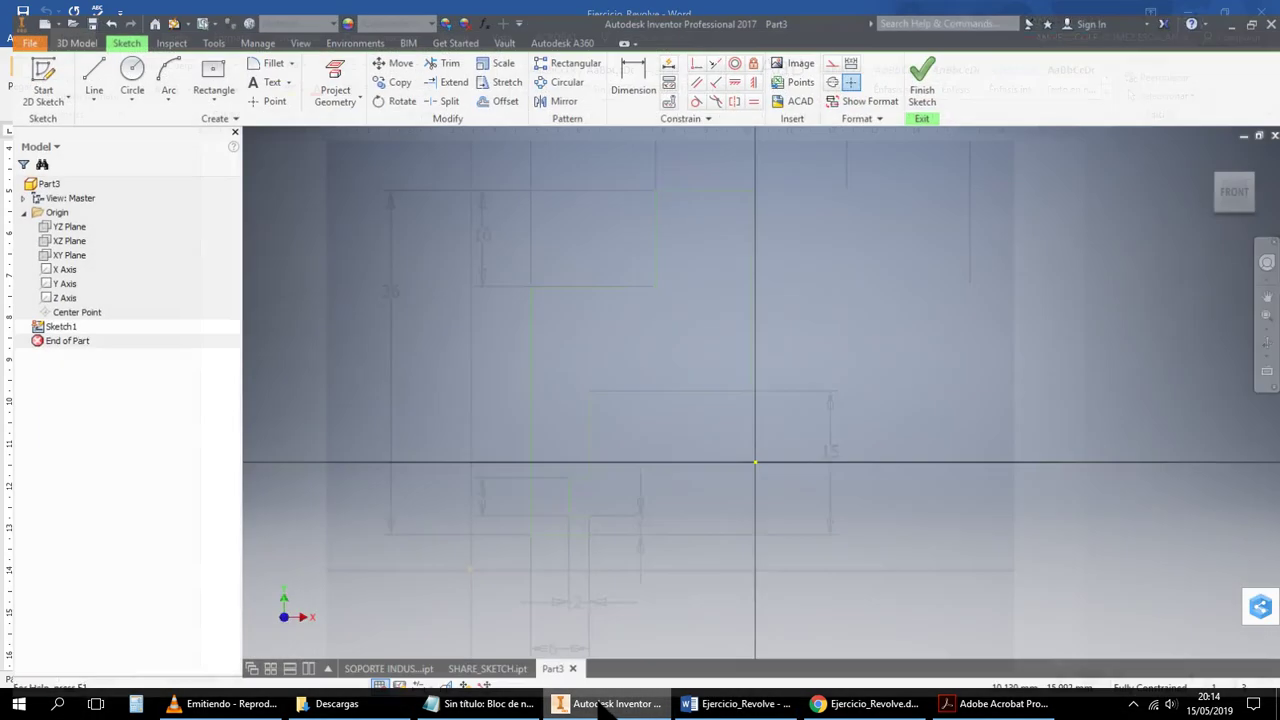
pyautogui.click(100, 72)
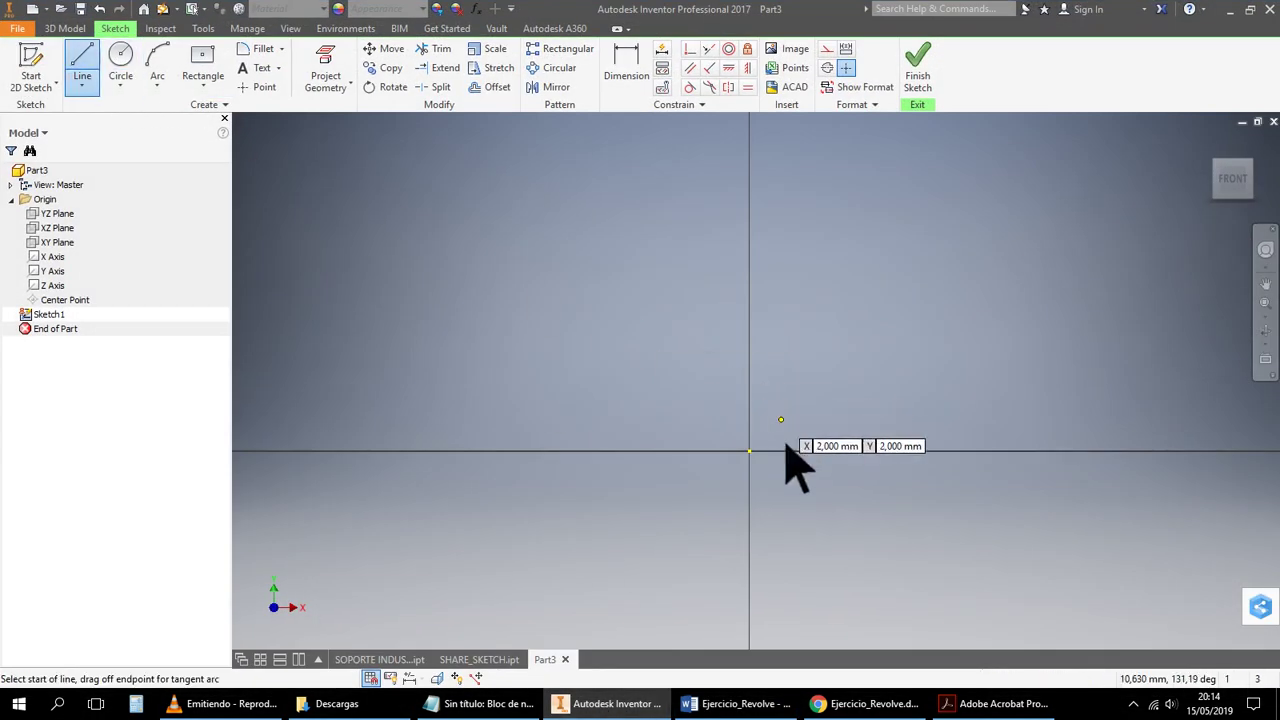
pyautogui.click(749, 453)
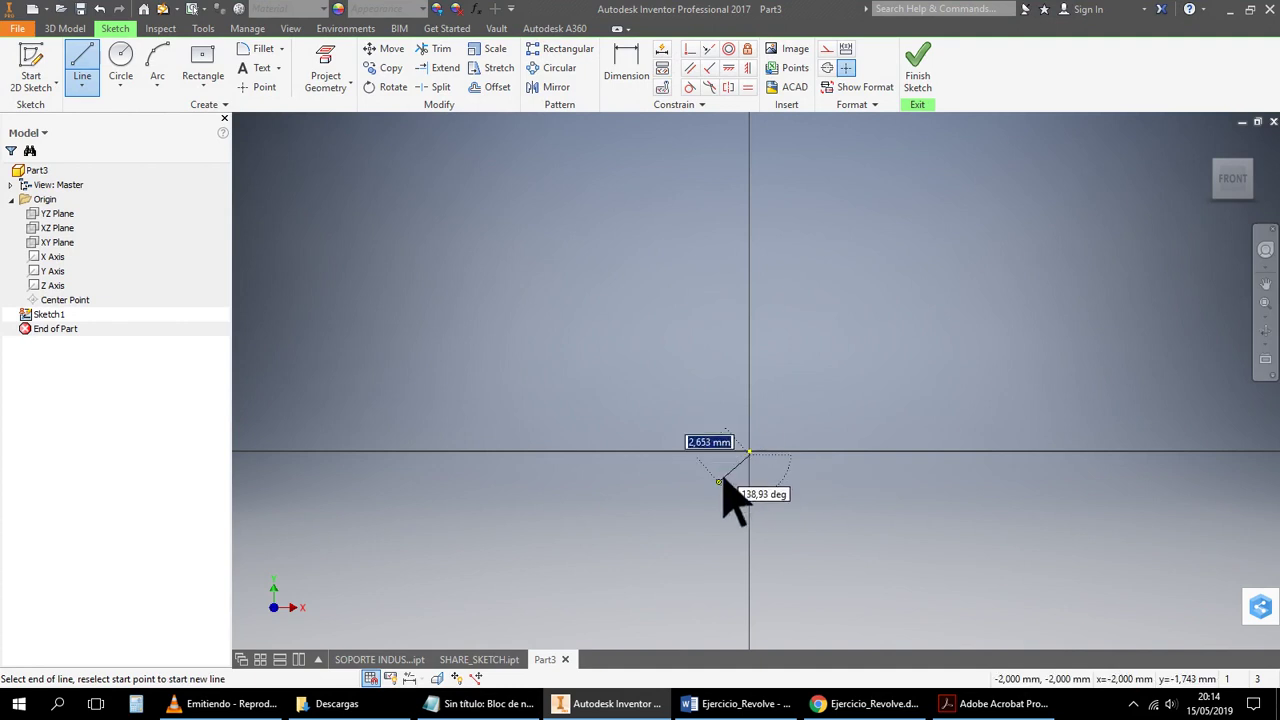
pyautogui.press('Escape')
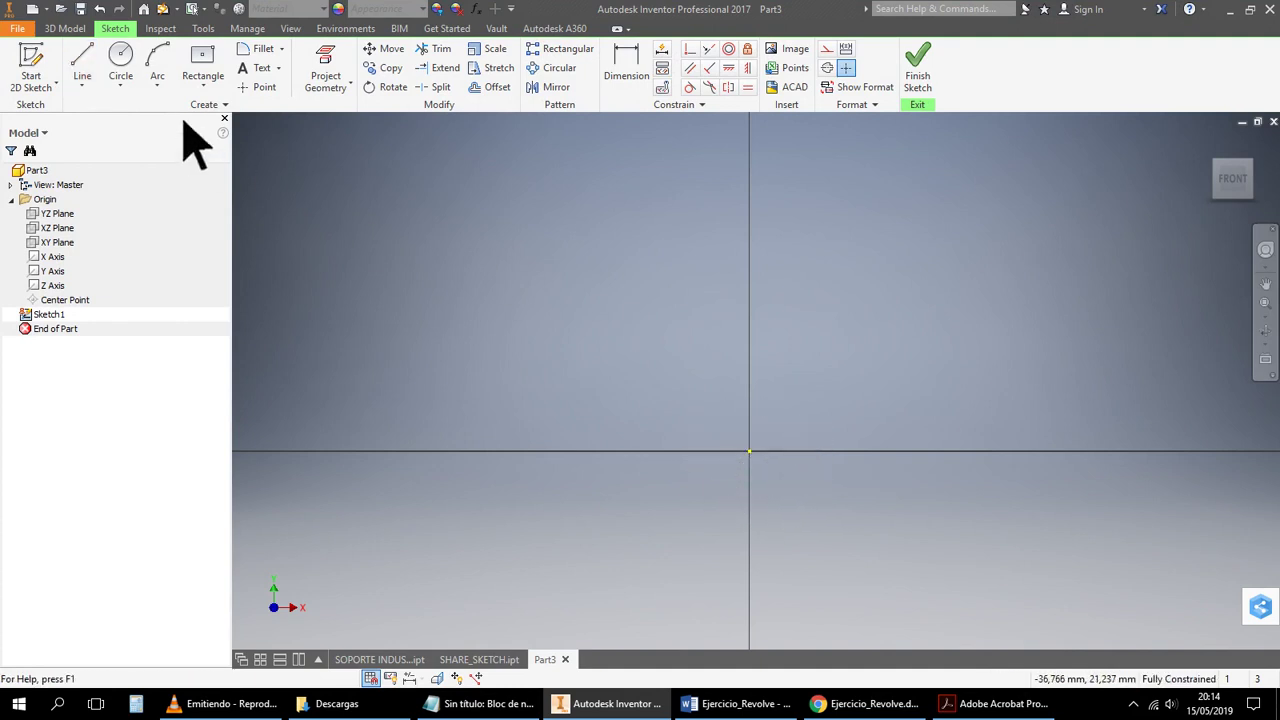
# Draw the profile's 6 mm horizontal base line from the sketch origin along the X axis
pyautogui.click(84, 70)
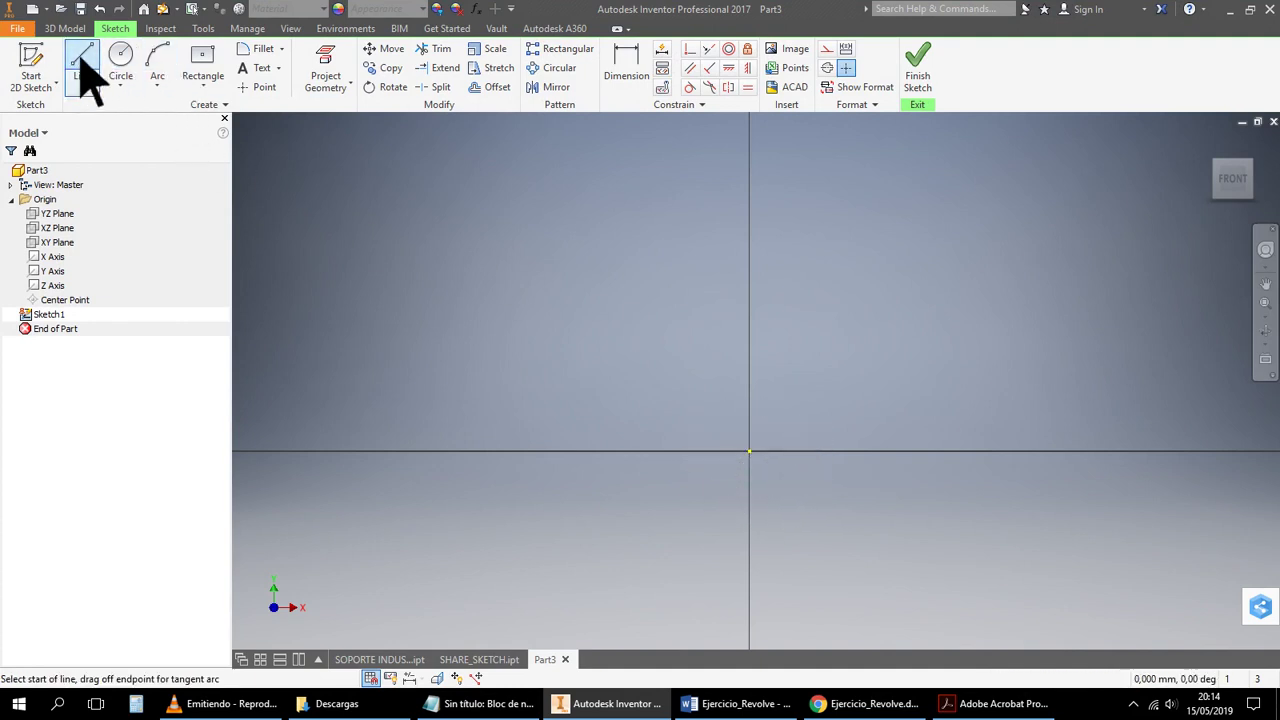
pyautogui.click(749, 453)
pyautogui.write('6')
pyautogui.press('Return')
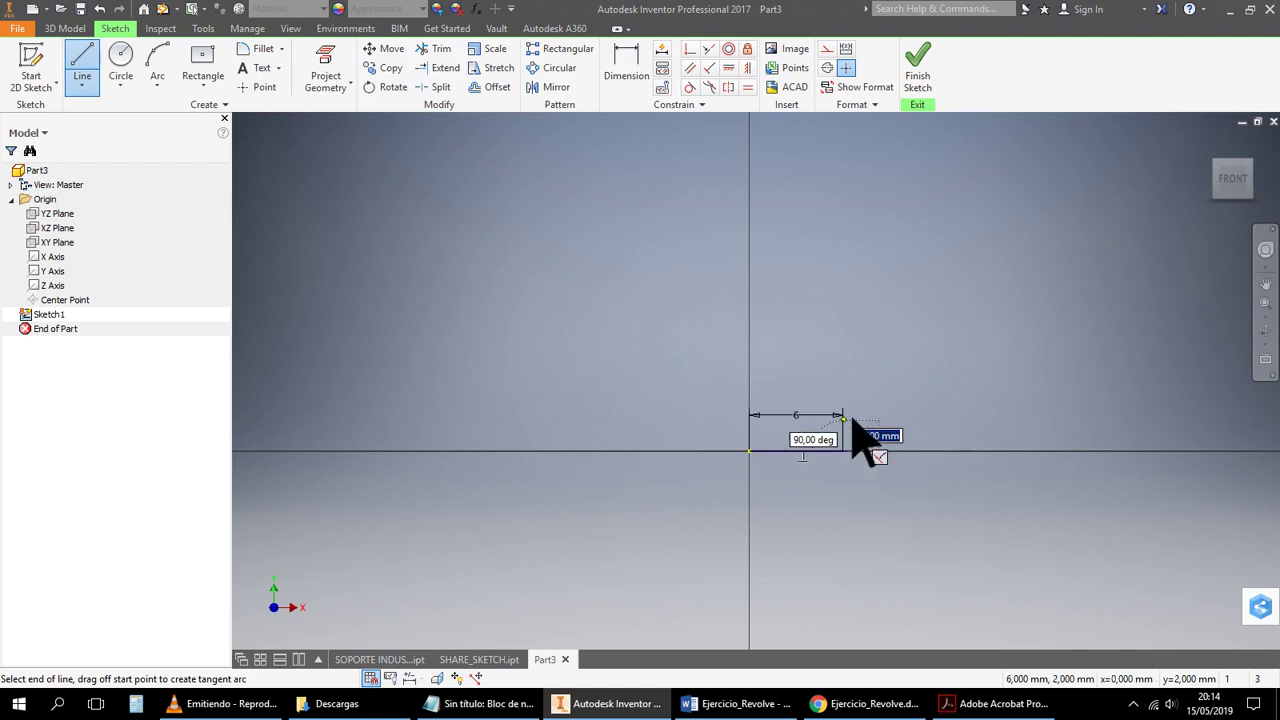
# Draw a 2 mm vertical line up from the base line's free end, then a 2 mm horizontal line back toward the Y axis
pyautogui.press('BackSpace')
pyautogui.write('2')
pyautogui.press('Return')
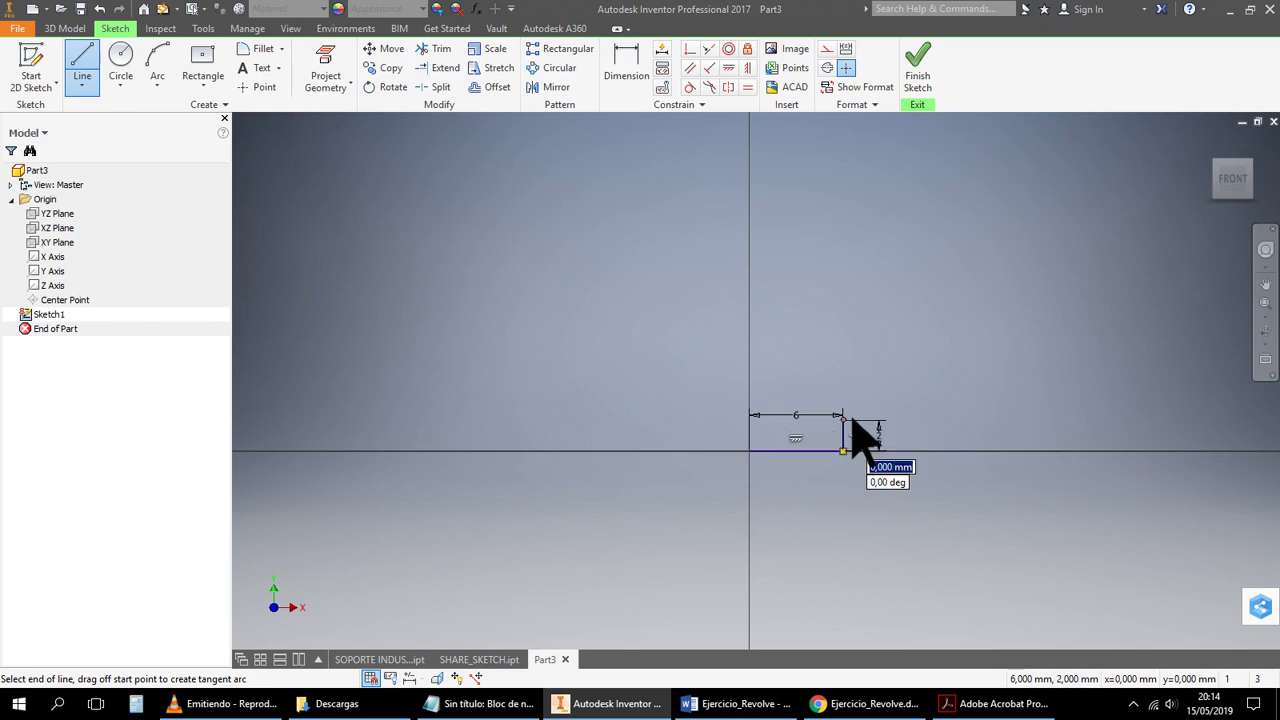
pyautogui.click(735, 703)
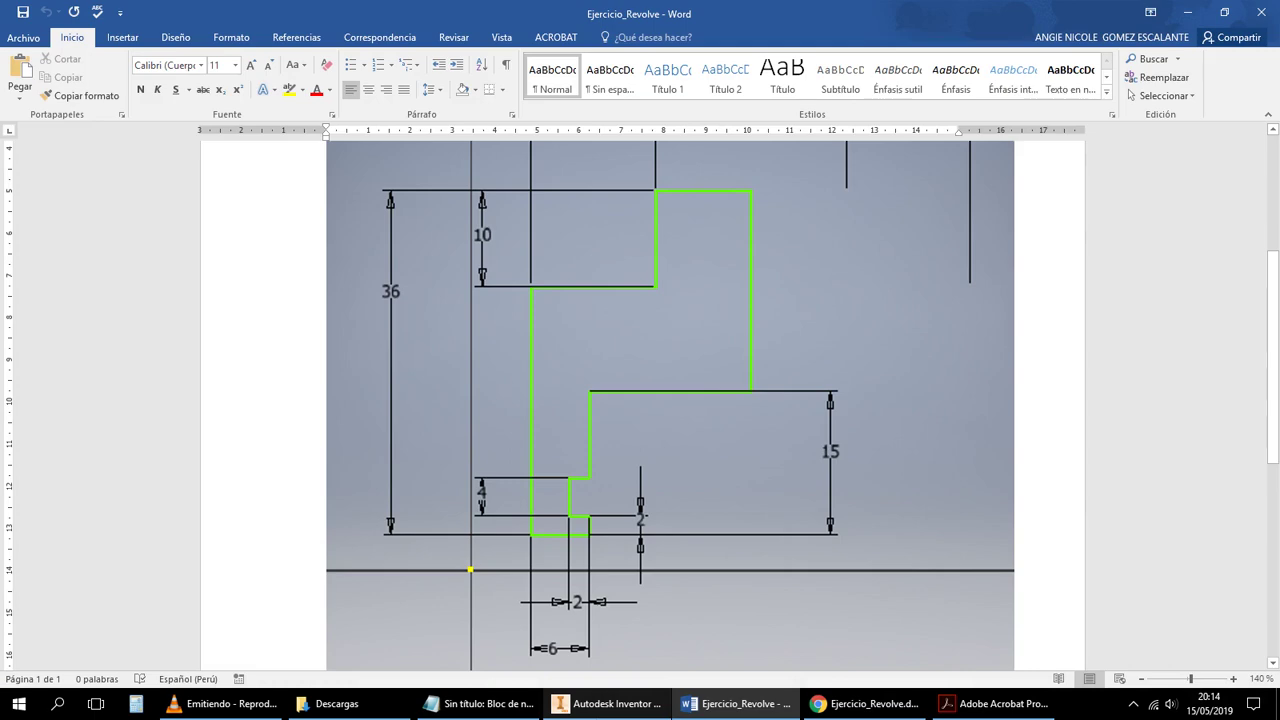
pyautogui.hotkey('alt', 'Tab')
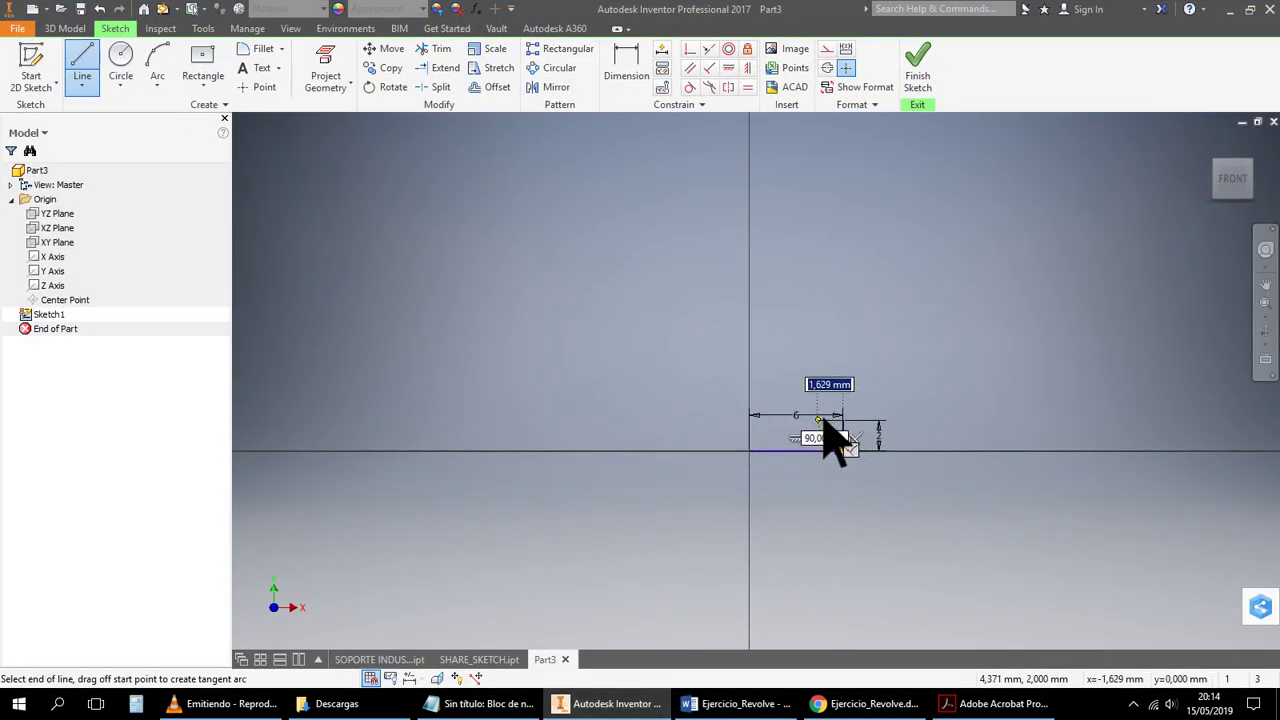
pyautogui.write('2')
pyautogui.press('Return')
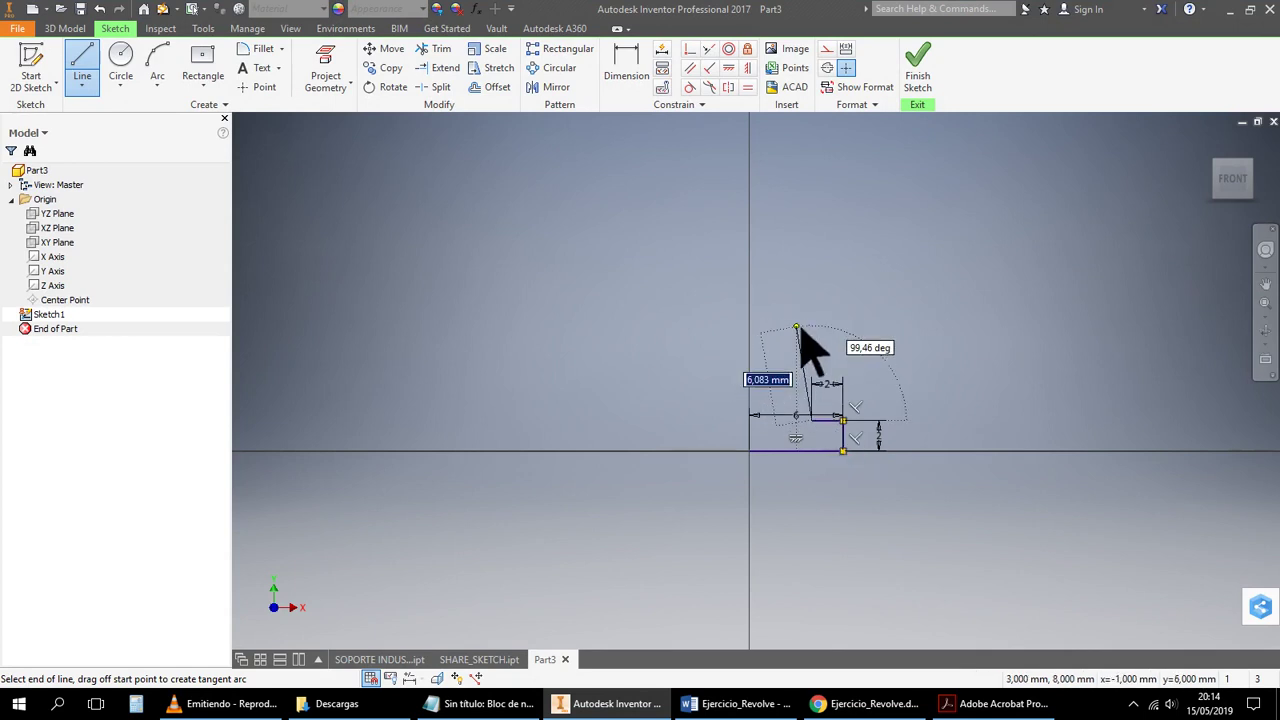
# Continue the profile with a 4 mm vertical line upward and, after checking the Word drawing, a 2 mm horizontal line away from the Y axis
pyautogui.write('4')
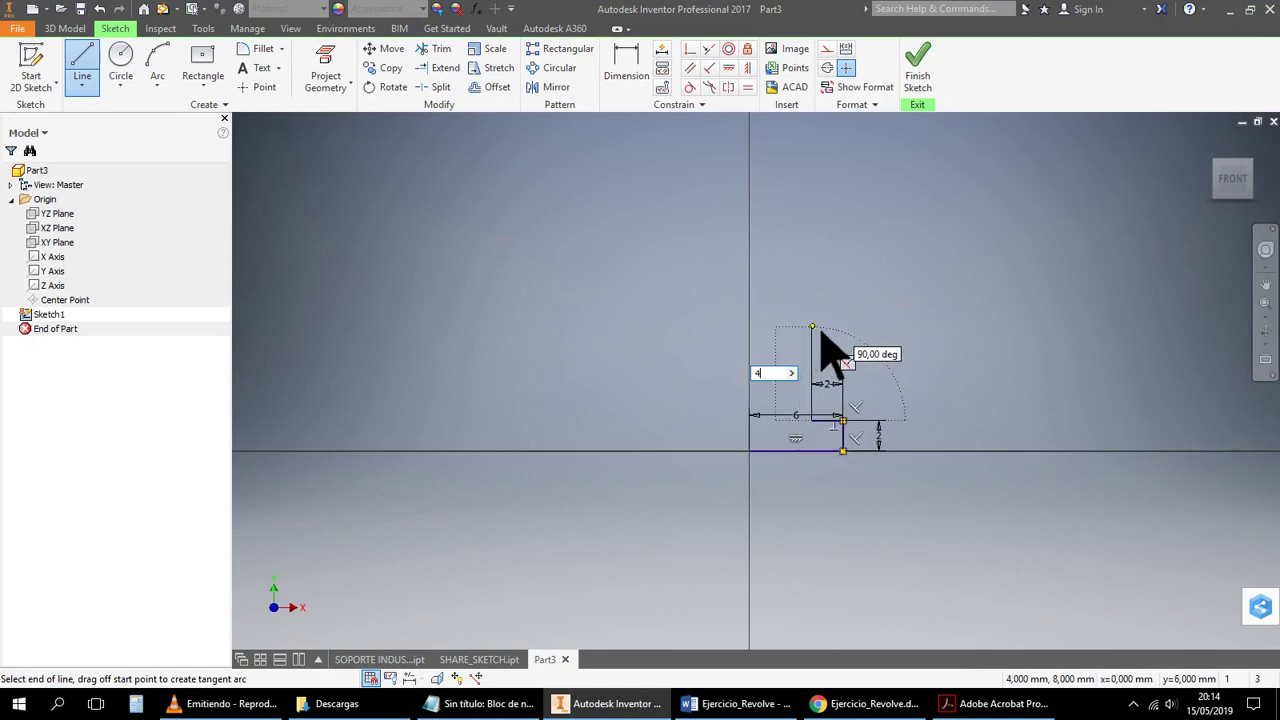
pyautogui.press('Return')
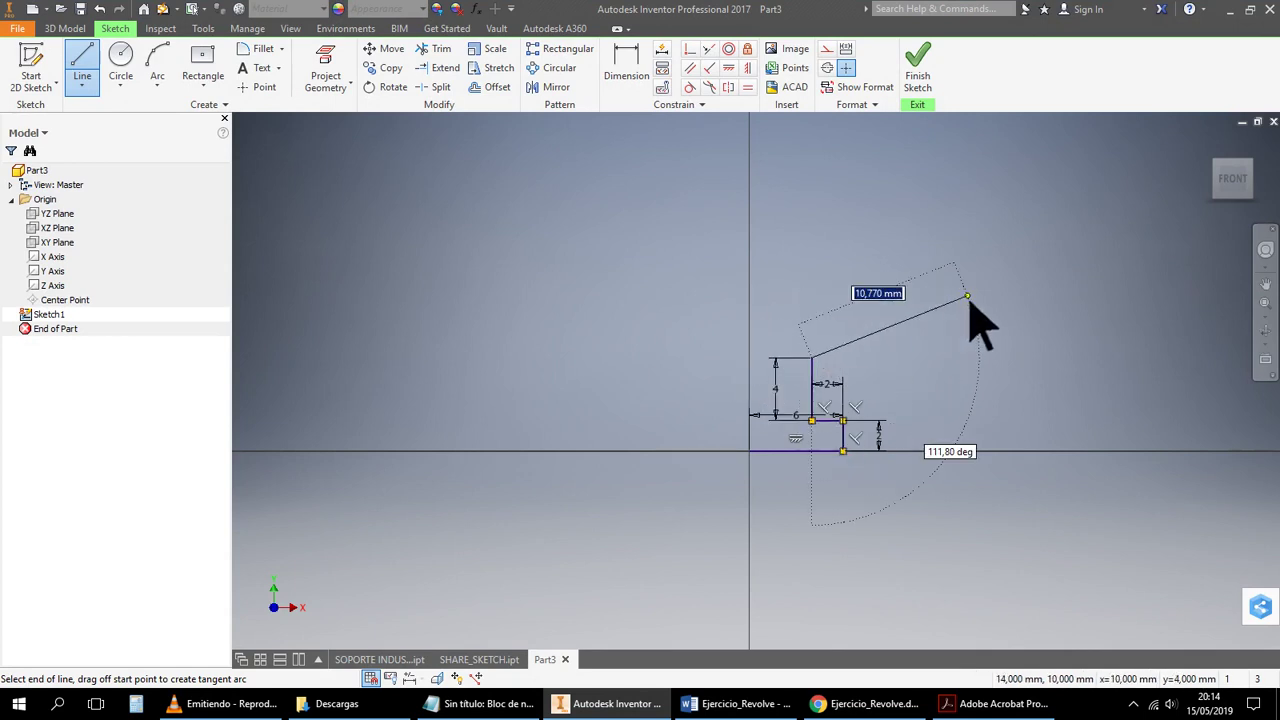
pyautogui.click(735, 703)
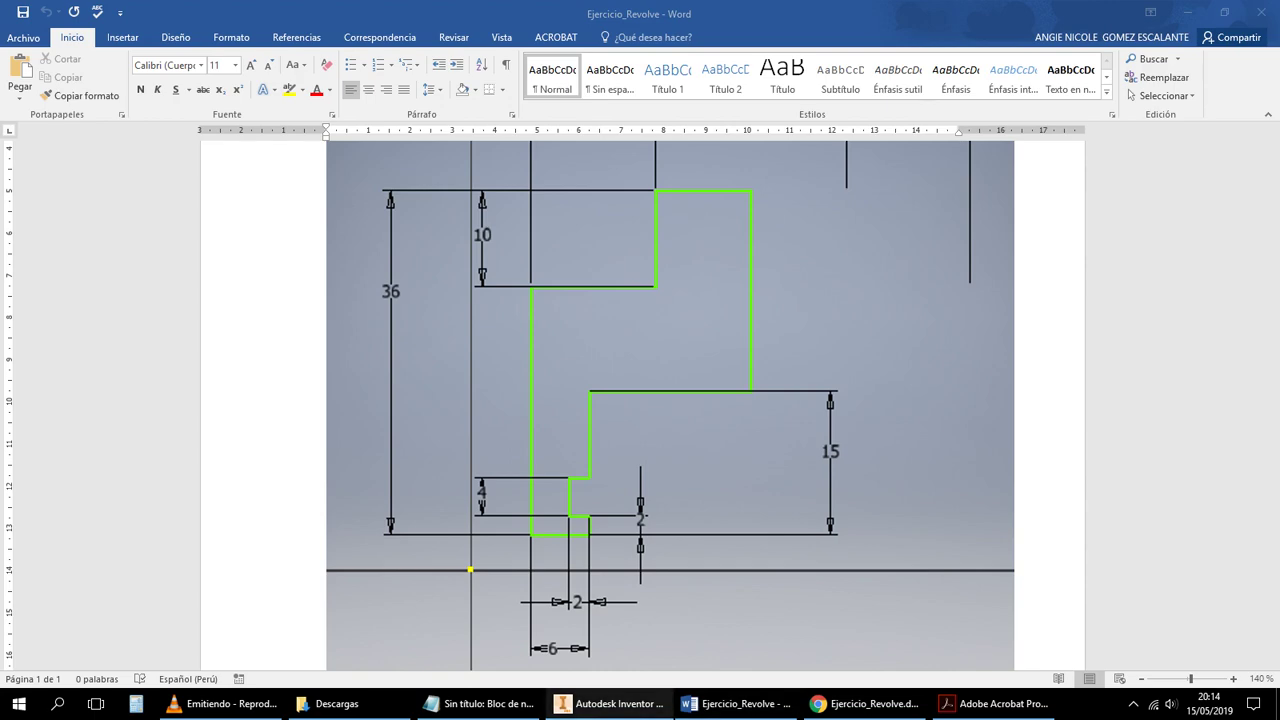
pyautogui.scroll(-3, 640, 520)
pyautogui.scroll(6, 638, 518)
pyautogui.scroll(-3, 638, 518)
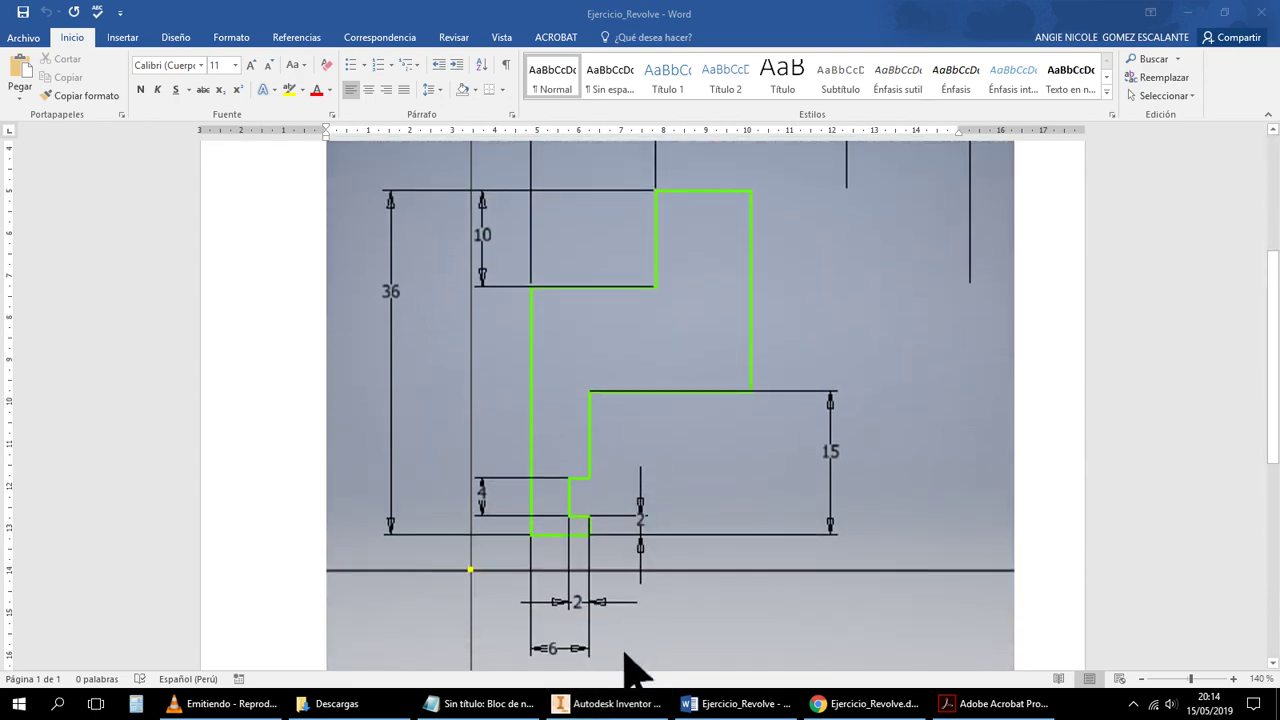
pyautogui.click(610, 703)
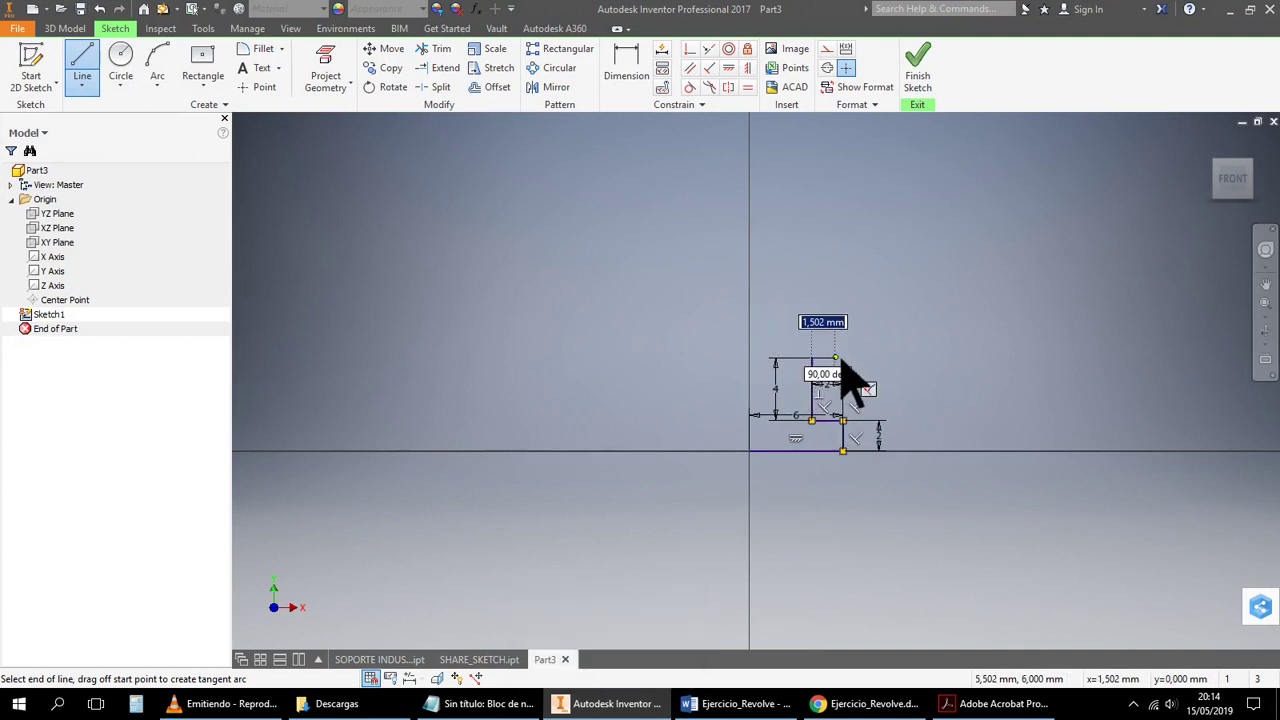
pyautogui.write('2')
pyautogui.press('Return')
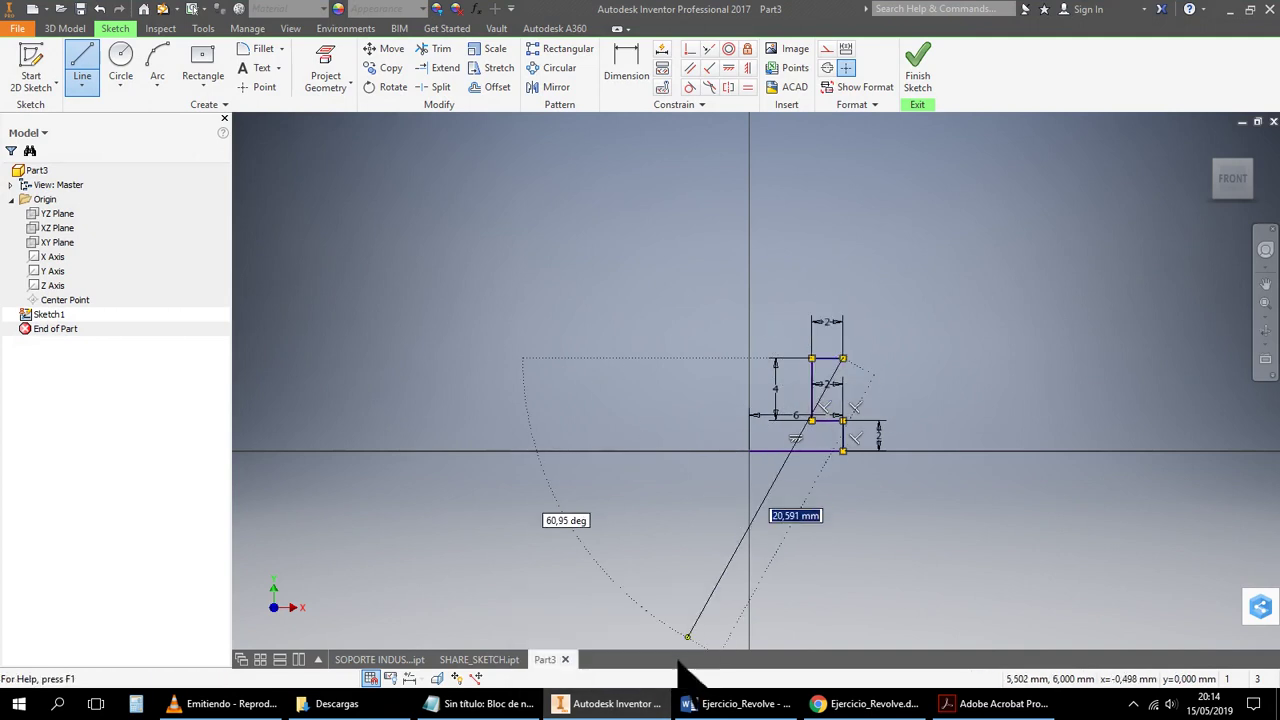
# Compare the sketch with the Word drawing and compute 15-6 in Calculator for the next vertical segment
pyautogui.click(648, 703)
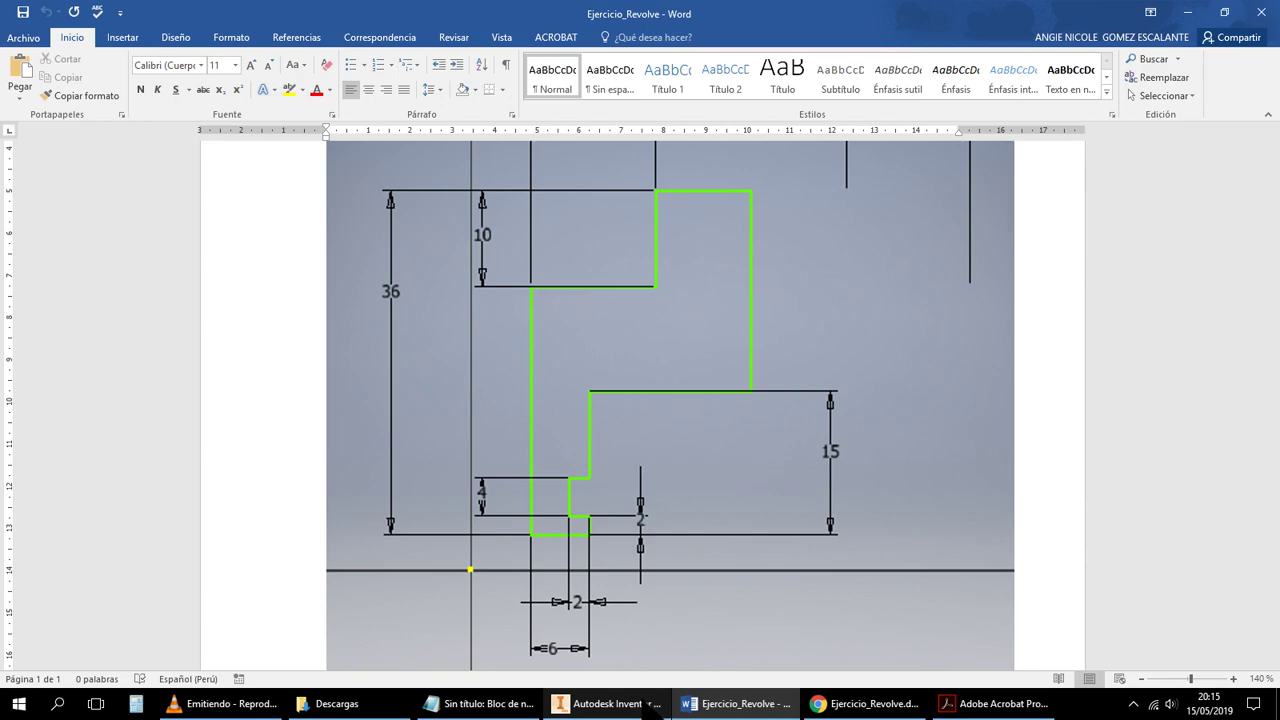
pyautogui.click(650, 704)
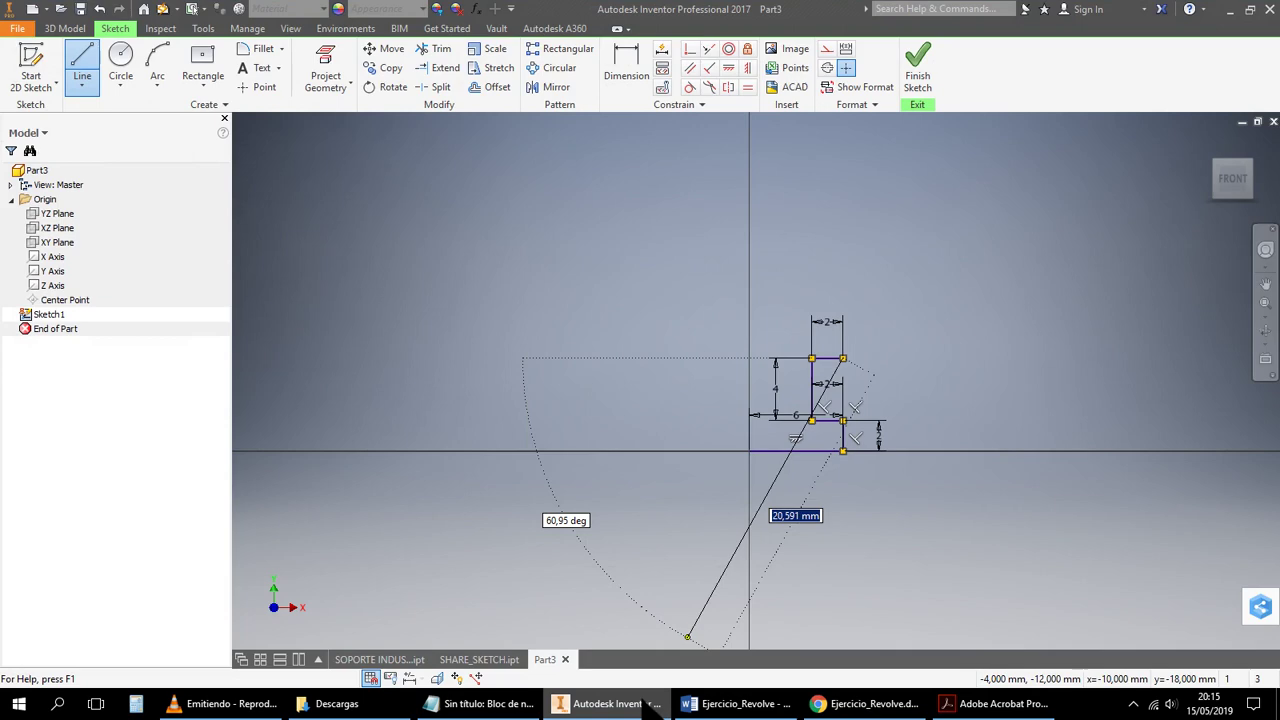
pyautogui.click(652, 704)
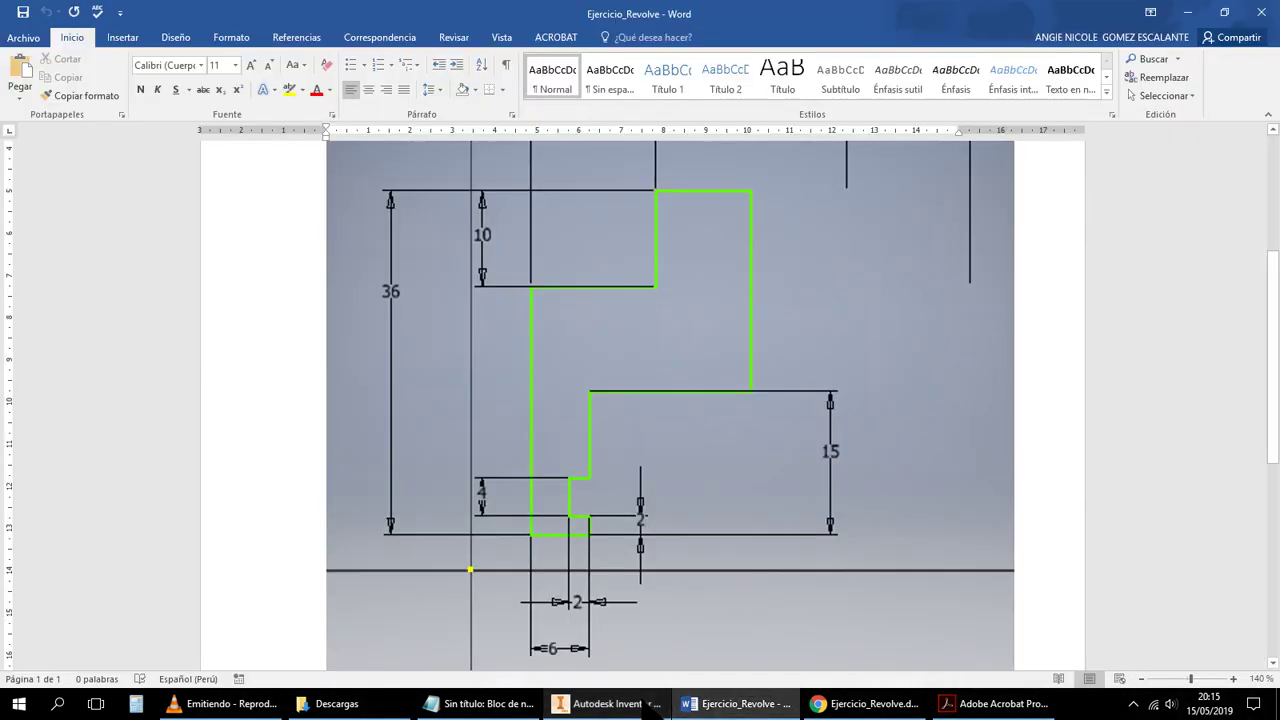
pyautogui.click(648, 704)
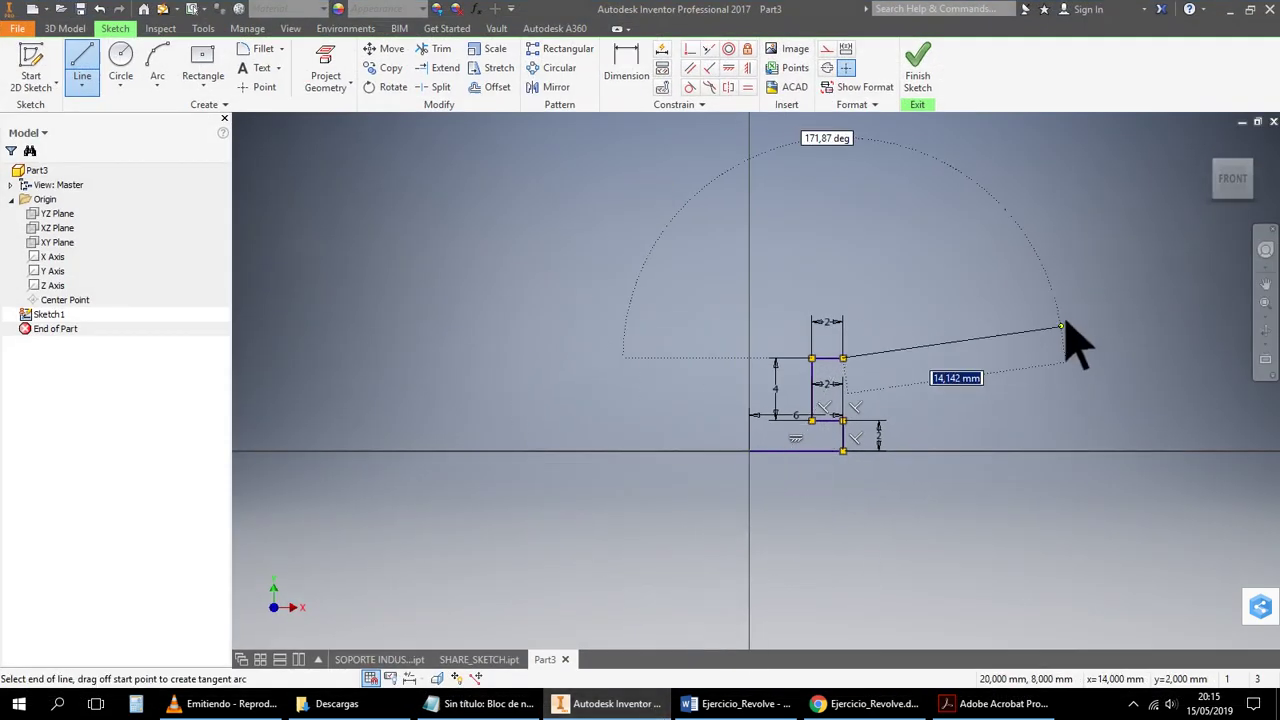
pyautogui.click(617, 705)
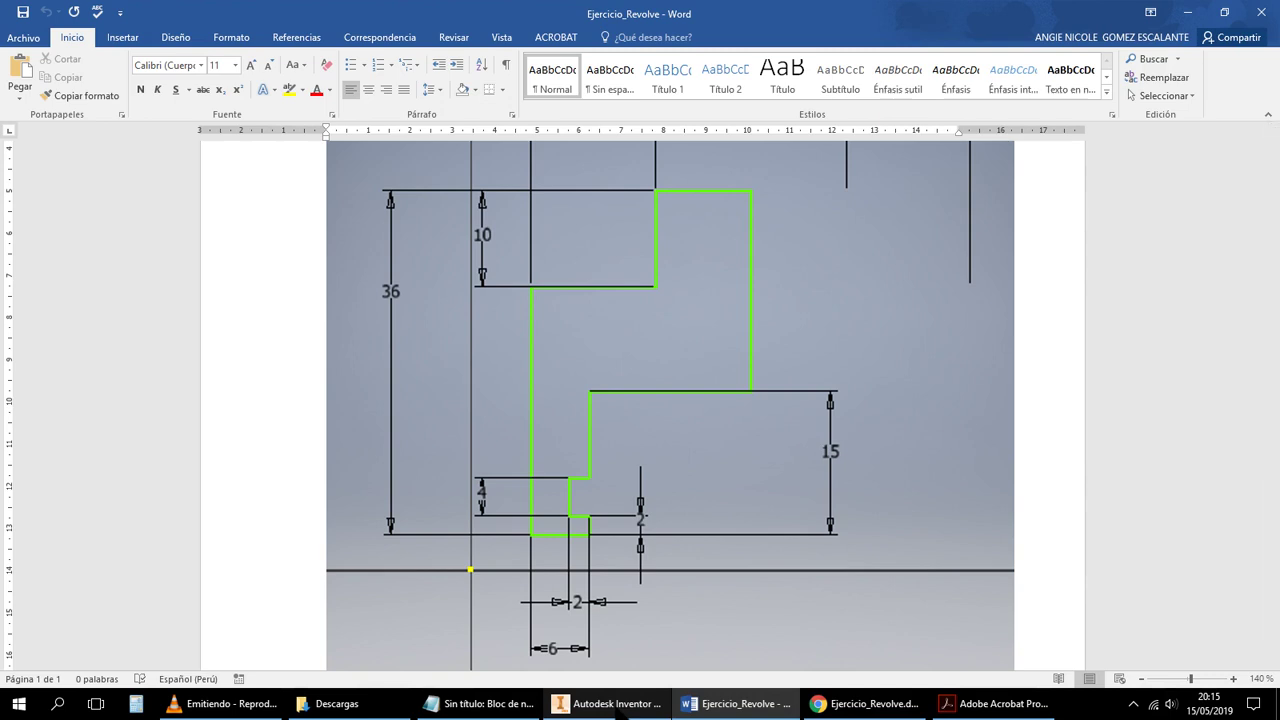
pyautogui.click(136, 703)
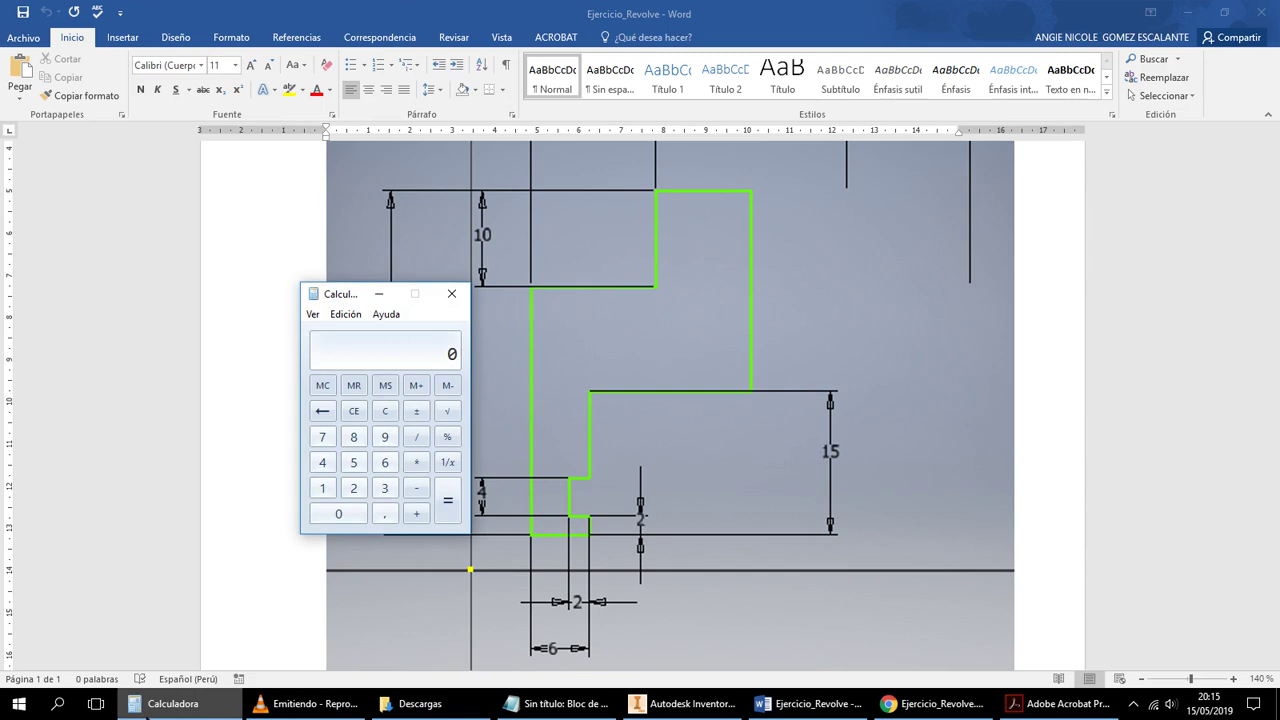
pyautogui.write('15-6')
pyautogui.press('Return')
pyautogui.click(379, 293)
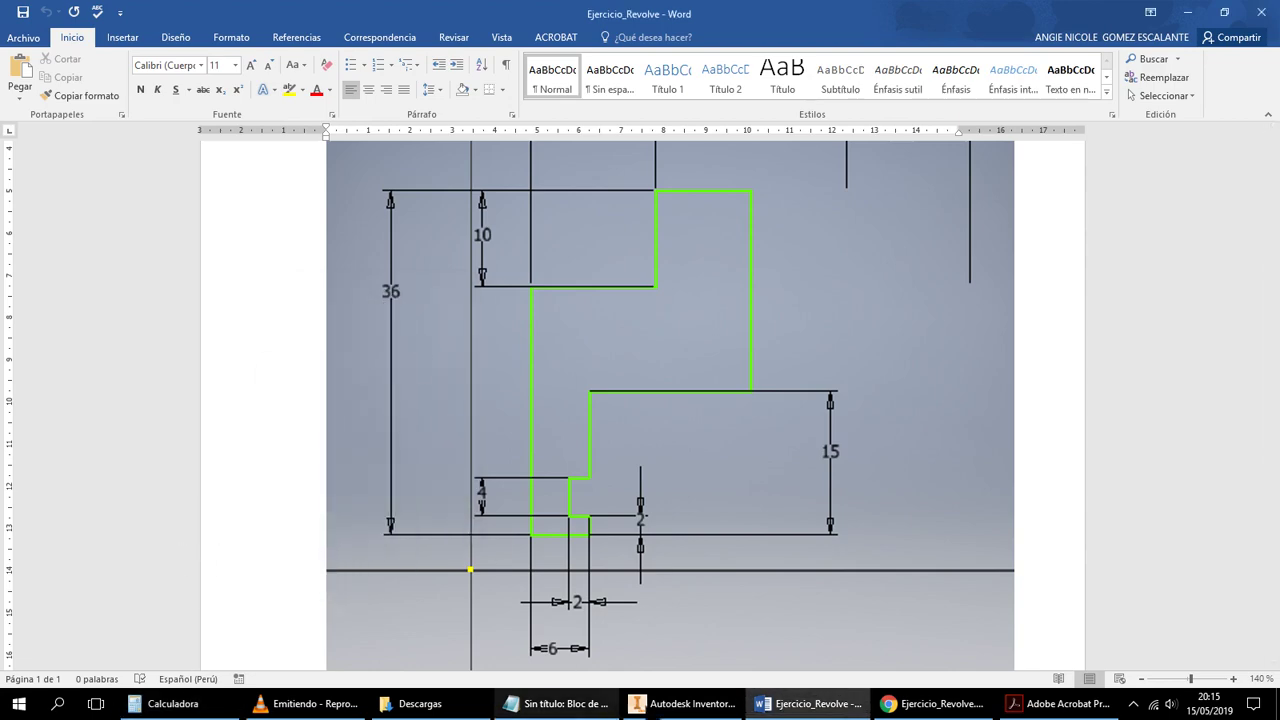
# Return to Inventor and draw a 9 mm vertical line up from the profile's free end
pyautogui.click(688, 703)
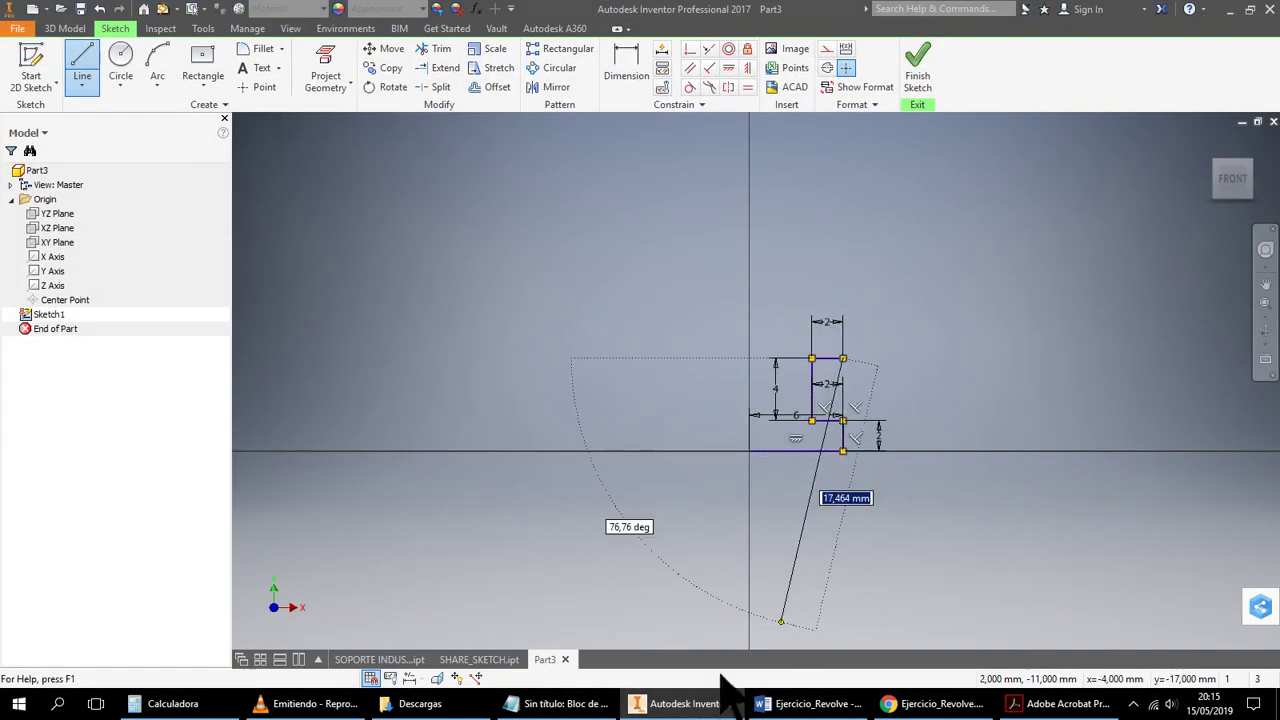
pyautogui.click(688, 703)
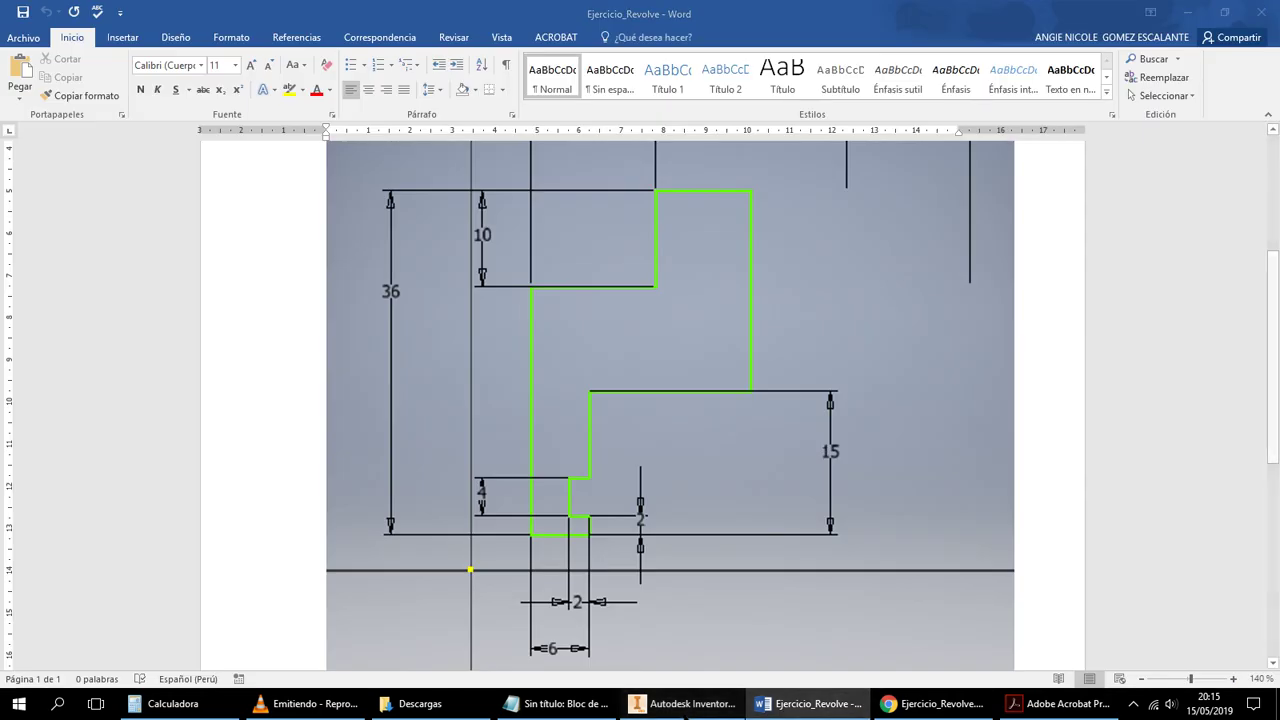
pyautogui.click(688, 703)
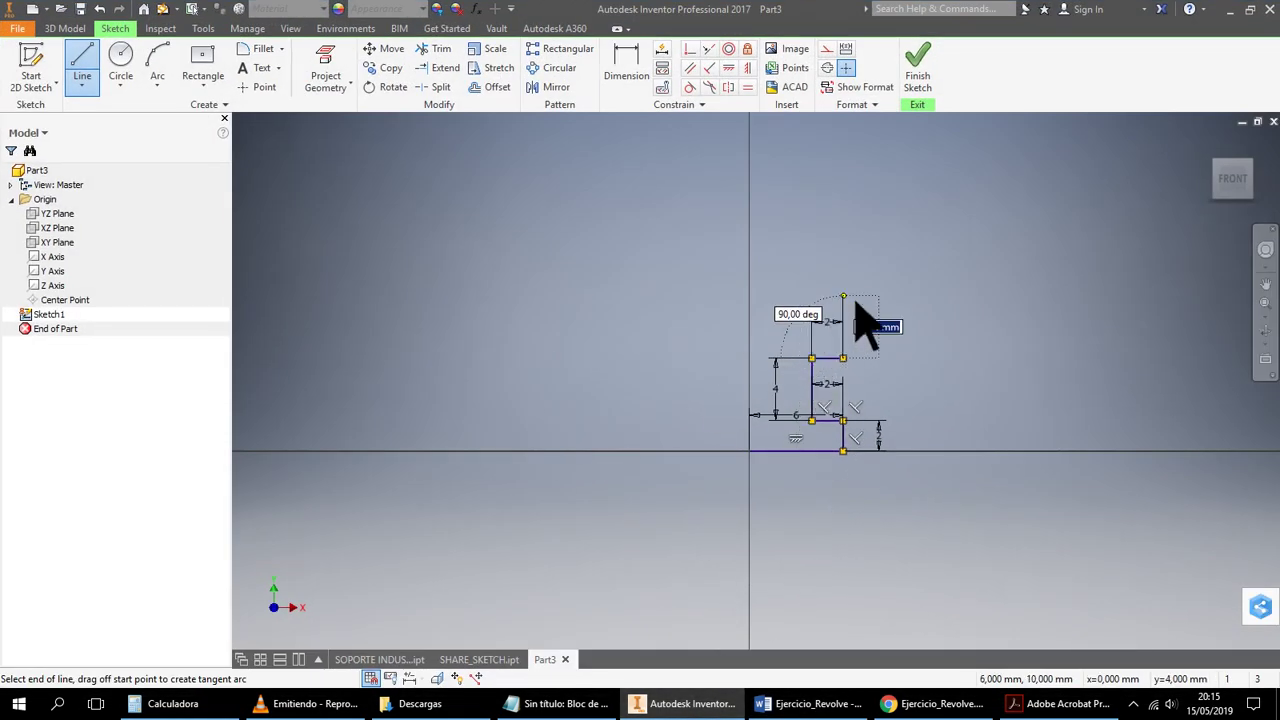
pyautogui.write('9')
pyautogui.press('Return')
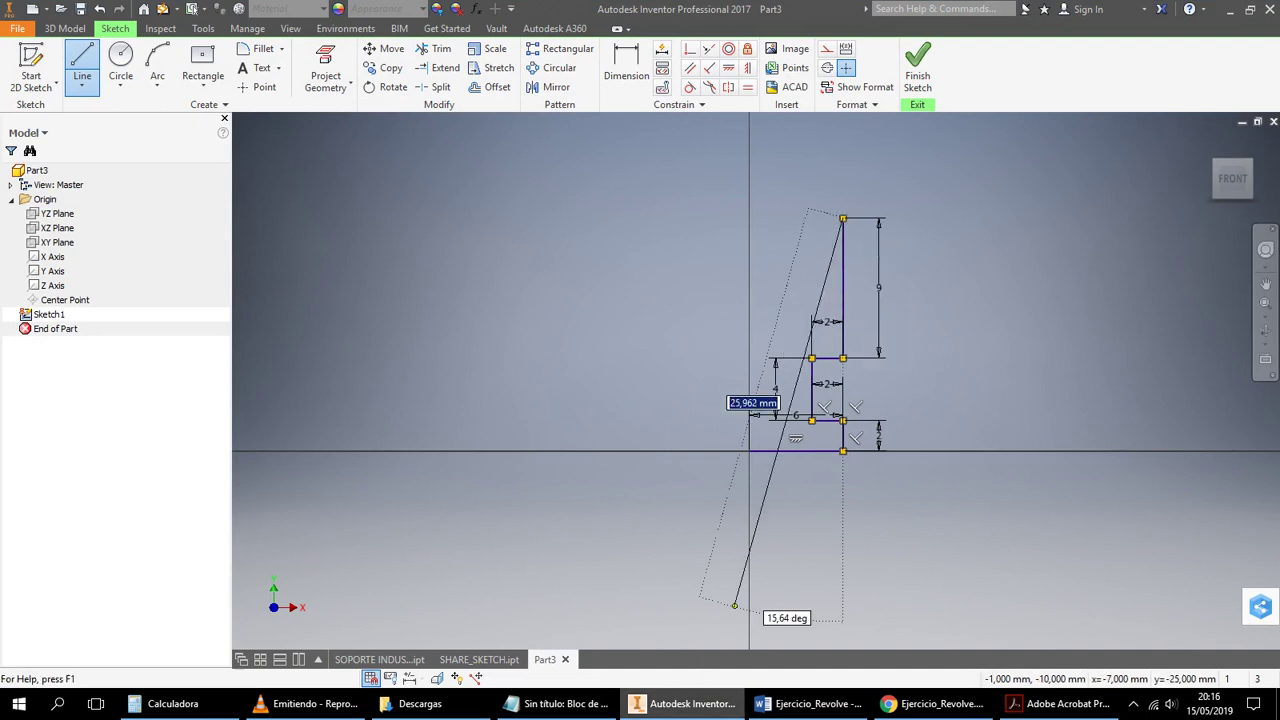
# Examine the Word drawing's diameter and height dimensions to work out the profile's remaining segments
pyautogui.click(810, 703)
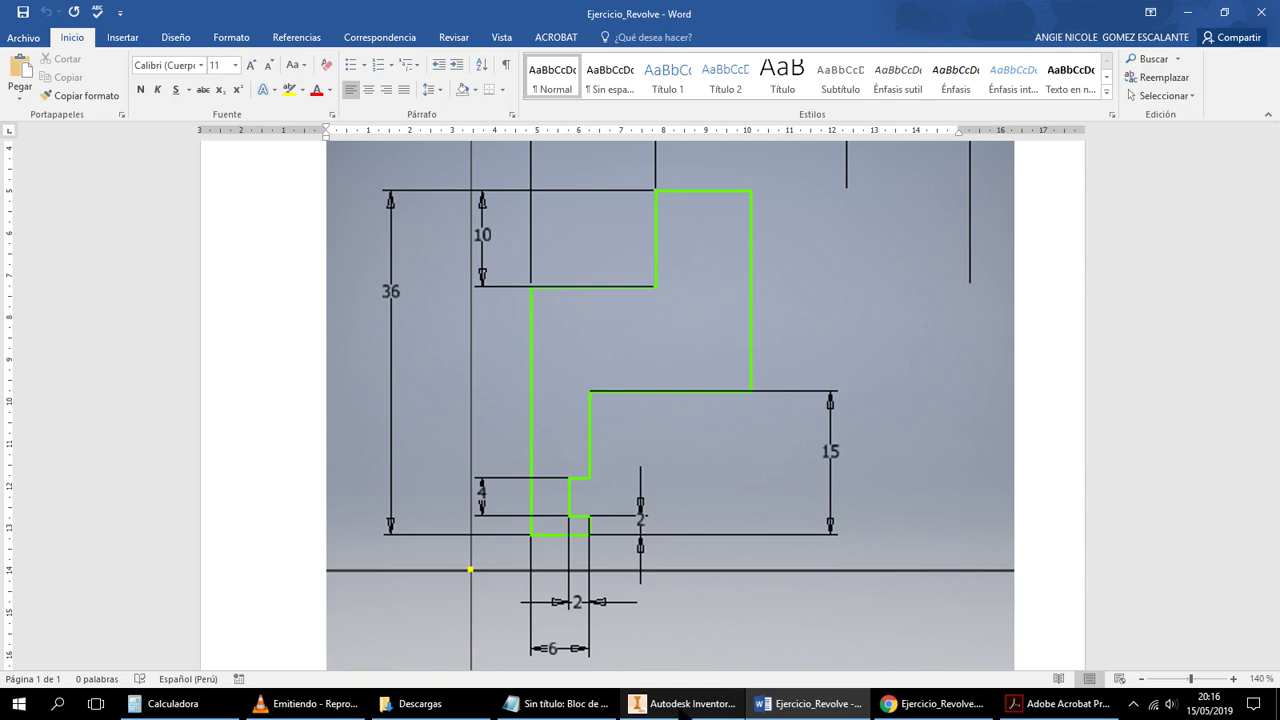
pyautogui.scroll(2, 836, 497)
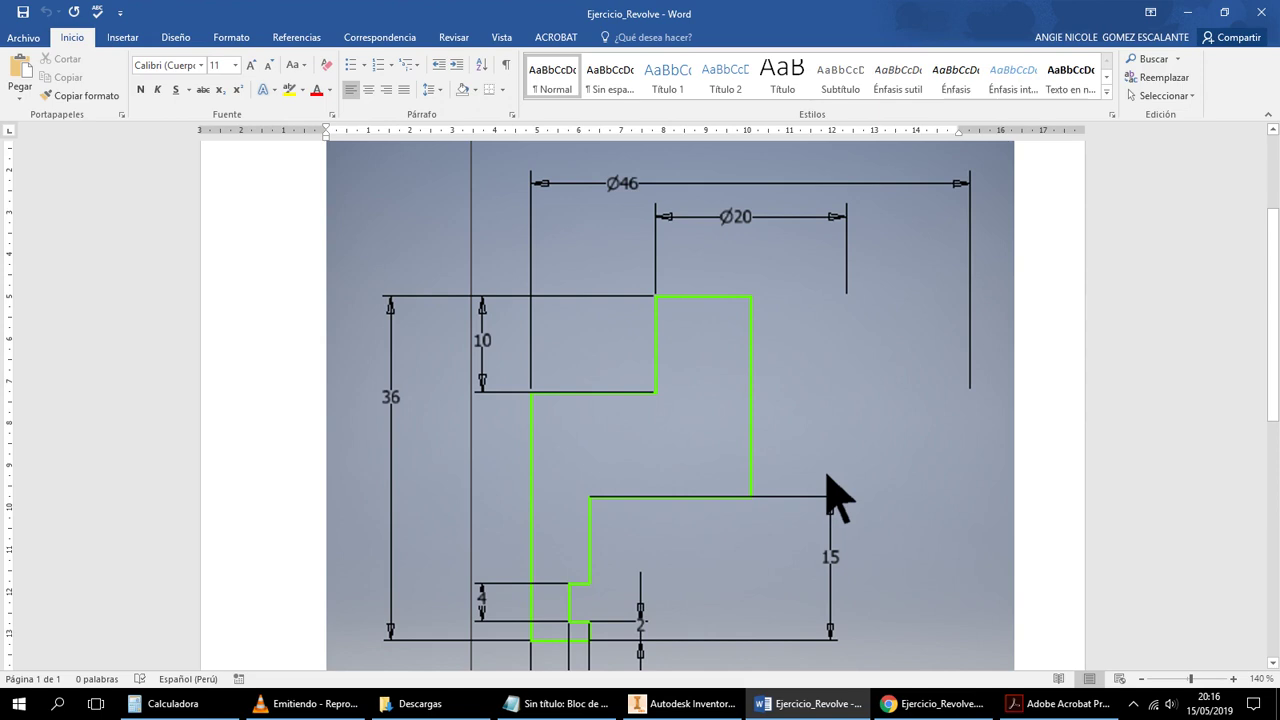
pyautogui.scroll(-3, 836, 497)
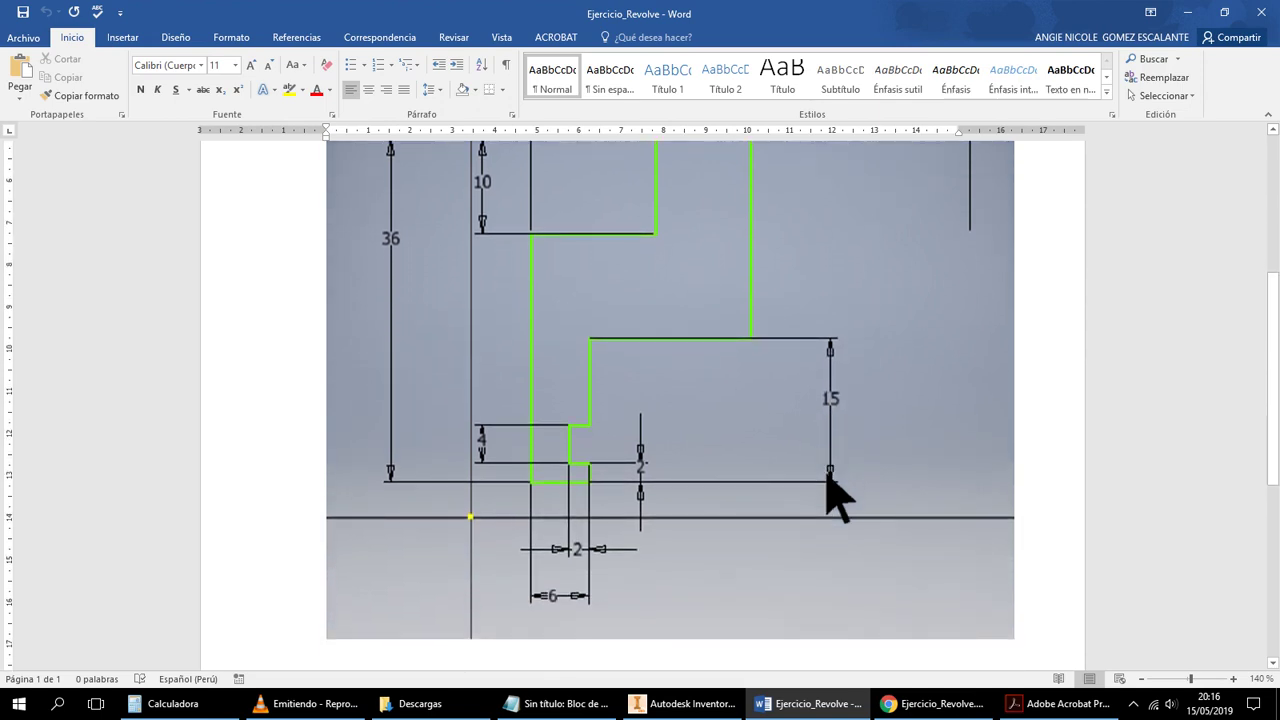
pyautogui.scroll(2, 836, 497)
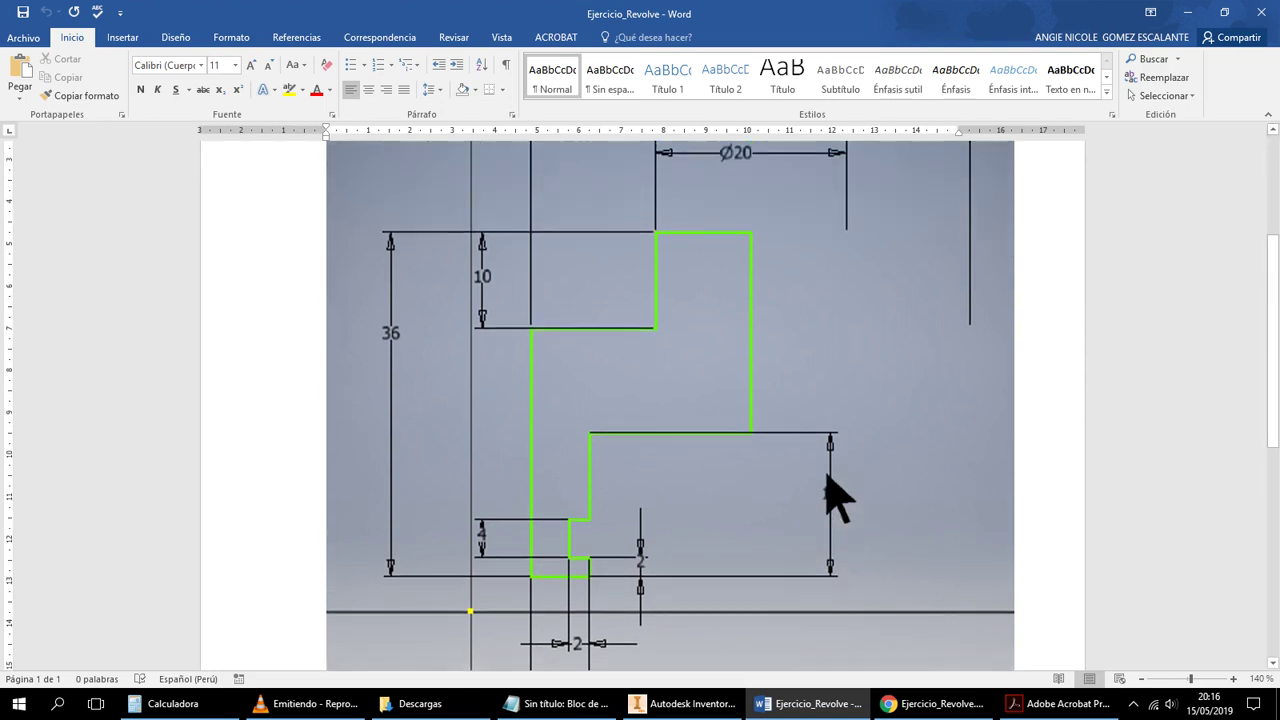
pyautogui.scroll(-1, 836, 497)
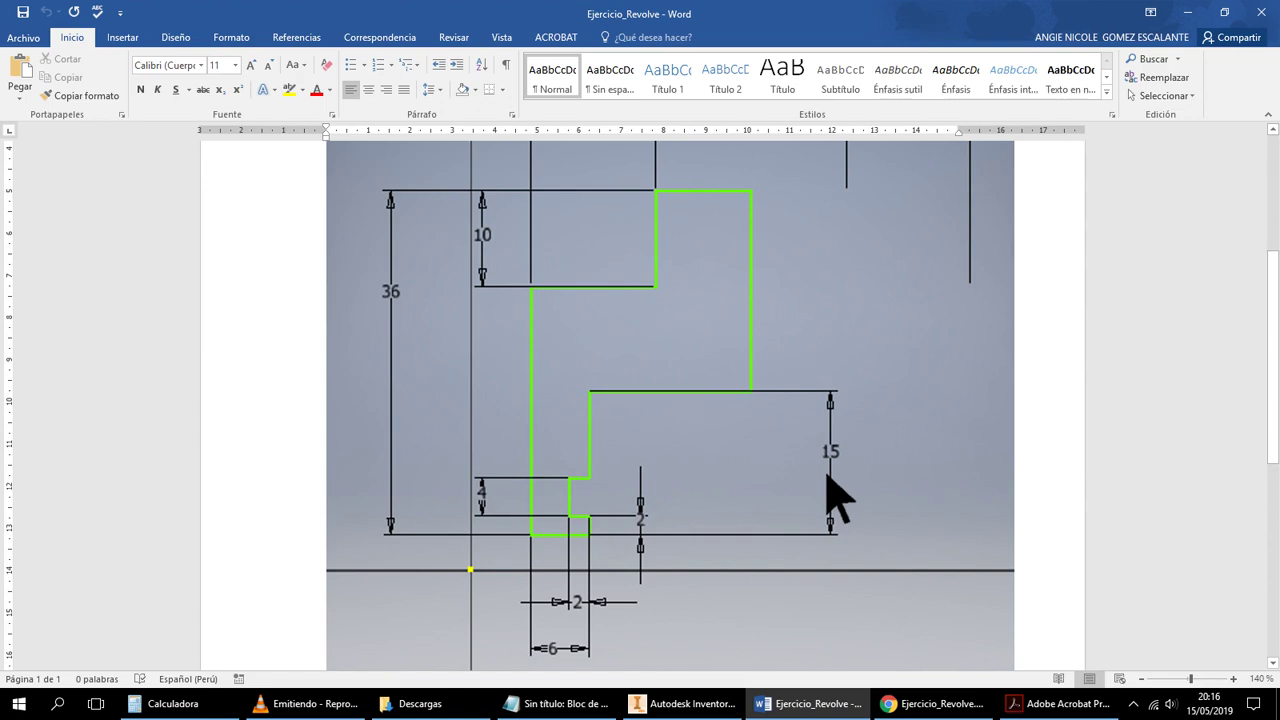
pyautogui.scroll(1, 836, 497)
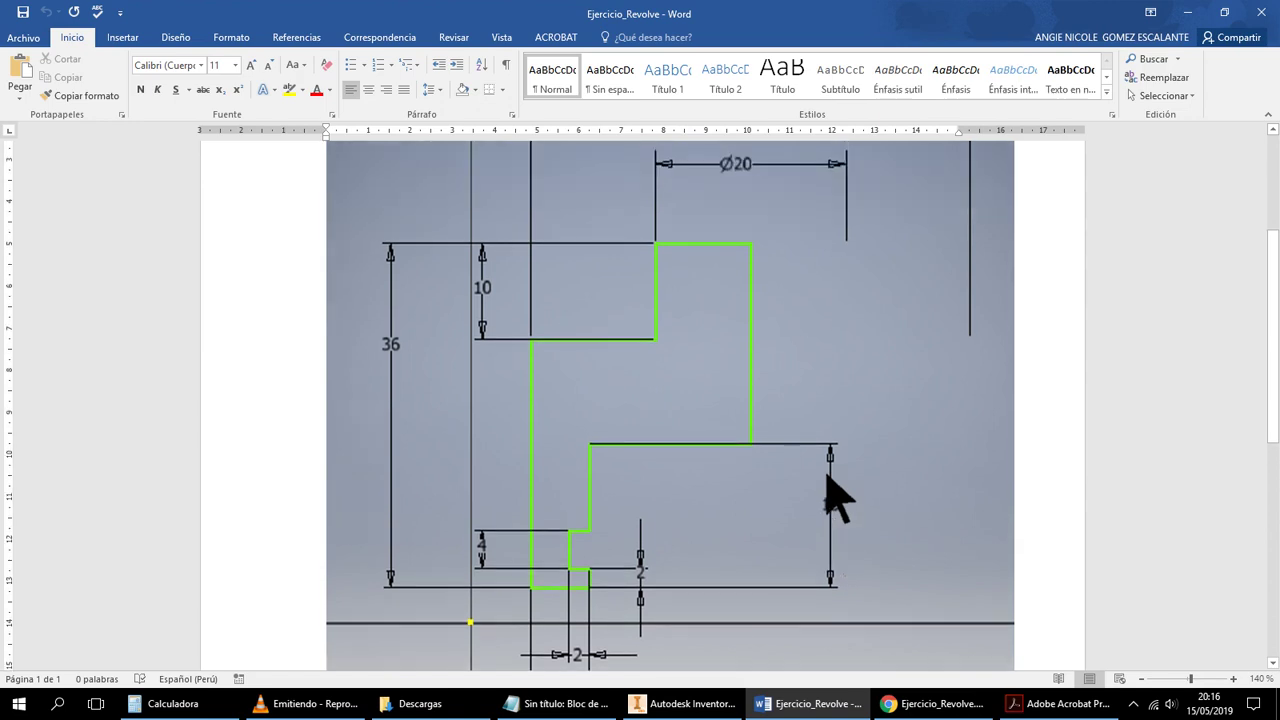
pyautogui.scroll(-1, 836, 497)
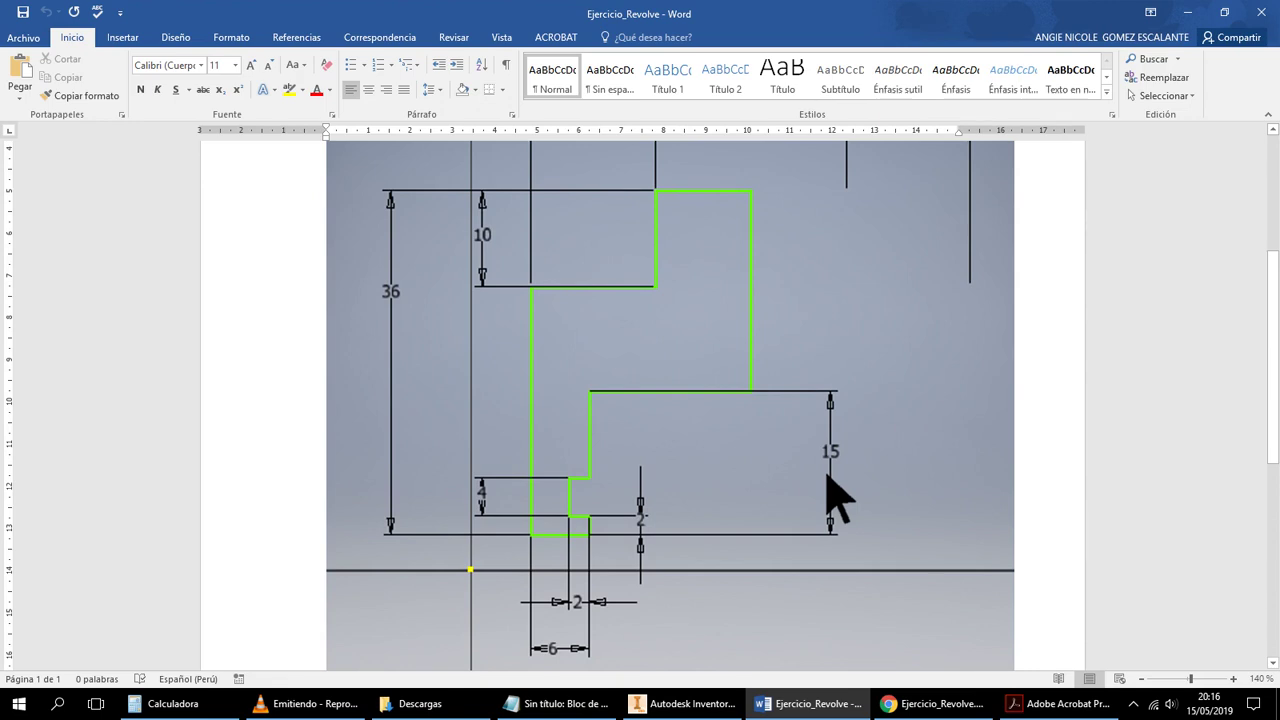
pyautogui.scroll(3, 836, 497)
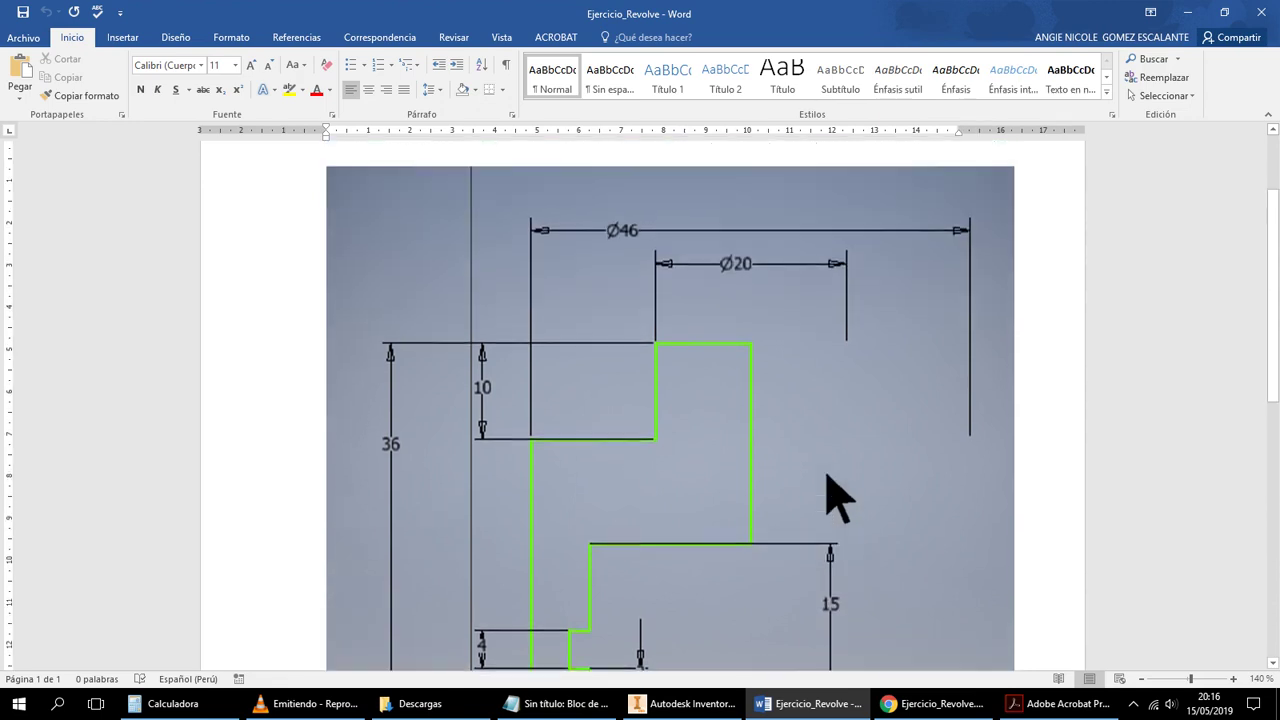
pyautogui.scroll(-1, 836, 497)
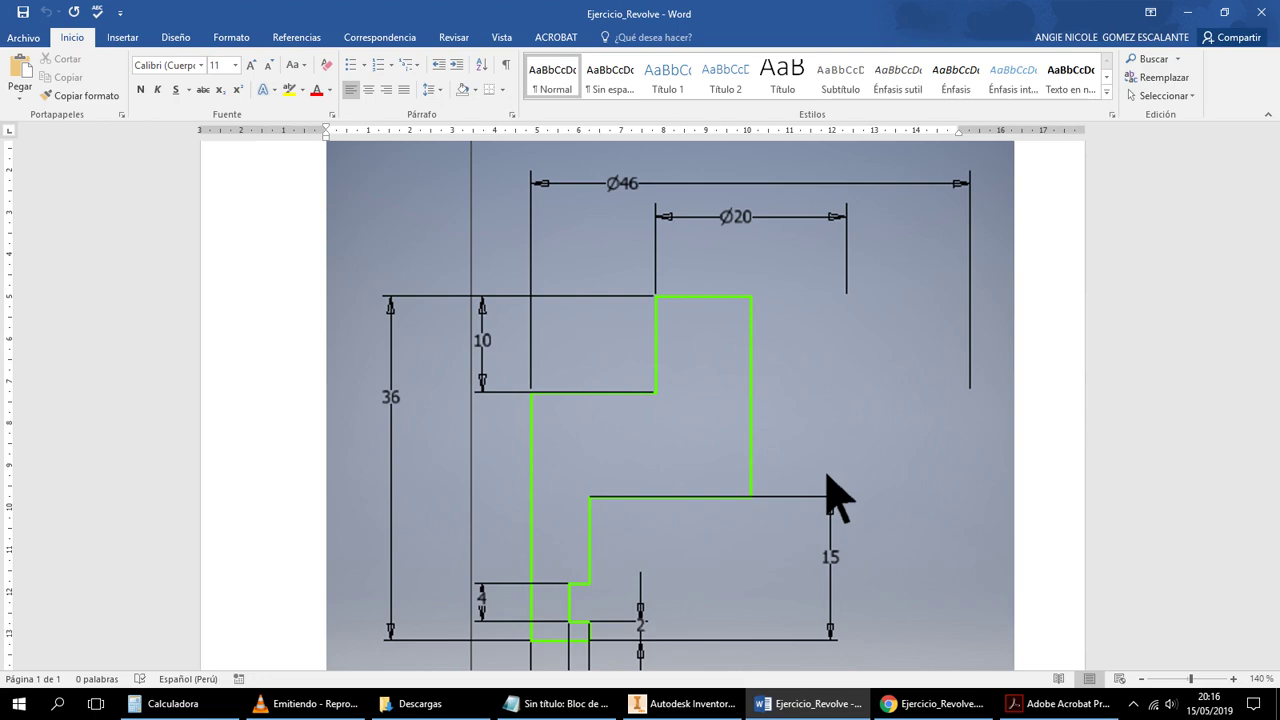
# End the line chain in Inventor at the top of the 9 mm line, recheck the Word drawing and switch back to Inventor
pyautogui.click(675, 705)
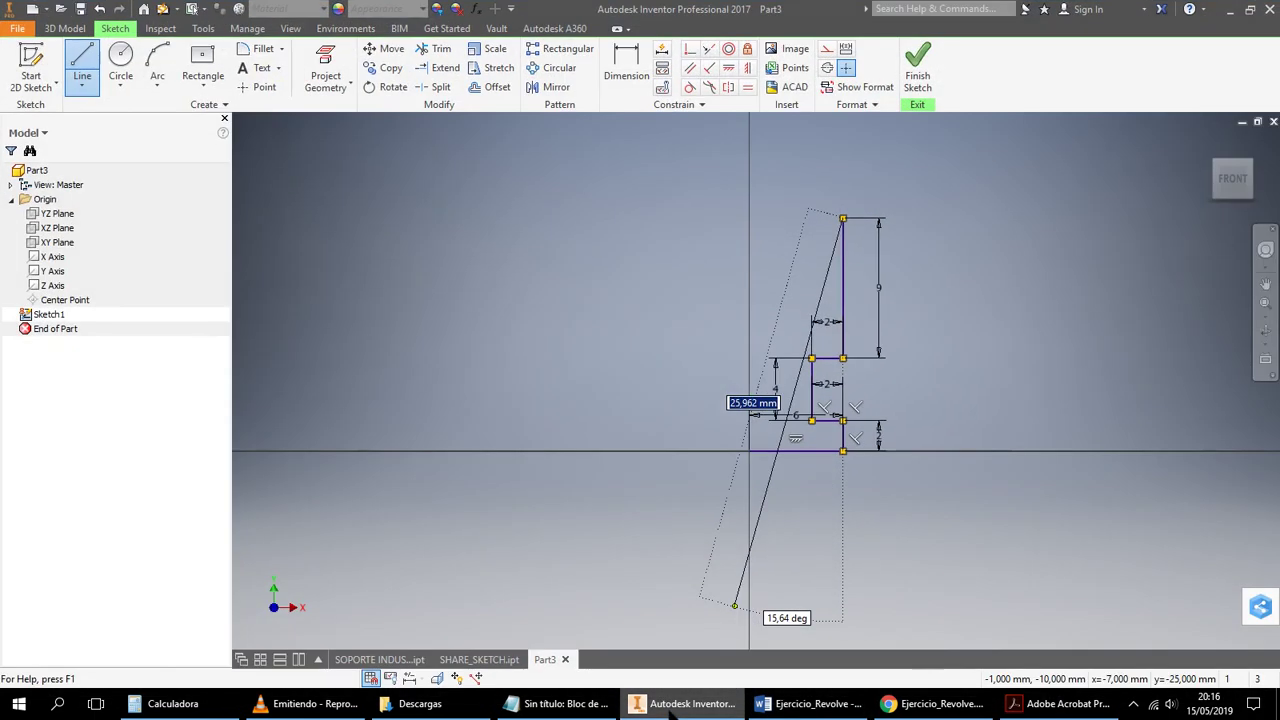
pyautogui.rightClick(952, 247)
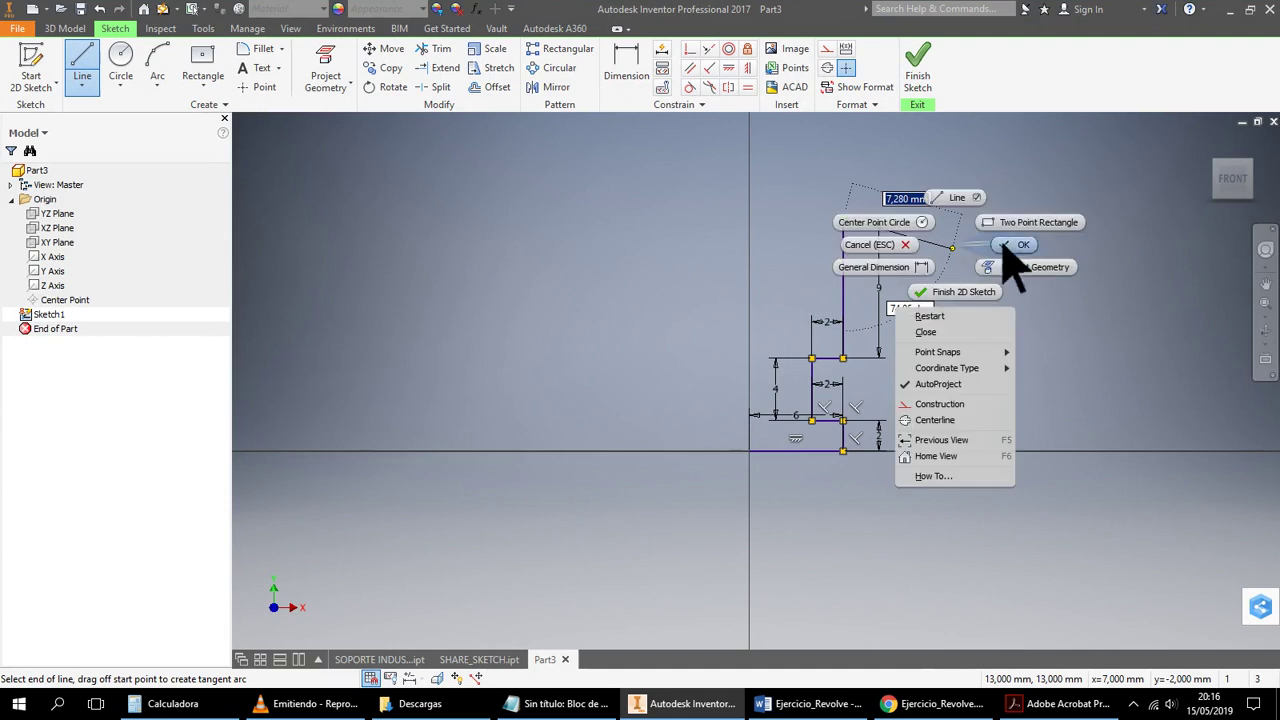
pyautogui.click(1005, 245)
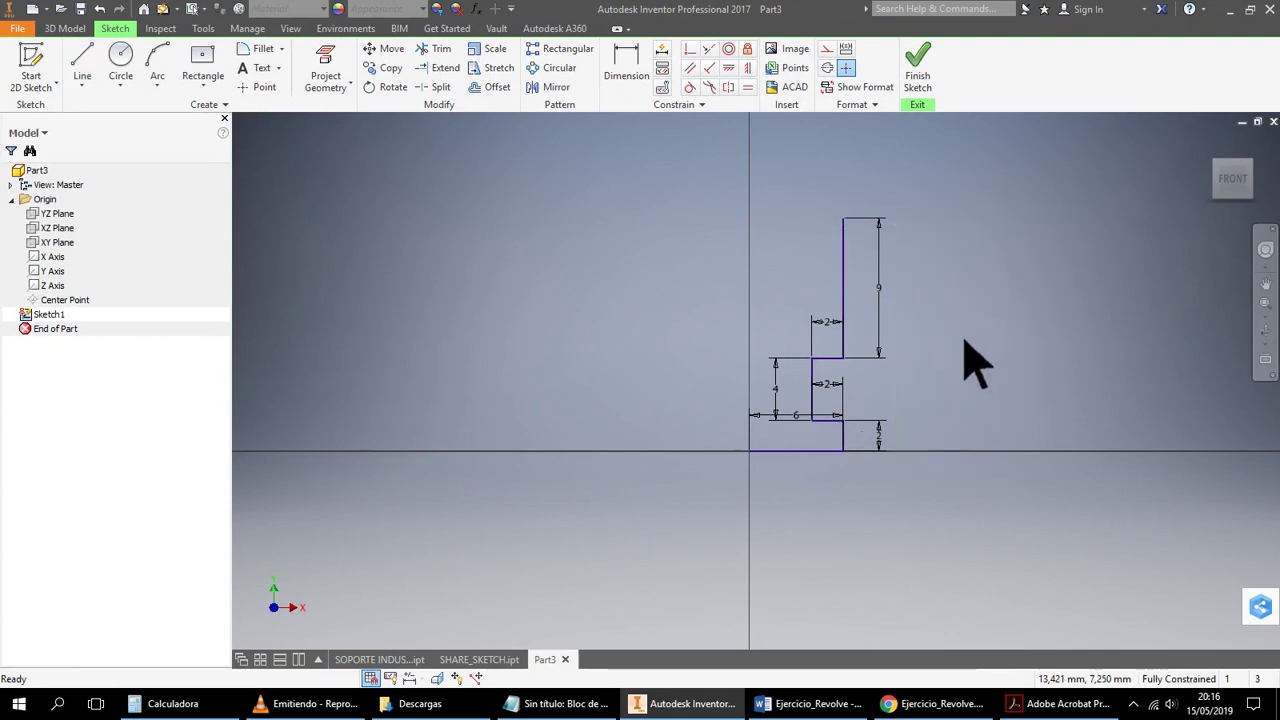
pyautogui.click(808, 703)
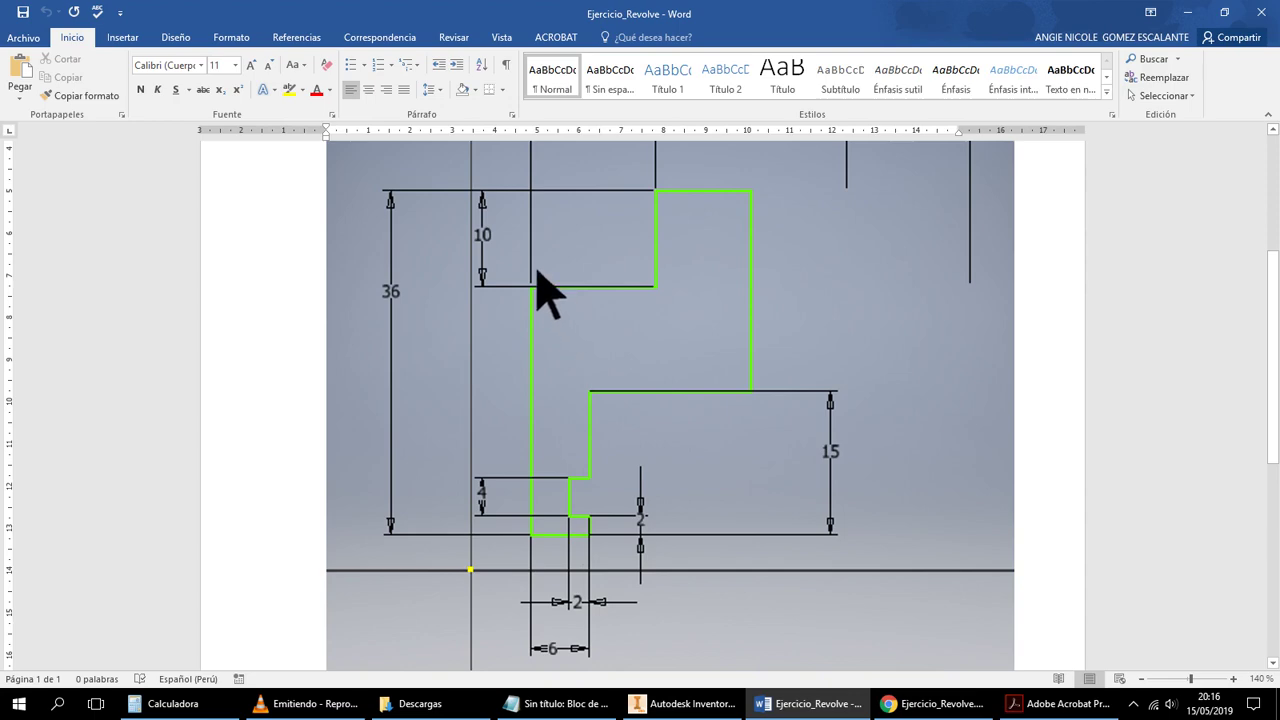
pyautogui.click(722, 708)
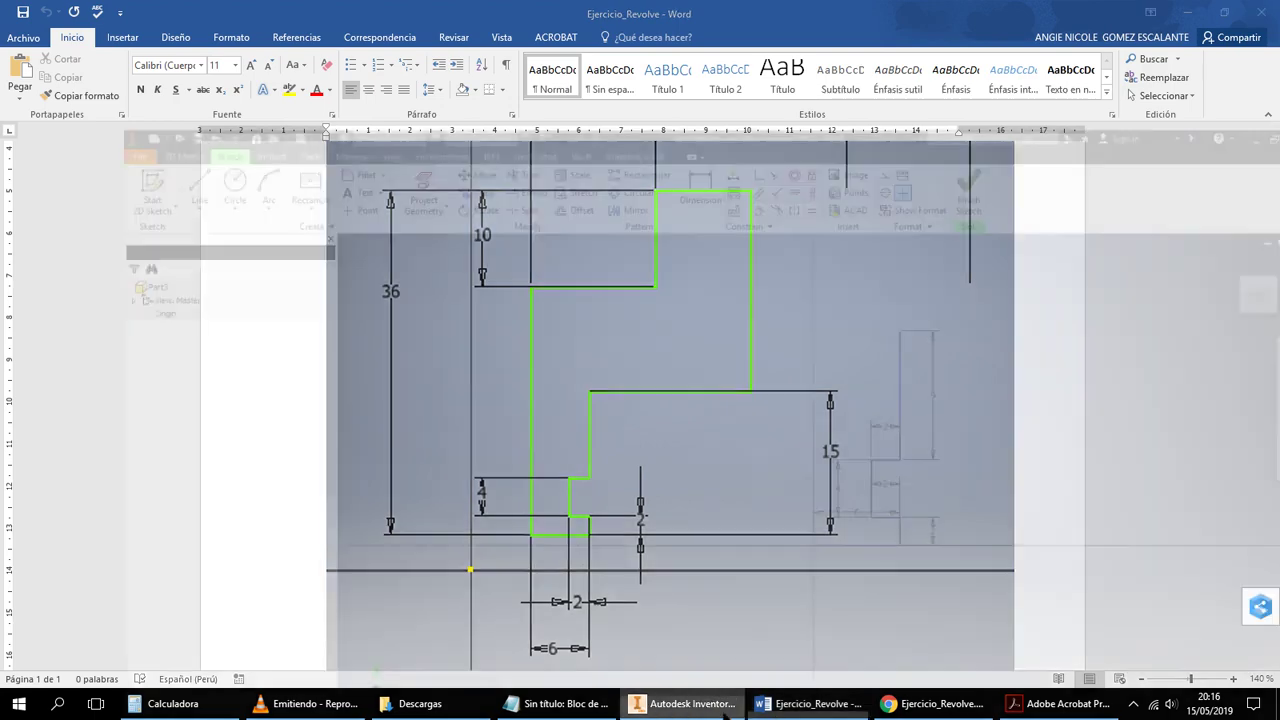
# Switch to Inventor and draw a 26 mm vertical line up from the sketch origin as the profile's long outer side
pyautogui.click(728, 708)
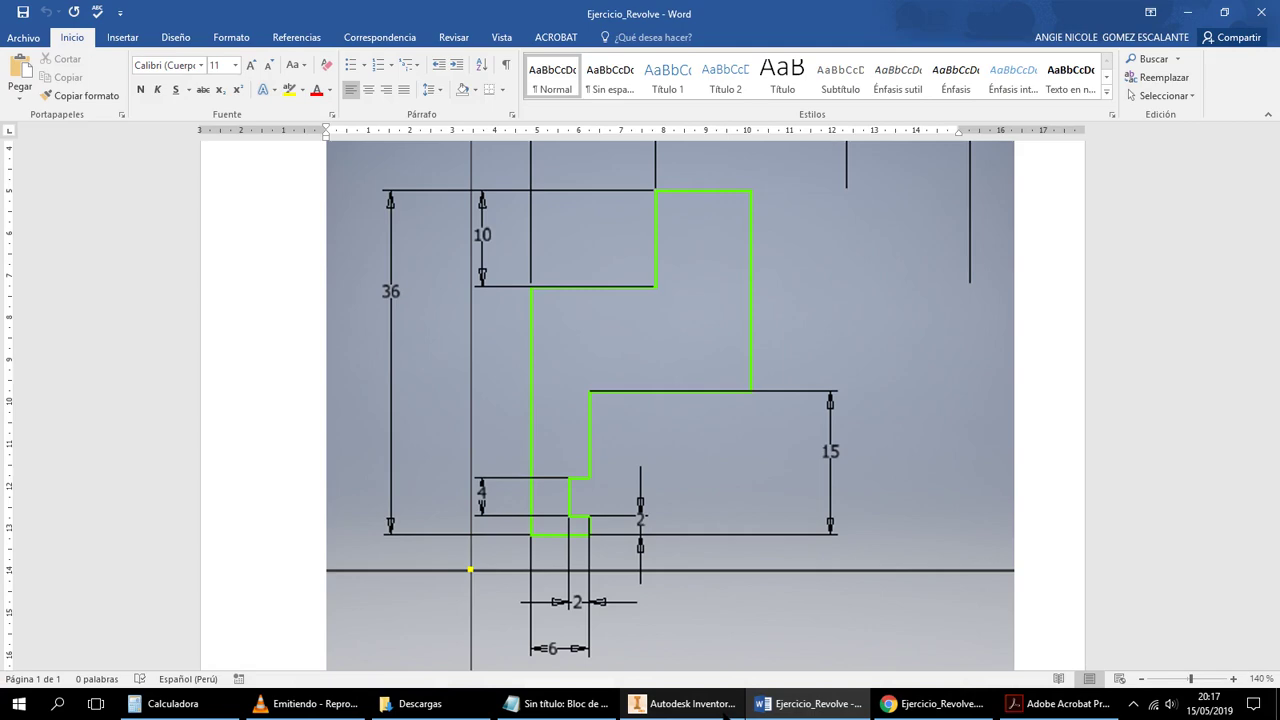
pyautogui.click(690, 704)
pyautogui.click(82, 68)
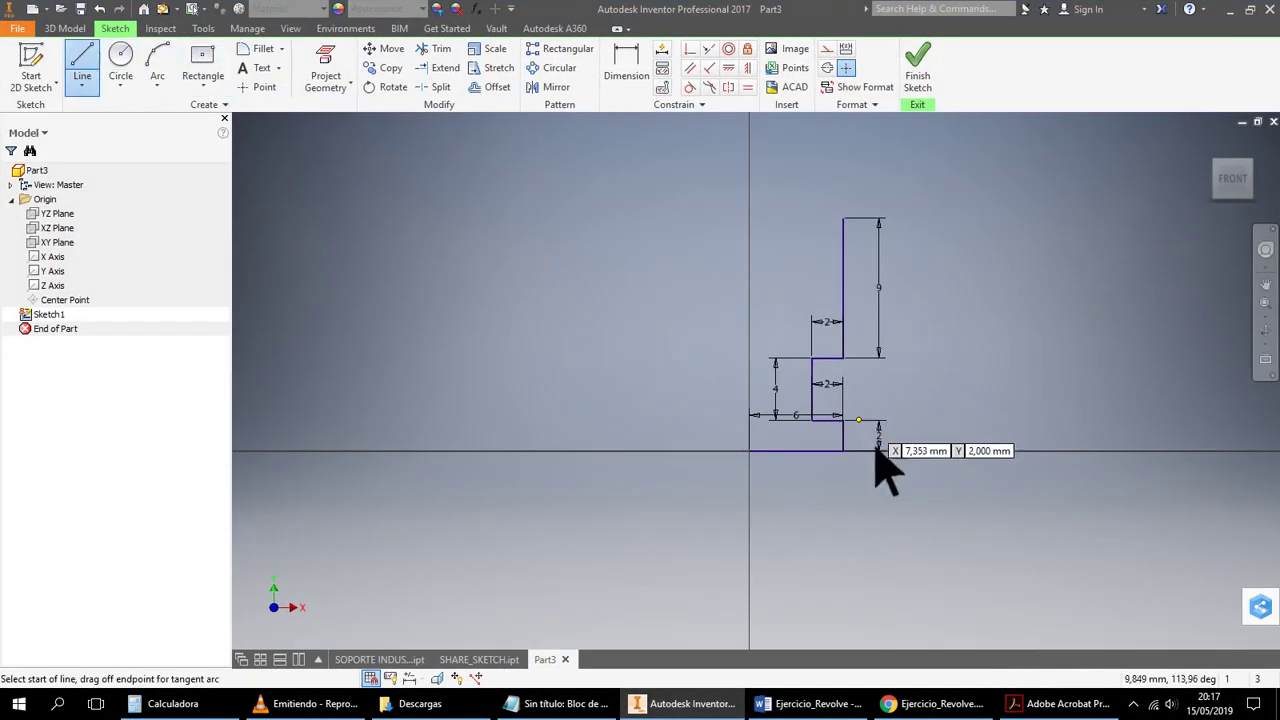
pyautogui.click(750, 451)
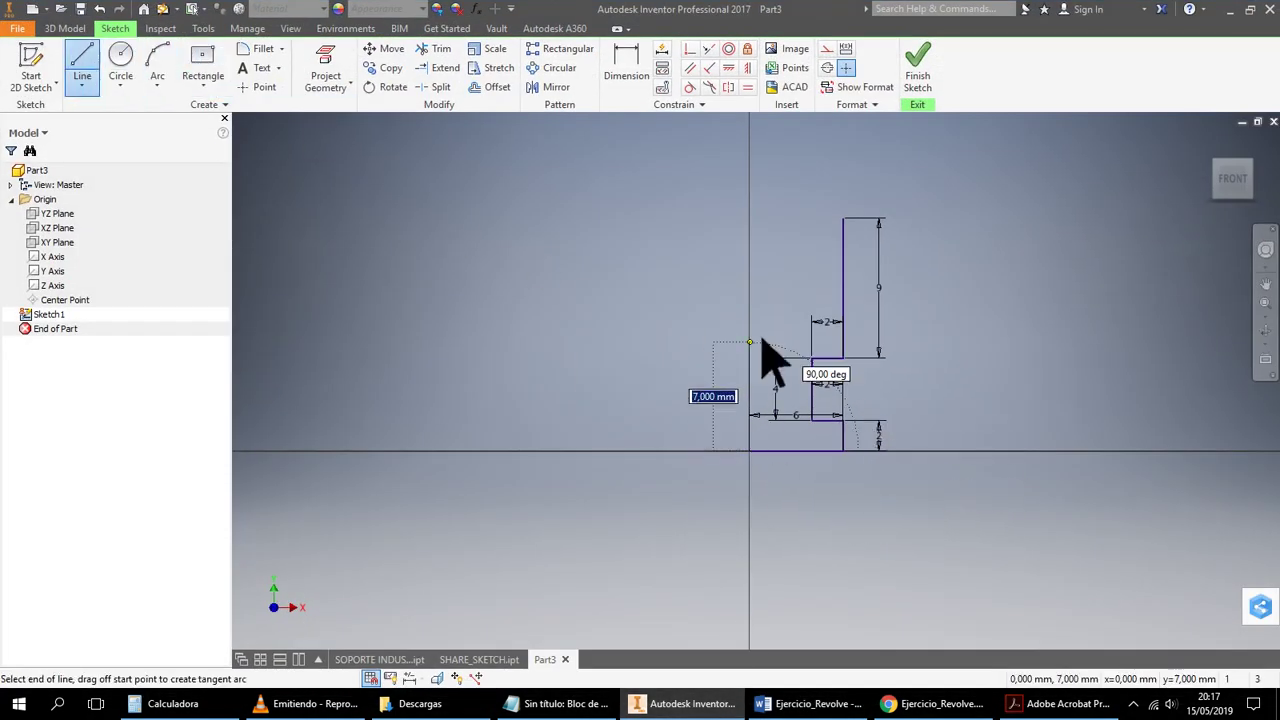
pyautogui.write('26')
pyautogui.press('Return')
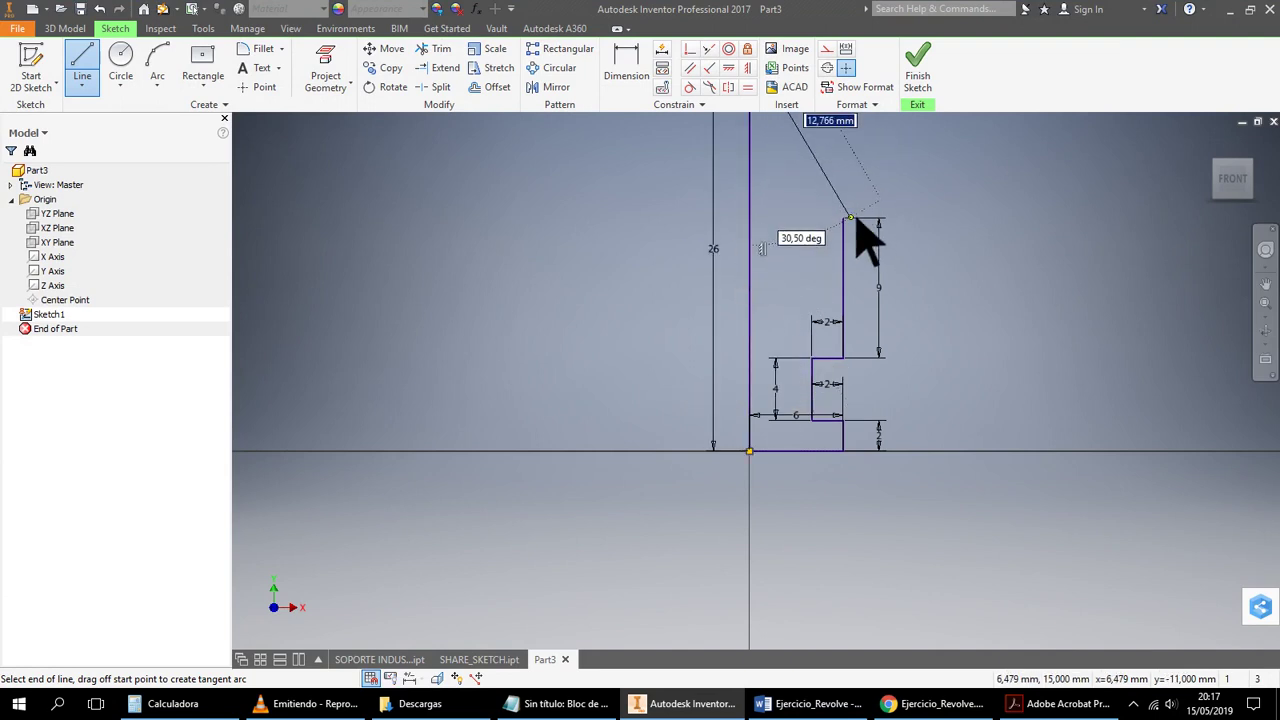
pyautogui.scroll(-2, 858, 242)
pyautogui.moveTo(866, 240); pyautogui.dragTo(737, 323, button='middle')
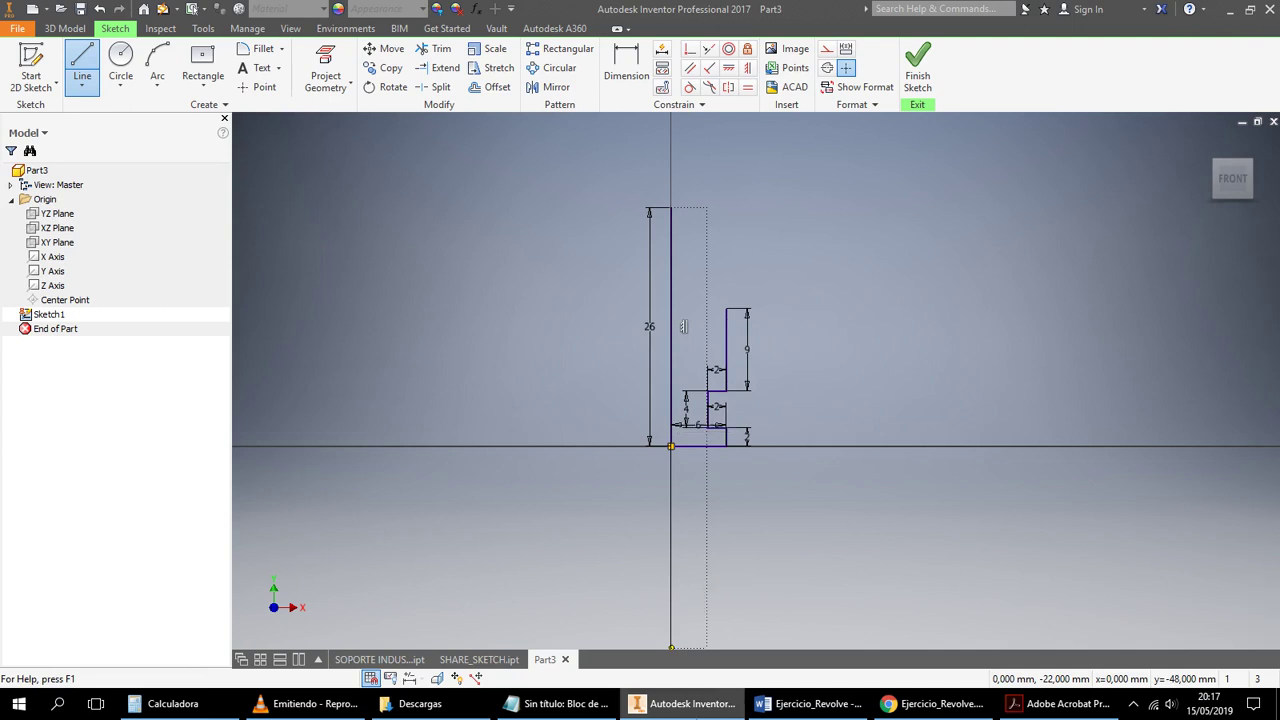
# Compare the Inventor sketch with the Word drawing, examining its two diameters and height dimensions to work out the upper horizontal segment
pyautogui.click(810, 703)
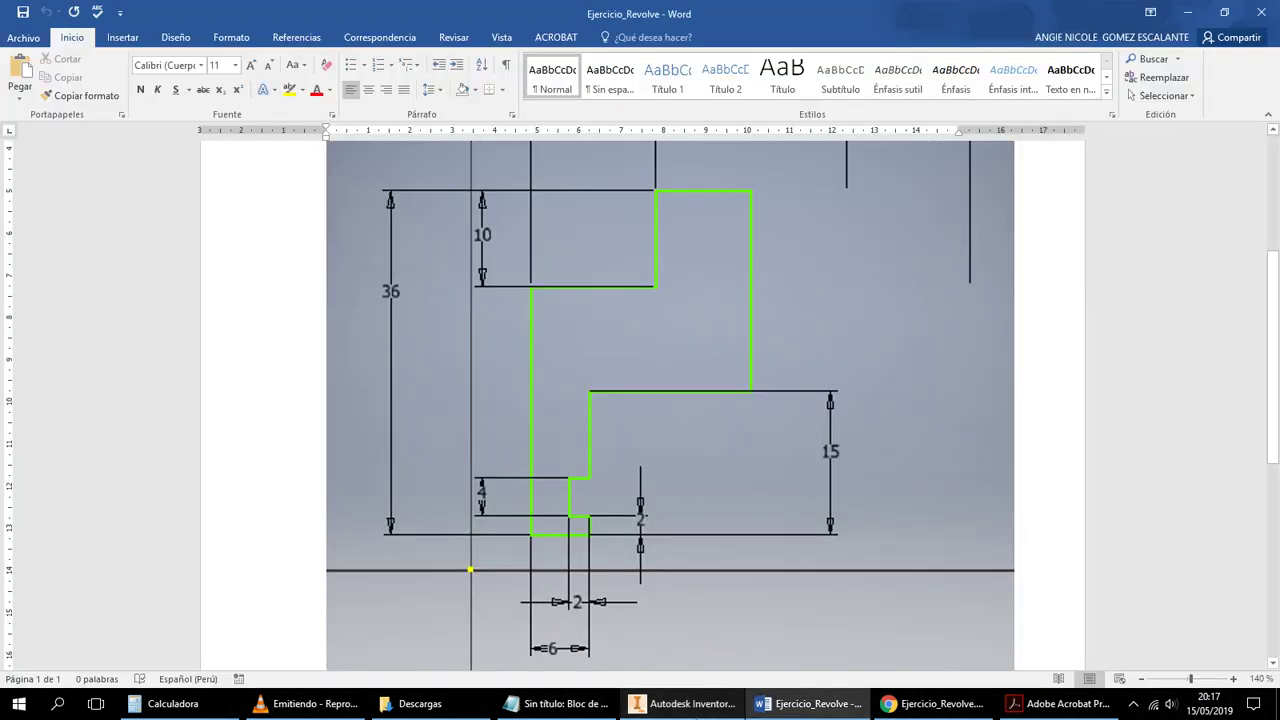
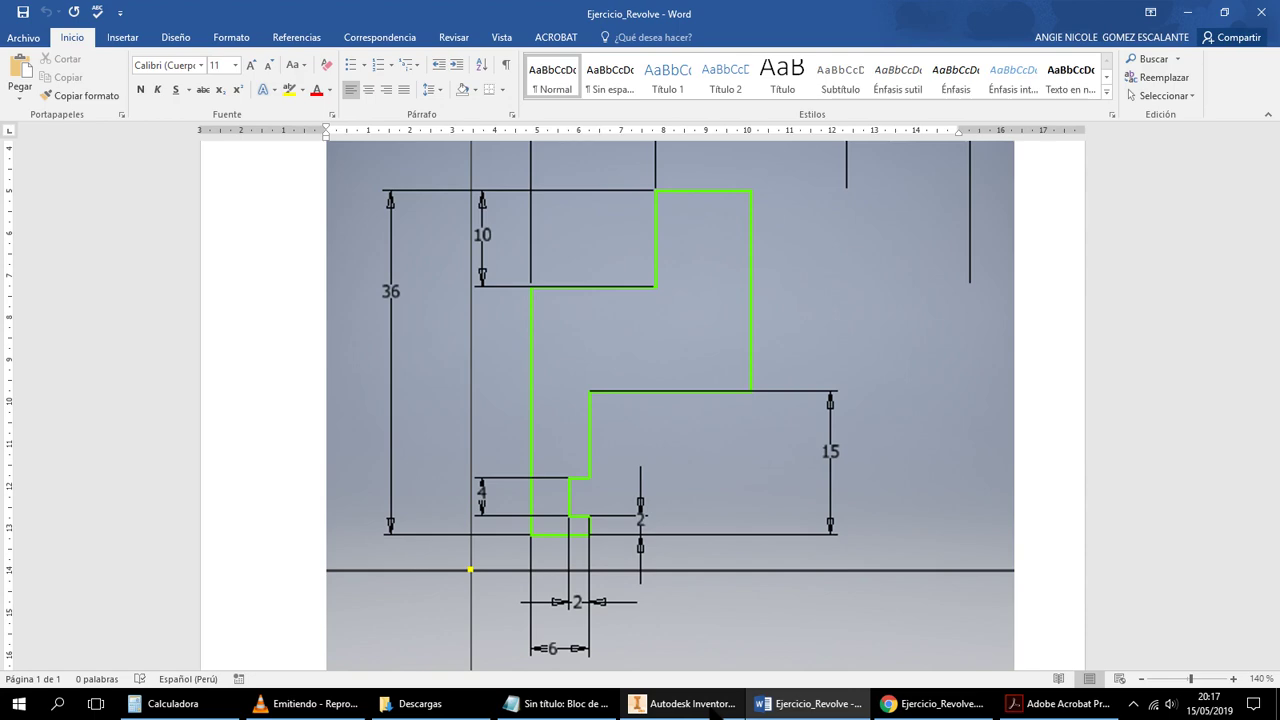
pyautogui.click(712, 704)
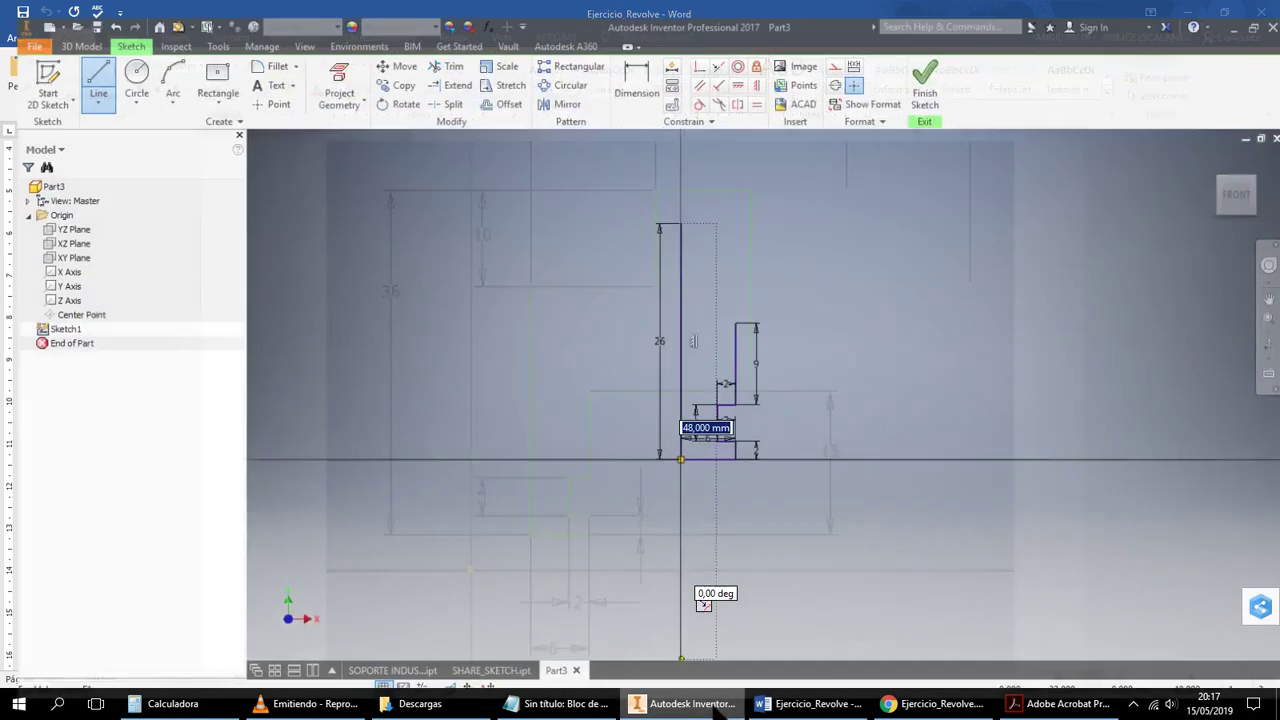
pyautogui.click(720, 705)
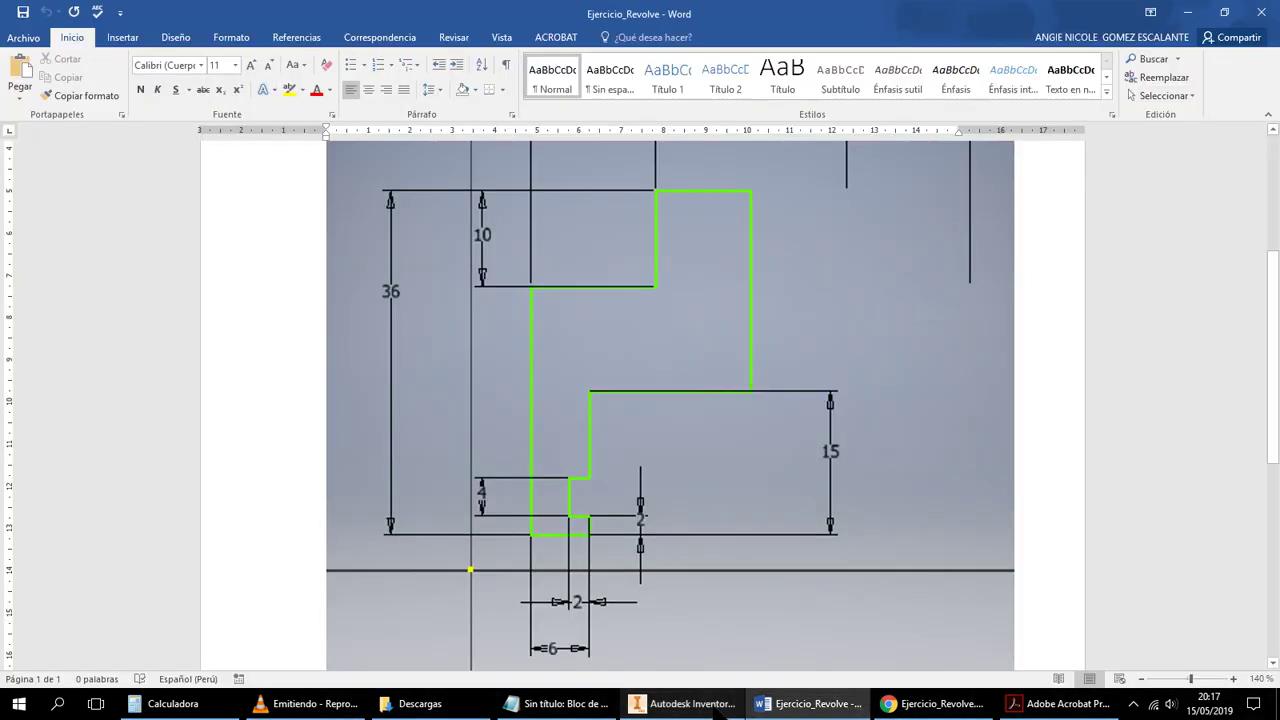
pyautogui.click(690, 704)
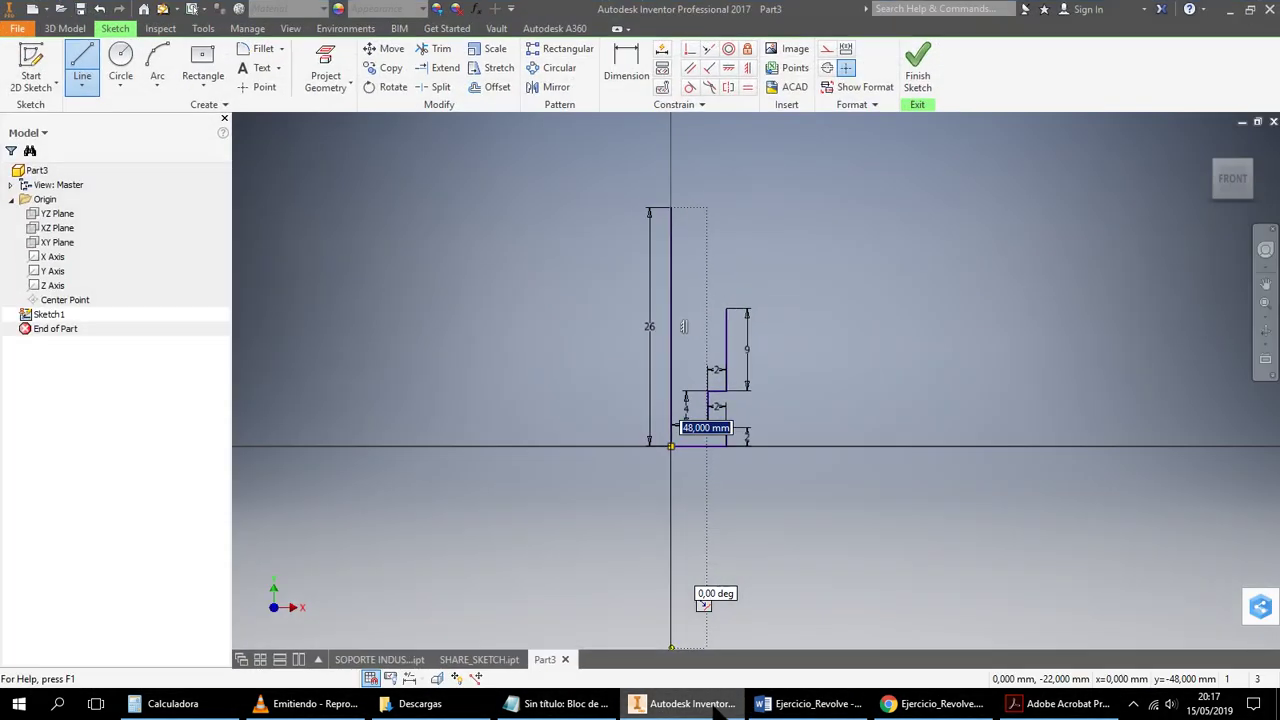
pyautogui.click(718, 705)
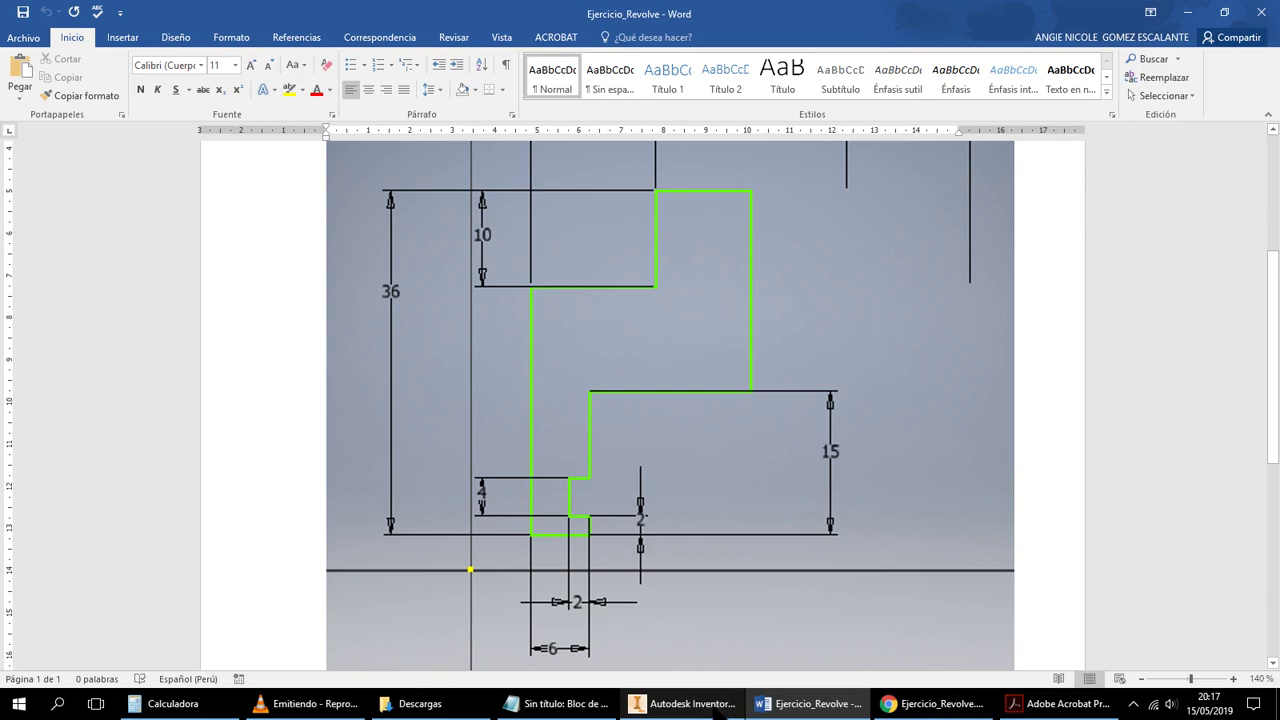
pyautogui.scroll(3, 830, 375)
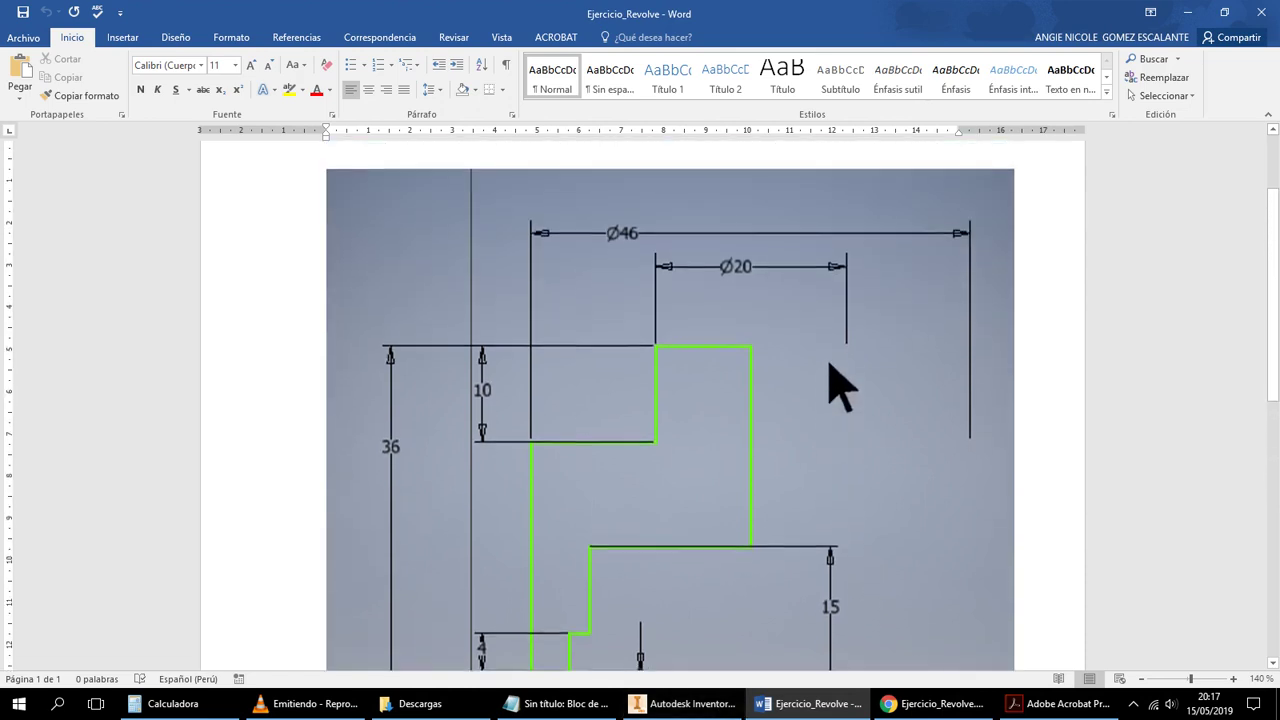
pyautogui.scroll(-3, 838, 385)
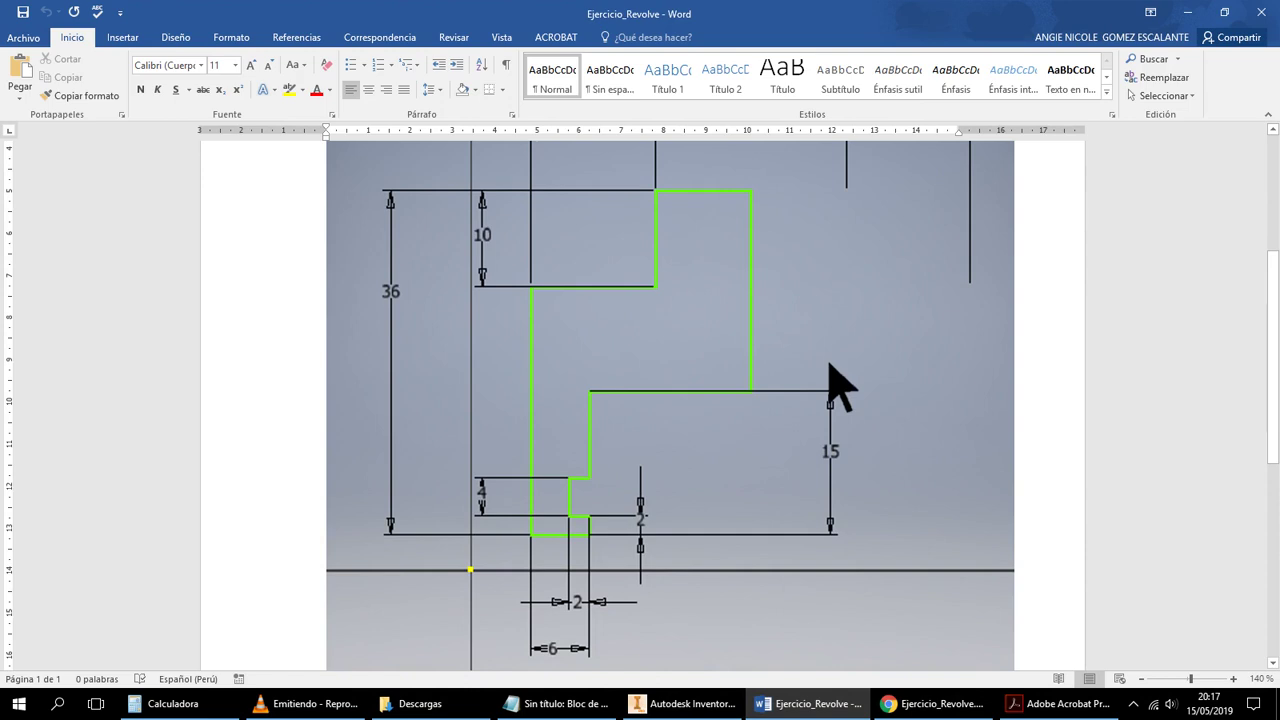
pyautogui.scroll(3, 838, 385)
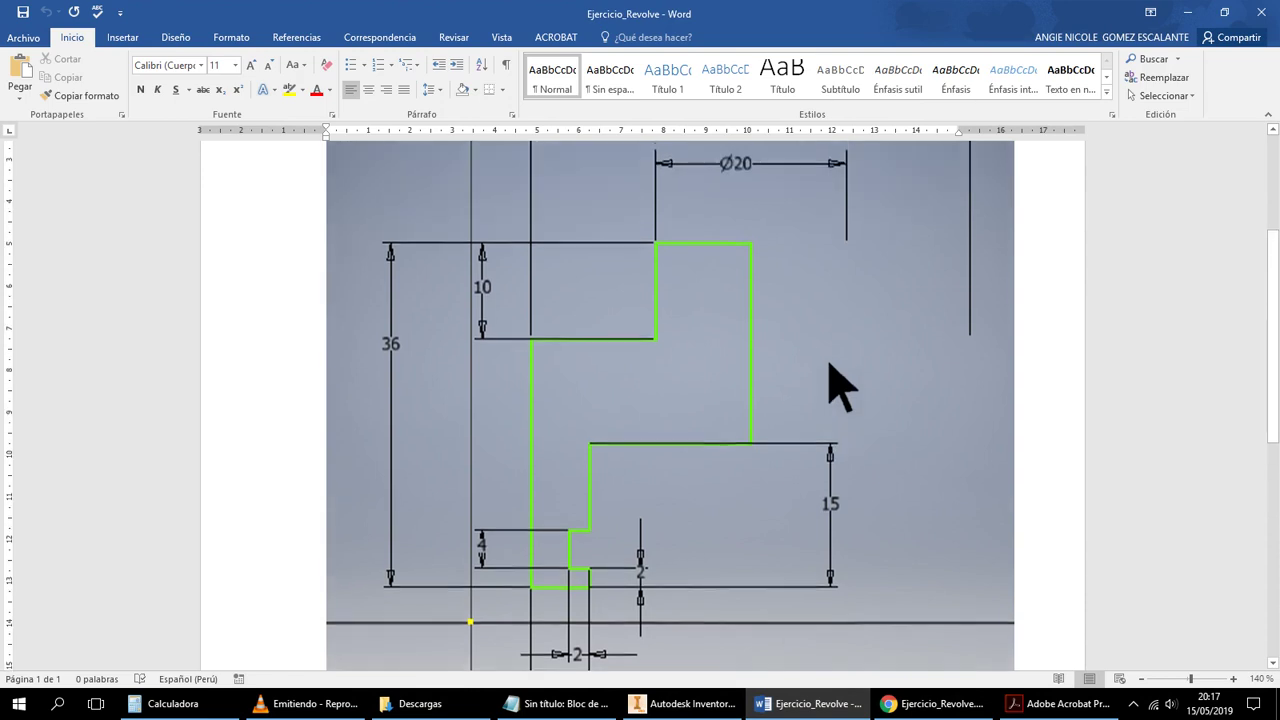
pyautogui.scroll(-1, 838, 385)
pyautogui.scroll(-1, 838, 385)
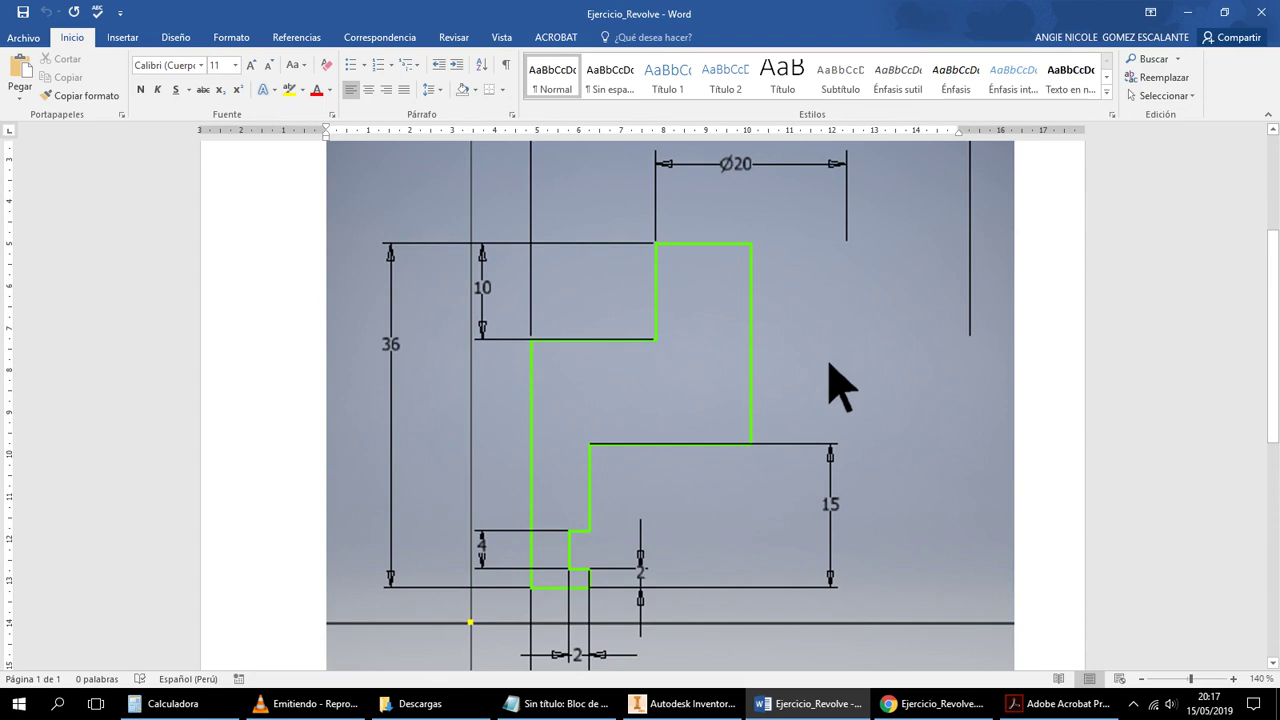
pyautogui.scroll(4, 838, 385)
pyautogui.scroll(-3, 838, 385)
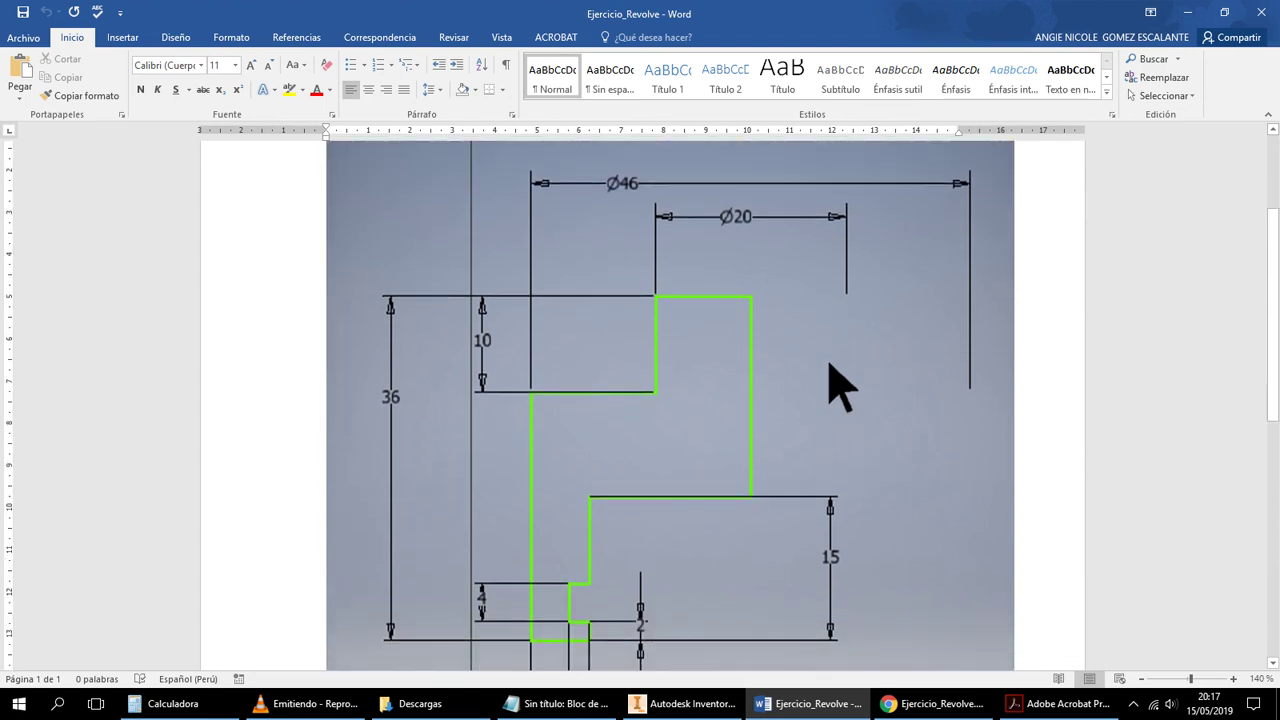
pyautogui.scroll(-2, 838, 385)
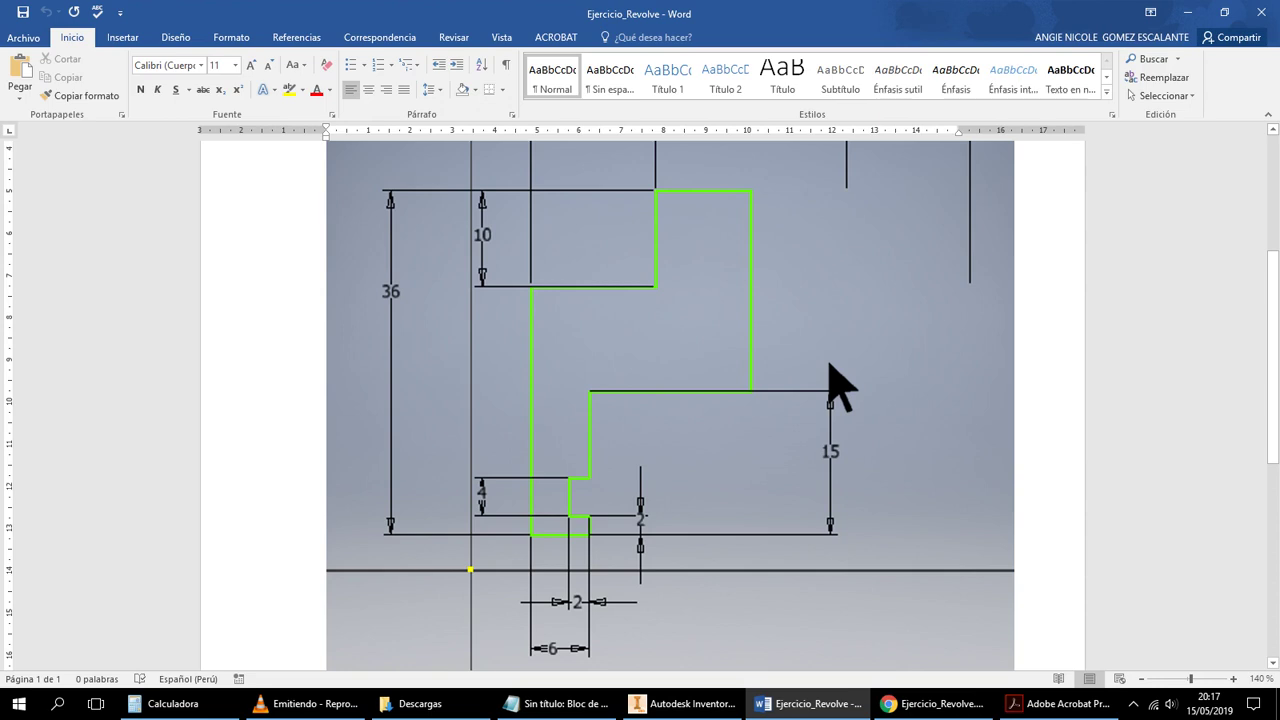
pyautogui.scroll(2, 838, 385)
pyautogui.scroll(2, 838, 385)
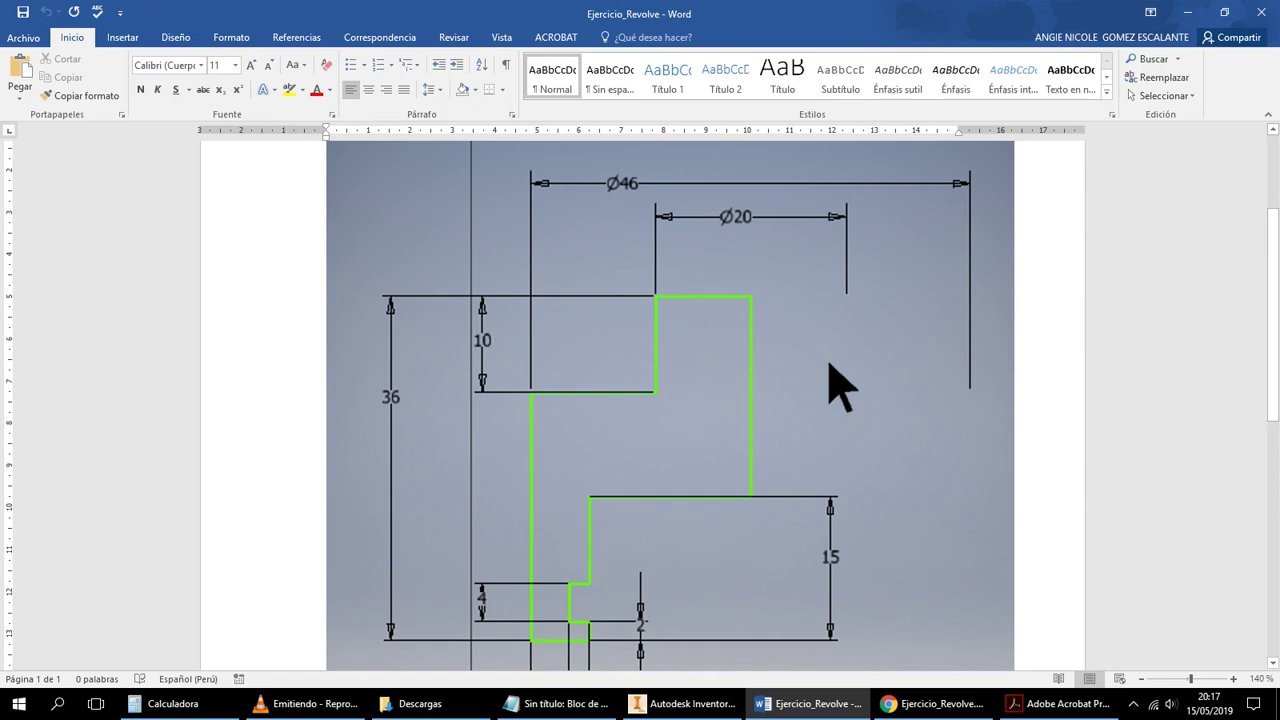
pyautogui.scroll(-3, 838, 385)
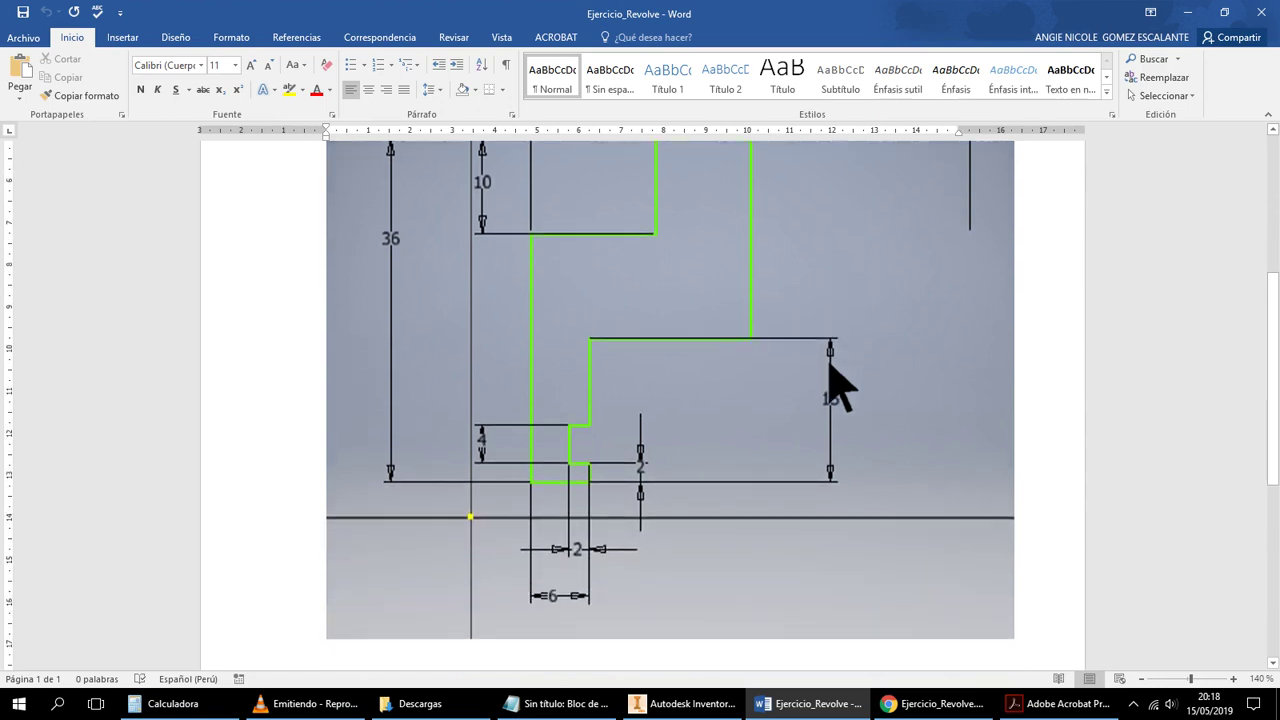
pyautogui.scroll(3, 838, 385)
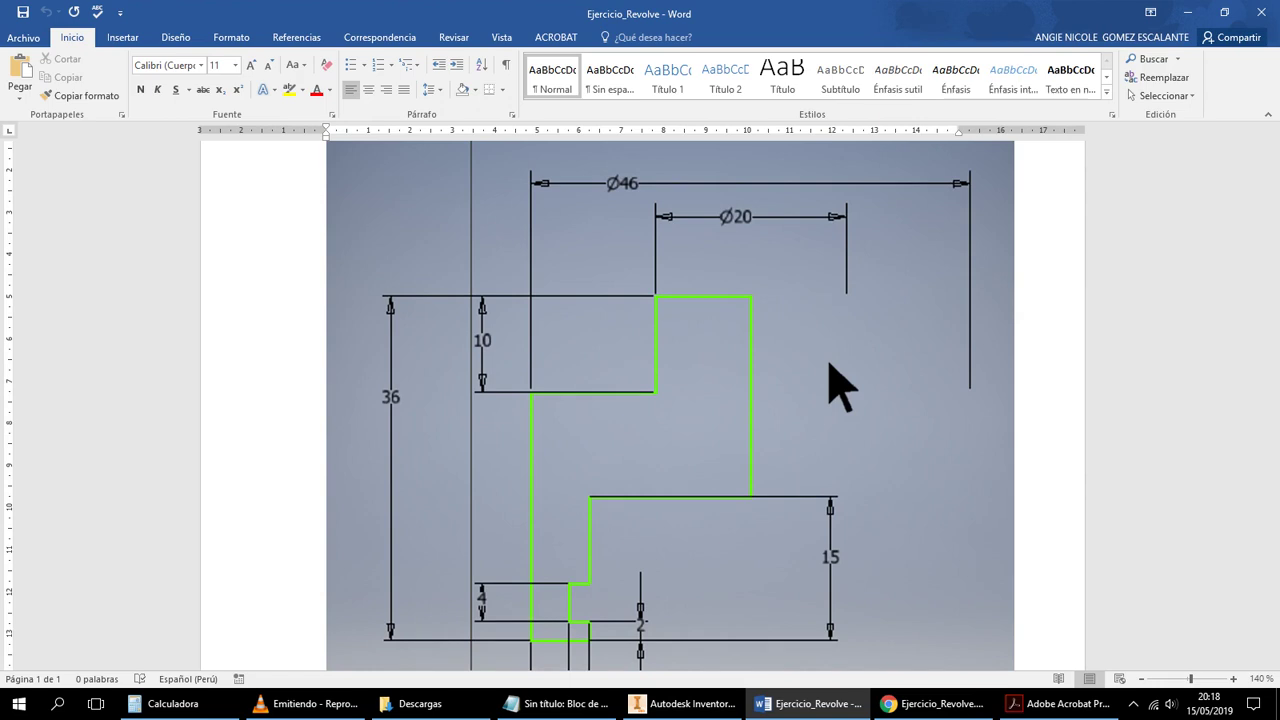
pyautogui.scroll(-2, 838, 385)
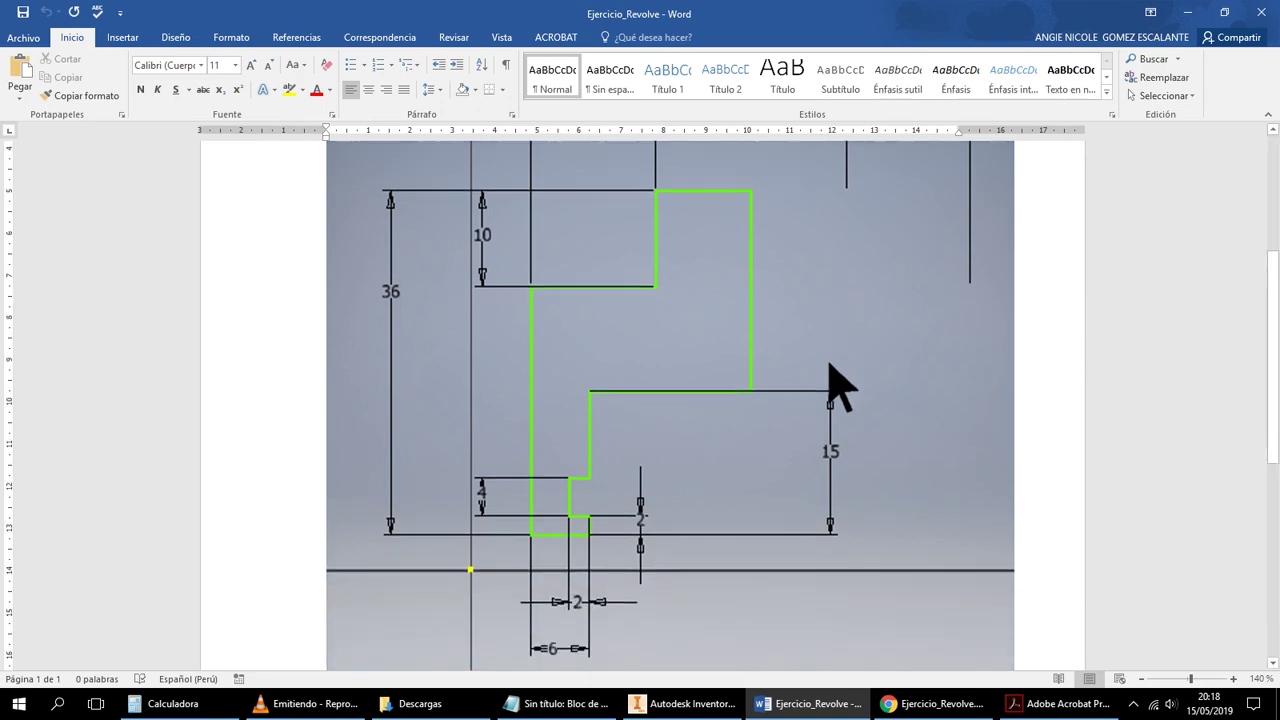
pyautogui.scroll(2, 838, 385)
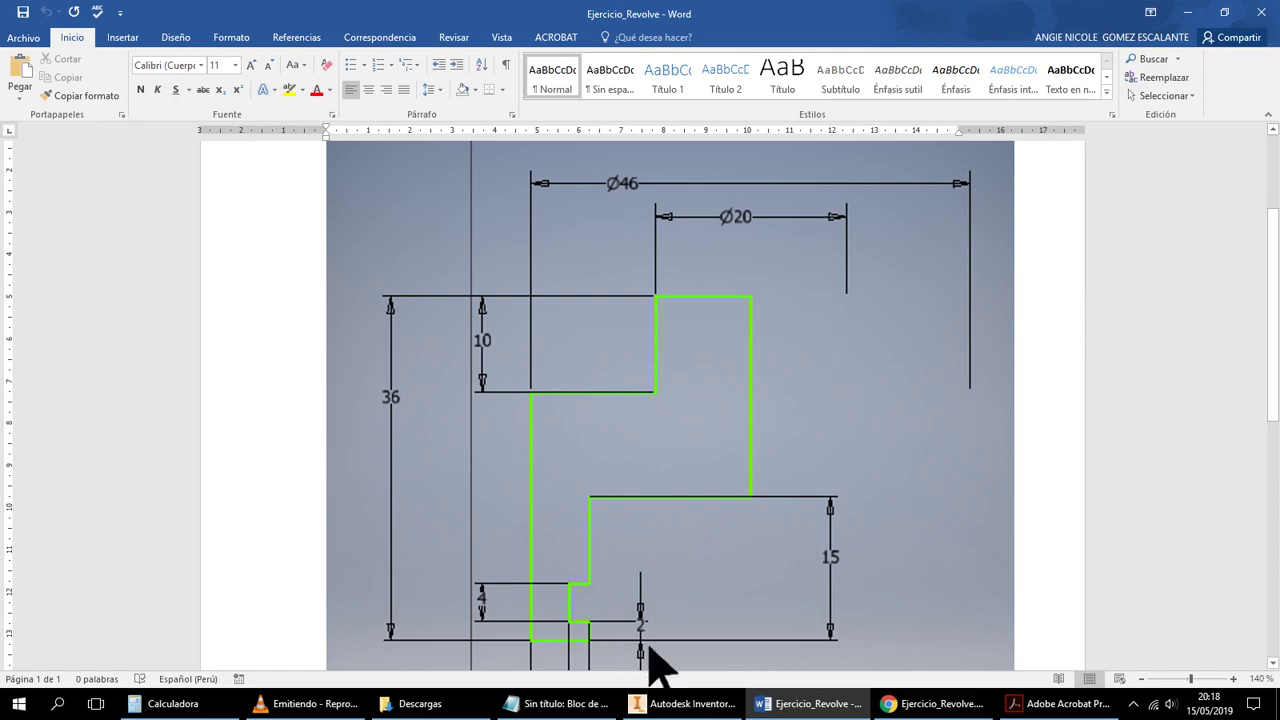
# Preview a horizontal line in Inventor from the top of the 26 mm line while comparing it with the Word drawing
pyautogui.click(680, 708)
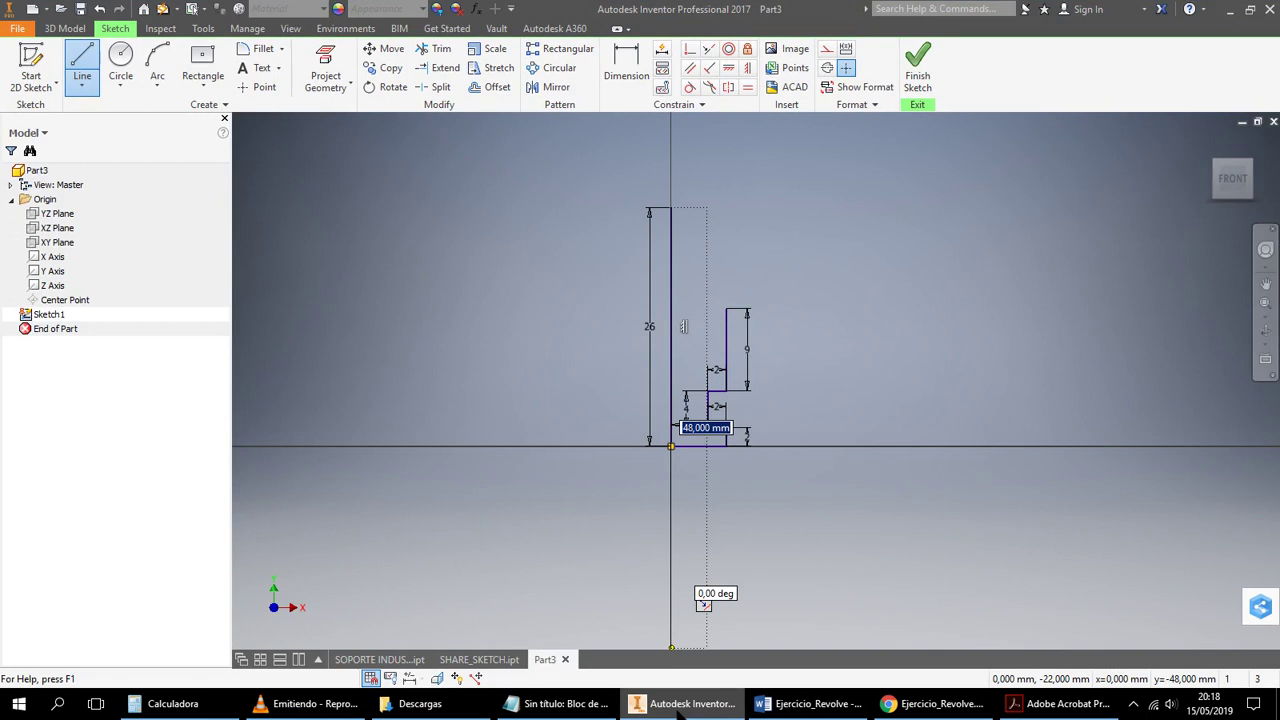
pyautogui.click(680, 706)
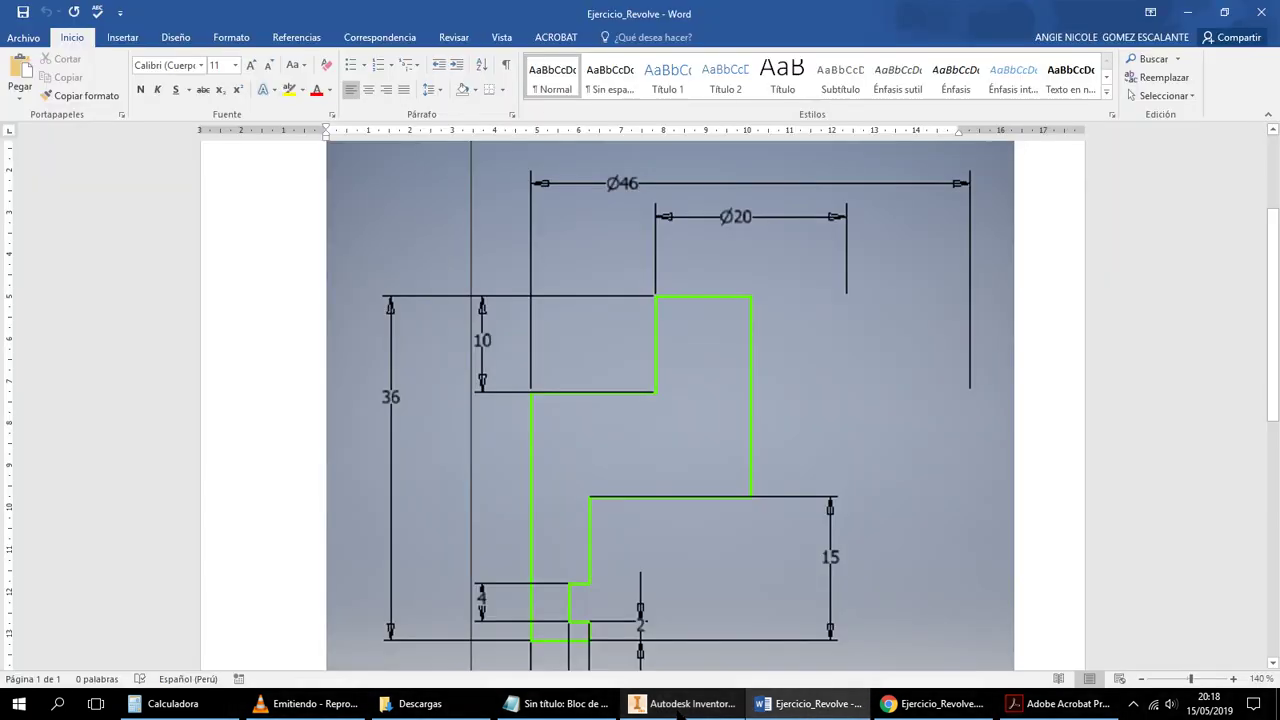
pyautogui.click(682, 706)
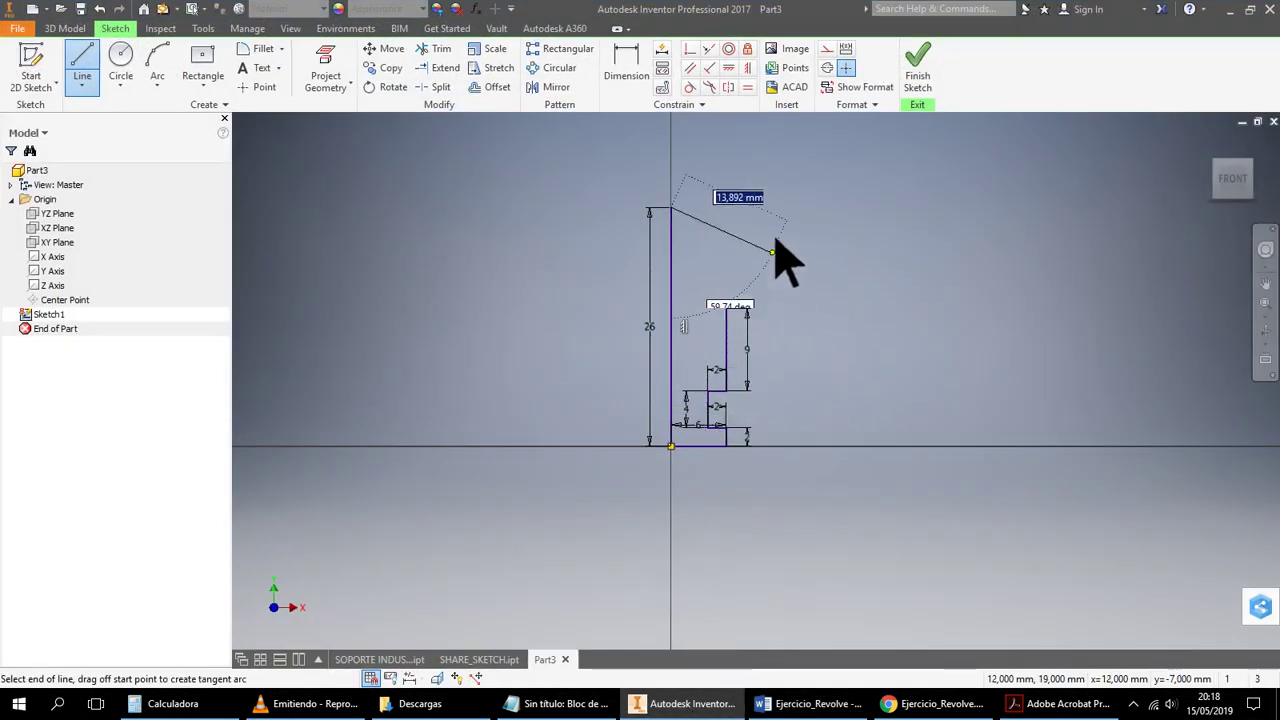
pyautogui.click(688, 704)
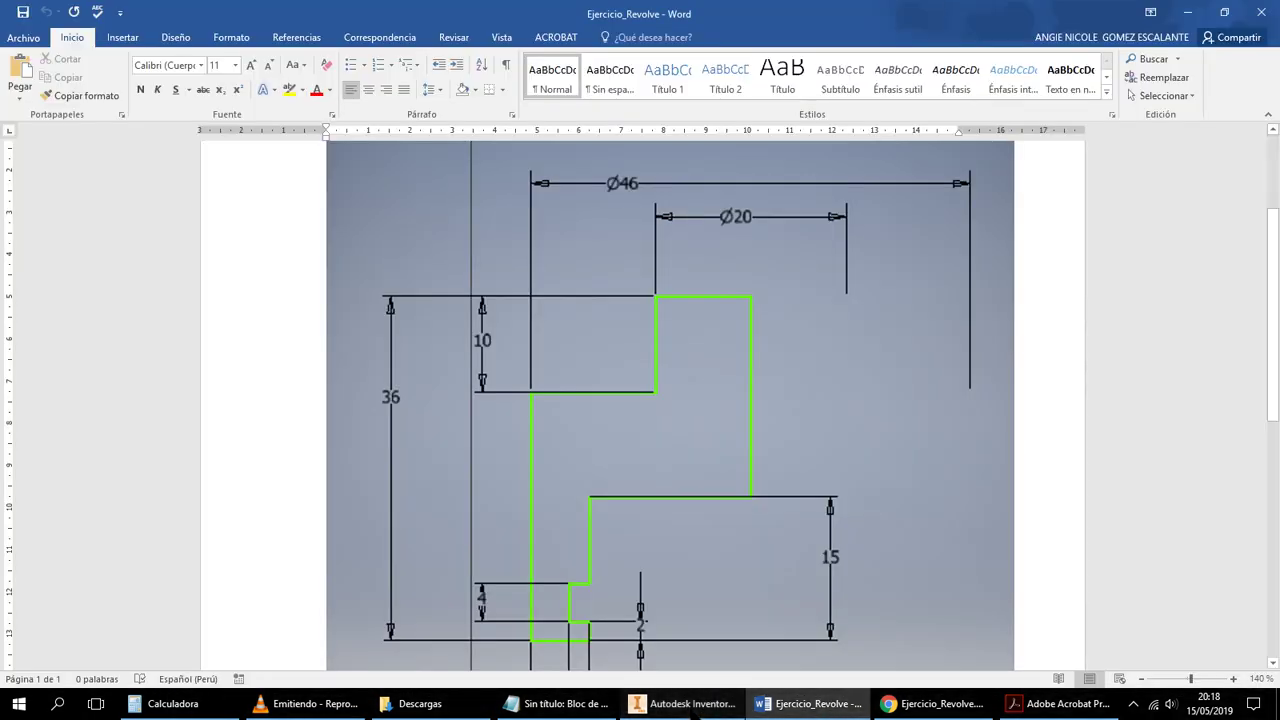
pyautogui.click(700, 704)
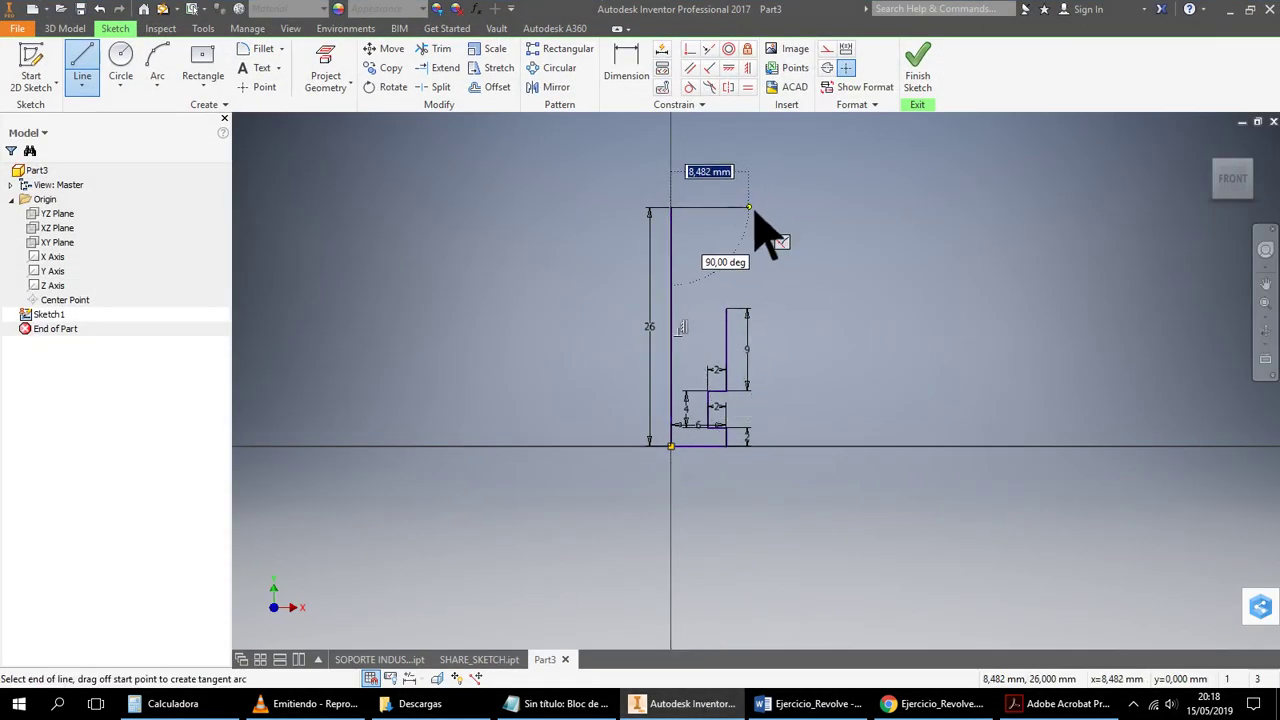
pyautogui.write('8')
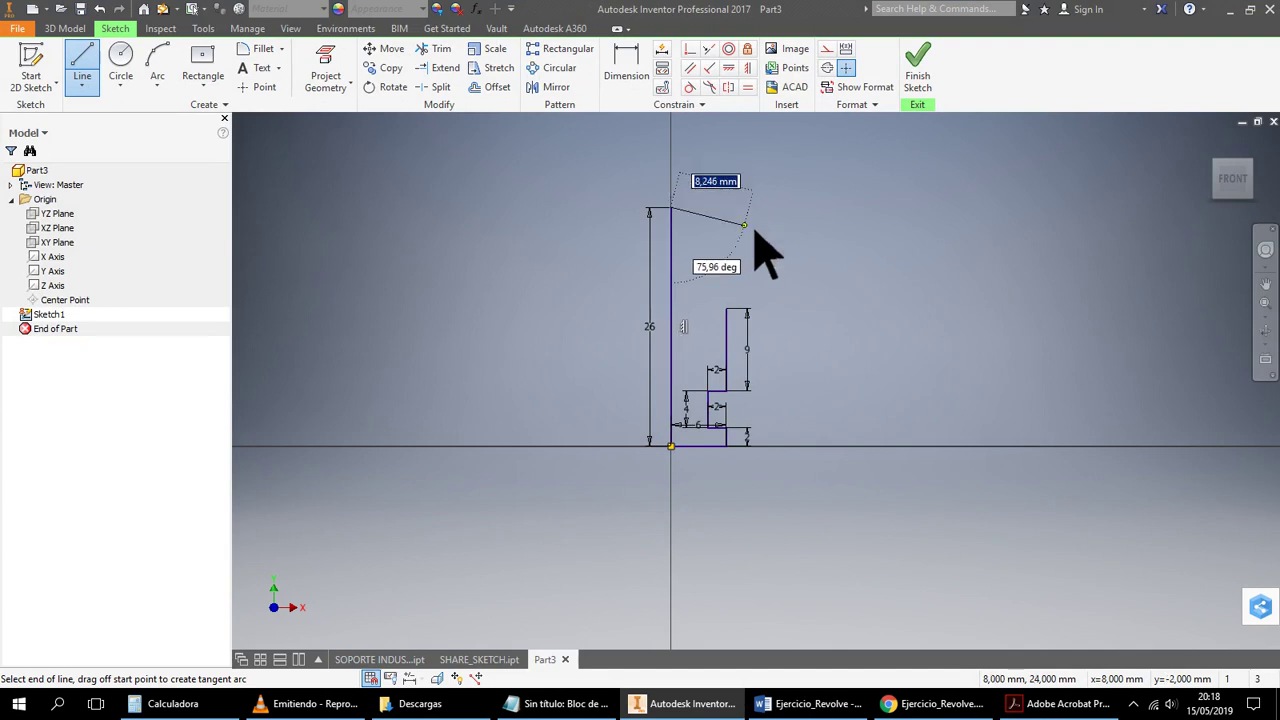
pyautogui.press('Tab')
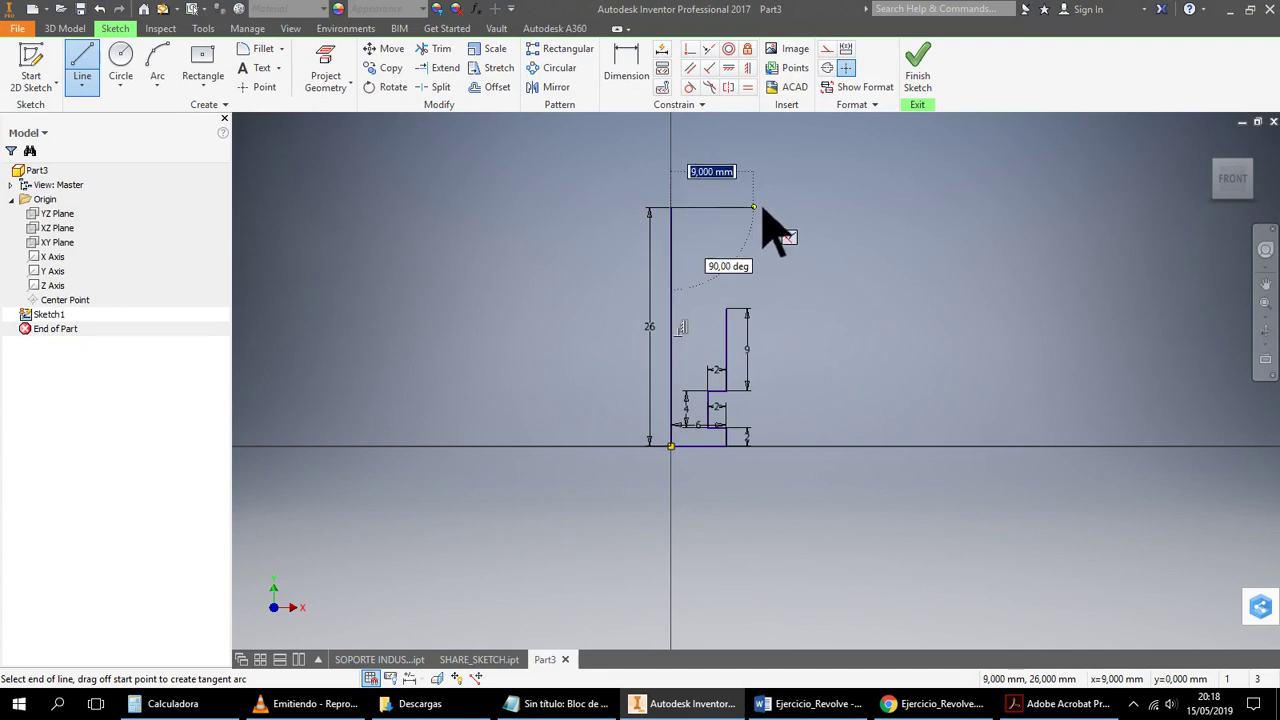
# Go back to the Word drawing and recheck the diameter and step dimensions that determine the horizontal segment's length
pyautogui.click(705, 703)
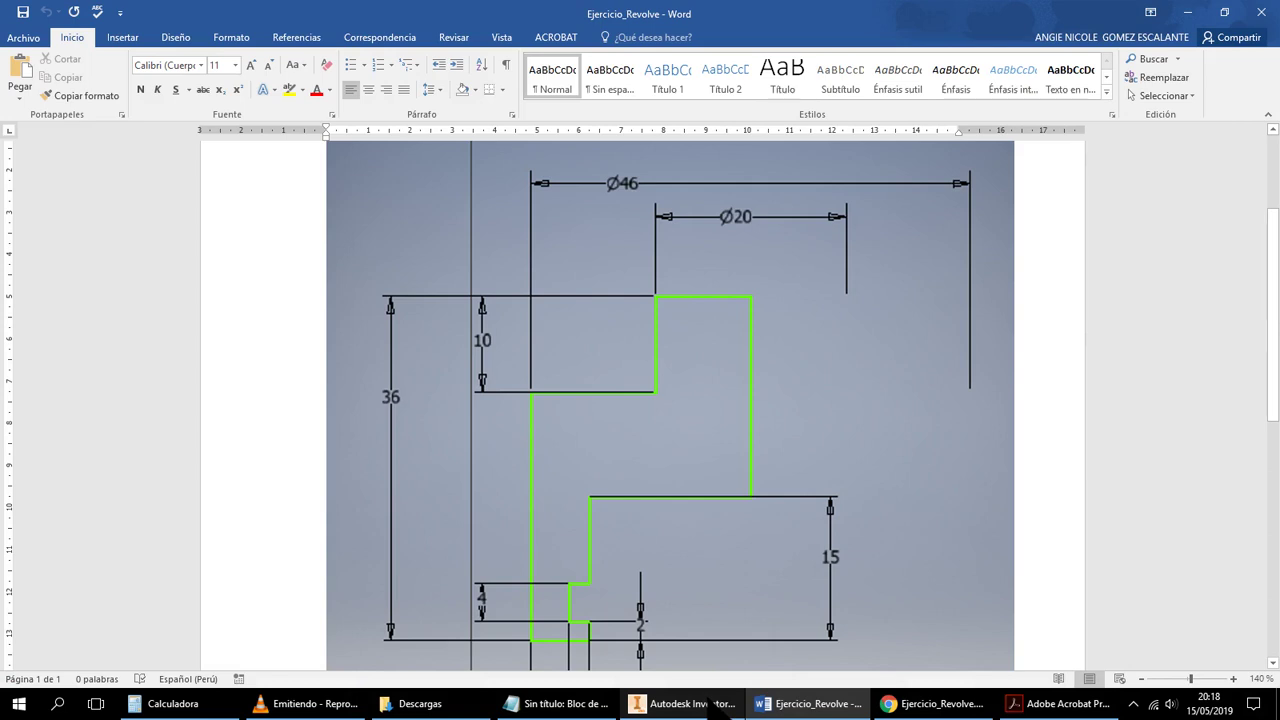
pyautogui.scroll(-3, 771, 471)
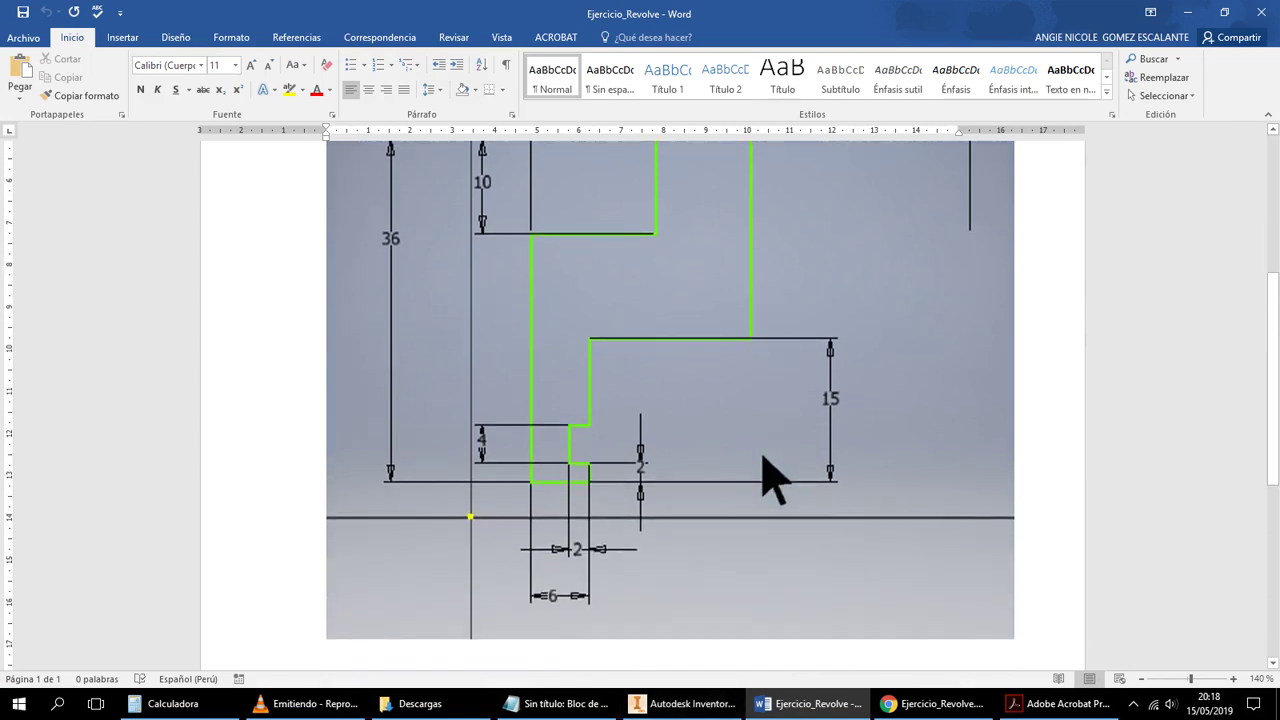
pyautogui.scroll(4, 763, 458)
pyautogui.scroll(-1, 763, 458)
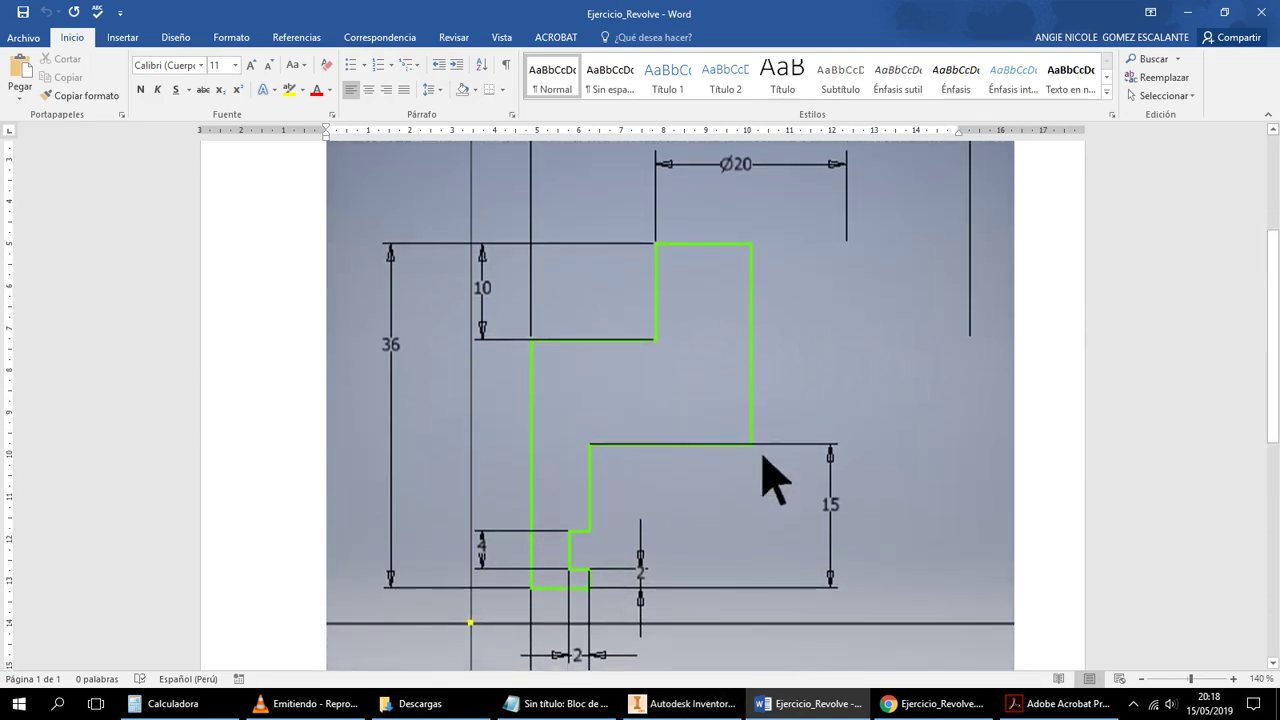
pyautogui.scroll(-1, 775, 484)
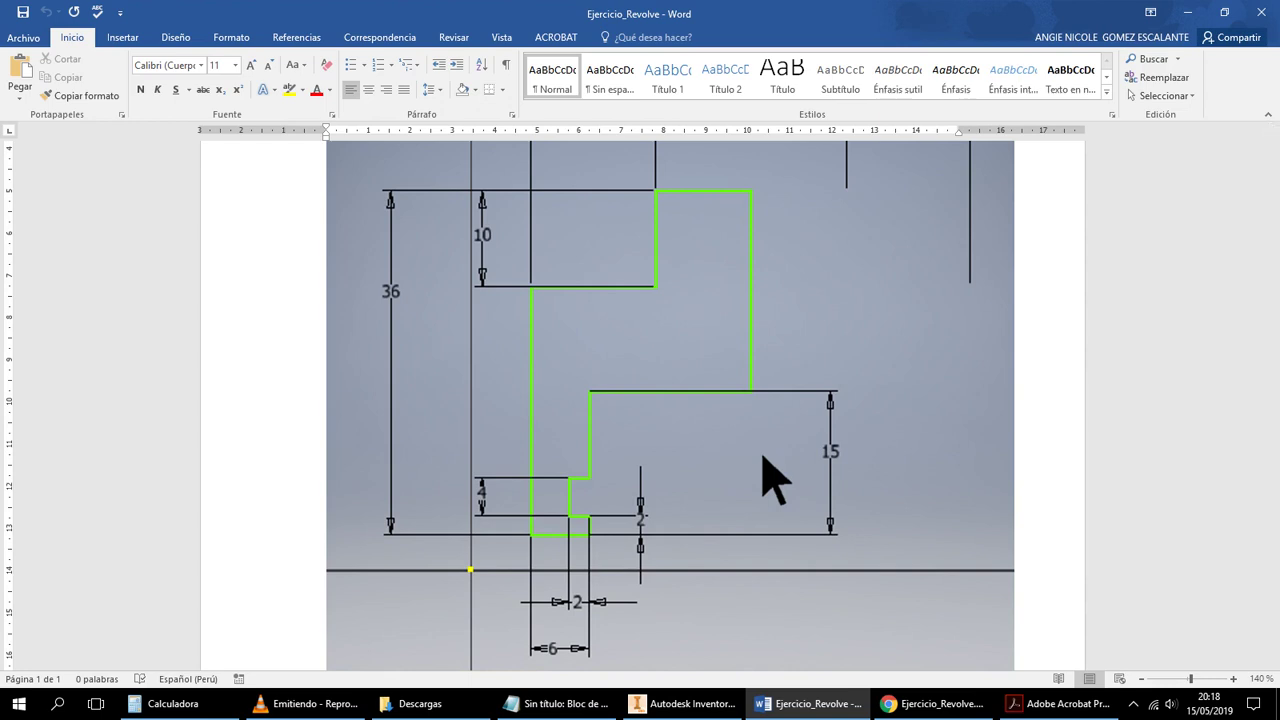
pyautogui.scroll(3, 775, 484)
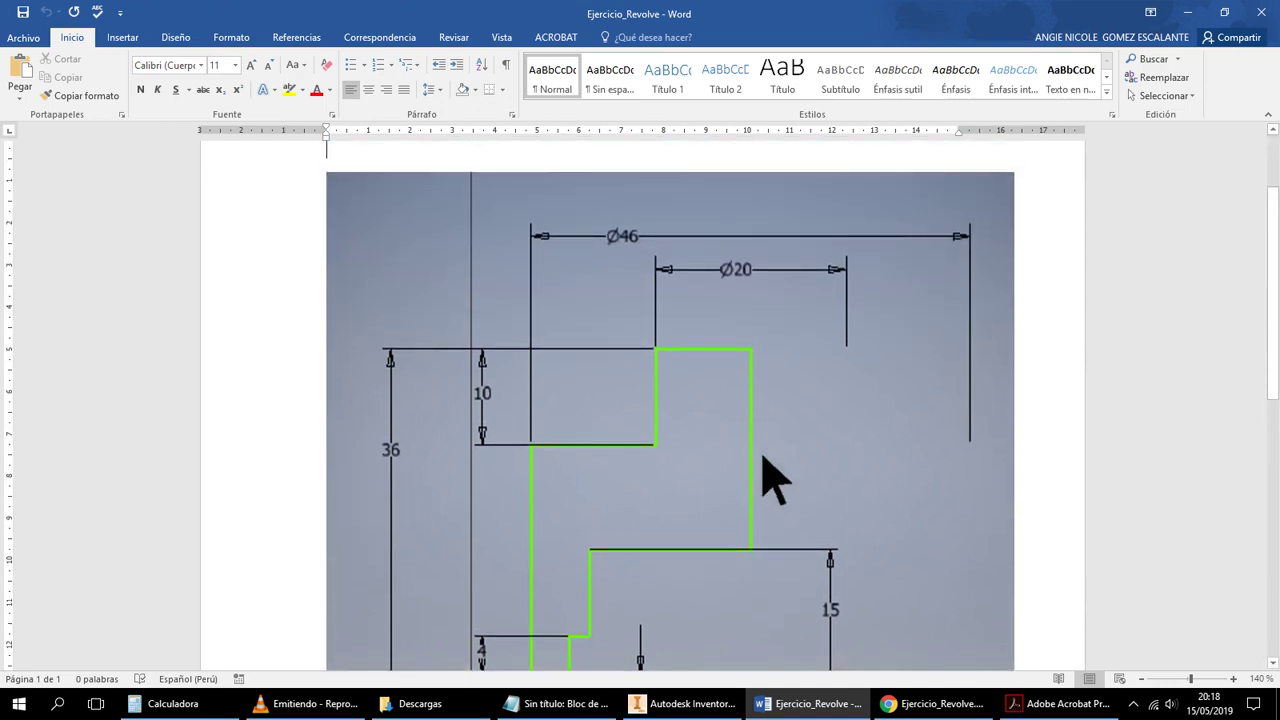
pyautogui.scroll(-1, 775, 484)
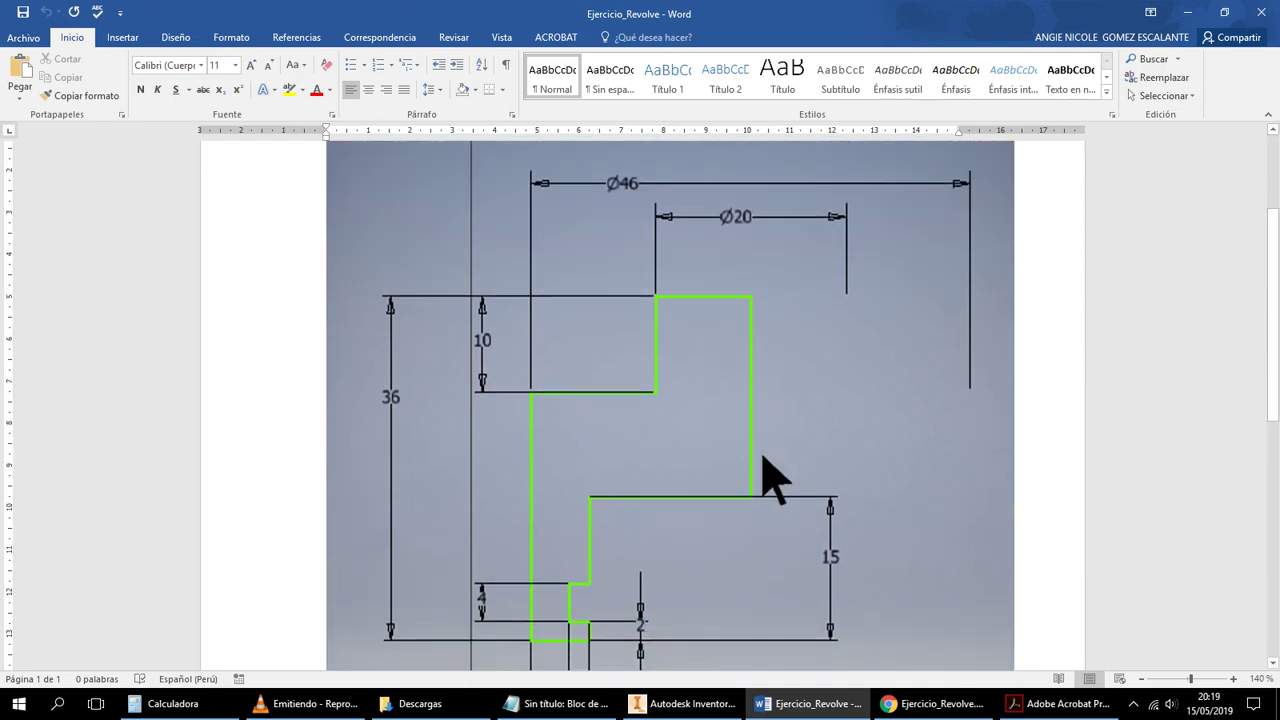
# Check the diameters and heights in the Word drawing, and in Inventor extend the profile 13 mm horizontally and 10 mm vertically upward
pyautogui.scroll(-2, 775, 484)
pyautogui.scroll(3, 775, 484)
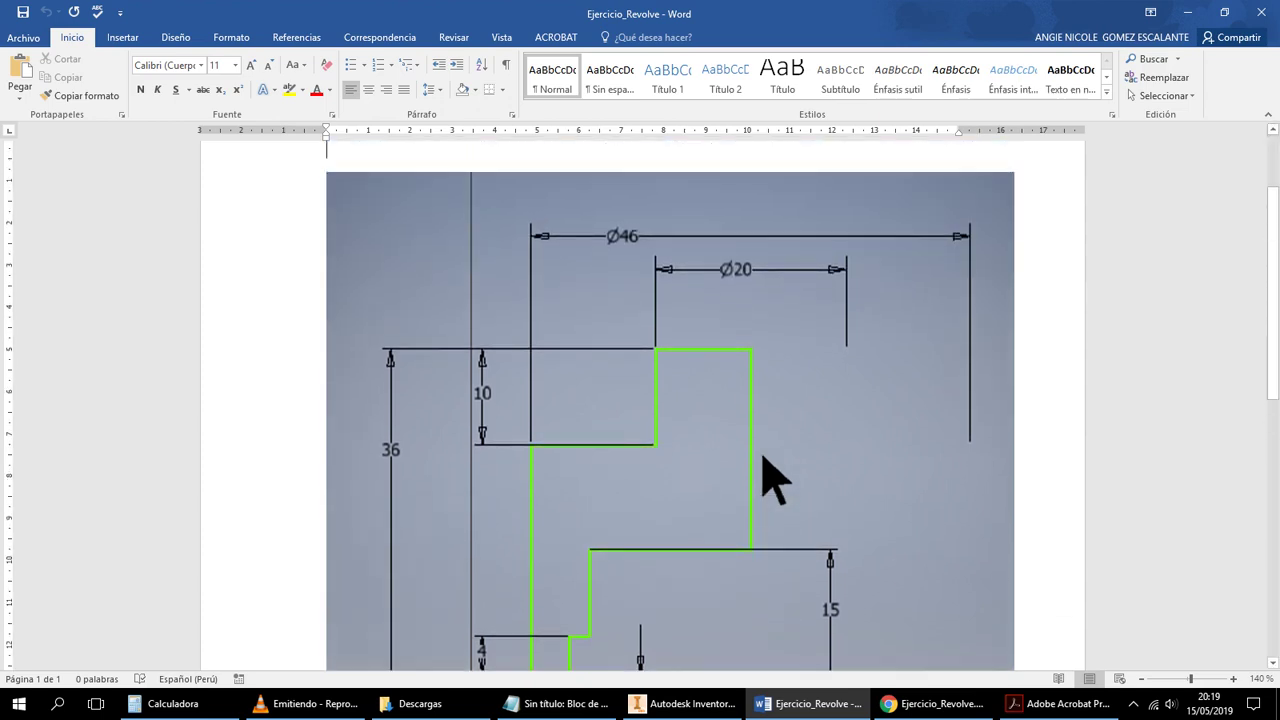
pyautogui.scroll(-2, 775, 484)
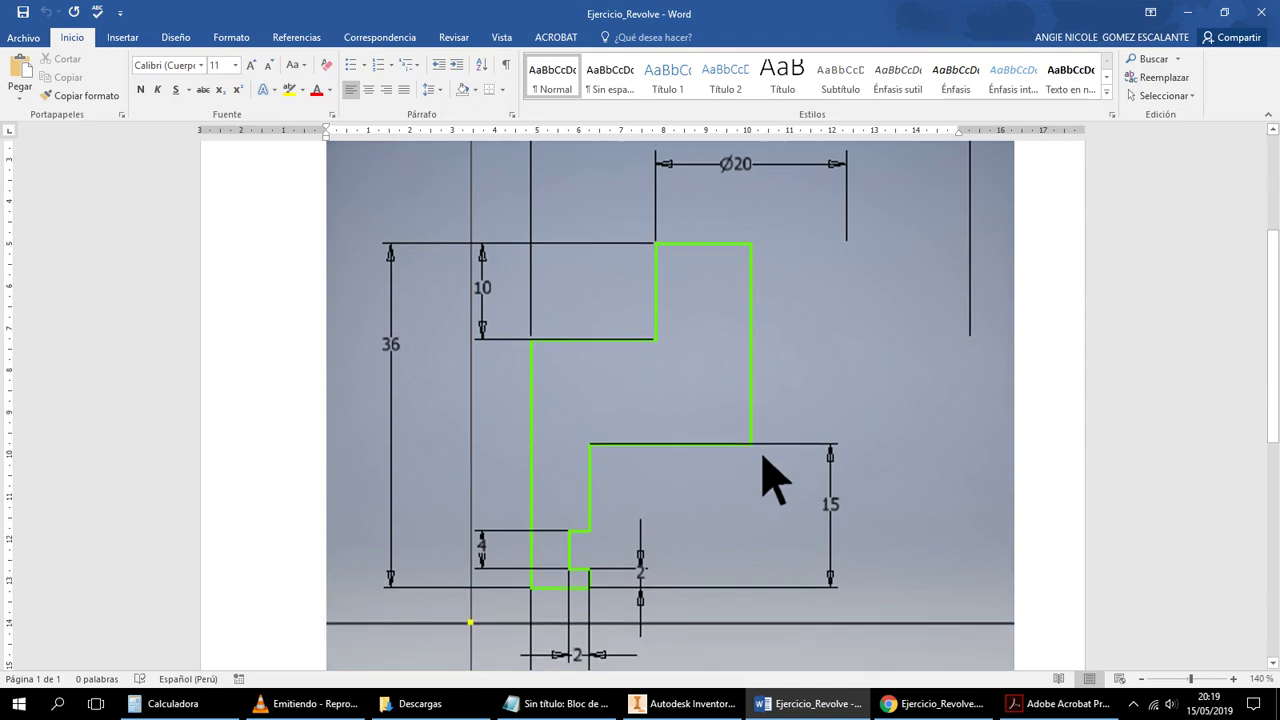
pyautogui.scroll(2, 775, 484)
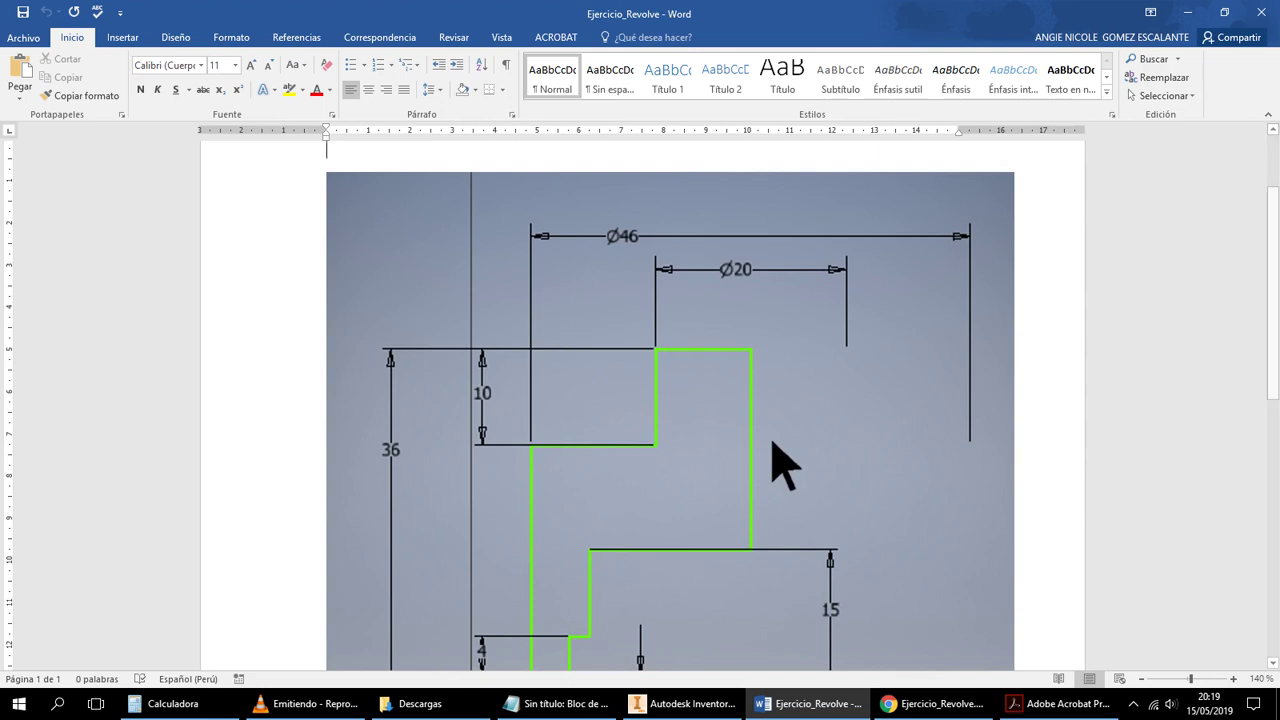
pyautogui.click(685, 703)
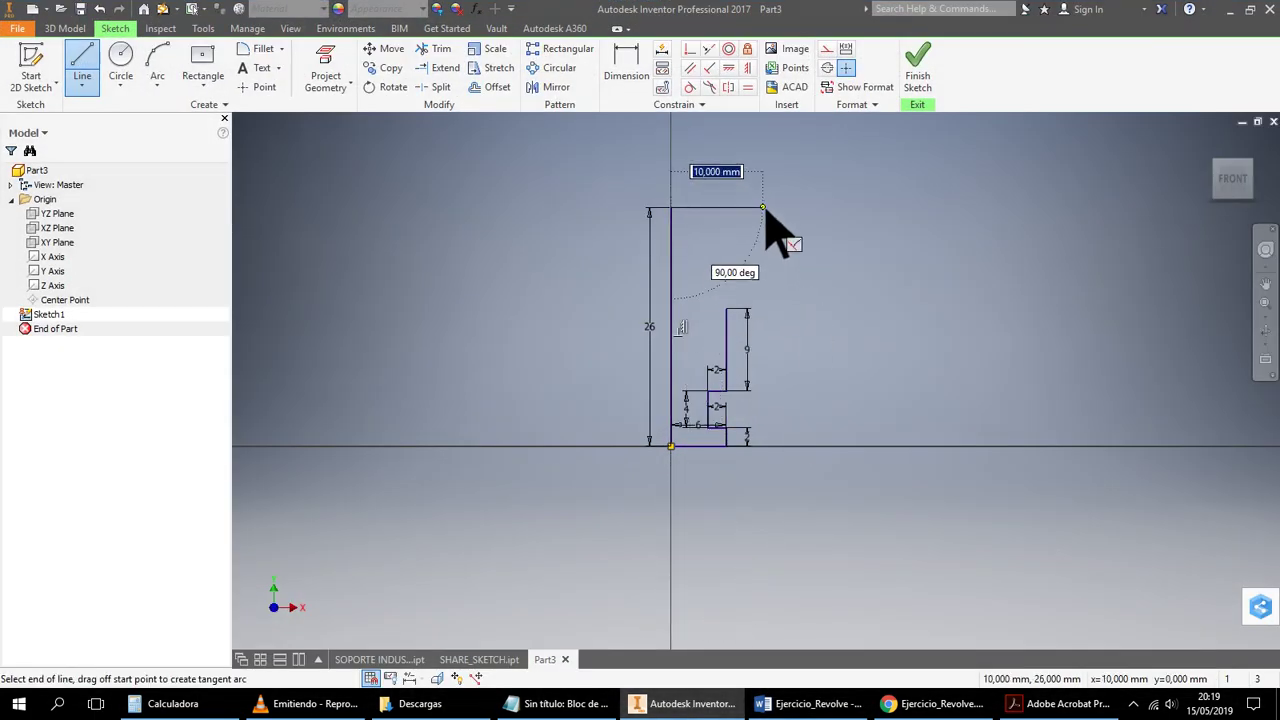
pyautogui.write('13')
pyautogui.press('Return')
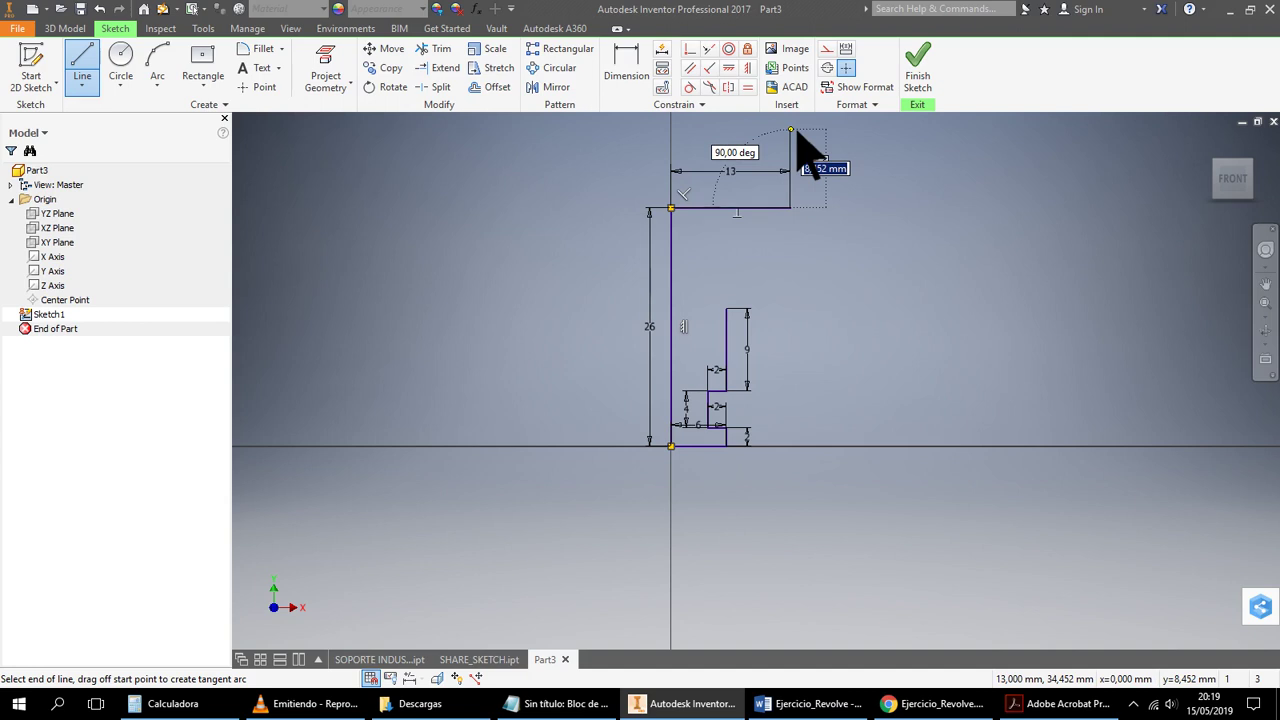
pyautogui.write('10')
pyautogui.press('Return')
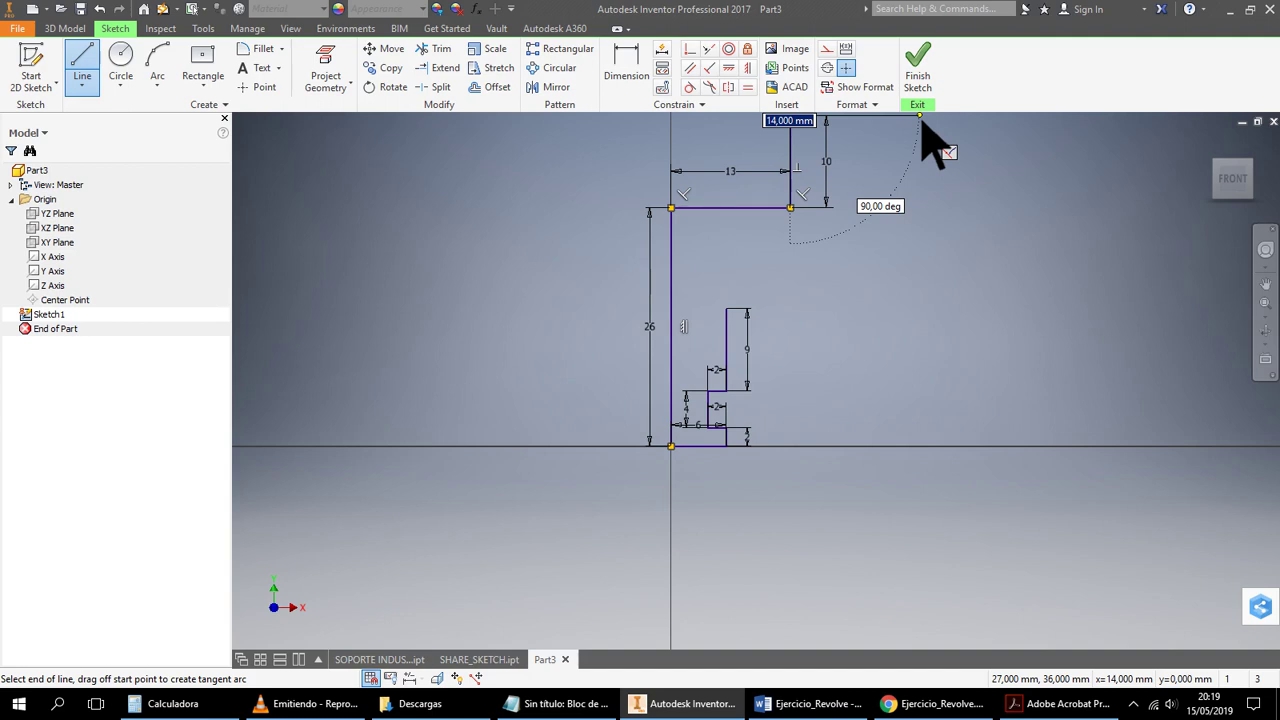
# Close the profile with a 14 mm horizontal line, a 21 mm downward line and a horizontal line back to the 9 mm segment's upper end
pyautogui.click(920, 117)
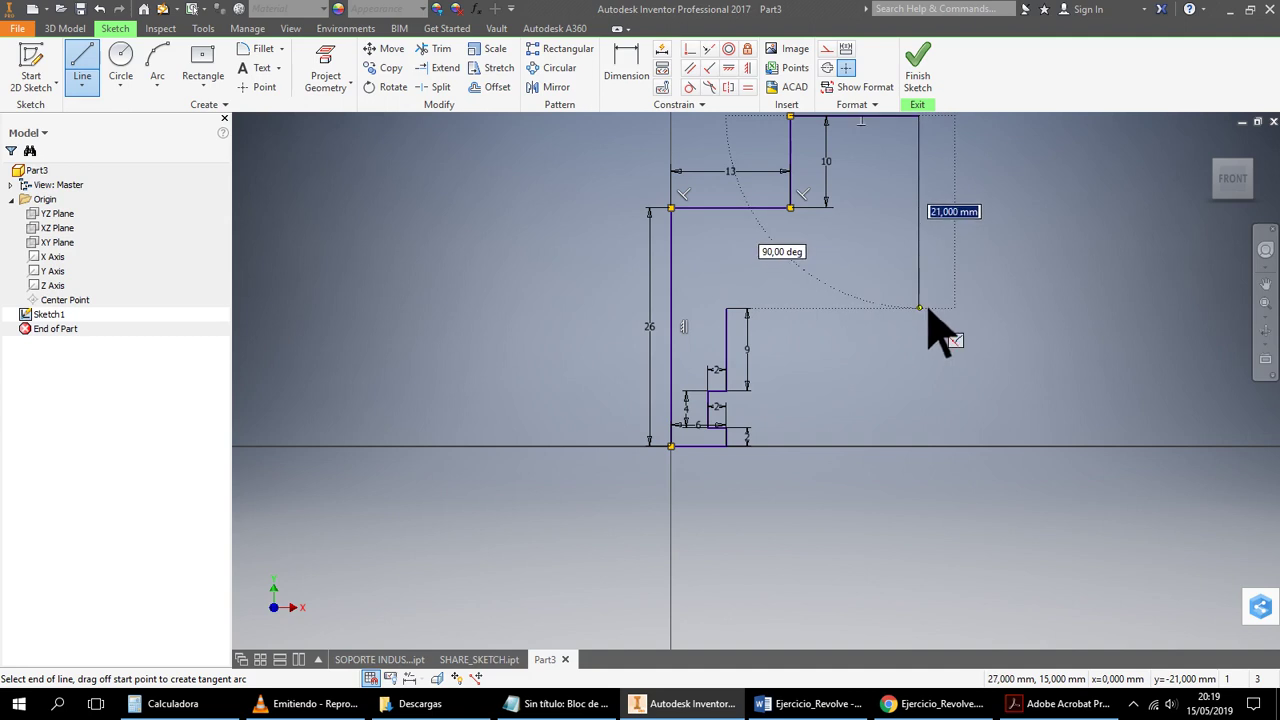
pyautogui.click(921, 309)
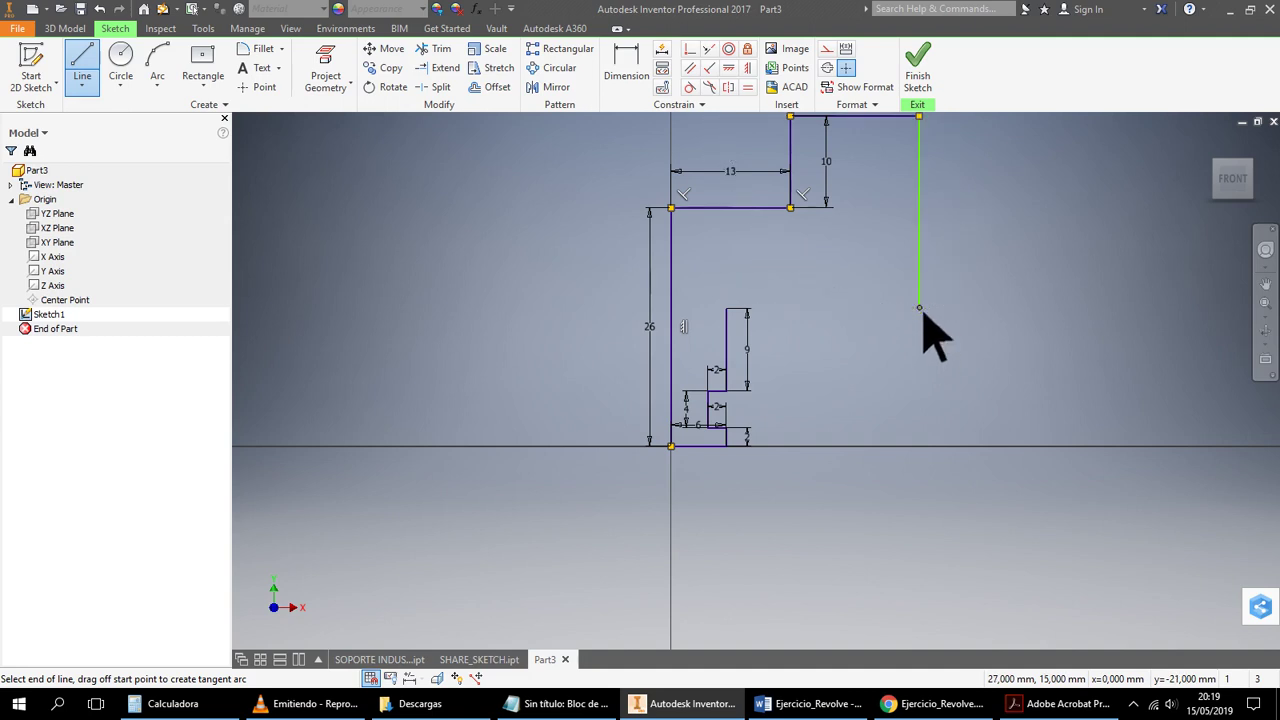
pyautogui.click(735, 311)
pyautogui.rightClick(998, 338)
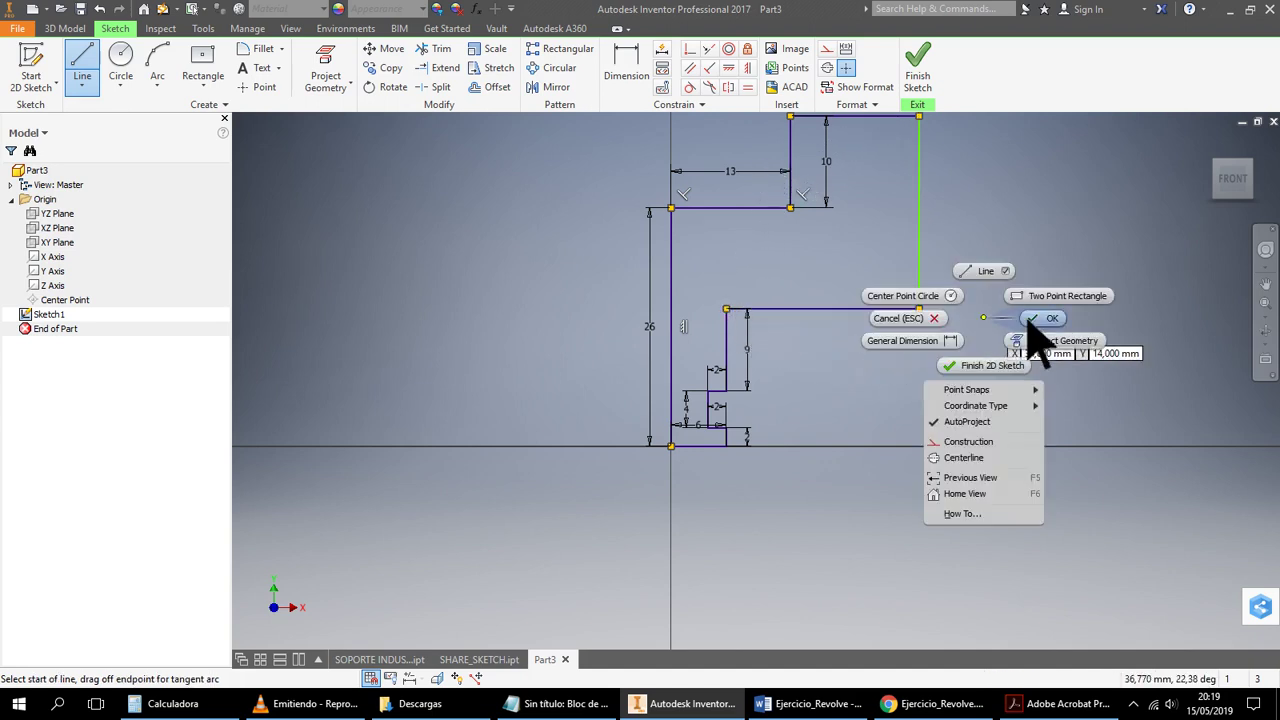
pyautogui.click(1043, 336)
# Try to dimension the length of the profile's rightmost vertical line
pyautogui.scroll(-3, 1012, 265)
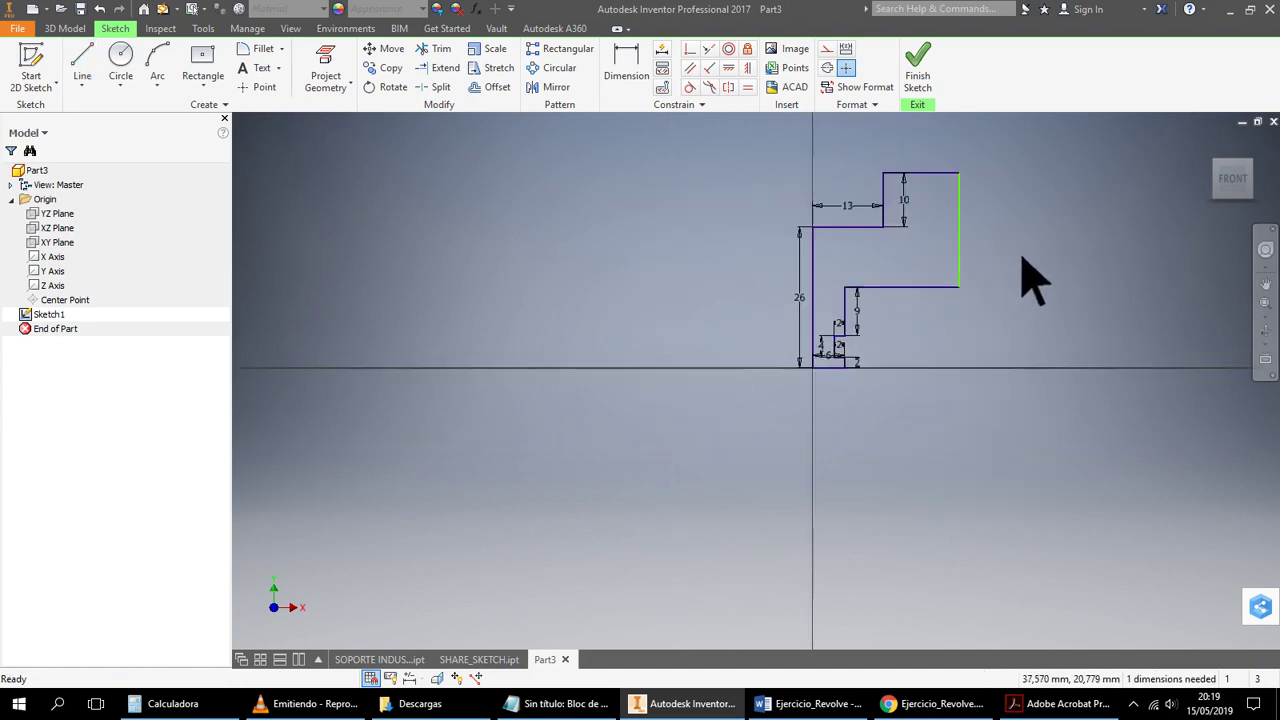
pyautogui.moveTo(1030, 256); pyautogui.dragTo(777, 289, button='middle')
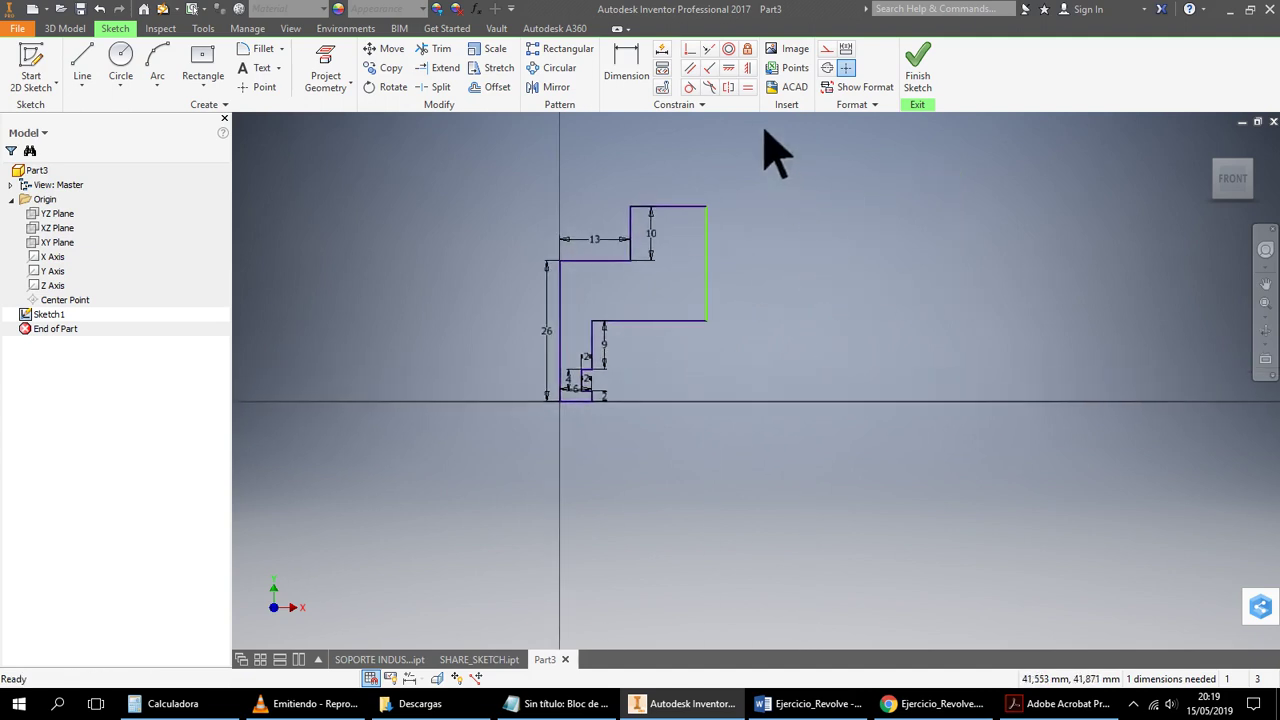
pyautogui.click(640, 65)
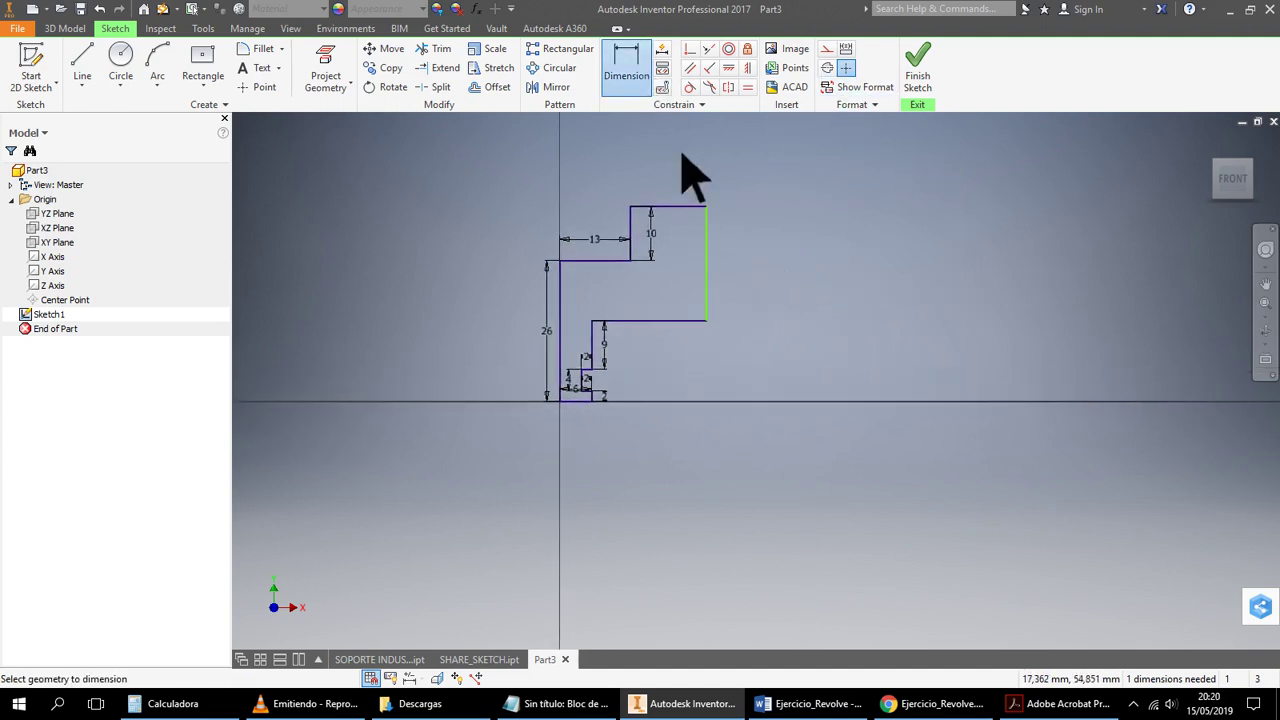
pyautogui.click(710, 285)
pyautogui.click(788, 295)
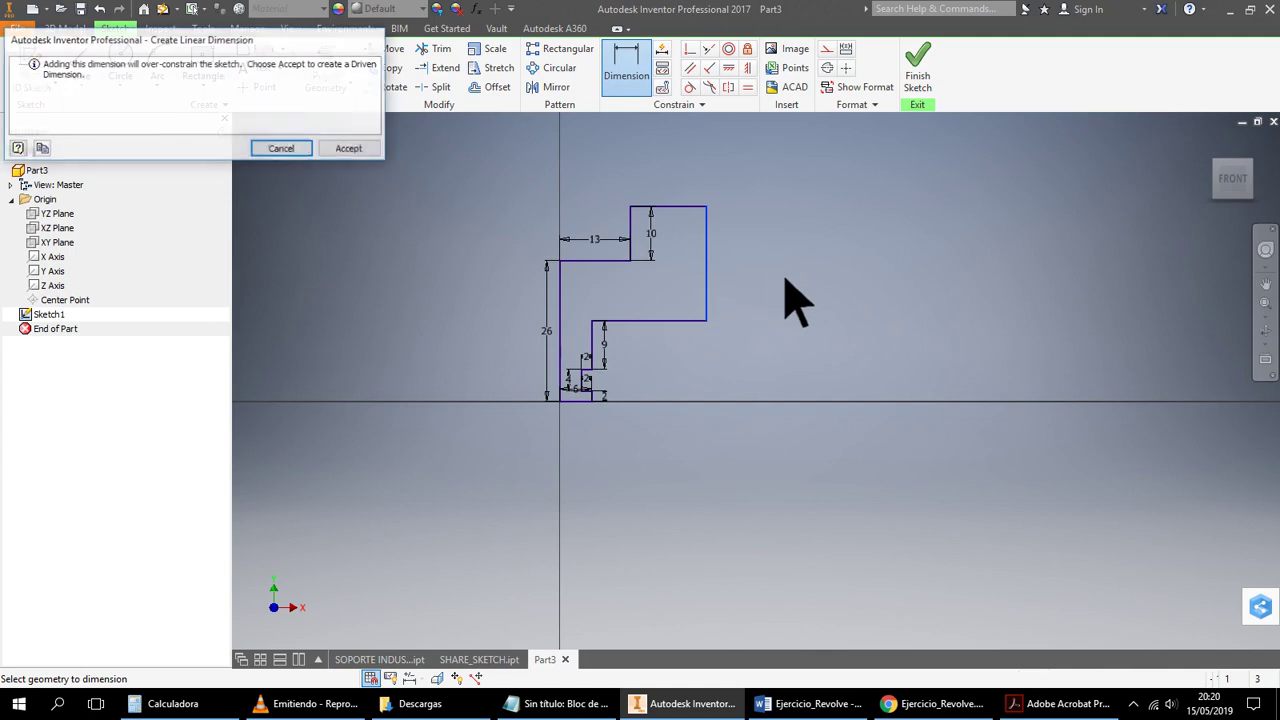
pyautogui.click(287, 149)
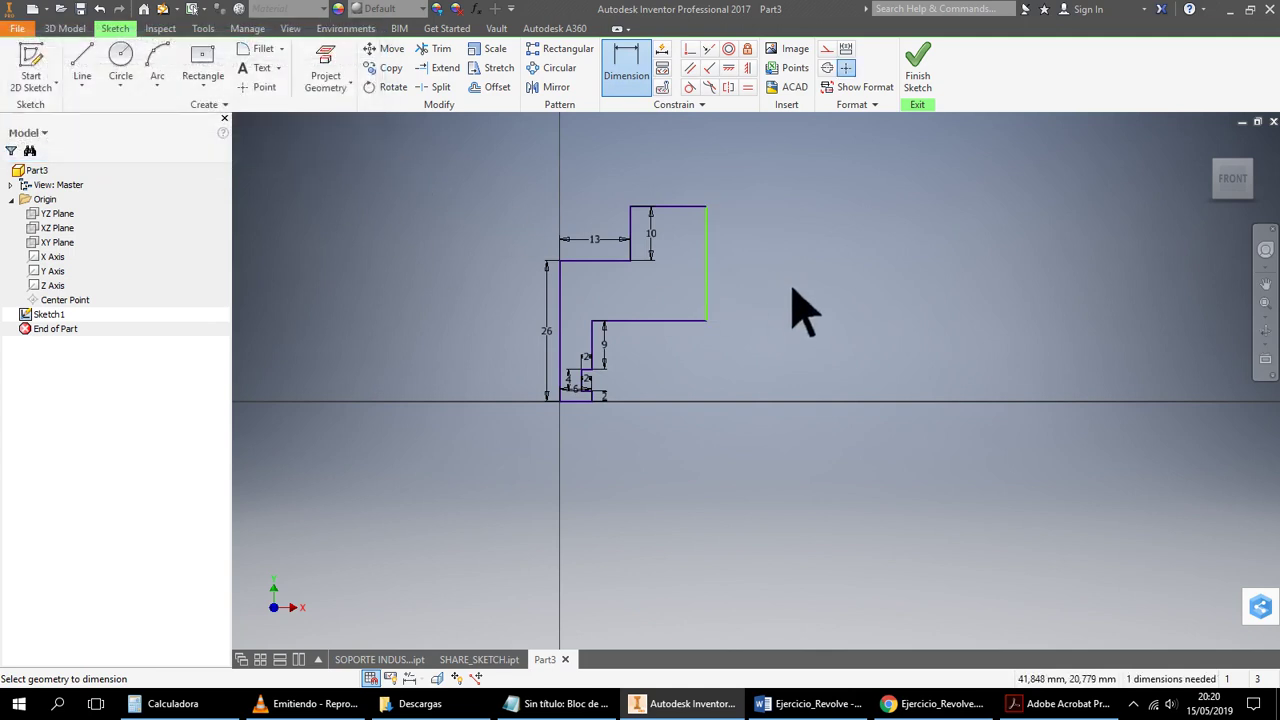
pyautogui.click(712, 282)
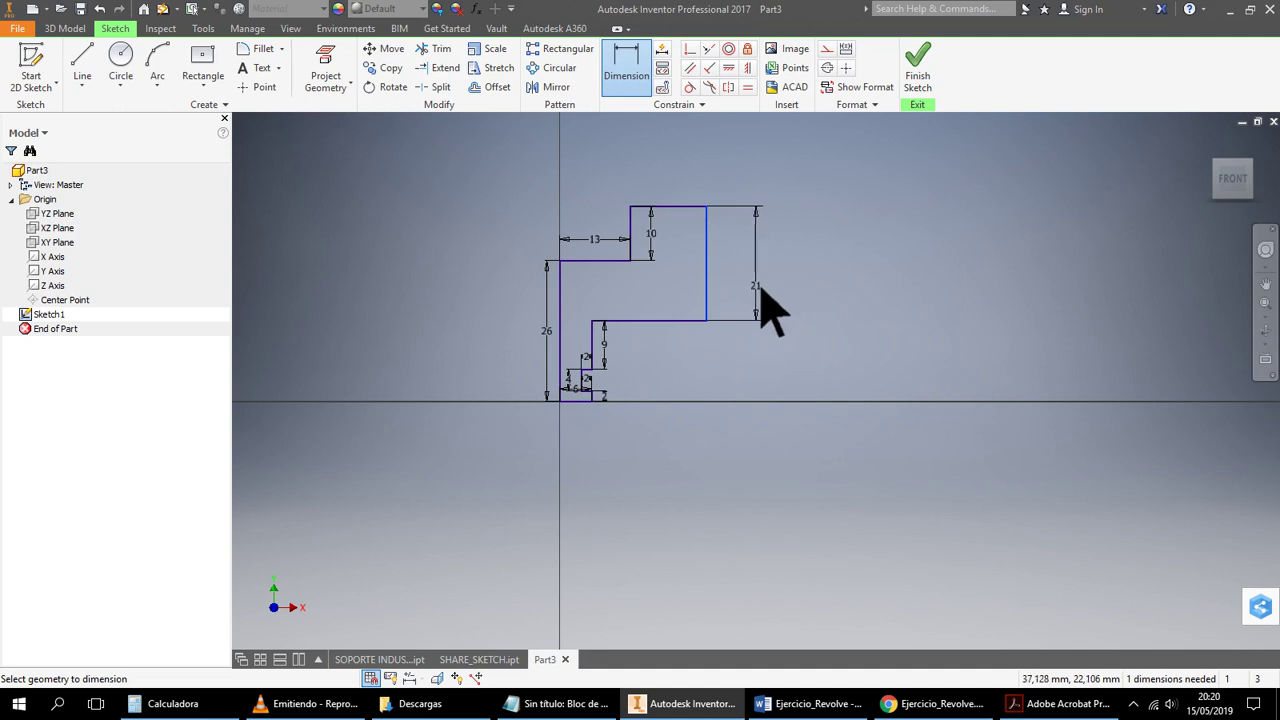
pyautogui.rightClick(772, 300)
pyautogui.press('Escape')
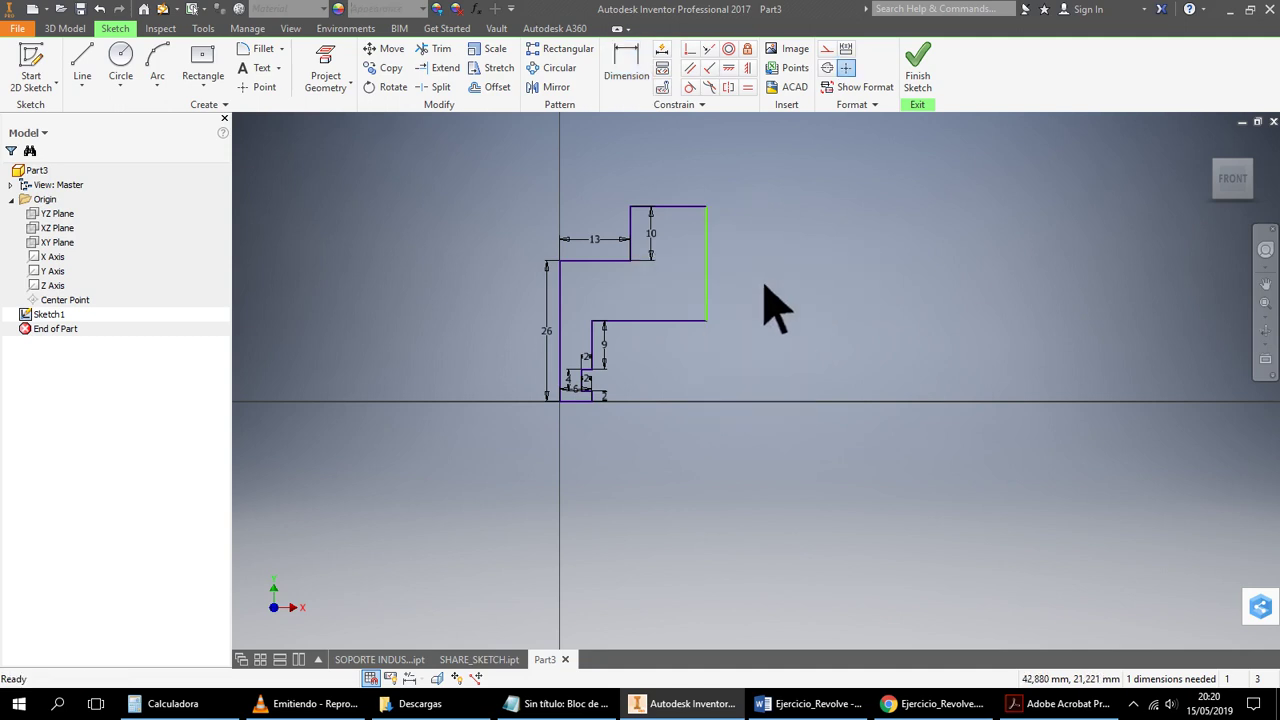
# Delete the profile's rightmost vertical line and redraw it between the free ends of the two long horizontal lines
pyautogui.click(708, 300)
pyautogui.press('Delete')
pyautogui.click(648, 80)
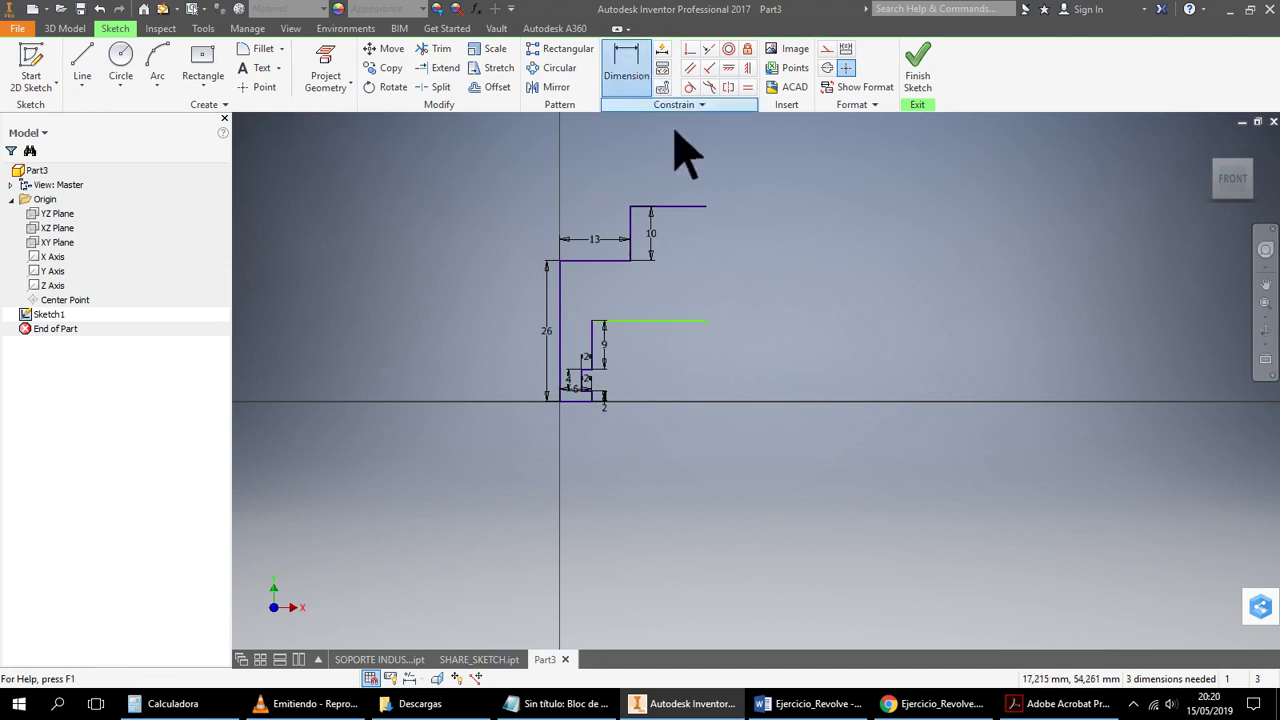
pyautogui.click(90, 60)
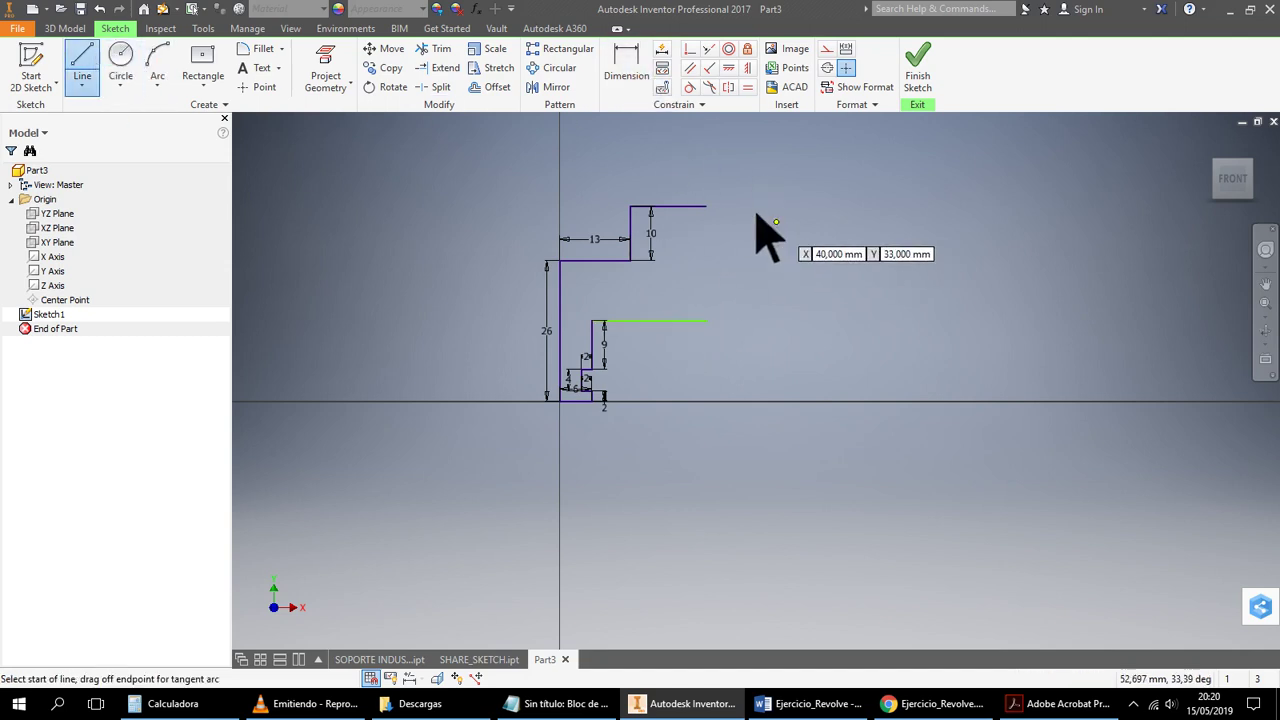
pyautogui.click(706, 206)
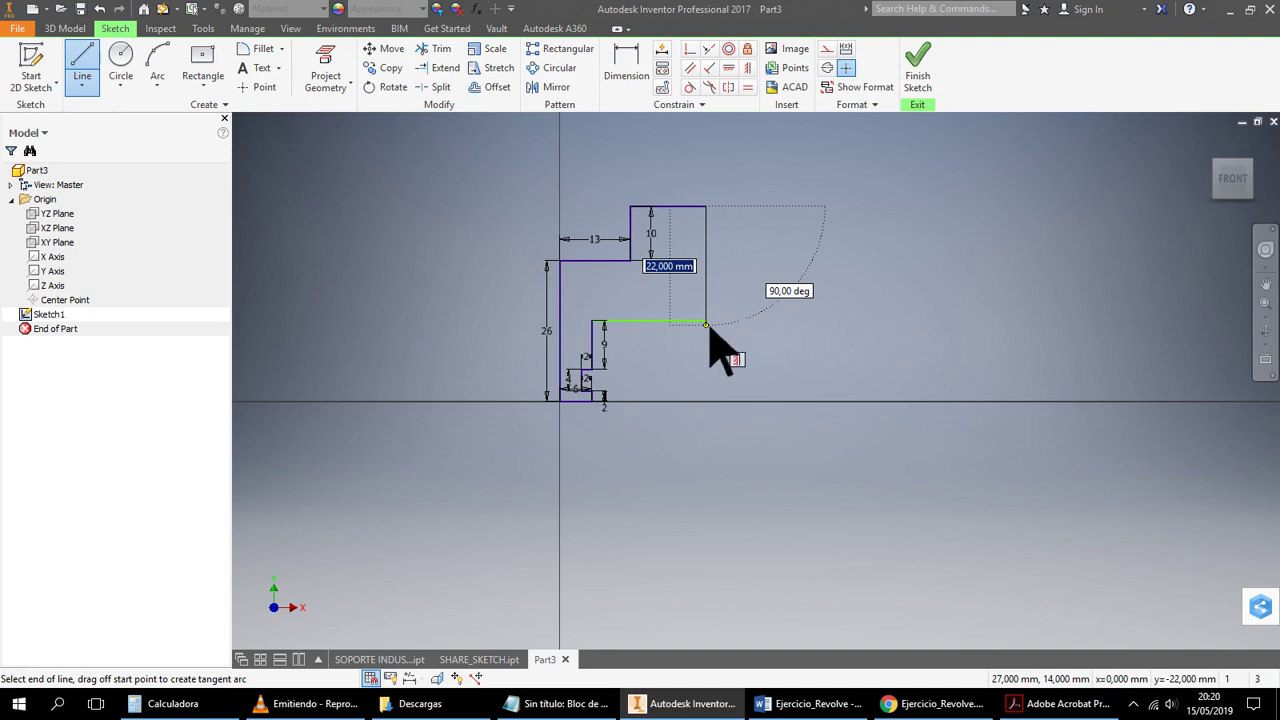
pyautogui.click(707, 321)
pyautogui.rightClick(828, 278)
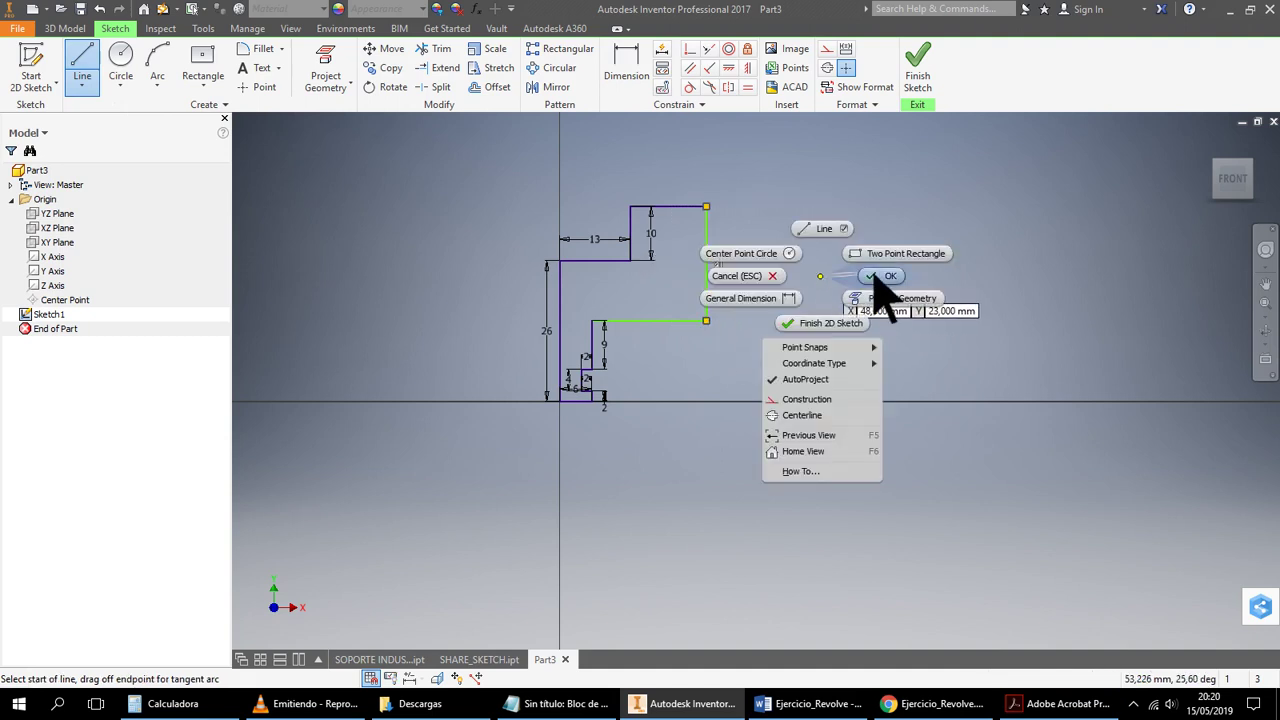
pyautogui.click(871, 285)
# Dimension the length of the redrawn vertical line, placing the dimension outside the profile
pyautogui.click(626, 65)
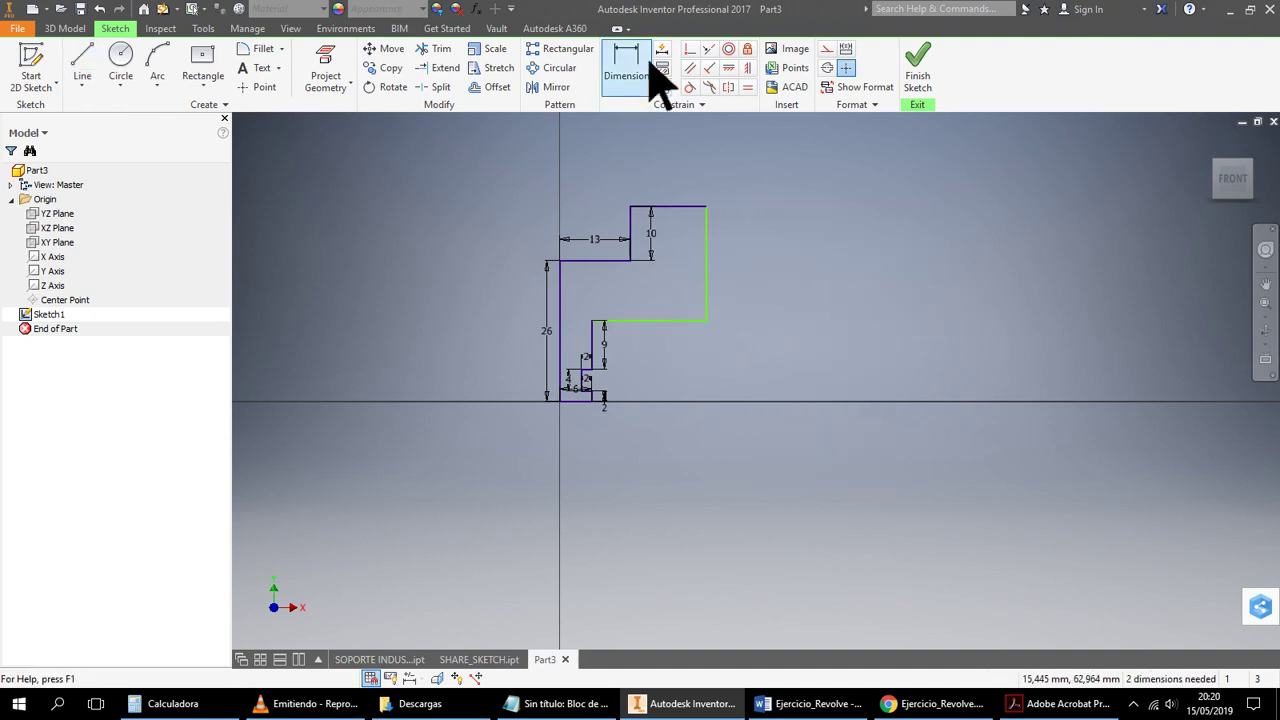
pyautogui.click(707, 245)
pyautogui.click(752, 238)
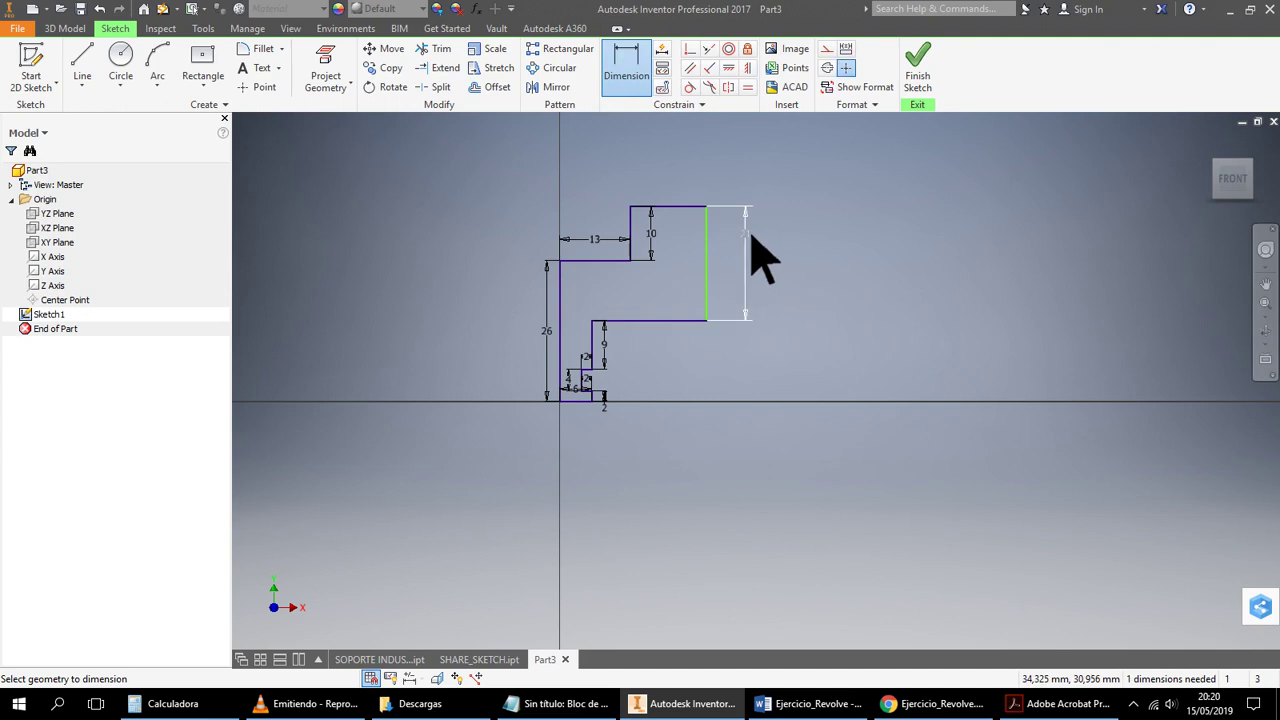
pyautogui.rightClick(836, 252)
pyautogui.click(896, 253)
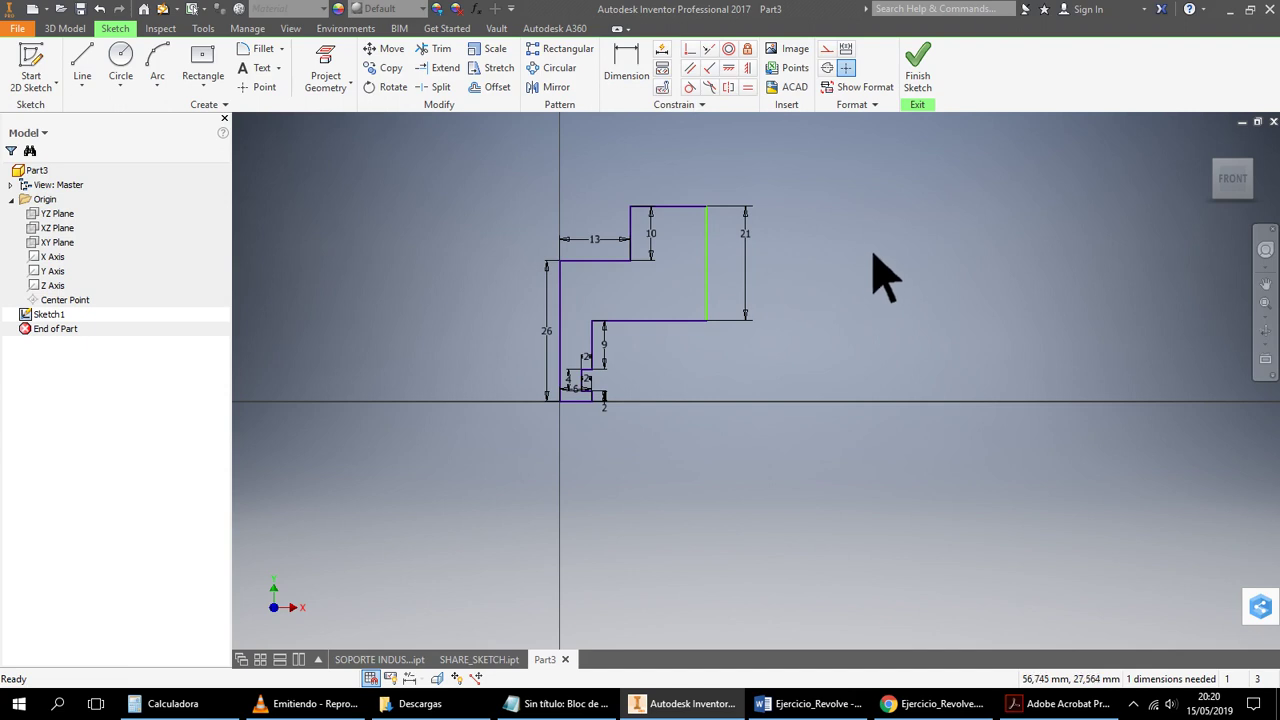
# Finish the profile sketch and inspect it from an oblique 3D angle
pyautogui.click(934, 55)
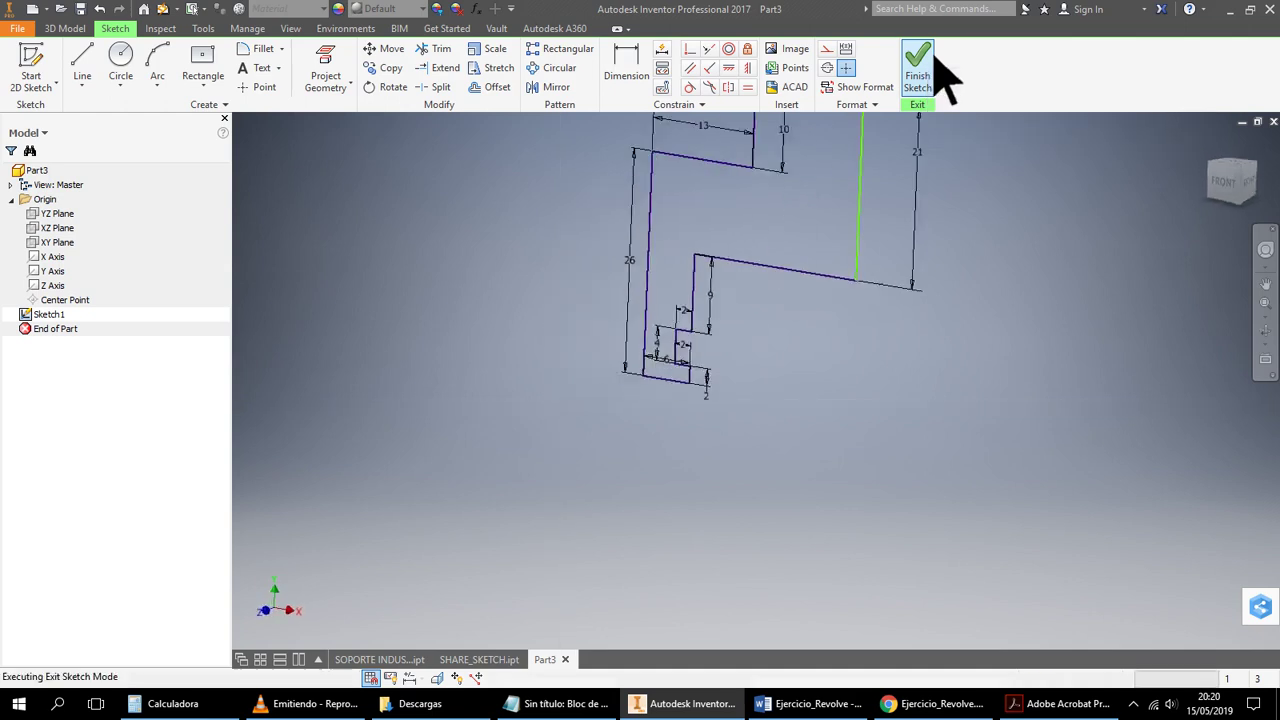
pyautogui.click(1265, 330)
pyautogui.moveTo(957, 386)
pyautogui.mouseDown()
pyautogui.moveTo(929, 343)
pyautogui.moveTo(945, 315)
pyautogui.moveTo(914, 316)
pyautogui.mouseUp()
pyautogui.scroll(-3, 914, 316)
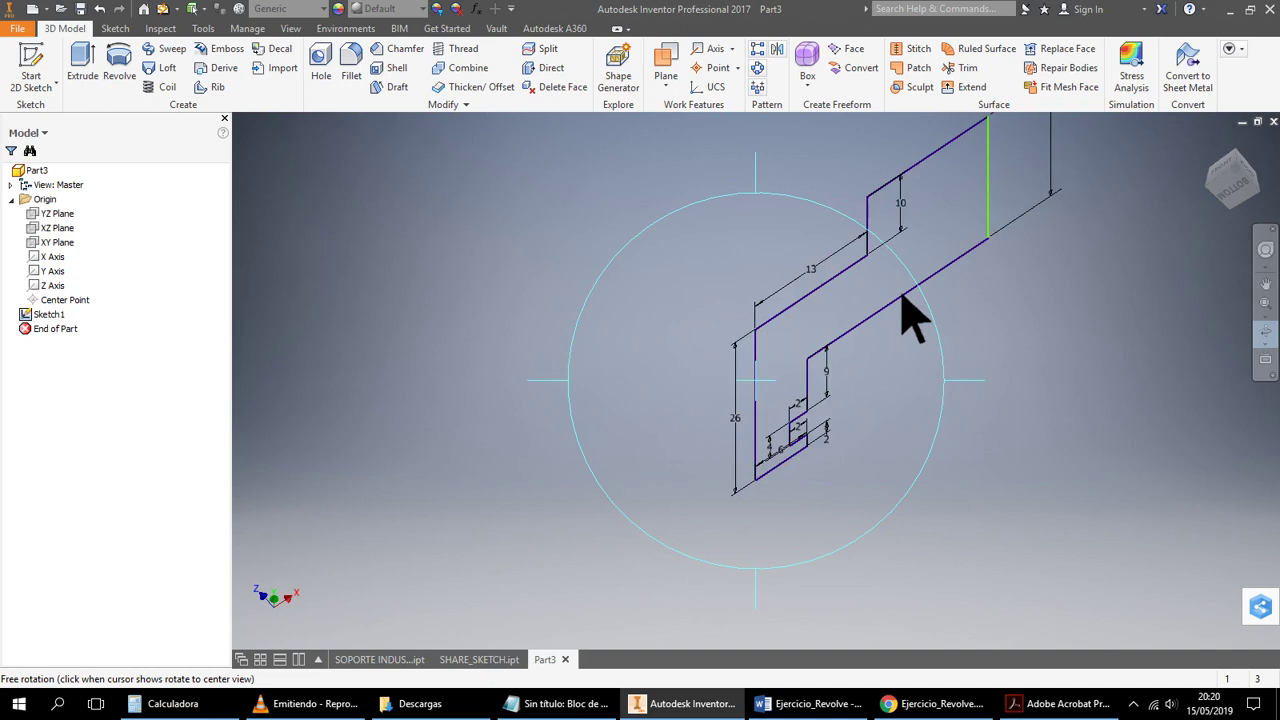
pyautogui.scroll(3, 914, 316)
pyautogui.moveTo(914, 314)
pyautogui.mouseDown(button='middle')
pyautogui.moveTo(686, 320)
pyautogui.moveTo(609, 386)
pyautogui.moveTo(665, 385)
pyautogui.mouseUp(button='middle')
pyautogui.rightClick(1000, 310)
pyautogui.click(1053, 277)
pyautogui.press('Escape')
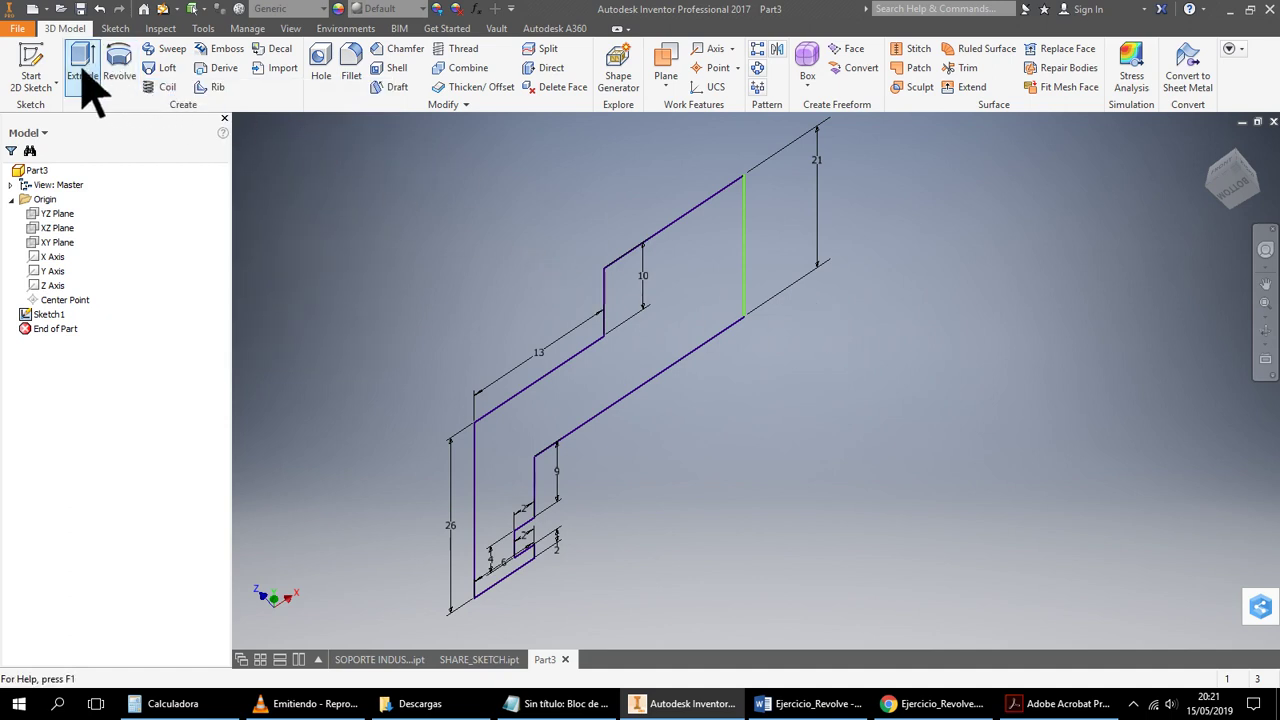
pyautogui.click(120, 70)
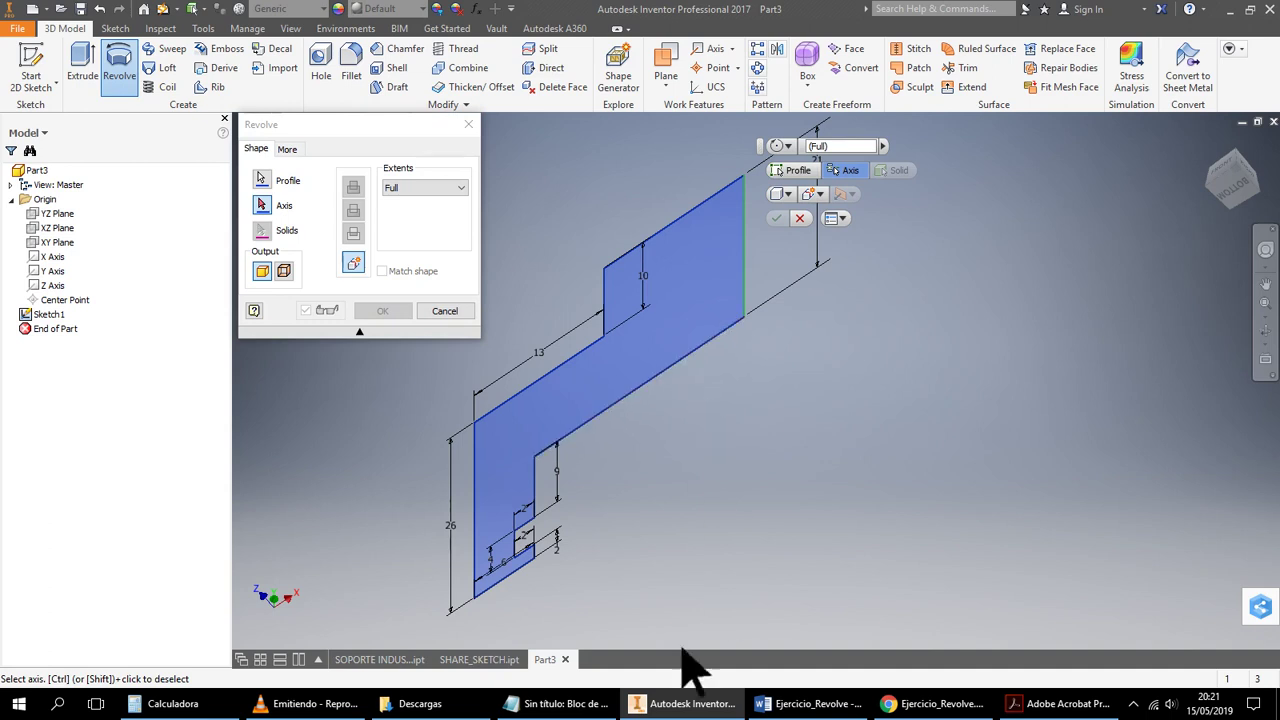
pyautogui.click(1060, 703)
pyautogui.click(690, 703)
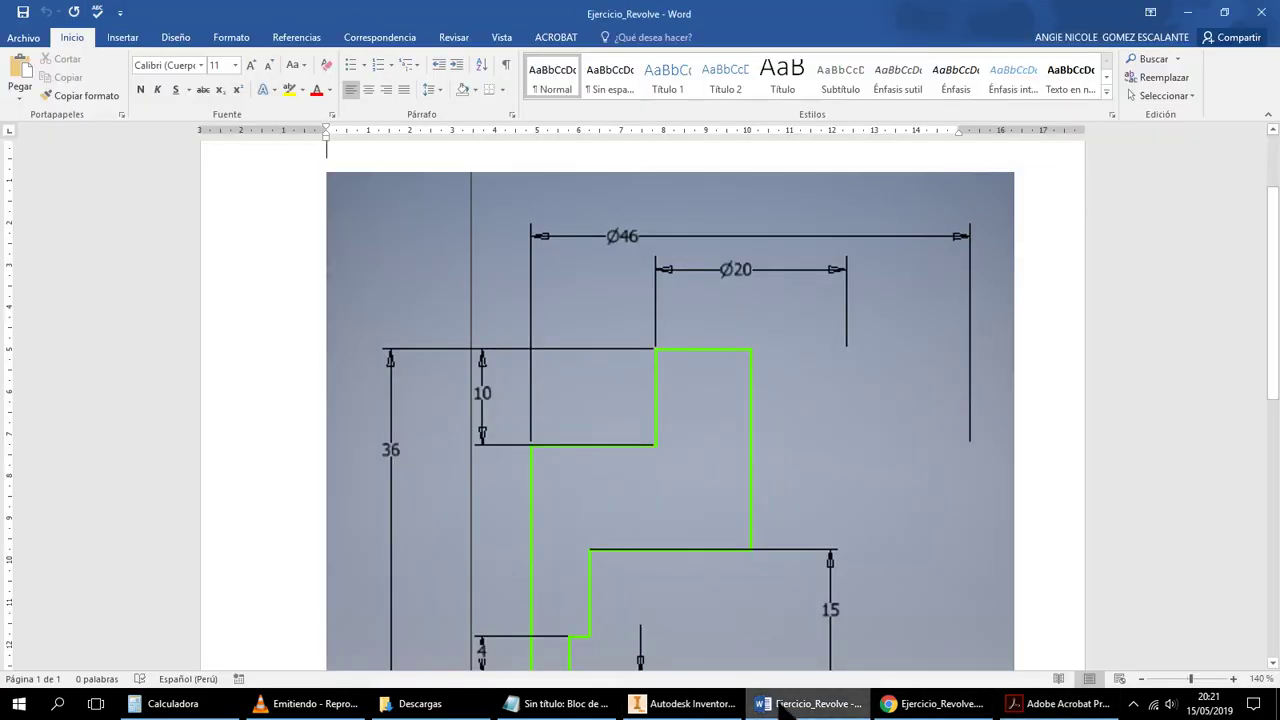
pyautogui.click(810, 703)
pyautogui.scroll(2, 805, 580)
pyautogui.scroll(-3, 805, 580)
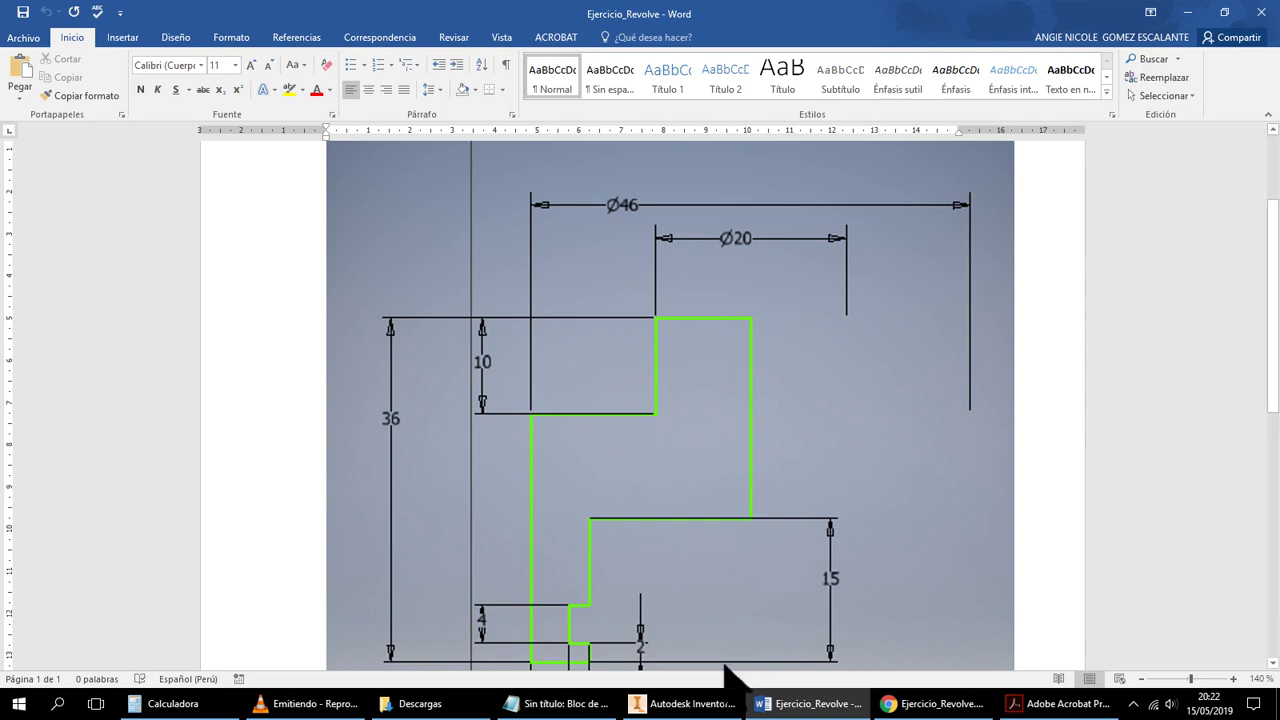
pyautogui.click(722, 701)
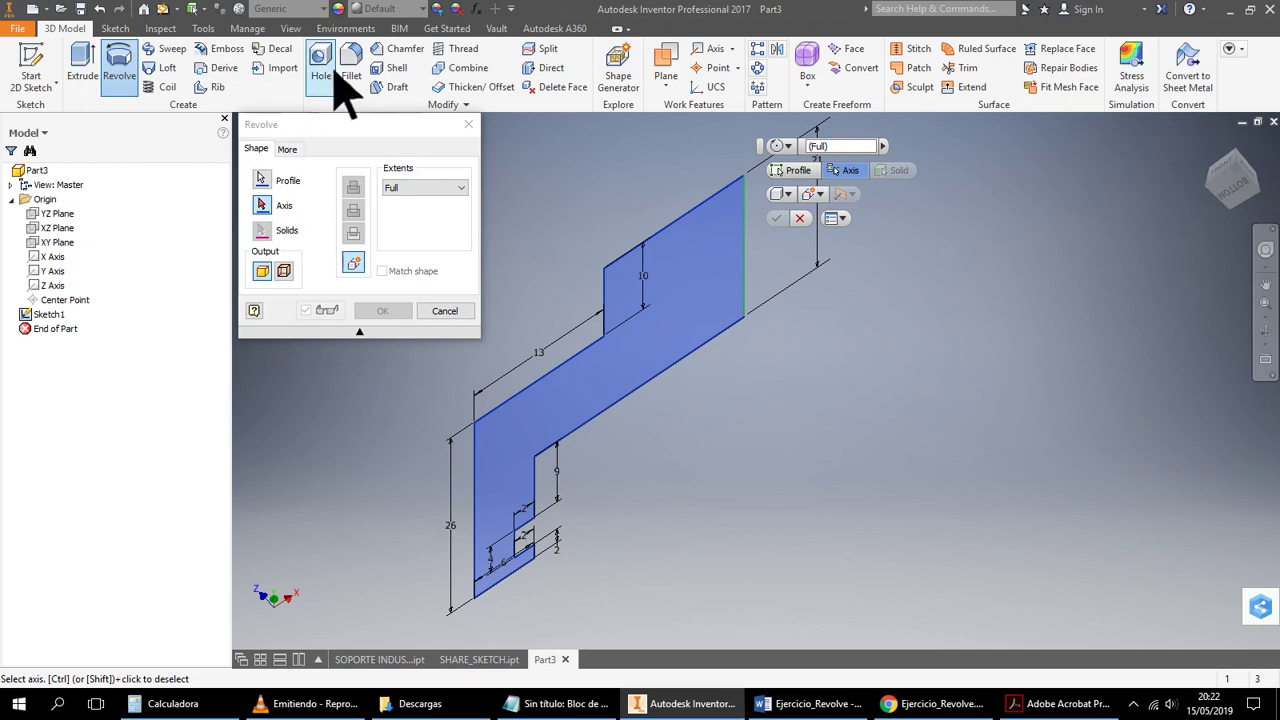
pyautogui.click(440, 311)
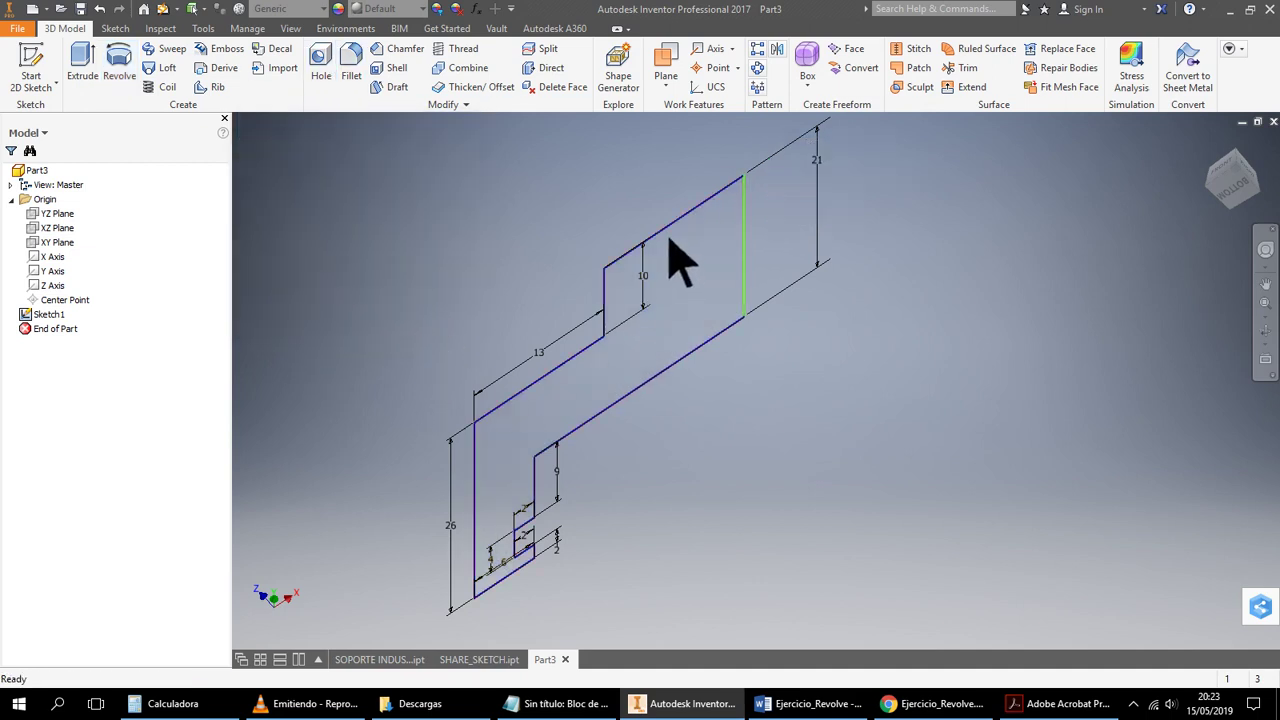
# Reopen the profile sketch for editing and compare it with the dimensioned drawing in Word before returning to Inventor
pyautogui.rightClick(54, 315)
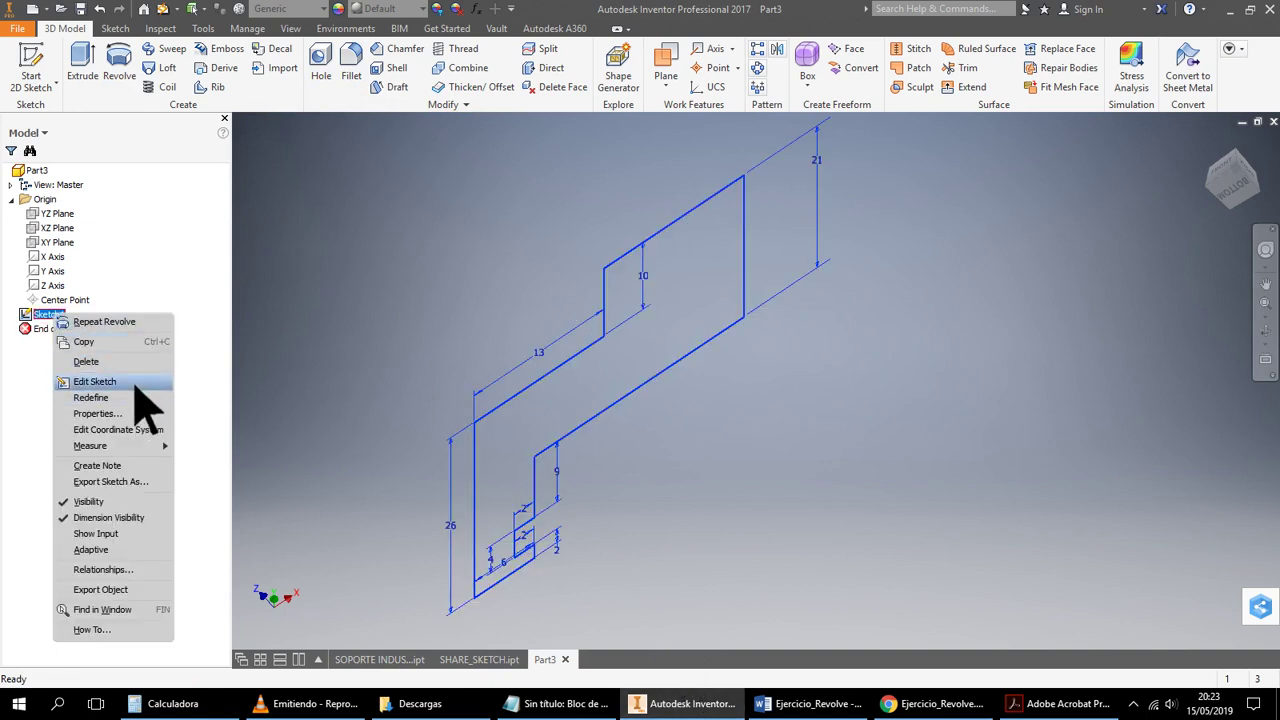
pyautogui.click(128, 381)
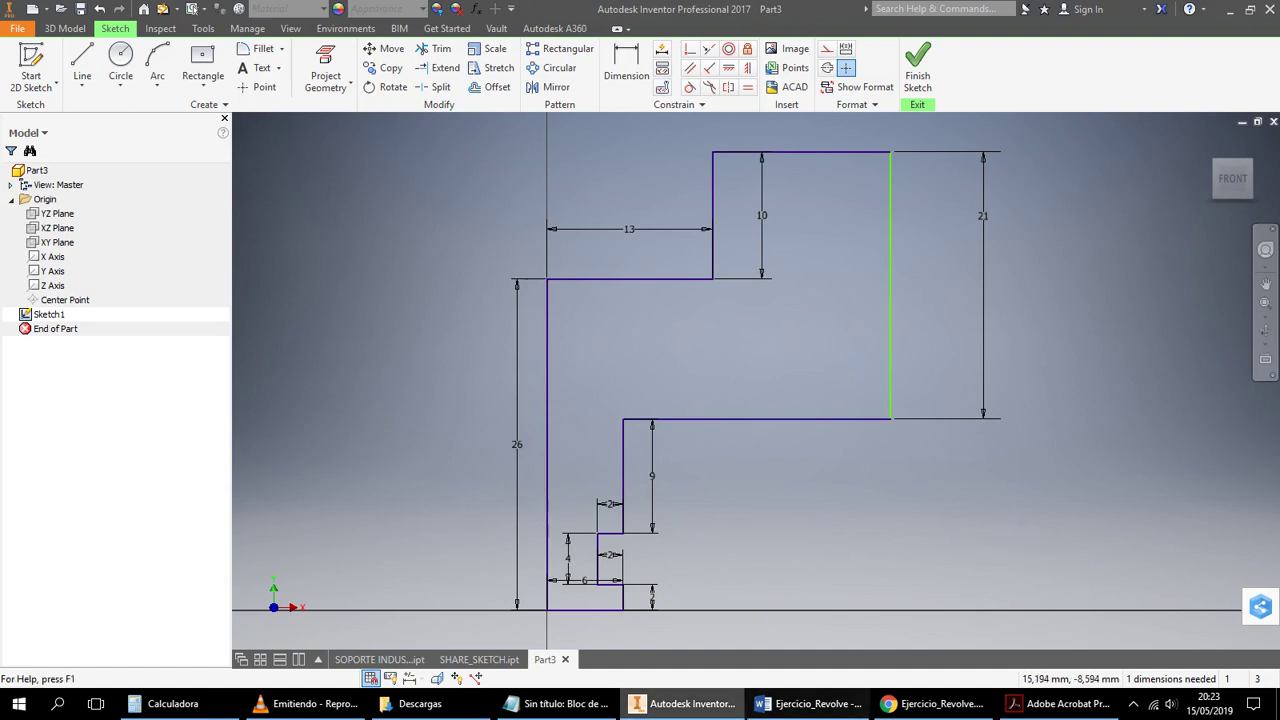
pyautogui.click(805, 703)
pyautogui.scroll(-1, 791, 520)
pyautogui.scroll(-1, 797, 522)
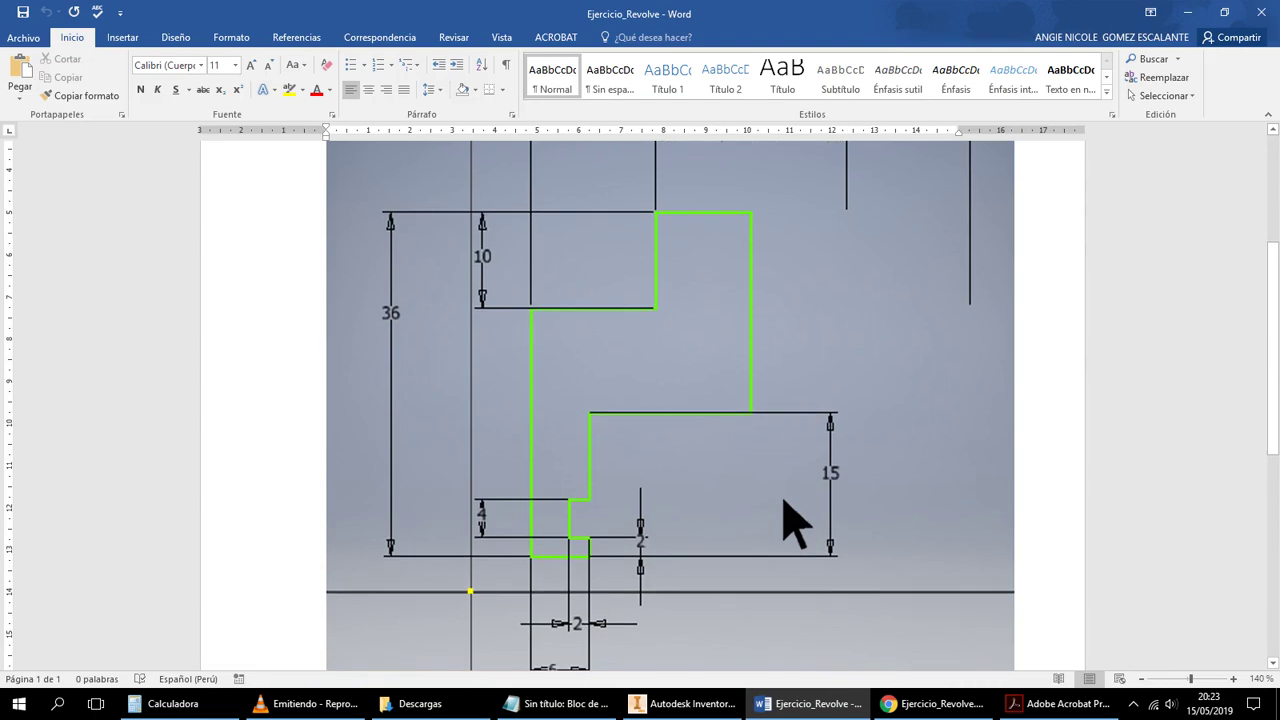
pyautogui.click(690, 703)
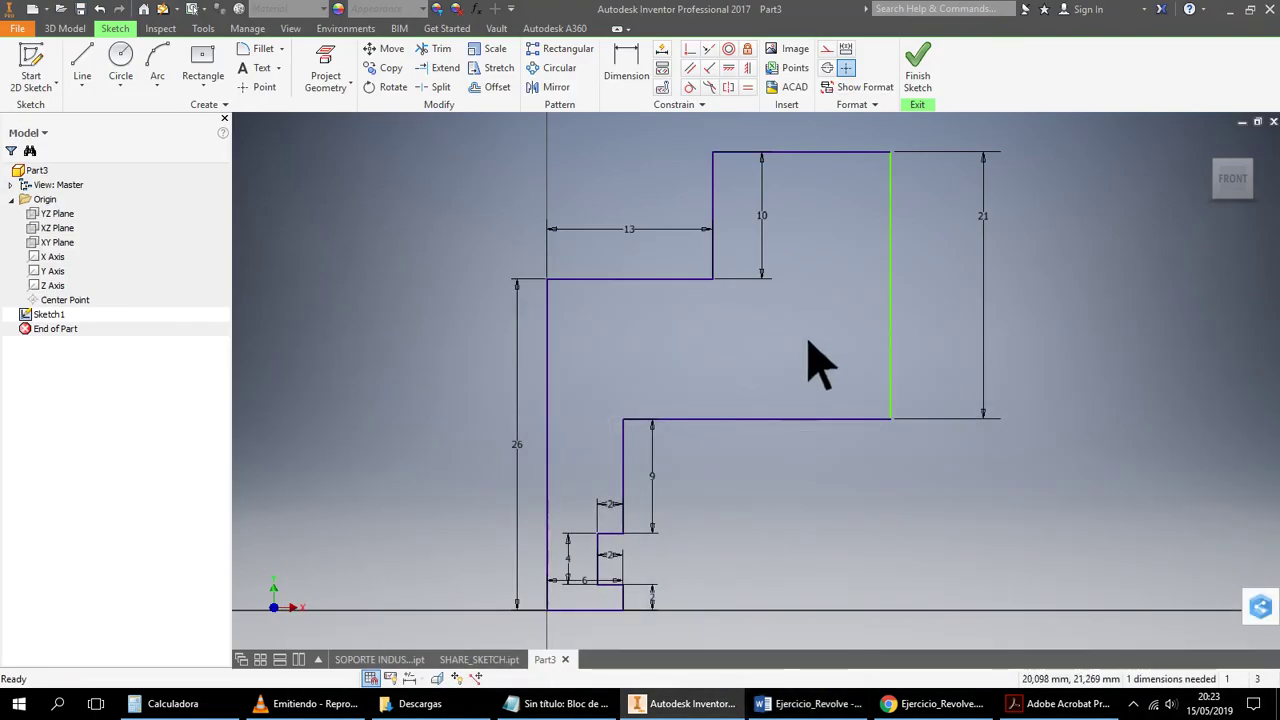
# Review the stepped profile's dimensions in the Word drawing and return to the Inventor sketch
pyautogui.rightClick(1085, 265)
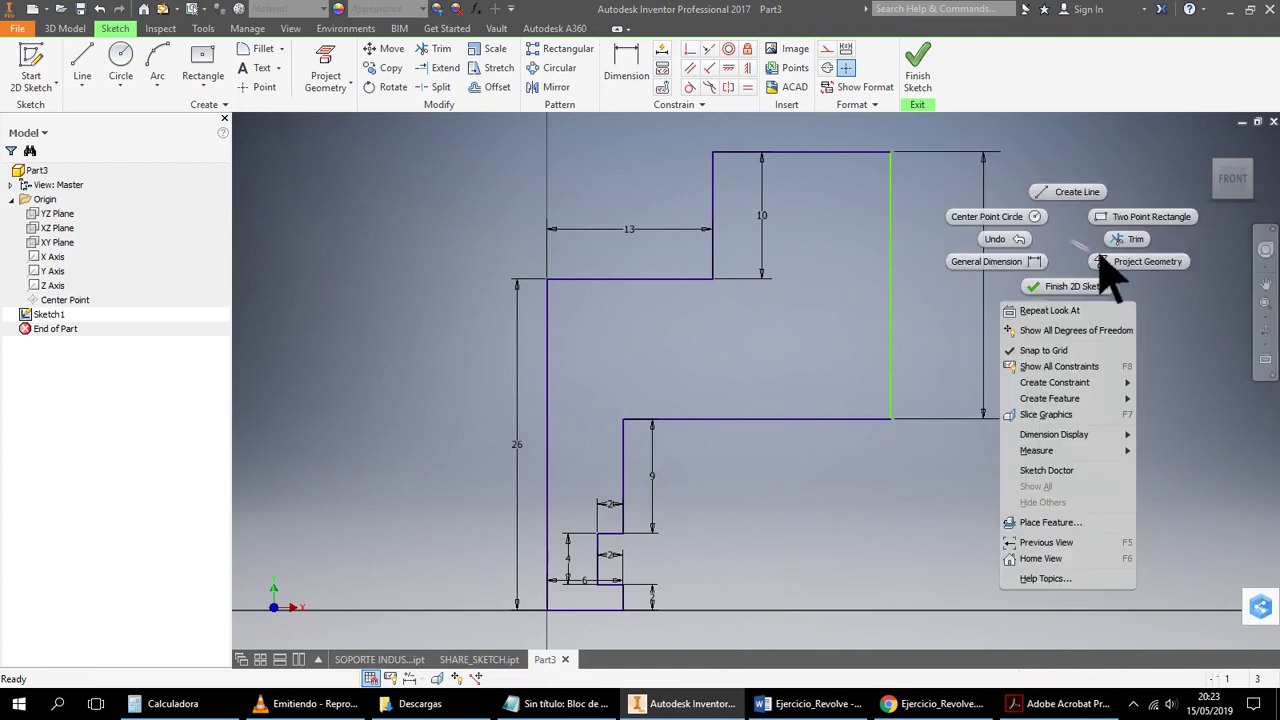
pyautogui.click(1166, 368)
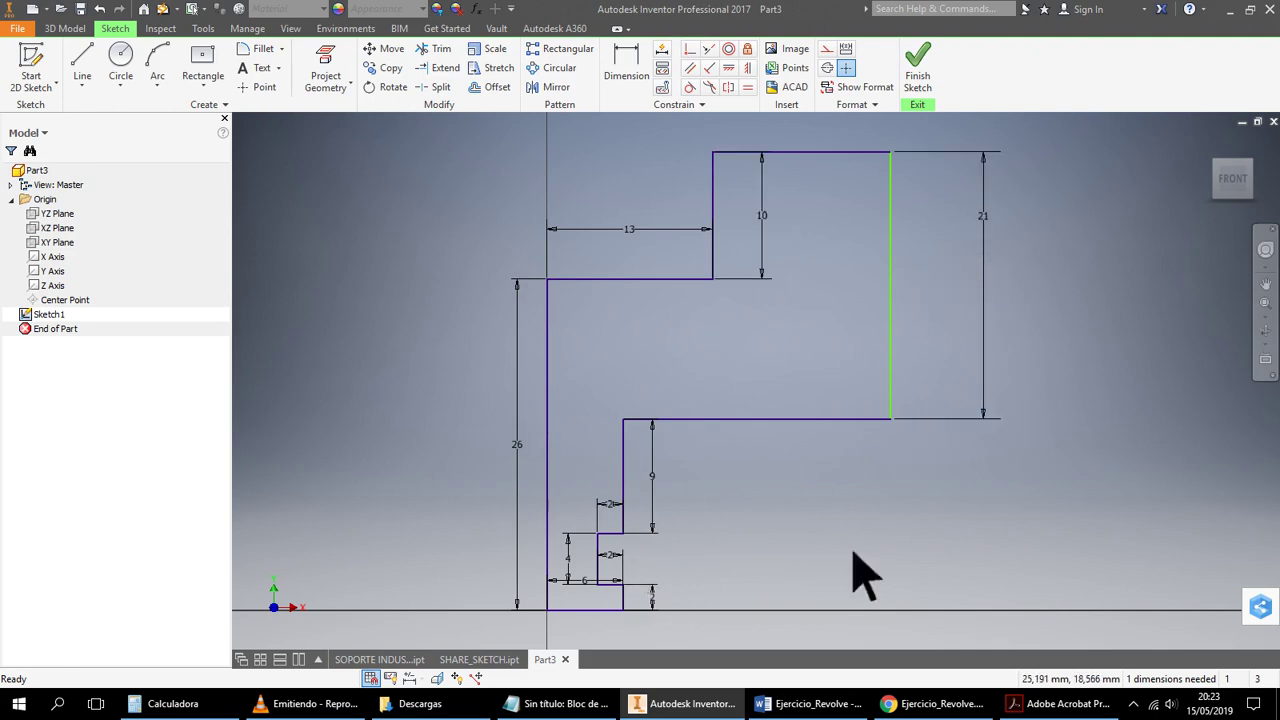
pyautogui.click(838, 705)
pyautogui.scroll(1, 780, 585)
pyautogui.scroll(-2, 780, 585)
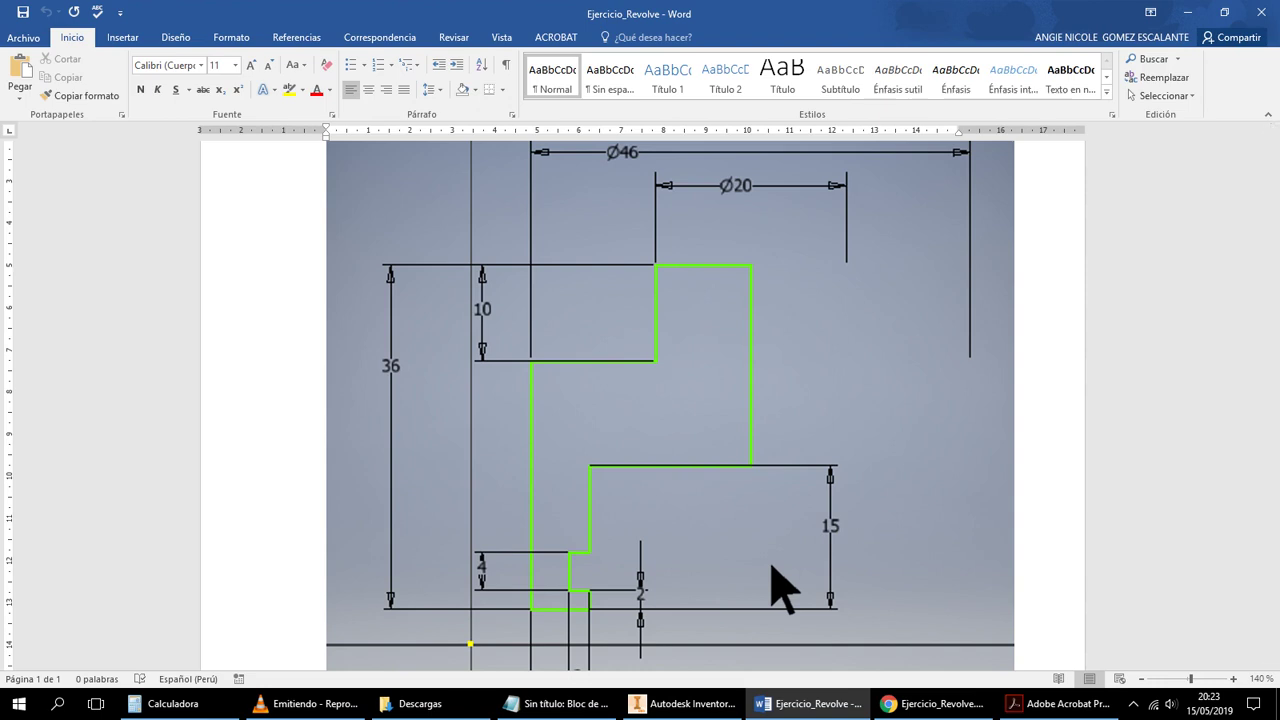
pyautogui.scroll(-5, 780, 585)
pyautogui.scroll(9, 780, 590)
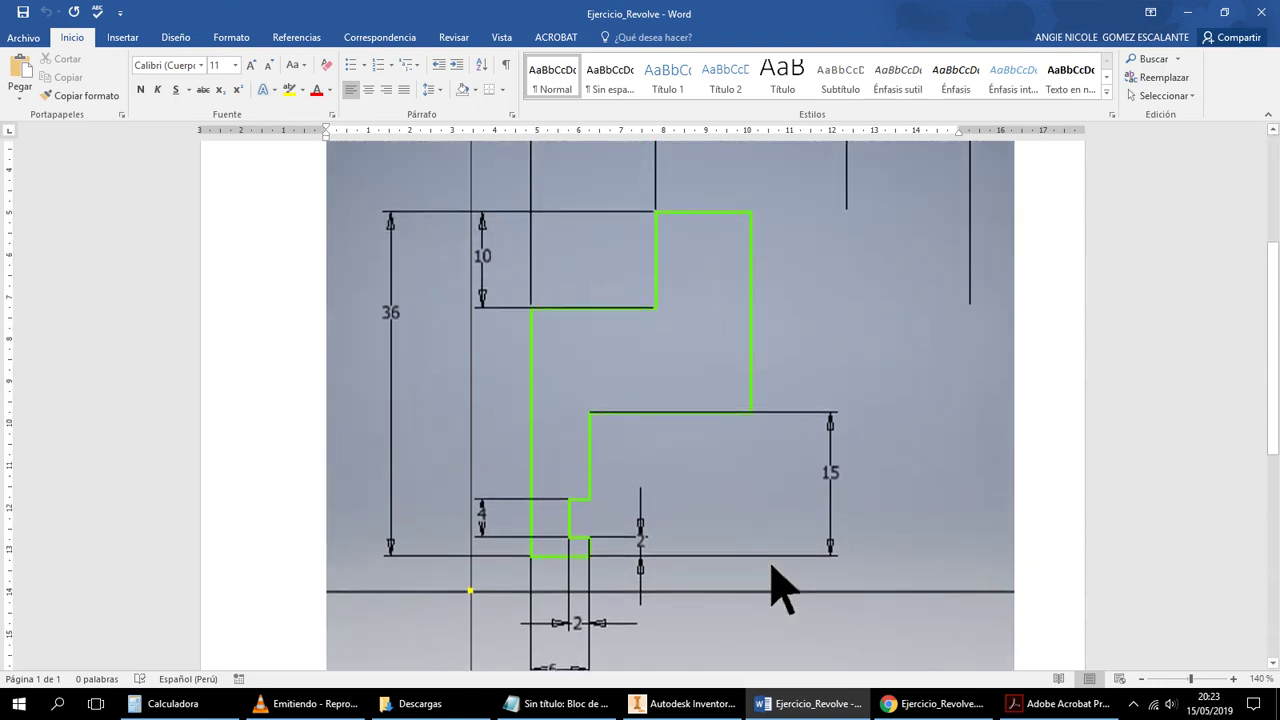
pyautogui.scroll(-3, 800, 555)
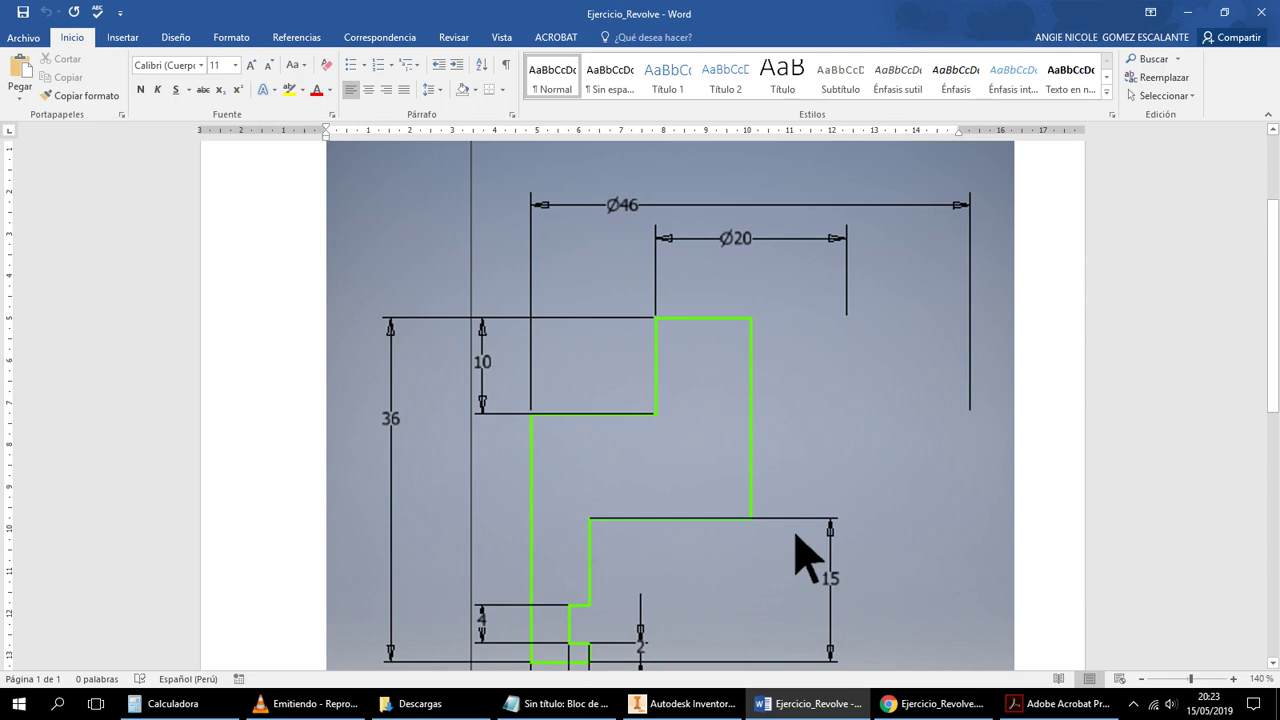
pyautogui.scroll(-7, 800, 555)
pyautogui.scroll(4, 800, 555)
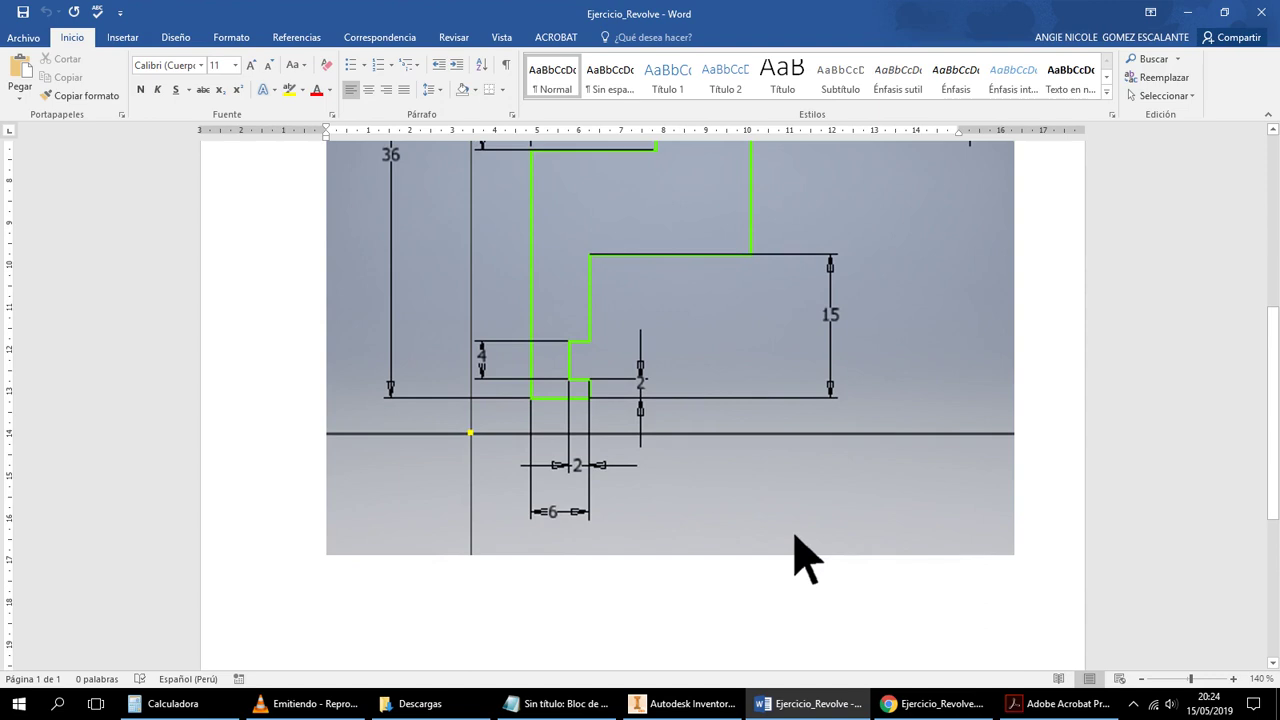
pyautogui.scroll(4, 805, 560)
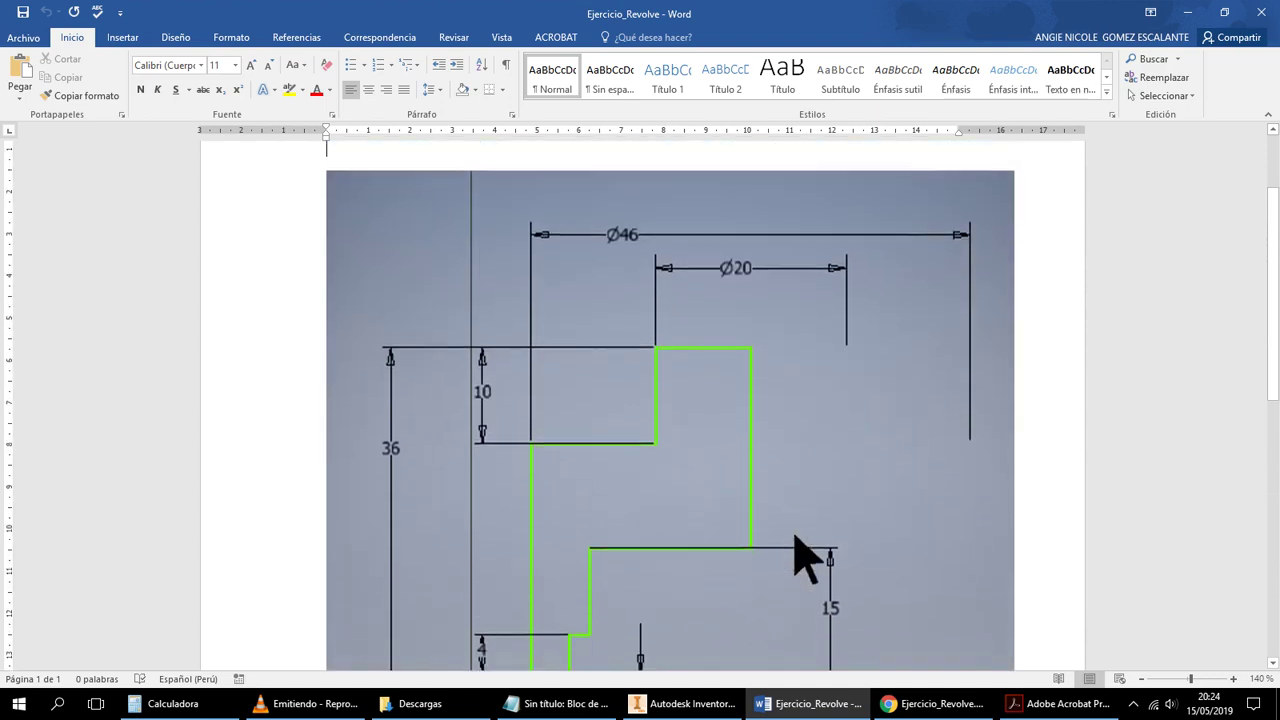
pyautogui.scroll(-2, 805, 560)
pyautogui.scroll(-2, 797, 540)
pyautogui.scroll(3, 797, 540)
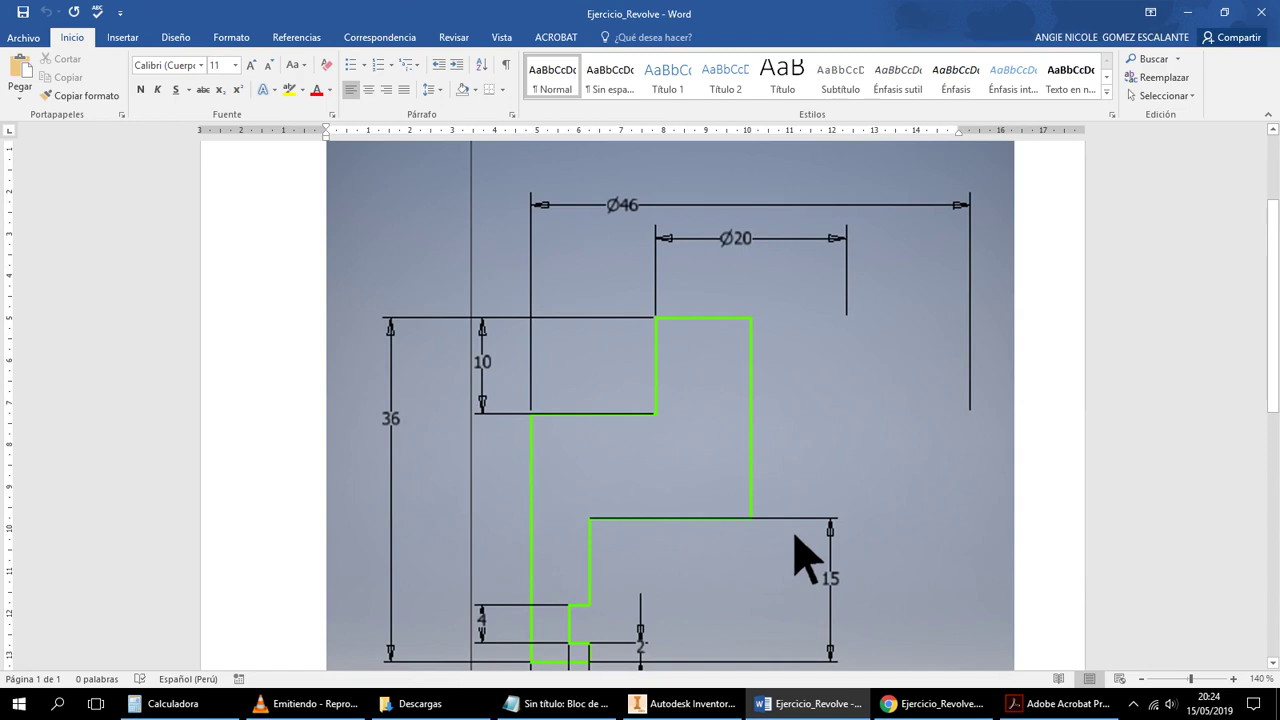
pyautogui.scroll(-3, 806, 560)
pyautogui.scroll(3, 806, 560)
pyautogui.scroll(-4, 806, 560)
pyautogui.scroll(4, 806, 560)
pyautogui.click(812, 703)
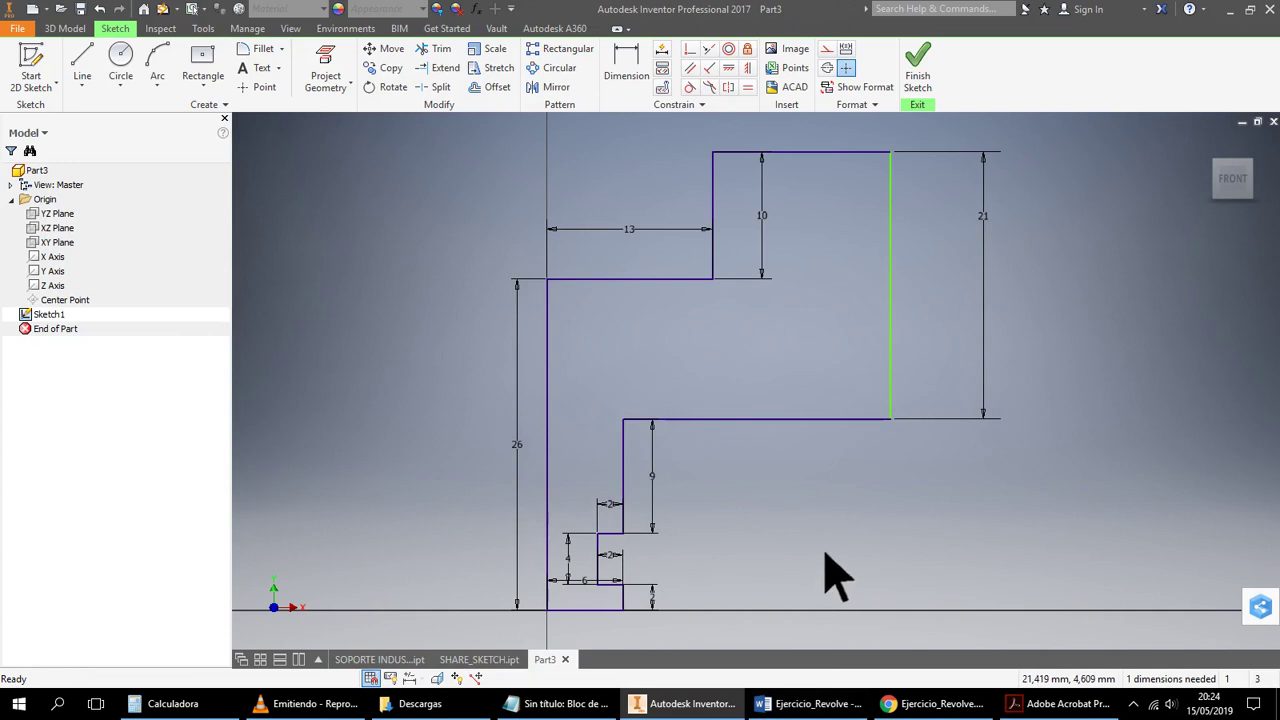
# Delete the profile's rightmost vertical line and the long lower horizontal line
pyautogui.click(891, 320)
pyautogui.press('Delete')
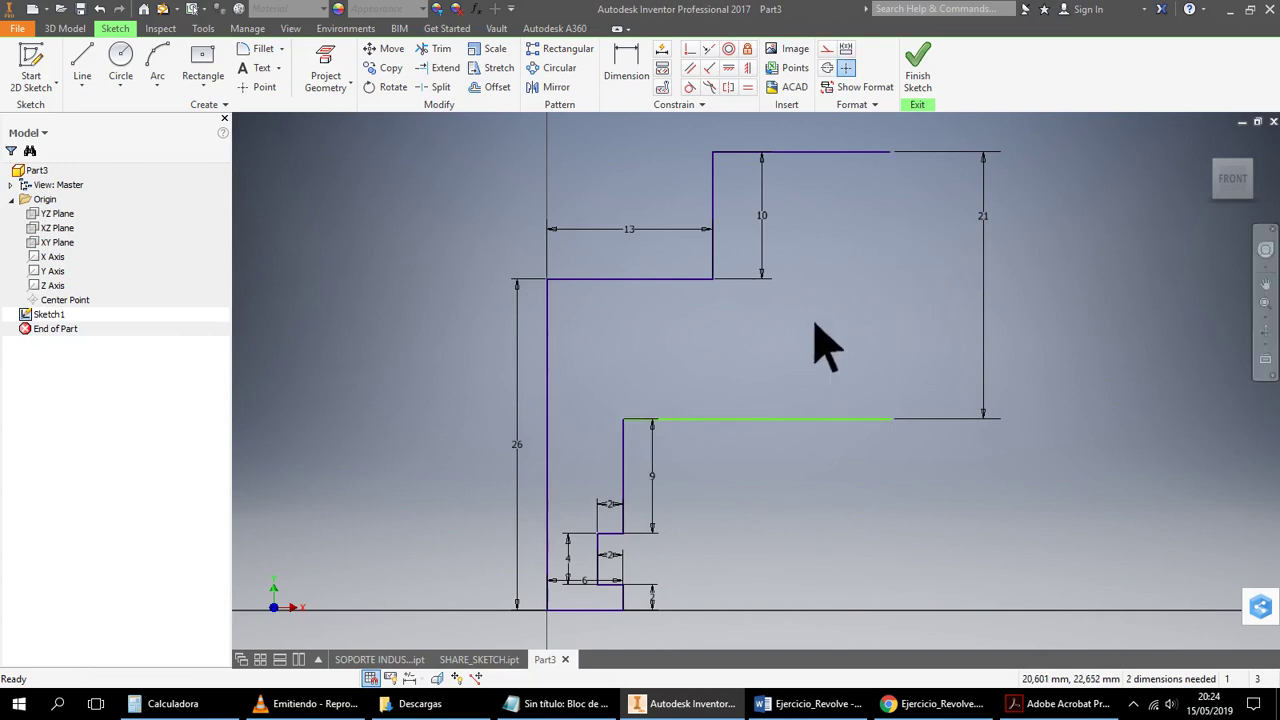
pyautogui.click(692, 419)
pyautogui.press('Delete')
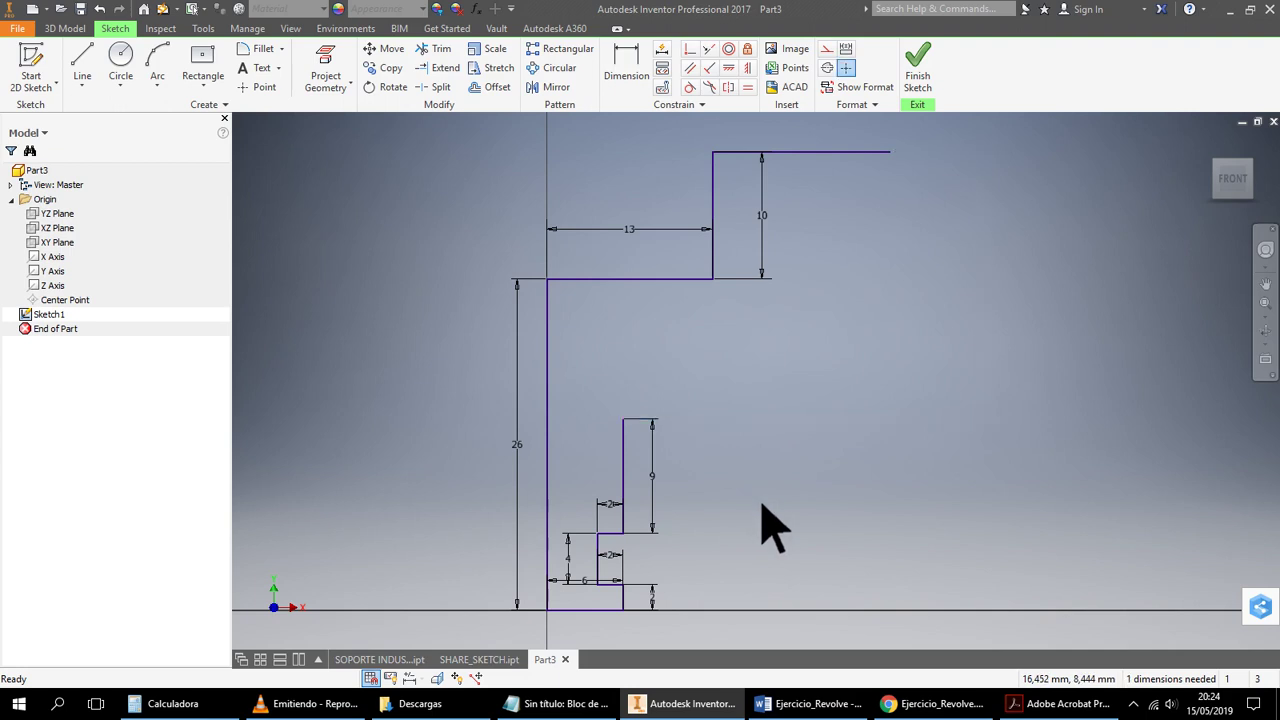
# Redraw the lower horizontal line about 21 mm long from the top of the 9 mm edge, and close the profile vertically to the top line's free end
pyautogui.click(90, 66)
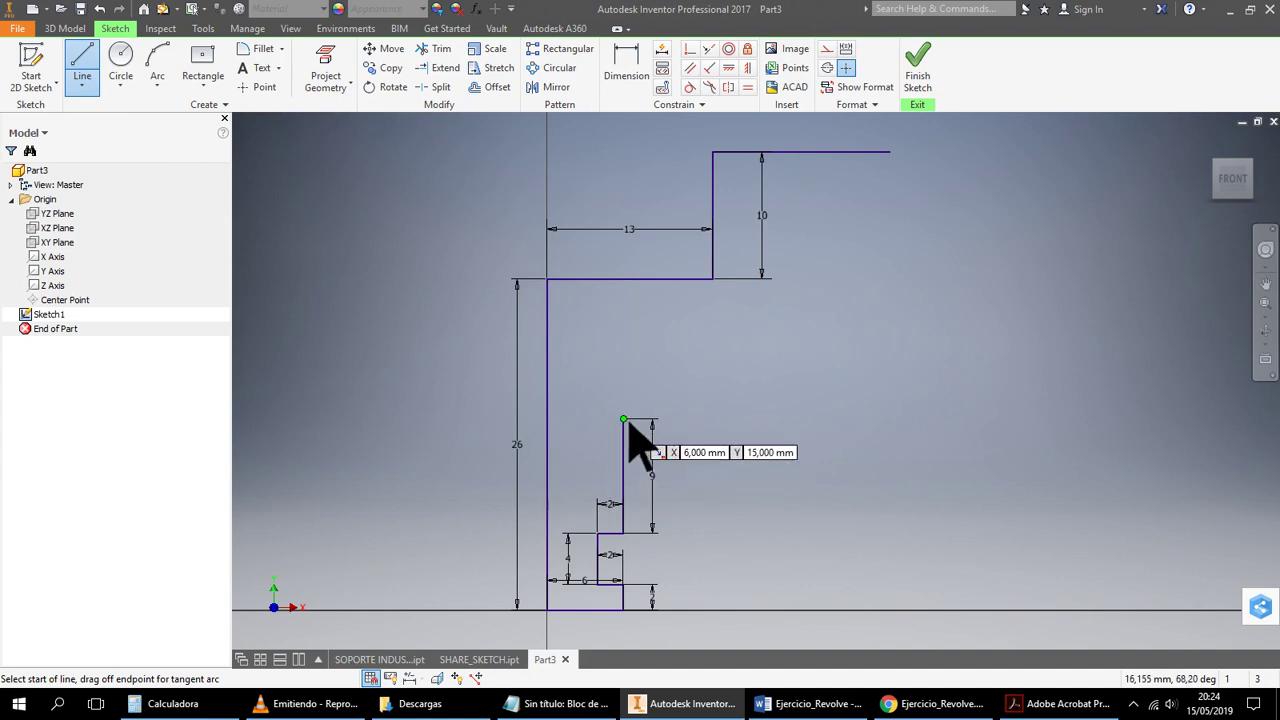
pyautogui.click(623, 419)
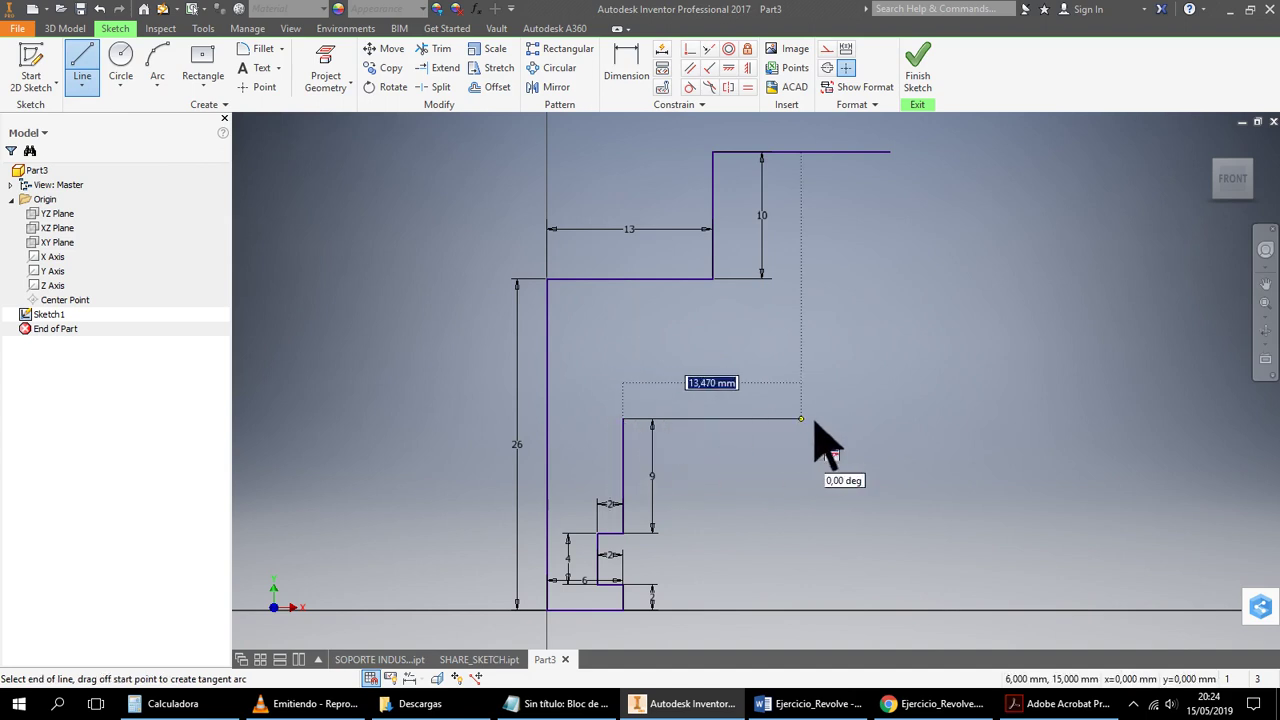
pyautogui.click(897, 420)
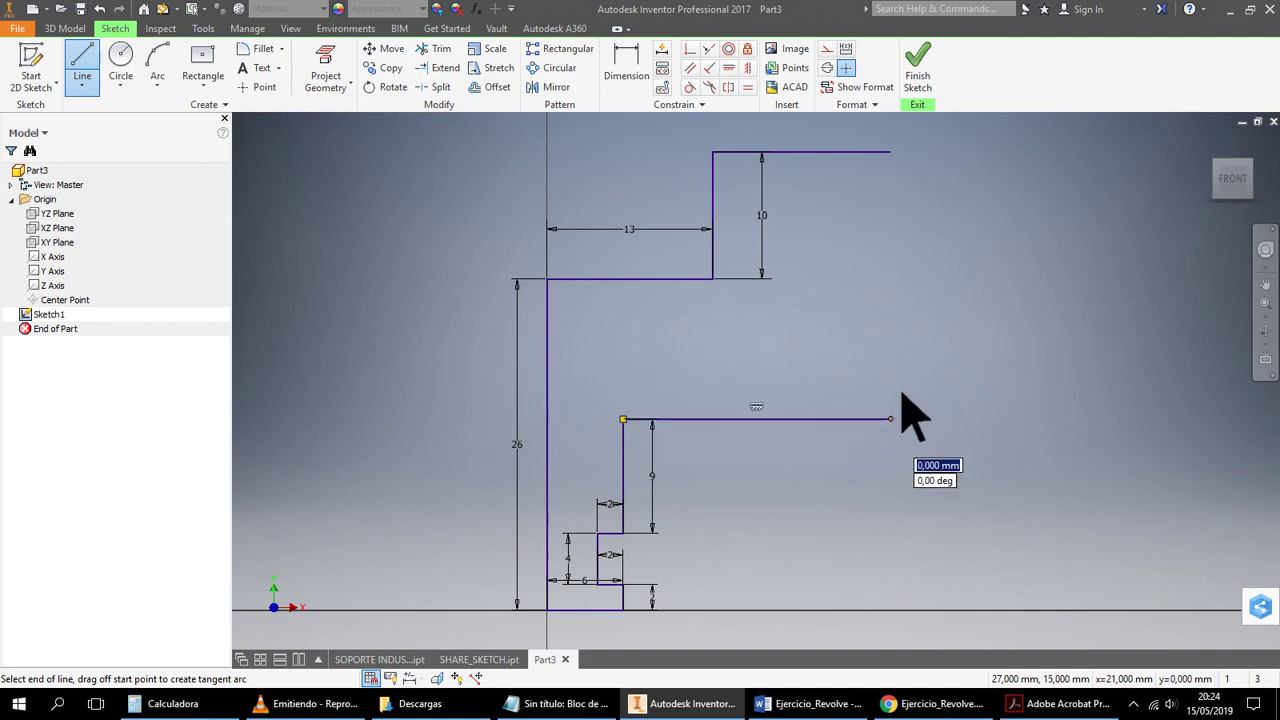
pyautogui.click(900, 158)
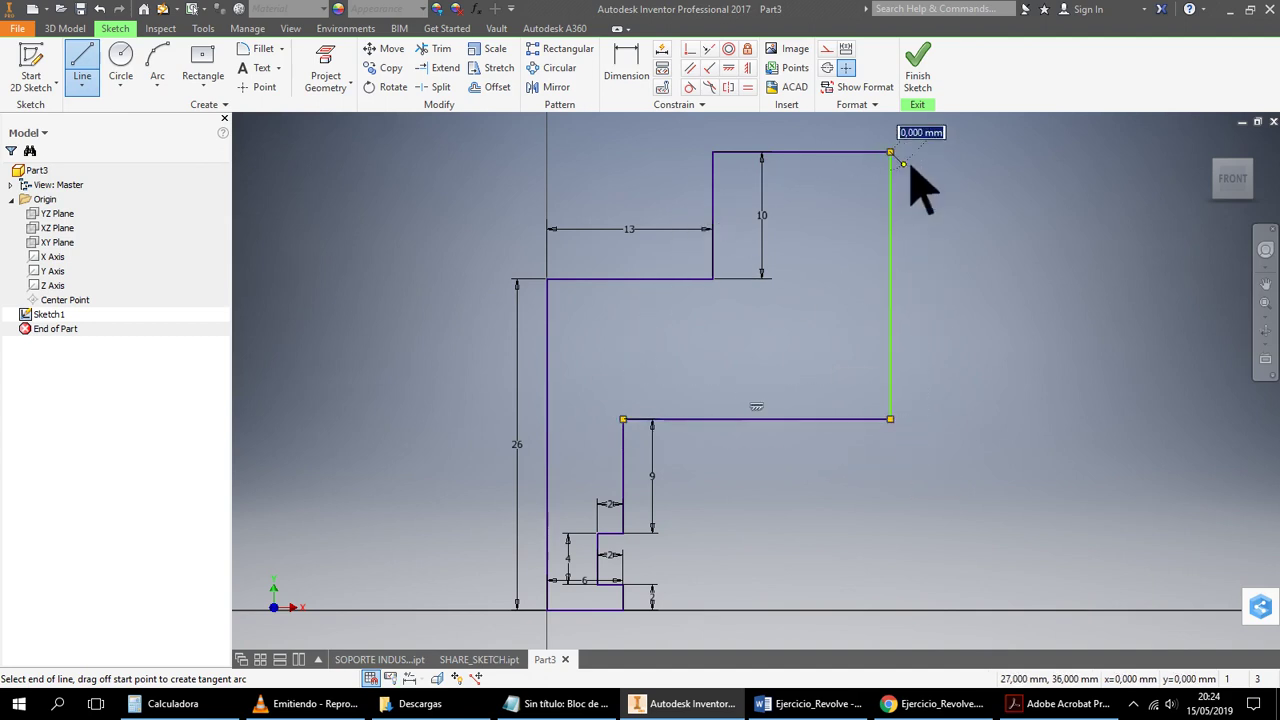
pyautogui.rightClick(986, 250)
pyautogui.click(1034, 245)
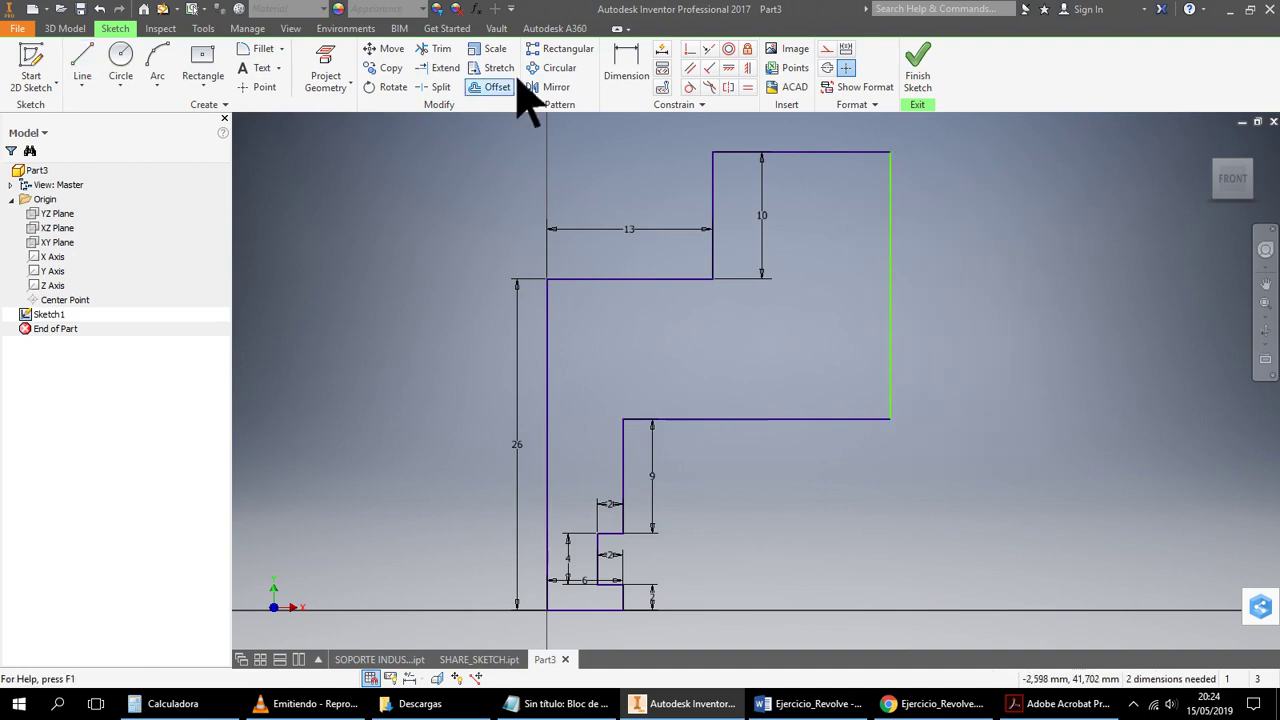
# Try to dimension the length of the redrawn rightmost vertical line
pyautogui.click(630, 70)
pyautogui.click(892, 250)
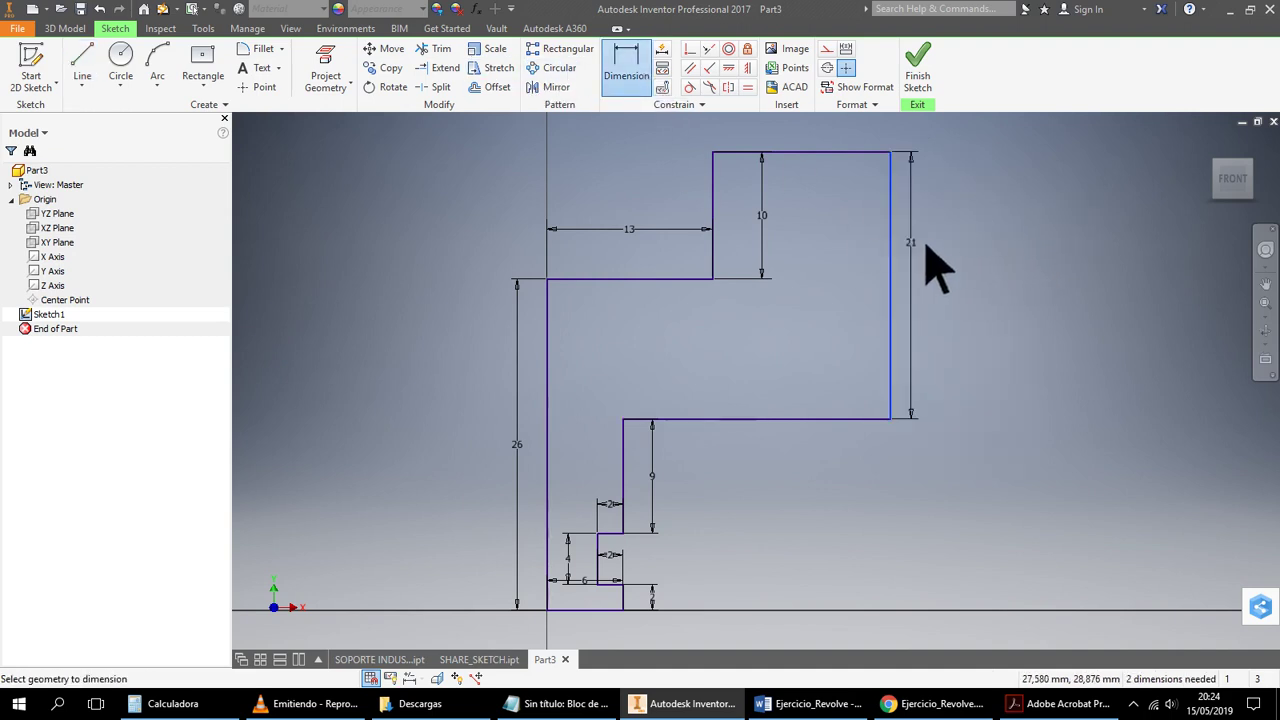
pyautogui.click(940, 268)
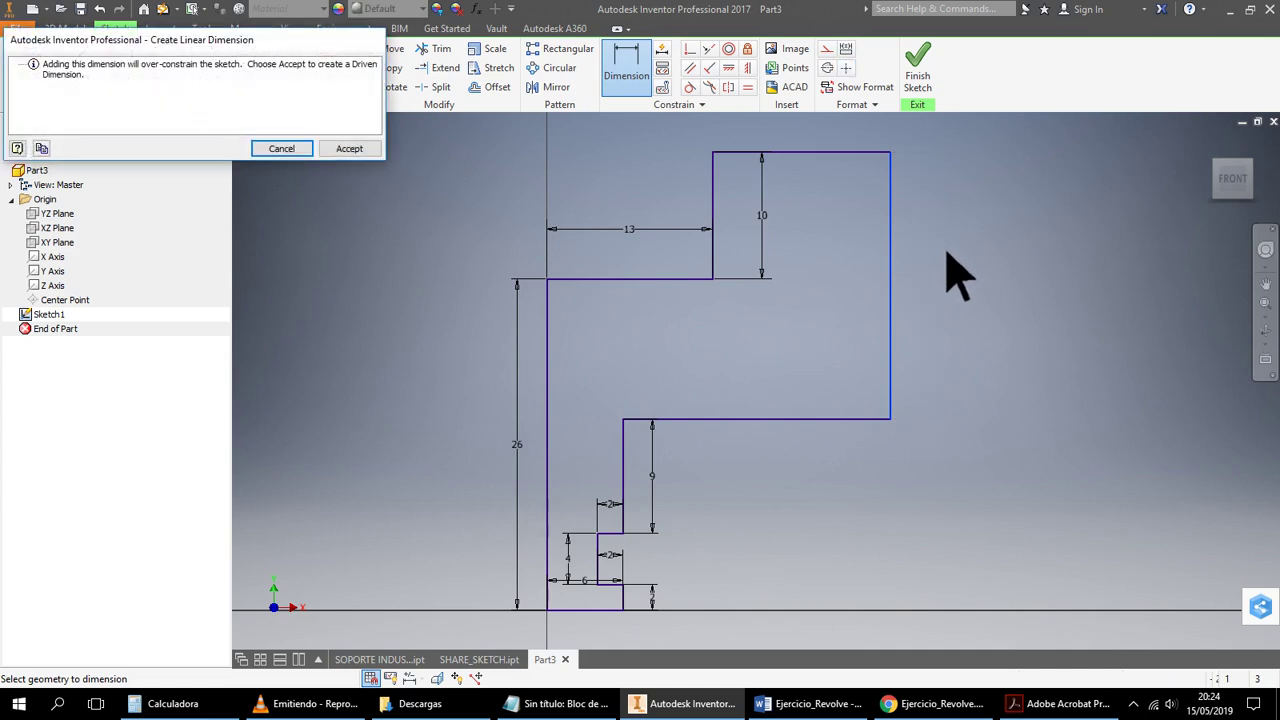
pyautogui.click(281, 148)
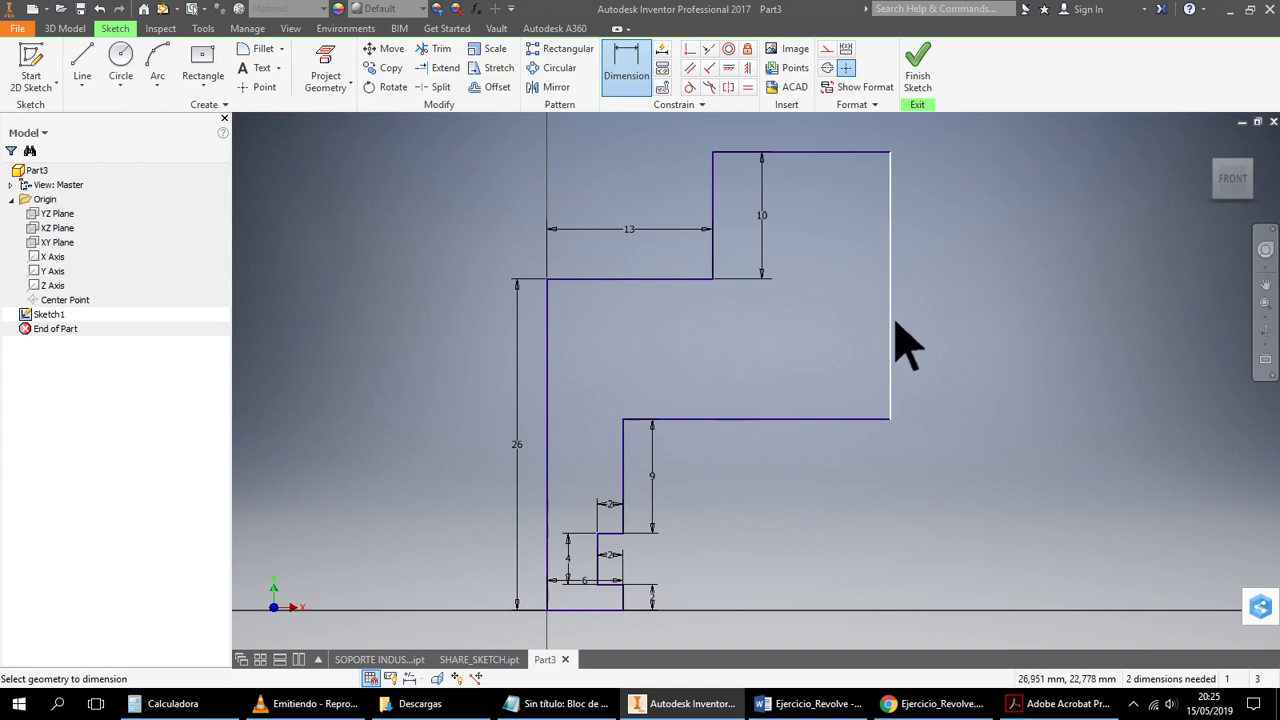
# Compare the redrawn profile edges with the dimensioned drawing in Word and switch back to Inventor
pyautogui.click(780, 705)
pyautogui.scroll(3, 800, 586)
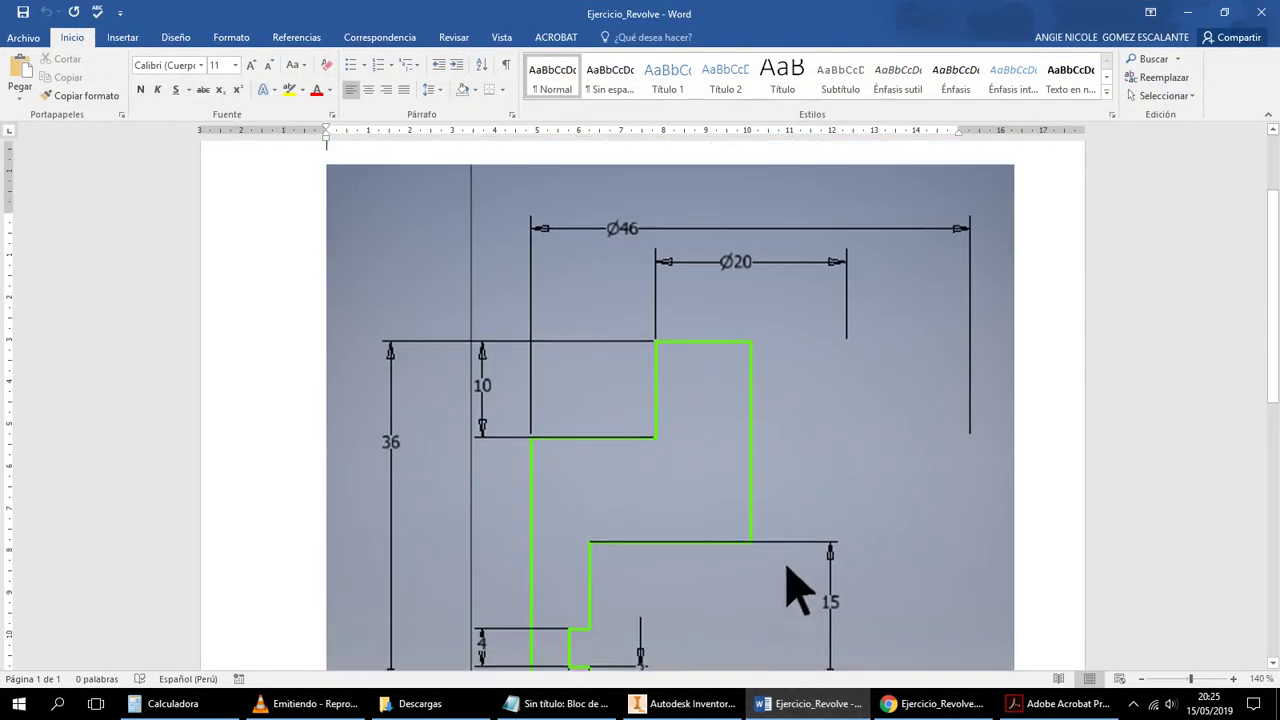
pyautogui.scroll(-3, 800, 590)
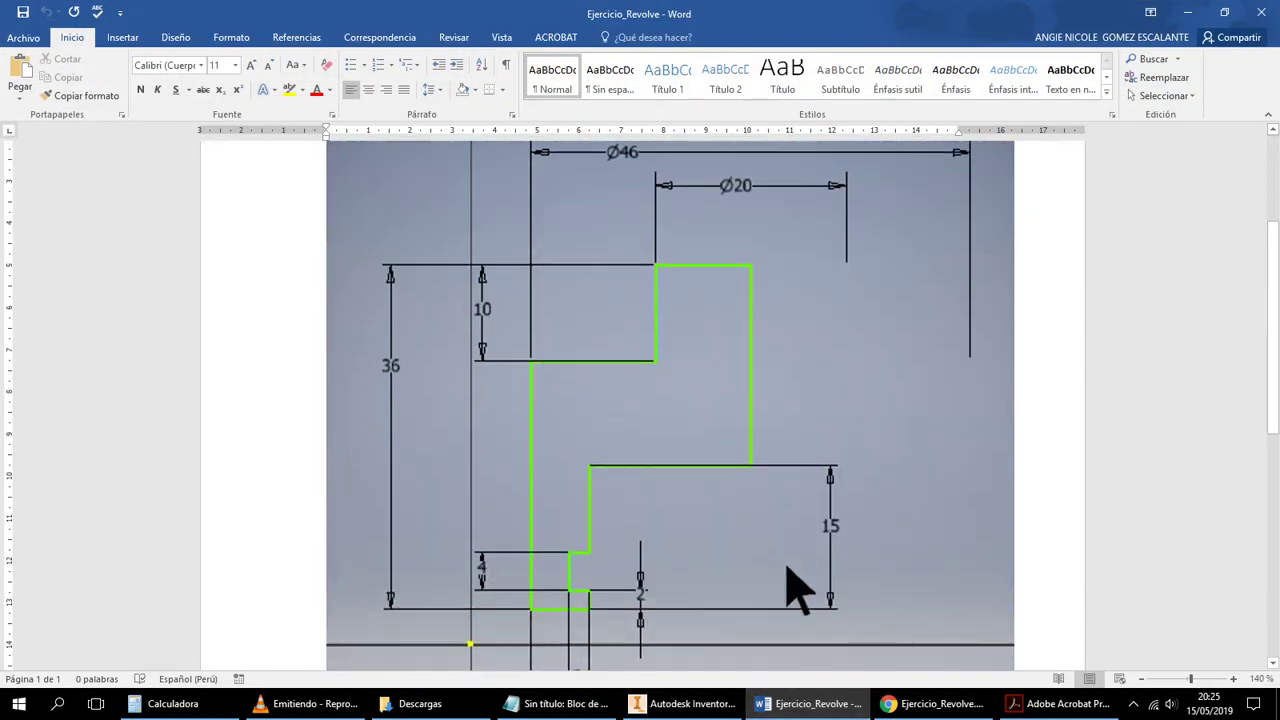
pyautogui.scroll(-2, 800, 590)
pyautogui.scroll(3, 800, 590)
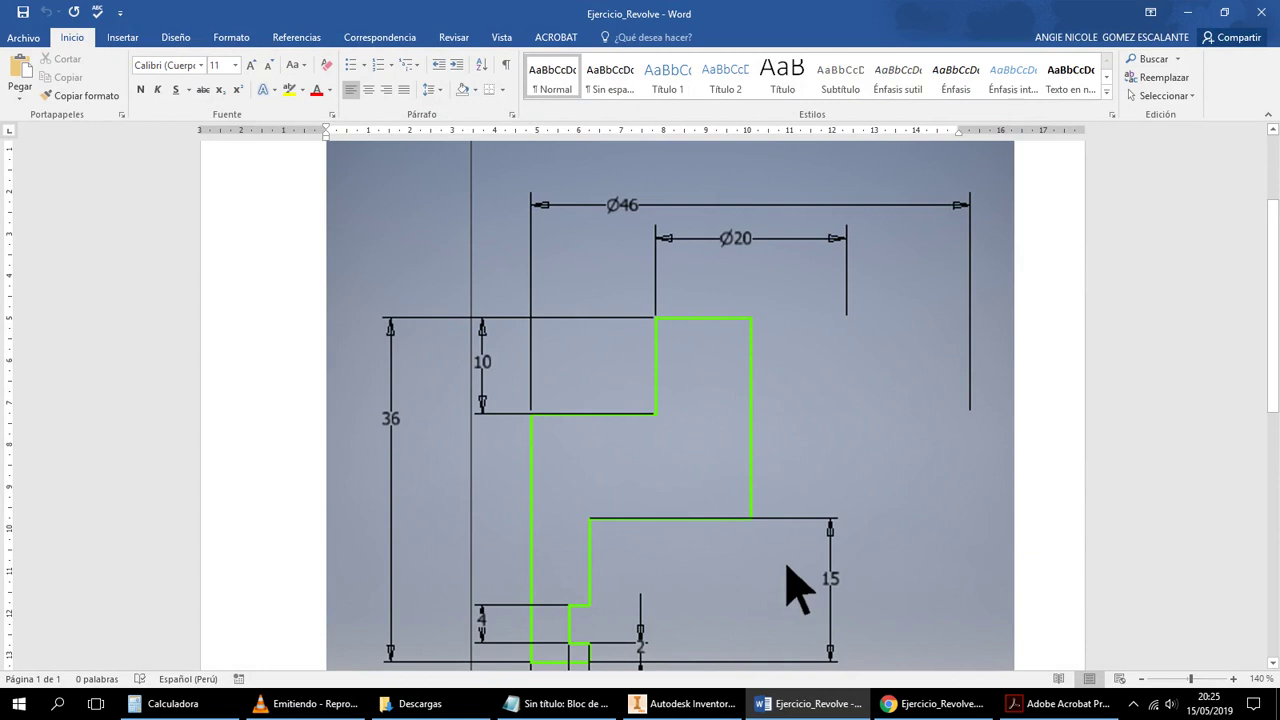
pyautogui.scroll(-3, 800, 590)
pyautogui.scroll(3, 800, 590)
pyautogui.scroll(-4, 798, 590)
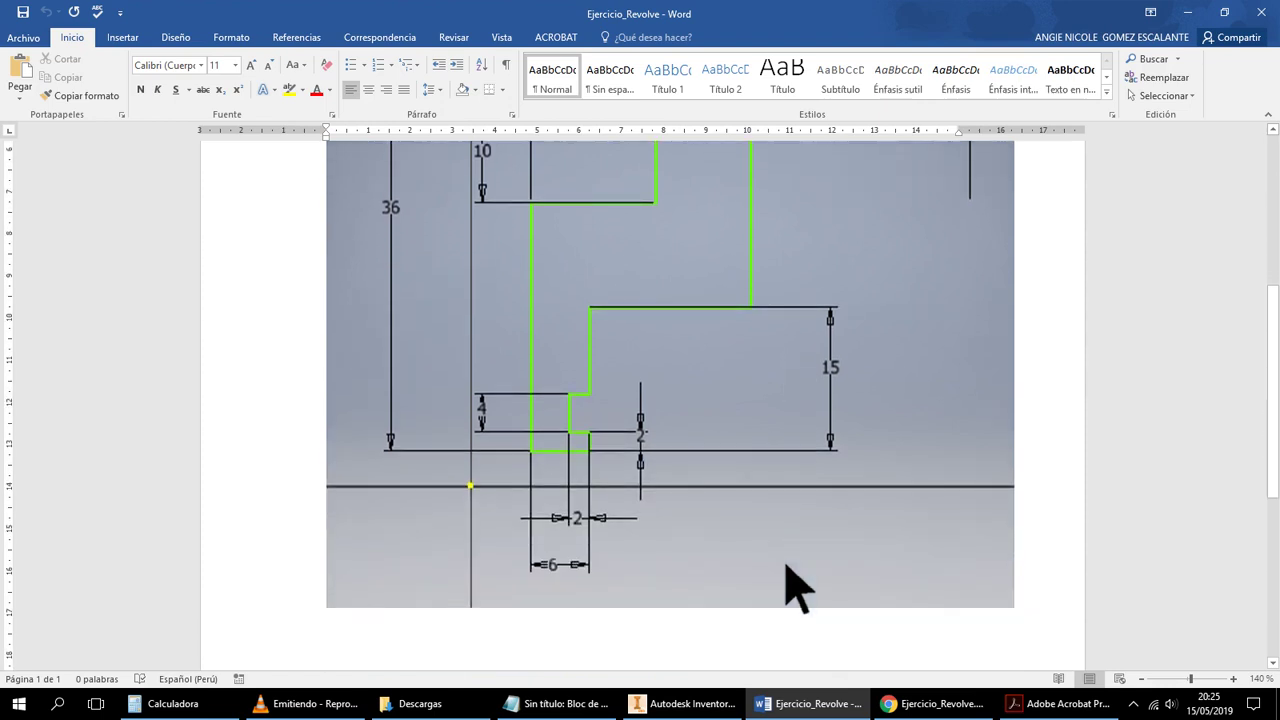
pyautogui.scroll(2, 798, 590)
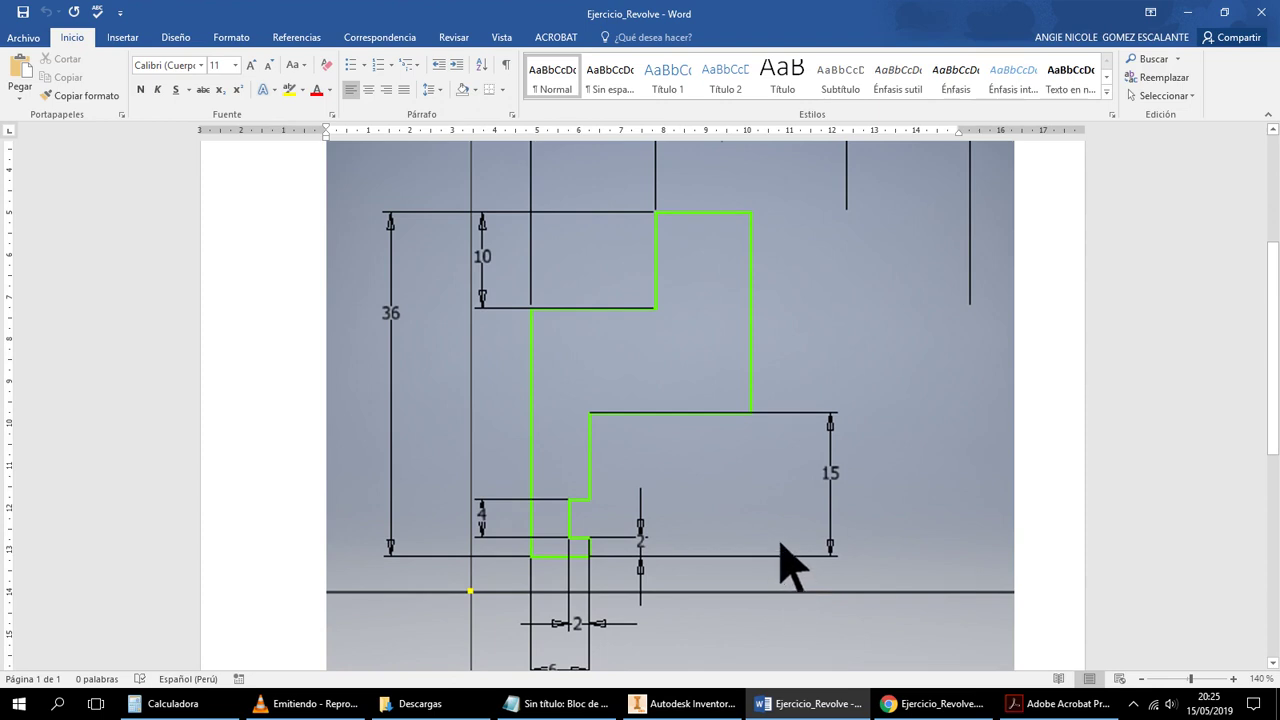
pyautogui.scroll(4, 786, 563)
pyautogui.scroll(-3, 790, 565)
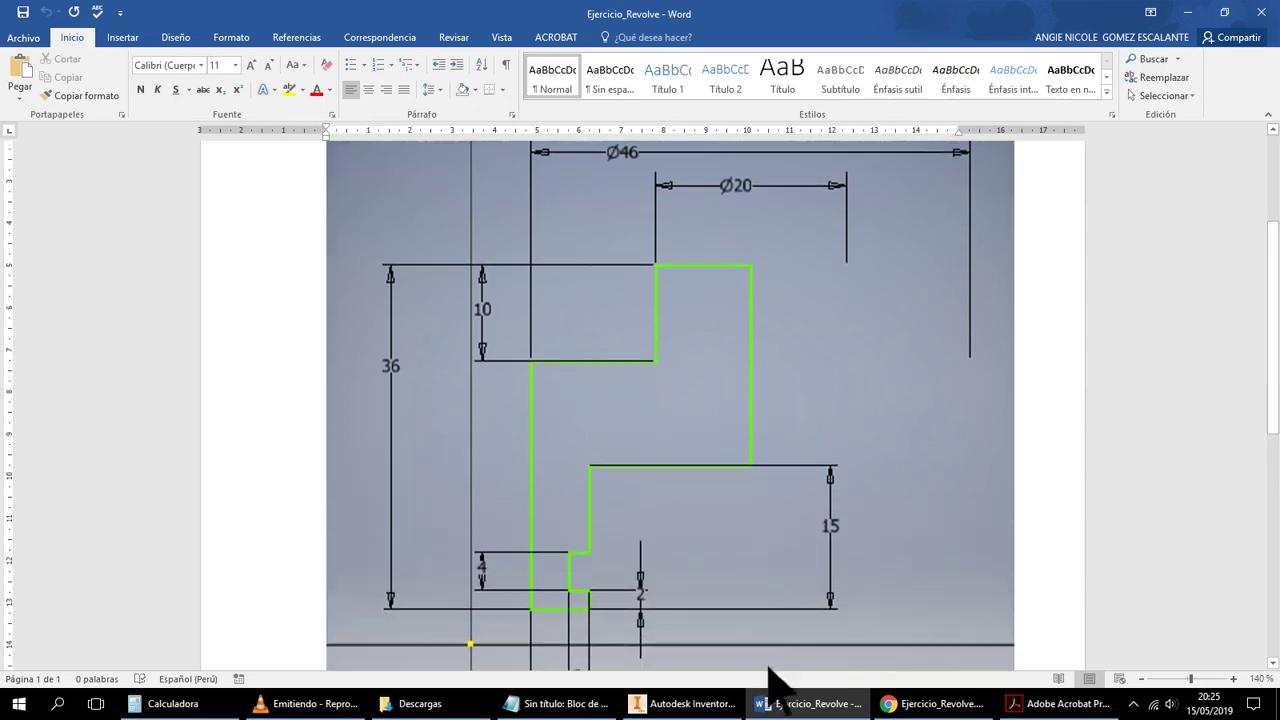
pyautogui.click(698, 703)
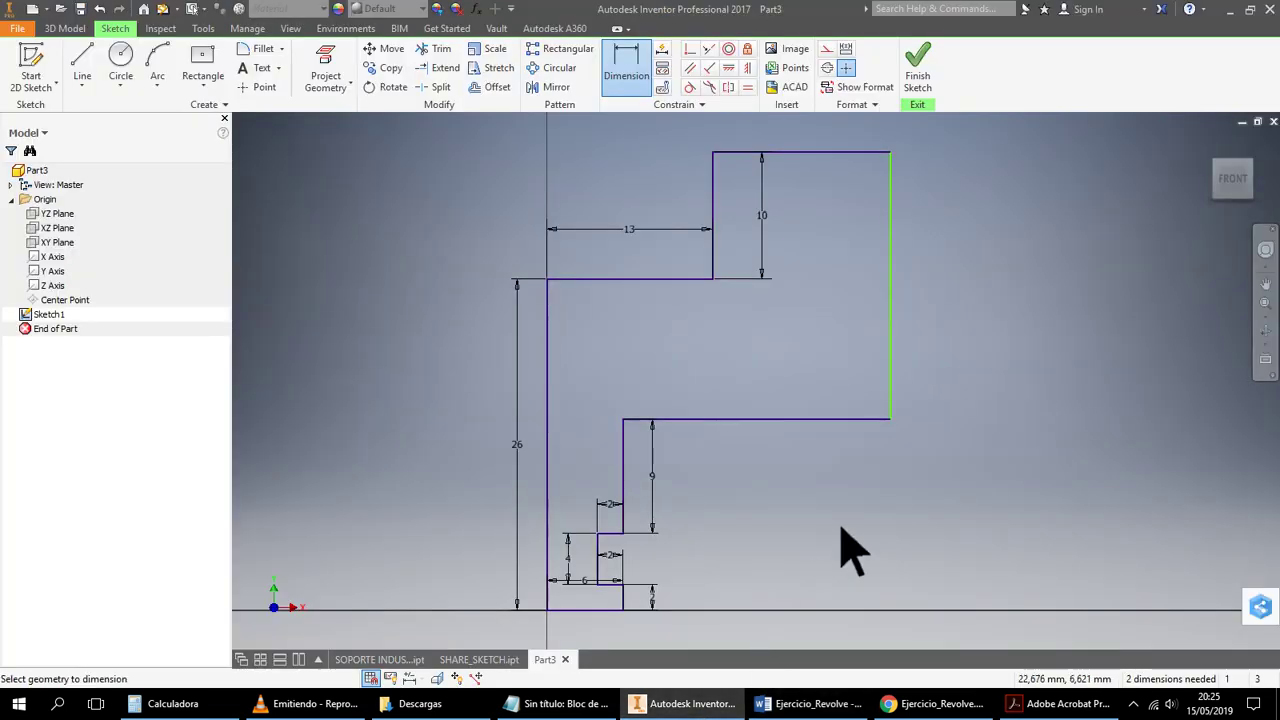
pyautogui.click(310, 708)
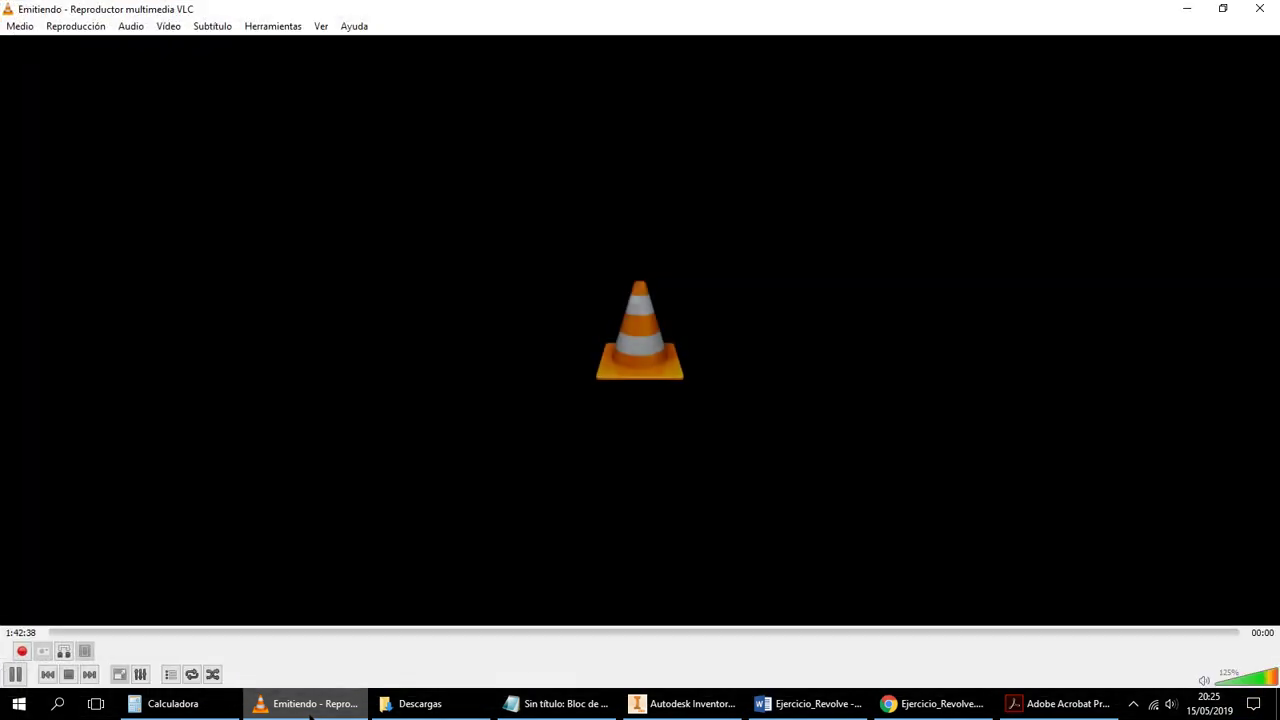
pyautogui.click(310, 706)
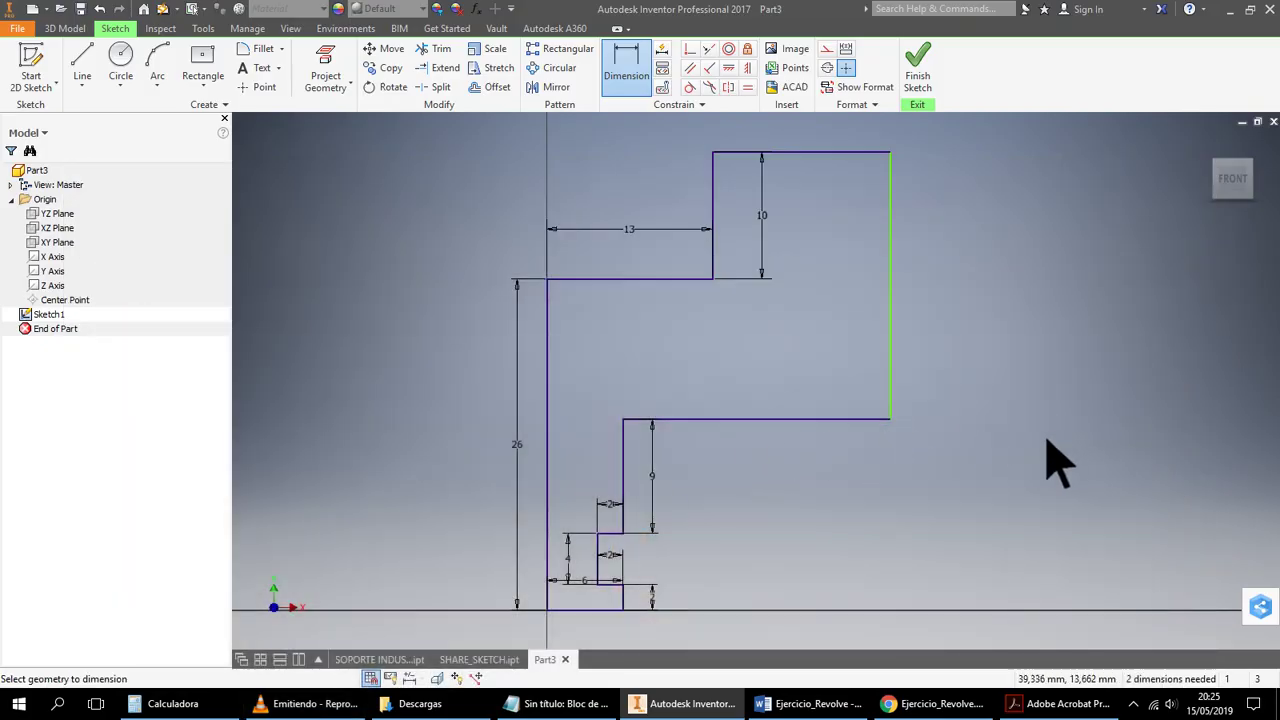
pyautogui.scroll(-2, 1043, 457)
pyautogui.scroll(5, 1050, 463)
pyautogui.scroll(-5, 1049, 463)
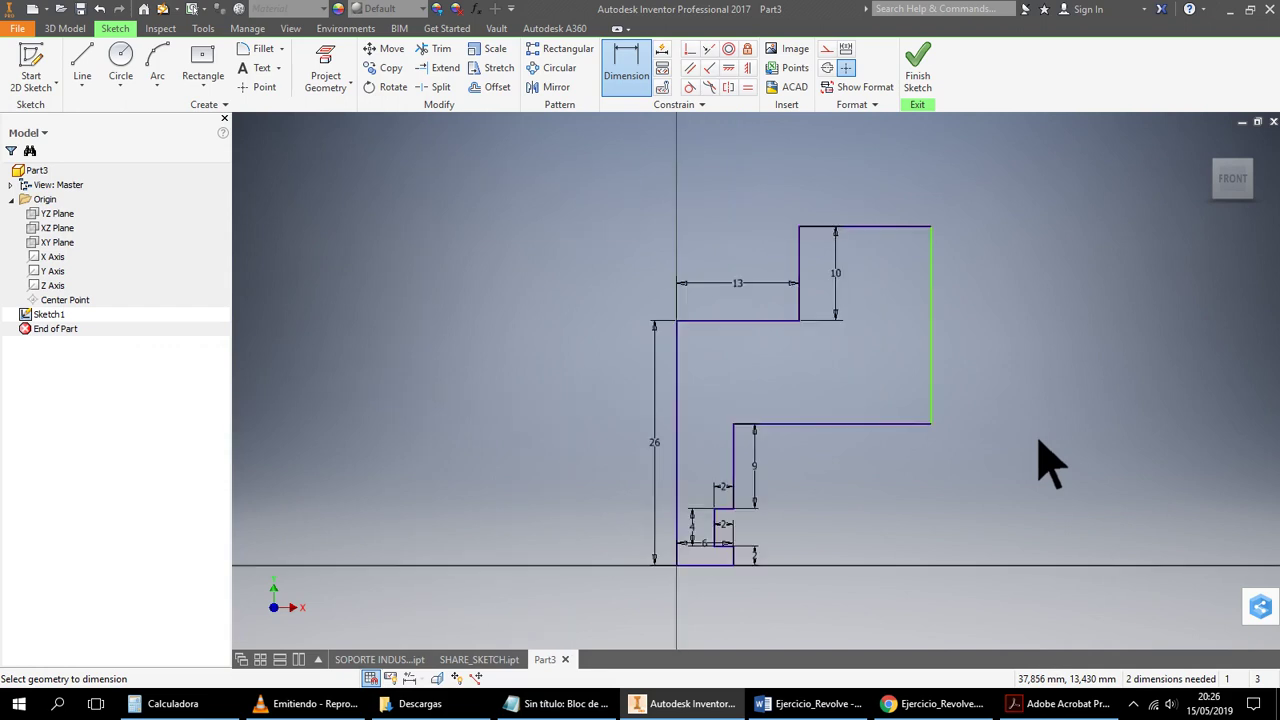
pyautogui.moveTo(1000, 423); pyautogui.dragTo(805, 430, button='middle')
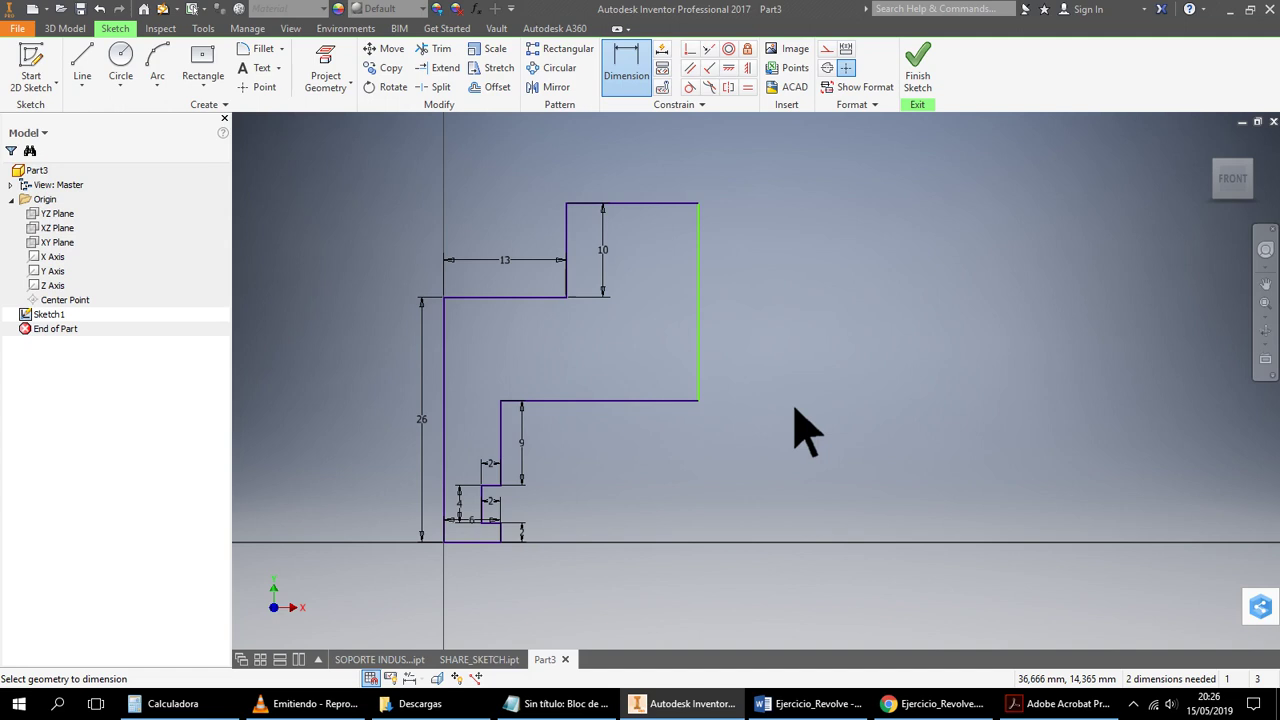
# Recheck the diameter and height dimensions in the Word drawing and return to the Inventor sketch
pyautogui.moveTo(680, 703)
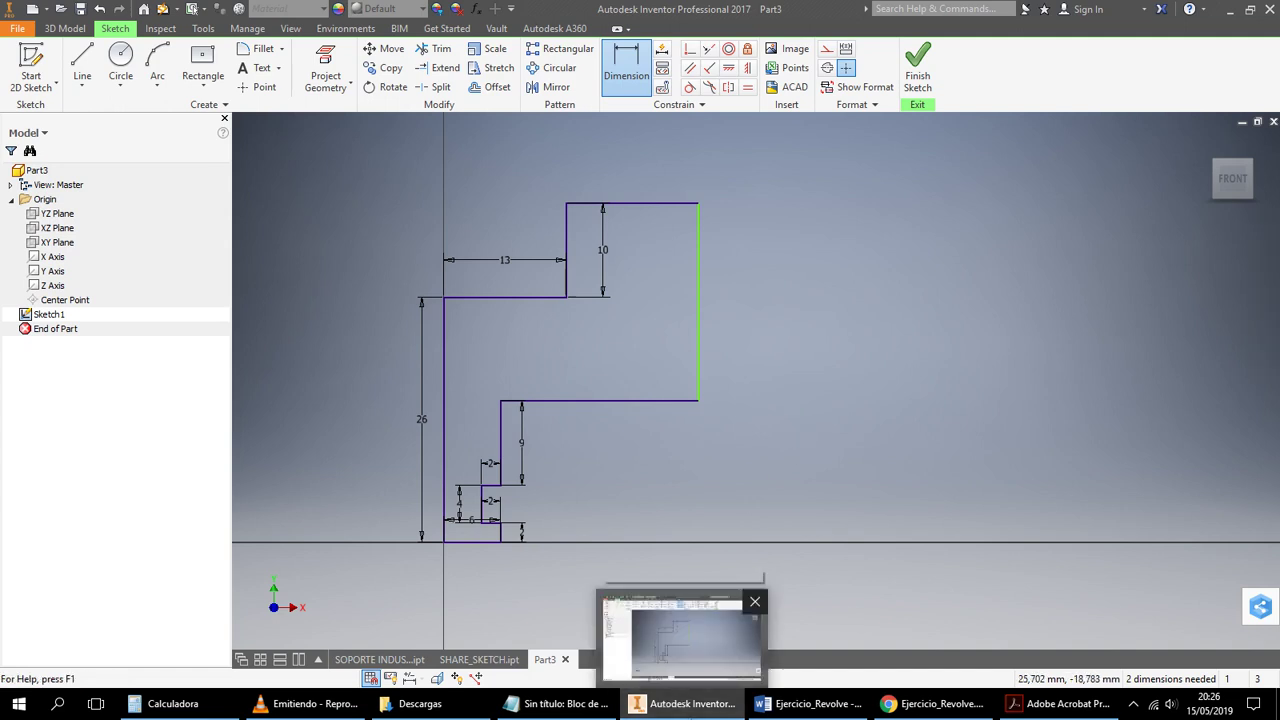
pyautogui.click(810, 703)
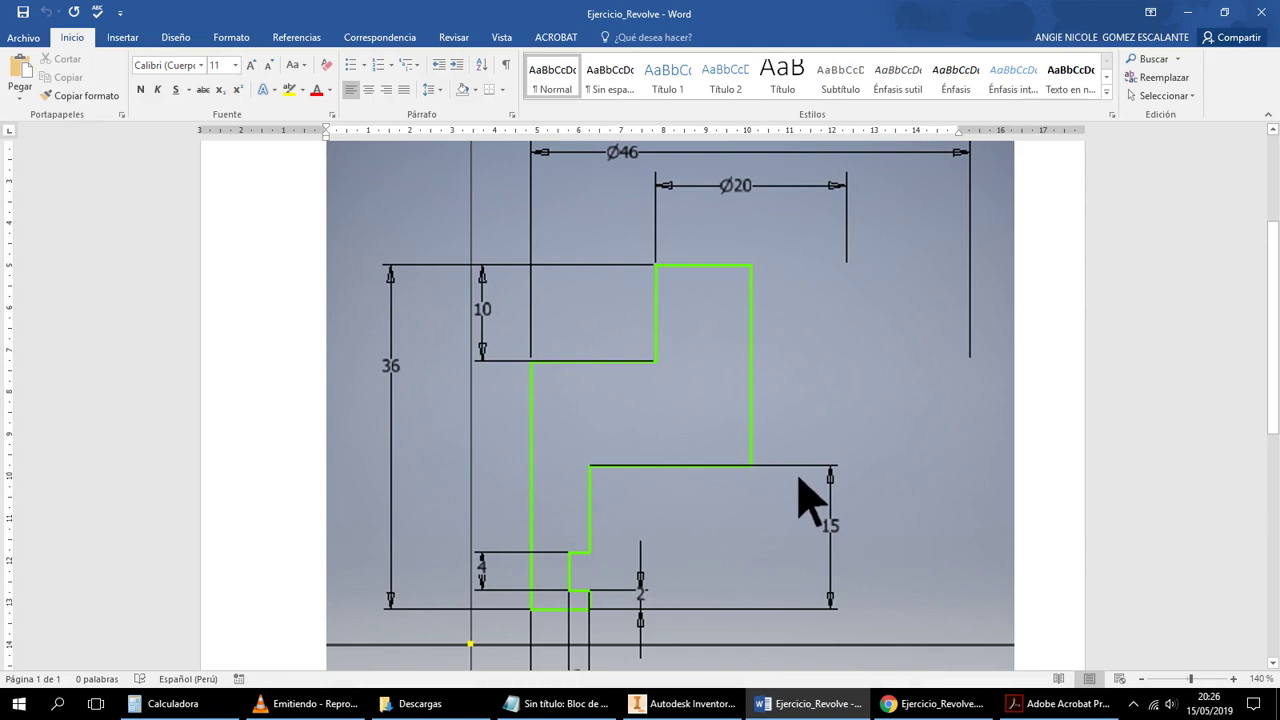
pyautogui.scroll(1, 800, 480)
pyautogui.scroll(-4, 800, 480)
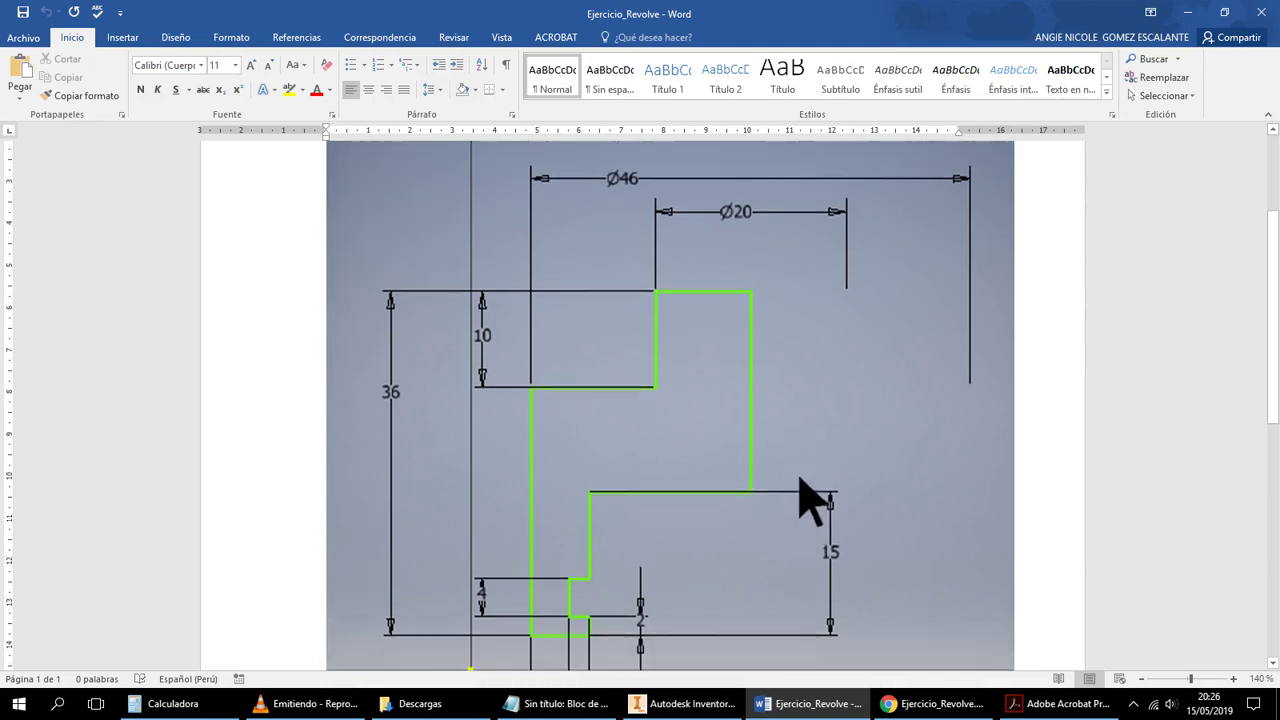
pyautogui.scroll(5, 810, 500)
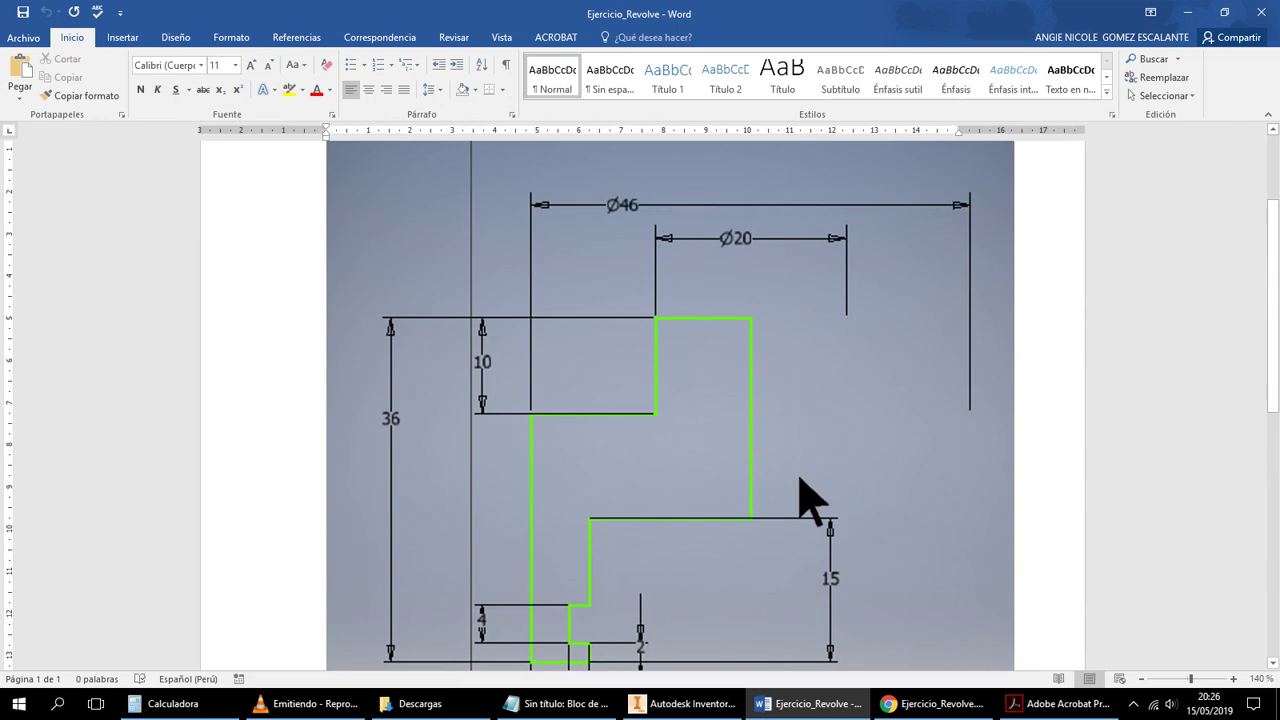
pyautogui.click(764, 705)
pyautogui.click(700, 705)
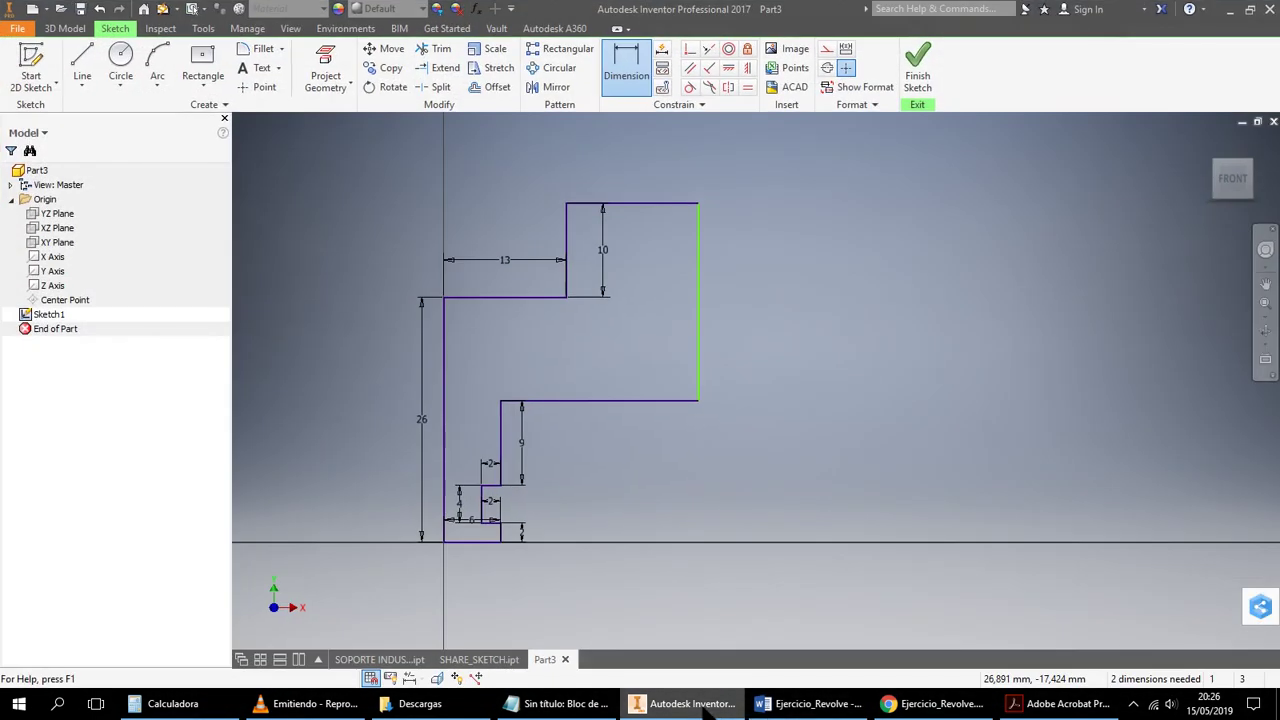
# Examine the profile in the browser's Ejercicio_Revolve.docx preview and in Word against the Inventor sketch
pyautogui.click(706, 708)
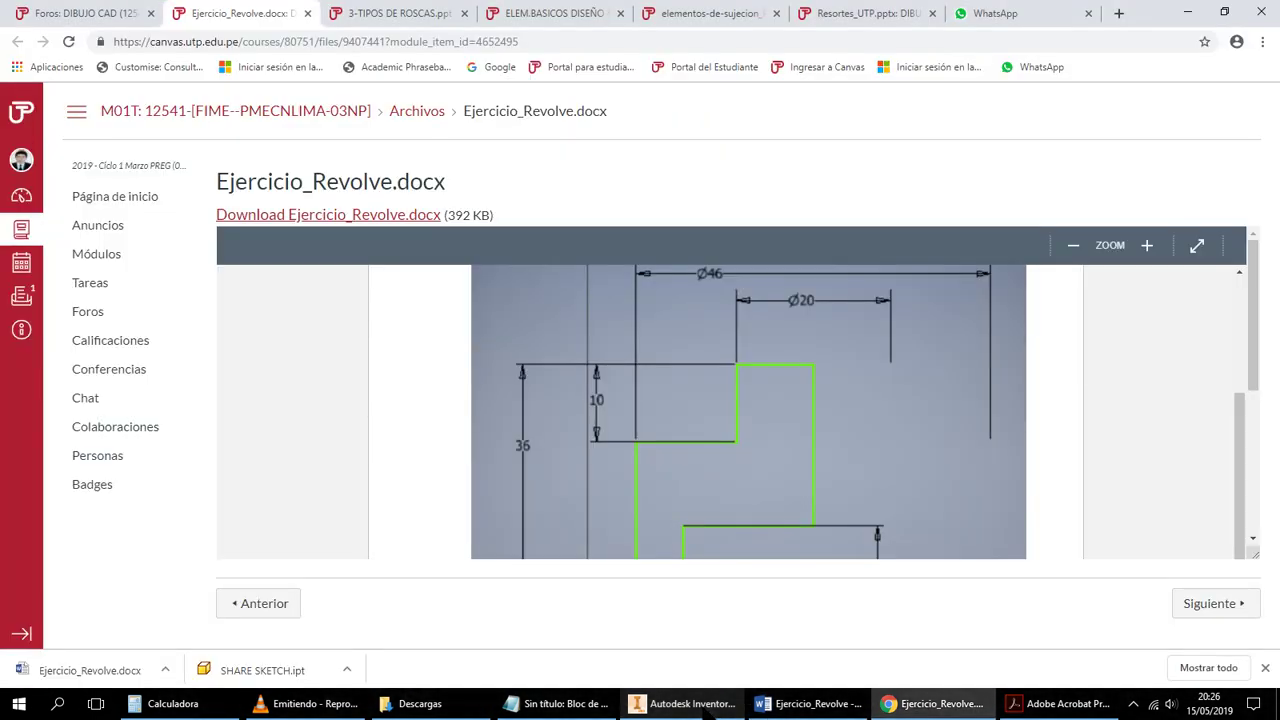
pyautogui.scroll(-1, 745, 555)
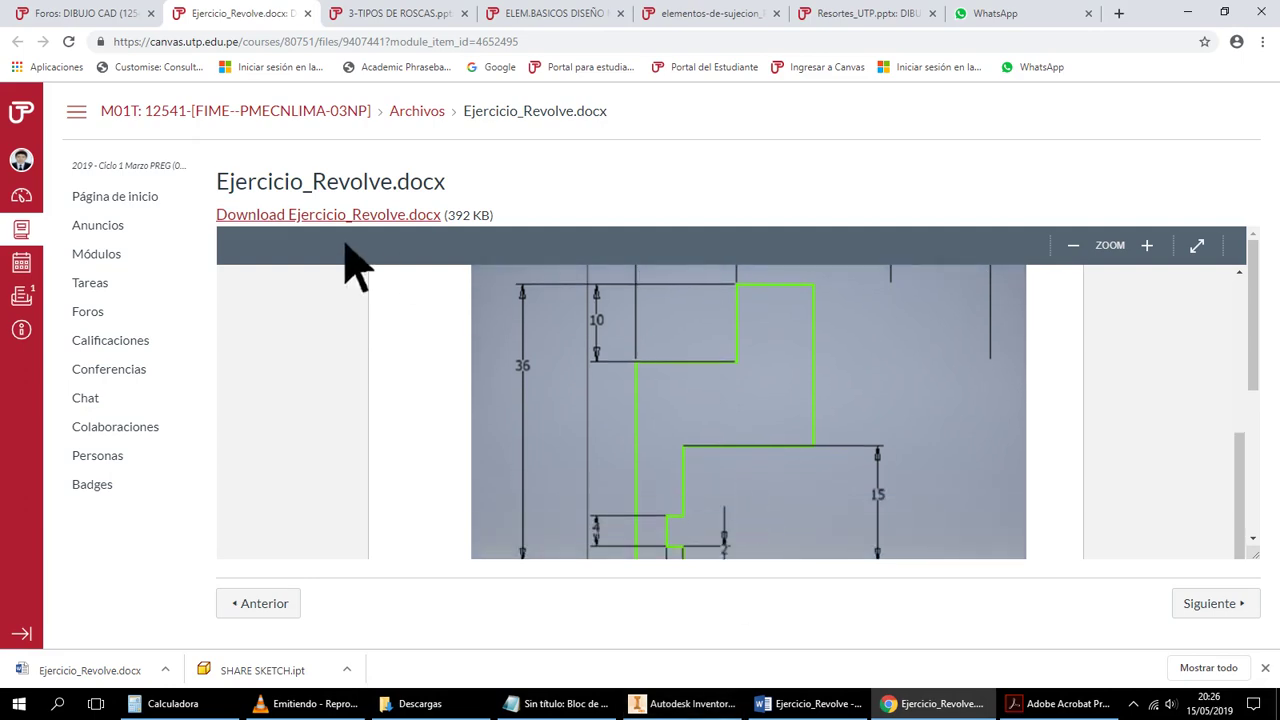
pyautogui.click(810, 704)
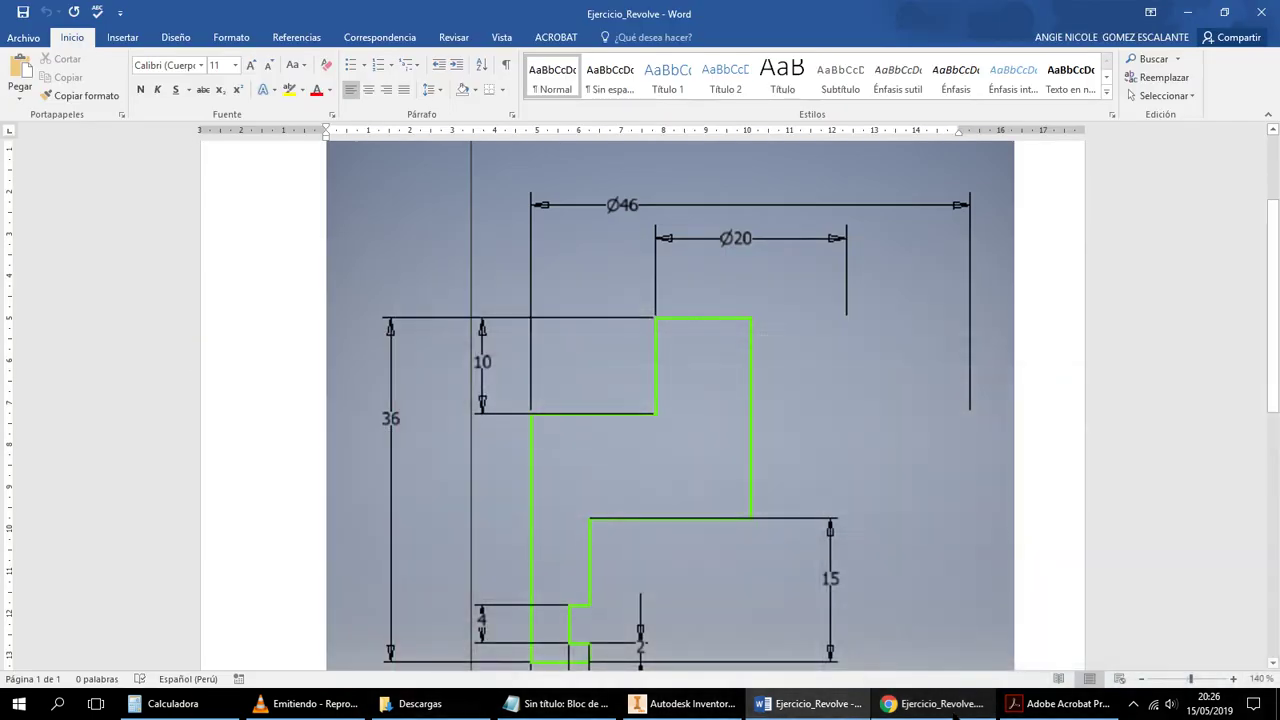
pyautogui.click(686, 704)
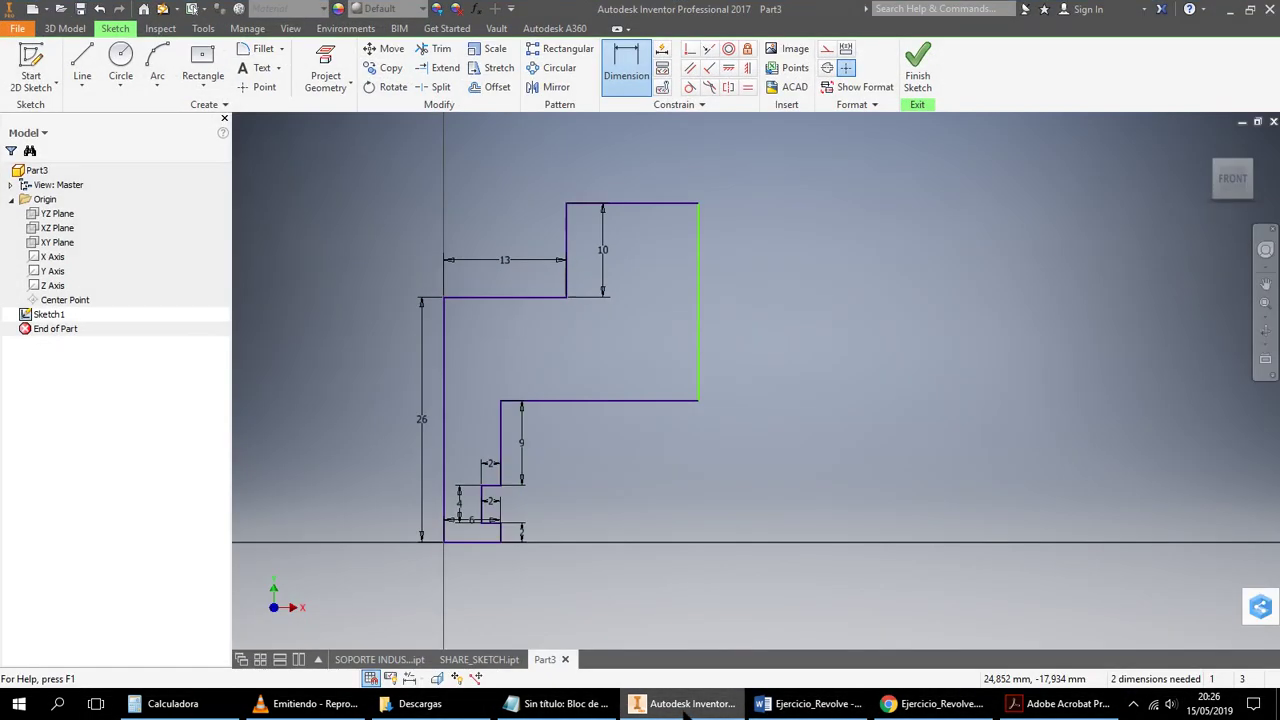
pyautogui.click(686, 704)
pyautogui.scroll(-3, 716, 506)
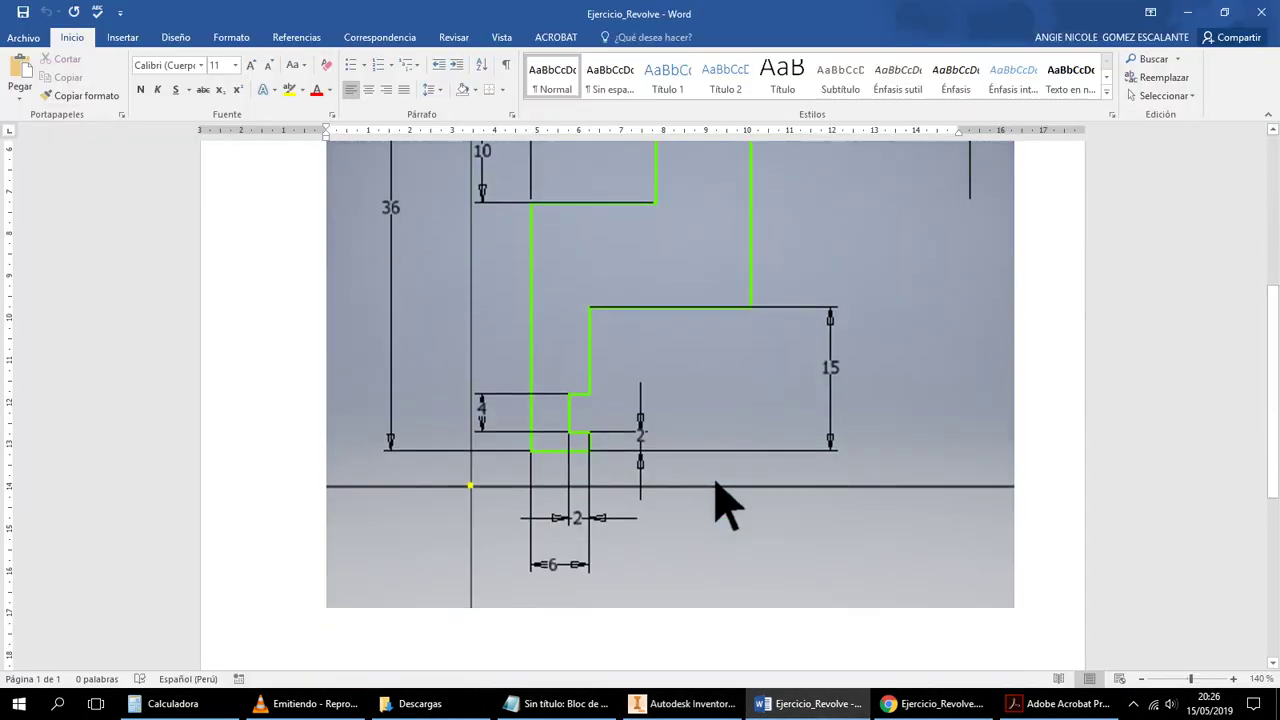
pyautogui.scroll(1, 716, 506)
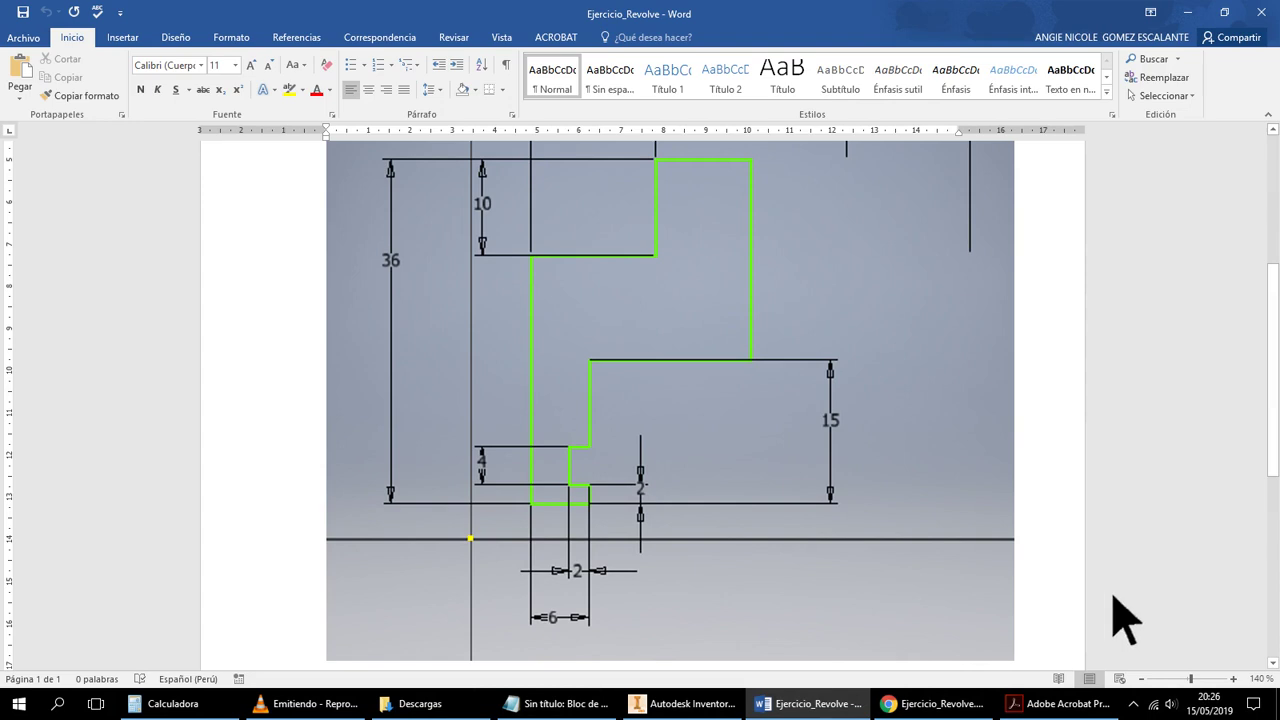
# Collapse the Word ribbon, set the zoom to 110% to view the whole dimensioned drawing, and return to Inventor
pyautogui.click(1141, 679)
pyautogui.click(1148, 680)
pyautogui.click(1148, 680)
pyautogui.click(1148, 680)
pyautogui.click(1148, 680)
pyautogui.click(1148, 680)
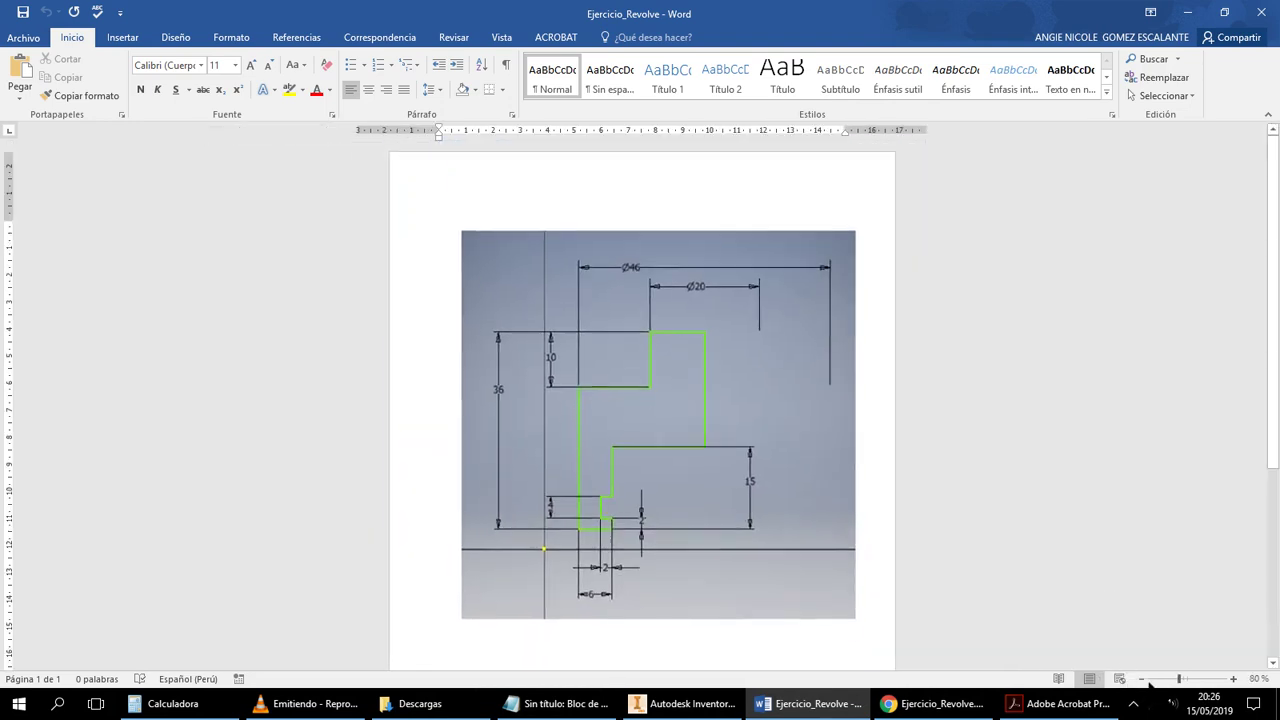
pyautogui.scroll(-2, 900, 543)
pyautogui.scroll(1, 900, 543)
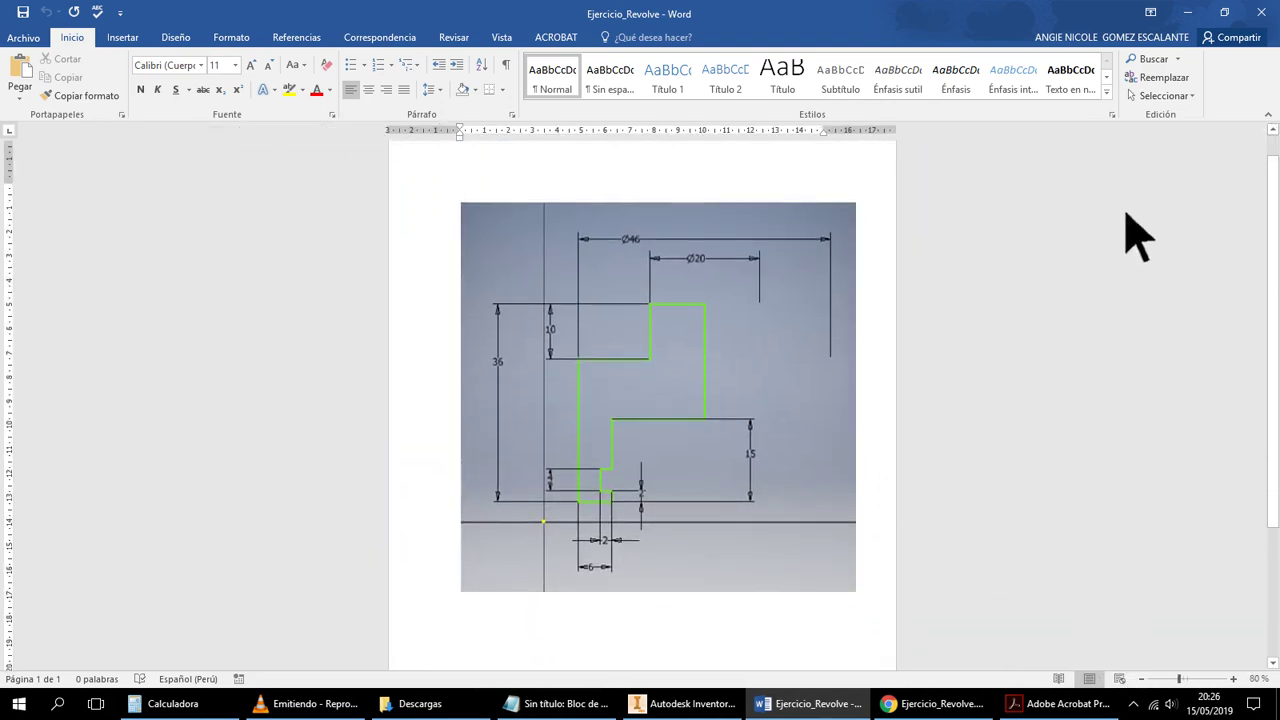
pyautogui.click(1268, 114)
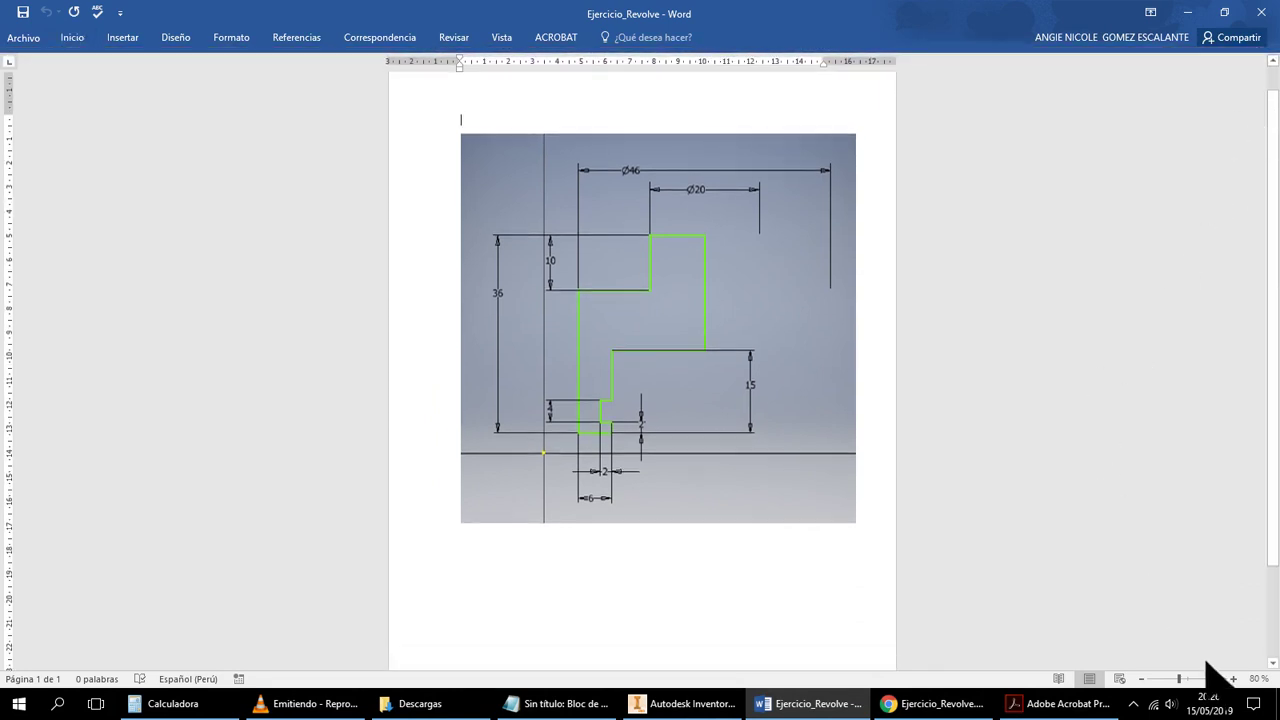
pyautogui.click(1233, 679)
pyautogui.click(1233, 679)
pyautogui.click(1233, 679)
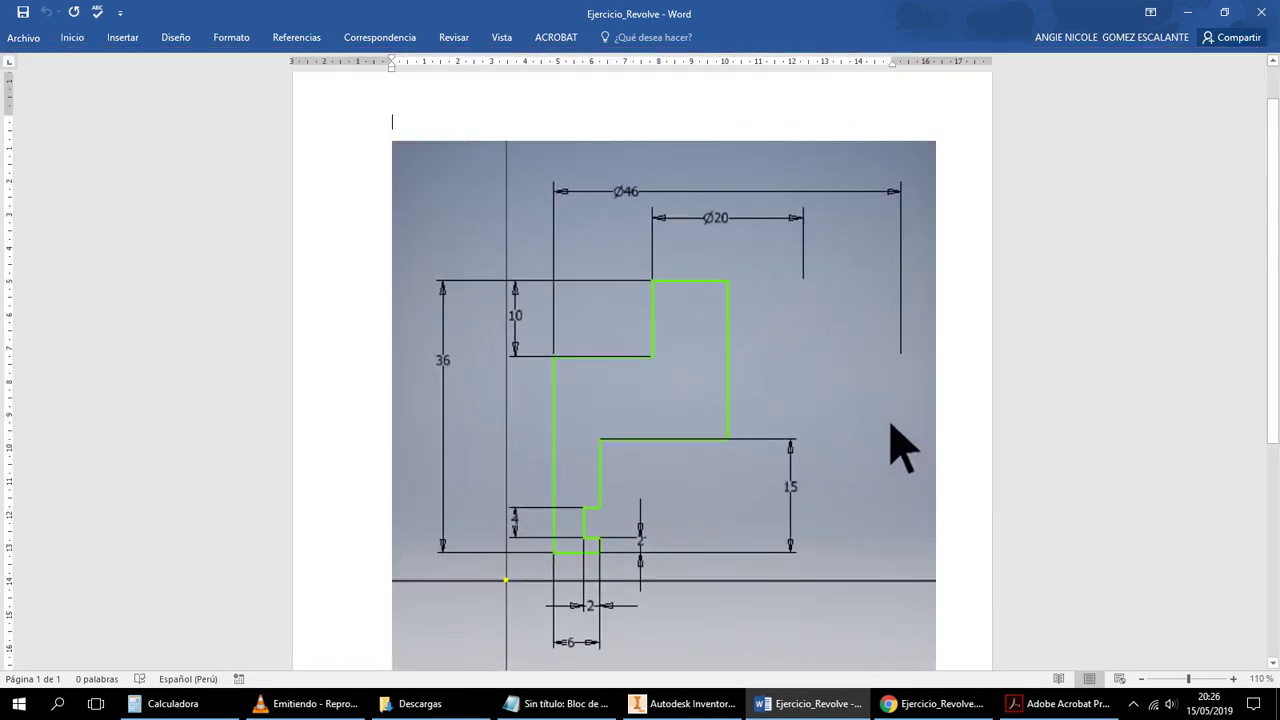
pyautogui.scroll(-3, 900, 445)
pyautogui.scroll(1, 903, 450)
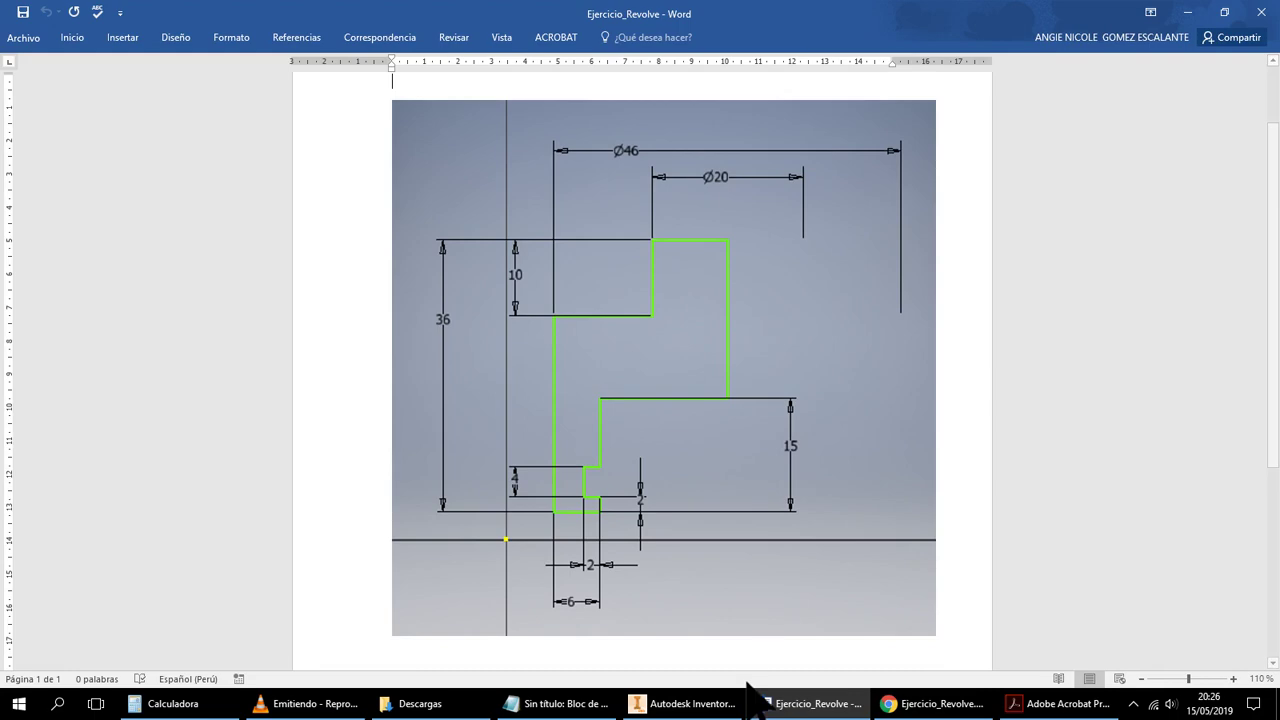
pyautogui.click(686, 703)
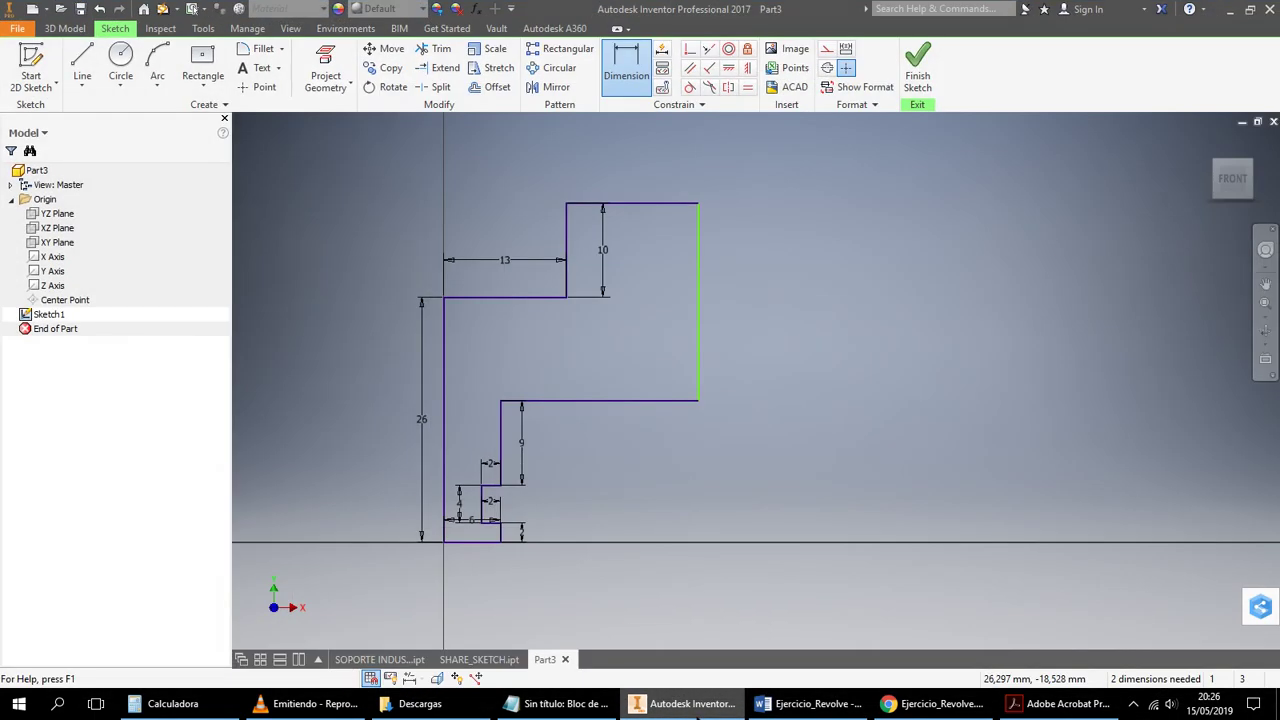
# Compare the sketch's stepped edges and rightmost vertical line with the dimensions in the Word drawing, ending back in Inventor
pyautogui.hotkey('alt', 'Tab')
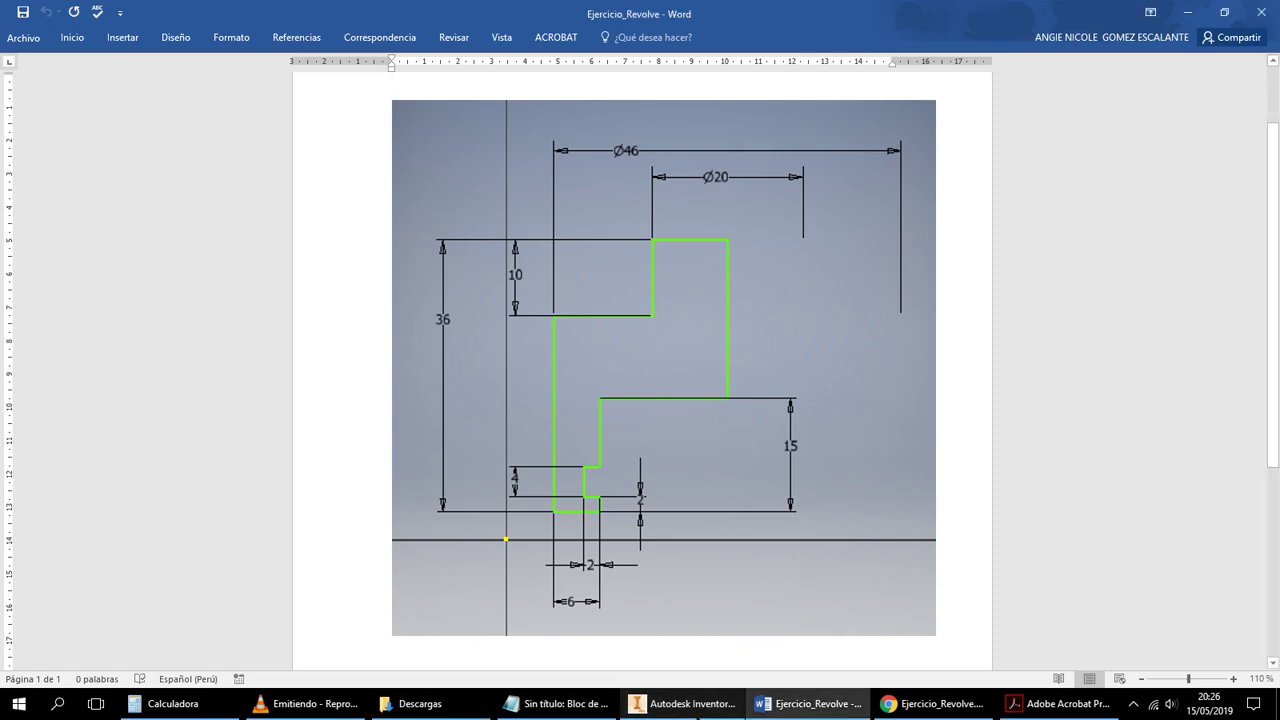
pyautogui.click(700, 708)
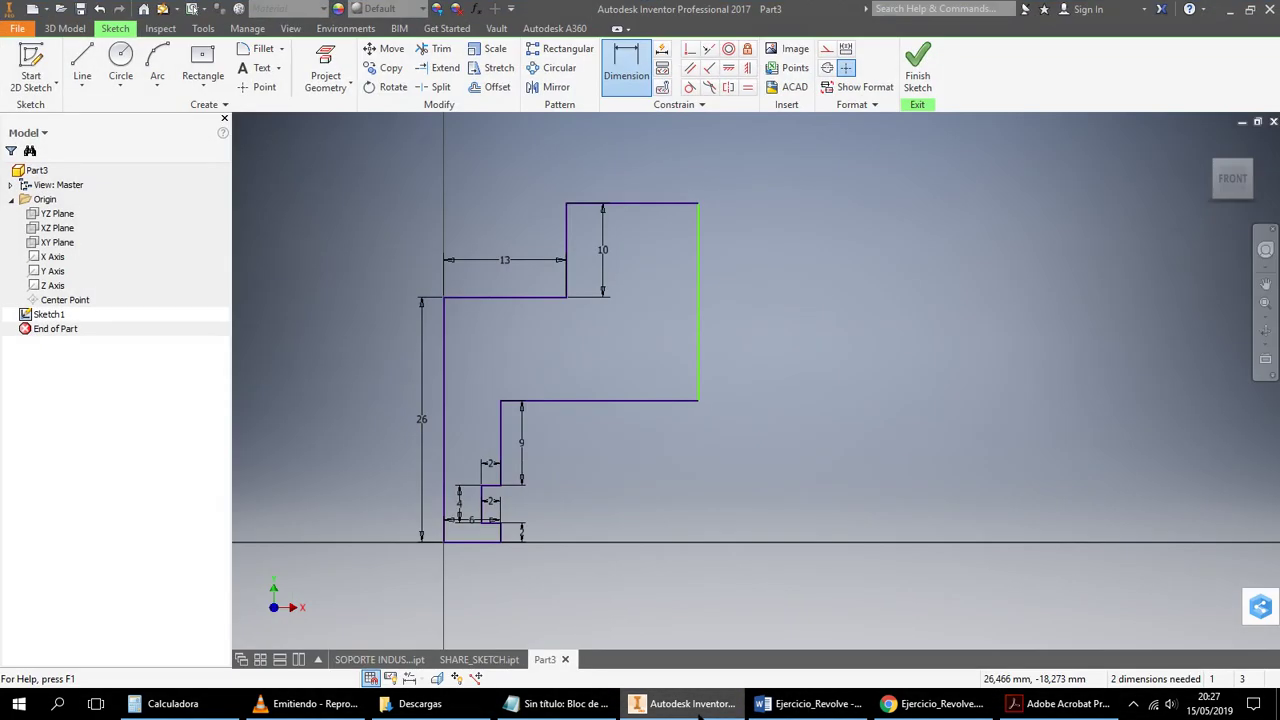
pyautogui.rightClick(944, 256)
pyautogui.click(1010, 257)
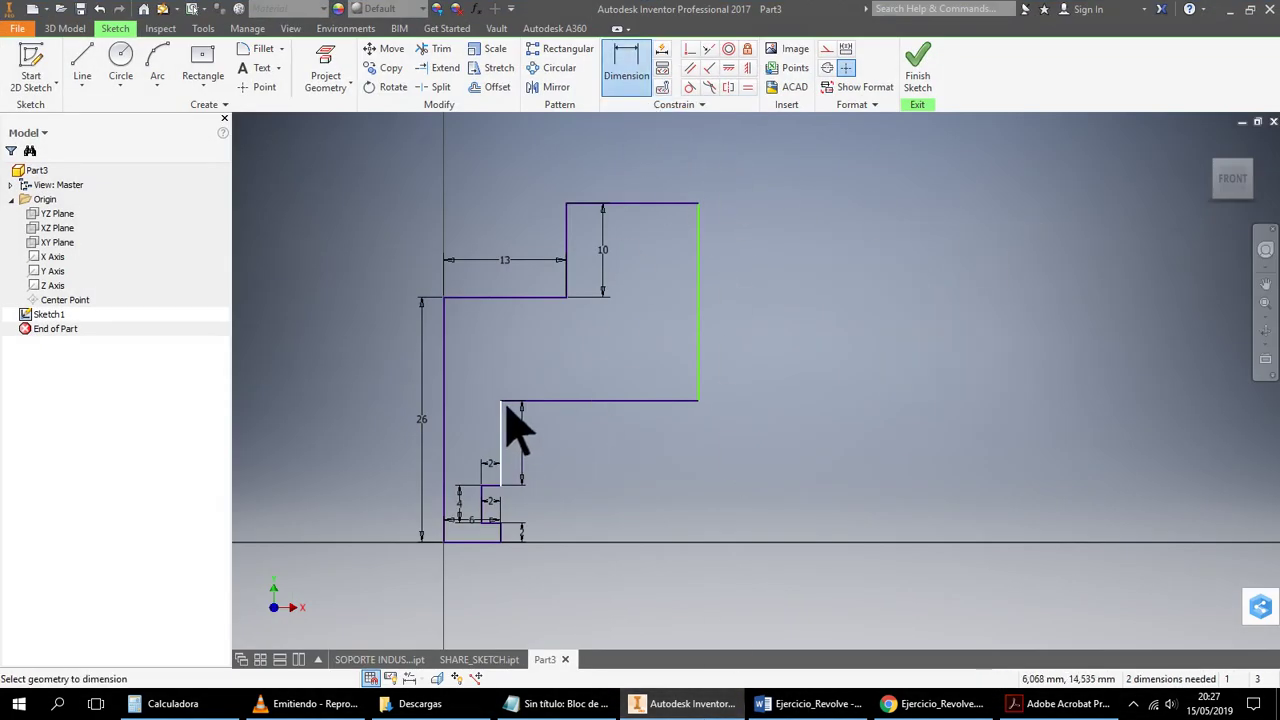
pyautogui.click(810, 703)
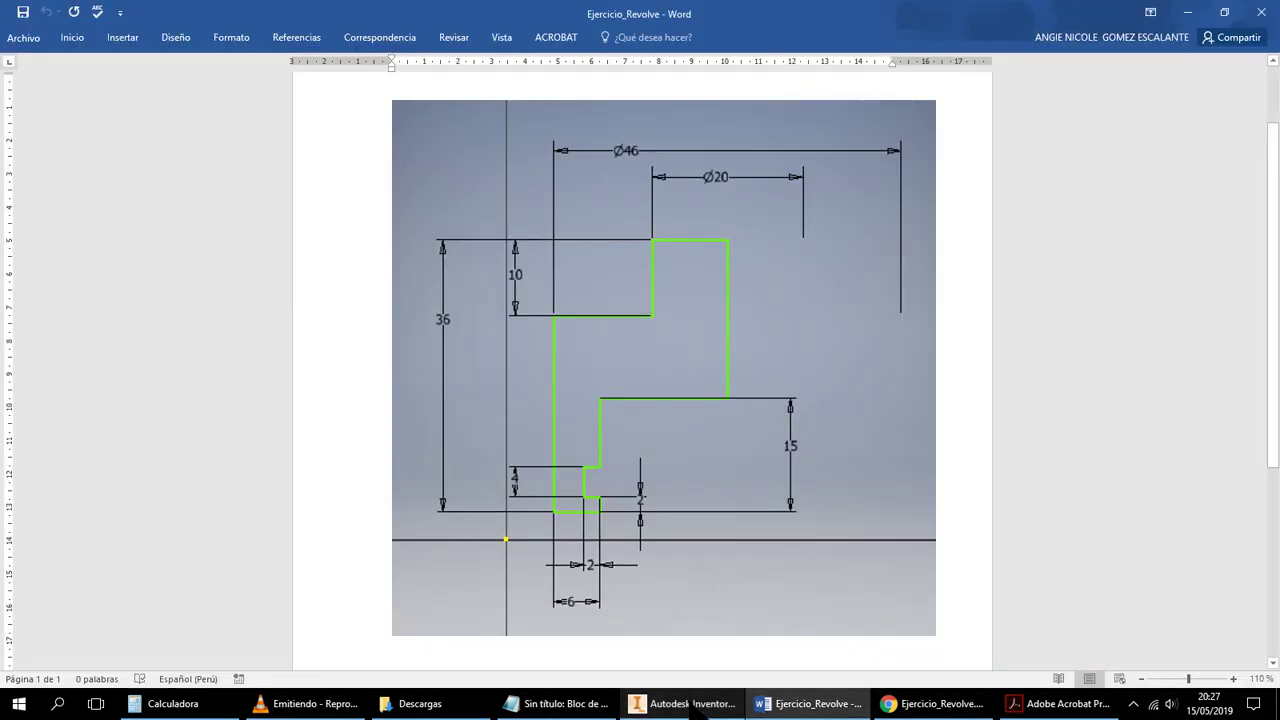
pyautogui.click(690, 703)
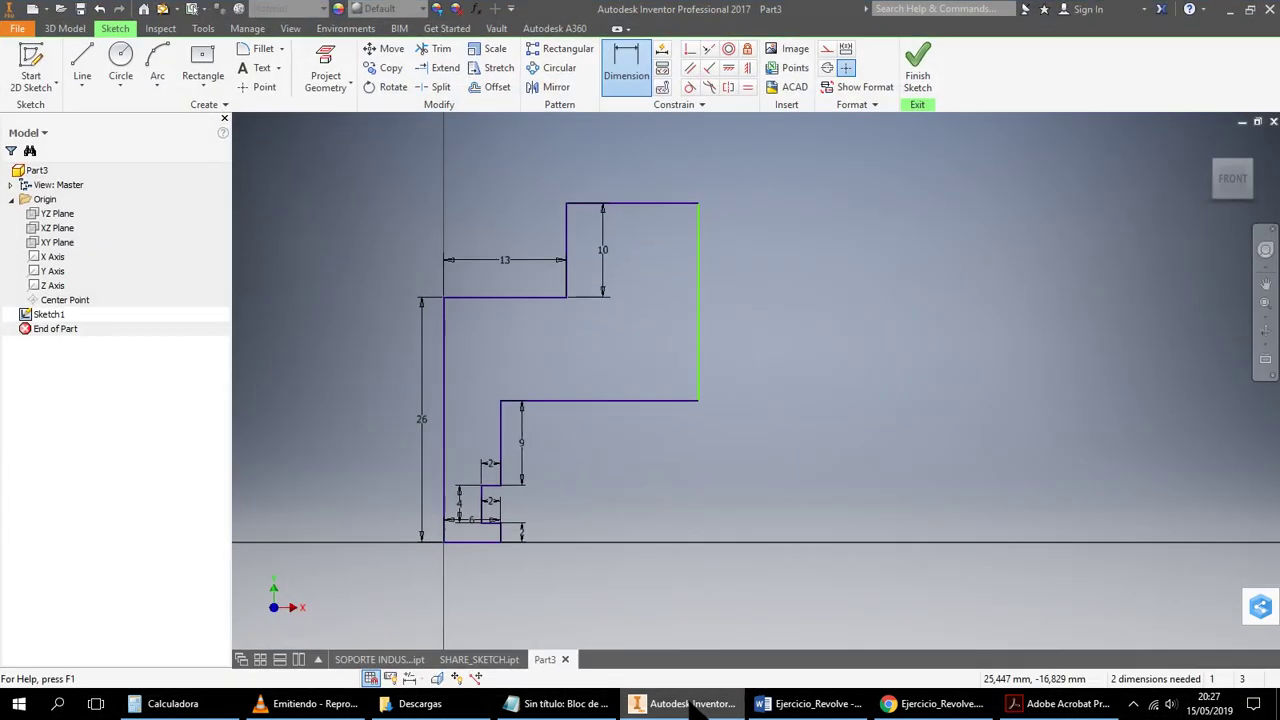
pyautogui.click(692, 704)
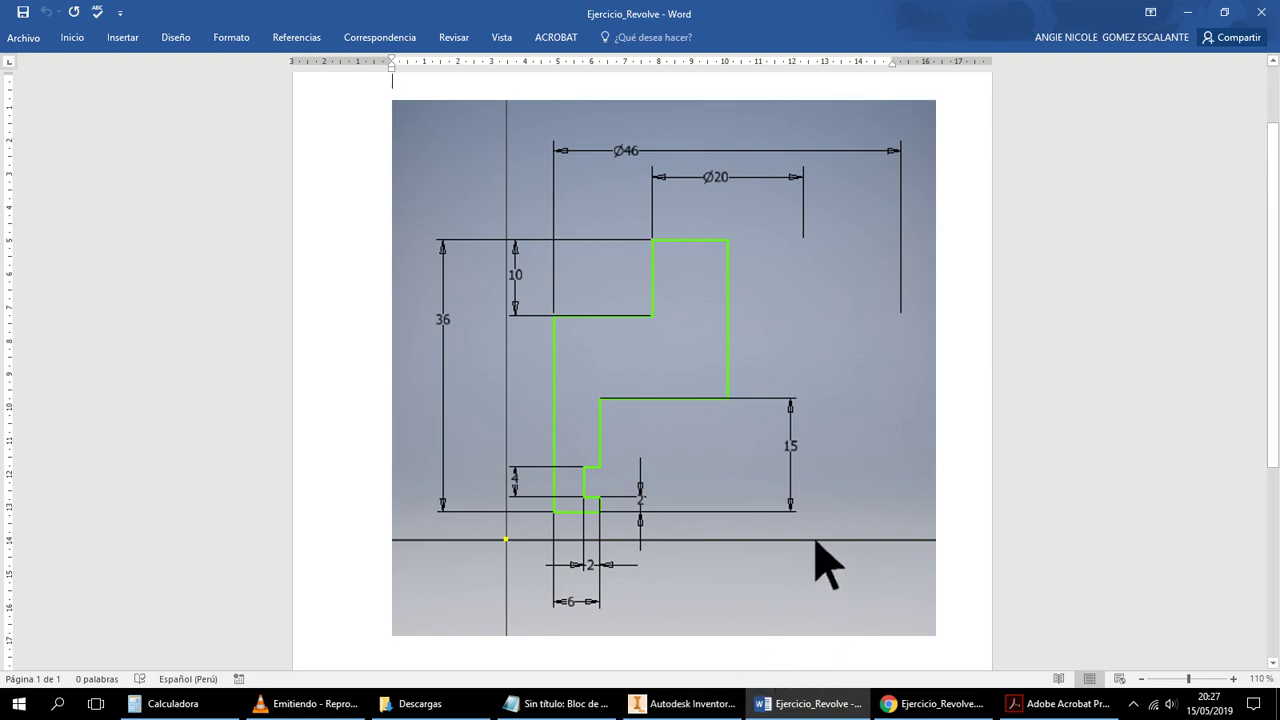
pyautogui.click(731, 707)
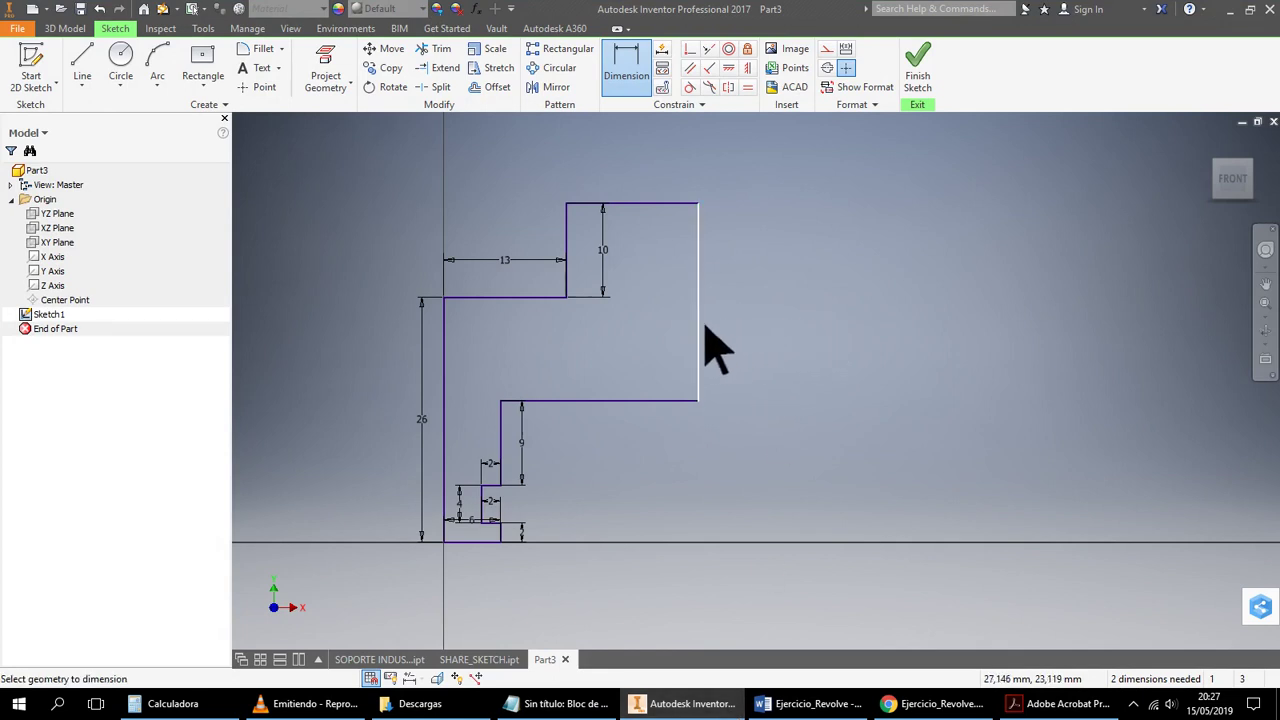
pyautogui.click(805, 703)
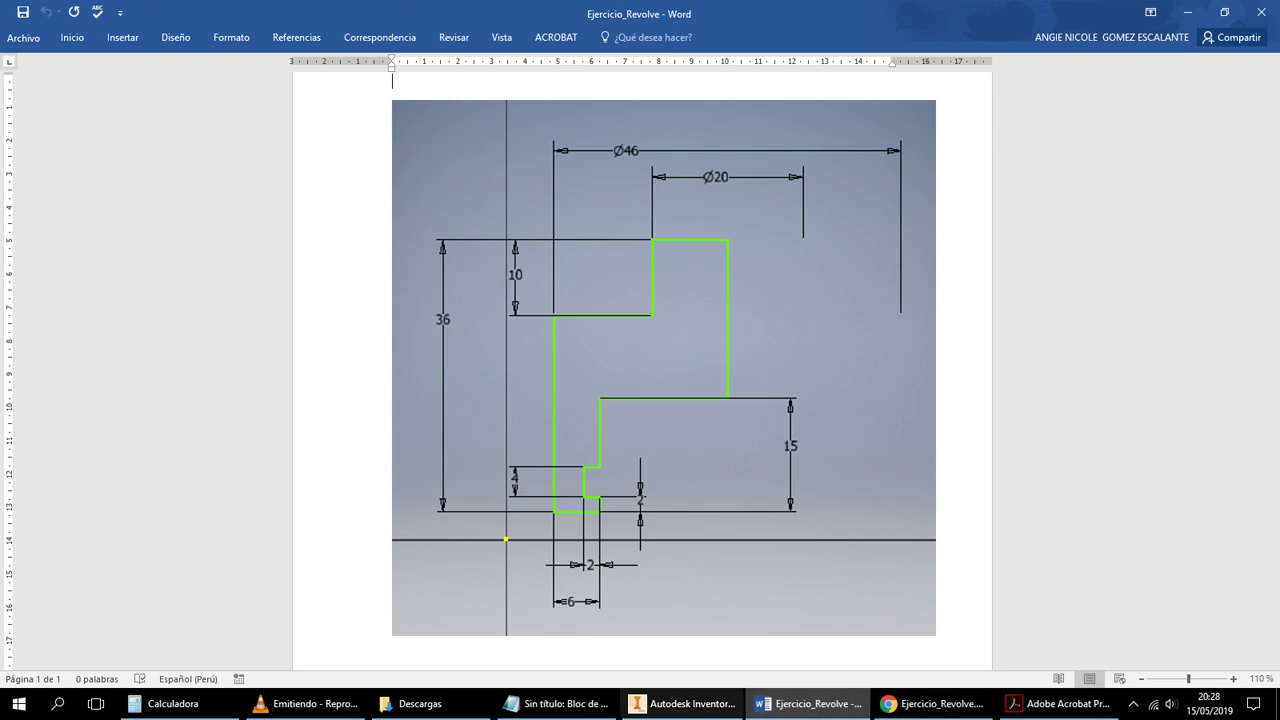
pyautogui.click(705, 705)
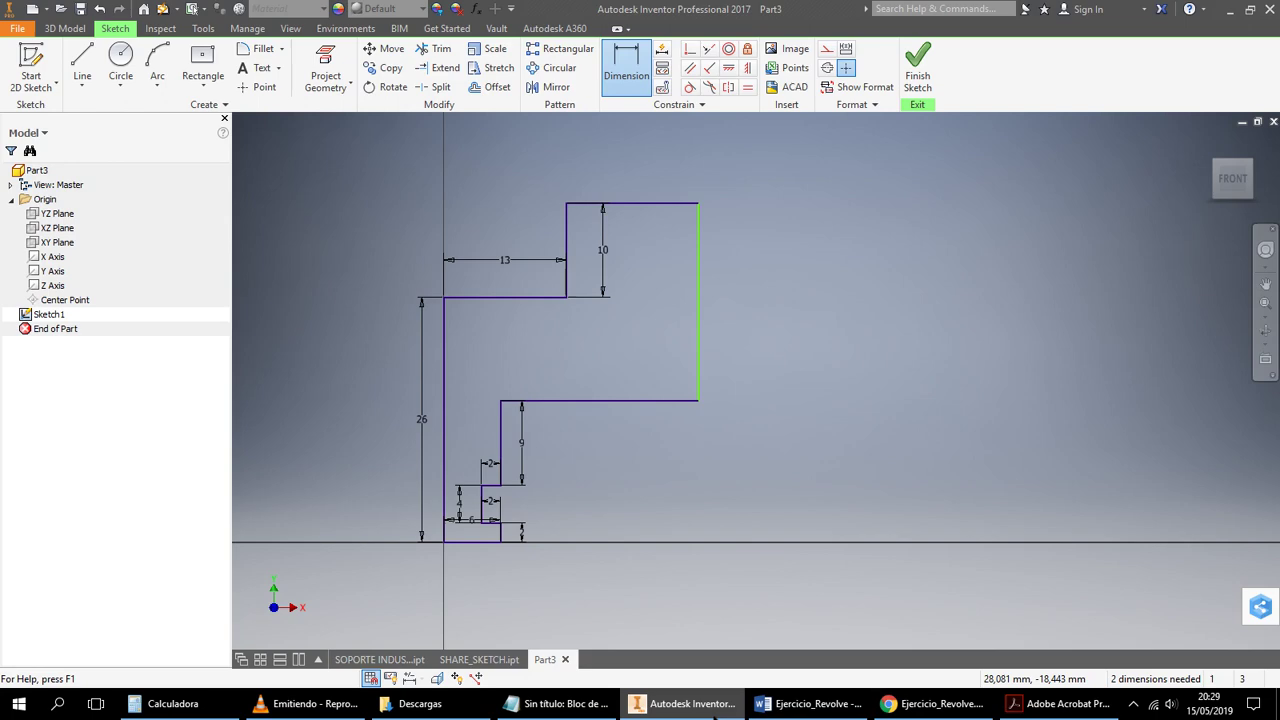
# Create a new part from the metric Standard (mm).ipt template and start a 2D sketch on the XY plane
pyautogui.click(33, 10)
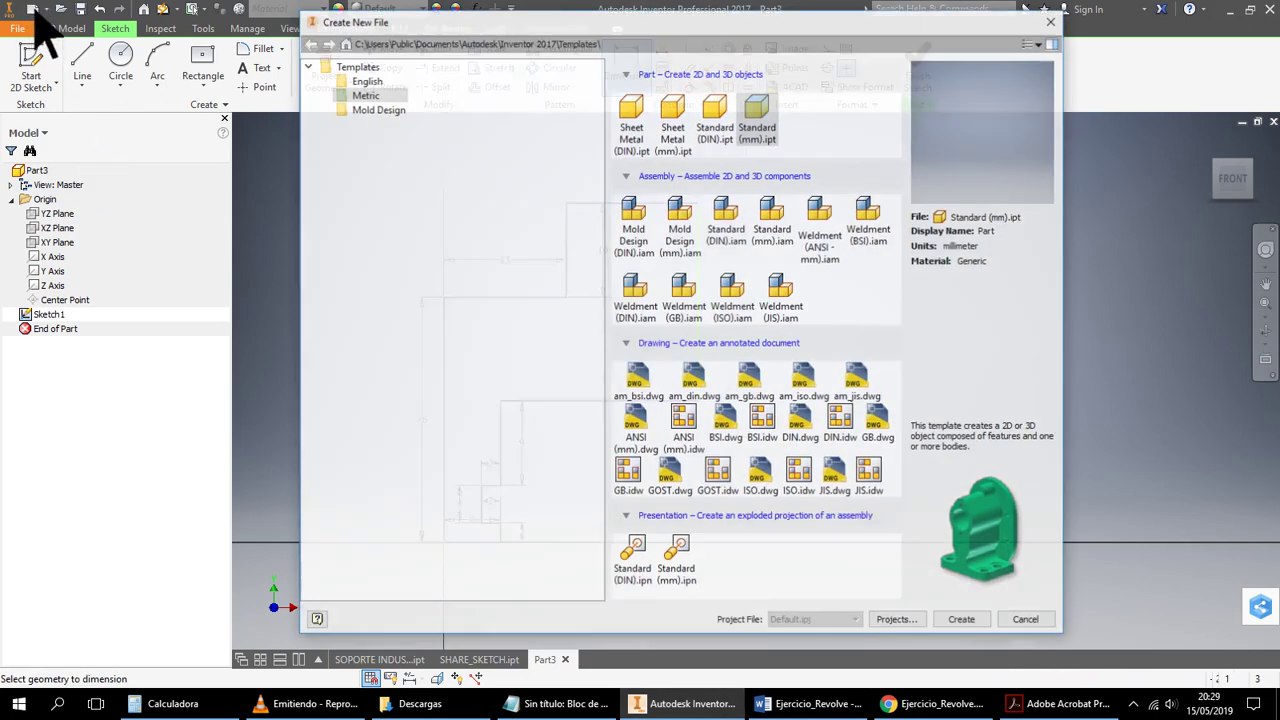
pyautogui.click(963, 619)
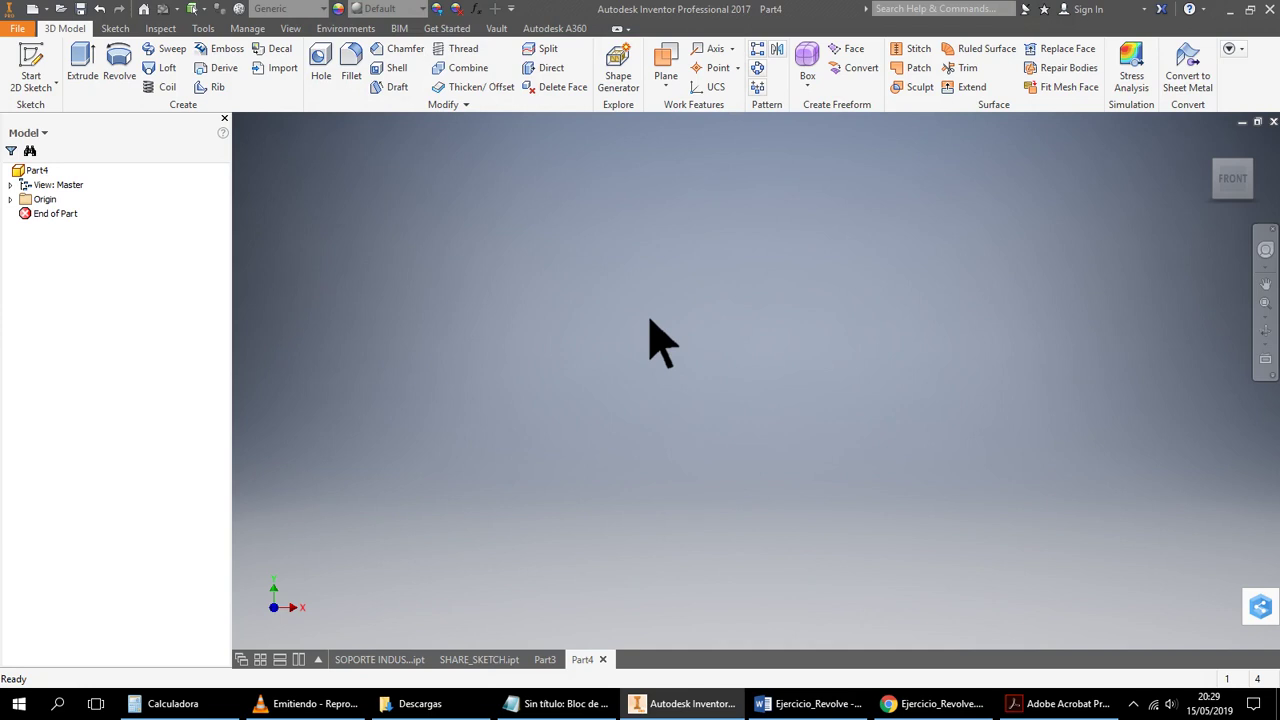
pyautogui.click(30, 62)
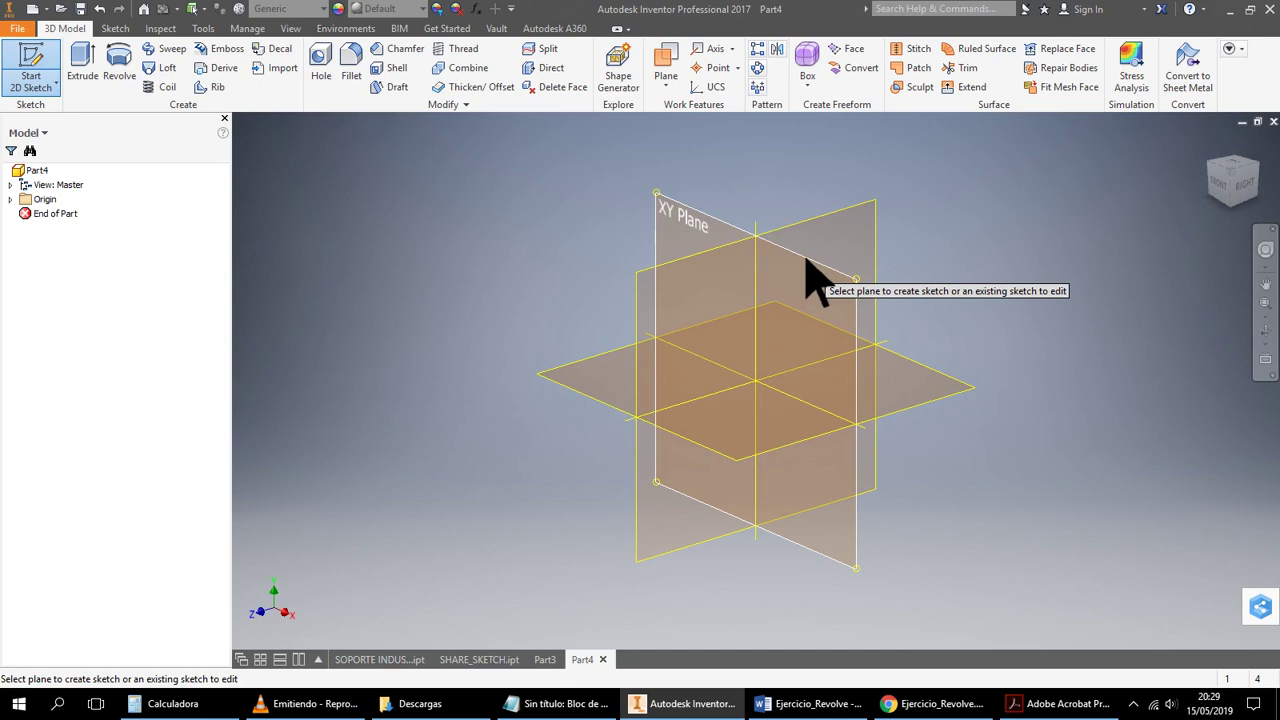
pyautogui.click(806, 259)
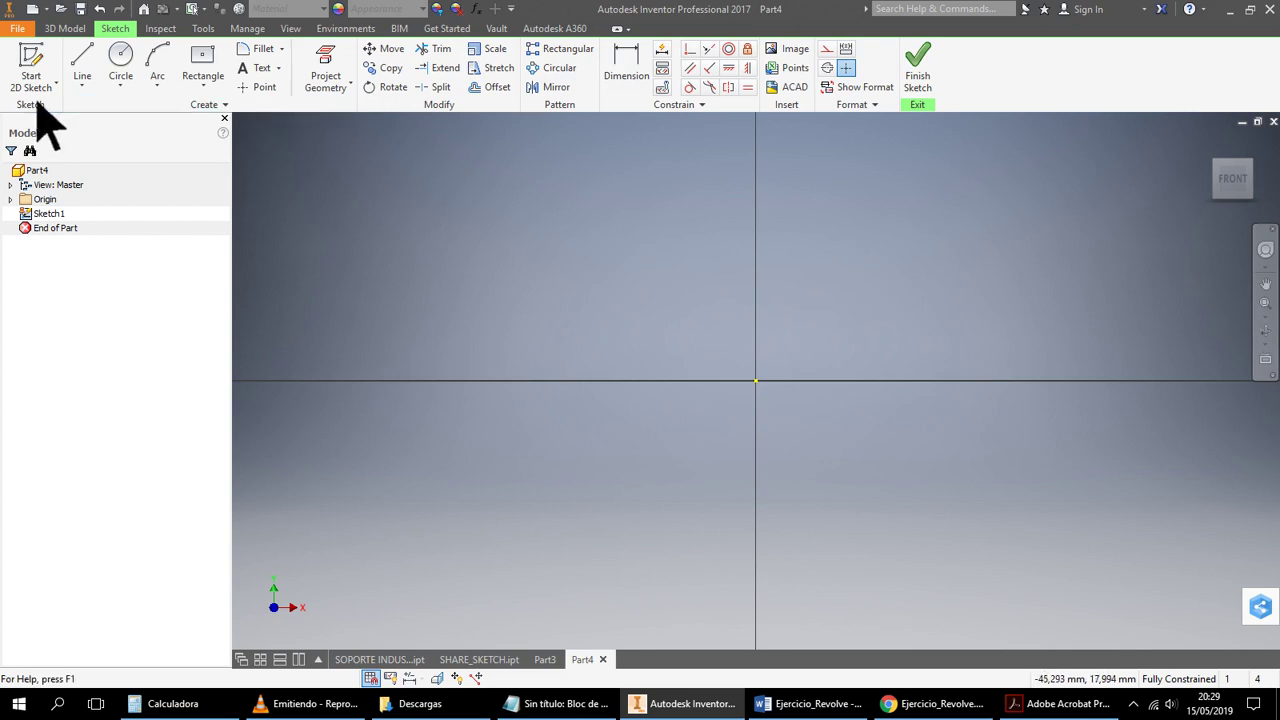
# Sketch a chain of lines from the origin: 10 mm up, 12 mm horizontally along positive X, and 10 mm up
pyautogui.click(95, 52)
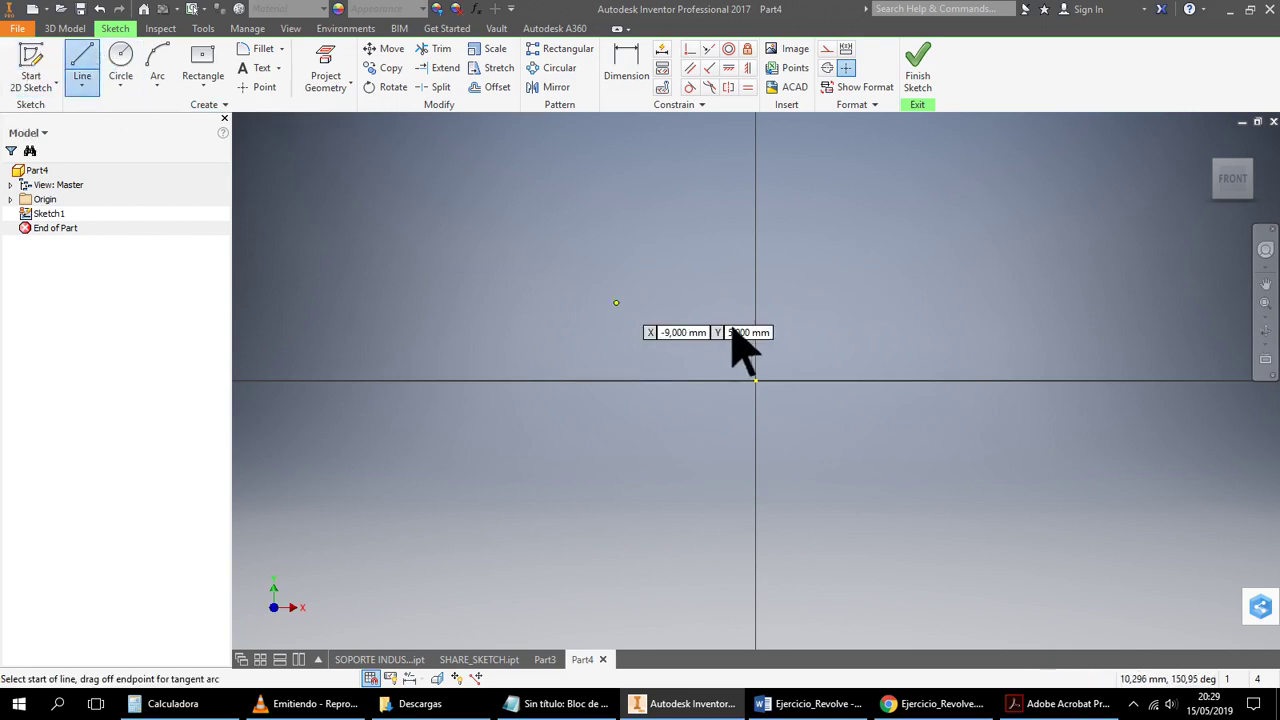
pyautogui.moveTo(655, 355); pyautogui.dragTo(500, 380, button='middle')
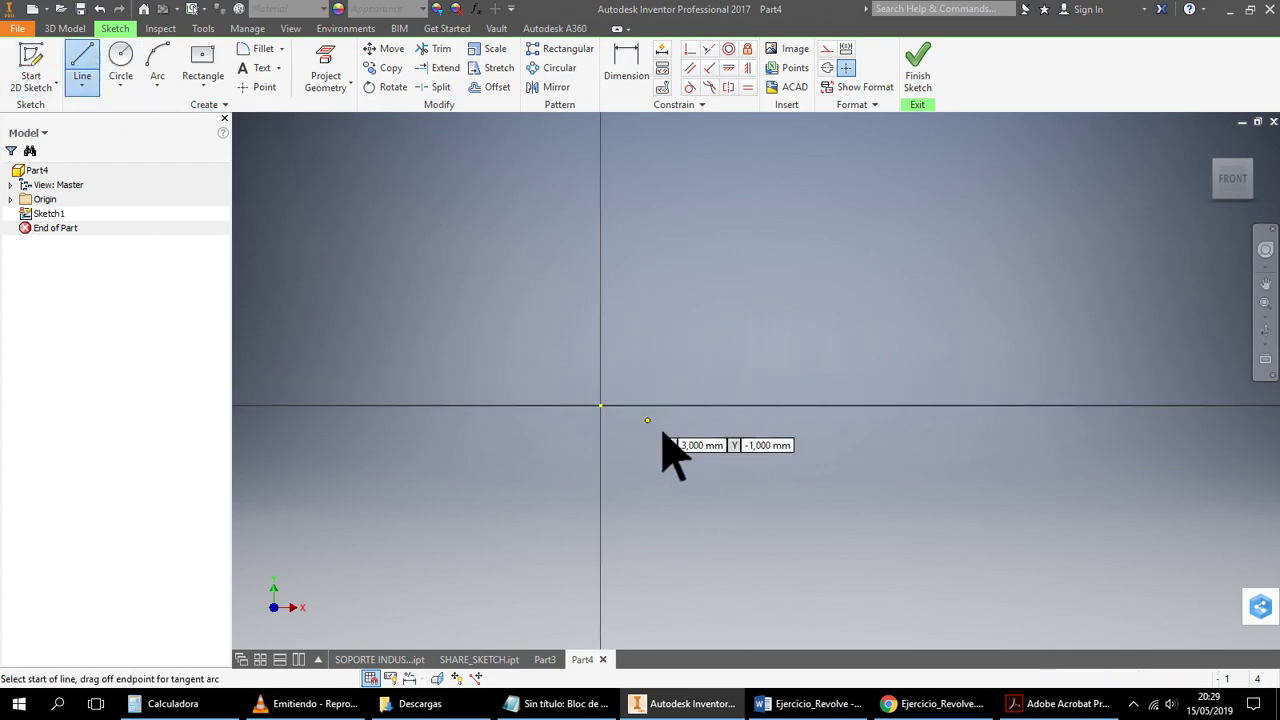
pyautogui.click(602, 406)
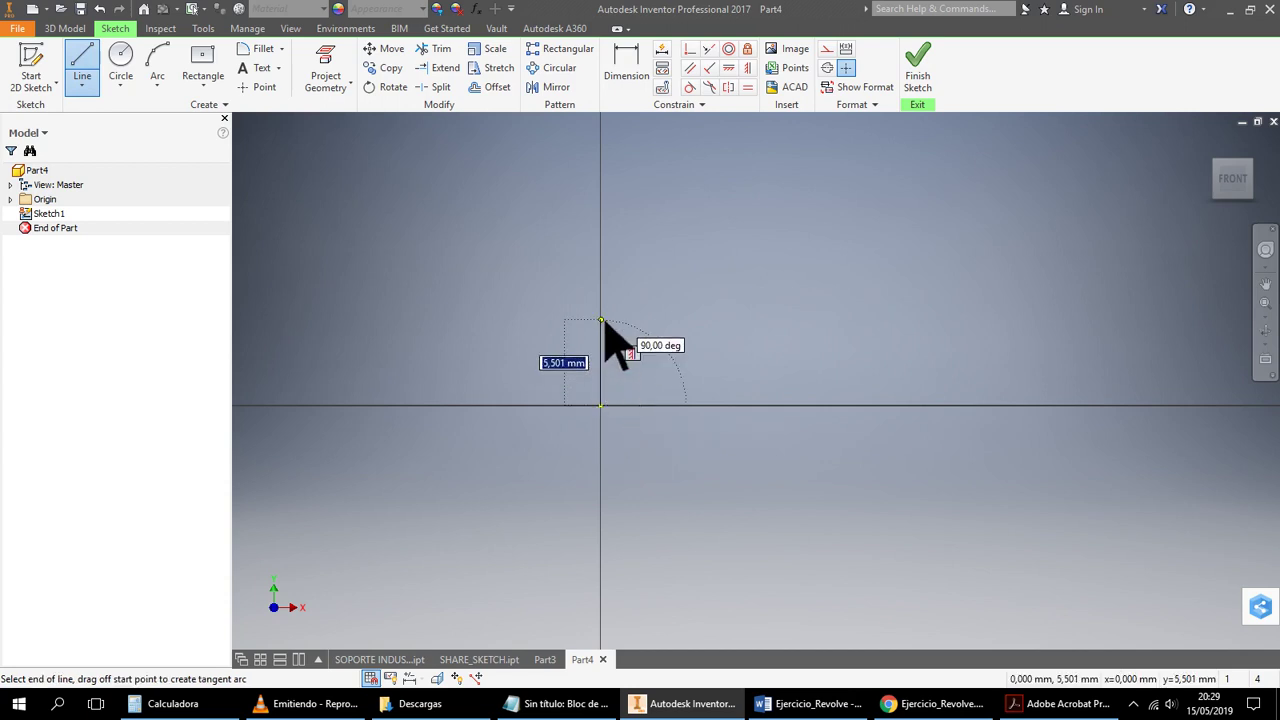
pyautogui.write('10')
pyautogui.press('Return')
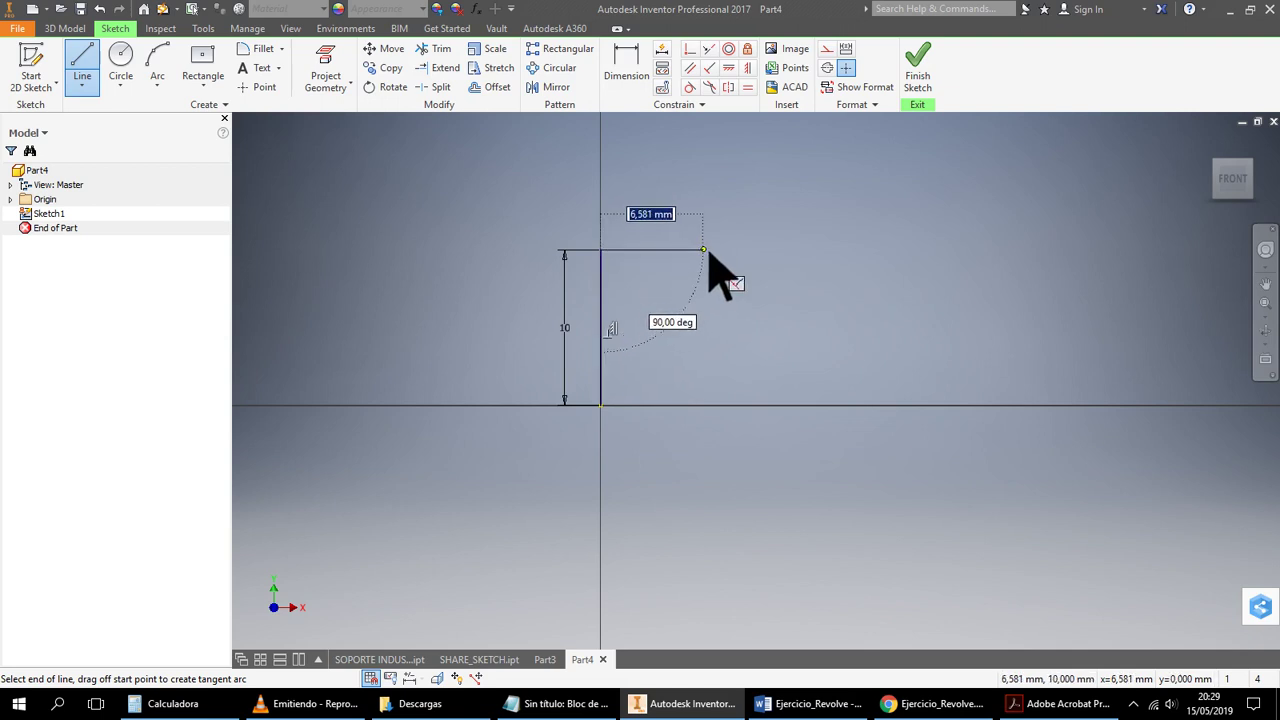
pyautogui.write('12')
pyautogui.press('Return')
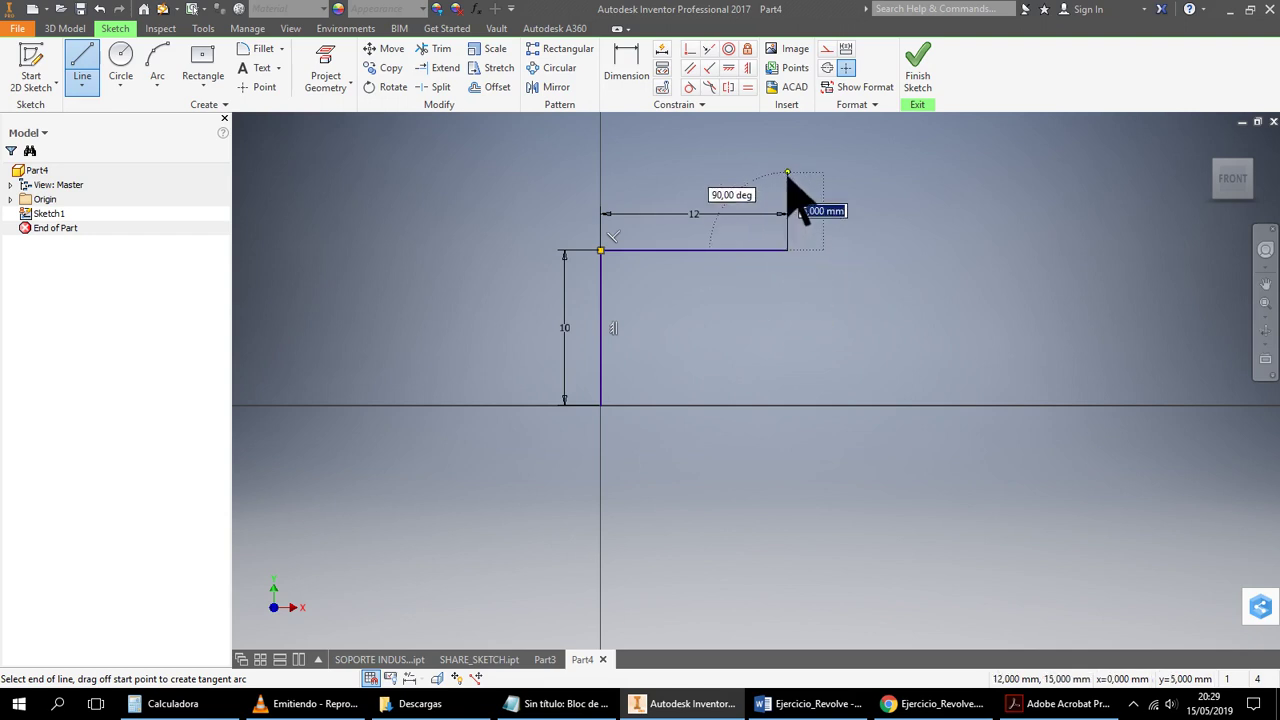
pyautogui.write('10')
pyautogui.press('Return')
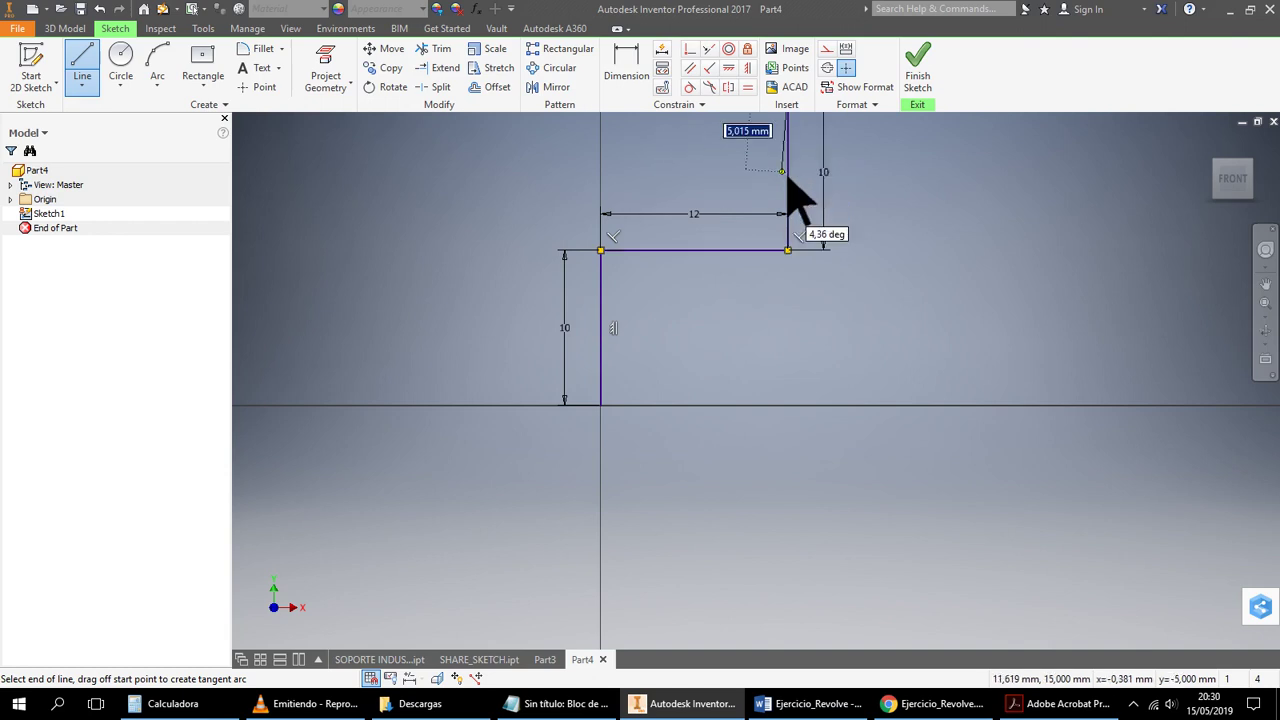
# Sketch a tangent semicircular arc of about 3 mm radius from the upper end of the last vertical line, towards positive X
pyautogui.scroll(-3, 851, 305)
pyautogui.scroll(2, 851, 305)
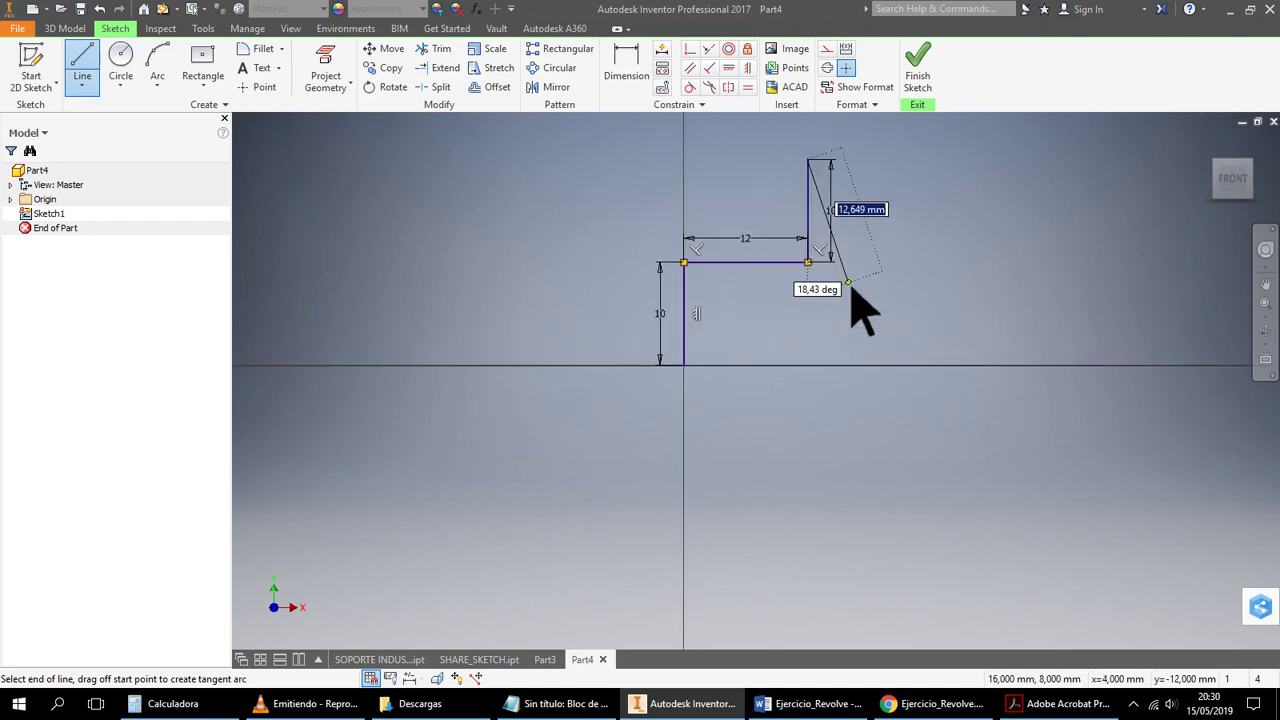
pyautogui.moveTo(846, 314); pyautogui.dragTo(674, 374, button='middle')
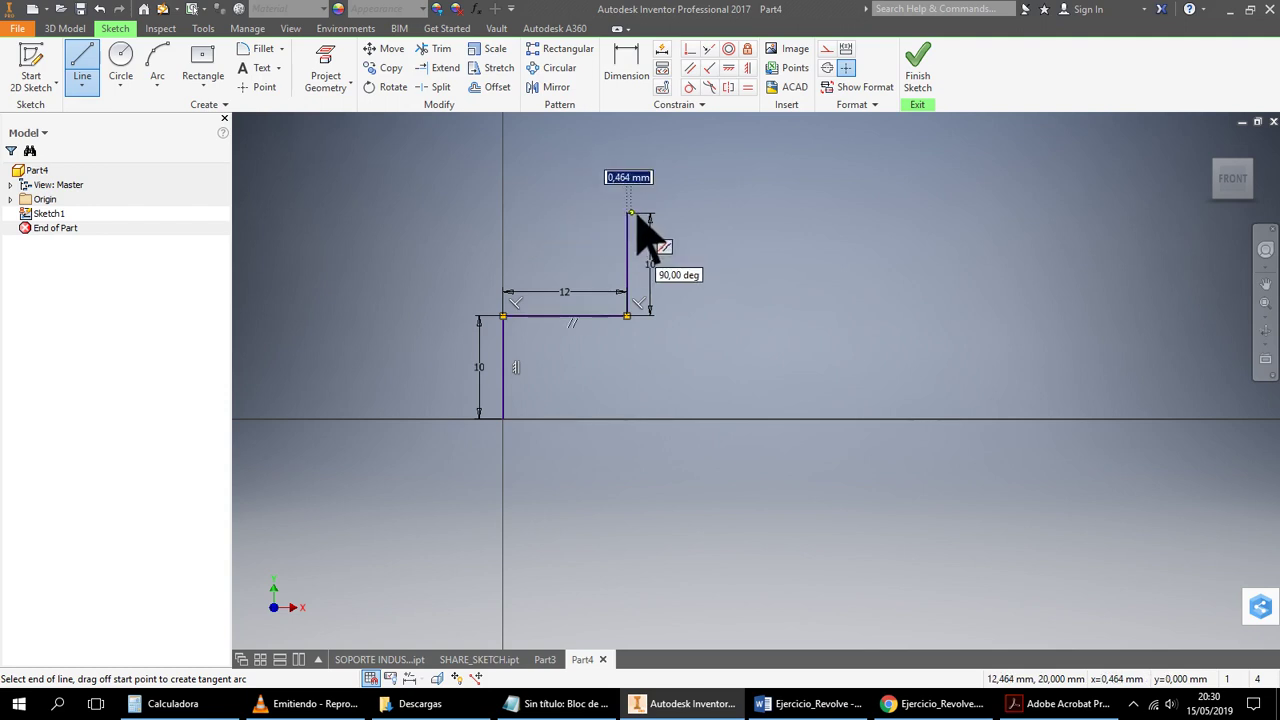
pyautogui.scroll(-4, 640, 230)
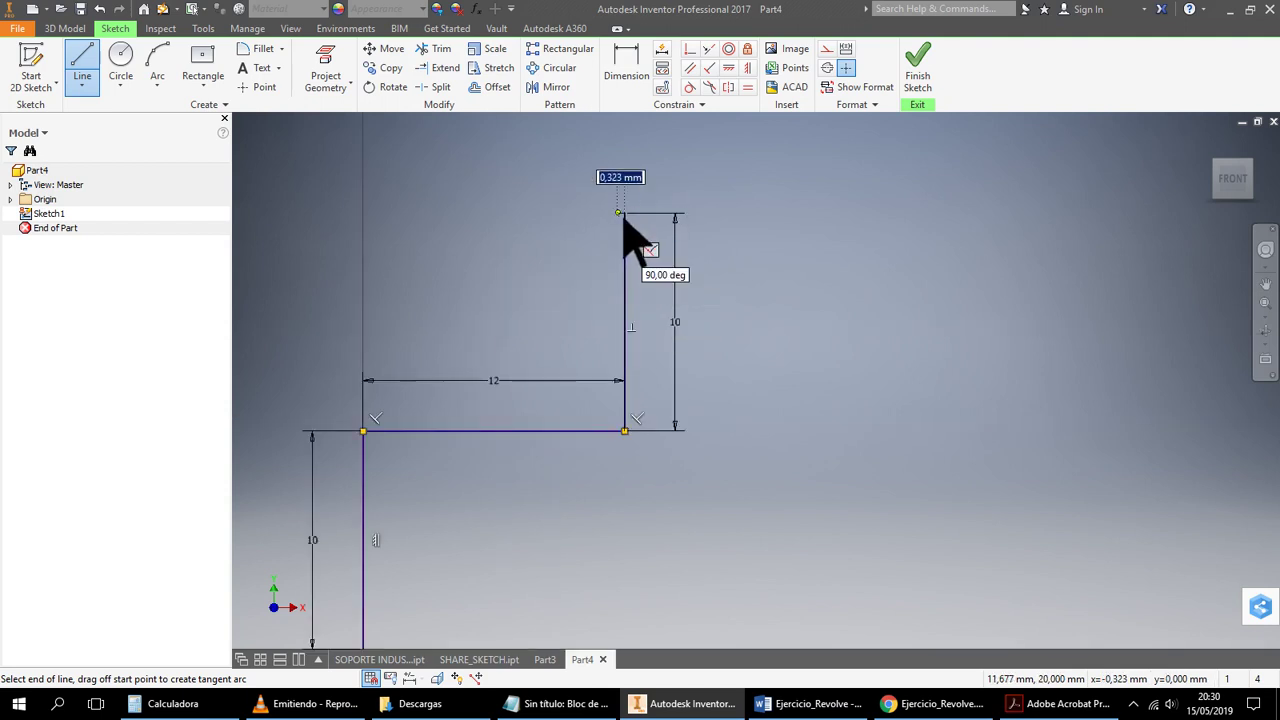
pyautogui.moveTo(631, 214); pyautogui.dragTo(741, 212)
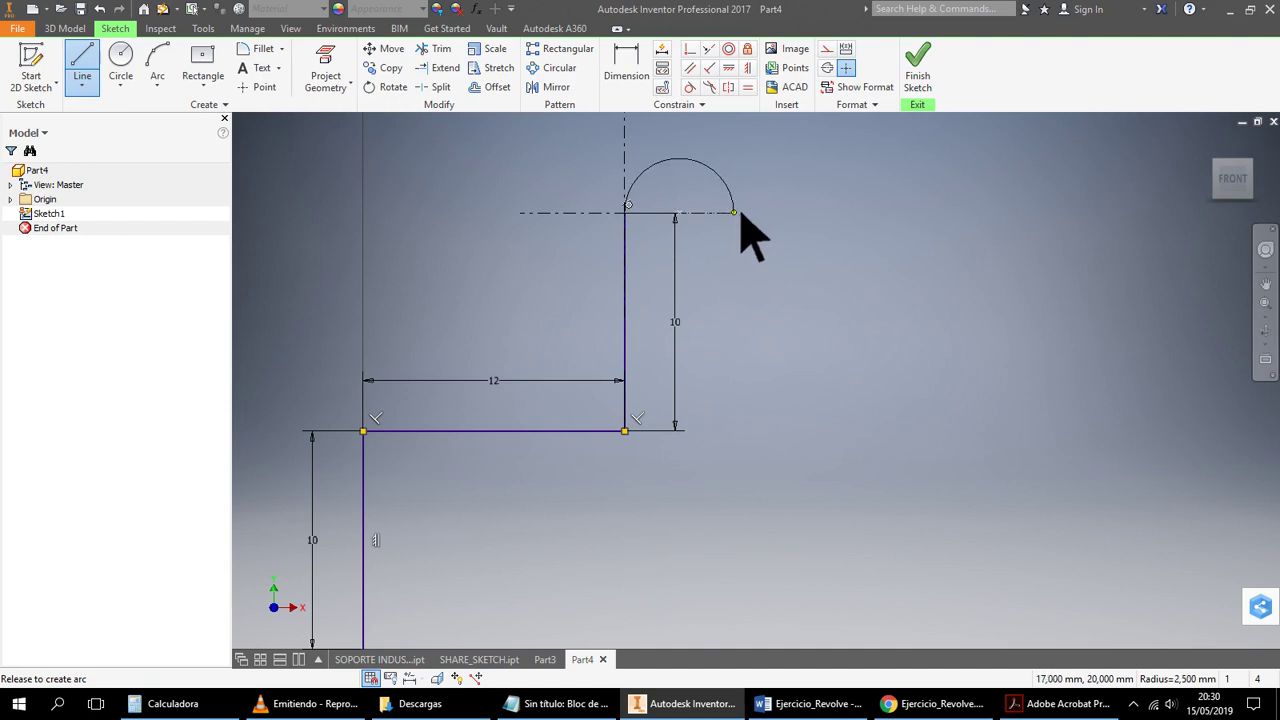
pyautogui.moveTo(745, 212)
pyautogui.mouseDown()
pyautogui.moveTo(790, 210)
pyautogui.moveTo(758, 212)
pyautogui.mouseUp()
pyautogui.rightClick(929, 200)
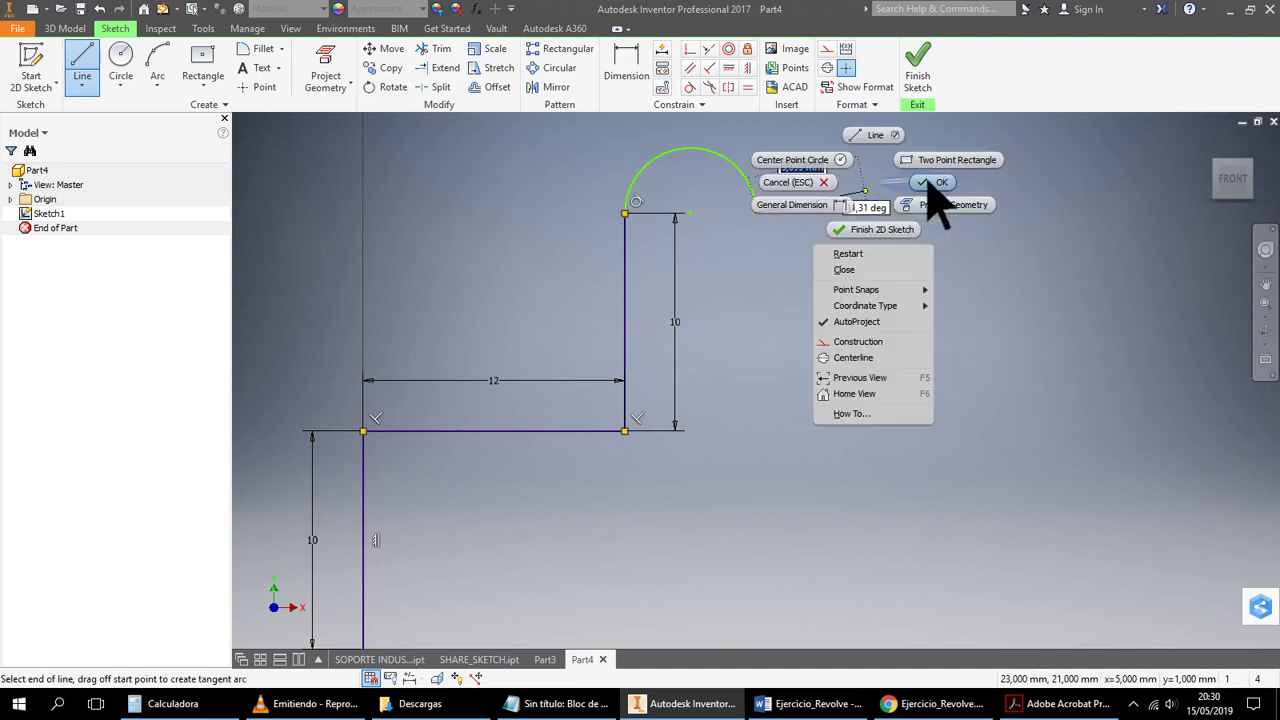
pyautogui.press('Escape')
# Dimension the upper semicircular arc with a radius of 4 mm
pyautogui.click(625, 70)
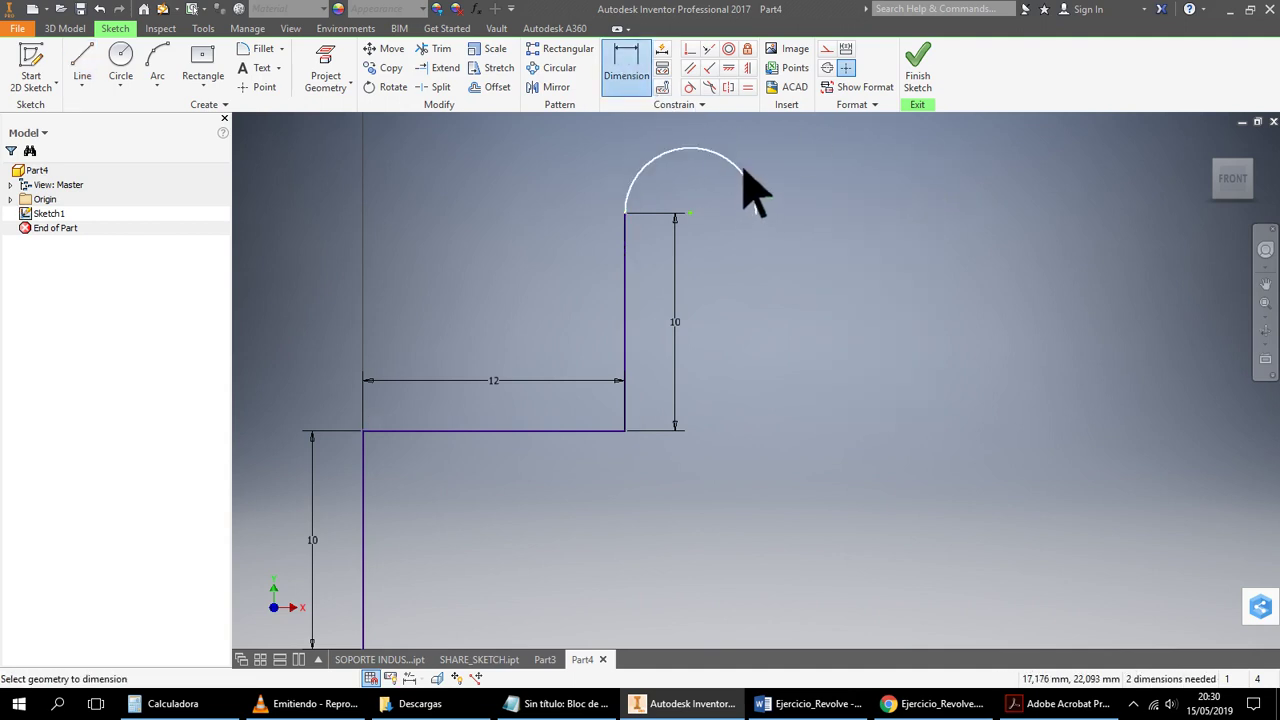
pyautogui.click(748, 182)
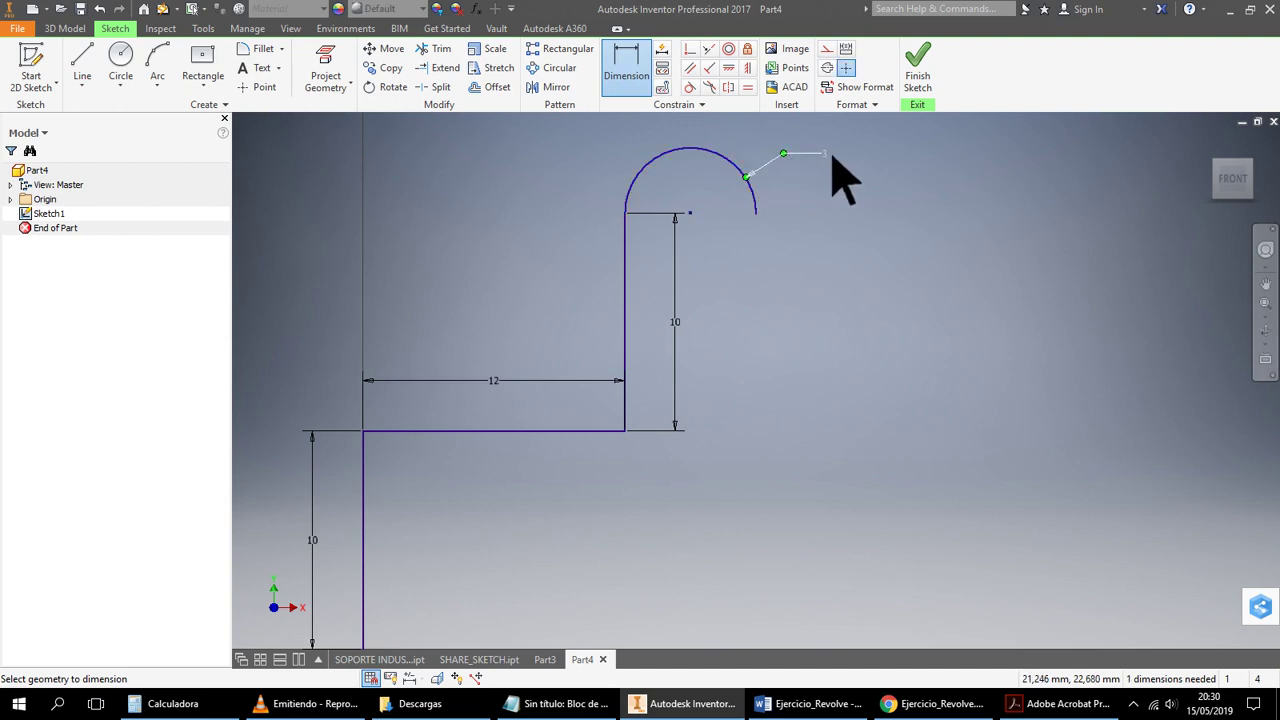
pyautogui.click(837, 178)
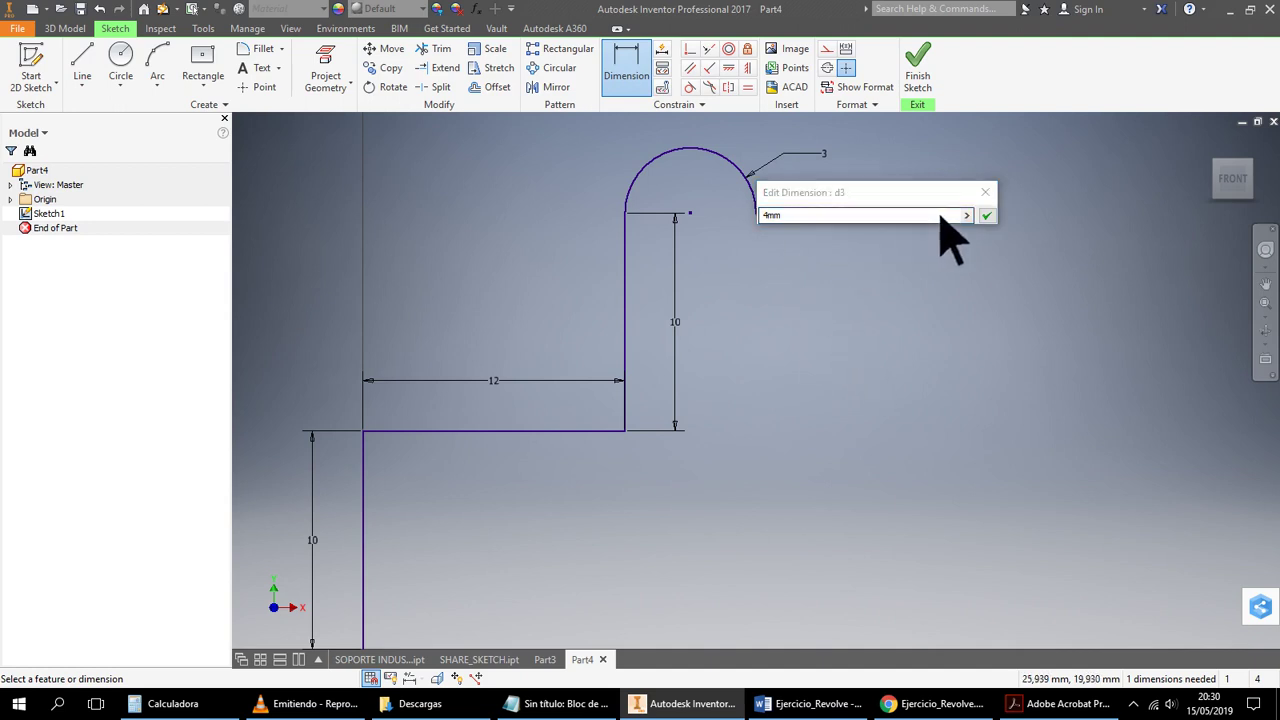
pyautogui.click(986, 215)
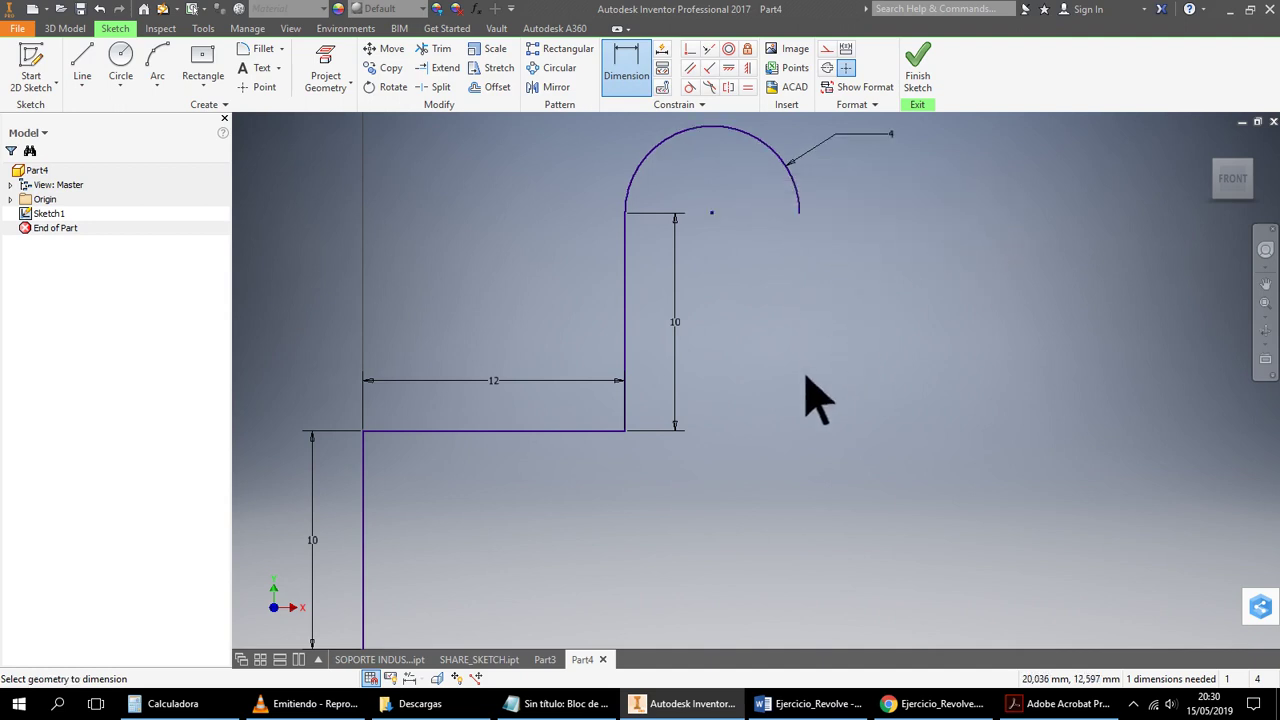
# Sketch a 12 mm vertical line downward from the free end of the upper arc
pyautogui.scroll(-2, 820, 400)
pyautogui.moveTo(820, 400); pyautogui.dragTo(730, 354, button='middle')
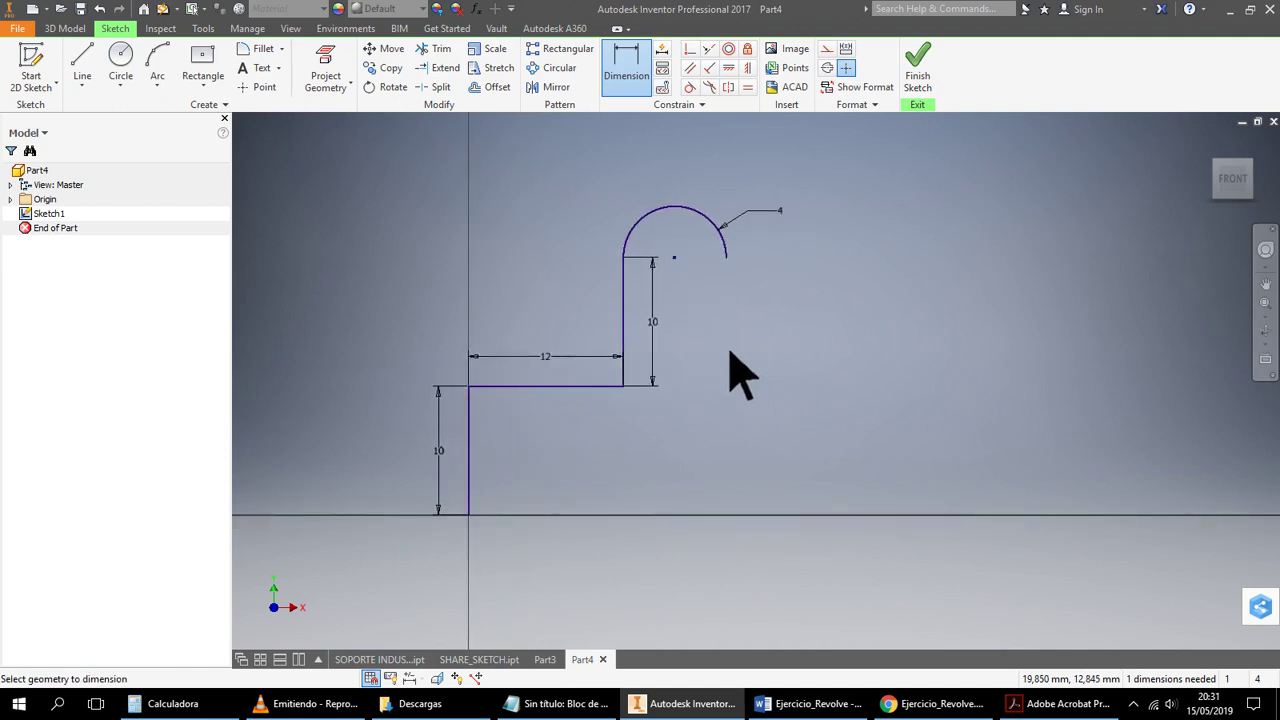
pyautogui.moveTo(783, 374)
pyautogui.mouseDown(button='middle')
pyautogui.moveTo(811, 337)
pyautogui.moveTo(773, 352)
pyautogui.mouseUp(button='middle')
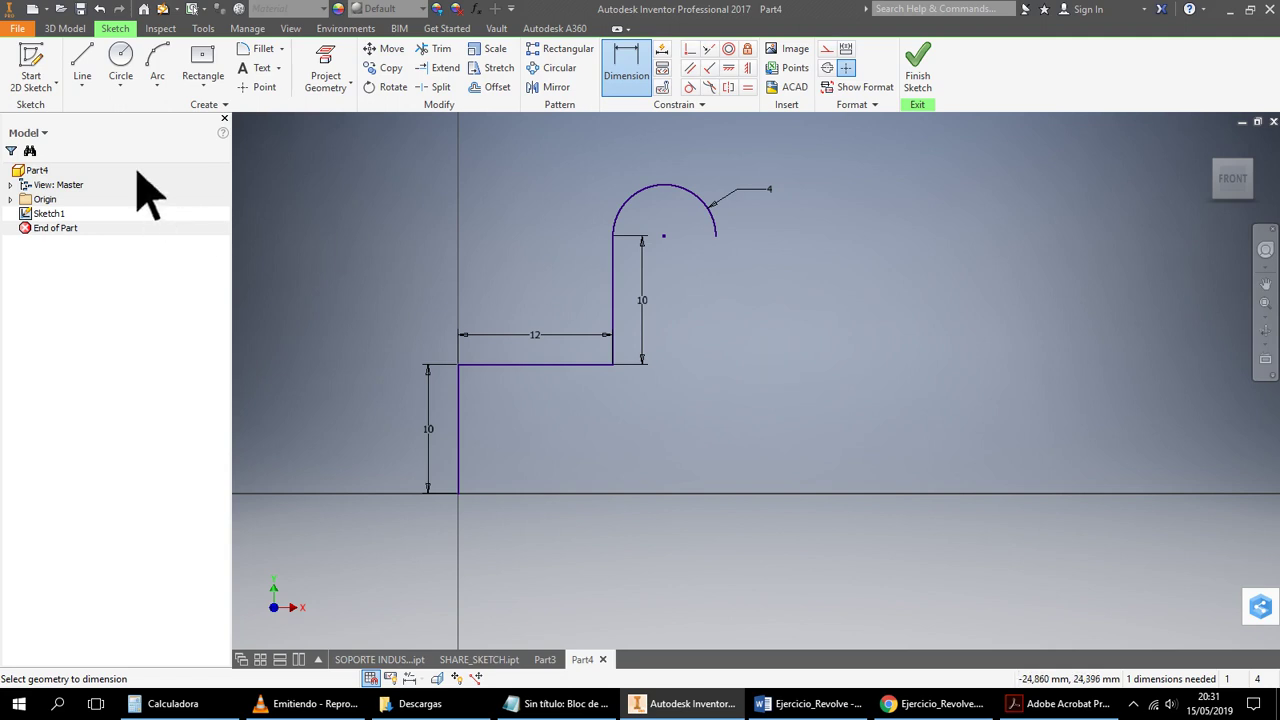
pyautogui.click(94, 70)
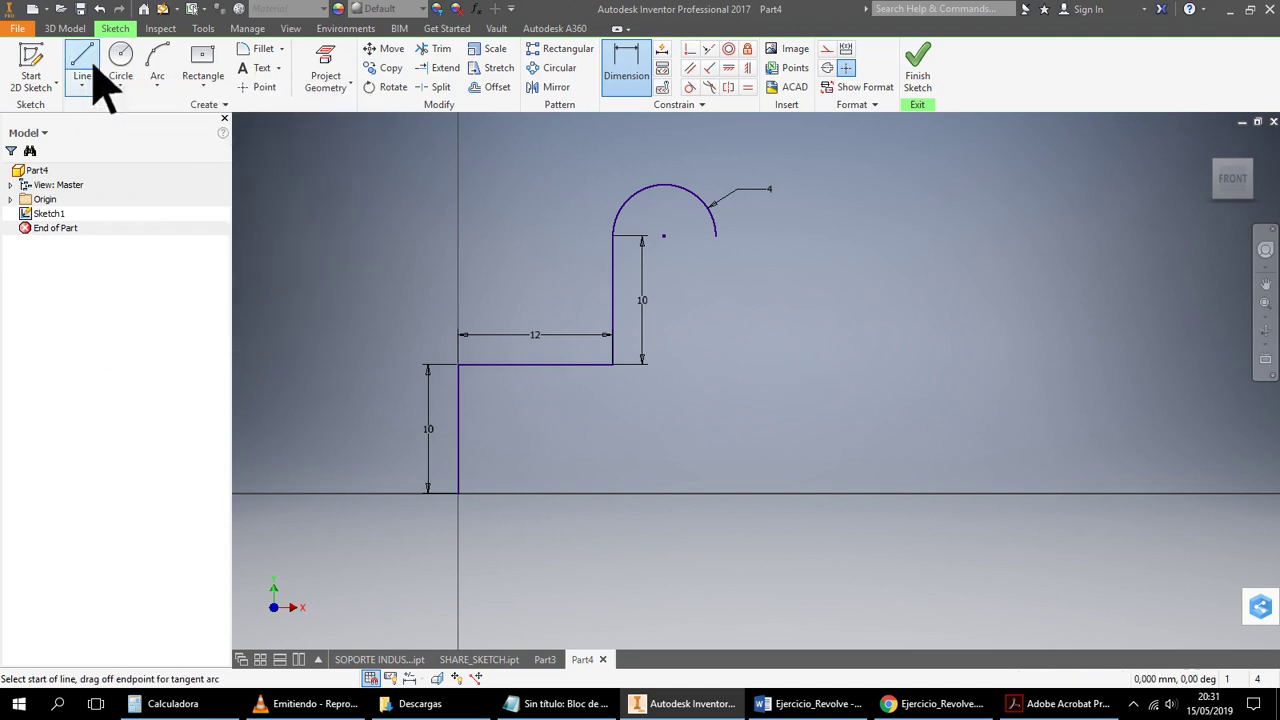
pyautogui.click(716, 236)
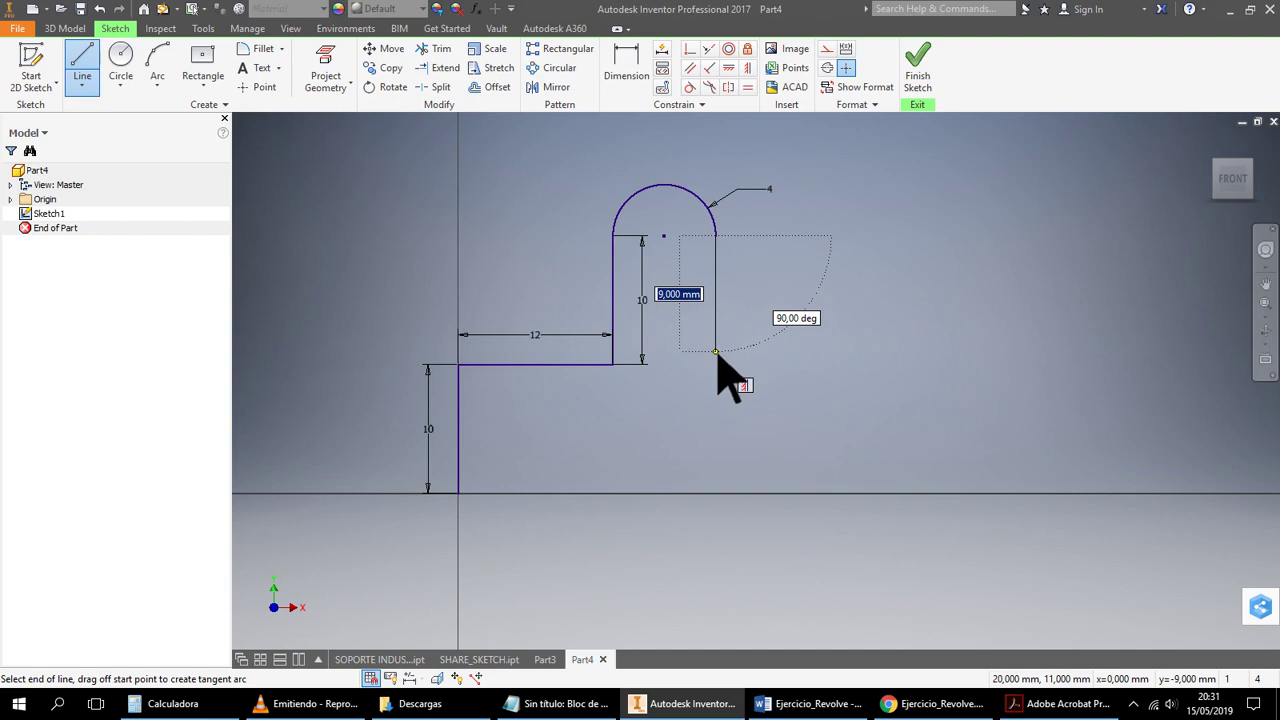
pyautogui.write('12')
pyautogui.press('Return')
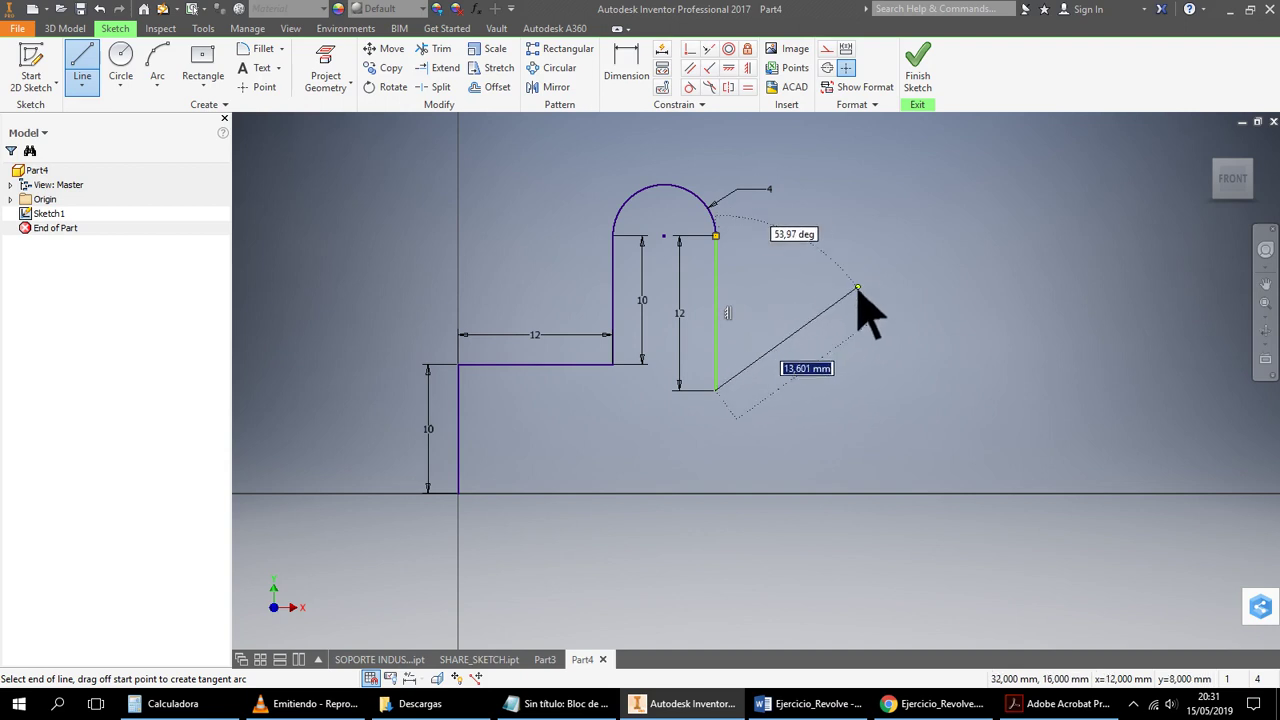
# Try a small outward-curving arc from the lower end of the 12 mm vertical line, and delete it
pyautogui.click(716, 389)
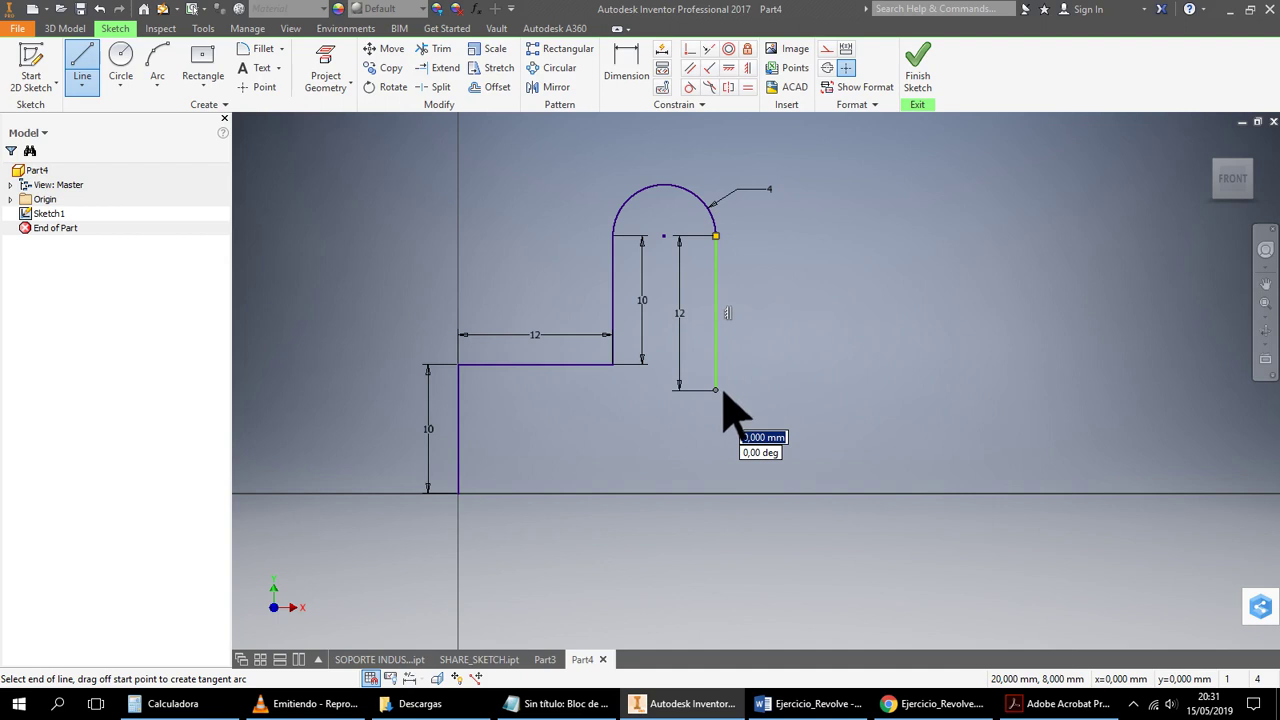
pyautogui.scroll(3, 724, 393)
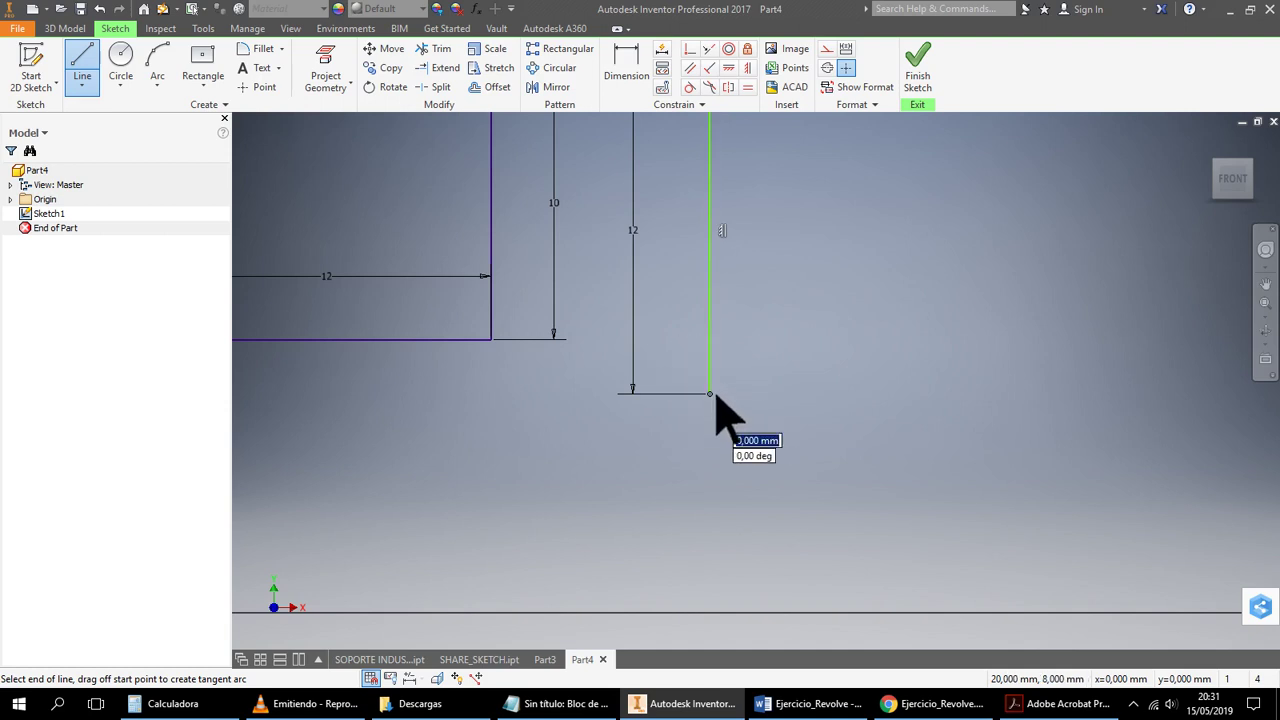
pyautogui.moveTo(716, 398)
pyautogui.mouseDown()
pyautogui.moveTo(714, 434)
pyautogui.moveTo(677, 471)
pyautogui.moveTo(606, 474)
pyautogui.moveTo(568, 450)
pyautogui.moveTo(560, 423)
pyautogui.moveTo(560, 395)
pyautogui.moveTo(751, 486)
pyautogui.moveTo(782, 477)
pyautogui.moveTo(576, 411)
pyautogui.moveTo(768, 426)
pyautogui.moveTo(697, 431)
pyautogui.moveTo(637, 466)
pyautogui.moveTo(629, 374)
pyautogui.moveTo(763, 369)
pyautogui.moveTo(688, 430)
pyautogui.moveTo(677, 480)
pyautogui.moveTo(663, 434)
pyautogui.moveTo(709, 391)
pyautogui.moveTo(694, 348)
pyautogui.moveTo(732, 415)
pyautogui.moveTo(681, 466)
pyautogui.moveTo(764, 474)
pyautogui.moveTo(683, 480)
pyautogui.moveTo(634, 446)
pyautogui.moveTo(743, 406)
pyautogui.moveTo(609, 429)
pyautogui.moveTo(731, 440)
pyautogui.moveTo(737, 420)
pyautogui.mouseUp()
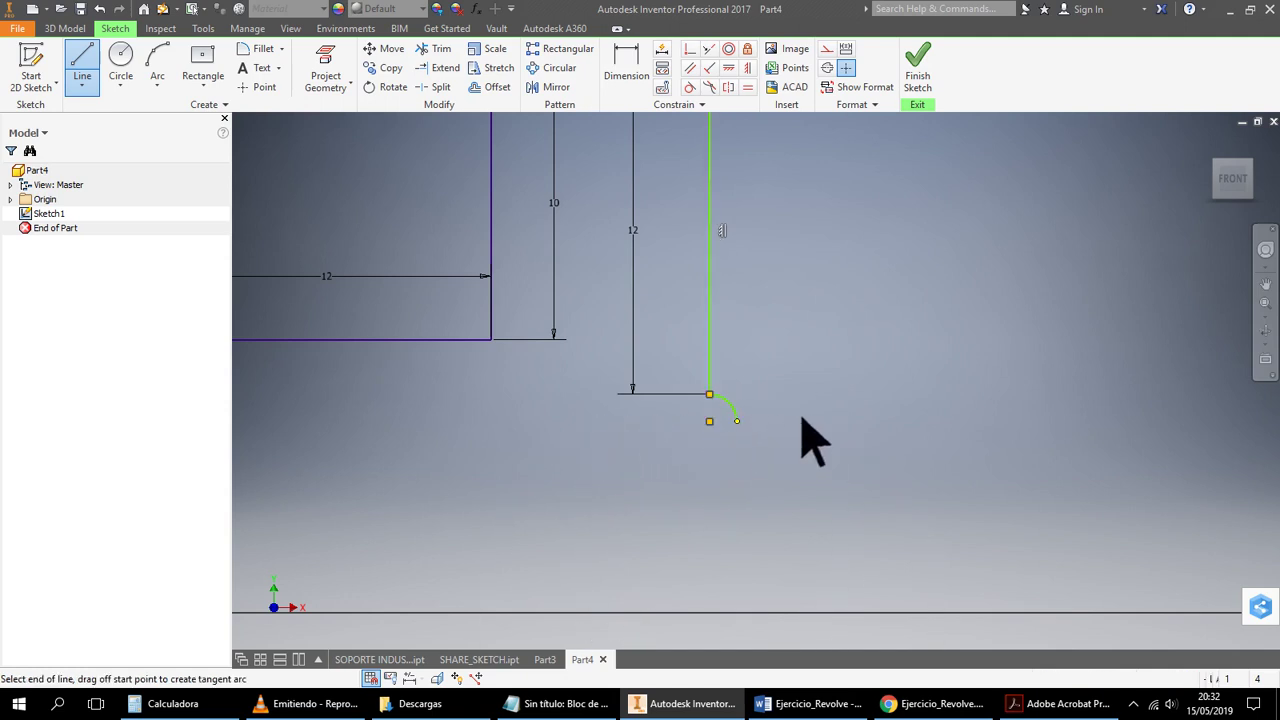
pyautogui.rightClick(869, 329)
pyautogui.click(929, 271)
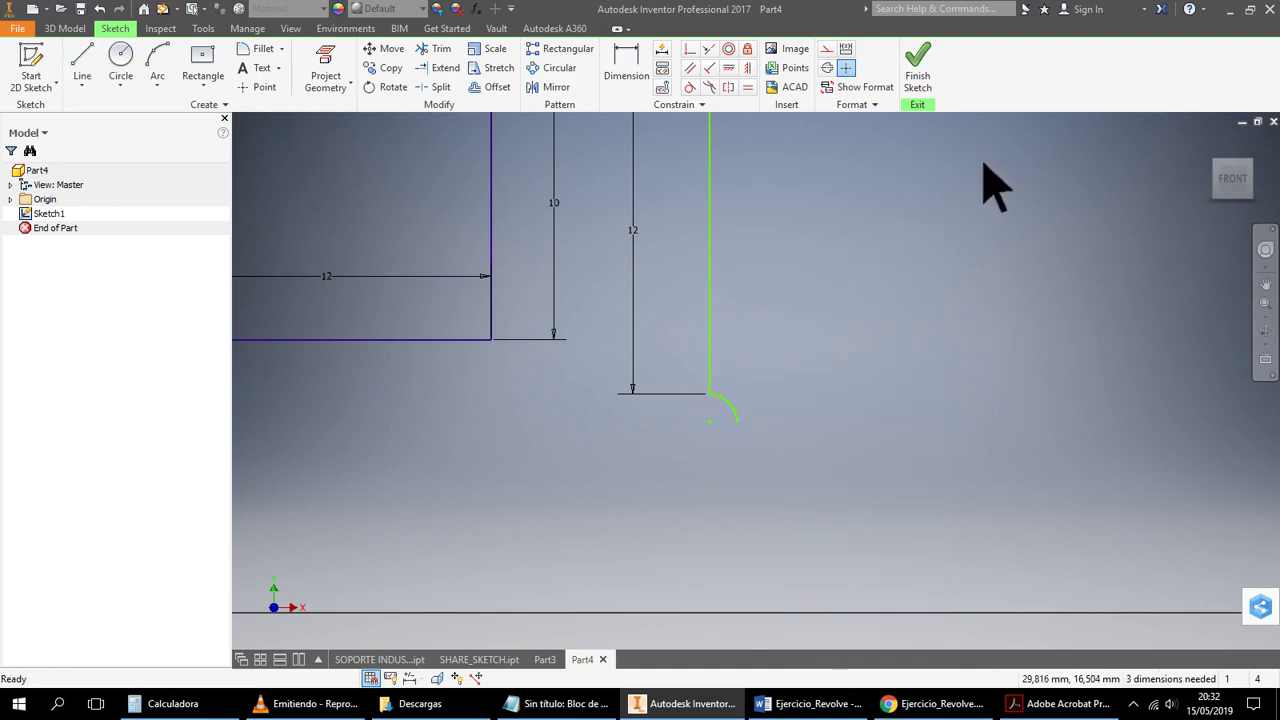
pyautogui.click(728, 405)
pyautogui.press('Delete')
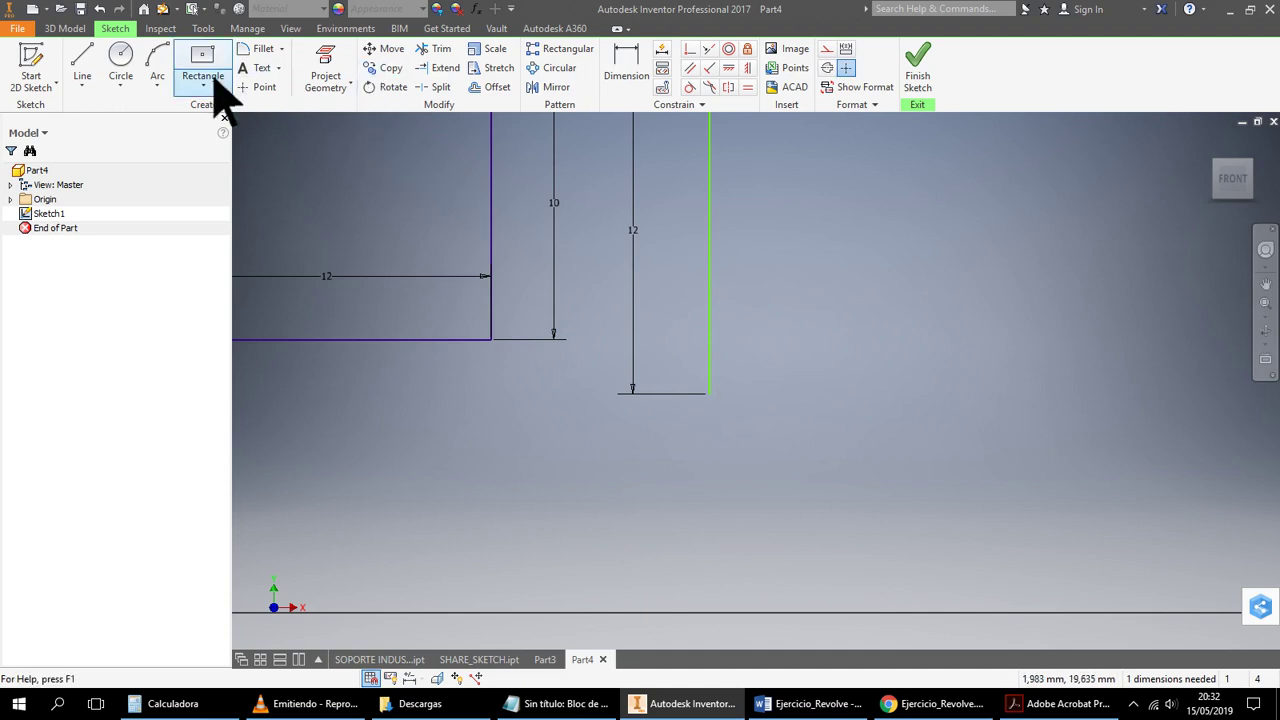
# Sketch an inward-curving arc of about 1.5 mm radius from the lower end of the 12 mm vertical line
pyautogui.click(90, 68)
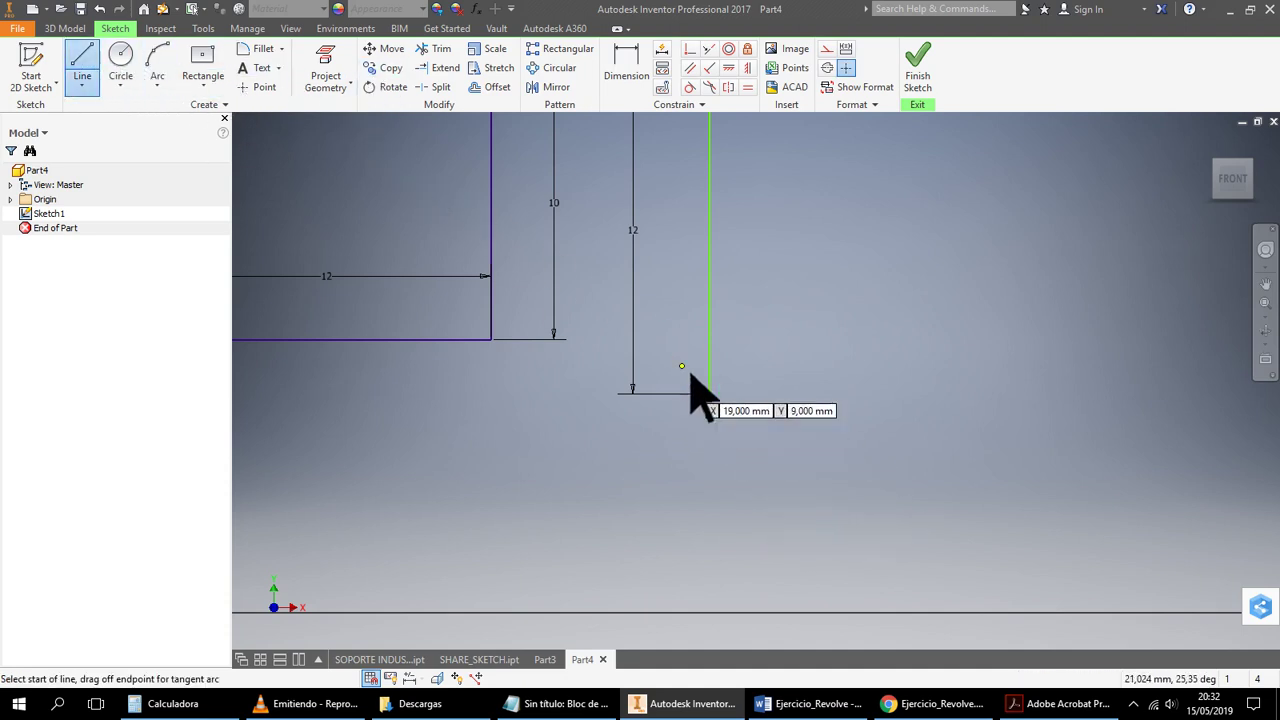
pyautogui.moveTo(711, 396); pyautogui.dragTo(703, 479)
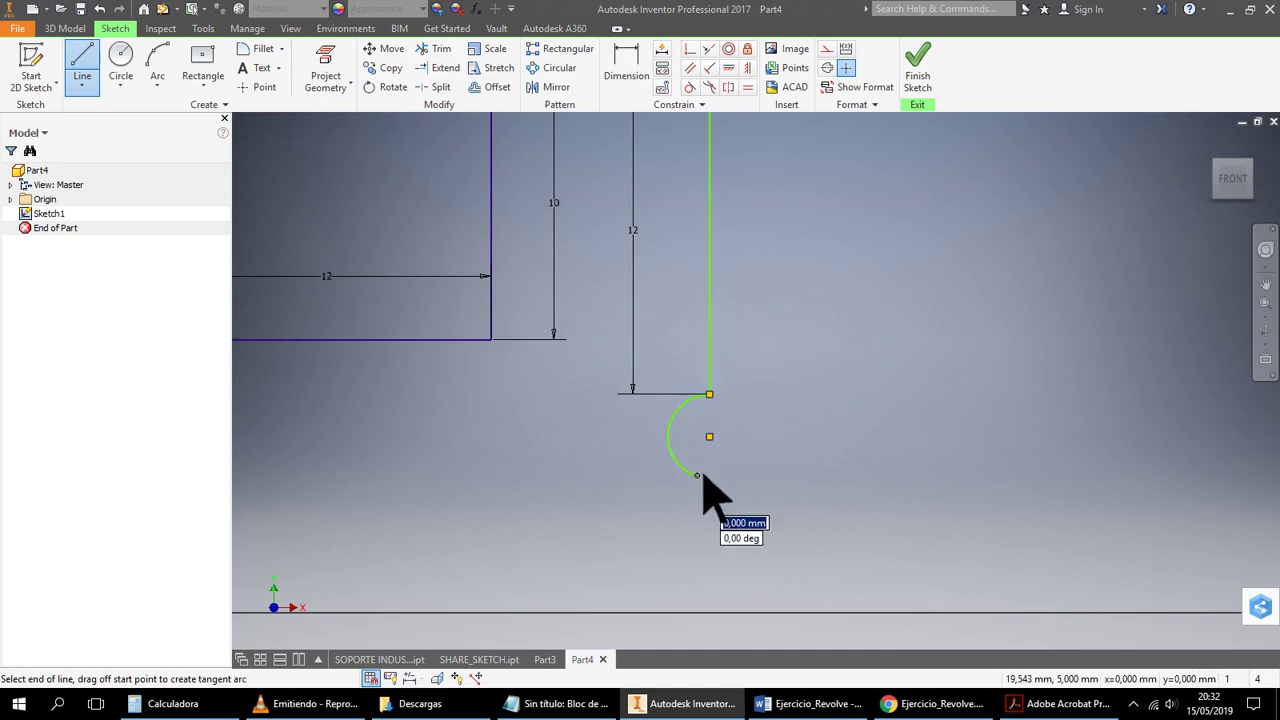
pyautogui.rightClick(928, 367)
pyautogui.click(1019, 382)
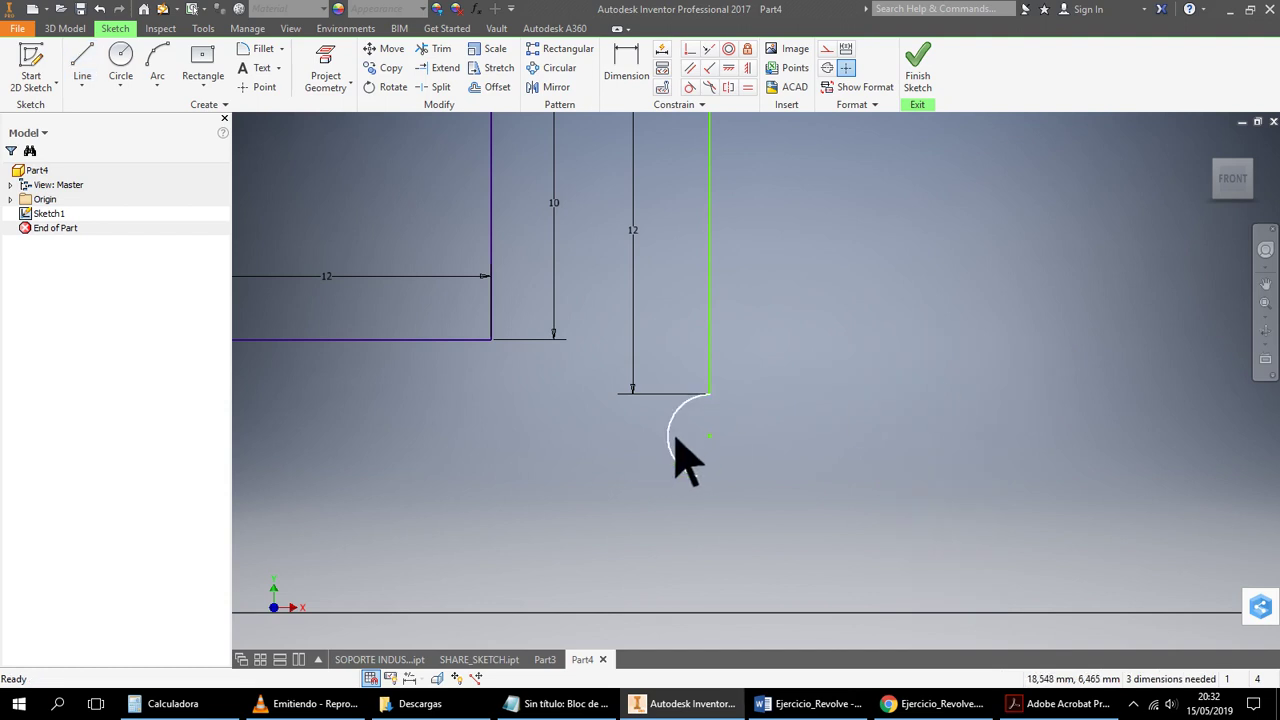
# Dimension the lower inward-curving arc with a radius of 4 mm
pyautogui.click(648, 80)
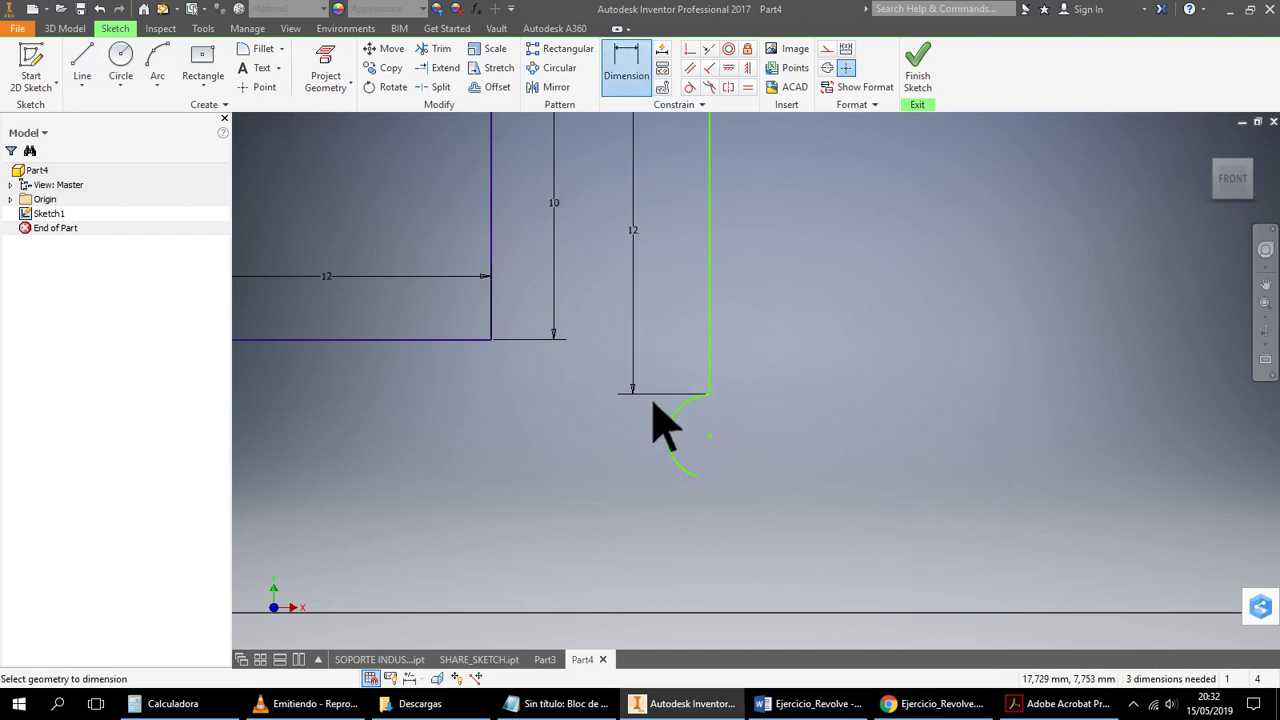
pyautogui.click(669, 437)
pyautogui.click(588, 474)
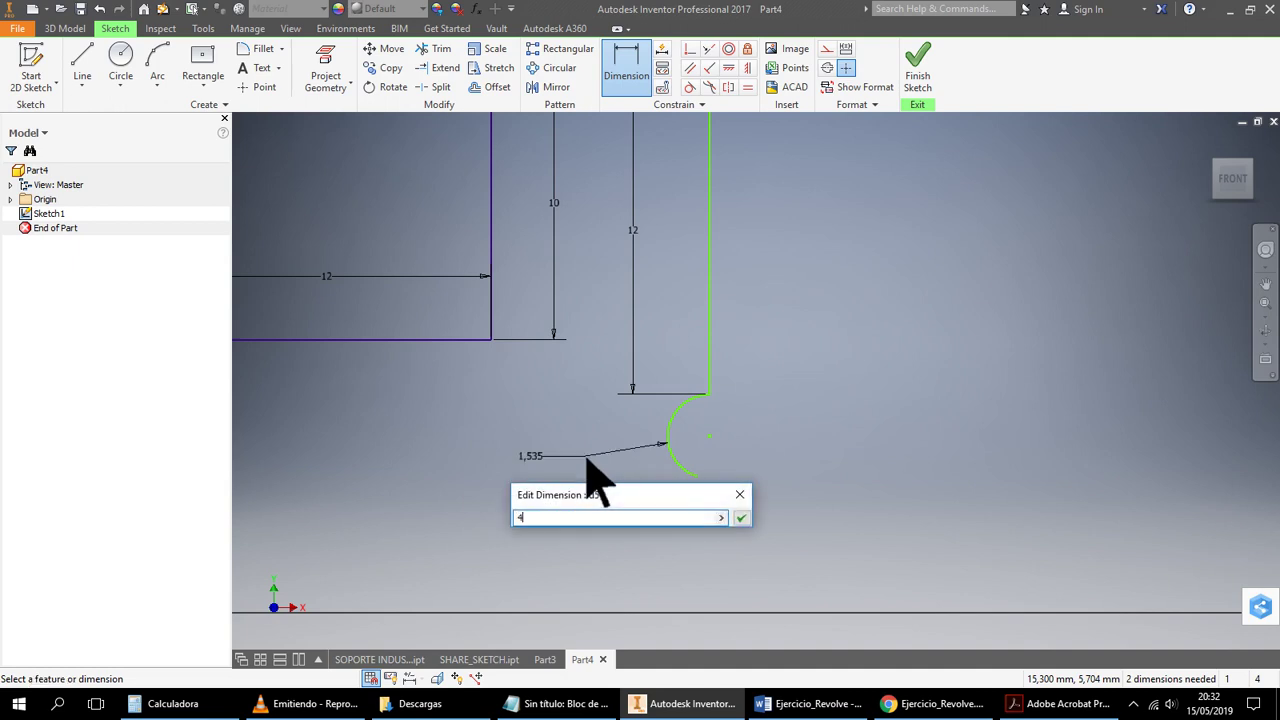
pyautogui.write('4')
pyautogui.press('Return')
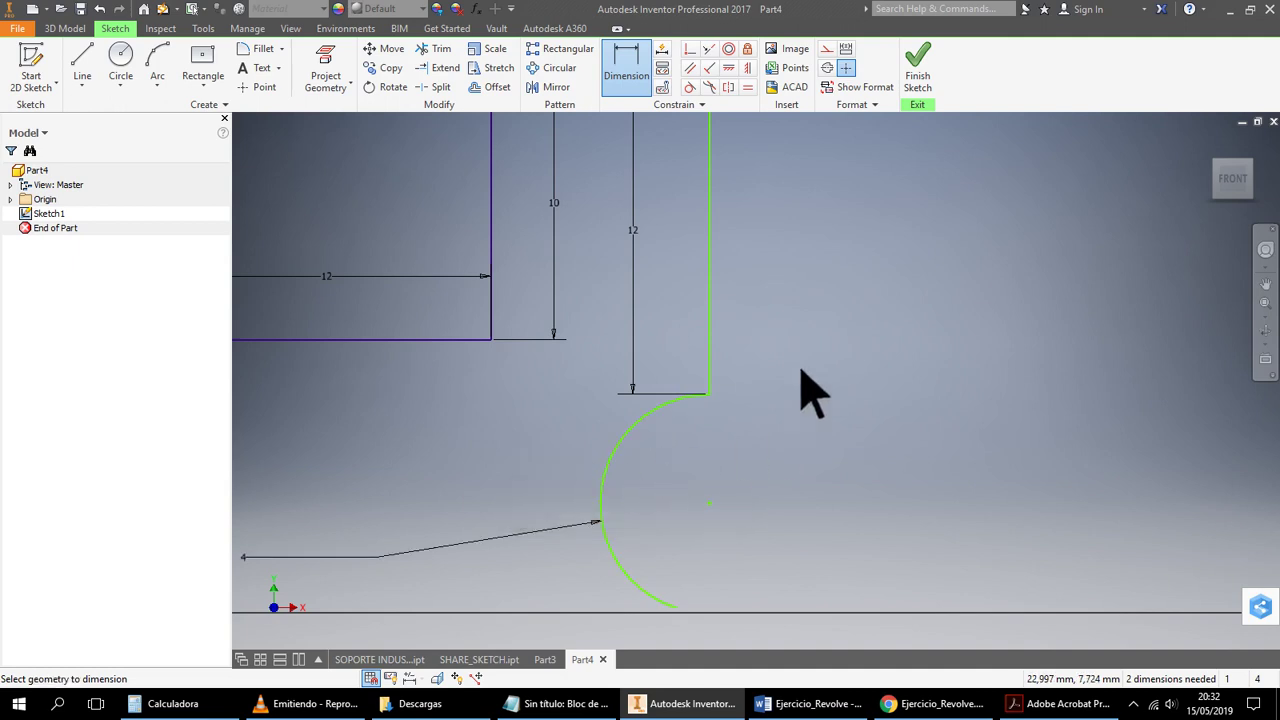
# Move the lower arc's radius dimension closer to the arc and the 12 mm vertical dimension outside the profile
pyautogui.scroll(-2, 860, 300)
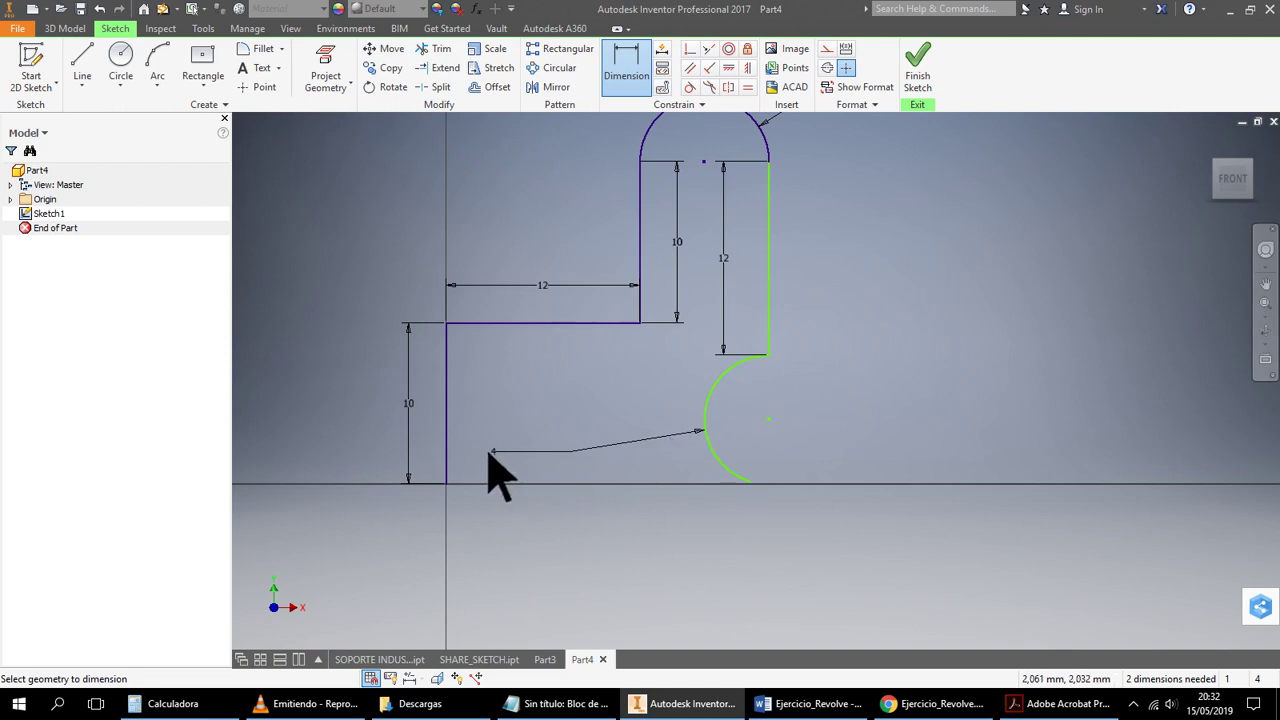
pyautogui.rightClick(1010, 305)
pyautogui.click(1057, 307)
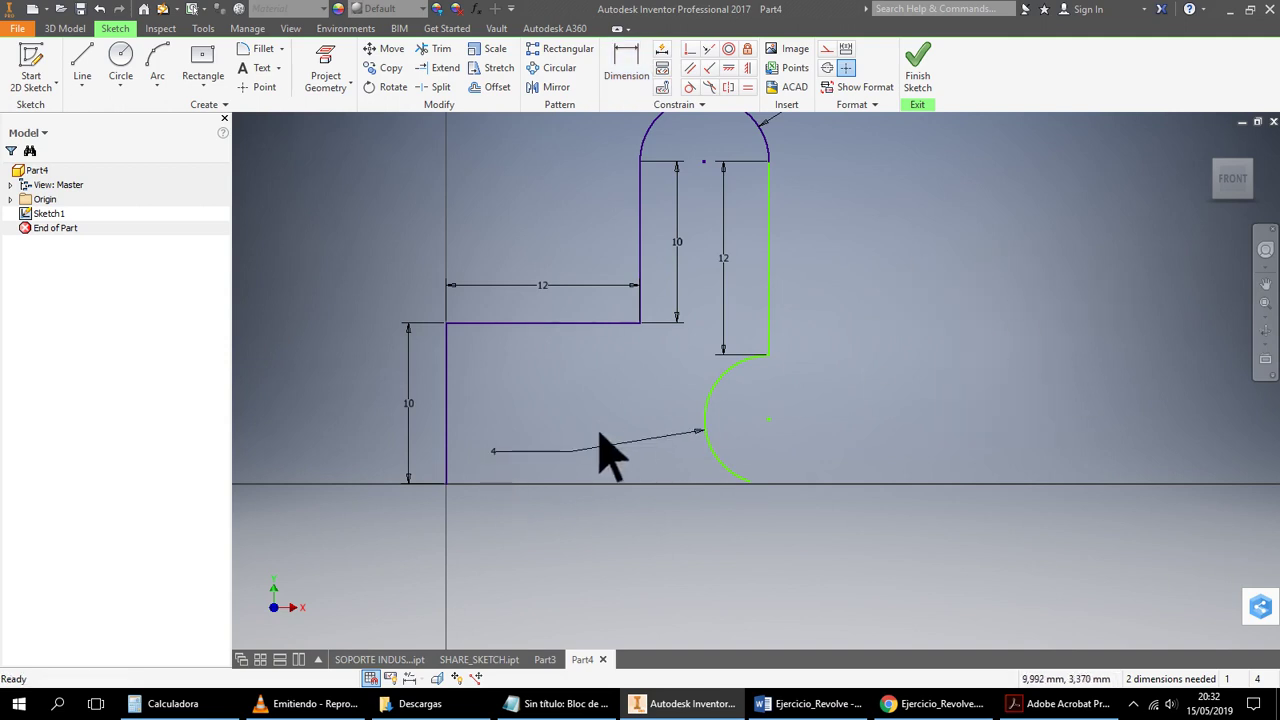
pyautogui.moveTo(497, 451); pyautogui.dragTo(664, 430)
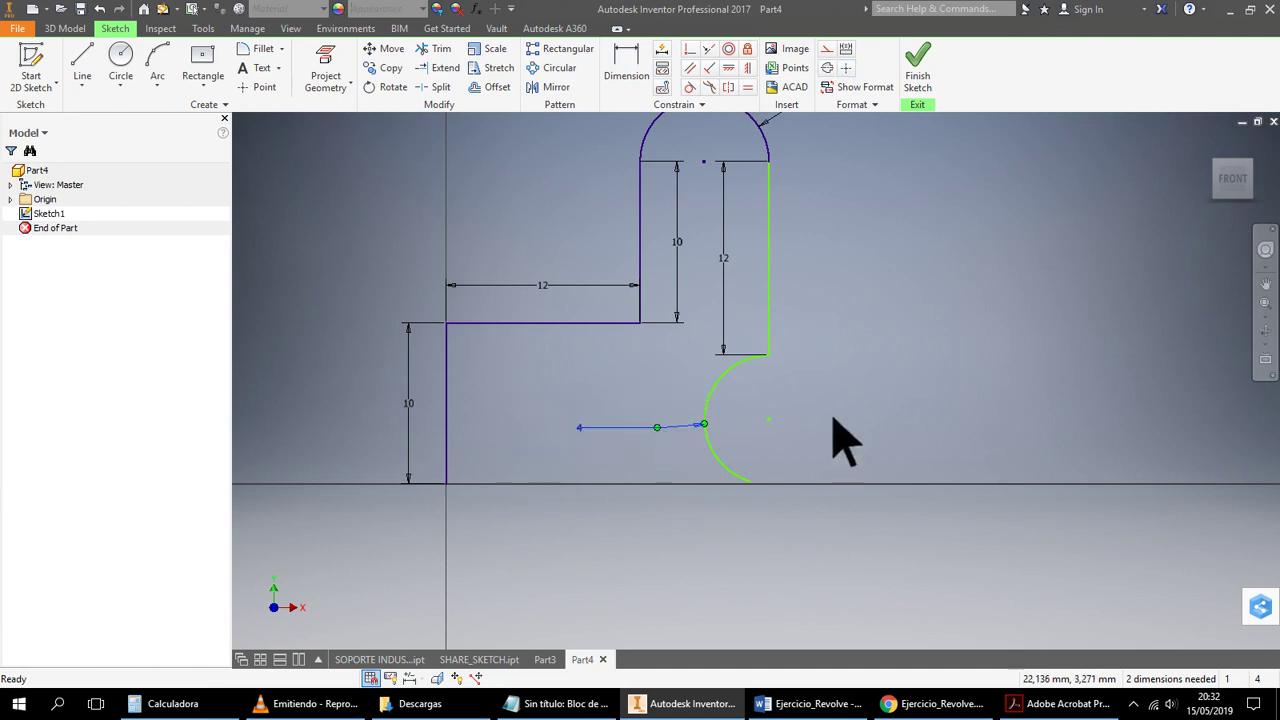
pyautogui.rightClick(928, 312)
pyautogui.click(1060, 232)
pyautogui.moveTo(725, 260); pyautogui.dragTo(930, 272)
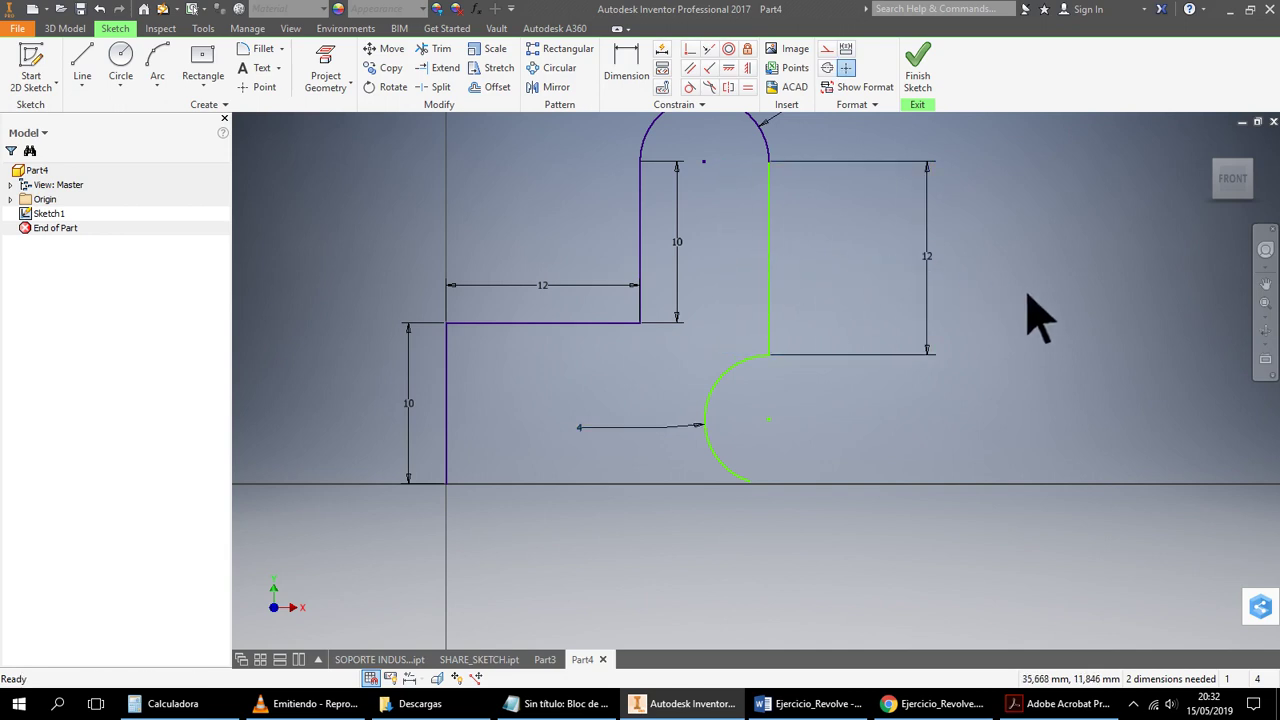
pyautogui.moveTo(1045, 303)
pyautogui.mouseDown(button='middle')
pyautogui.moveTo(1030, 396)
pyautogui.moveTo(1043, 360)
pyautogui.mouseUp(button='middle')
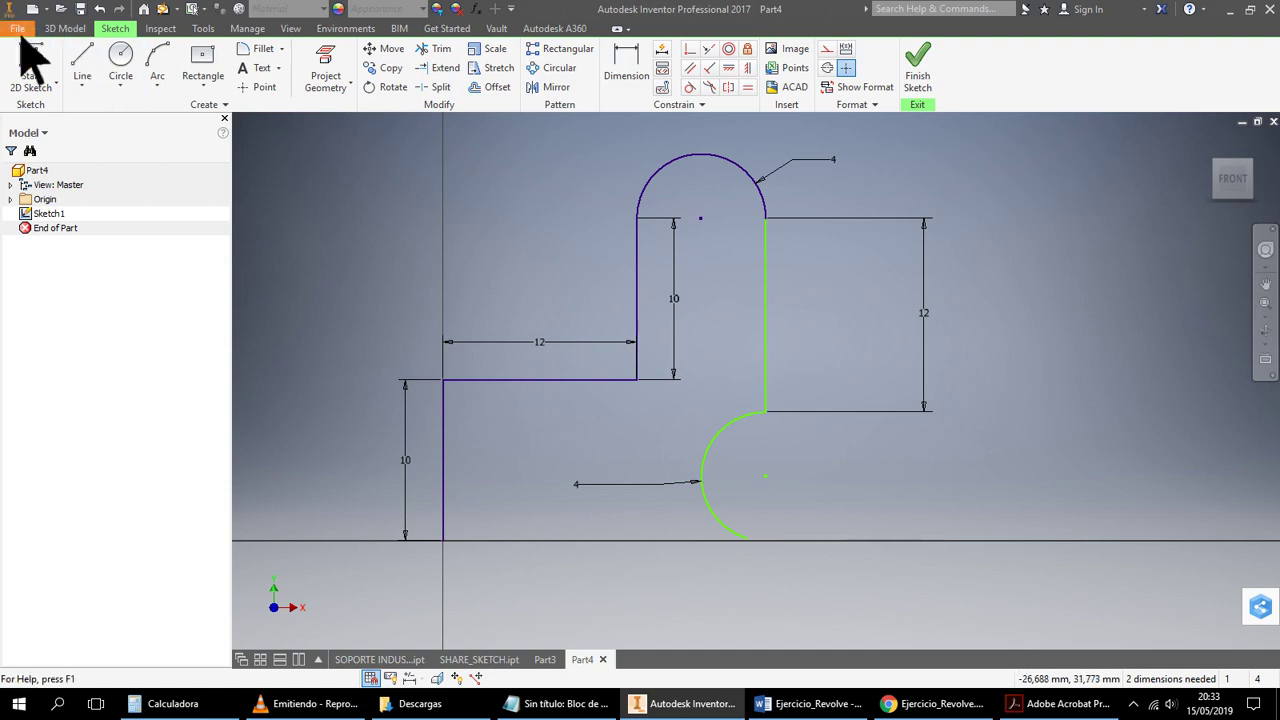
# Close the profile with a horizontal line from the origin to the free end of the lower arc
pyautogui.click(84, 60)
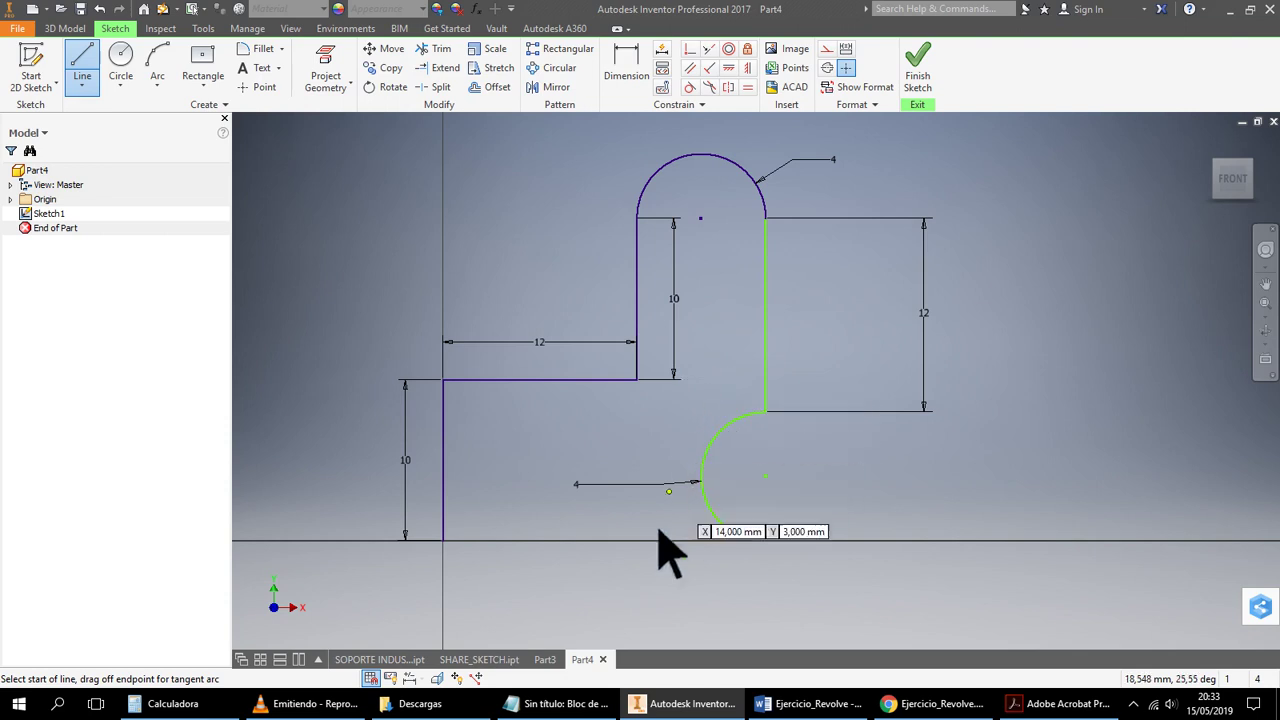
pyautogui.click(448, 540)
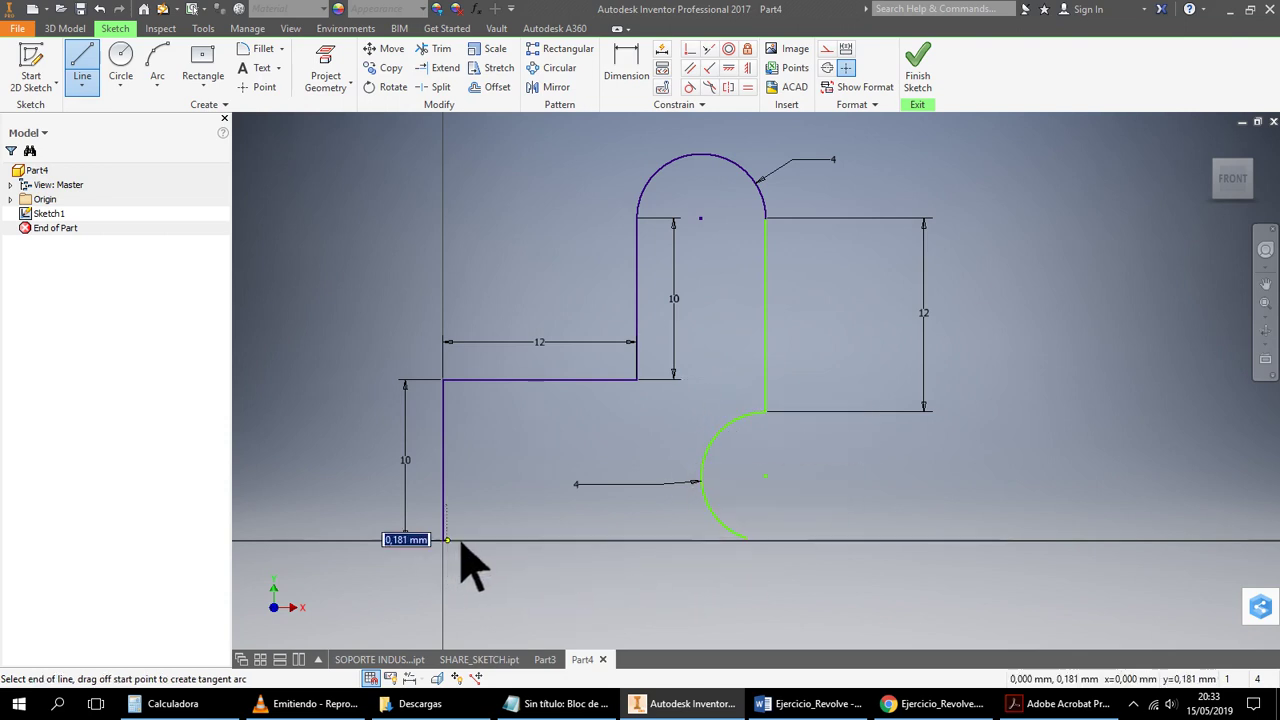
pyautogui.click(750, 546)
pyautogui.rightClick(1005, 327)
pyautogui.click(1035, 330)
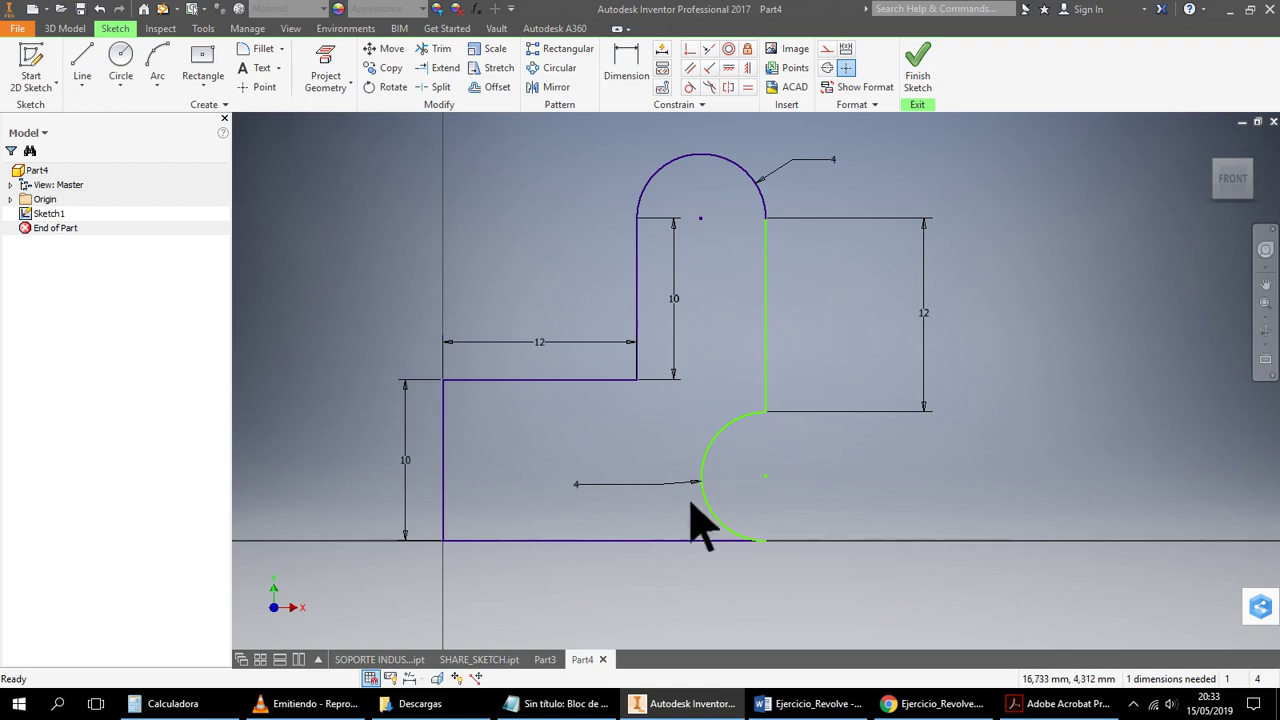
# Finish the sketch and display it in the home isometric view
pyautogui.keyDown('ctrl'); pyautogui.click(767, 282); pyautogui.keyUp('ctrl')
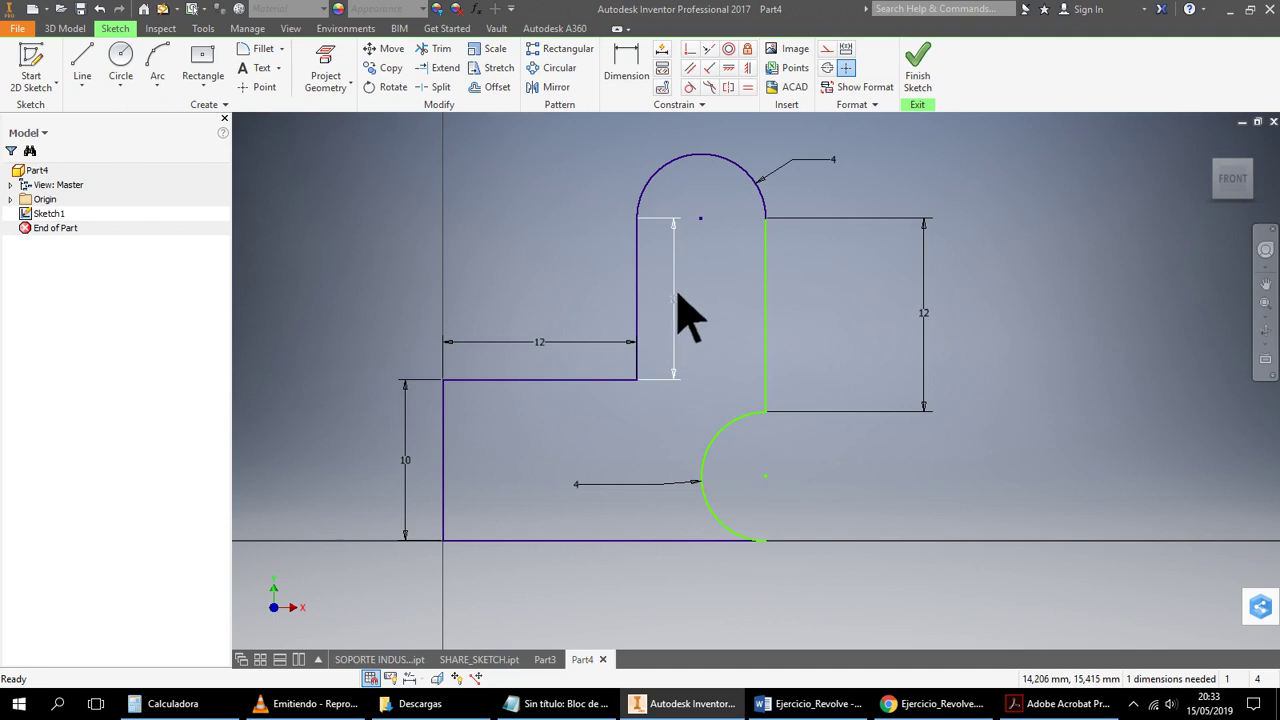
pyautogui.click(924, 97)
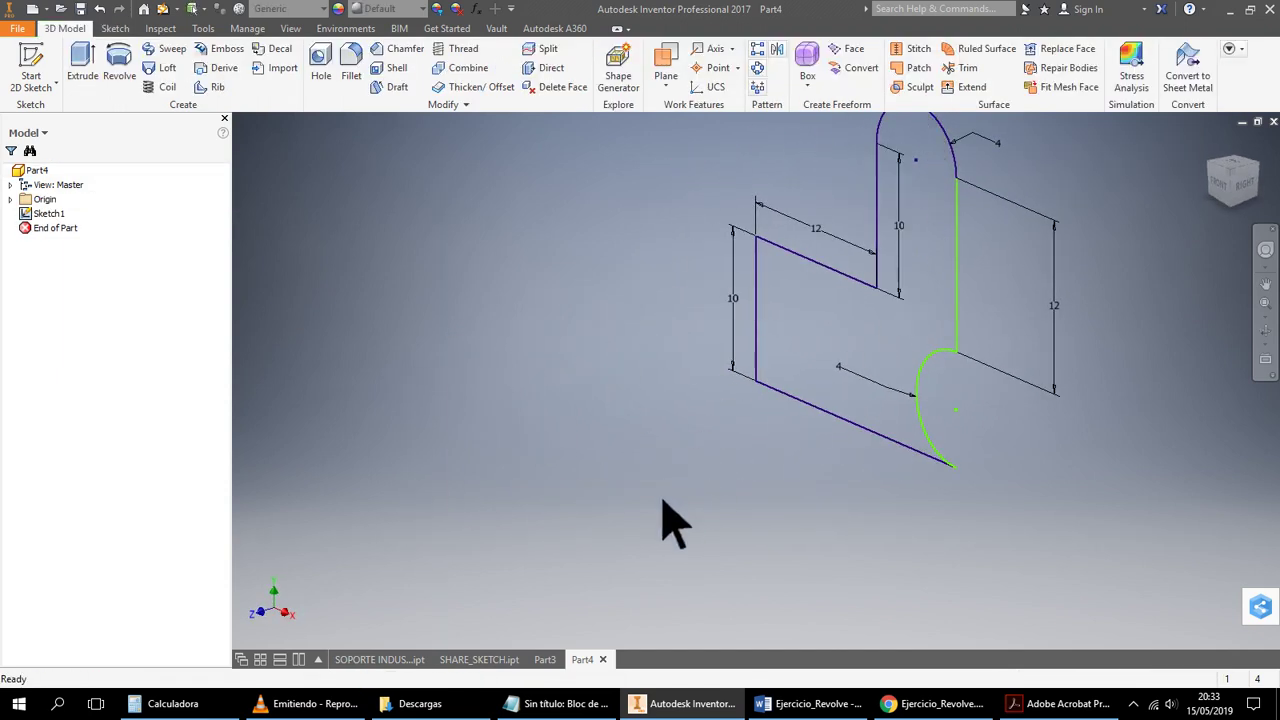
pyautogui.press('F6')
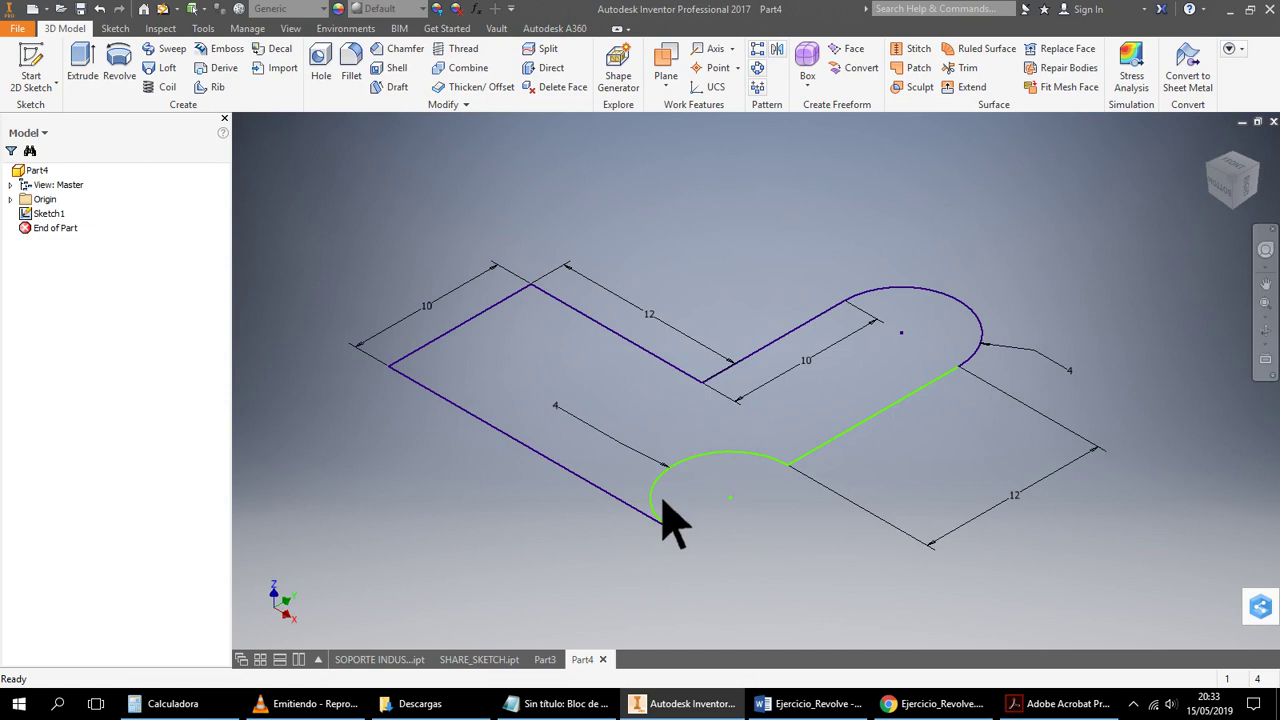